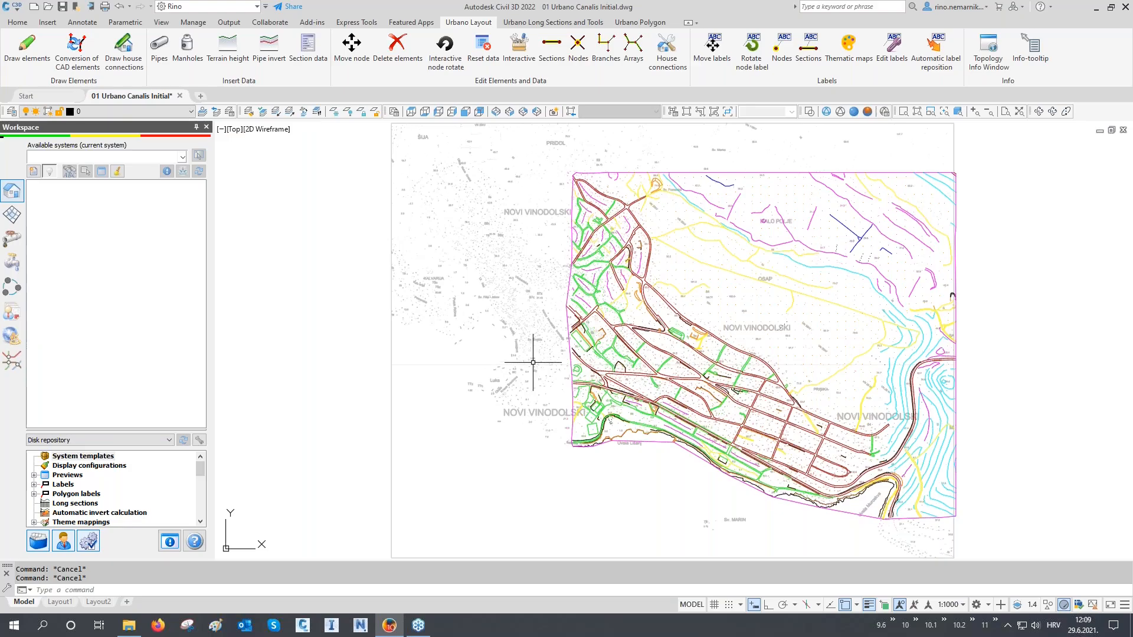
- Switch the drawing to the SE isometric view and inspect the Novi TIN surface
middle_click_drag(543, 366, 401, 366)
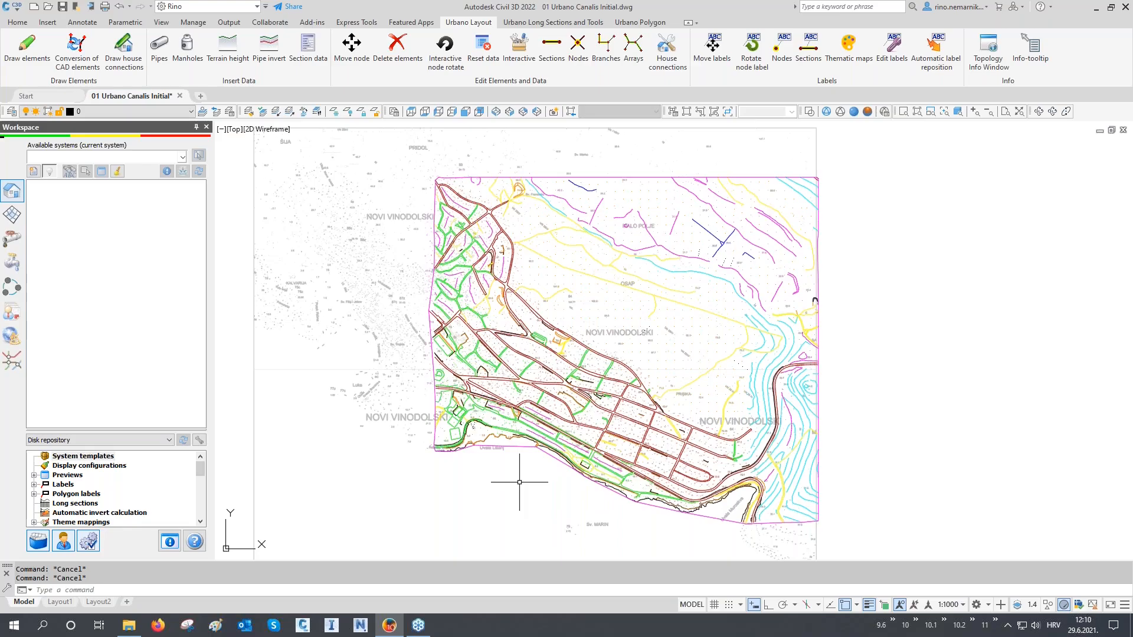
left_click(510, 112)
scroll(791, 363, "down", 2)
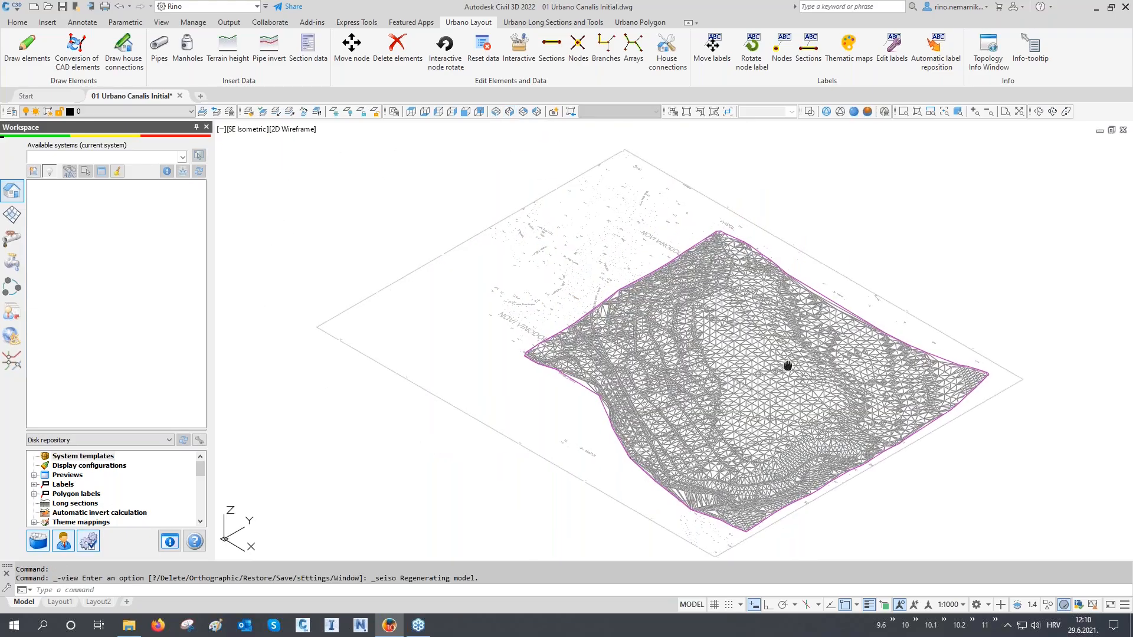
middle_click_drag(786, 366, 671, 337)
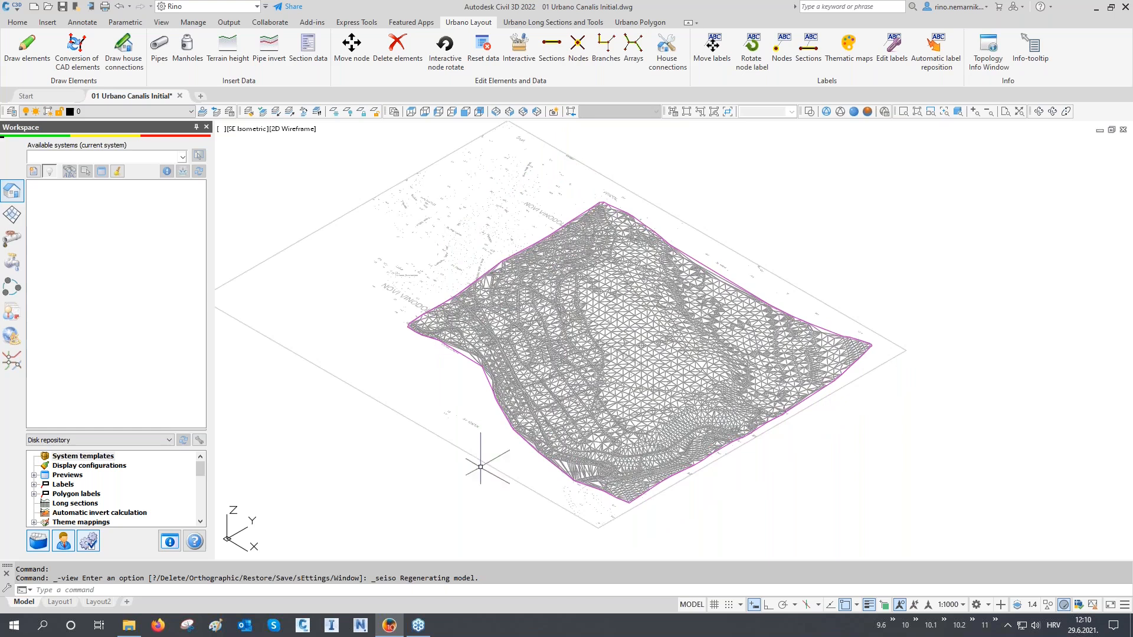
mouse_move(621, 321)
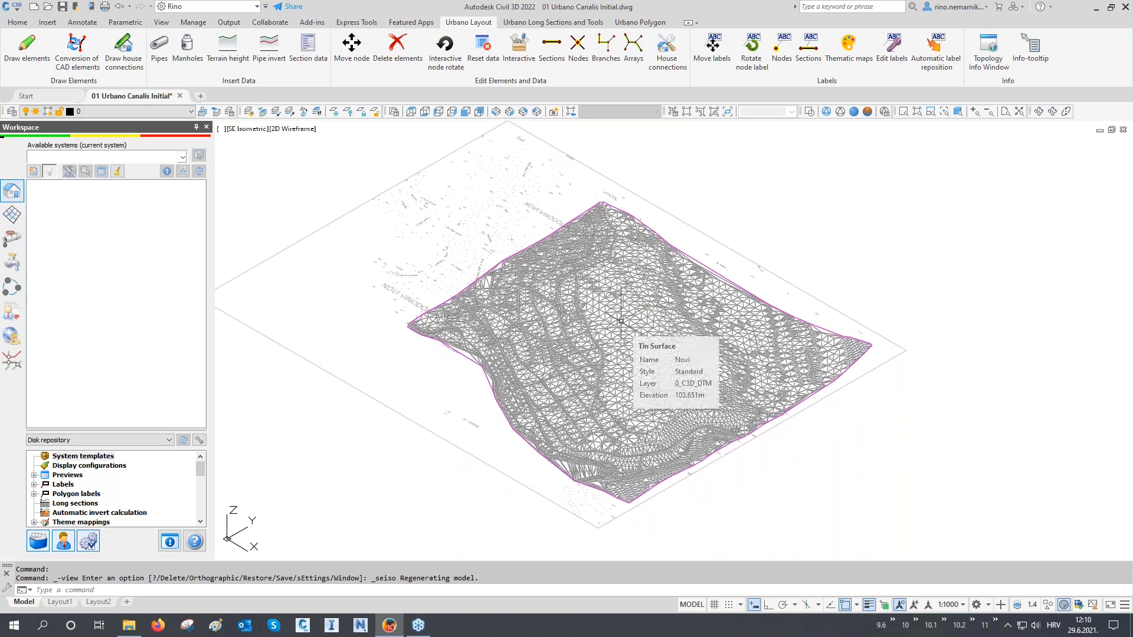
left_click(621, 320)
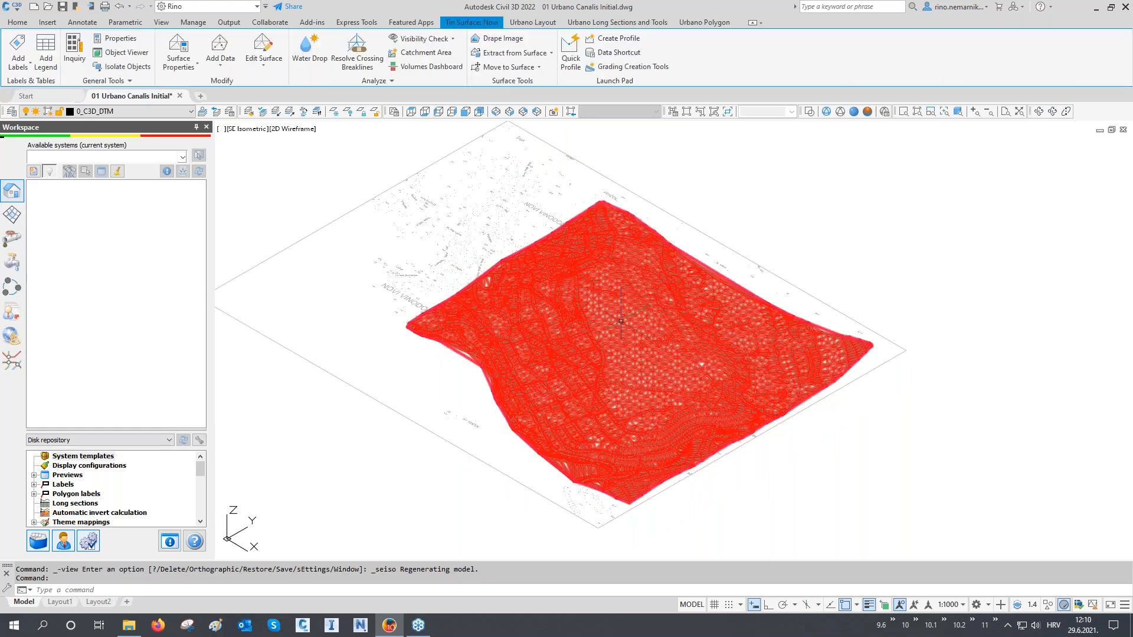
key("Escape")
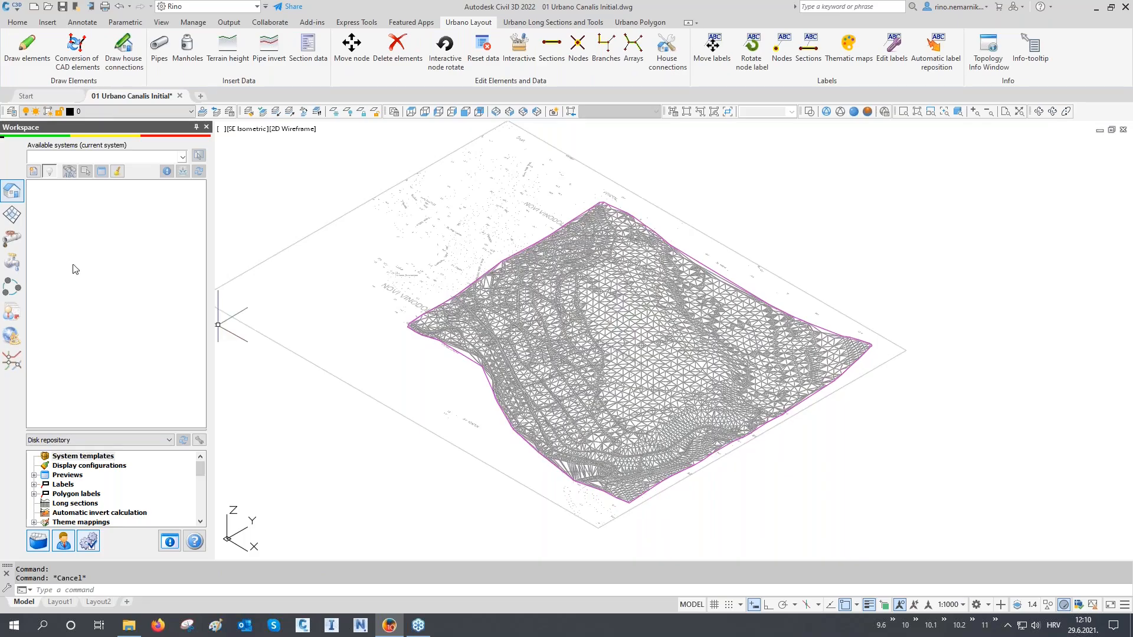
- Display the Novi terrain surface with its Style view configuration and examine the triangulation up close
left_click(13, 214)
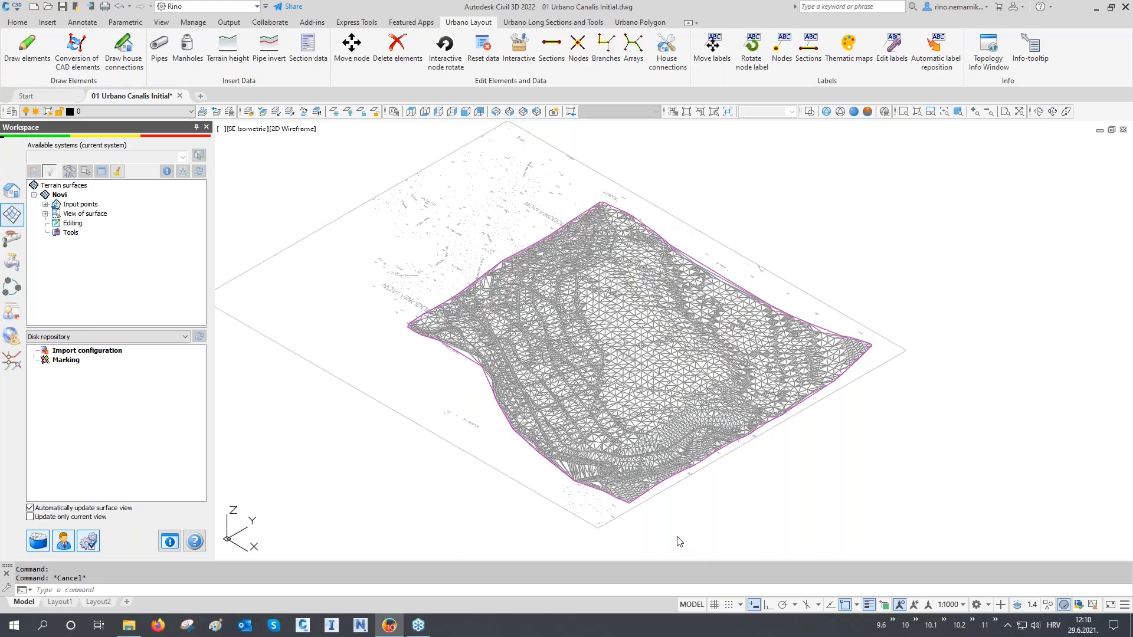
left_click(45, 214)
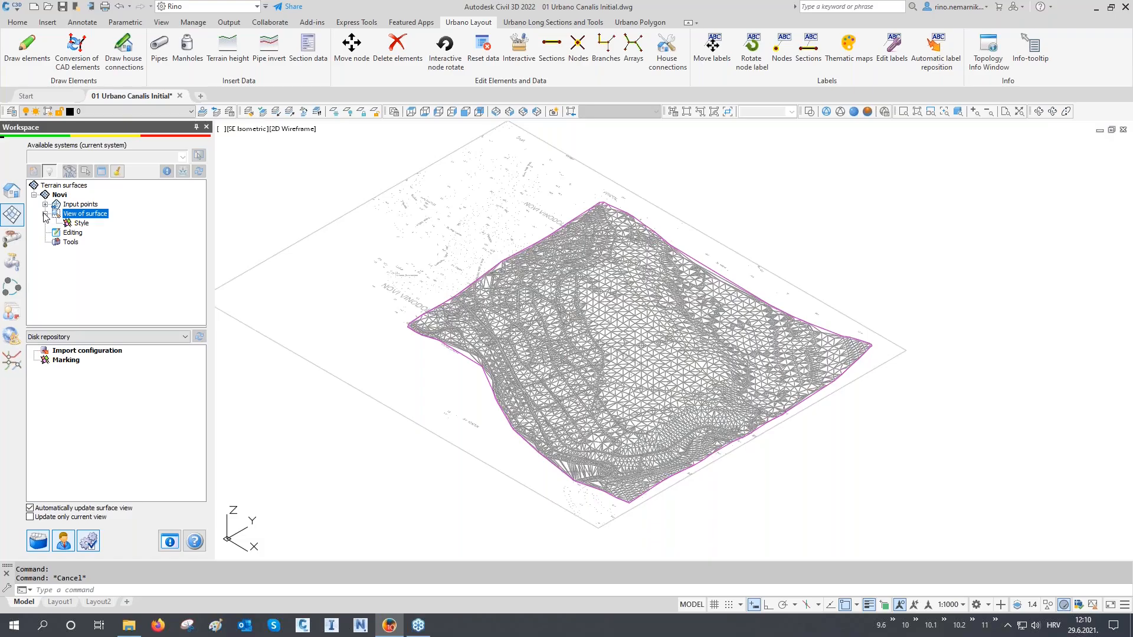
left_click(69, 228)
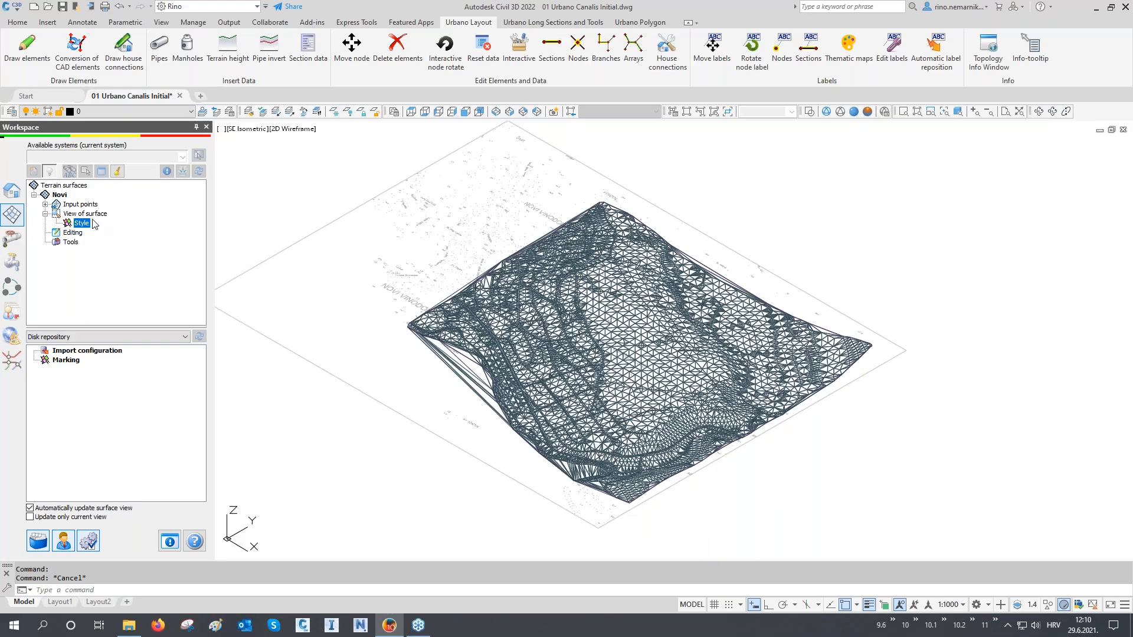
scroll(522, 306, "up", 4)
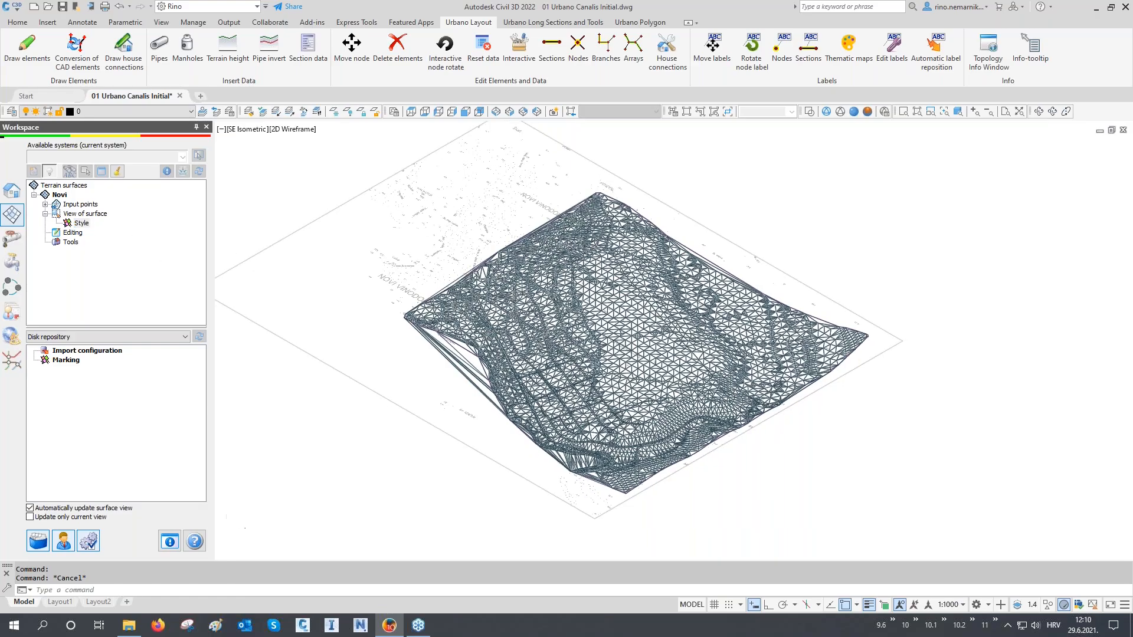
scroll(559, 364, "up", 8)
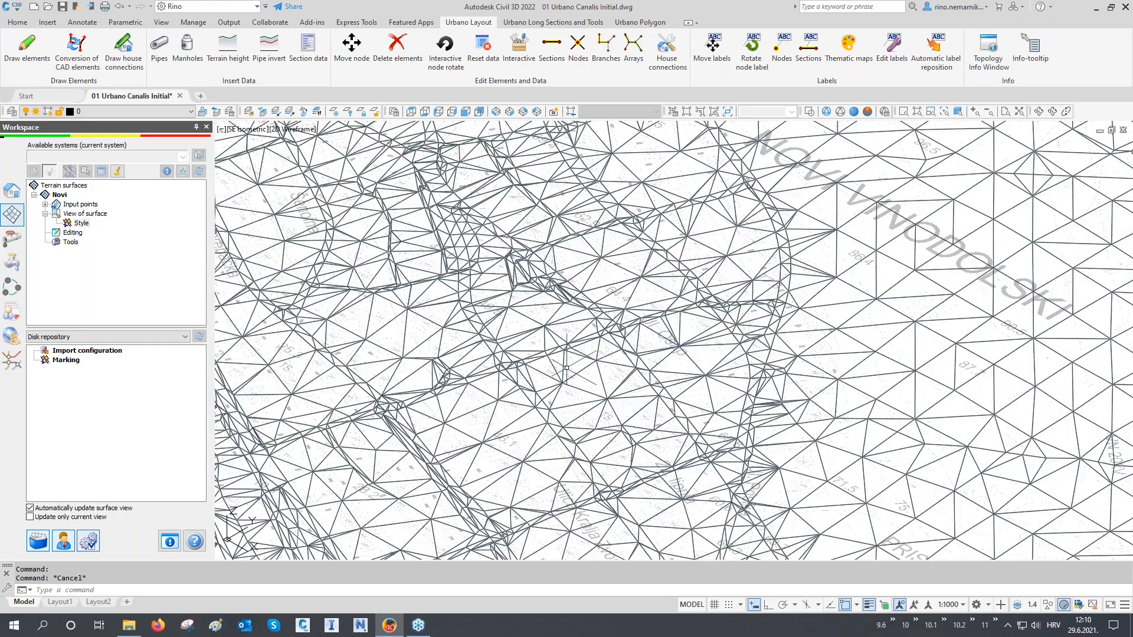
middle_click_drag(563, 385, 649, 292)
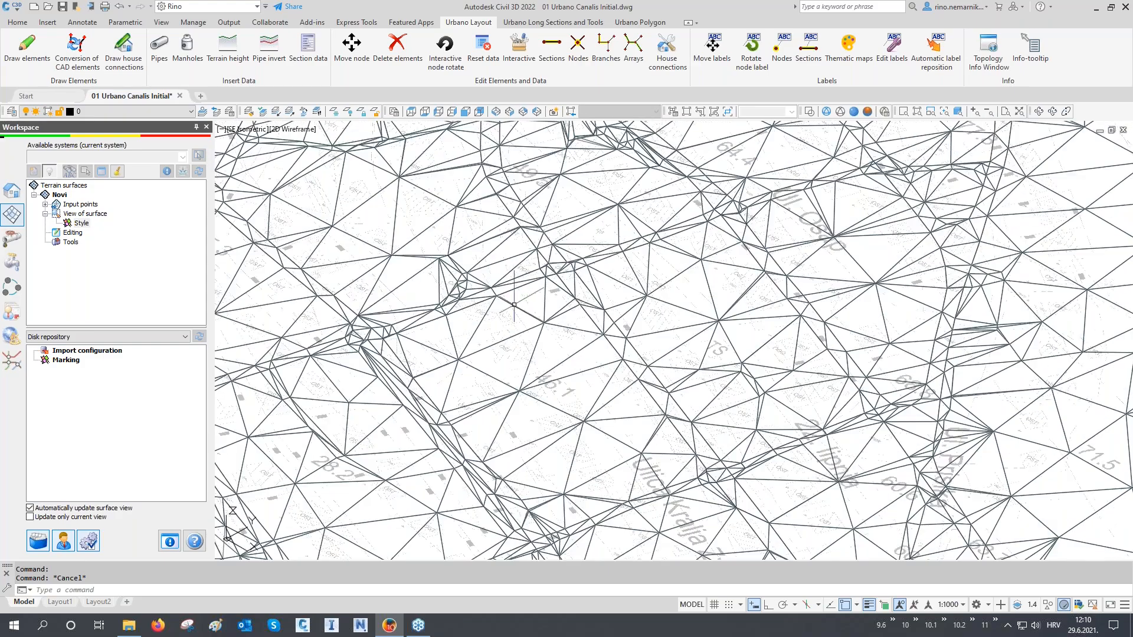
scroll(522, 311, "down", 2)
middle_click_drag(483, 398, 504, 303)
scroll(501, 318, "down", 2)
middle_click_drag(406, 287, 444, 349)
scroll(439, 350, "down", 6)
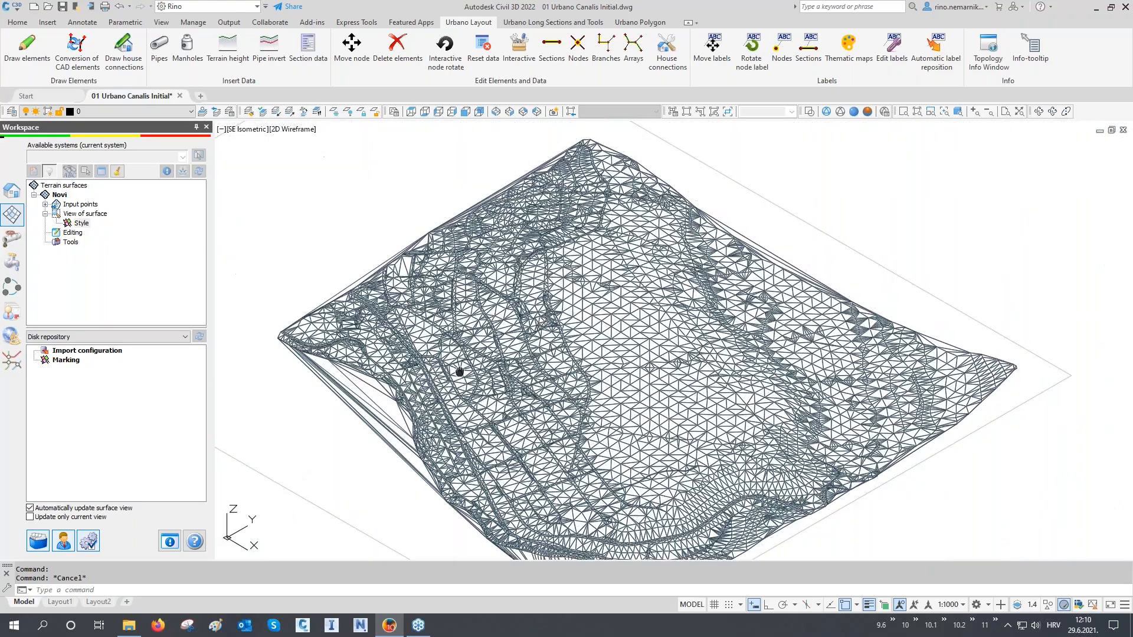
middle_click_drag(454, 367, 446, 330)
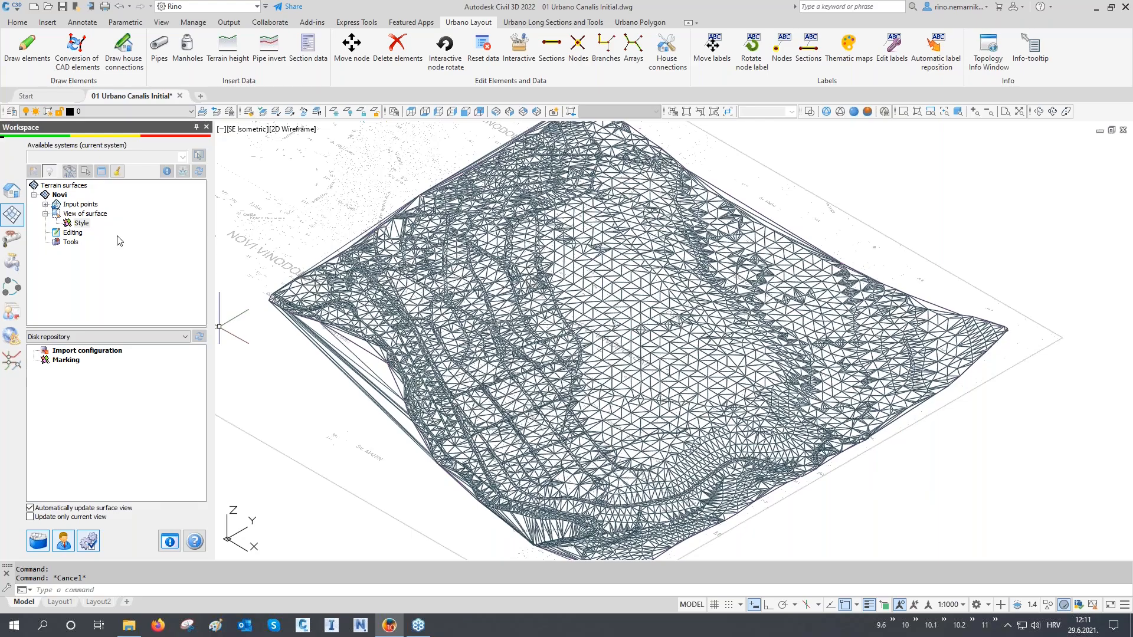
- Hide the surface display drawn by the Novi view style
right_click(90, 227)
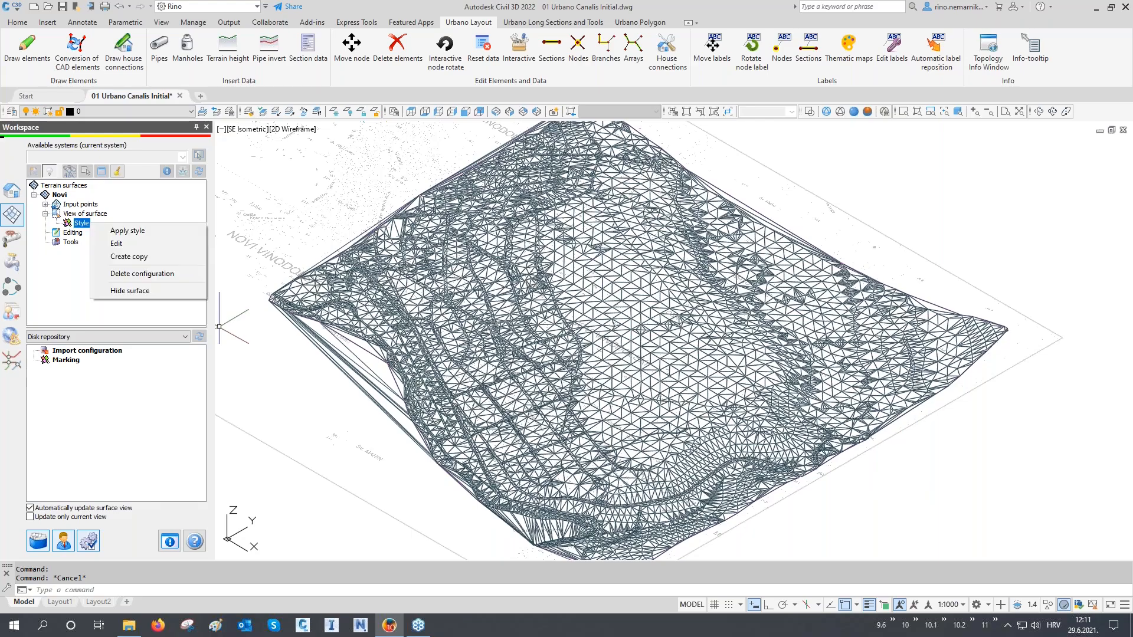
left_click(130, 291)
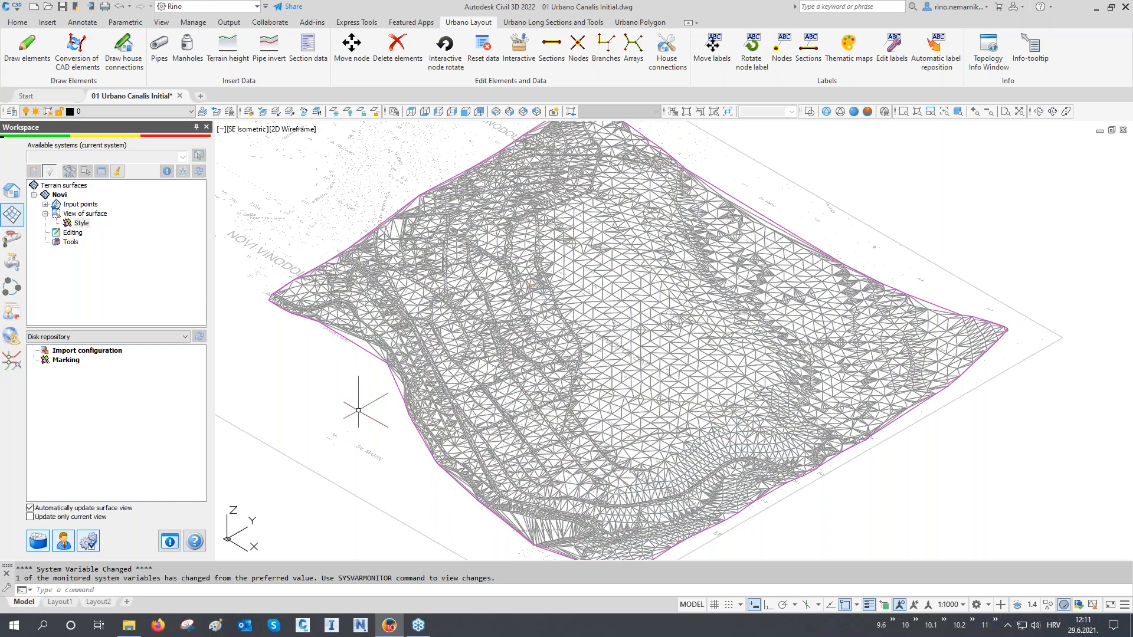
middle_click_drag(359, 409, 396, 404)
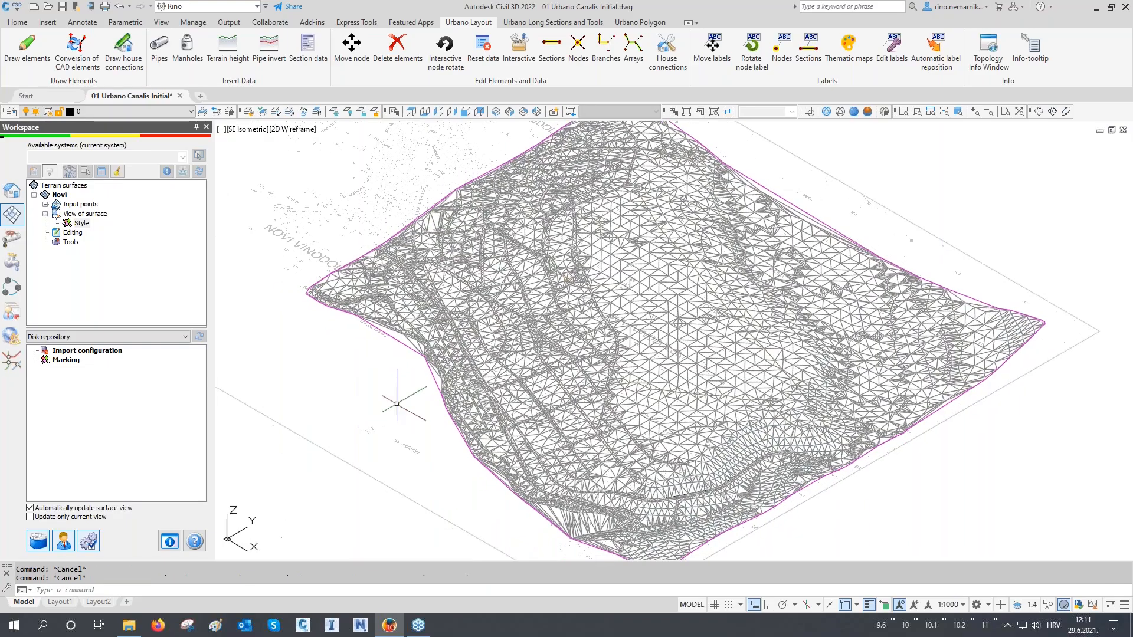
- Return the workspace to the available systems and set the drawing to the top view
left_click(12, 195)
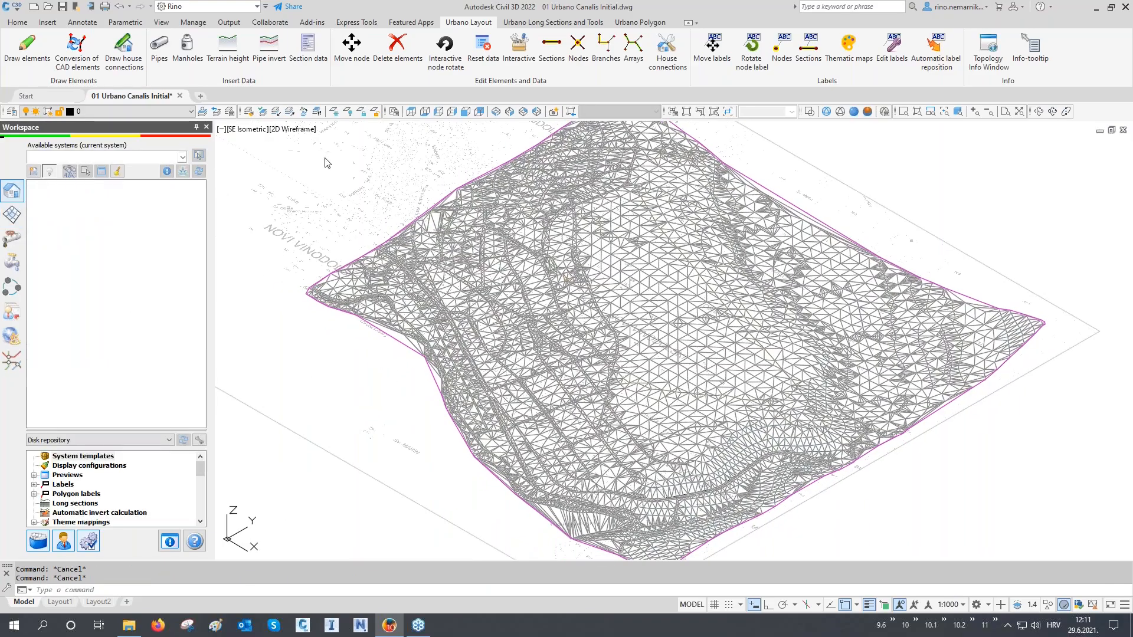
left_click(411, 111)
middle_click_drag(528, 330, 438, 333)
- Turn off all layers from DTM_add_points through DTM_water
type("la")
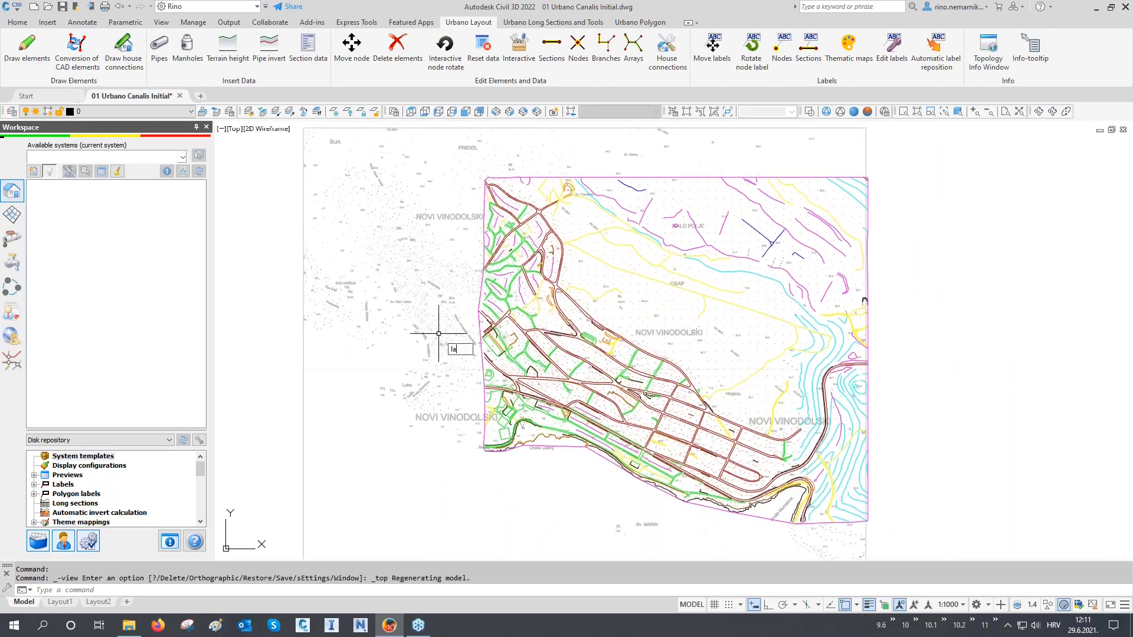
key("Return")
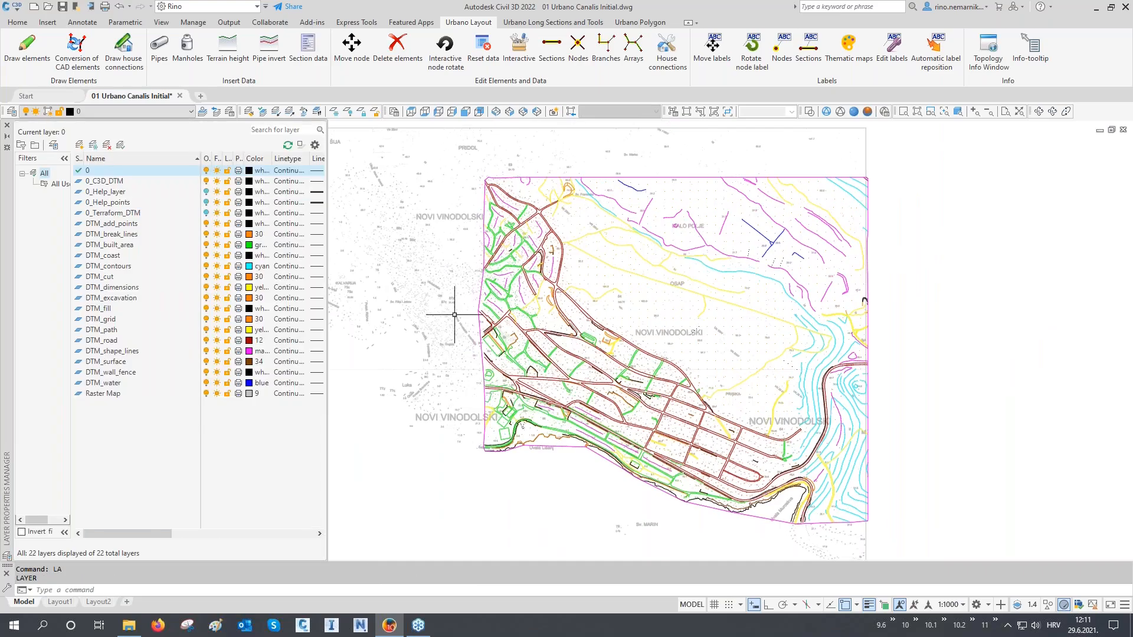
left_click(105, 224)
left_click(97, 380, "shift")
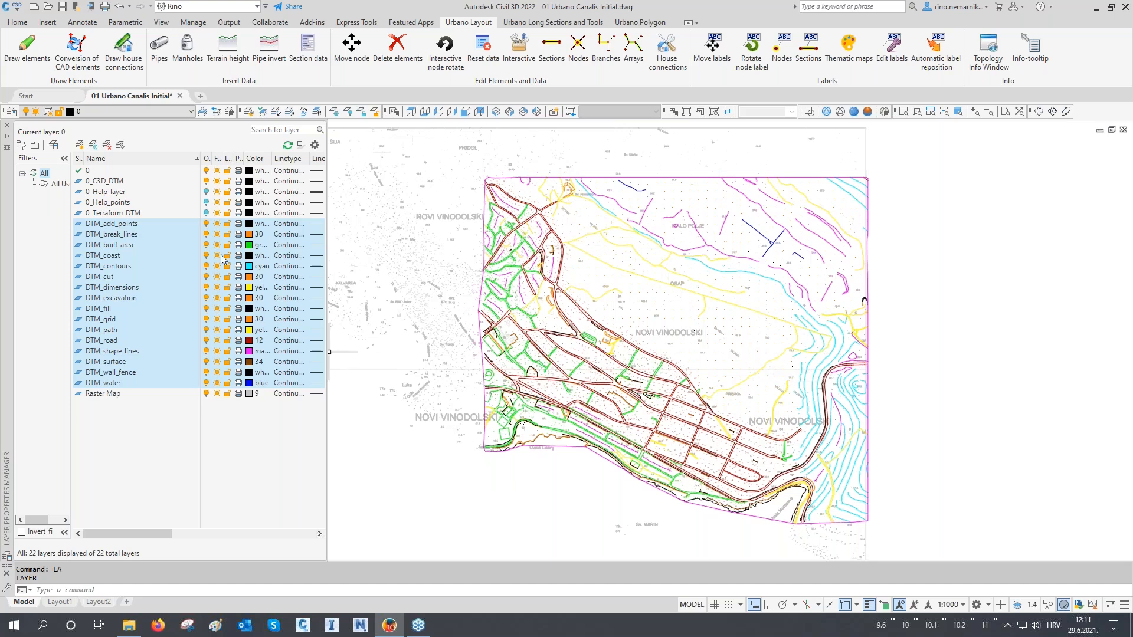
left_click(206, 226)
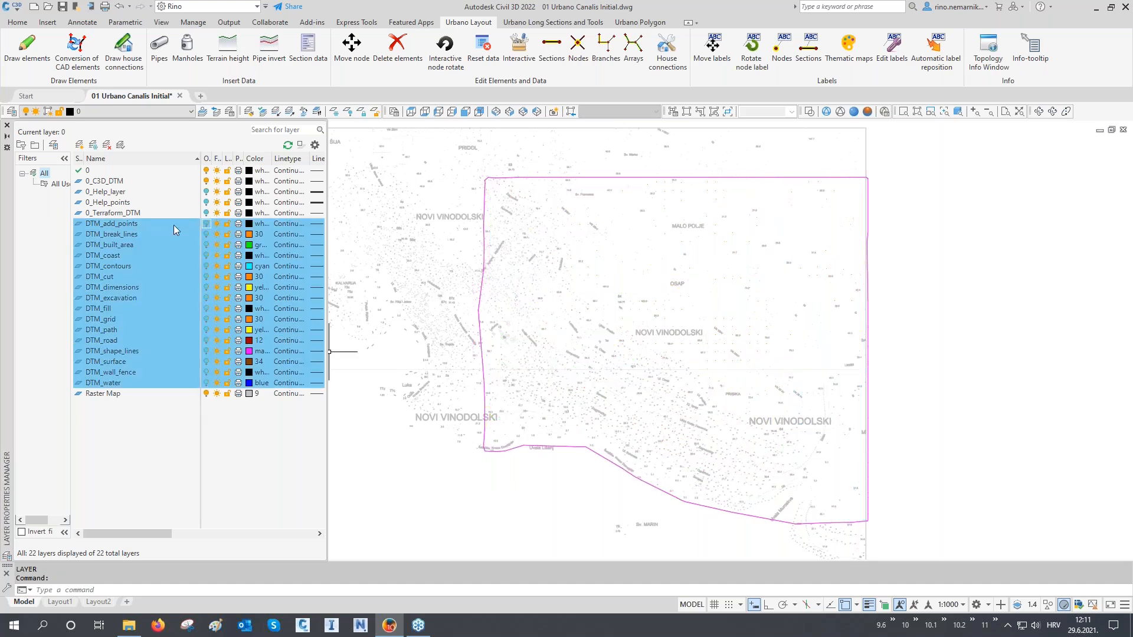
- Turn on the layers 0_Help_layer and 0_Help_points and close the layer manager
left_click(107, 194)
left_click(108, 201, "ctrl")
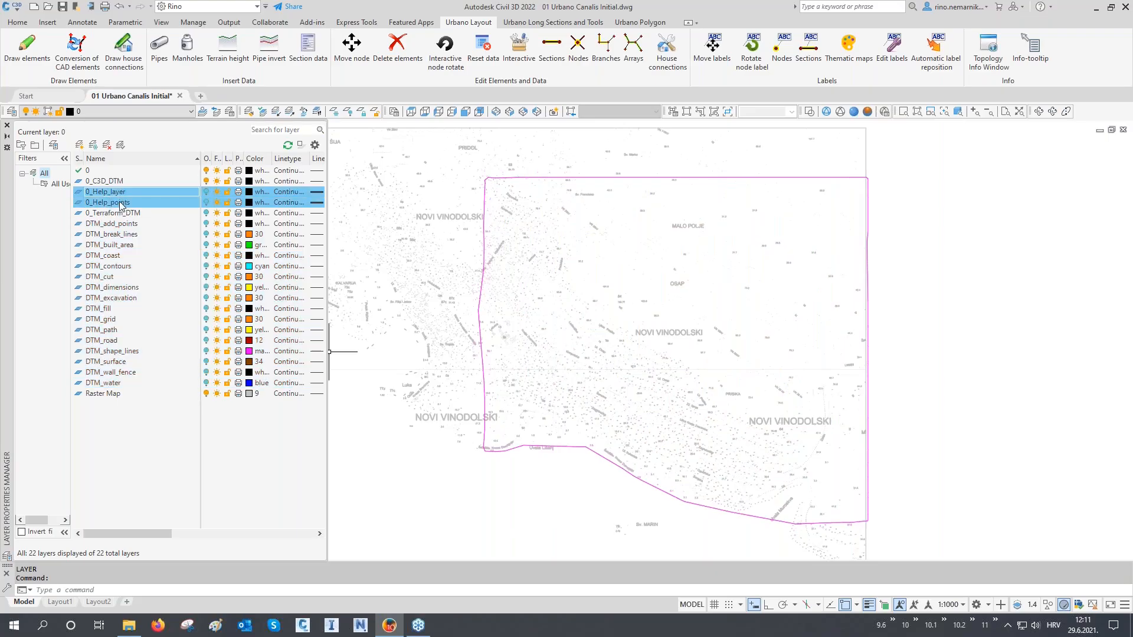
left_click(205, 192)
left_click(7, 125)
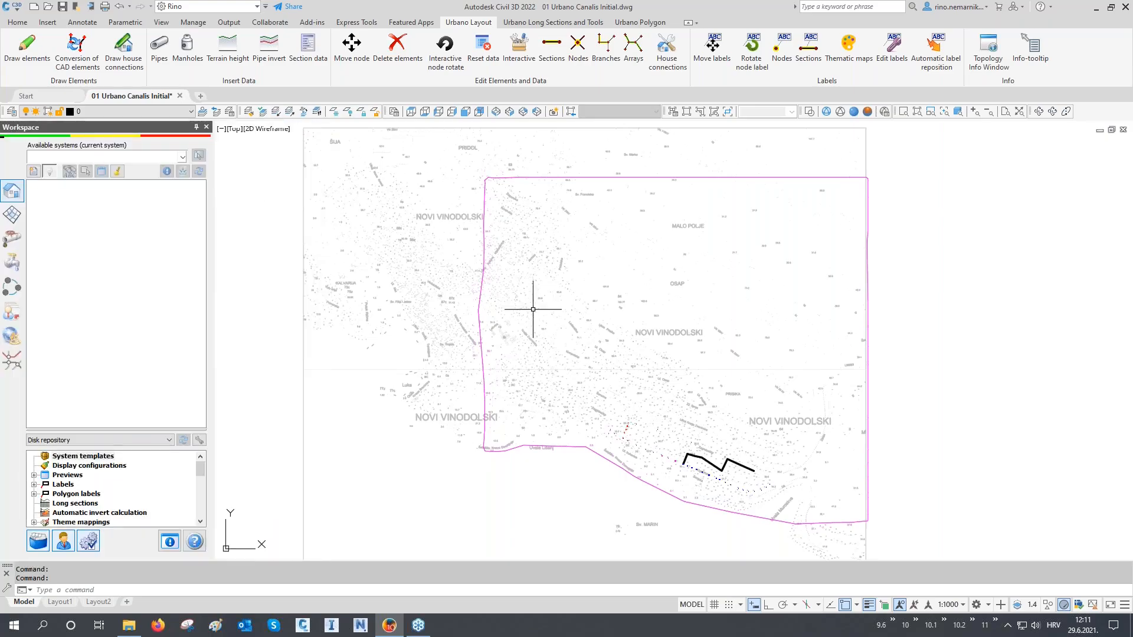
scroll(687, 484, "up", 2)
scroll(686, 485, "up", 4)
middle_click_drag(687, 472, 654, 422)
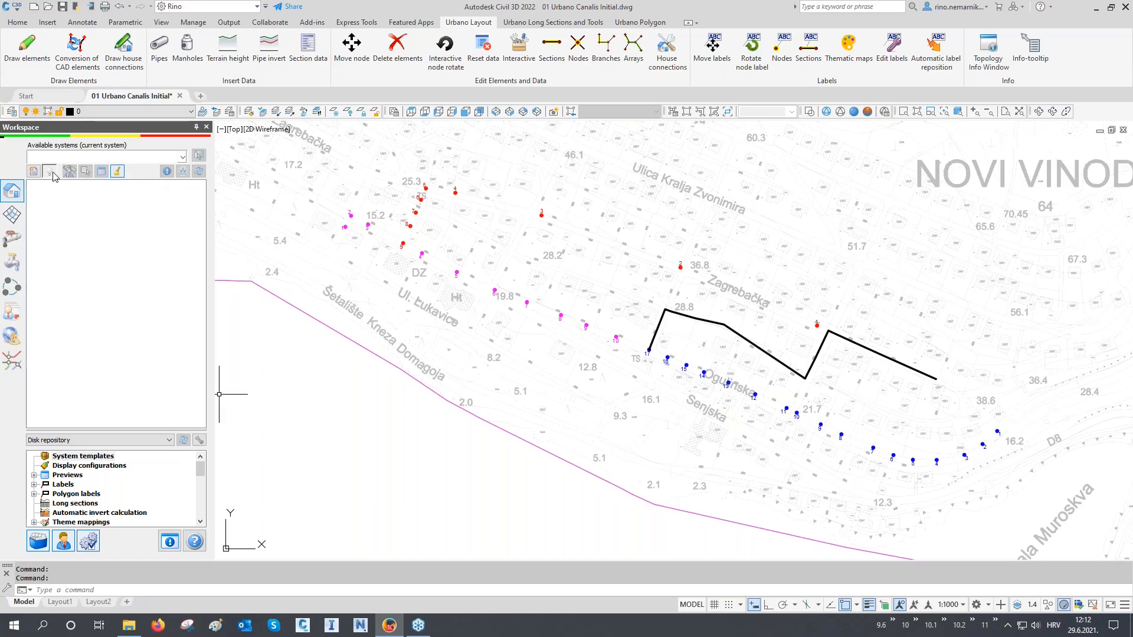
- Create a new system from the Sewage (Line-net topology) system template
left_click(33, 171)
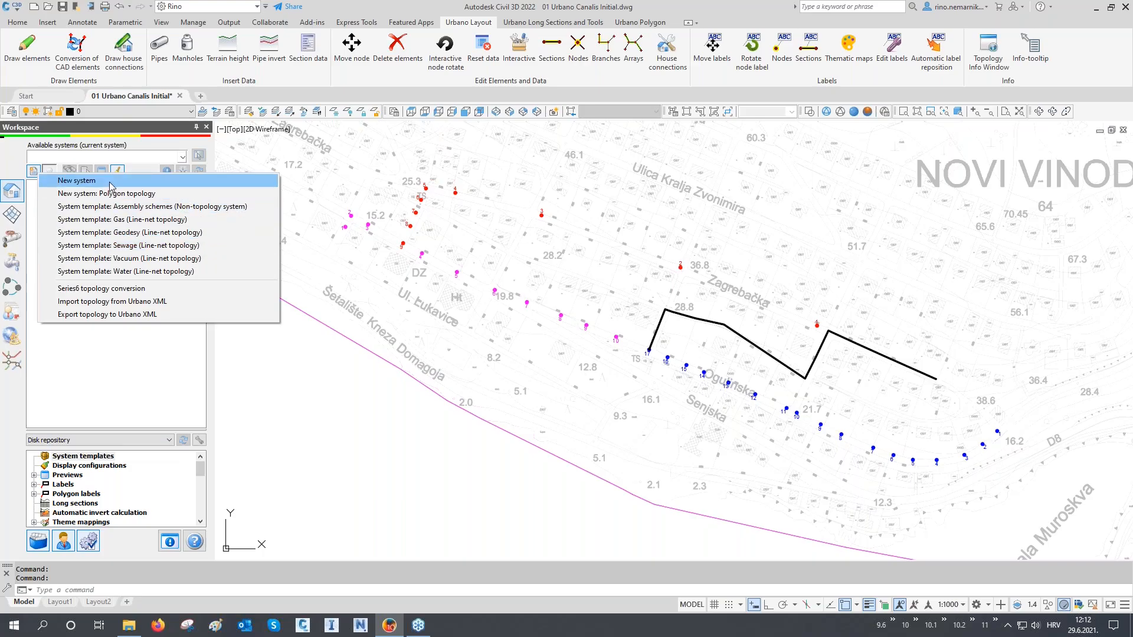
left_click(115, 245)
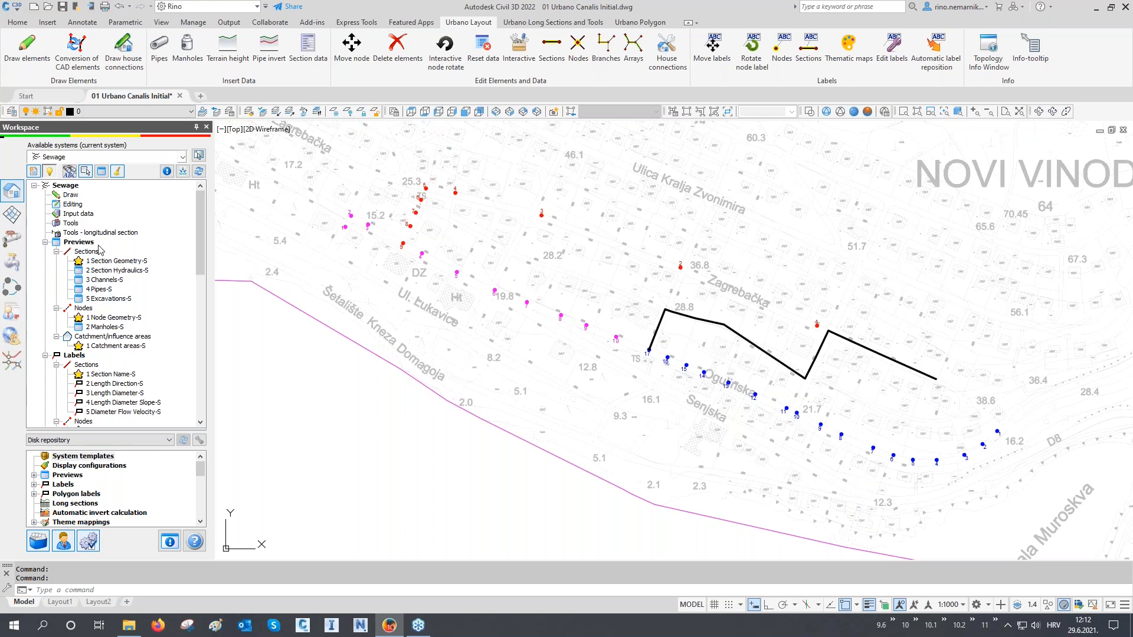
- Review the Sewage system's previews, labels, long sections, invert calculations and theme mappings, plus the options for creating systems
scroll(98, 258, "down", 3)
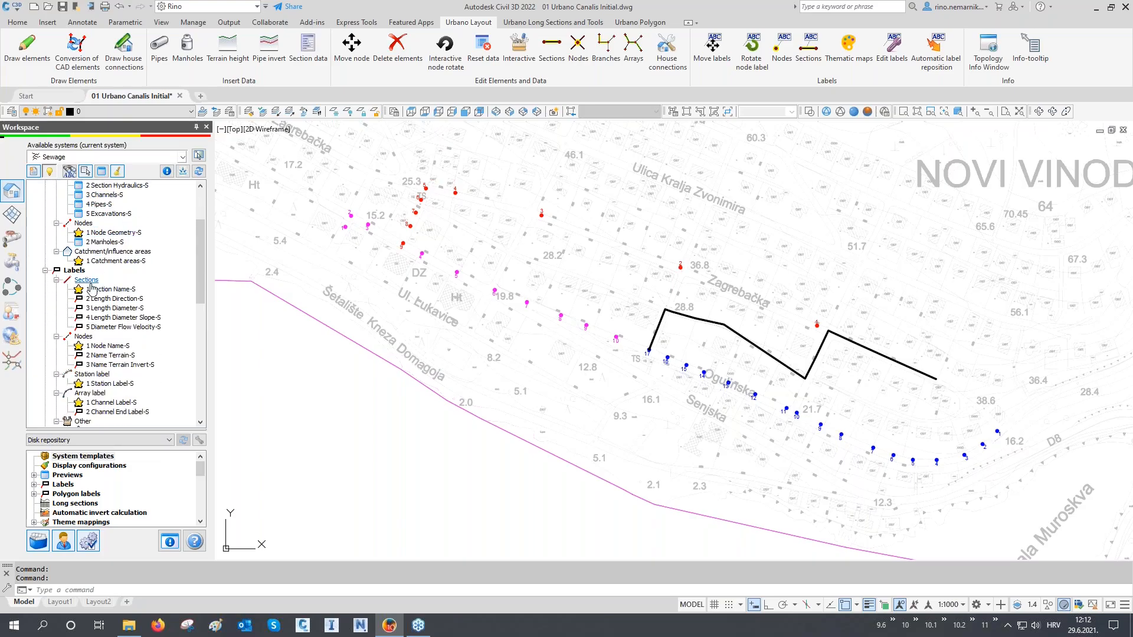
scroll(97, 327, "down", 3)
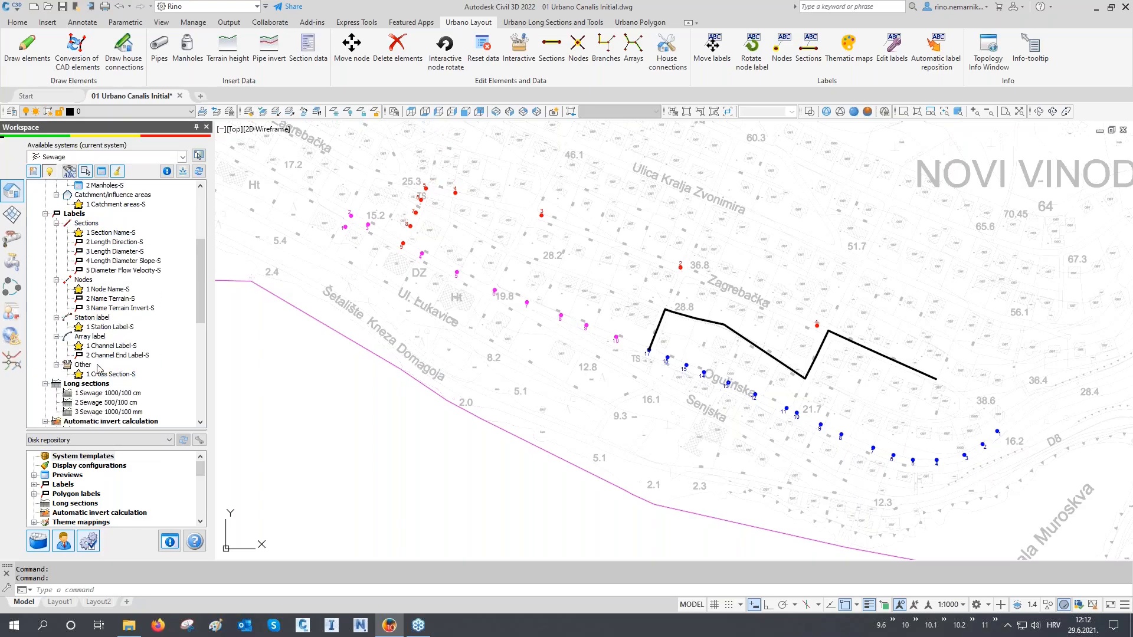
scroll(99, 334, "down", 1)
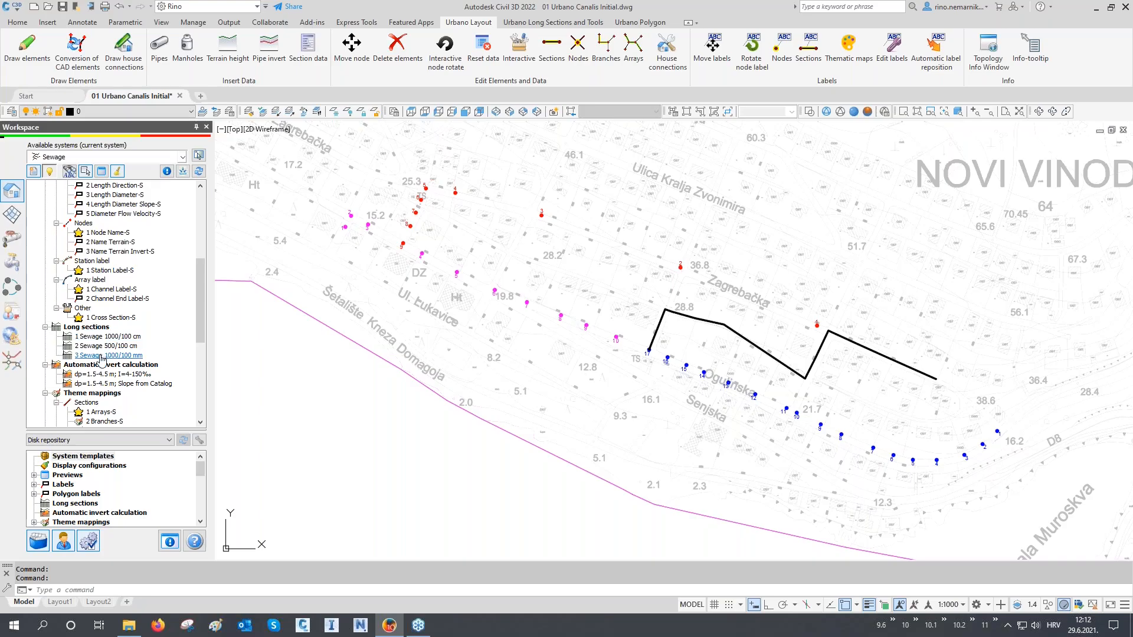
scroll(102, 354, "down", 5)
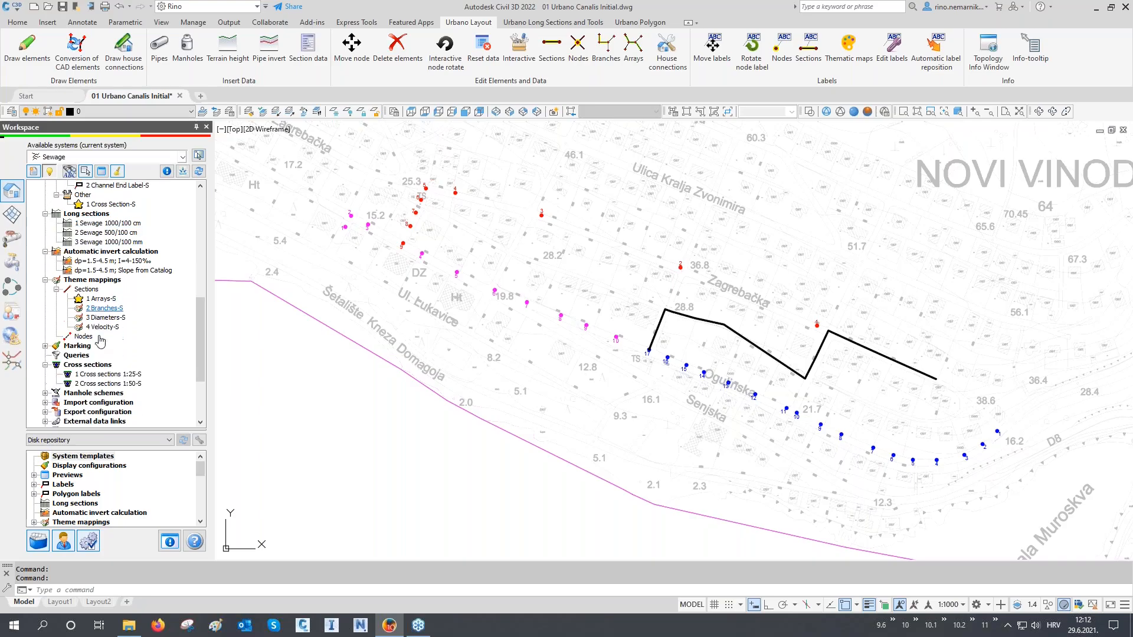
scroll(101, 343, "up", 5)
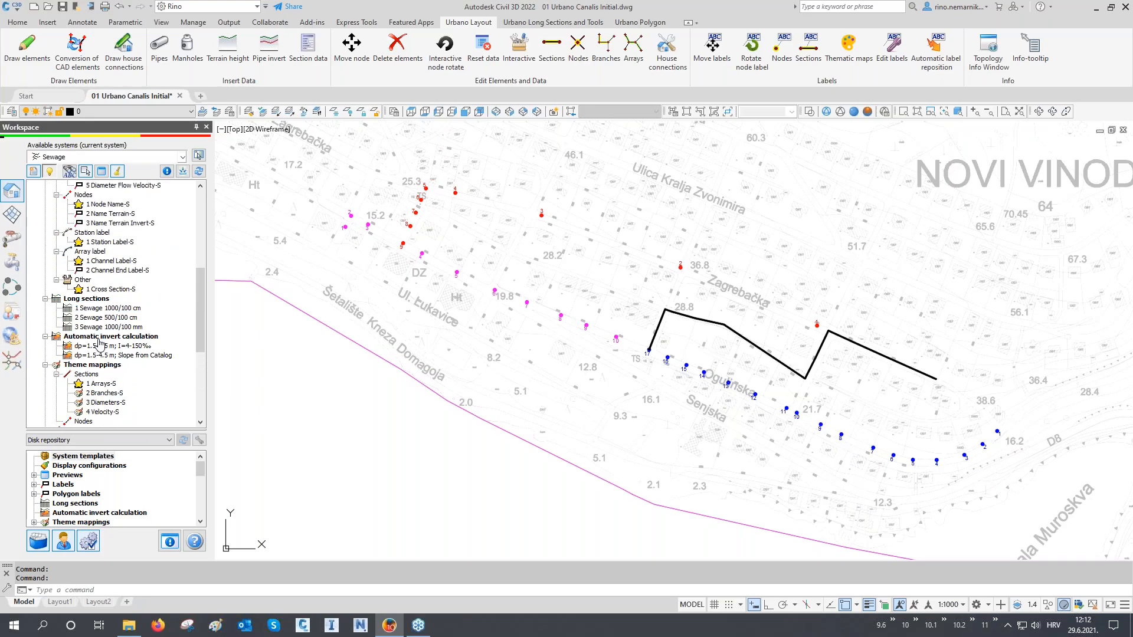
scroll(99, 344, "up", 2)
scroll(99, 344, "up", 5)
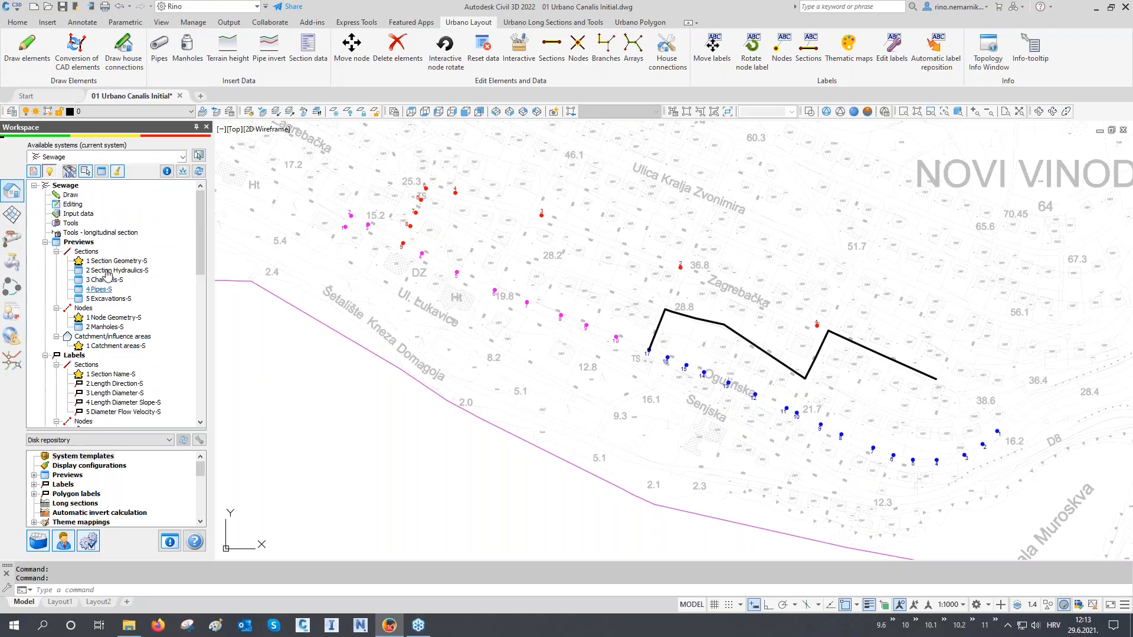
left_click(33, 171)
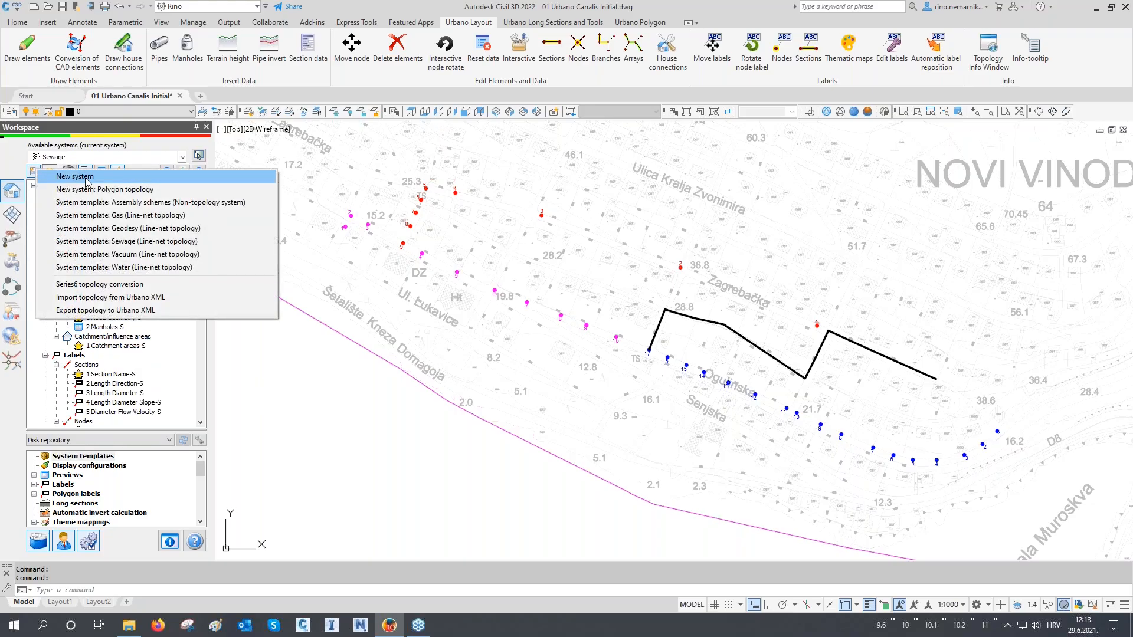
left_click(29, 172)
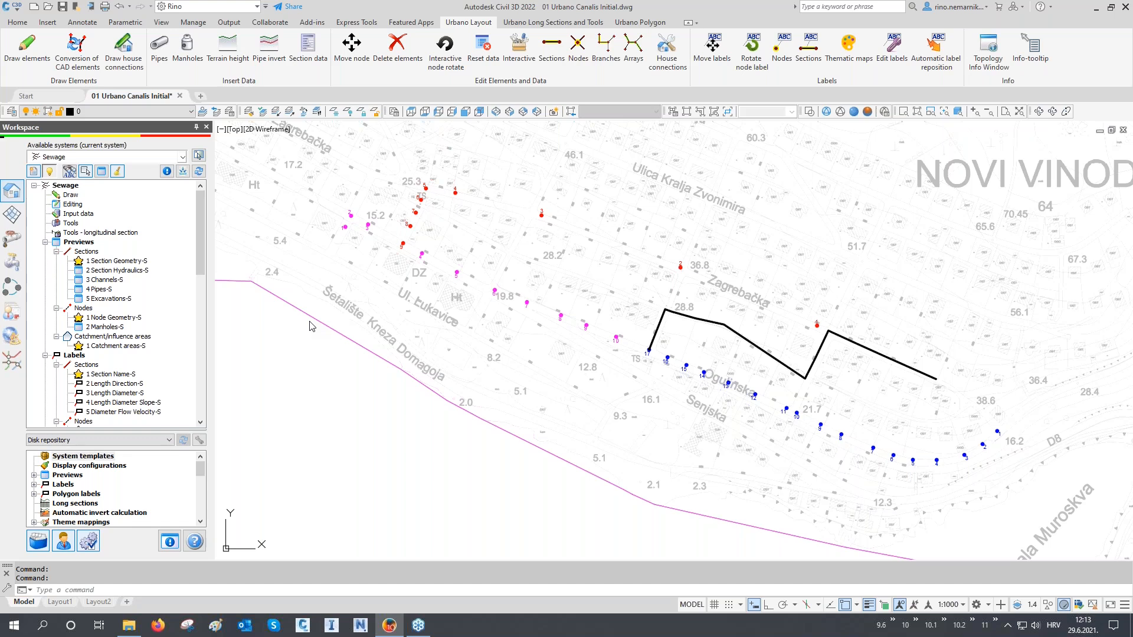
- Examine the Sewage system's drawing commands, its remaining configuration groups, and the Urbano layout, long section and polygon tools
left_click(86, 197)
right_click(86, 197)
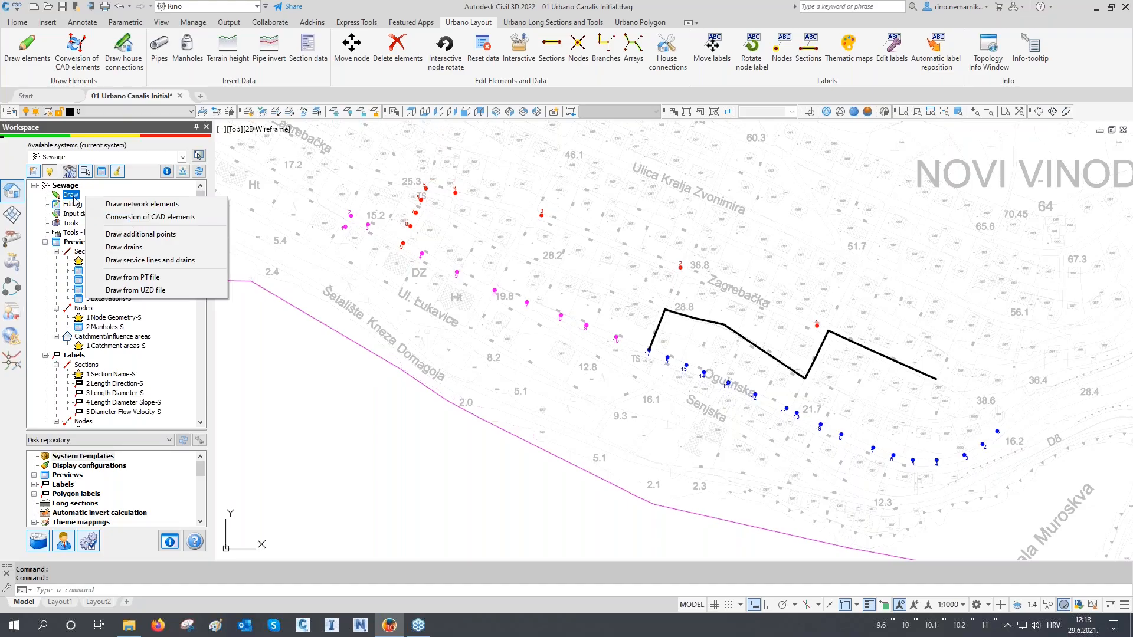
left_click(72, 196)
left_click_drag(200, 219, 203, 346)
left_click(106, 342)
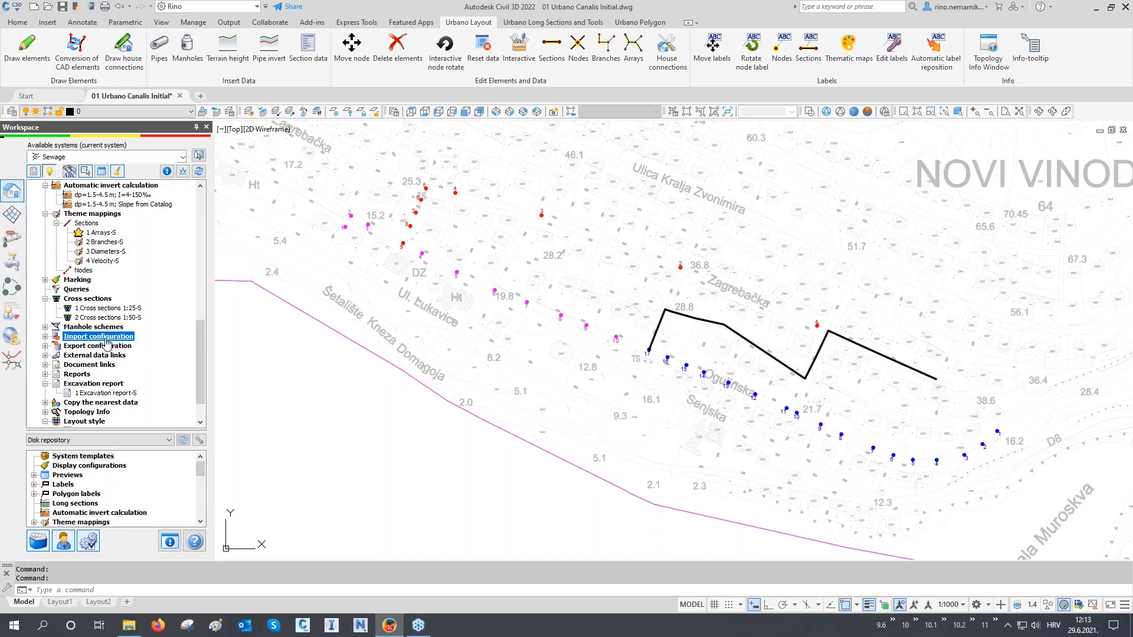
left_click_drag(199, 339, 218, 204)
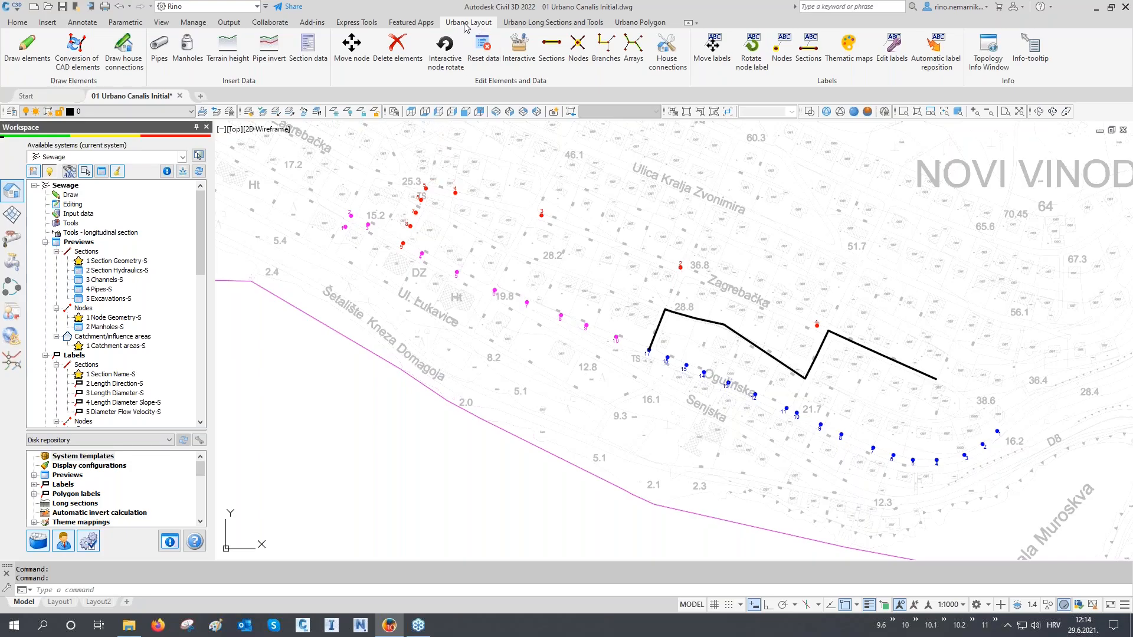
left_click(541, 25)
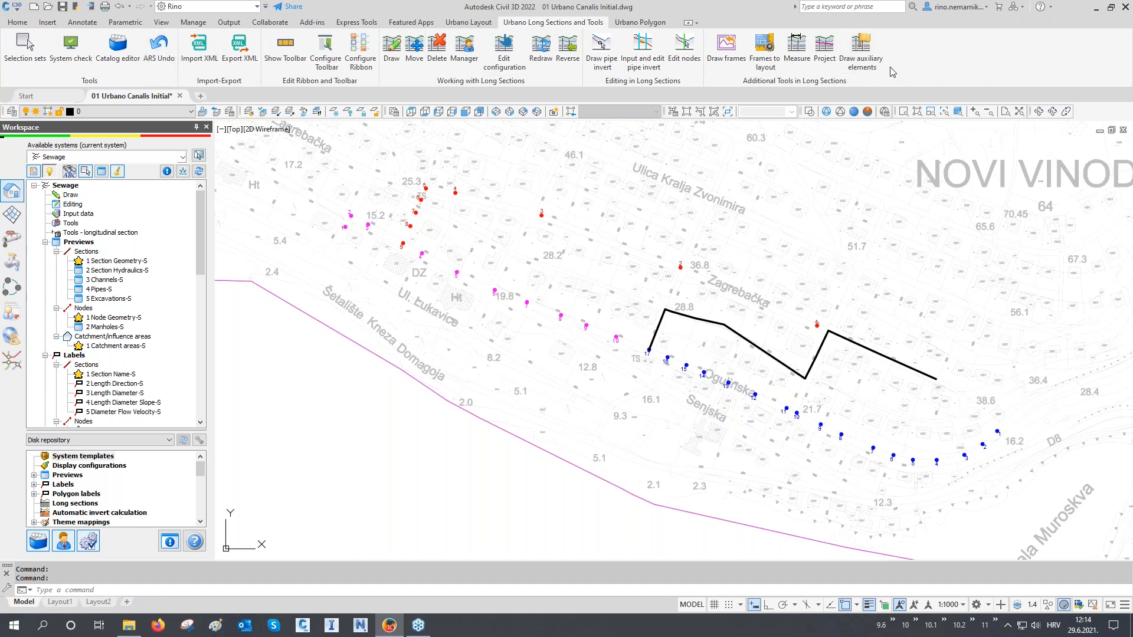
left_click(649, 28)
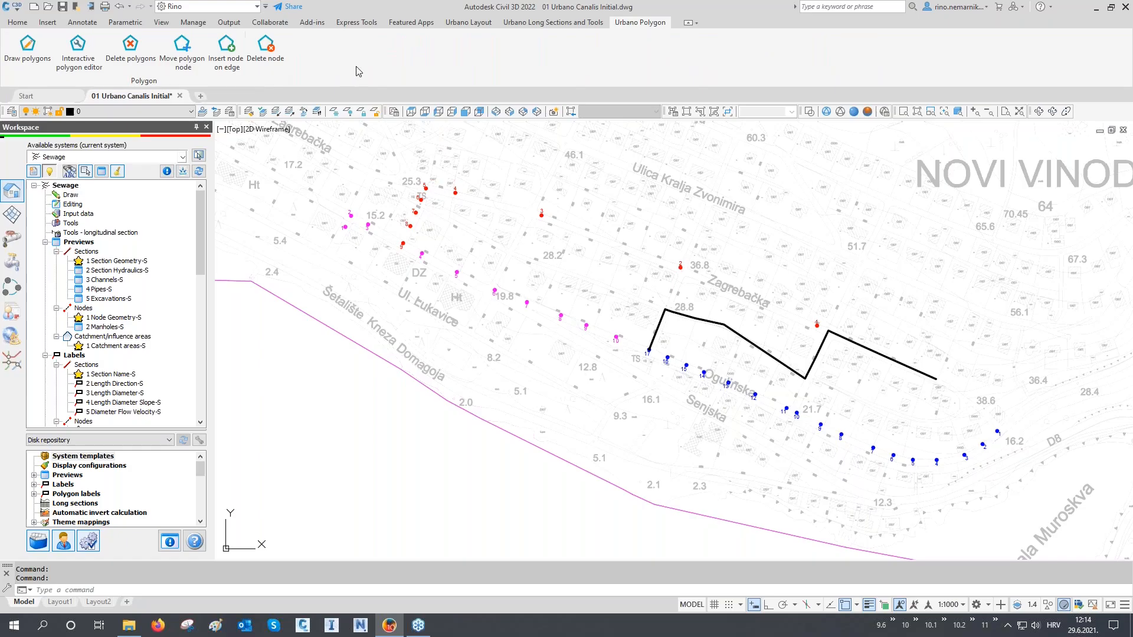
left_click(460, 25)
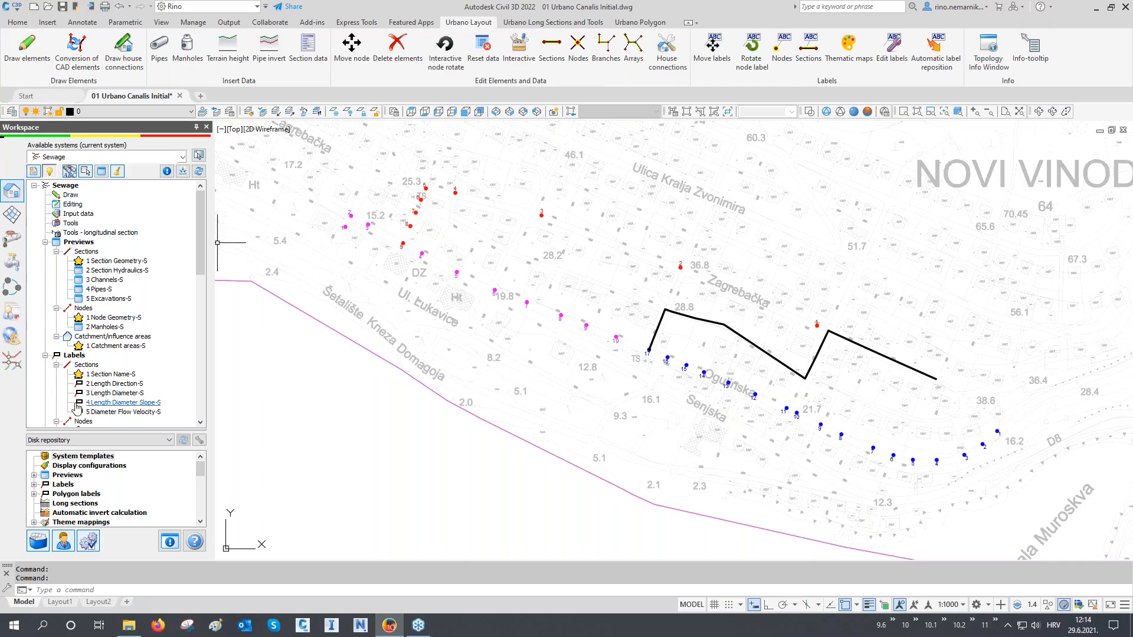
- Configure network element drawing to take terrain elevations from the Civil 3D 2022 surface Novi and to draw additional points automatically
right_click(82, 197)
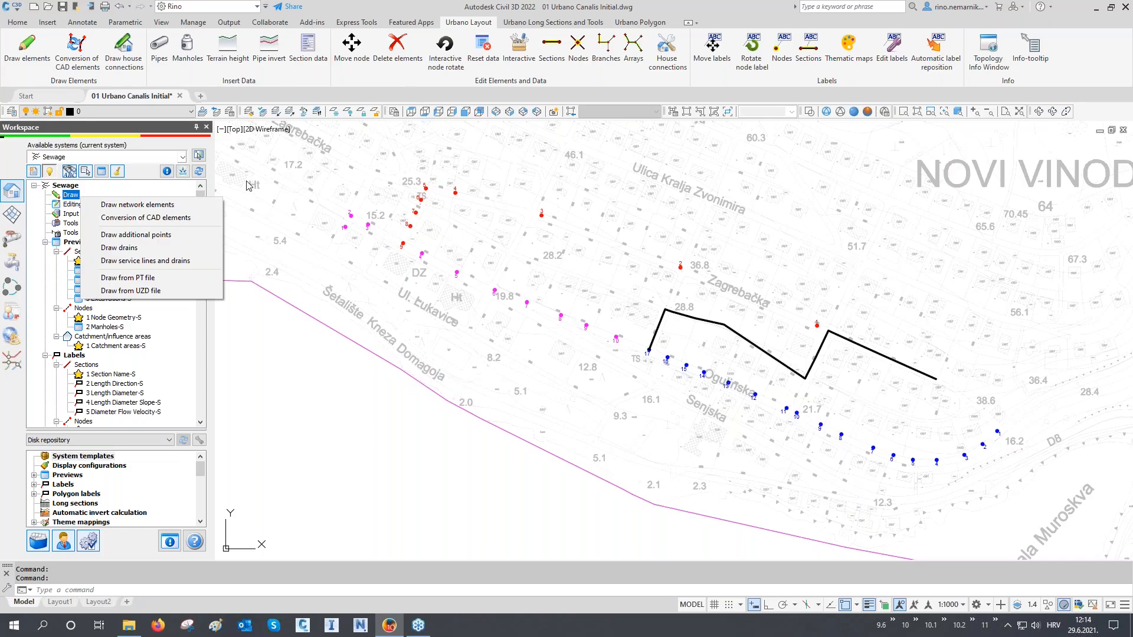
left_click(177, 205)
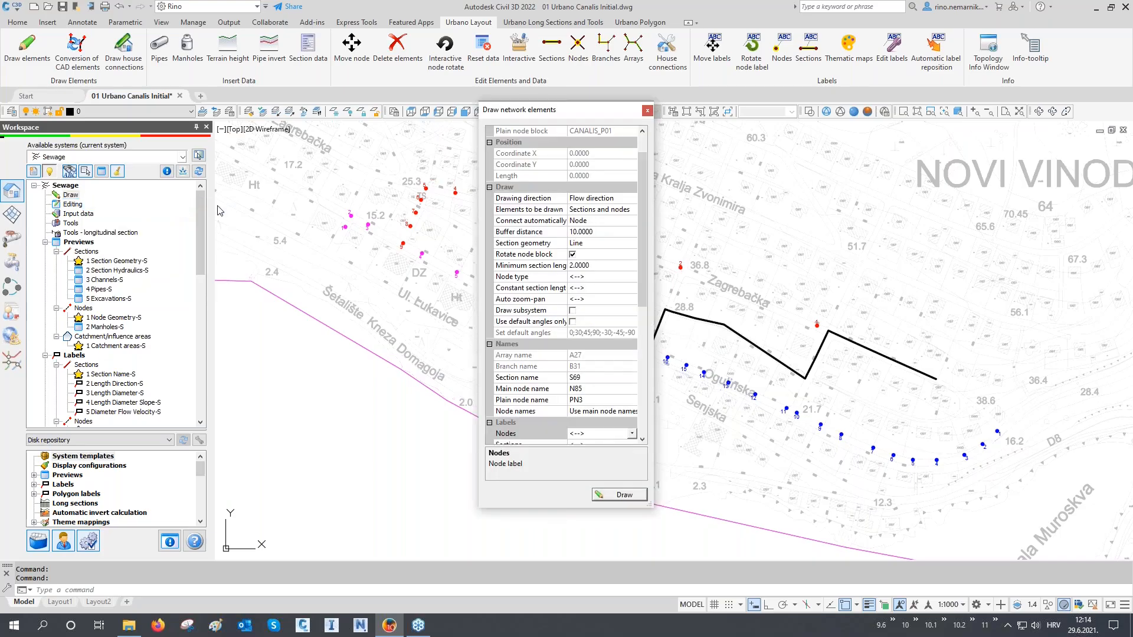
mouse_move(554, 111)
left_mouse_down()
mouse_move(817, 142)
mouse_move(1014, 134)
left_mouse_up()
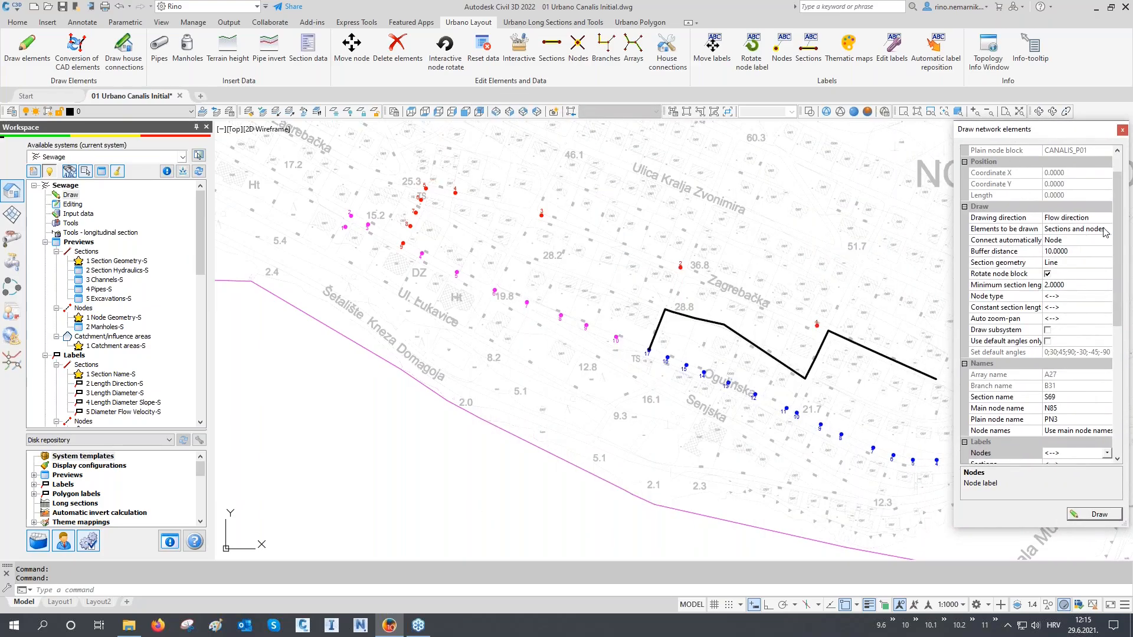
left_click_drag(1117, 220, 1121, 317)
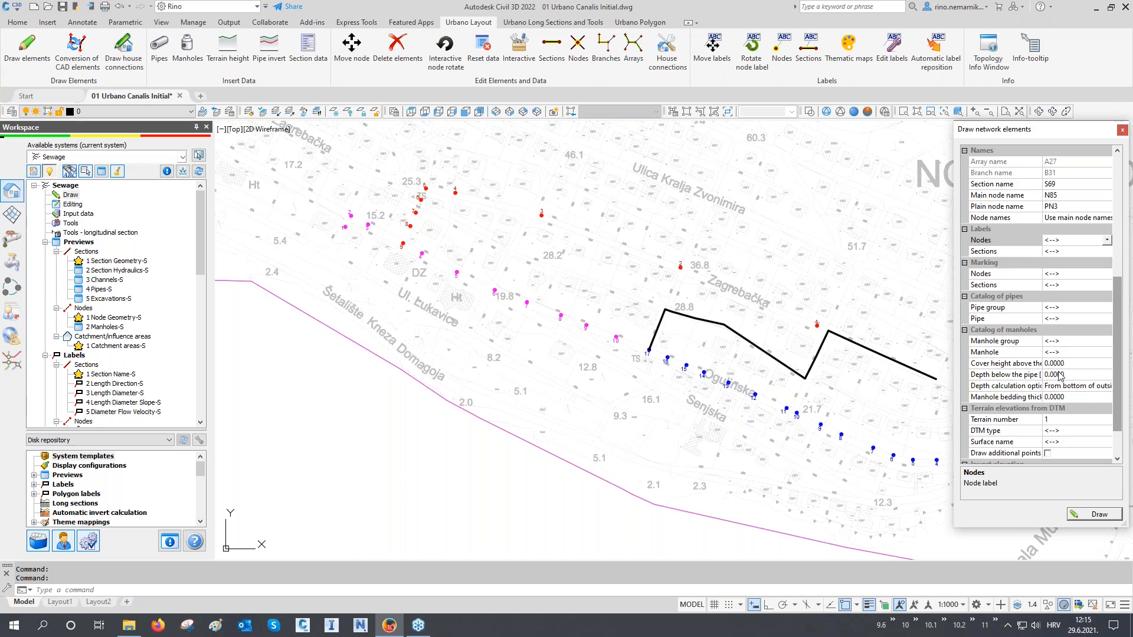
scroll(1060, 375, "down", 1)
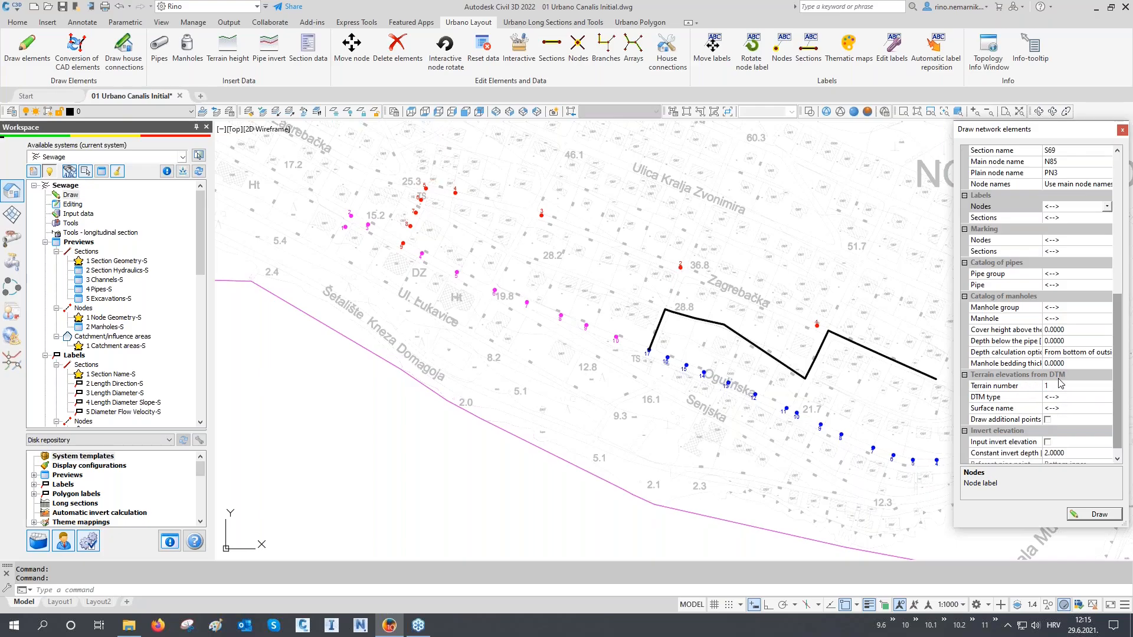
scroll(1056, 382, "down", 1)
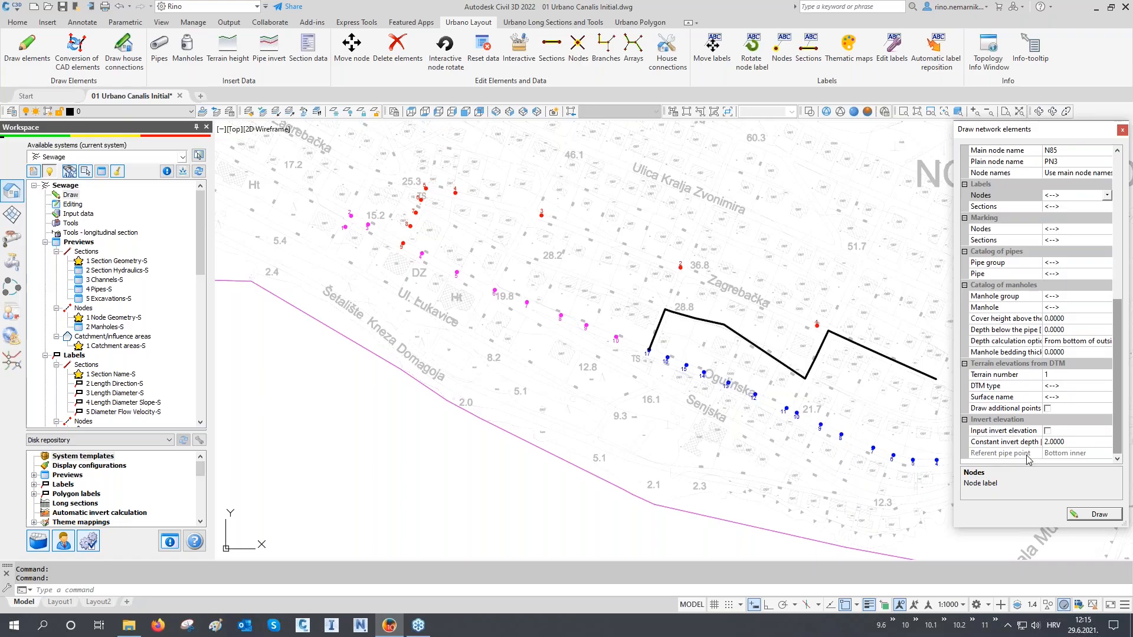
left_click(1071, 388)
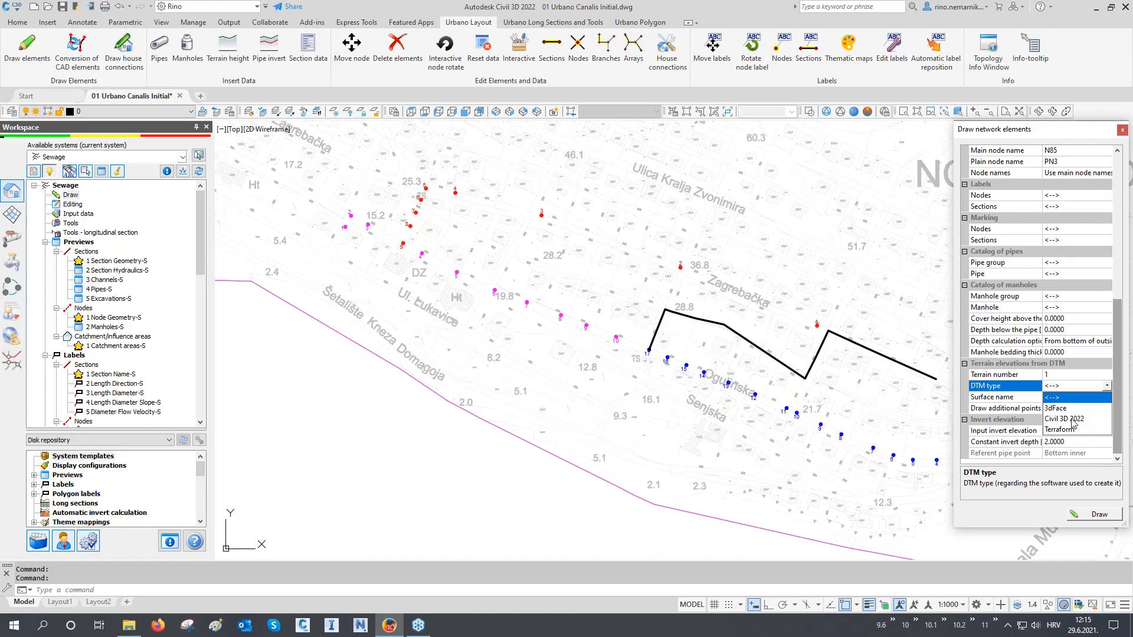
left_click(1069, 419)
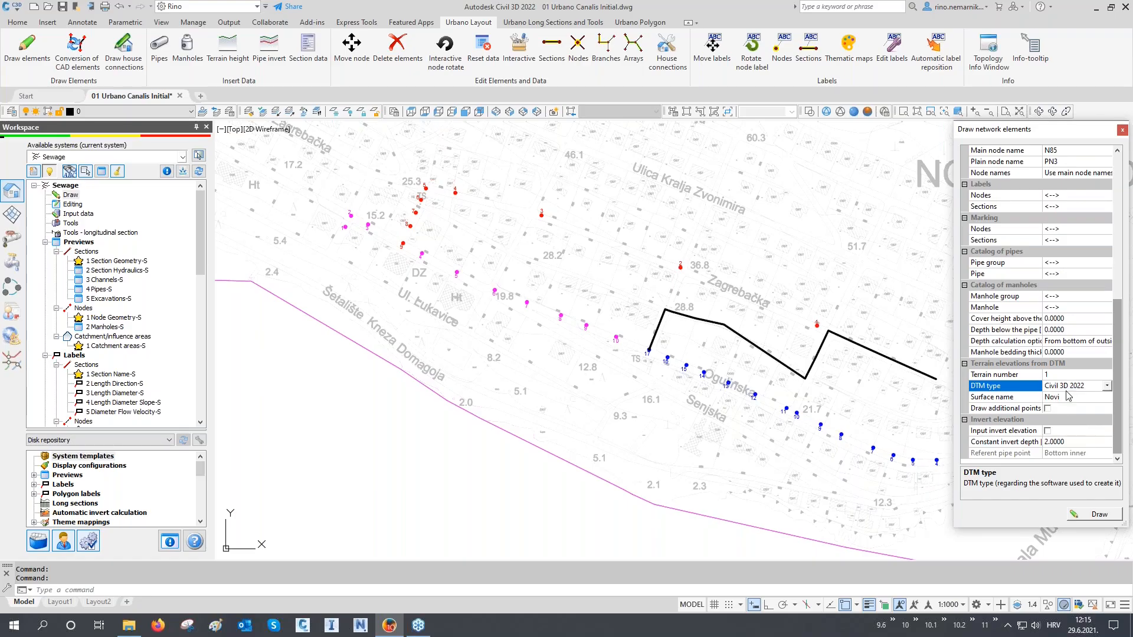
left_click(1061, 399)
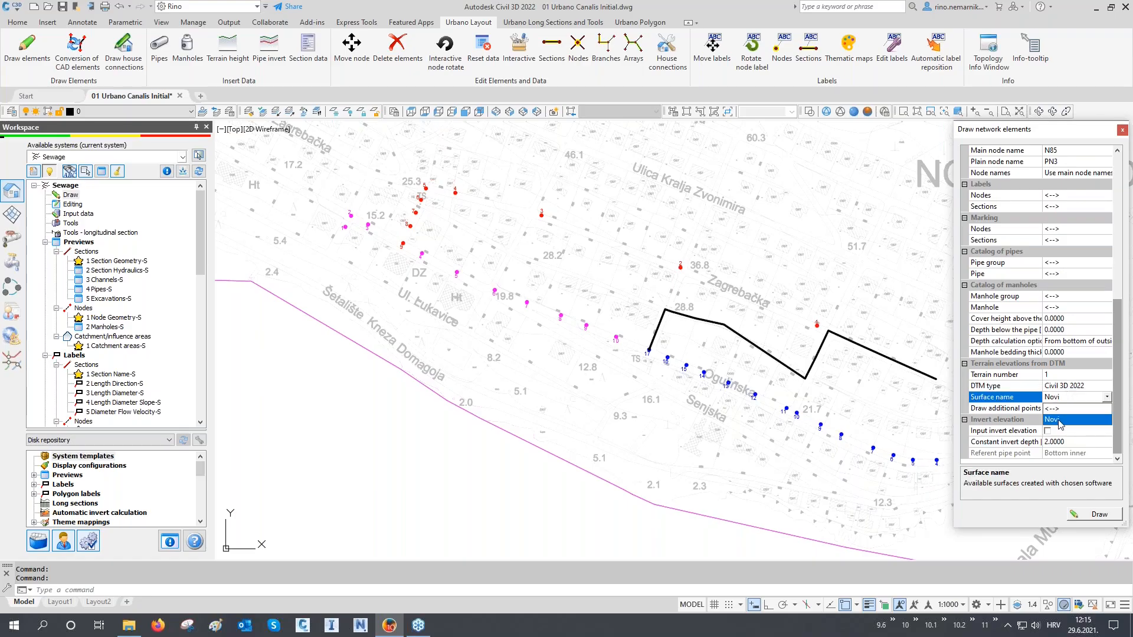
left_click(1067, 401)
middle_click_drag(886, 283, 597, 294)
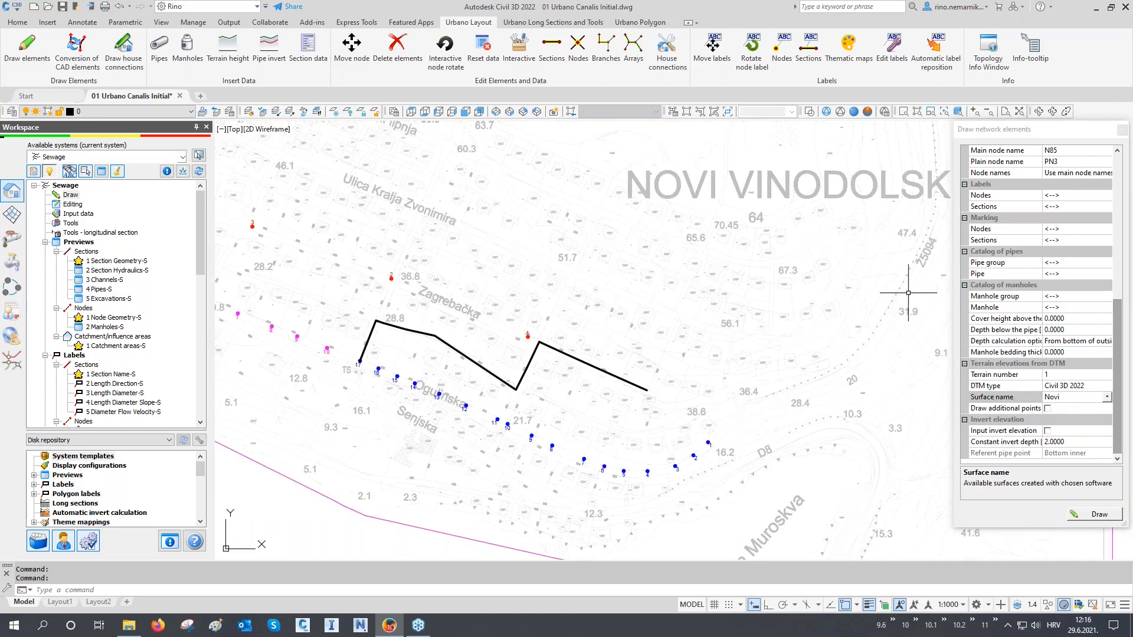
left_click(1019, 412)
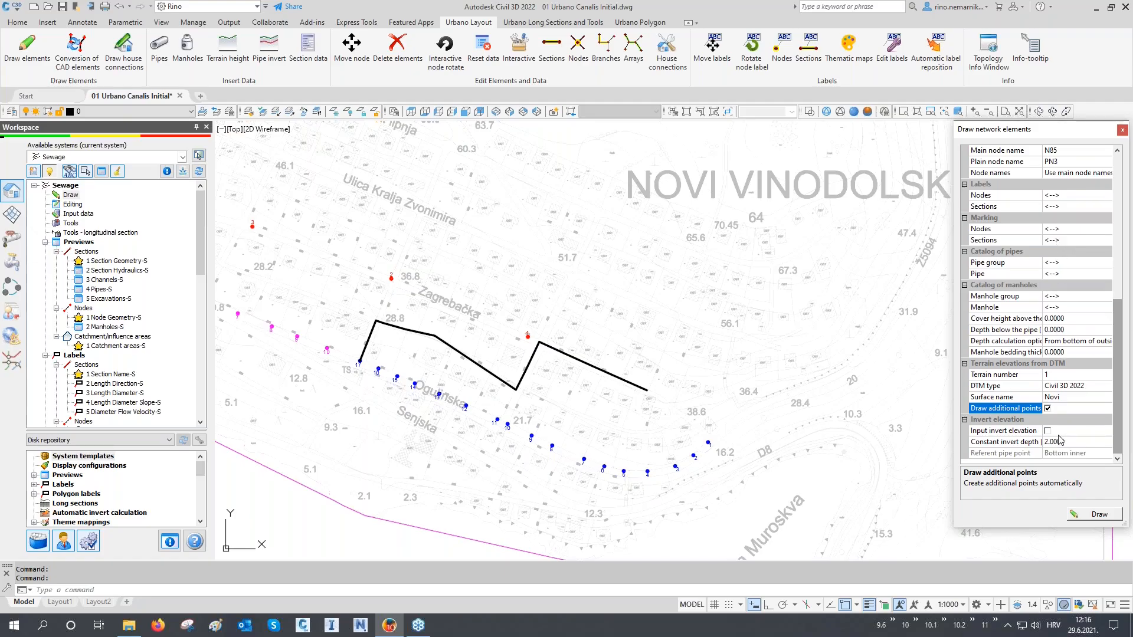
- Start drawing the network near point 1 and turn off all running object snaps except Center
left_click(1088, 515)
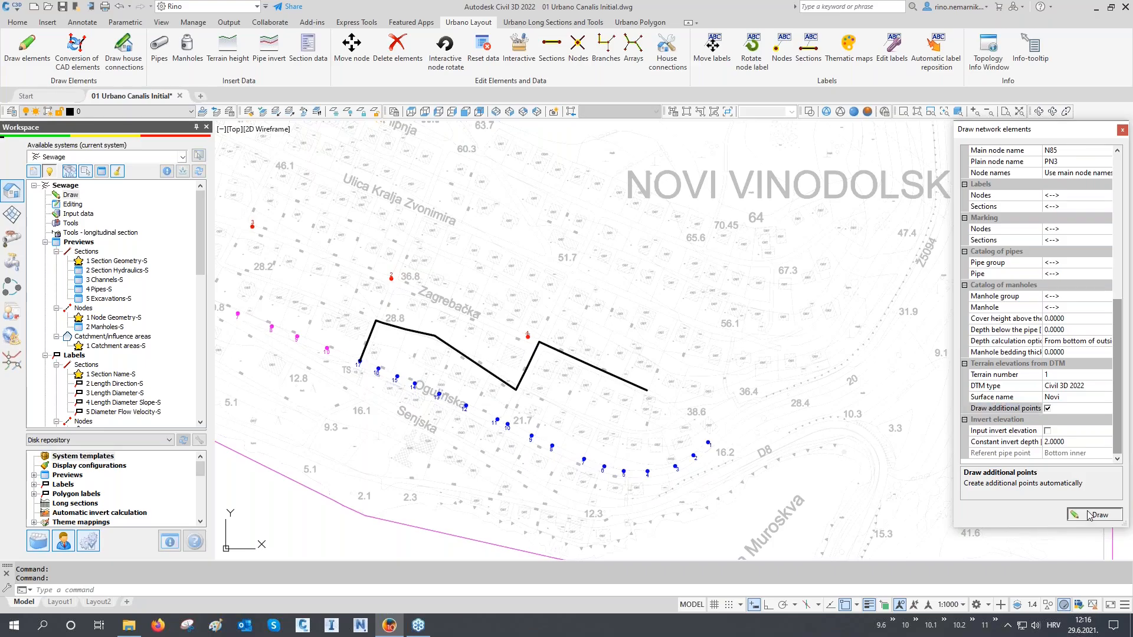
scroll(735, 478, "up", 5)
scroll(684, 454, "up", 4)
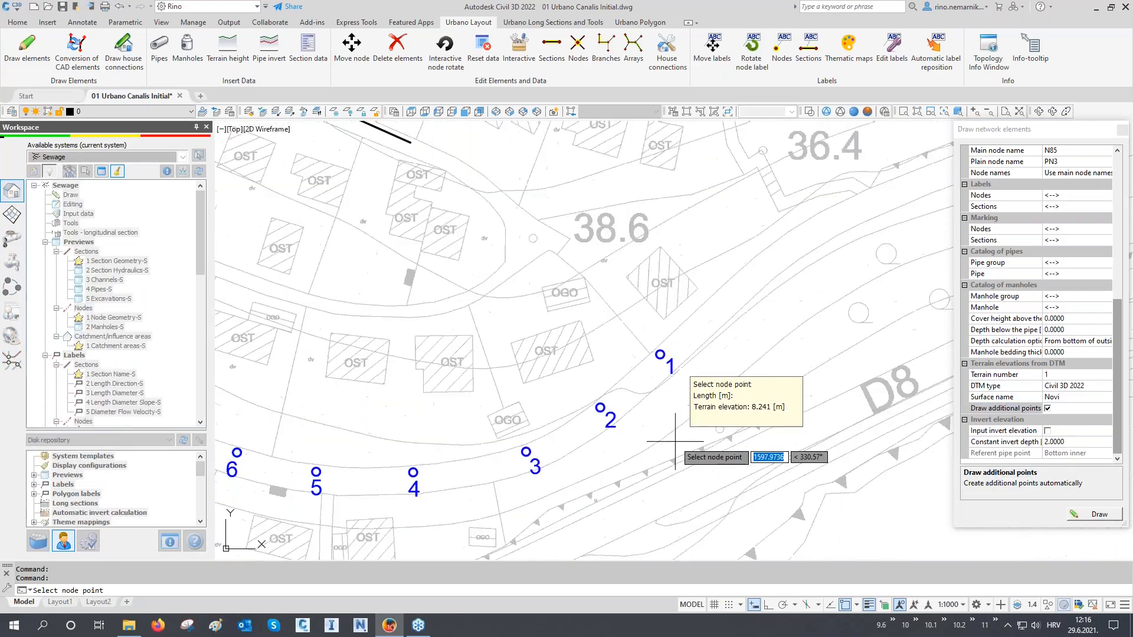
left_click(856, 605)
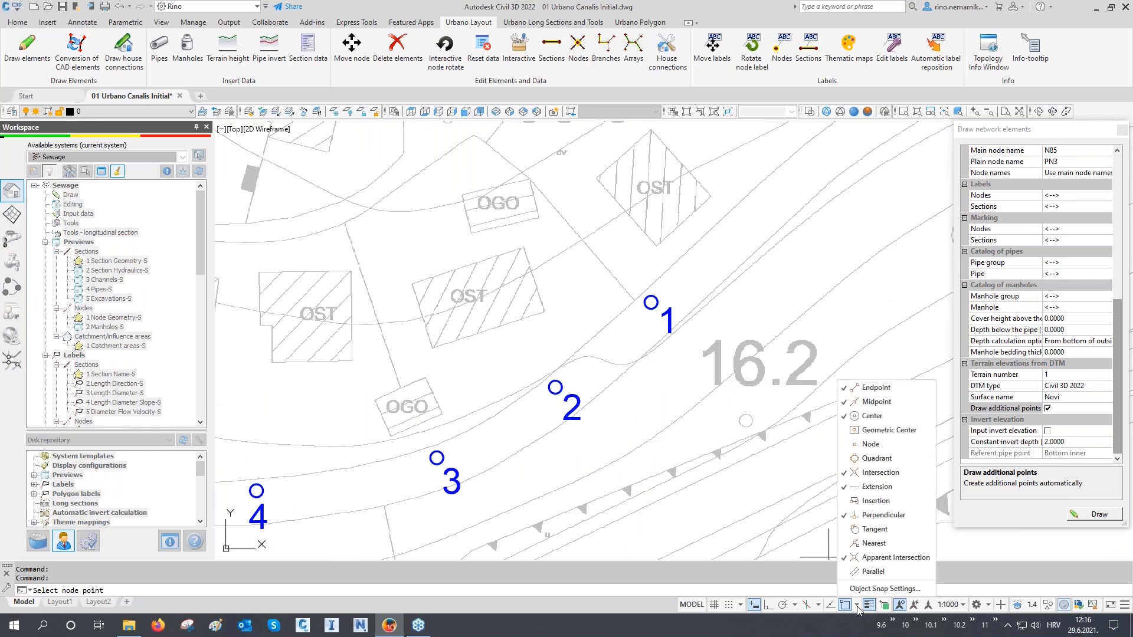
left_click(867, 558)
left_click(866, 515)
left_click(864, 486)
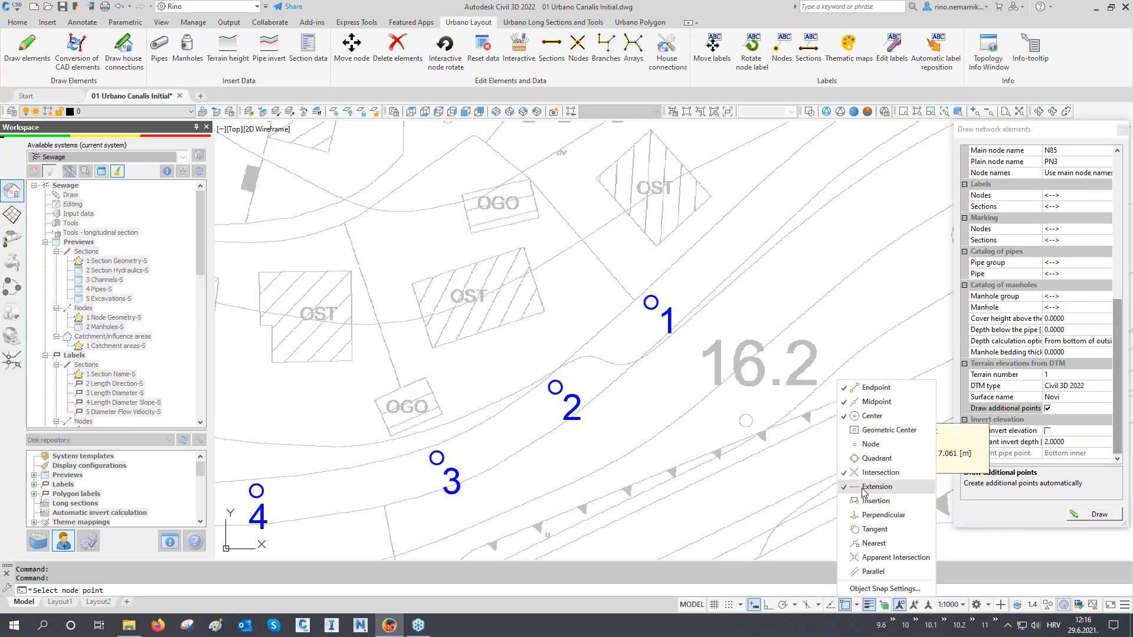
left_click(864, 487)
left_click(867, 473)
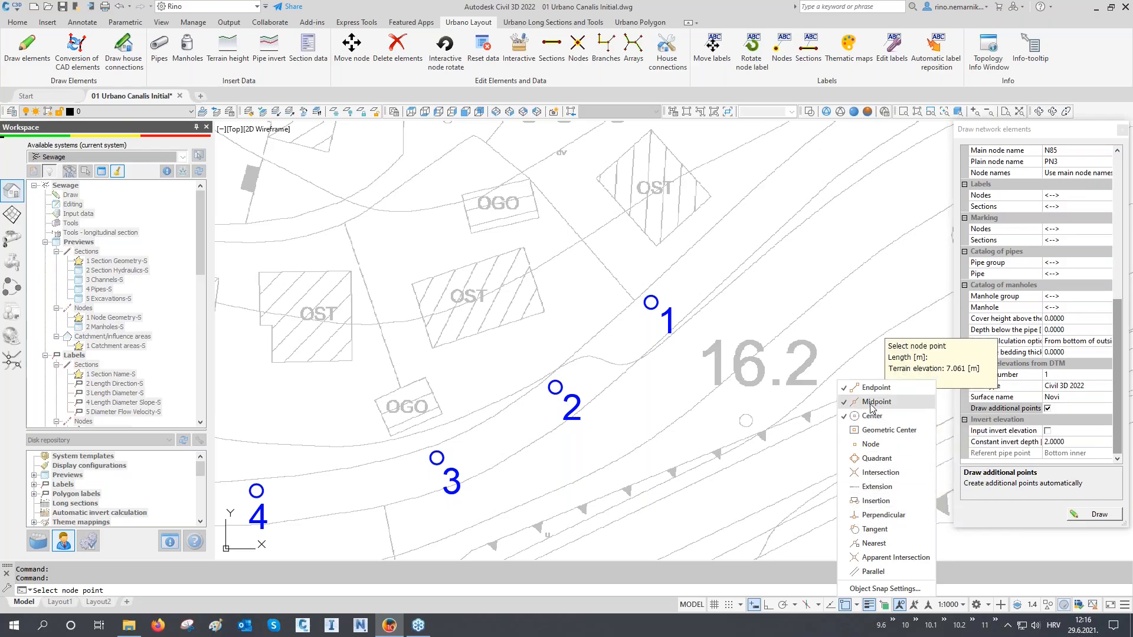
left_click(870, 405)
left_click(873, 390)
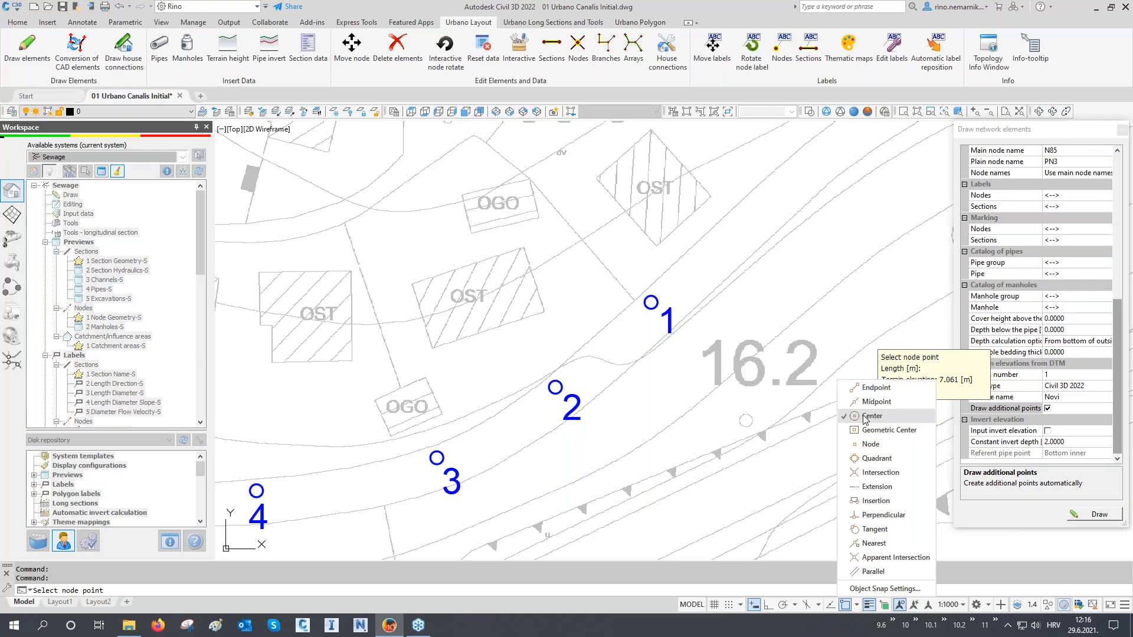
- Draw the sewer sections through the centres of the blue points 1 to 8 in ascending order
left_click(652, 303)
left_click(555, 387)
left_click(437, 458)
mouse_move(391, 405)
middle_mouse_down()
mouse_move(776, 401)
mouse_move(827, 381)
middle_mouse_up()
left_click(703, 449)
left_click(547, 449)
left_click(421, 418)
mouse_move(411, 354)
middle_mouse_down()
mouse_move(526, 354)
mouse_move(764, 393)
middle_mouse_up()
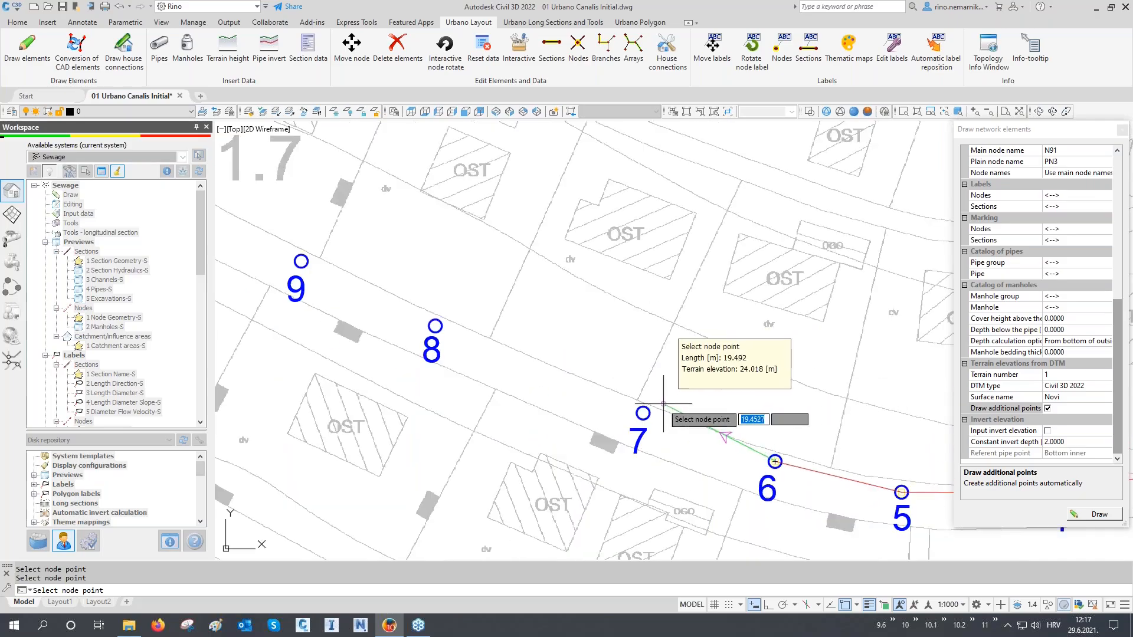
left_click(643, 413)
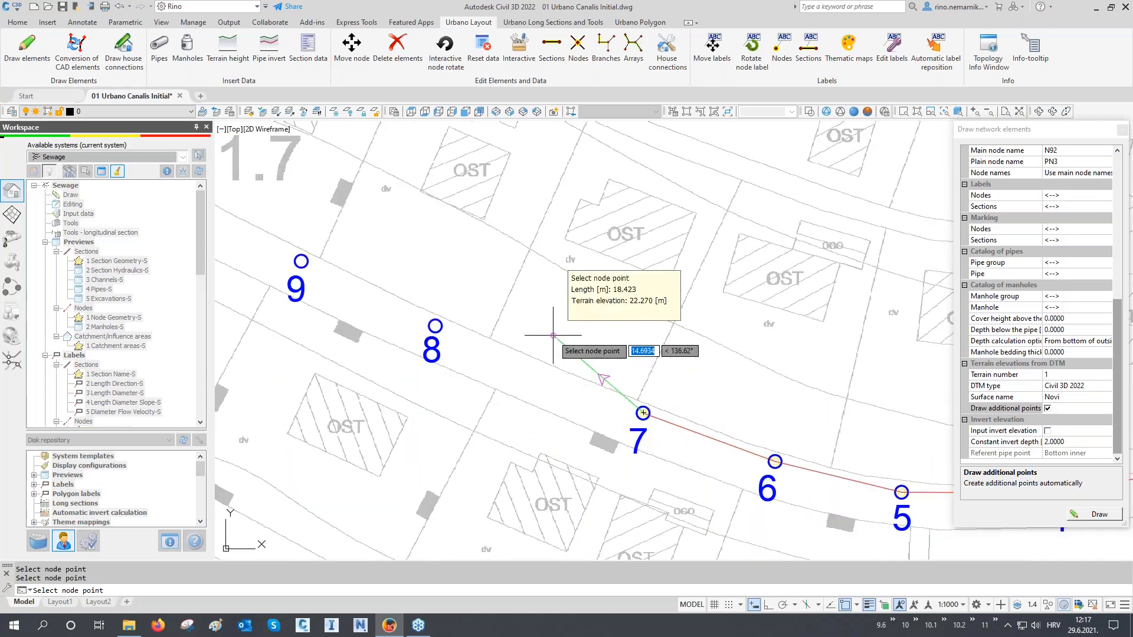
left_click(435, 325)
middle_click_drag(435, 326, 808, 486)
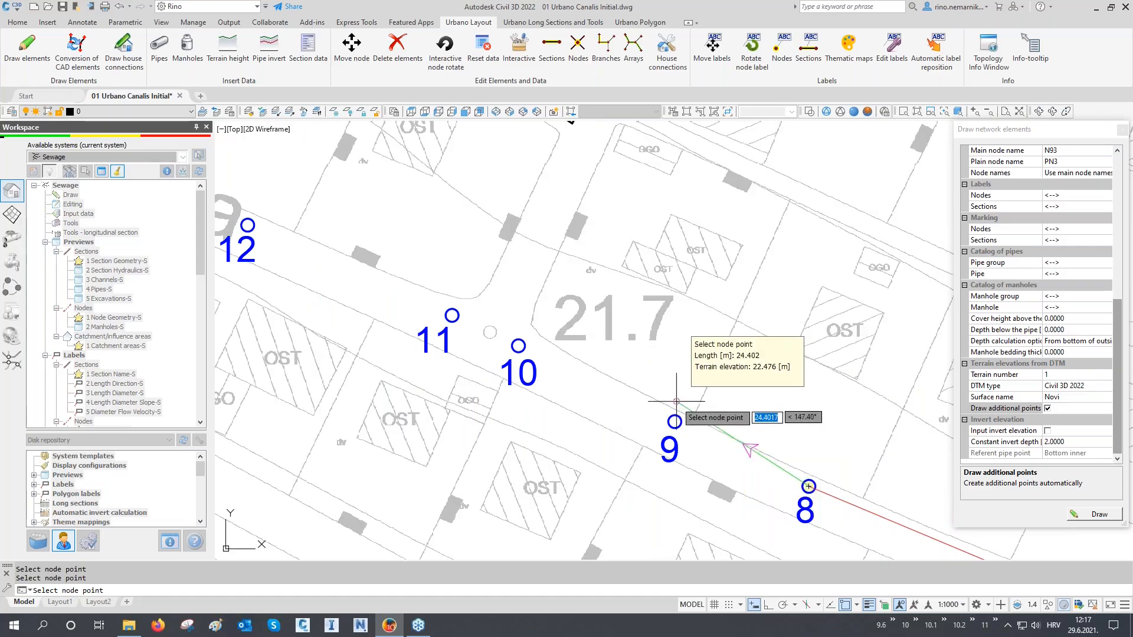
- Continue the sewer sections through the centres of the blue points 9 to 17 and finish drawing
left_click(674, 421)
left_click(518, 346)
left_click(451, 315)
middle_click_drag(443, 280, 899, 465)
left_click(704, 409)
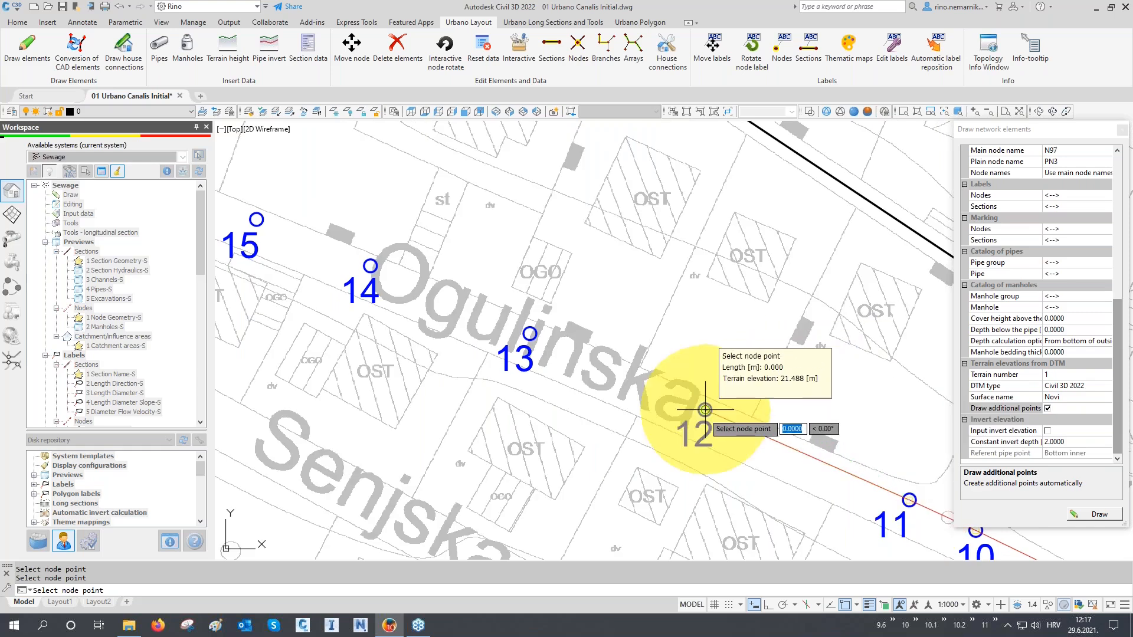
left_click(529, 334)
middle_click_drag(497, 289, 767, 416)
left_click(655, 397)
left_click(541, 351)
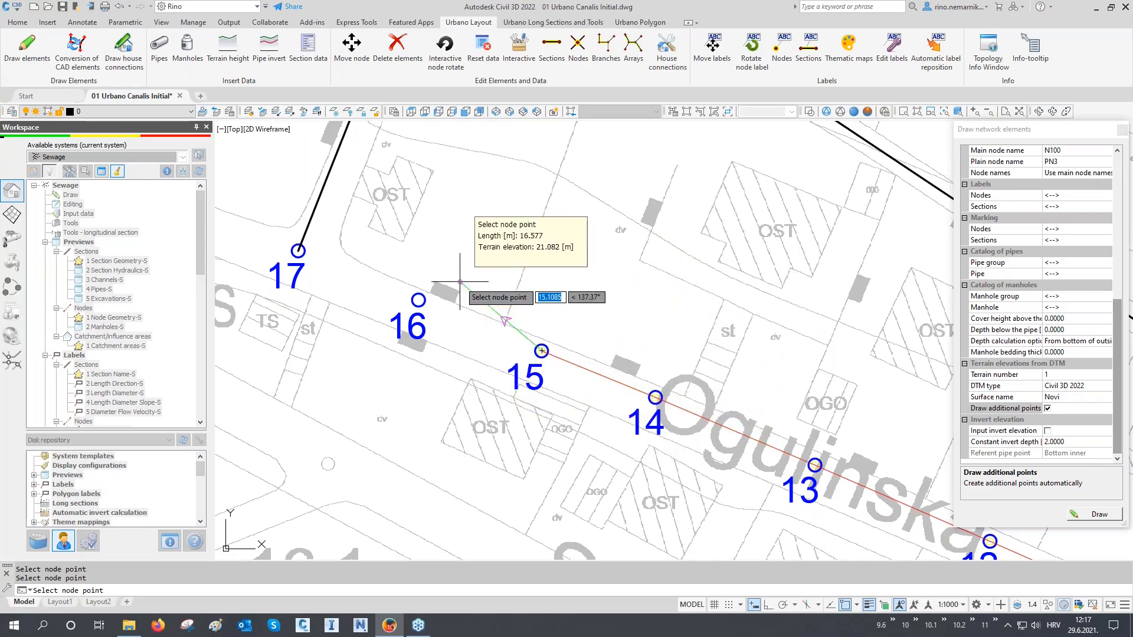
left_click(419, 300)
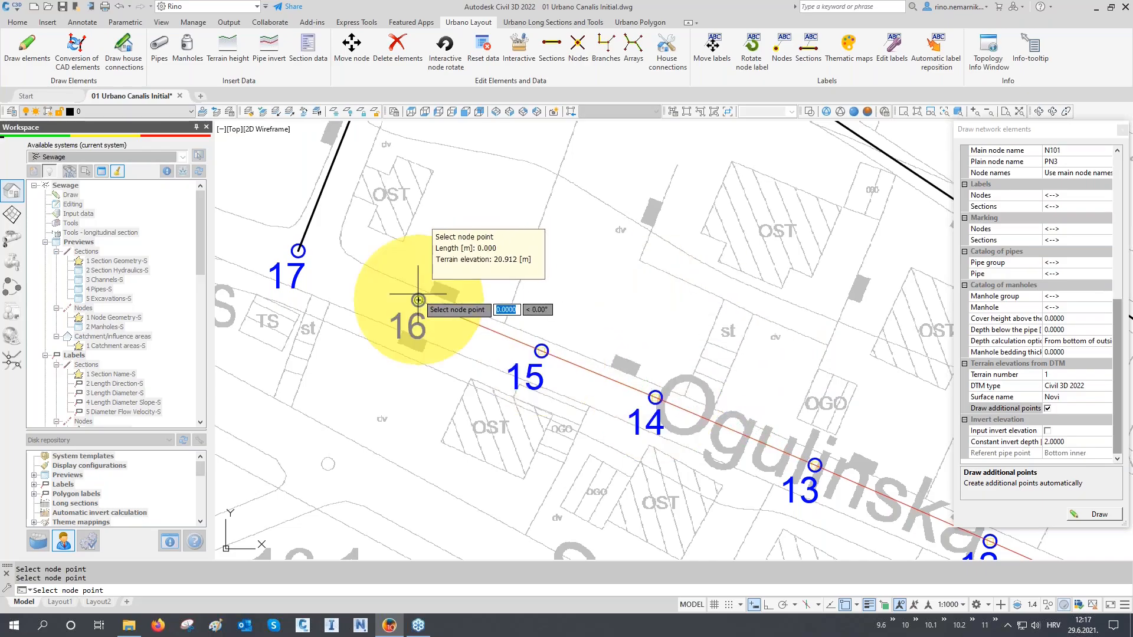
left_click(298, 251)
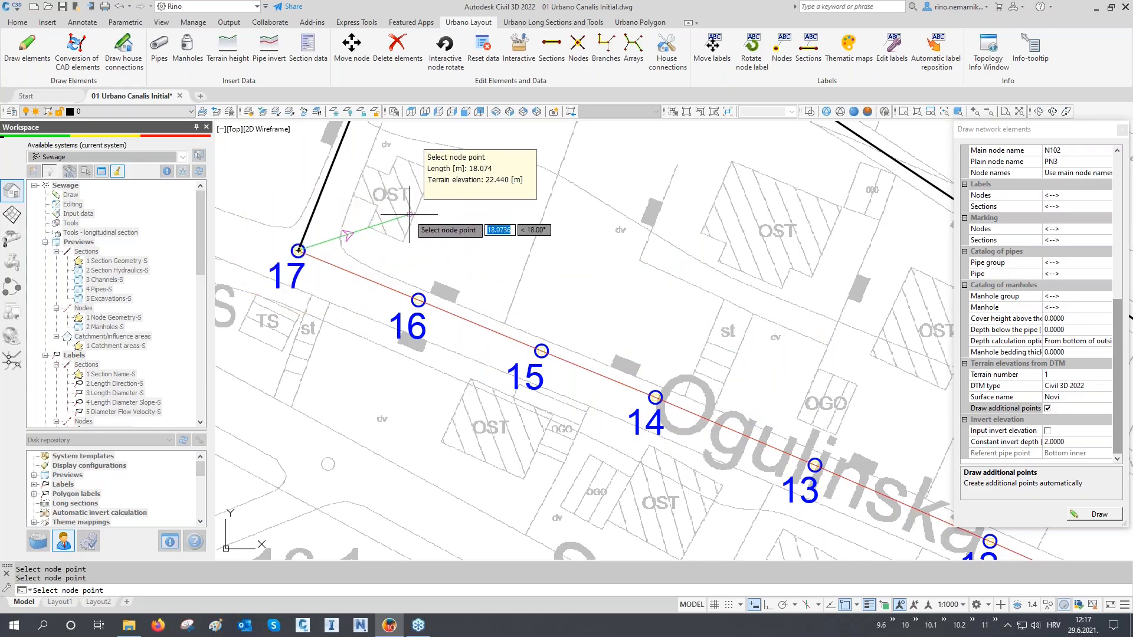
middle_click_drag(408, 215, 533, 281)
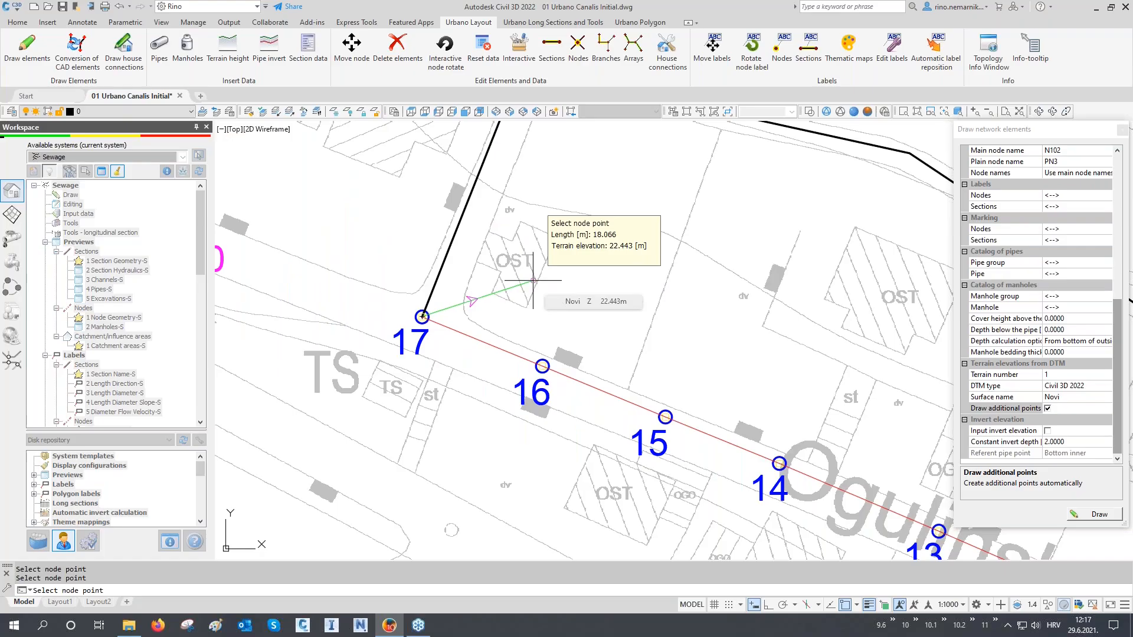
key("Return")
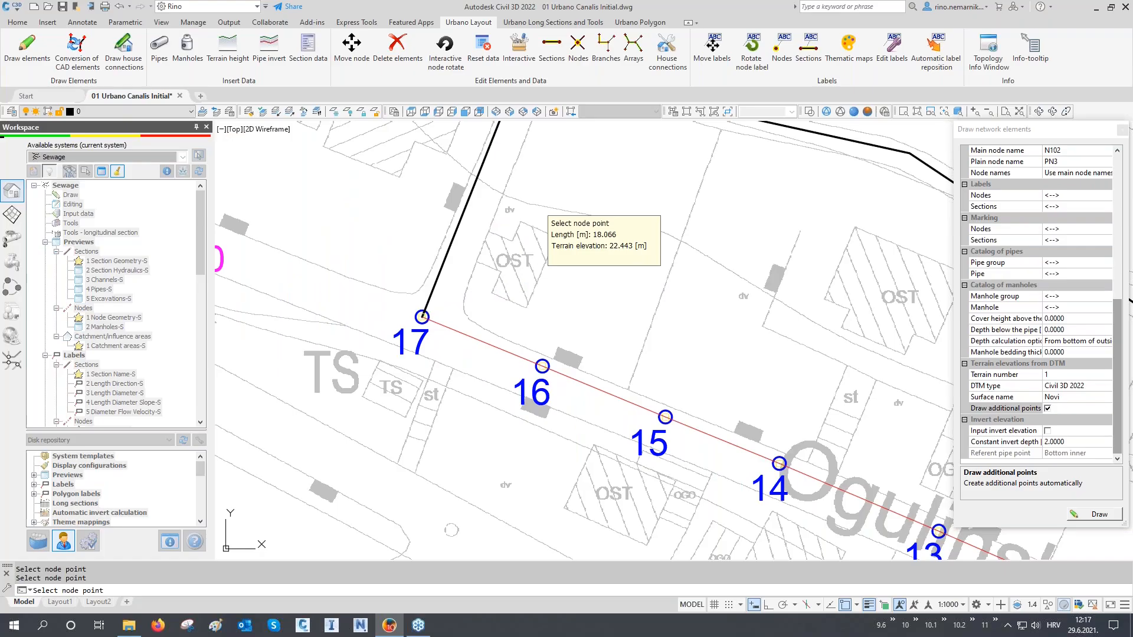
- Inspect the properties of the drawn section between points 16 and 17
scroll(439, 333, "up", 2)
scroll(439, 334, "up", 1)
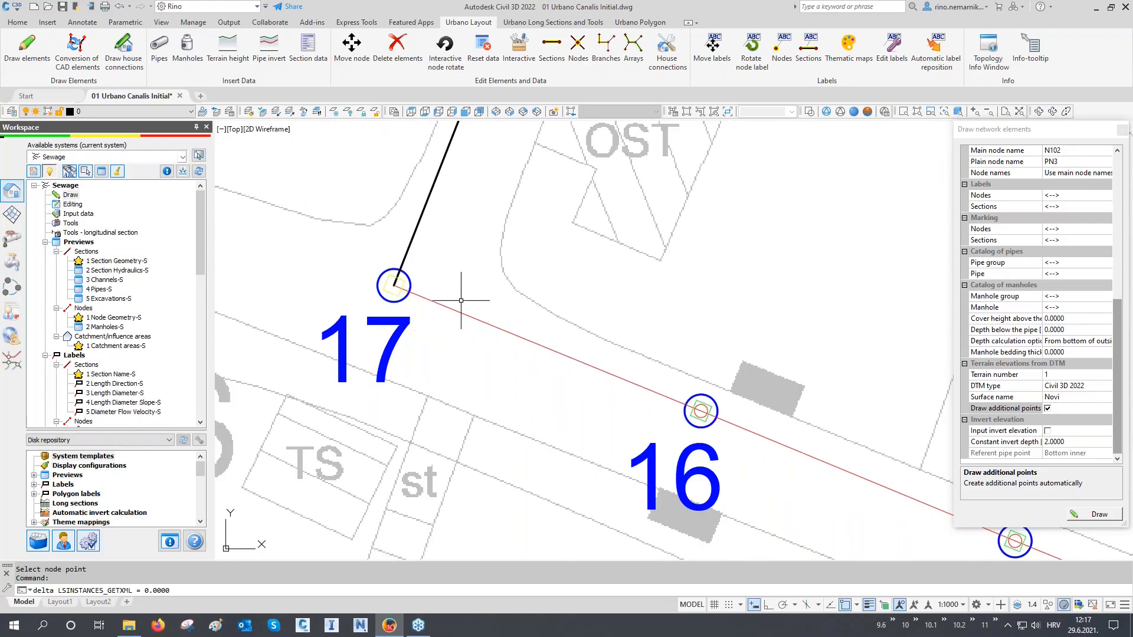
left_click(444, 317)
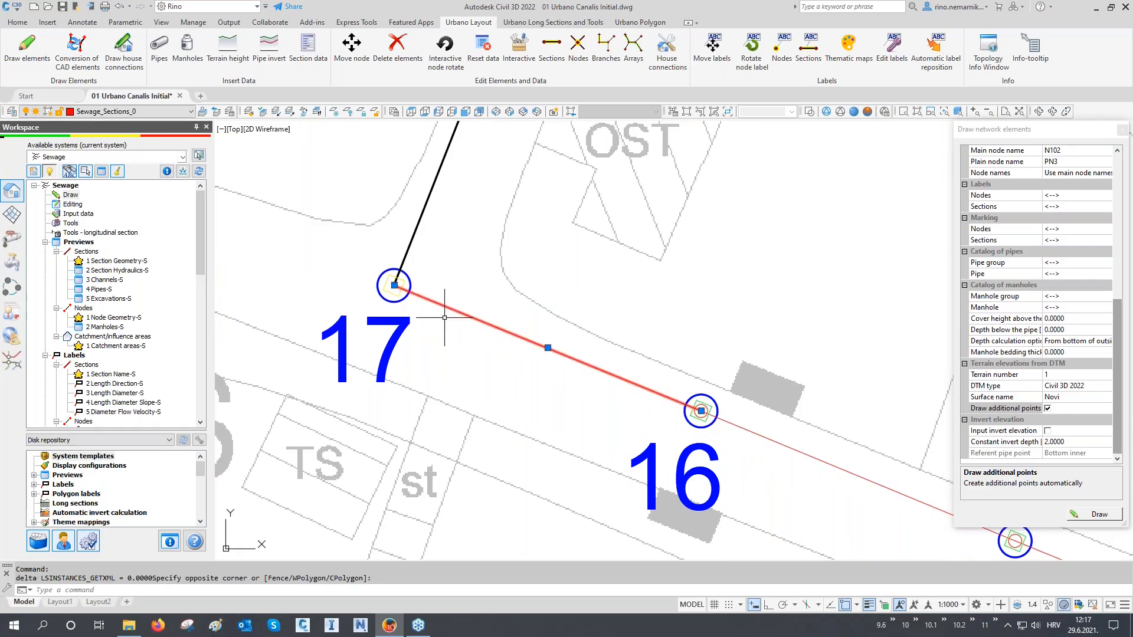
key("ctrl+1")
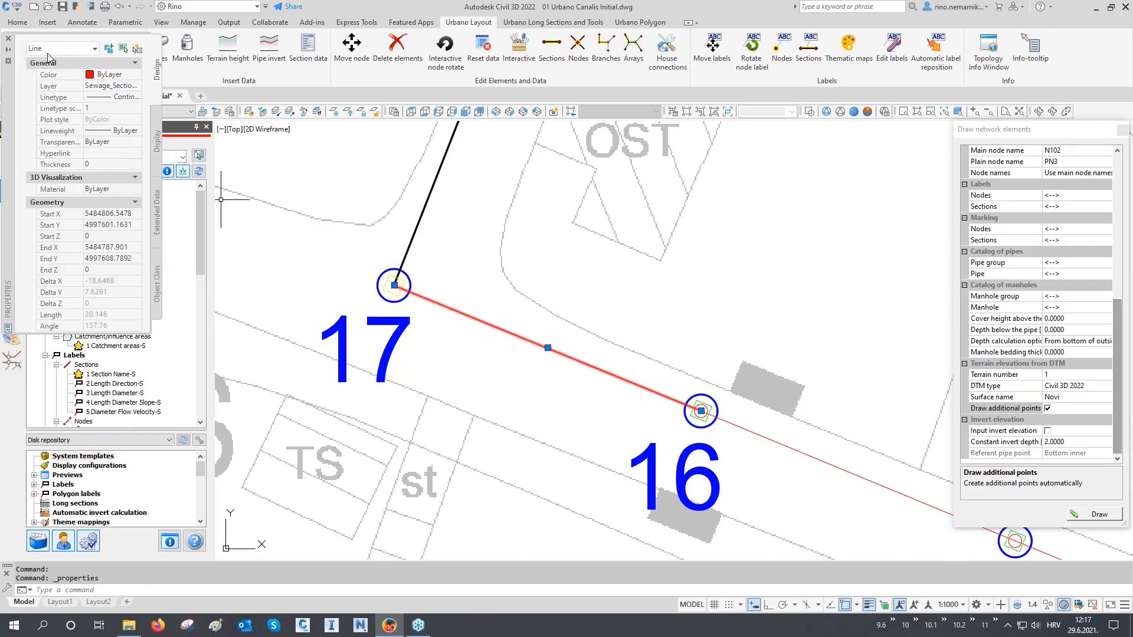
- Inspect the properties of the node at blue point 17 and close the object properties
scroll(390, 284, "up", 2)
key("Escape")
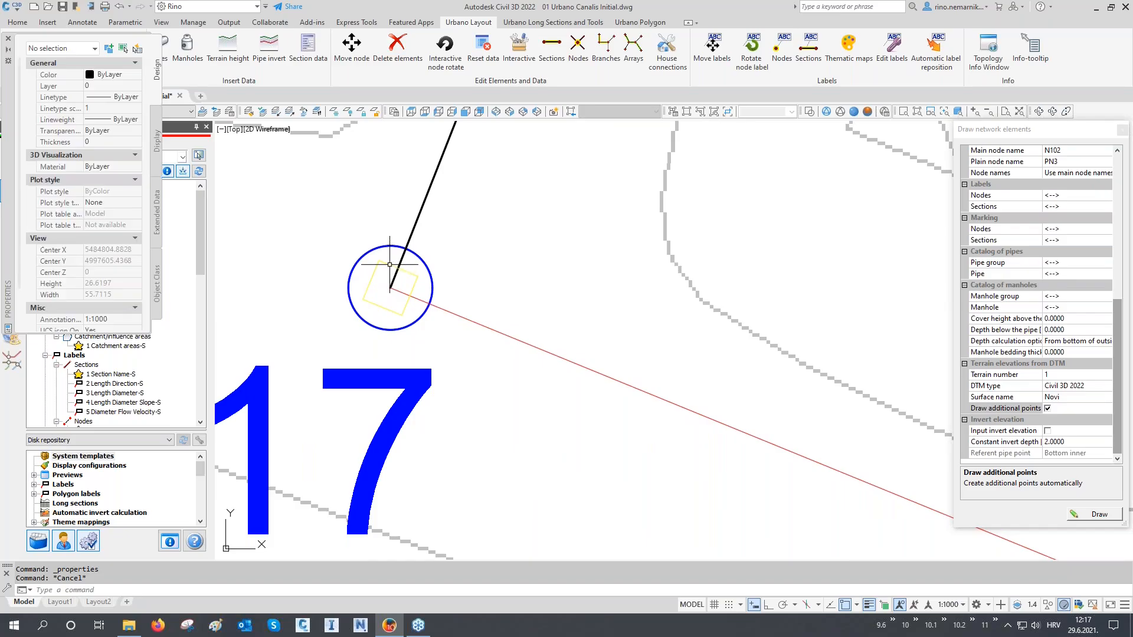
left_click(390, 264)
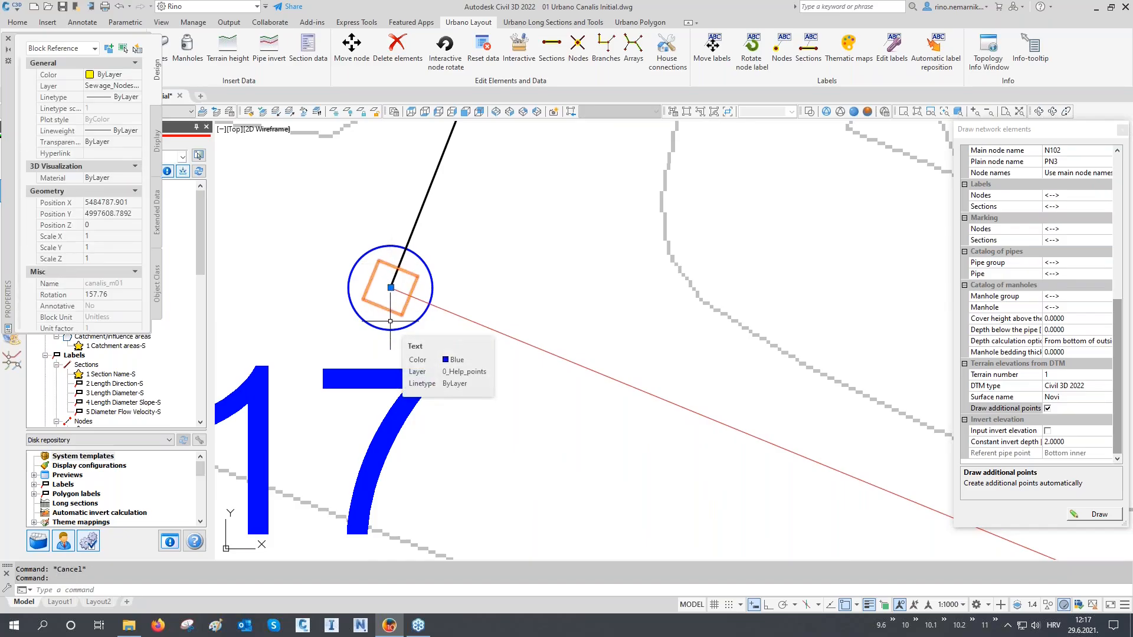
key("Escape")
scroll(342, 295, "down", 6)
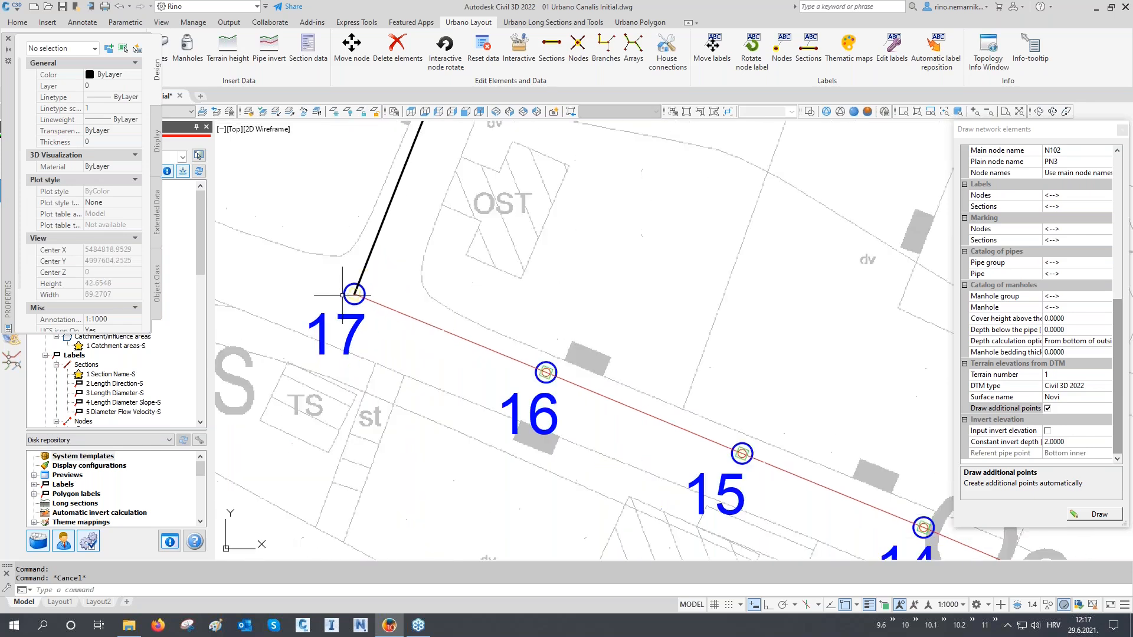
scroll(342, 295, "down", 2)
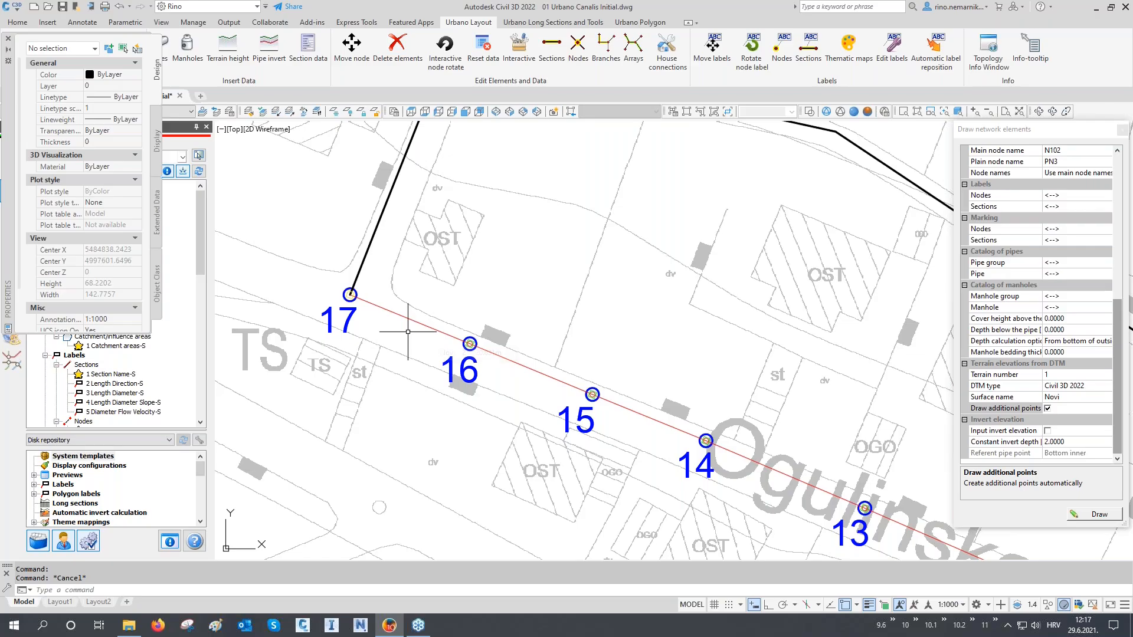
scroll(361, 299, "up", 6)
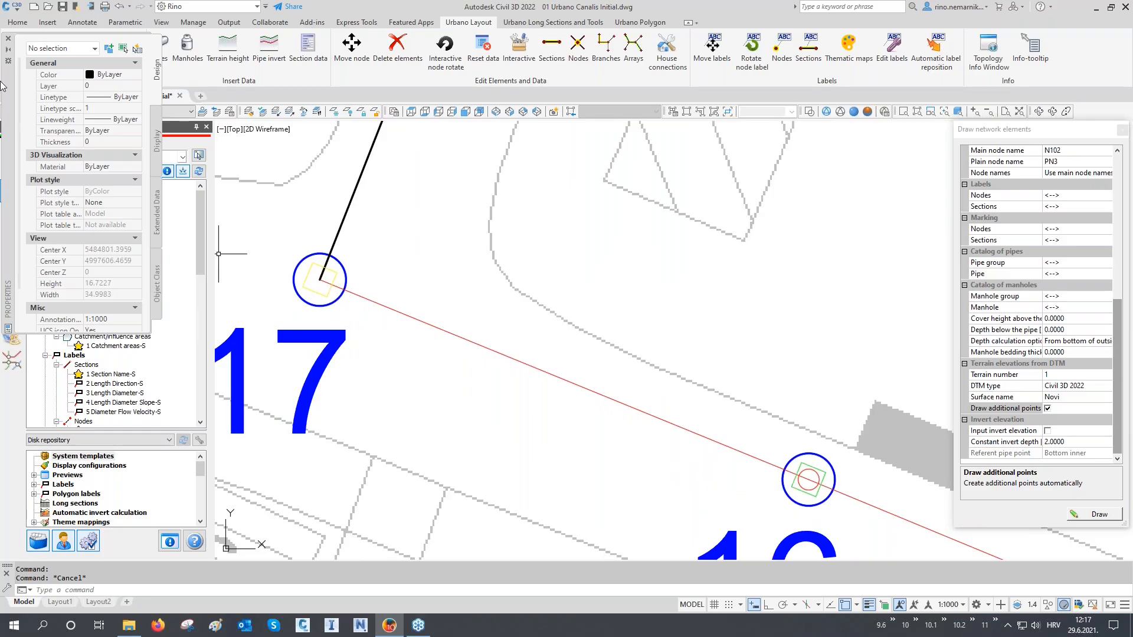
left_click(9, 39)
- Set the drawing direction for the network elements to Opposite of flow direction
scroll(417, 278, "down", 6)
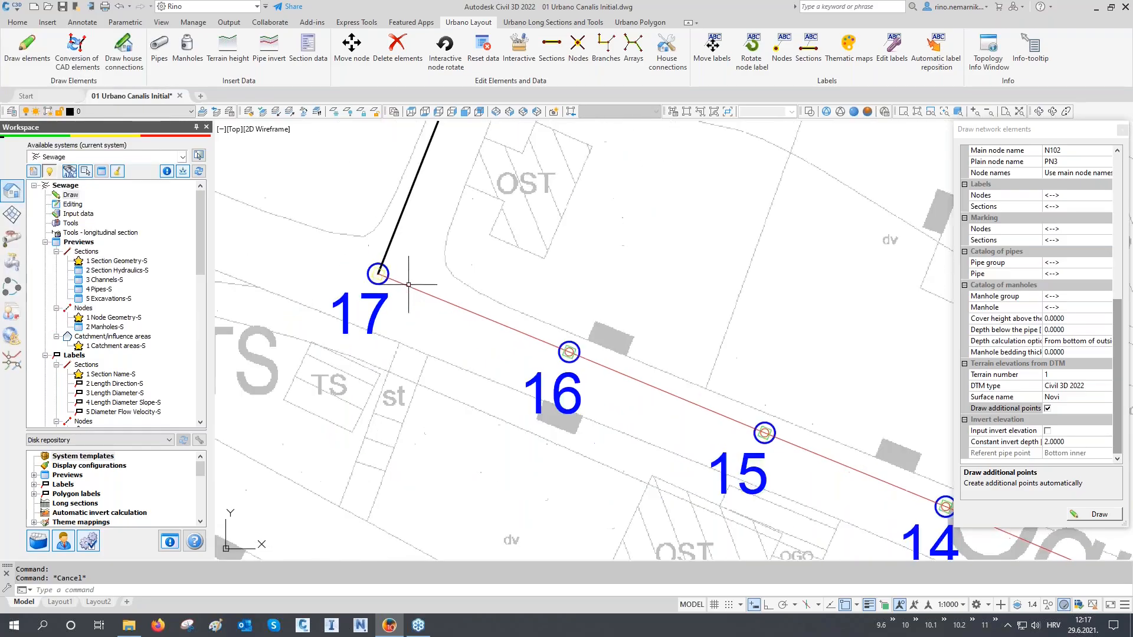
scroll(397, 324, "down", 6)
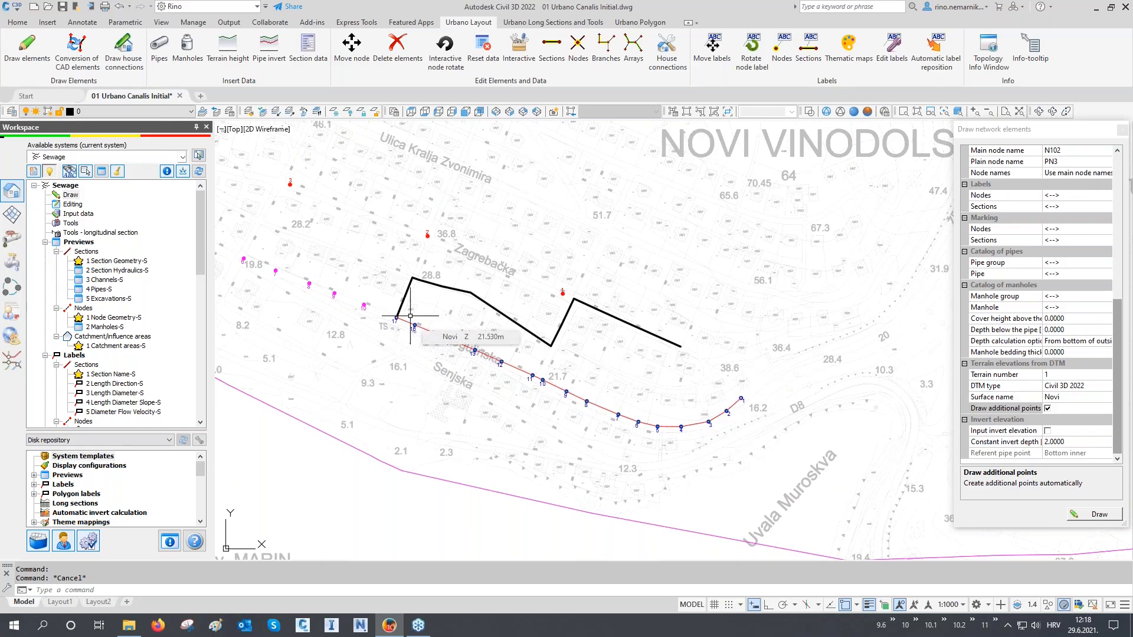
mouse_move(410, 316)
middle_mouse_down()
mouse_move(587, 374)
mouse_move(686, 382)
middle_mouse_up()
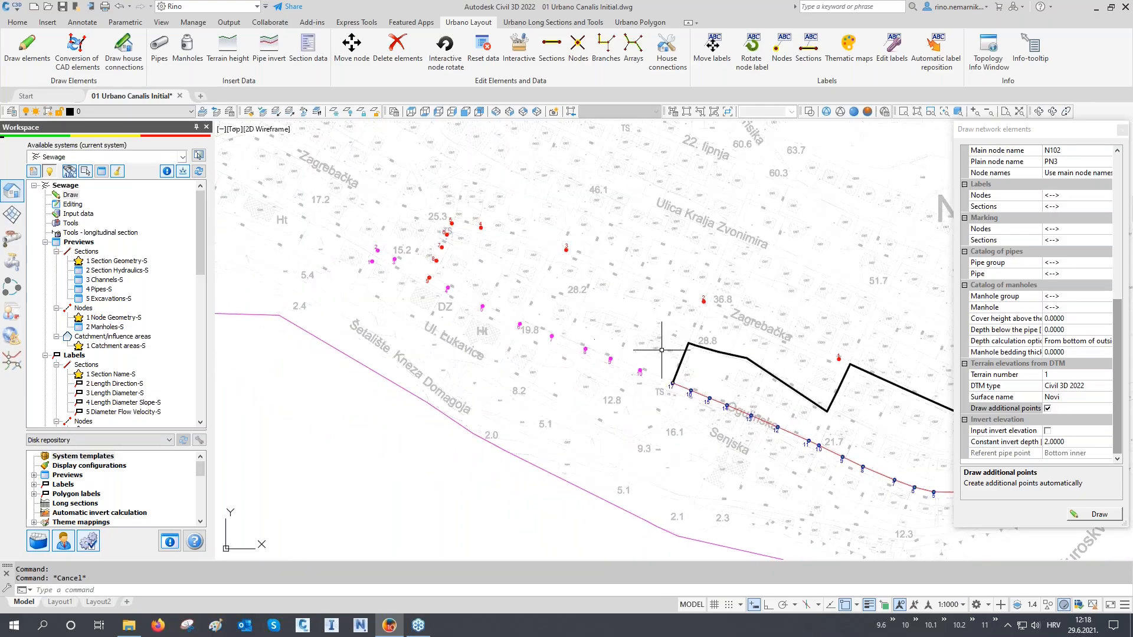
scroll(390, 262, "up", 10)
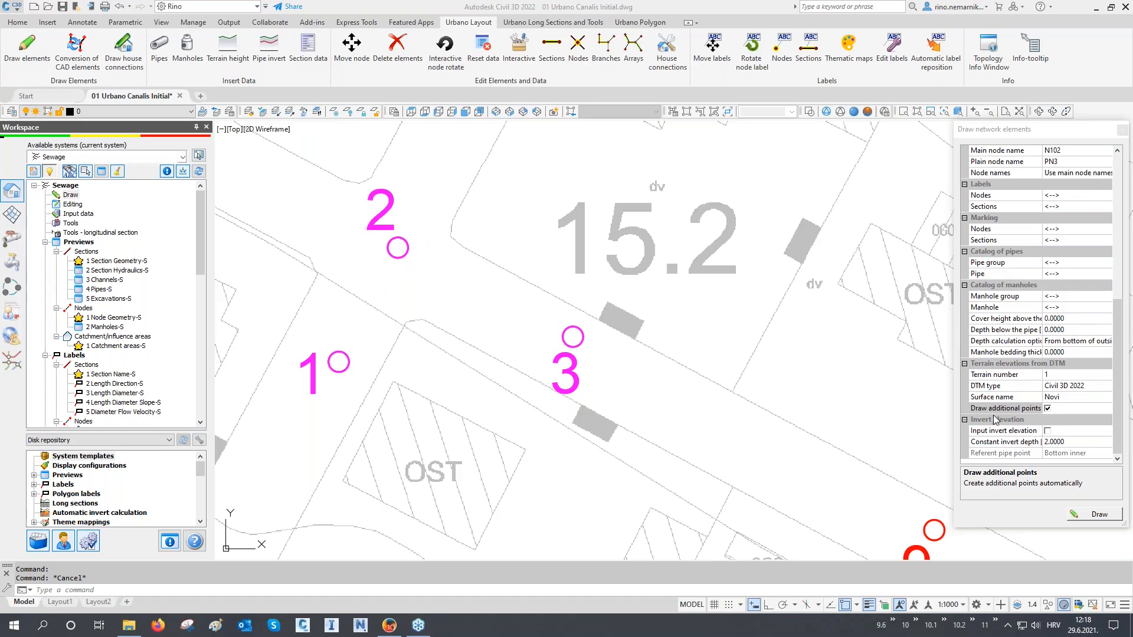
left_click_drag(1118, 332, 1120, 206)
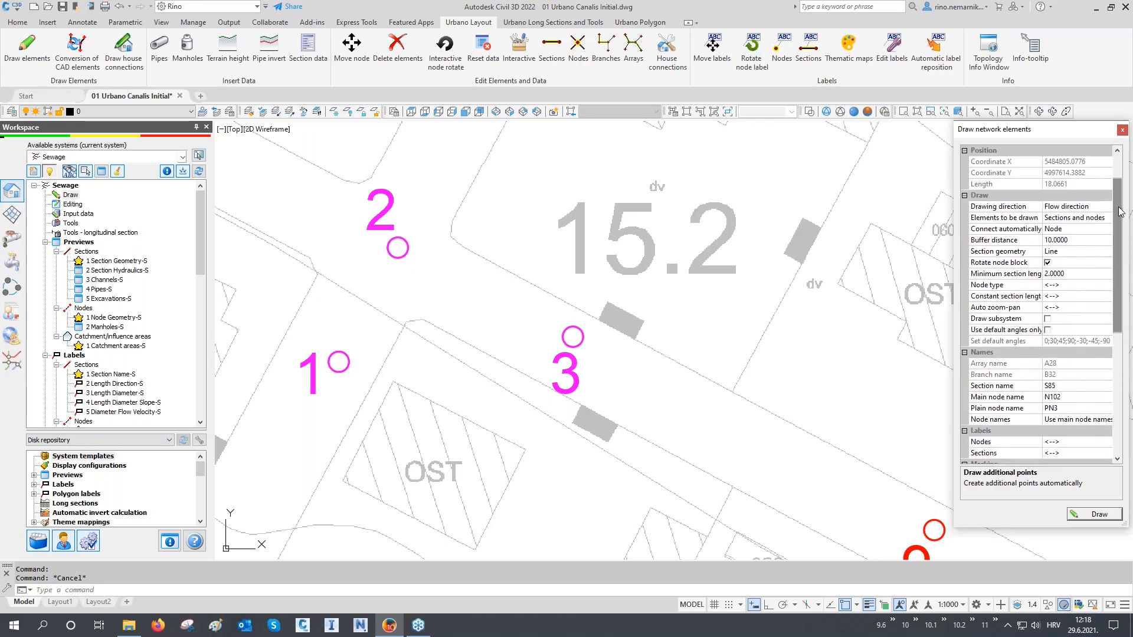
left_click(998, 207)
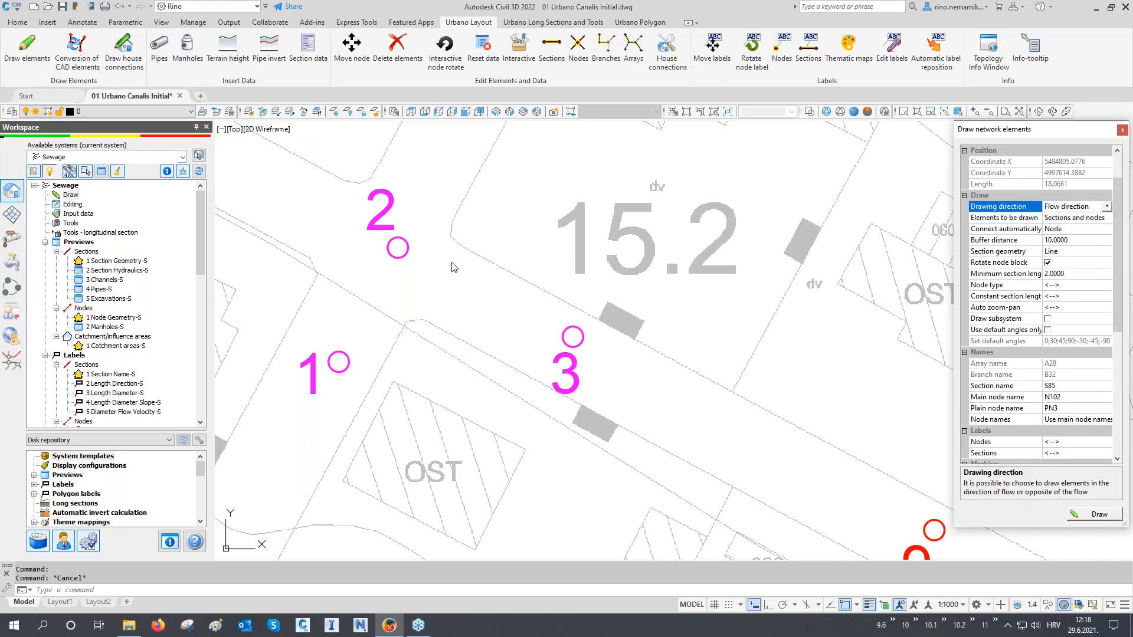
scroll(454, 267, "down", 6)
mouse_move(616, 357)
middle_mouse_down()
mouse_move(263, 230)
mouse_move(91, 143)
mouse_move(494, 342)
middle_mouse_up()
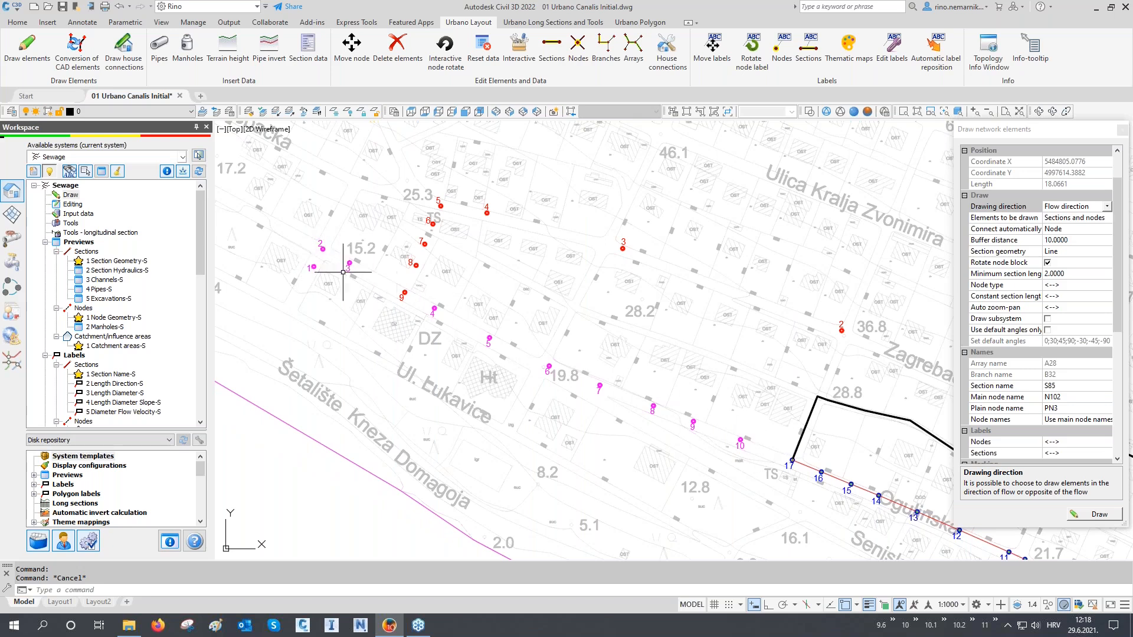
scroll(310, 245, "up", 5)
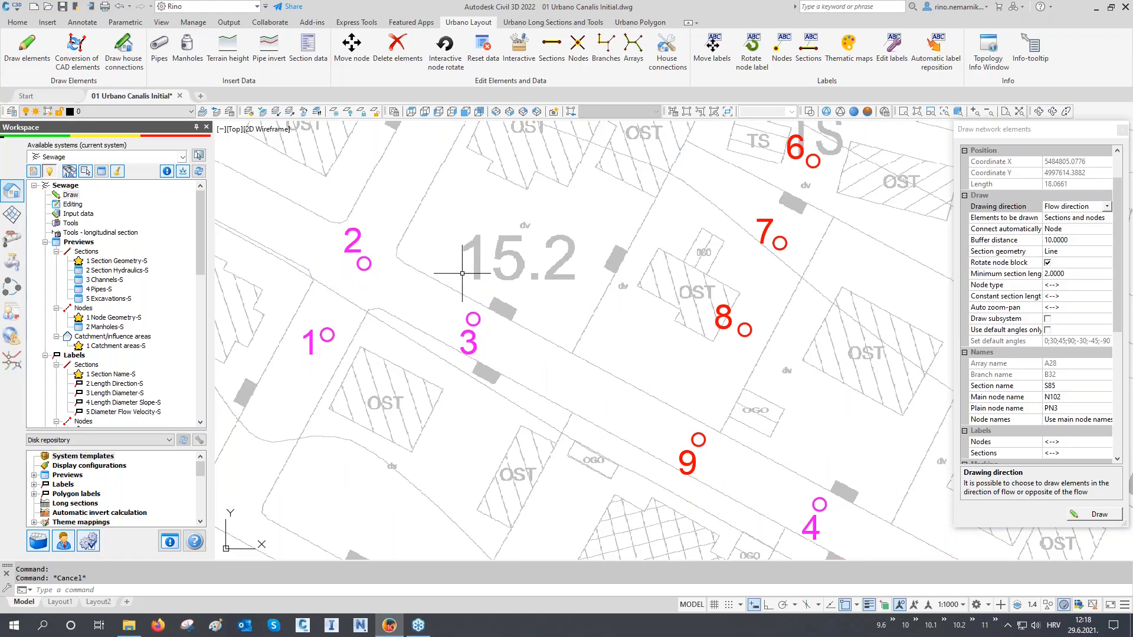
left_click(1075, 208)
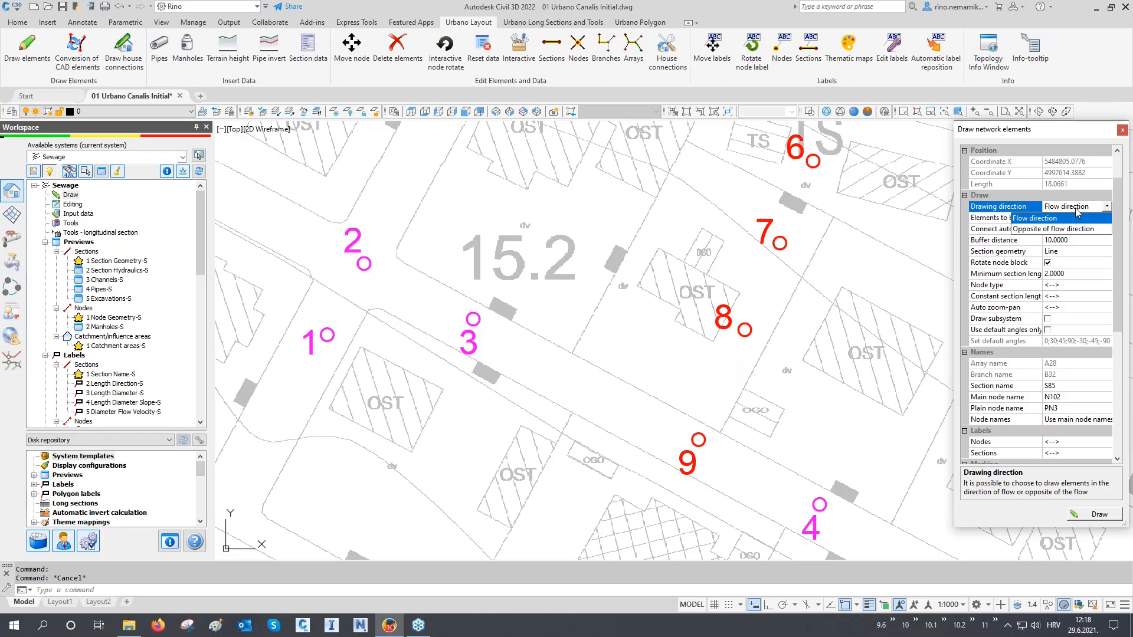
left_click(1046, 230)
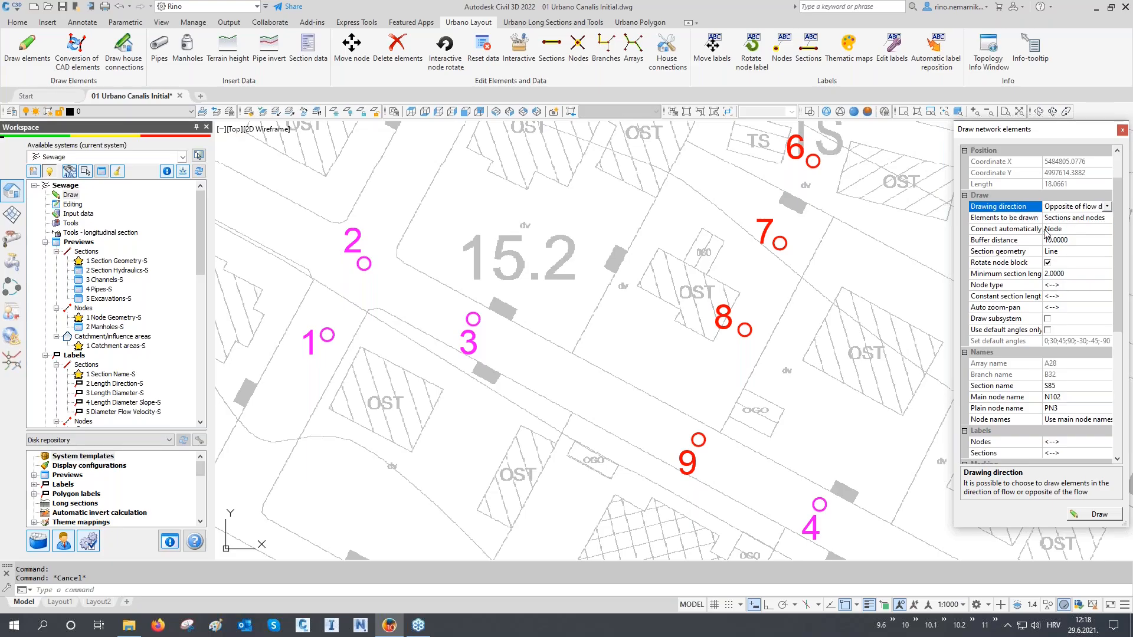
- Start drawing at magenta point 1 and draw the sewer sections through the centres of points 2 and 3
left_click(1092, 514)
left_click(327, 334)
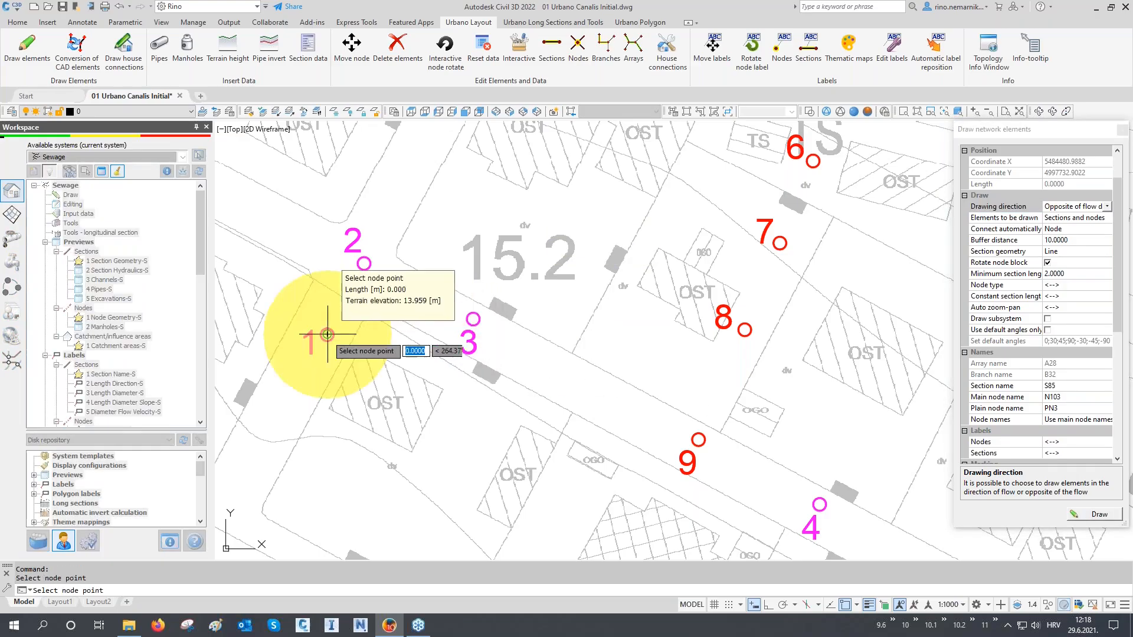
left_click(364, 263)
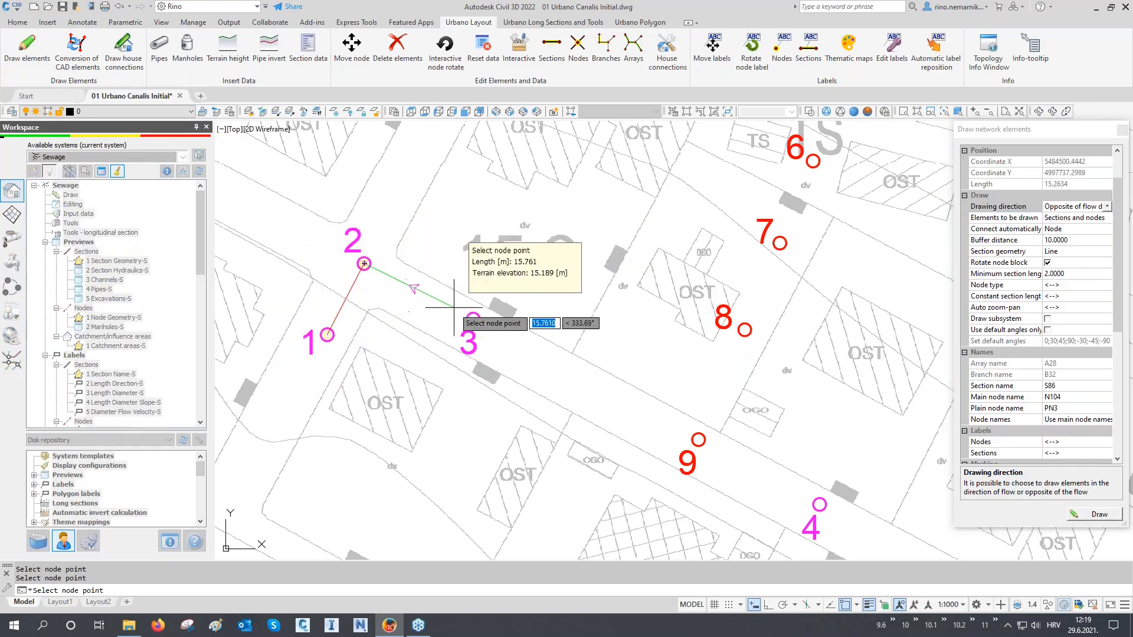
scroll(464, 314, "up", 4)
middle_click_drag(510, 264, 656, 357)
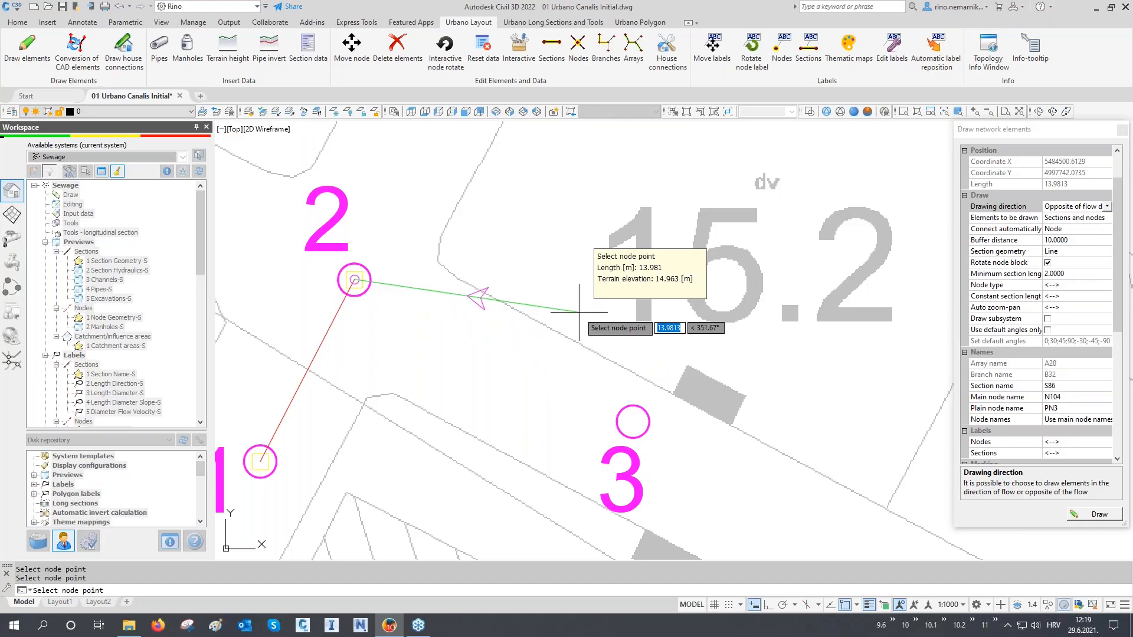
left_click(633, 421)
- Continue the sewer sections through the centres of magenta points 4, 5 and 6
scroll(626, 420, "down", 5)
middle_click_drag(723, 394, 535, 346)
scroll(536, 346, "up", 2)
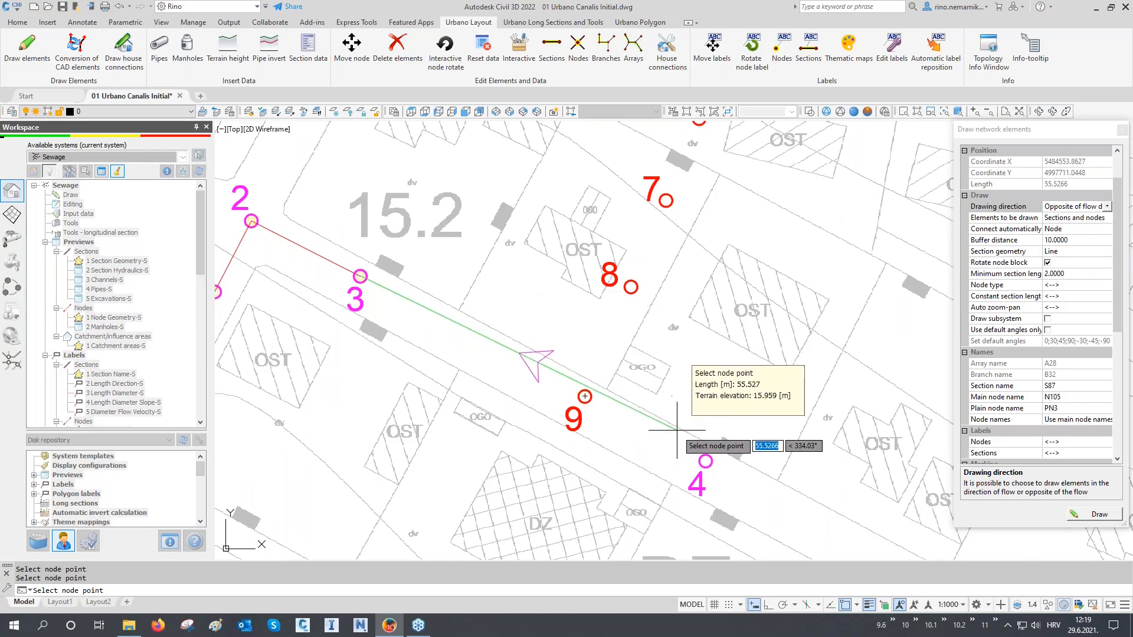
left_click(706, 460)
mouse_move(706, 460)
middle_mouse_down()
mouse_move(672, 413)
mouse_move(404, 227)
middle_mouse_up()
left_click(544, 298)
left_click(785, 414)
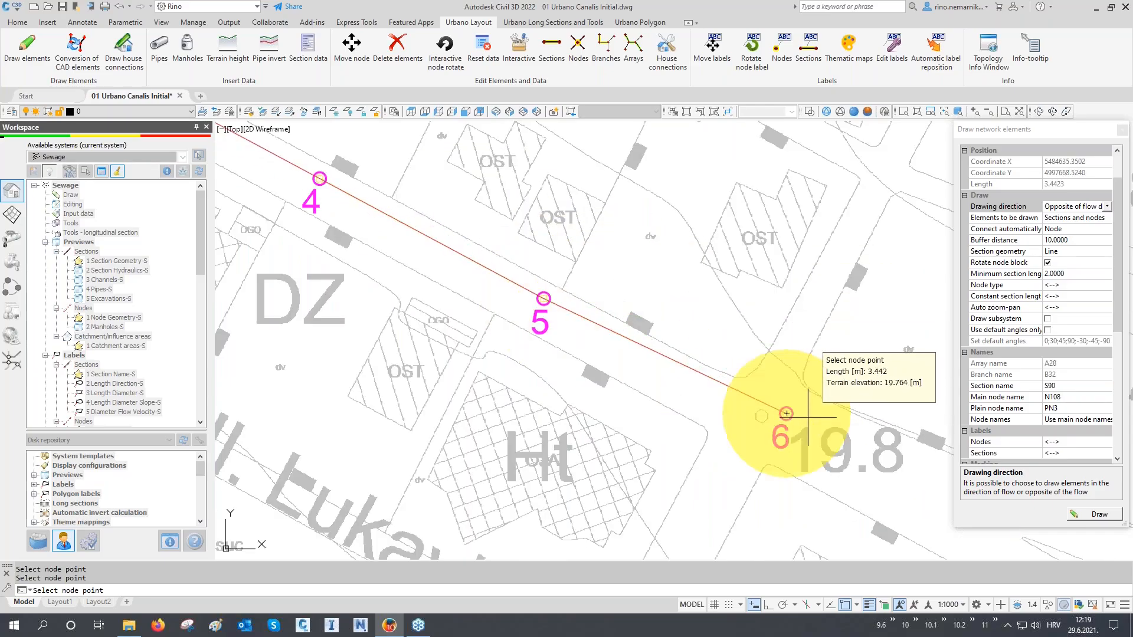
- Continue the sewer sections through the centres of magenta points 7 to 10
middle_click_drag(854, 398, 518, 308)
middle_click_drag(658, 366, 537, 328)
left_click(542, 344)
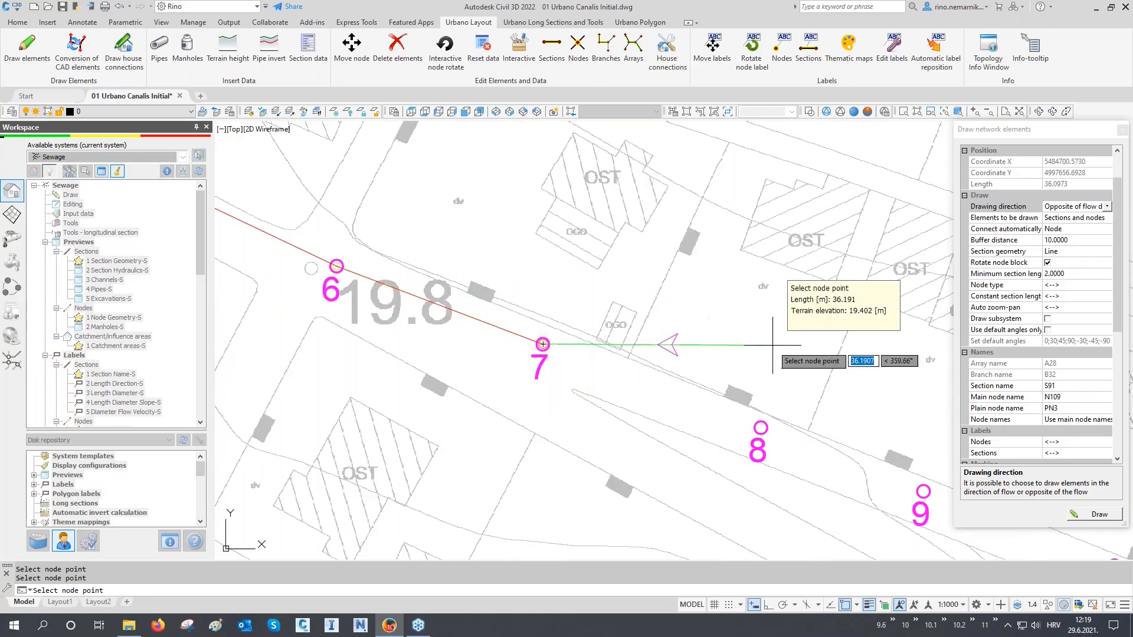
left_click(760, 427)
mouse_move(761, 428)
middle_mouse_down()
mouse_move(582, 356)
mouse_move(436, 274)
middle_mouse_up()
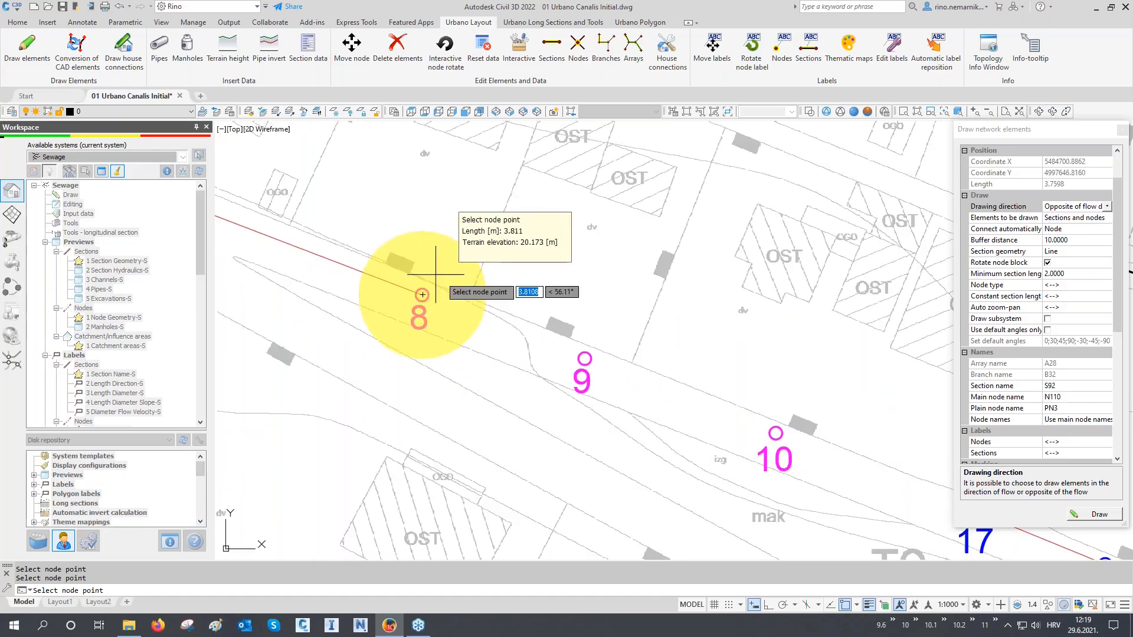
left_click(584, 358)
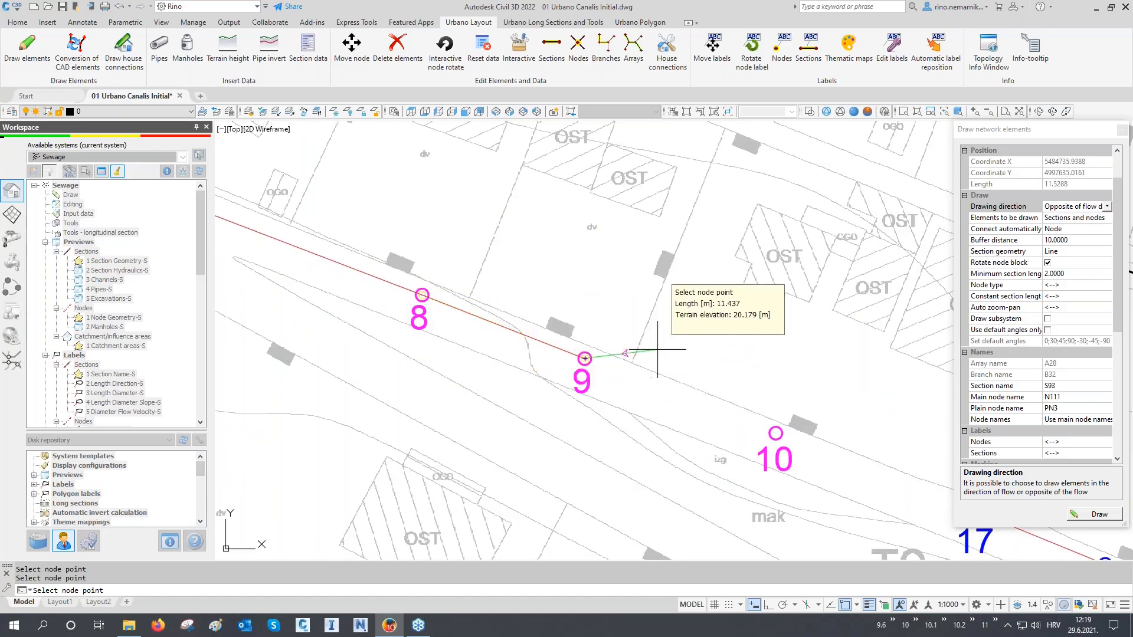
middle_click_drag(657, 349, 417, 260)
left_click(539, 343)
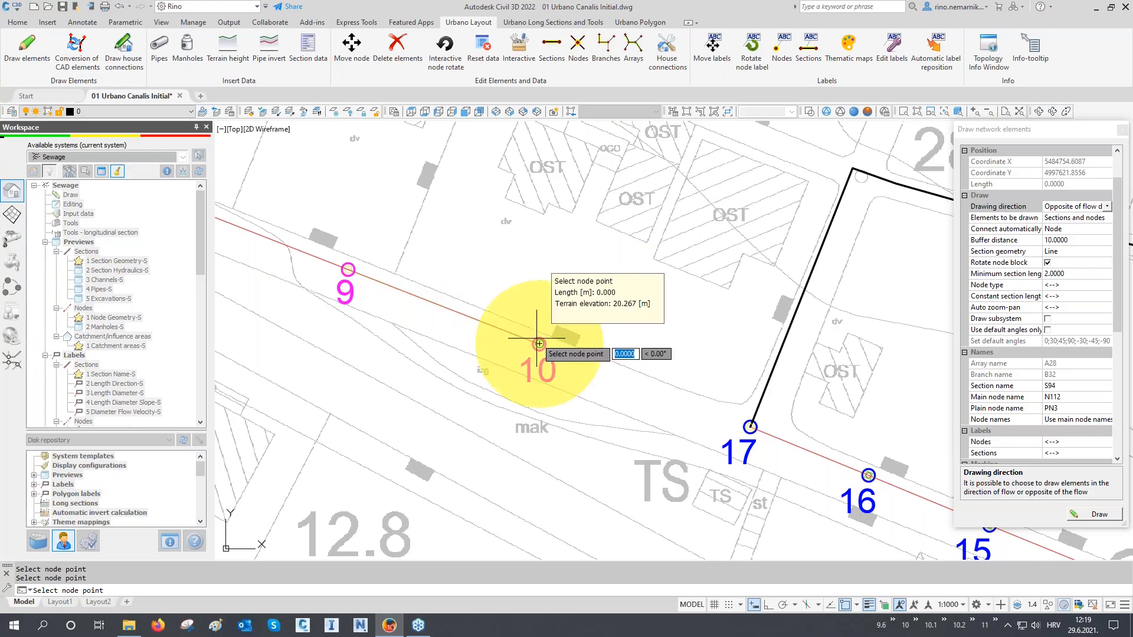
- Set the buffer distance to 5 and connect magenta point 10 to the existing node at blue point 17, finishing the drawing
scroll(730, 398, "up", 2)
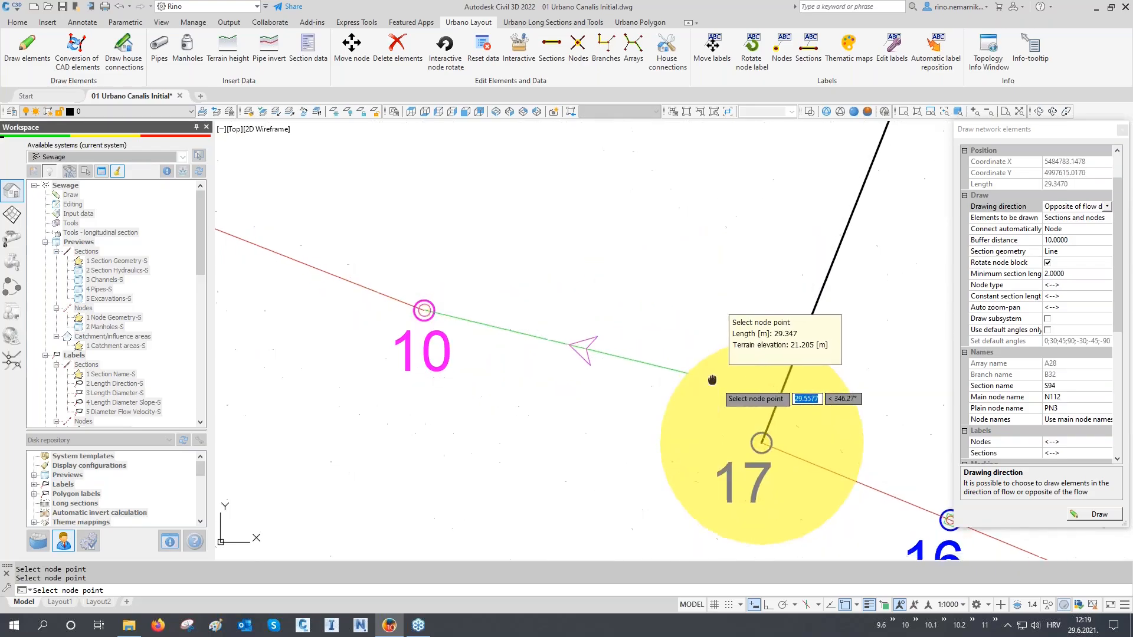
middle_click_drag(712, 380, 597, 279)
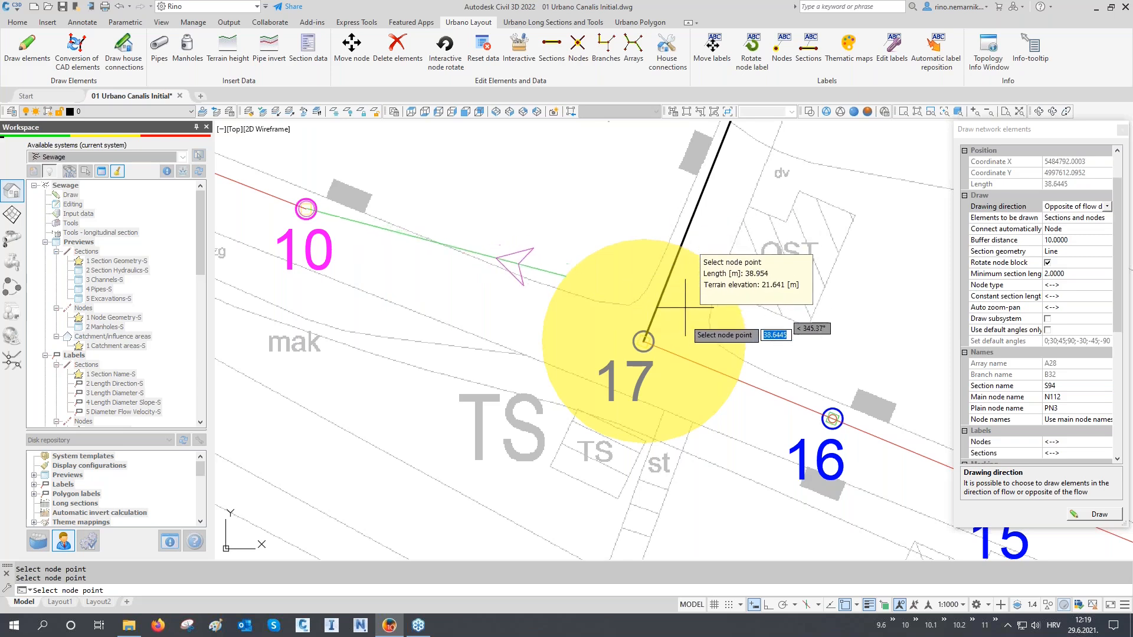
left_click(611, 293)
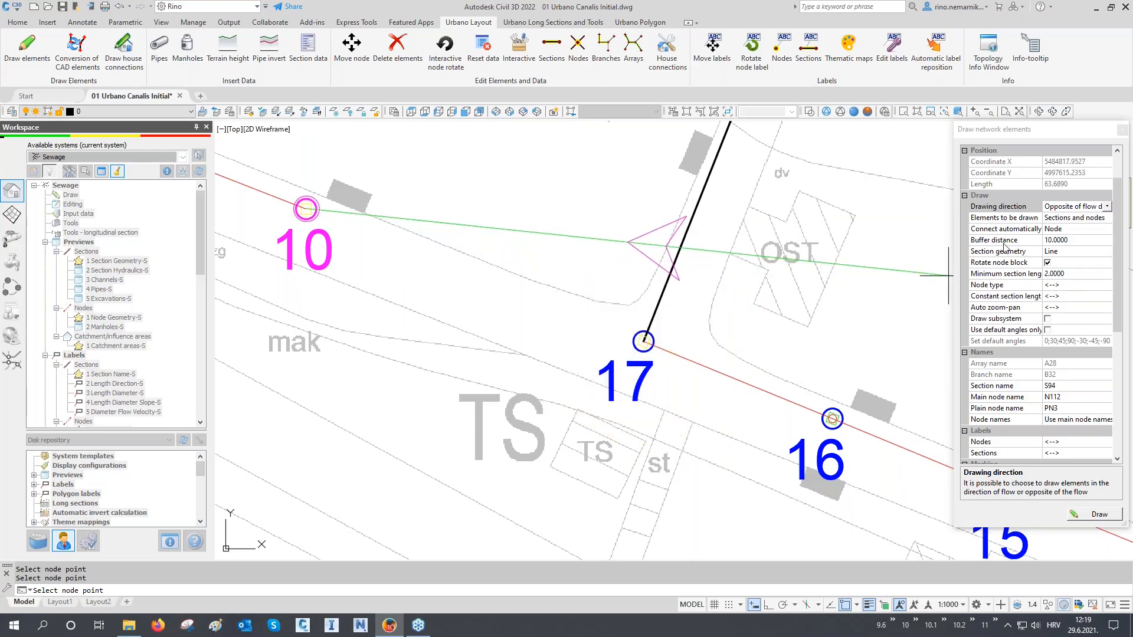
left_click(1062, 241)
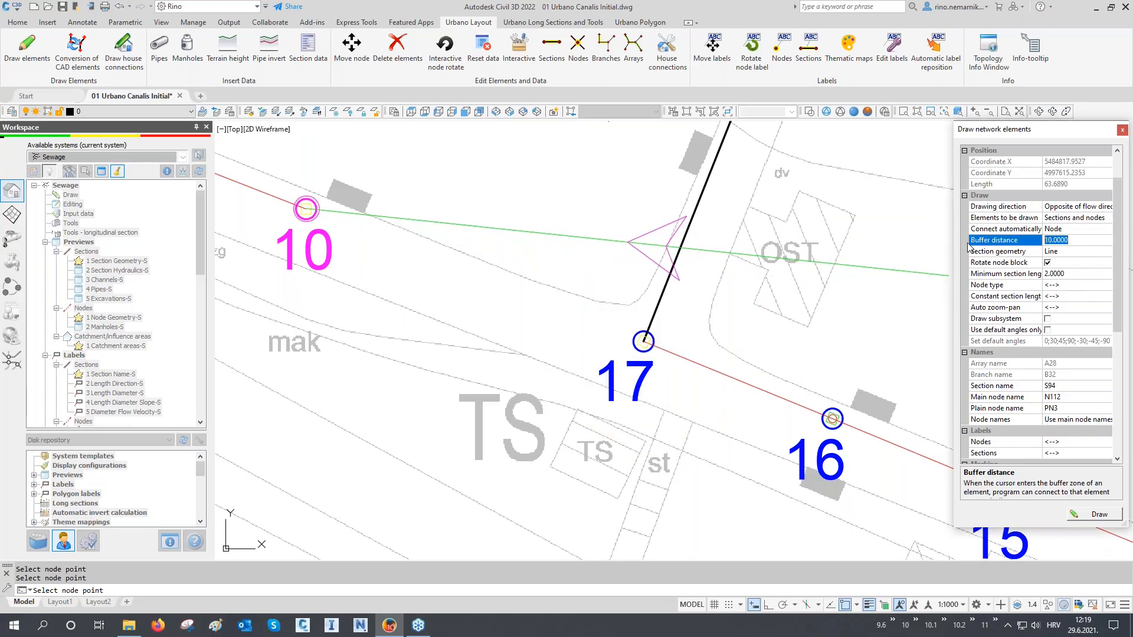
left_click(773, 270)
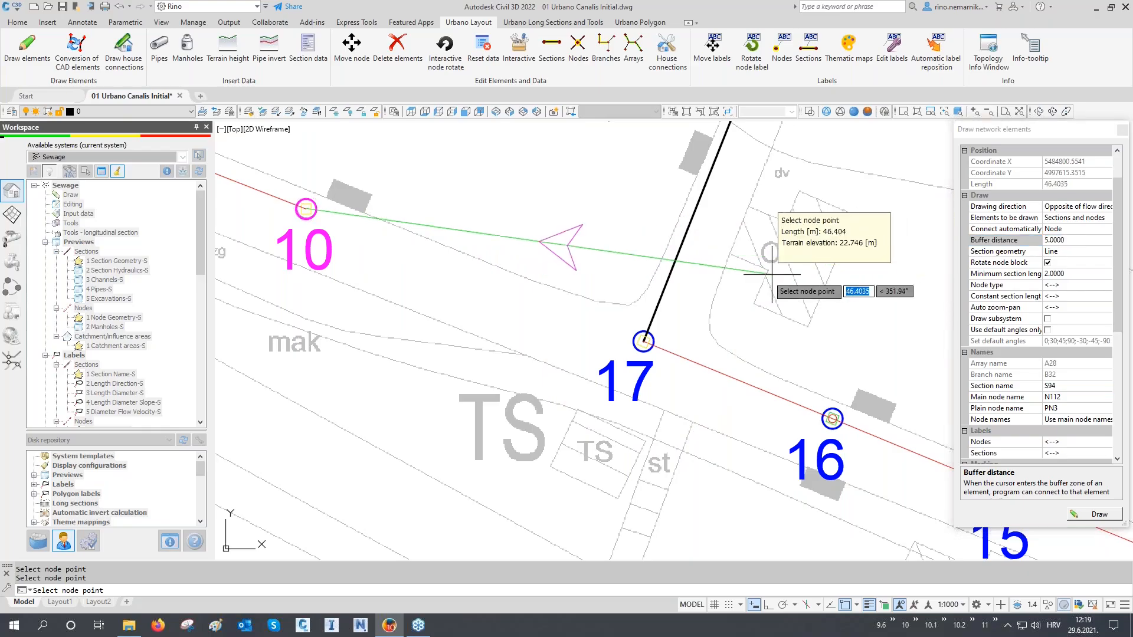
left_click(672, 319)
right_click(671, 317)
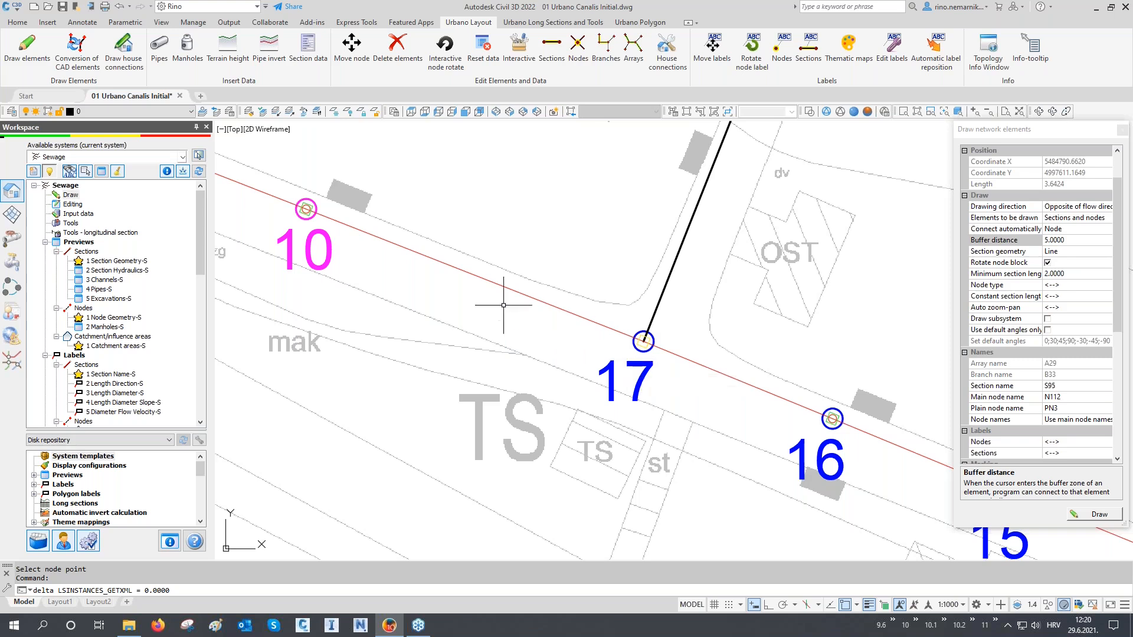
- Move the node at blue point 17 southwest with its connected sections, and move it back to the centre of point 17
left_click(352, 54)
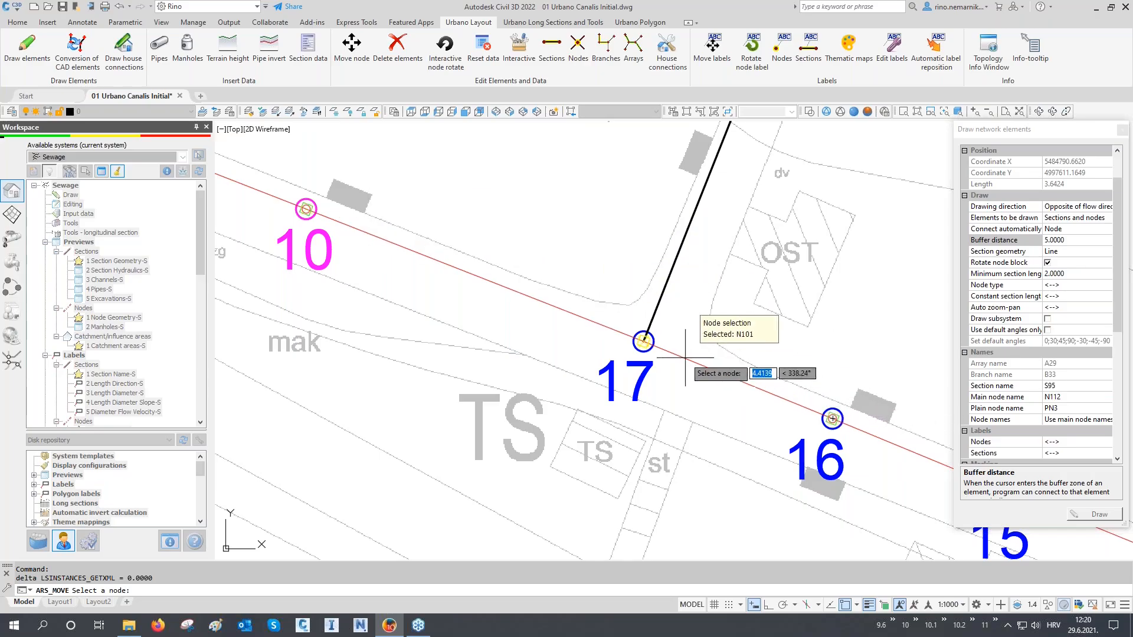
left_click(644, 341)
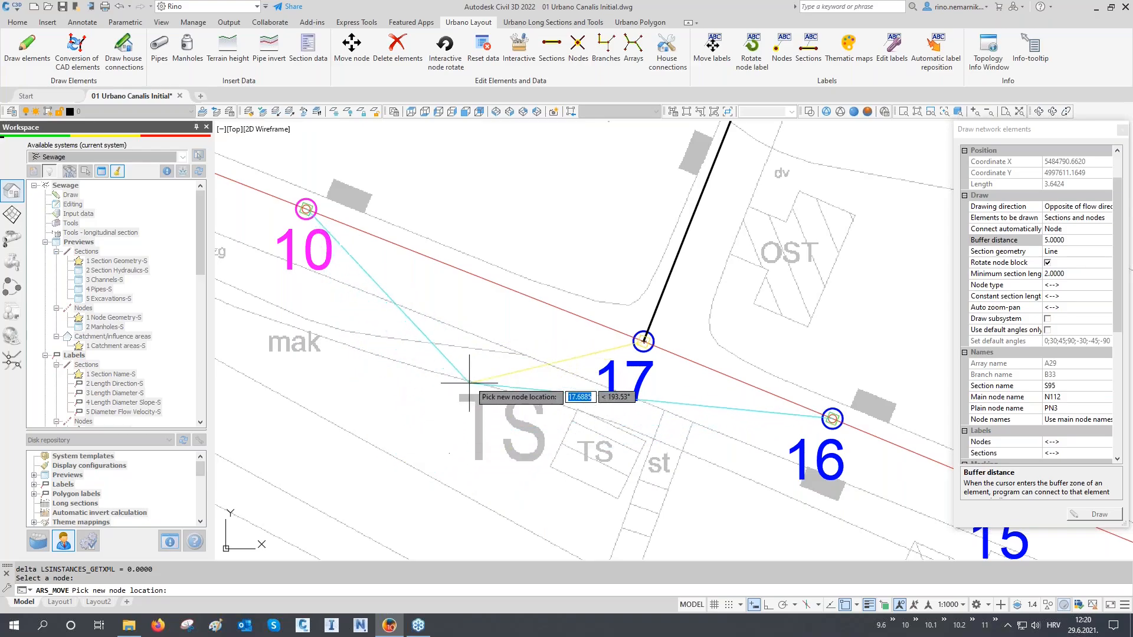
left_click(361, 447)
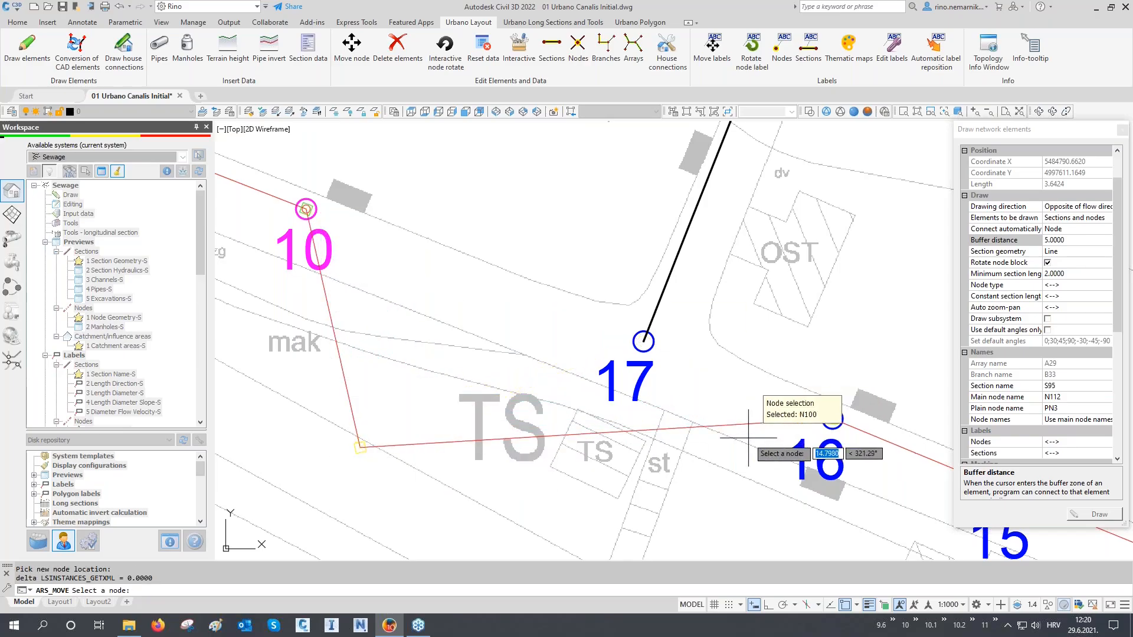
left_click(360, 446)
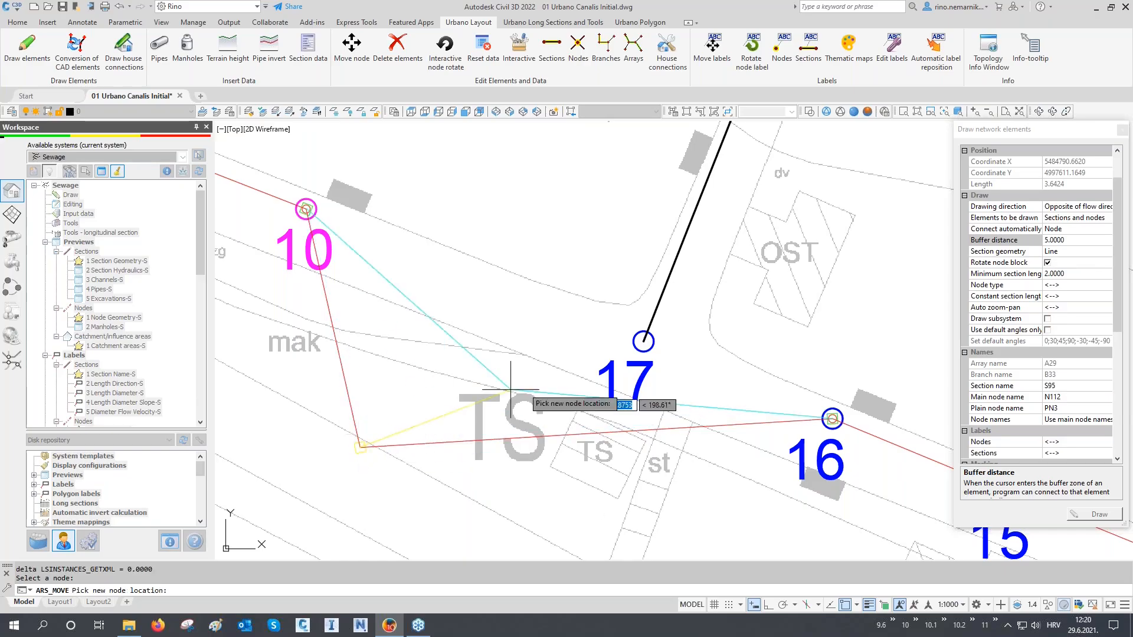
left_click(643, 341)
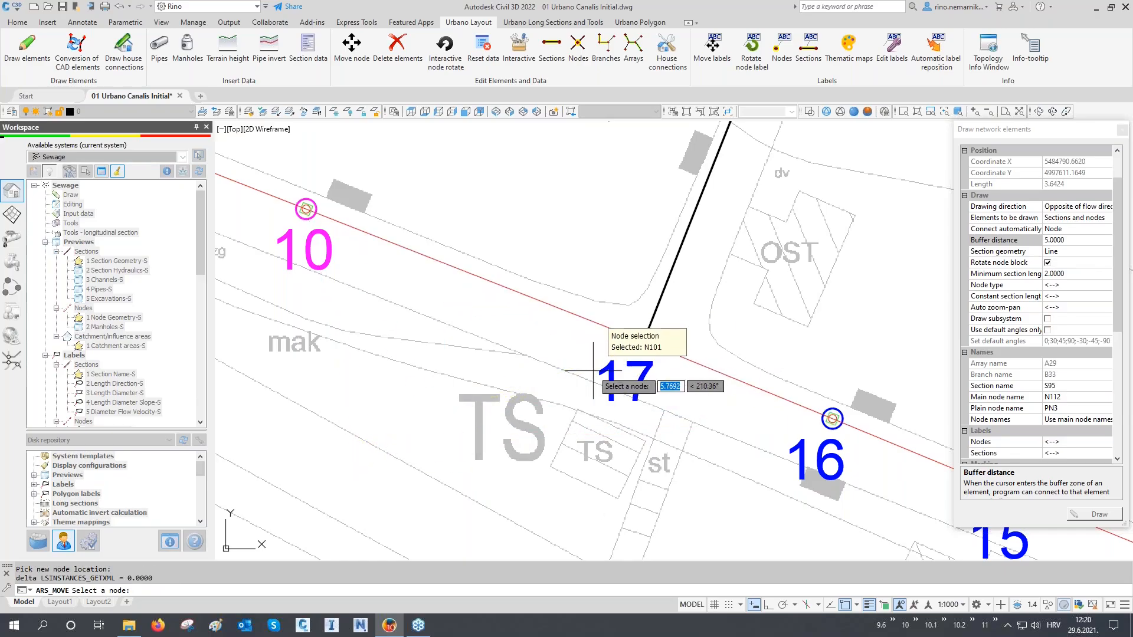
- Set the drawing direction to Flow direction and the constant section length to 30 m for the sewer elements
key("Escape")
scroll(593, 371, "down", 8)
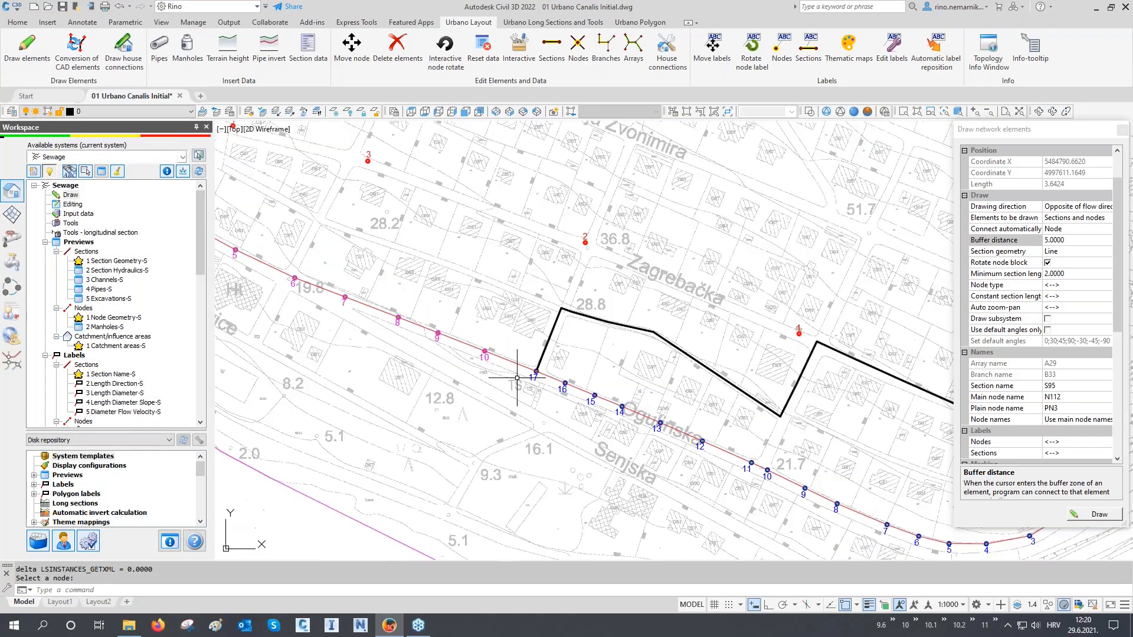
middle_click_drag(607, 291, 685, 341)
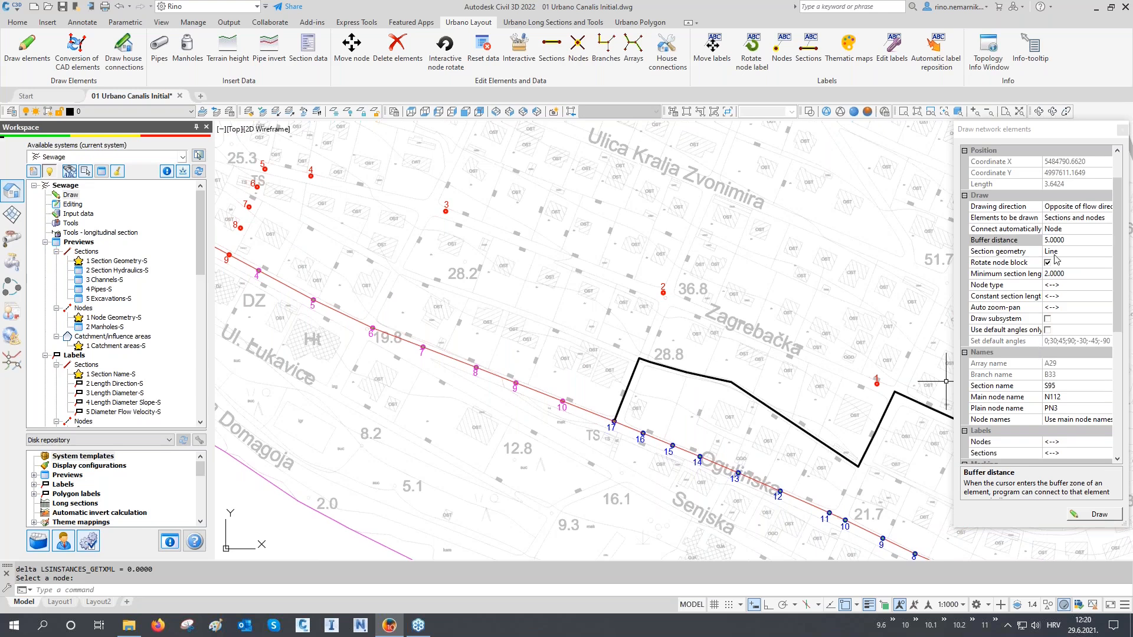
left_click(1070, 211)
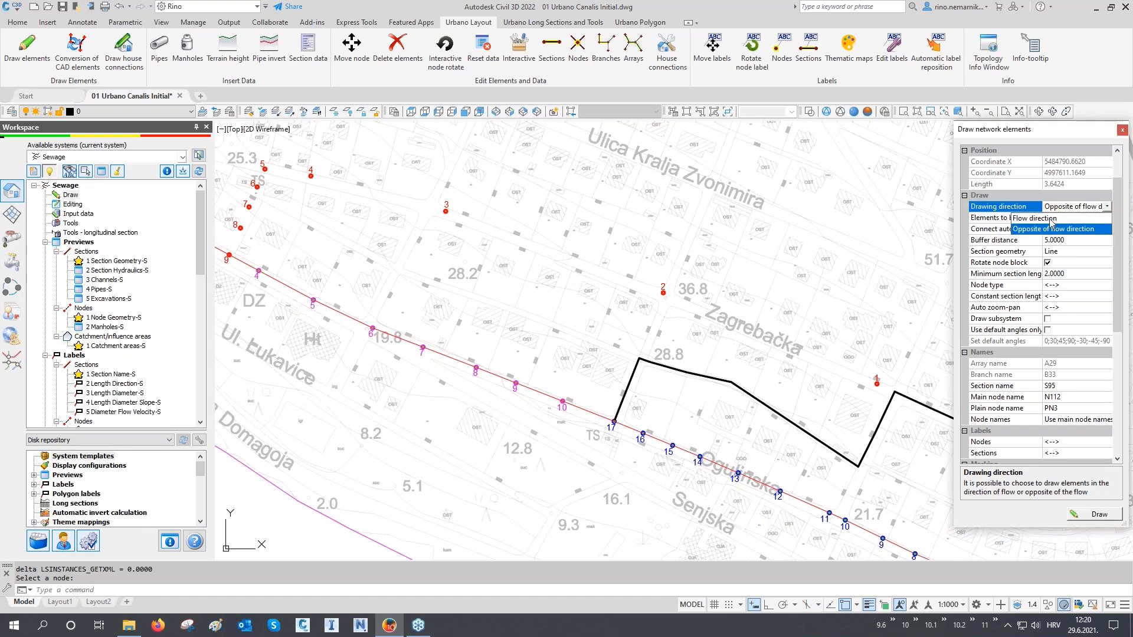
left_click(1053, 219)
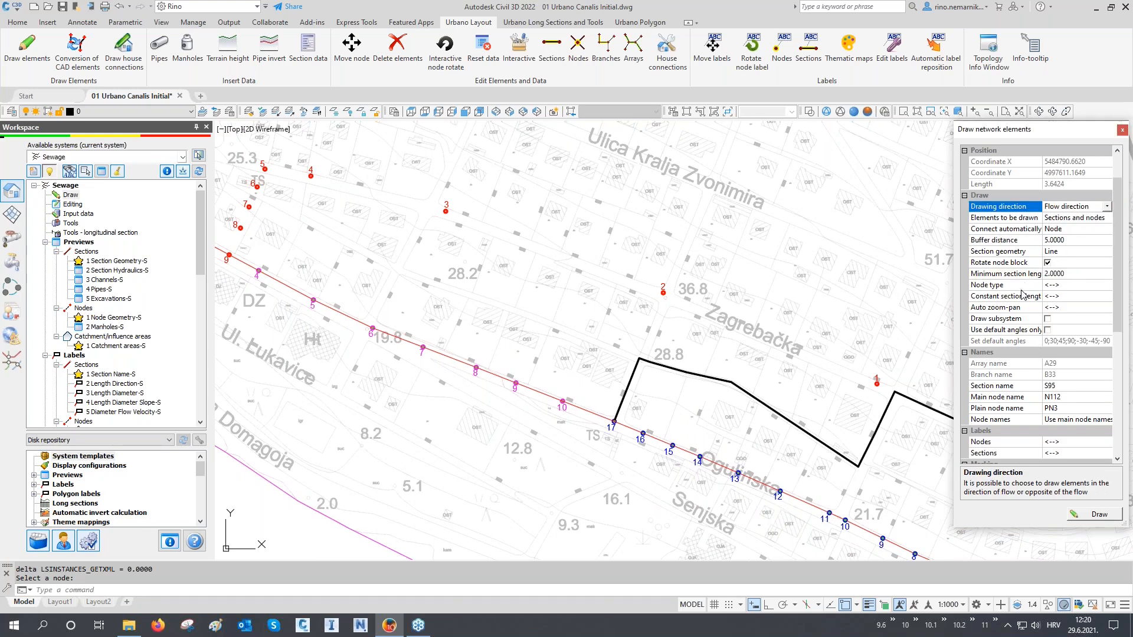
left_click(997, 297)
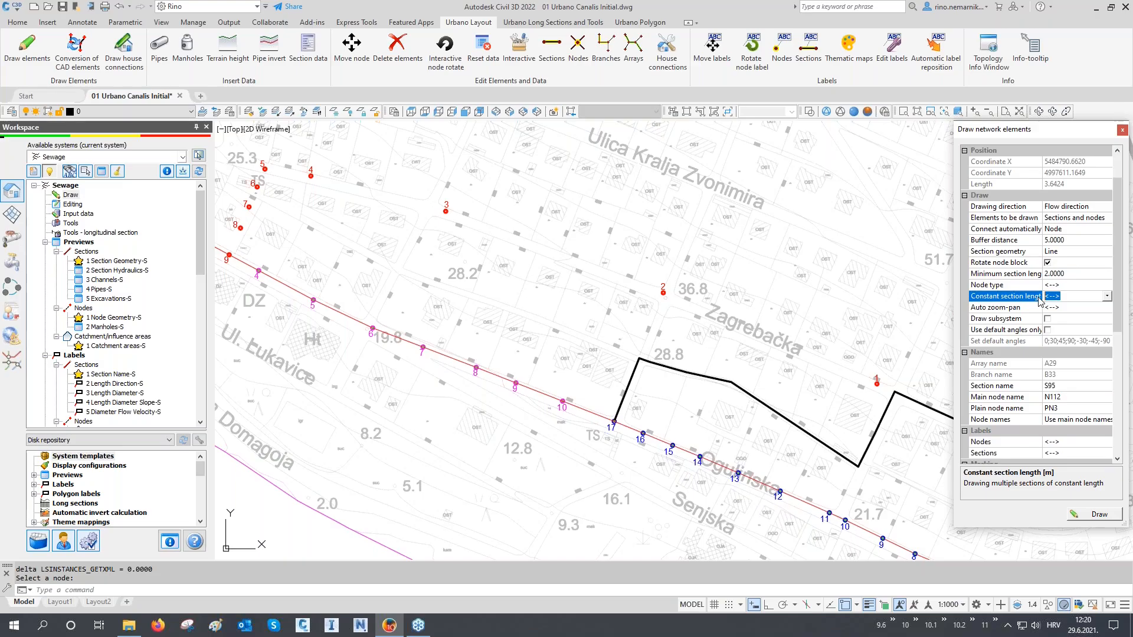
left_click(1106, 297)
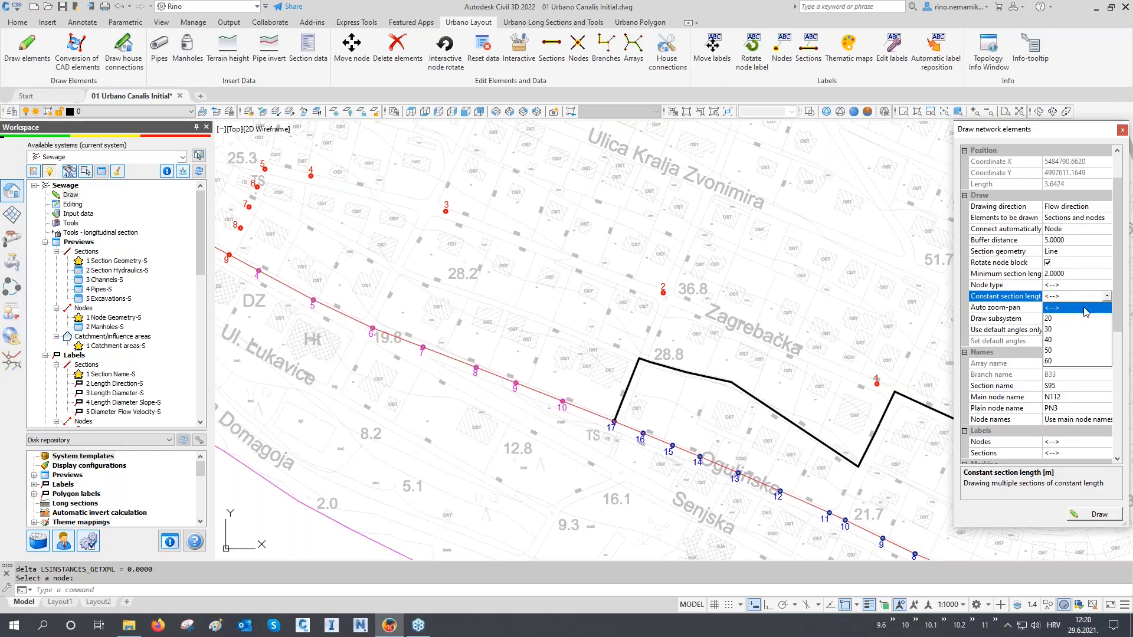
left_click(1054, 330)
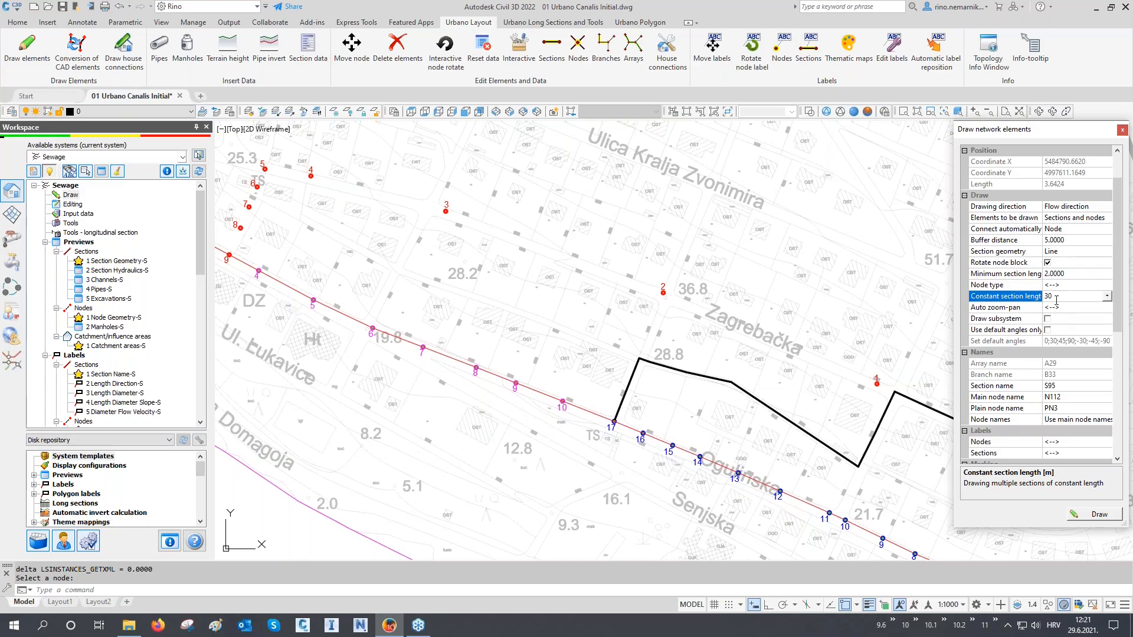
- Draw constant-length sewer sections with nodes from the centre of red point 1 through red point 2 to red point 3
scroll(901, 385, "up", 2)
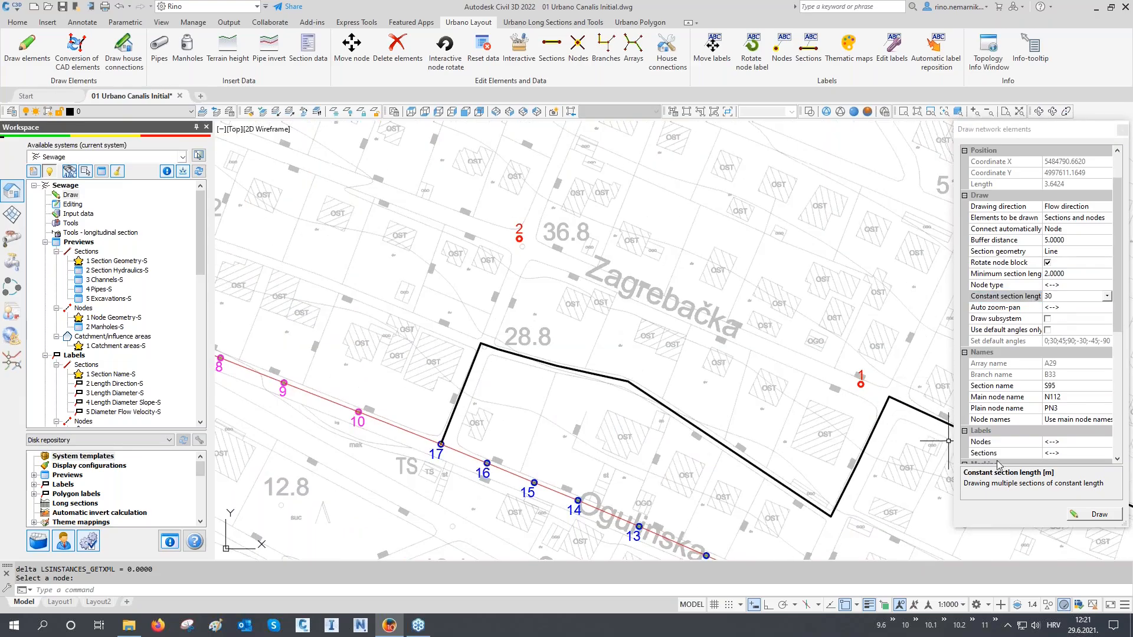
left_click(1079, 515)
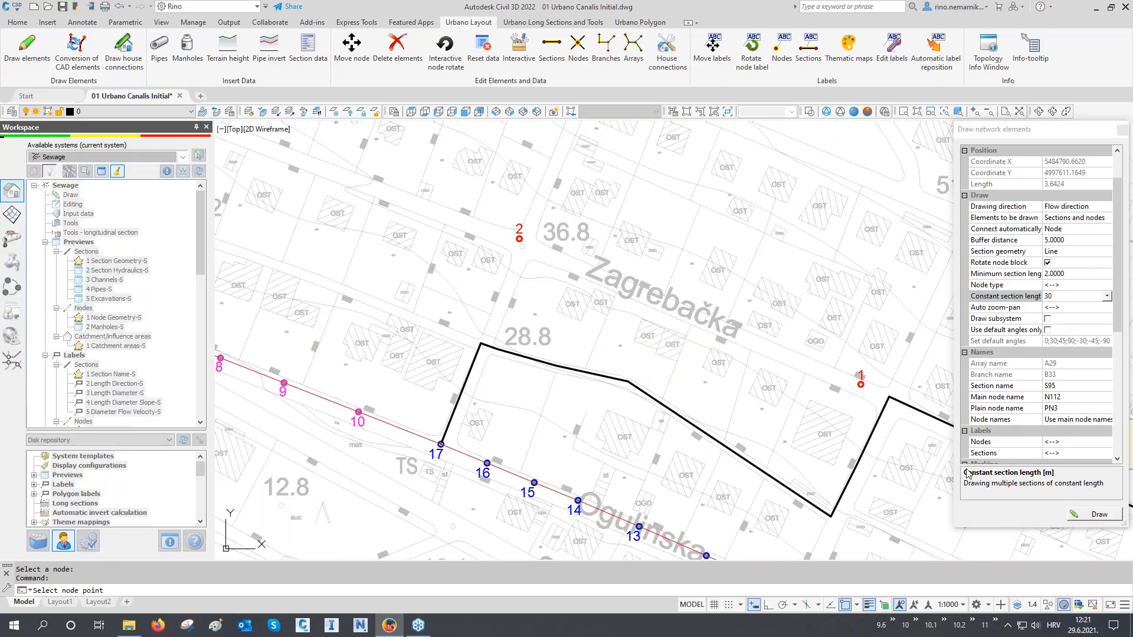
left_click(860, 384)
scroll(636, 276, "up", 4)
mouse_move(633, 277)
middle_mouse_down()
mouse_move(318, 232)
mouse_move(391, 280)
mouse_move(472, 305)
middle_mouse_up()
scroll(464, 304, "down", 2)
middle_click_drag(342, 277, 494, 327)
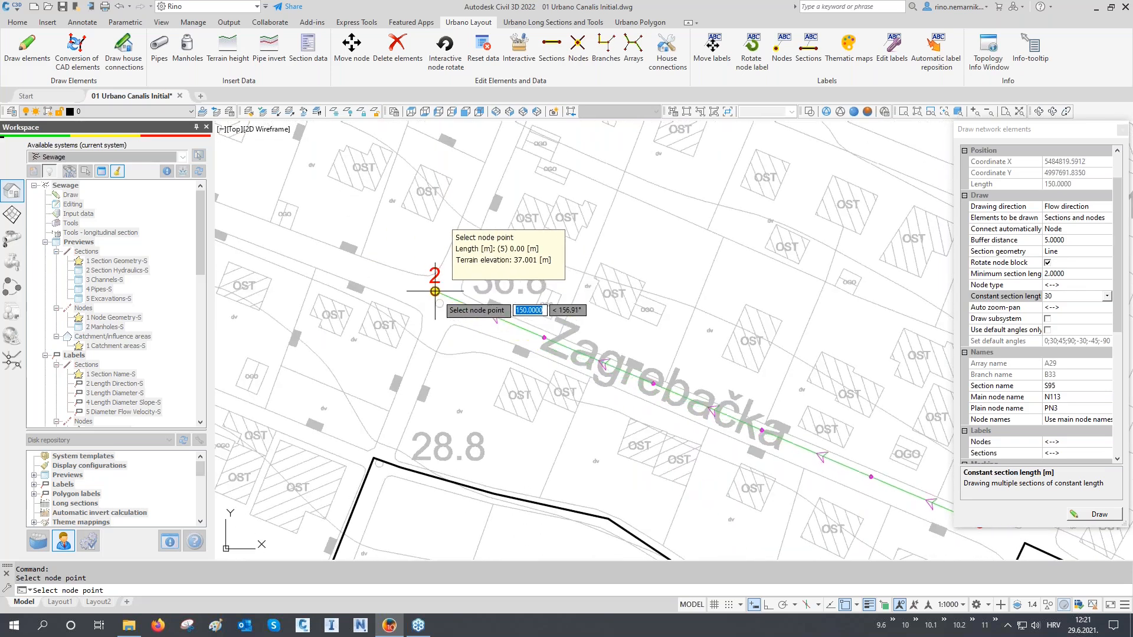
mouse_move(334, 258)
middle_mouse_down()
mouse_move(707, 381)
mouse_move(536, 337)
mouse_move(635, 379)
middle_mouse_up()
scroll(601, 356, "up", 2)
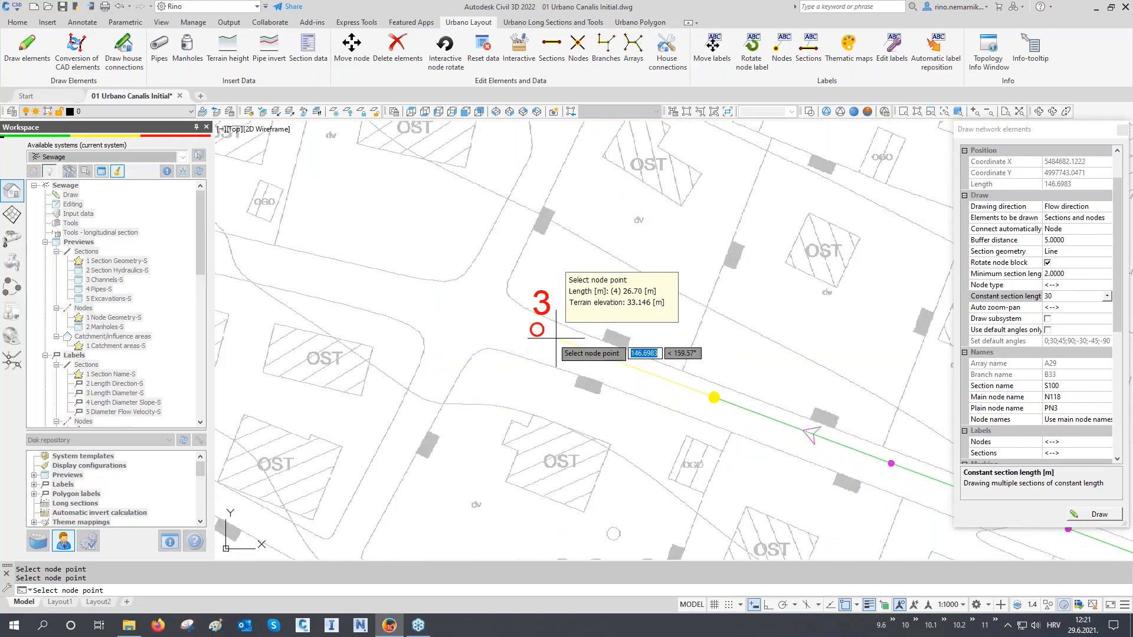
left_click(537, 329)
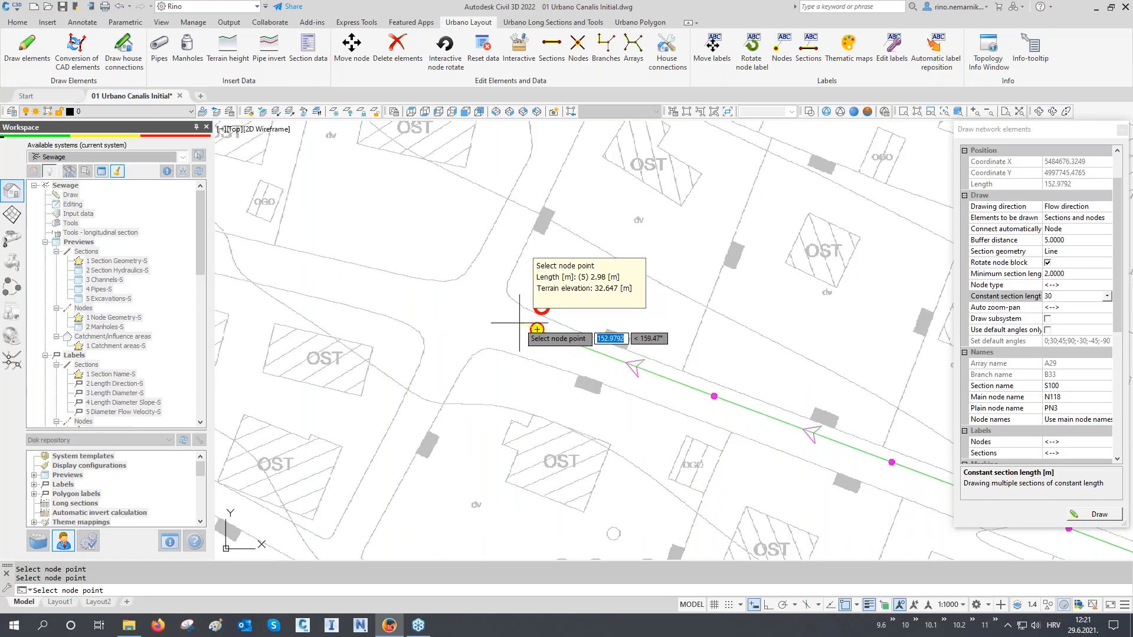
- Continue the constant-length sewer sections from red point 3 to the centre of red point 4
scroll(504, 355, "down", 3)
scroll(491, 347, "down", 2)
scroll(448, 331, "up", 6)
left_click(451, 304)
scroll(451, 319, "down", 4)
middle_click_drag(443, 447, 520, 407)
scroll(454, 280, "up", 2)
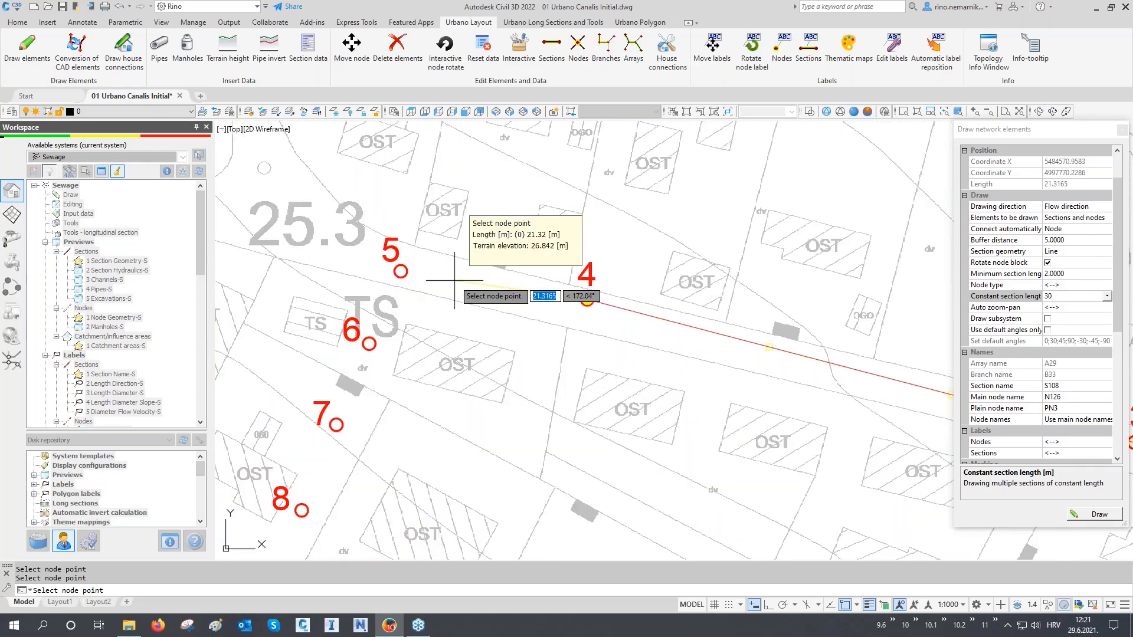
- Clear the constant section length and continue the sewer sections through the centres of red points 5, 6, 7 and 8
left_click(1107, 296)
left_click(1062, 309)
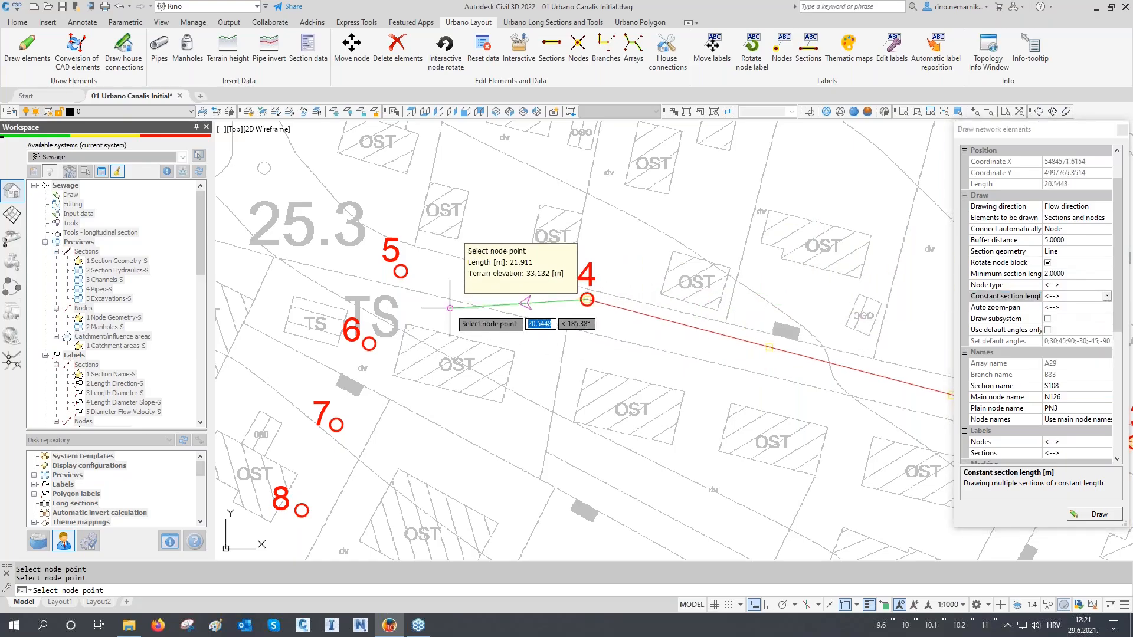
left_click(400, 271)
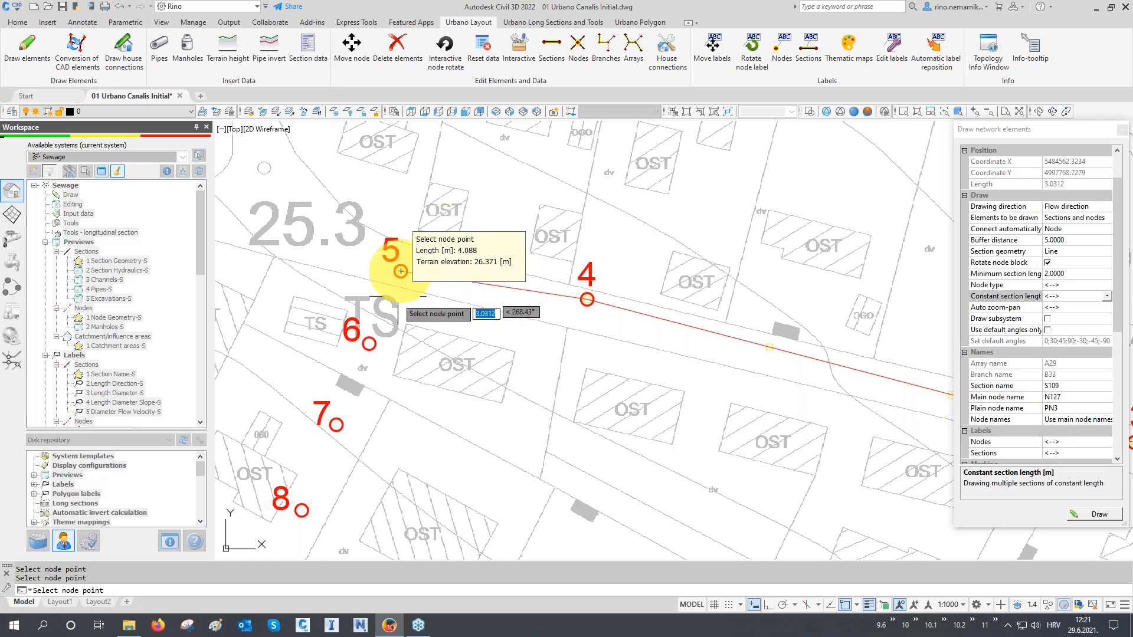
left_click(369, 344)
middle_click_drag(369, 344, 534, 224)
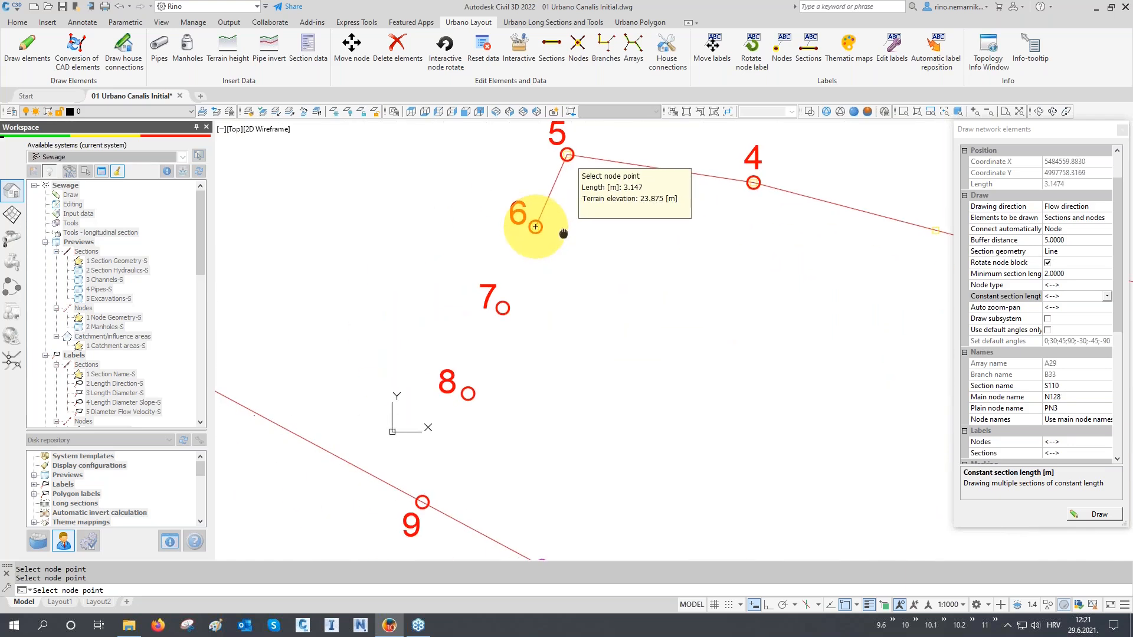
left_click(502, 307)
left_click(468, 393)
middle_click_drag(468, 393, 485, 278)
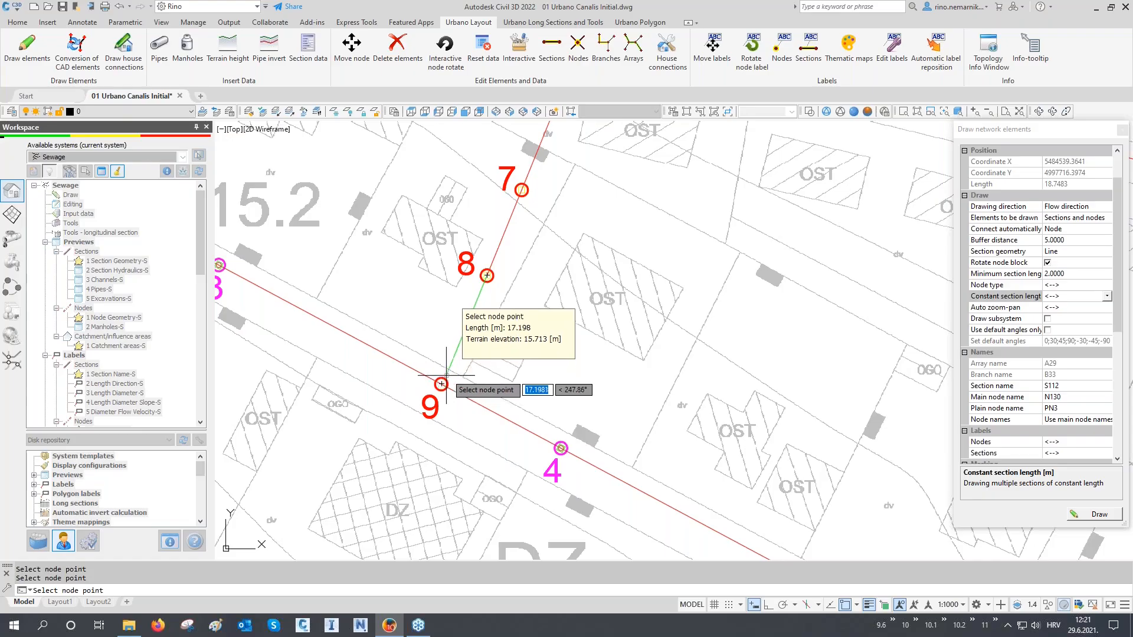
- Set automatic connection to Section and connect red point 8 to the existing section at the centre of red point 9, finishing the drawing
middle_click_drag(564, 433, 682, 435)
scroll(684, 436, "down", 2)
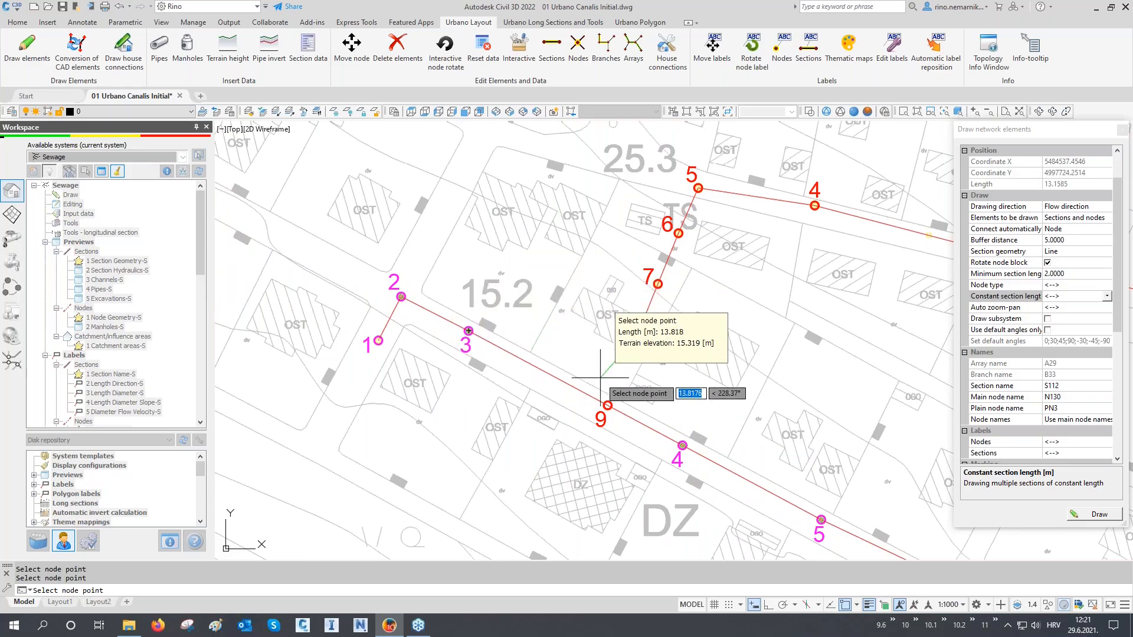
scroll(613, 396, "up", 4)
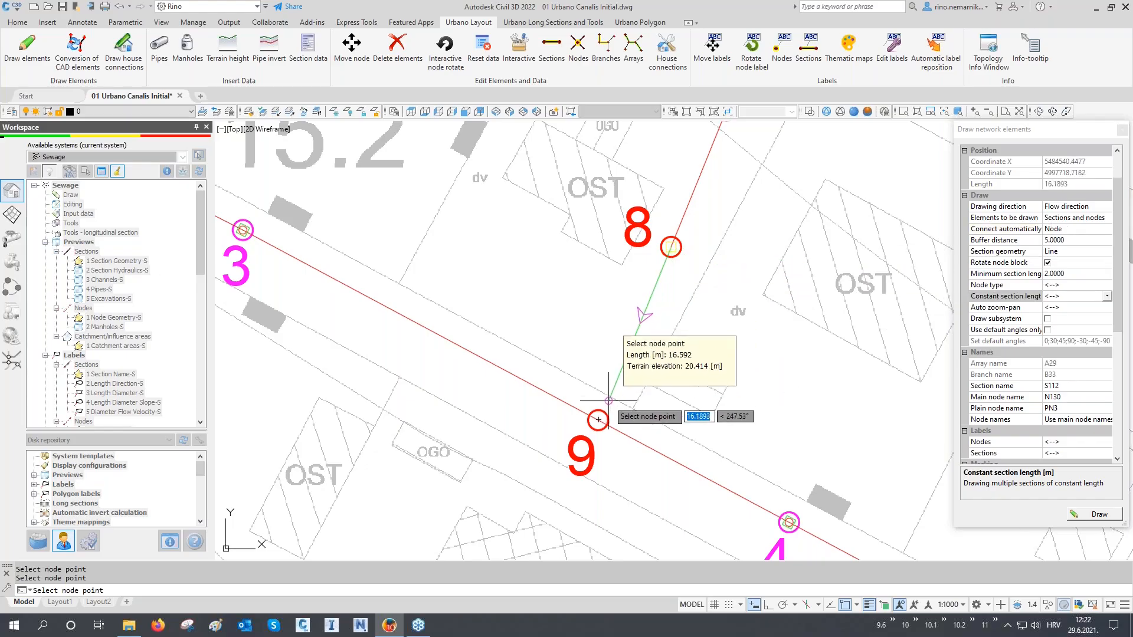
left_click(1071, 233)
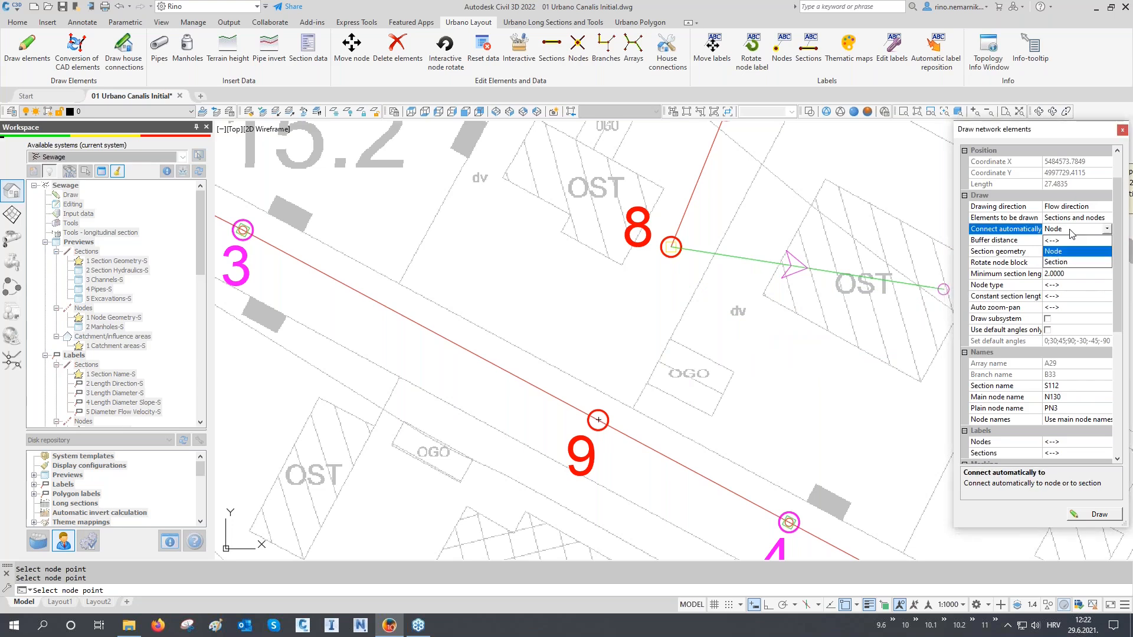
left_click(1070, 262)
scroll(638, 352, "down", 1)
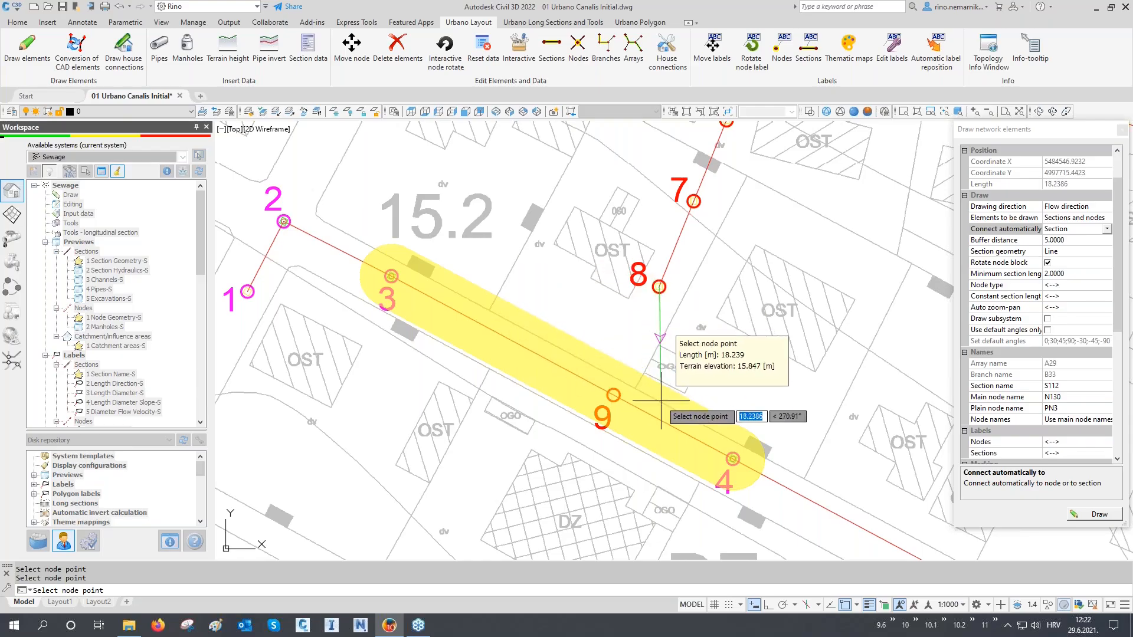
left_click(641, 398)
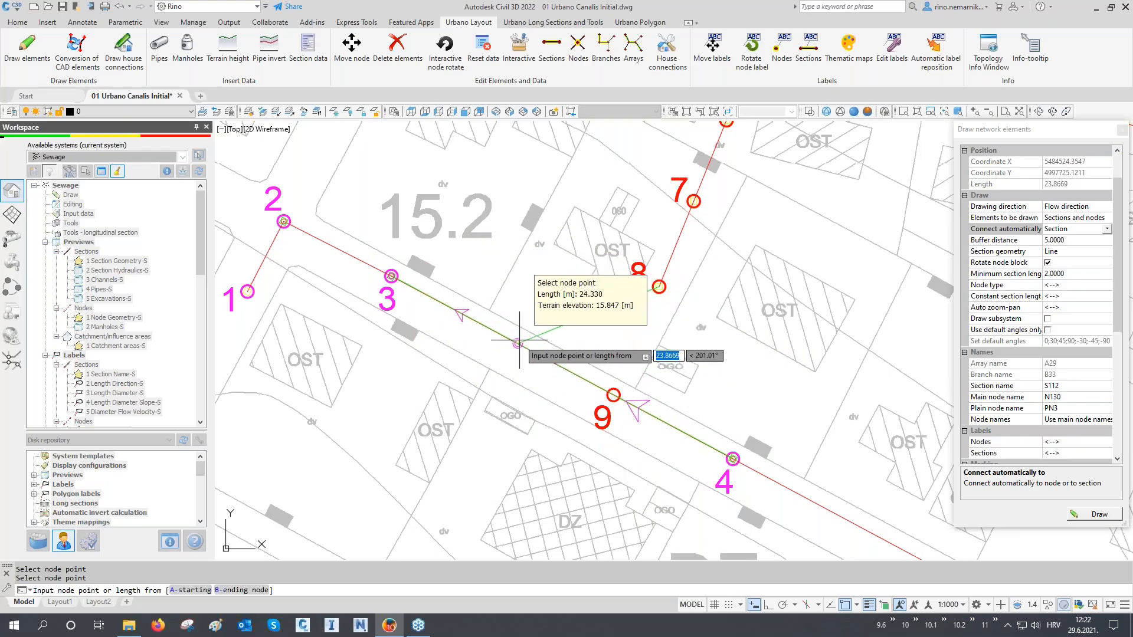
scroll(600, 386, "up", 2)
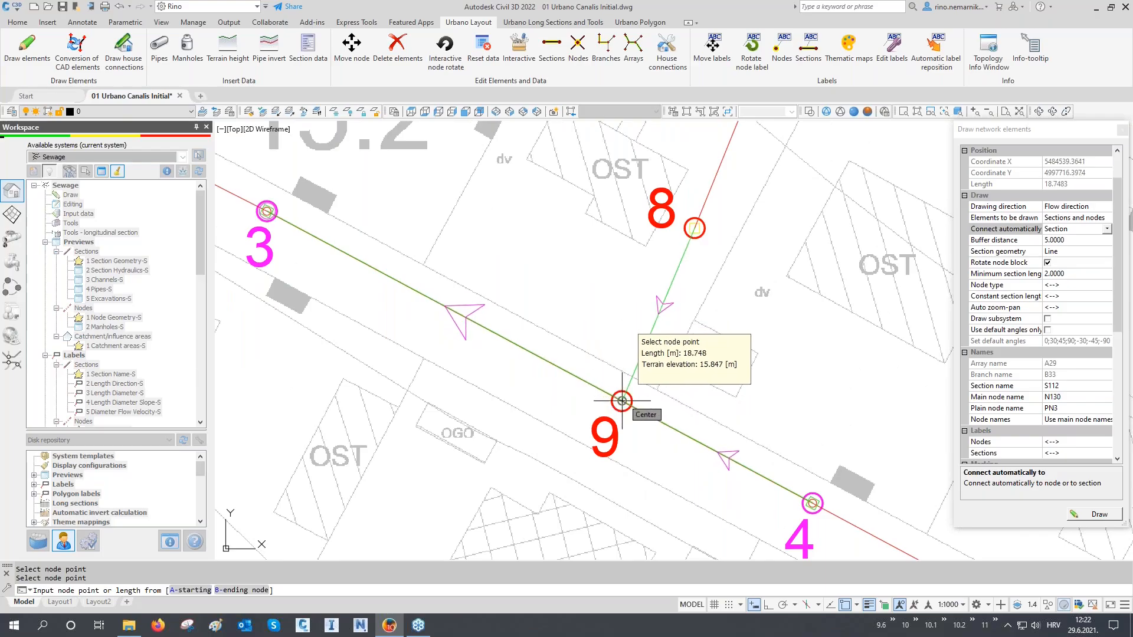
left_click(621, 401)
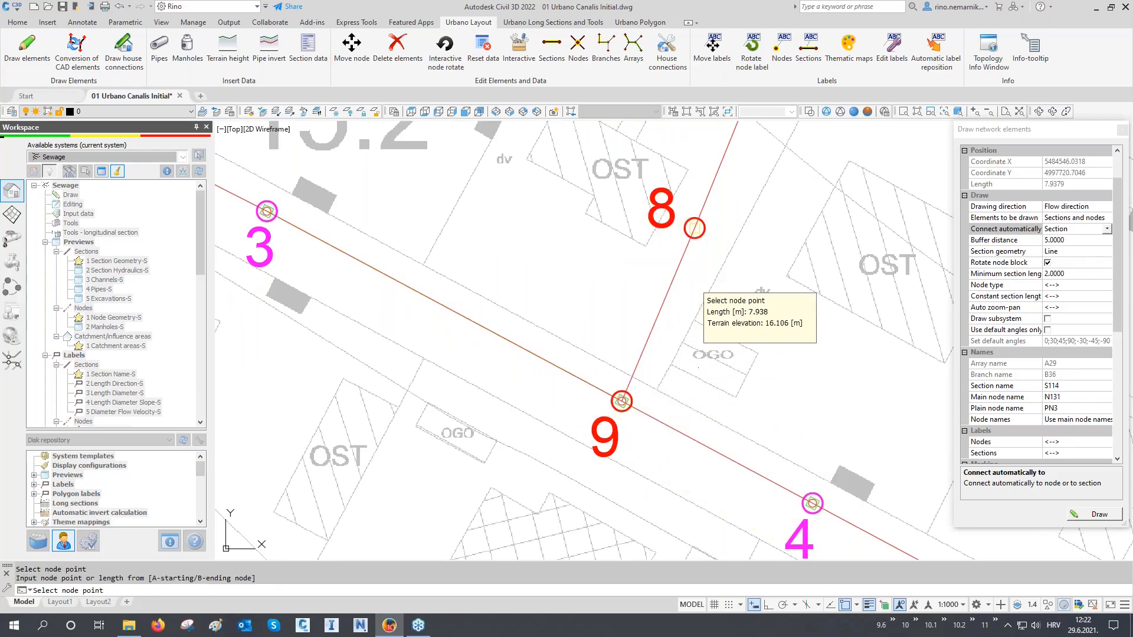
scroll(625, 413, "up", 4)
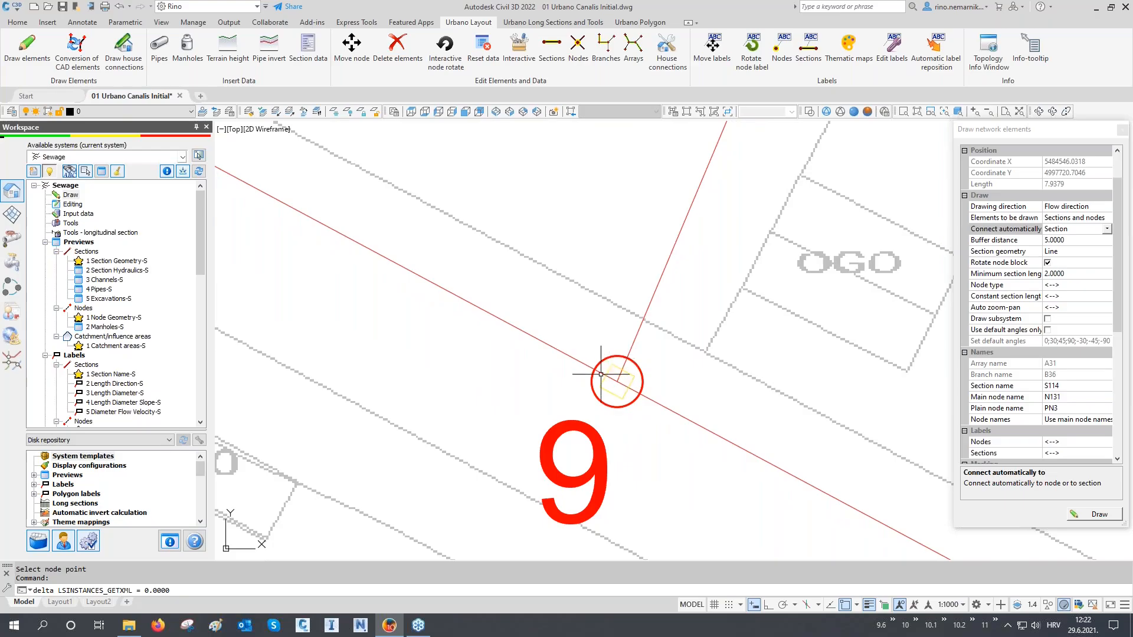
scroll(641, 377, "down", 4)
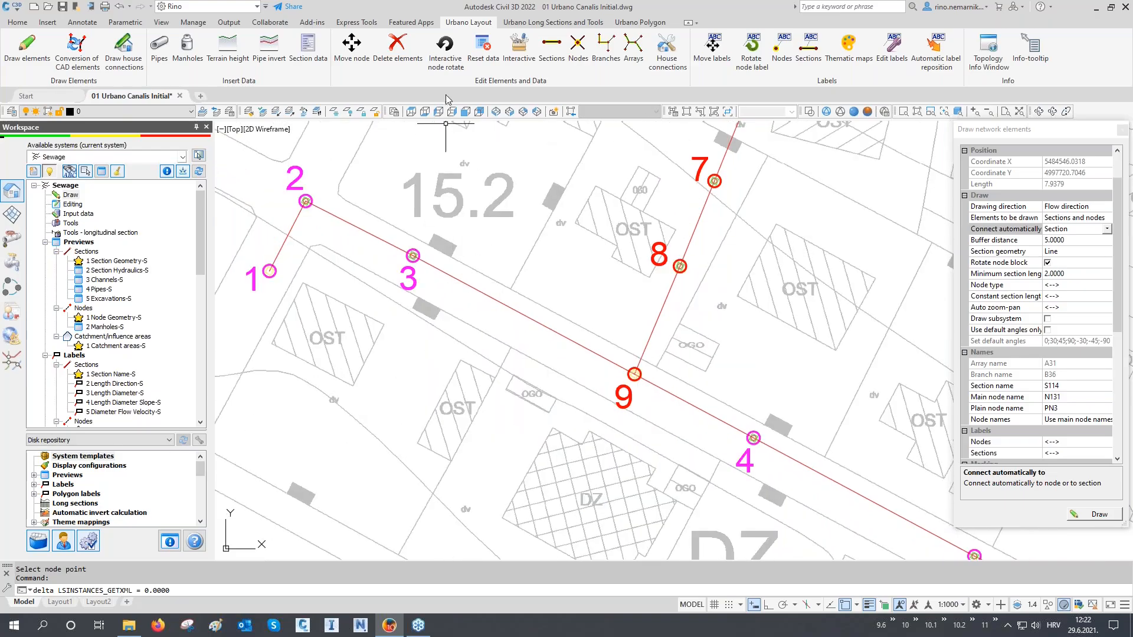
- Preview moving the node at red point 9 to check its connected sections, and cancel the move
left_click(353, 52)
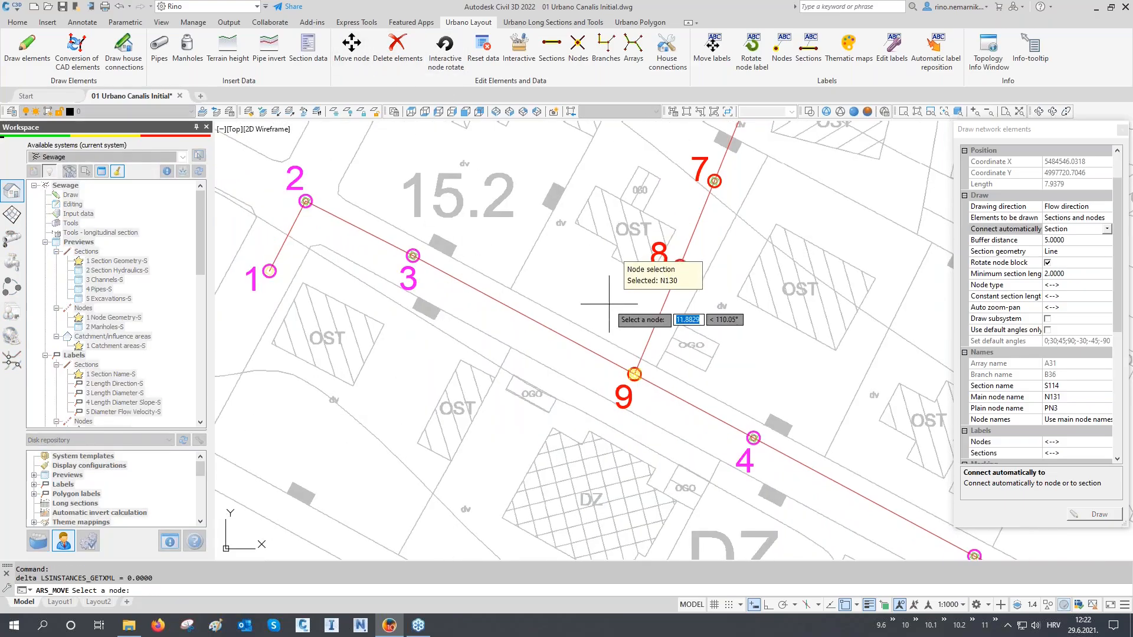
left_click(634, 373)
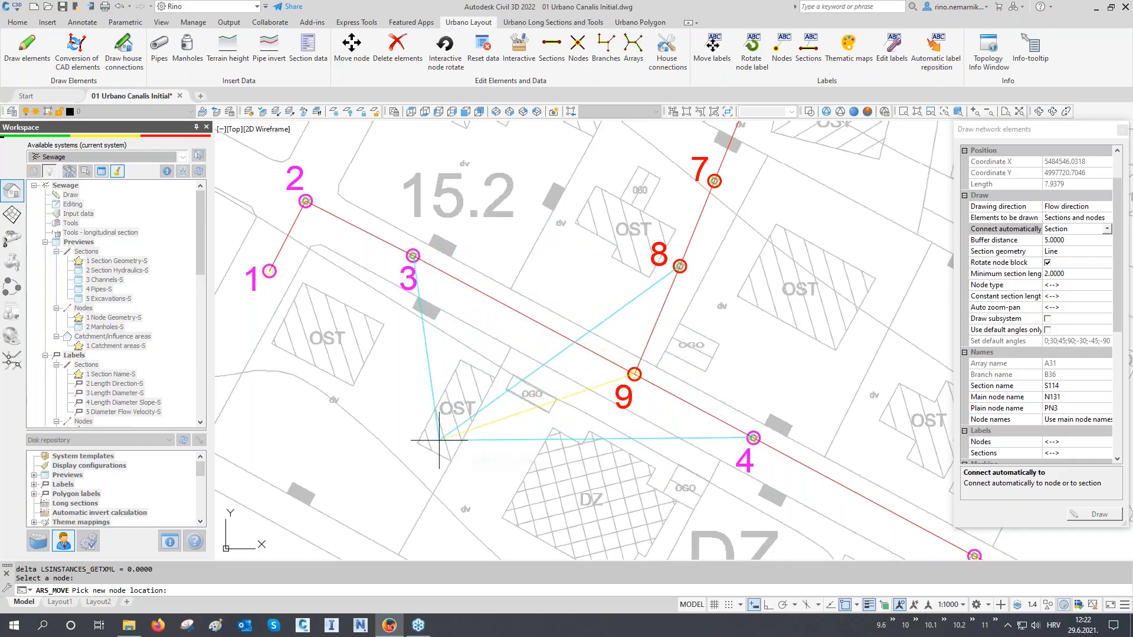
key("Escape")
key("Escape")
- Close the settings for drawing network elements
scroll(432, 352, "down", 2)
scroll(432, 348, "down", 5)
scroll(544, 328, "up", 2)
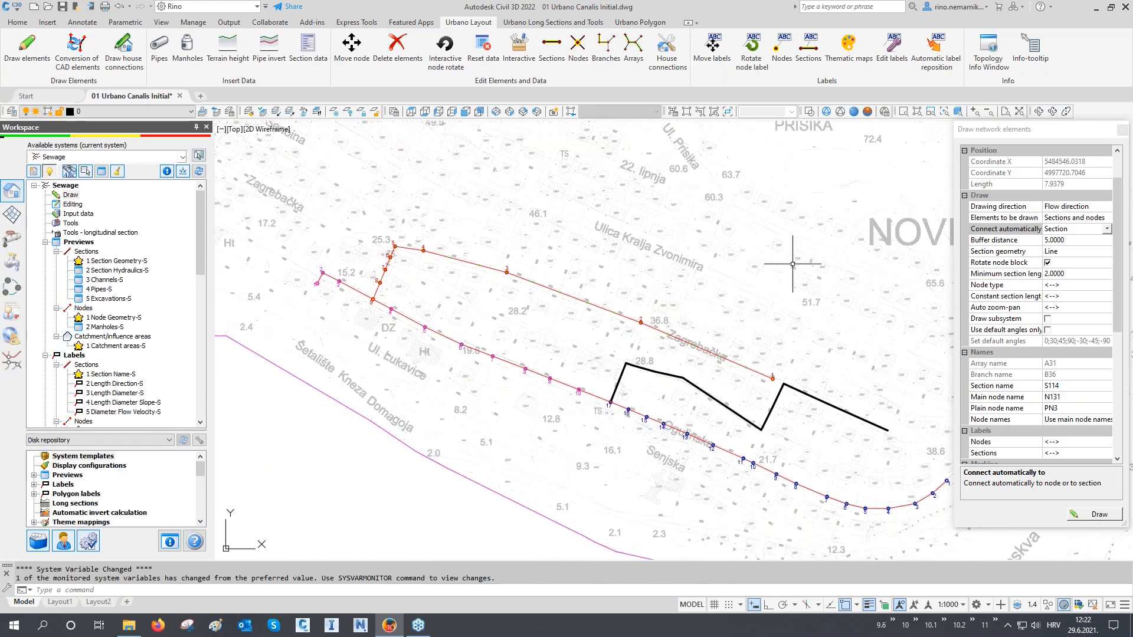
left_click(1121, 130)
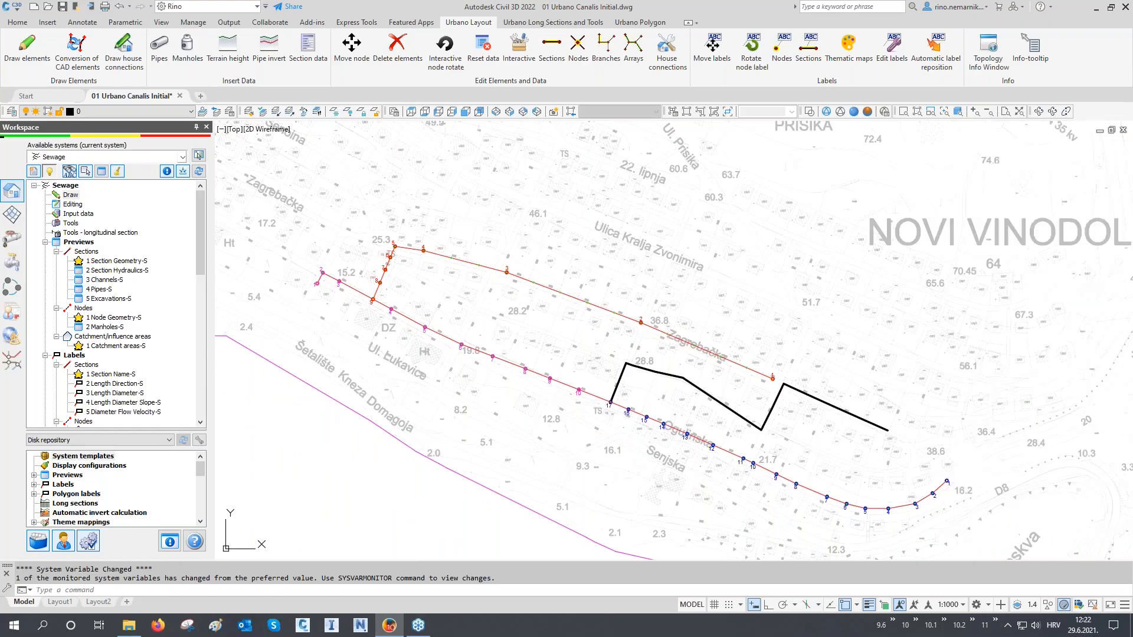
- Select the black zigzag polyline above the blue points and examine its properties in an enlarged Properties palette
left_click(823, 393)
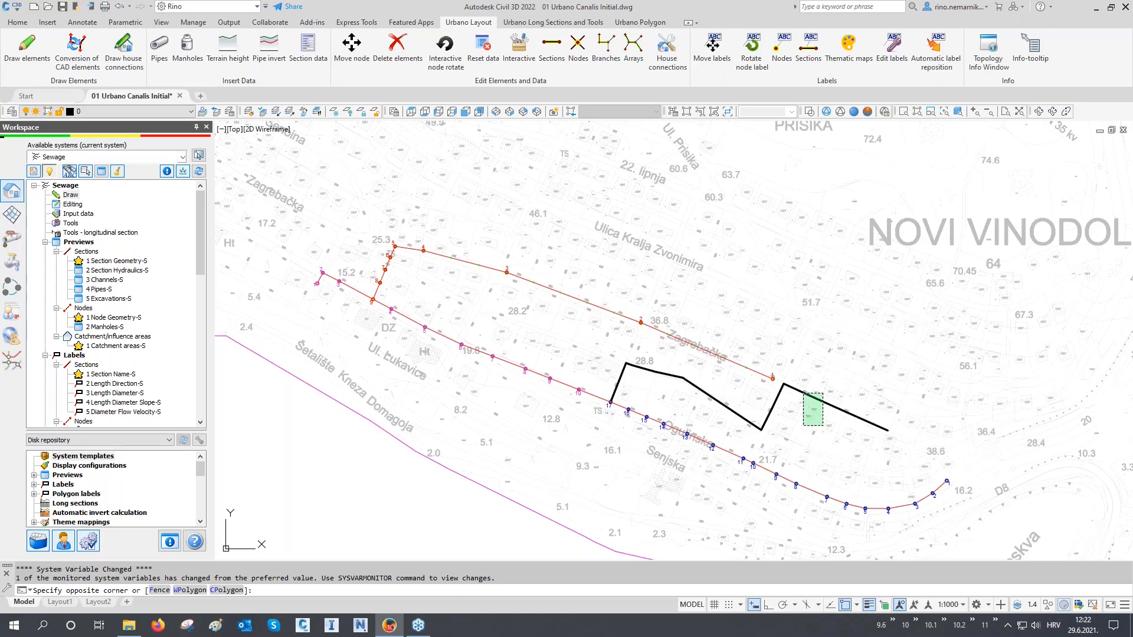
left_click(802, 428)
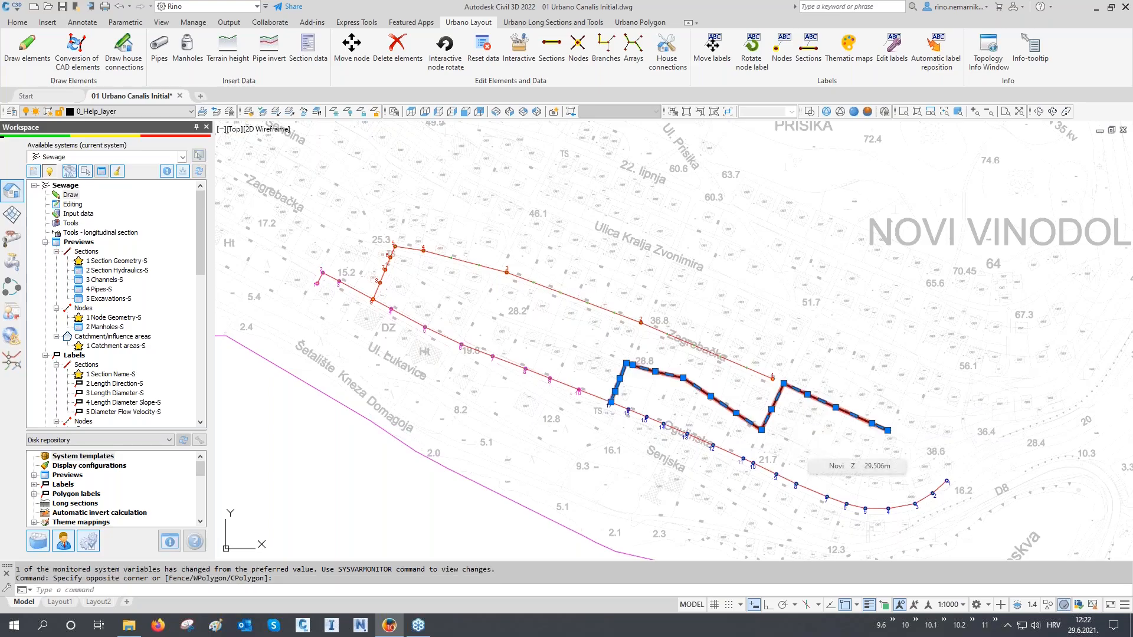
key("ctrl+1")
mouse_move(17, 120)
left_mouse_down()
mouse_move(433, 186)
mouse_move(1001, 205)
left_mouse_up()
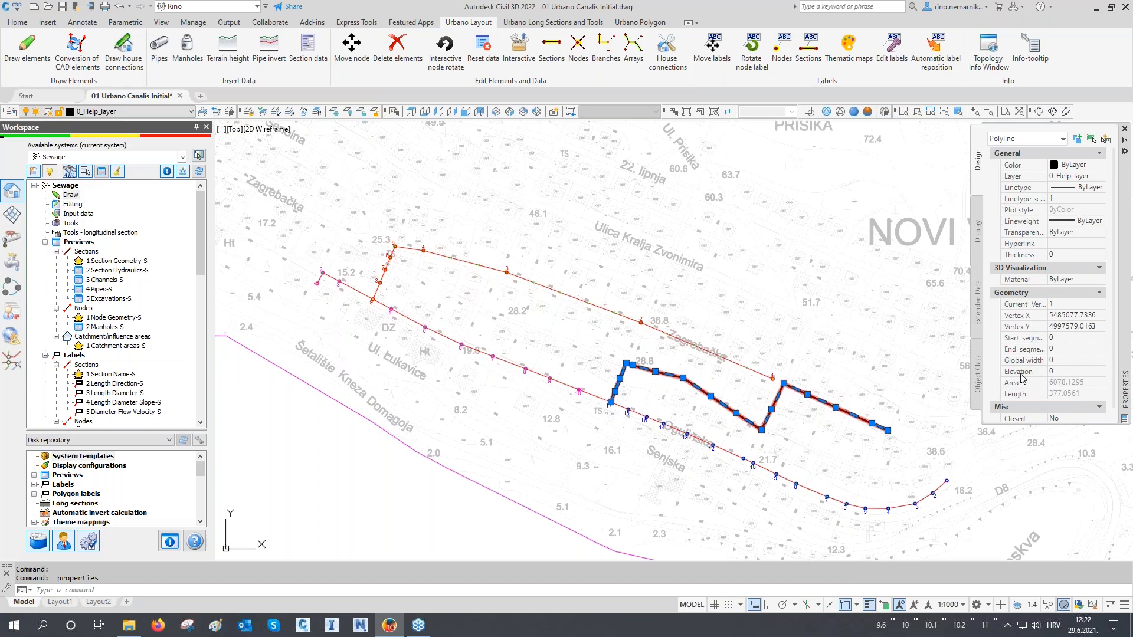
left_click_drag(1015, 423, 1013, 472)
left_click_drag(978, 436, 923, 444)
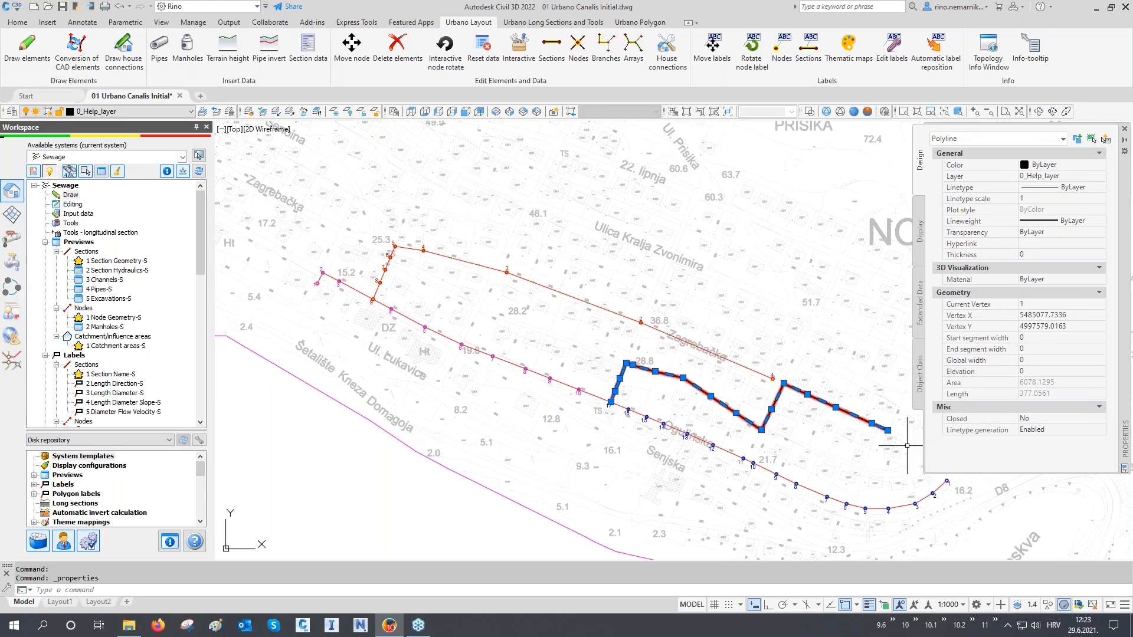
mouse_move(627, 404)
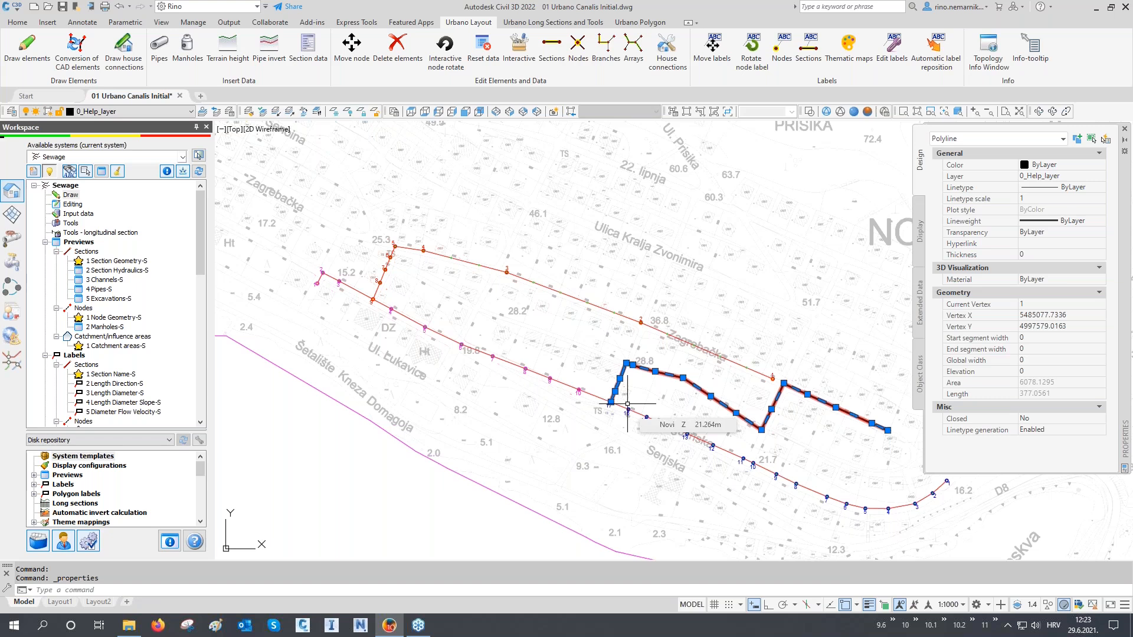
- Close the polyline's Properties palette and clear the selection
middle_click_drag(742, 394, 685, 380)
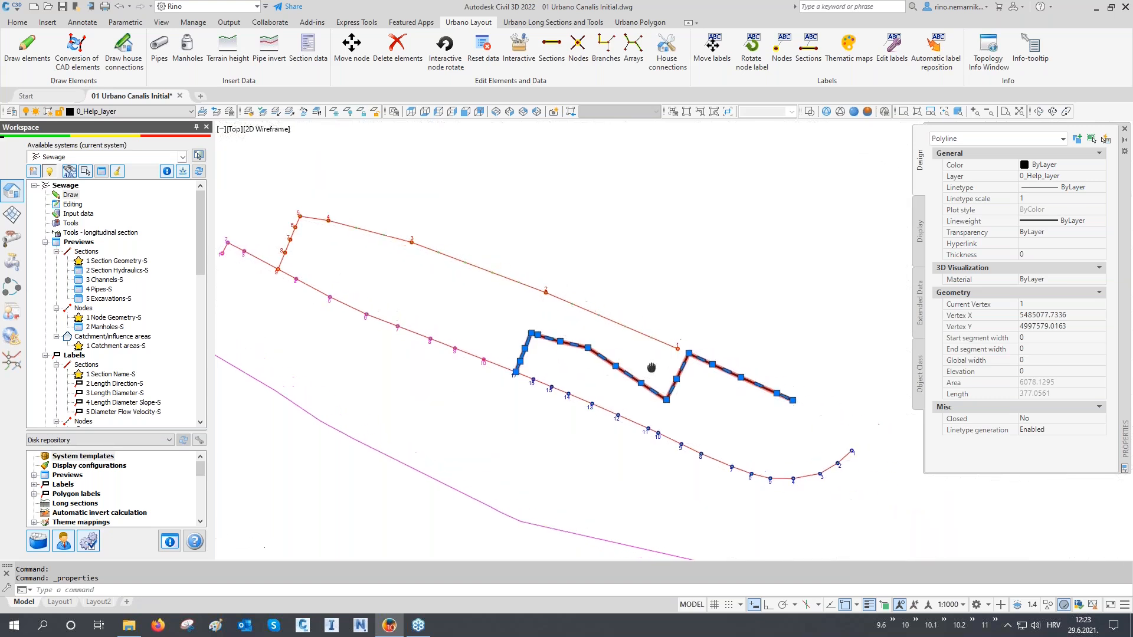
left_click(1124, 129)
key("Escape")
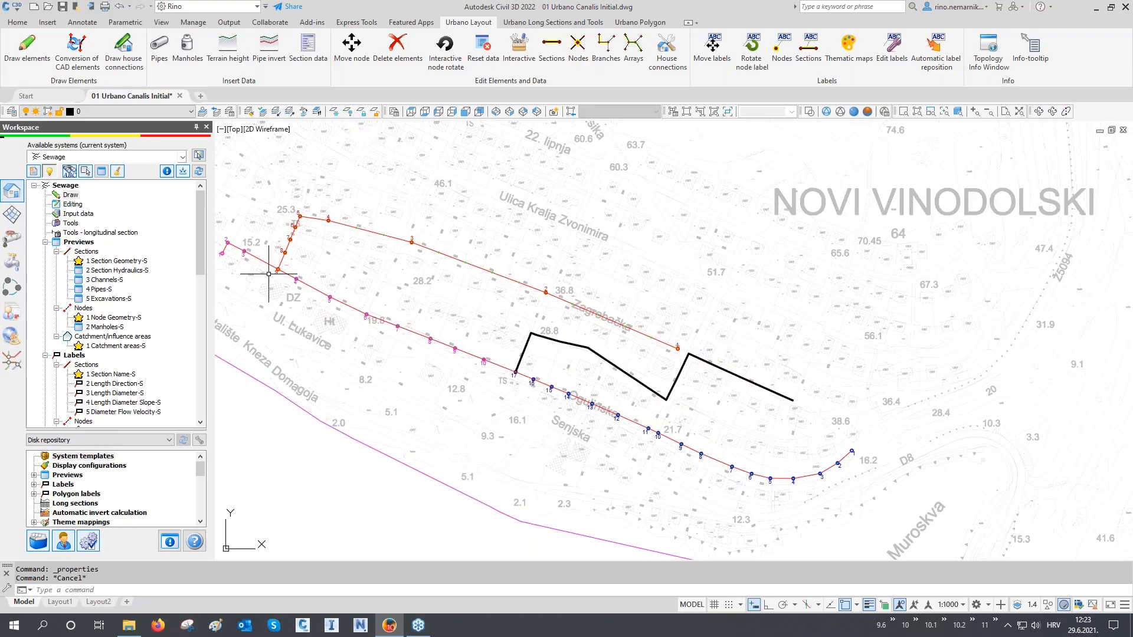
- Start the conversion of CAD elements and set the terrain height to Using digital terrain model
left_click(66, 195)
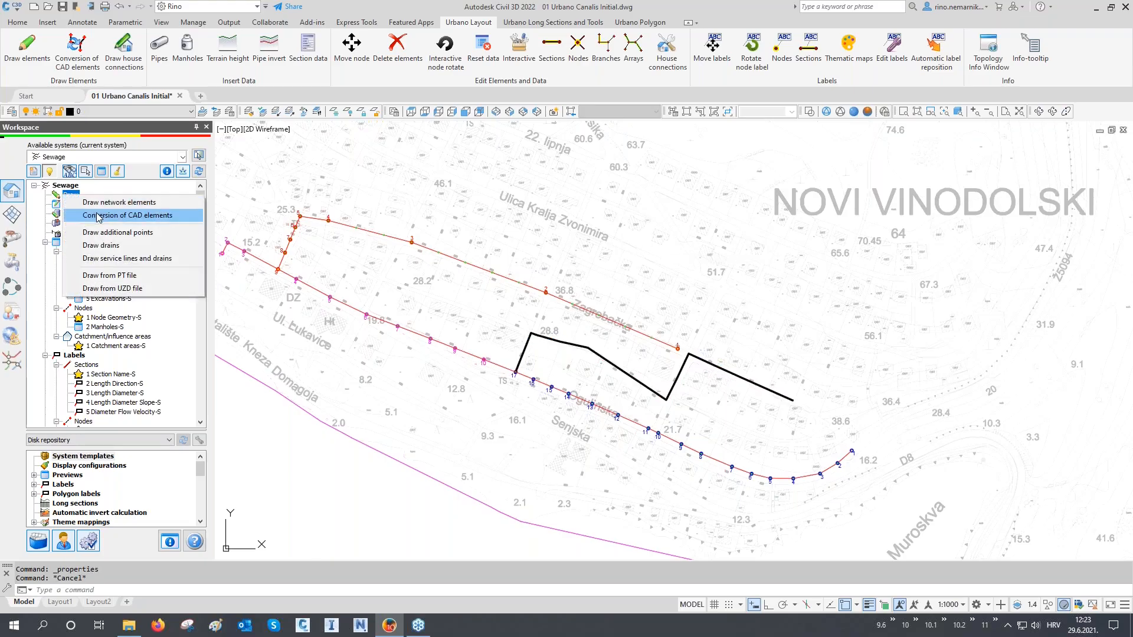
left_click(90, 69)
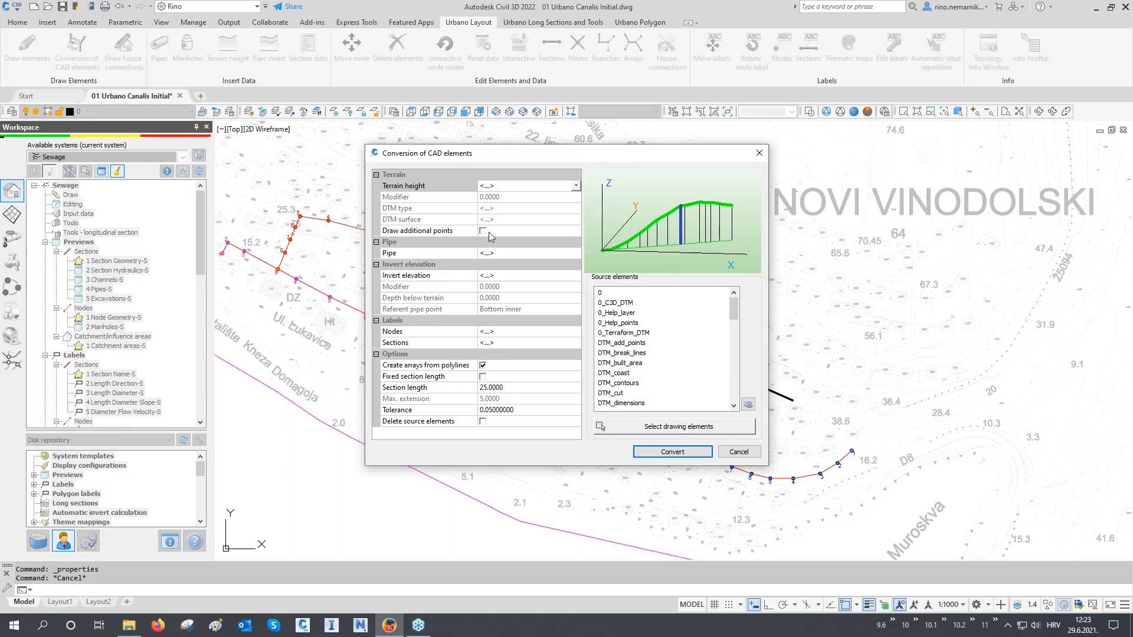
left_click(495, 187)
left_click(497, 187)
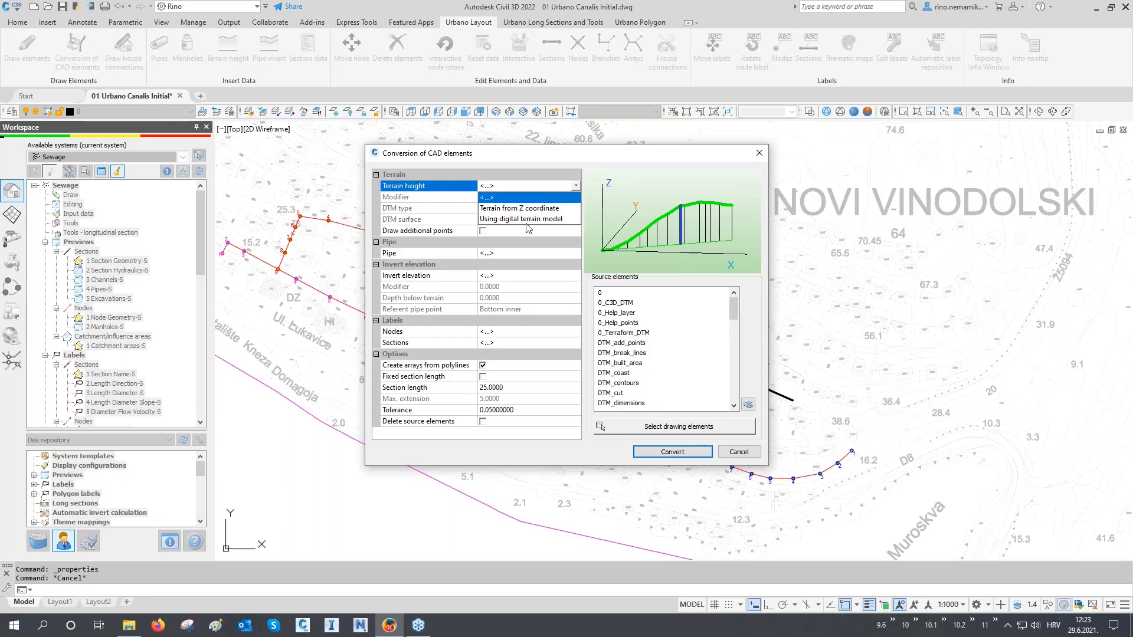
left_click(547, 219)
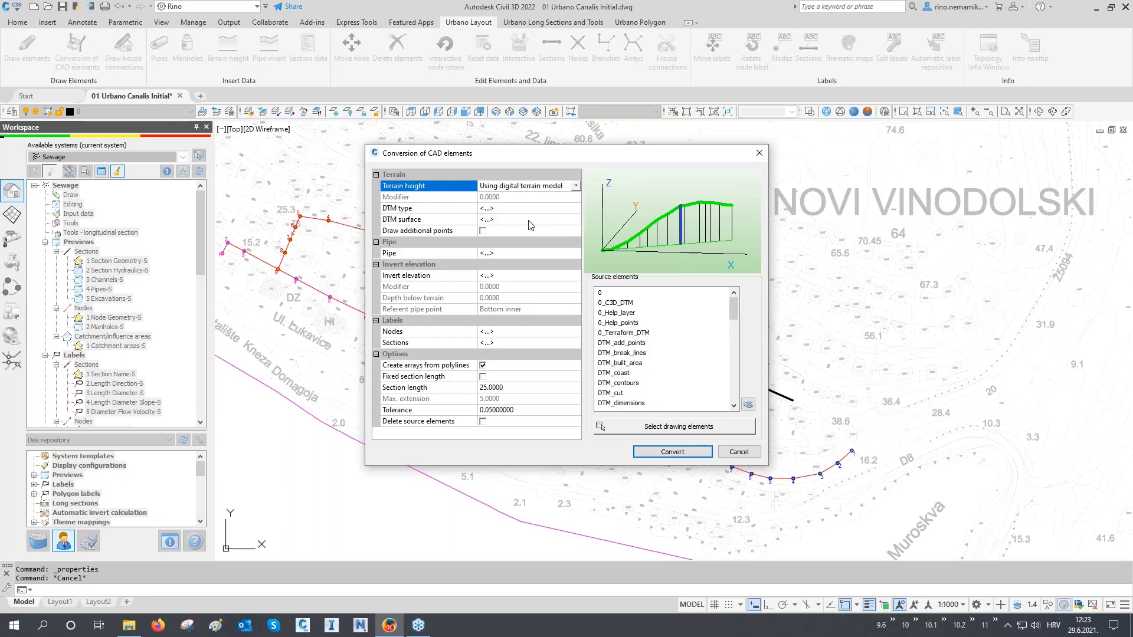
- Set the conversion's DTM type to Civil 3D 2022 and its surface to Novi, and enable drawing additional points
left_click(500, 209)
left_click(500, 209)
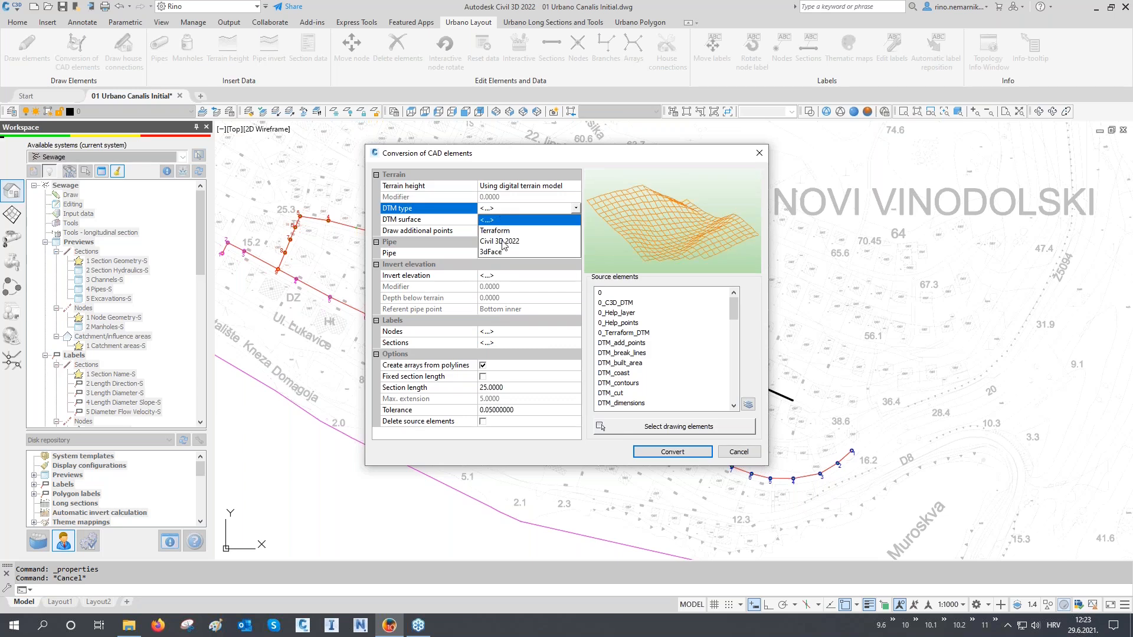
left_click(502, 241)
left_click(504, 220)
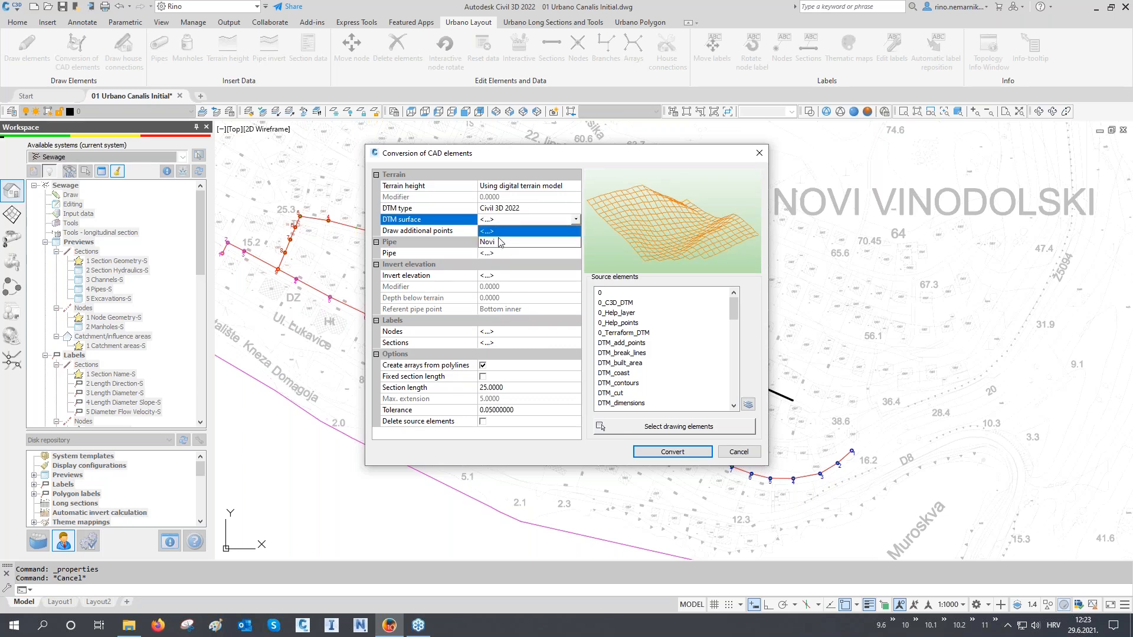
left_click(499, 241)
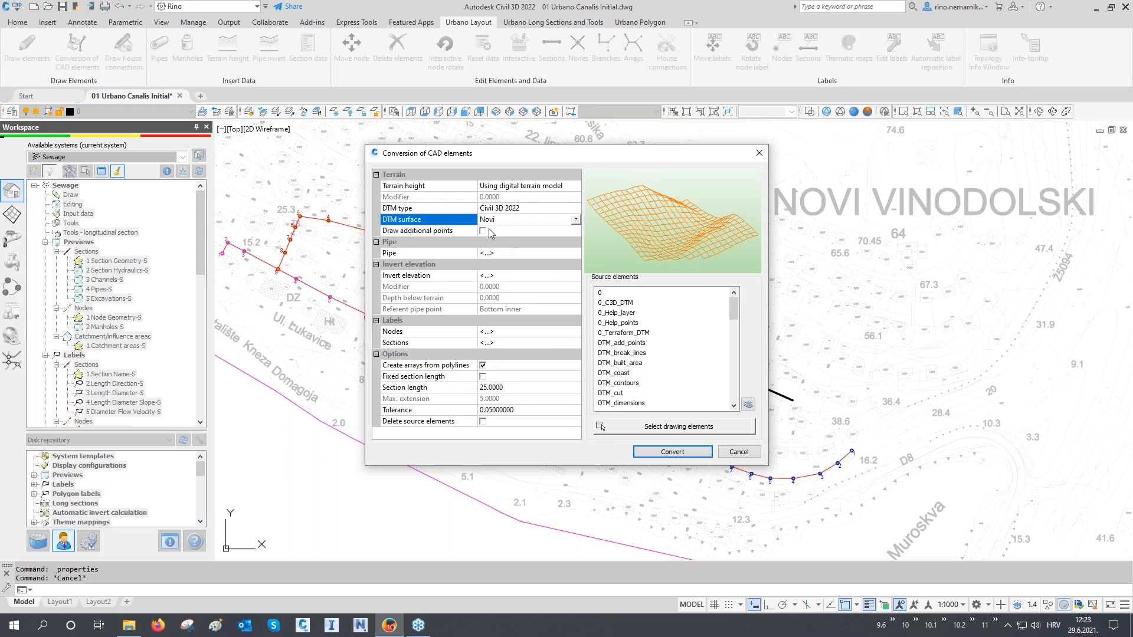
left_click(483, 232)
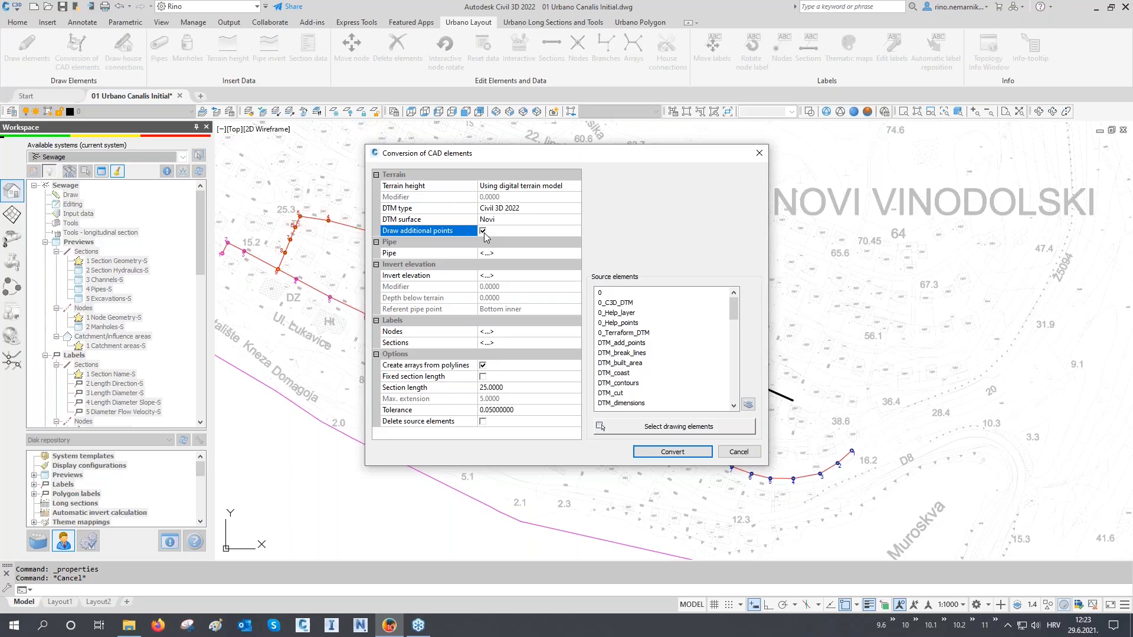
- Set the conversion's source layer to 0_Help_layer by picking the black zigzag polyline in the drawing
left_click_drag(676, 163, 474, 164)
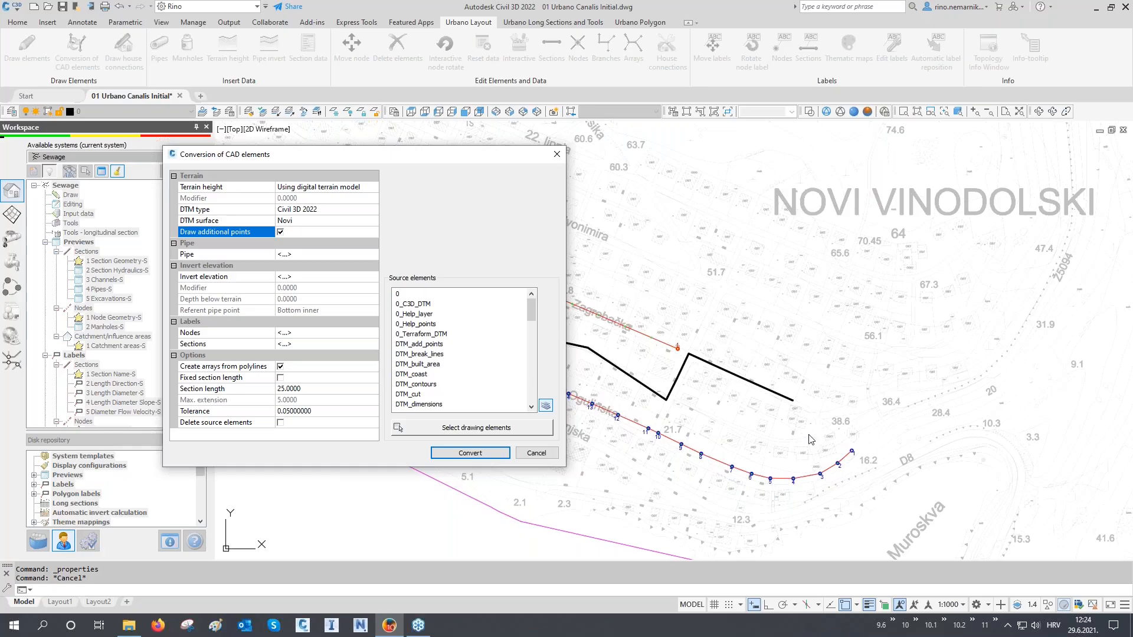
left_click(546, 406)
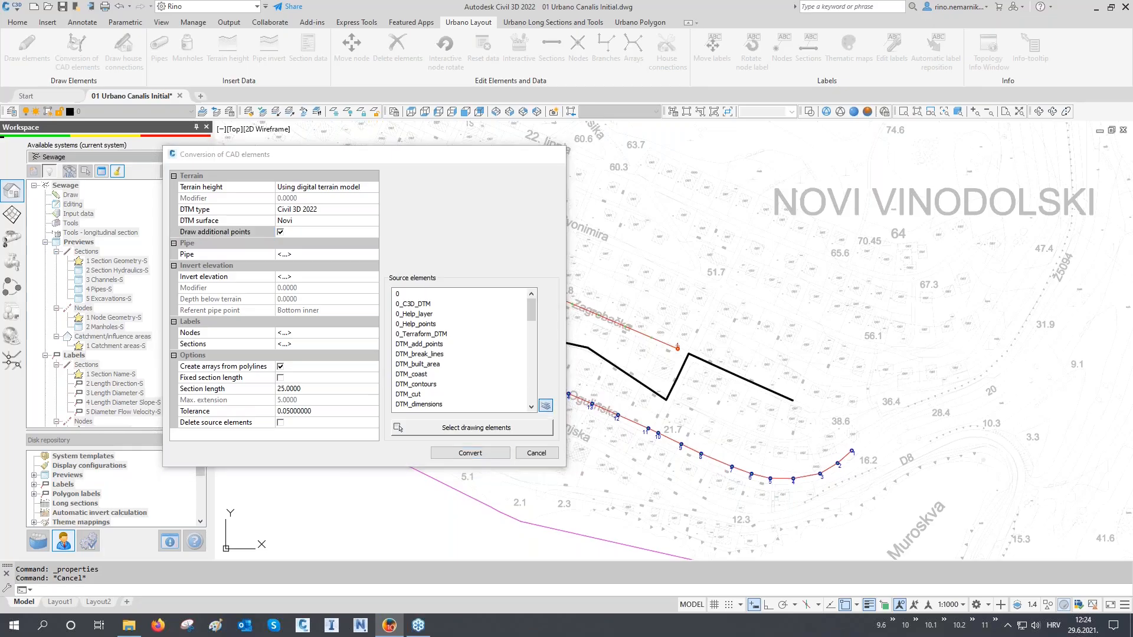
left_click(682, 365)
key("Return")
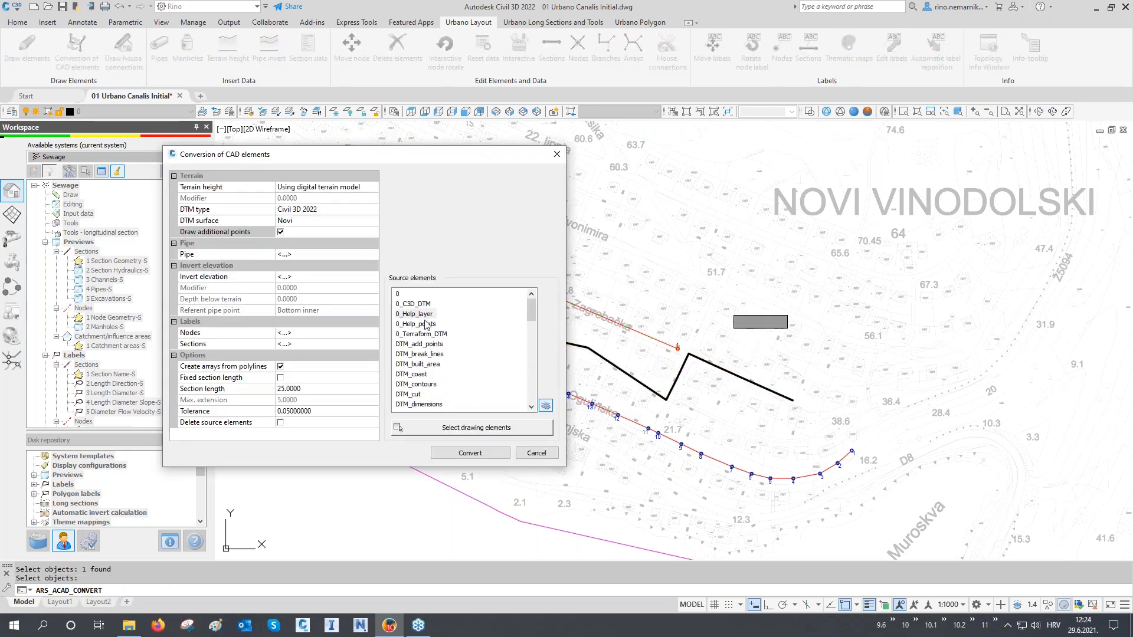
- Select the source elements across the whole network area and convert the black polyline into Sewage sections and nodes
left_click(483, 428)
scroll(737, 413, "down", 3)
left_click(917, 217)
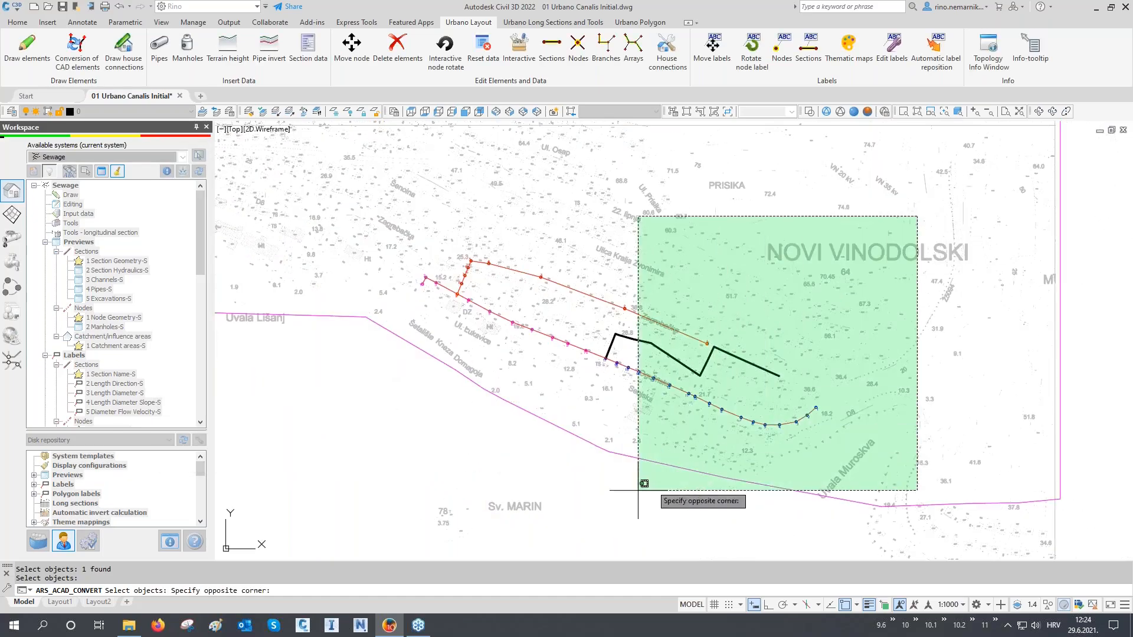
left_click(341, 508)
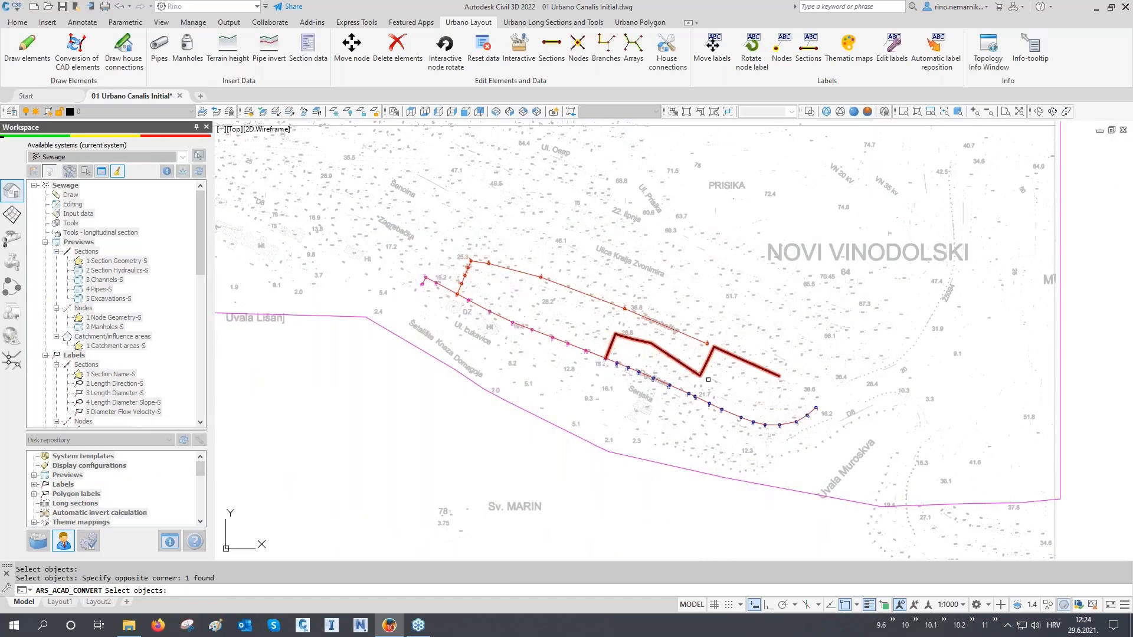
key("Return")
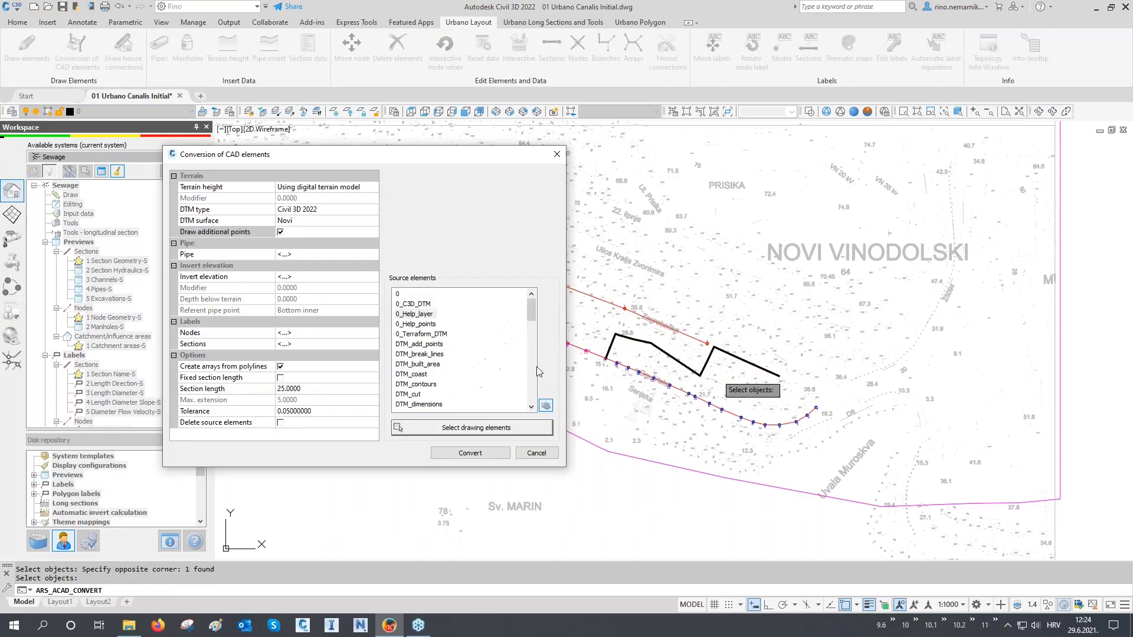
left_click(479, 452)
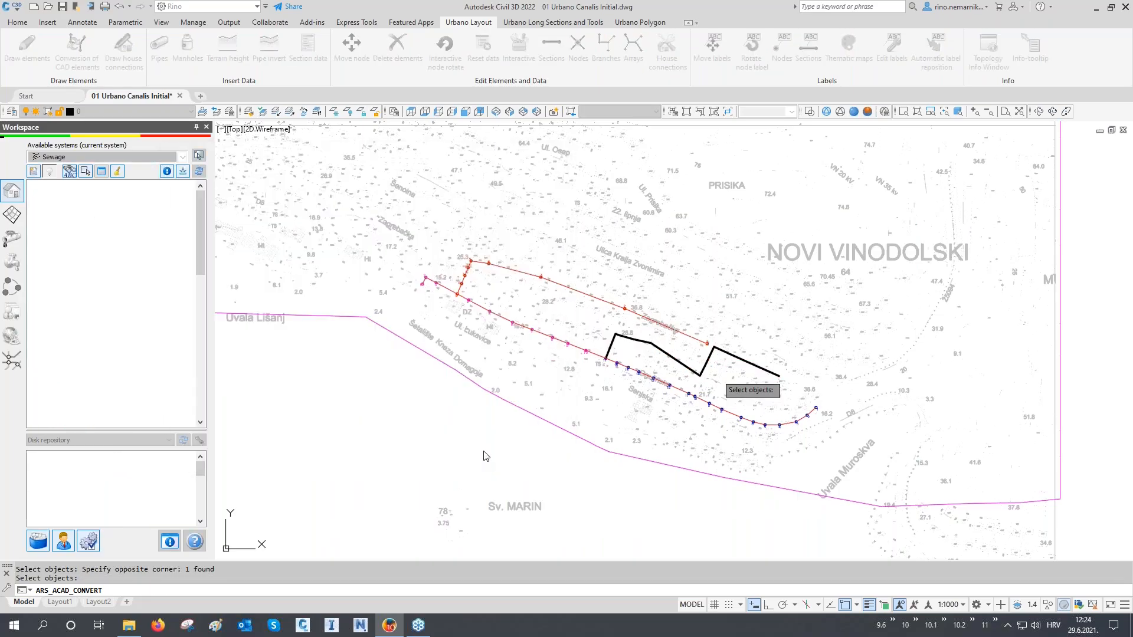
- Examine the nodes and sections along the converted polyline, up close at its eastern end and across its bends
scroll(765, 384, "up", 4)
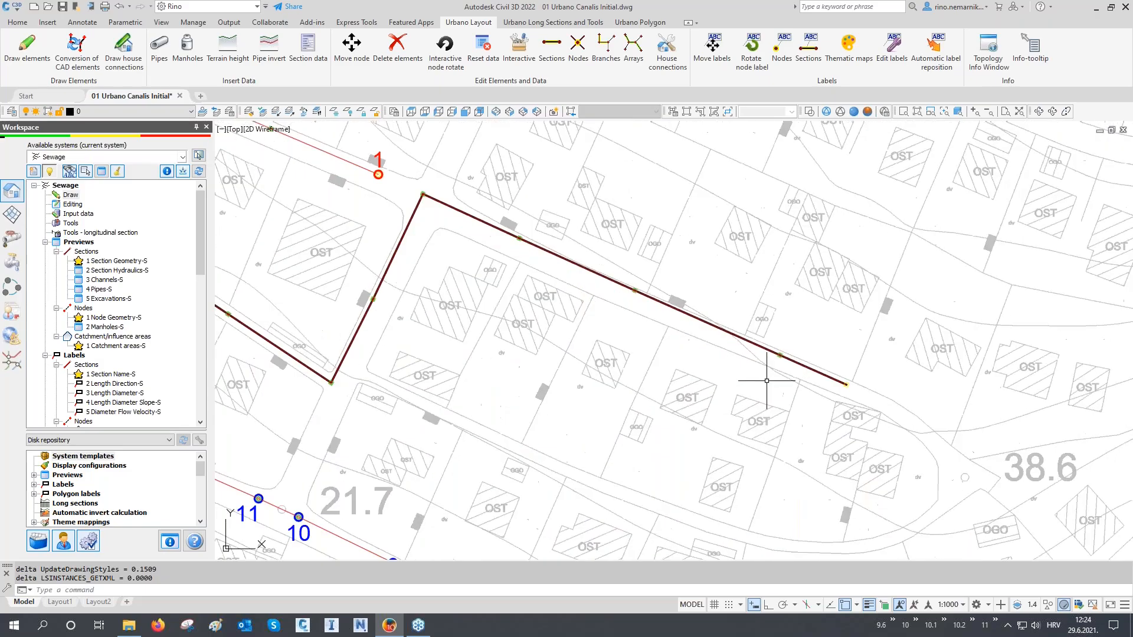
middle_click_drag(766, 384, 900, 394)
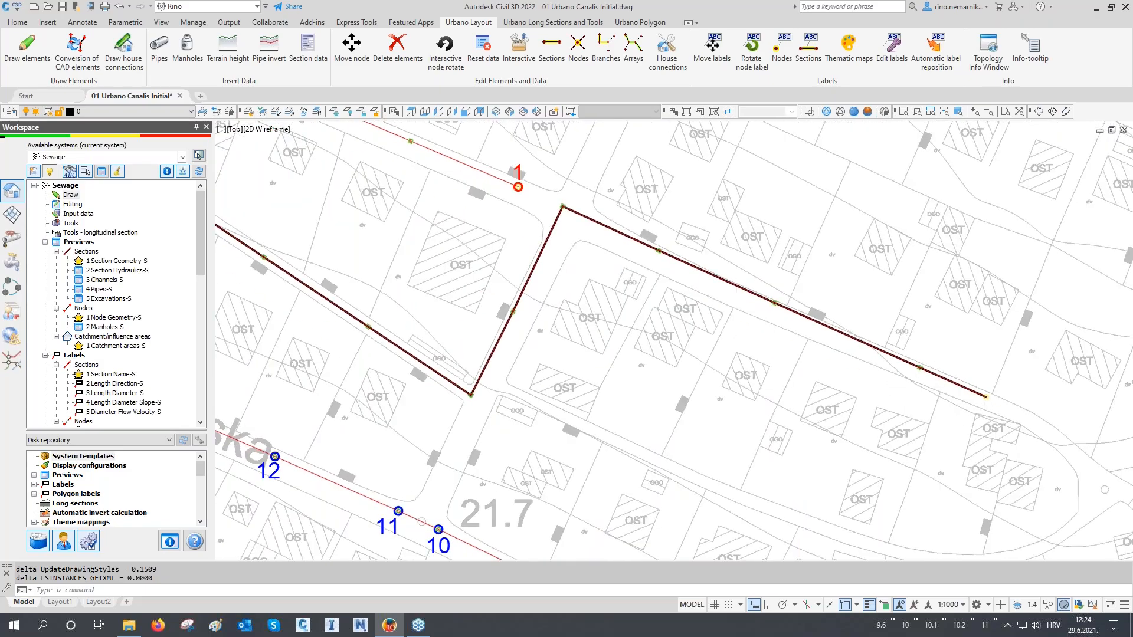
scroll(994, 400, "up", 9)
middle_click_drag(991, 387, 991, 443)
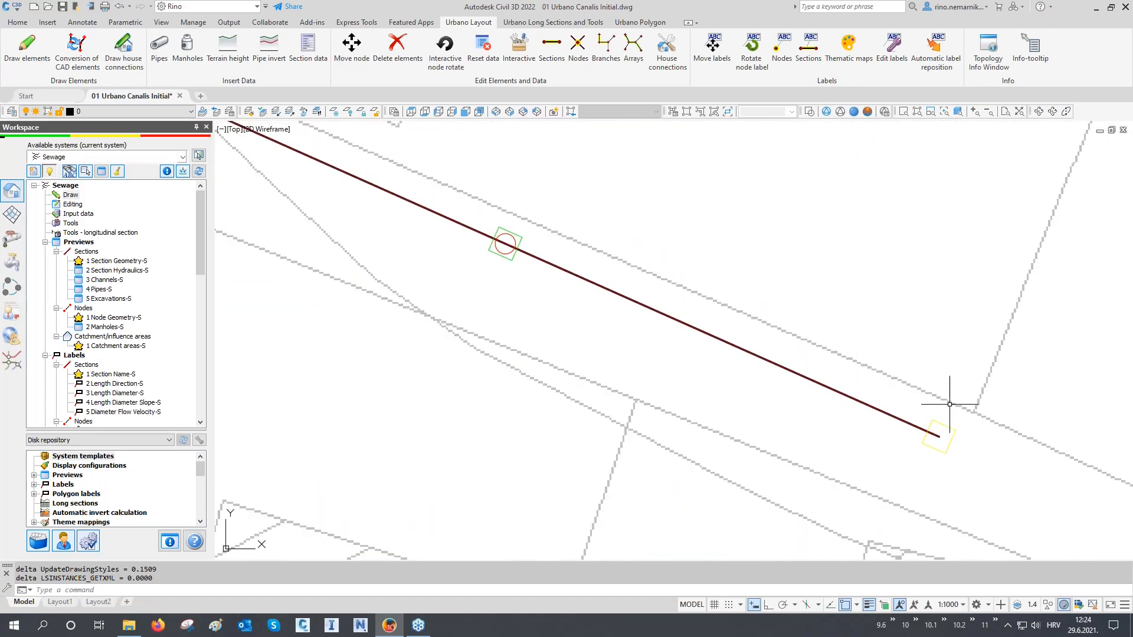
scroll(940, 435, "down", 2)
scroll(946, 440, "down", 6)
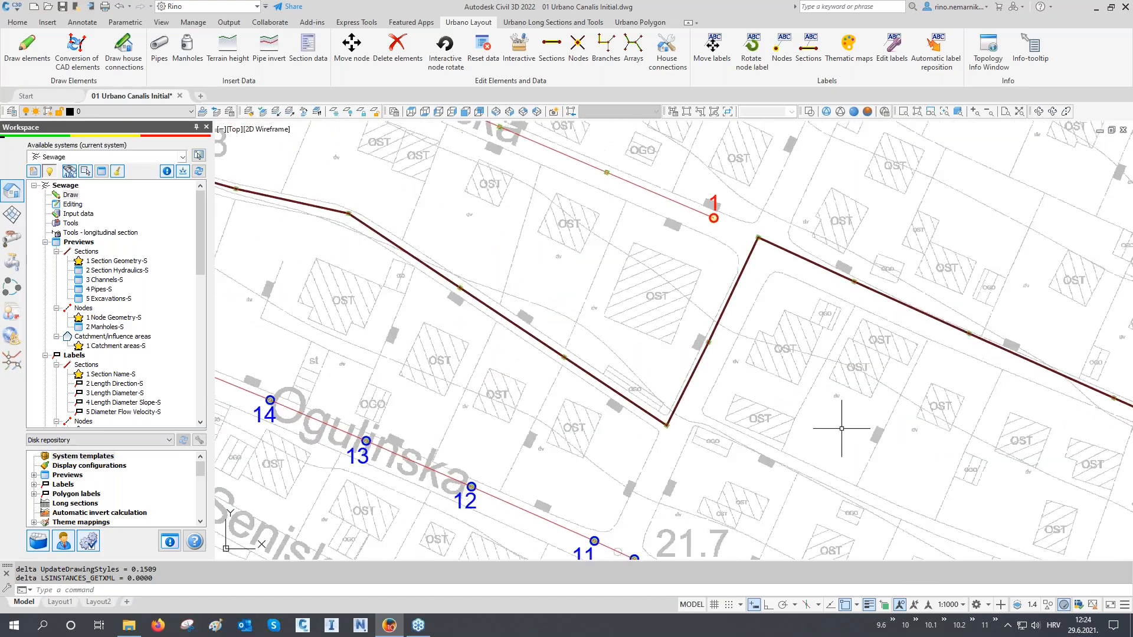
scroll(780, 351, "down", 2)
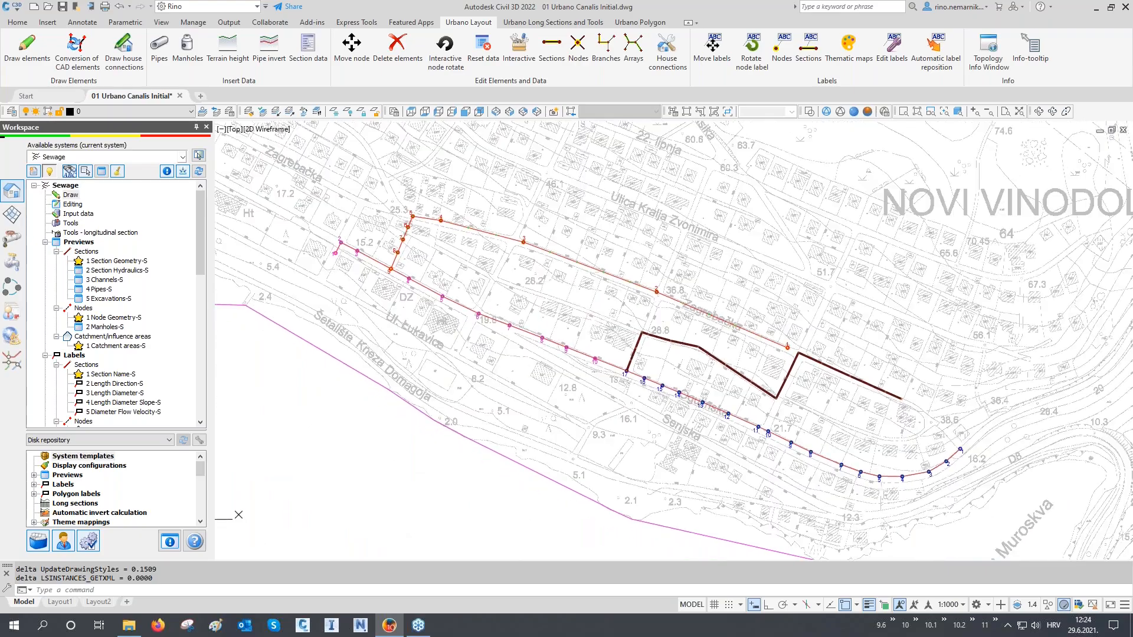
- Turn off the layers 0_Help_layer and 0_Help_points in the layer manager
type("la")
key("Return")
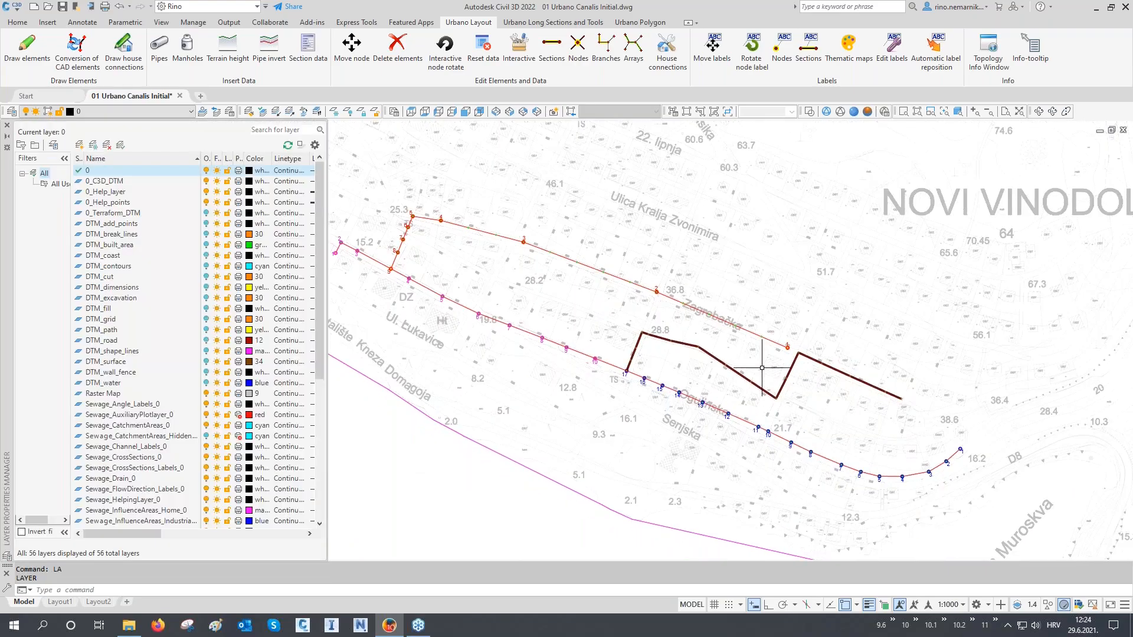
left_click(117, 203, "shift")
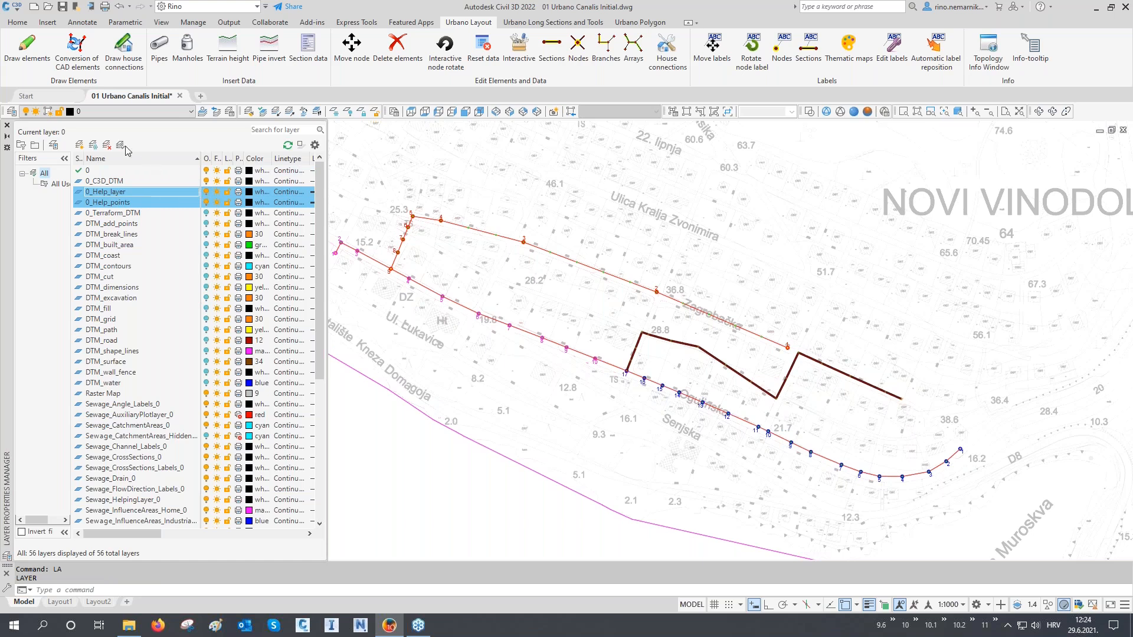
left_click(206, 192)
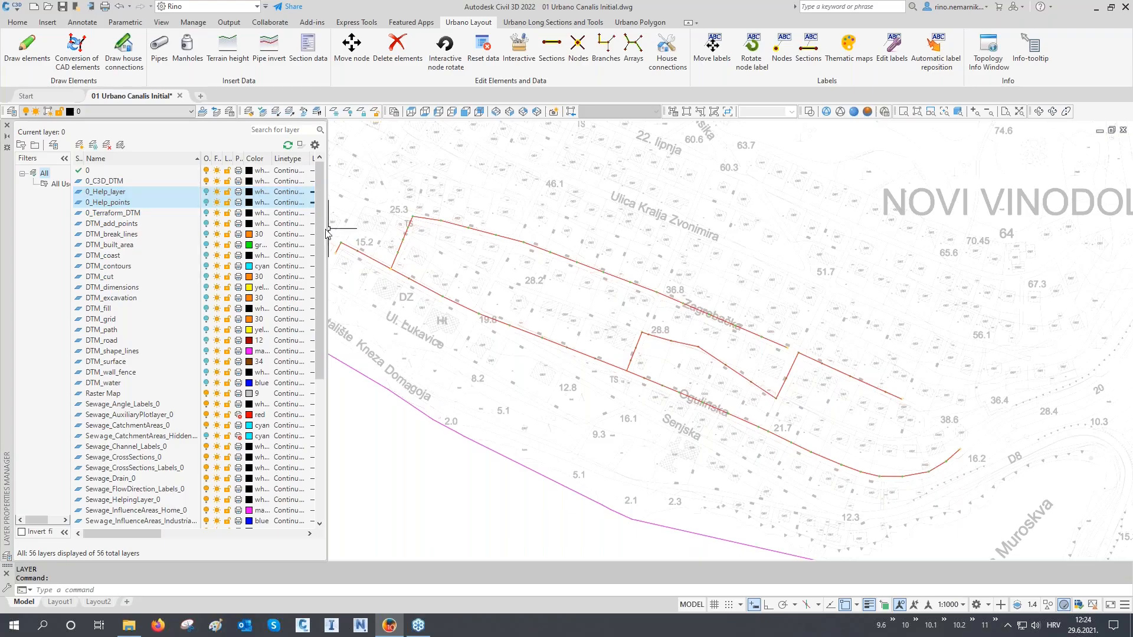
- Examine the Sewage layers in a widened layer list and the network's plain nodes and sections in the drawing, and close the layer manager
left_click_drag(327, 230, 415, 228)
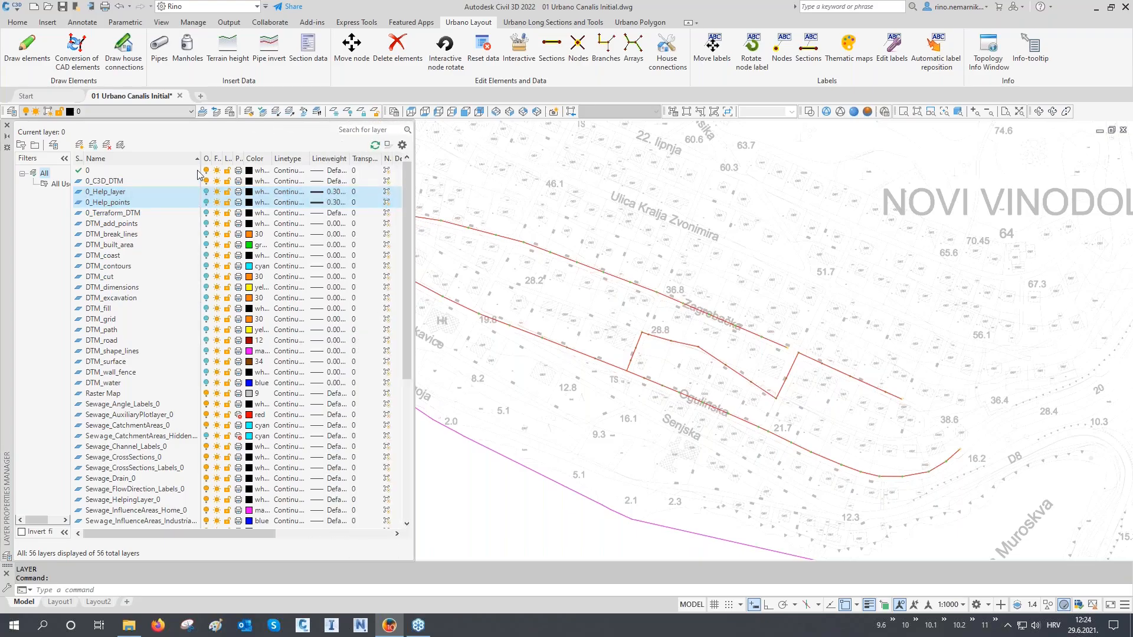
left_click_drag(199, 160, 249, 160)
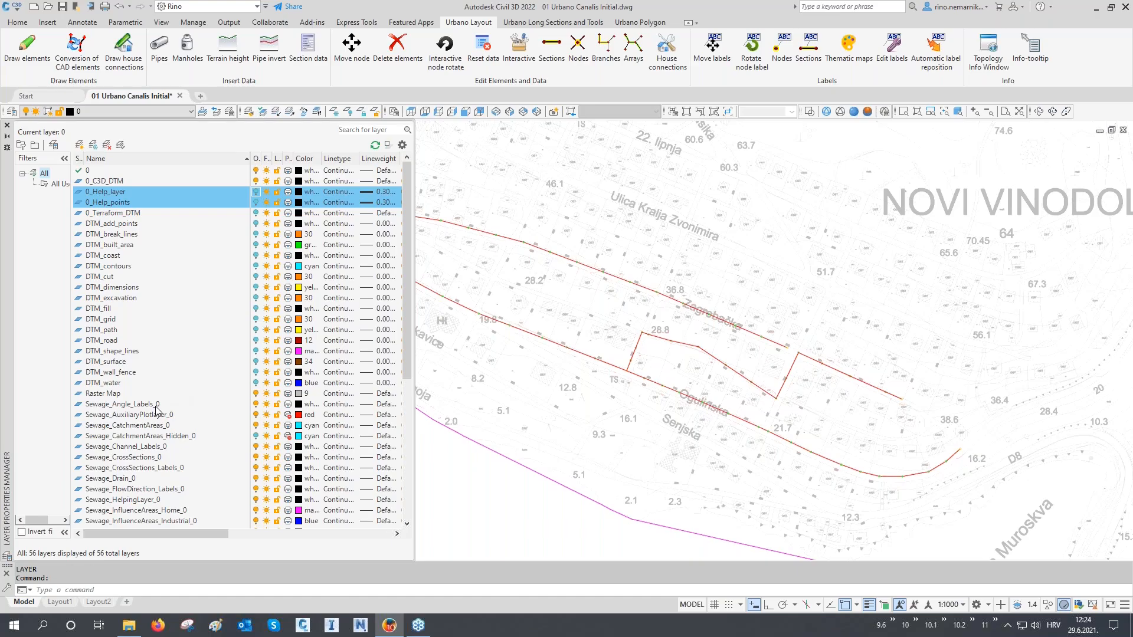
scroll(156, 409, "down", 2)
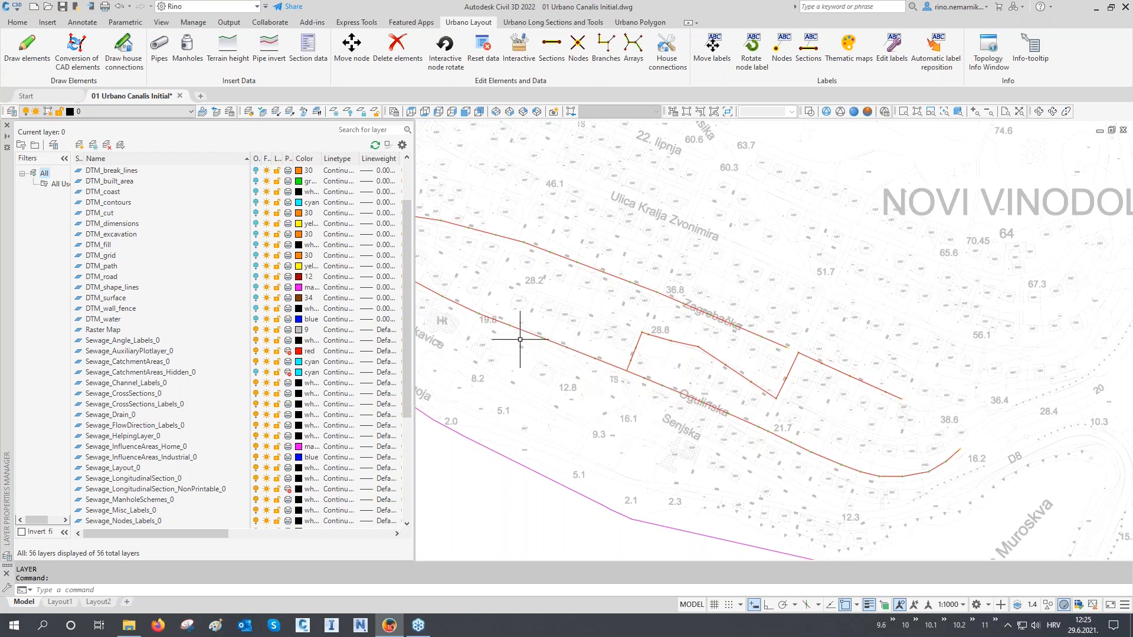
scroll(563, 336, "up", 5)
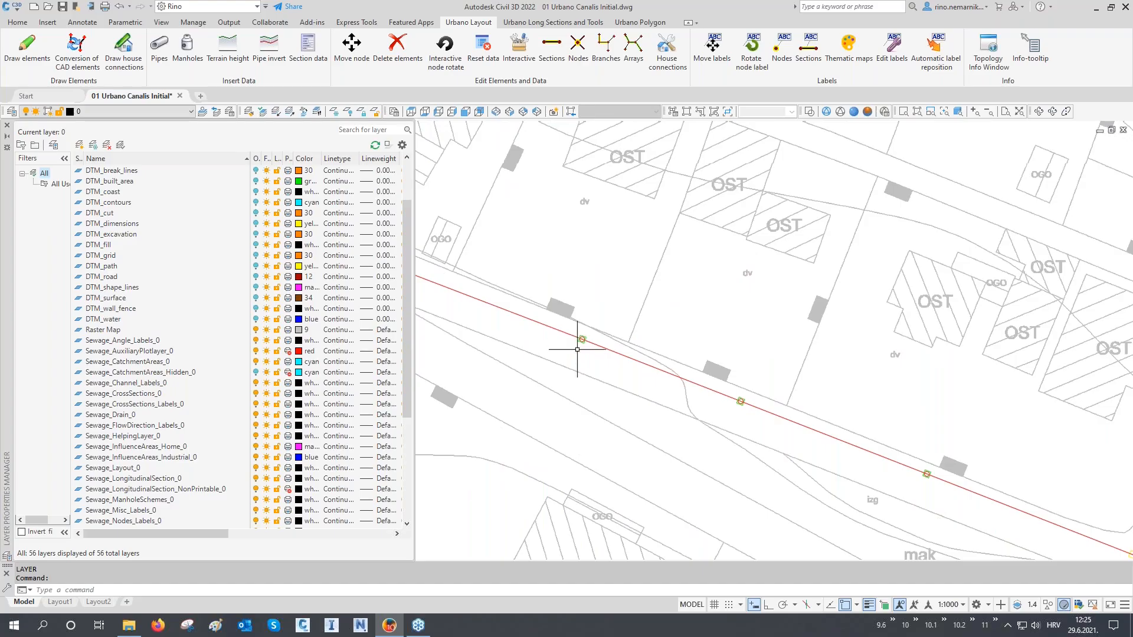
scroll(576, 354, "down", 5)
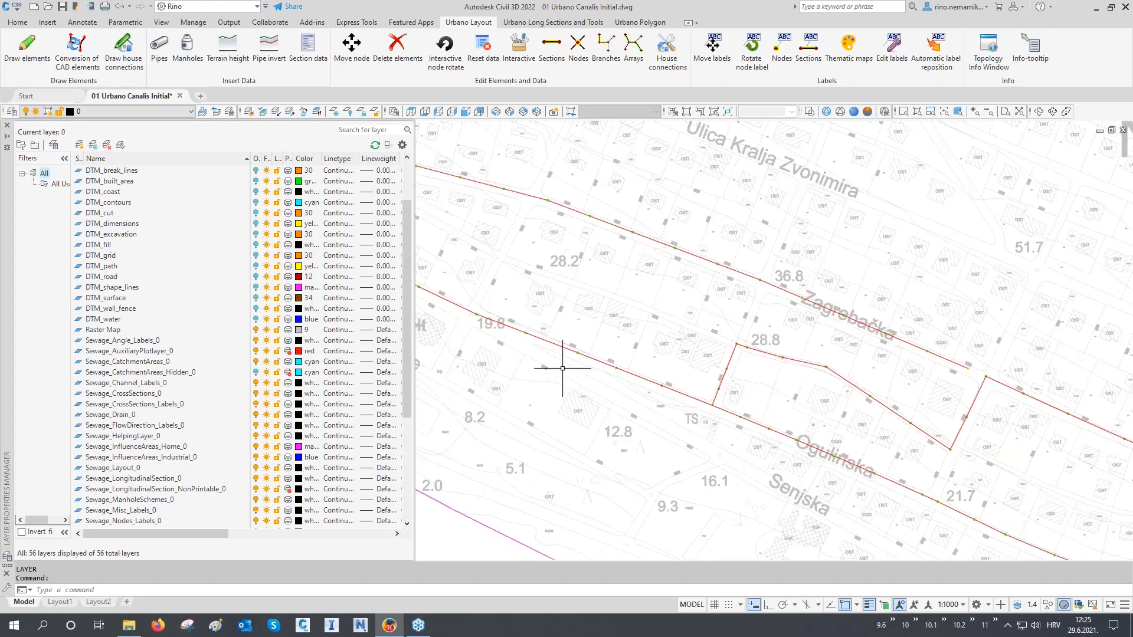
scroll(562, 367, "down", 3)
middle_click_drag(564, 368, 629, 358)
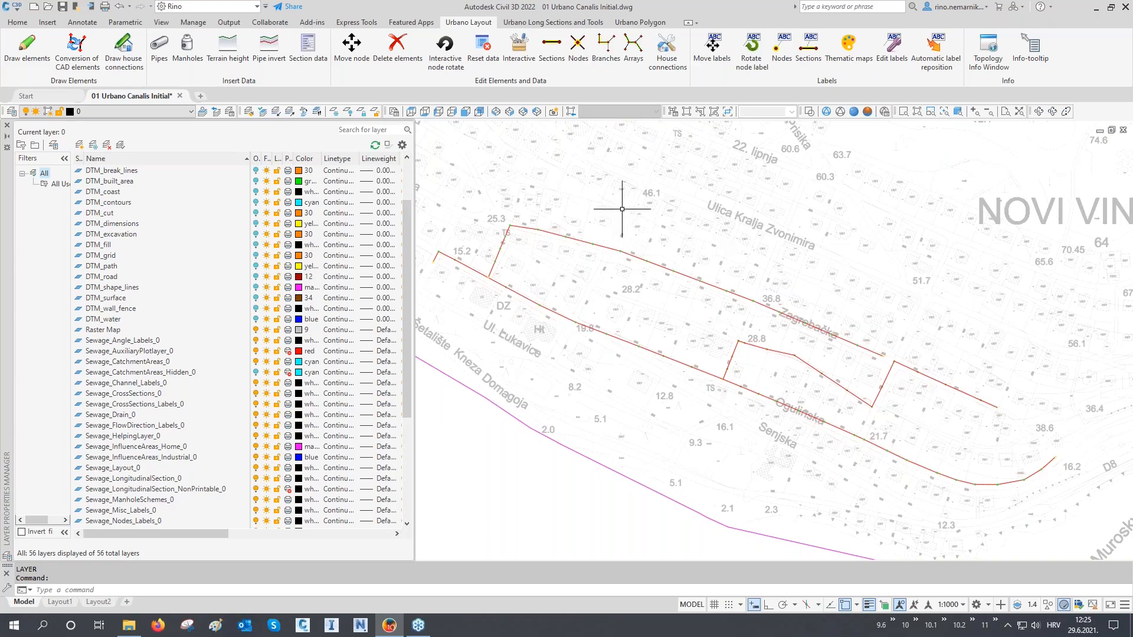
mouse_move(609, 225)
scroll(168, 349, "down", 5)
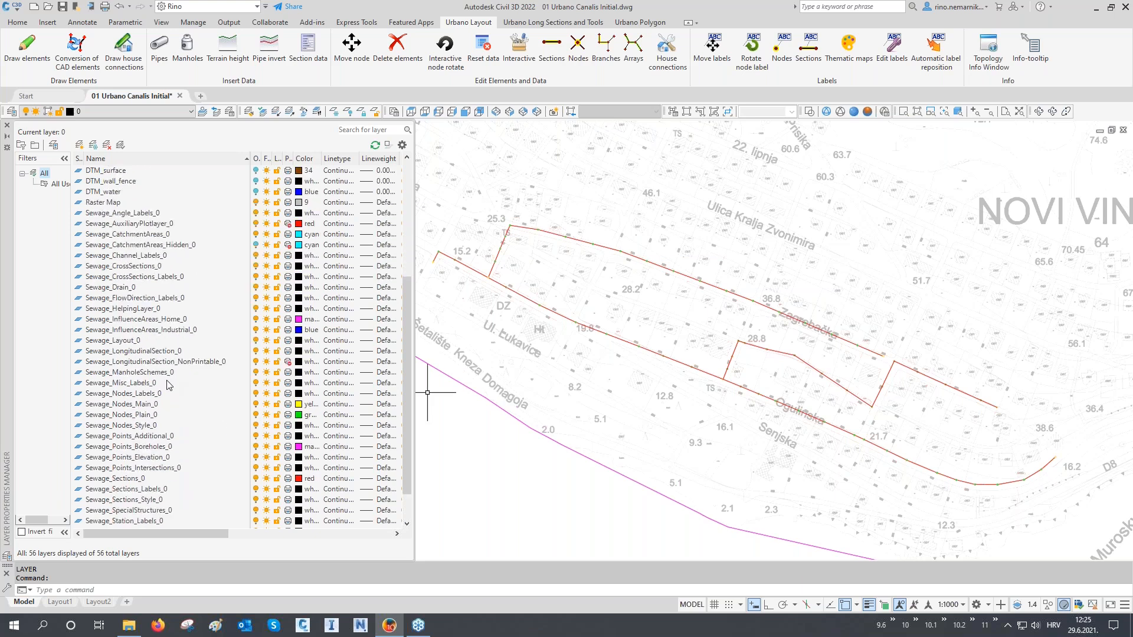
scroll(169, 385, "down", 1)
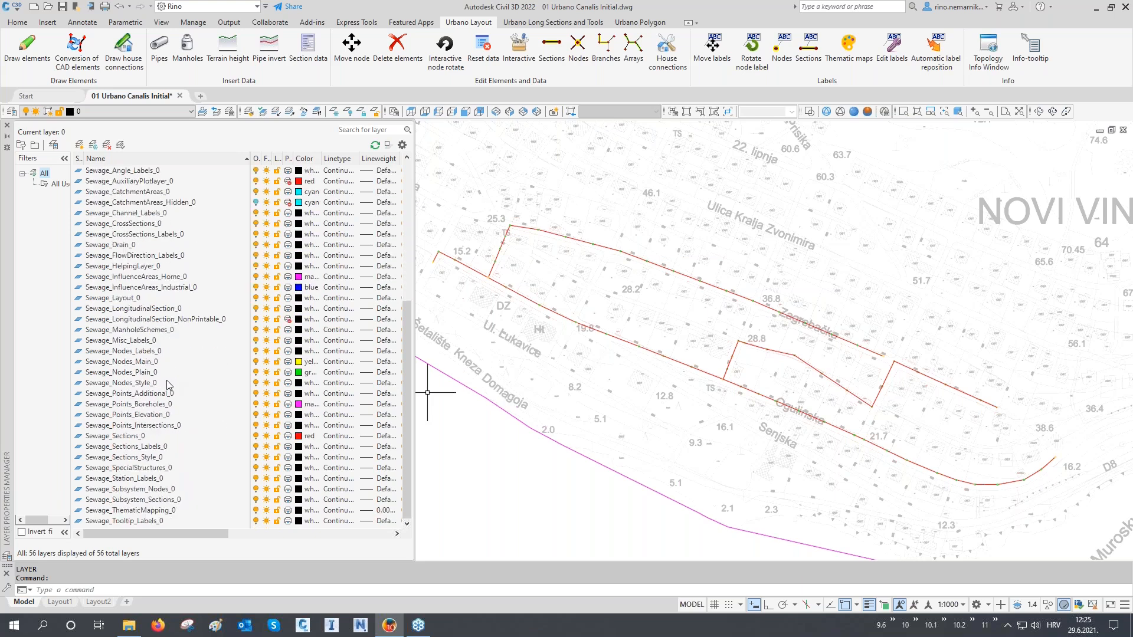
scroll(167, 379, "up", 7)
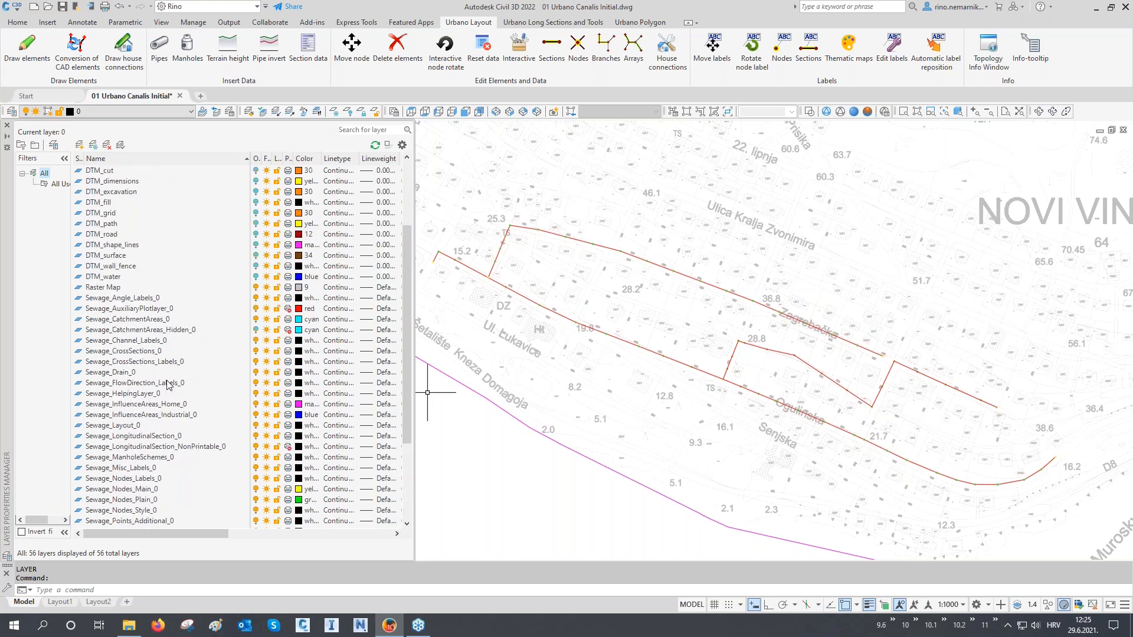
left_click(8, 125)
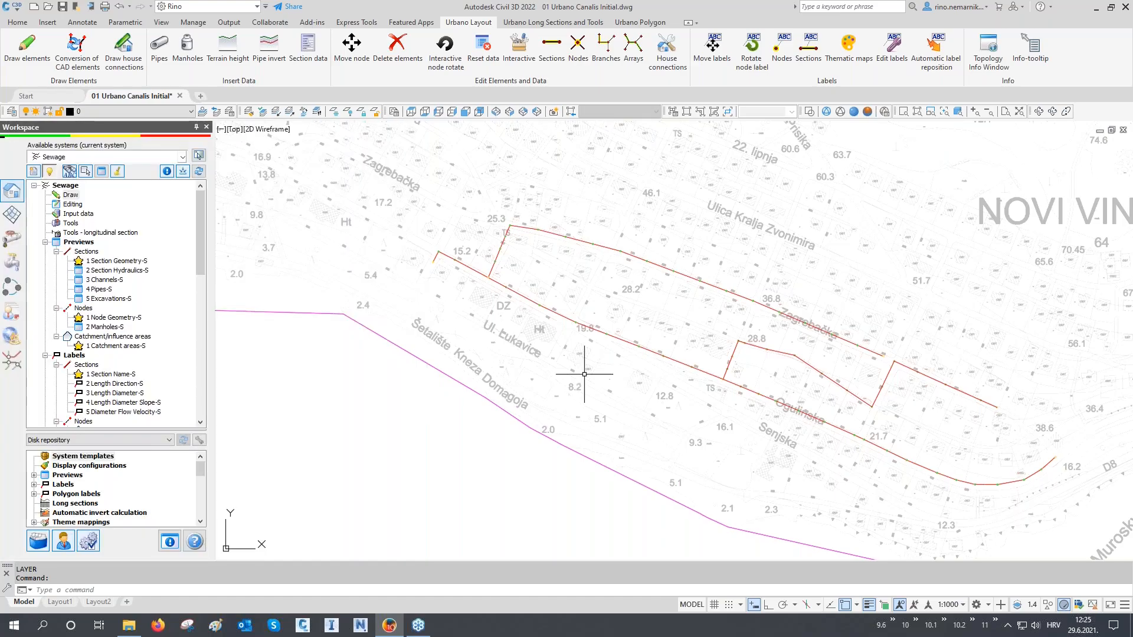
- Examine the nodes and sections at the network's western end up close and then the whole network
middle_click_drag(587, 374, 584, 409)
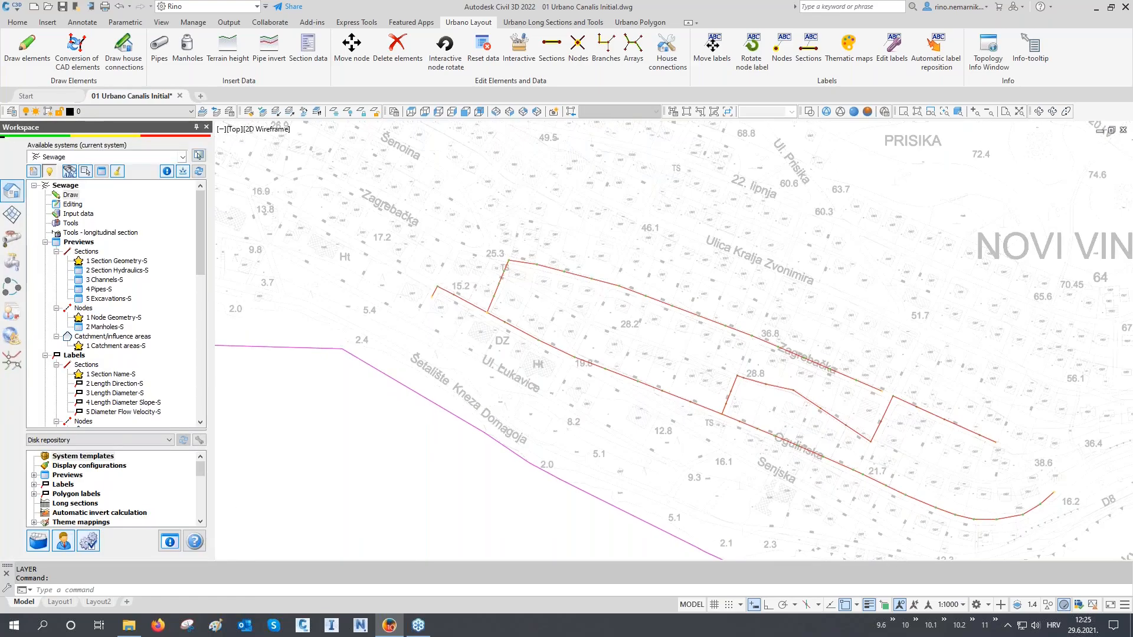
scroll(447, 283, "up", 10)
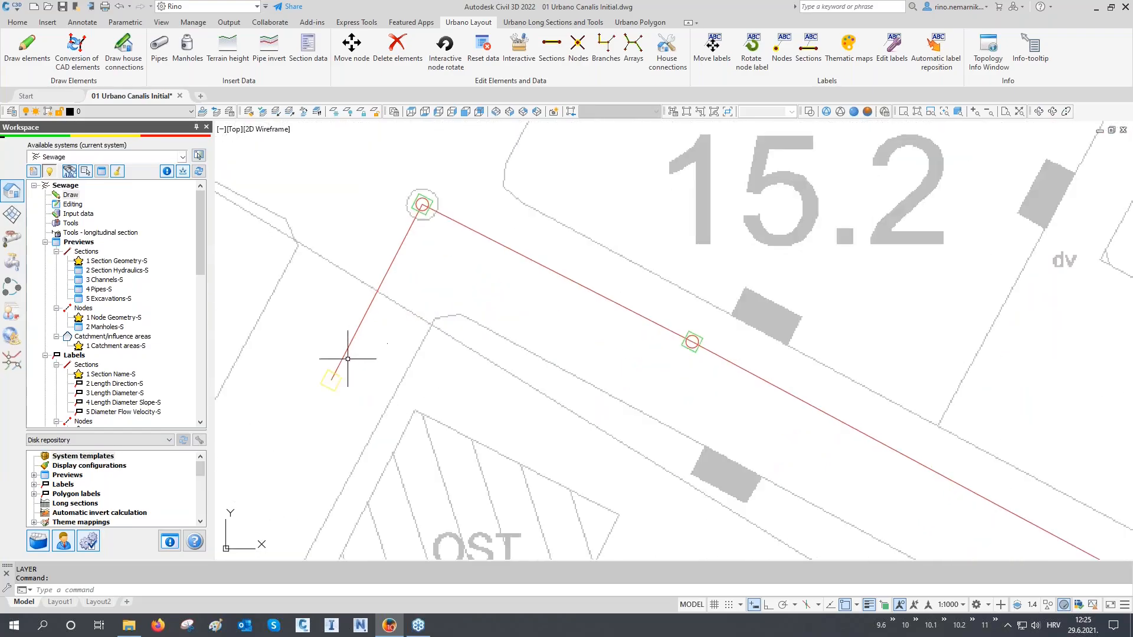
scroll(333, 376, "up", 4)
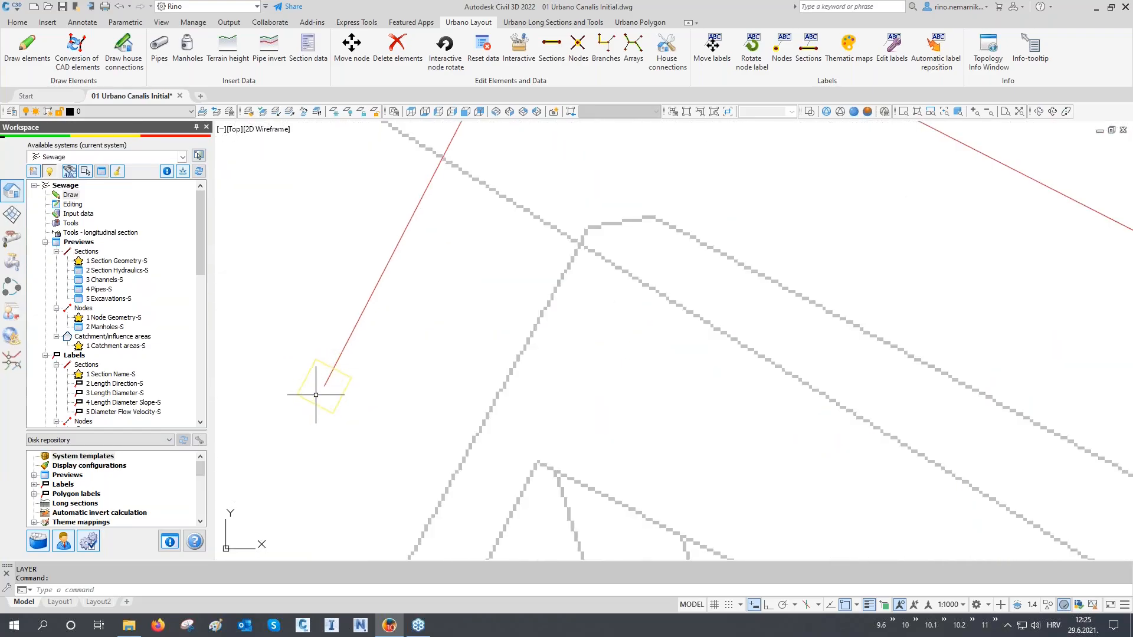
scroll(316, 394, "down", 4)
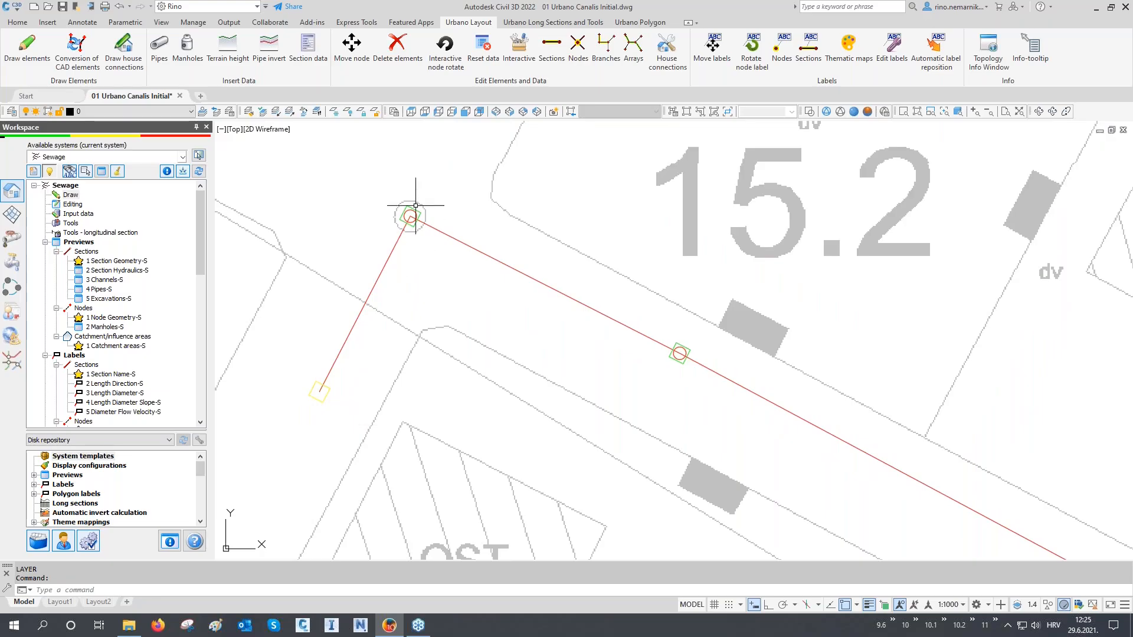
scroll(391, 222, "down", 5)
middle_click_drag(410, 245, 362, 333)
middle_click_drag(437, 307, 419, 355)
scroll(388, 339, "down", 4)
middle_click_drag(568, 405, 519, 370)
- Open the layer settings of the Sewage system and set the Main nodes colour to blue (5)
right_click(66, 185)
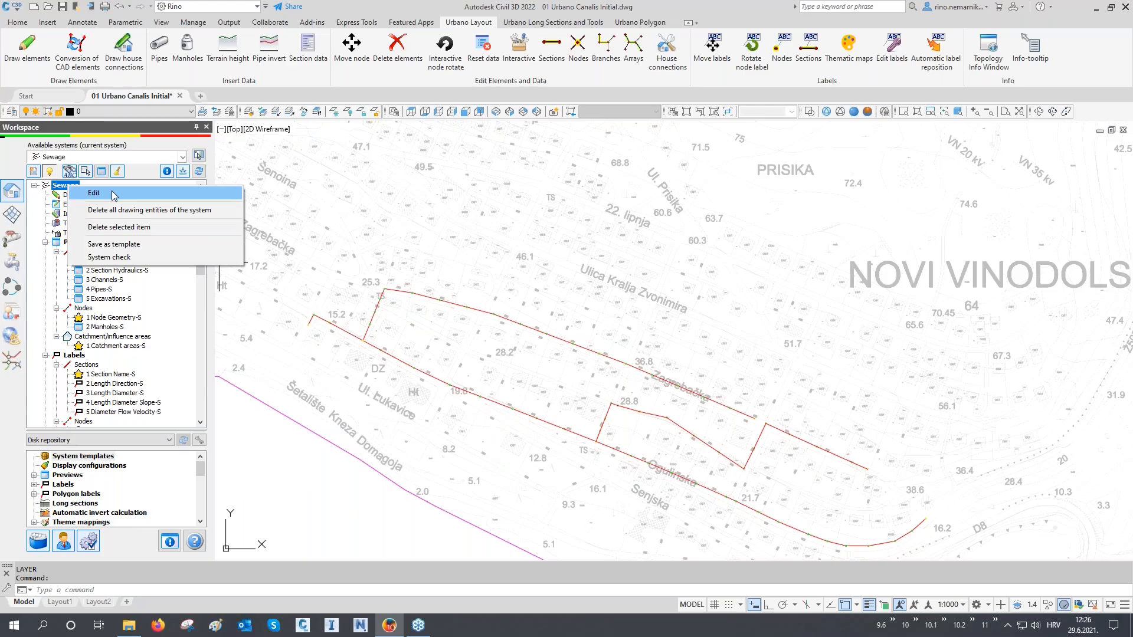
left_click(114, 195)
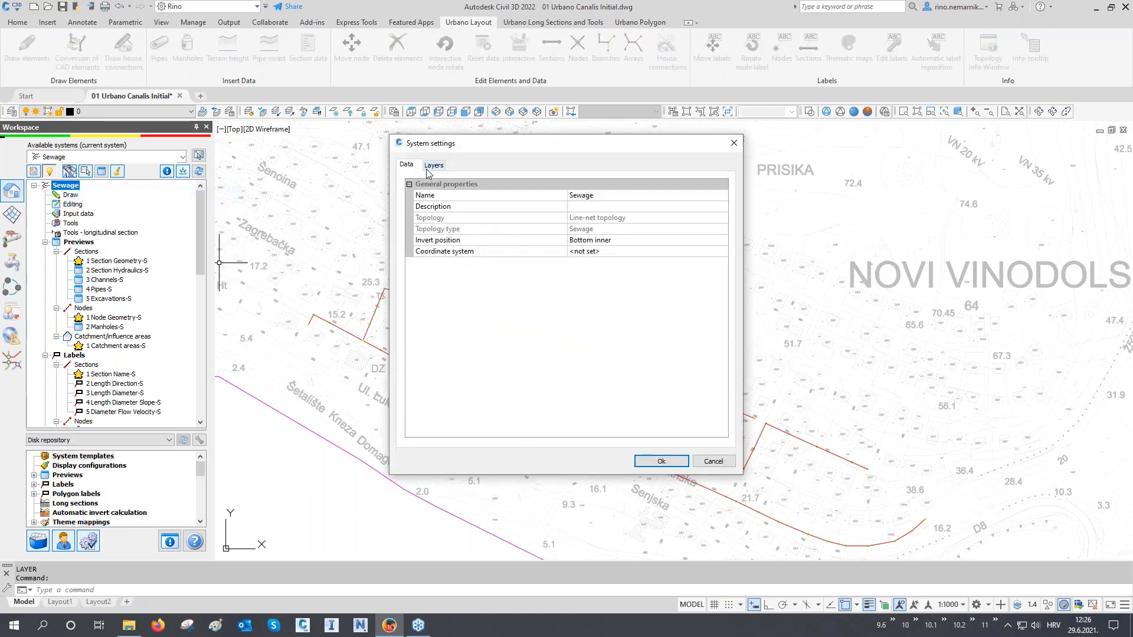
left_click(433, 166)
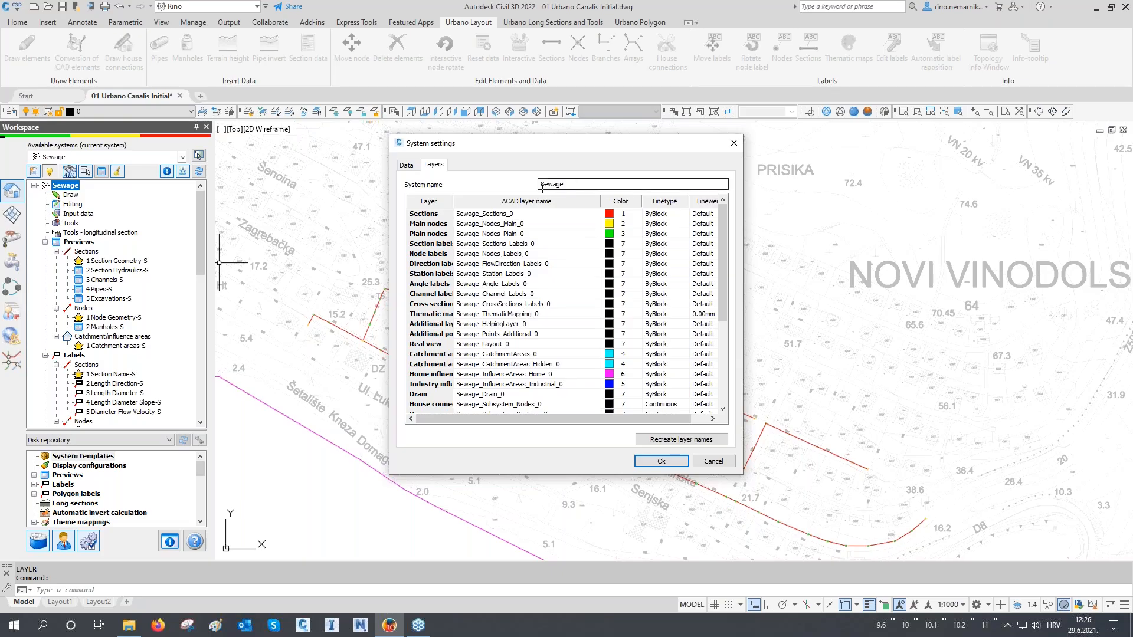
left_click(584, 224)
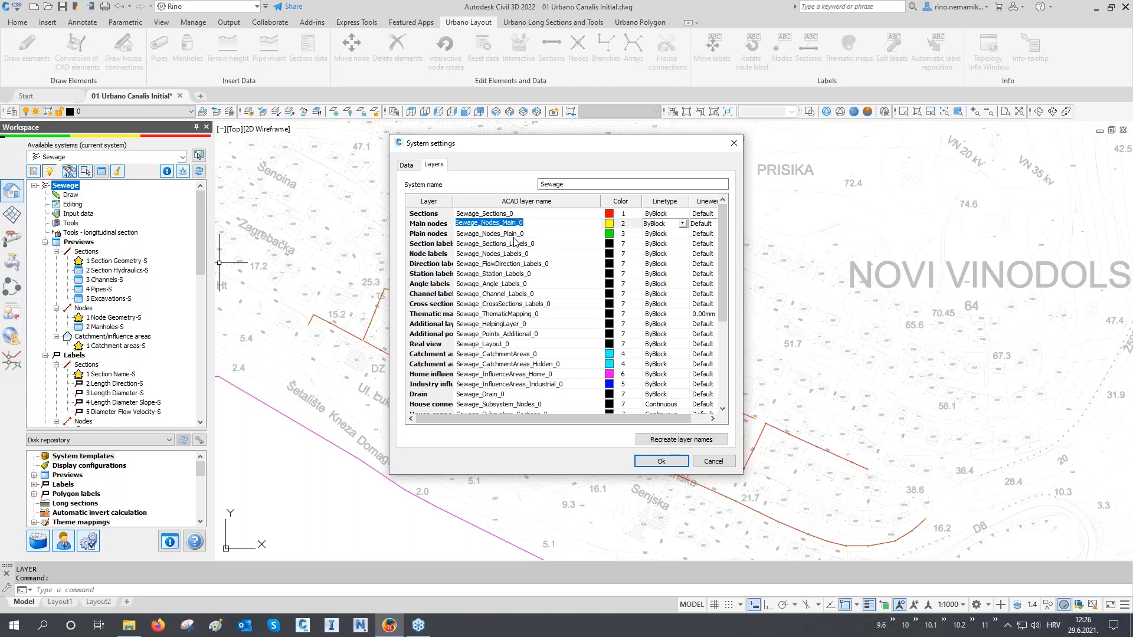
left_click(613, 224)
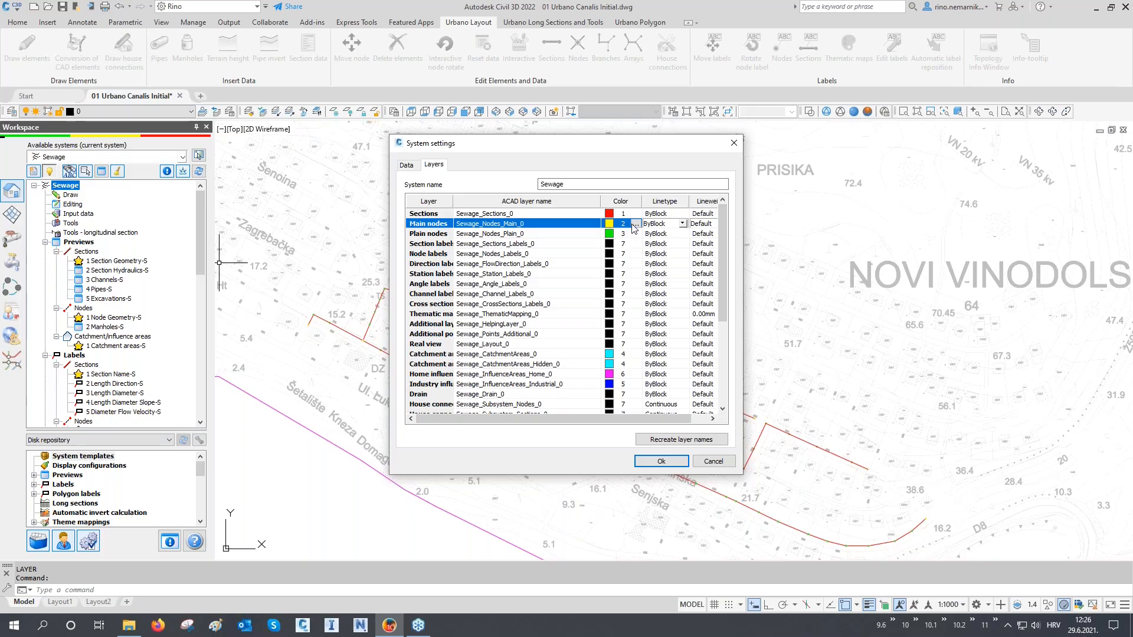
left_click(635, 225)
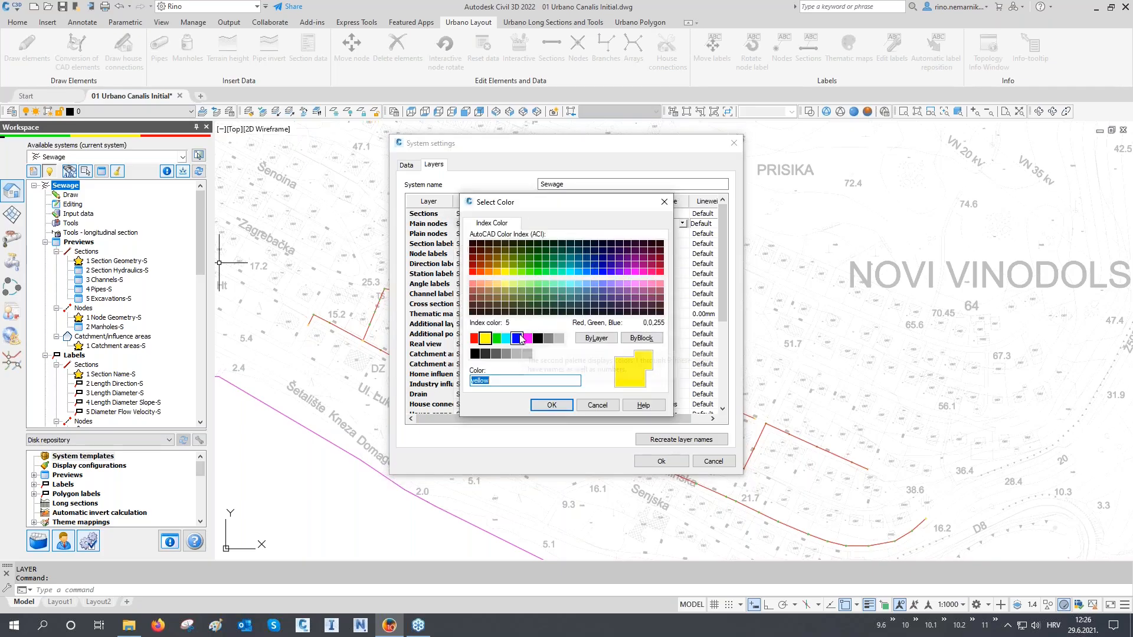
left_click(516, 338)
left_click(547, 405)
- Set the Plain nodes layer colour to magenta (6)
left_click(635, 235)
left_click(635, 234)
left_click(527, 338)
left_click(551, 405)
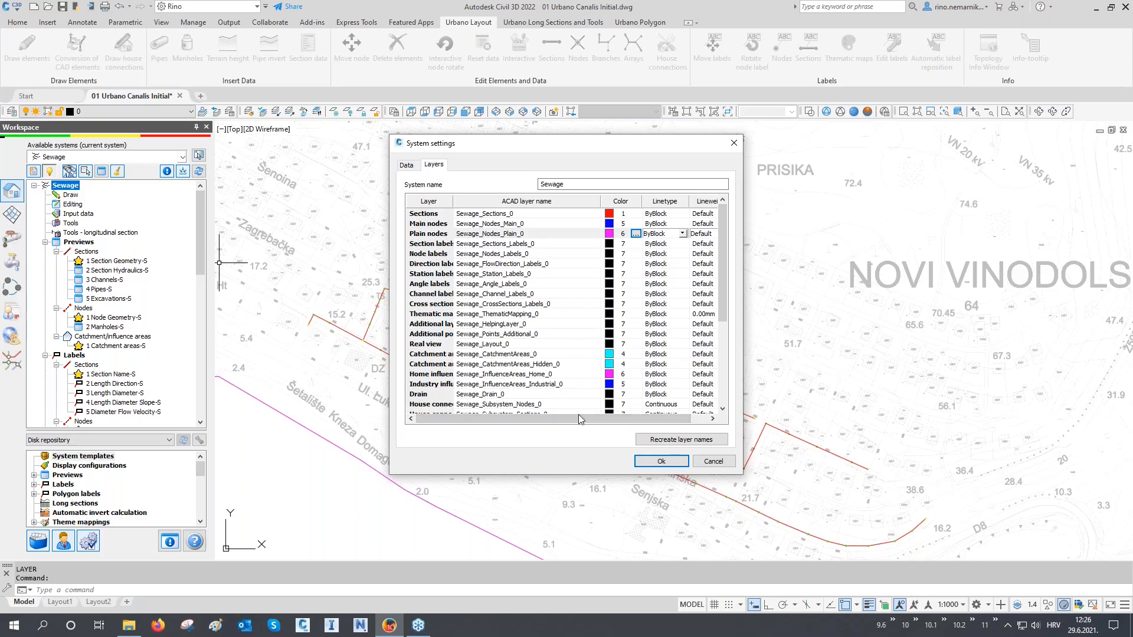
- Set the lineweight of the Sections layer to 0.30 mm
left_click_drag(584, 424, 601, 423)
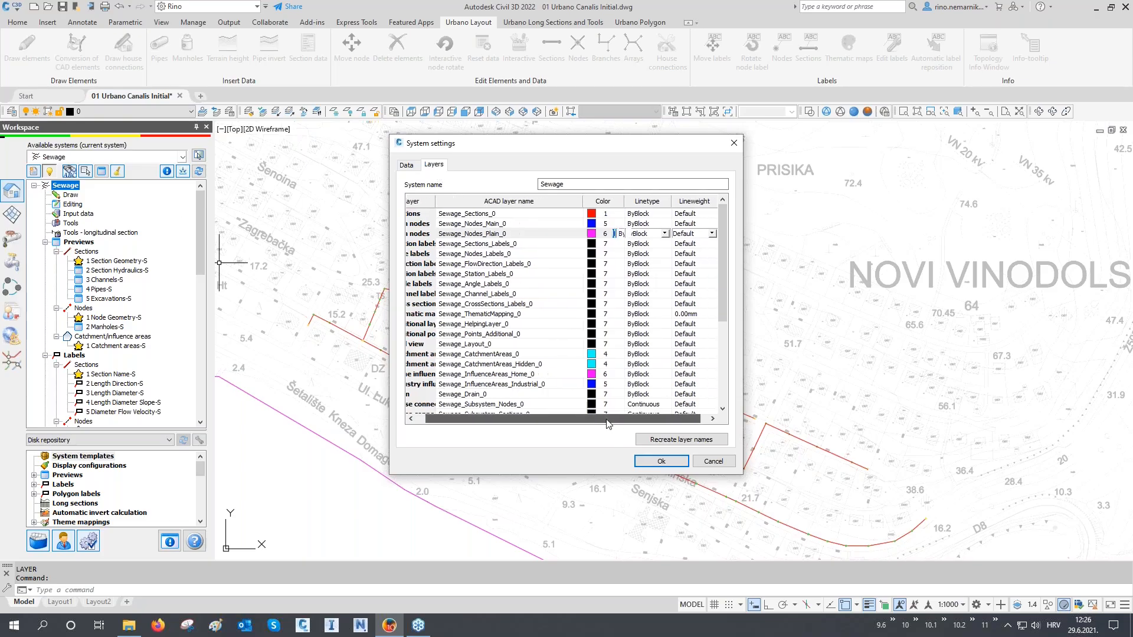
left_click(694, 215)
left_click(711, 213)
left_click(712, 275)
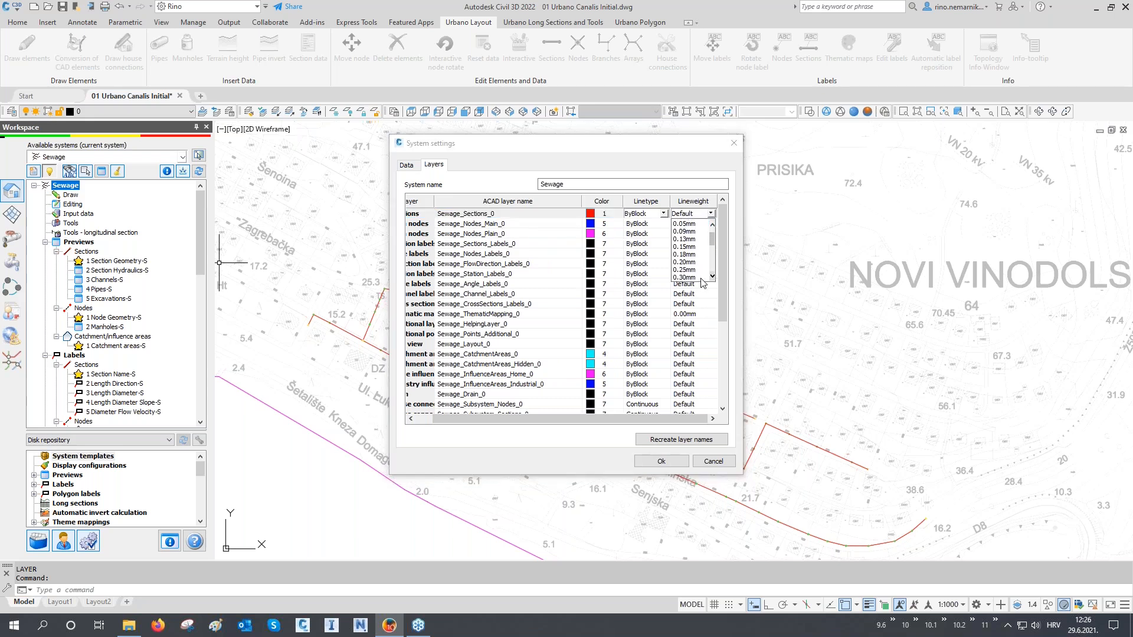
left_click(699, 279)
- Set the lineweight of the Main nodes and Plain nodes layers to 0.30 mm
left_click(702, 224)
left_click(712, 224)
left_click(712, 286)
left_click(712, 286)
left_click(687, 286)
left_click(702, 234)
left_click(711, 234)
left_click(712, 296)
left_click(712, 297)
left_click(704, 298)
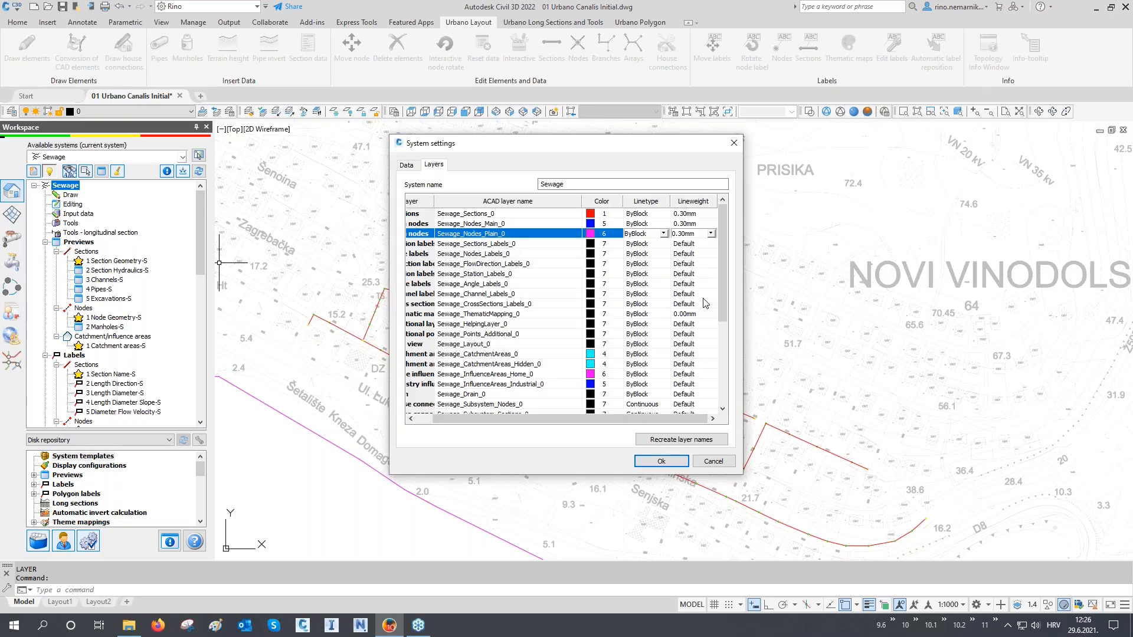
- Rename the system to Sewage_Novi, recreate its layer names to match, and accept the system settings
left_click_drag(626, 417, 470, 376)
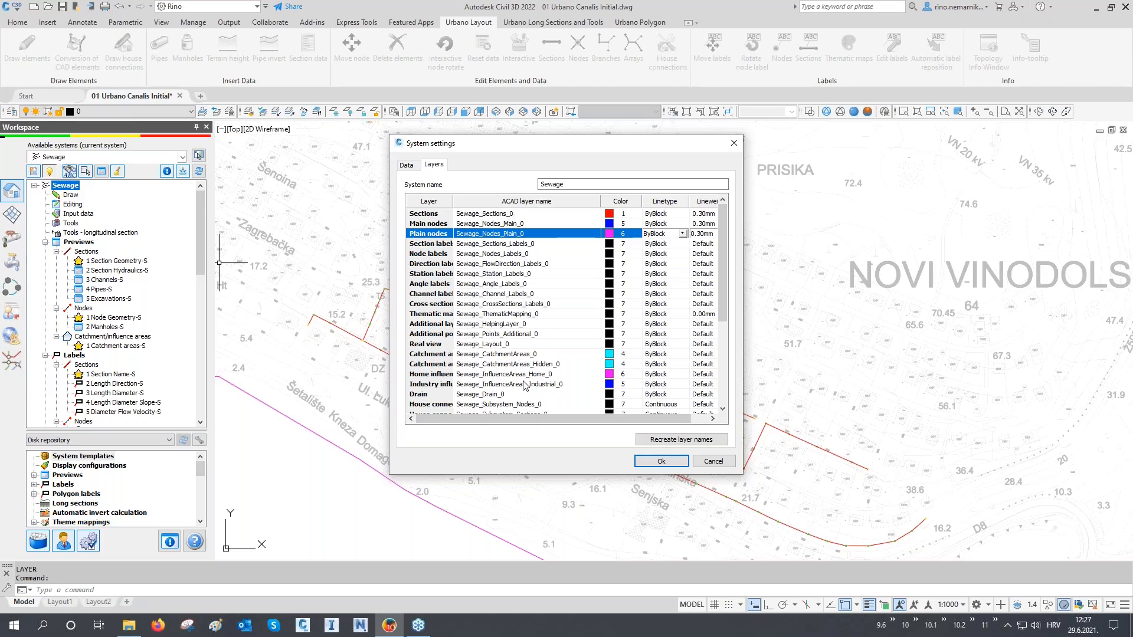
left_click(573, 184)
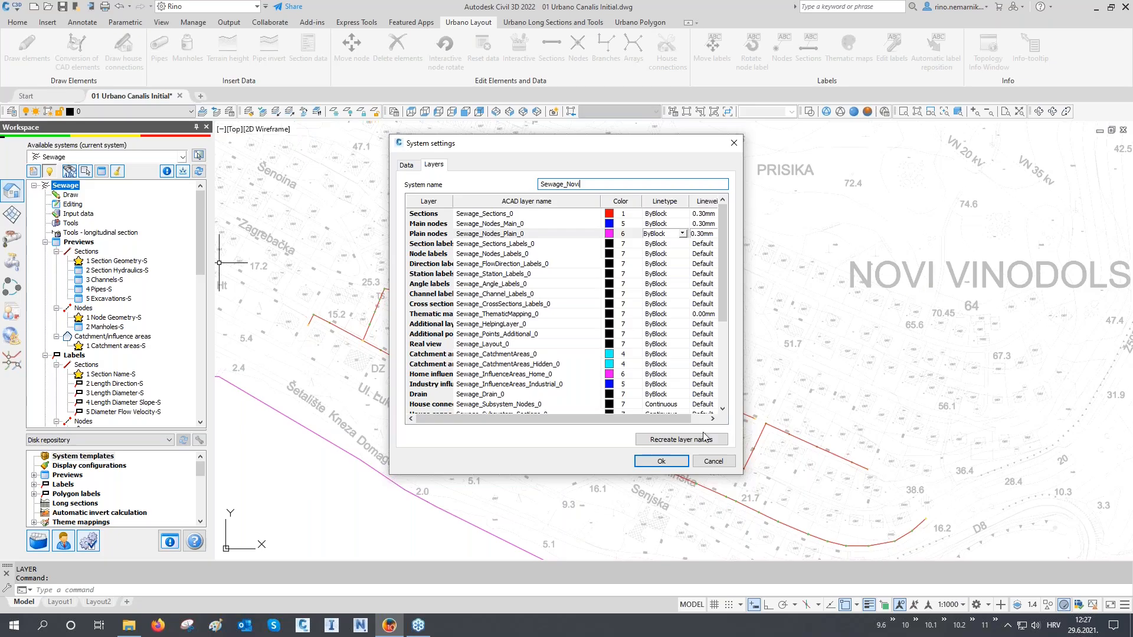
left_click(688, 440)
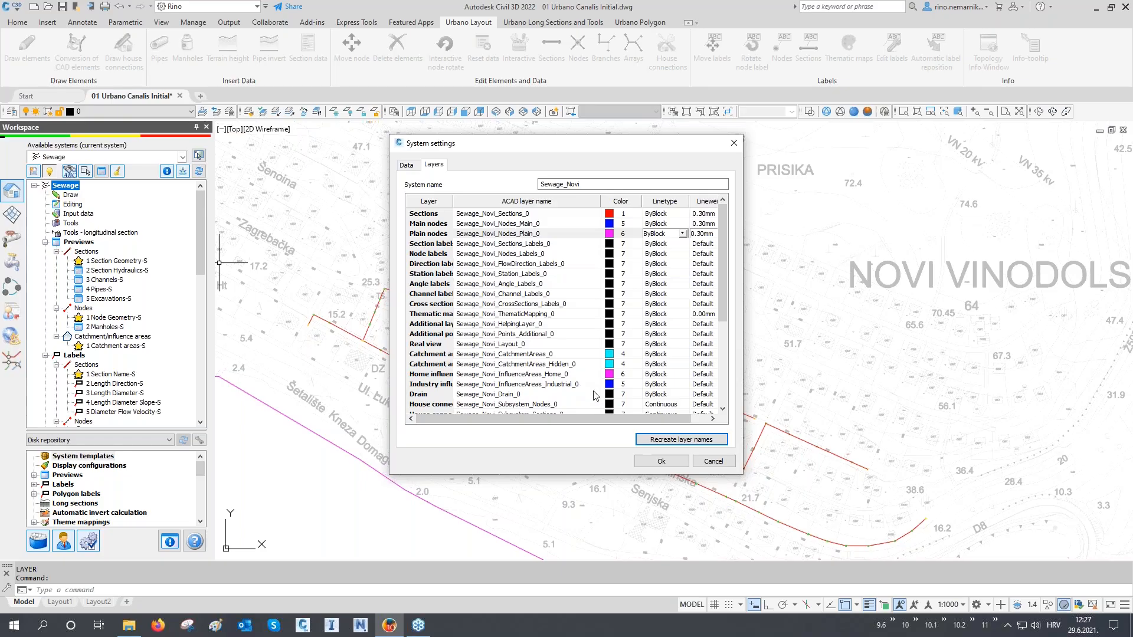
left_click(659, 461)
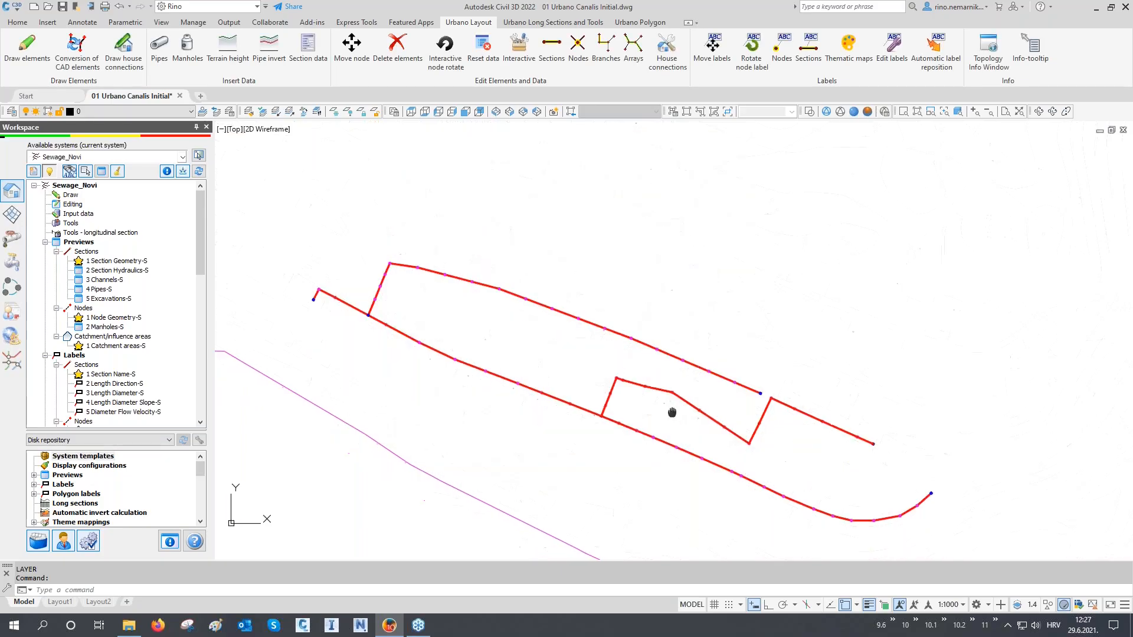
- Examine the recoloured, thicker nodes and sections at the network's western end and across the whole network
scroll(317, 292, "up", 5)
scroll(316, 292, "up", 5)
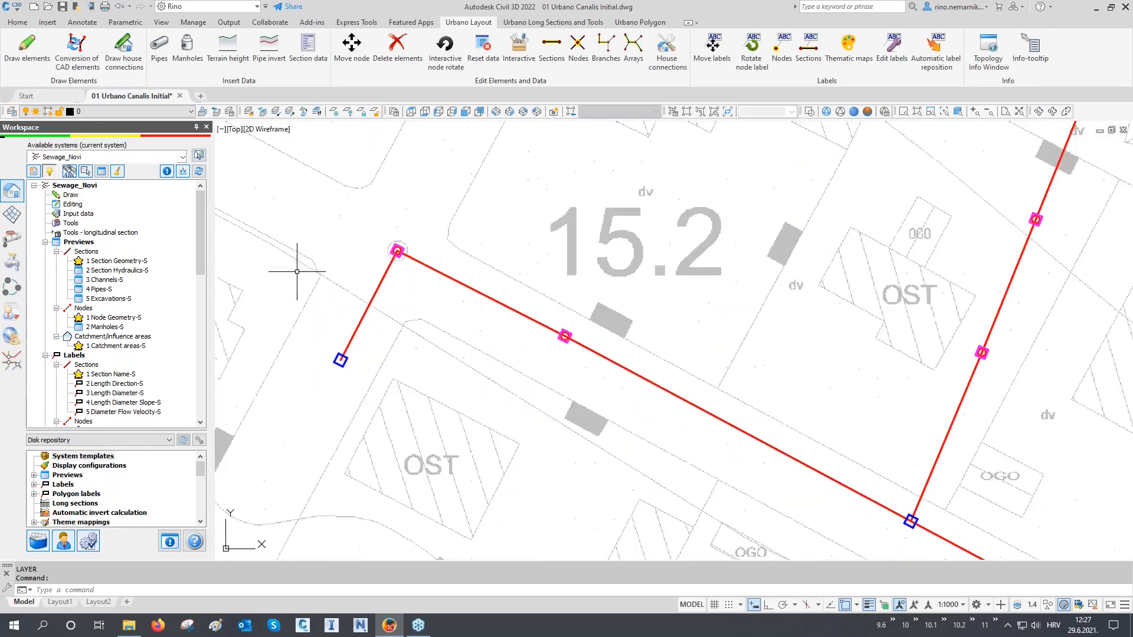
scroll(329, 261, "down", 5)
middle_click_drag(466, 334, 423, 273)
scroll(422, 288, "down", 4)
middle_click_drag(761, 391, 552, 292)
middle_click_drag(852, 415, 759, 382)
scroll(764, 410, "down", 2)
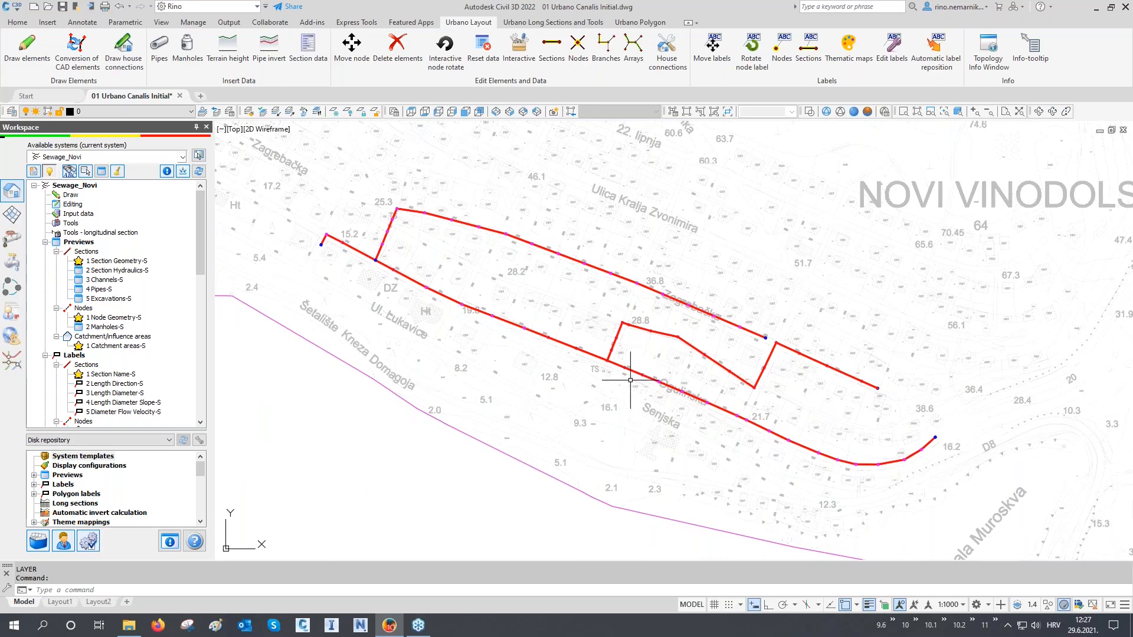
mouse_move(630, 380)
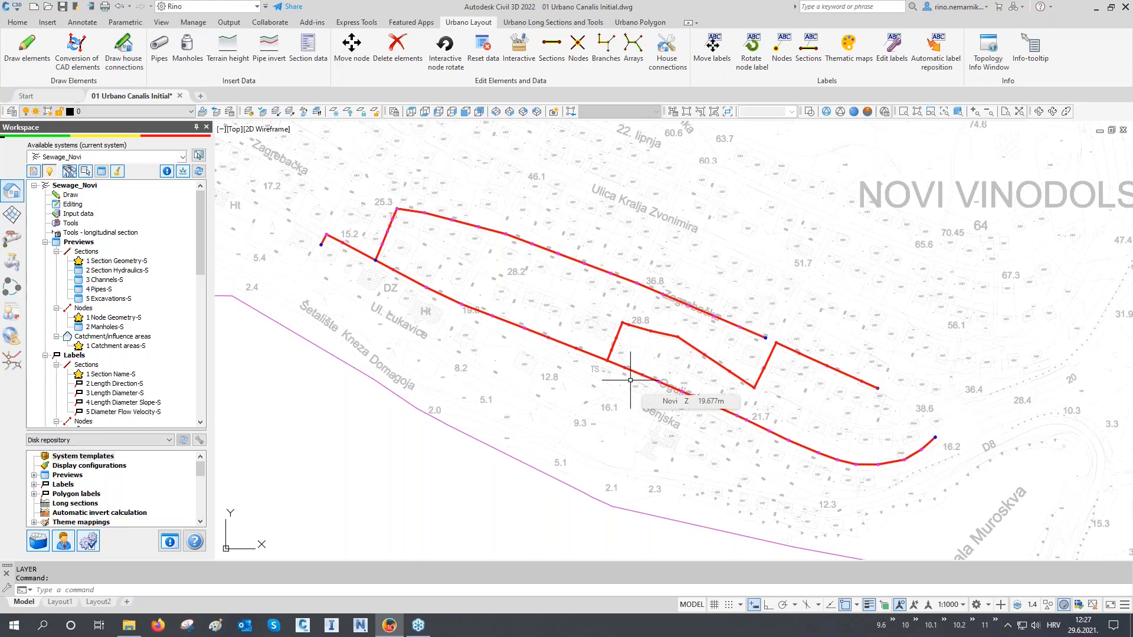
- Erase the sections and nodes at the network's western end, including the link between the upper and lower lines
middle_click_drag(433, 311, 511, 366)
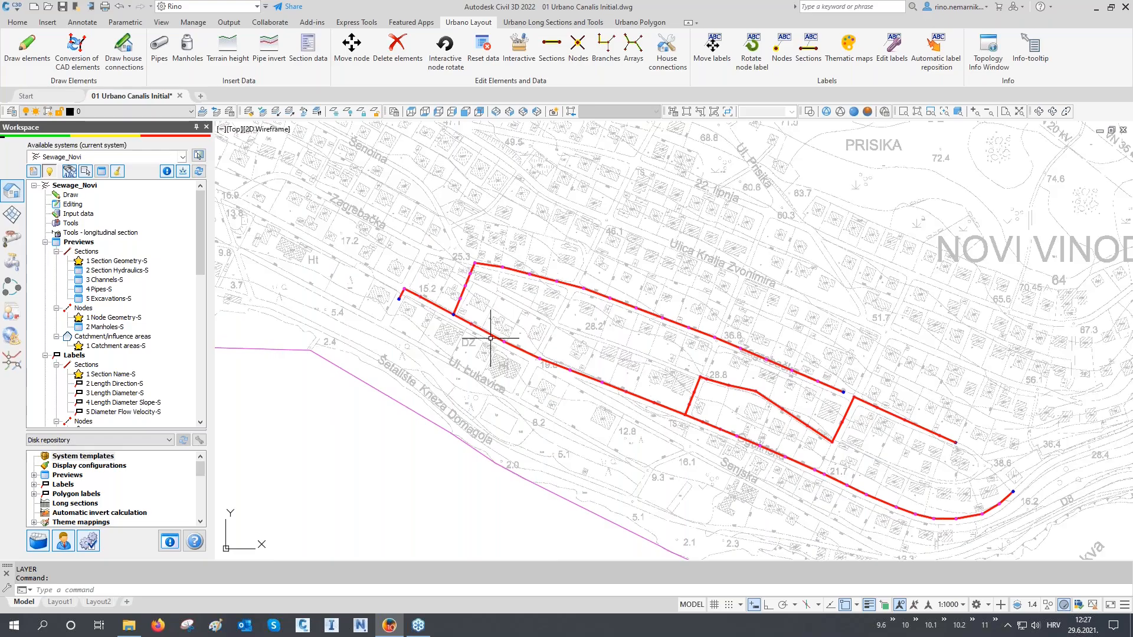
scroll(447, 316, "up", 2)
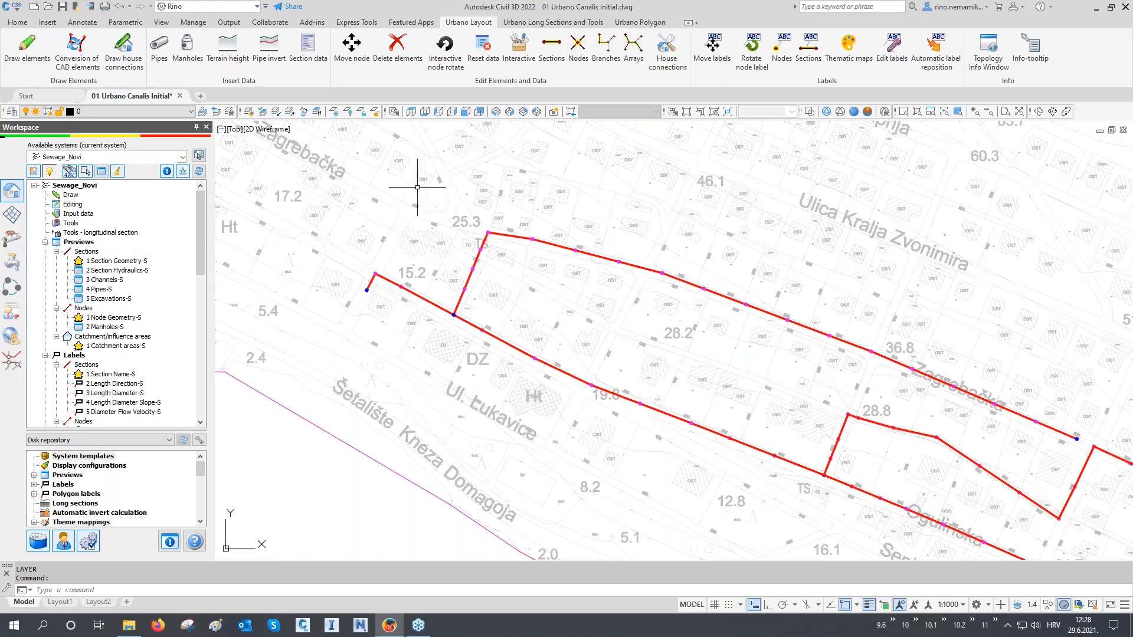
left_click(562, 168)
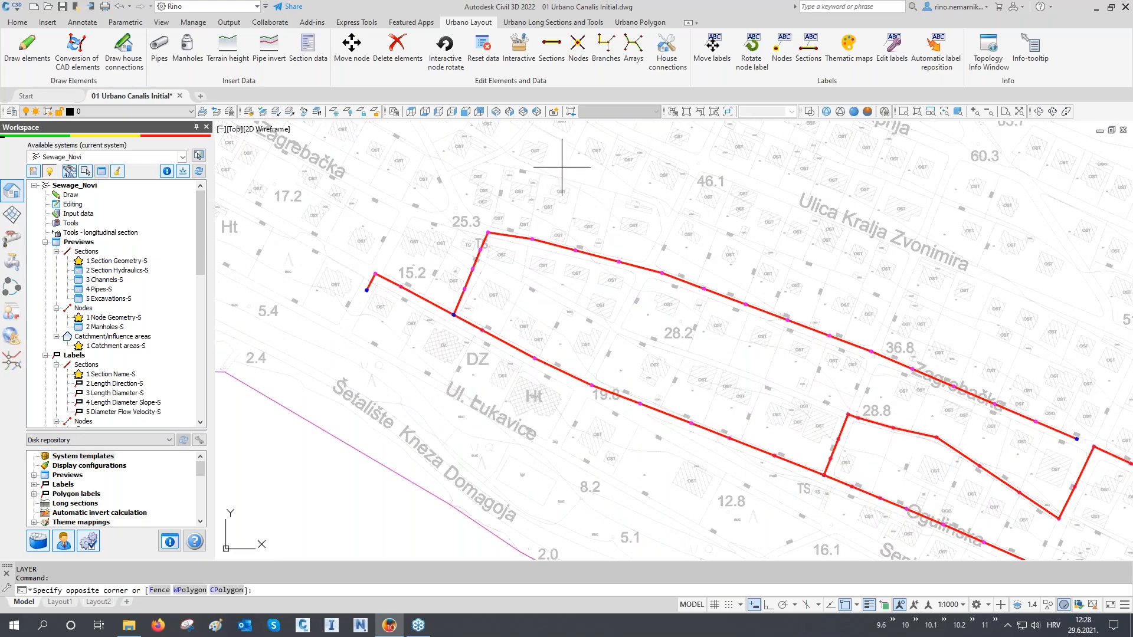
left_click(320, 374)
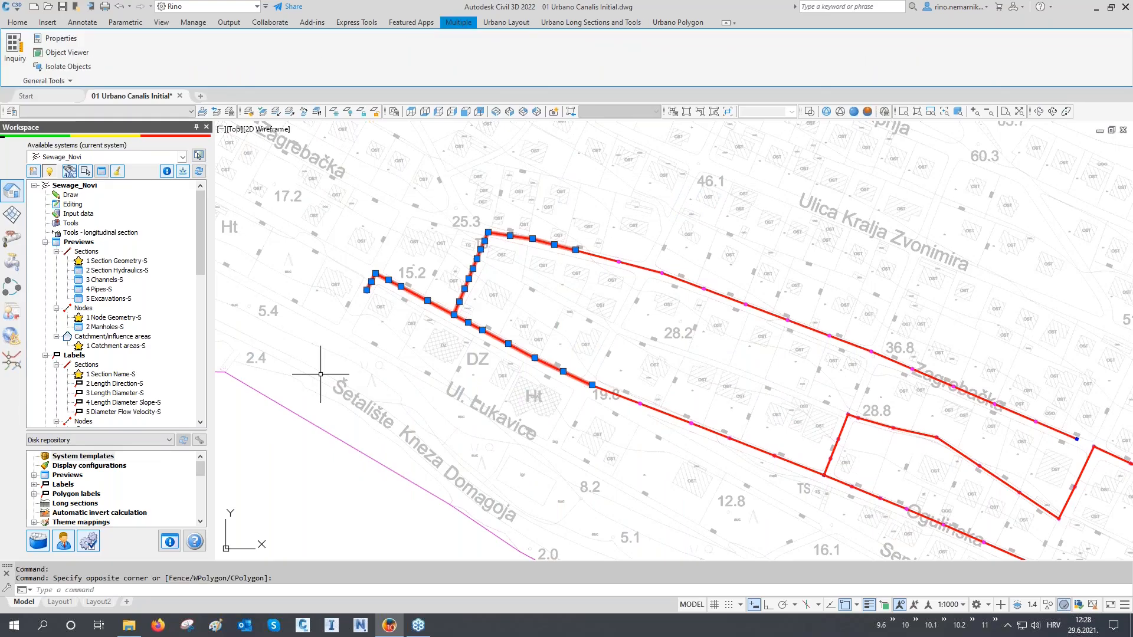
key("Delete")
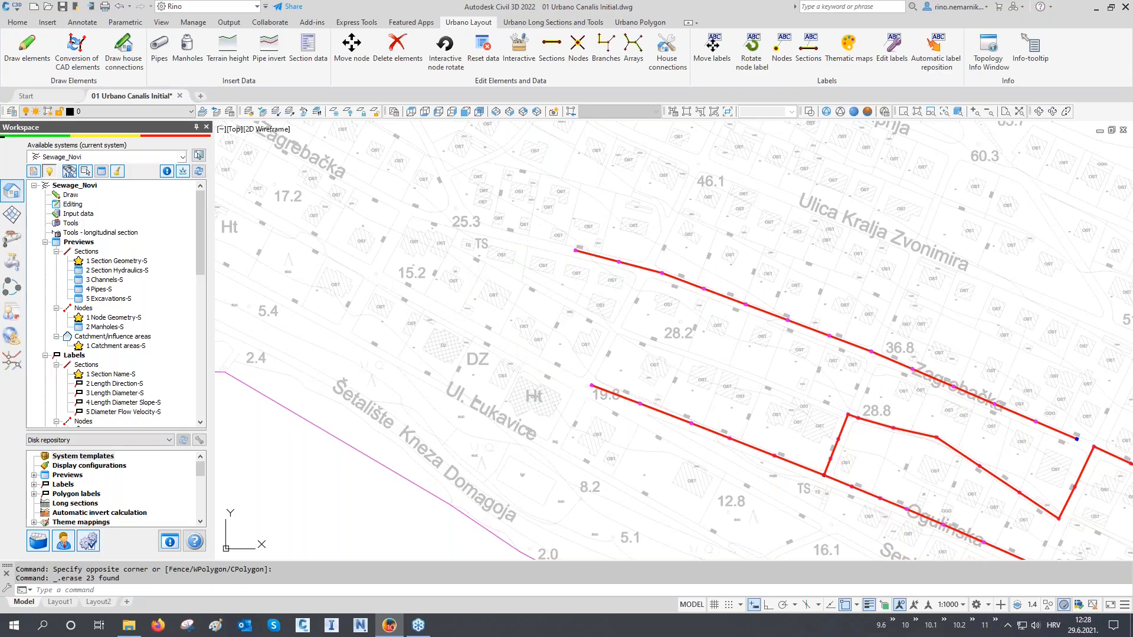
- Move the western sections and nodes of the upper line along Zagrebačka up to Ulica Kralja Zvonimira
left_click(766, 194)
left_click(453, 318)
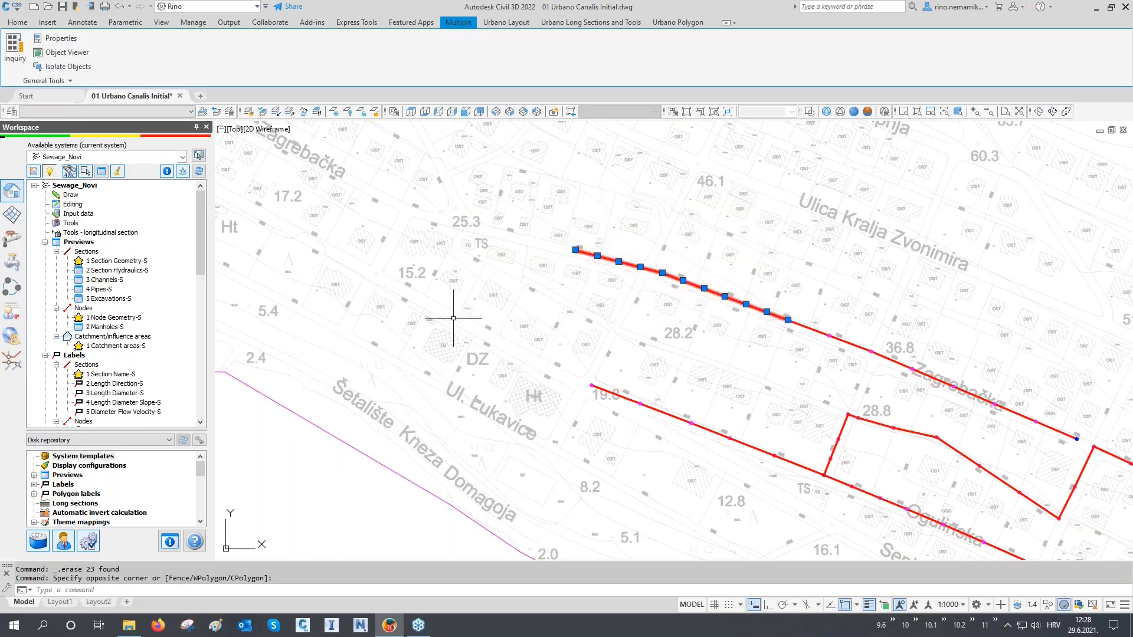
type("M")
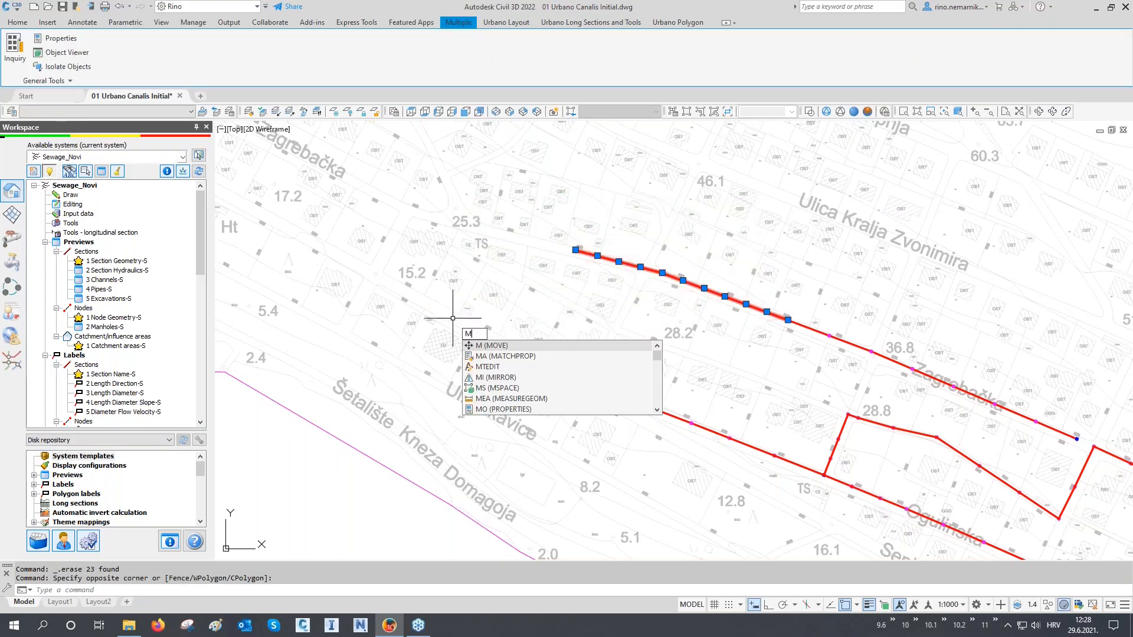
key("Return")
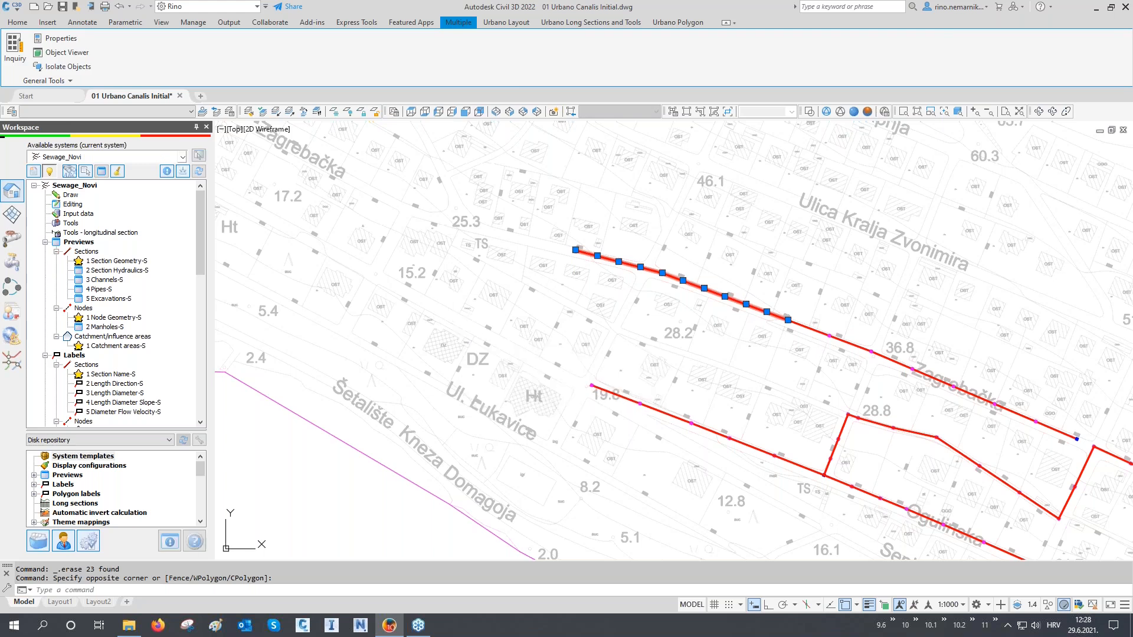
left_click(504, 311)
left_click(620, 227)
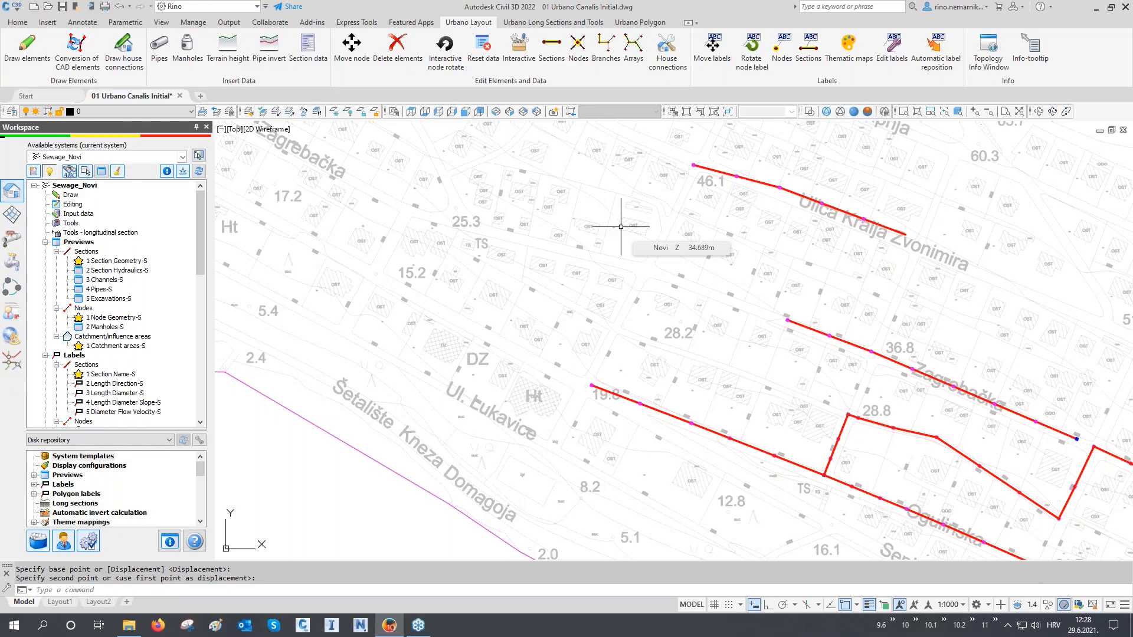
- Refresh the Sewage_Novi system to restore its erased and moved elements in the drawing
left_click(199, 172)
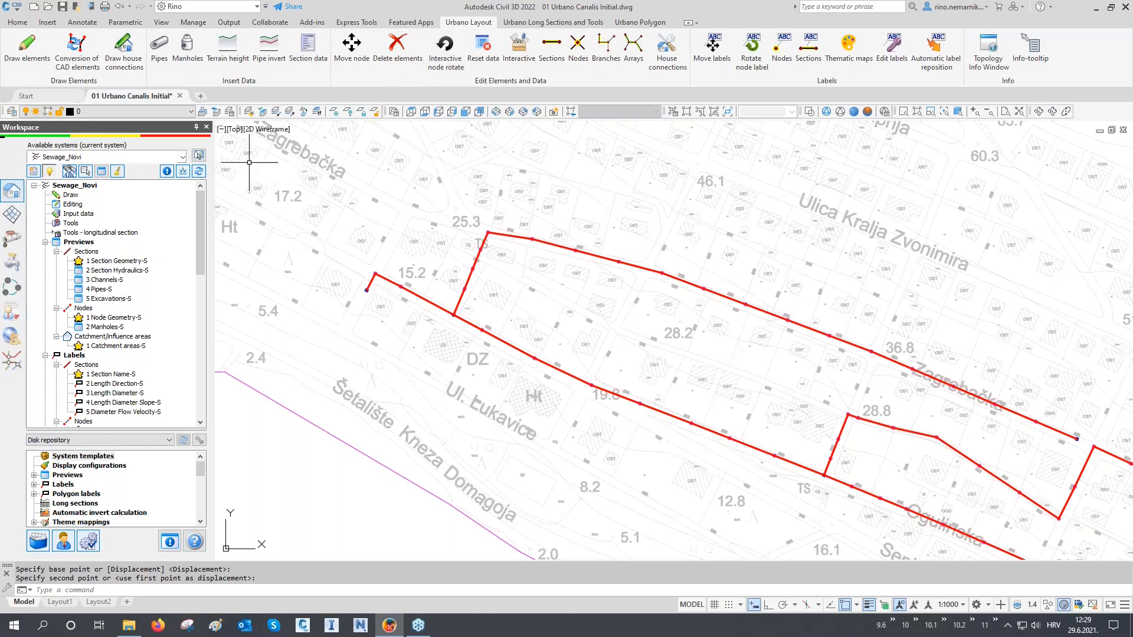
right_click(67, 204)
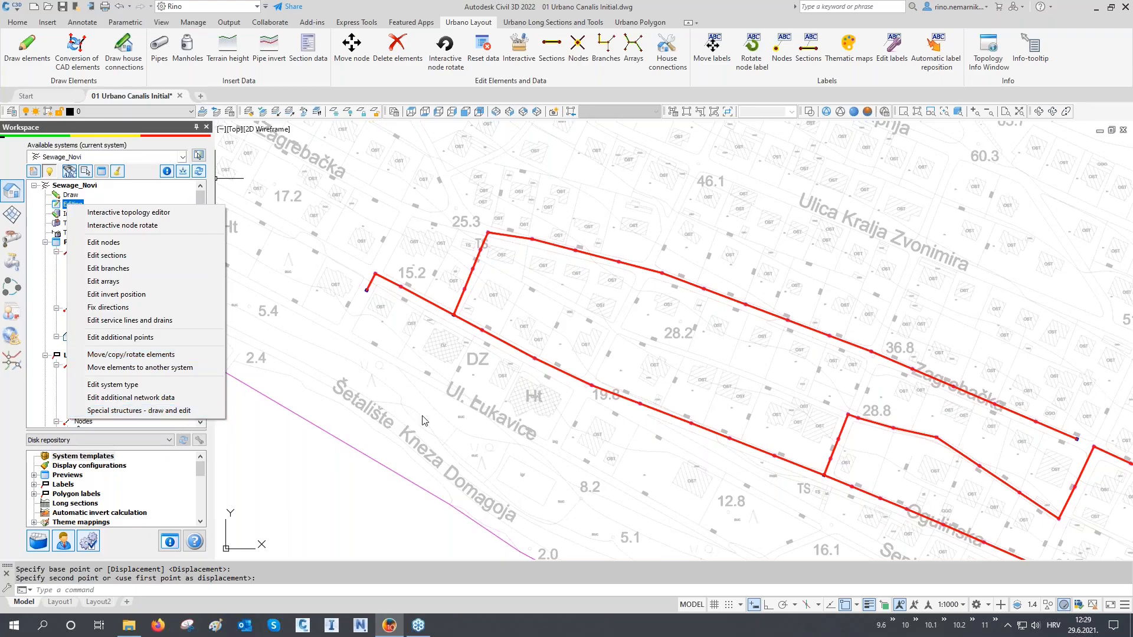
left_click(389, 422)
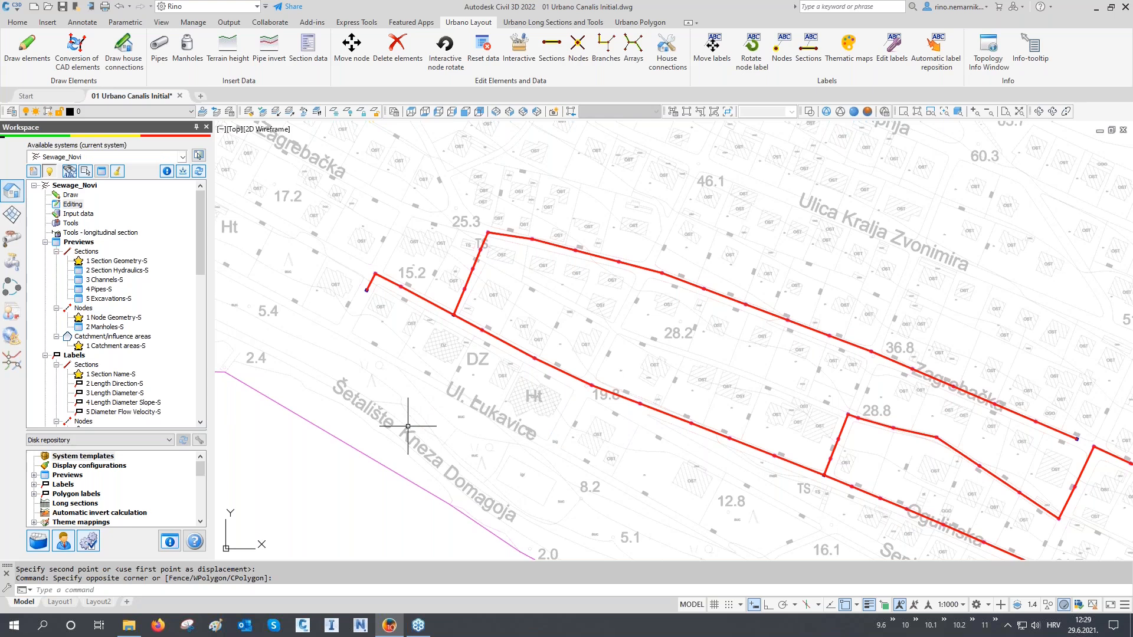
key("Escape")
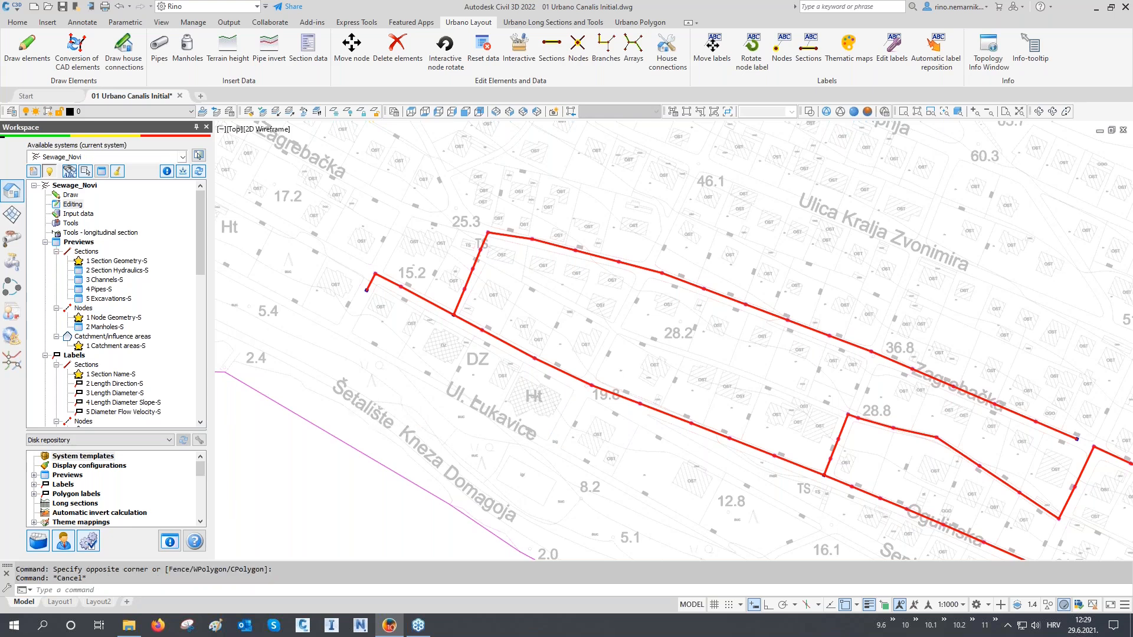
scroll(374, 404, "down", 3)
middle_click_drag(519, 411, 505, 401)
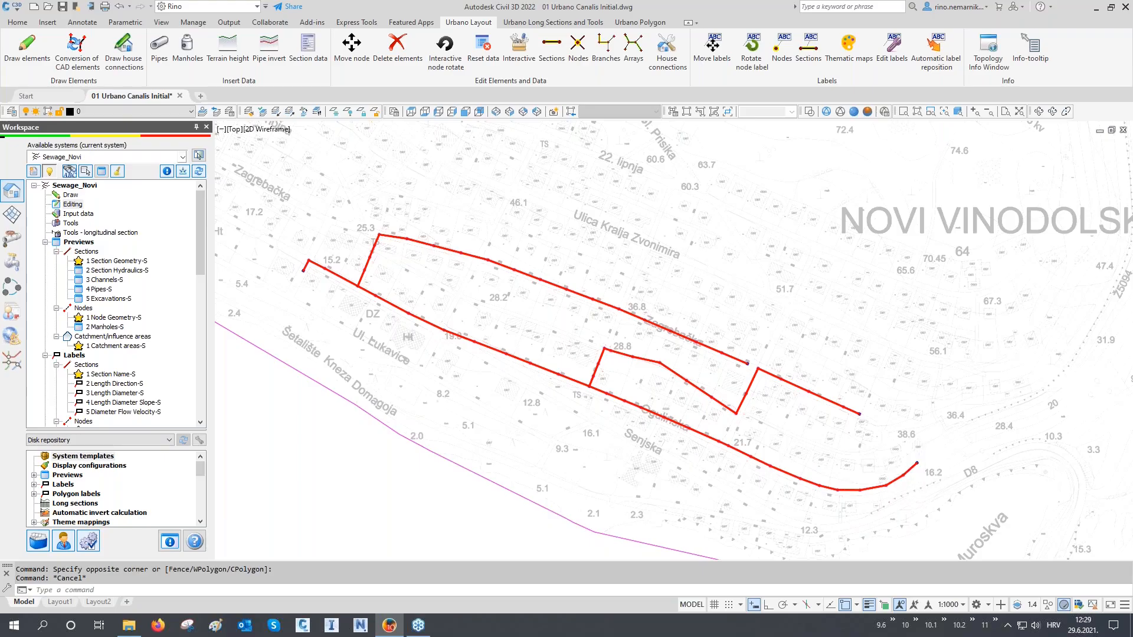
- Examine the end nodes at the network's eastern side and the junction and intermediate nodes near the 28.8 height label
scroll(924, 474, "up", 2)
scroll(924, 474, "up", 10)
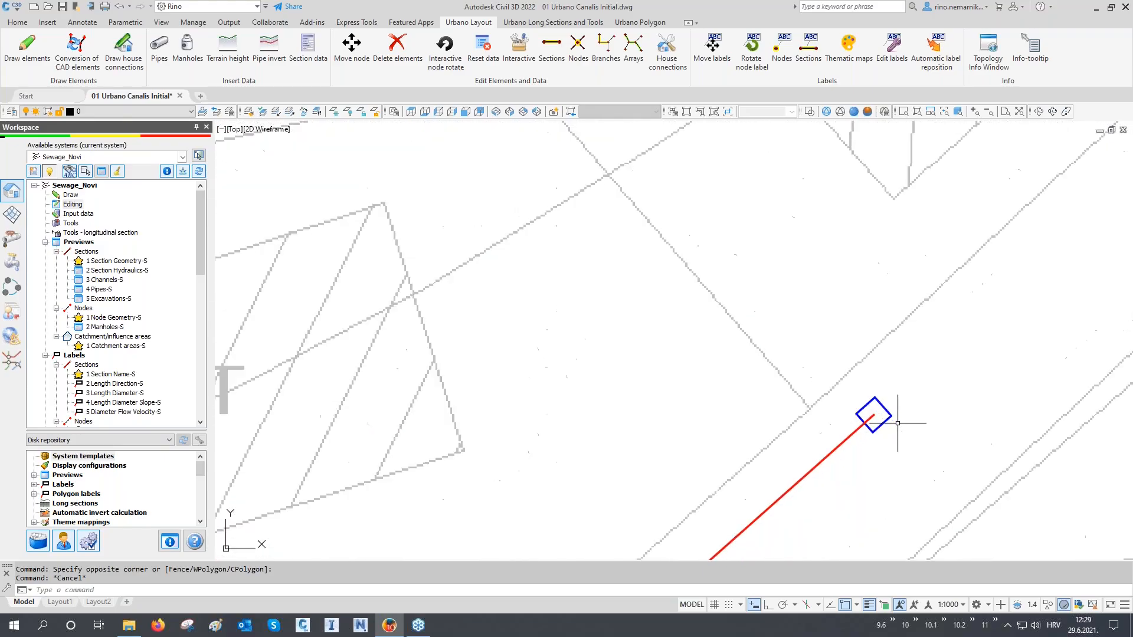
scroll(894, 420, "down", 10)
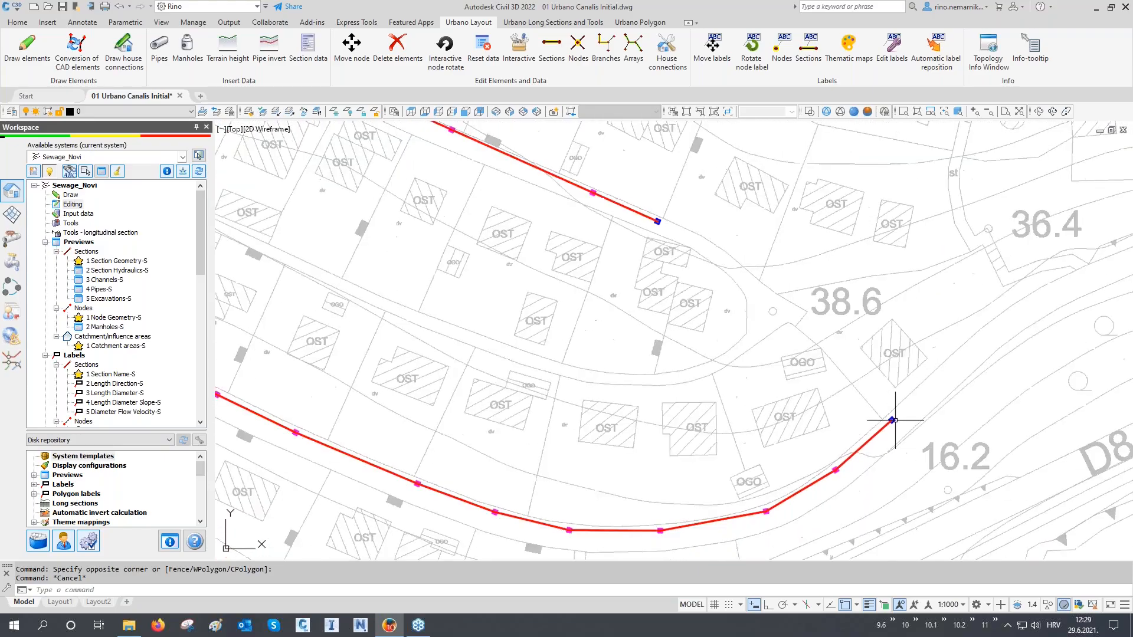
mouse_move(445, 367)
middle_mouse_down()
mouse_move(640, 430)
mouse_move(918, 498)
middle_mouse_up()
scroll(532, 361, "up", 8)
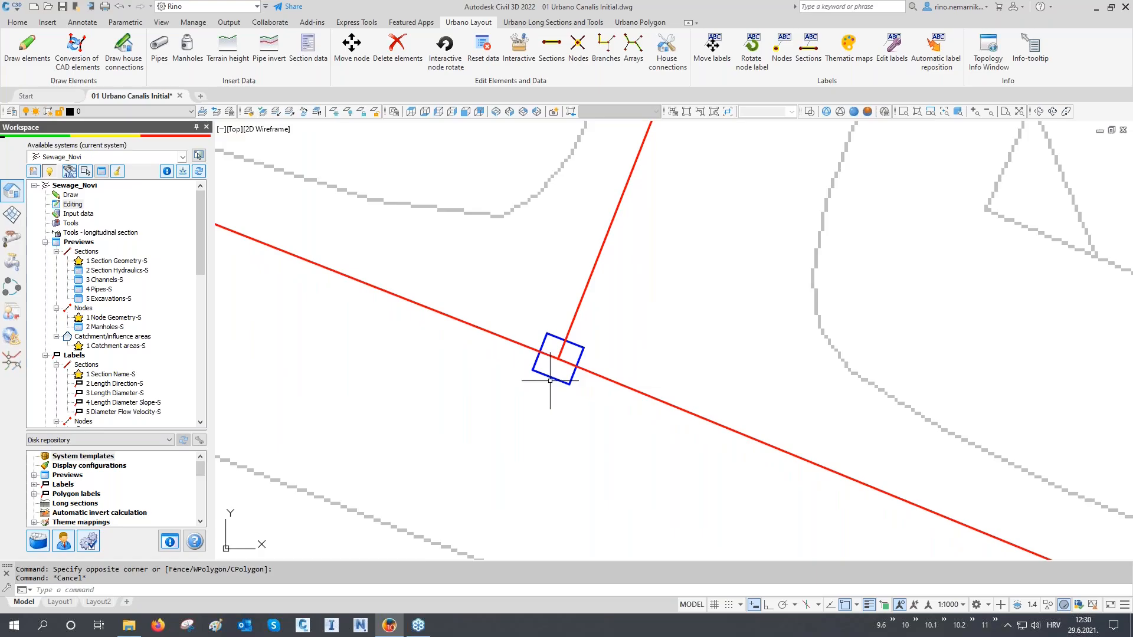
scroll(549, 383, "down", 6)
scroll(558, 399, "down", 4)
scroll(552, 386, "up", 7)
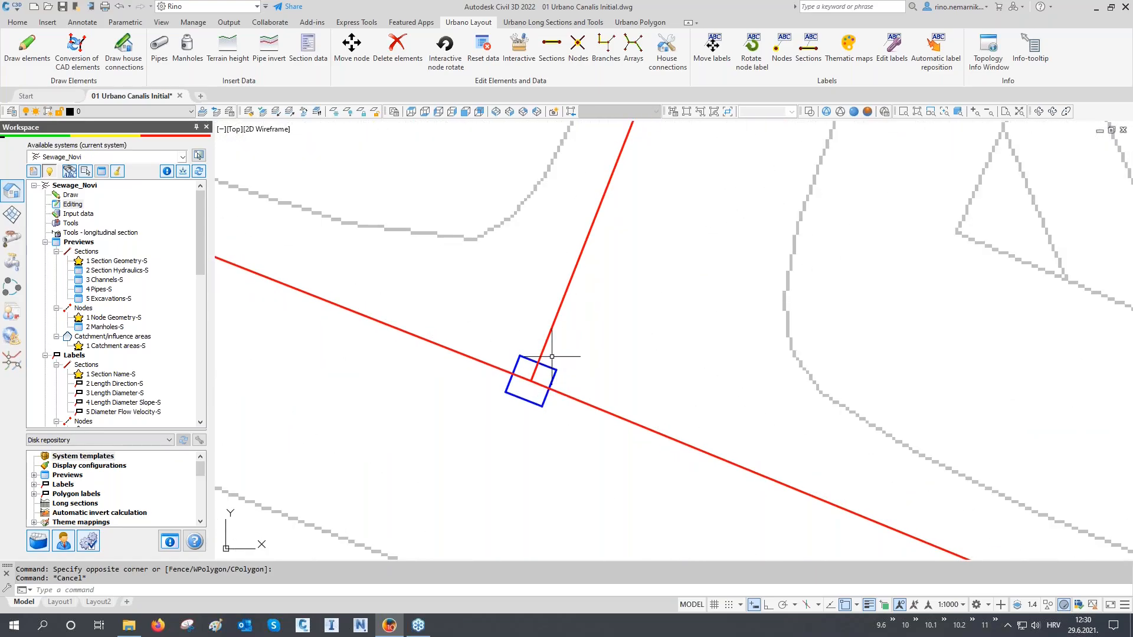
scroll(564, 410, "down", 5)
scroll(567, 414, "down", 4)
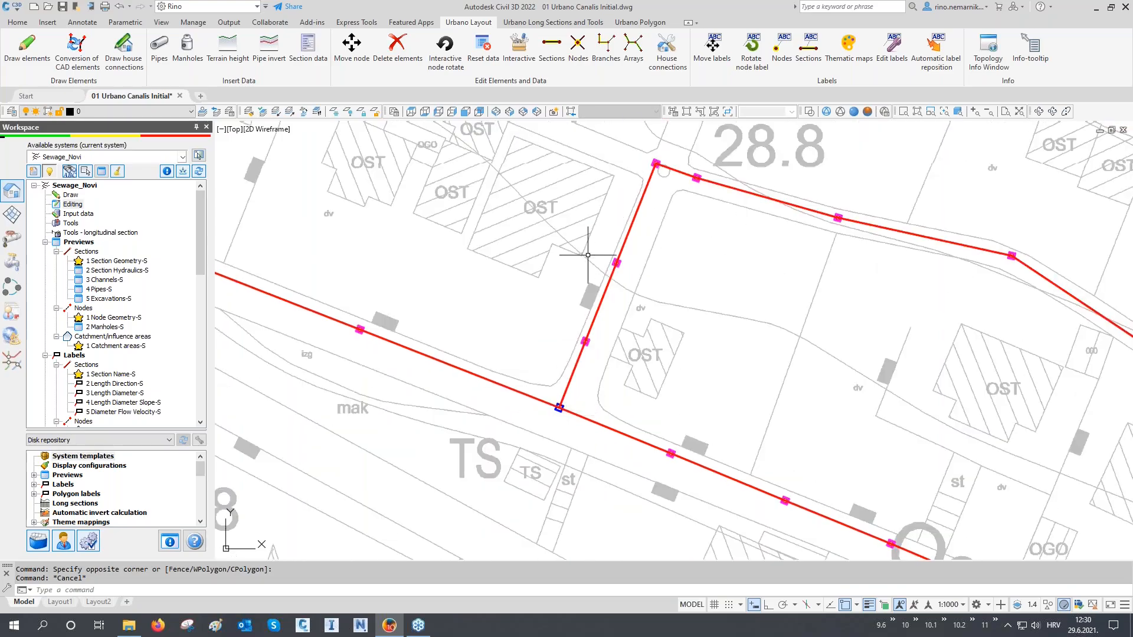
scroll(587, 253, "up", 2)
scroll(587, 255, "down", 3)
middle_click_drag(587, 254, 358, 249)
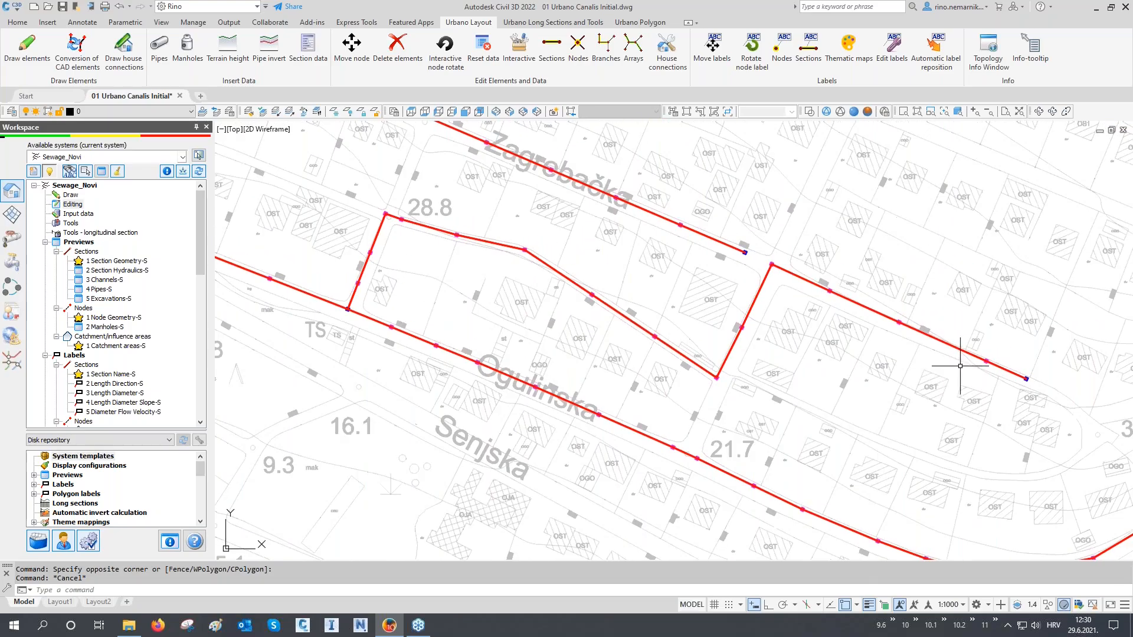
middle_click_drag(365, 316, 370, 322)
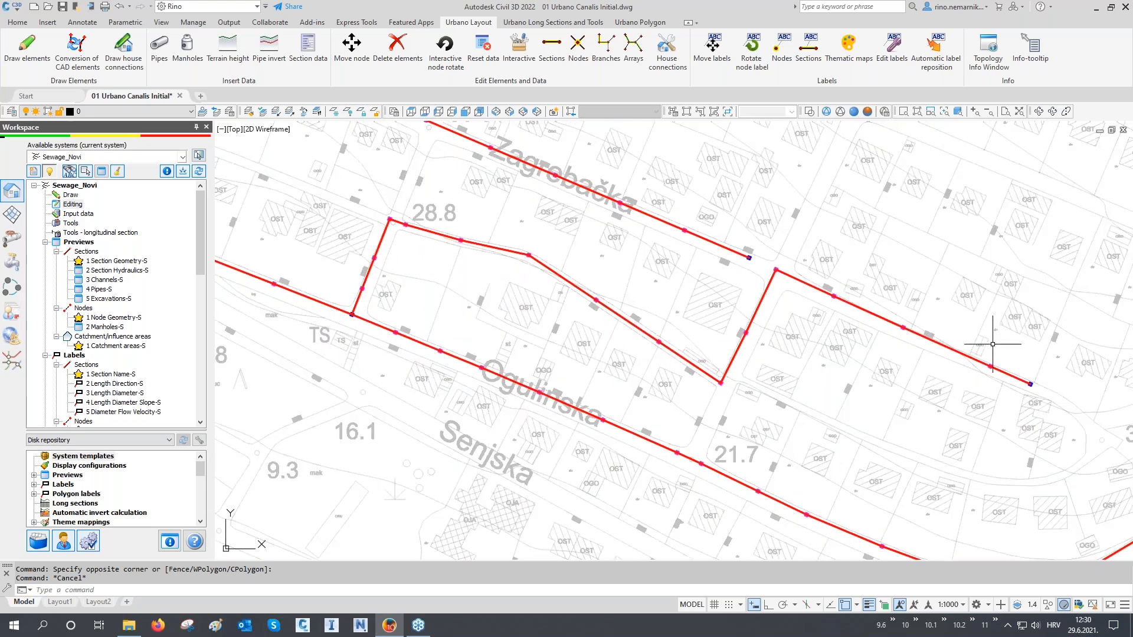
scroll(965, 393, "down", 2)
scroll(965, 394, "down", 2)
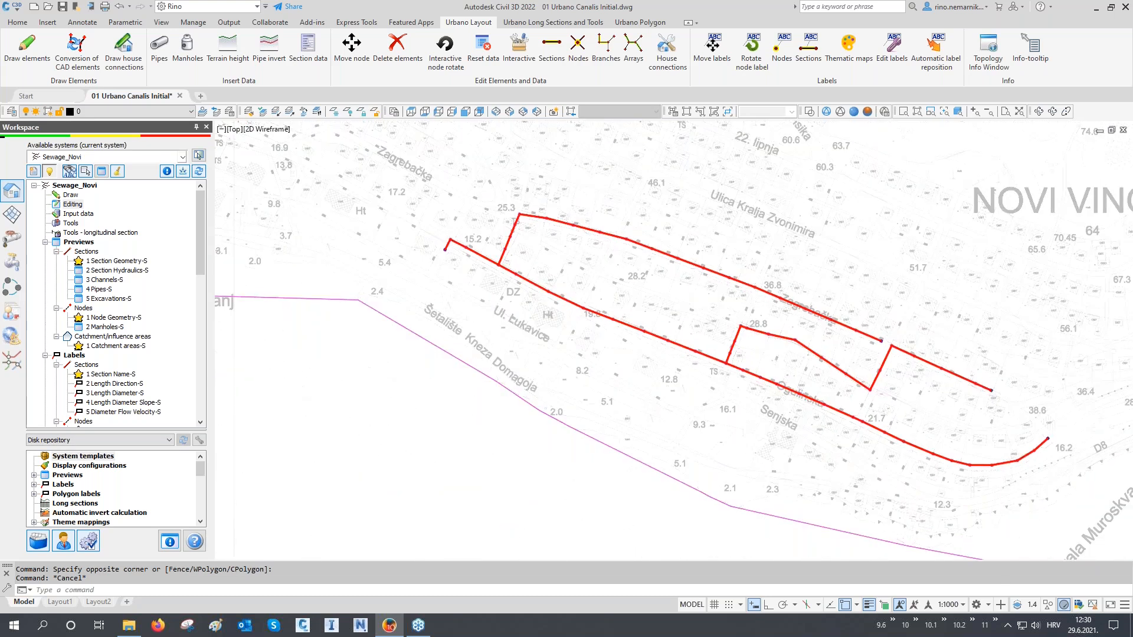
- Examine the end and junction nodes at the network's western end and the intermediate node beside the 19.8 height label
scroll(450, 241, "up", 8)
middle_click_drag(451, 240, 415, 307)
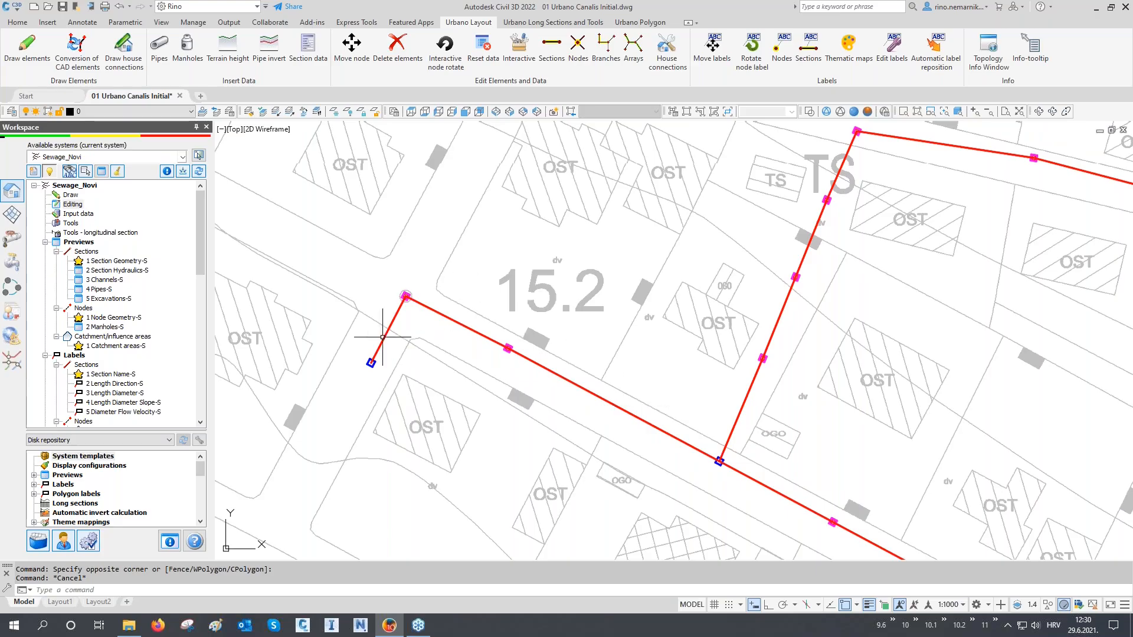
scroll(324, 338, "down", 2)
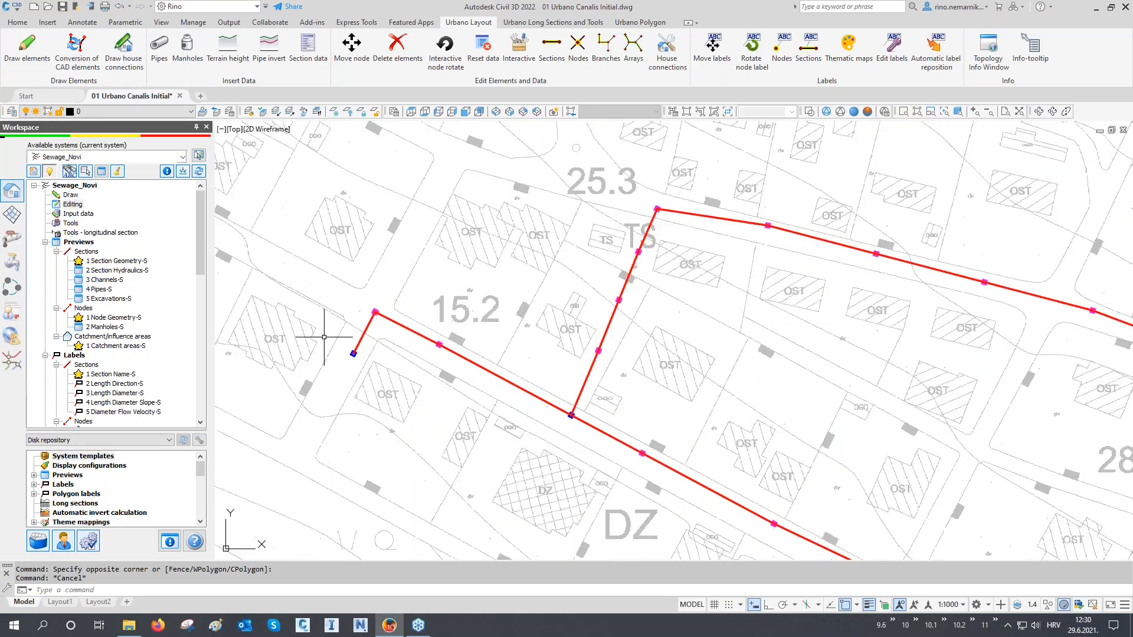
middle_click_drag(501, 477, 472, 364)
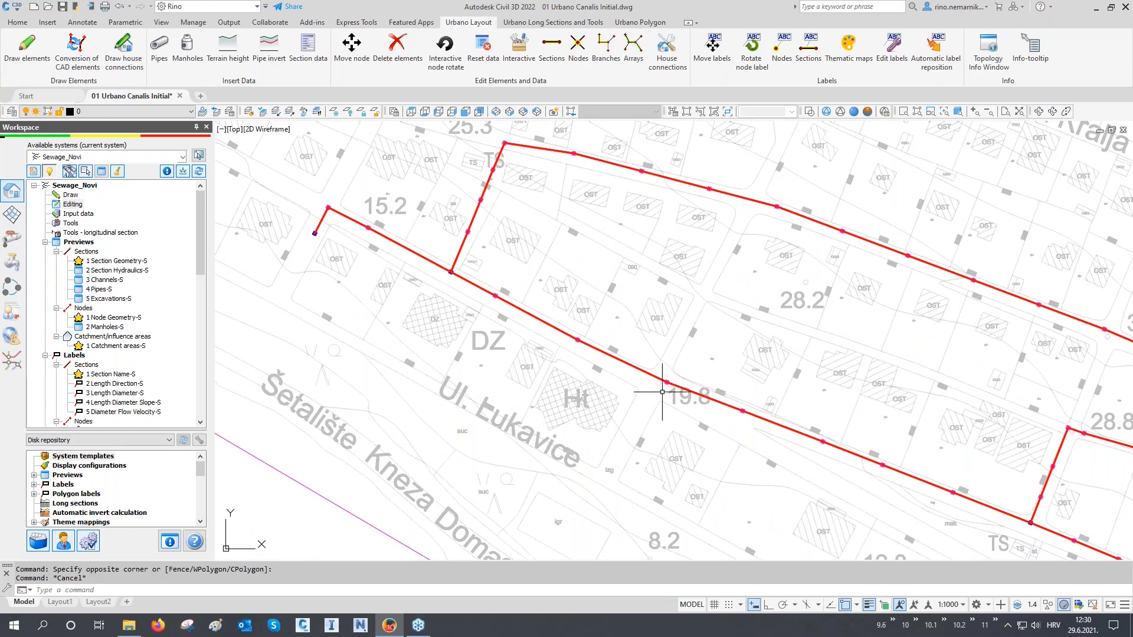
scroll(663, 389, "up", 6)
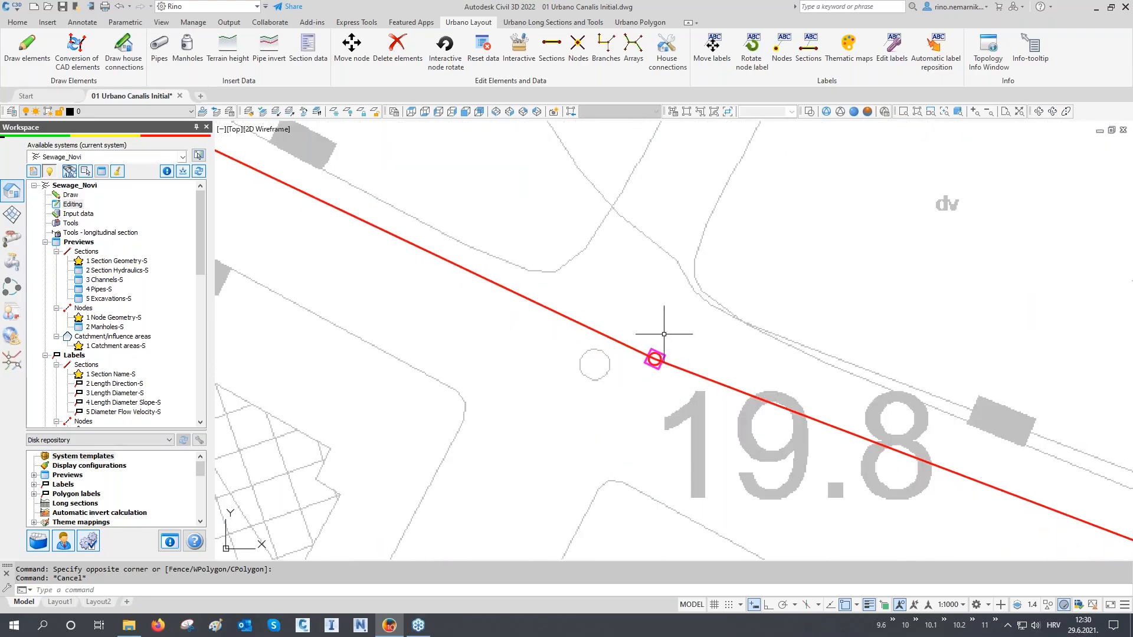
mouse_move(652, 345)
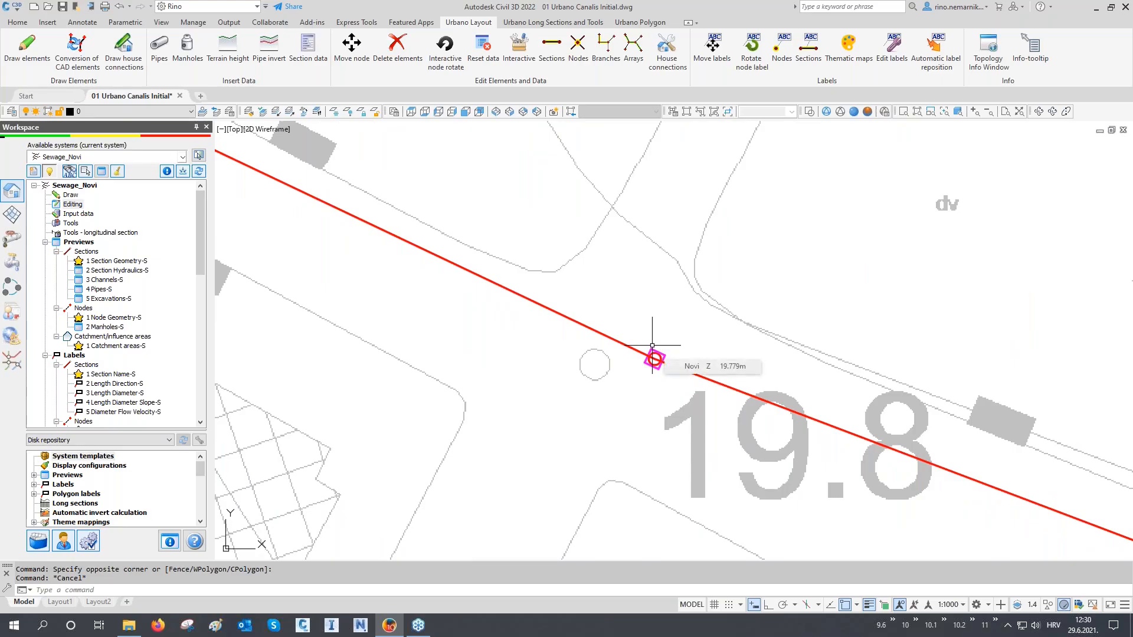
scroll(652, 355, "down", 5)
middle_click_drag(597, 341, 610, 384)
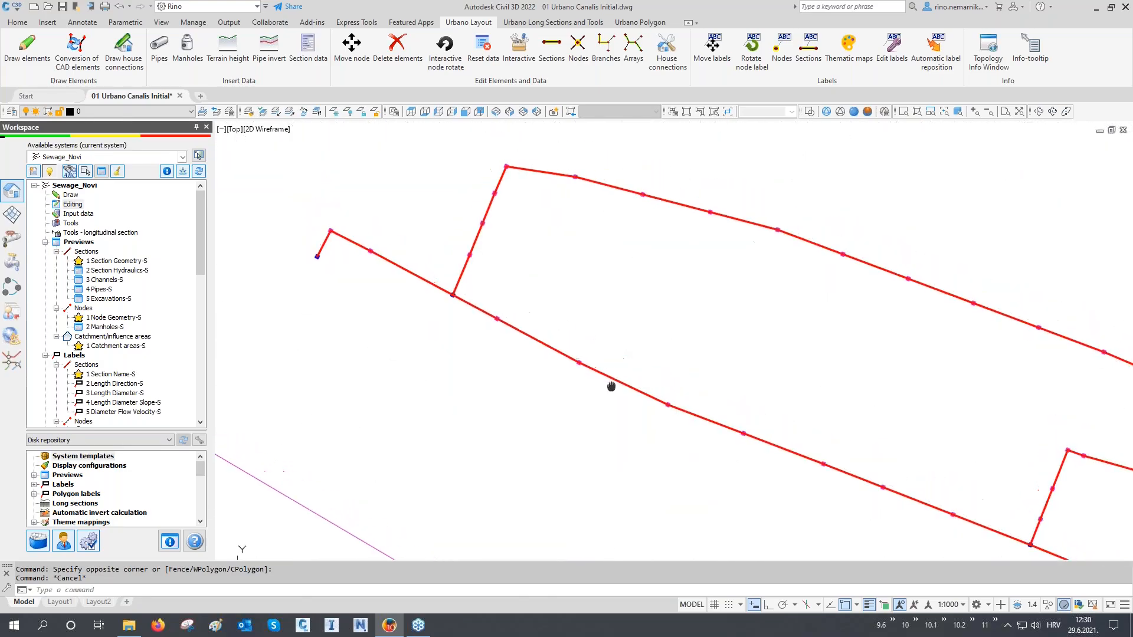
- Highlight the western sections and nodes of the lower line and examine the junction node where the link to the upper line meets it
left_click(431, 196)
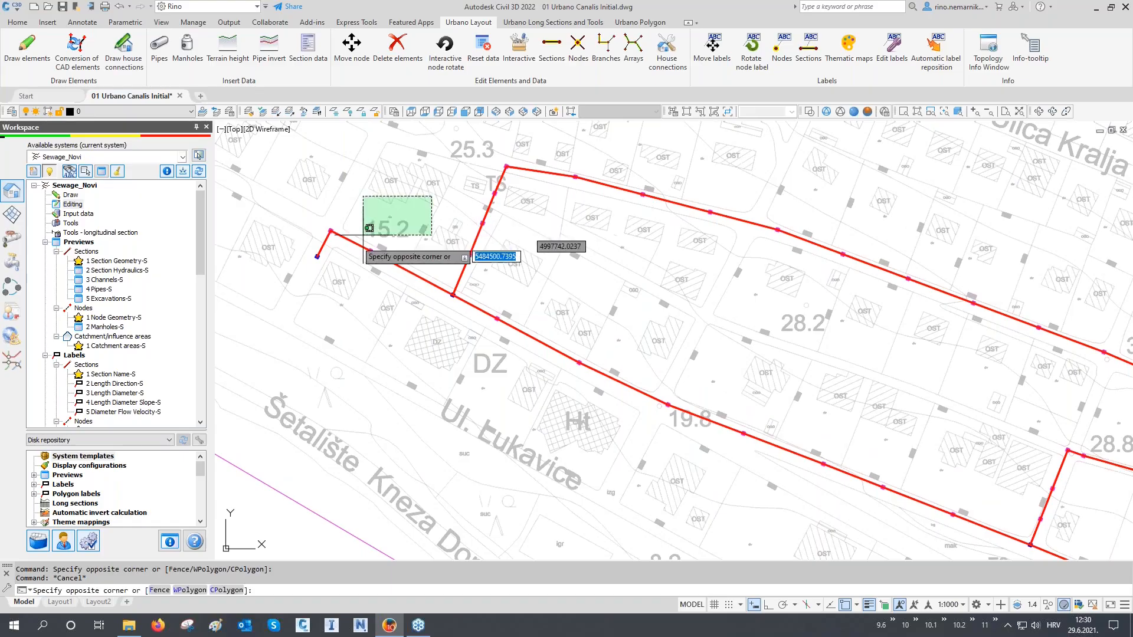
left_click(301, 268)
left_click(770, 299)
left_click(453, 457)
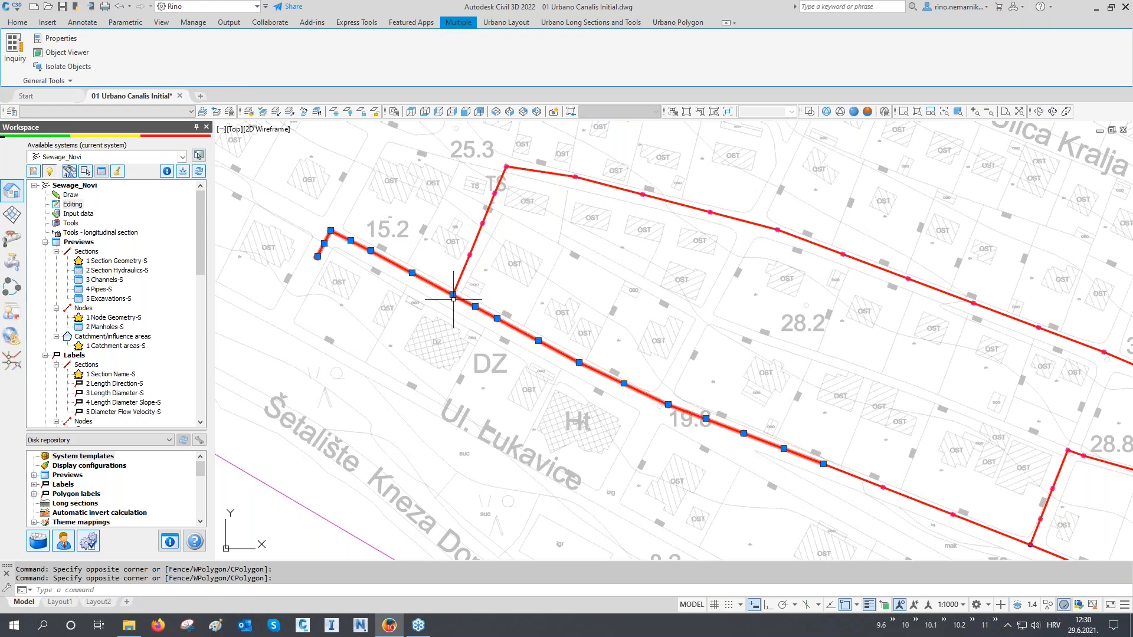
key("Escape")
scroll(453, 295, "up", 5)
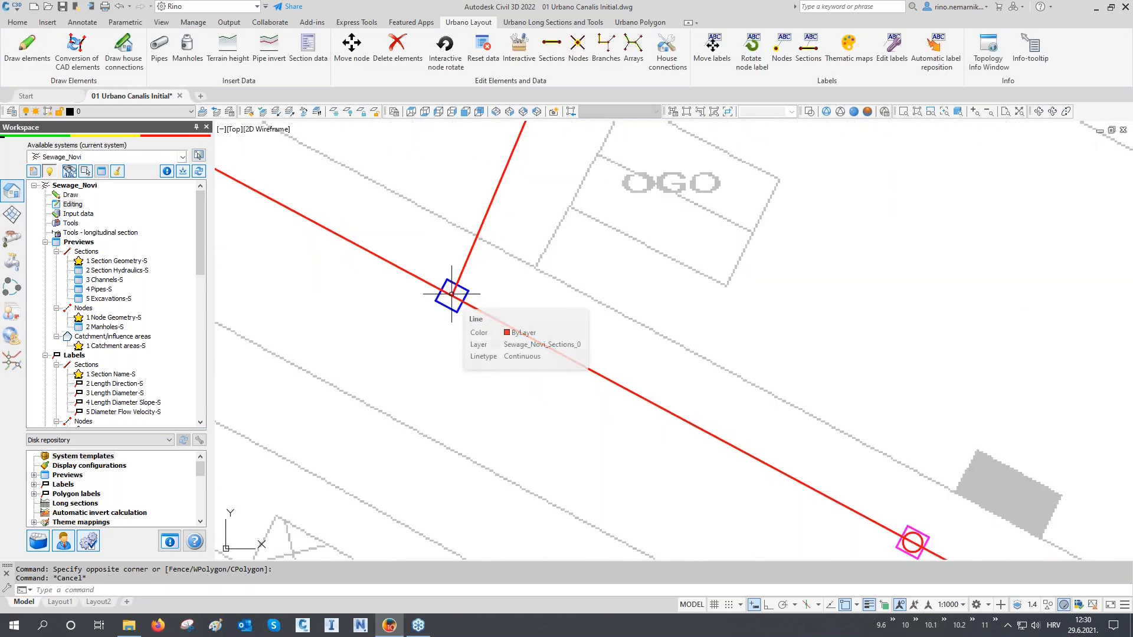
scroll(452, 295, "down", 7)
mouse_move(453, 332)
middle_mouse_down()
mouse_move(460, 298)
mouse_move(319, 268)
middle_mouse_up()
scroll(321, 303, "down", 2)
mouse_move(366, 304)
middle_mouse_down()
mouse_move(397, 337)
mouse_move(461, 332)
middle_mouse_up()
key("Escape")
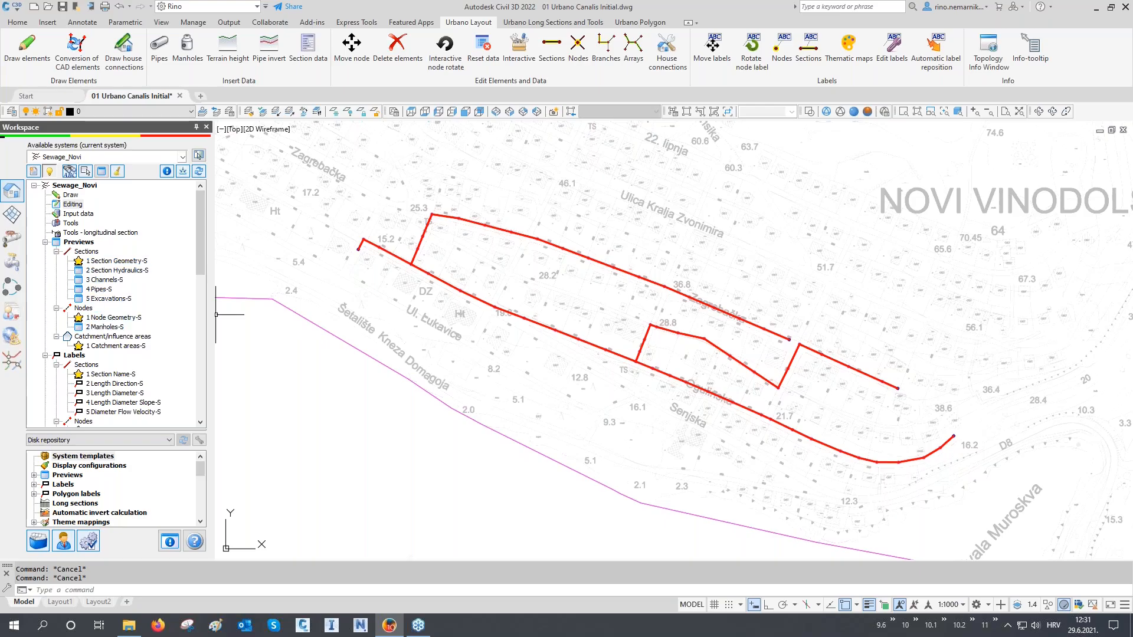
right_click(106, 263)
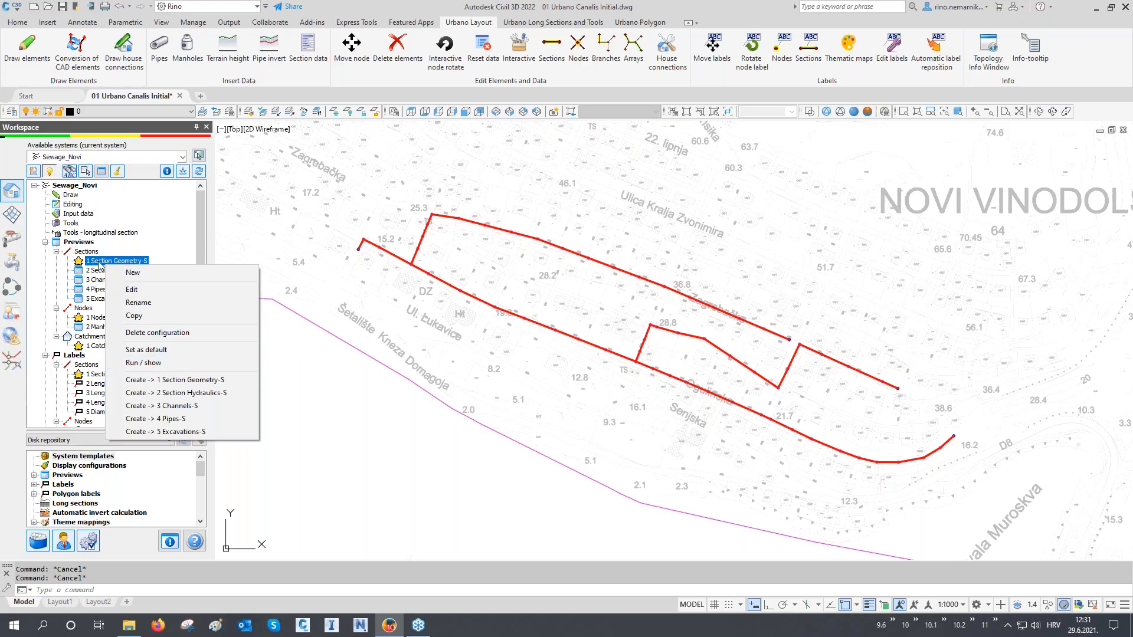
left_click(79, 199)
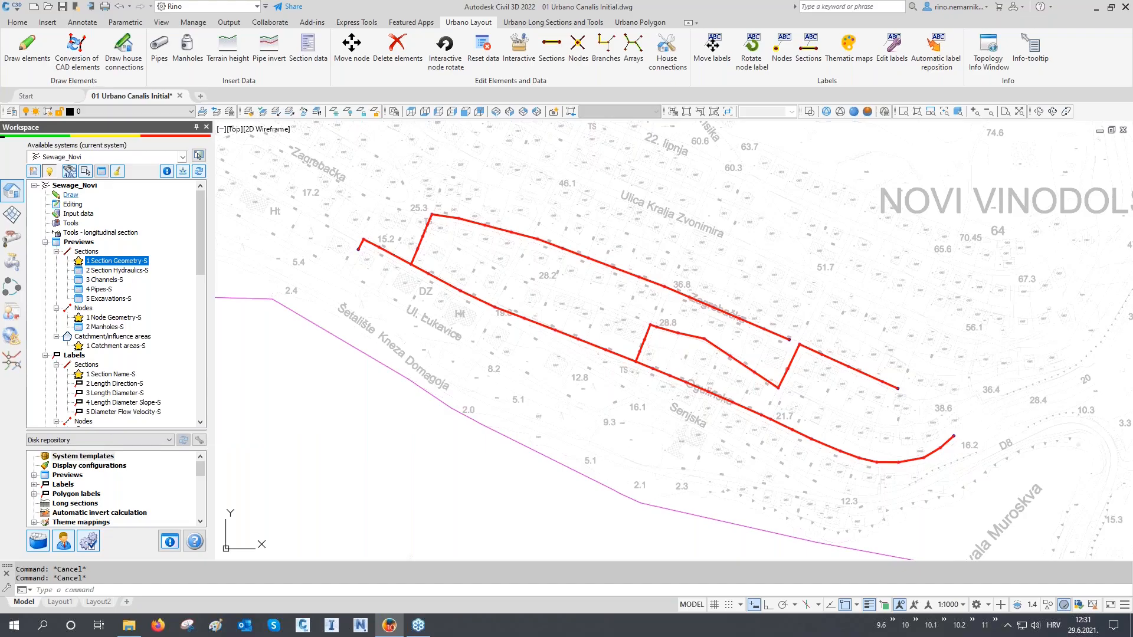
right_click(79, 196)
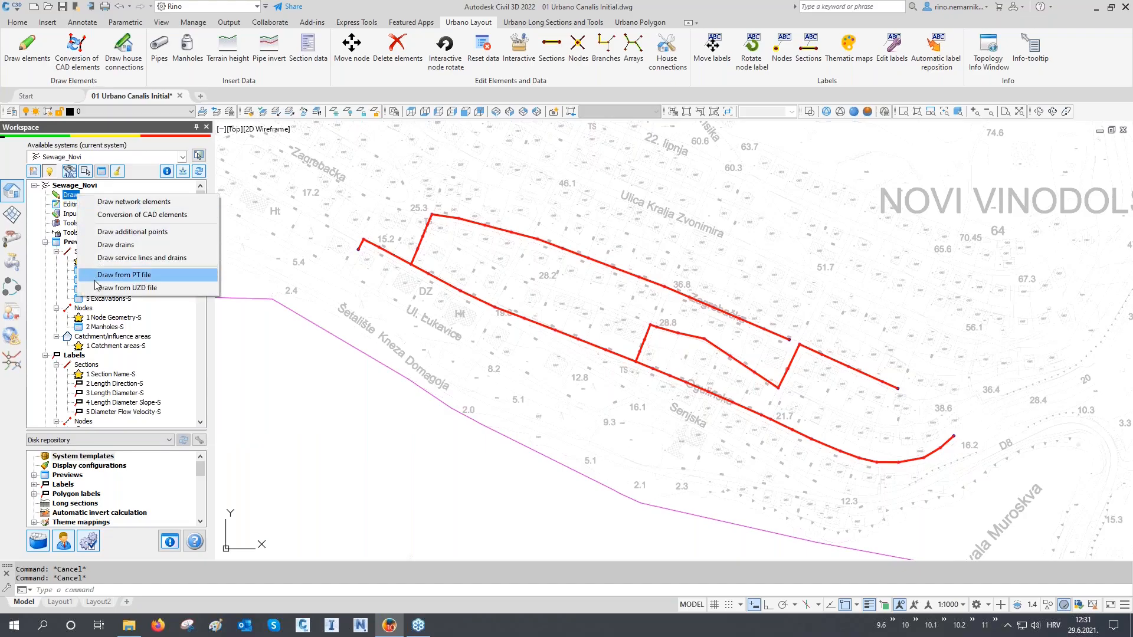
left_click(77, 259)
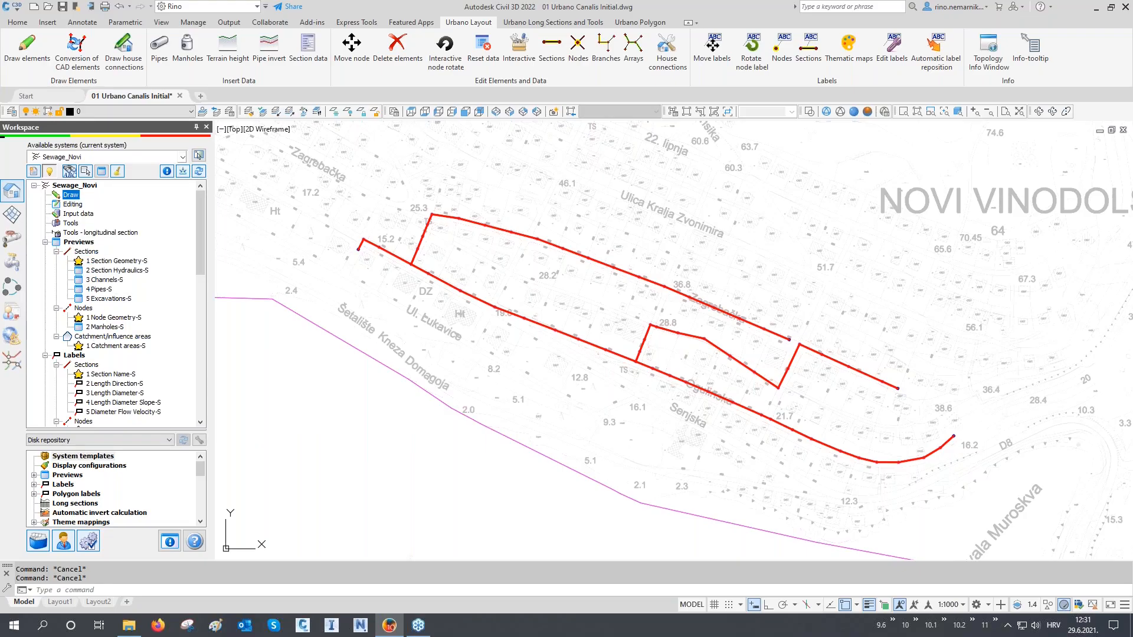
right_click(101, 263)
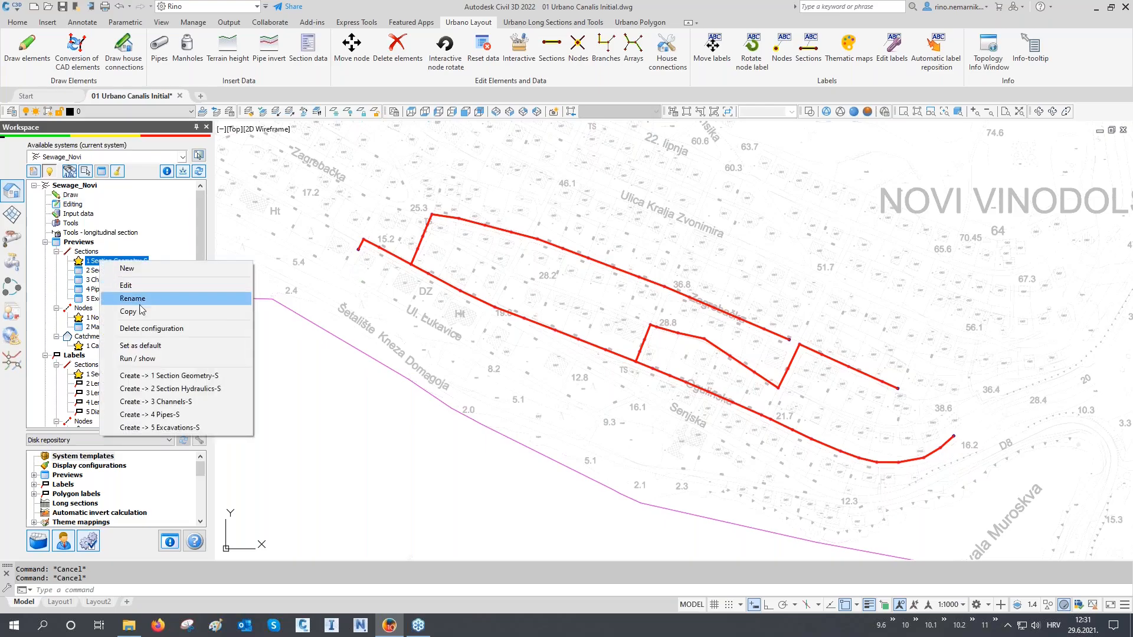
left_click(96, 264)
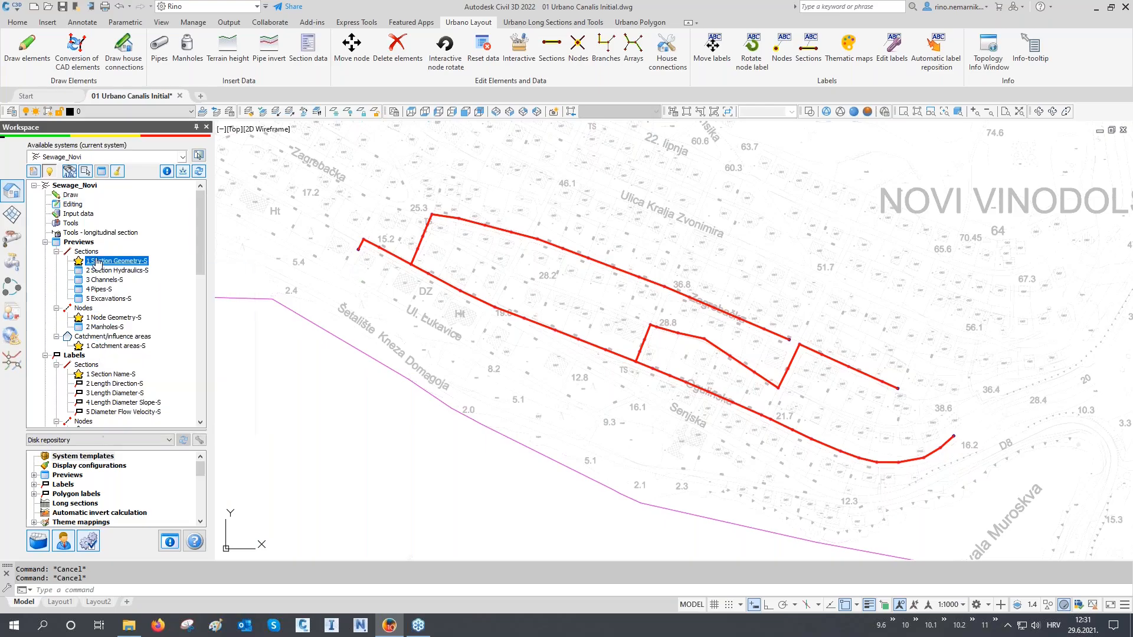
- Show the 1 Section Geometry-S preview of Sewage_Novi and enlarge its window until the Nominal diameter column fits
double_click(96, 264)
left_click_drag(349, 416, 260, 496)
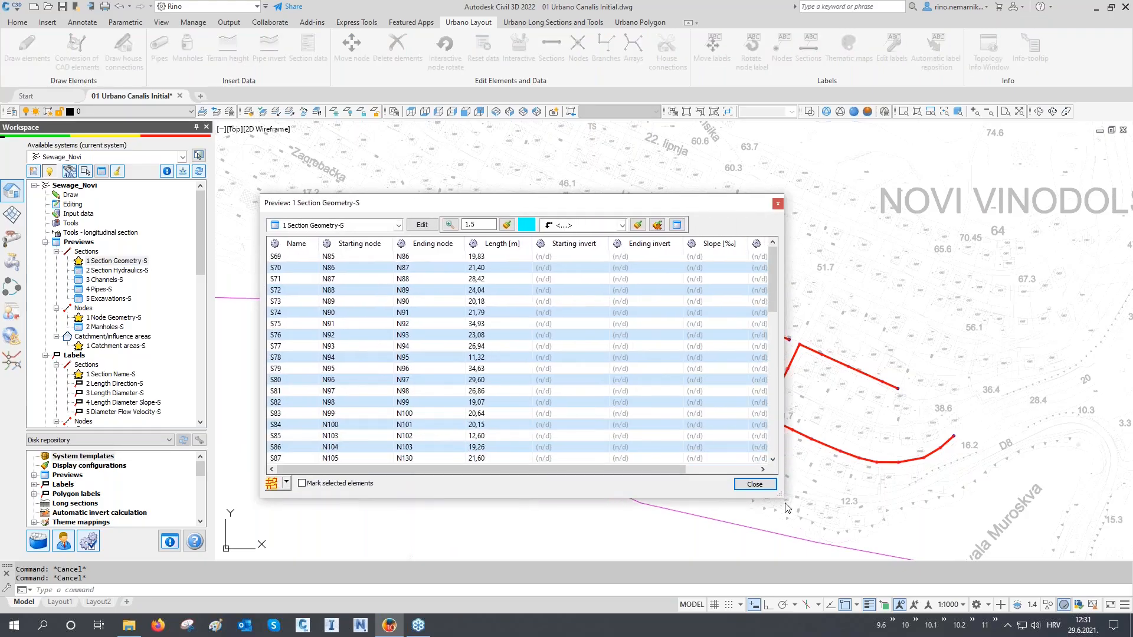
left_click_drag(783, 498, 978, 532)
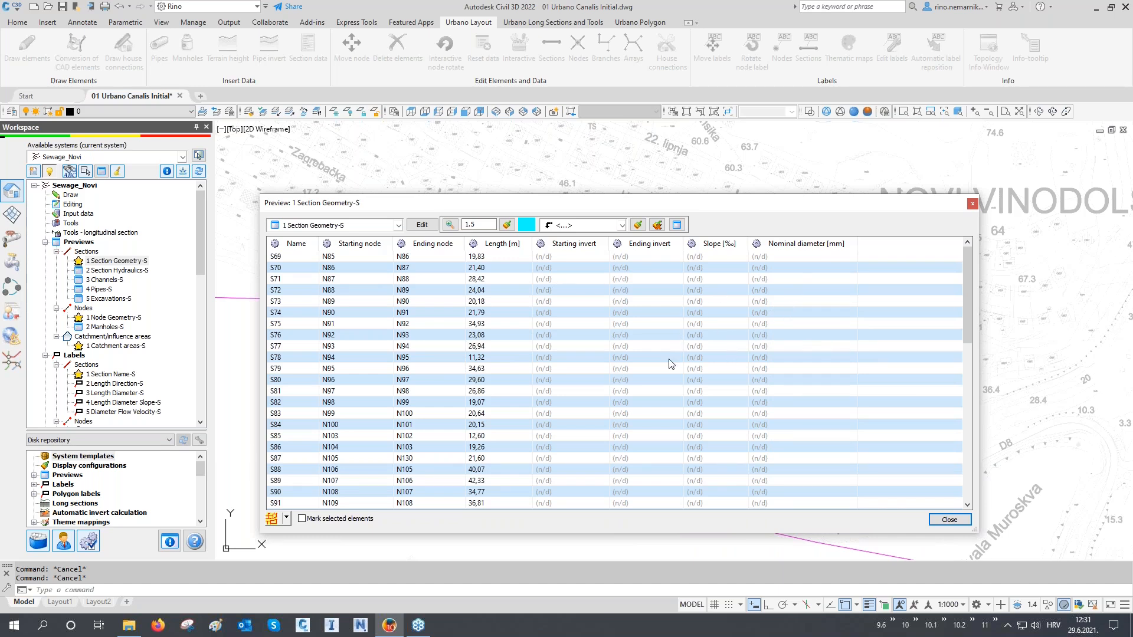
mouse_move(707, 475)
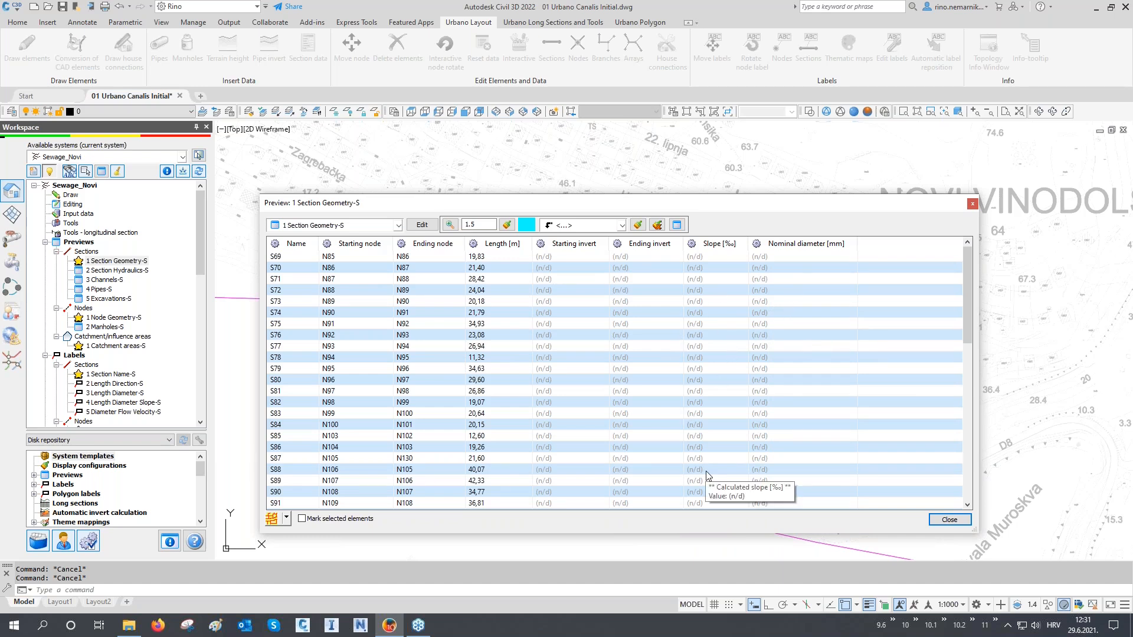
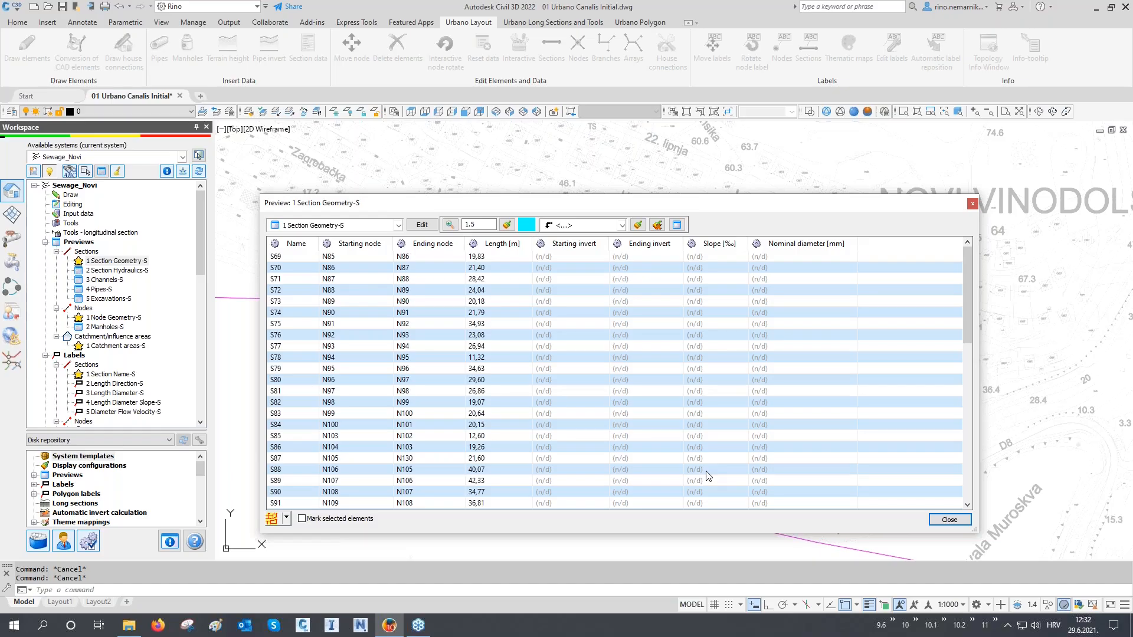
- Switch the preview to 1 Node Geometry-S and sort the nodes by node type (main or plain) in descending order
left_click(386, 227)
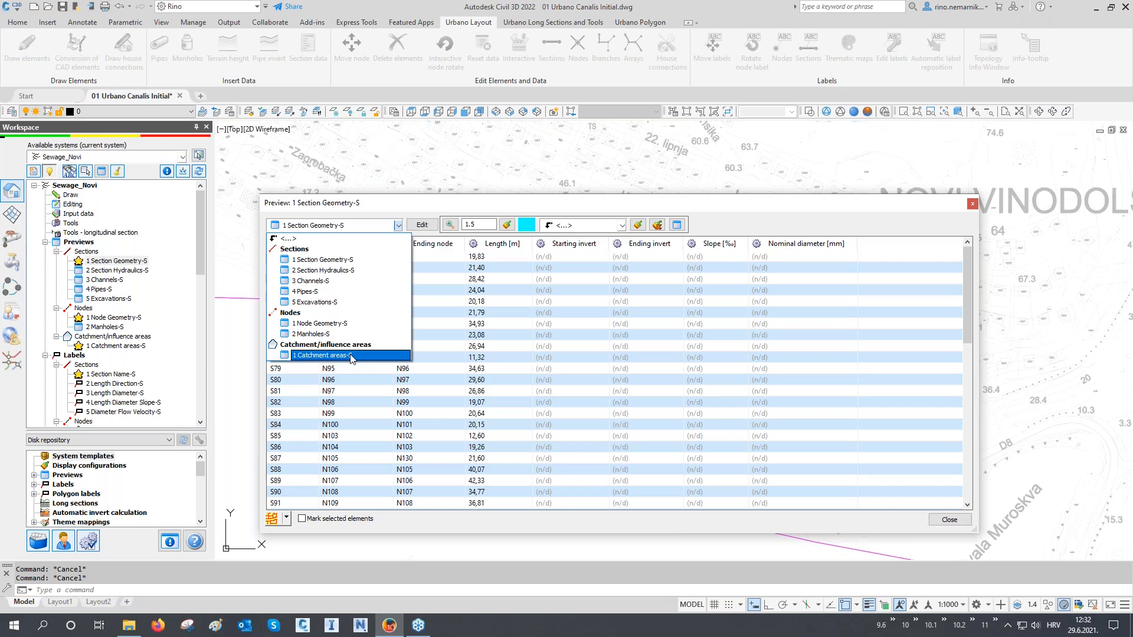
left_click(352, 331)
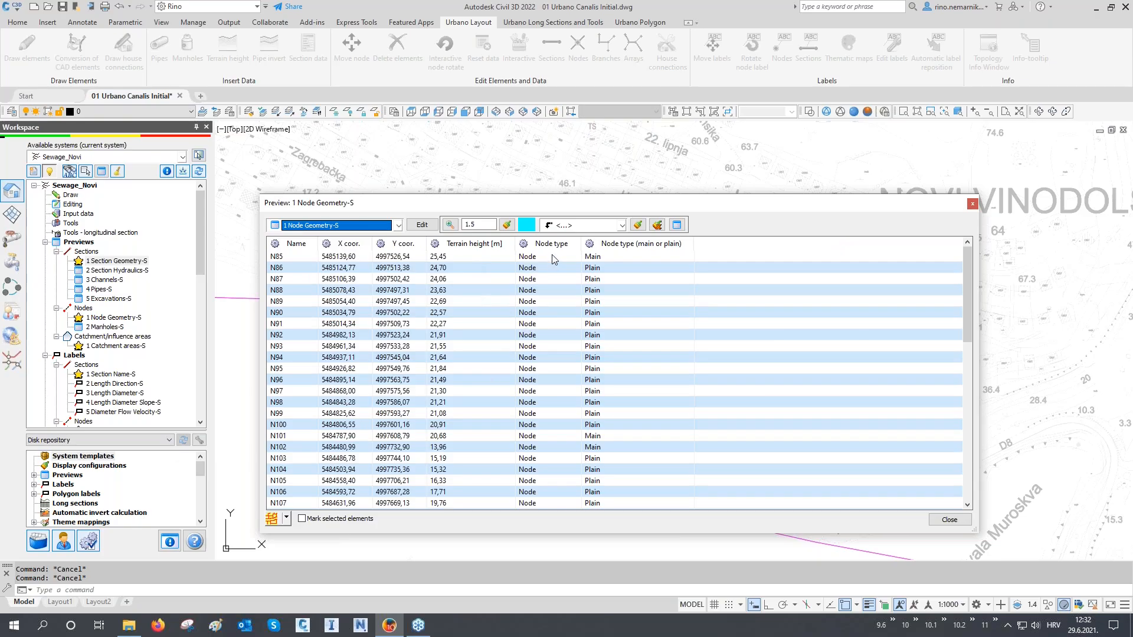
left_click(632, 246)
left_click(632, 244)
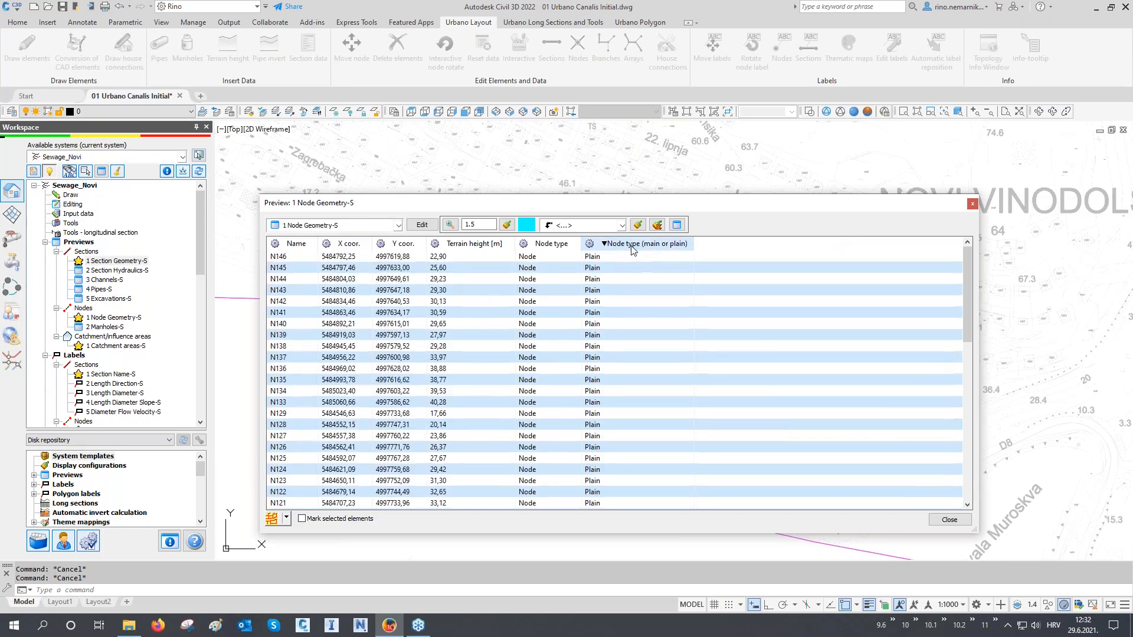
- Review the 4 Pipes-S preview of the sections and the 2 Manholes-S preview of the nodes
left_click(396, 226)
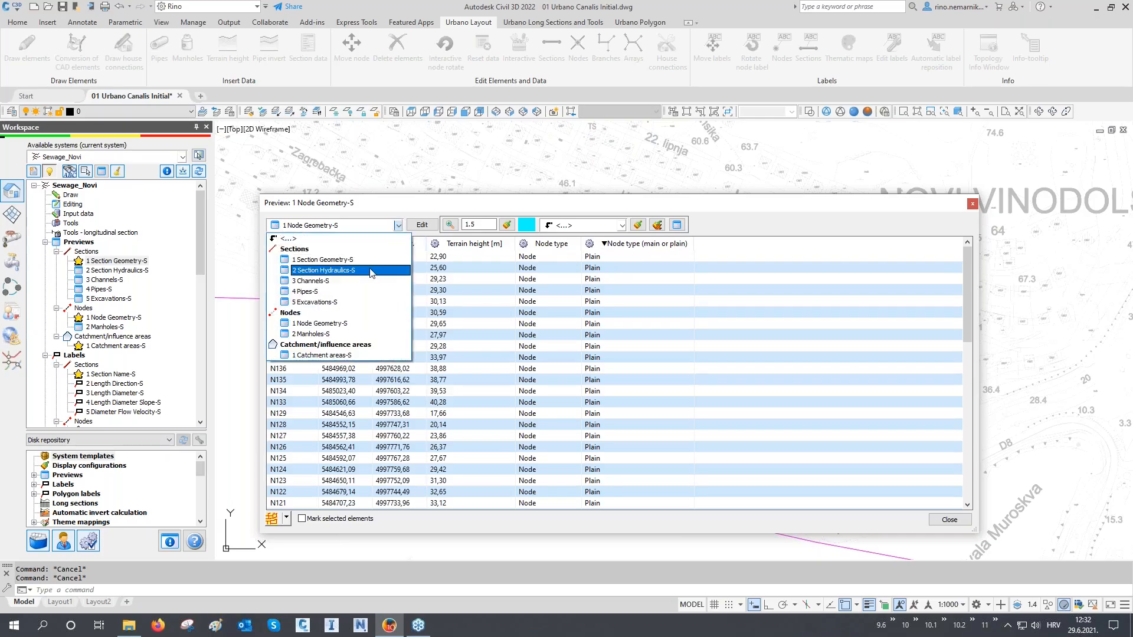
left_click(357, 292)
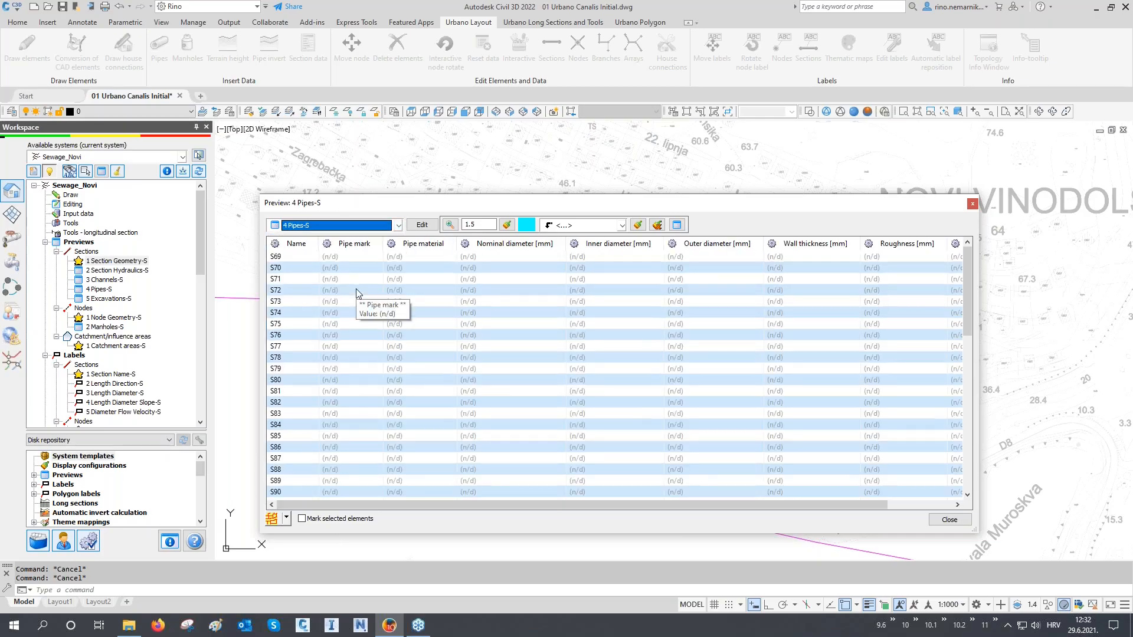
left_click(397, 225)
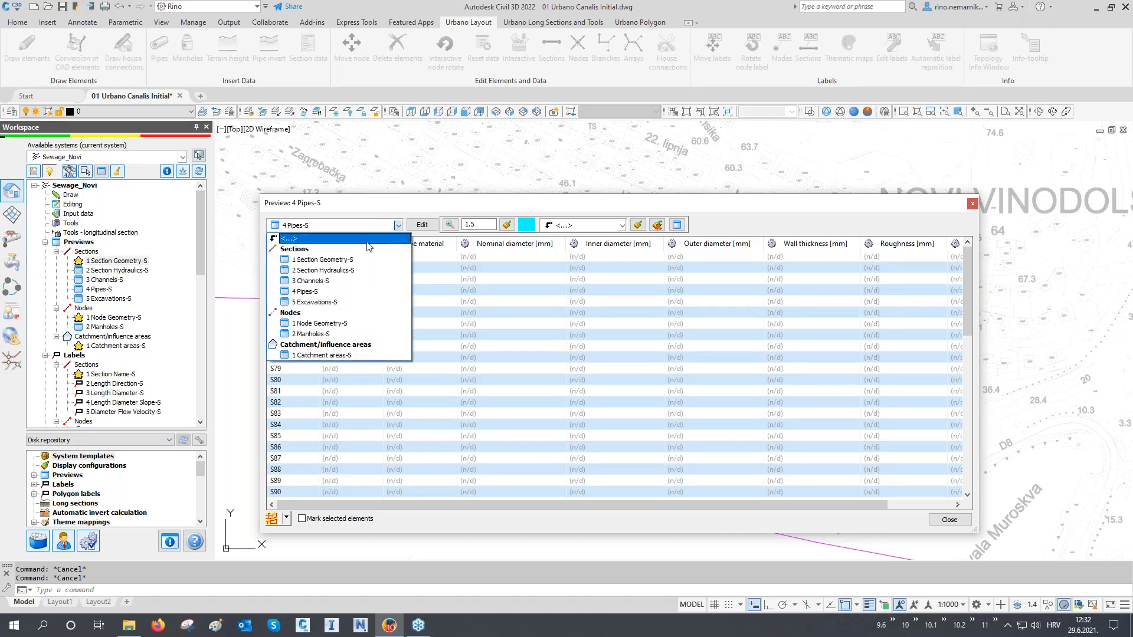
left_click(355, 334)
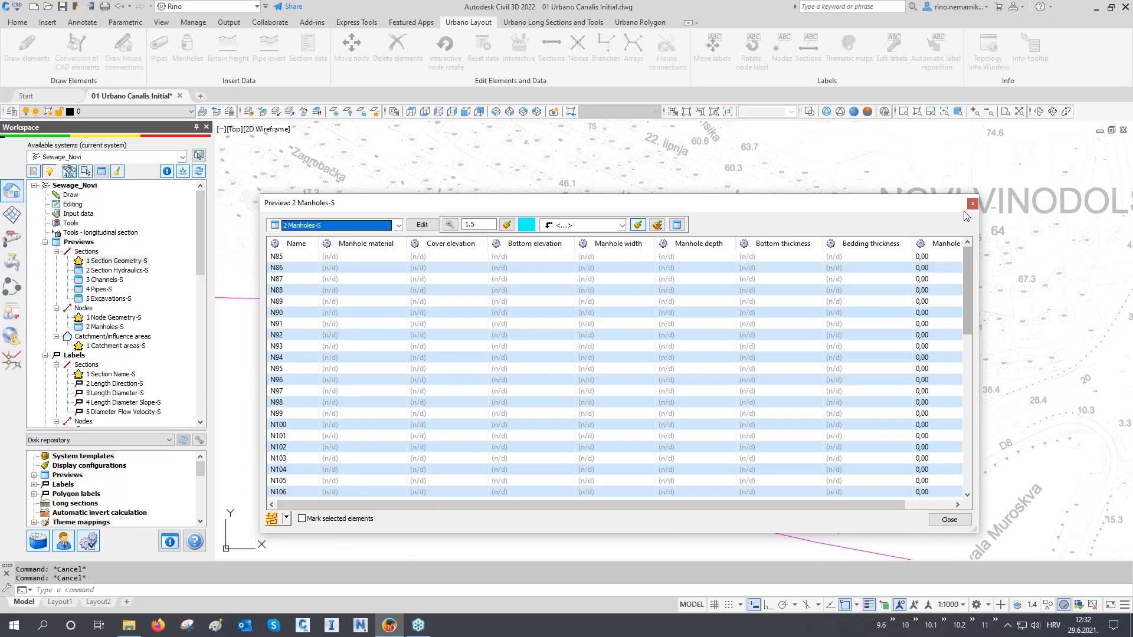
- Close the 2 Manholes-S preview window, show the docked preview table for 1 Section Geometry-S and make it taller below the network
left_click(731, 160)
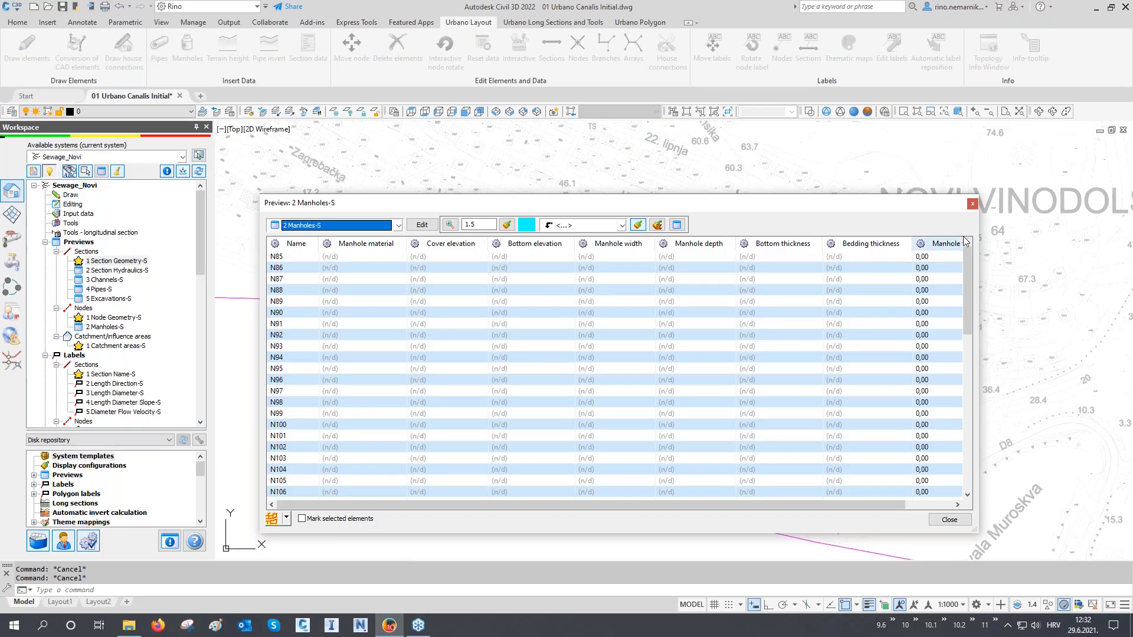
left_click(973, 204)
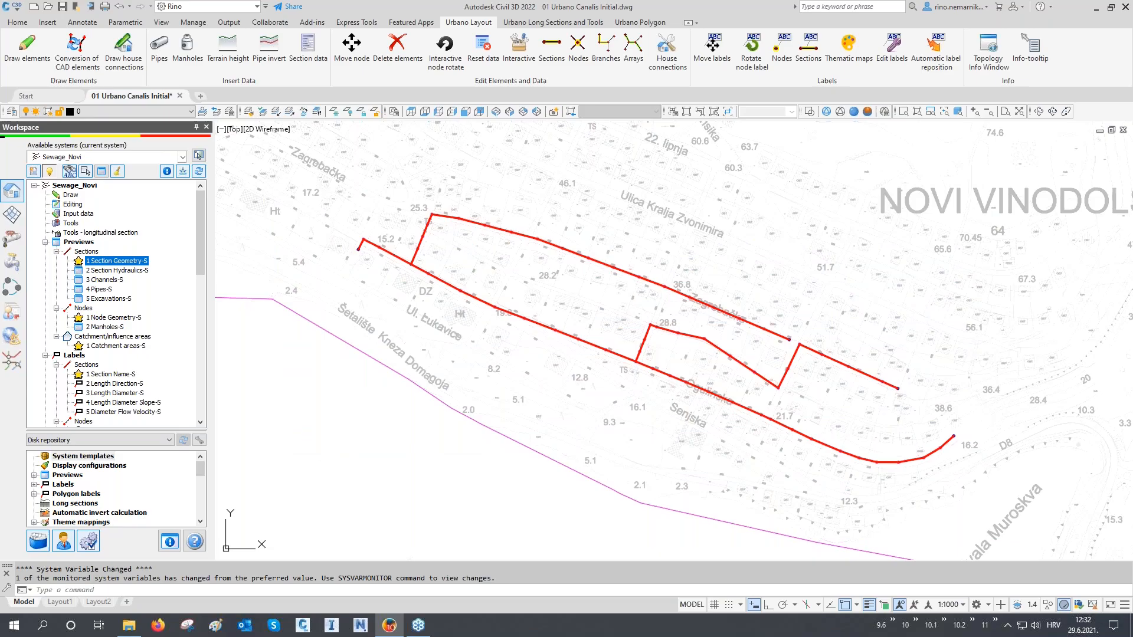
left_click(102, 171)
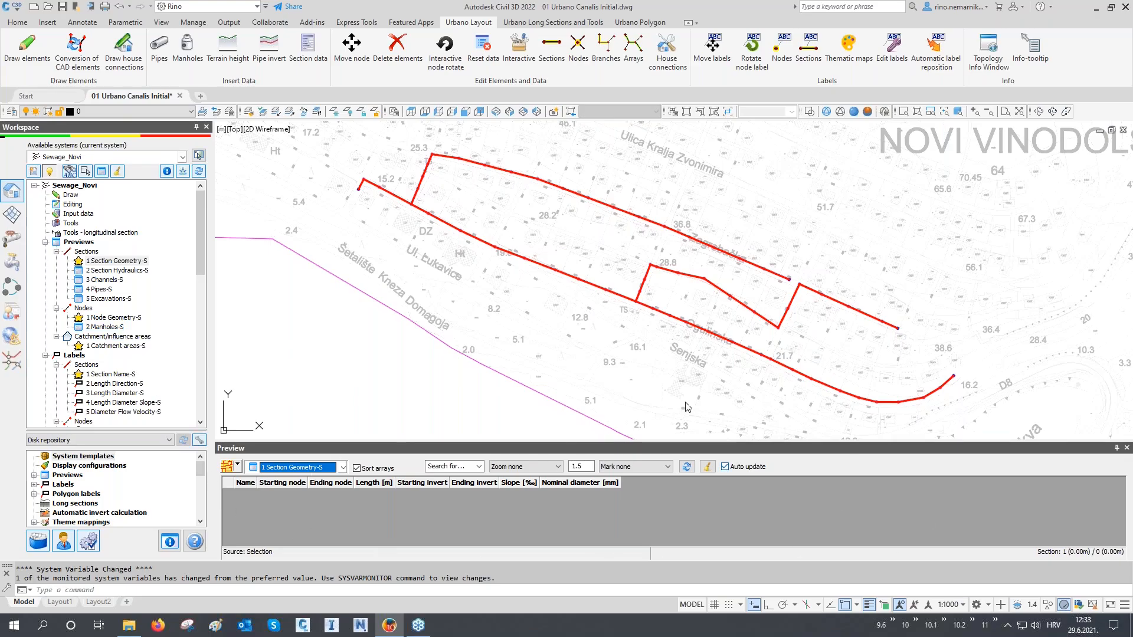
left_click_drag(572, 443, 570, 402)
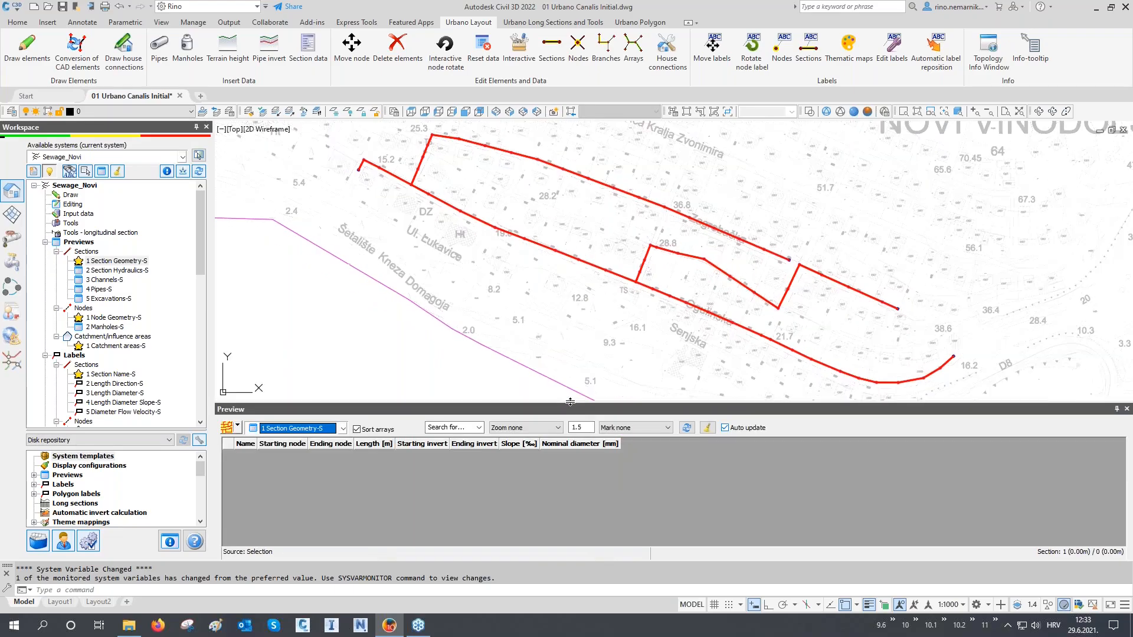
scroll(607, 299, "up", 2)
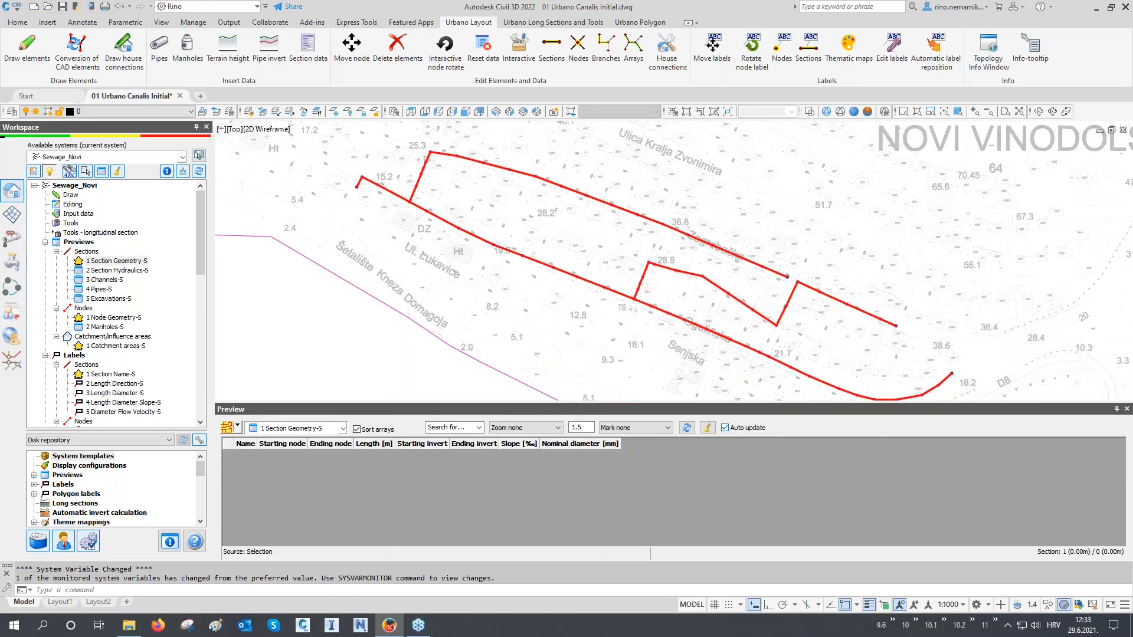
scroll(383, 174, "up", 4)
scroll(392, 215, "down", 5)
middle_click_drag(518, 291, 531, 247)
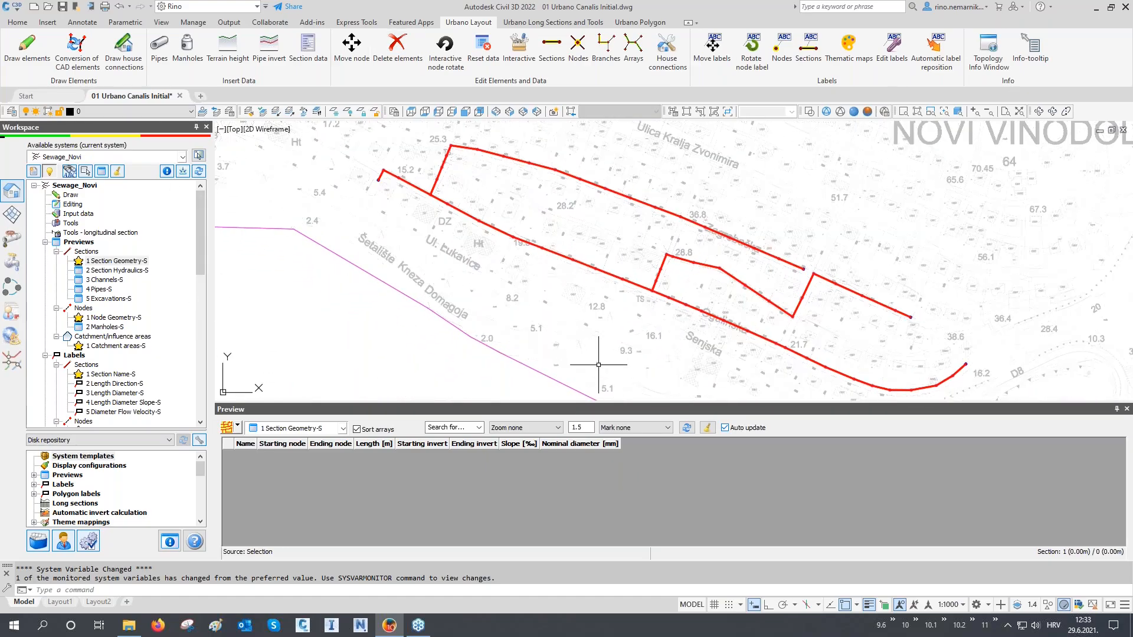
left_click_drag(602, 409, 678, 277)
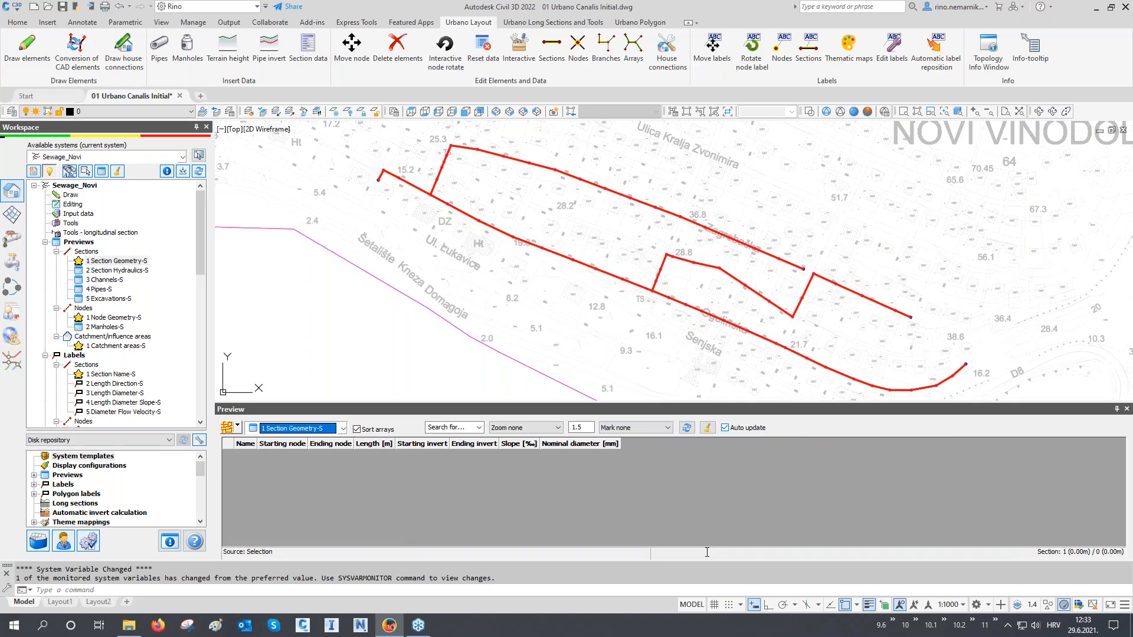
middle_click_drag(490, 271, 522, 326)
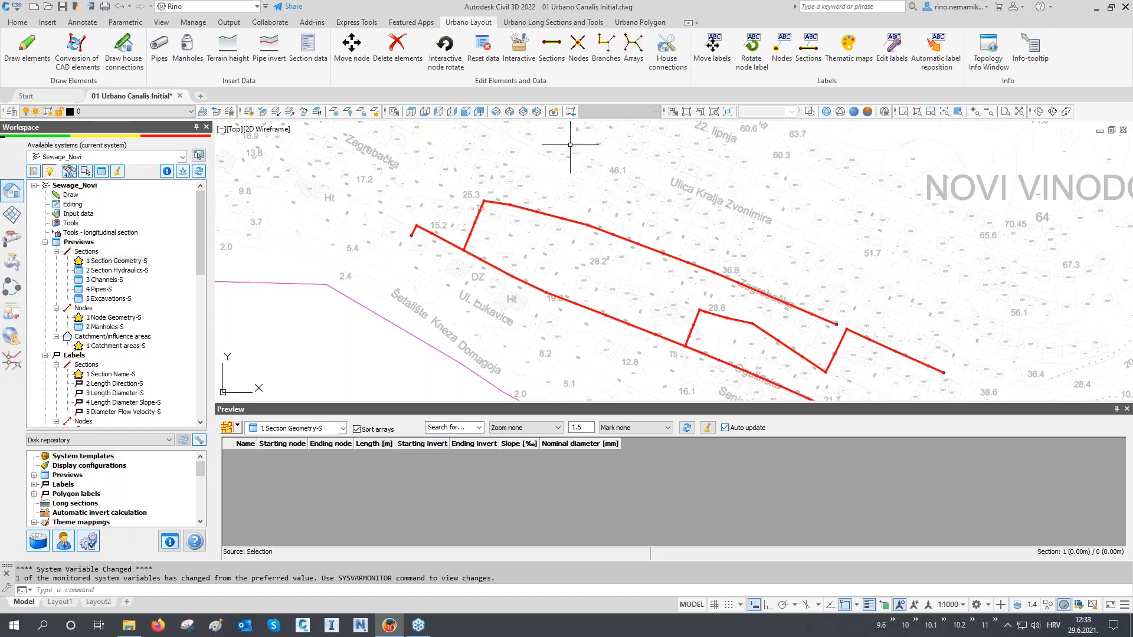
left_click(569, 144)
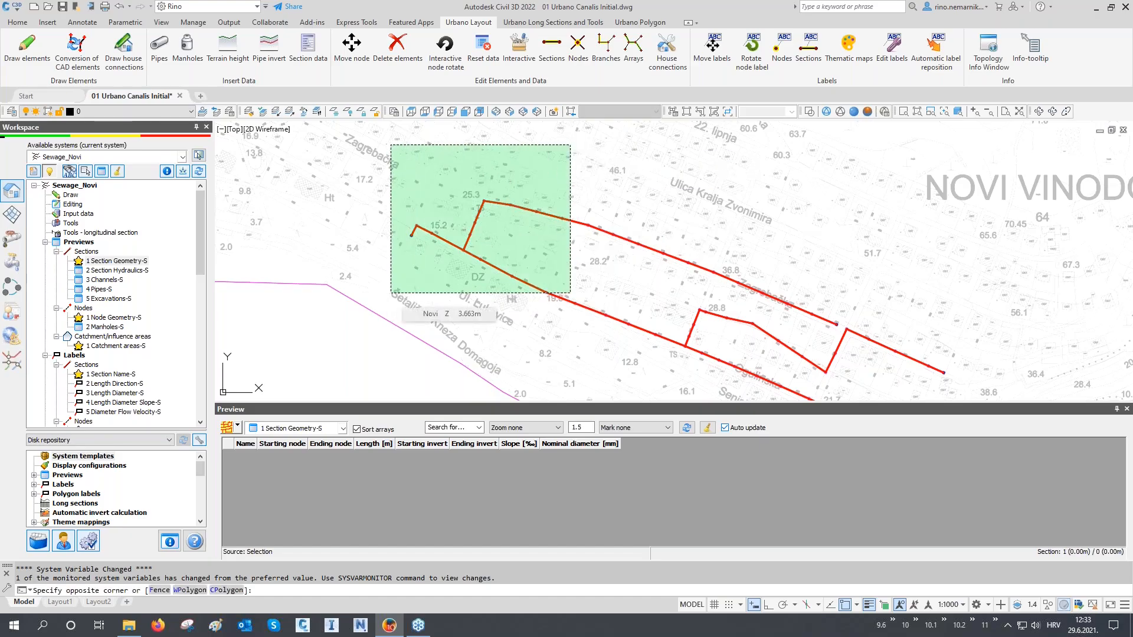
left_click(391, 292)
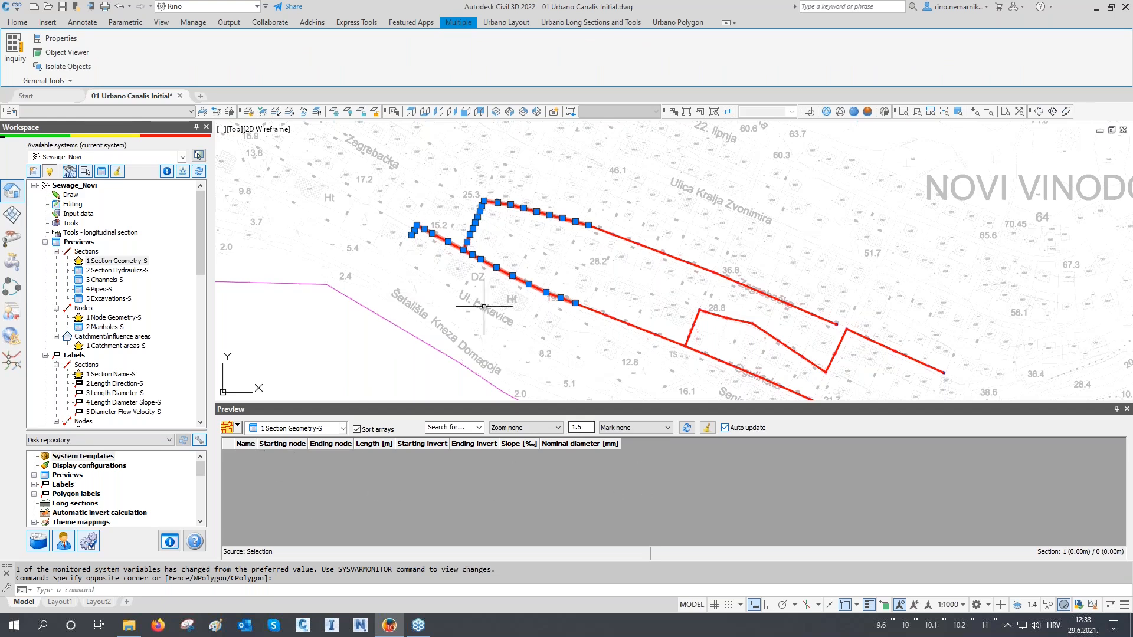
key("Escape")
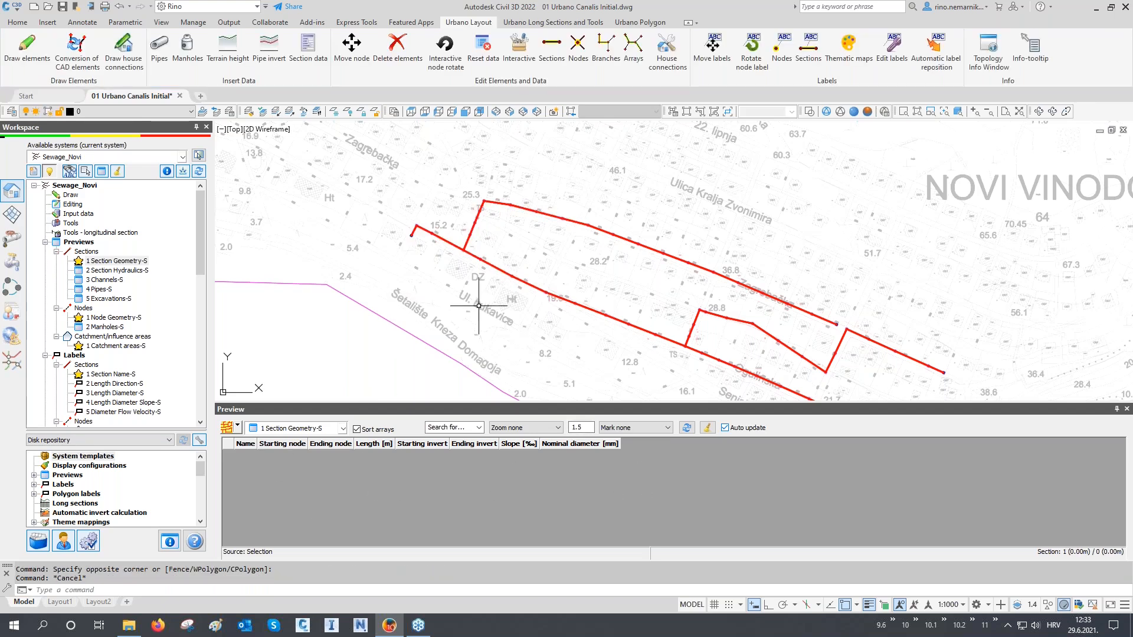
left_click(237, 426)
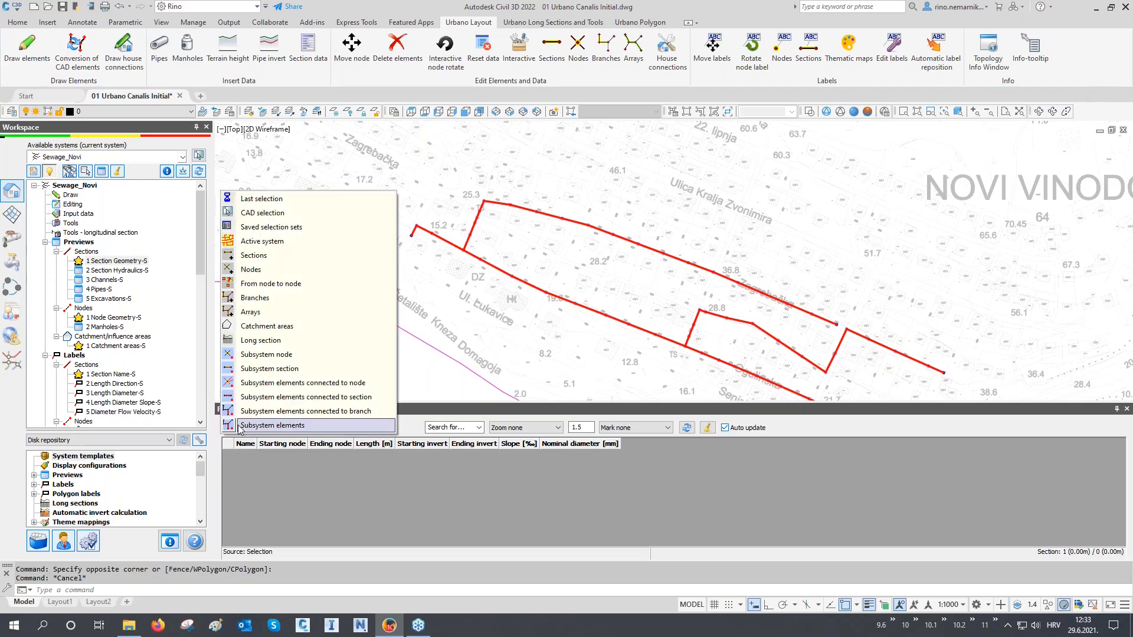
left_click(446, 416)
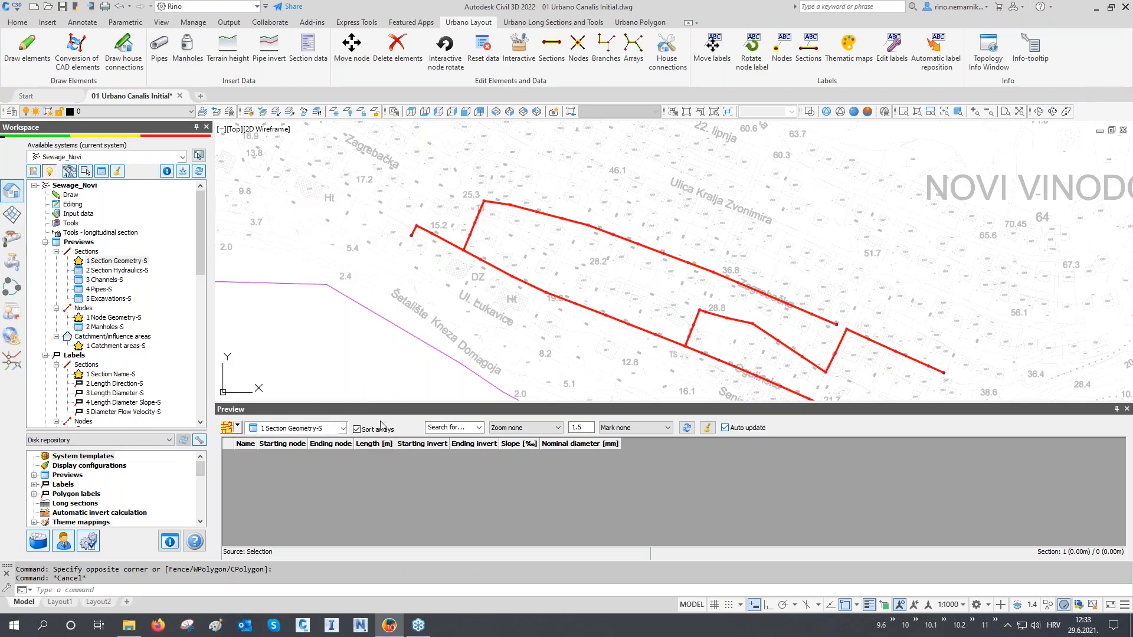
- Load the active system's sections into the preview table, set marking to Mark in plan and mark section S70
left_click(227, 429)
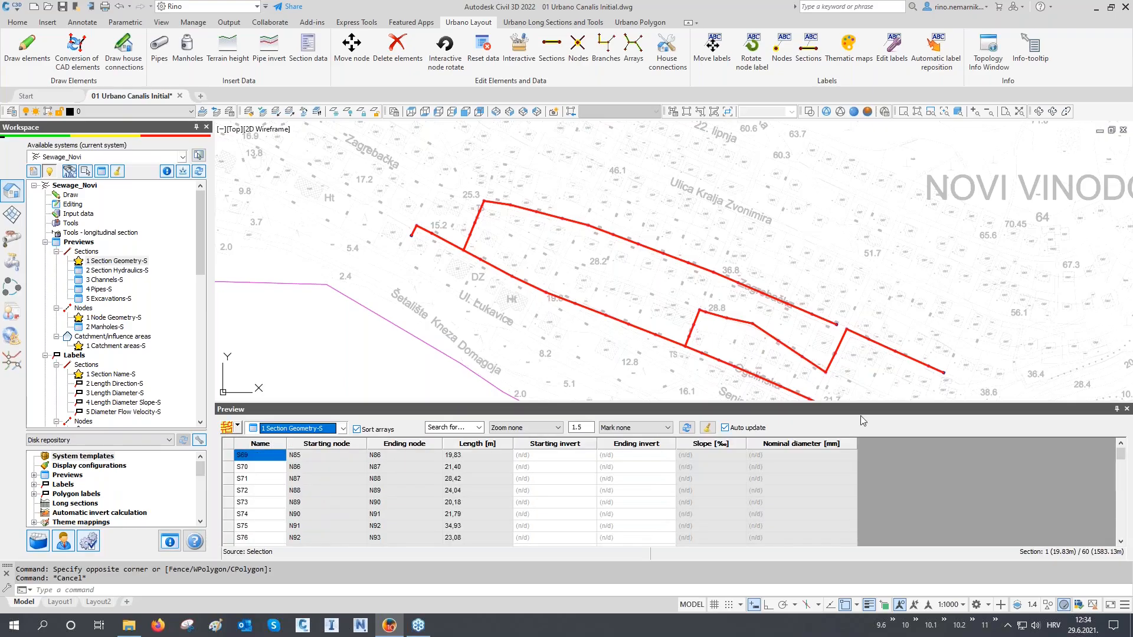
middle_click_drag(575, 341, 539, 291)
left_click(631, 428)
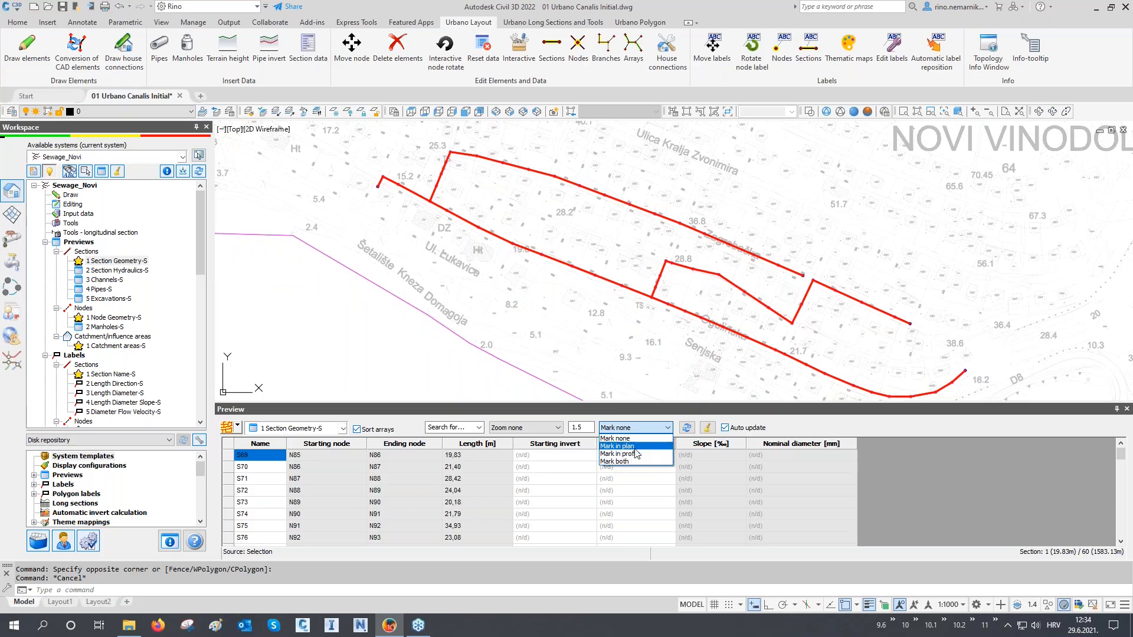
left_click(635, 447)
left_click(269, 468)
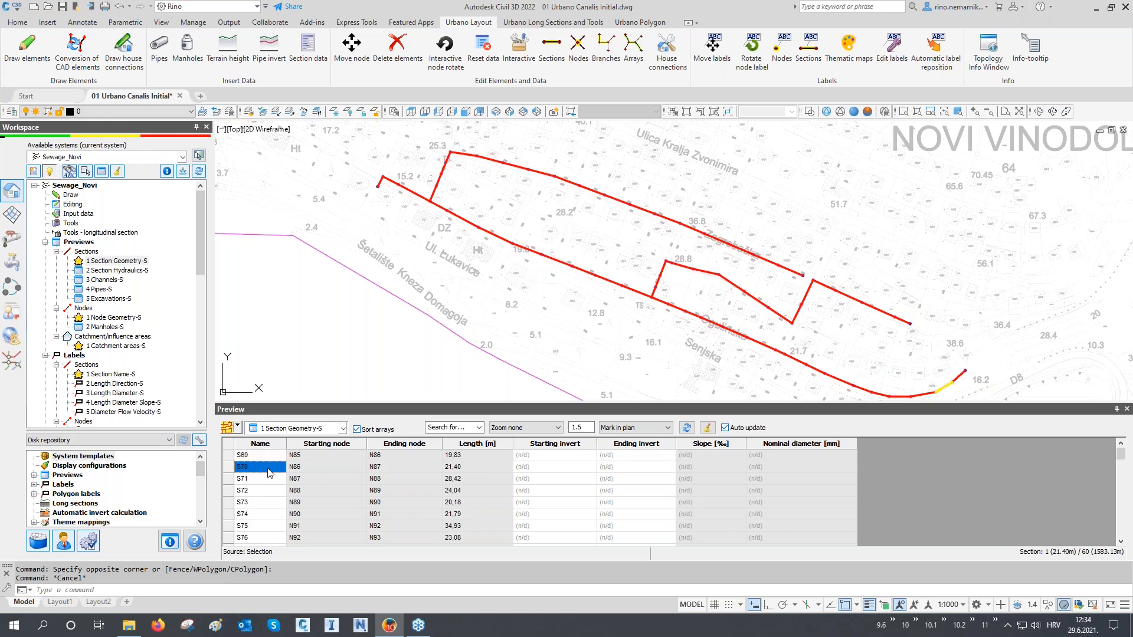
- Mark all listed sections in plan, examine the highlighted nodes at the network's western end and regenerate the drawing with RE
key("ctrl+a")
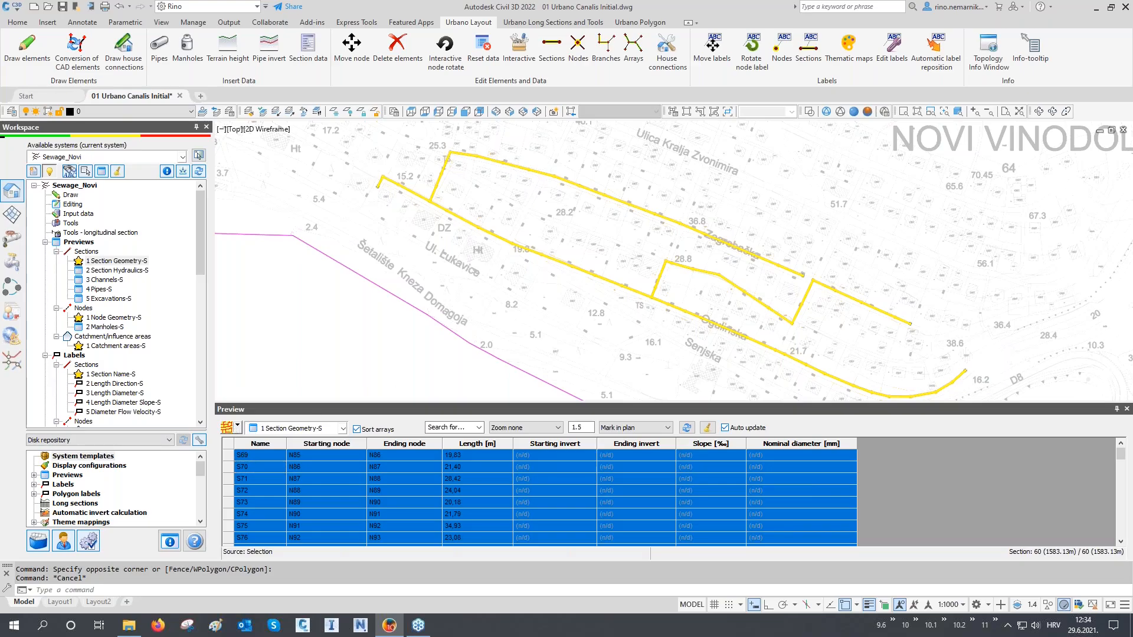
scroll(381, 172, "up", 5)
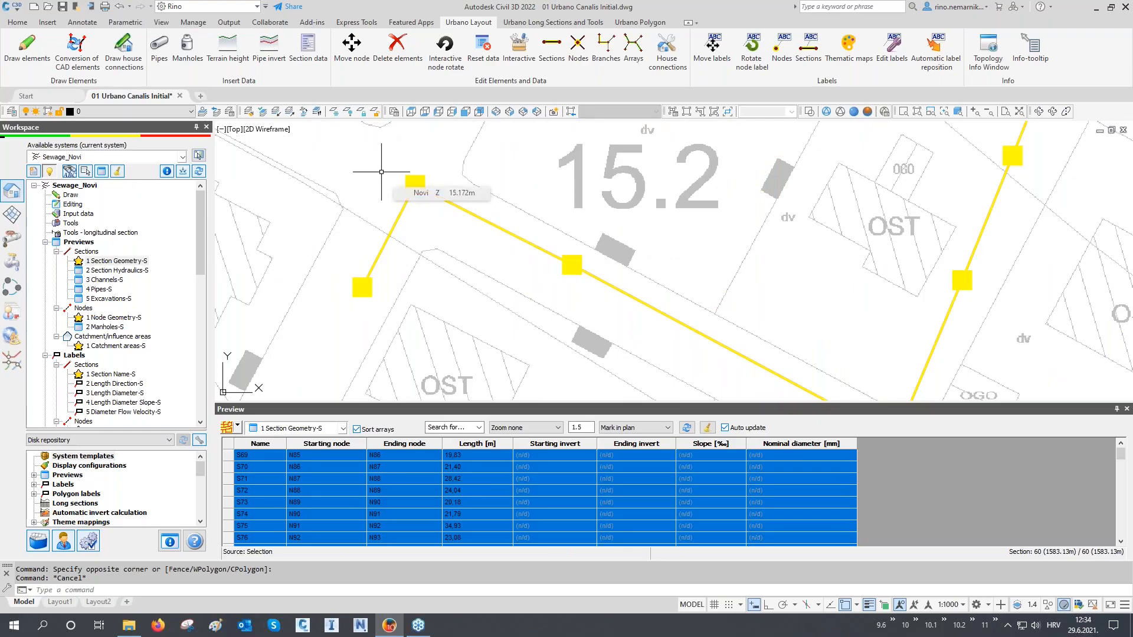
scroll(381, 172, "down", 6)
scroll(448, 219, "down", 3)
scroll(470, 230, "up", 2)
scroll(461, 233, "down", 1)
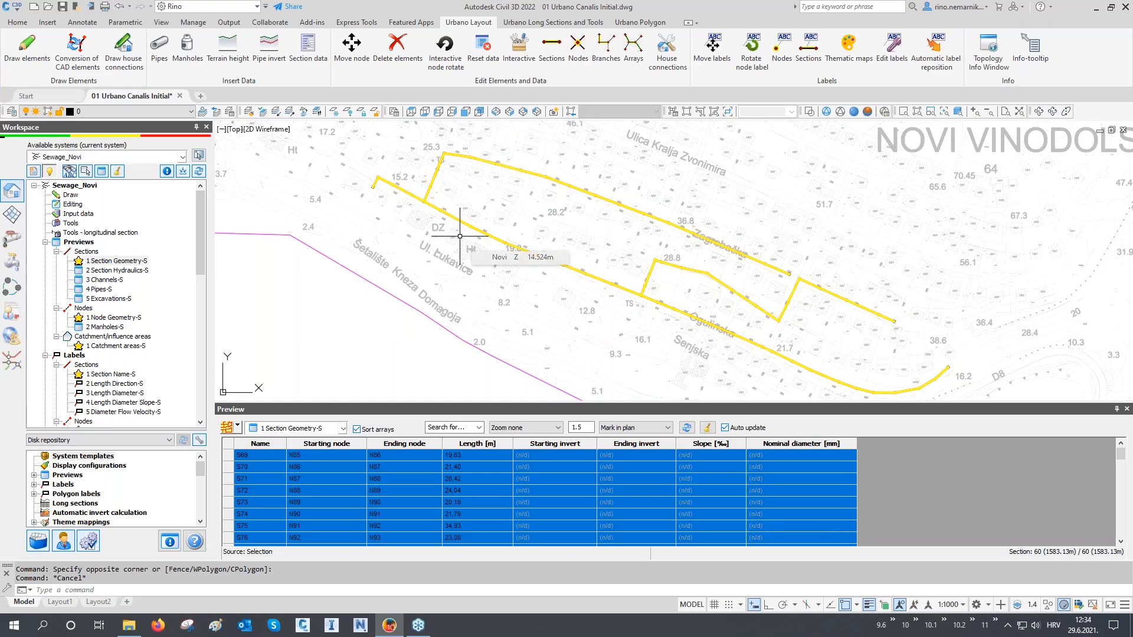
type("RE")
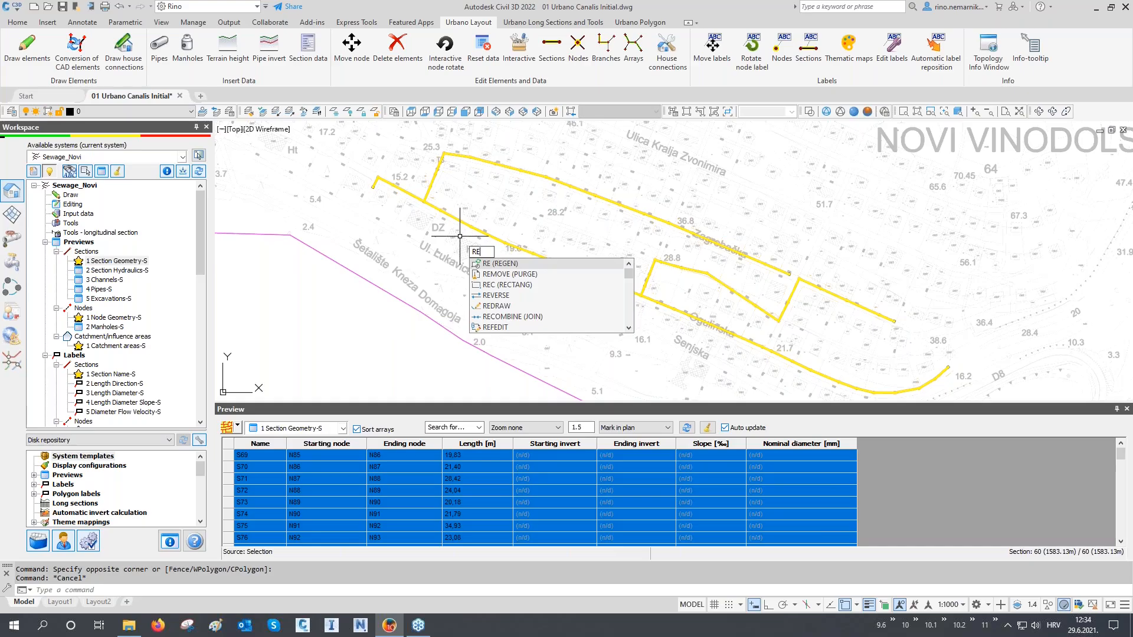
key("Return")
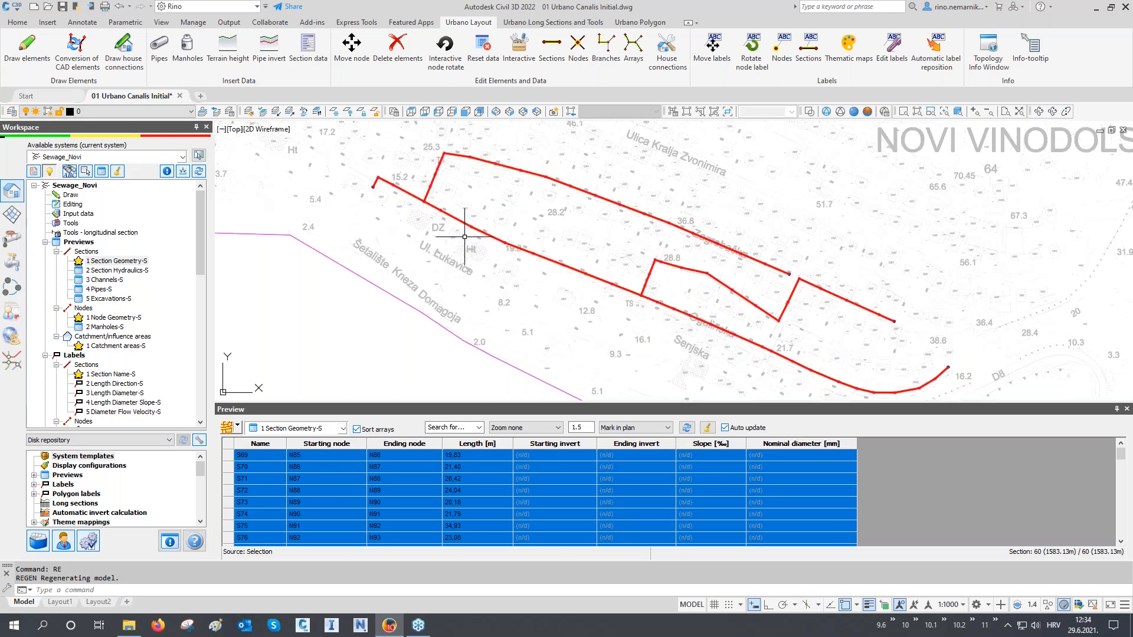
- Filter the general settings by "colo" and set the first class 3 damage mark color to blue (5)
left_click(89, 543)
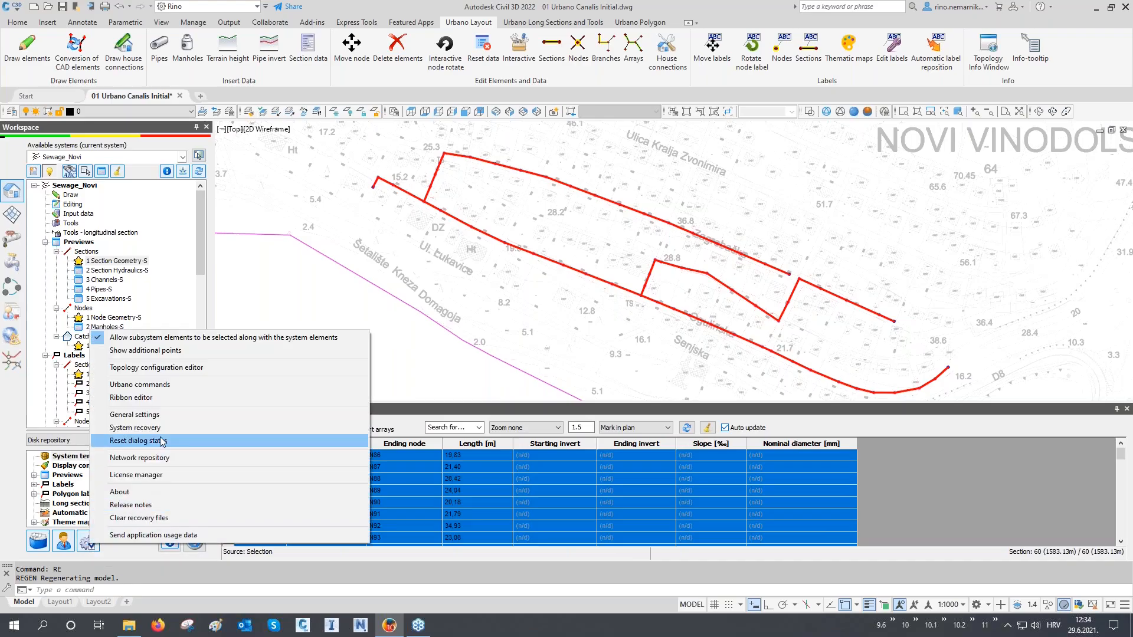
left_click(169, 416)
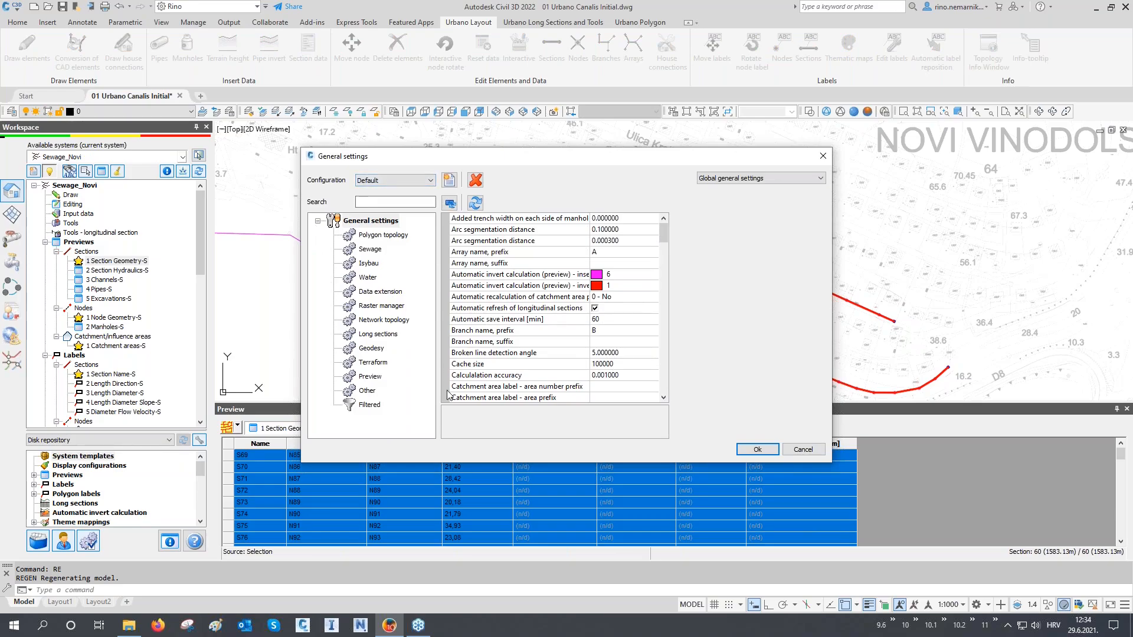
left_click(384, 202)
type("colo")
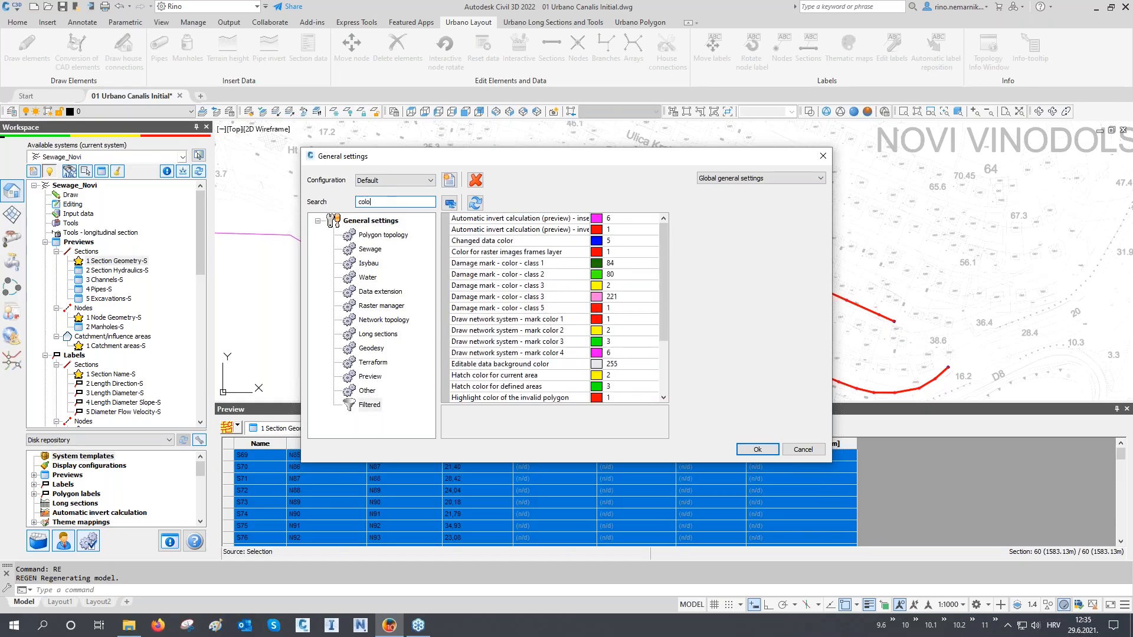
left_click(603, 289)
left_click(652, 288)
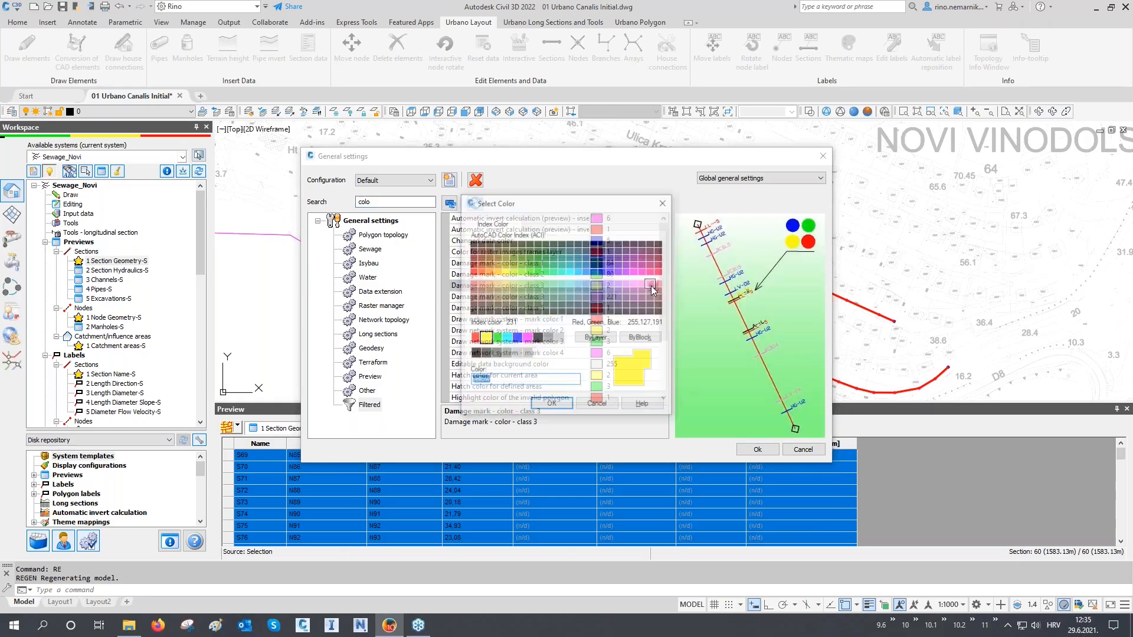
left_click(517, 338)
left_click(552, 405)
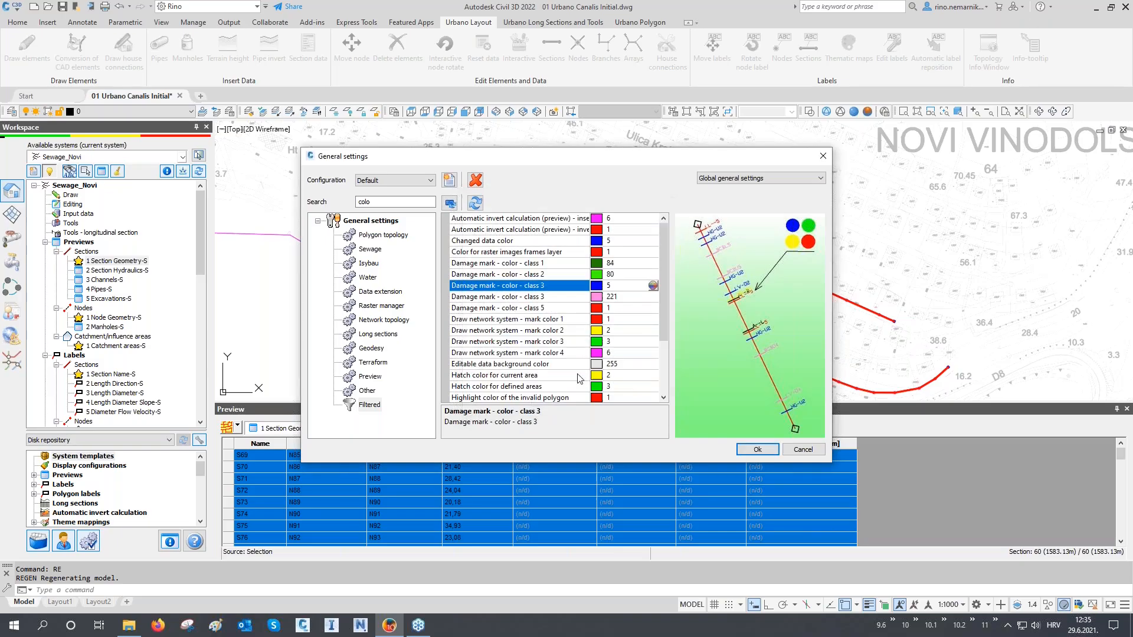
- Set Draw network system - mark color 2 and the hatch color for the current area to blue (5)
left_click(638, 330)
left_click(652, 329)
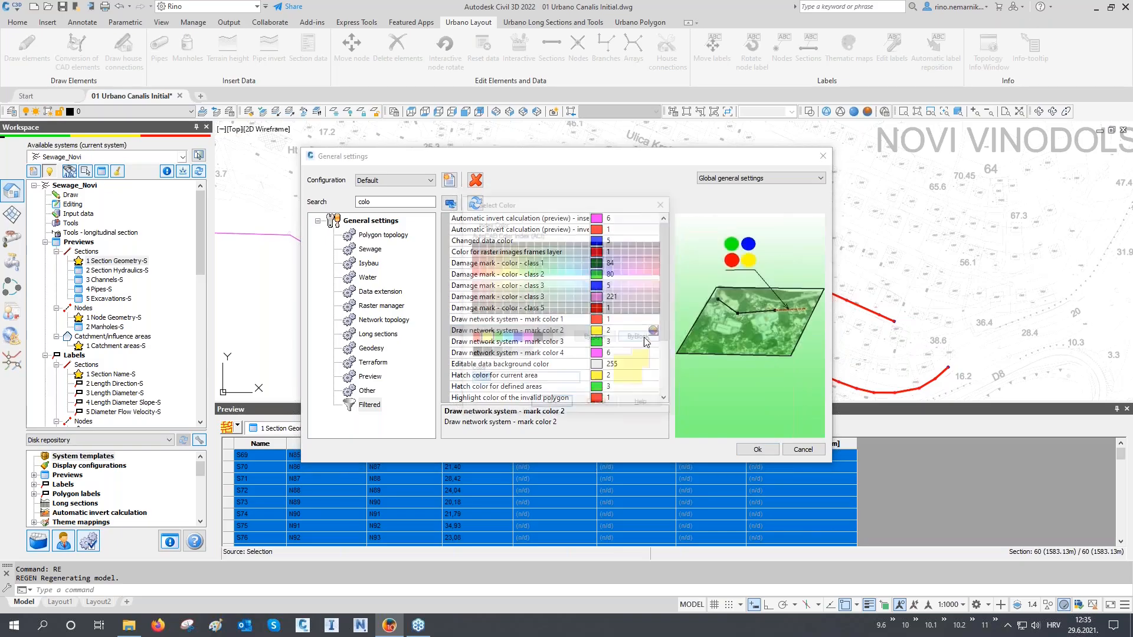
left_click(552, 404)
scroll(636, 347, "down", 1)
left_click(635, 343)
left_click(652, 342)
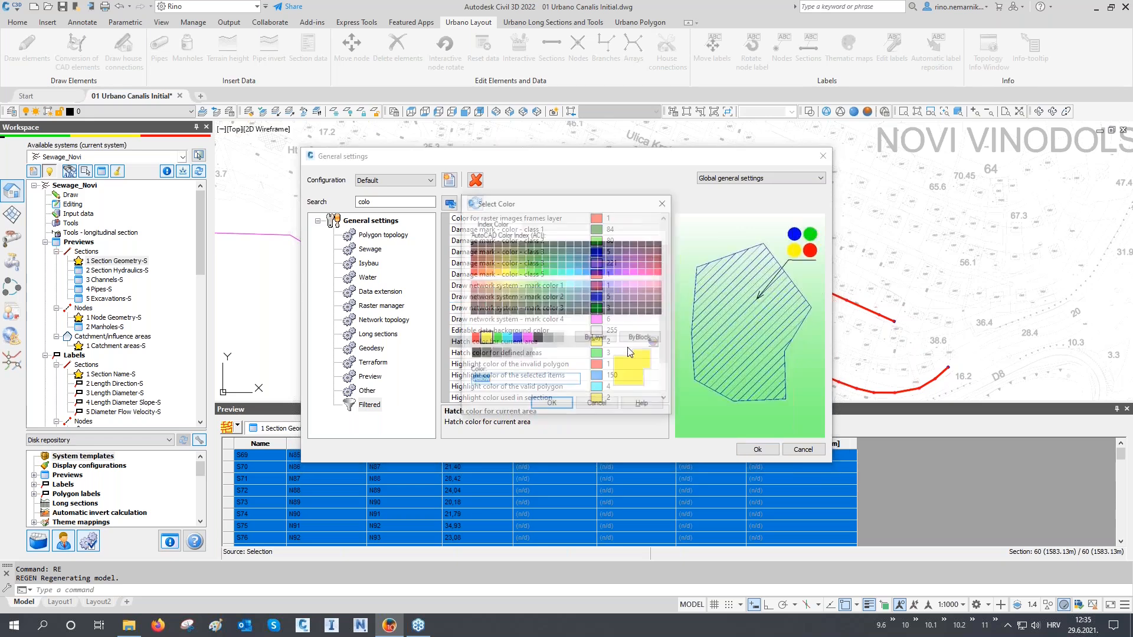
left_click(551, 404)
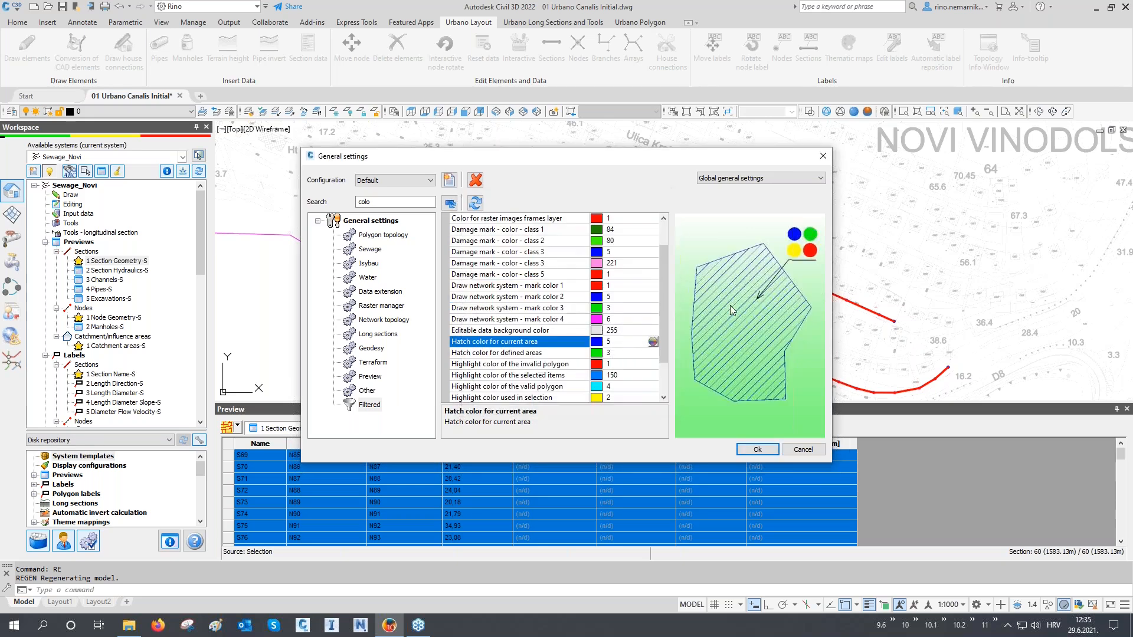
- Set the highlight color of the valid polygon and the highlight color used in selection to blue (5)
scroll(652, 326, "down", 1)
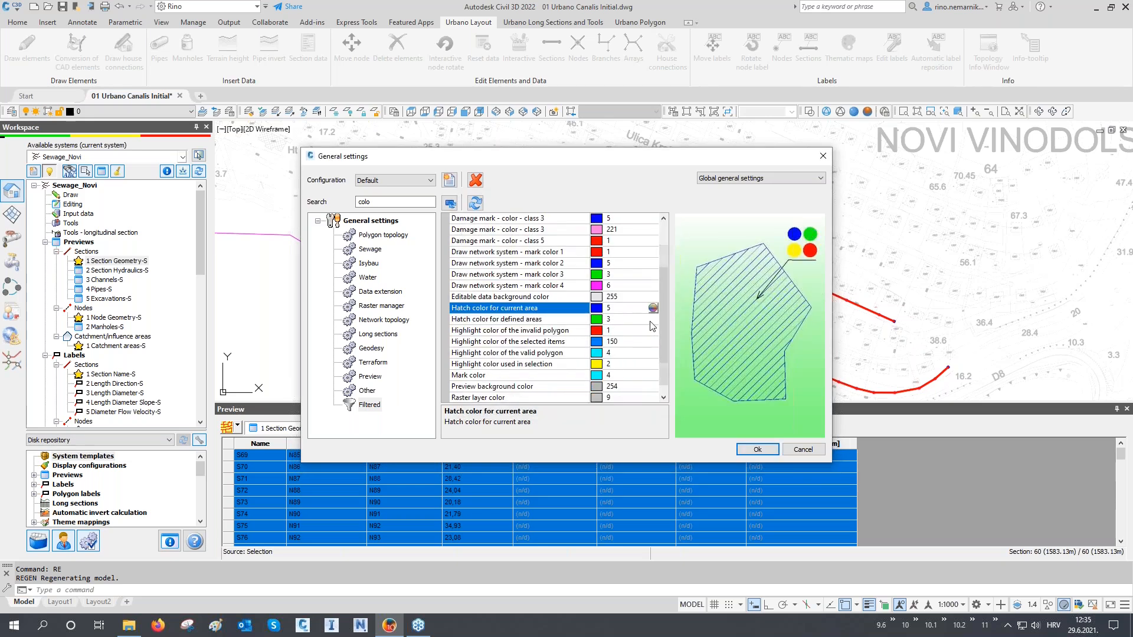
left_click(646, 354)
left_click(653, 353)
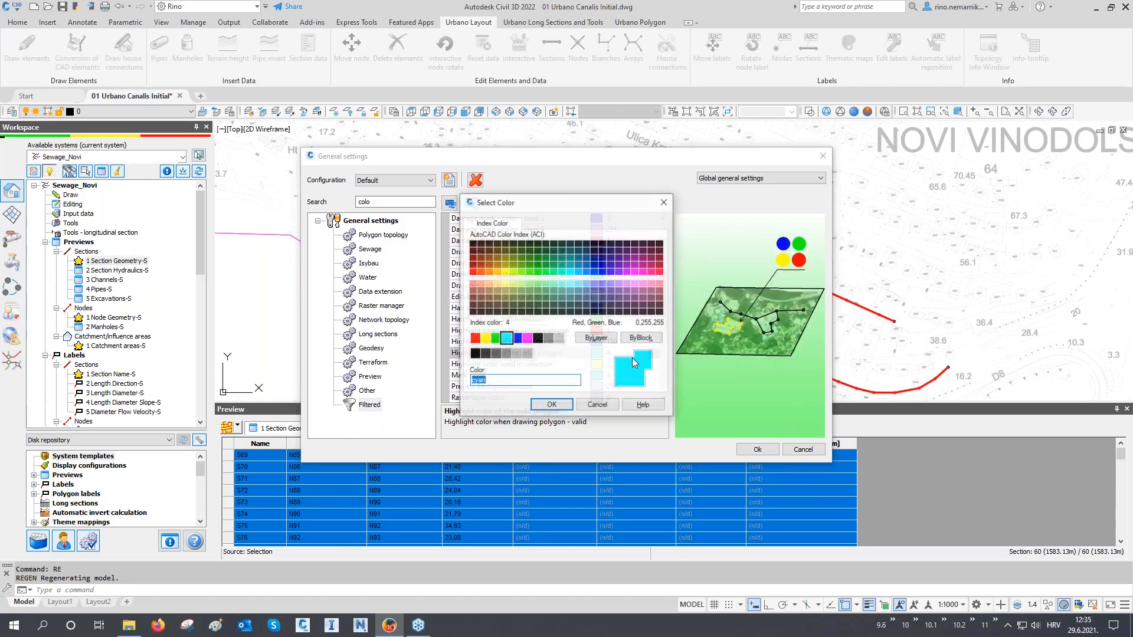
left_click(516, 338)
left_click(552, 405)
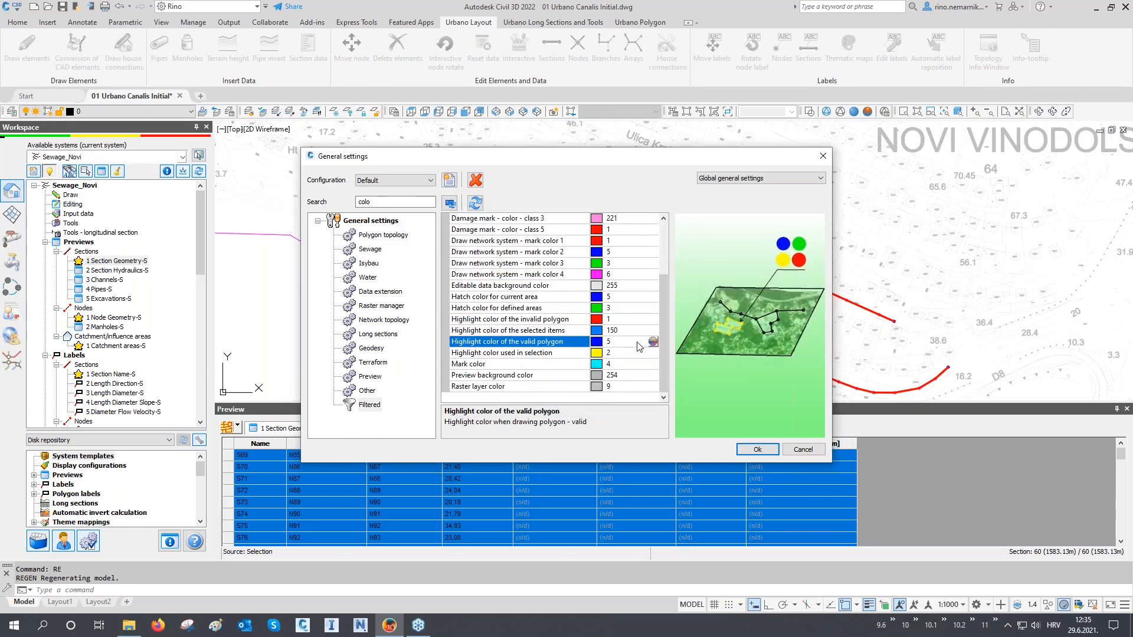
left_click(633, 354)
left_click(653, 353)
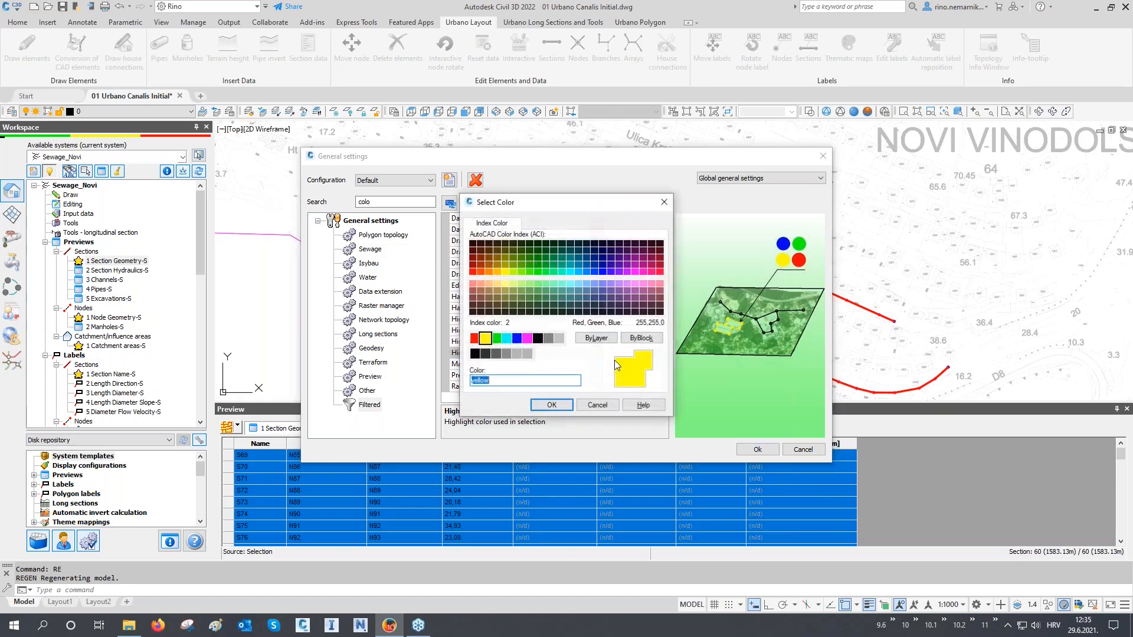
left_click(516, 337)
left_click(552, 405)
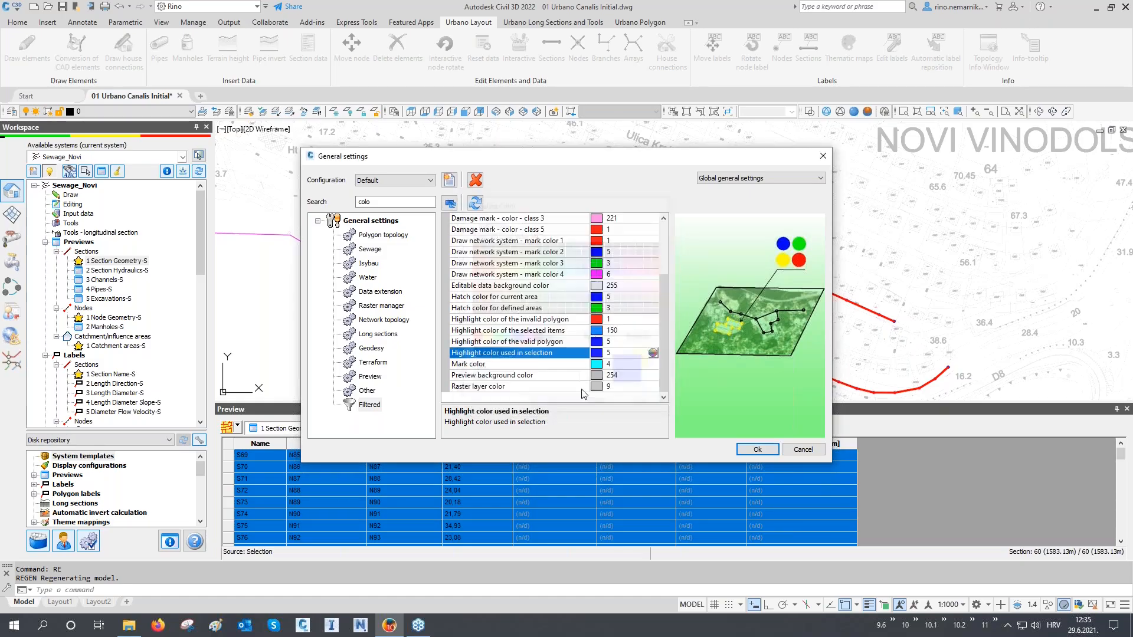
- Set the mark color to blue (5) and apply the general settings
left_click(608, 367)
left_click(652, 364)
left_click(516, 338)
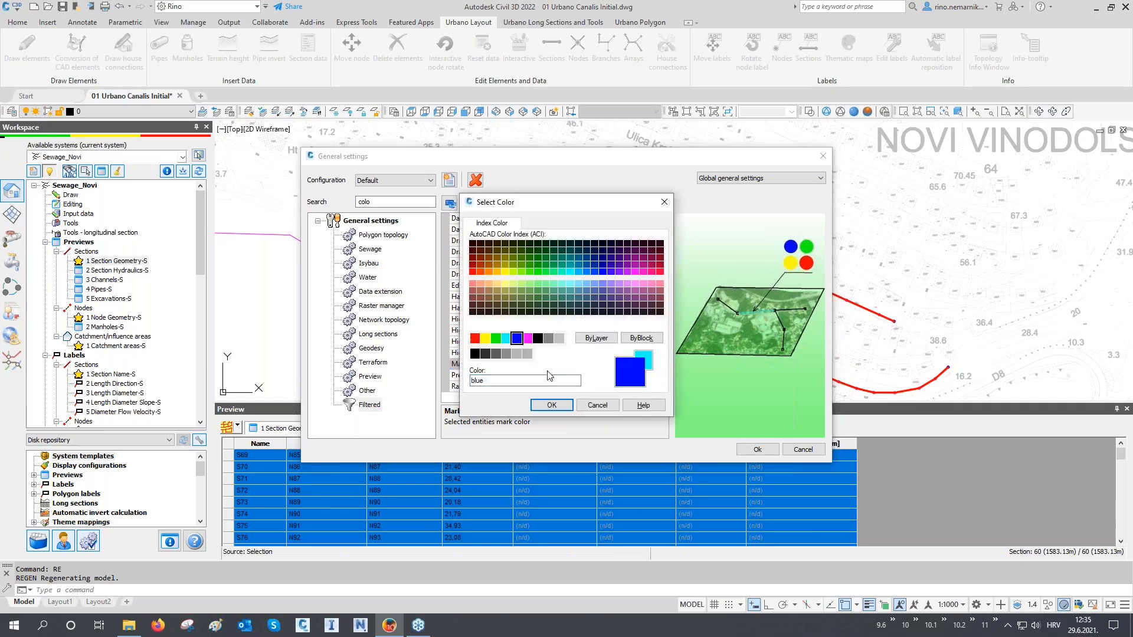
left_click(552, 405)
left_click(757, 450)
- Mark sections S70 and S69 and all listed sections in plan, and examine the highlighted nodes at the network's western end
left_click(273, 468)
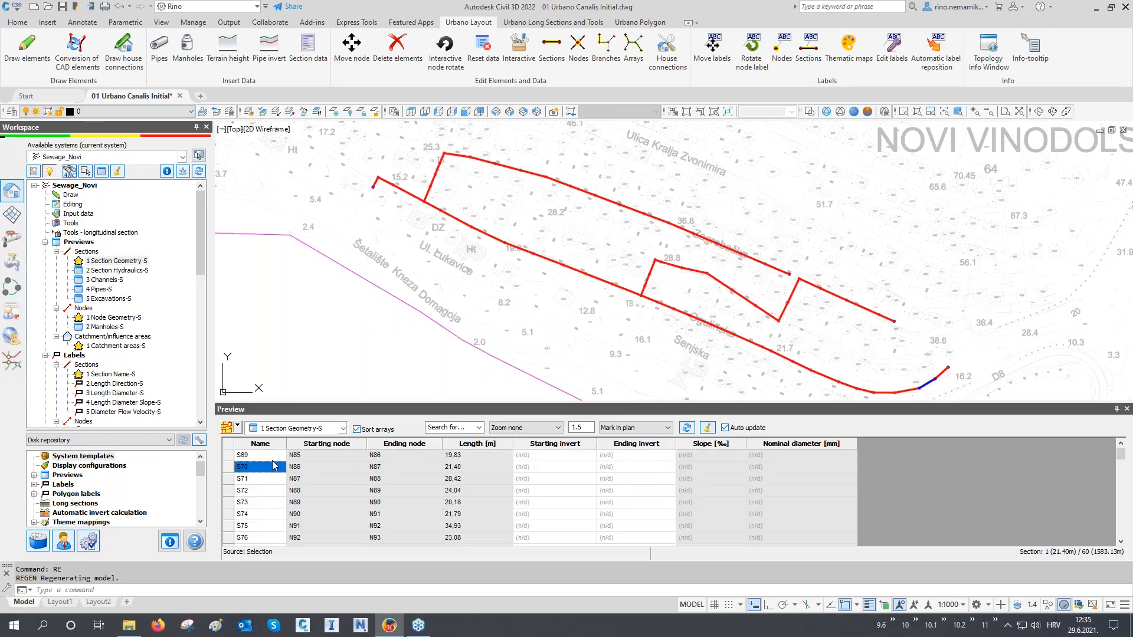
left_click(274, 456)
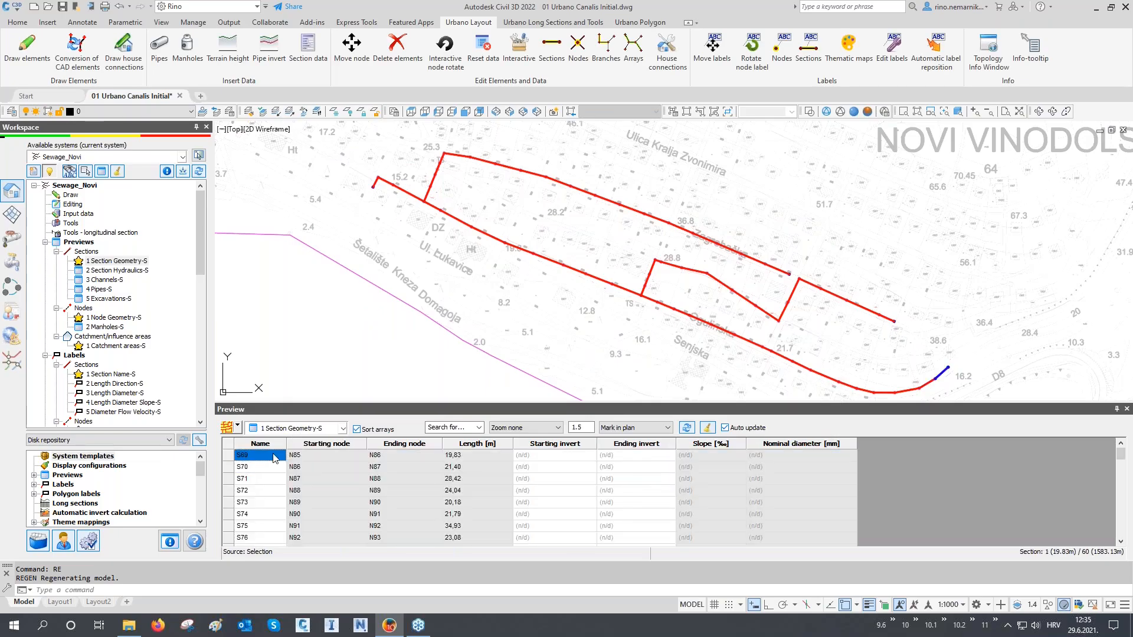
key("ctrl+a")
left_click(273, 468)
right_click(274, 468)
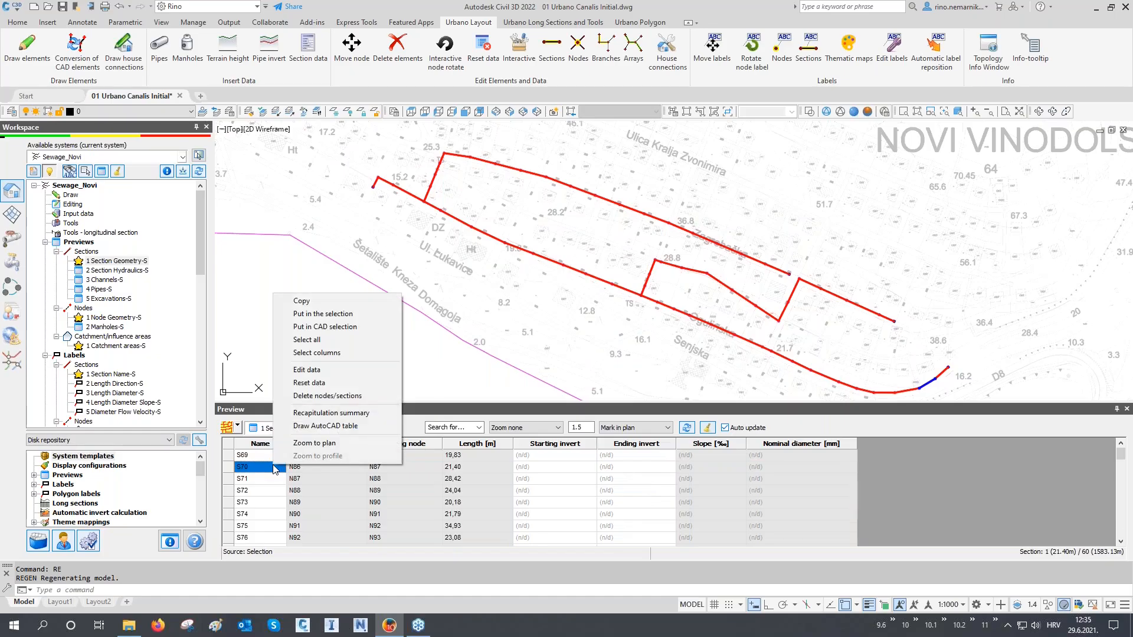
left_click(338, 342)
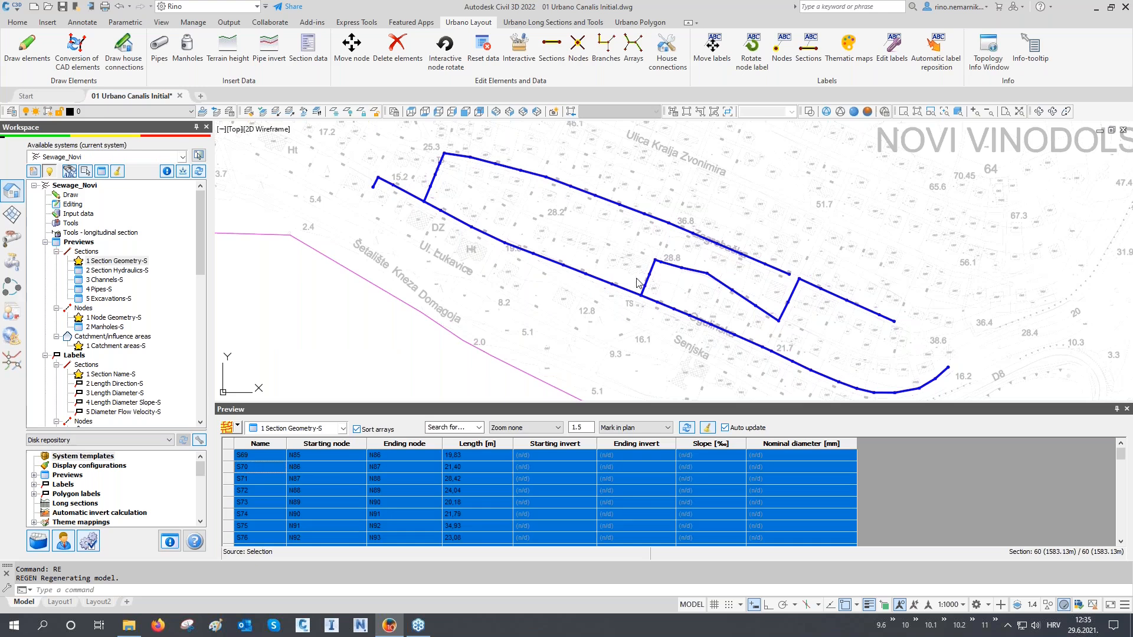
scroll(374, 178, "up", 2)
scroll(380, 172, "up", 3)
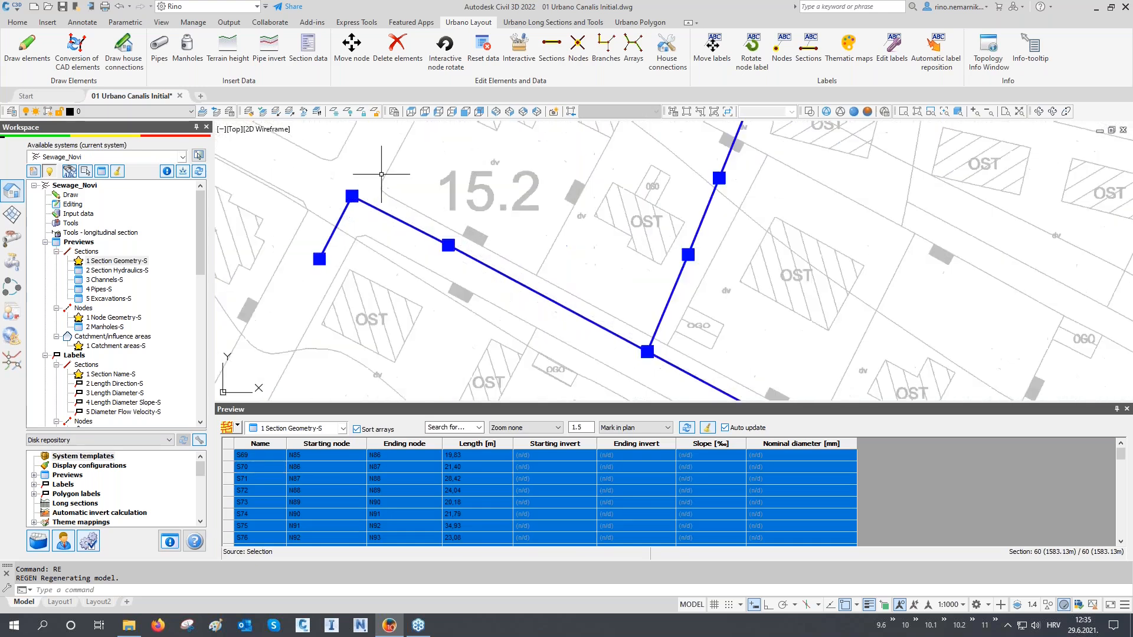
scroll(413, 206, "down", 5)
middle_click_drag(417, 212, 400, 169)
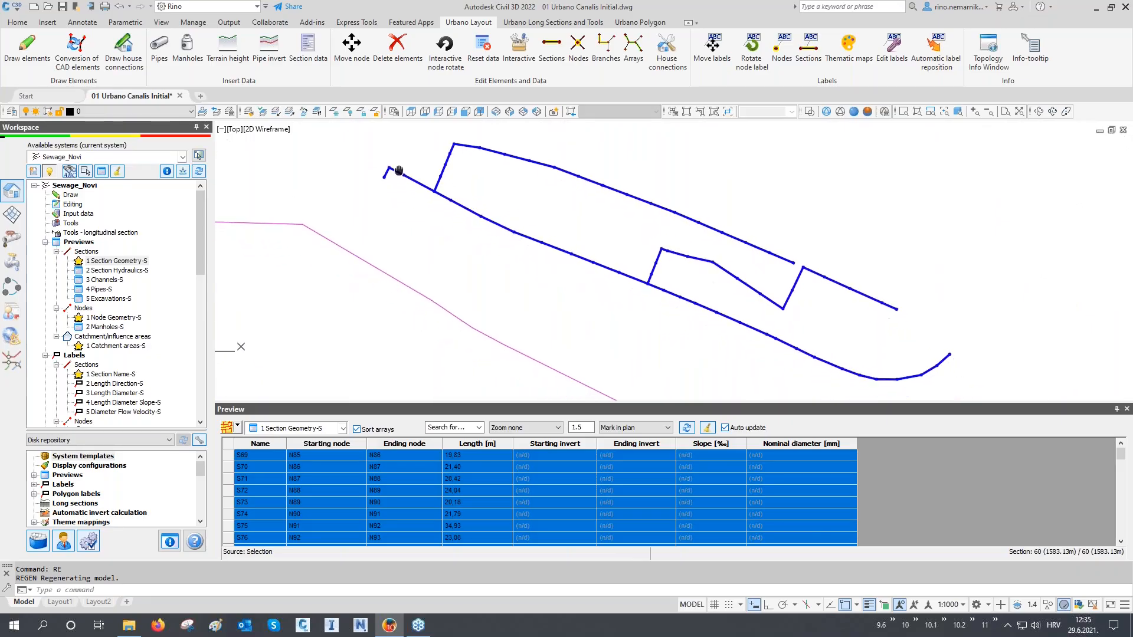
- List the sections of the network's western part with a CAD selection and mark all of them in plan
left_click(239, 427)
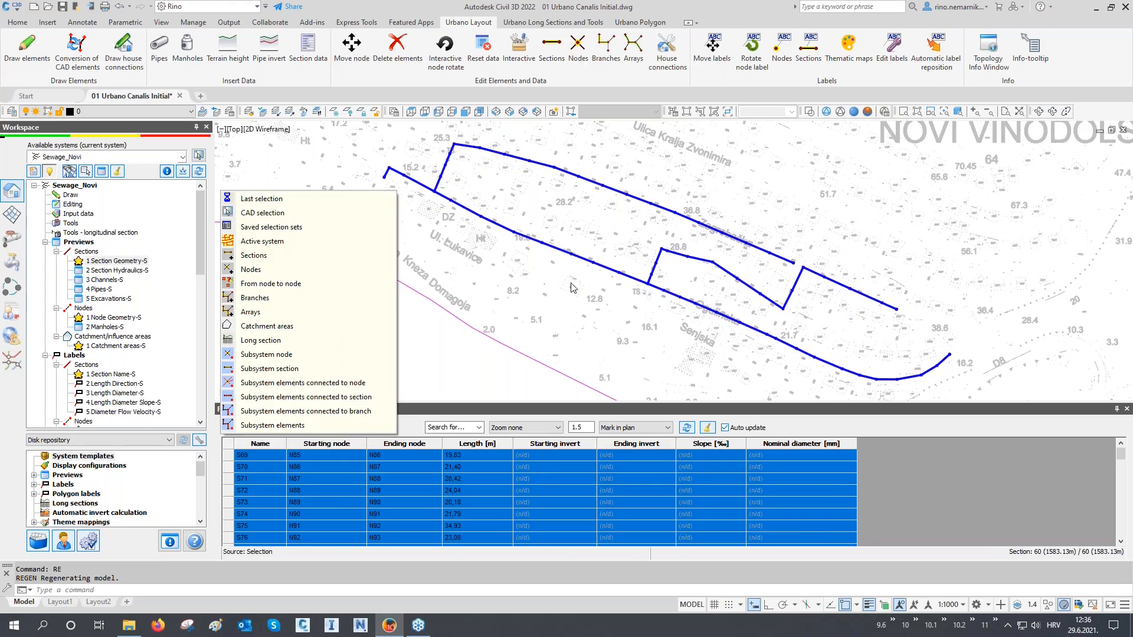
left_click(311, 212)
left_click(555, 180)
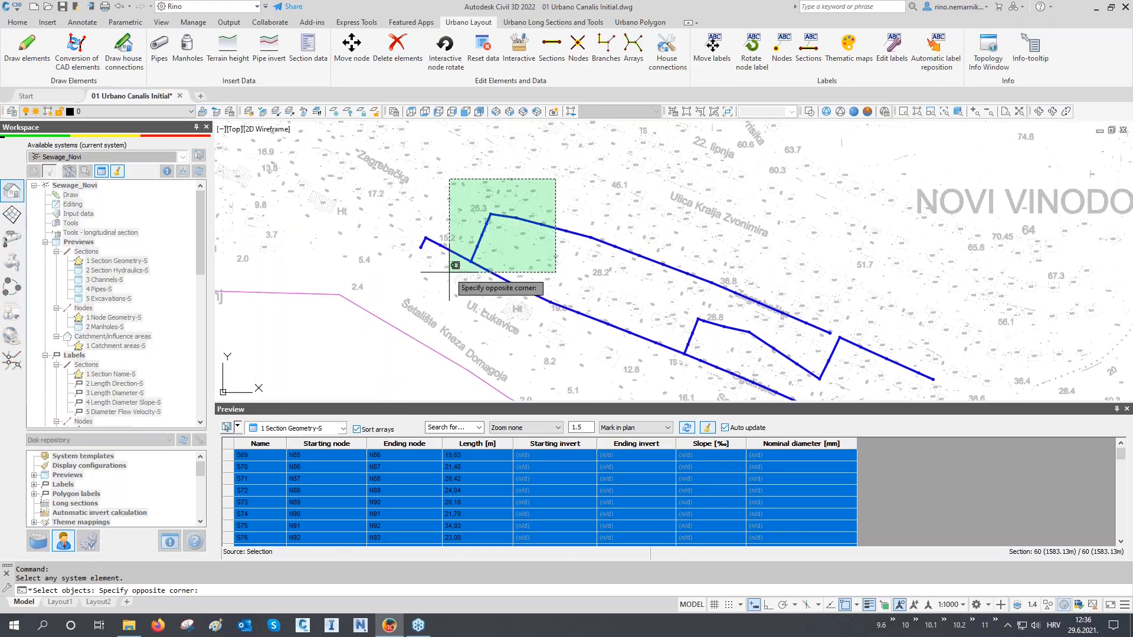
left_click(391, 287)
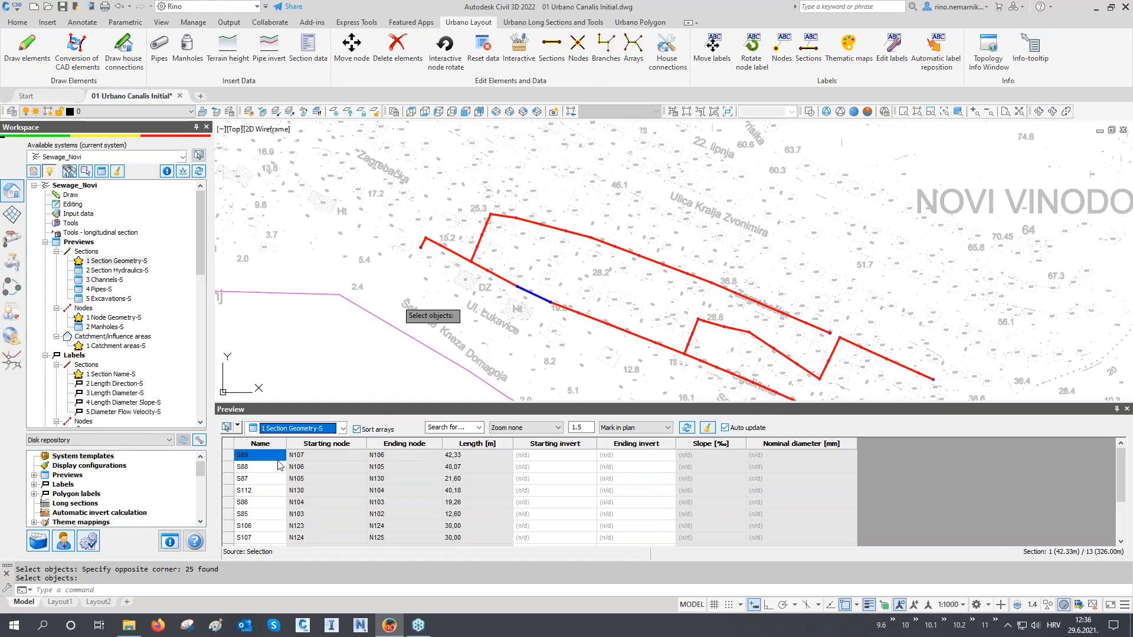
left_click_drag(280, 467, 289, 592)
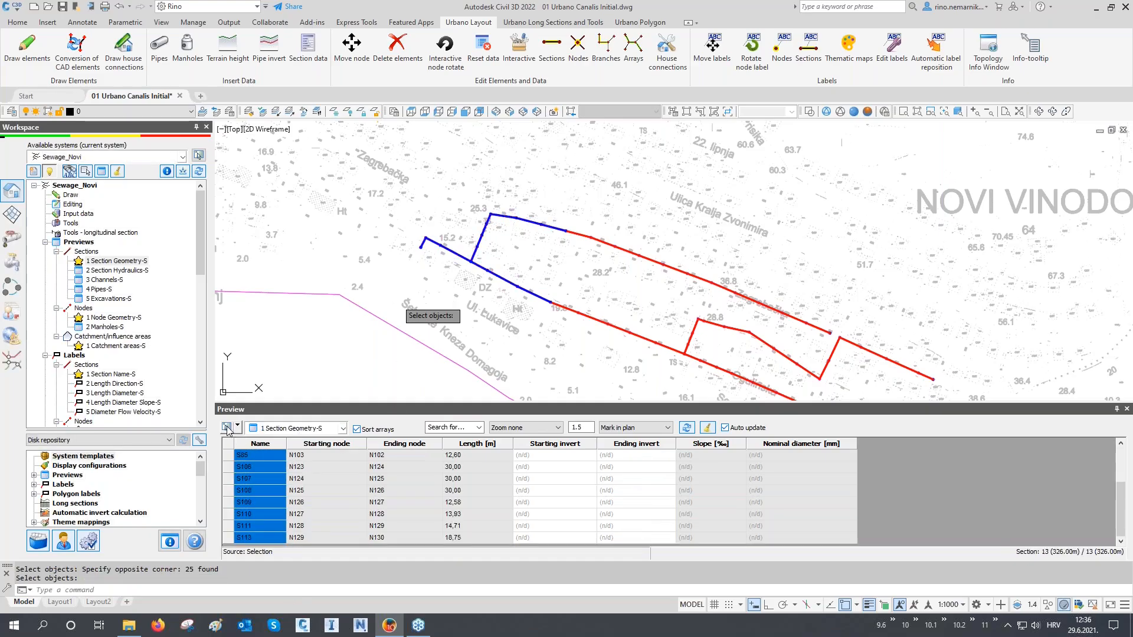
- Narrow the CAD selection to the three sections at the network's western tip and mark them in plan
left_click(439, 227)
left_click(401, 274)
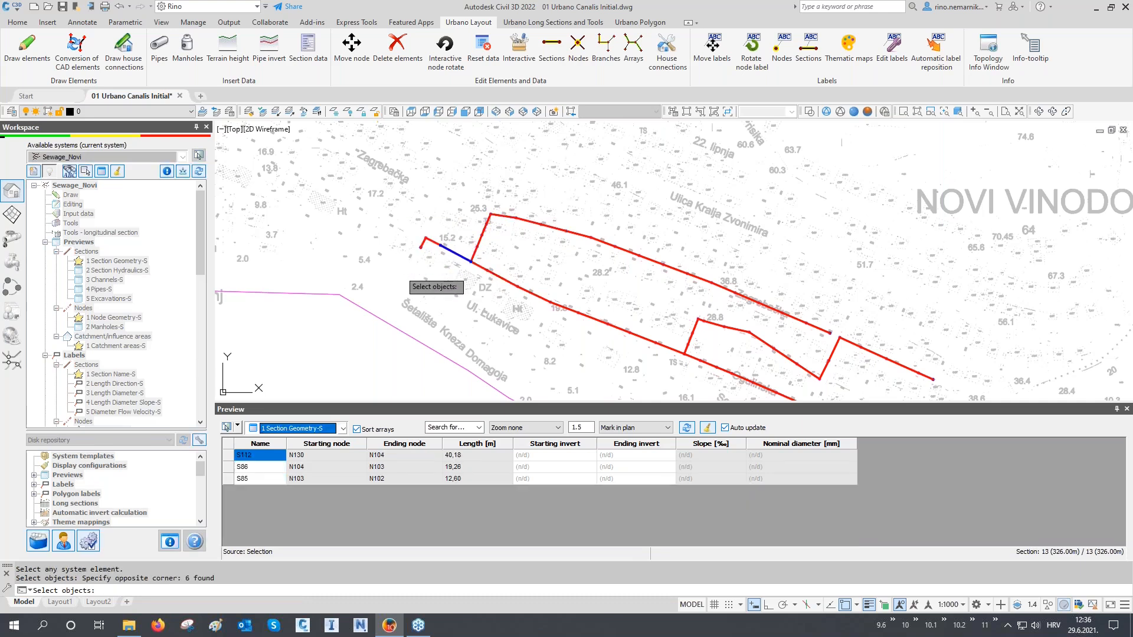
key("Return")
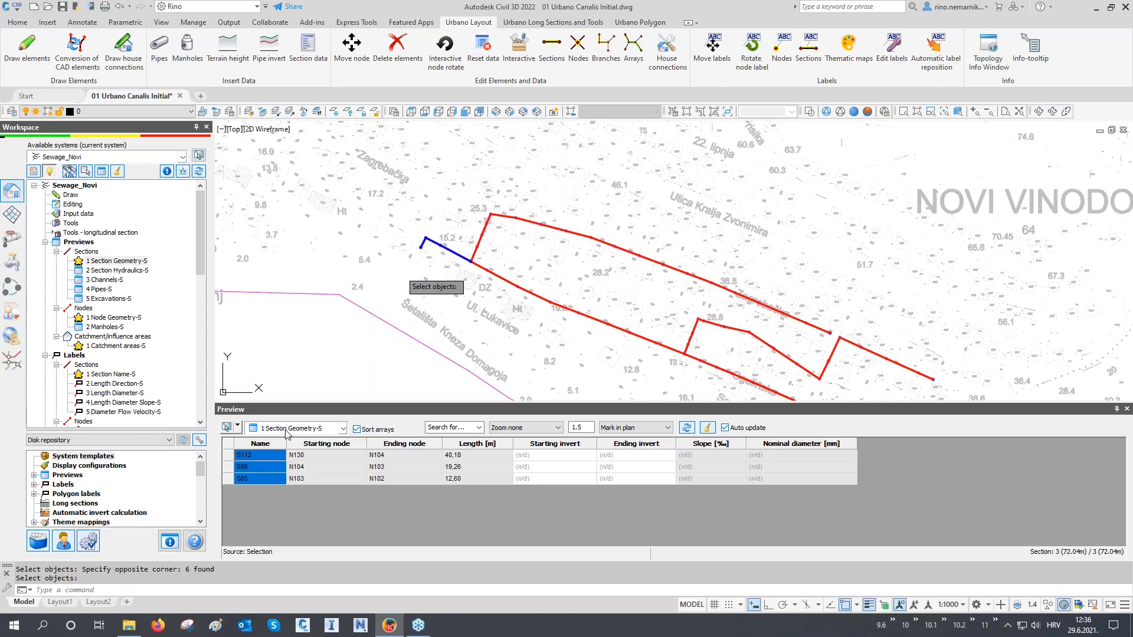
- List sections S69, S70 and S71 at the network's eastern end with section selection and mark them in plan
left_click(239, 429)
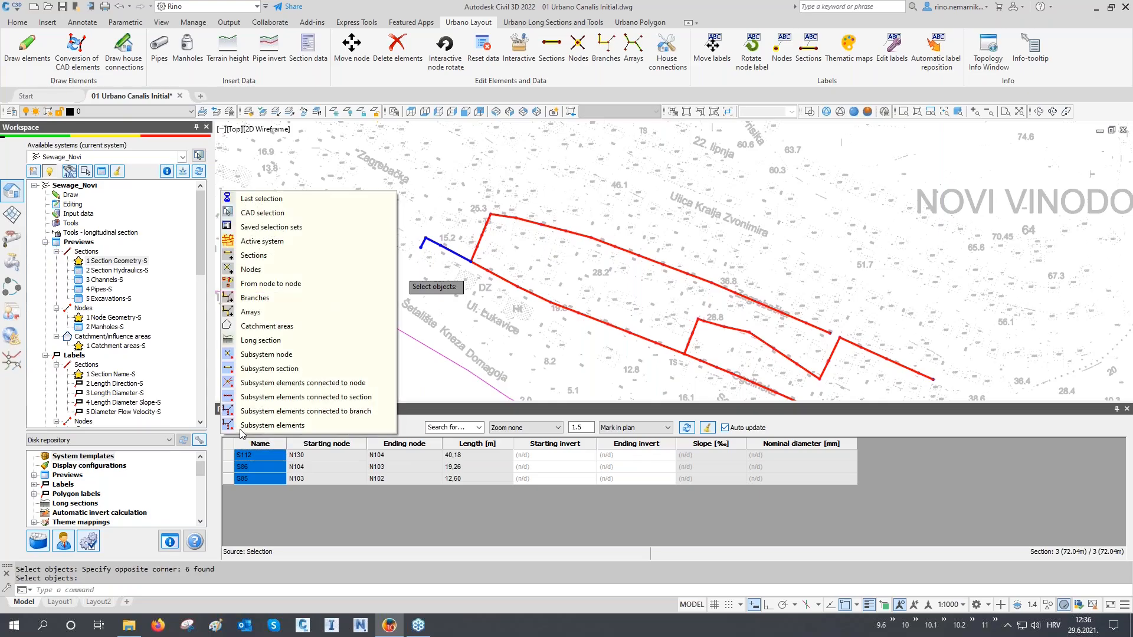
left_click(264, 258)
middle_click_drag(820, 335, 653, 184)
scroll(783, 270, "up", 2)
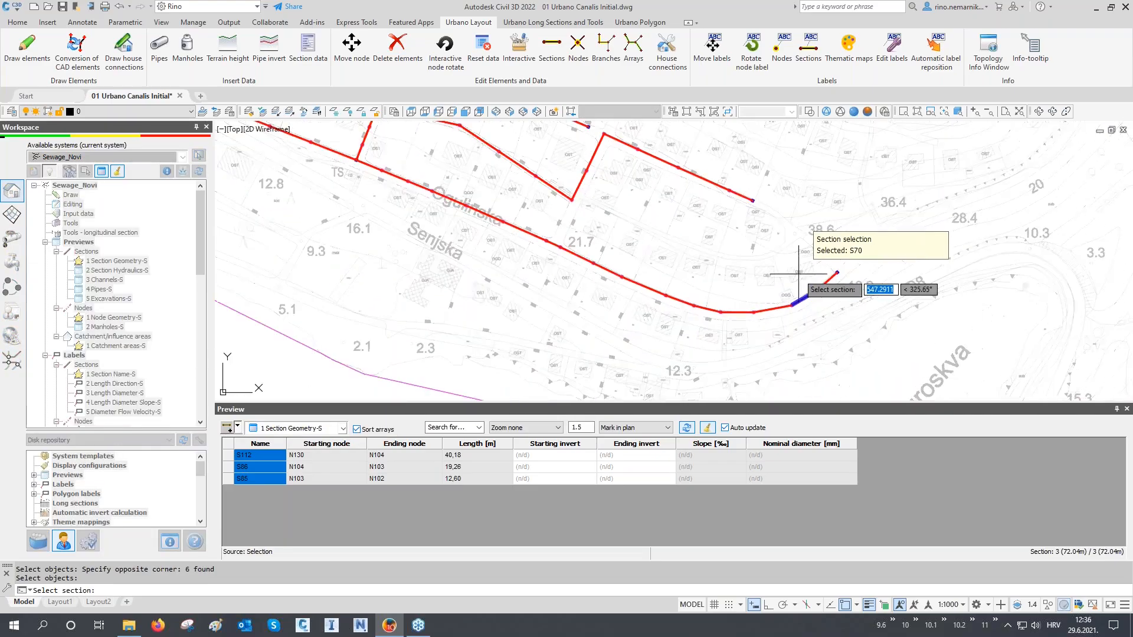
scroll(798, 273, "up", 2)
left_click(840, 288)
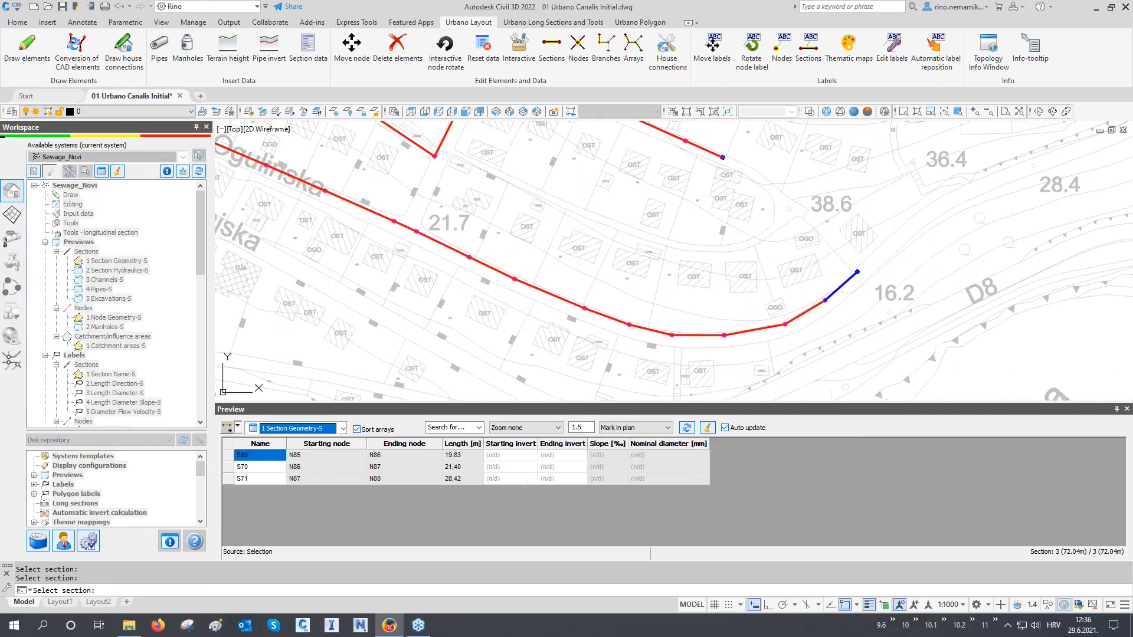
key("Return")
left_click_drag(281, 463, 277, 483)
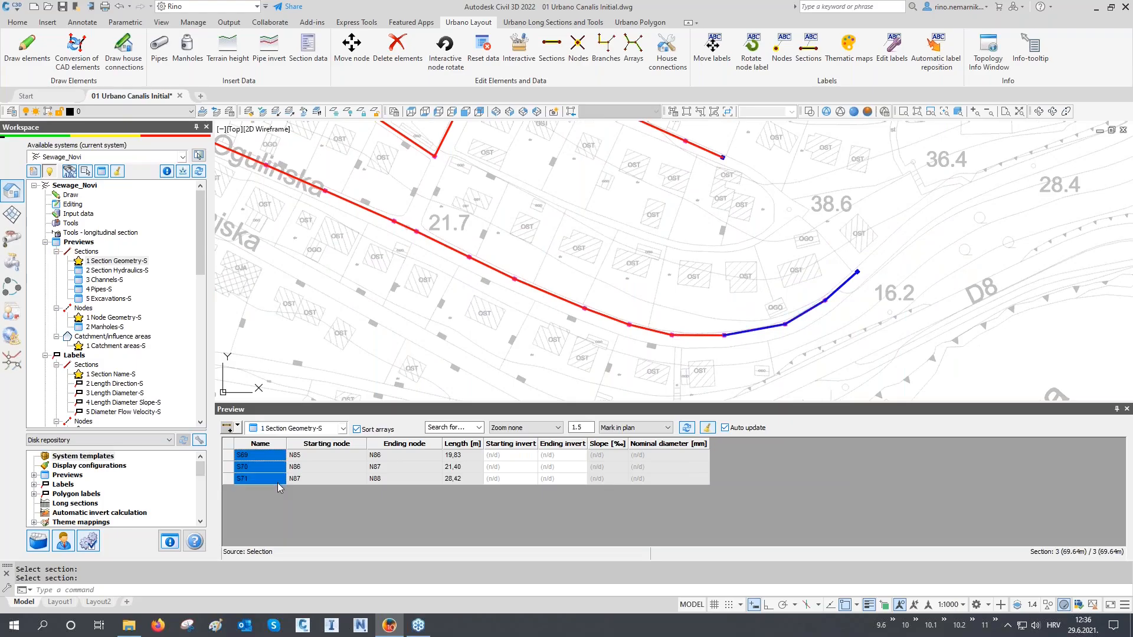
- List the sections from node N85 to the eastern end of the middle branch with From node to node and mark them in plan
left_click(237, 427)
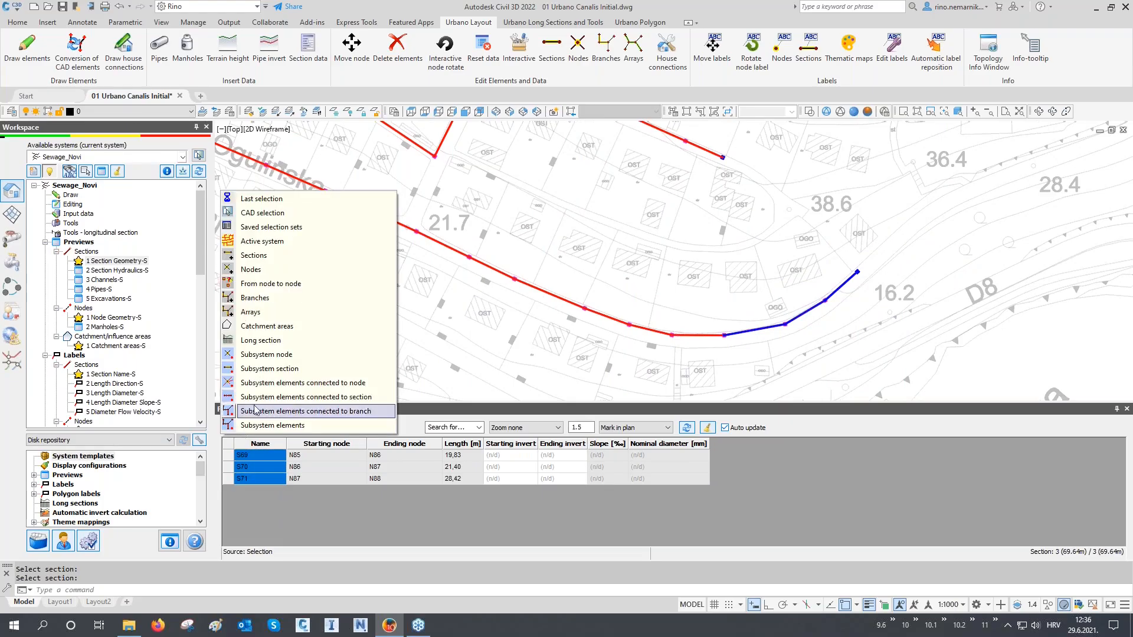
left_click(248, 284)
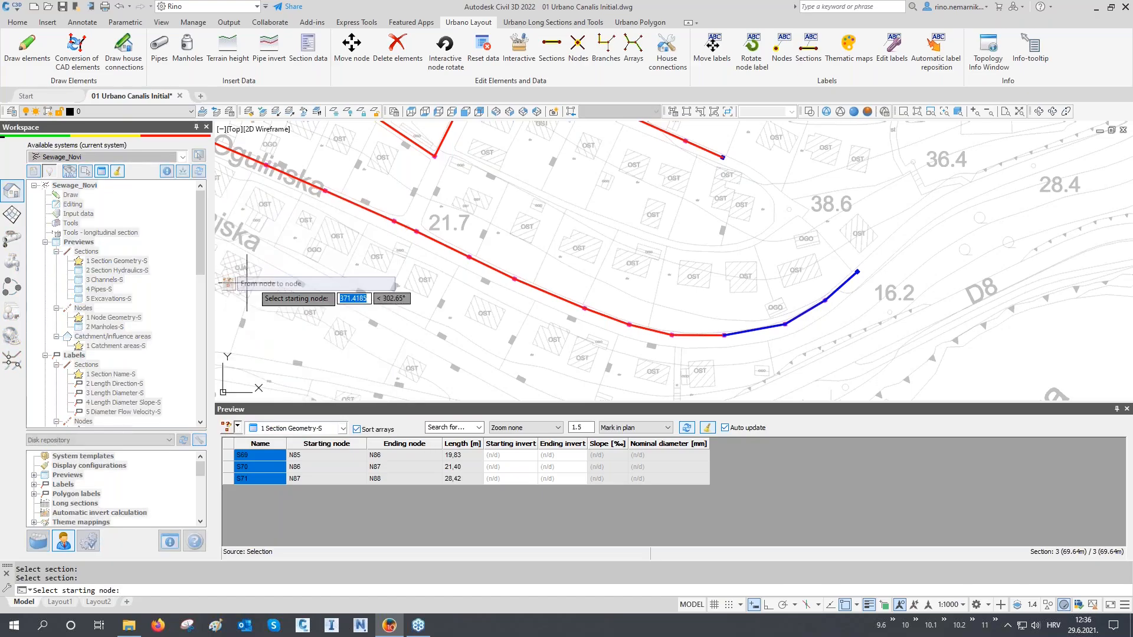
left_click(867, 284)
scroll(867, 284, "down", 4)
middle_click_drag(705, 281, 730, 355)
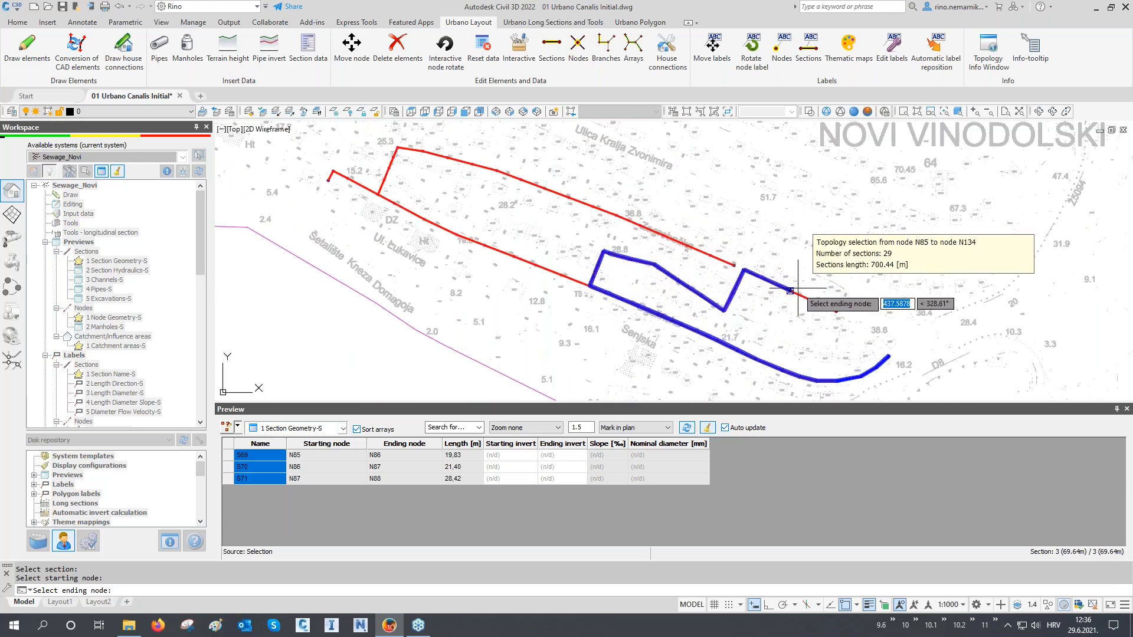
left_click(836, 311)
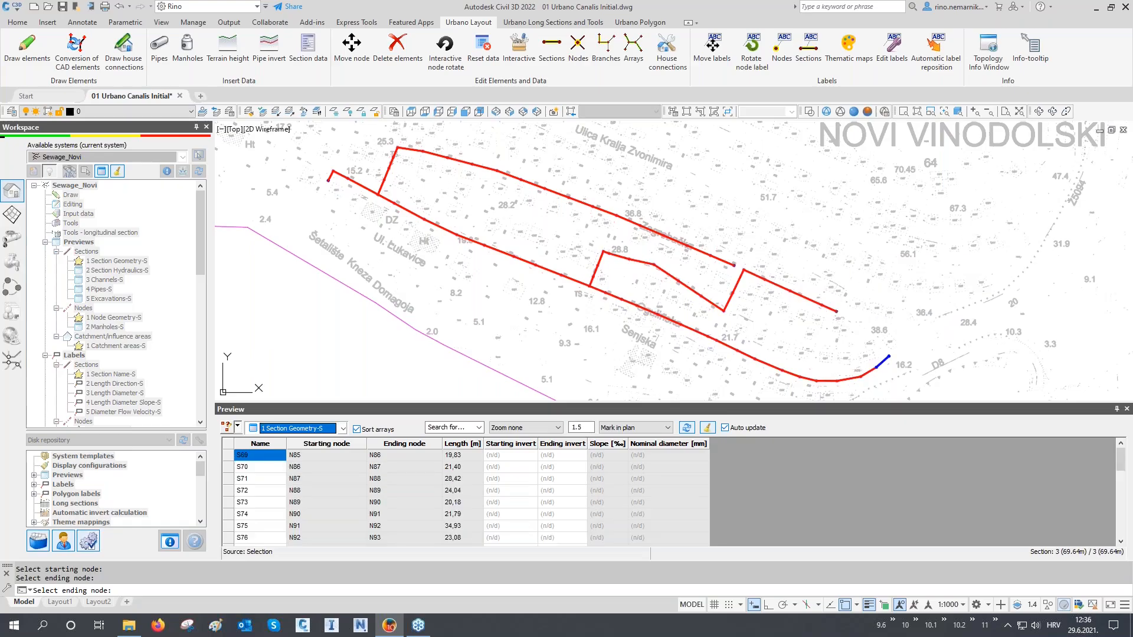
left_click_drag(273, 462, 290, 569)
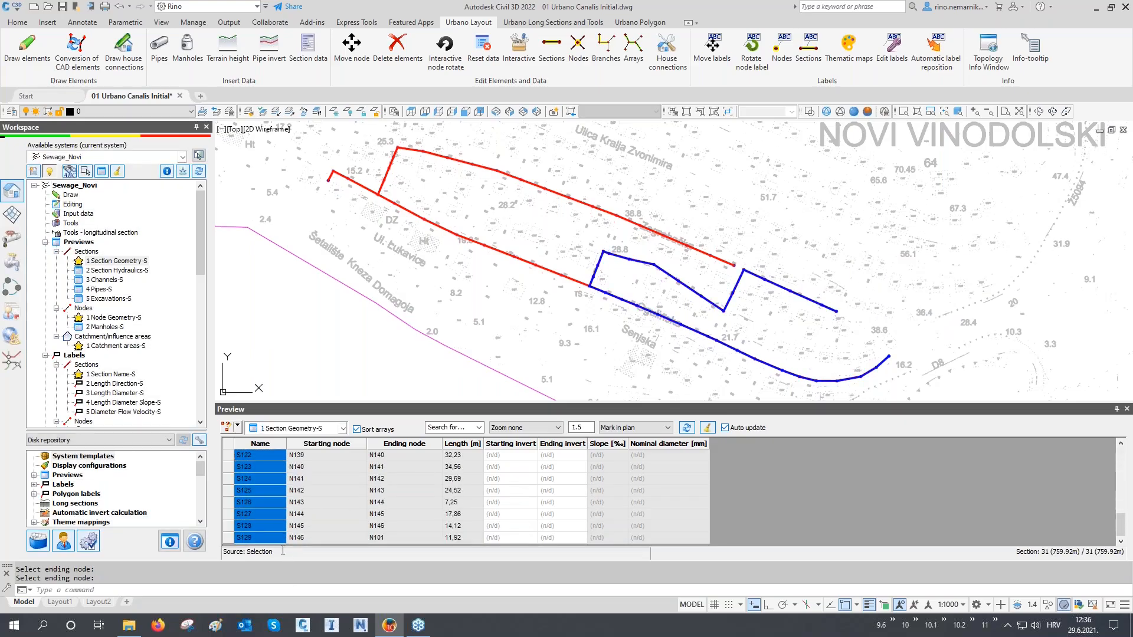
- List the main-line sections between nodes N106 and N111 with From node to node and mark them in plan
left_click(227, 429)
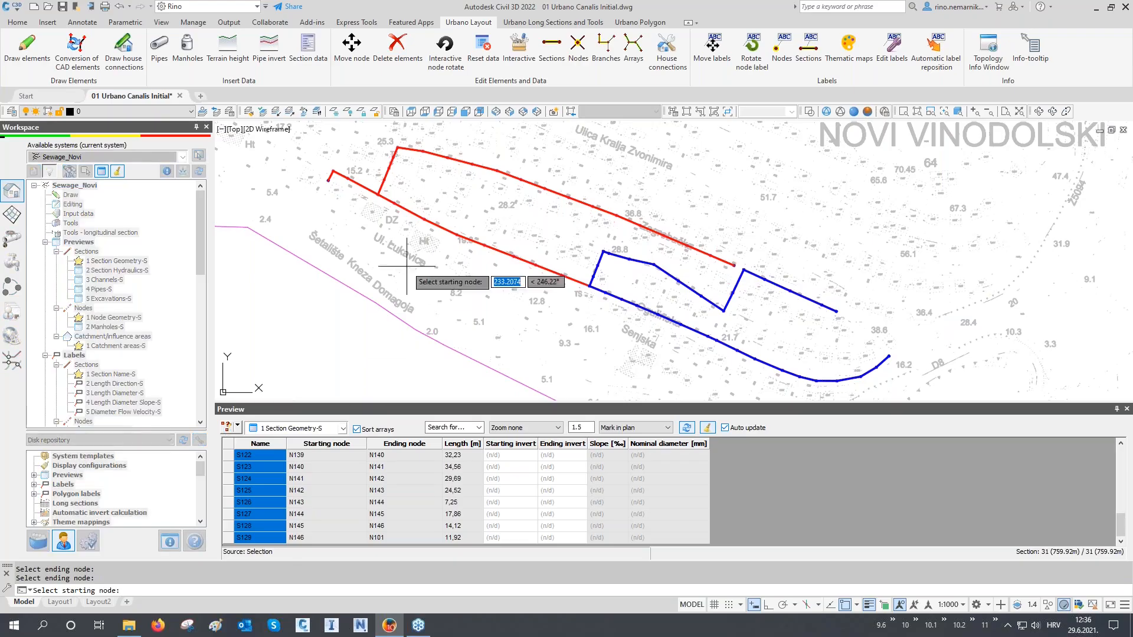
left_click(424, 219)
left_click(555, 313)
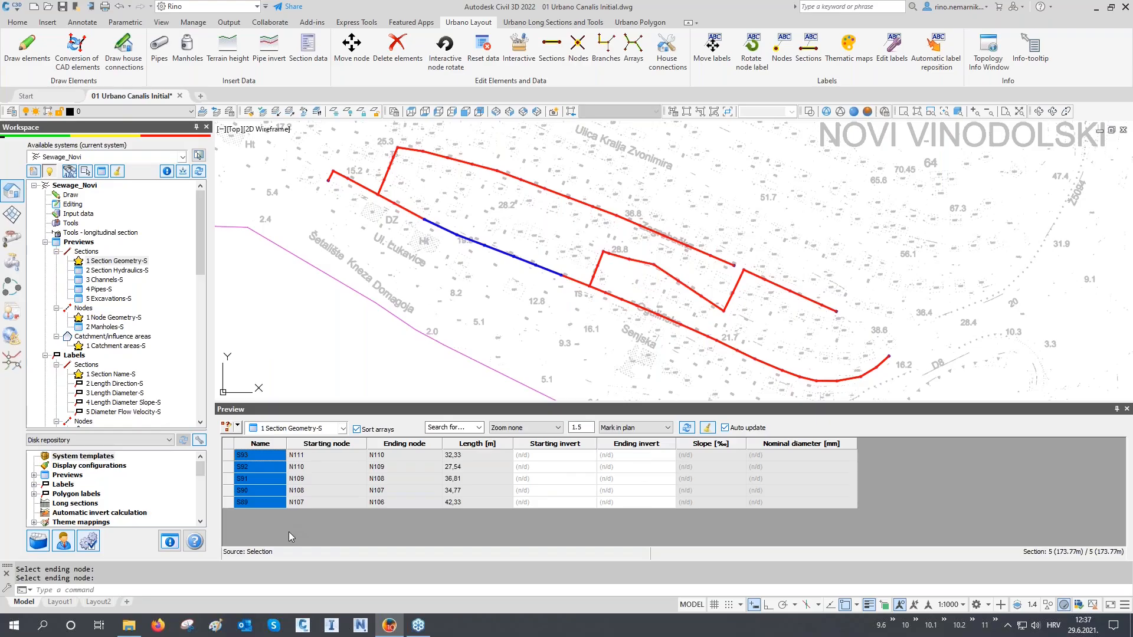
- List the sections of the main line's eastern branch with branch selection and mark all of them in plan
left_click(238, 429)
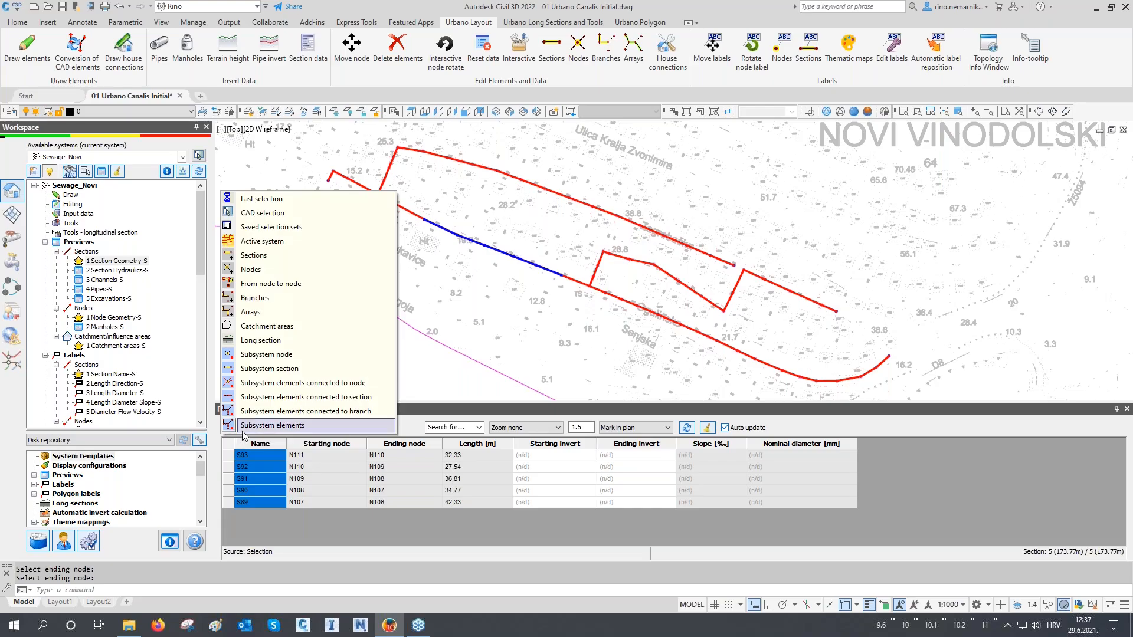
left_click(285, 298)
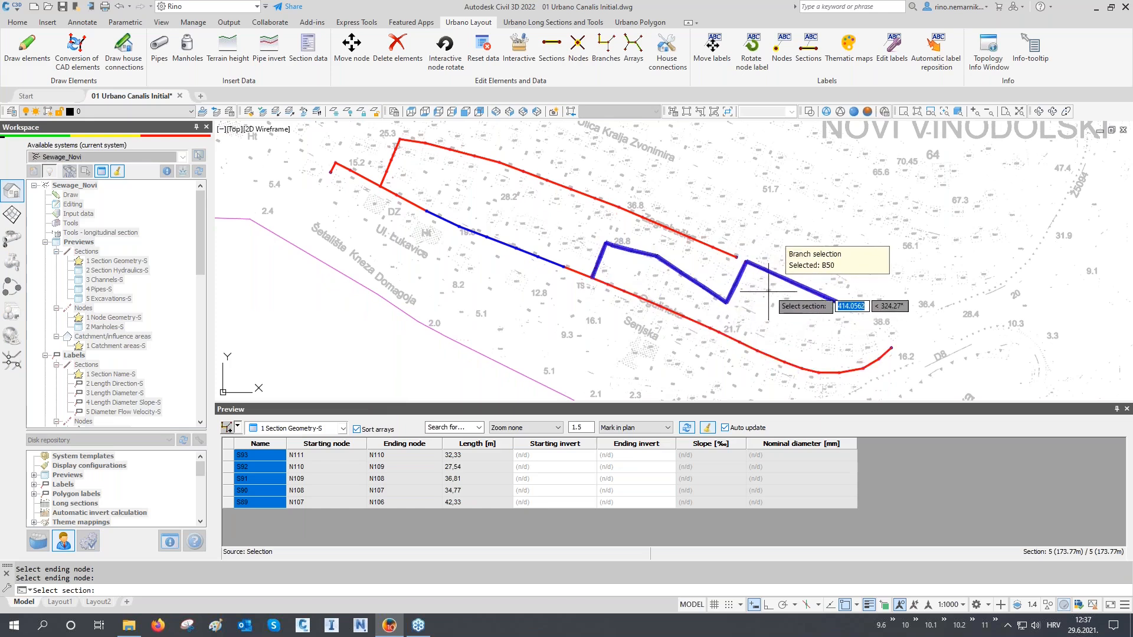
left_click(787, 338)
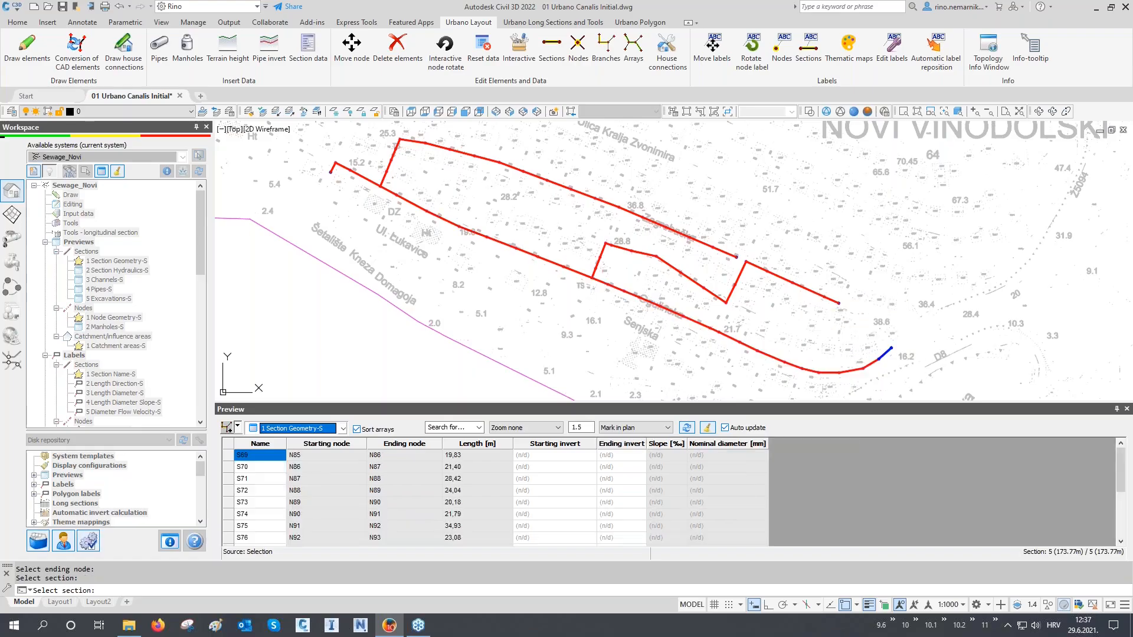
left_click_drag(273, 461, 281, 572)
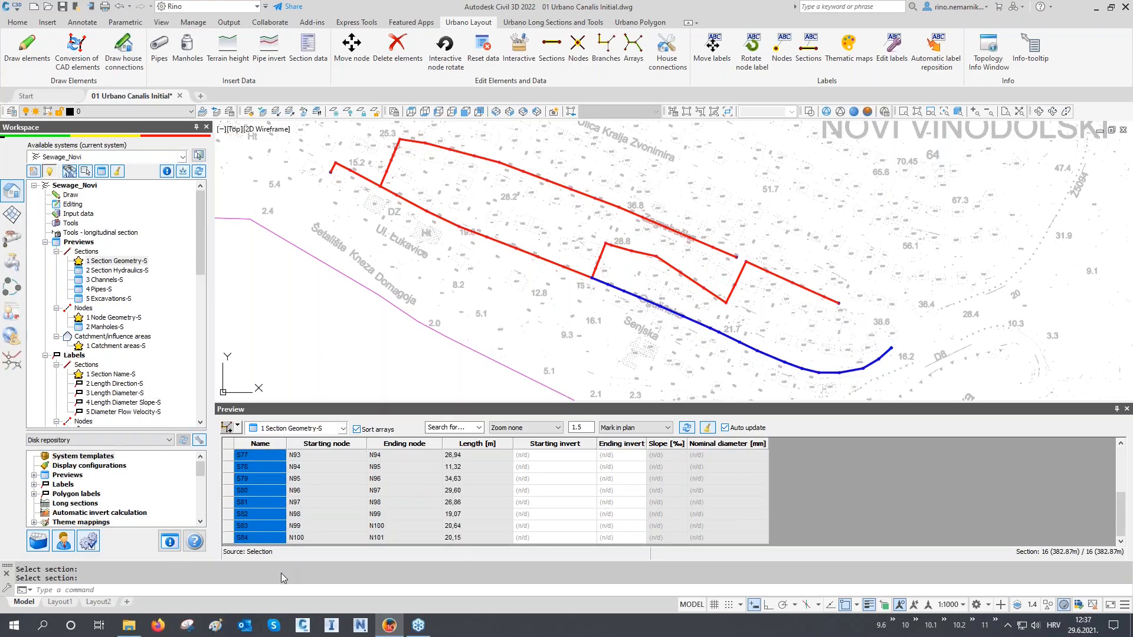
- Examine arrays A27 and A28 along the southern main line with array selection and regenerate the drawing with RE
left_click(237, 427)
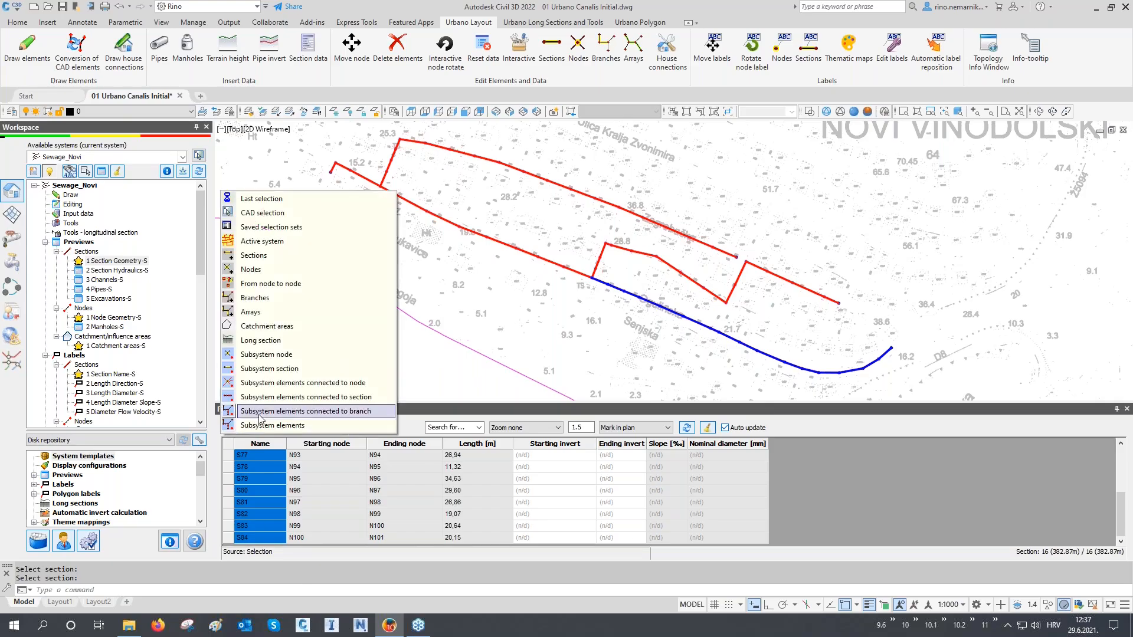
left_click(283, 319)
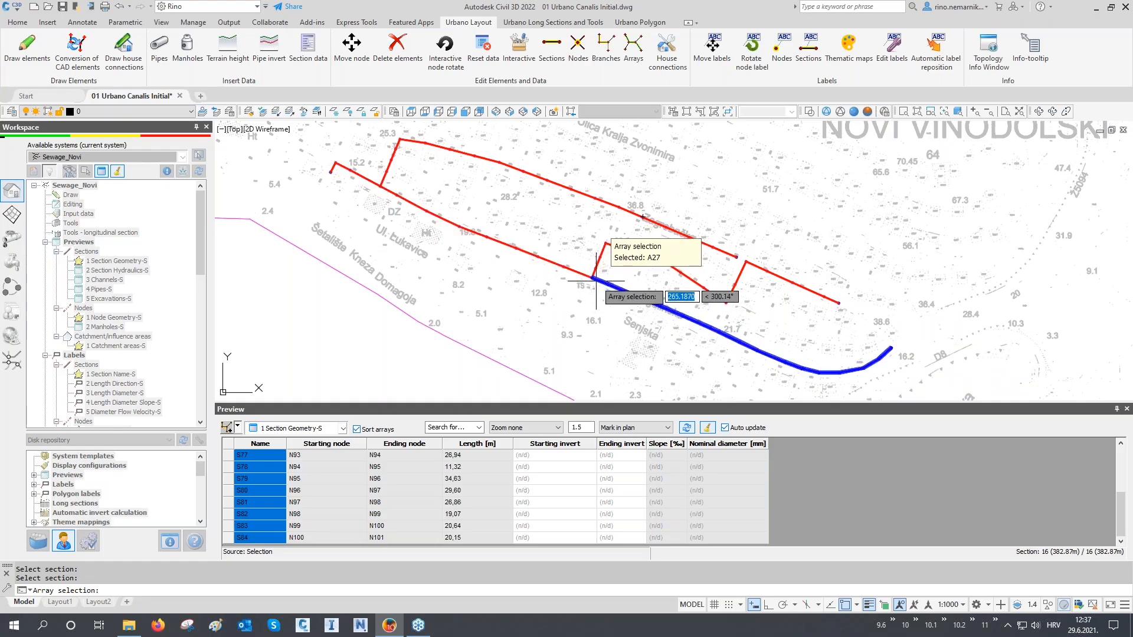
middle_click_drag(699, 325, 790, 354)
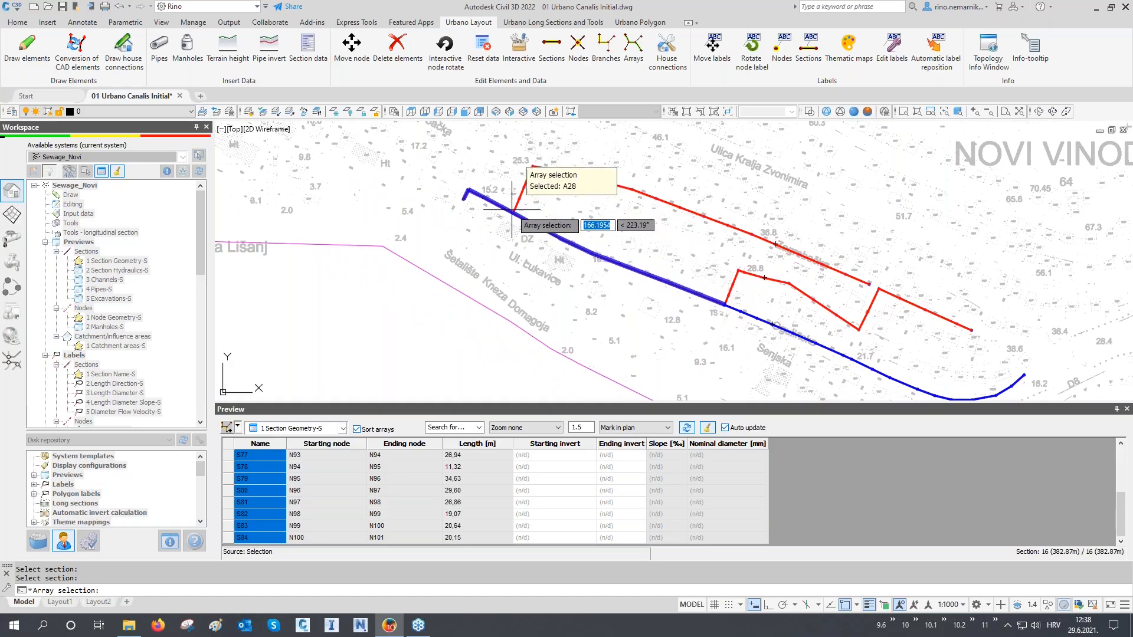
scroll(511, 210, "up", 5)
scroll(508, 233, "down", 5)
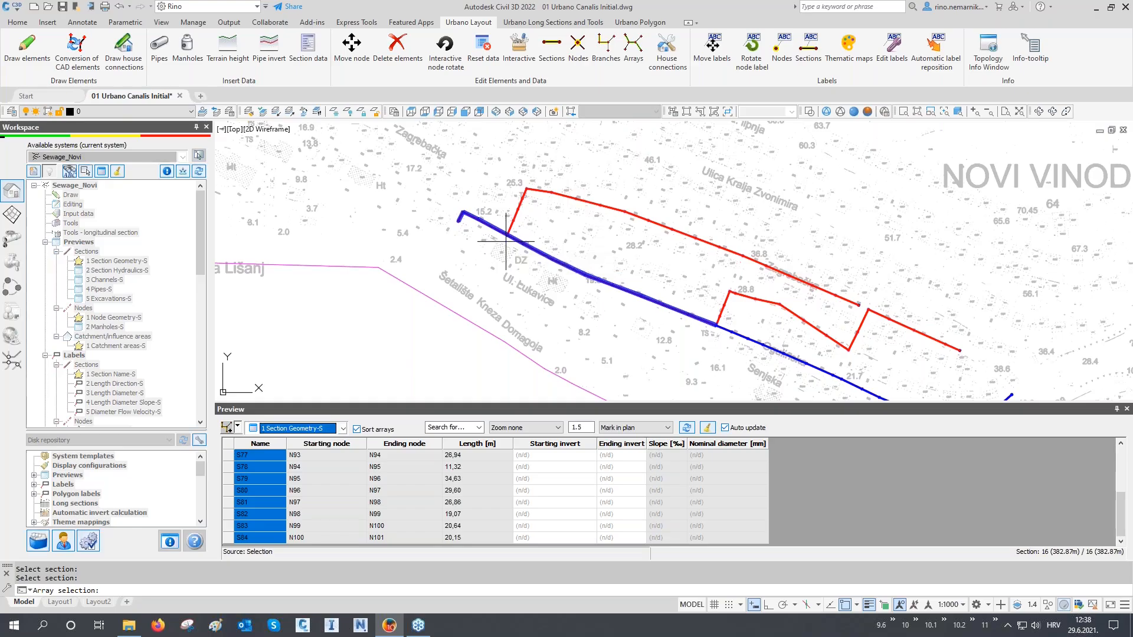
key("Escape")
middle_click_drag(519, 278, 402, 250)
type("RE")
key("Return")
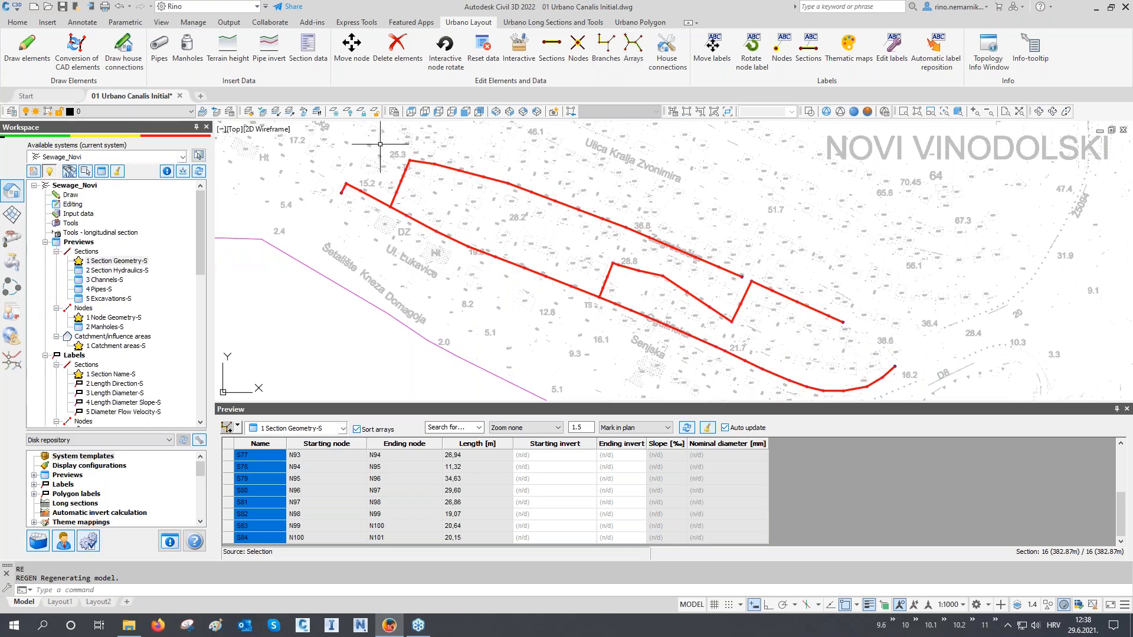
- Examine the editing options available for the network's arrays and branches
right_click(72, 204)
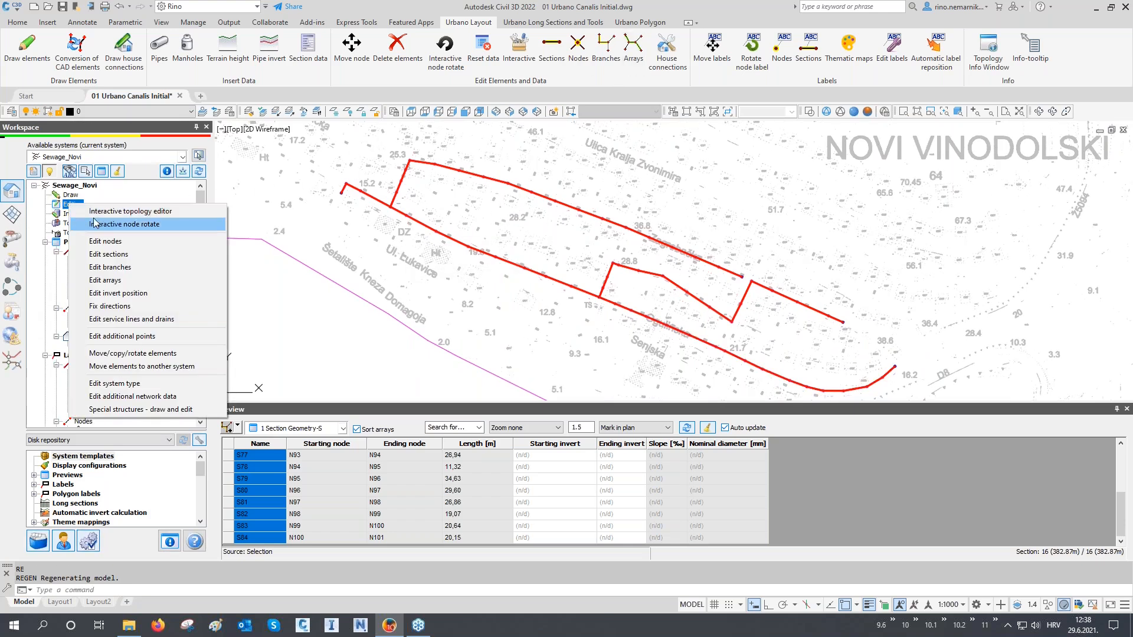
left_click(126, 281)
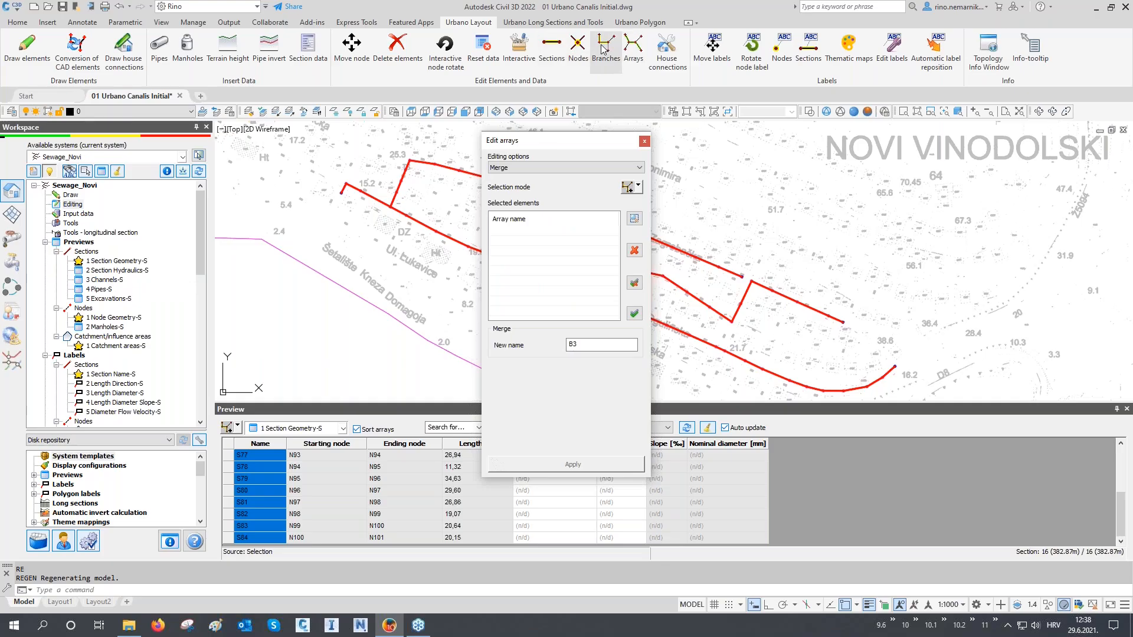
left_click(645, 142)
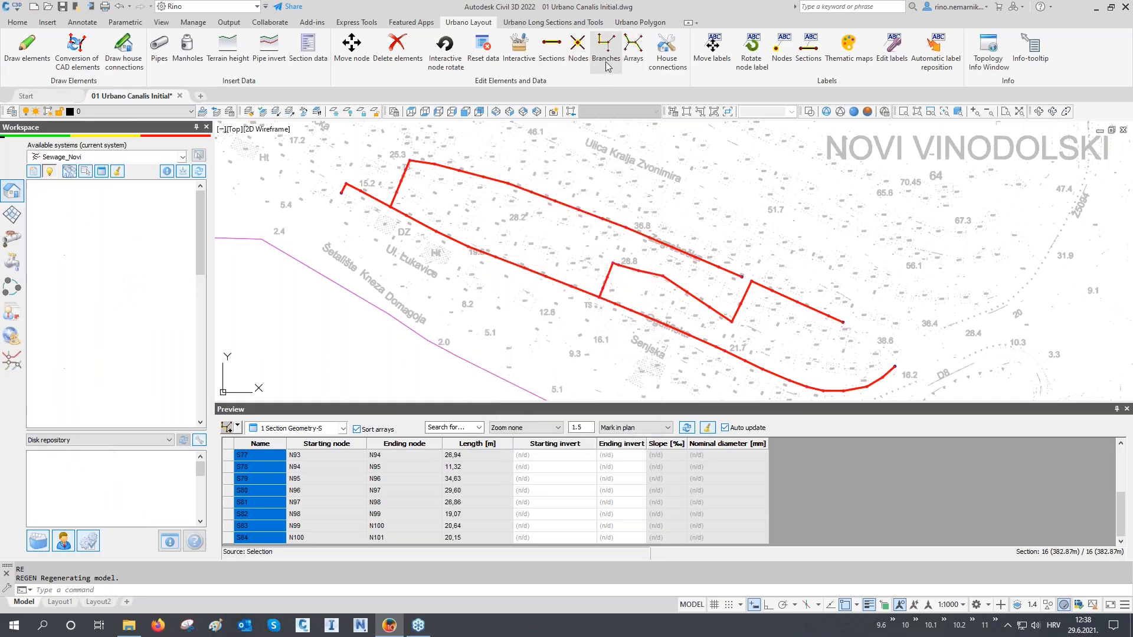
left_click(606, 47)
left_click(576, 167)
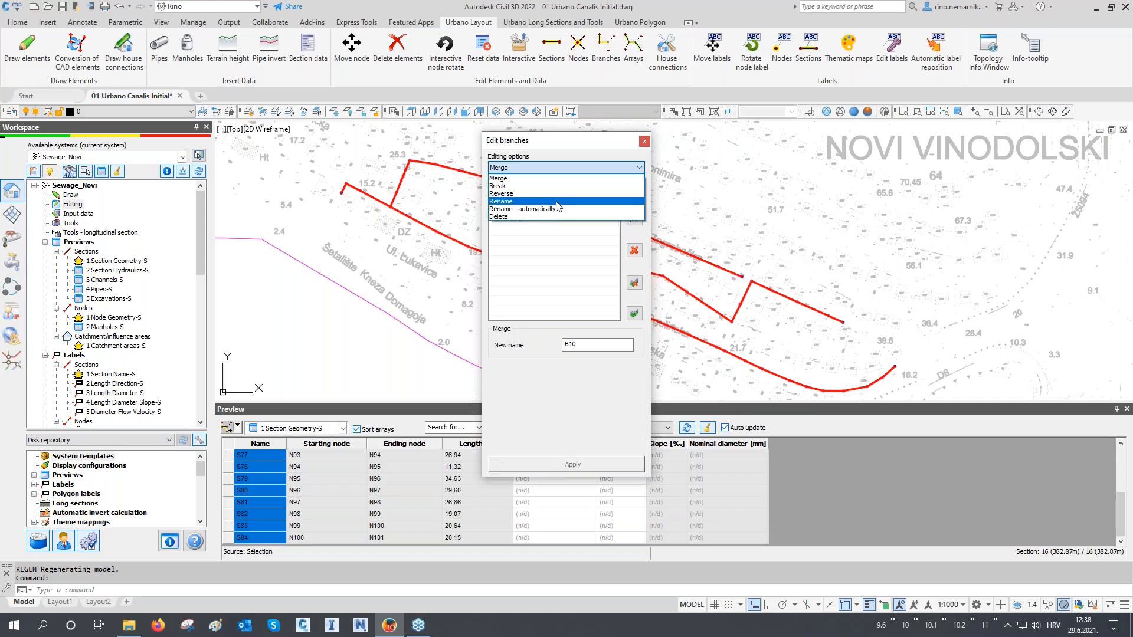
left_click(619, 163)
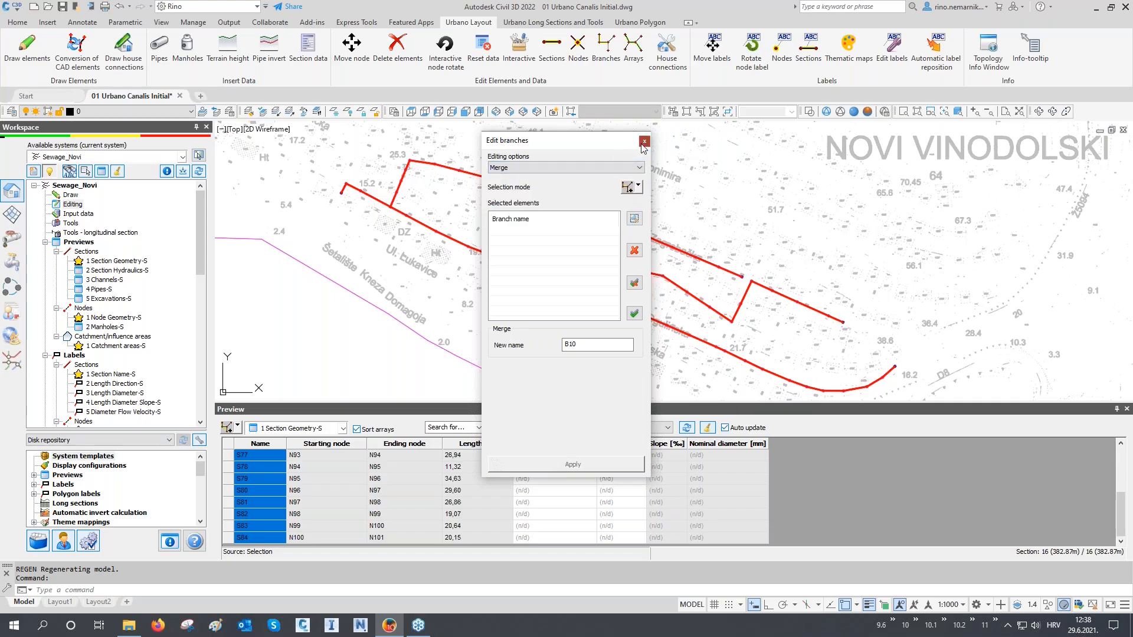
left_click(644, 141)
- Merge arrays A27 and A28 along the whole southern main line into one array named A1, using From node to node (Main)
left_click(629, 62)
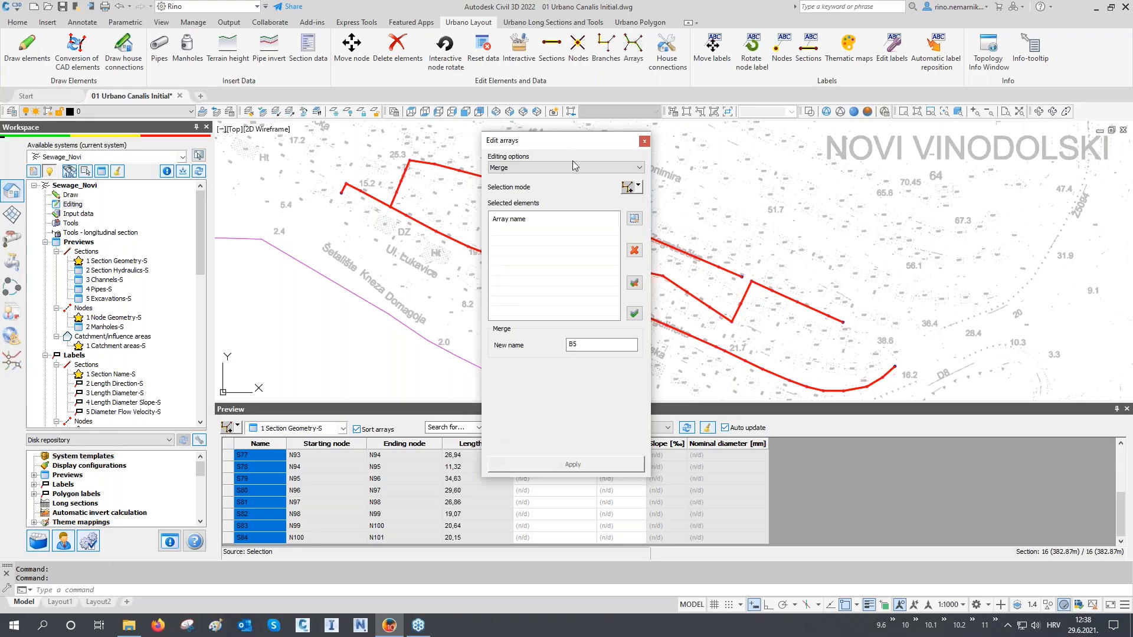
left_click(571, 167)
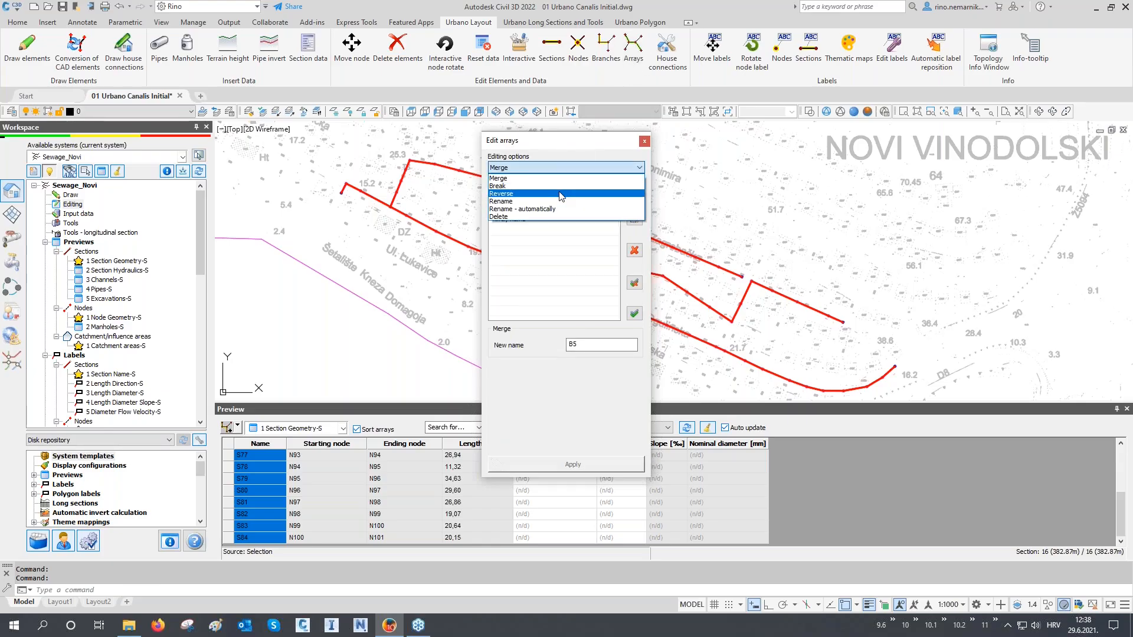
left_click(554, 178)
left_click_drag(553, 148, 1026, 135)
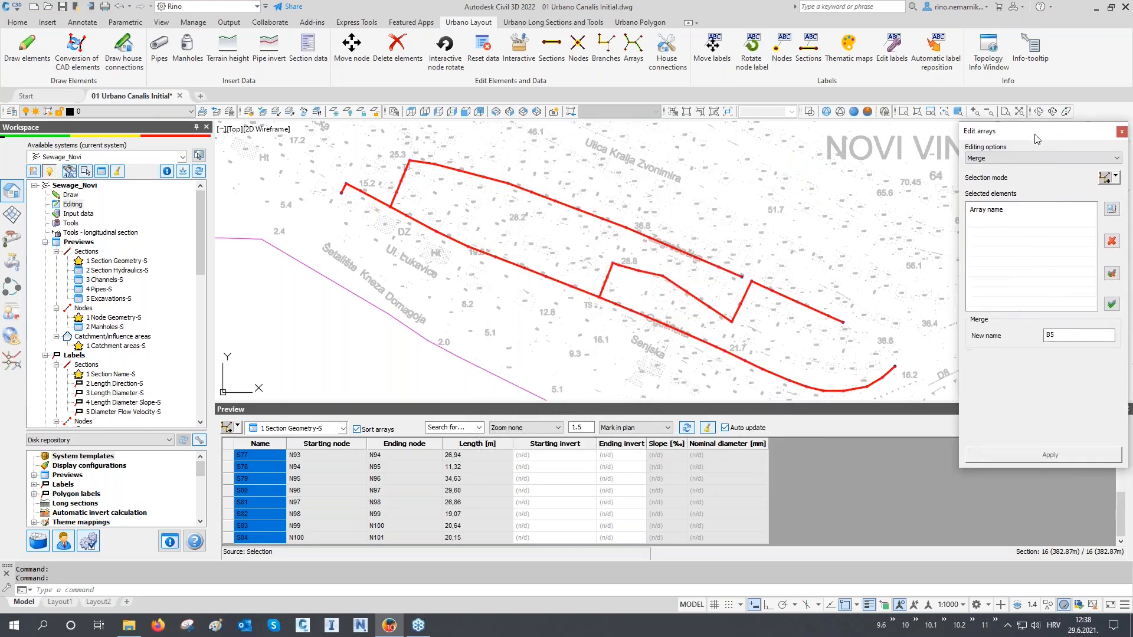
left_click(1116, 177)
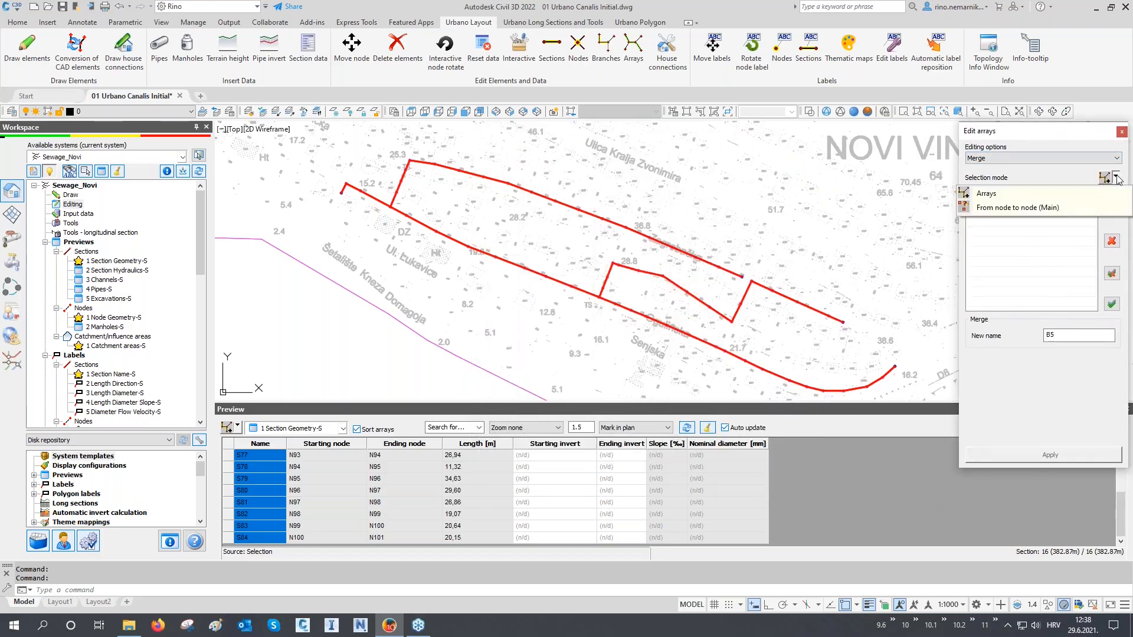
left_click(1047, 207)
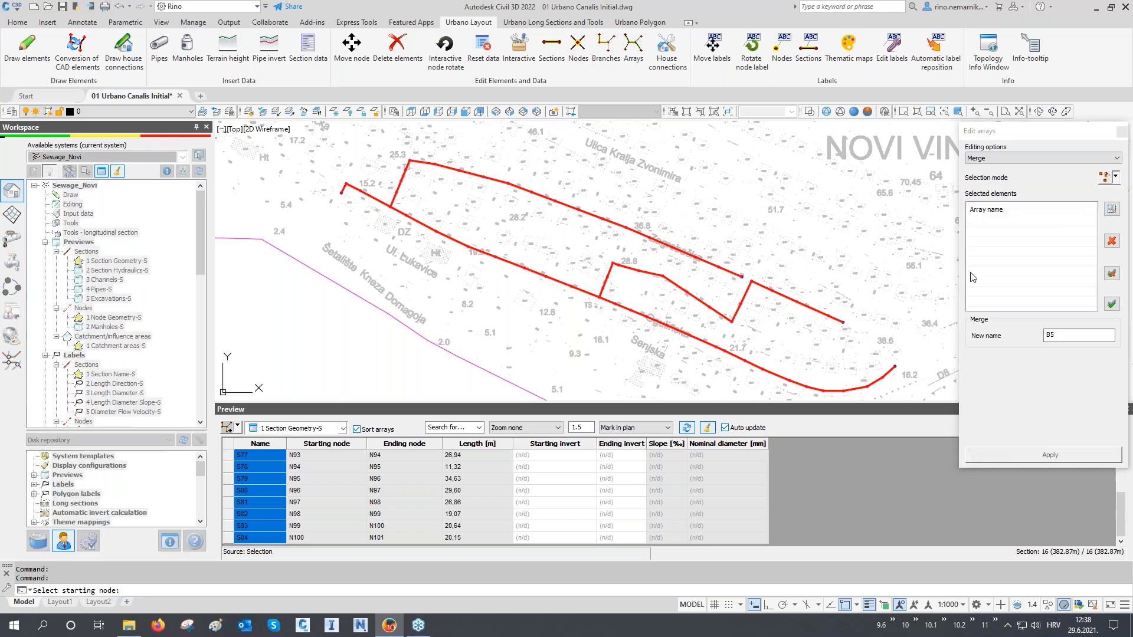
left_click(895, 366)
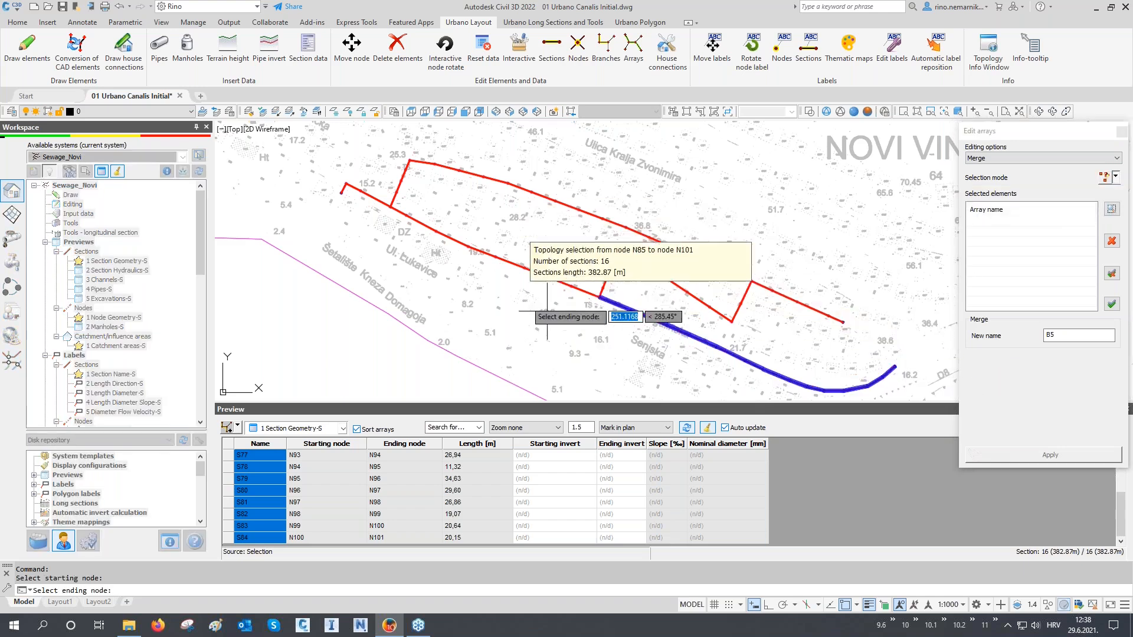
left_click(354, 221)
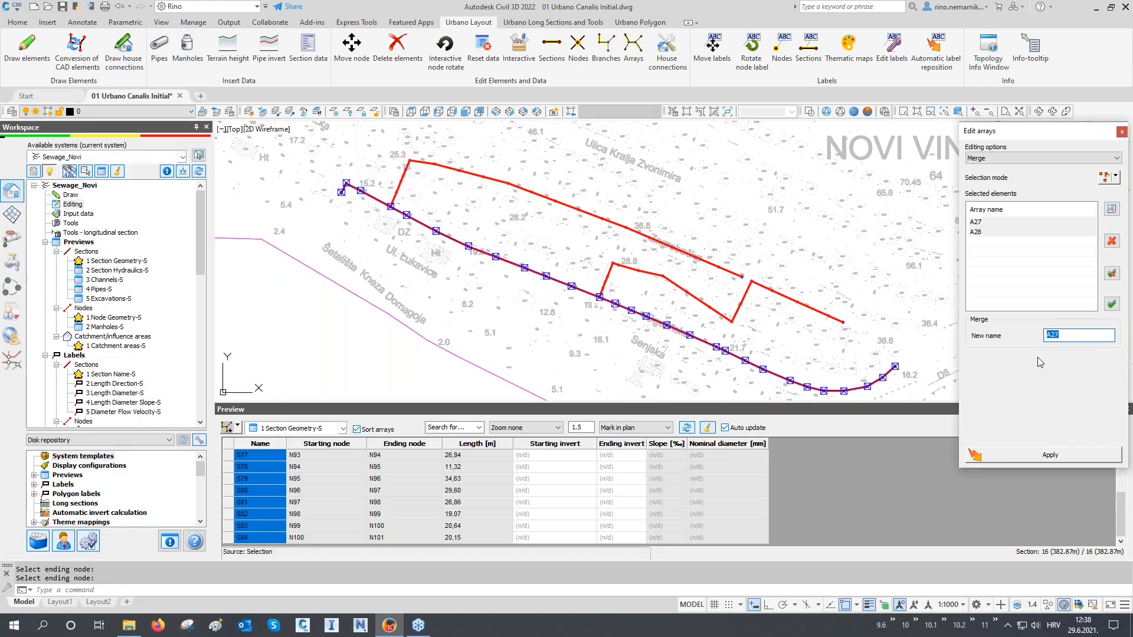
type("A1")
left_click(1048, 455)
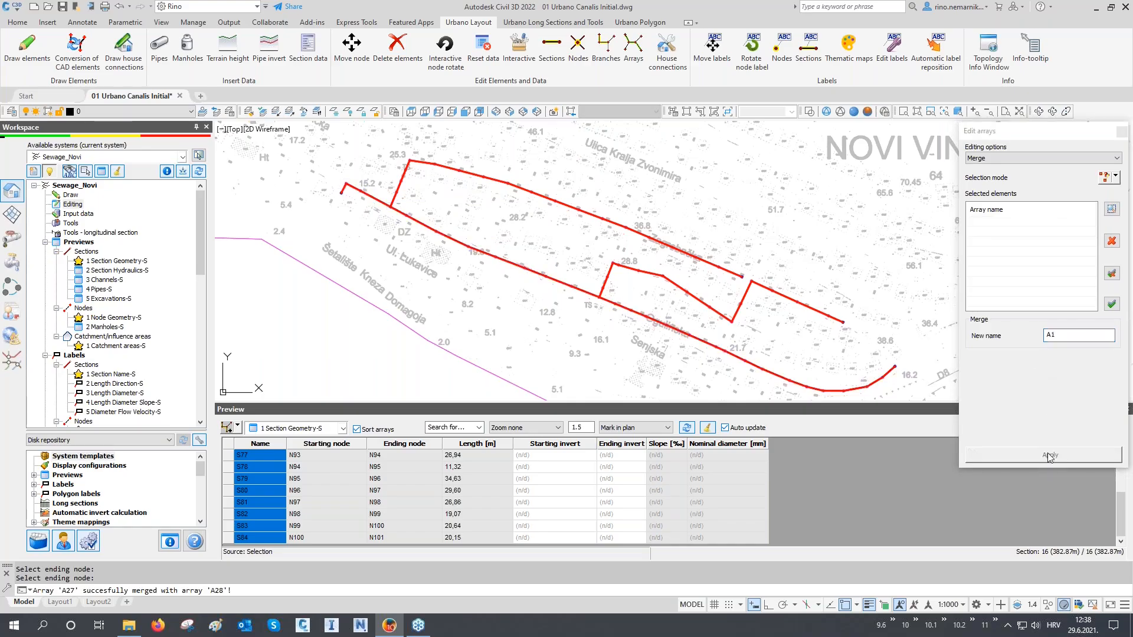
left_click(1121, 130)
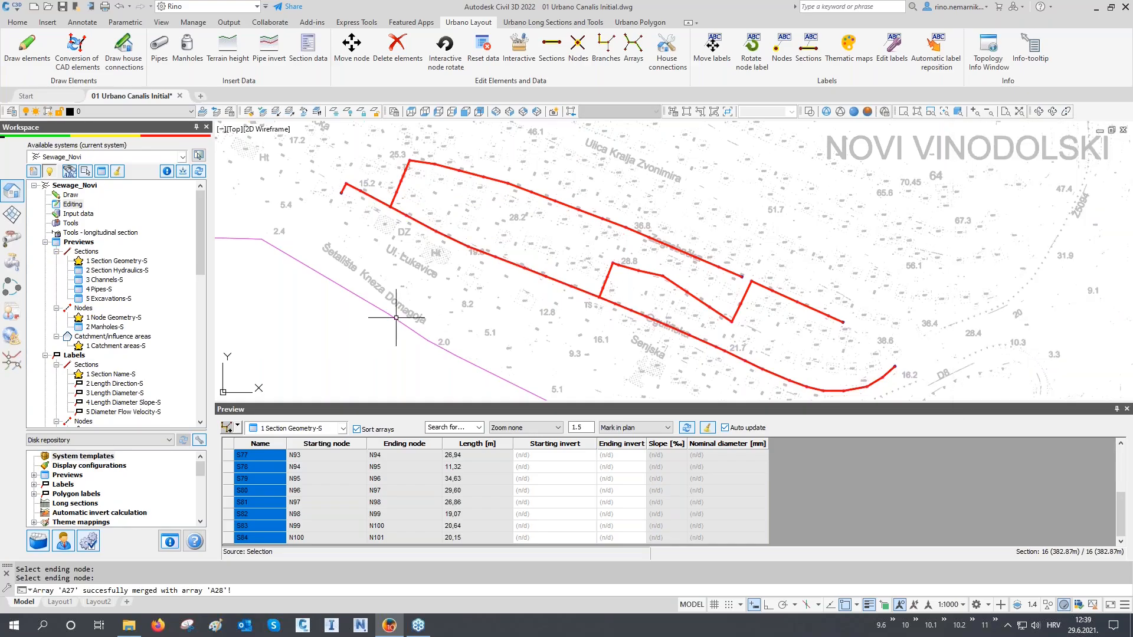
- Mark all sections of the merged main-line array in plan and display the array in the 3 Channels-S preview
left_click(228, 427)
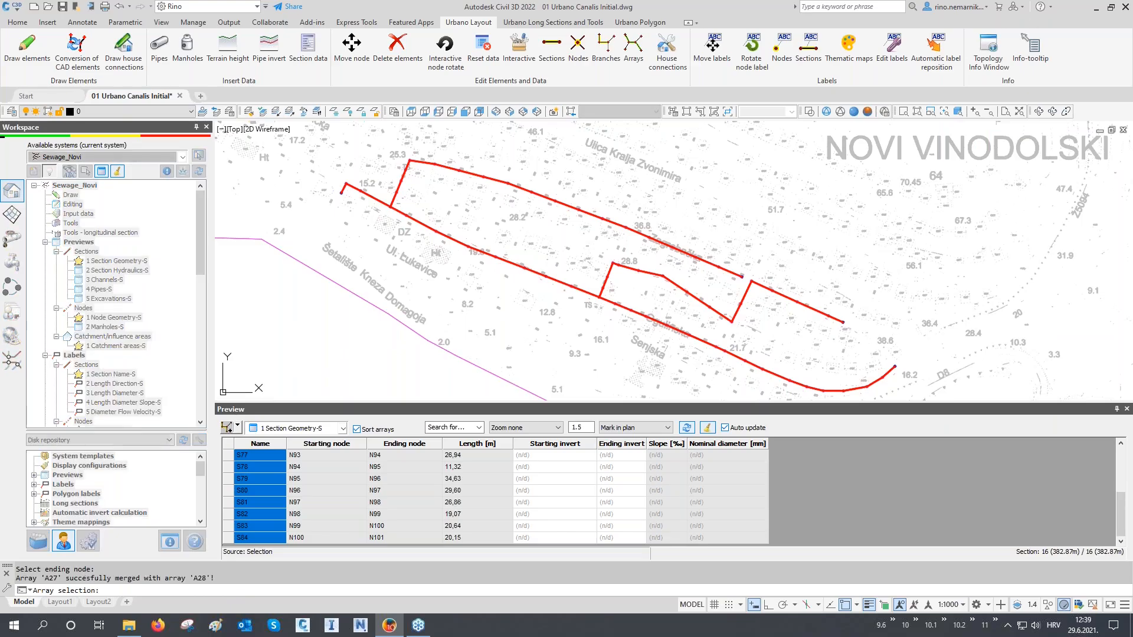
left_click(476, 283)
right_click(476, 283)
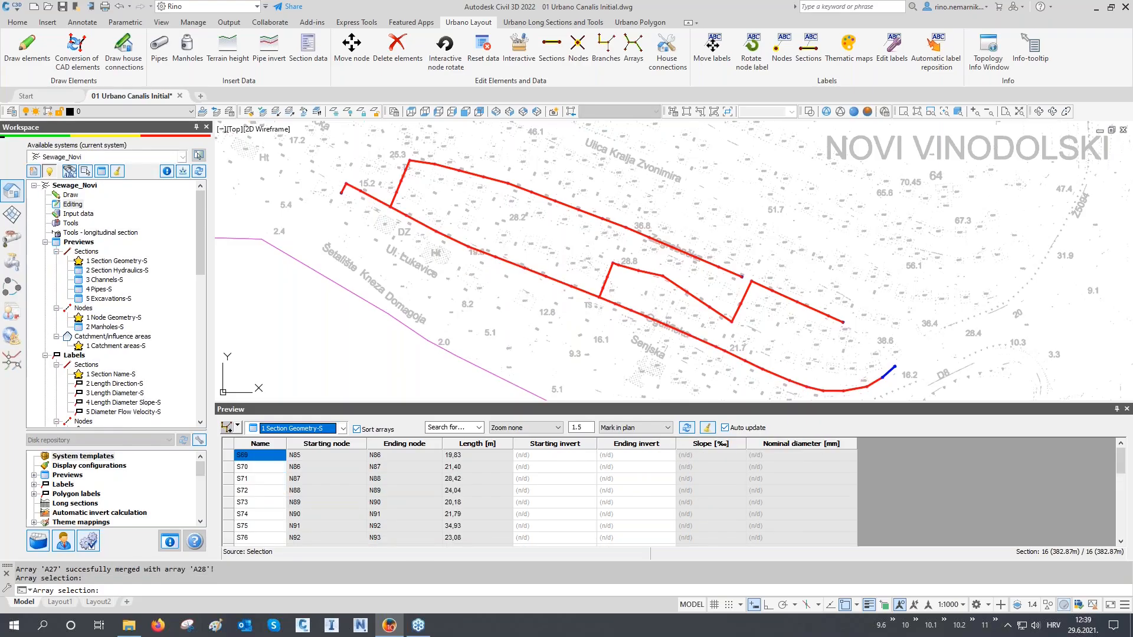
left_click_drag(277, 462, 293, 584)
left_click(328, 432)
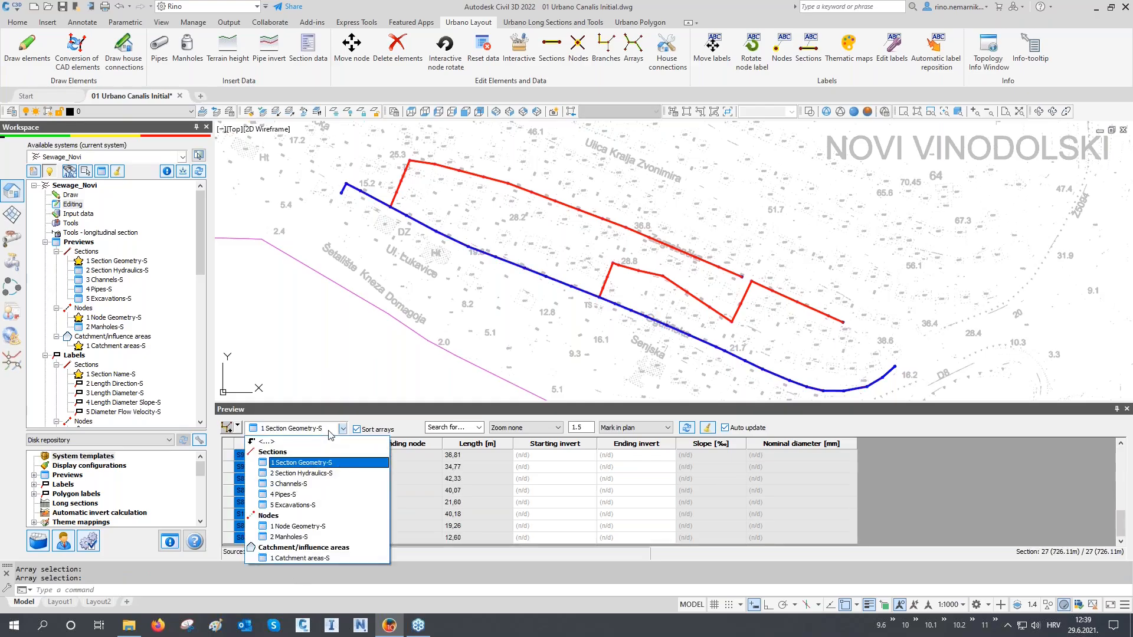
left_click(291, 485)
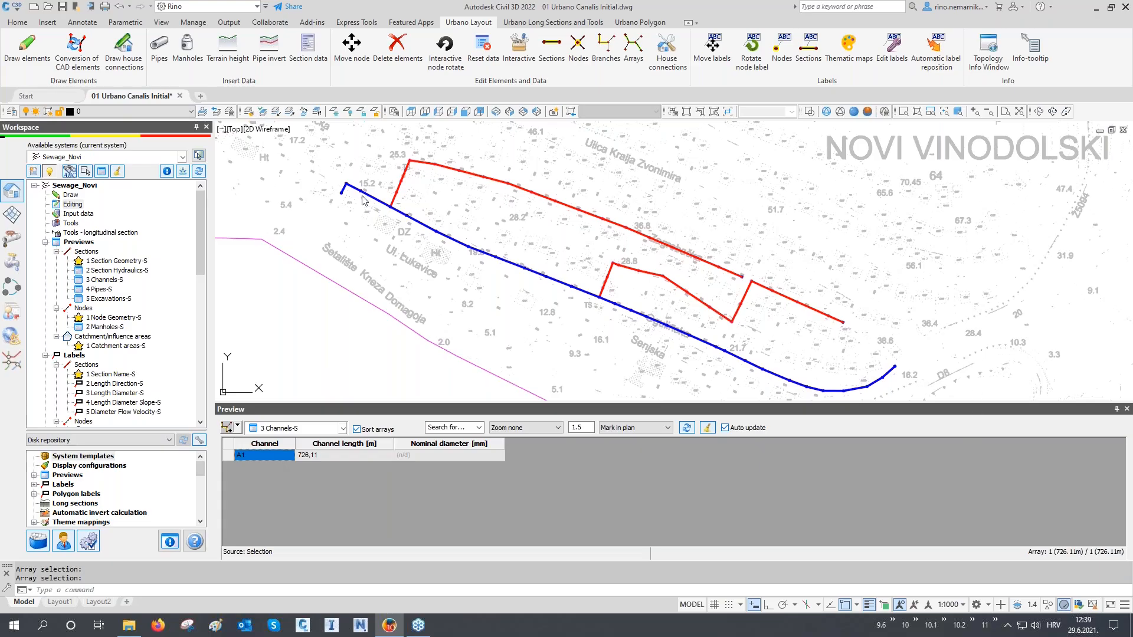
- List the main-line, middle and northern arrays in the channels preview and mark each one in plan
left_click(227, 427)
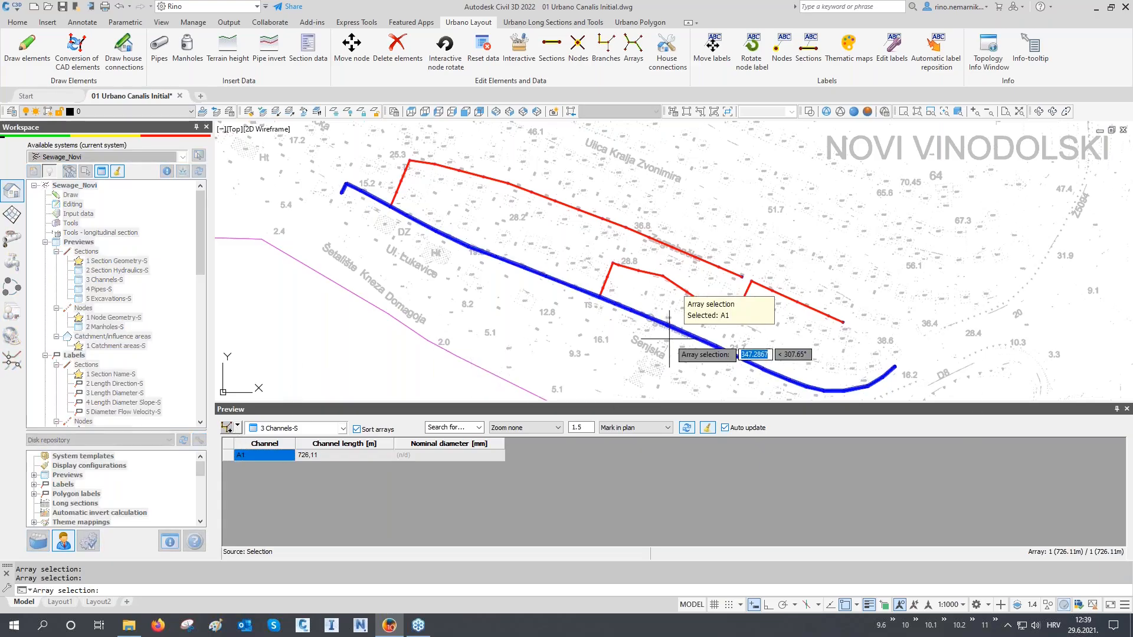
left_click(672, 246)
key("Return")
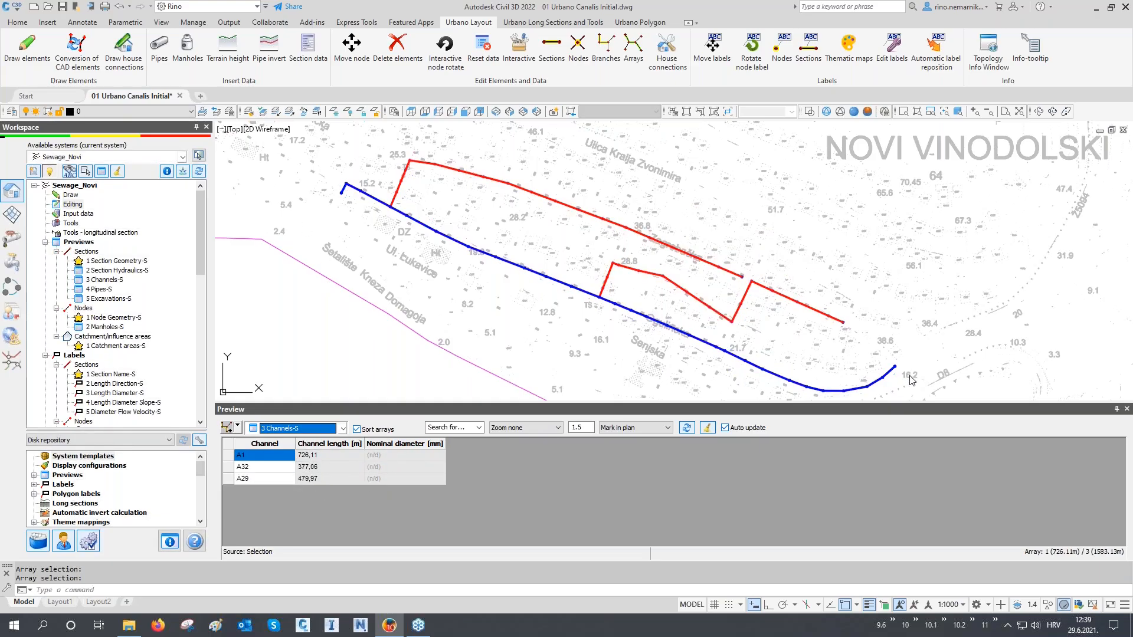
left_click(268, 469)
left_click(264, 479)
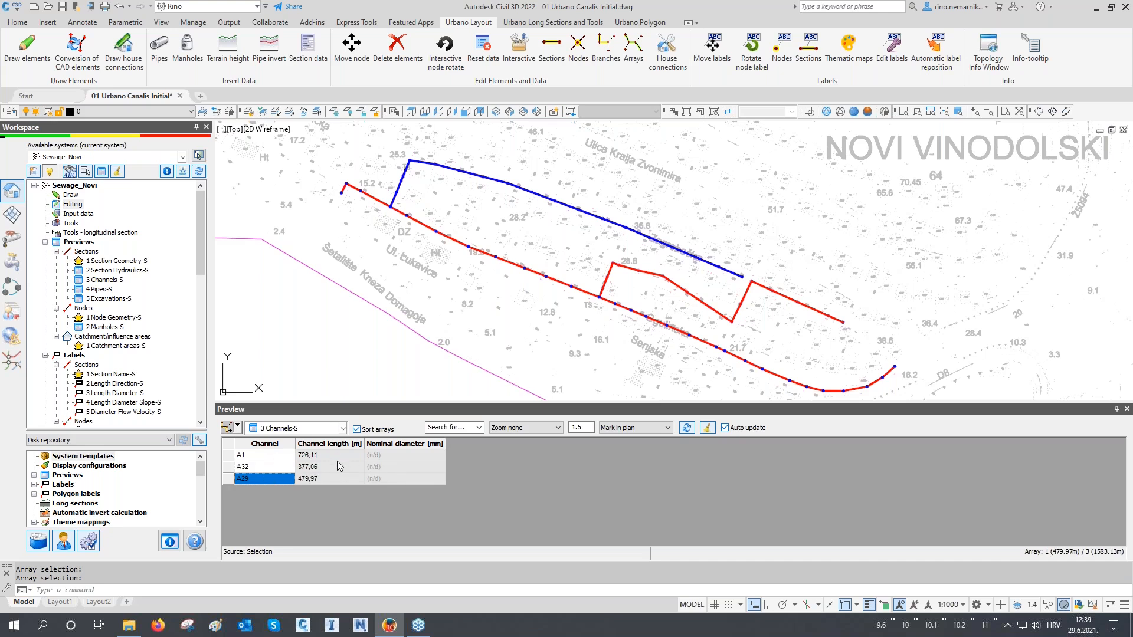
left_click(403, 456)
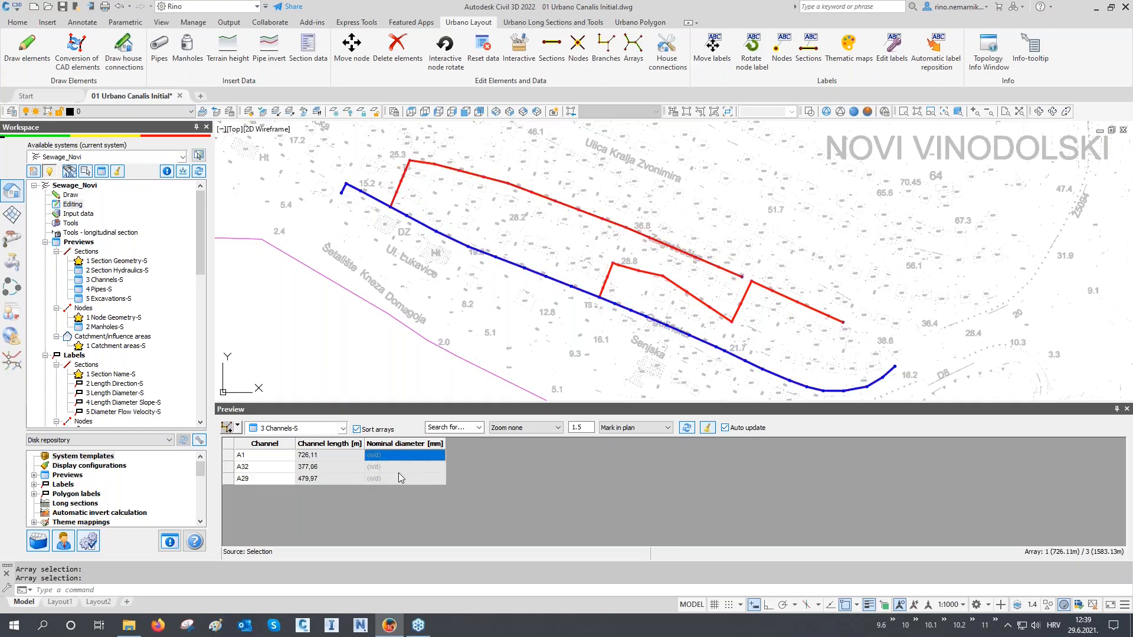
left_click(398, 467)
left_click(396, 478)
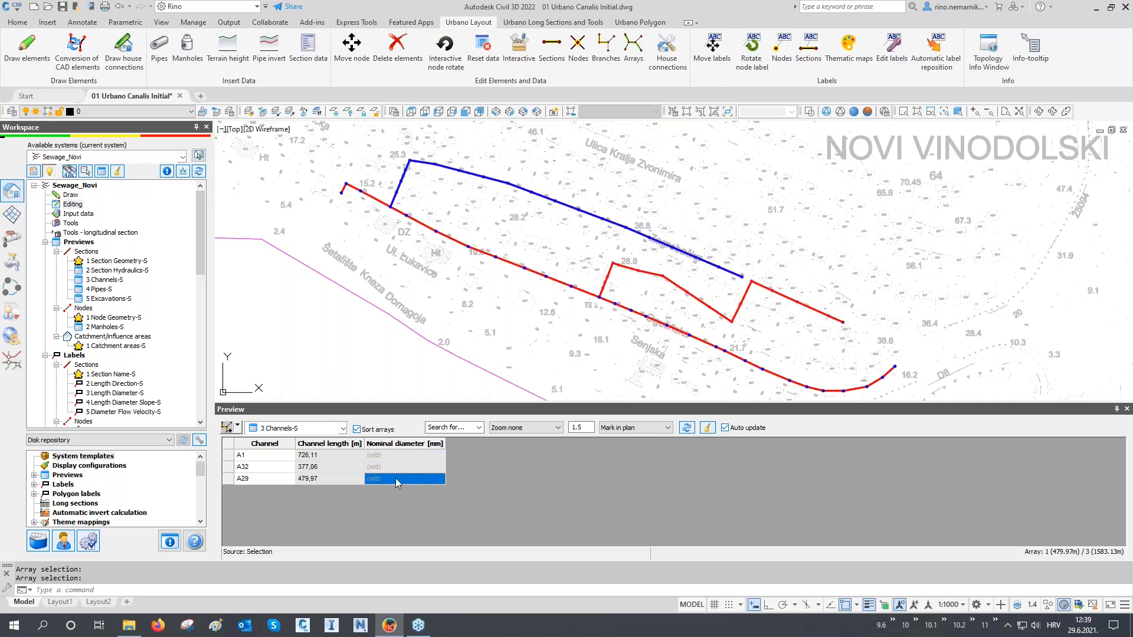
- Rename channel A32 as S1 and channel A29 as S2 in the channels preview
left_click(258, 455)
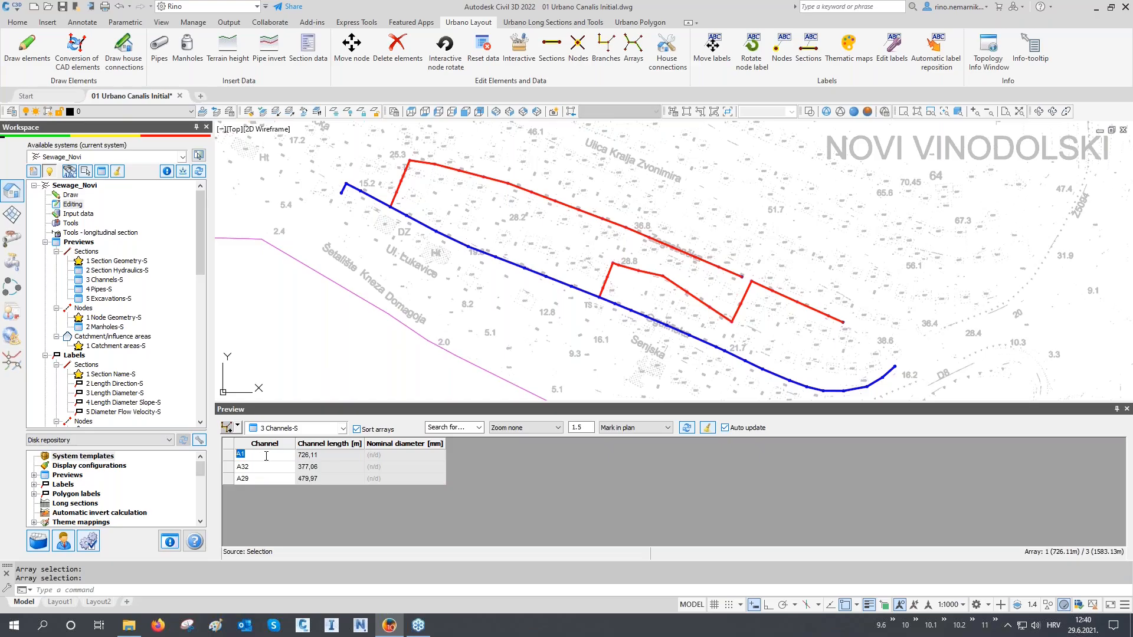
left_click(266, 467)
type("S1")
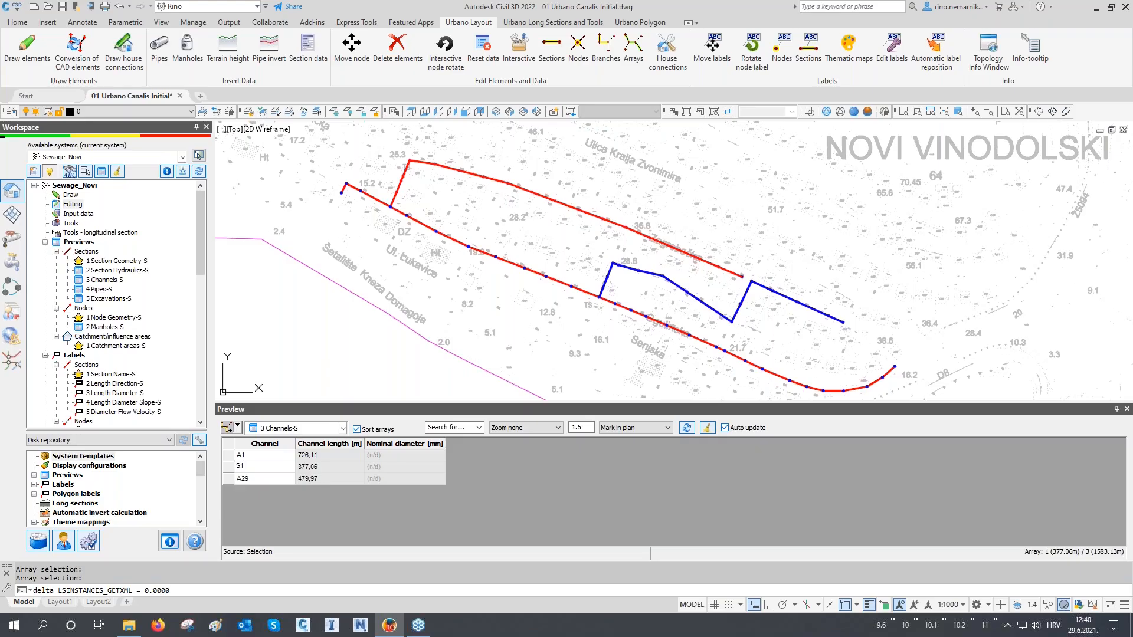
left_click(265, 478)
type("S")
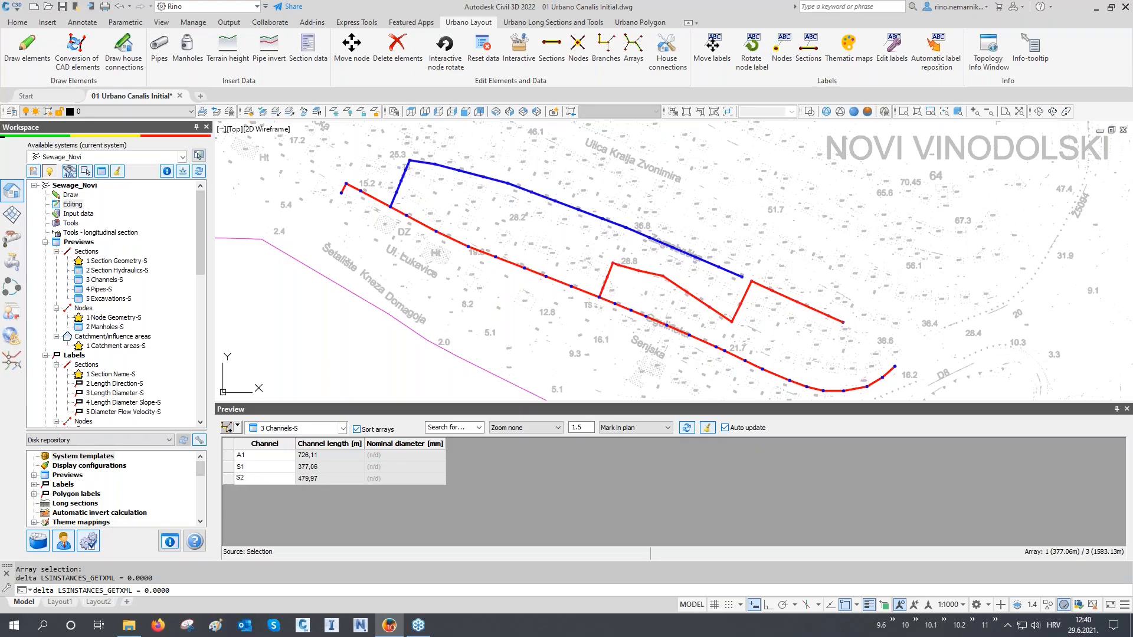
type("2")
key("Return")
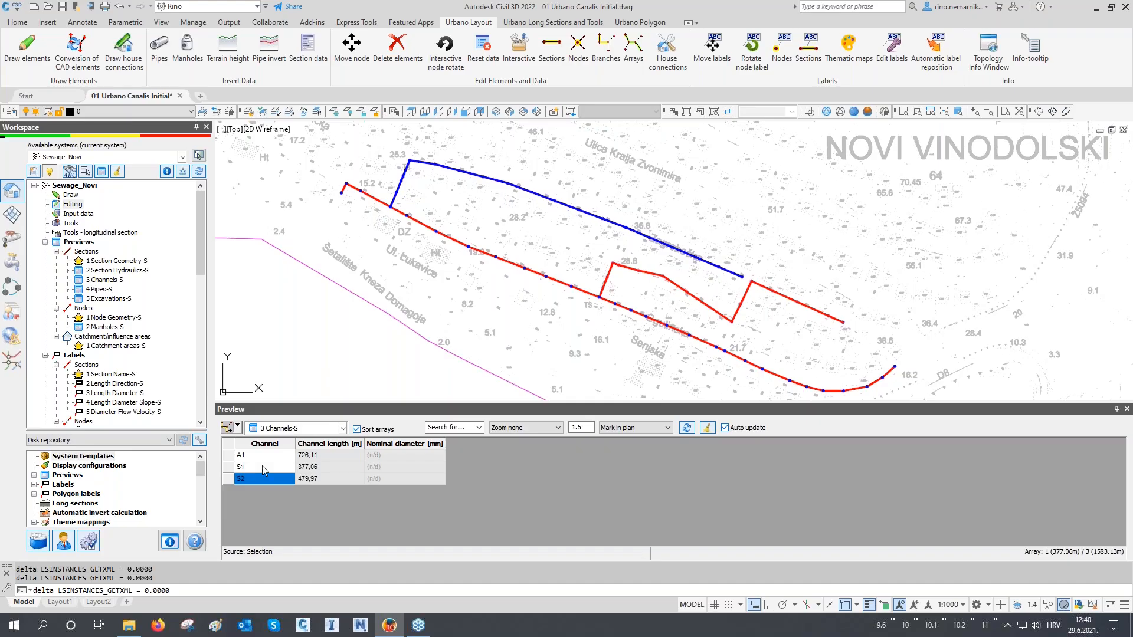
- Examine the Rename - automatically and Rename options for editing arrays
left_click(635, 59)
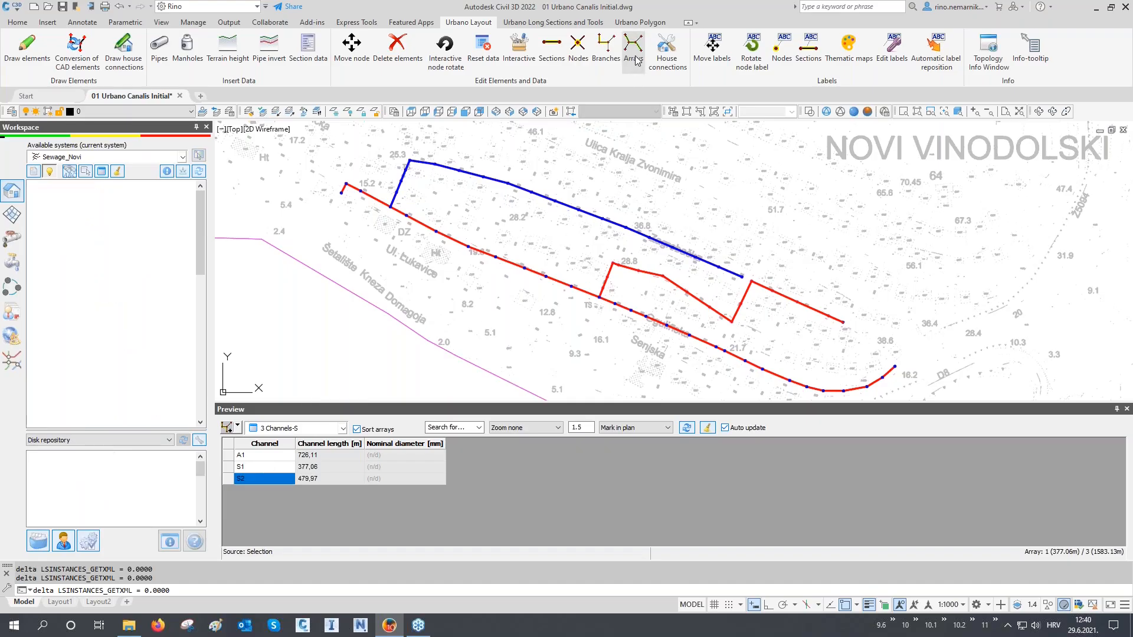
left_click(989, 159)
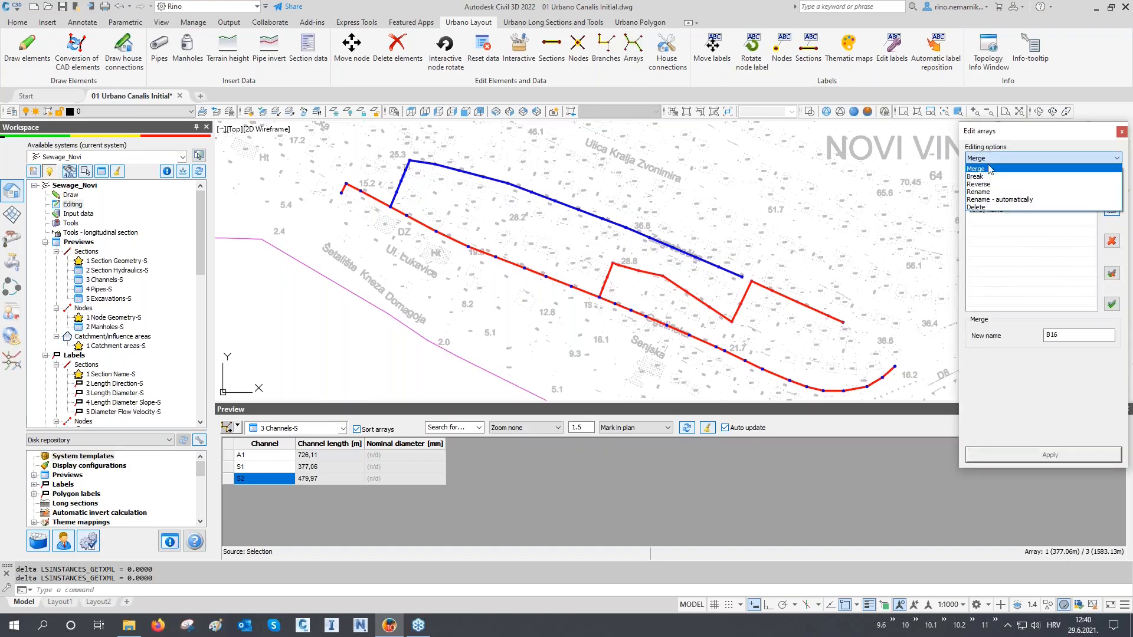
left_click(992, 201)
left_click(1033, 159)
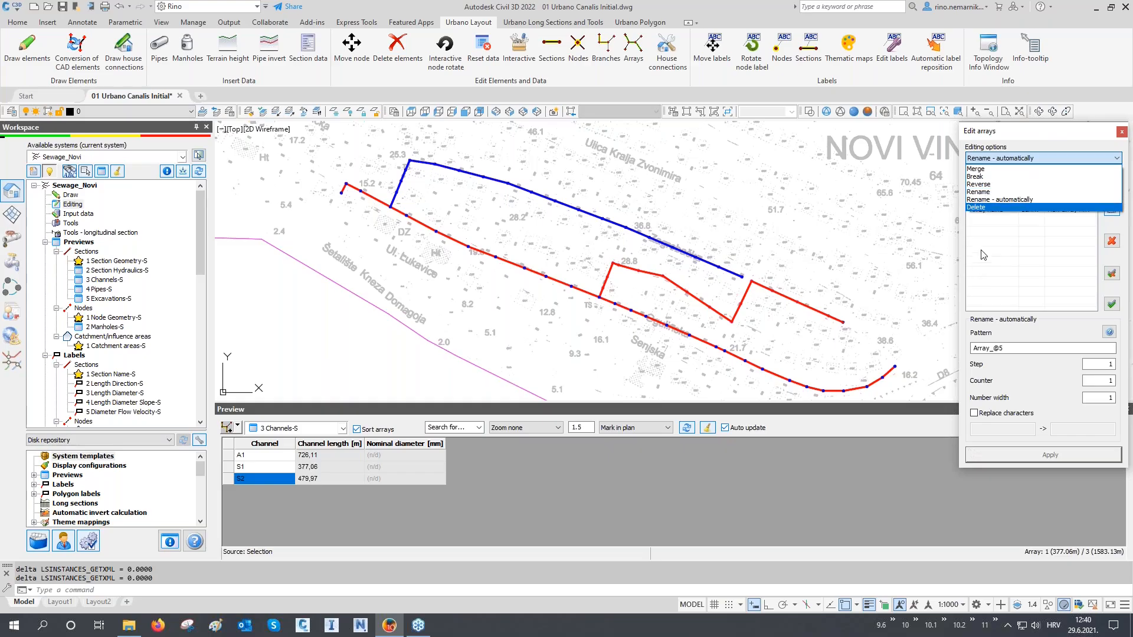
left_click(992, 192)
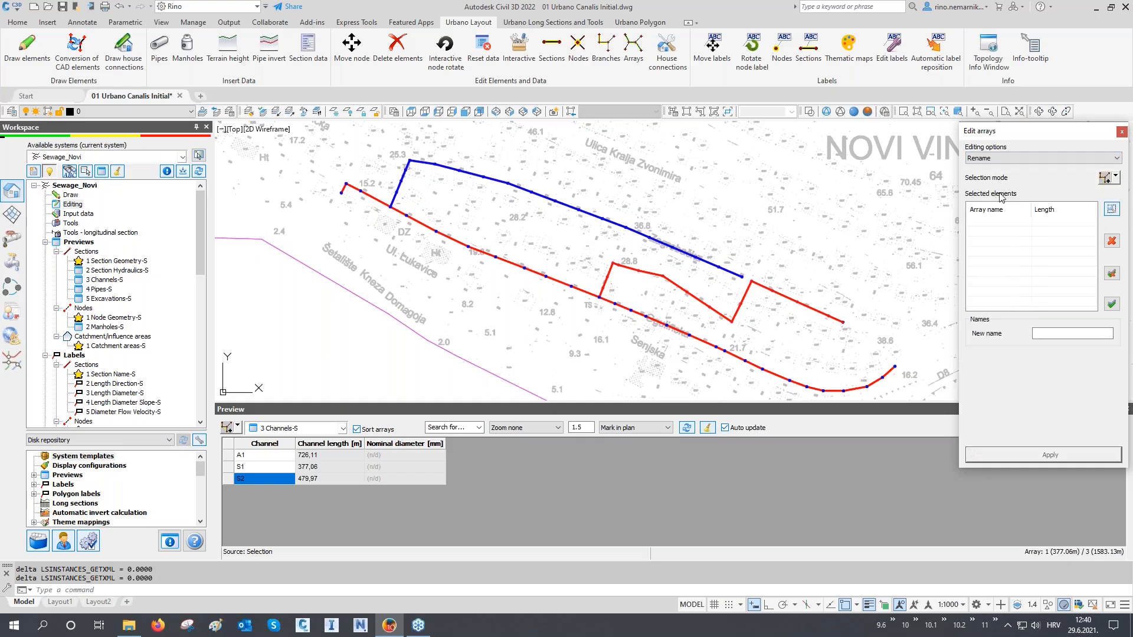
left_click(1121, 132)
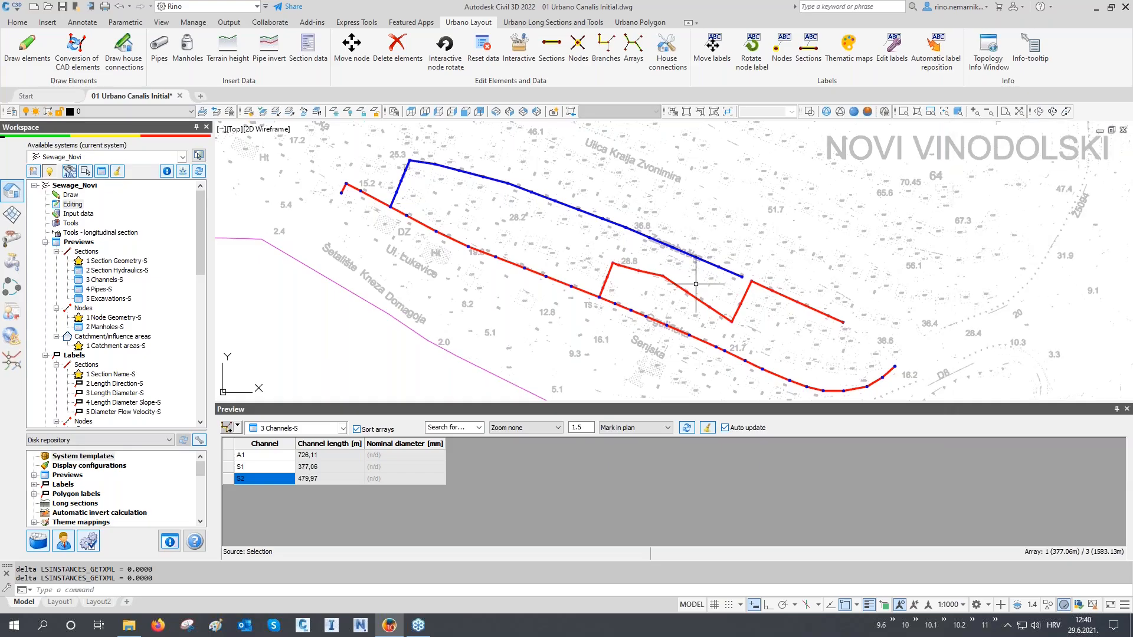
- Regenerate the drawing with RE and inspect the main line's eastern end nodes with the 1 Node Geometry-S preview
type("RE")
key("Return")
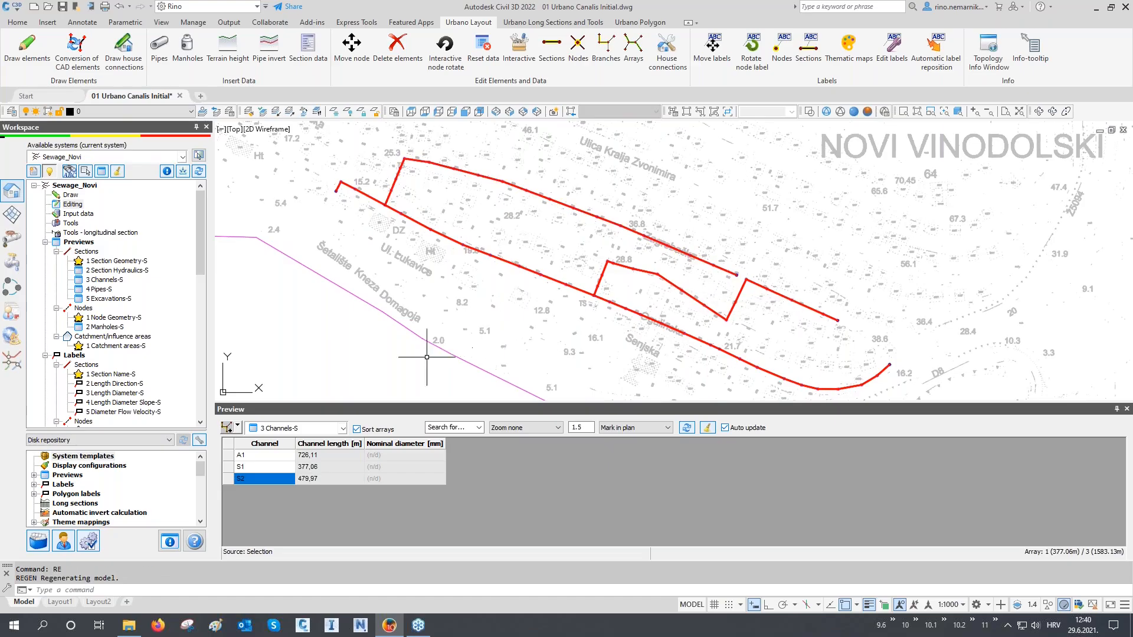
left_click(298, 429)
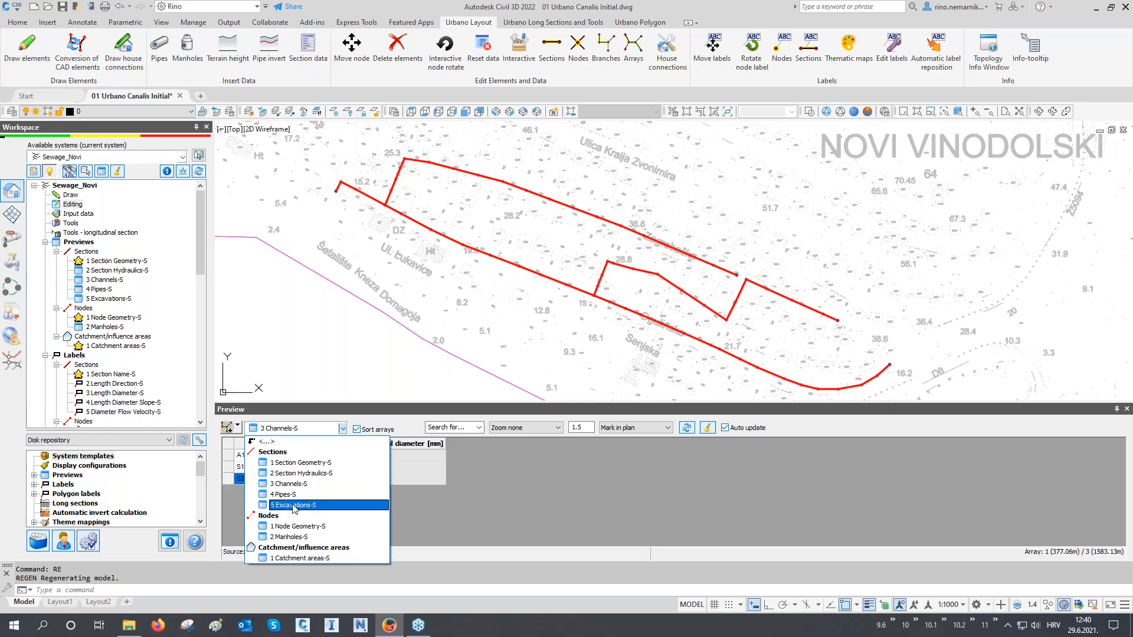
left_click(297, 526)
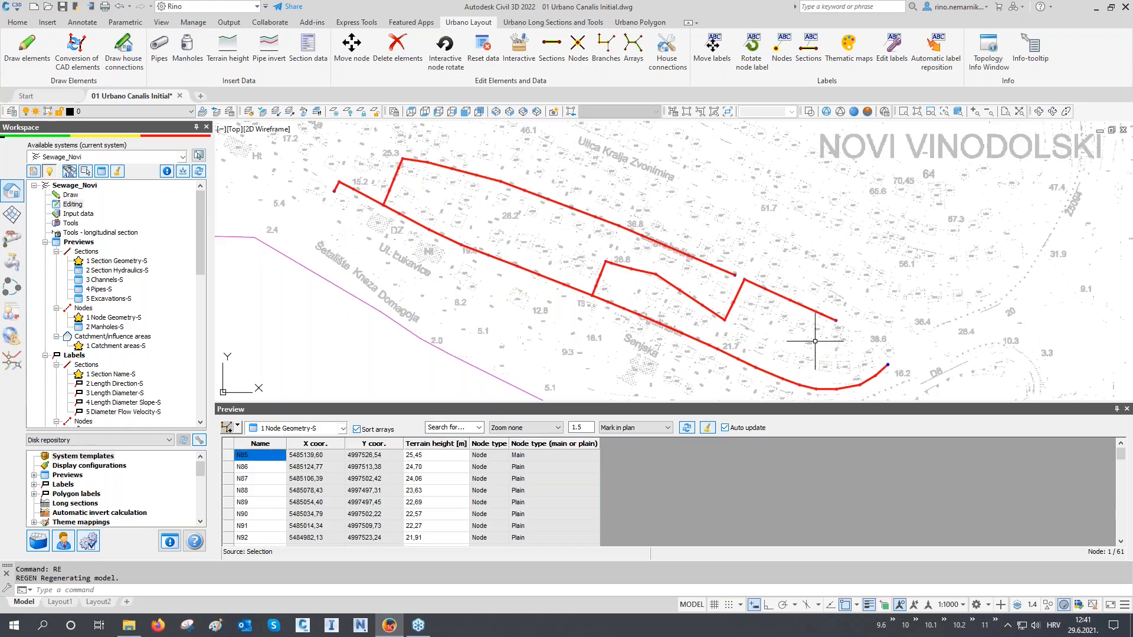
scroll(893, 382, "up", 5)
scroll(893, 383, "up", 2)
middle_click_drag(839, 345, 763, 291)
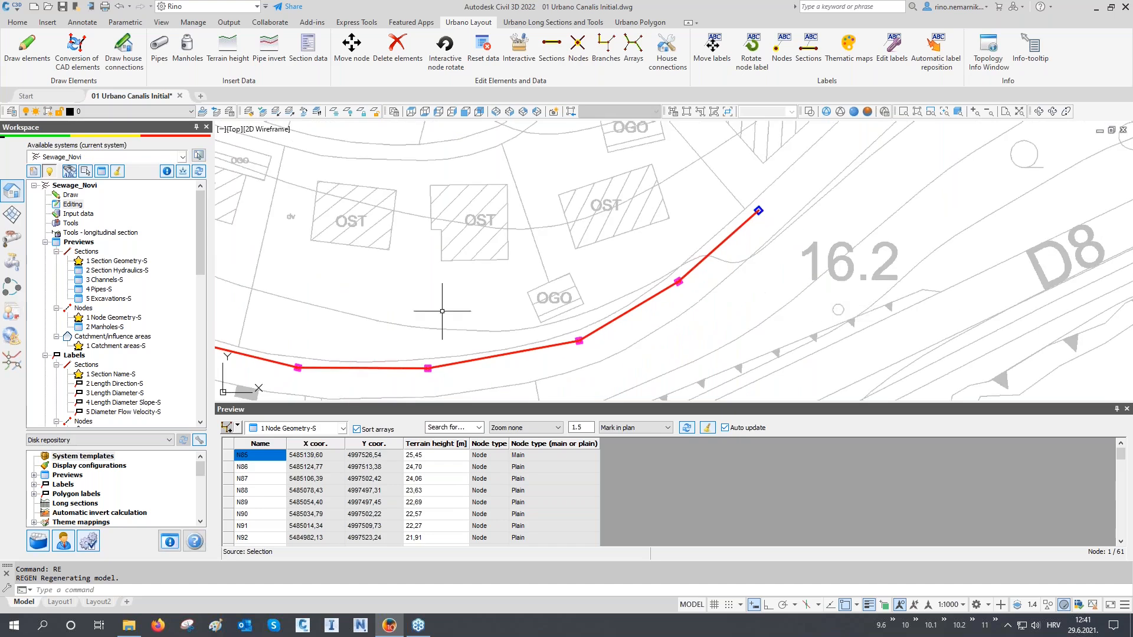
- Open the labeling settings for the 1 Node Name-S node label
scroll(123, 288, "down", 3)
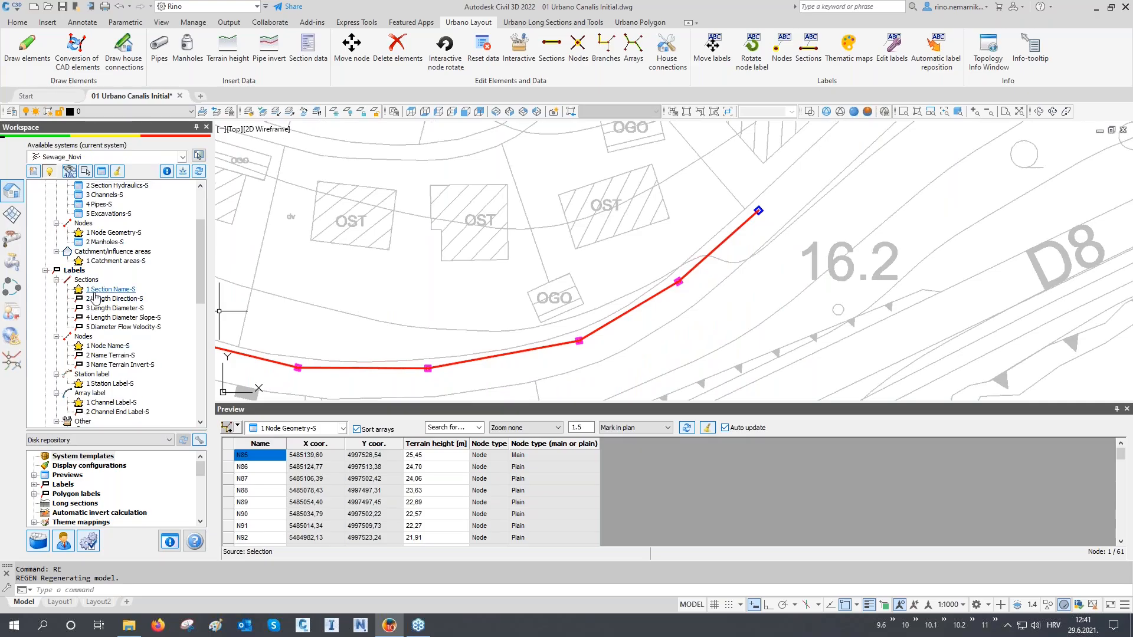
double_click(106, 349)
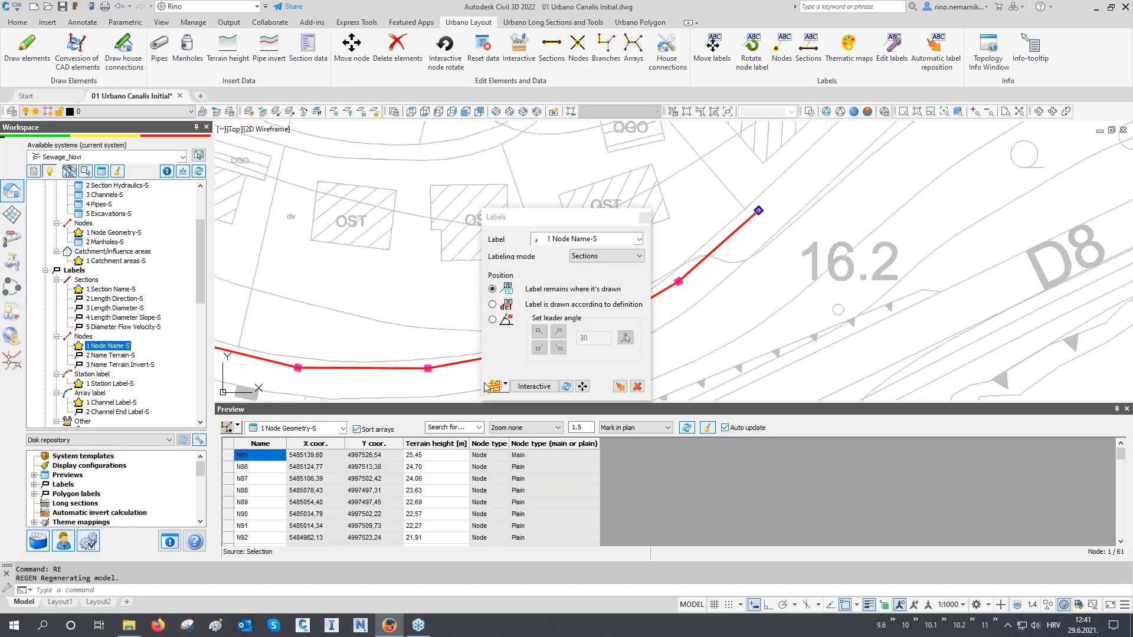
- Label all nodes of the active system with the 1 Node Name-S label, keeping the labels where they are drawn
left_click(505, 386)
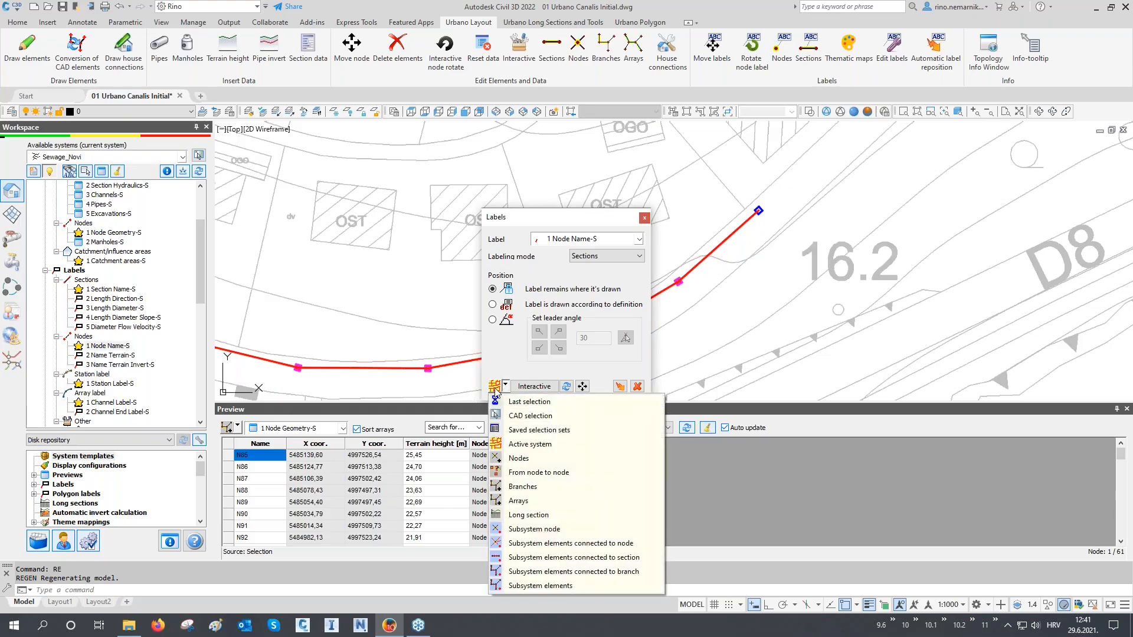
left_click(494, 388)
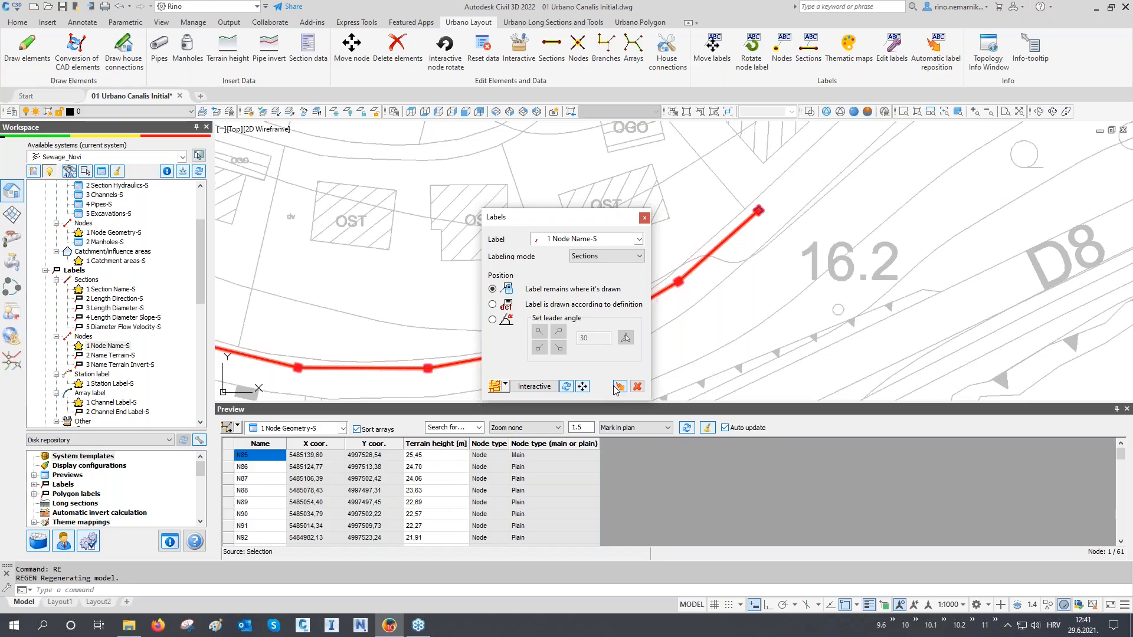
left_click(618, 386)
left_click_drag(627, 219, 1086, 139)
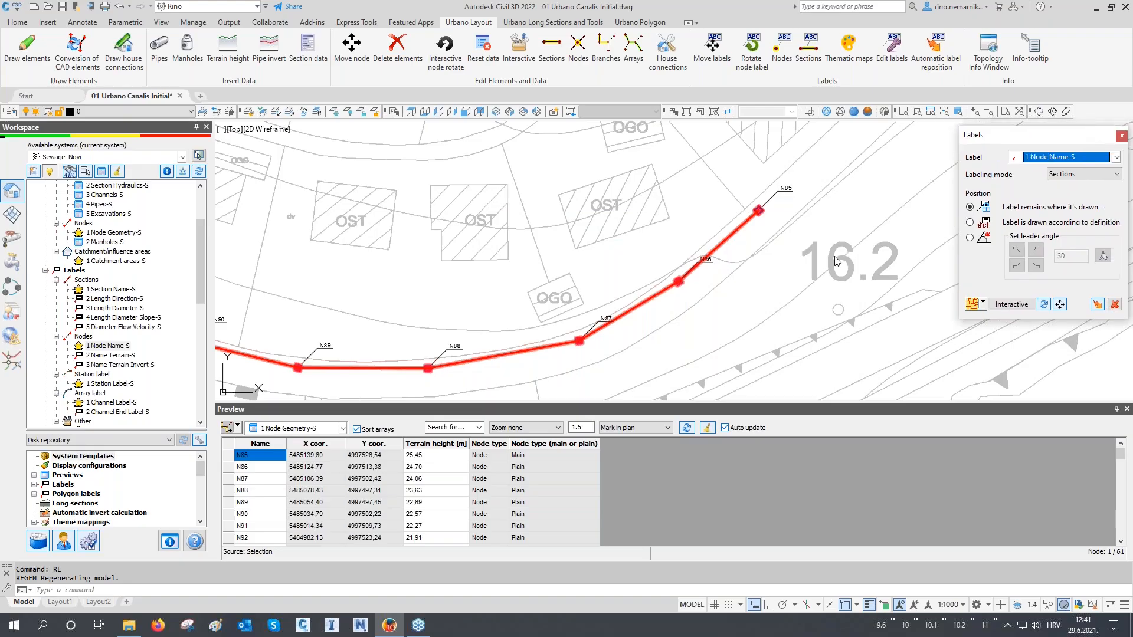
scroll(796, 190, "up", 6)
scroll(796, 190, "down", 4)
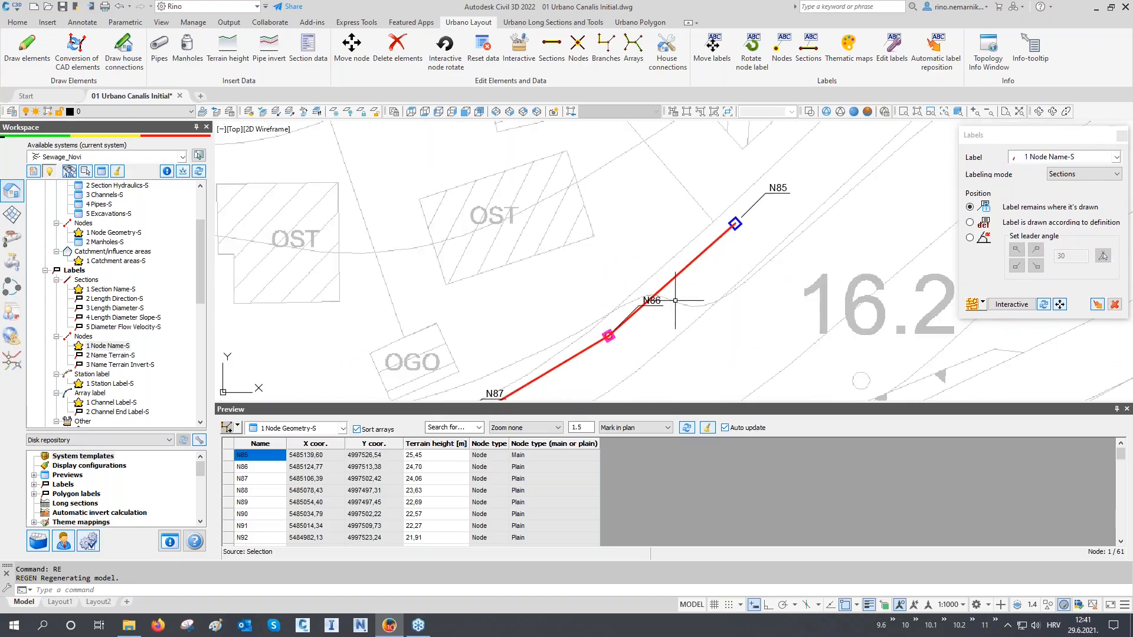
scroll(675, 299, "down", 8)
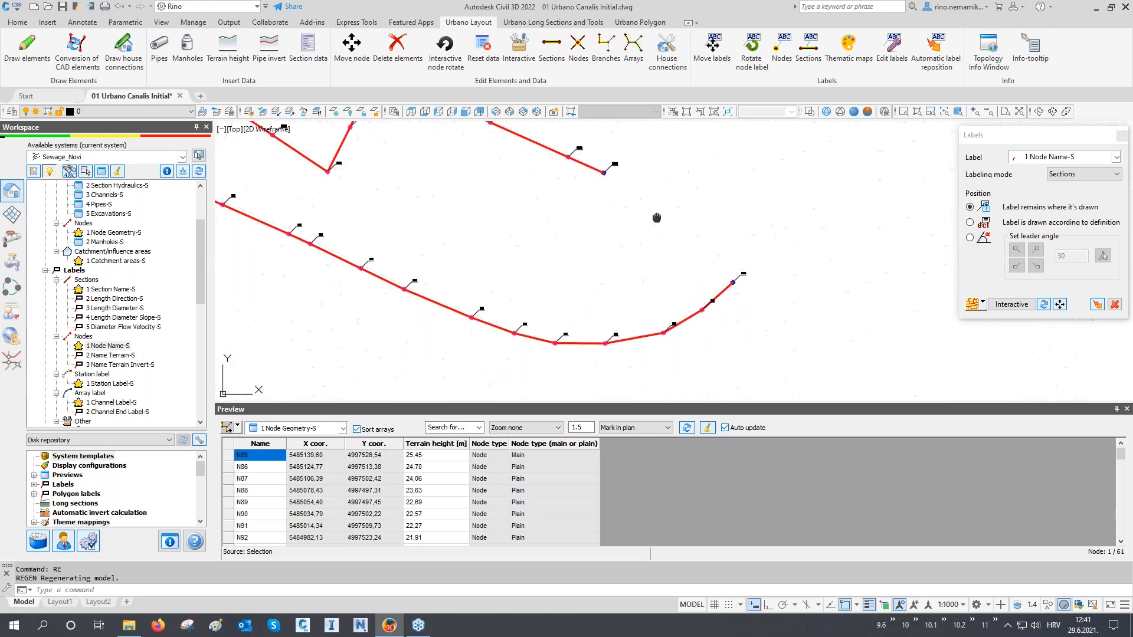
middle_click_drag(657, 215, 713, 341)
scroll(643, 293, "up", 6)
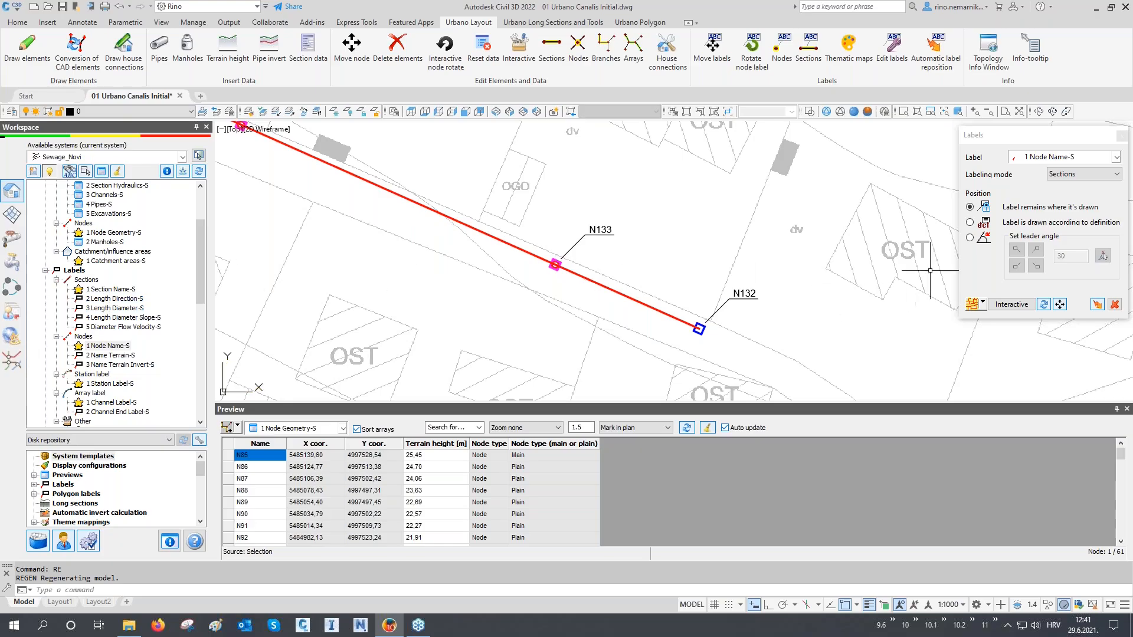
- Label all sections of the active system with the 1 Section Name-S label
left_click(1056, 158)
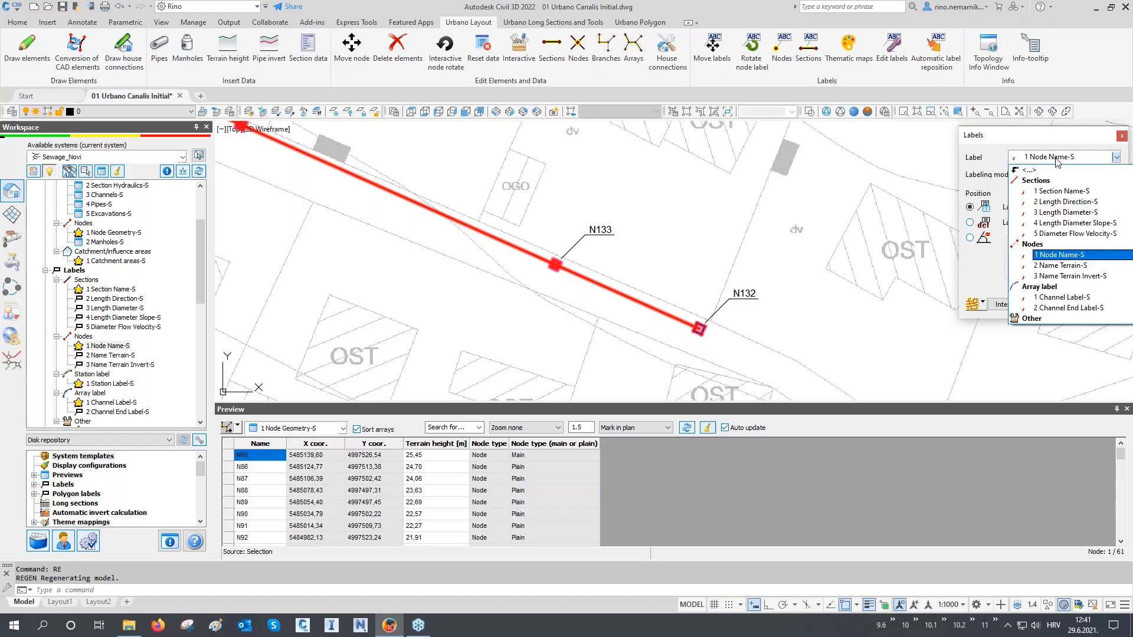
left_click(1050, 193)
left_click(1097, 304)
- Examine the section name labels and flow arrows along the sewer lines, and close the labeling dialog
scroll(629, 298, "up", 5)
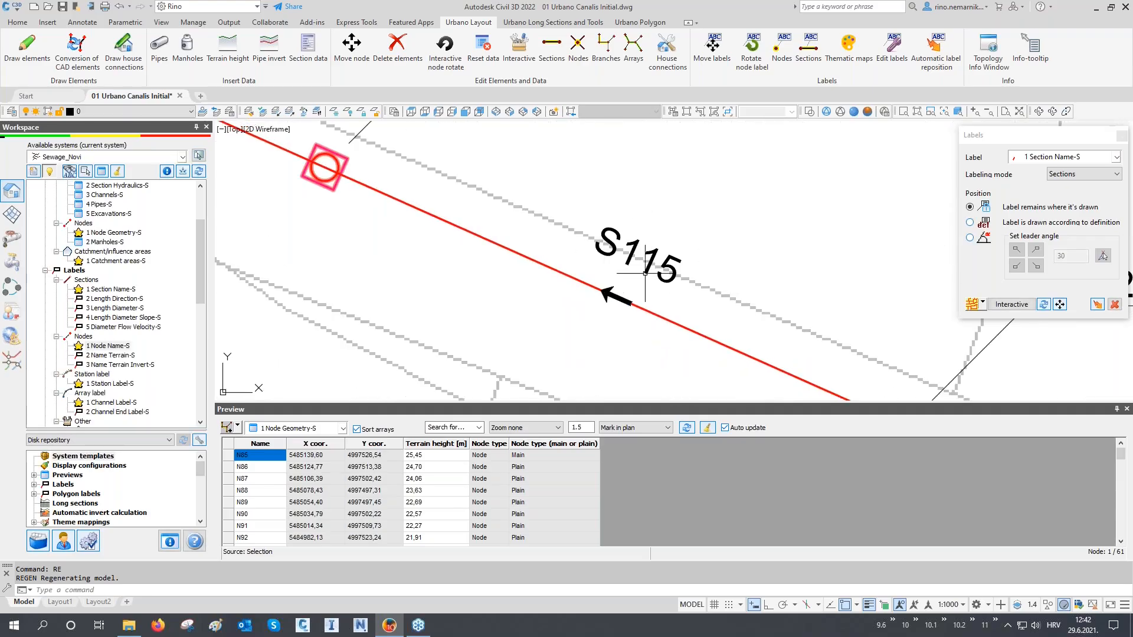
scroll(620, 278, "down", 5)
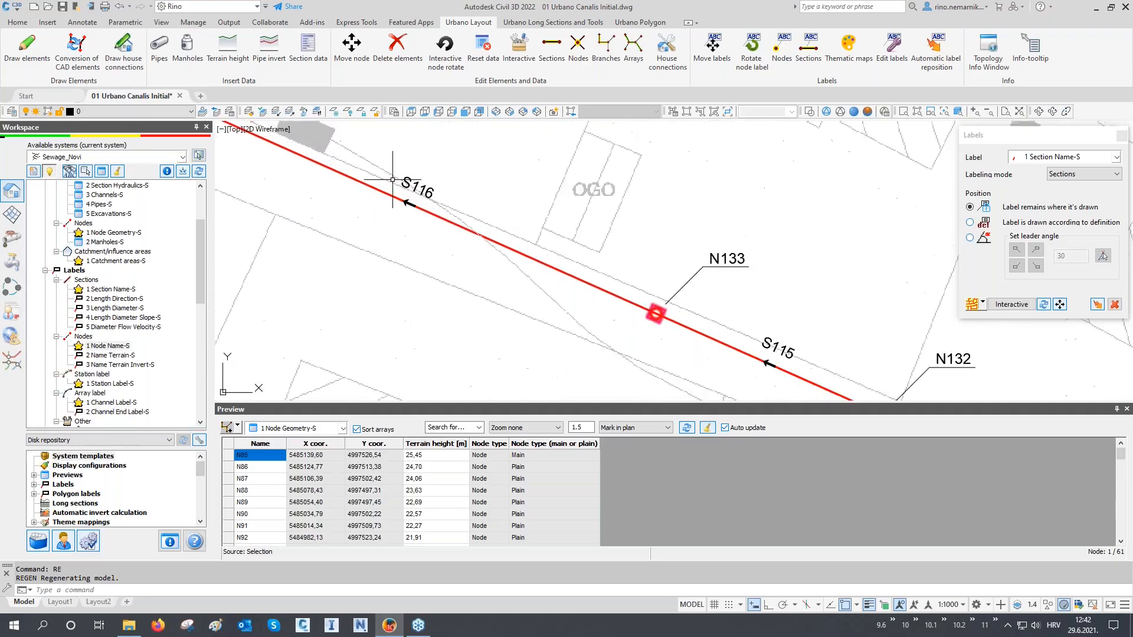
scroll(393, 180, "up", 4)
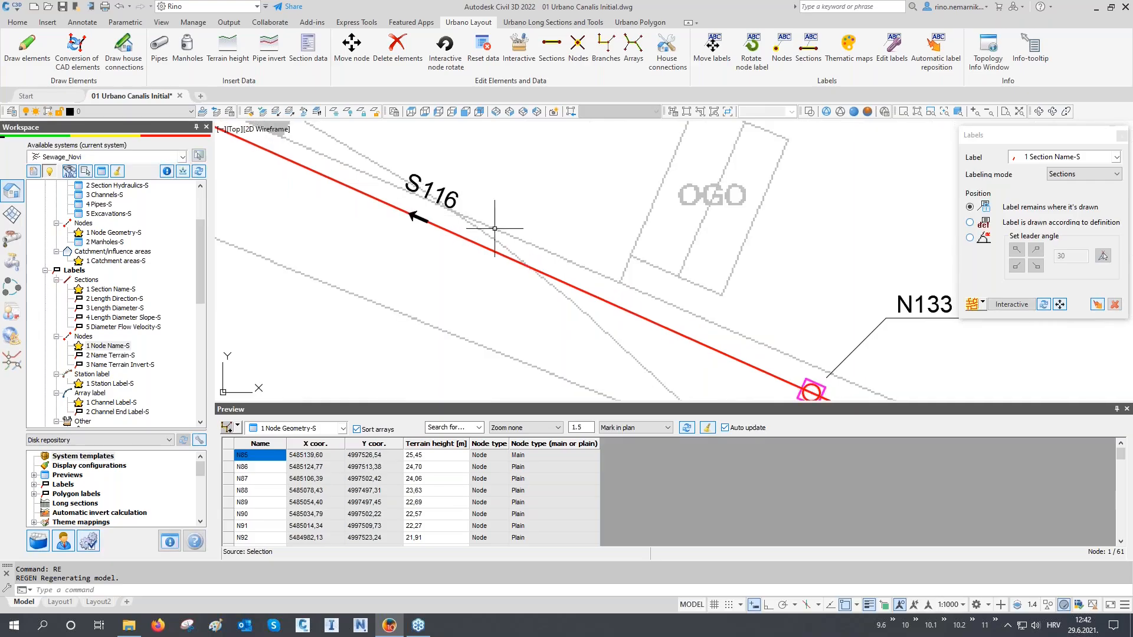
scroll(564, 250, "down", 6)
scroll(591, 325, "down", 2)
middle_click_drag(592, 331, 793, 163)
mouse_move(857, 332)
middle_mouse_down()
mouse_move(715, 288)
mouse_move(467, 243)
middle_mouse_up()
scroll(677, 260, "up", 4)
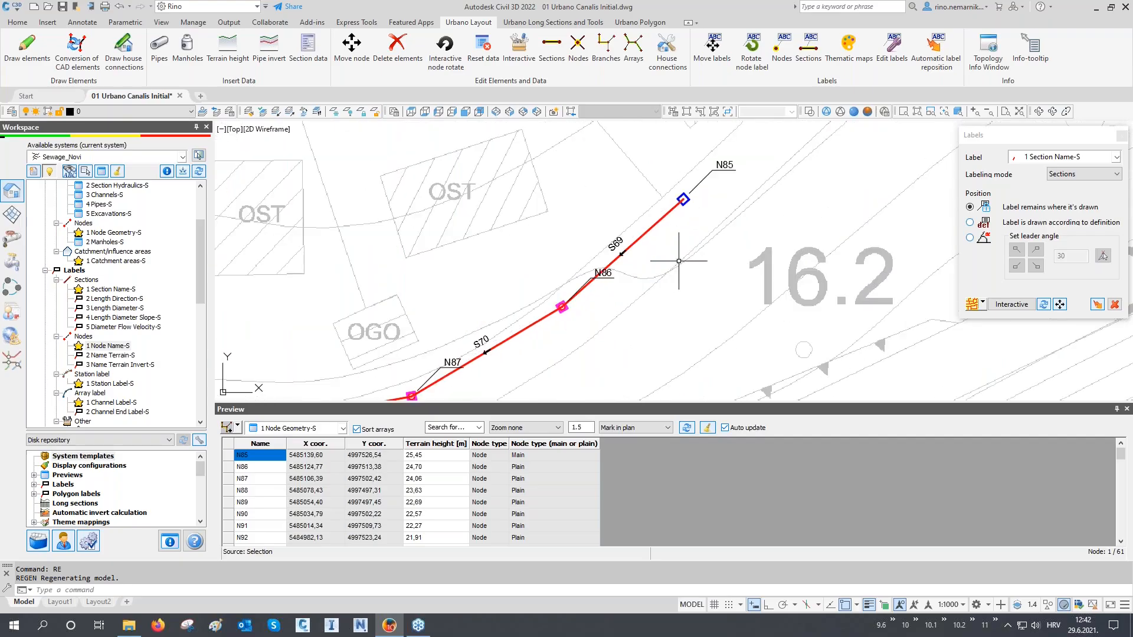
left_click(1121, 136)
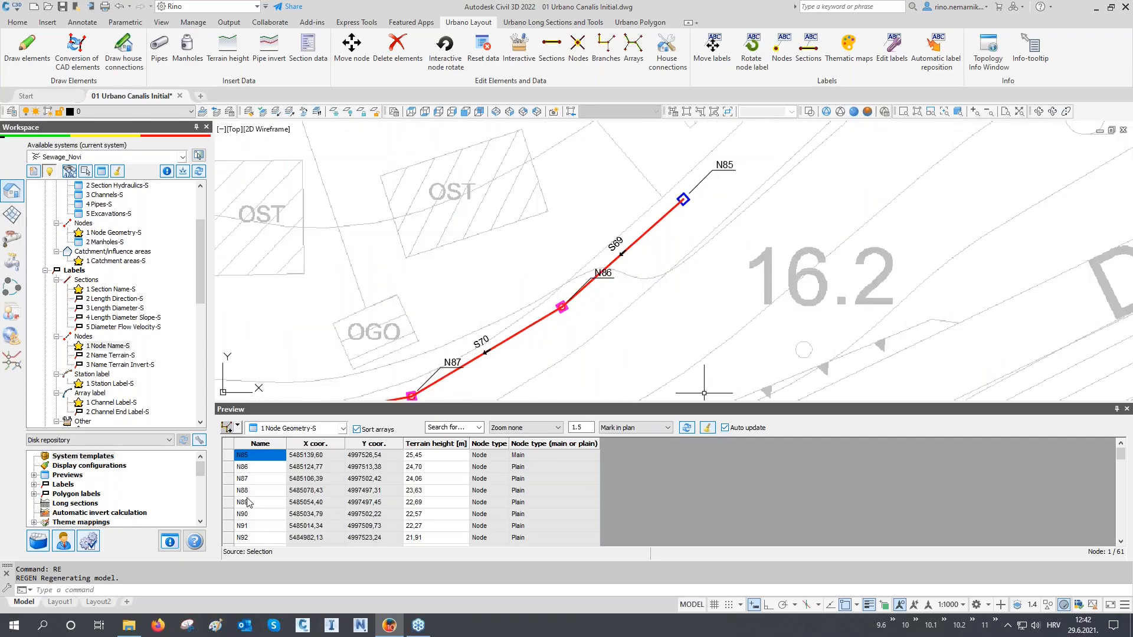
- Start editing nodes with the automatic rename option and select all nodes of the active system
left_click(259, 456)
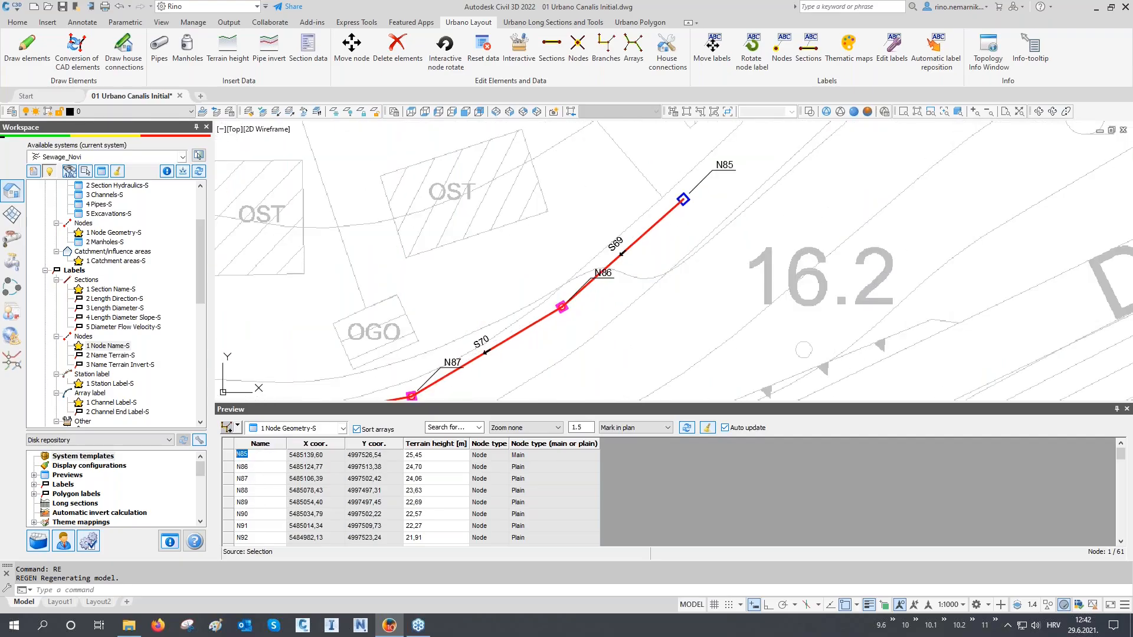
left_click(258, 467)
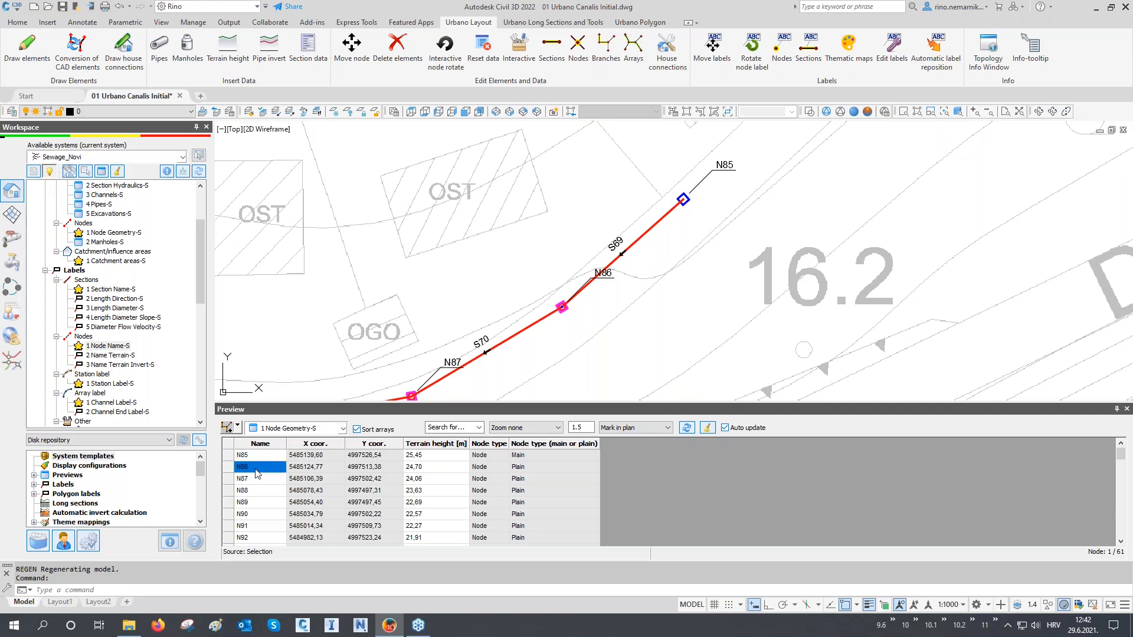
left_click(575, 52)
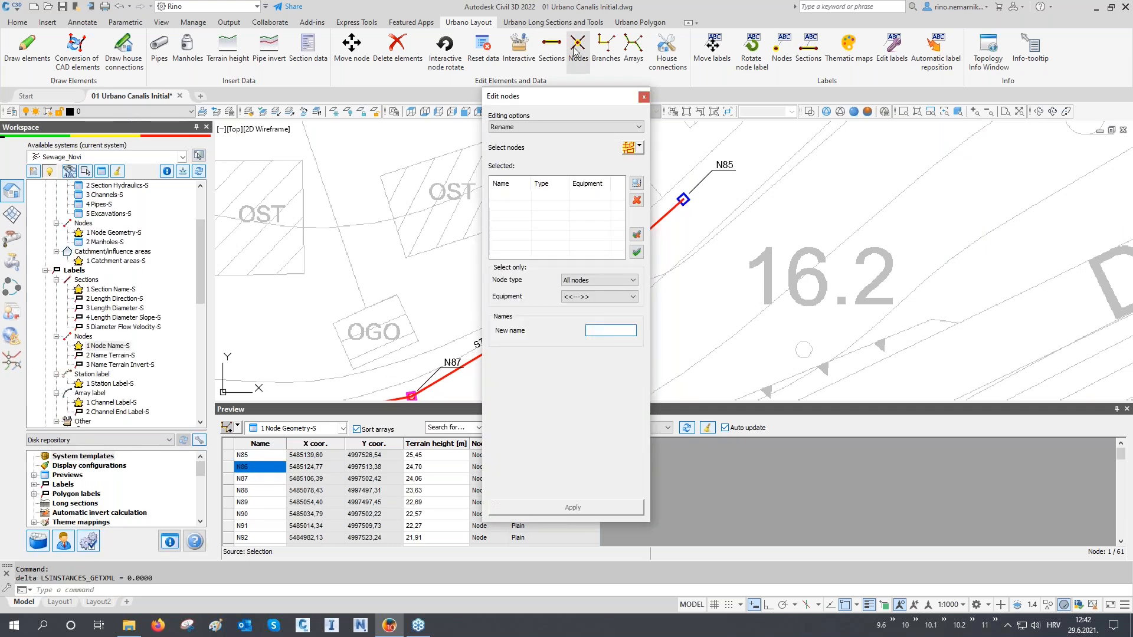
mouse_move(564, 103)
left_mouse_down()
mouse_move(944, 118)
mouse_move(1031, 136)
left_mouse_up()
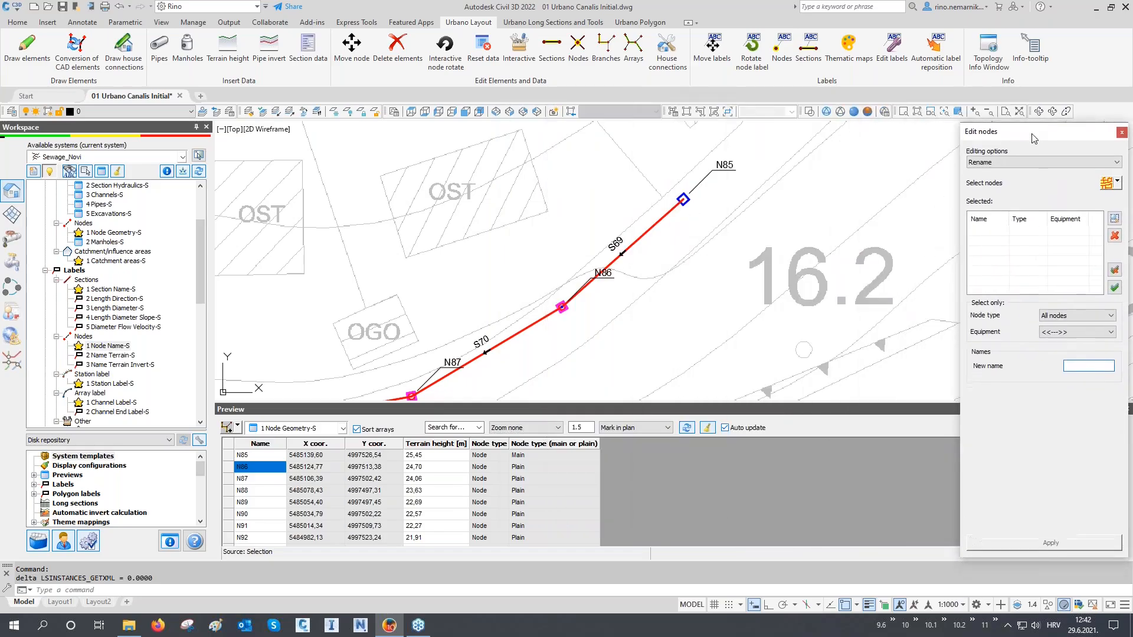
left_click(1019, 160)
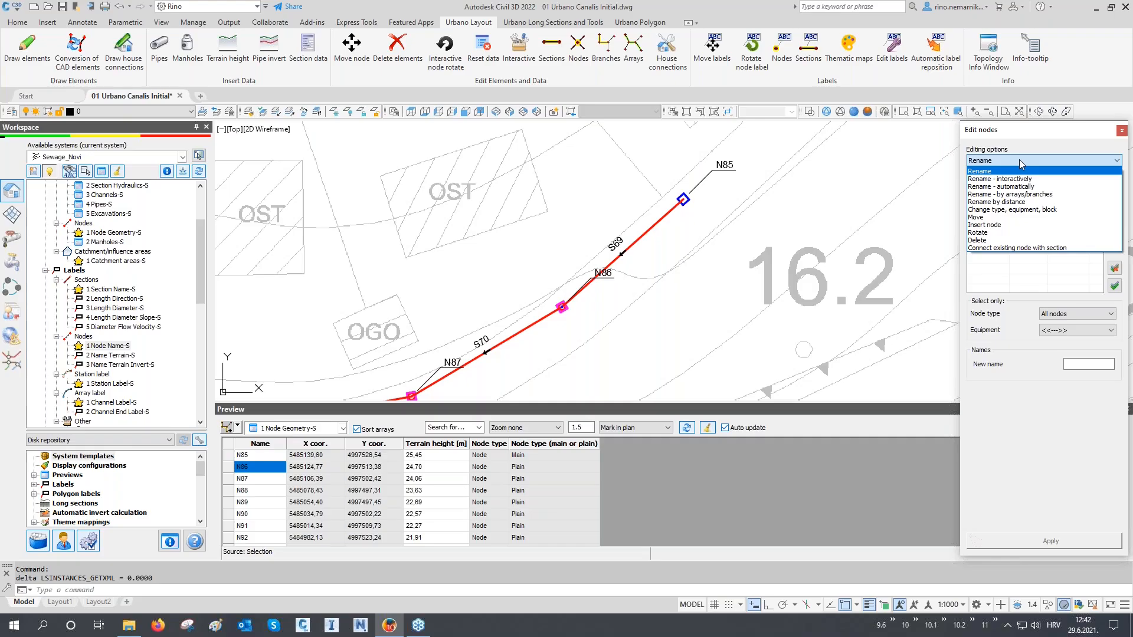
left_click(1012, 195)
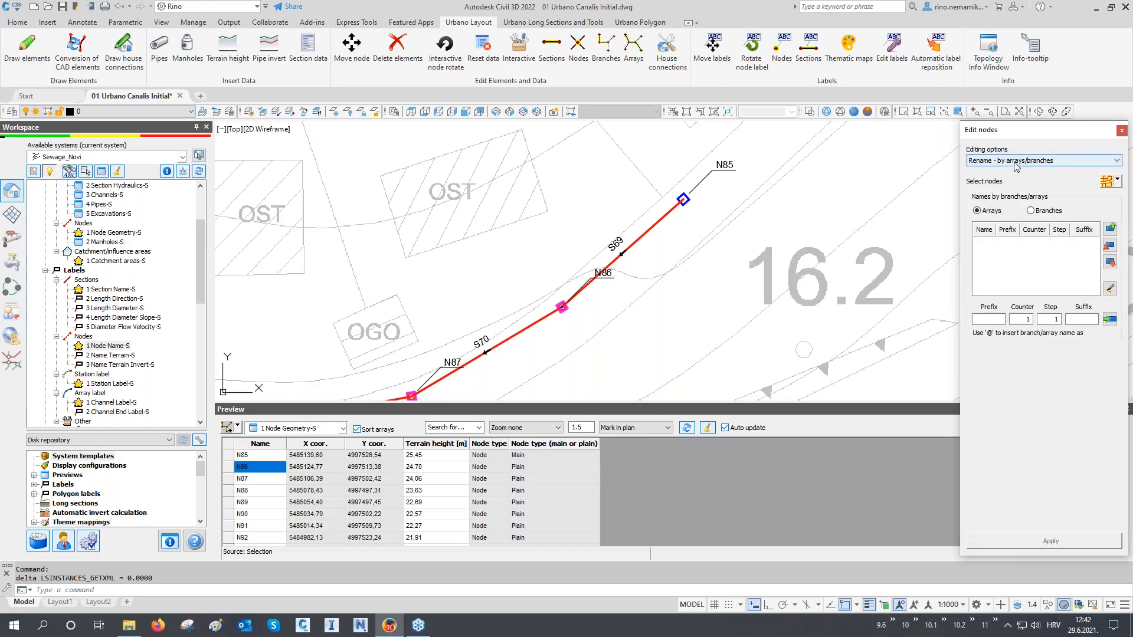
scroll(1015, 165, "down", 1)
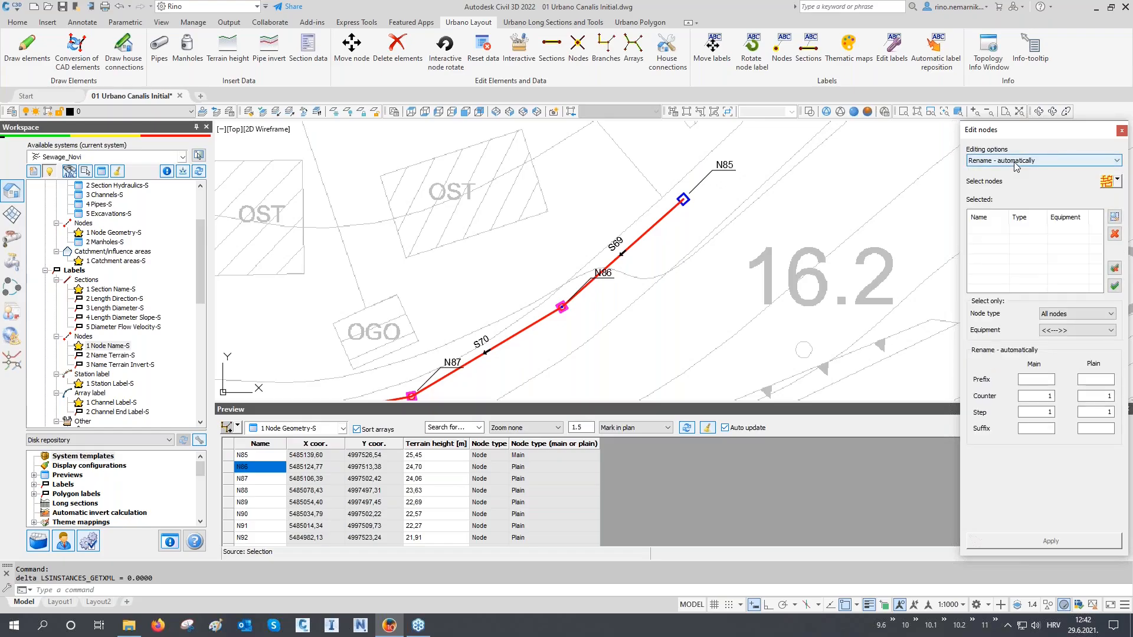
left_click(1106, 182)
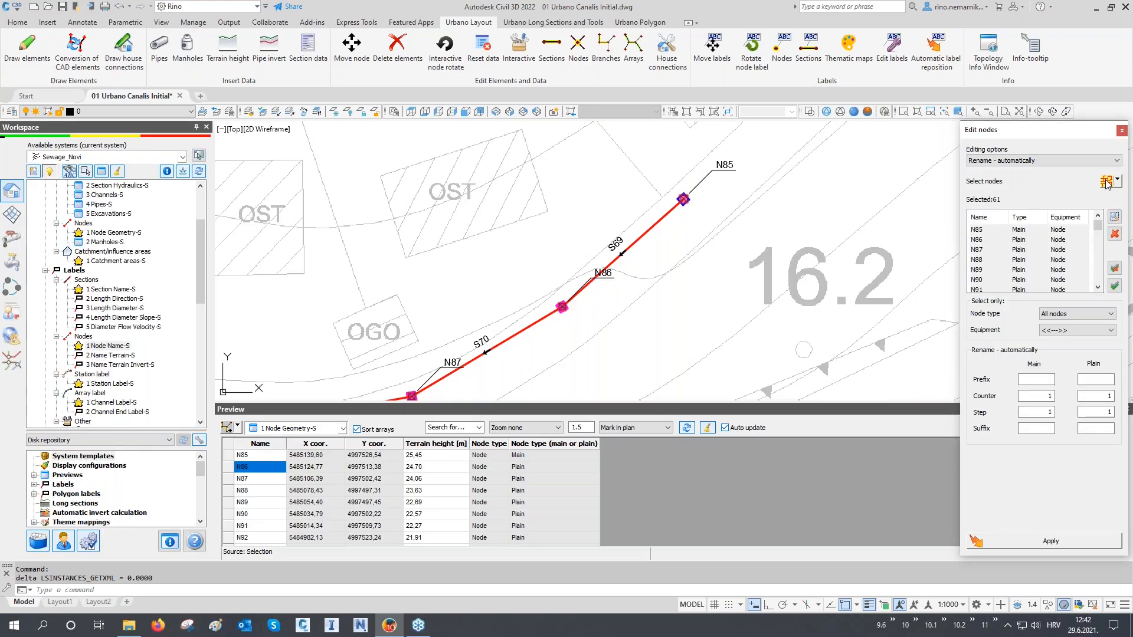
left_click(1039, 161)
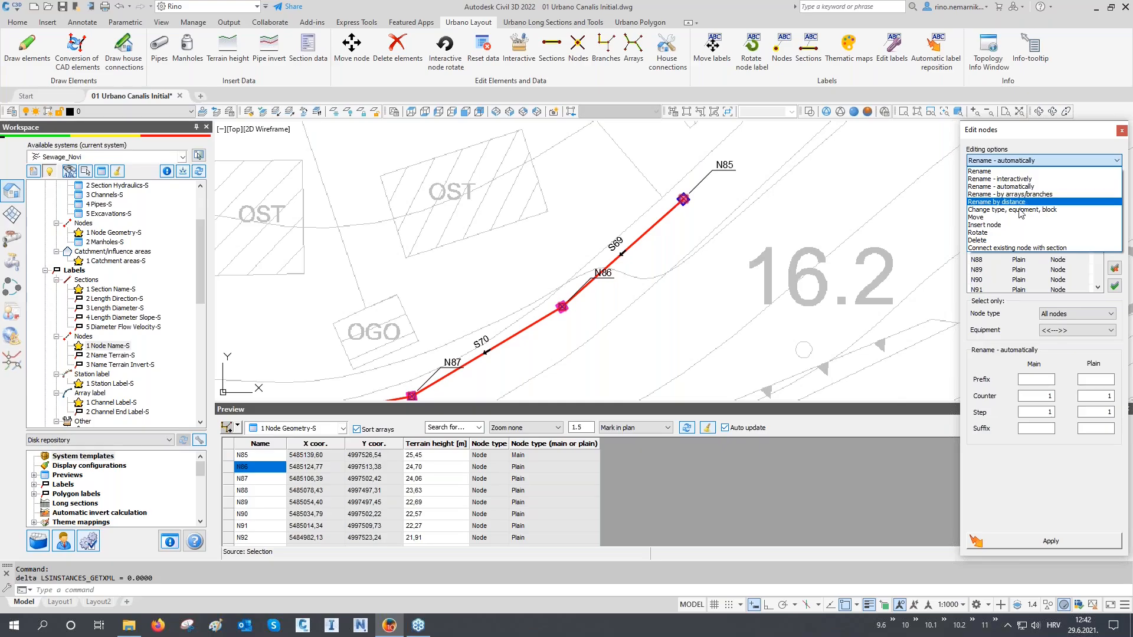
left_click(1023, 364)
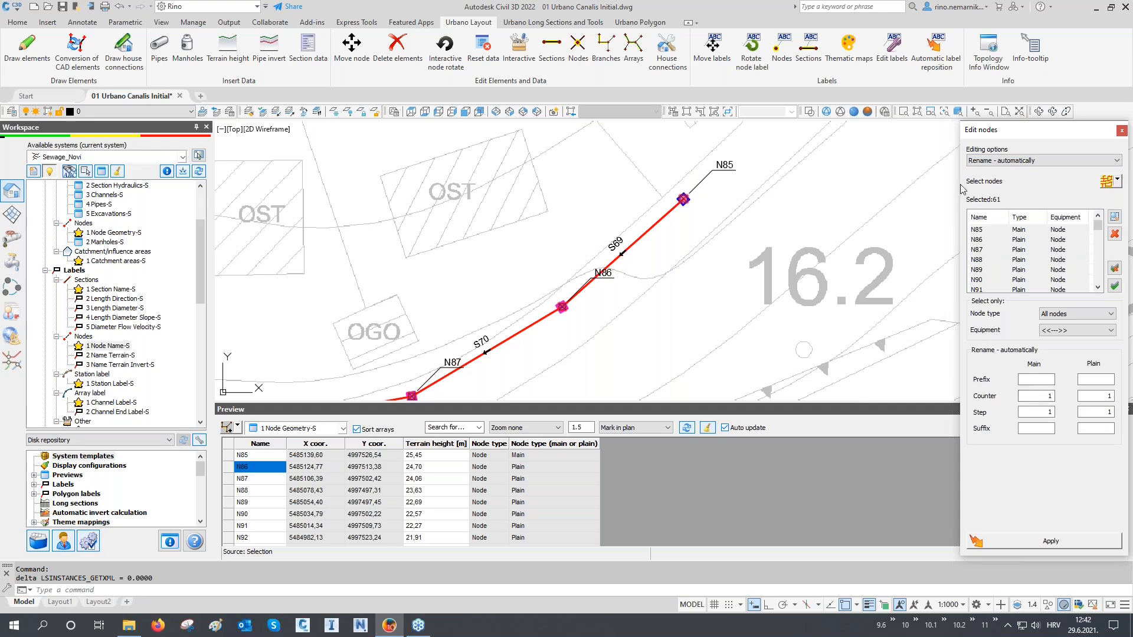
- Rename the nodes by arrays, using the prefix @. with counter 1 and step 1 for arrays A1, S1 and S2
left_click(995, 162)
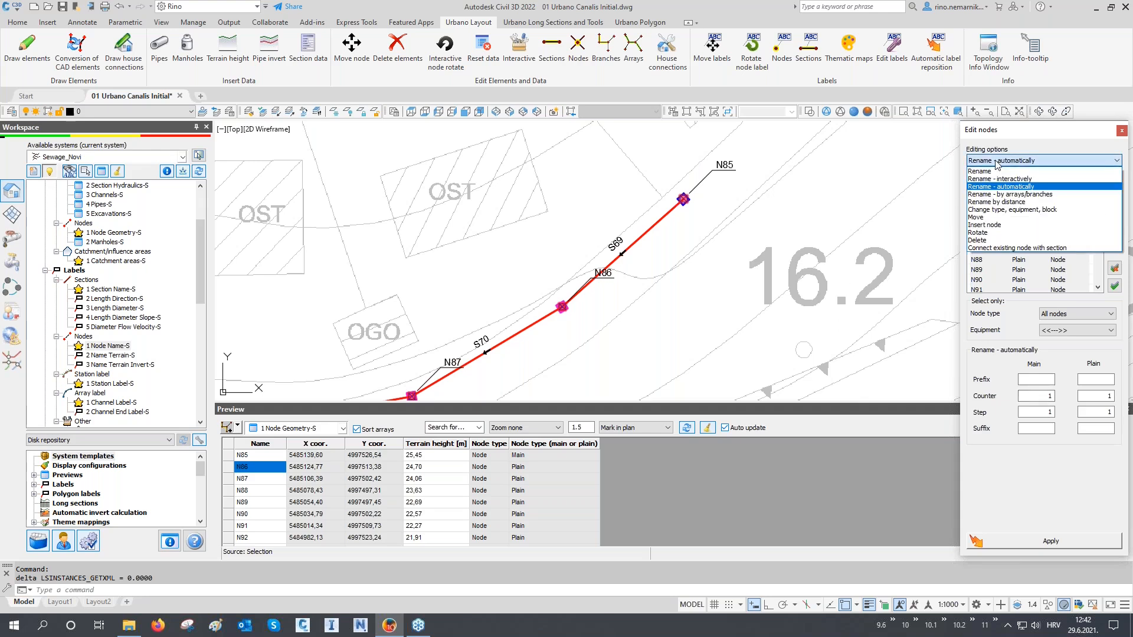
left_click(997, 194)
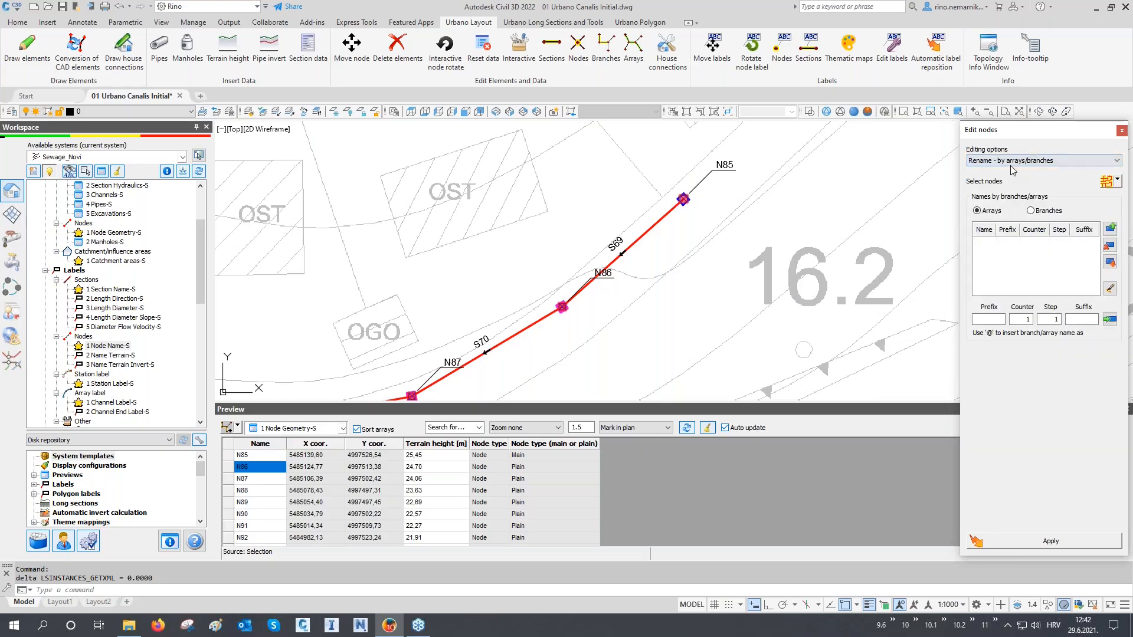
left_click(1106, 182)
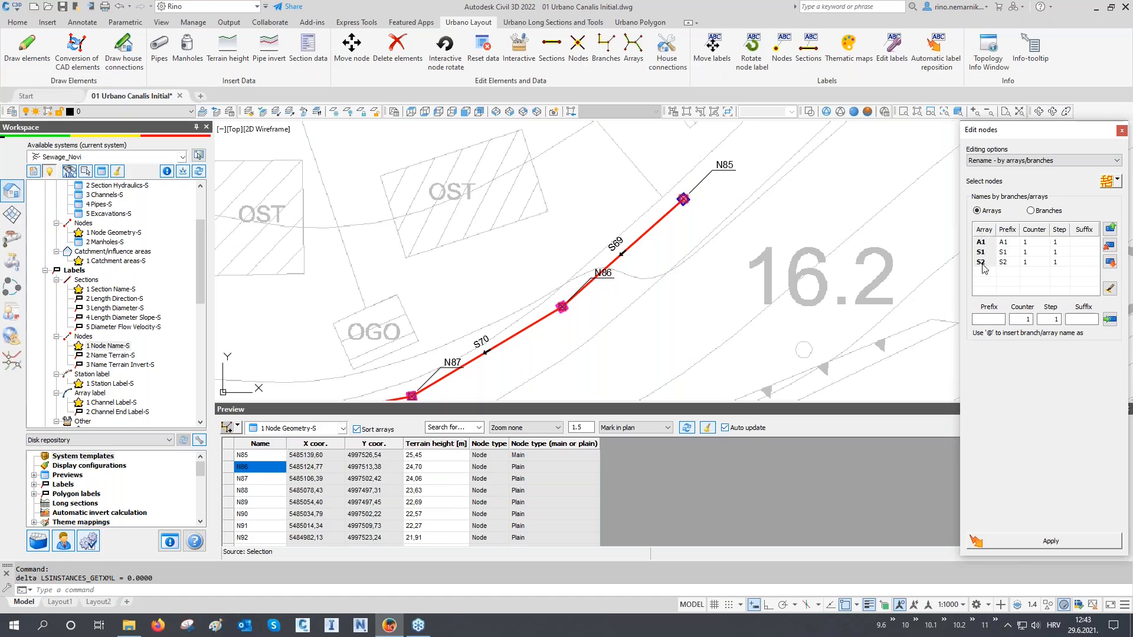
left_click(985, 319)
left_click(1062, 541)
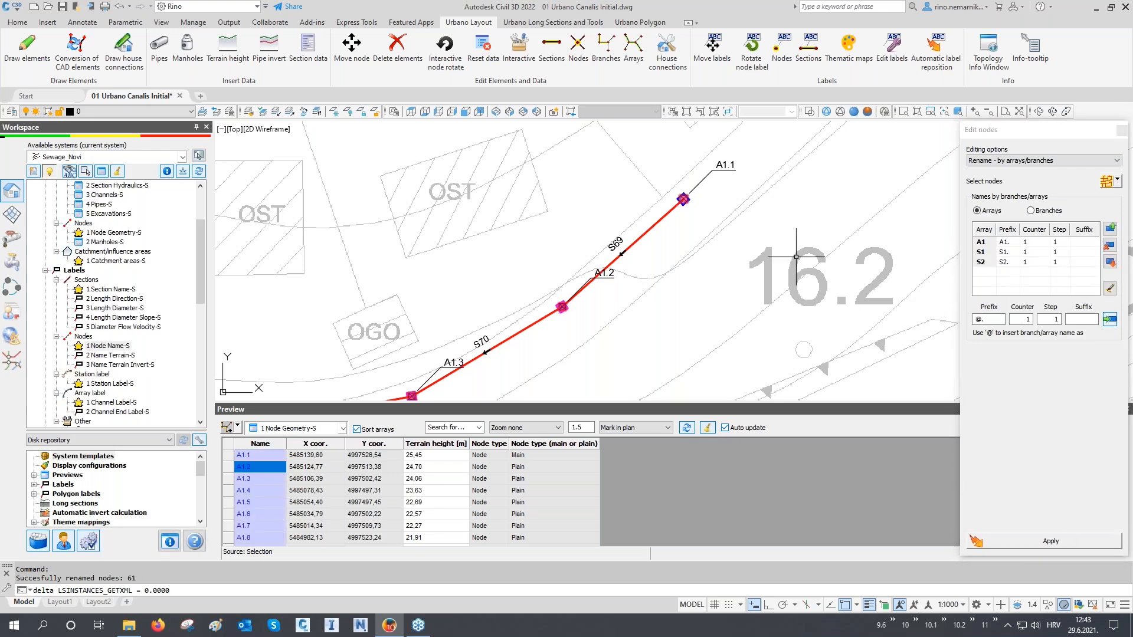
- Examine the new array-based node names in the node geometry table and along the sewer lines in the plan
scroll(269, 463, "down", 5)
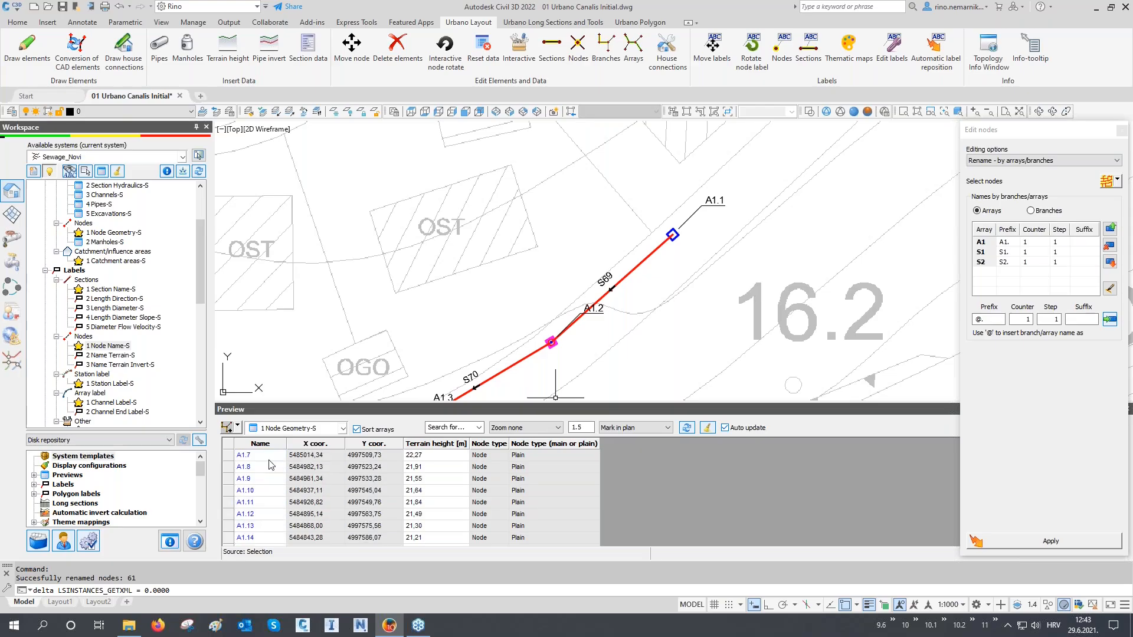
scroll(270, 465, "down", 2)
scroll(268, 477, "up", 7)
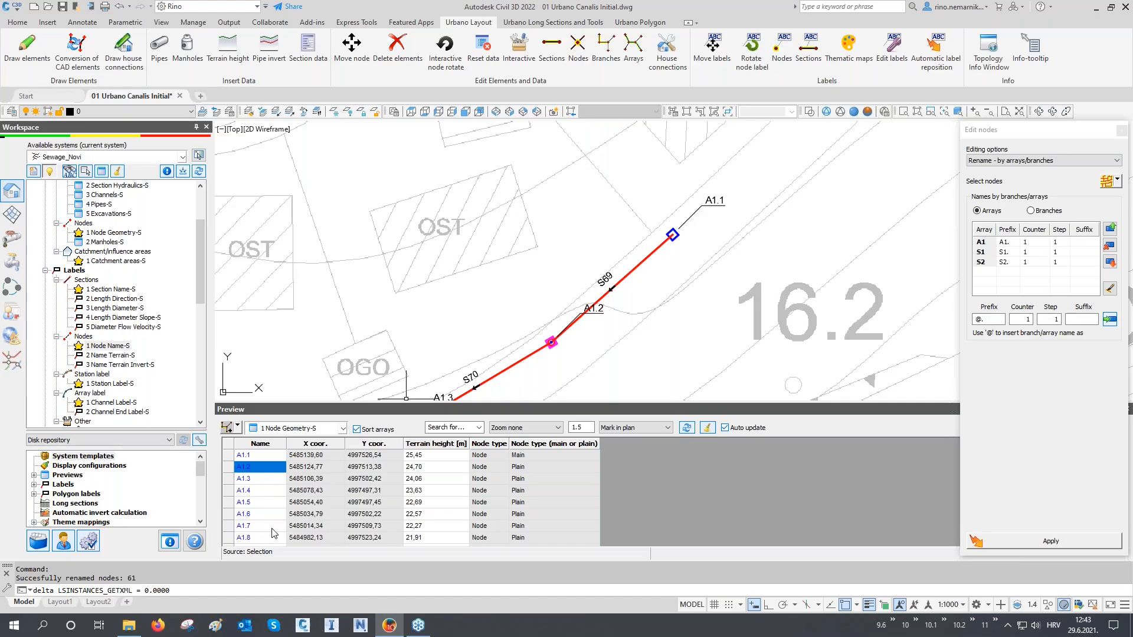
scroll(717, 205, "up", 5)
scroll(717, 205, "down", 5)
middle_click_drag(587, 345, 722, 216)
middle_click_drag(521, 311, 682, 296)
scroll(596, 372, "down", 5)
scroll(557, 199, "up", 7)
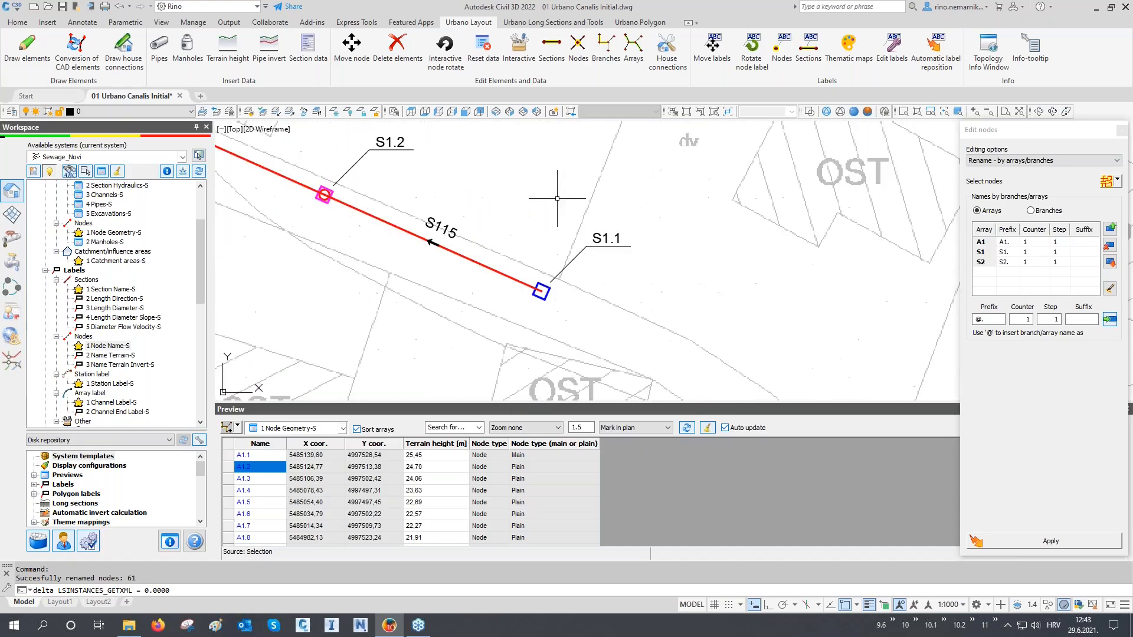
middle_click_drag(426, 207, 640, 281)
middle_click_drag(361, 182, 715, 311)
middle_click_drag(515, 235, 736, 333)
scroll(653, 246, "down", 4)
scroll(653, 247, "down", 8)
mouse_move(528, 255)
middle_mouse_down()
mouse_move(587, 301)
mouse_move(621, 290)
middle_mouse_up()
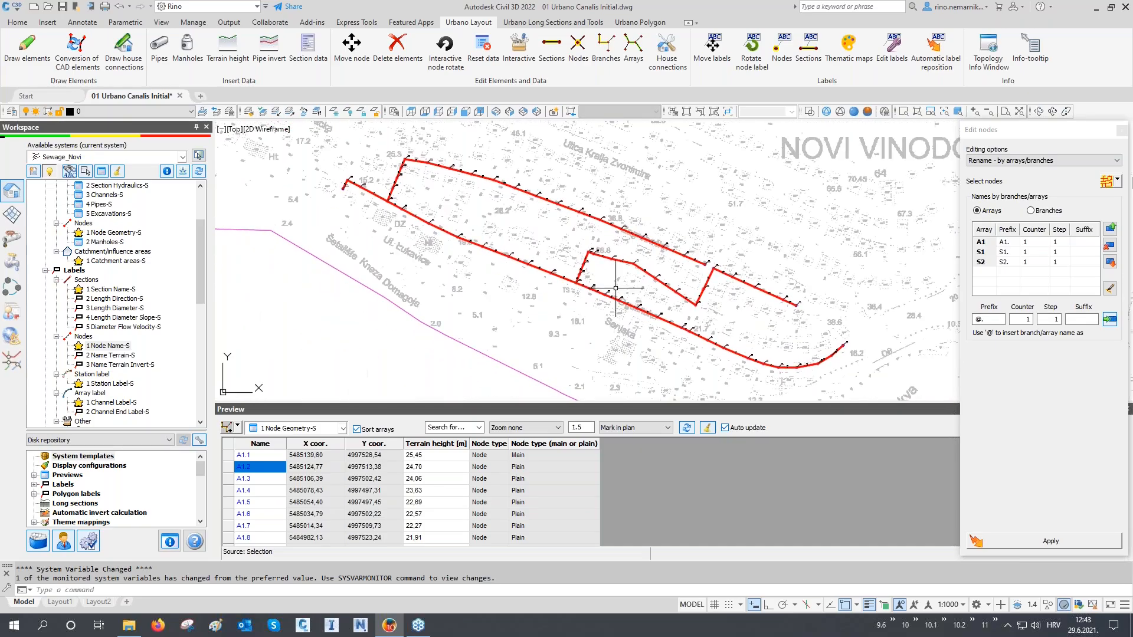
- Rename all nodes by distance with the prefix MH, counter 1, step 1 and leading zeros turned off
left_click(1011, 162)
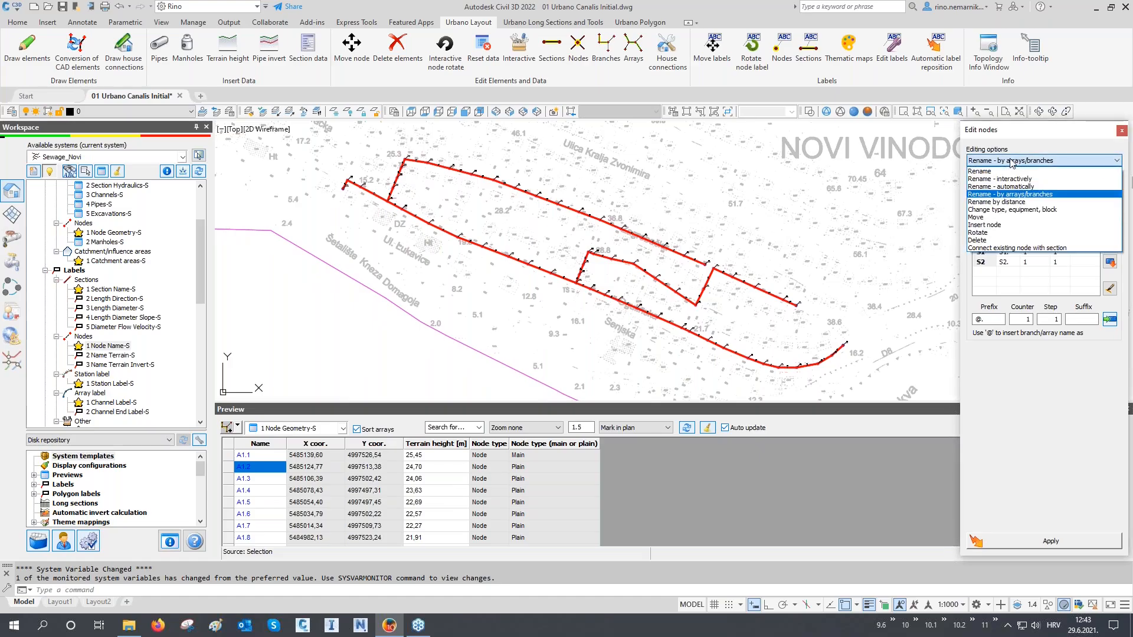
left_click(1003, 202)
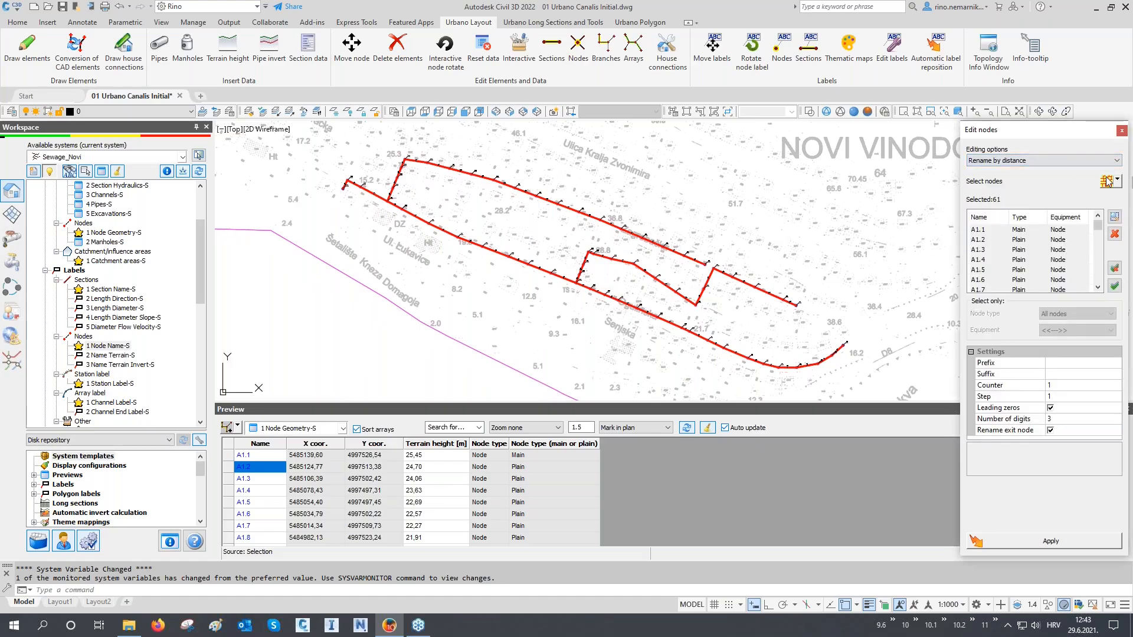
left_click(1055, 364)
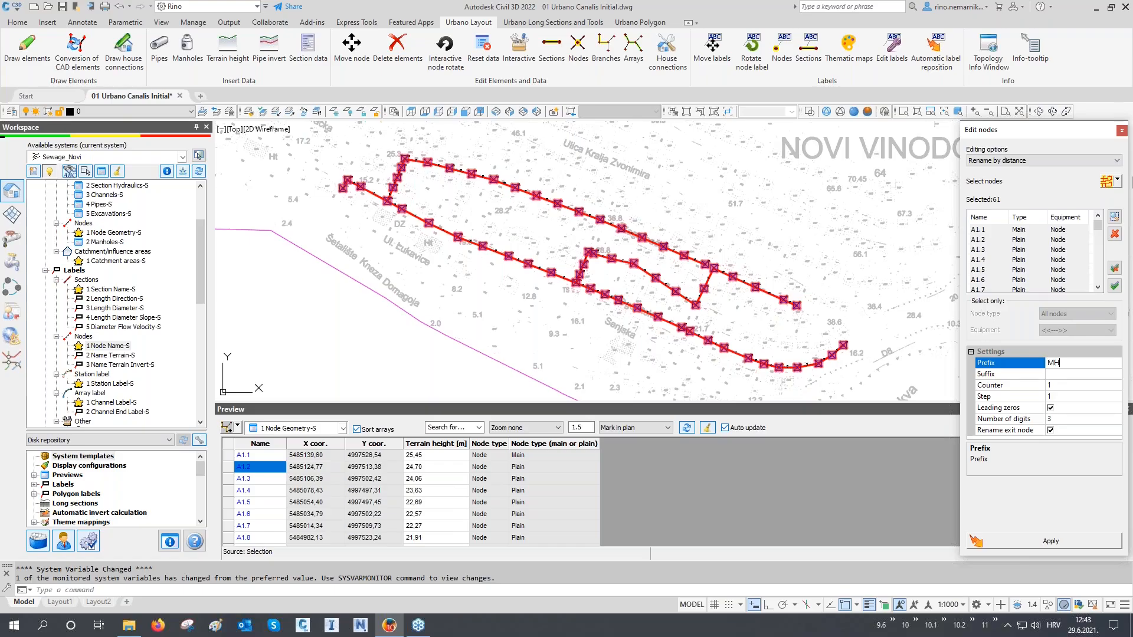
left_click(1050, 409)
left_click(1050, 408)
left_click(1033, 541)
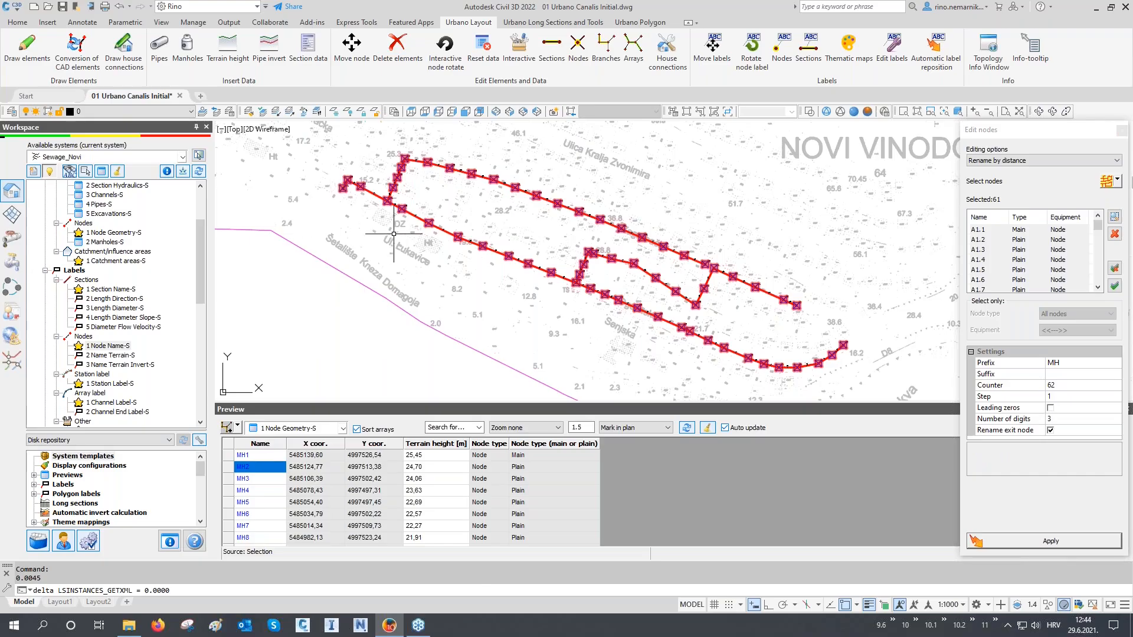
scroll(852, 348, "up", 10)
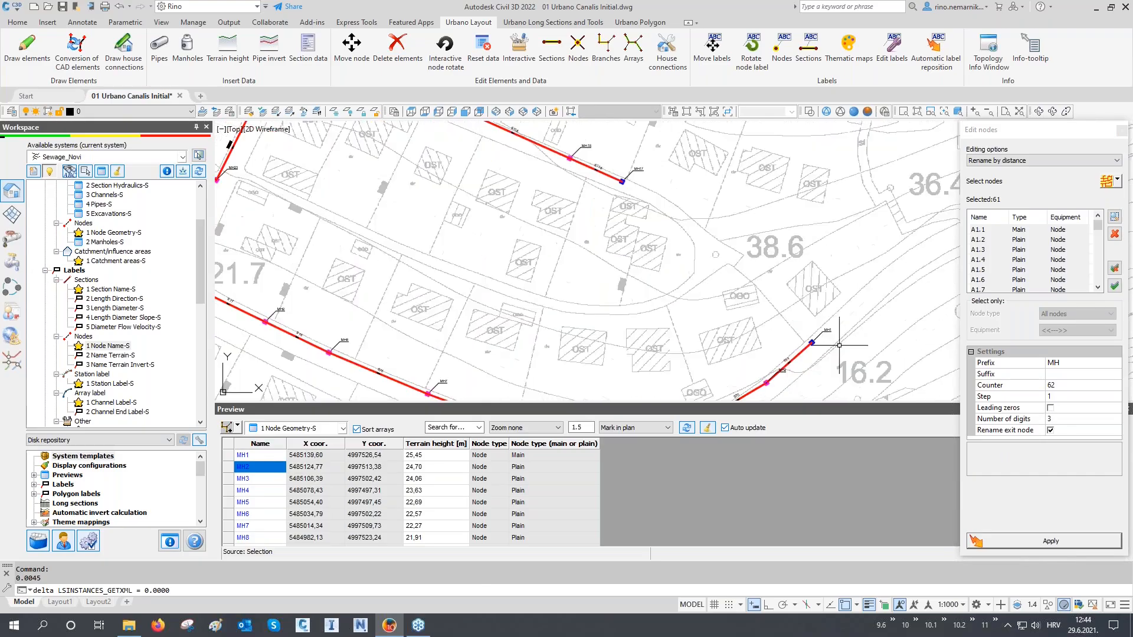
- Examine the MH node names along the main sewer line from node MH1 to the junction at MH32
scroll(799, 339, "up", 3)
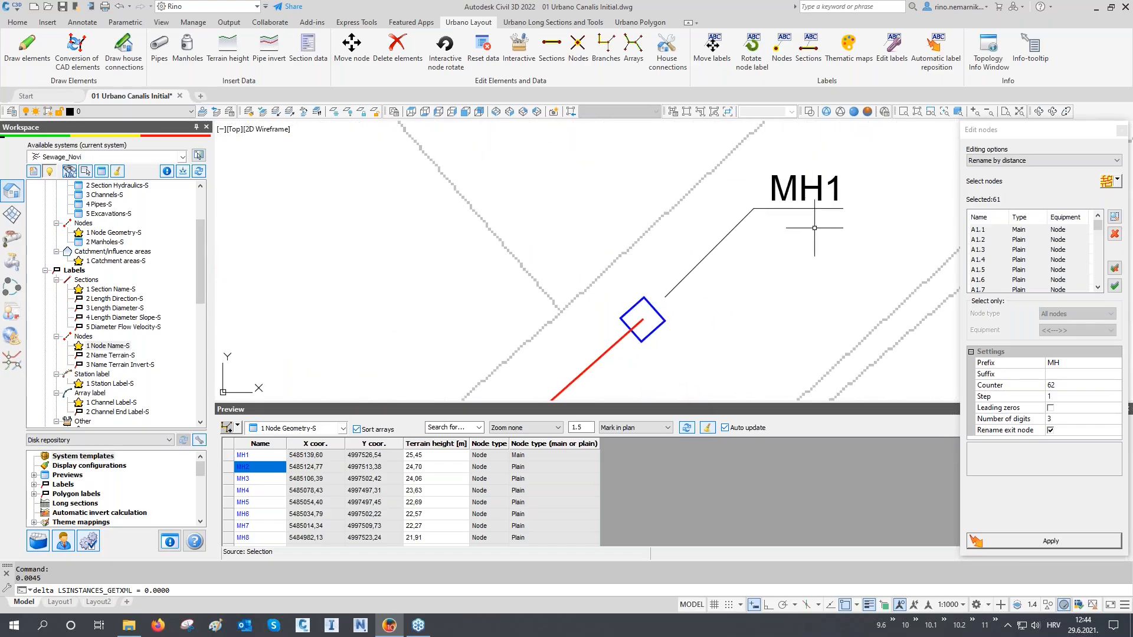
scroll(806, 189, "down", 6)
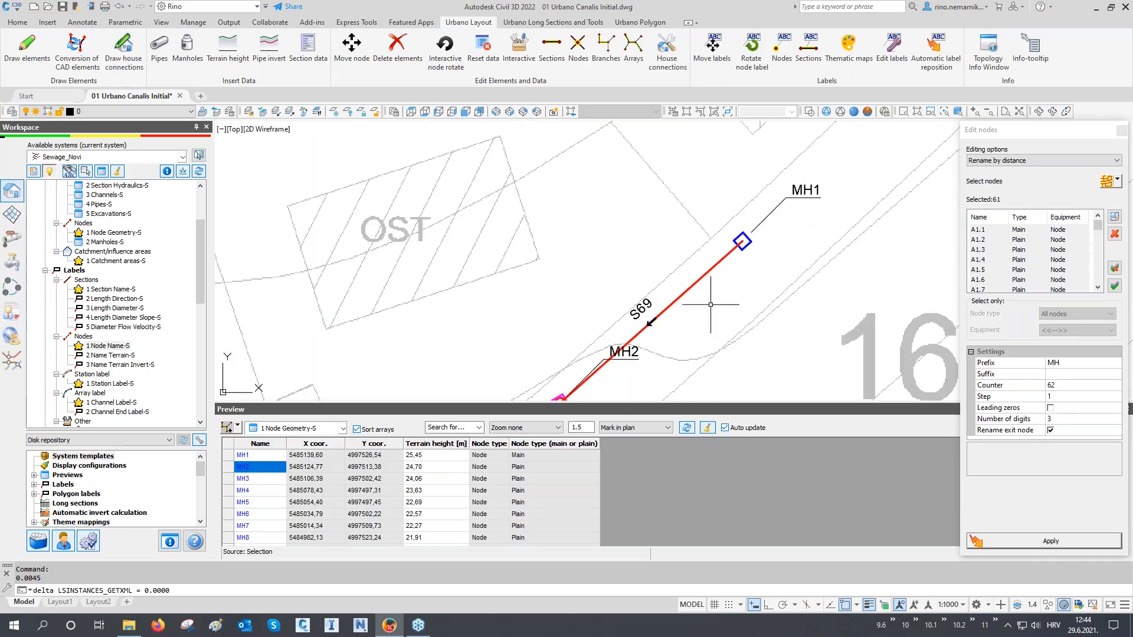
middle_click_drag(596, 346, 707, 277)
middle_click_drag(470, 324, 718, 320)
scroll(735, 344, "down", 2)
scroll(735, 344, "down", 3)
middle_click_drag(449, 227, 779, 362)
scroll(517, 273, "up", 2)
scroll(517, 273, "up", 3)
scroll(605, 292, "up", 3)
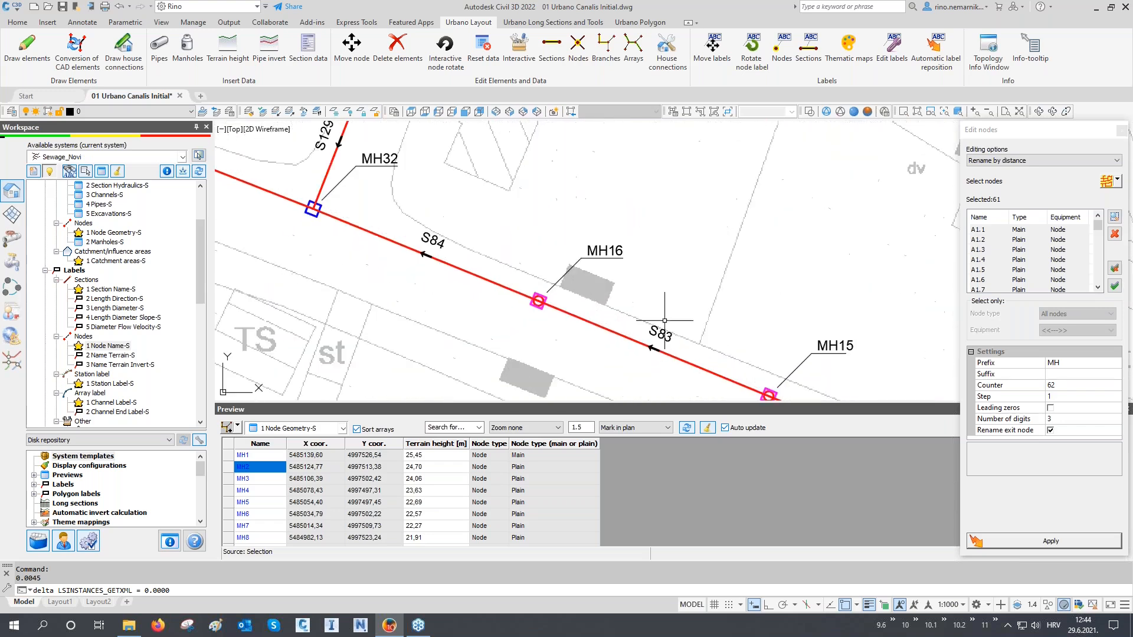
middle_click_drag(622, 268, 673, 351)
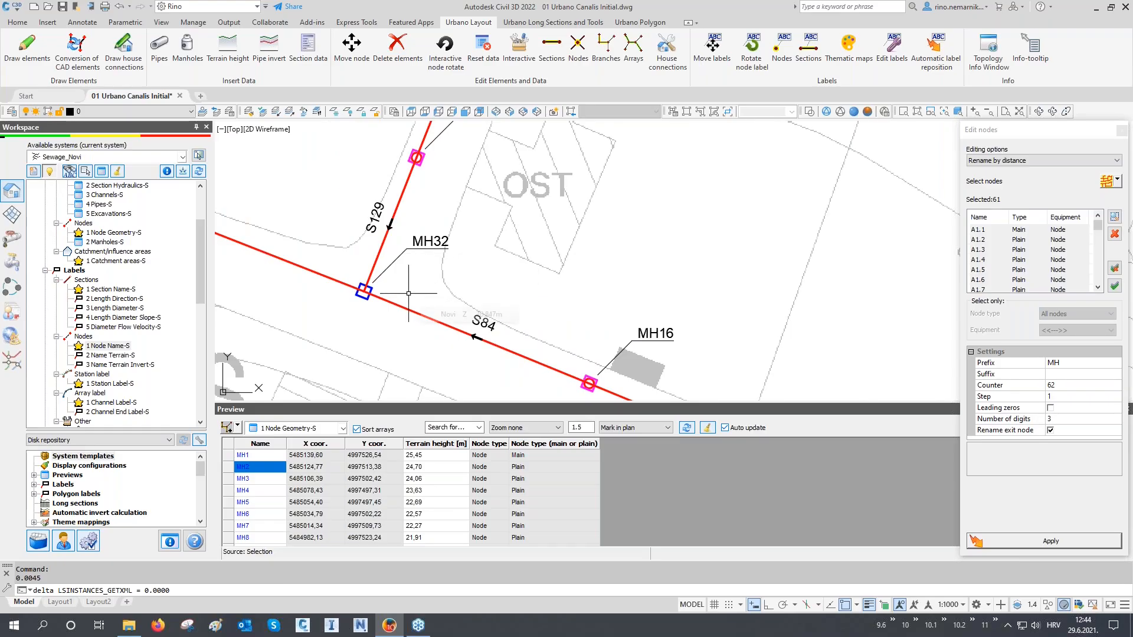
- Examine the node numbering on the side branches from MH17 and along the main line to end node MH61
scroll(409, 290, "down", 4)
scroll(950, 347, "up", 8)
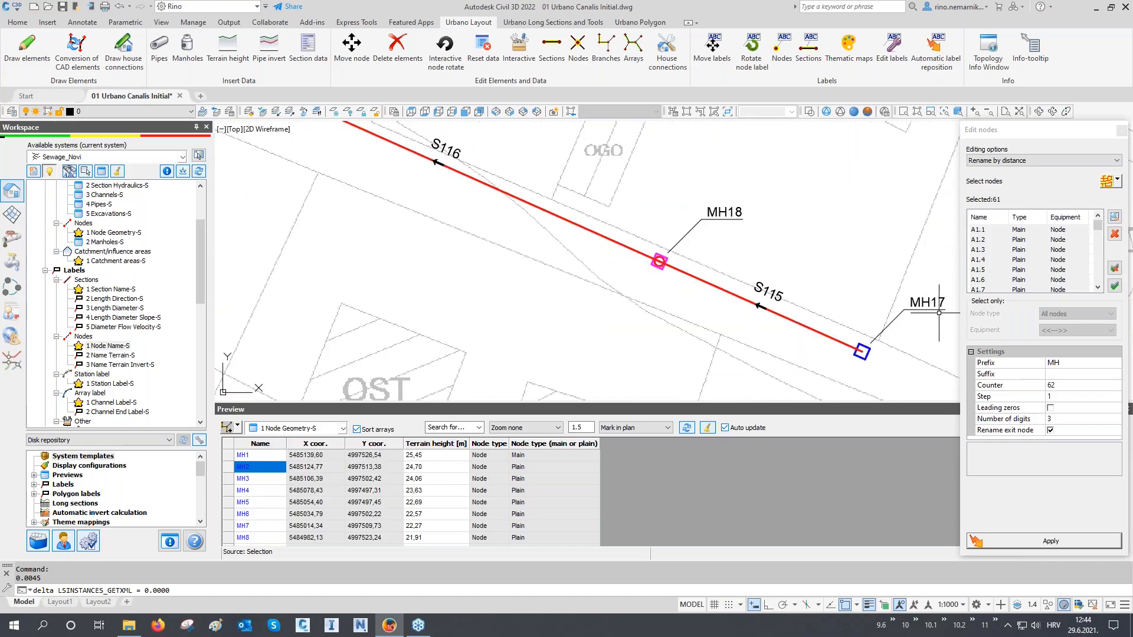
scroll(790, 257, "down", 6)
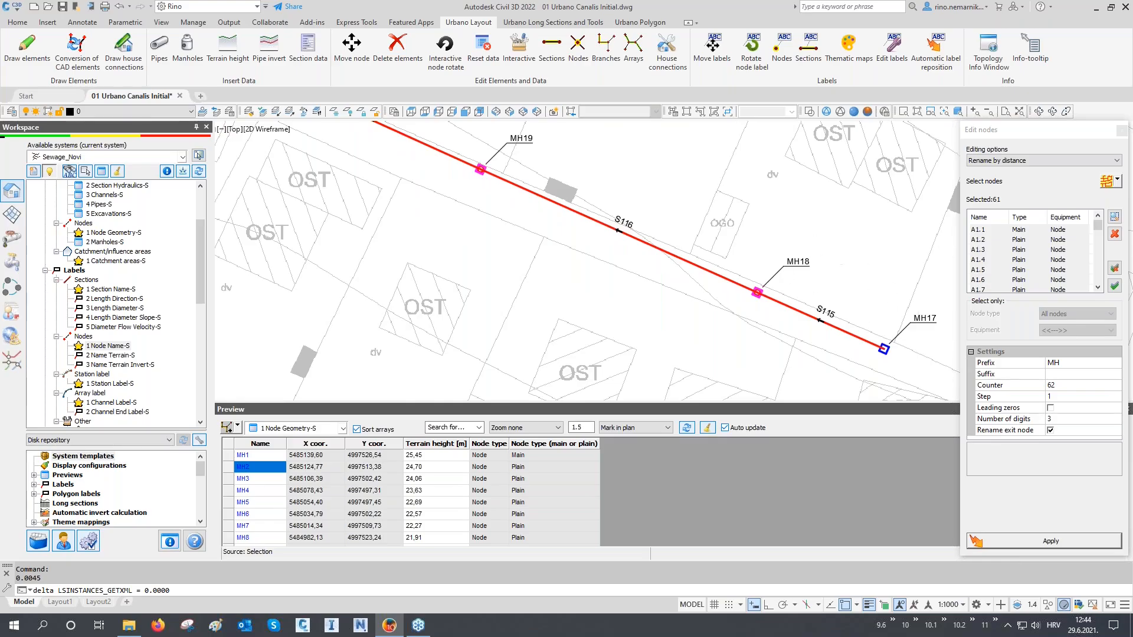
middle_click_drag(420, 227, 848, 304)
scroll(412, 279, "up", 6)
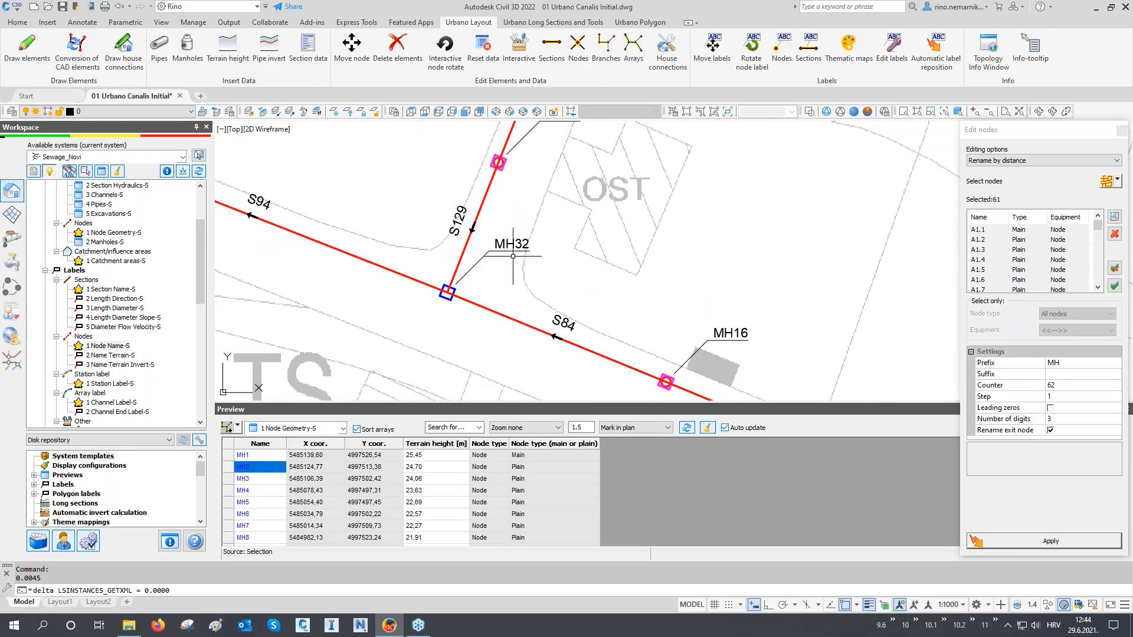
scroll(521, 298, "down", 3)
scroll(346, 224, "down", 5)
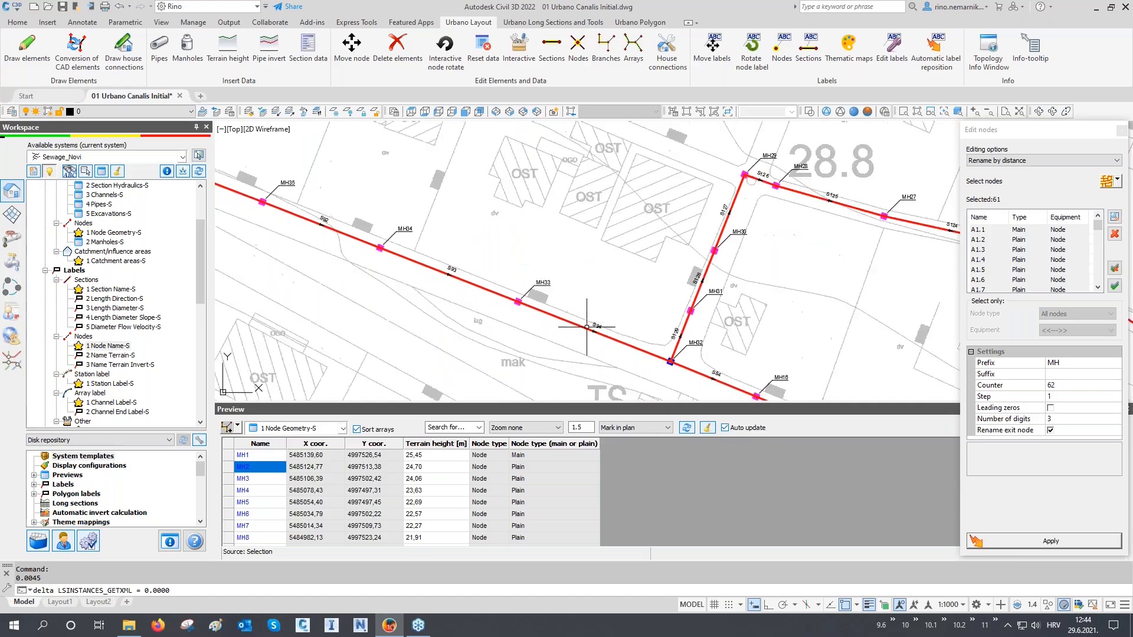
mouse_move(356, 224)
middle_mouse_down()
mouse_move(477, 264)
mouse_move(632, 342)
middle_mouse_up()
scroll(372, 225, "up", 6)
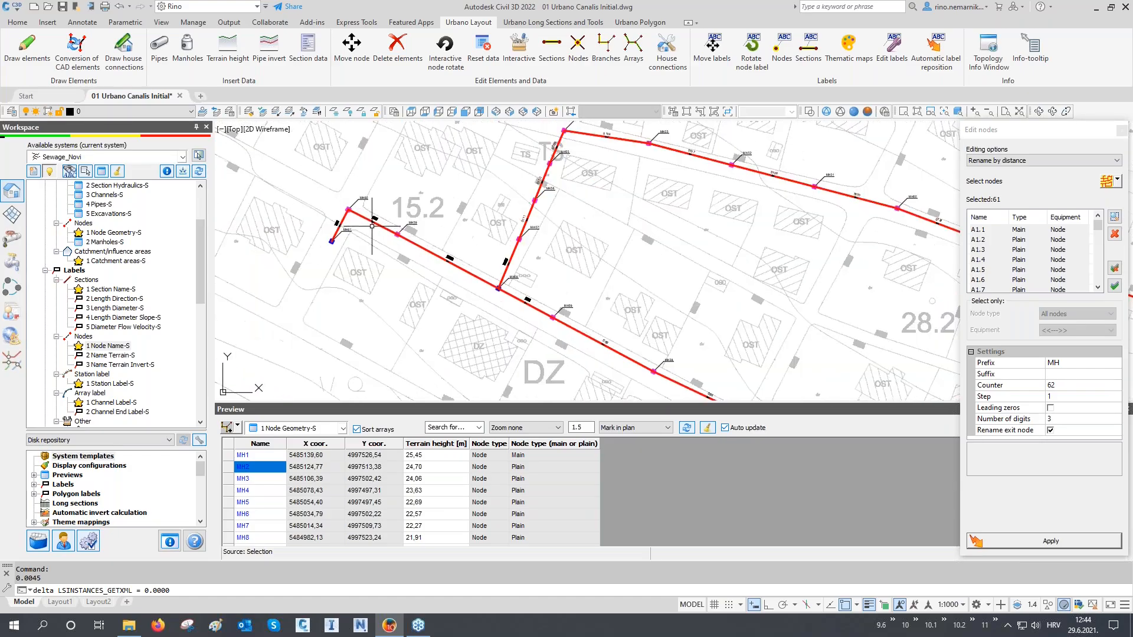
middle_click_drag(401, 190, 409, 219)
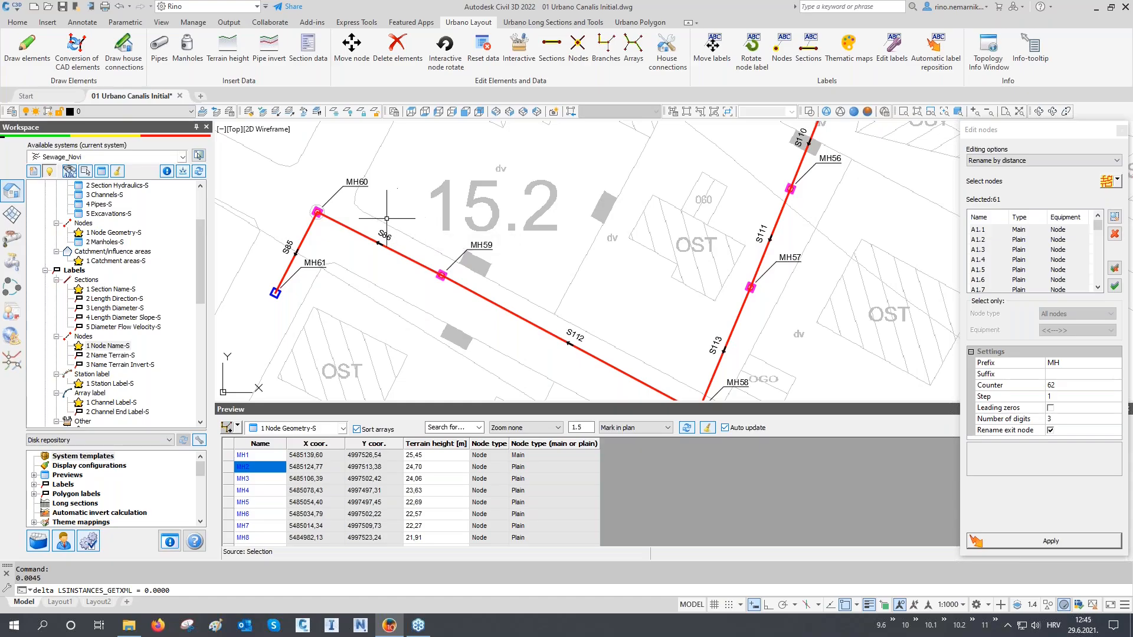
scroll(373, 227, "down", 6)
scroll(374, 229, "down", 2)
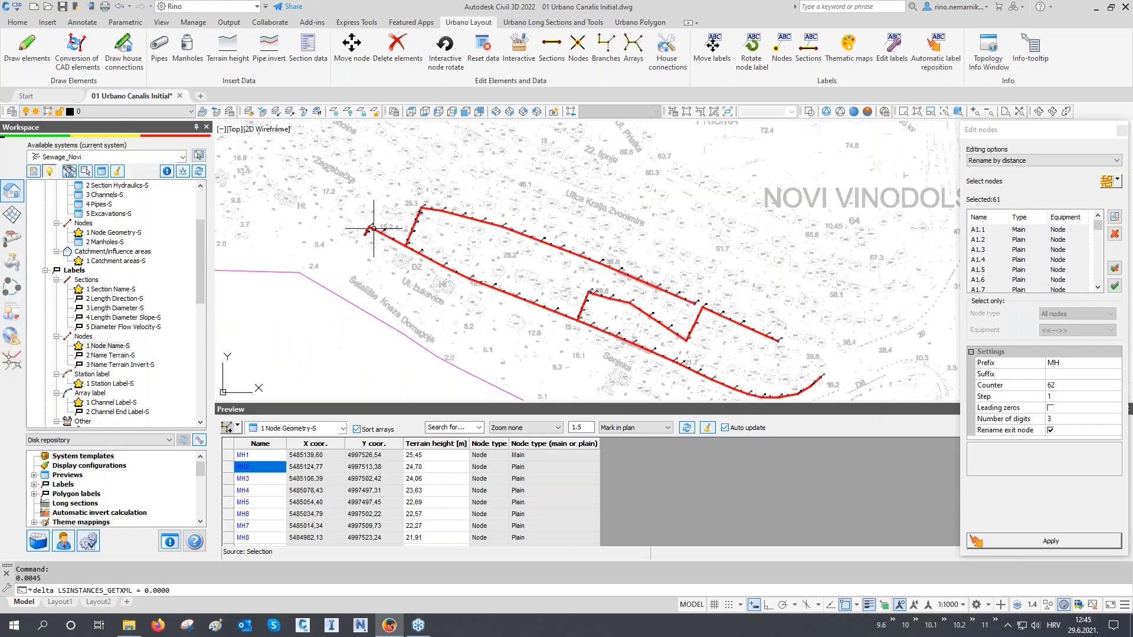
middle_click_drag(612, 368, 610, 343)
- Show the 1 Section Geometry-S table in the preview and close the node editing dialog
key("Escape")
key("Escape")
key("Escape")
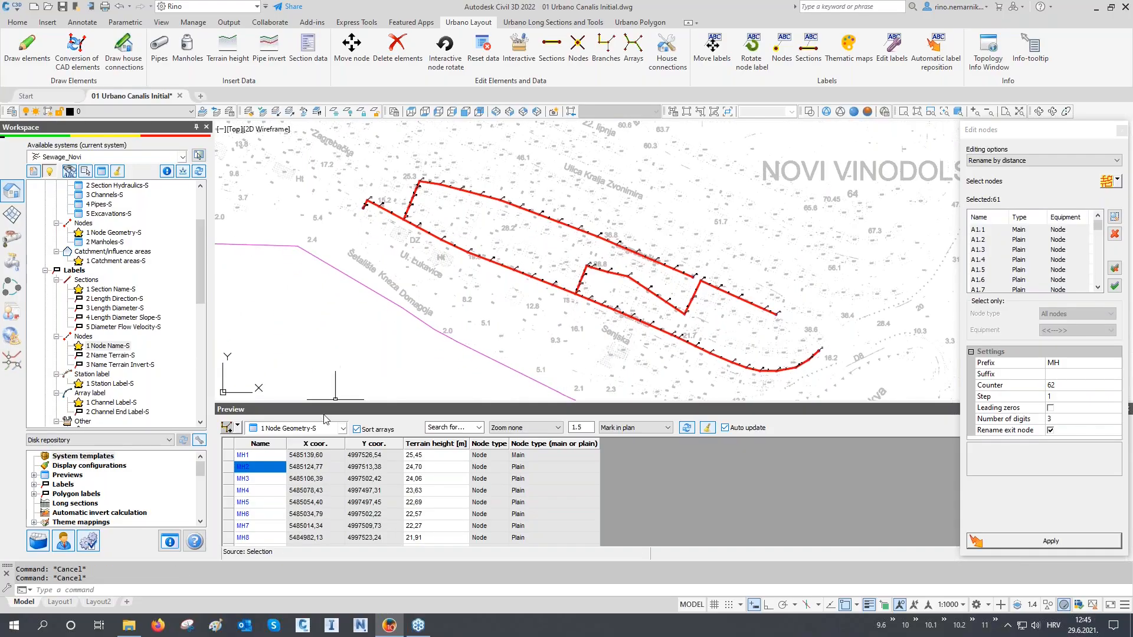
left_click(312, 429)
left_click(310, 463)
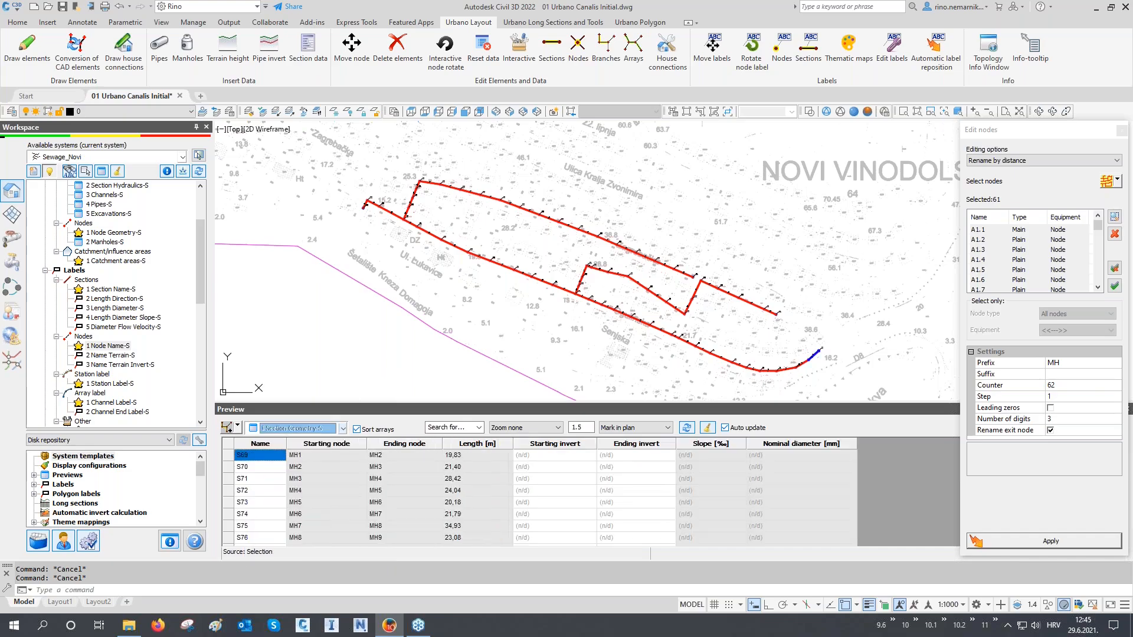
left_click(1122, 130)
- Clear the marking of the section between MH1 and MH2 from the plan
scroll(847, 358, "up", 9)
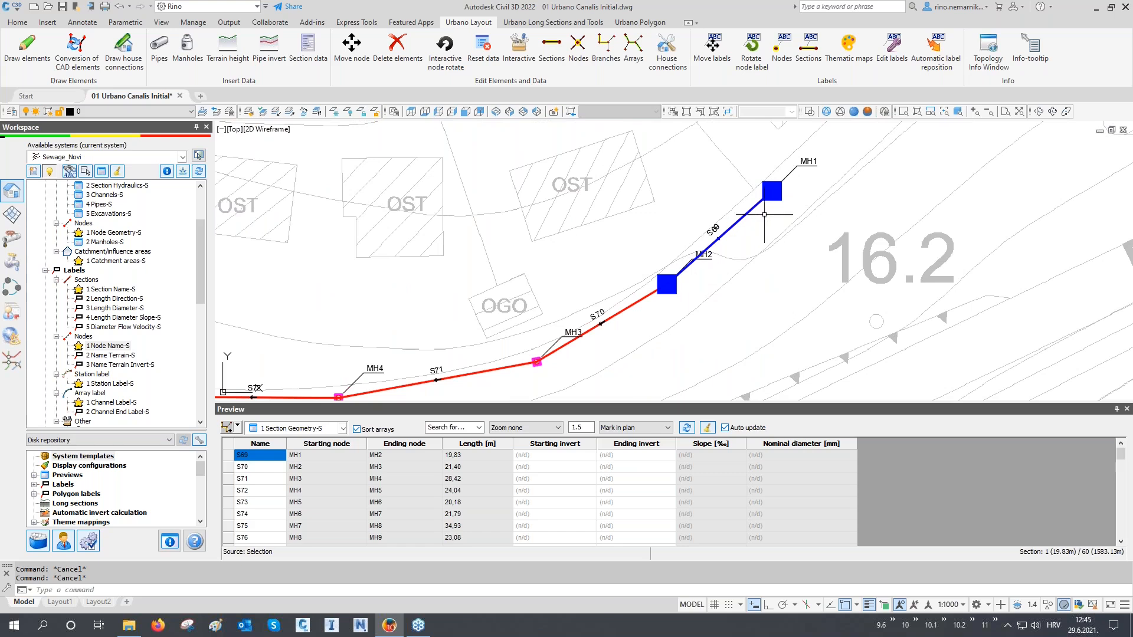
left_click(735, 284)
type("re")
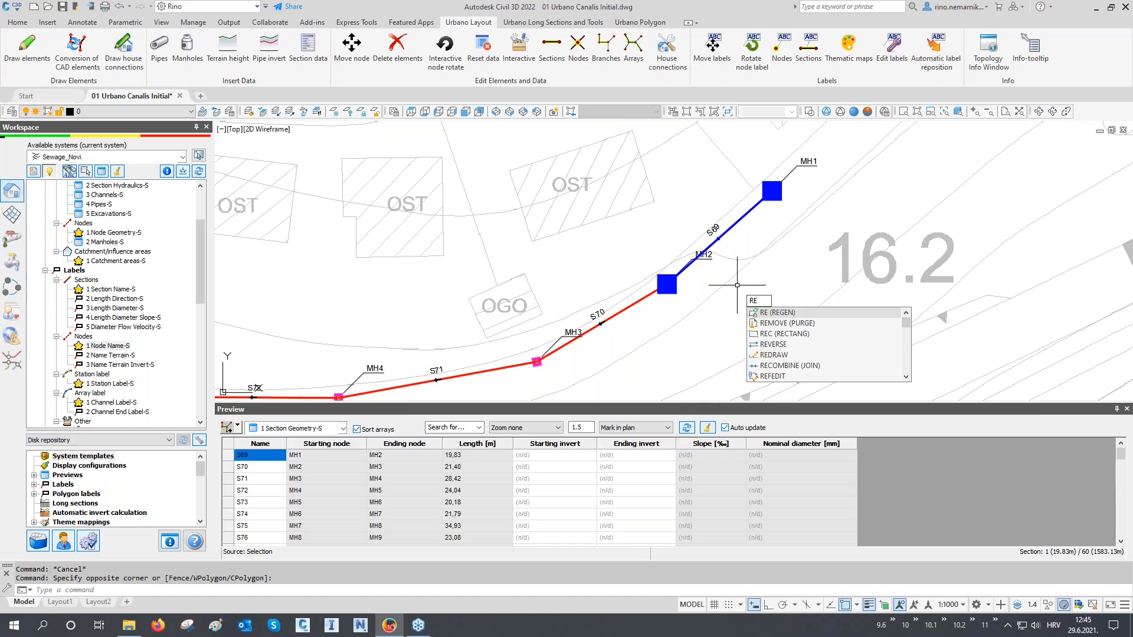
key("Escape")
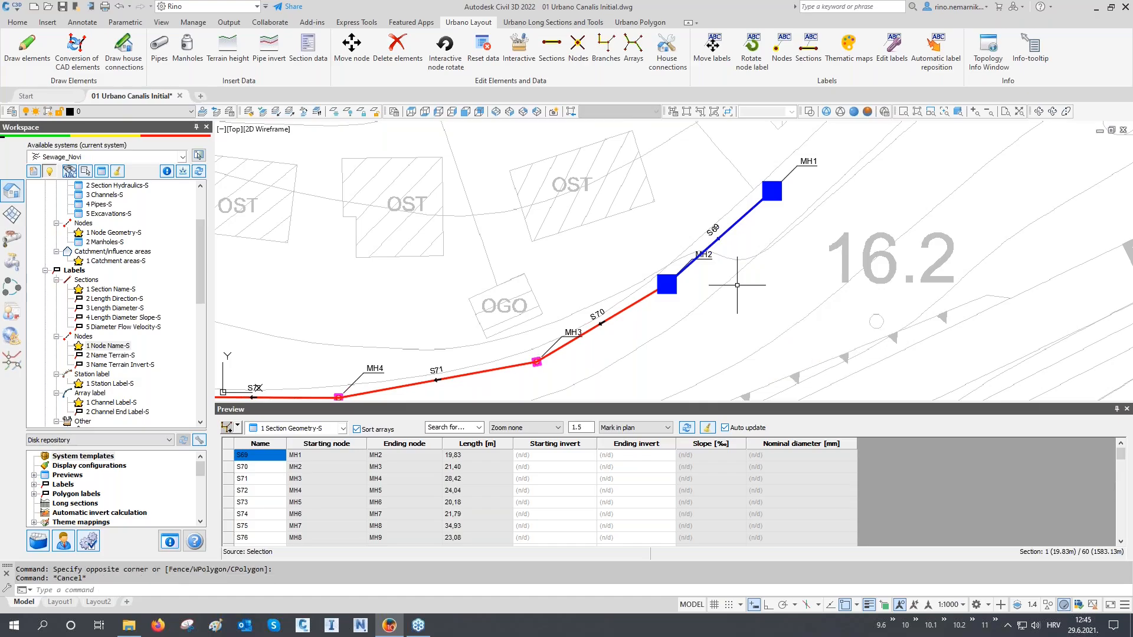
left_click(708, 428)
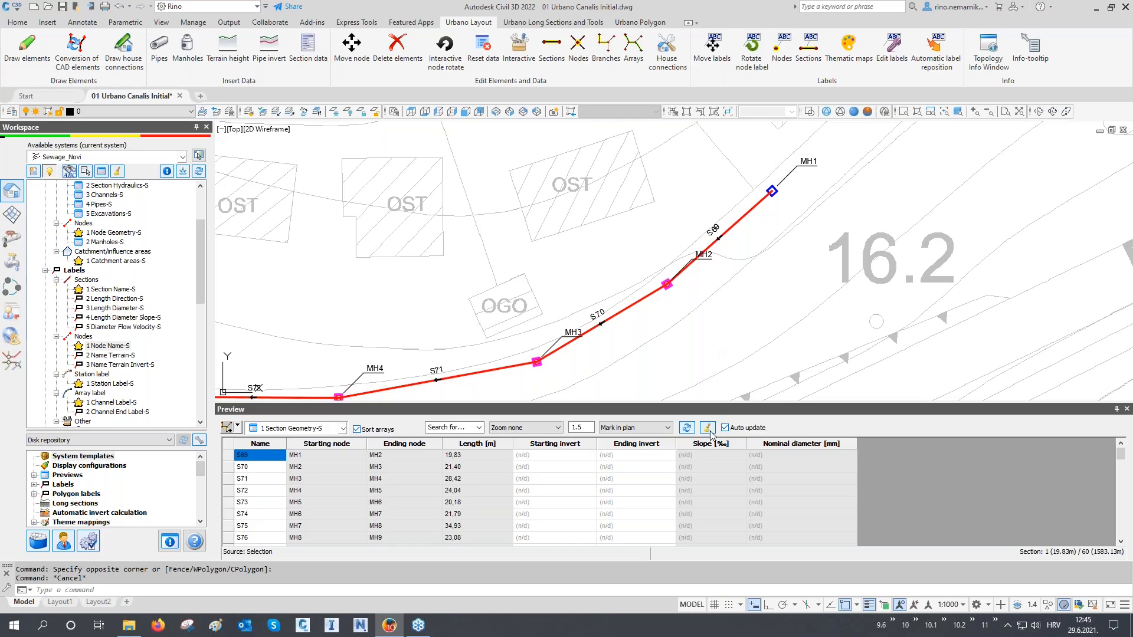
left_click(116, 177)
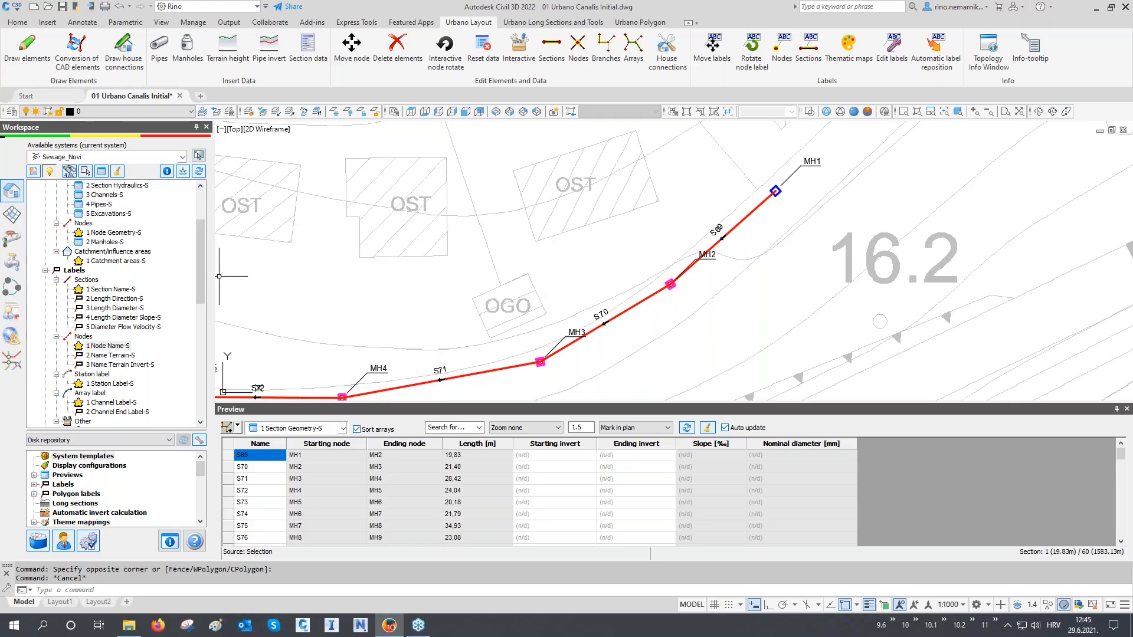
- Start editing sections with the automatic rename option and select all sections of the active system
left_click(557, 59)
left_click_drag(568, 143, 1047, 135)
left_click(1032, 159)
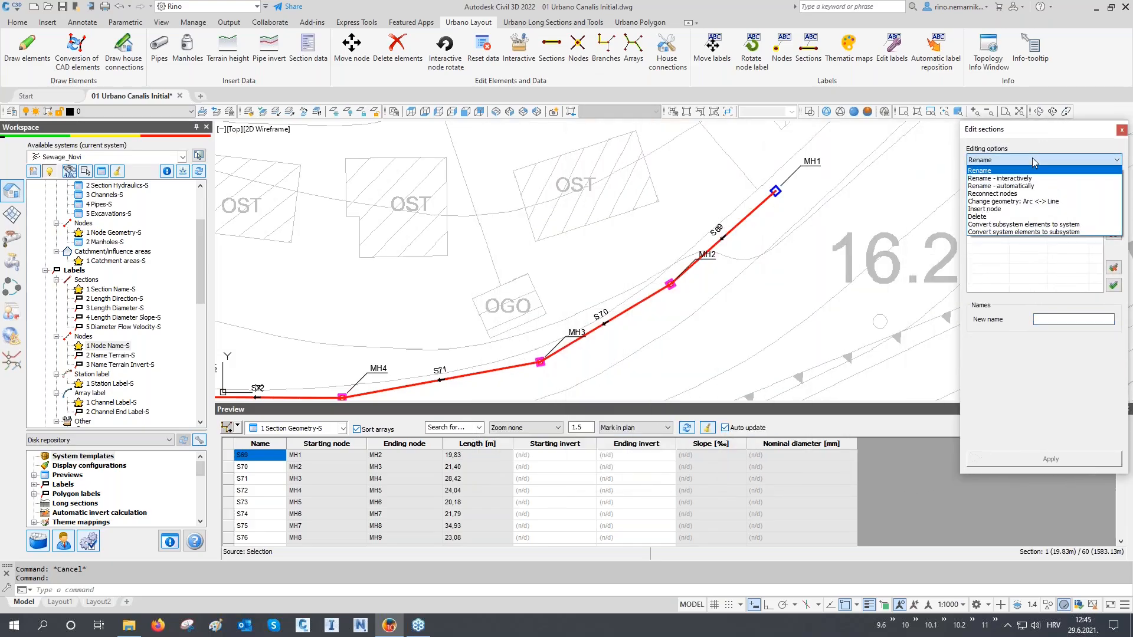
left_click(1014, 186)
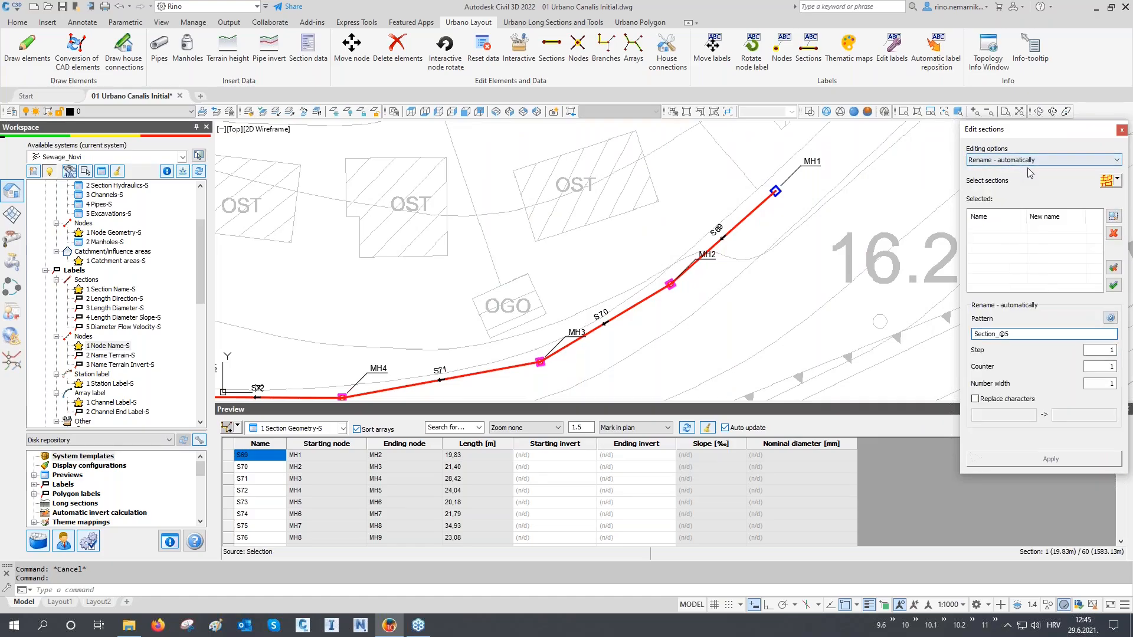
left_click(1105, 182)
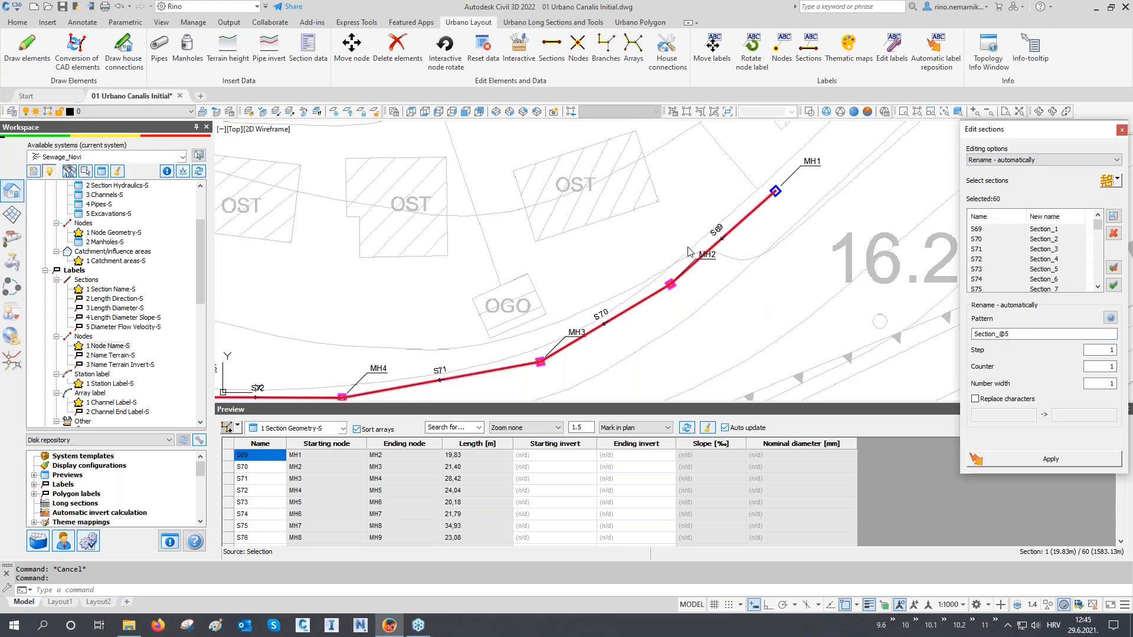
- Reselect the sections by arrays, covering main array A1 and the two side arrays
left_click(1116, 180)
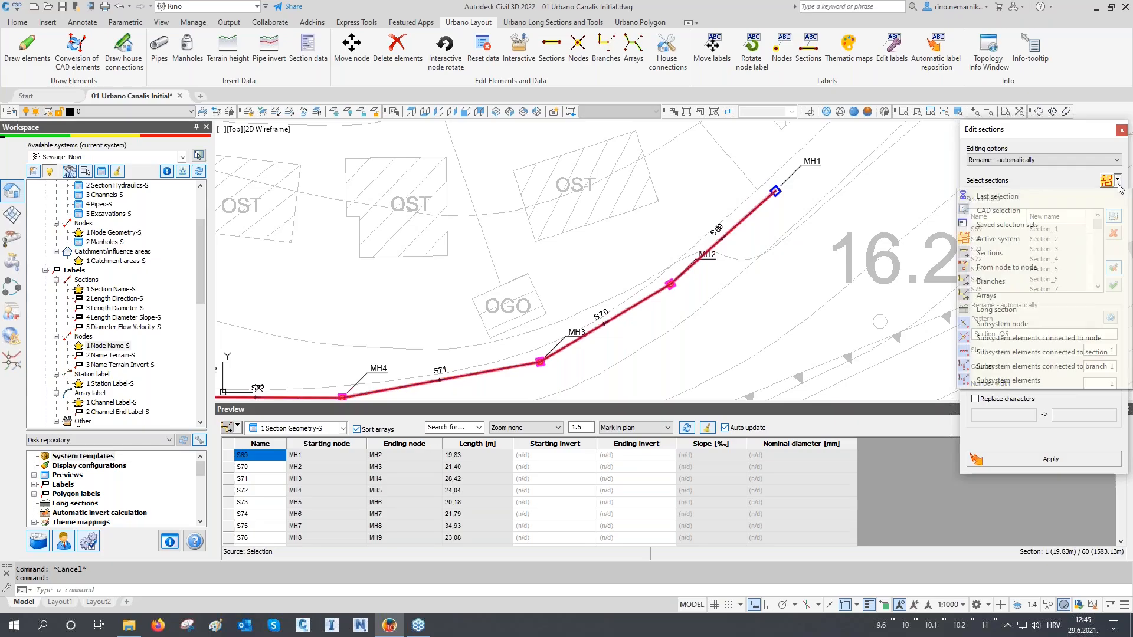
left_click(997, 296)
scroll(818, 336, "down", 10)
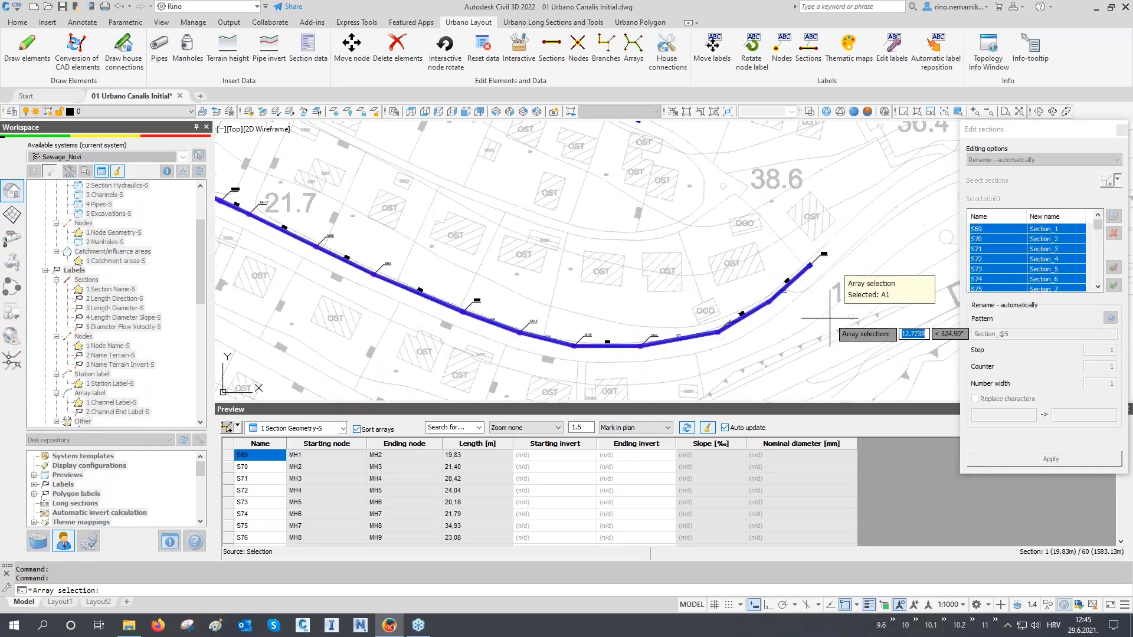
middle_click_drag(819, 337, 804, 361)
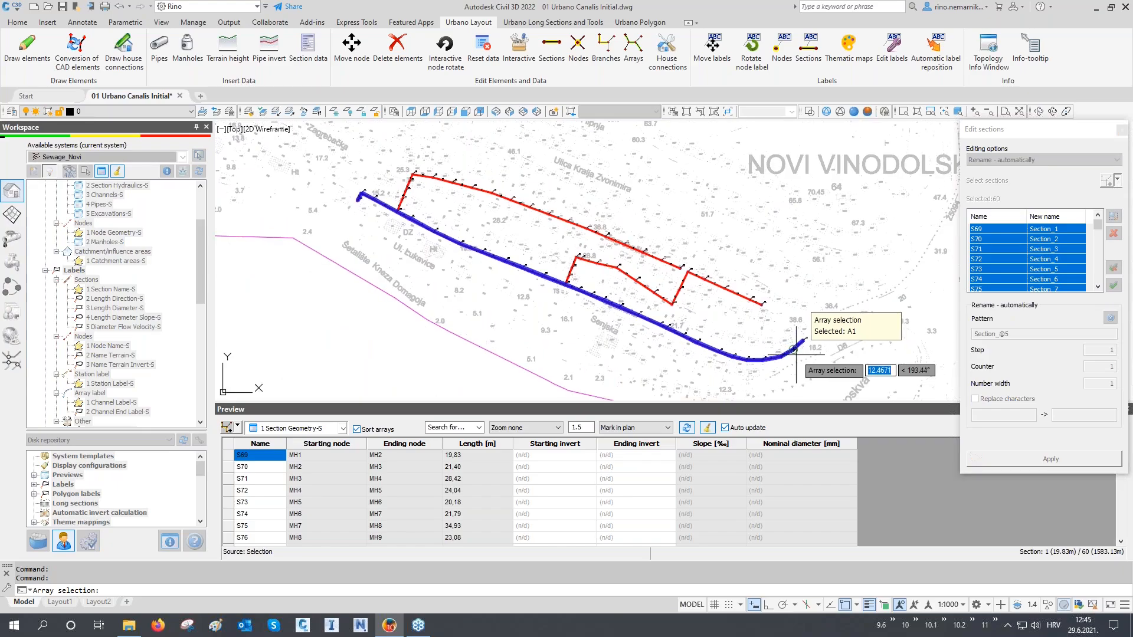
left_click(746, 304)
left_click(675, 233)
right_click(674, 232)
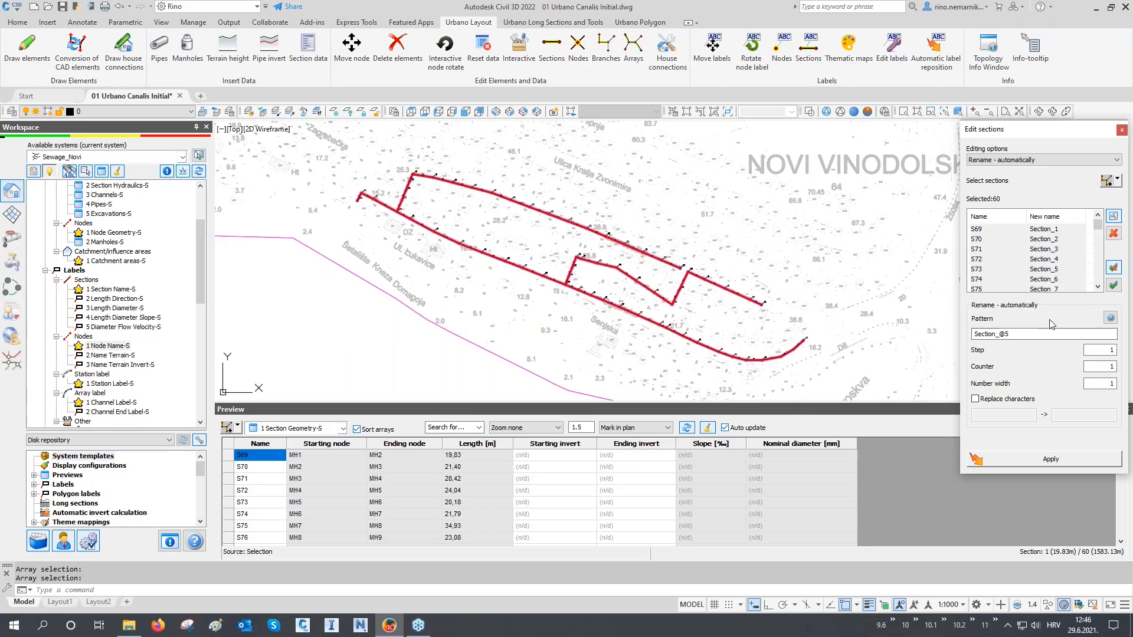
- Rename the sections automatically with the pattern S@5, step 1 and counter 1, and check the names in the table and plan
left_click(1110, 318)
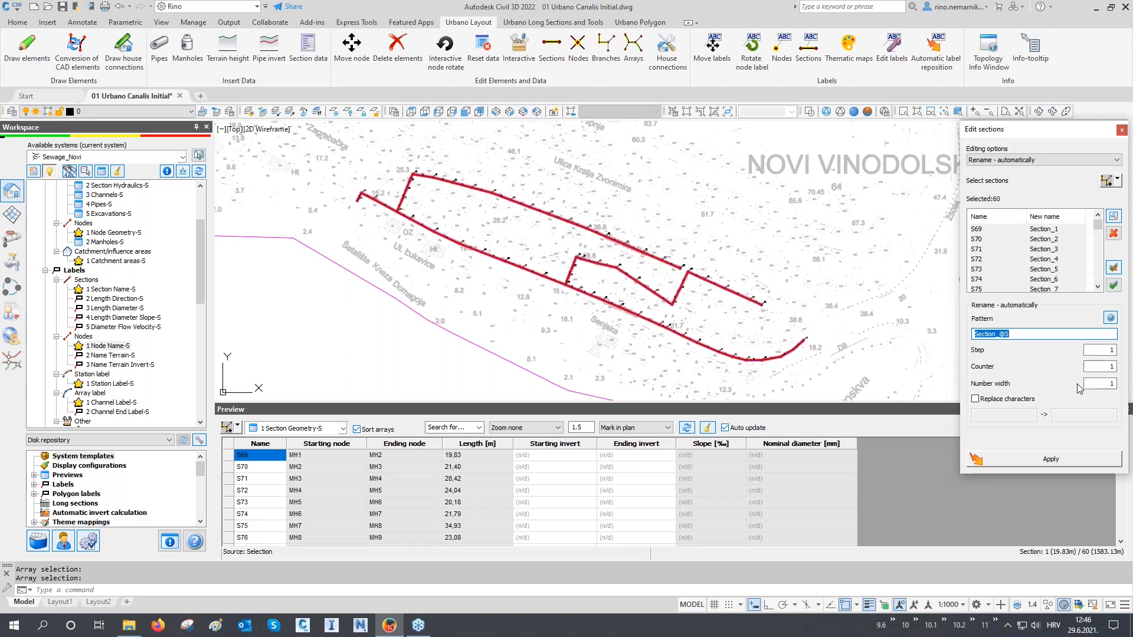
left_click_drag(998, 335, 914, 339)
type("S")
left_click(1044, 460)
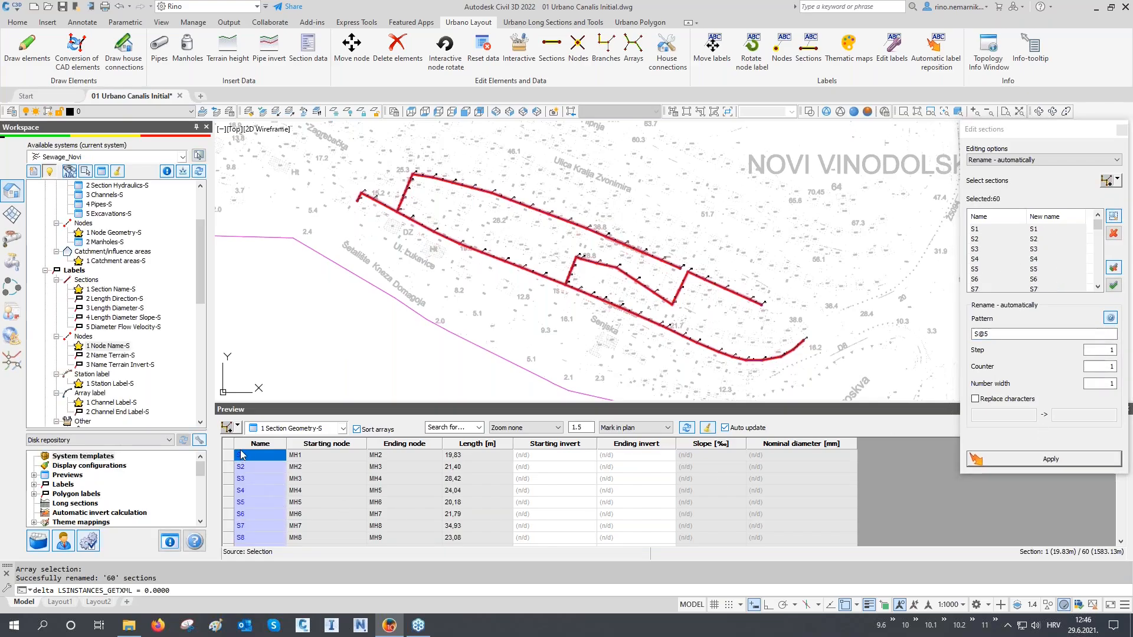
scroll(242, 476, "down", 7)
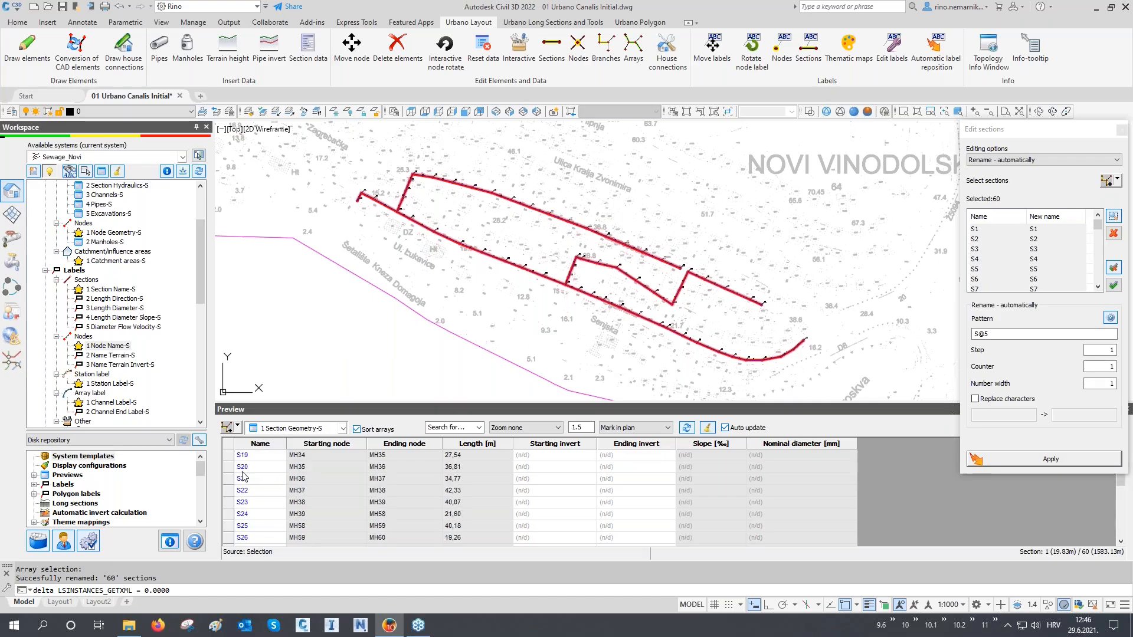
scroll(246, 482, "up", 7)
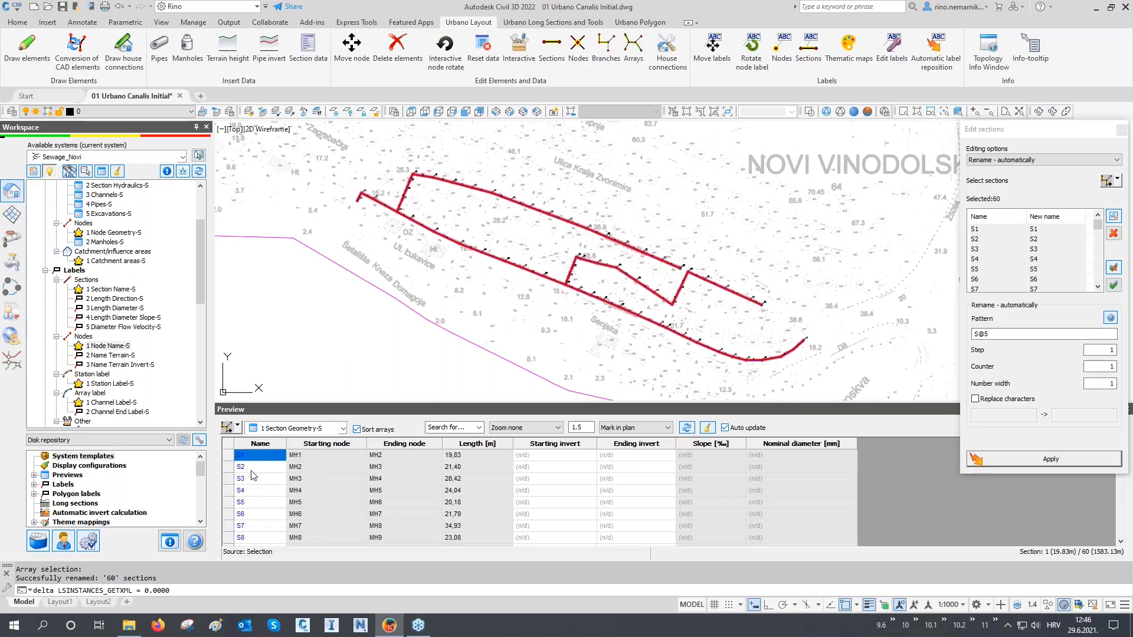
scroll(787, 357, "up", 5)
scroll(746, 302, "up", 3)
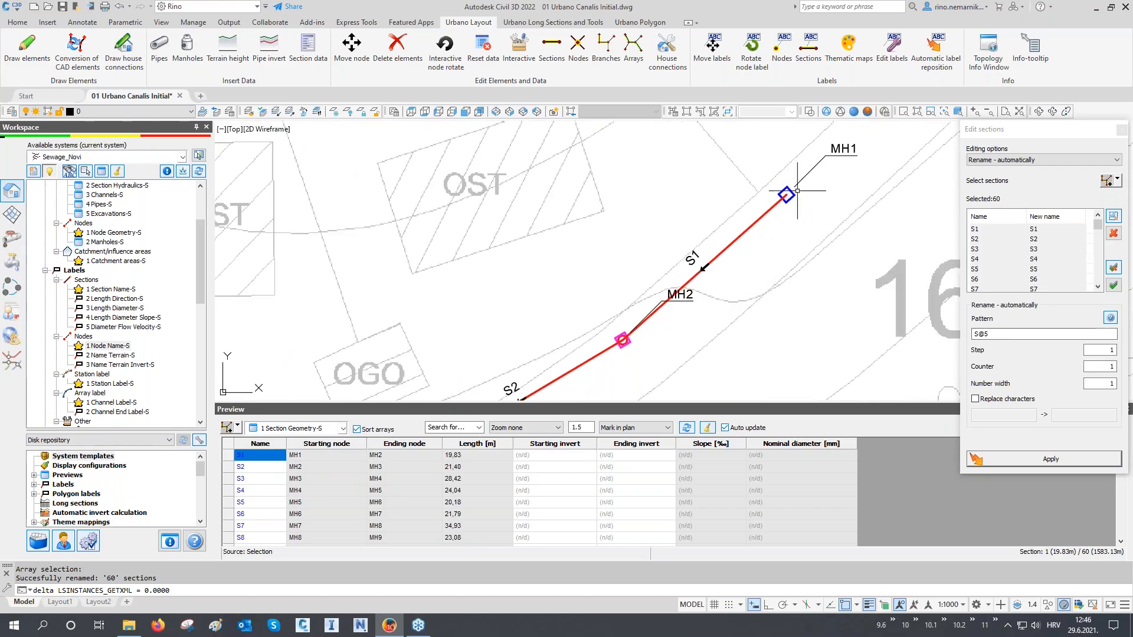
- Rename all selected sections by their start and end node names using the pattern @3-@4
double_click(1002, 334)
type("@")
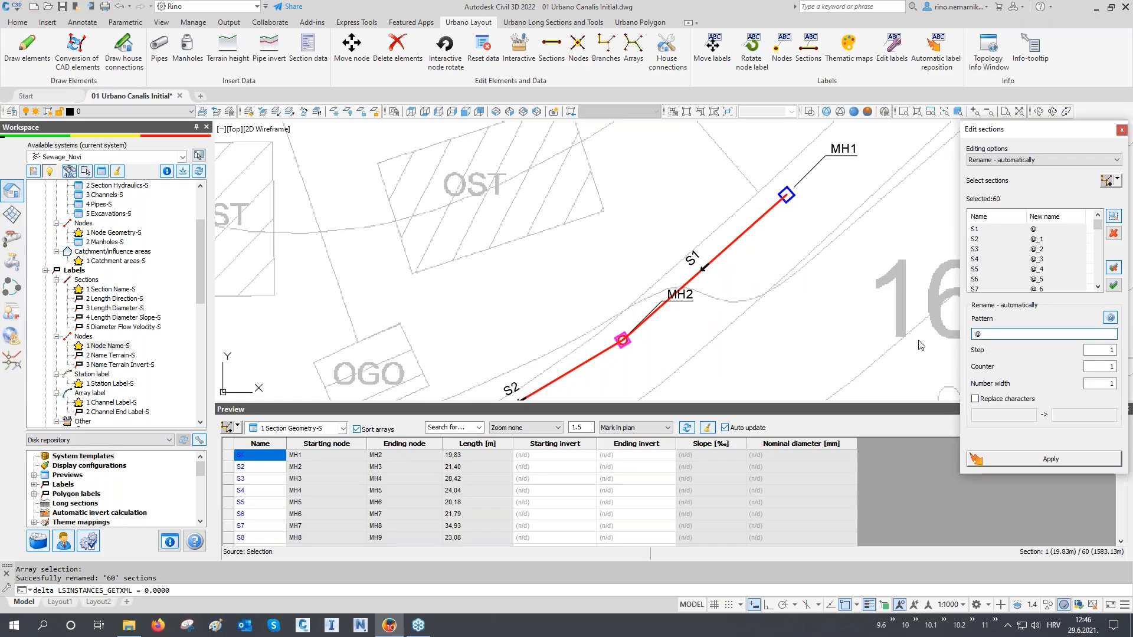
left_click(1110, 319)
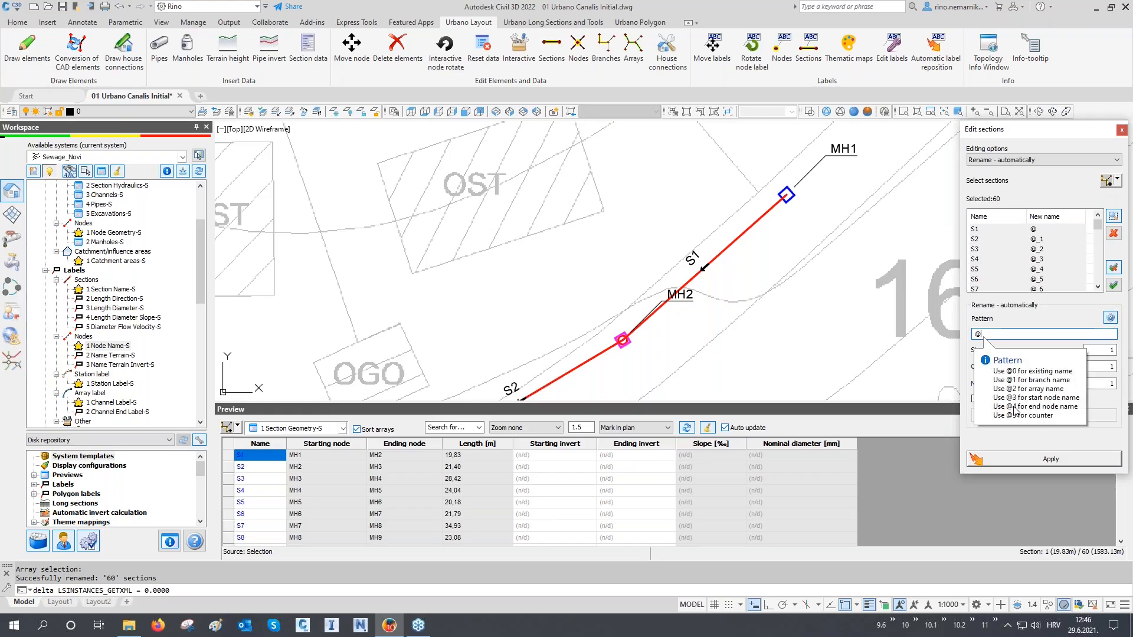
type("3")
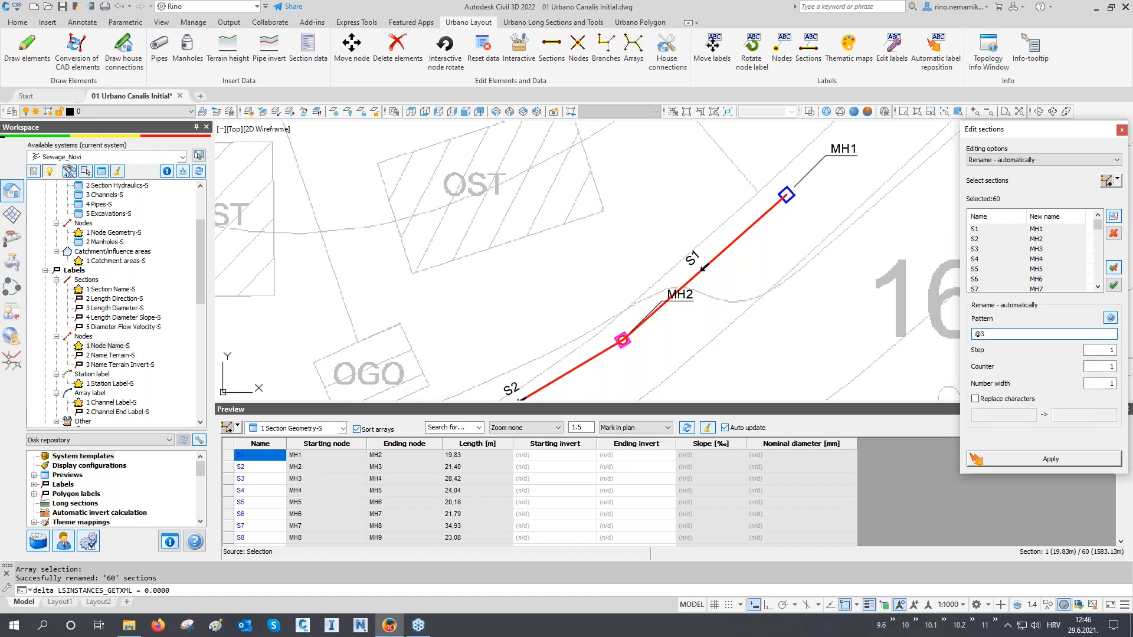
type("-@4")
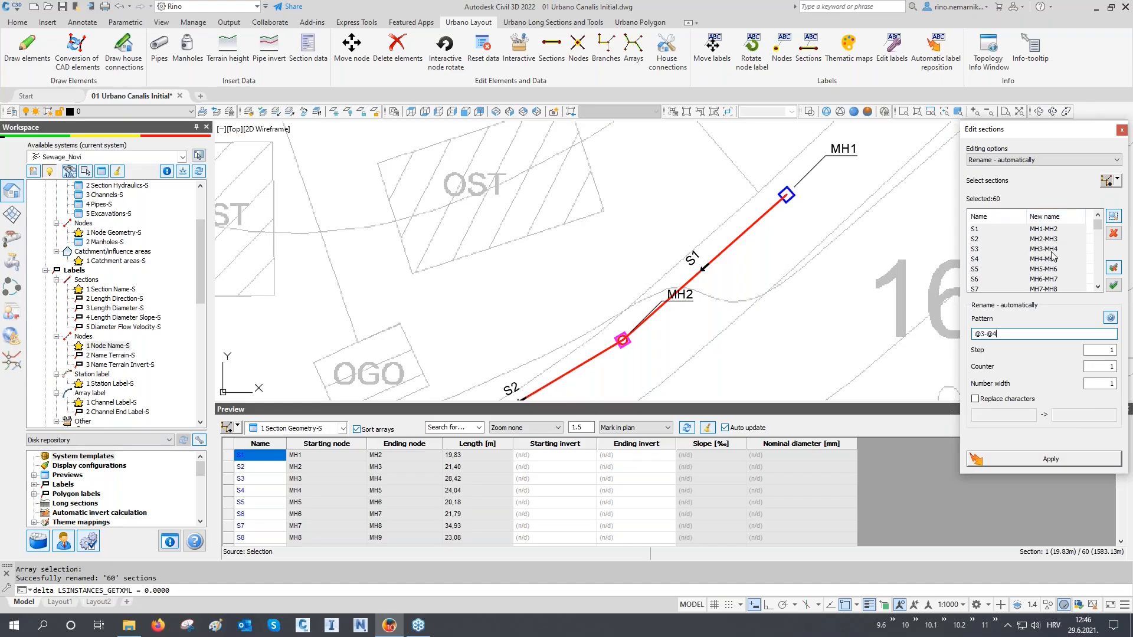
left_click(1048, 462)
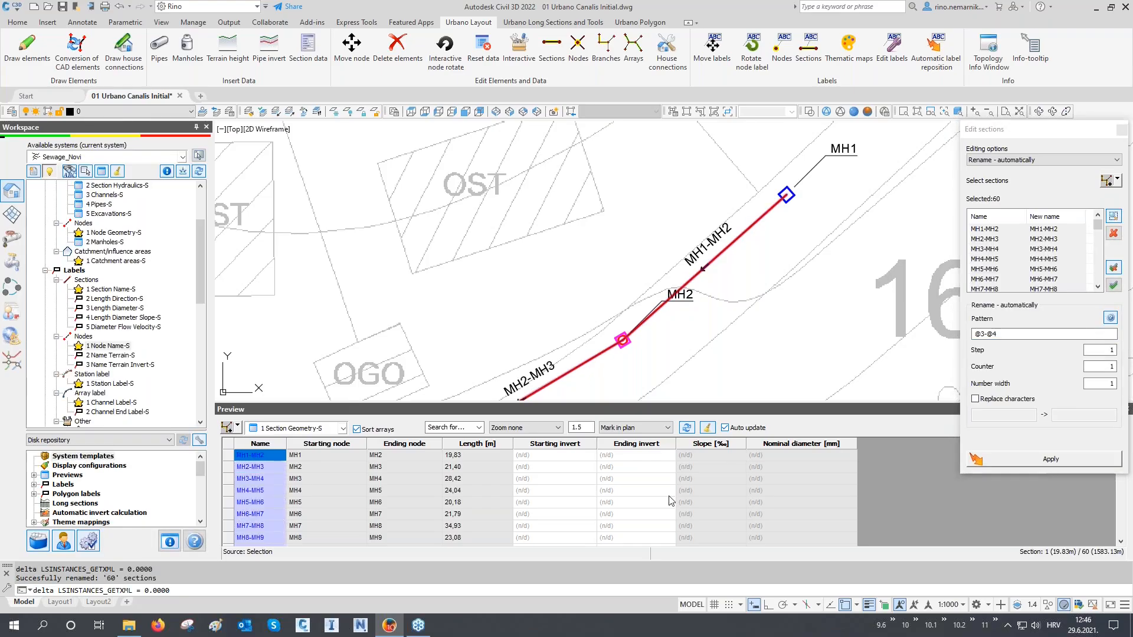
- Check the new section names along the network in plan and close the section preview table
middle_click_drag(636, 288, 670, 256)
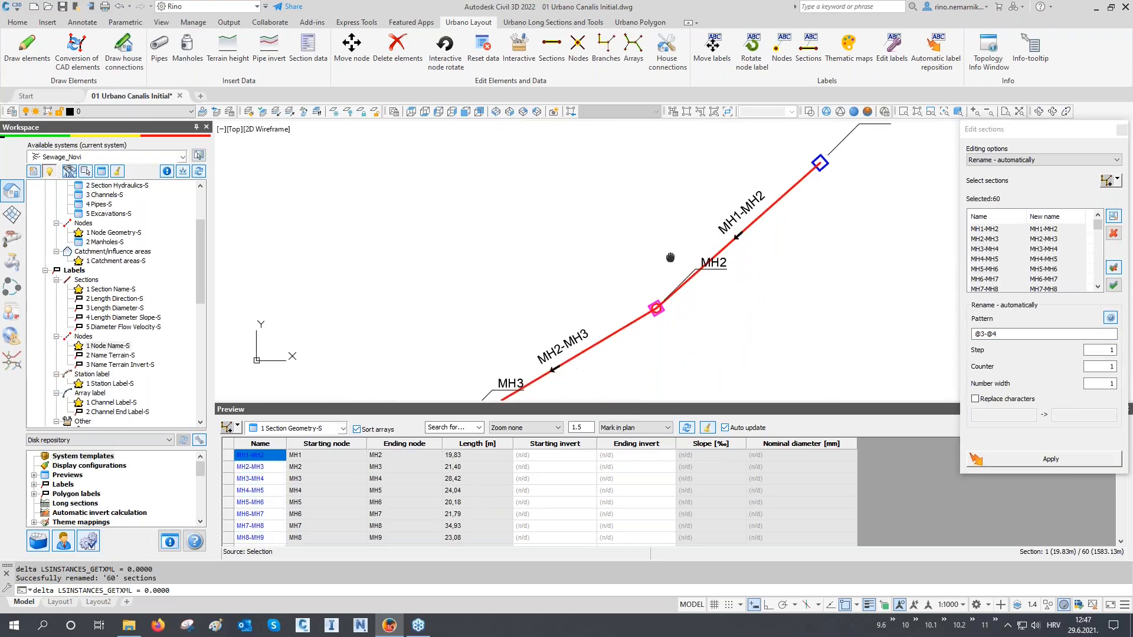
scroll(670, 257, "down", 4)
scroll(670, 260, "down", 2)
middle_click_drag(499, 271, 743, 342)
middle_click_drag(457, 255, 704, 353)
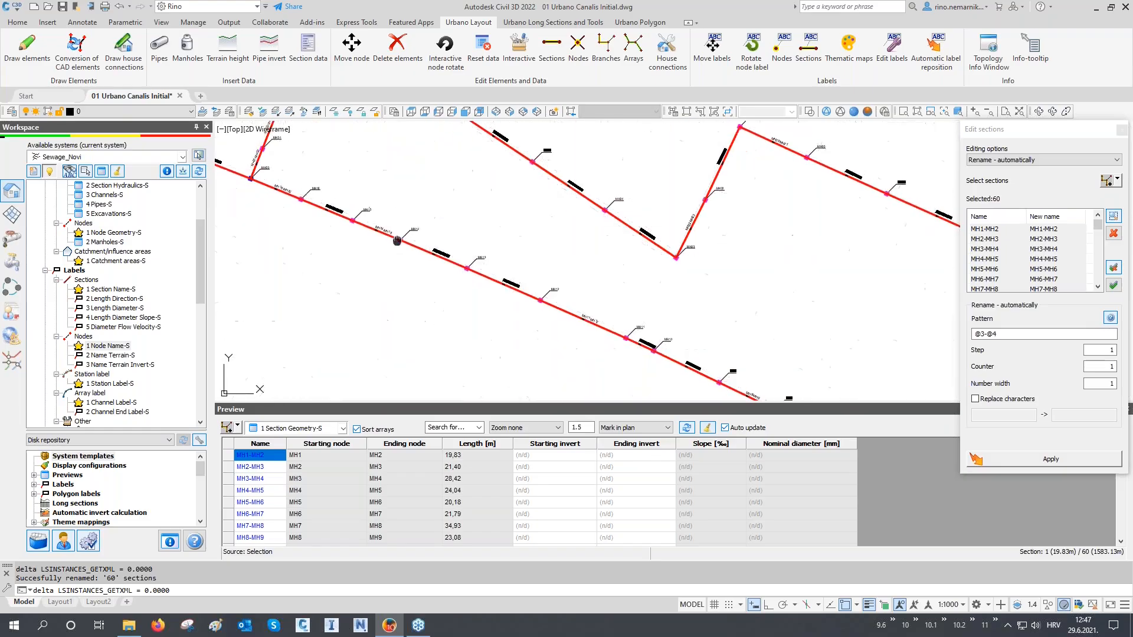
middle_click_drag(396, 239, 635, 347)
scroll(481, 273, "up", 4)
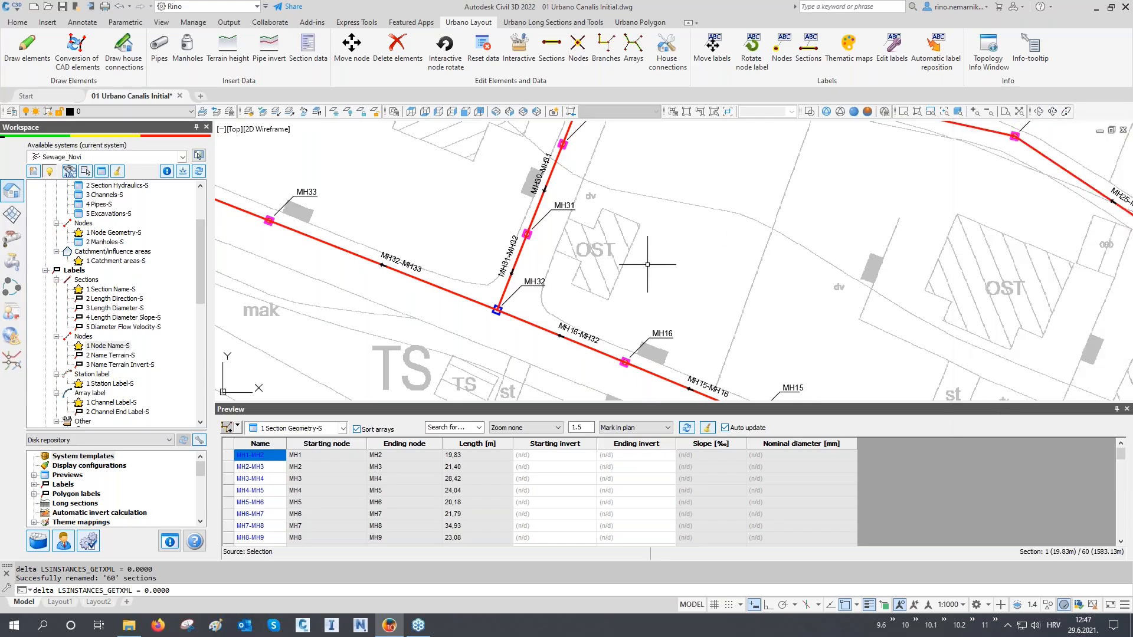
scroll(645, 270, "down", 5)
scroll(570, 293, "down", 5)
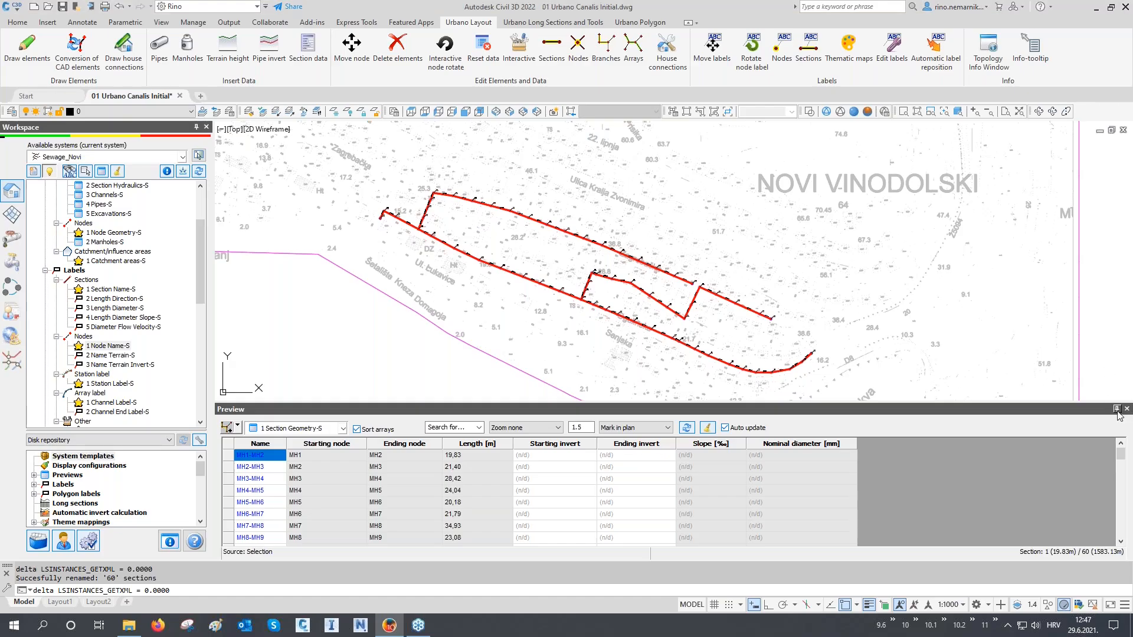
left_click(1126, 410)
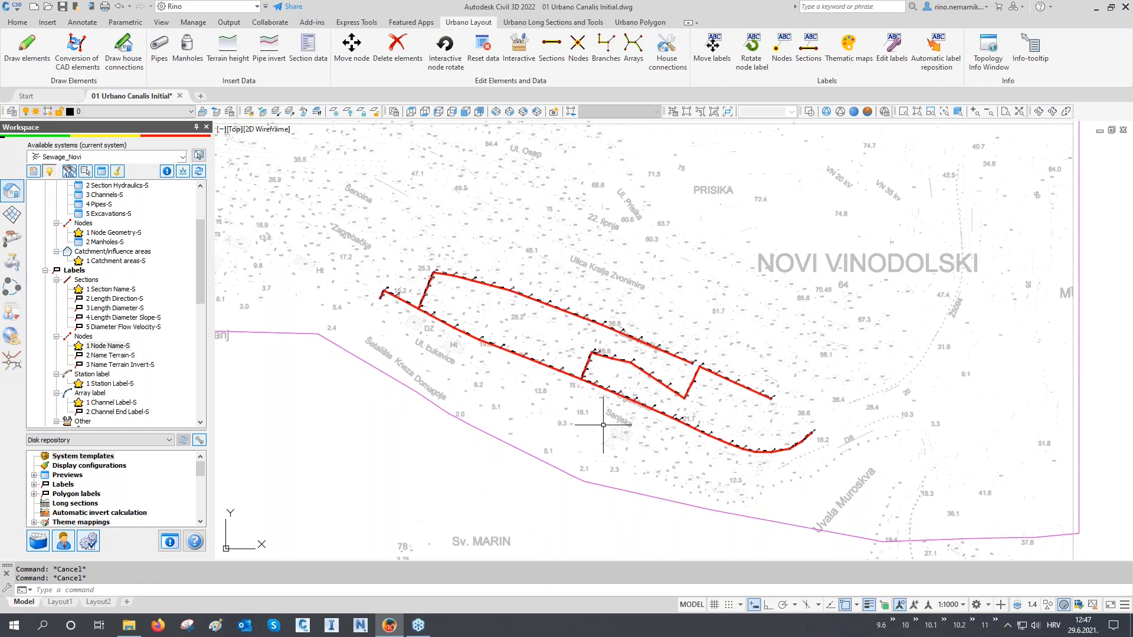
- Set up longitudinal section drawing with the 1 Sewage 1000/100 cm definition for all arrays of the active system
scroll(122, 320, "down", 4)
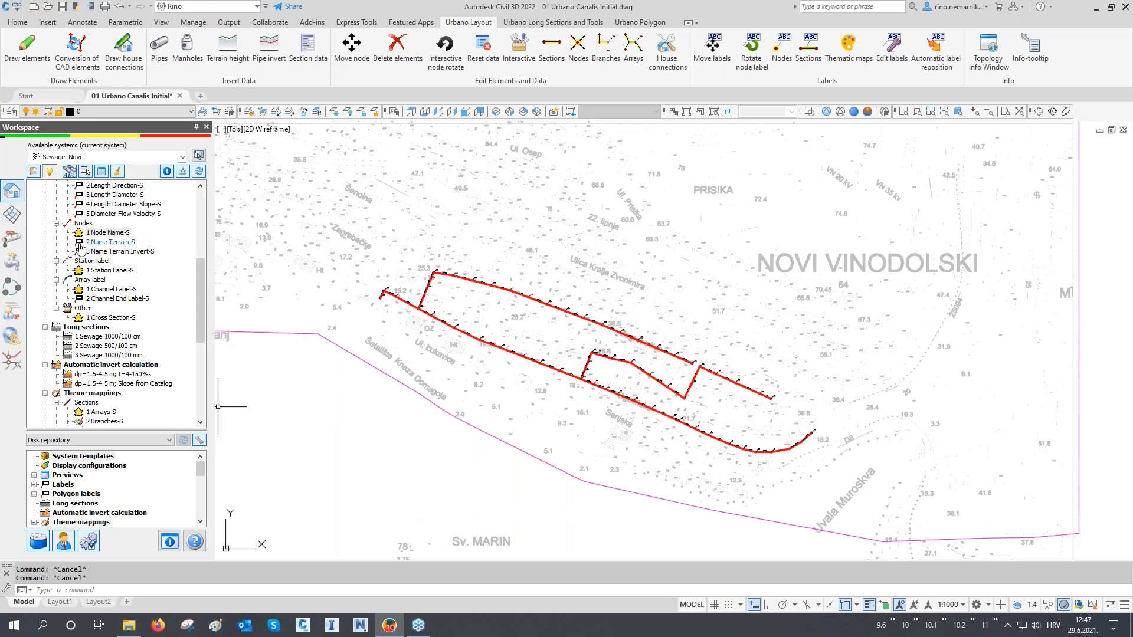
left_click(118, 355)
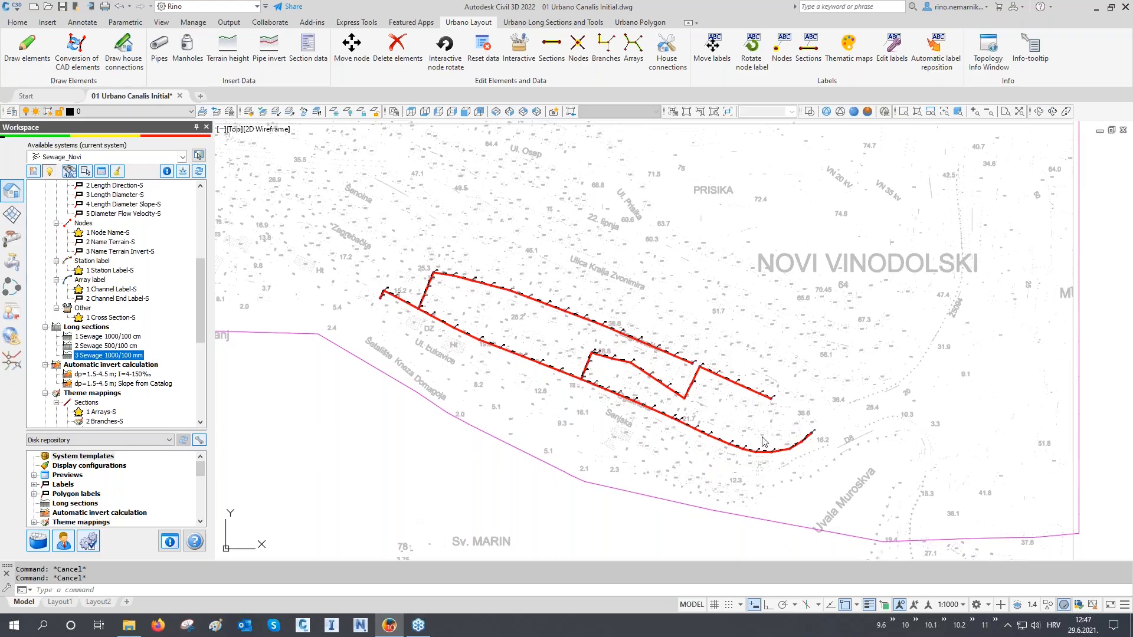
left_click(117, 337)
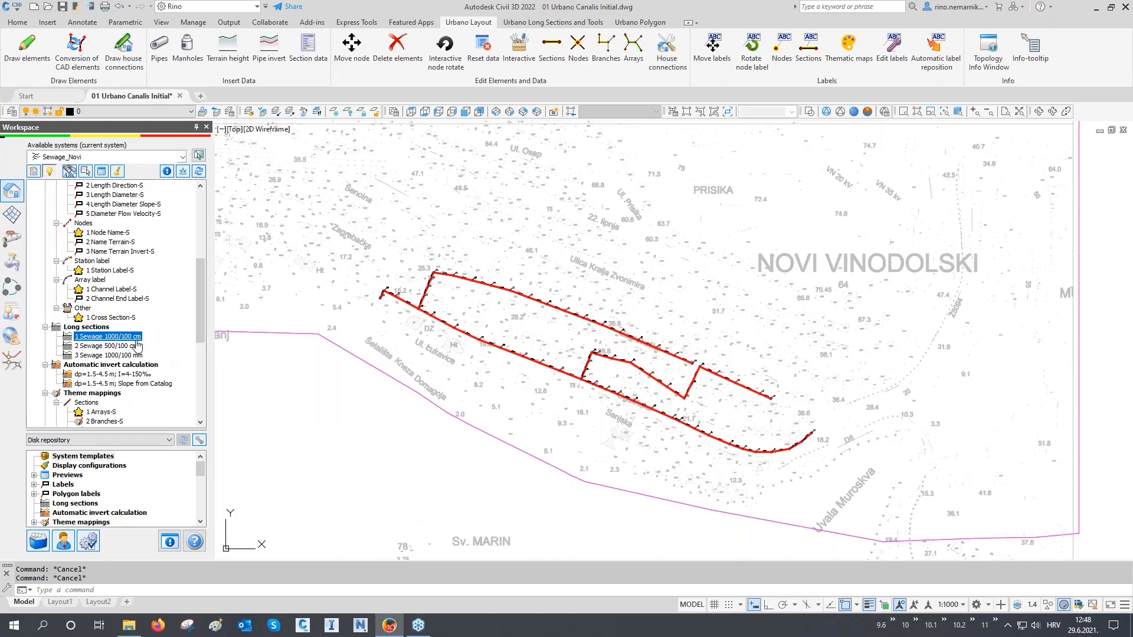
double_click(111, 340)
mouse_move(547, 116)
left_mouse_down()
mouse_move(760, 140)
mouse_move(1018, 143)
left_mouse_up()
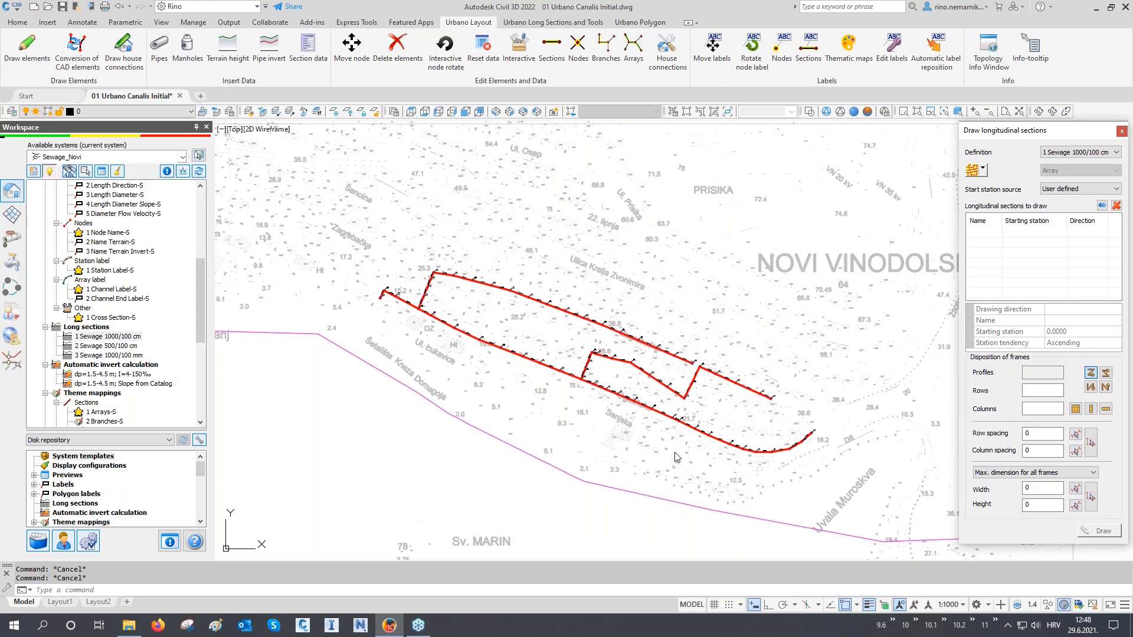
left_click(971, 171)
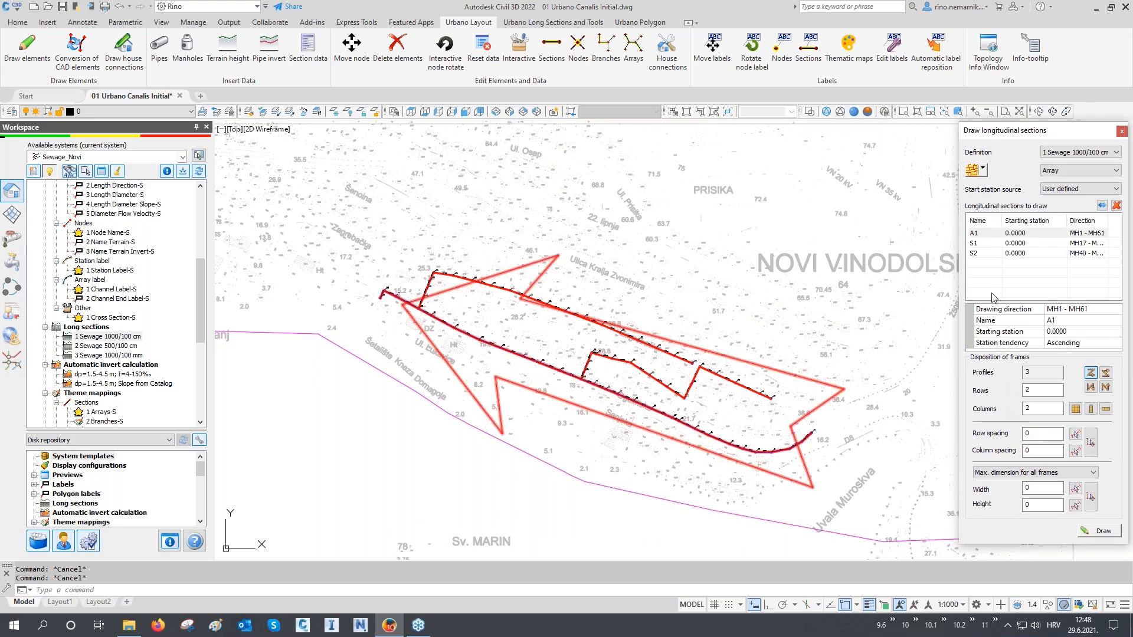
left_click(1083, 172)
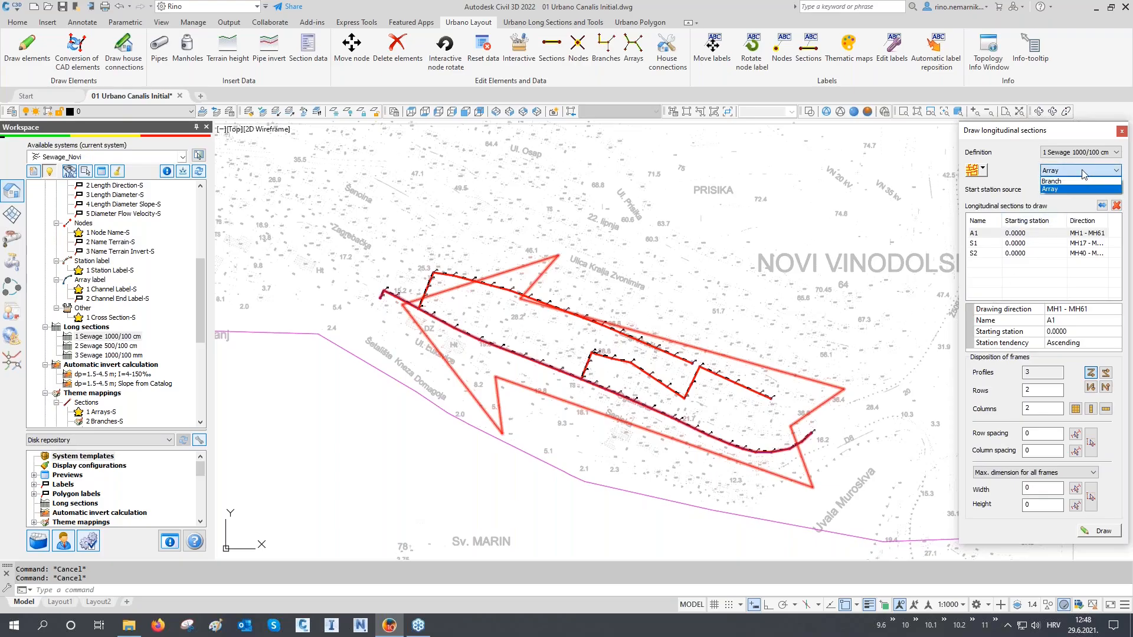
left_click(1075, 172)
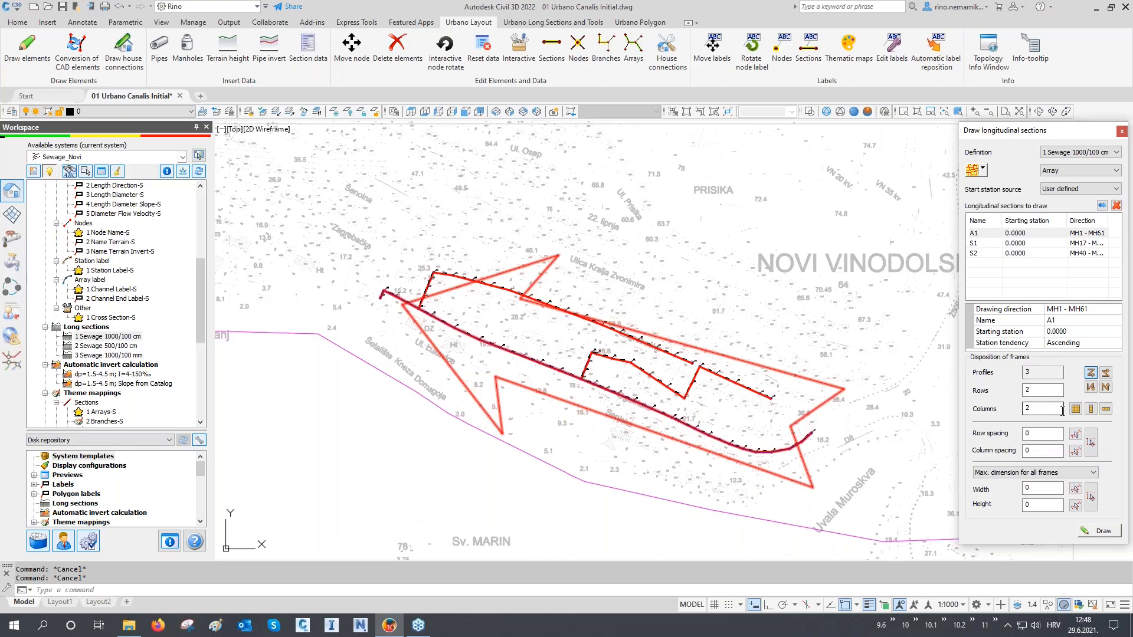
- Draw the three longitudinal sections in 3 rows and 1 column, with row and column spacing 10 and the Frame dimension option, southwest of the network
key("shift+Tab")
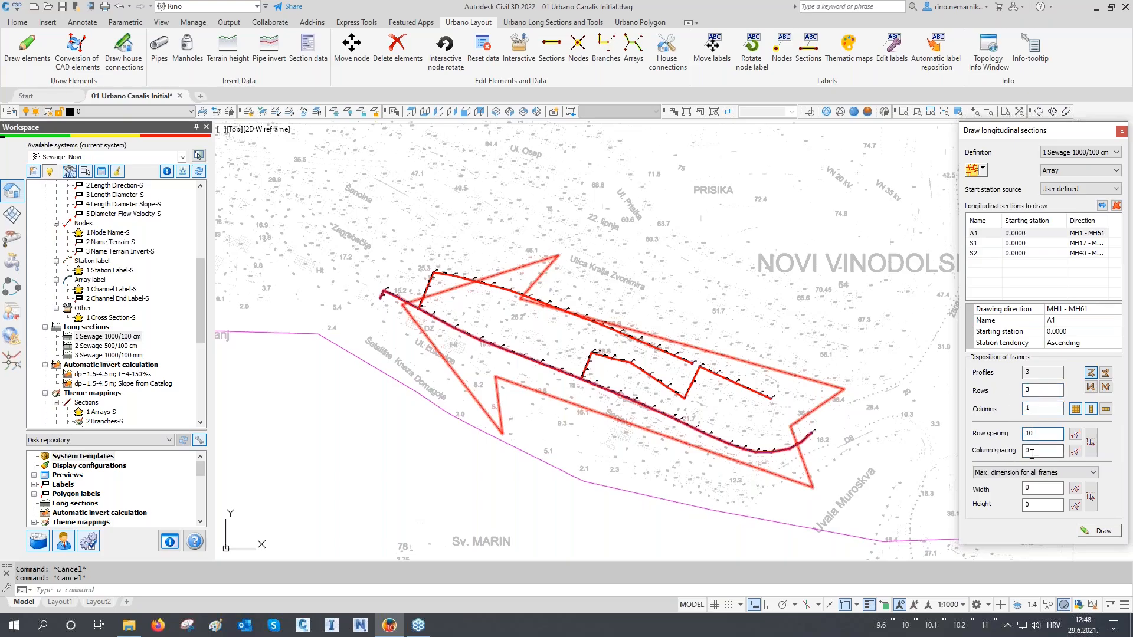
left_click(1017, 474)
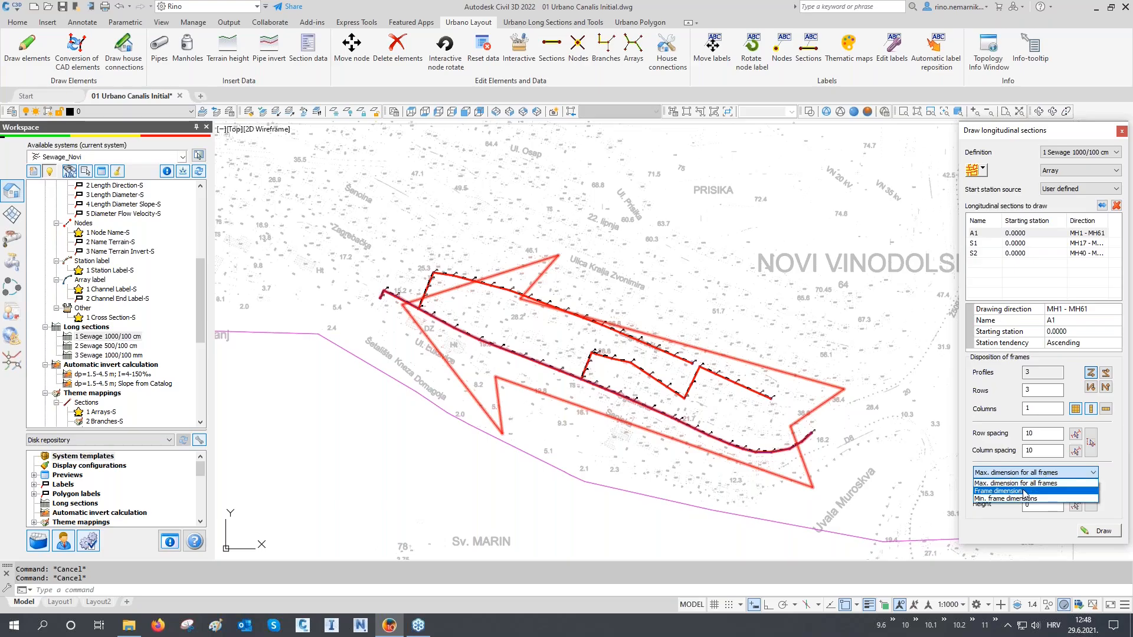
left_click(1024, 491)
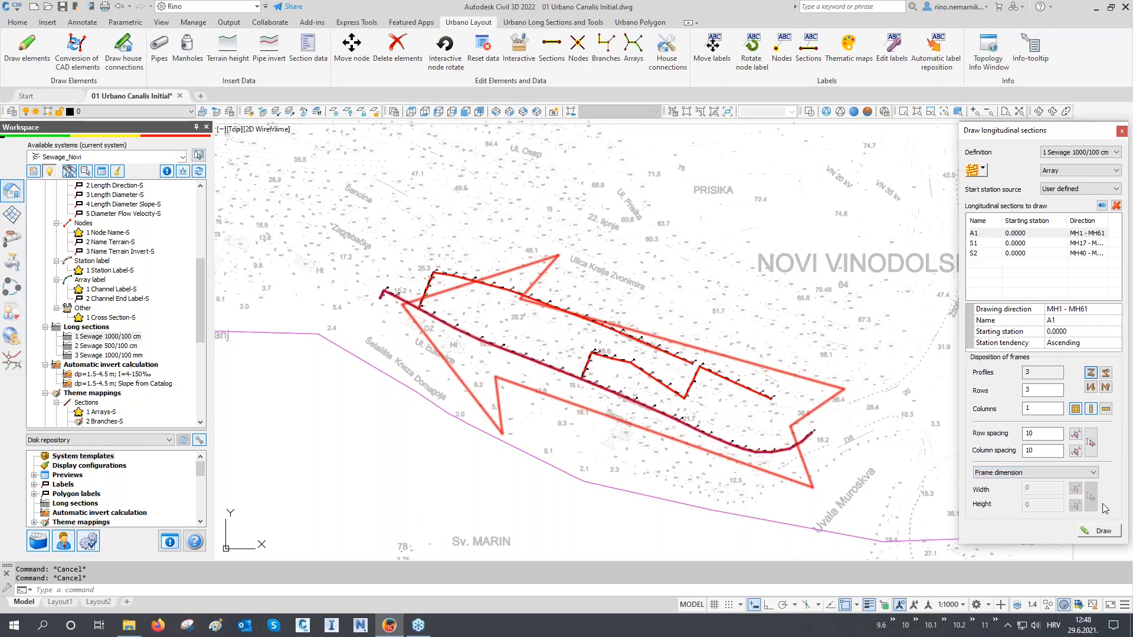
left_click(1103, 531)
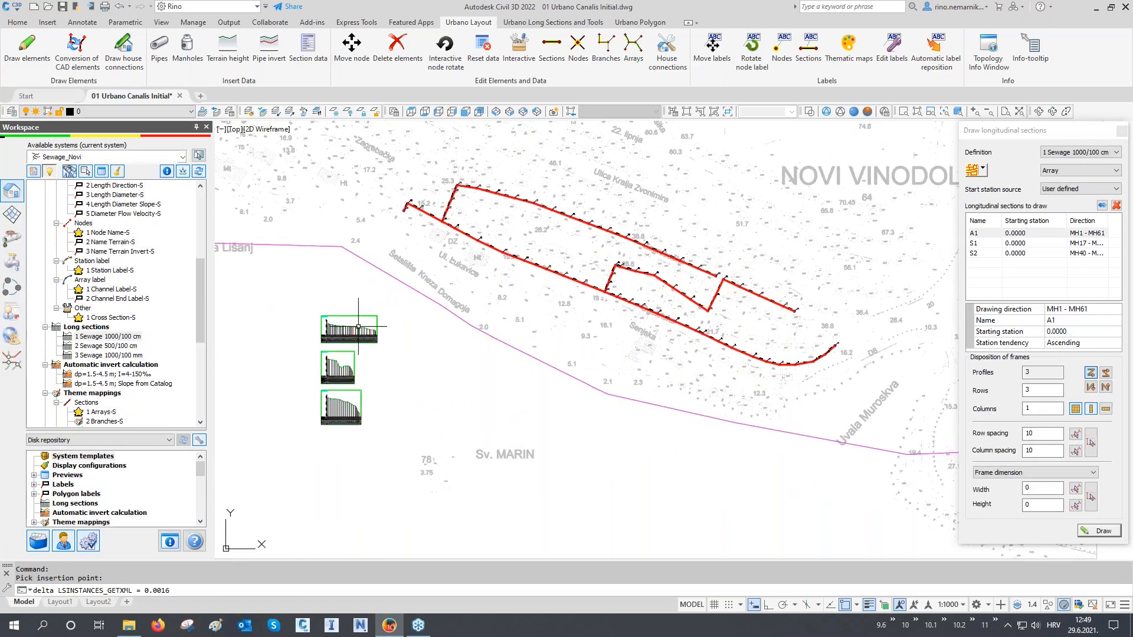
- Examine the A1 longitudinal section and the vertices at the start of its terrain line
scroll(323, 329, "up", 8)
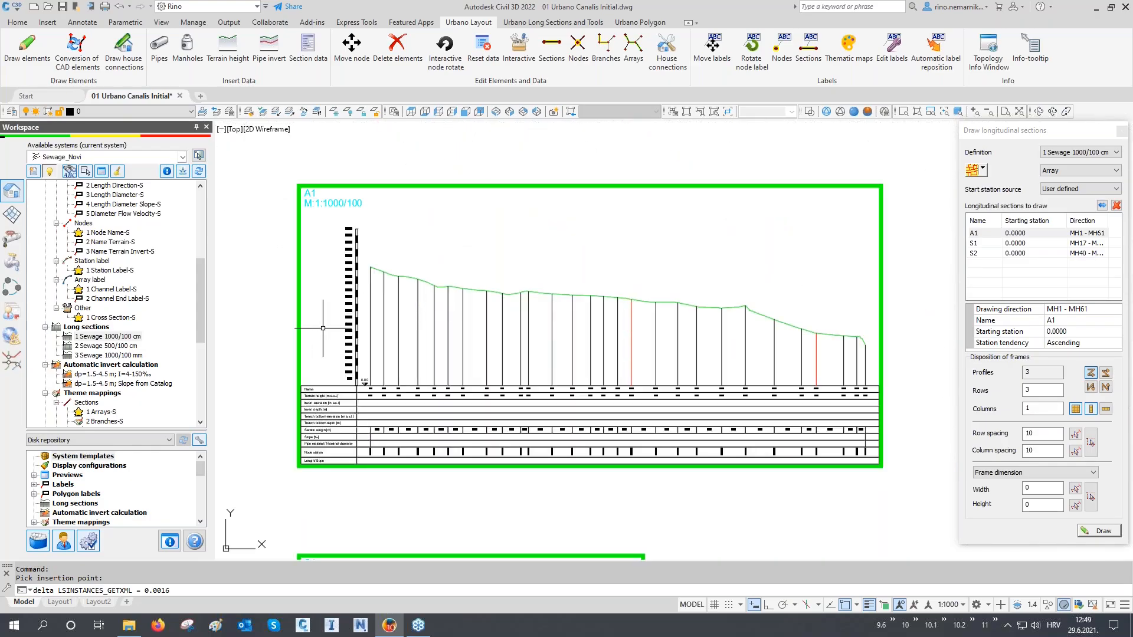
scroll(378, 247, "up", 6)
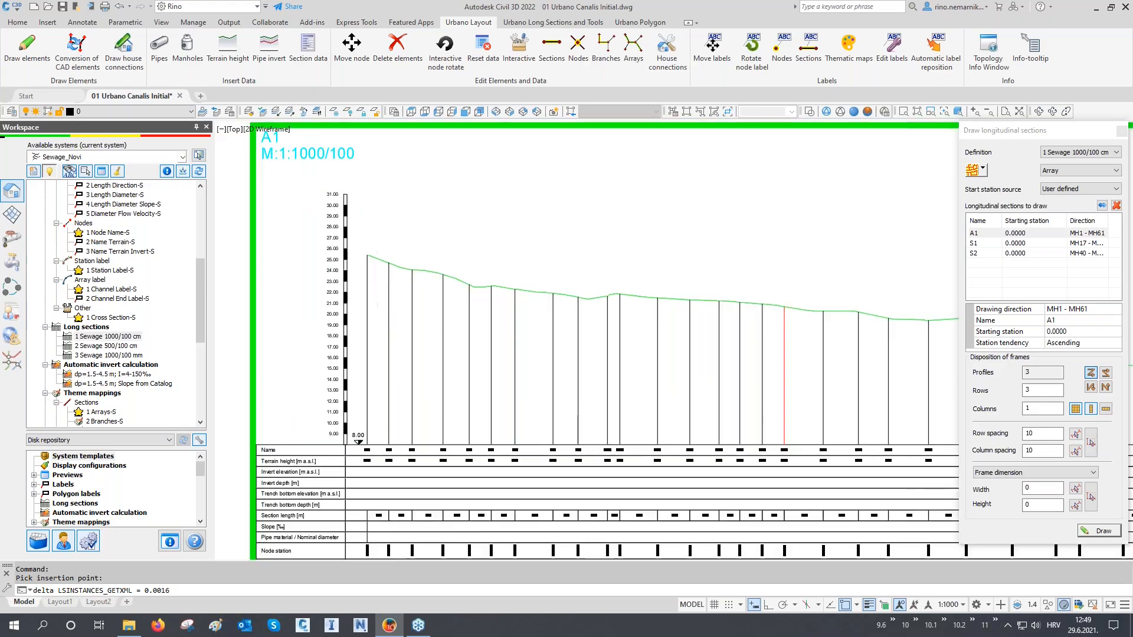
left_click(379, 243)
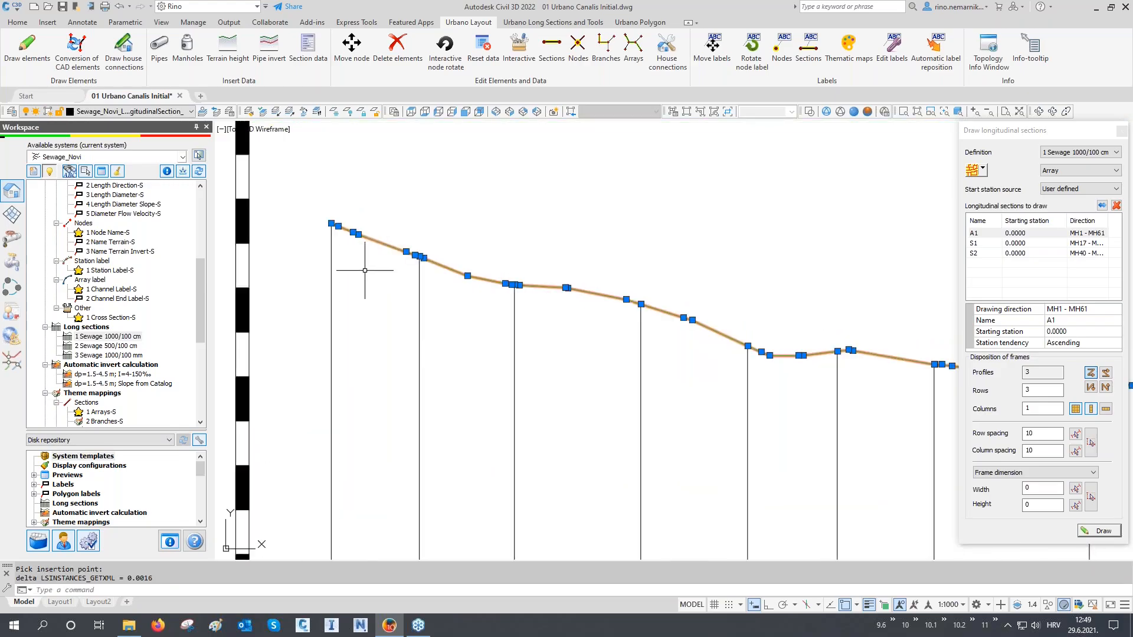
scroll(332, 259, "up", 3)
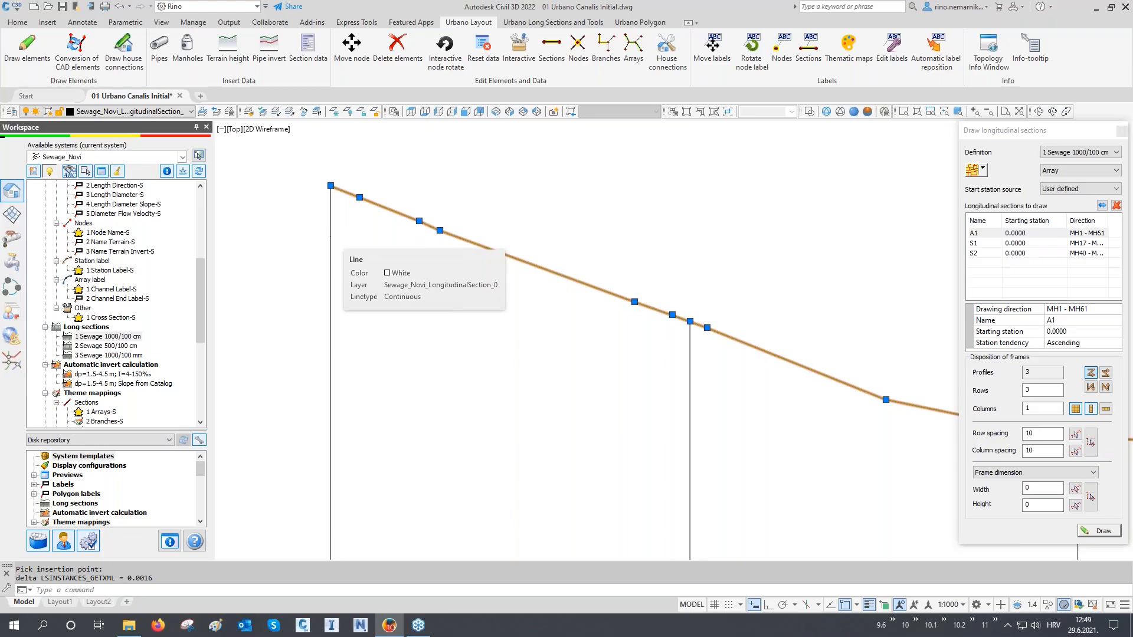
scroll(332, 234, "down", 2)
middle_click_drag(354, 240, 303, 232)
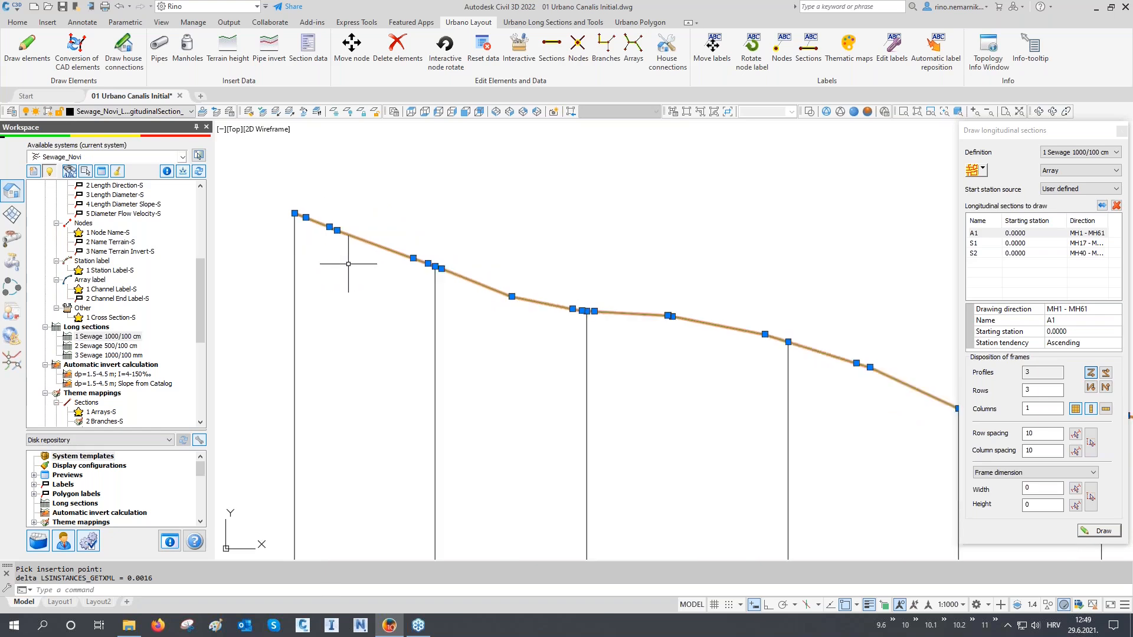
key("Escape")
- Select the A1 terrain line again, follow its vertices along the profile and clear the selection
scroll(309, 246, "down", 2)
middle_click_drag(473, 306, 441, 260)
left_click(449, 248)
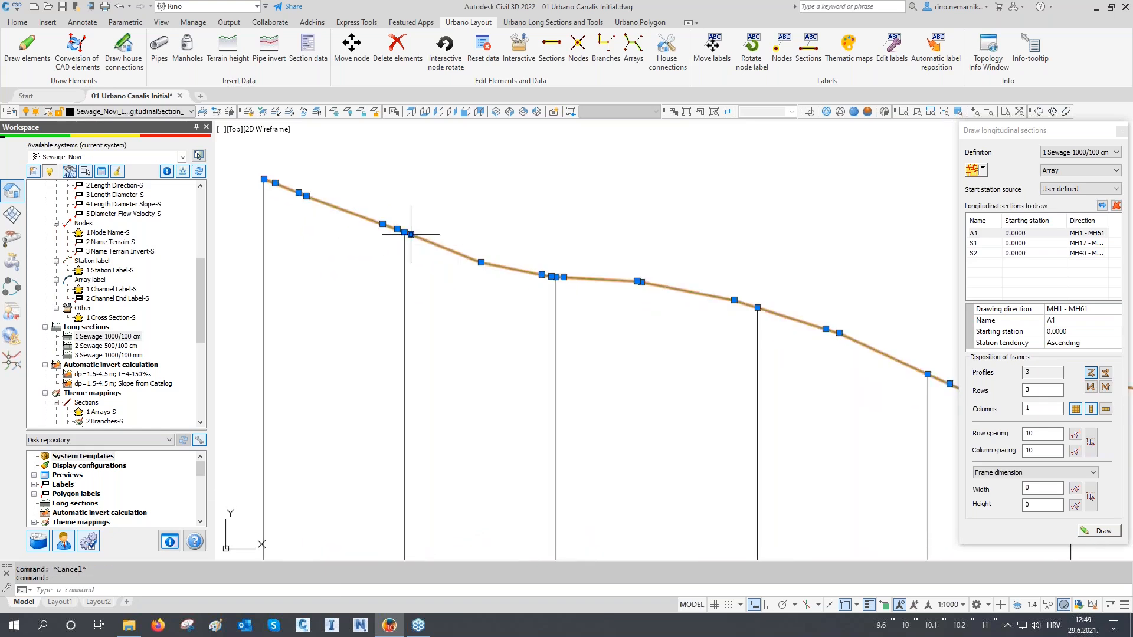
middle_click_drag(676, 347, 596, 309)
middle_click_drag(760, 343, 595, 303)
middle_click_drag(816, 342, 607, 312)
middle_click_drag(761, 316, 594, 292)
middle_click_drag(741, 321, 515, 288)
middle_click_drag(690, 317, 502, 295)
scroll(667, 319, "down", 6)
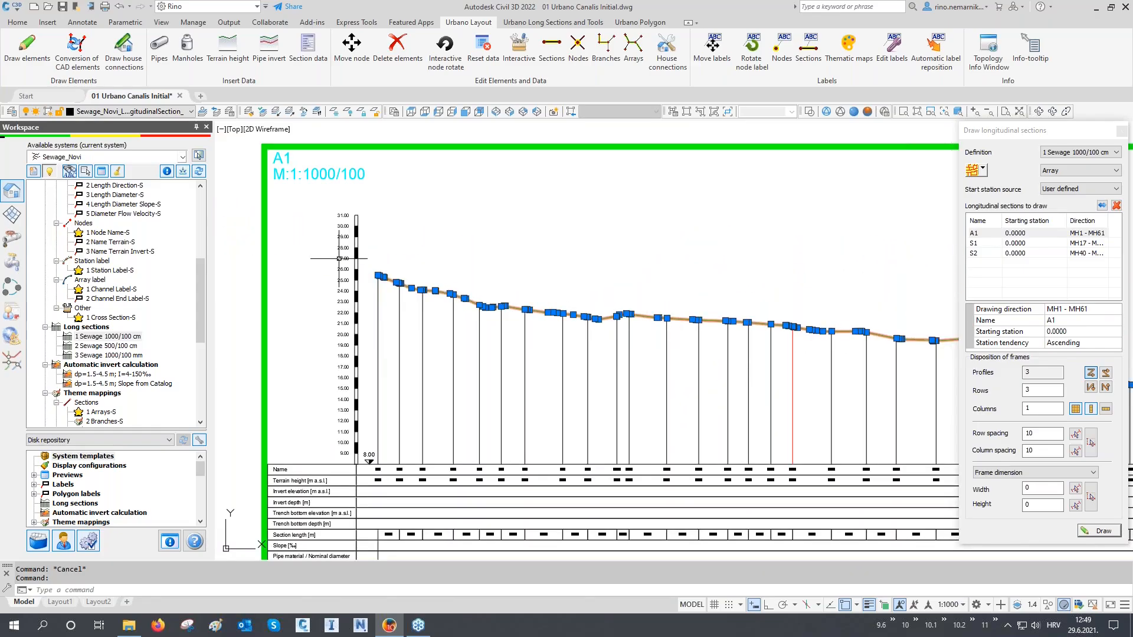
middle_click_drag(547, 336, 437, 296)
key("Escape")
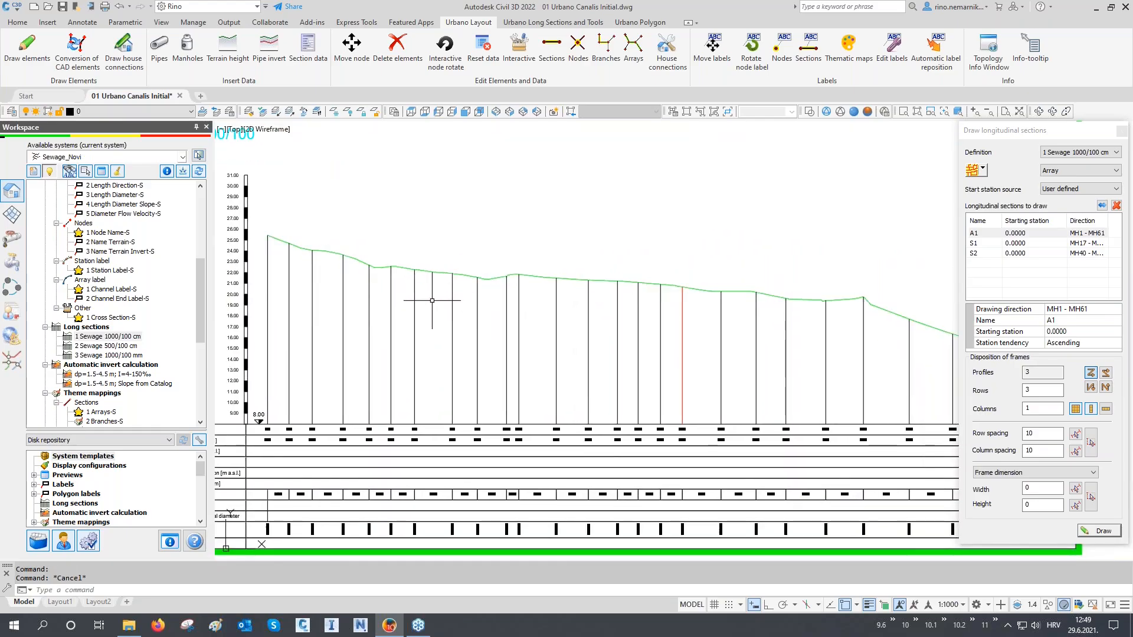
- Examine the longitudinal sections of the side arrays S1 and S2 below A1
scroll(437, 301, "down", 5)
middle_click_drag(463, 517, 519, 319)
scroll(492, 429, "up", 2)
middle_click_drag(498, 430, 505, 380)
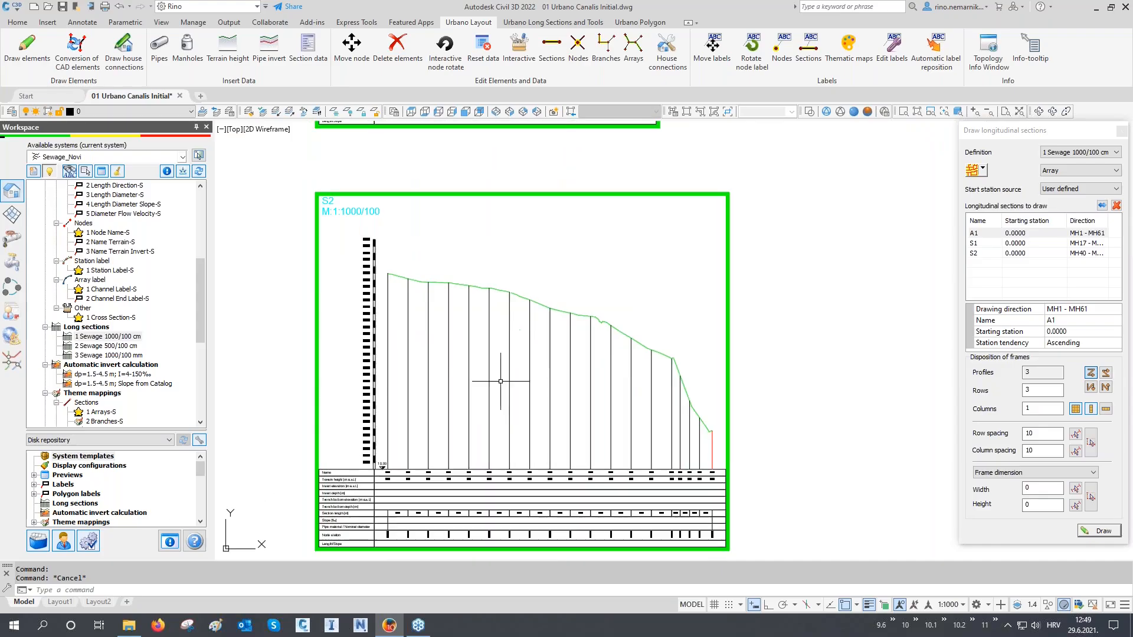
scroll(633, 358, "down", 2)
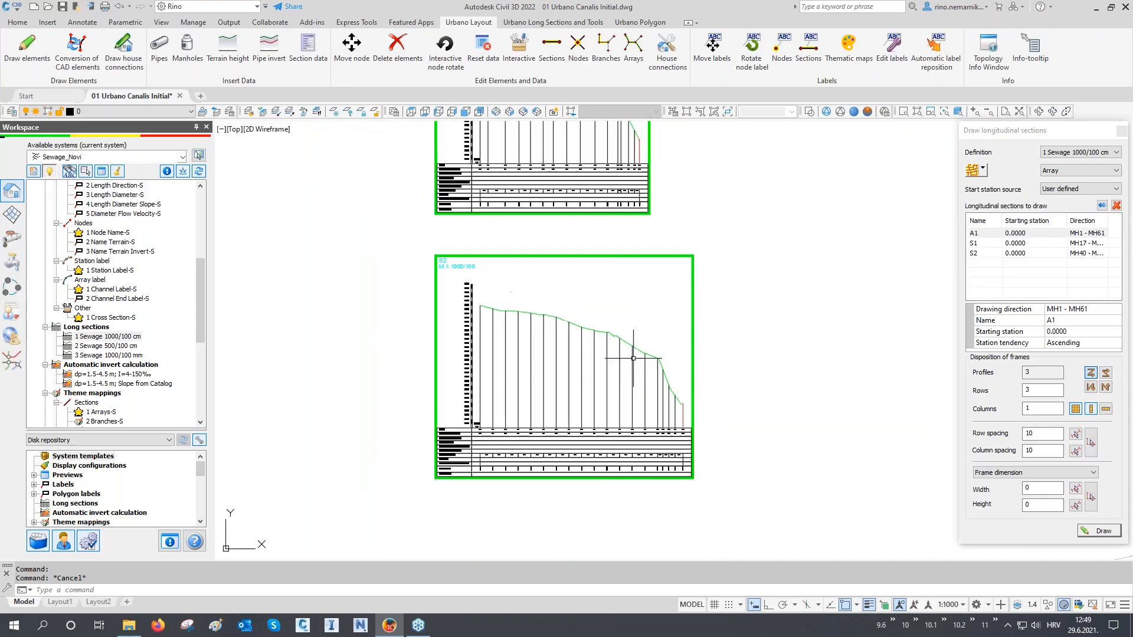
middle_click_drag(610, 283, 541, 372)
scroll(533, 372, "down", 3)
scroll(531, 373, "down", 2)
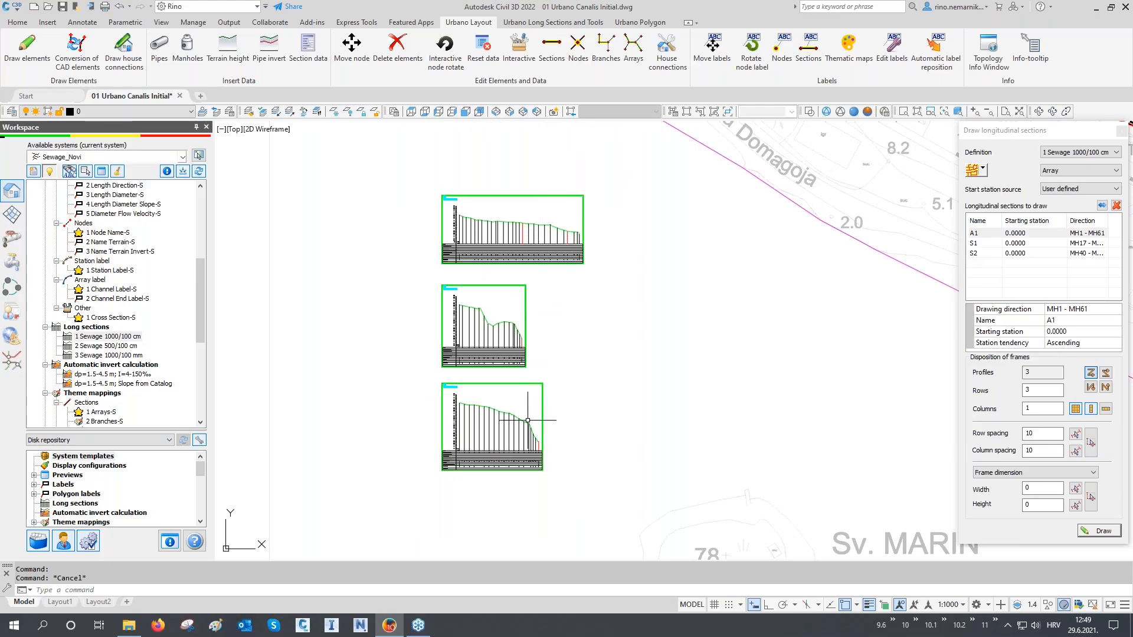
- Draw the longitudinal section of the node-to-node path from MH17 to MH61, placing it east of the three array sections
scroll(452, 442, "down", 2)
mouse_move(732, 300)
middle_mouse_down()
mouse_move(525, 384)
mouse_move(452, 387)
middle_mouse_up()
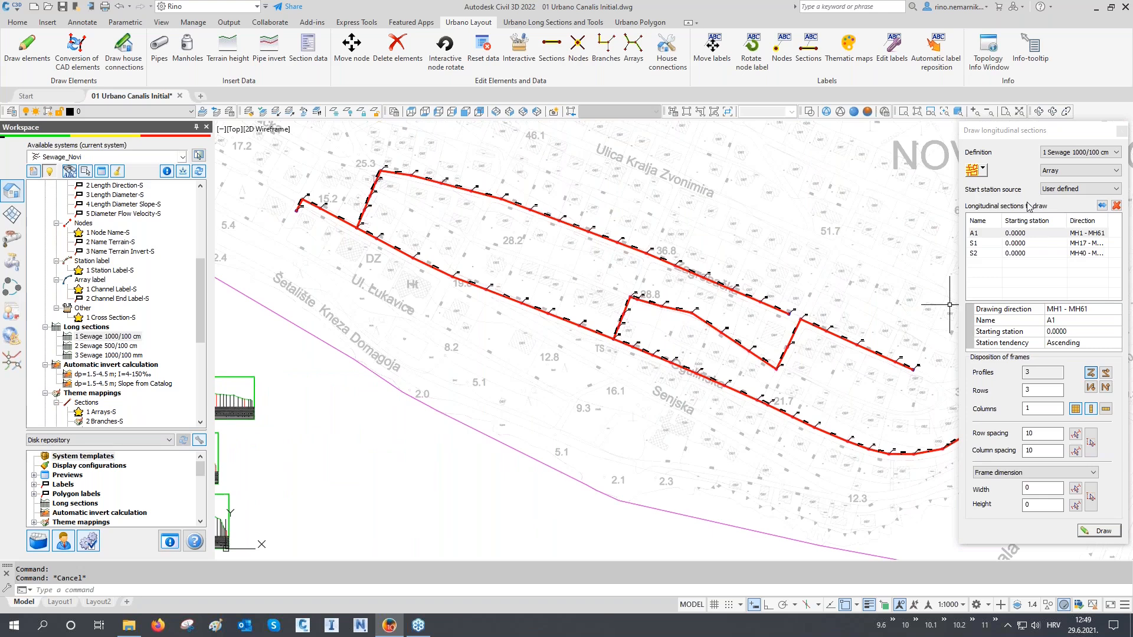
left_click(983, 170)
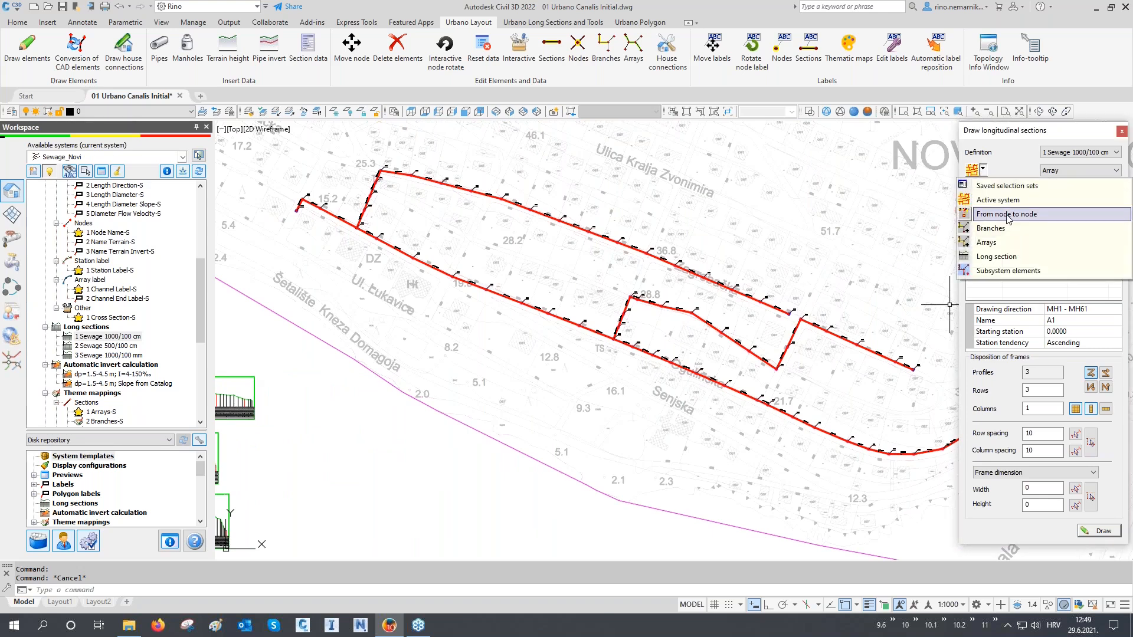
left_click(1008, 214)
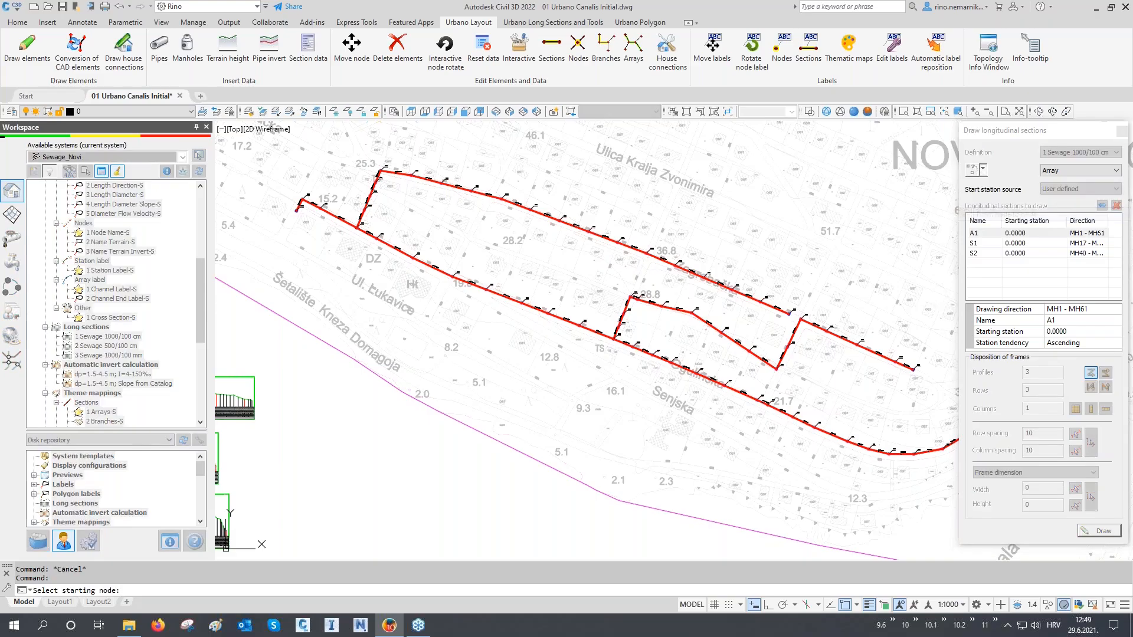
left_click(908, 364)
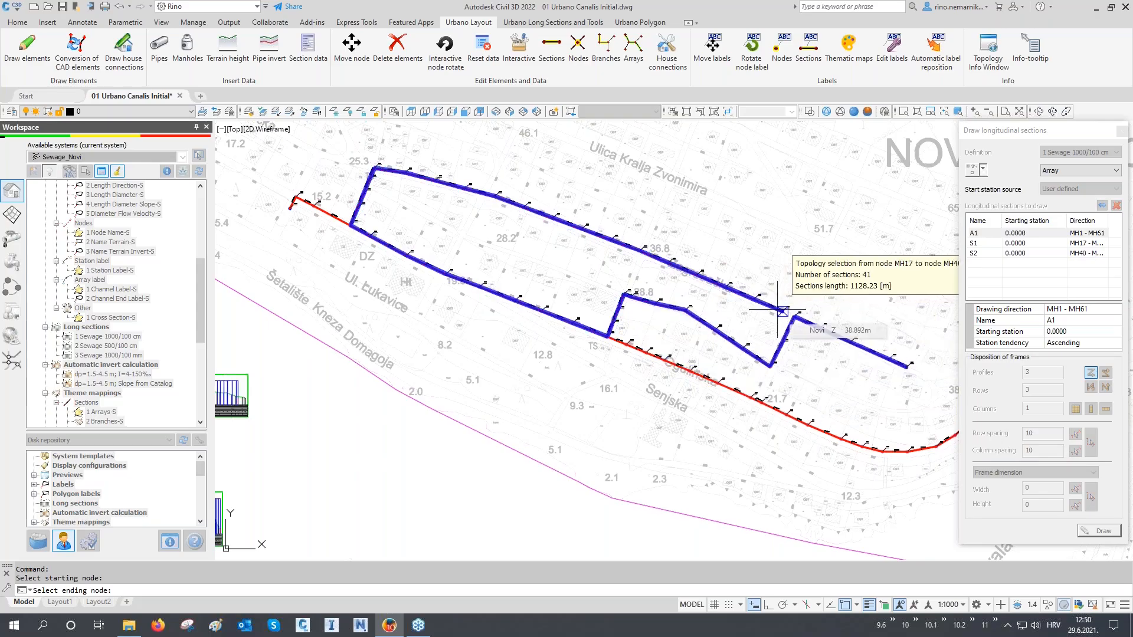
scroll(774, 311, "down", 2)
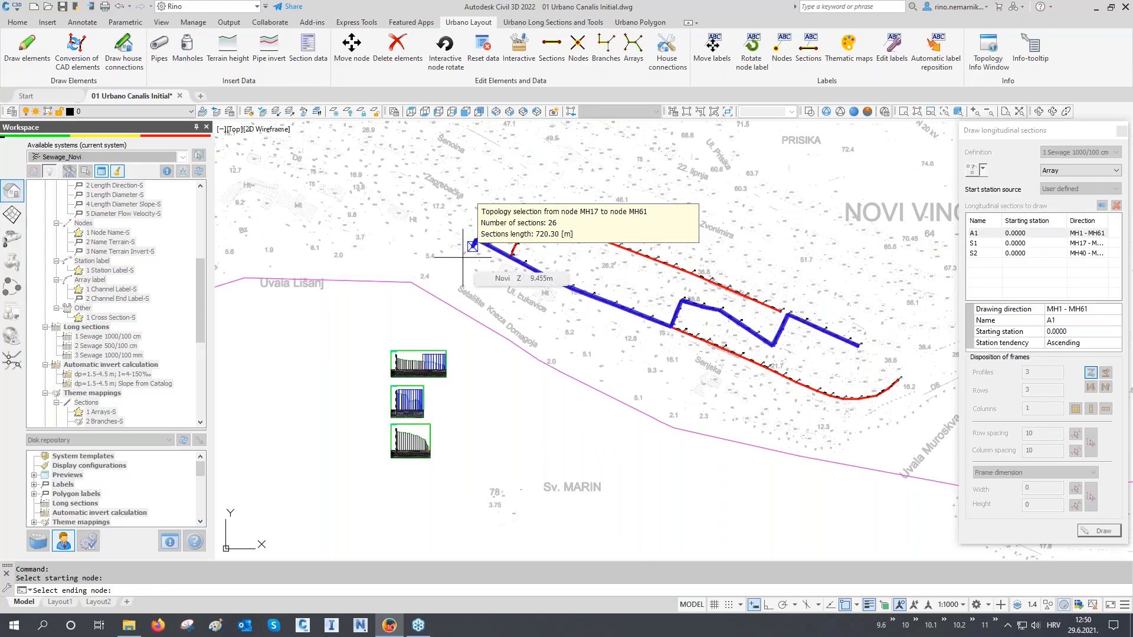
scroll(463, 258, "up", 2)
mouse_move(462, 257)
middle_mouse_down()
mouse_move(443, 210)
mouse_move(404, 188)
middle_mouse_up()
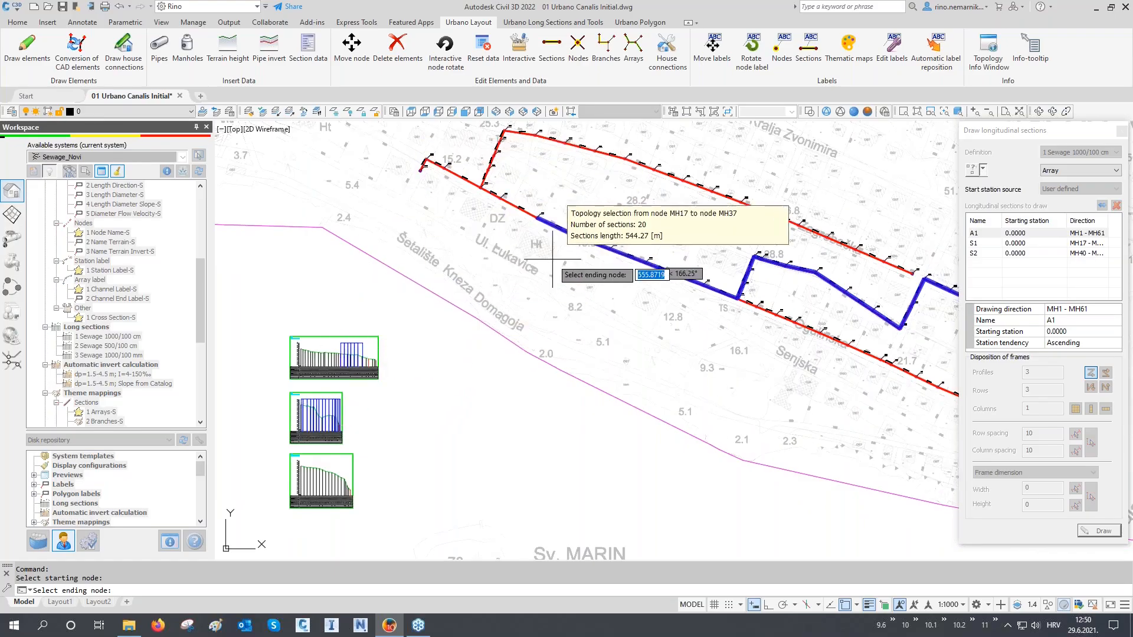
scroll(581, 263, "down", 2)
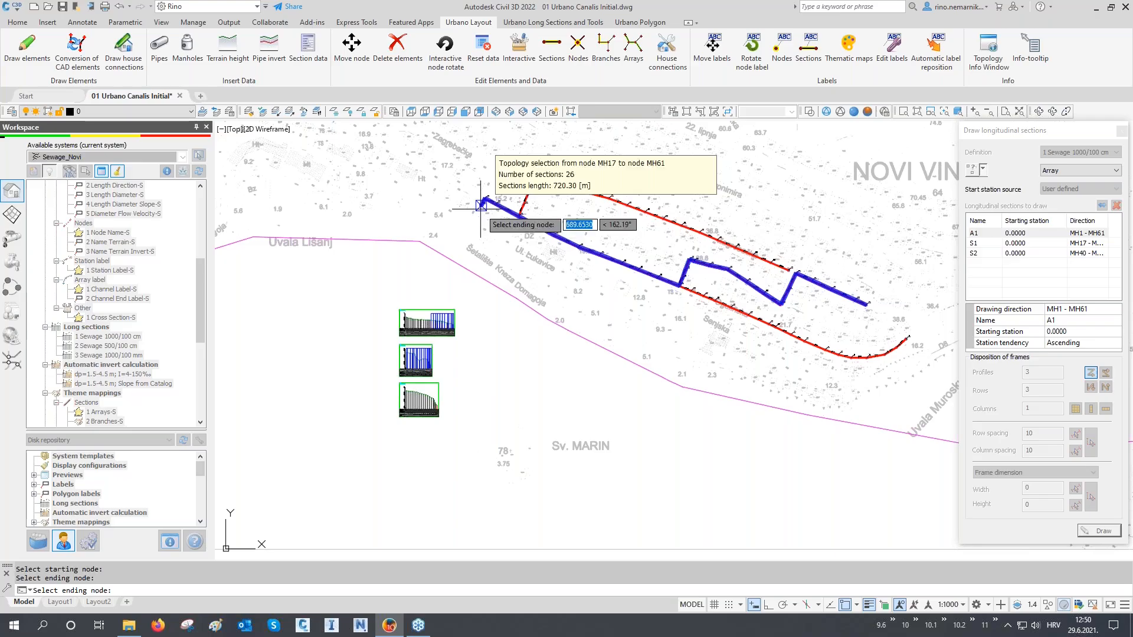
left_click(481, 205)
left_click(1100, 532)
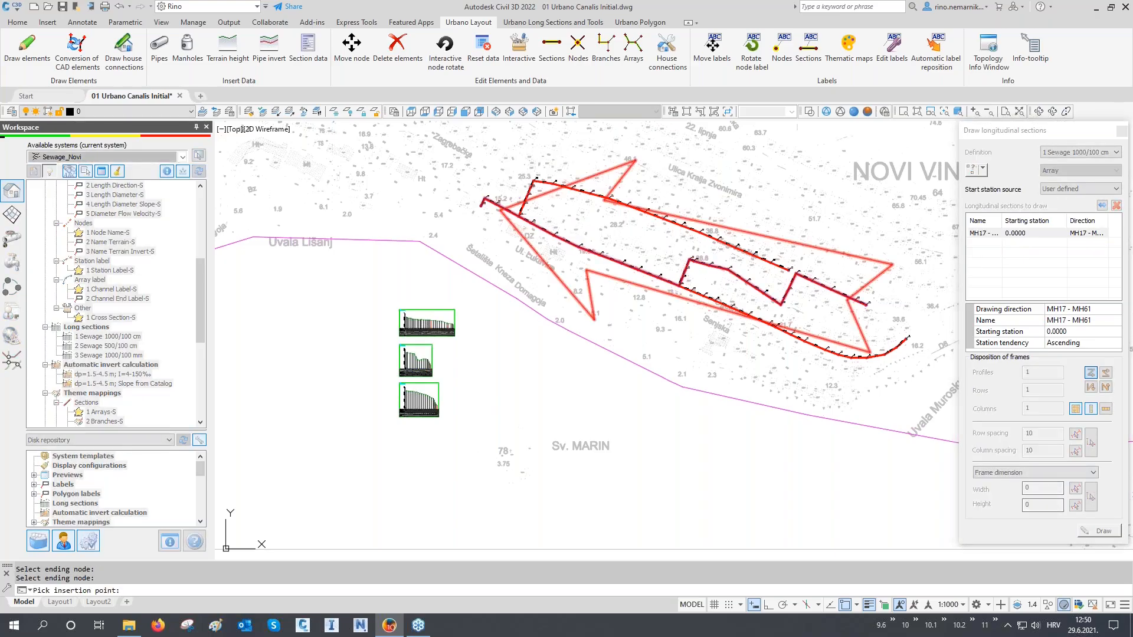
left_click(477, 382)
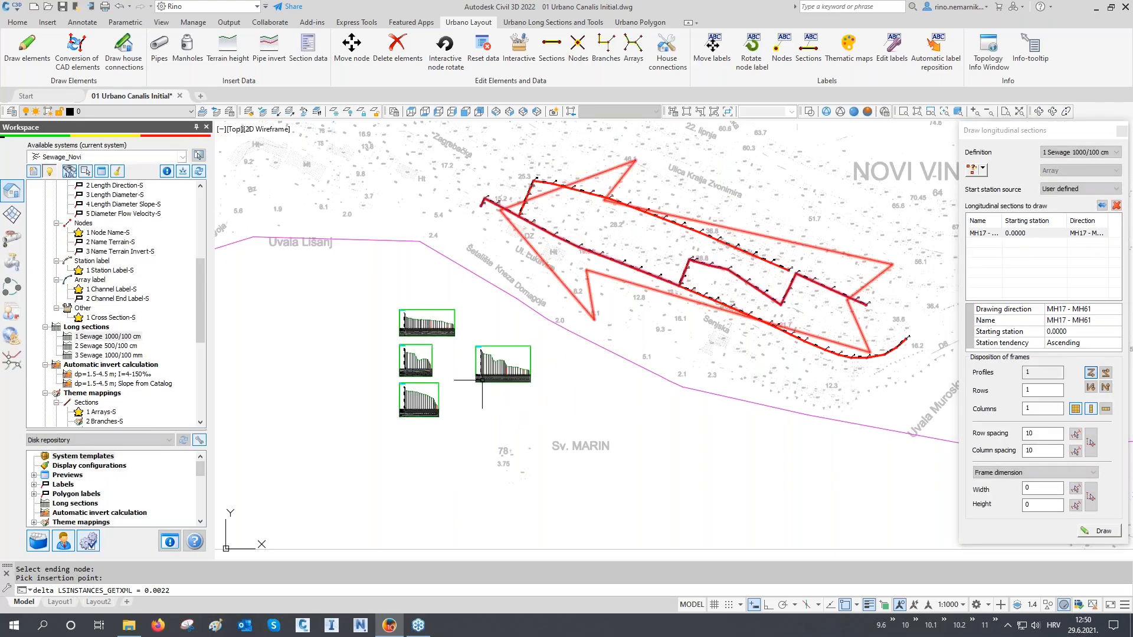
- Draw the longitudinal section of the node-to-node path from MH40 to MH61 below the MH17 - MH61 section
left_click(972, 170)
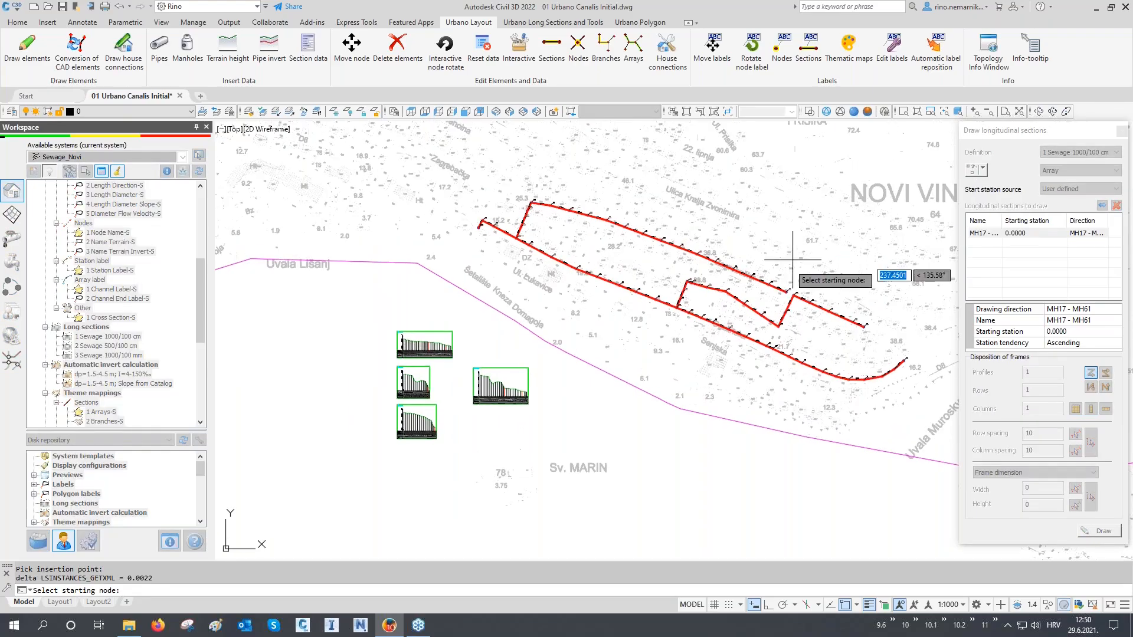
left_click(792, 273)
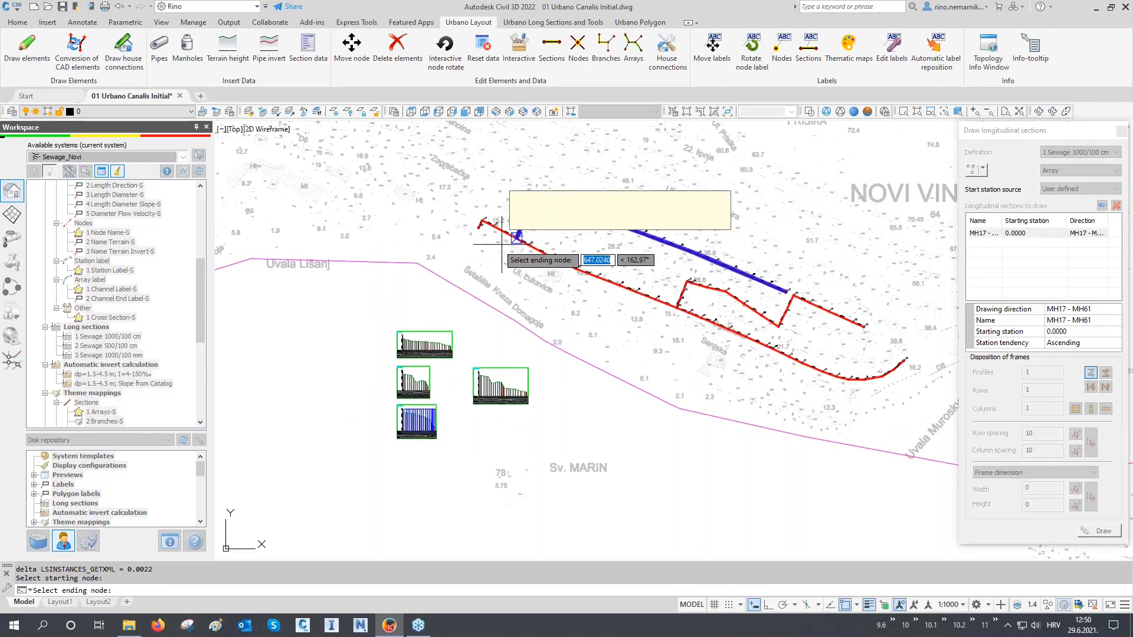
left_click(469, 239)
left_click(1102, 531)
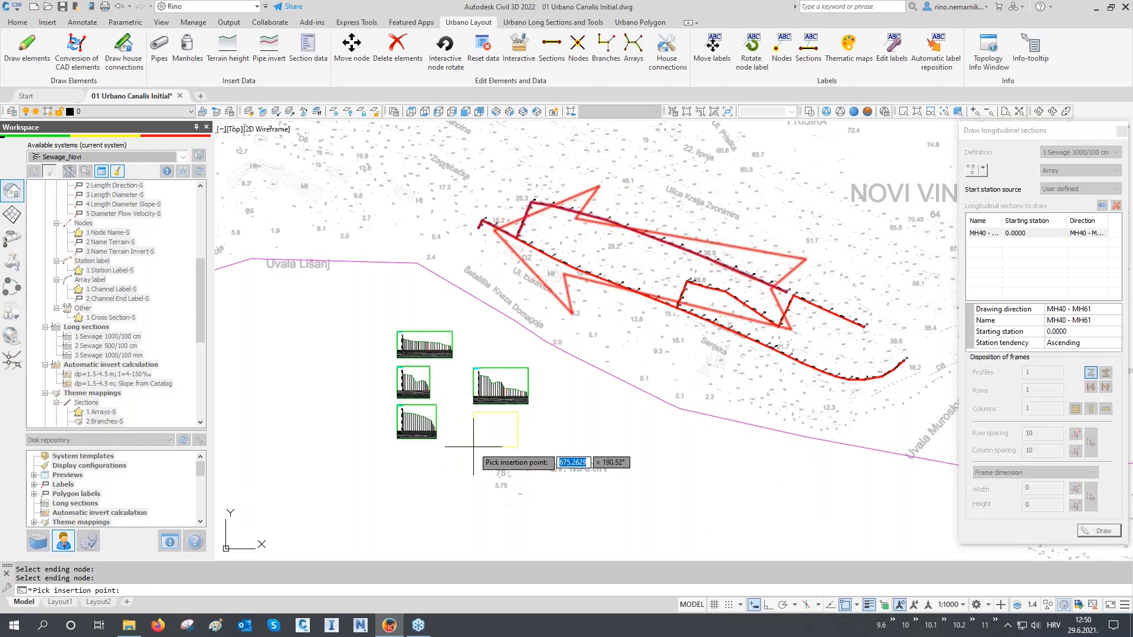
left_click(472, 446)
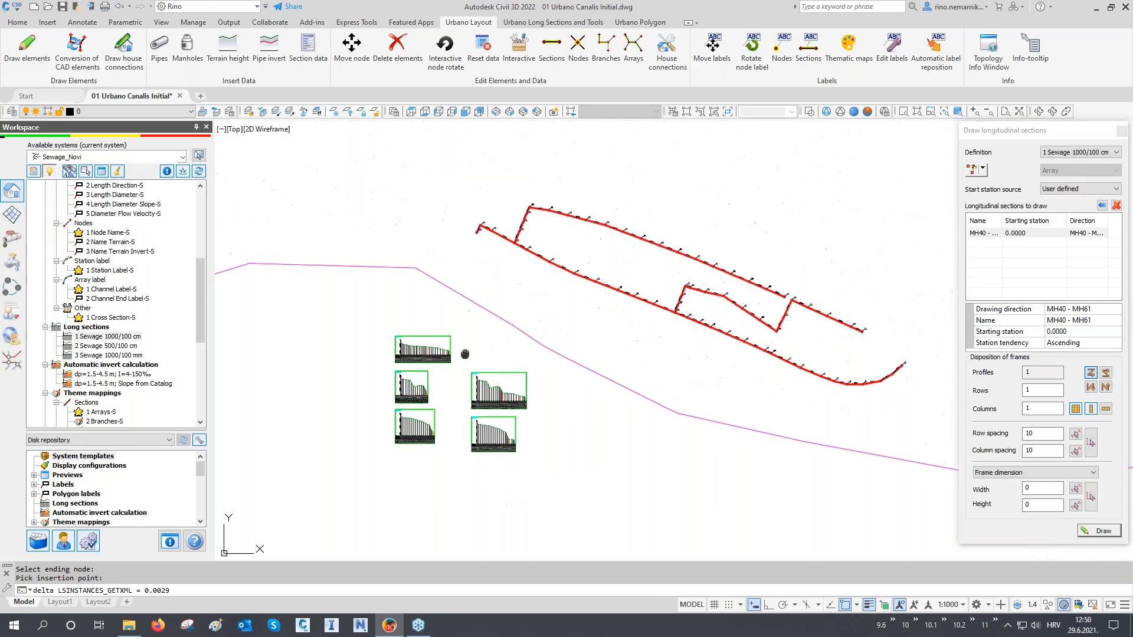
- Find the settings matching "mark" in the general settings and turn off Mark all displayed entities
left_click(94, 541)
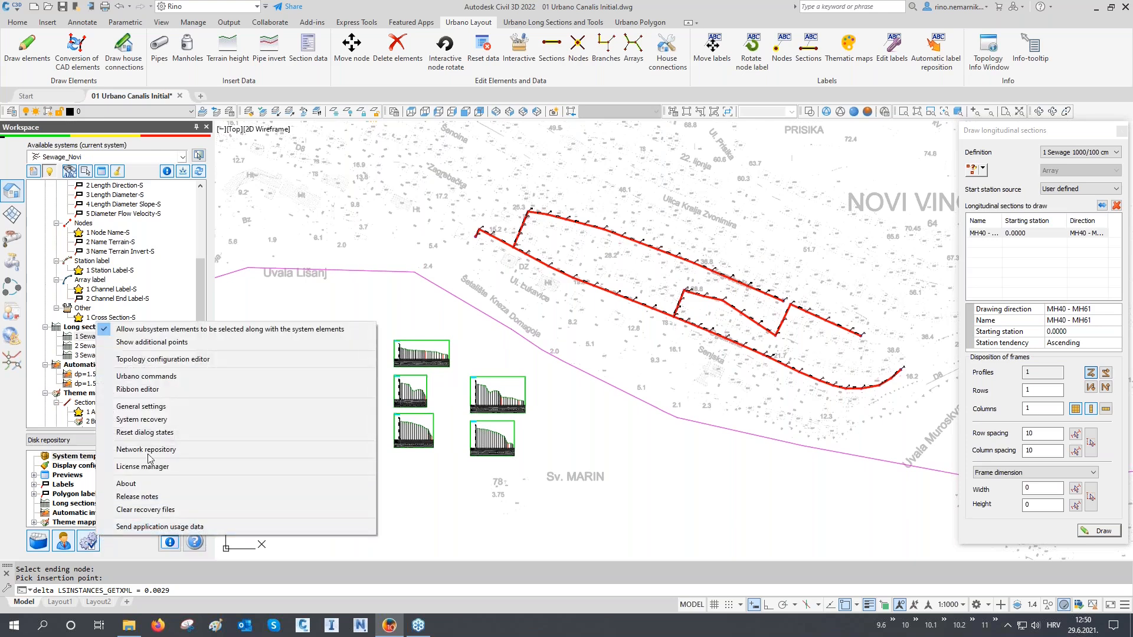
left_click(166, 412)
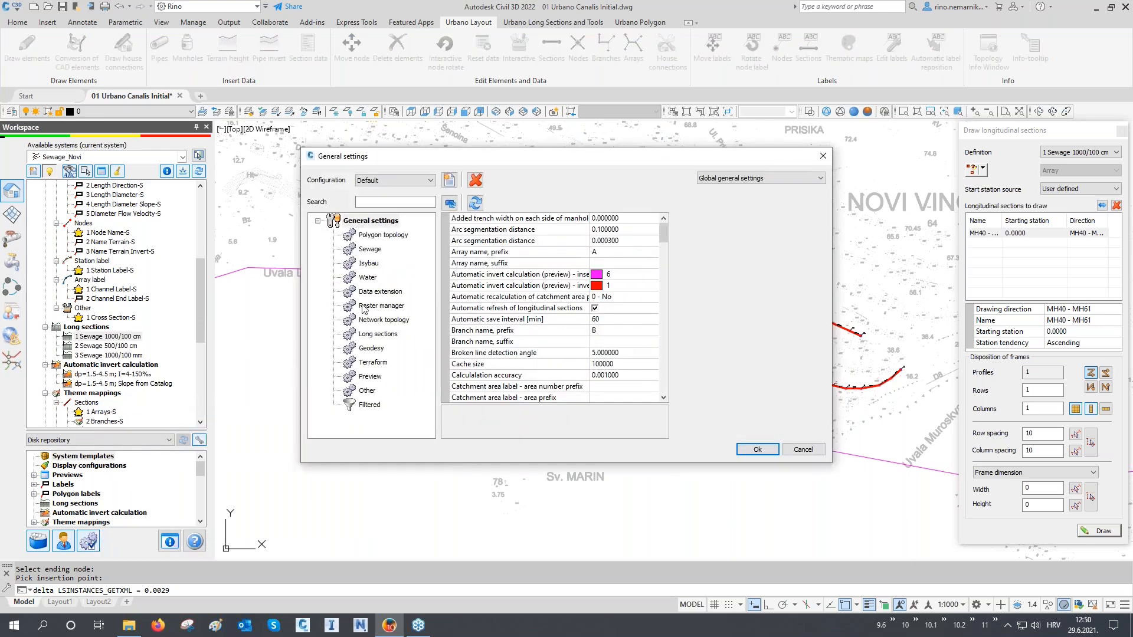
left_click(404, 201)
type("mar")
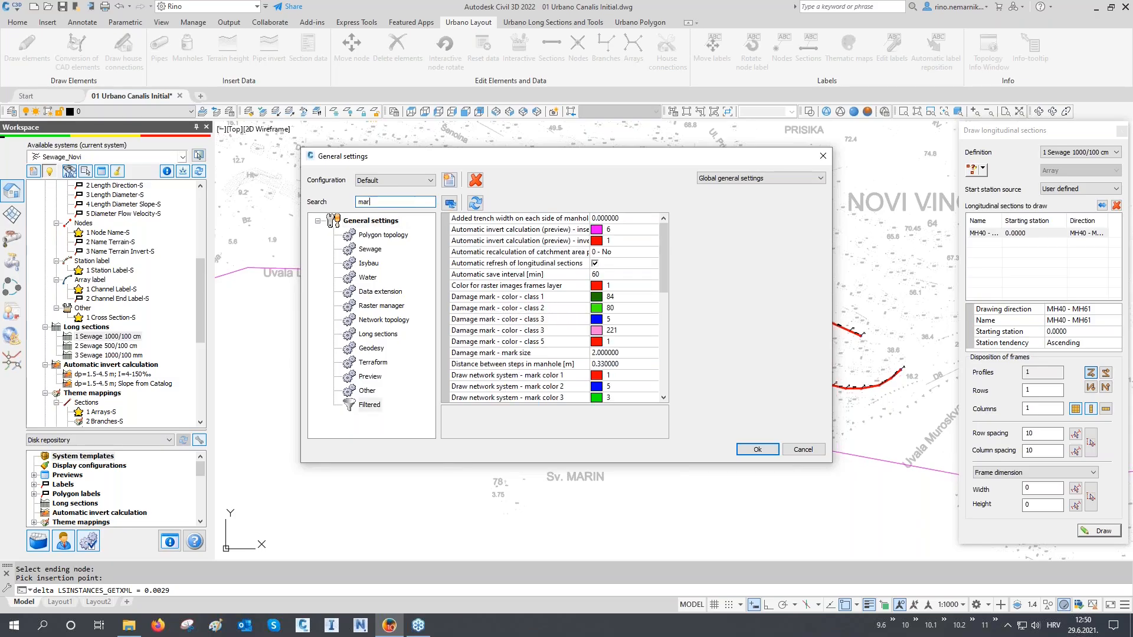
type("k")
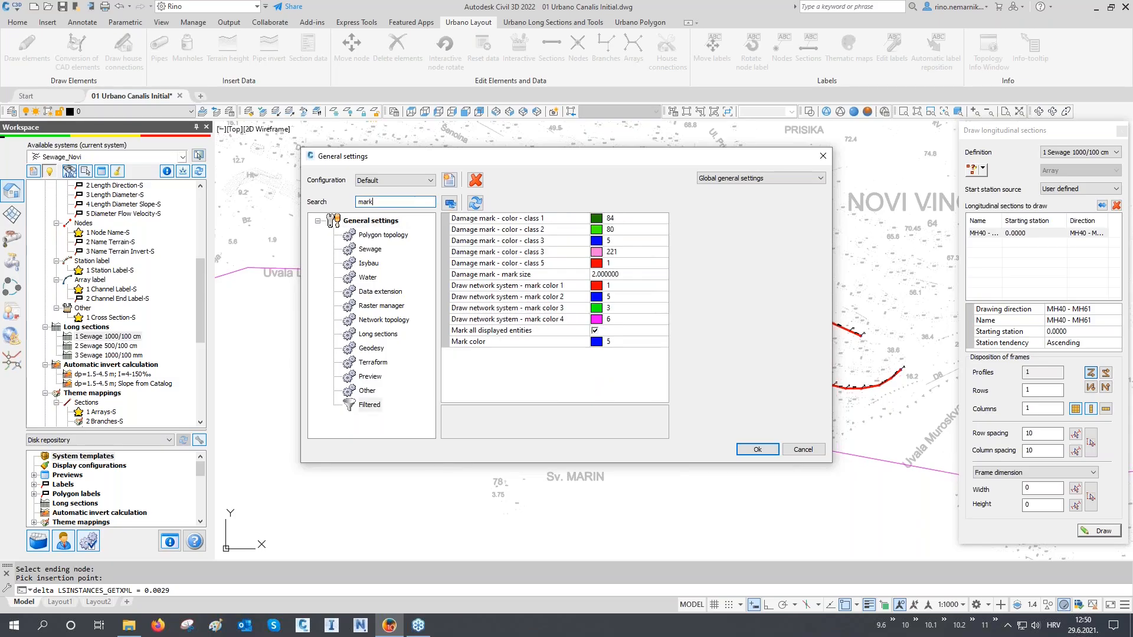
left_click(480, 332)
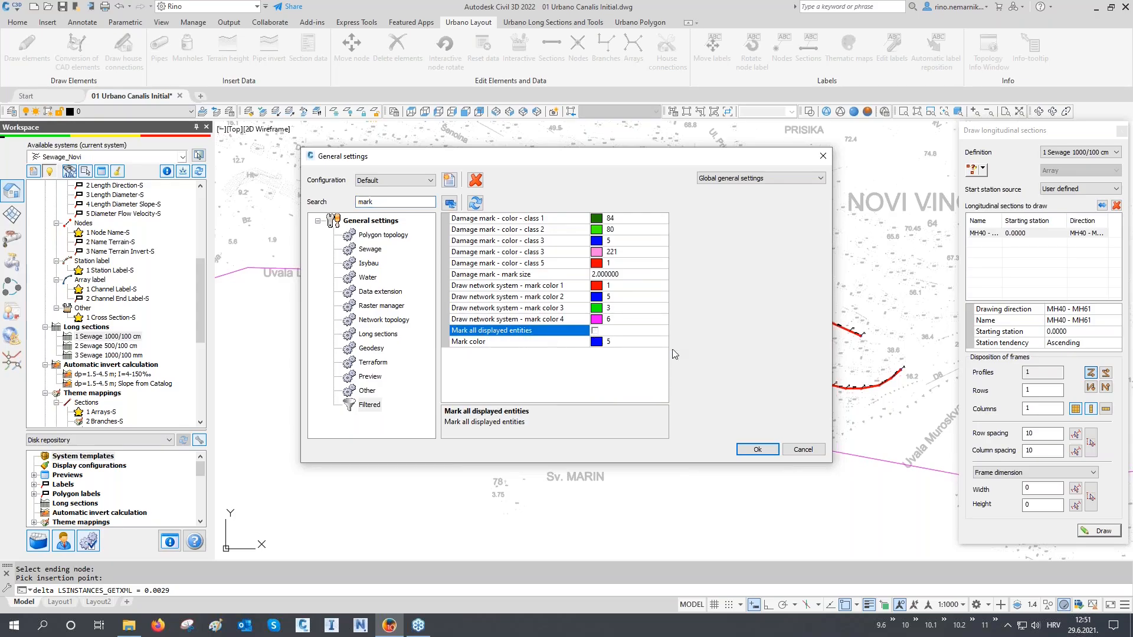
left_click(758, 450)
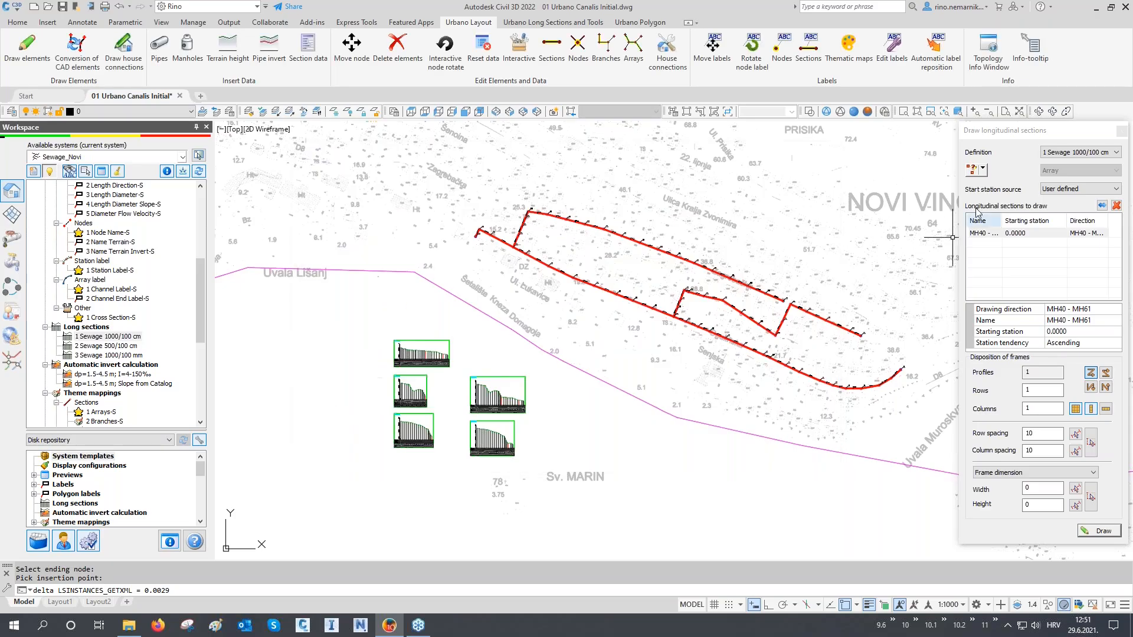
- Preview node-to-node paths starting from MH1, cancel the selection and close the Draw longitudinal sections dialog
left_click(971, 170)
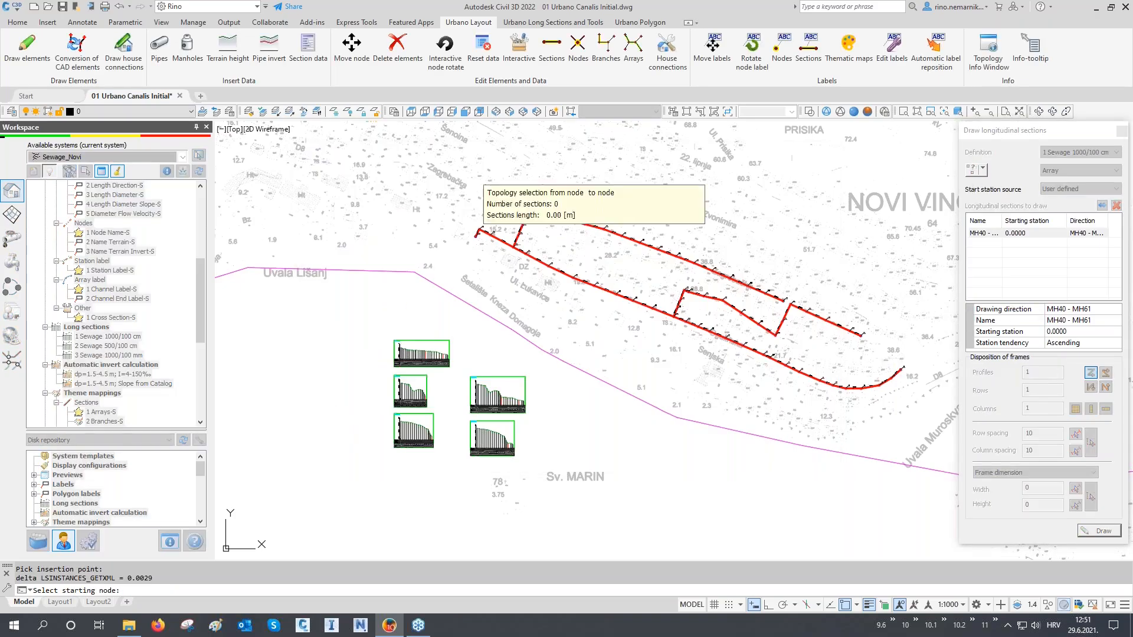
left_click(901, 368)
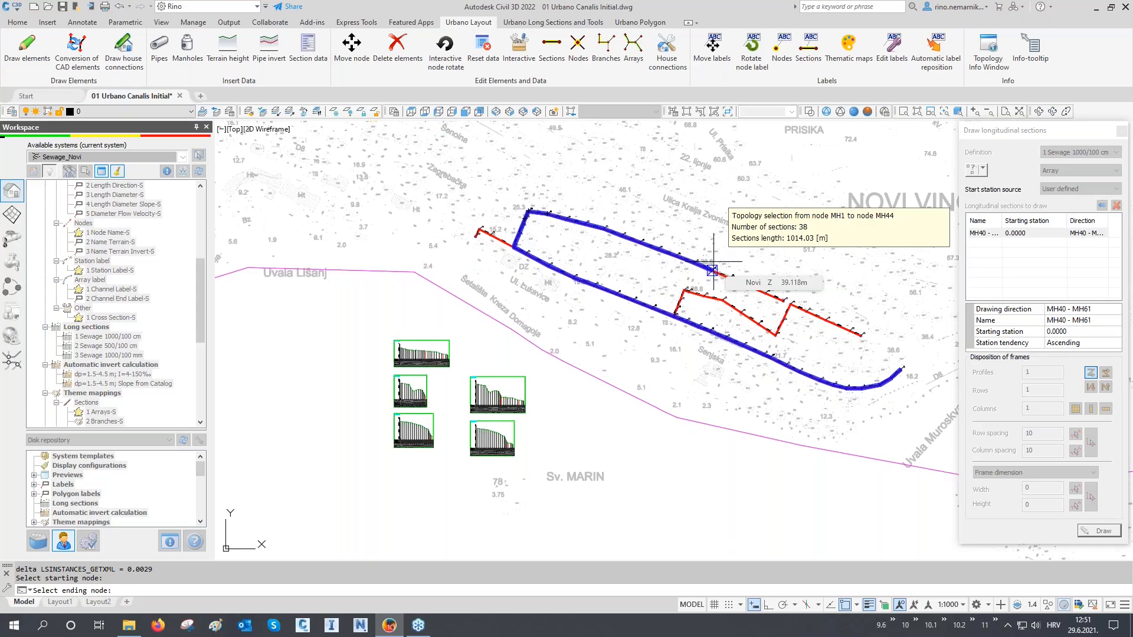
key("Escape")
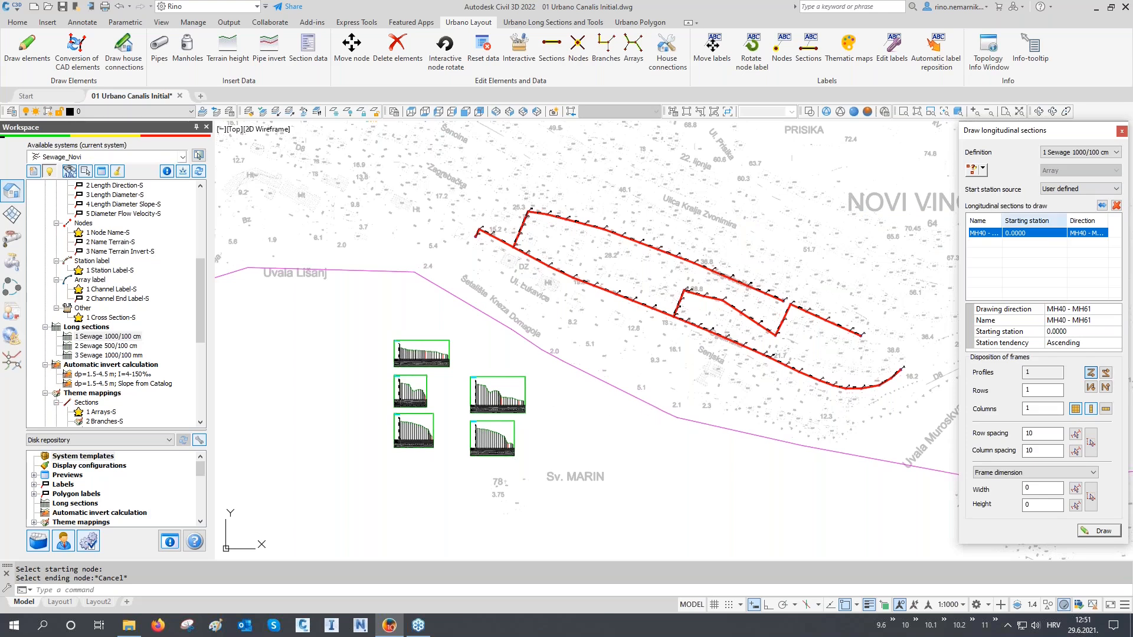
left_click(1122, 131)
- Examine the longitudinal sections of arrays S2, S1 and A1 with their data tables and terrain profiles
scroll(417, 435, "up", 8)
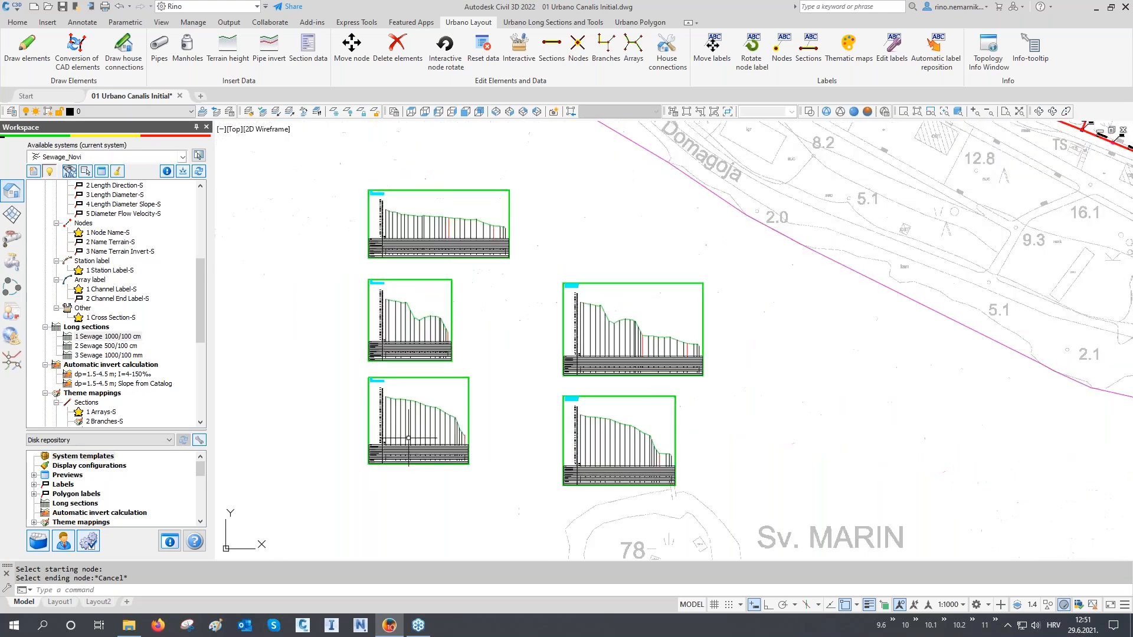
middle_click_drag(397, 343, 395, 374)
scroll(336, 513, "up", 6)
scroll(336, 512, "down", 1)
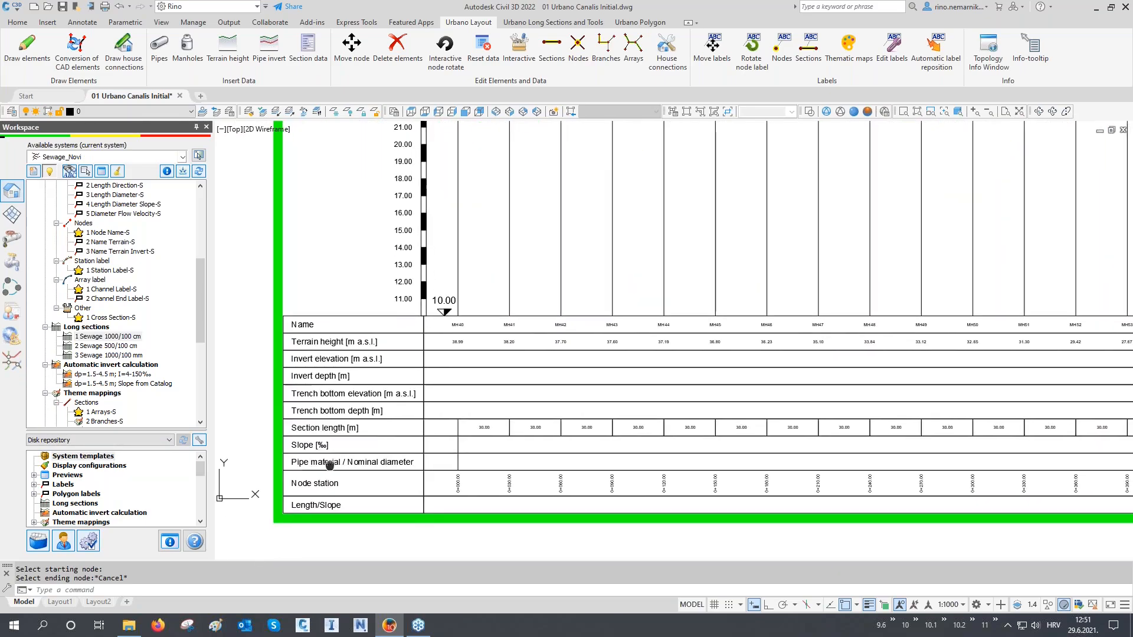
scroll(331, 493, "down", 2)
scroll(330, 494, "down", 2)
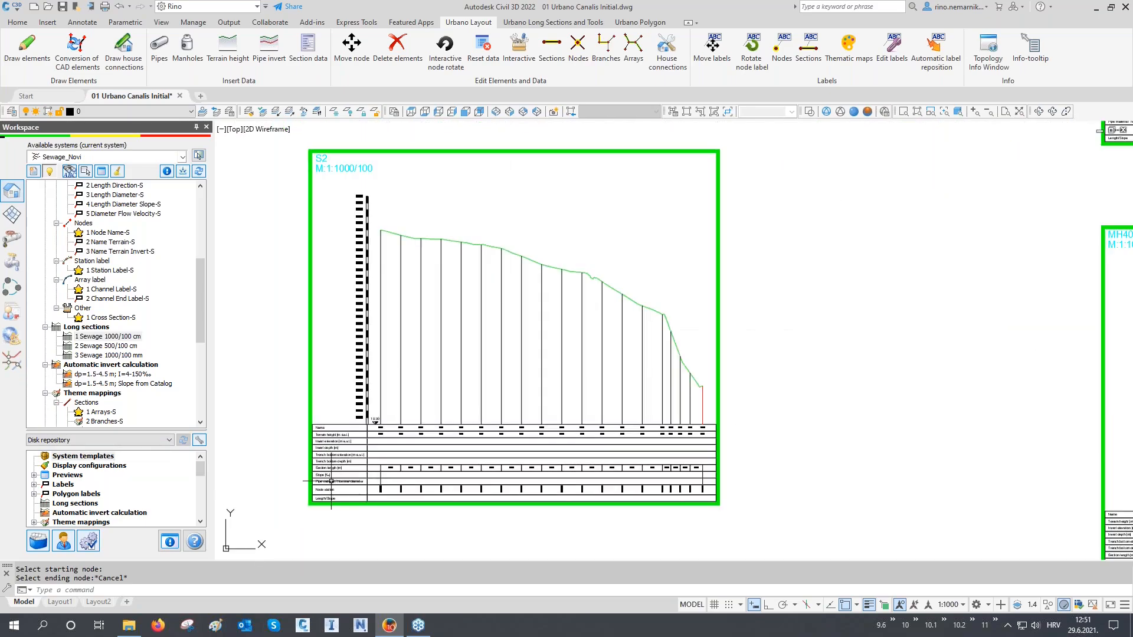
scroll(522, 456, "down", 4)
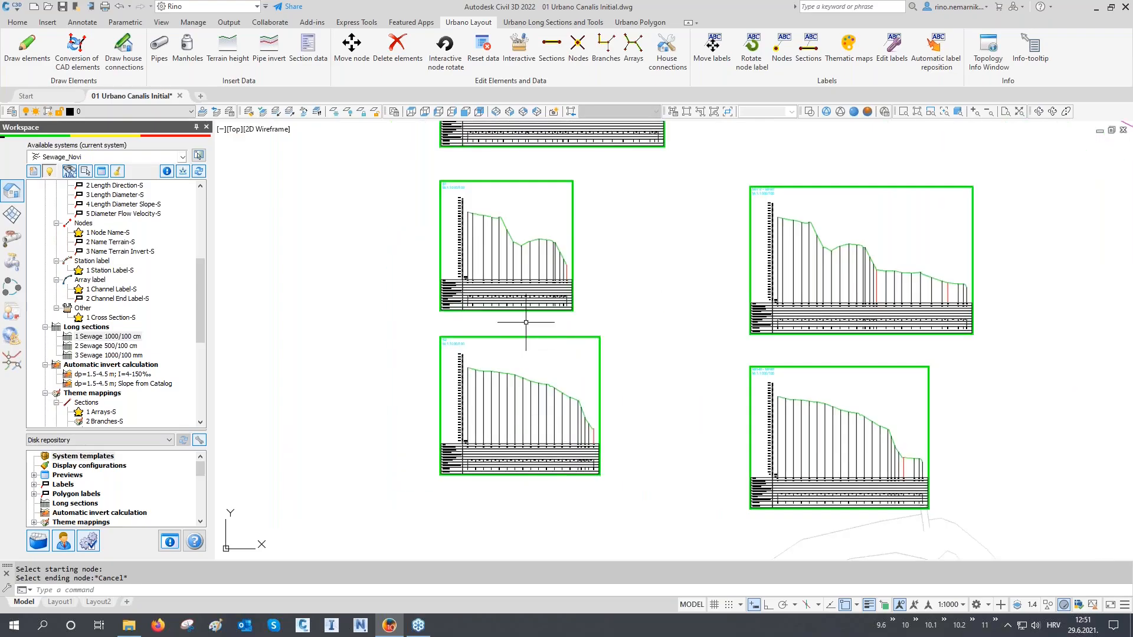
scroll(518, 330, "up", 4)
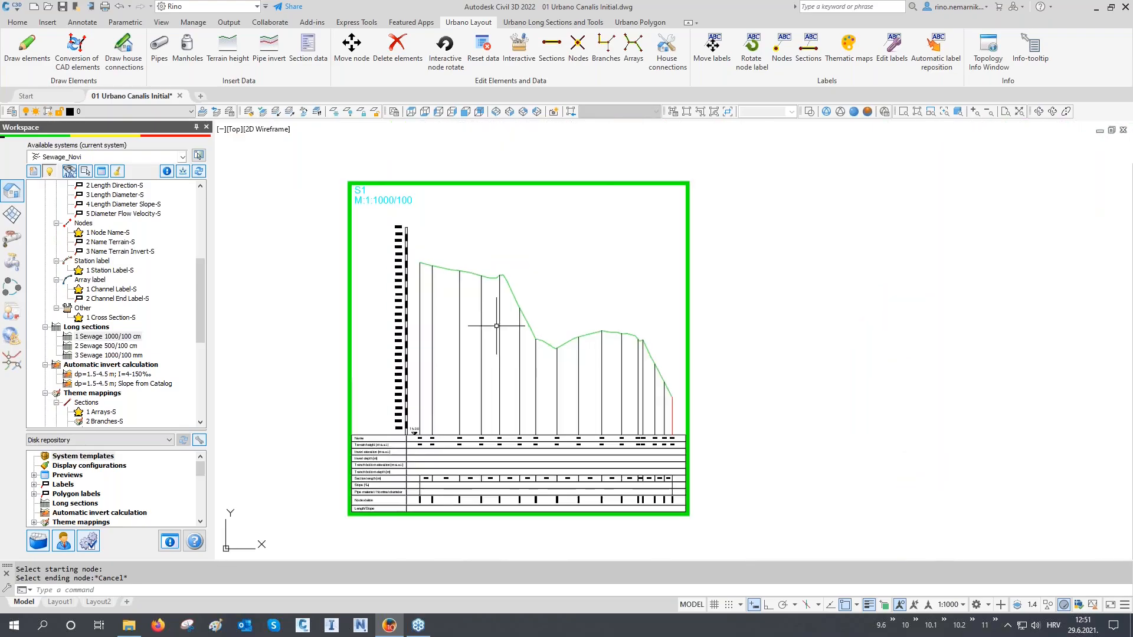
scroll(497, 326, "down", 2)
scroll(433, 278, "up", 5)
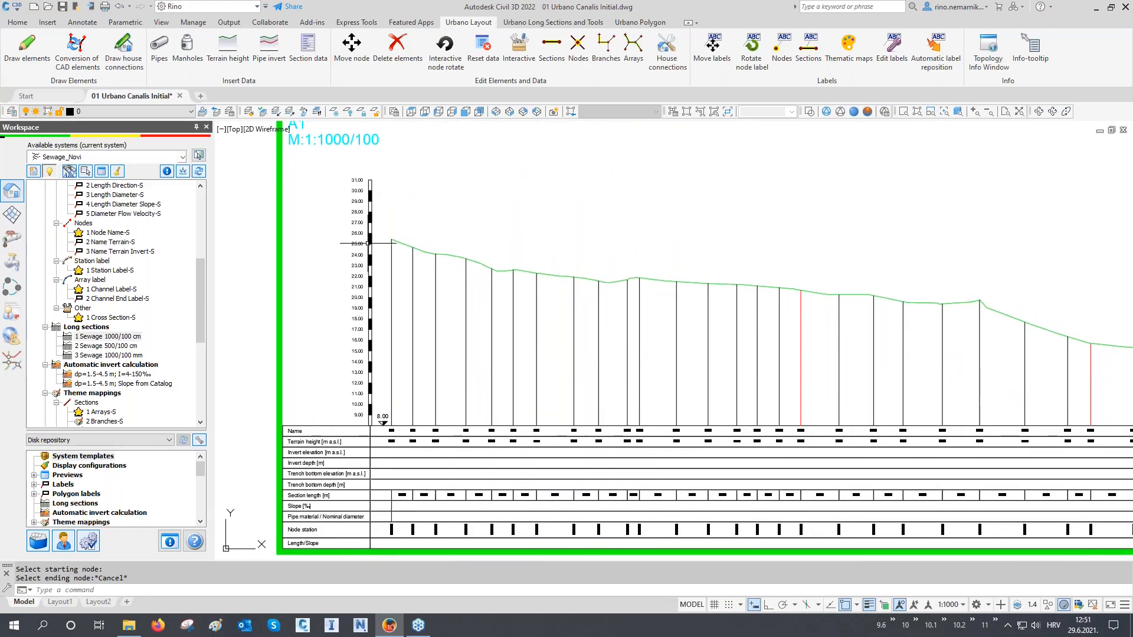
scroll(317, 242, "down", 5)
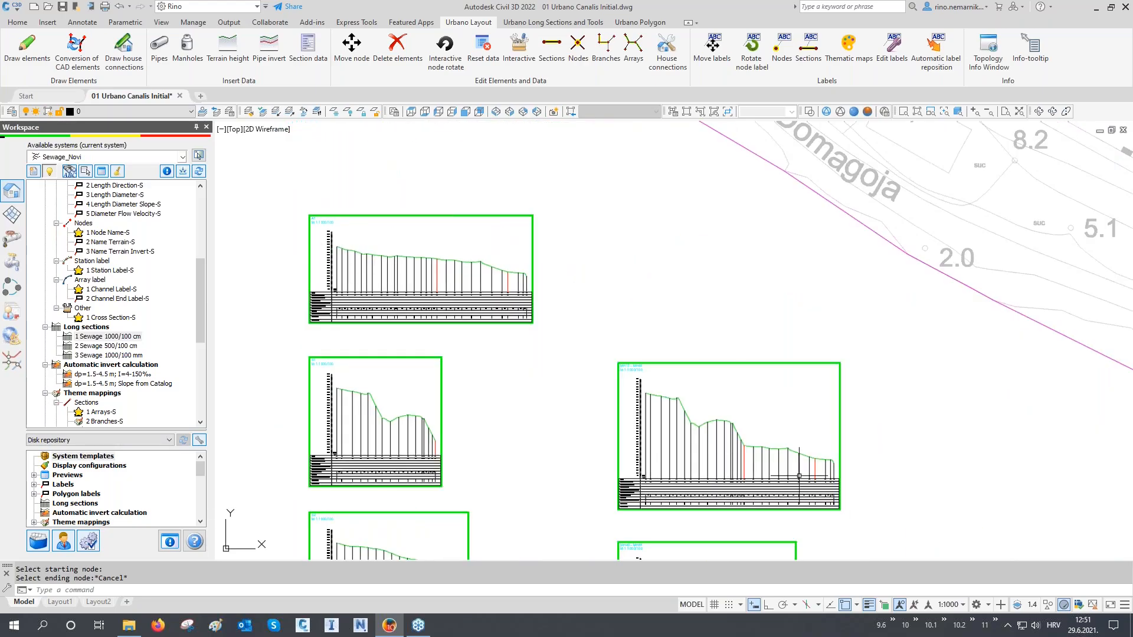
- Examine the MH17 - MH61 longitudinal section, including its data table rows and the vertical lines along its profile
scroll(798, 476, "up", 5)
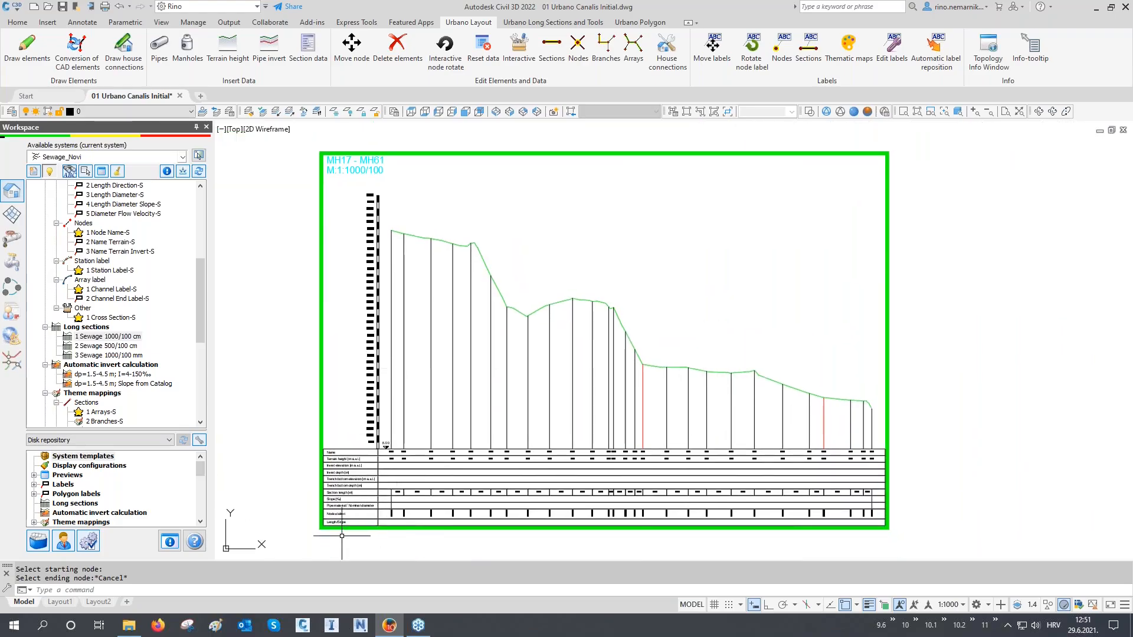
scroll(342, 535, "up", 5)
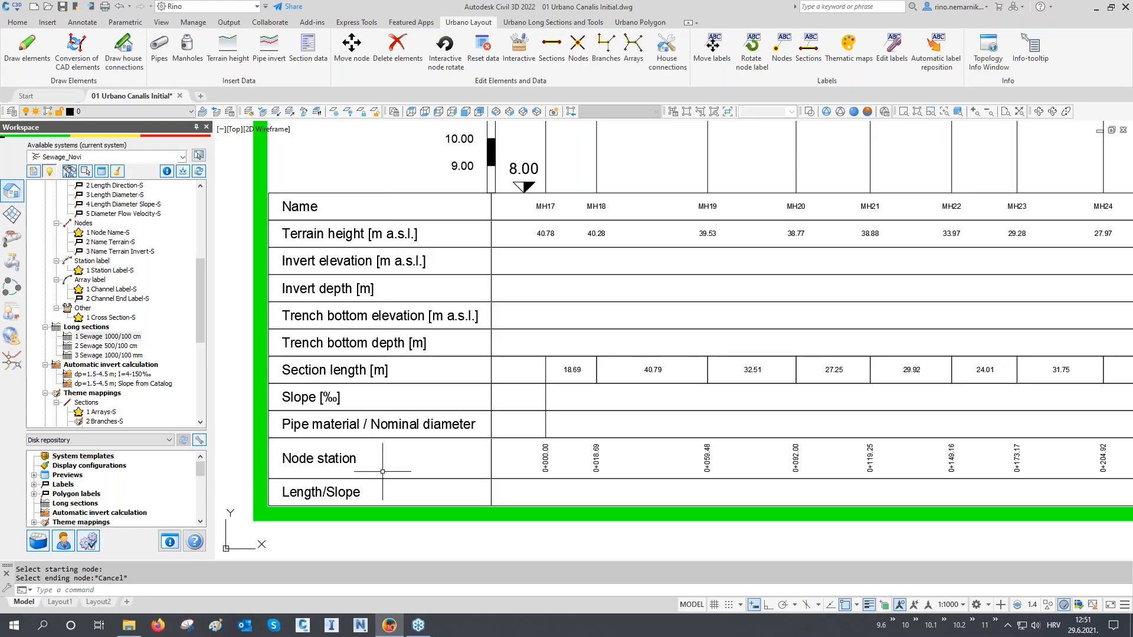
scroll(381, 490, "down", 5)
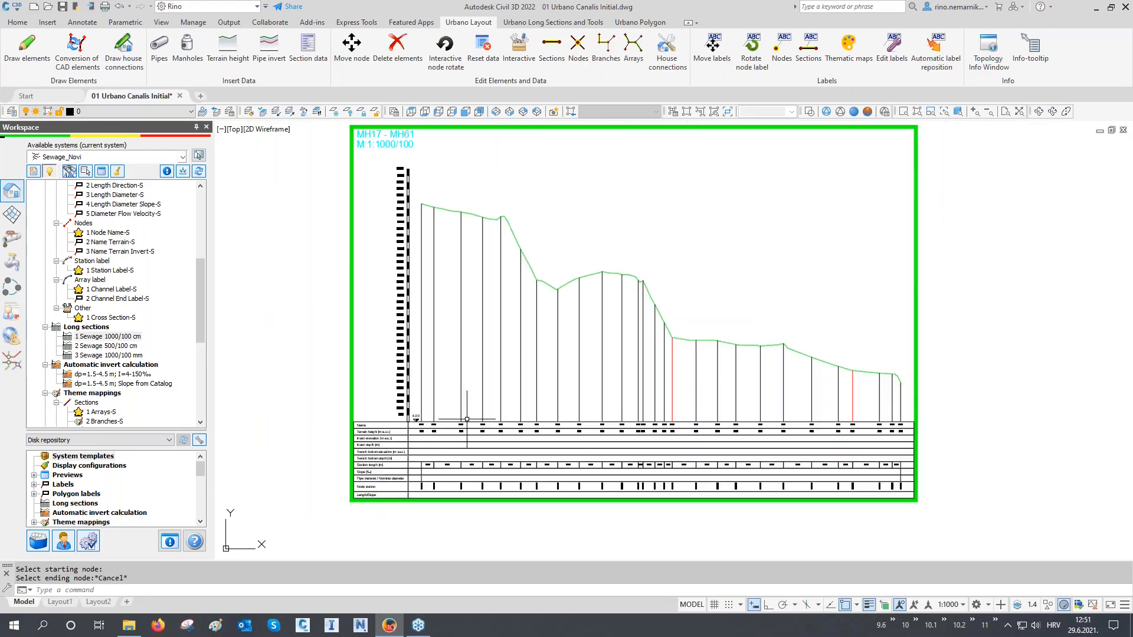
middle_click_drag(466, 419, 433, 434)
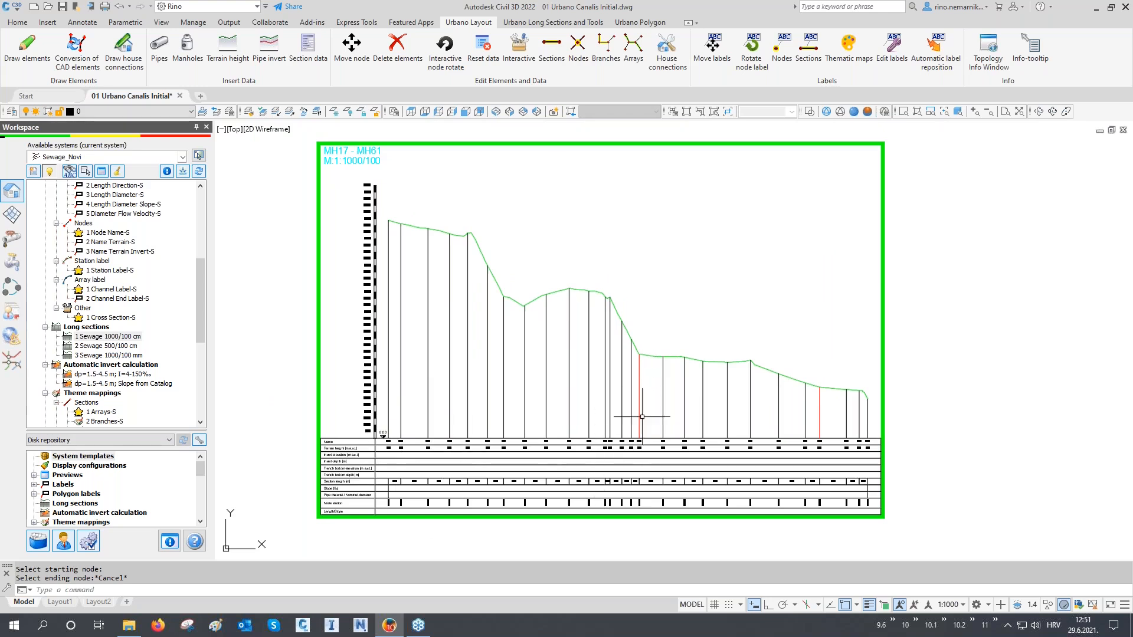
scroll(552, 482, "down", 6)
middle_click_drag(574, 345, 537, 362)
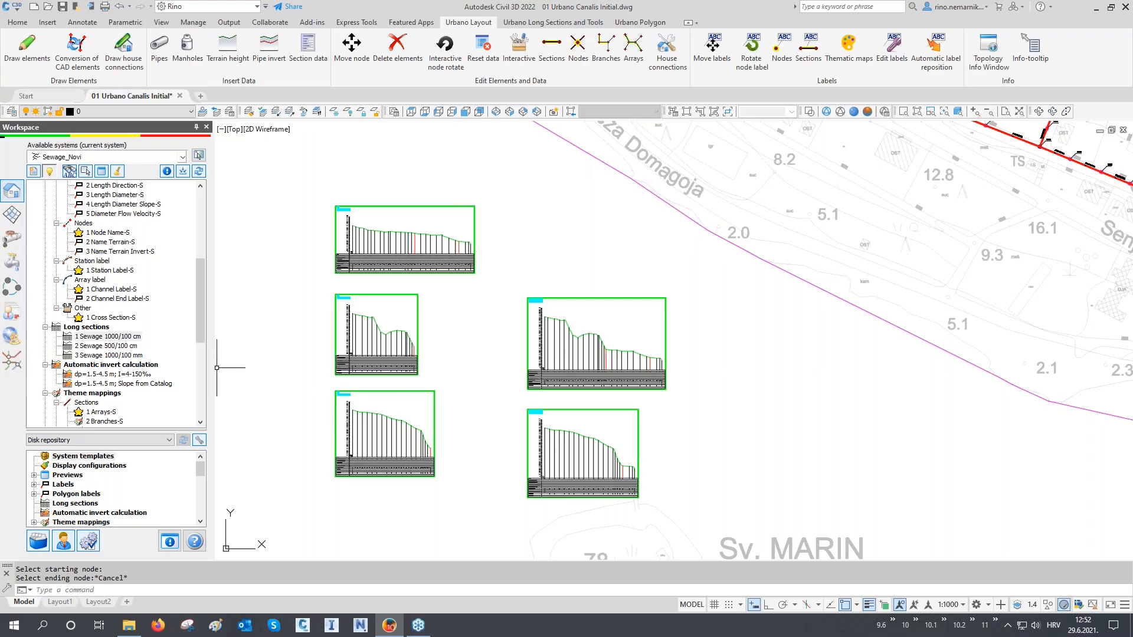
- Open the Section Geometry preview table and load it with the sections of the A1 longitudinal section
scroll(186, 328, "up", 6)
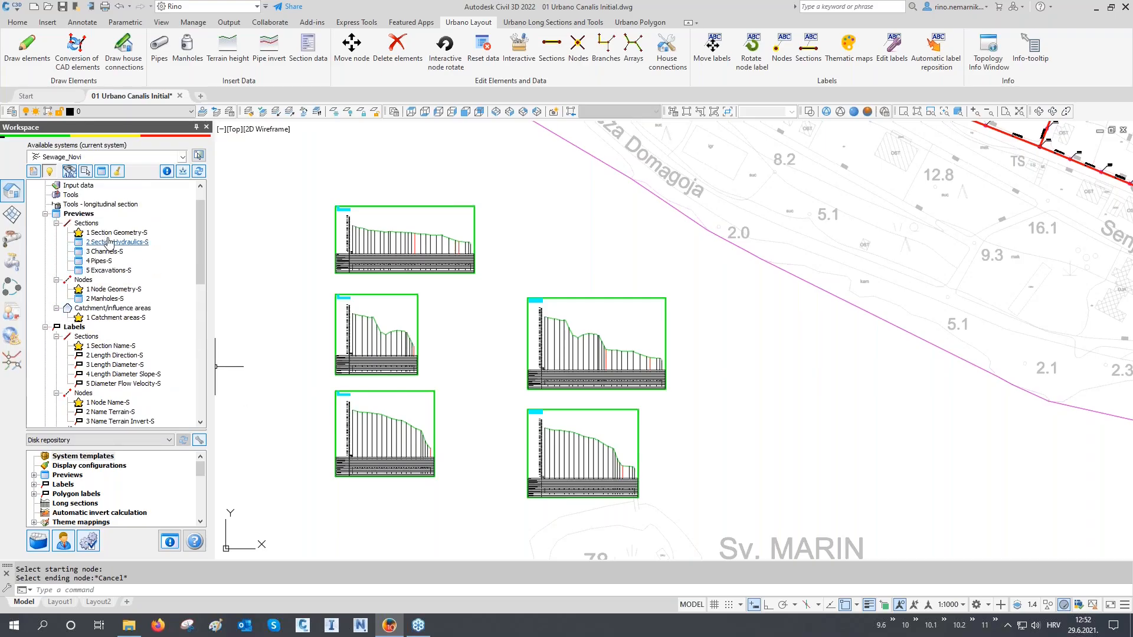
left_click(102, 172)
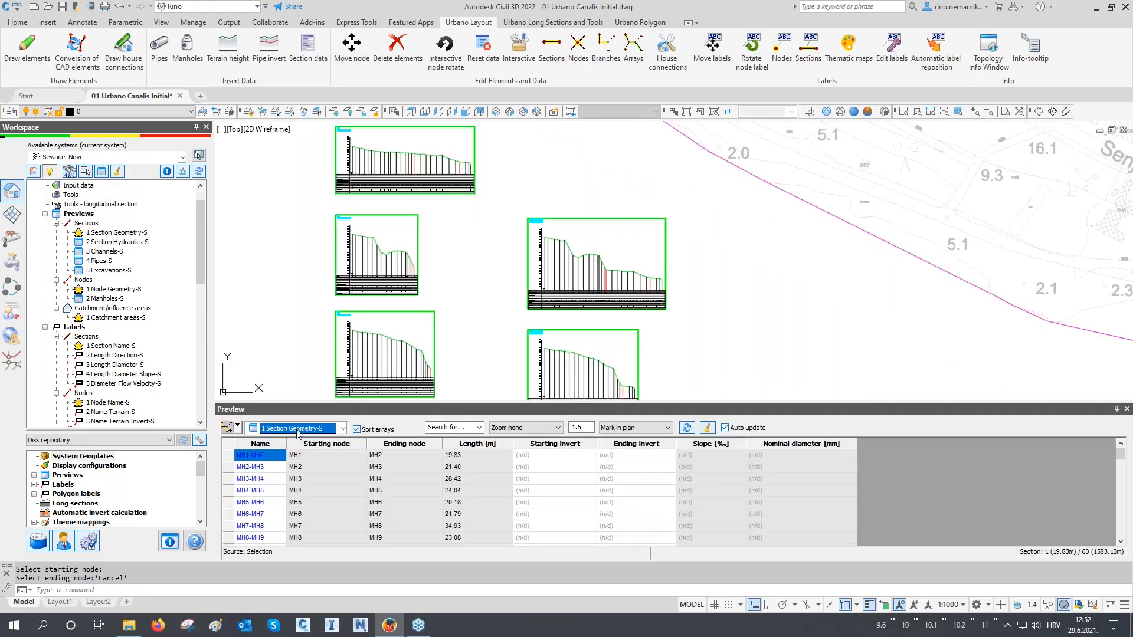
left_click(240, 428)
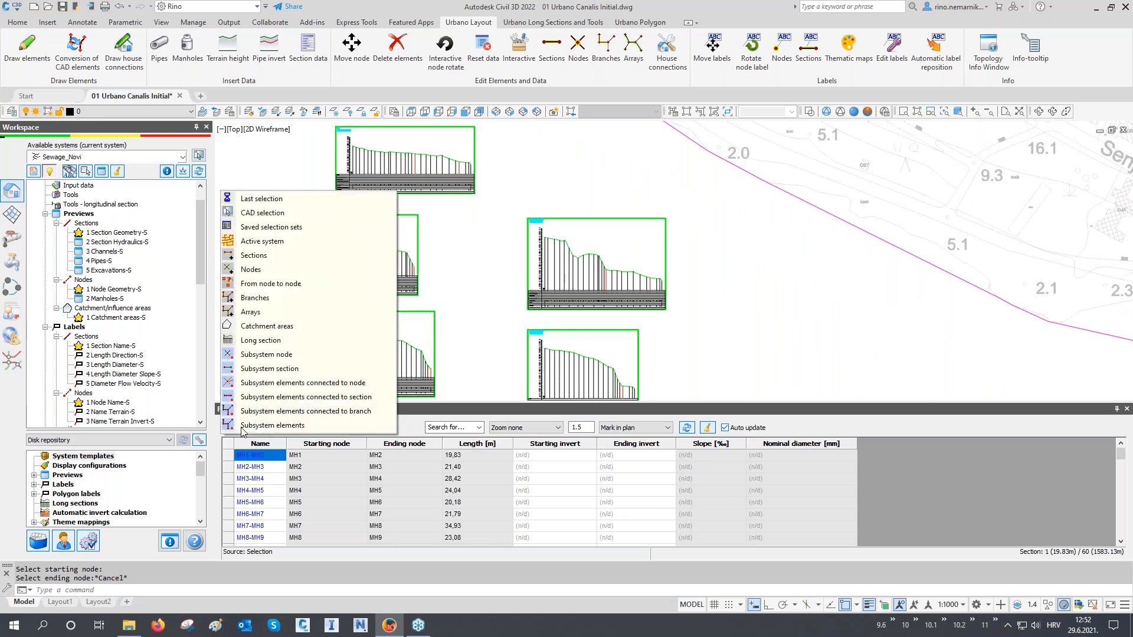
left_click(267, 345)
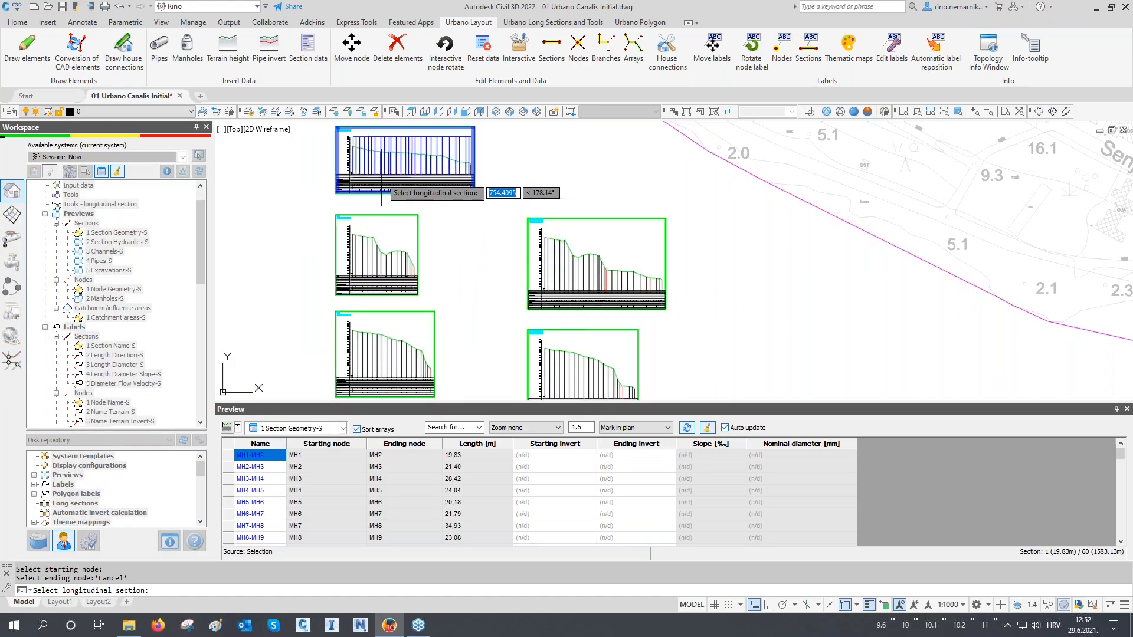
mouse_move(381, 178)
middle_mouse_down()
mouse_move(433, 275)
mouse_move(538, 263)
middle_mouse_up()
scroll(433, 254, "up", 5)
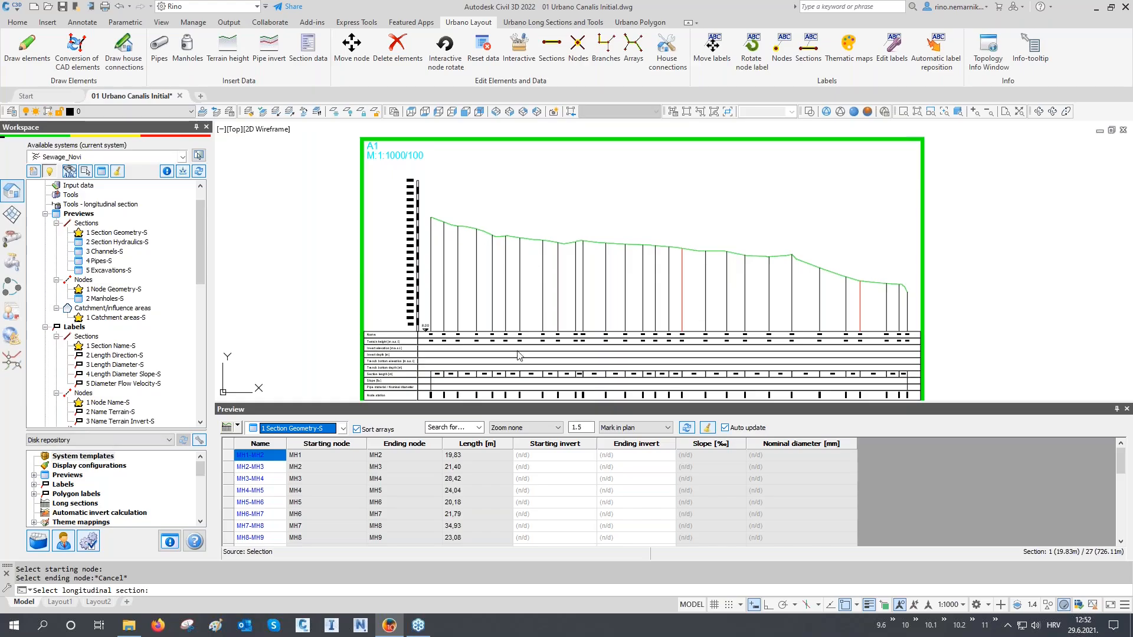
- Mark the previewed sections in profile and examine them one by one along A1 from MH2-MH3 to MH35-MH36
left_click(635, 428)
left_click(637, 454)
left_click(280, 475)
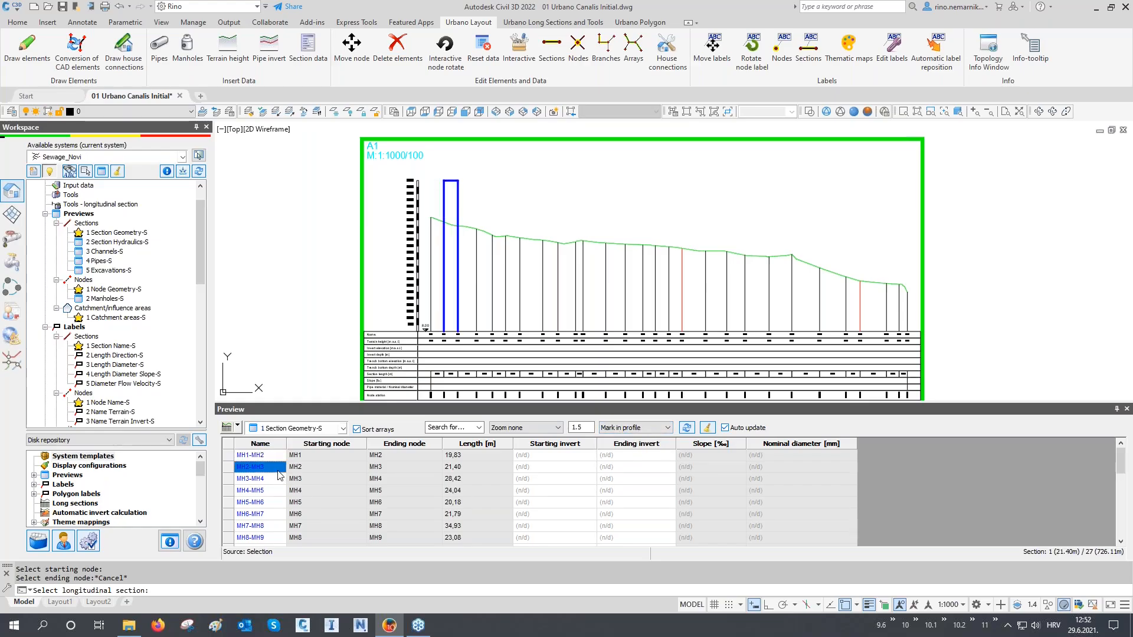
key("Down")
key("Down")
key("Down")
key("Down")
key("Down")
key("Down")
key("Down")
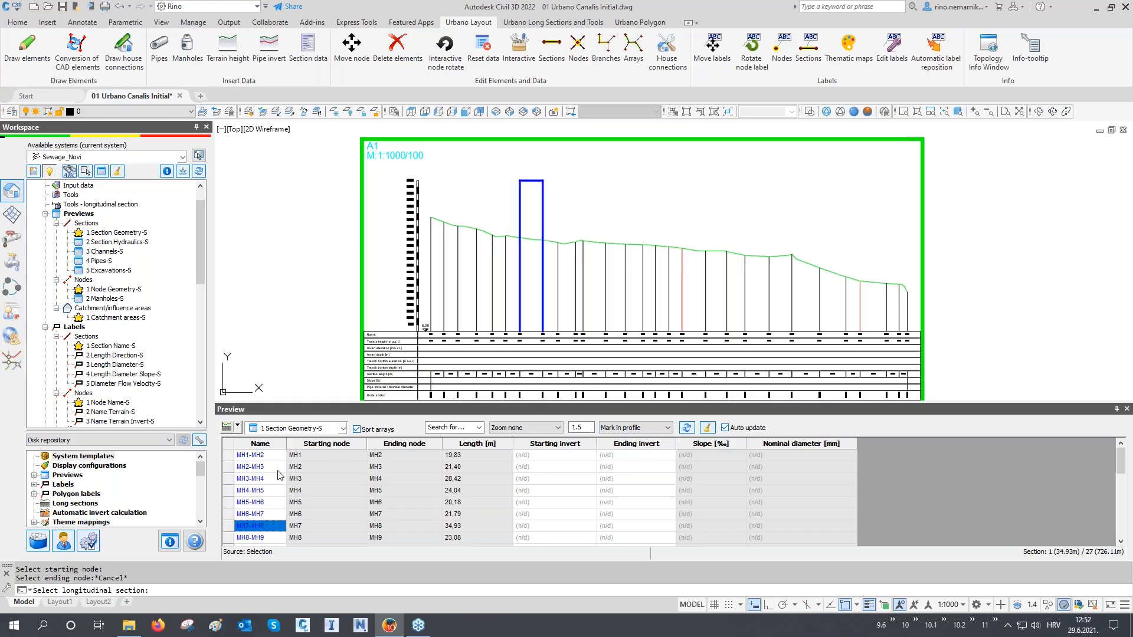
key("Down")
key("Down")
key("Down")
key("Down")
key("Down")
key("Down")
key("Down")
key("Down")
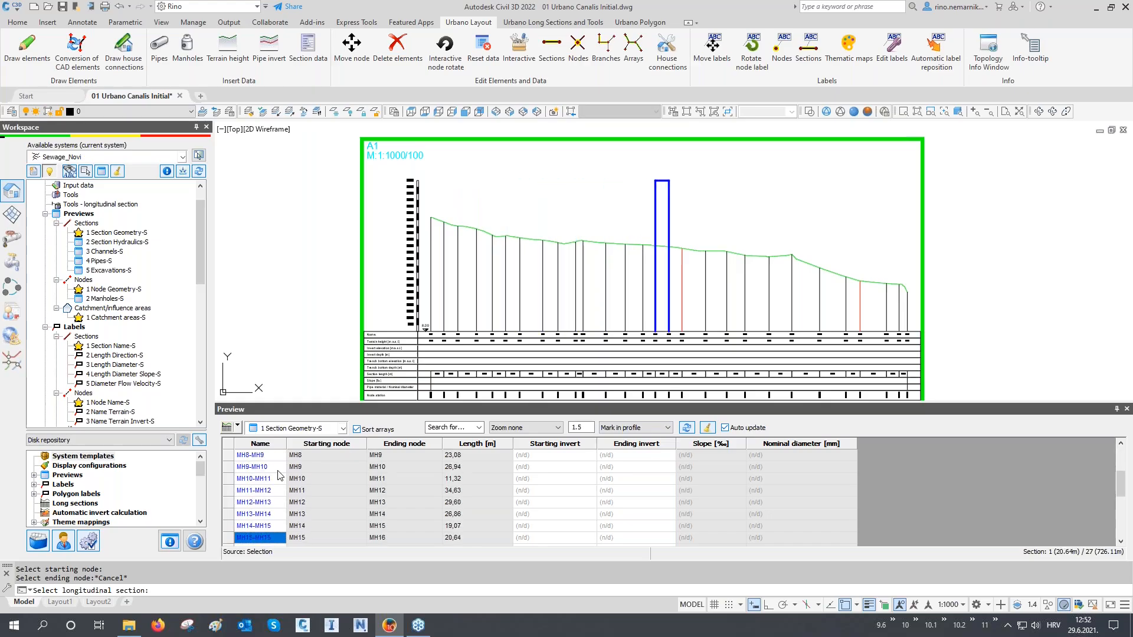
key("Down")
key("Down")
key("Down")
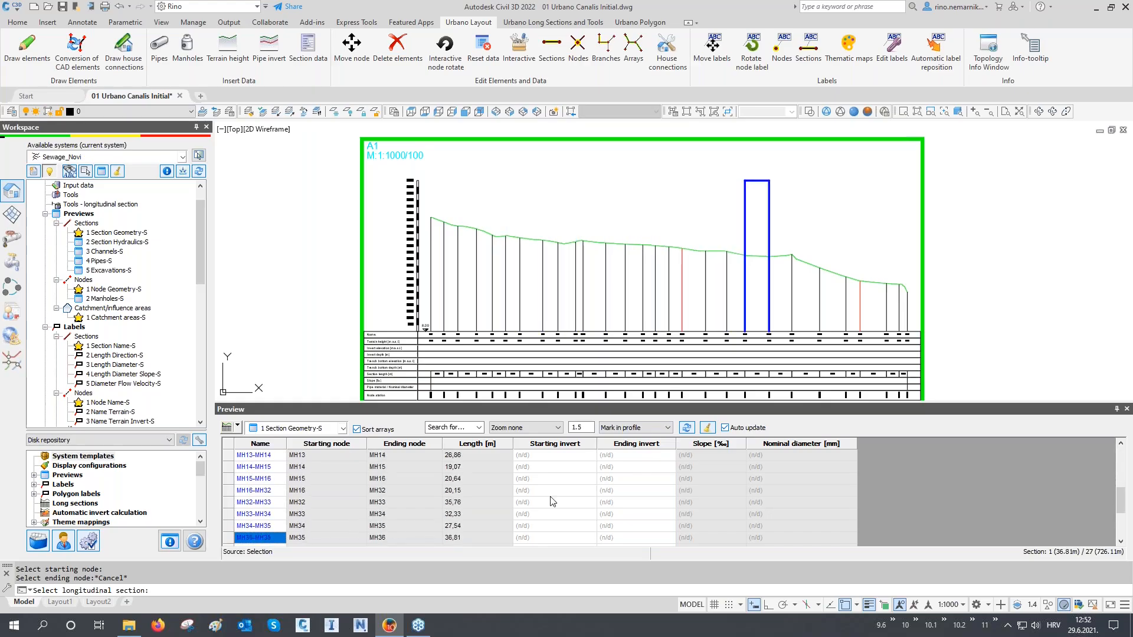
- Switch the preview to Mark in plan and Zoom to plan, and examine the sections from MH1-MH2 to MH16-MH32 in the network plan
left_click(634, 427)
left_click(632, 449)
middle_click_drag(657, 315, 563, 290)
left_click(525, 427)
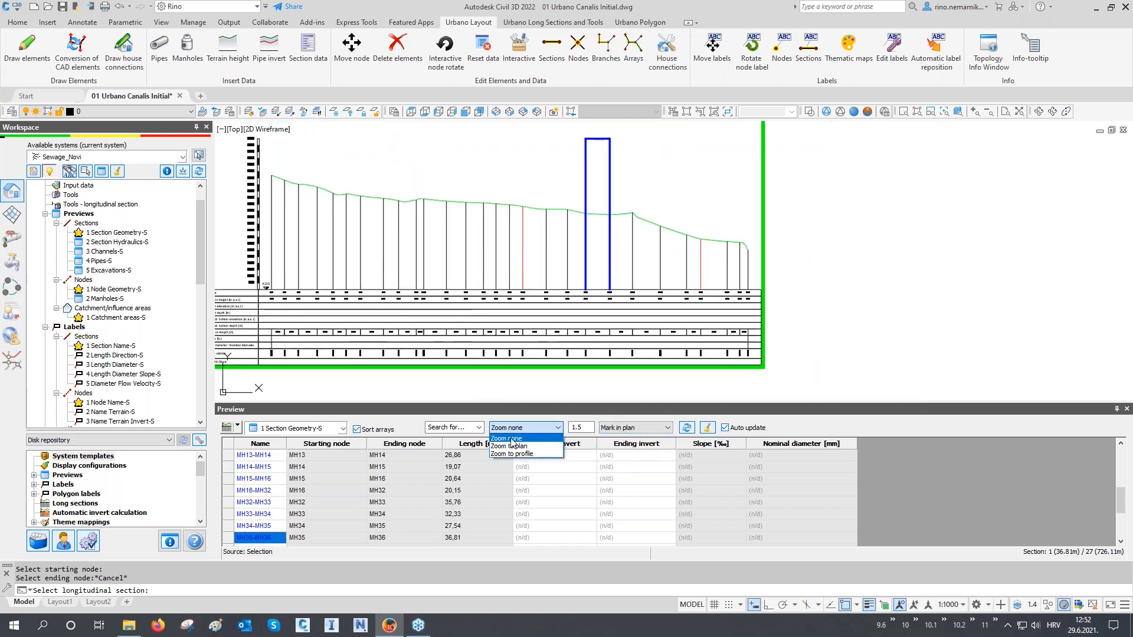
left_click(513, 449)
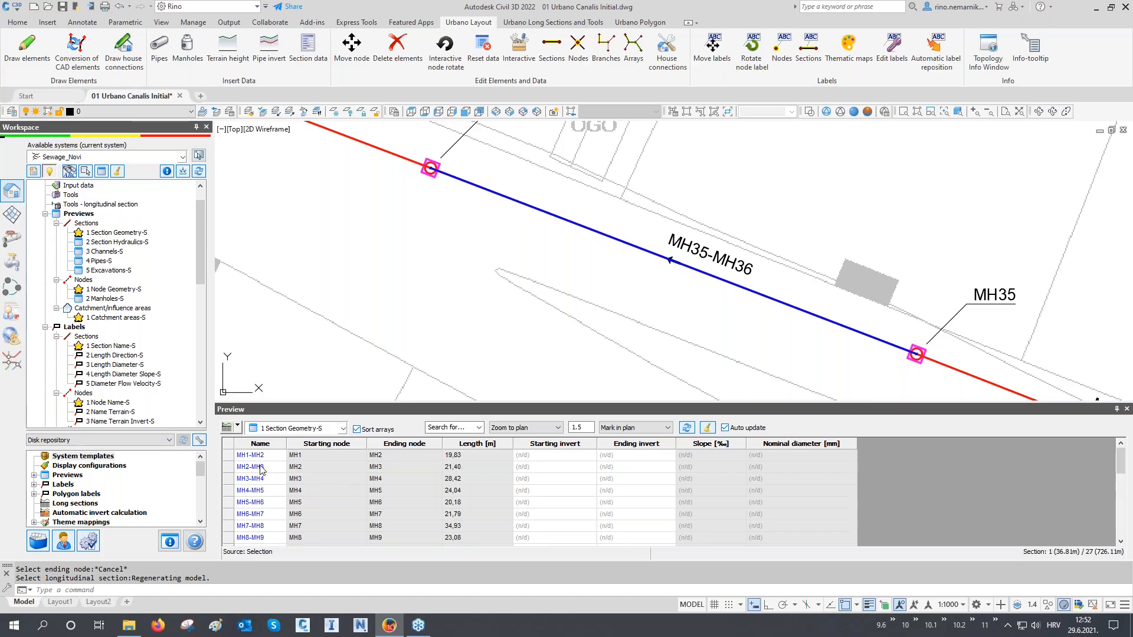
left_click(261, 458)
key("Down")
key("Down")
key("Down")
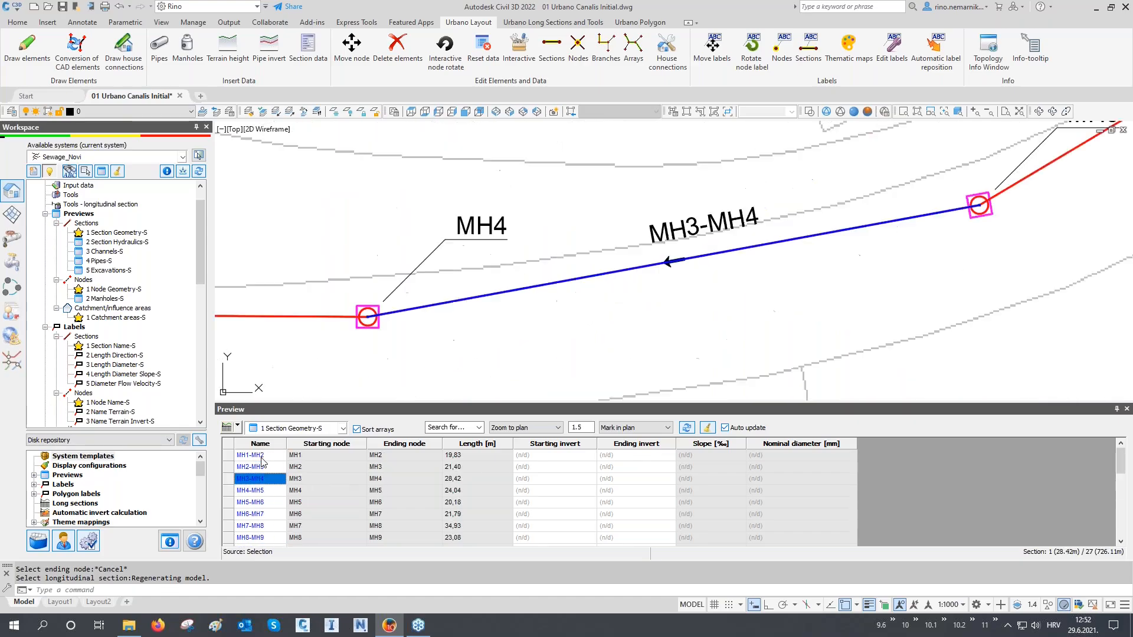
key("Down")
key("Down")
key("Down")
key("Down")
key("Down")
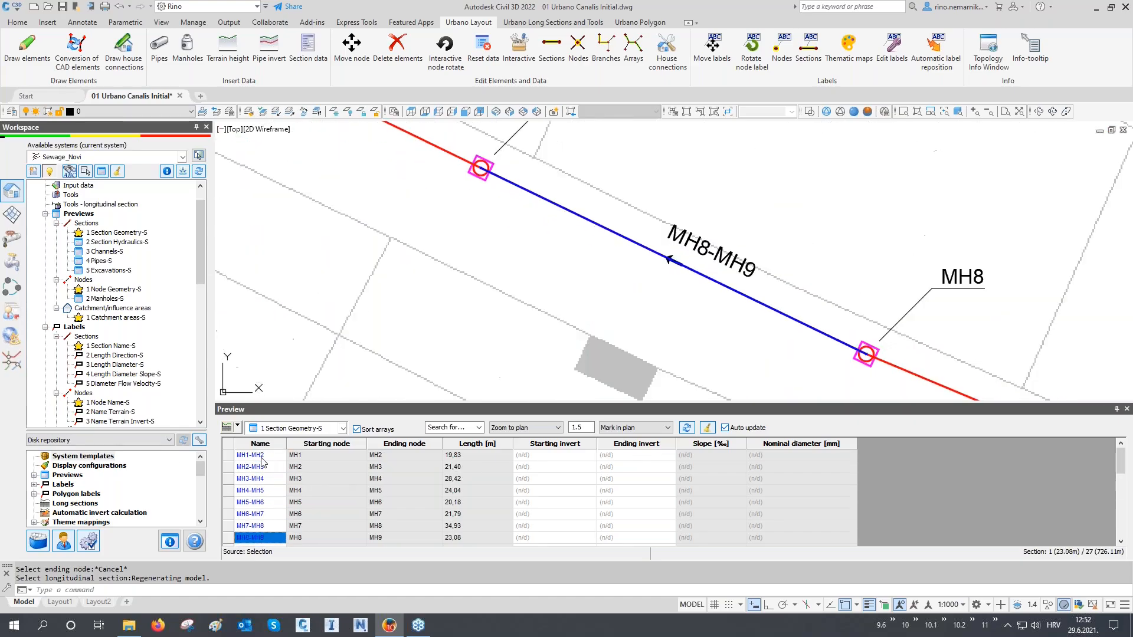
key("Down")
key("Down")
key("Down")
key("Down")
key("Down")
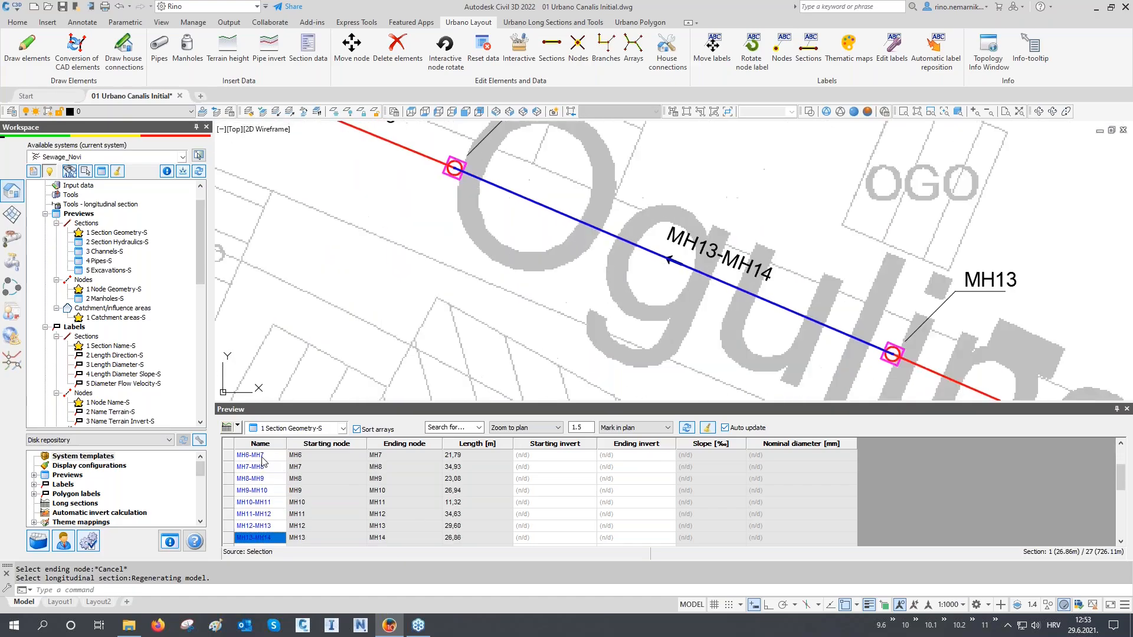
key("Down")
key("Down")
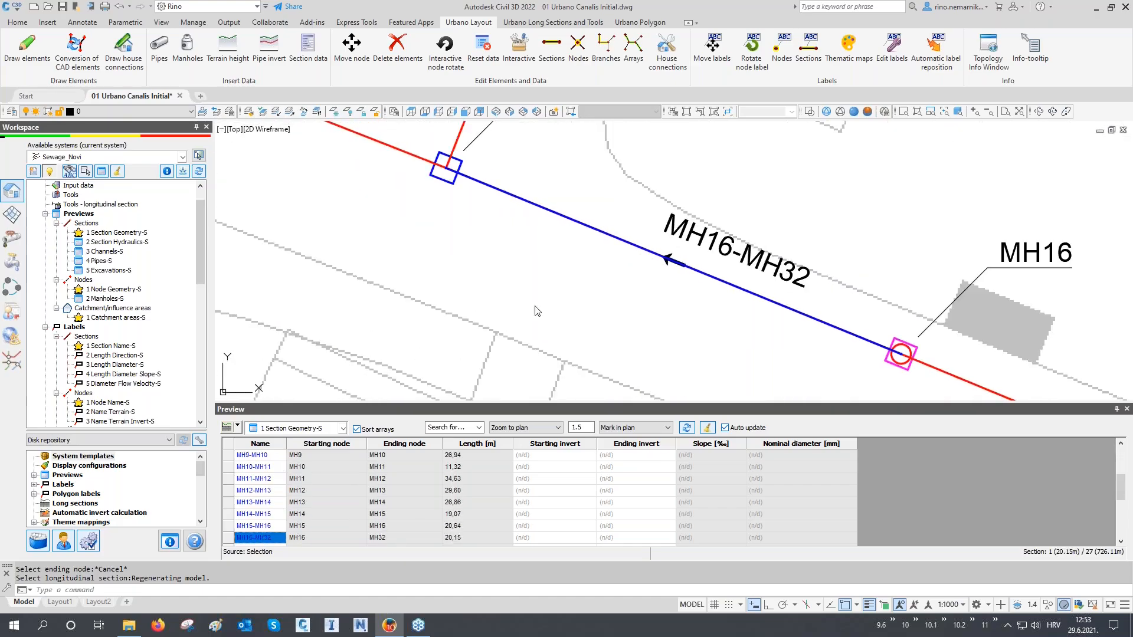
- Set the preview to Zoom none and Mark both, showing the whole network and all longitudinal sections together
scroll(603, 320, "down", 12)
scroll(603, 318, "down", 6)
scroll(469, 375, "up", 2)
middle_click_drag(469, 372, 474, 337)
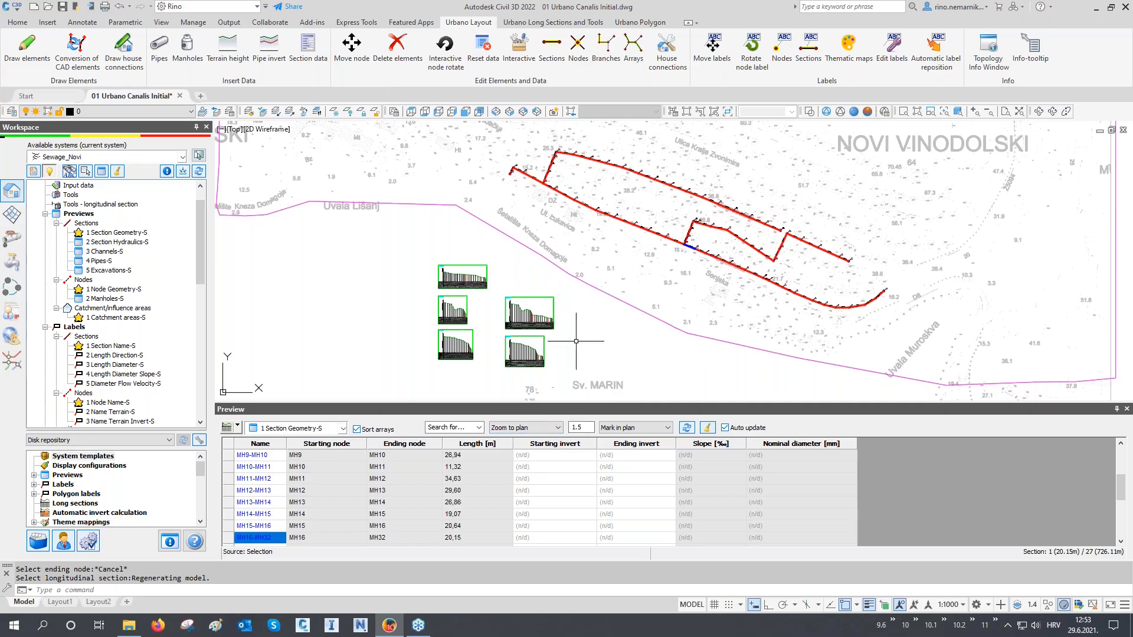
left_click(531, 427)
left_click(507, 438)
left_click(620, 435)
left_click(623, 463)
scroll(273, 511, "up", 3)
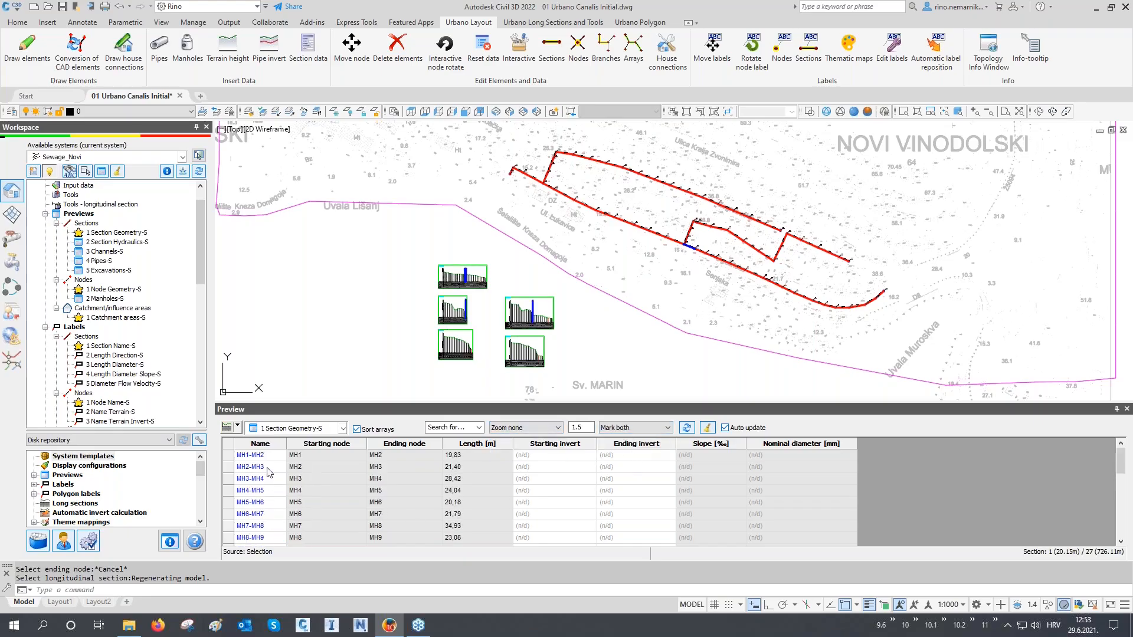
- Examine where each section from MH1-MH2 to MH37-MH38 lies in both the plan and the longitudinal sections
left_click(258, 455)
key("Down")
key("Down")
key("Down")
key("Down")
key("Down")
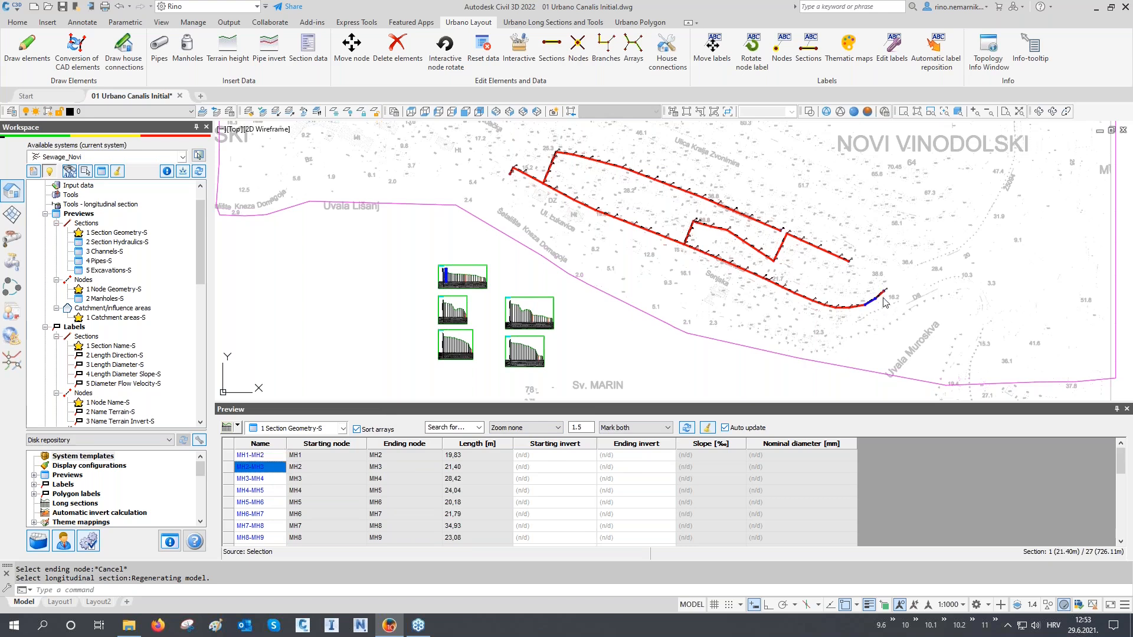
key("Down")
key("Down")
key("Down")
key("Down")
key("Down")
key("Down")
key("Down")
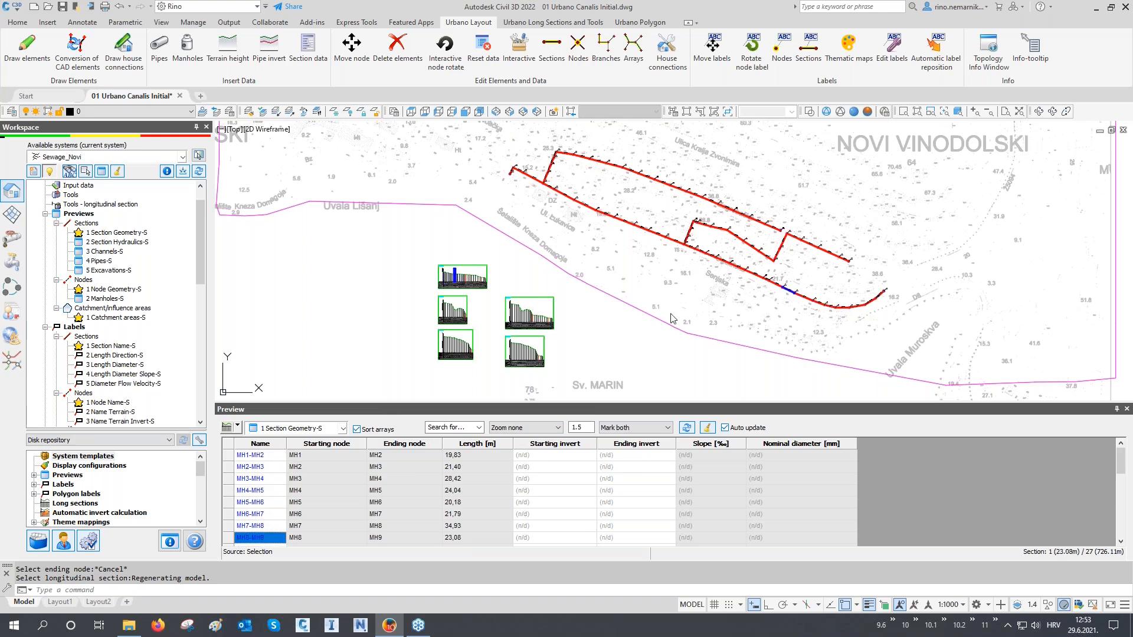
key("Down")
key("Down")
key("Down")
key("Down")
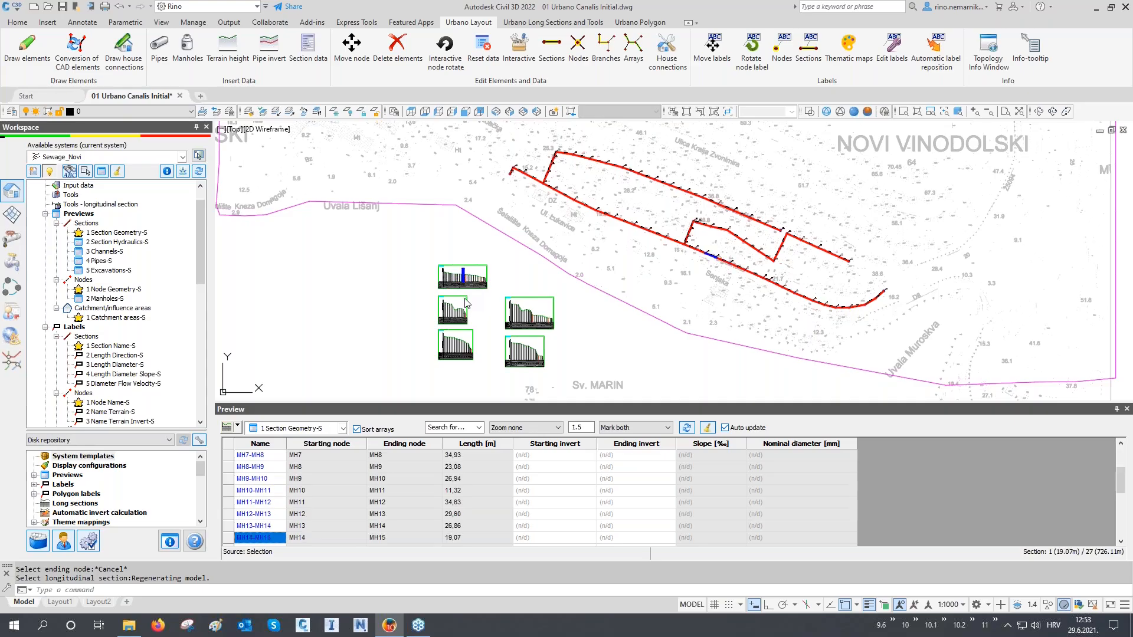
key("Down")
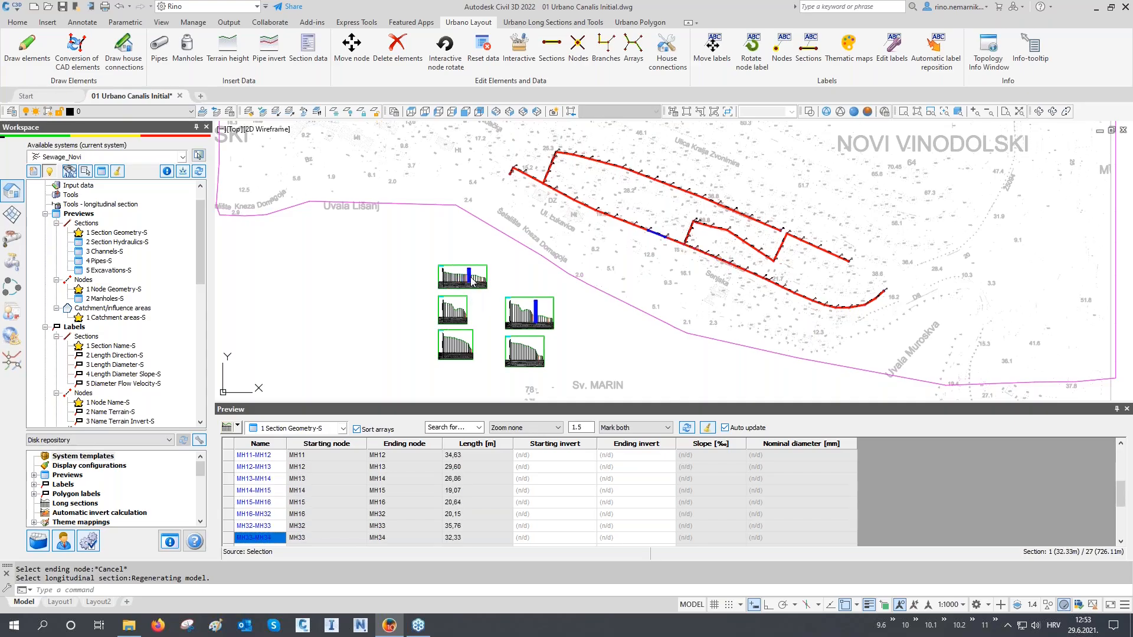
key("Down")
key("Down")
key("Down")
key("Down")
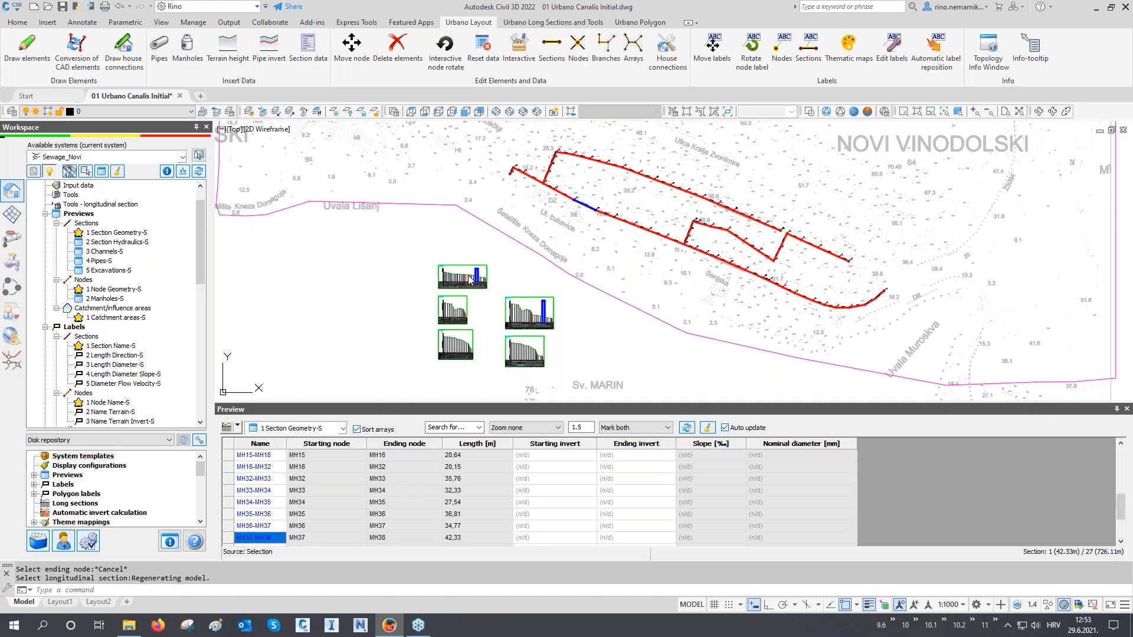
- Restrict the preview's marking to Mark in plan and show the A1 longitudinal section close up
left_click(634, 427)
left_click(627, 447)
scroll(442, 293, "up", 5)
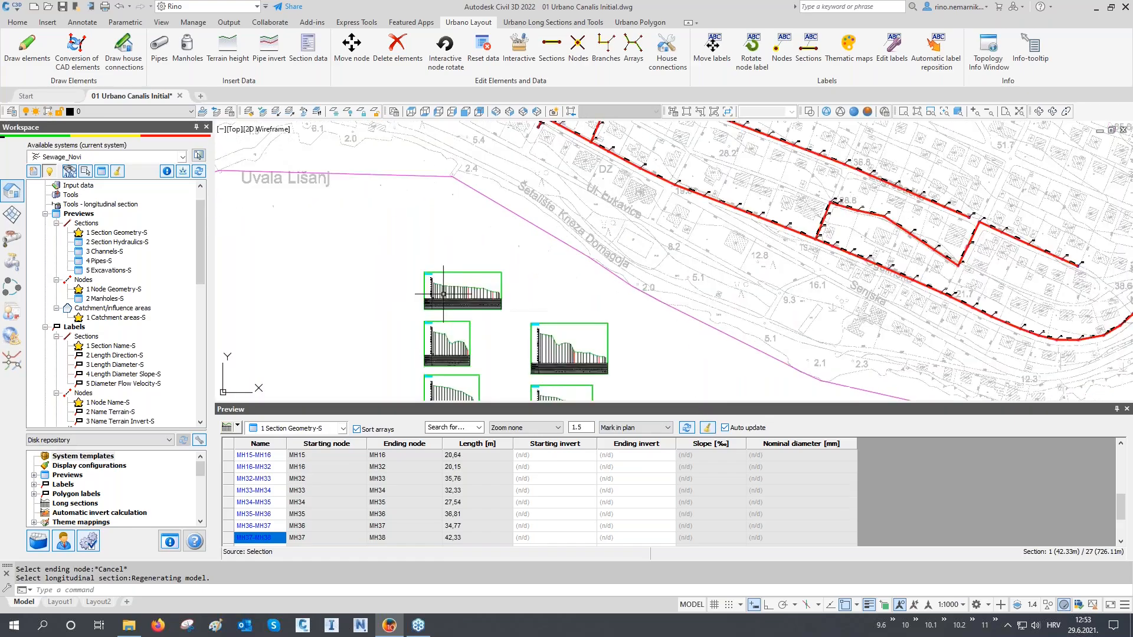
scroll(442, 293, "up", 5)
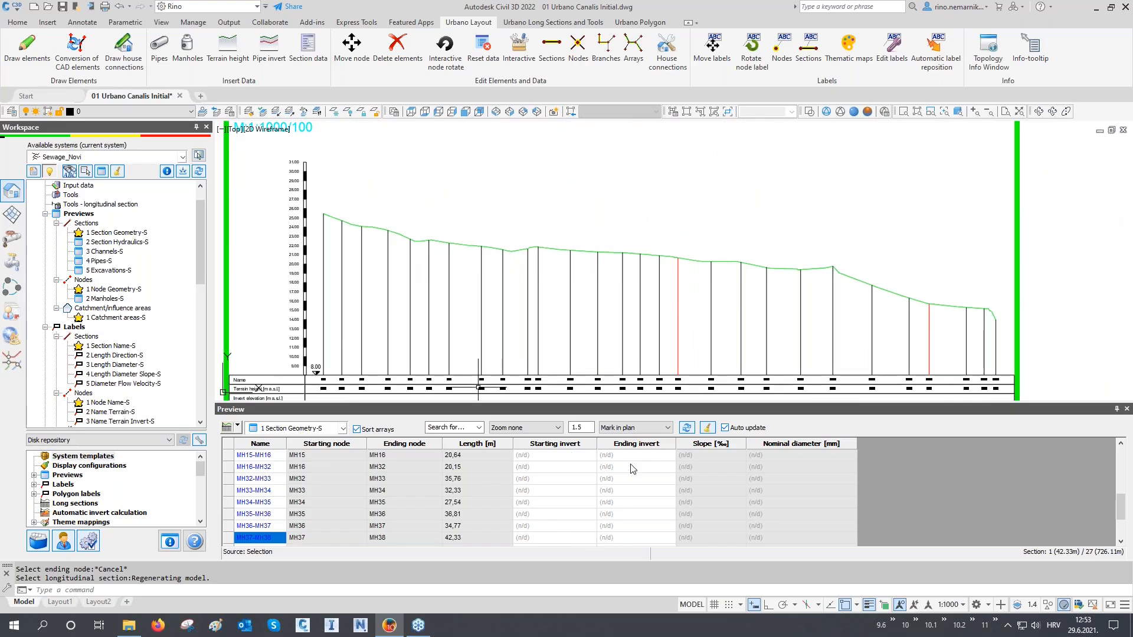
- Examine the editable starting and ending invert cells of sections MH15-MH16 and MH16-MH32
left_click(562, 458)
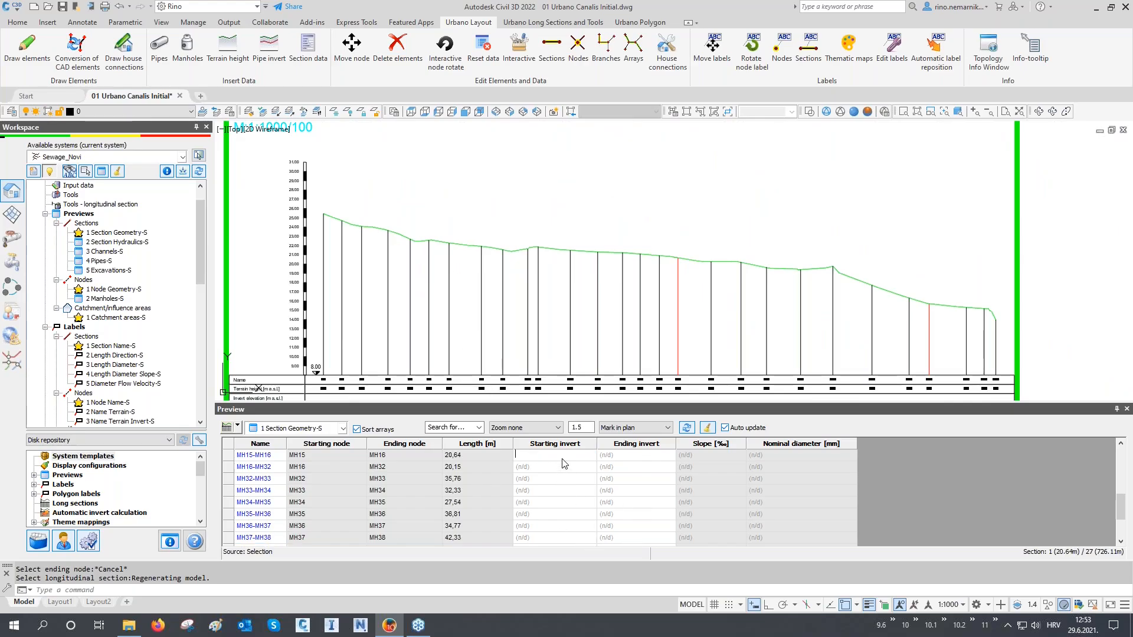
left_click(615, 460)
left_click(566, 472)
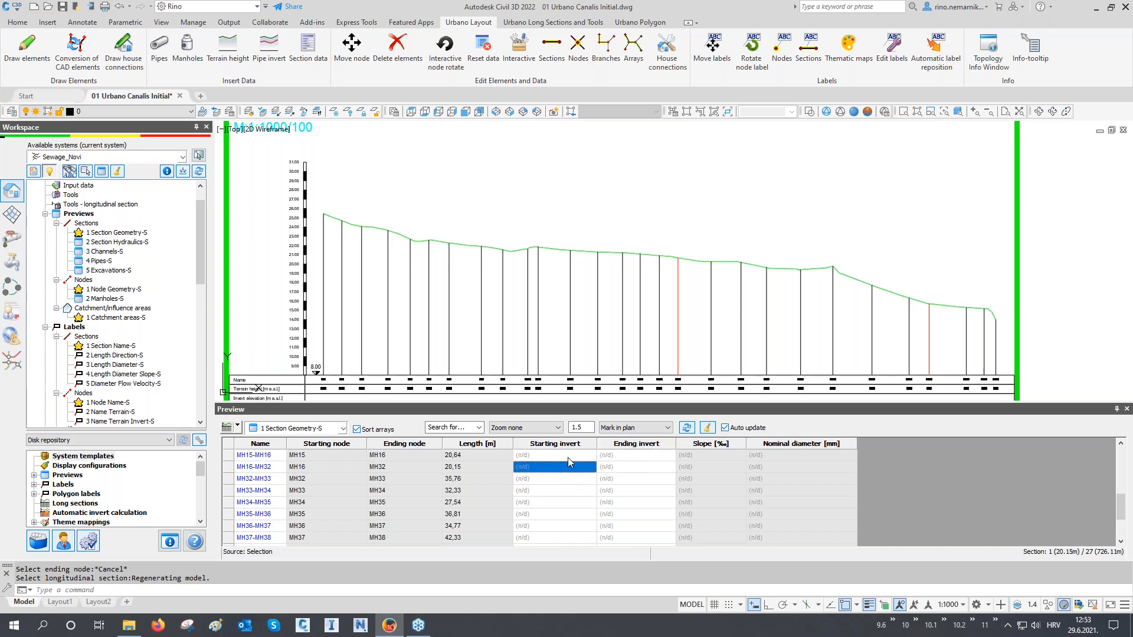
left_click(567, 458)
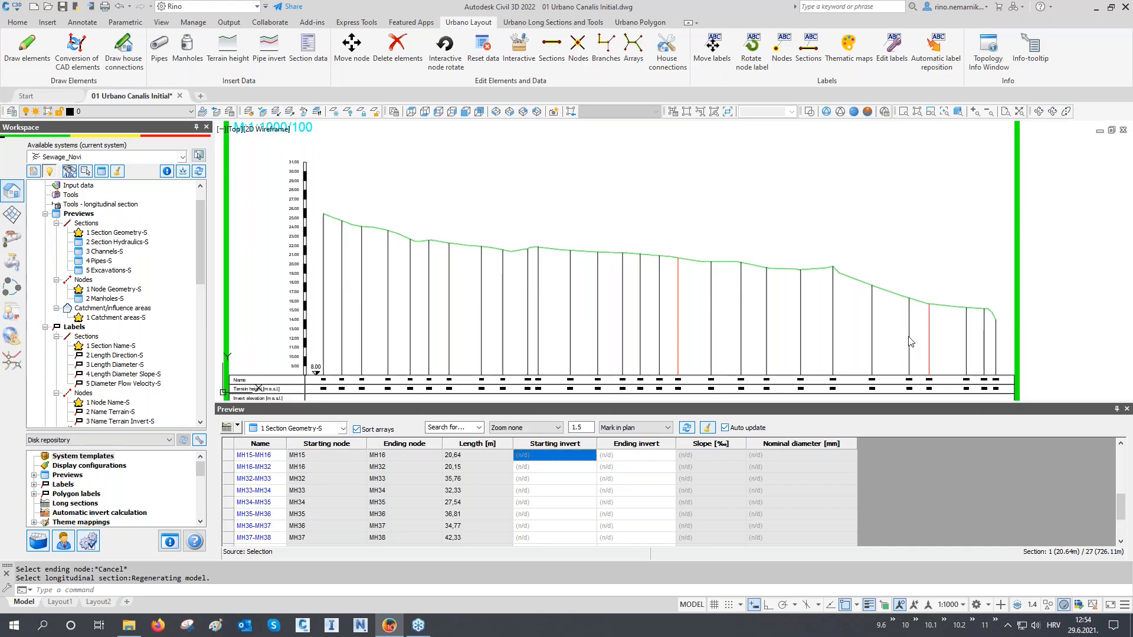
- Open the Invert elevation input for the sewage system and choose the Constant depth below terrain option
scroll(107, 307, "up", 1)
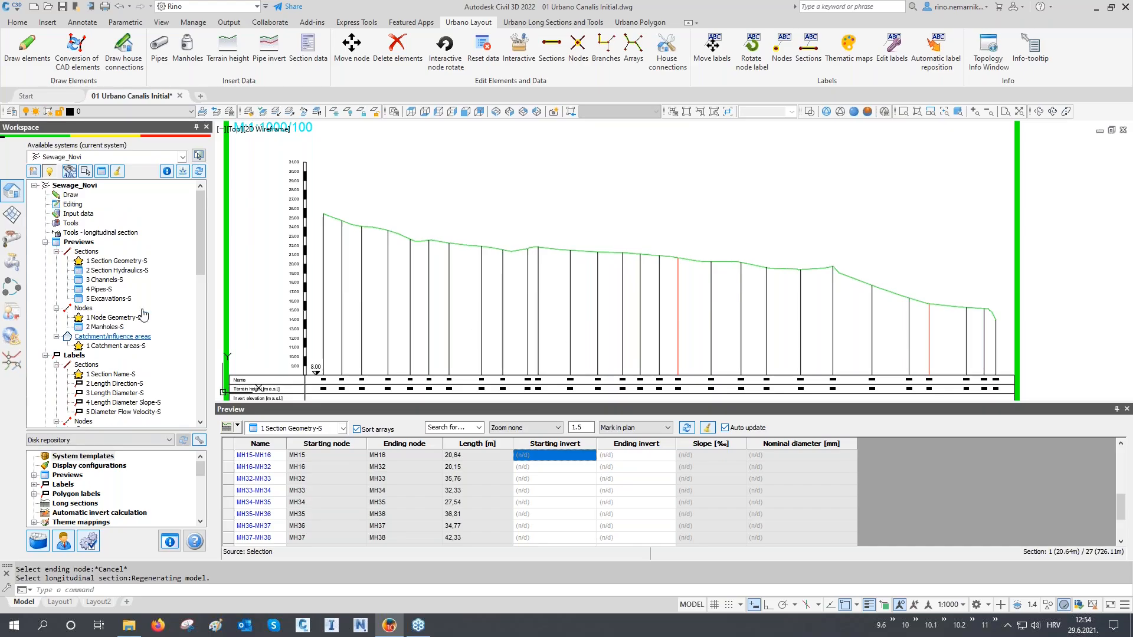
left_click(91, 216)
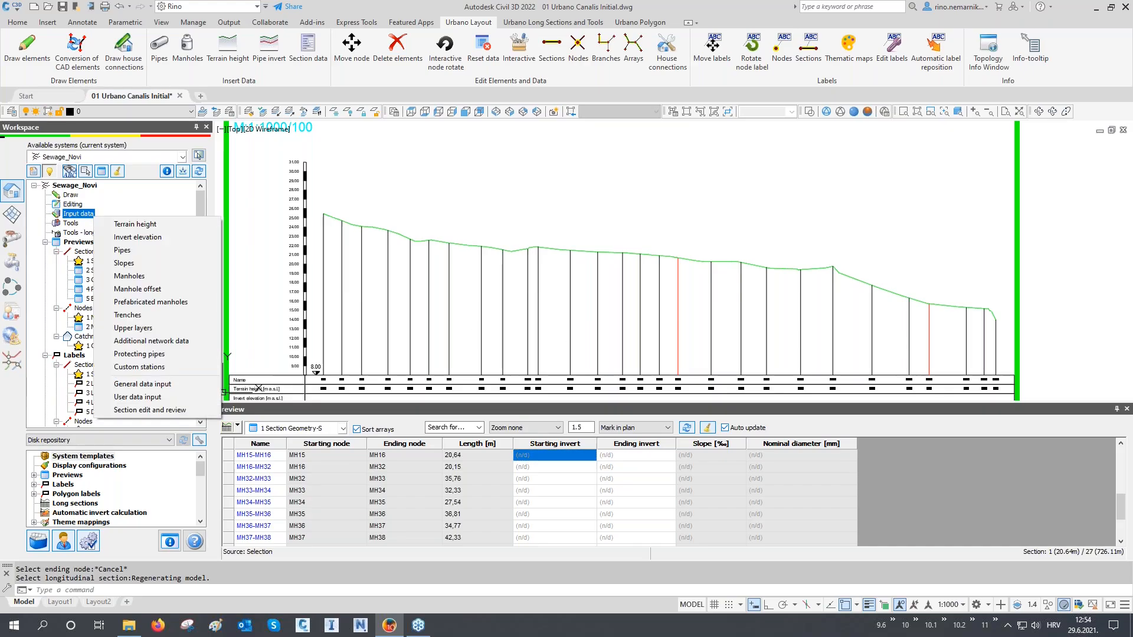
left_click(125, 238)
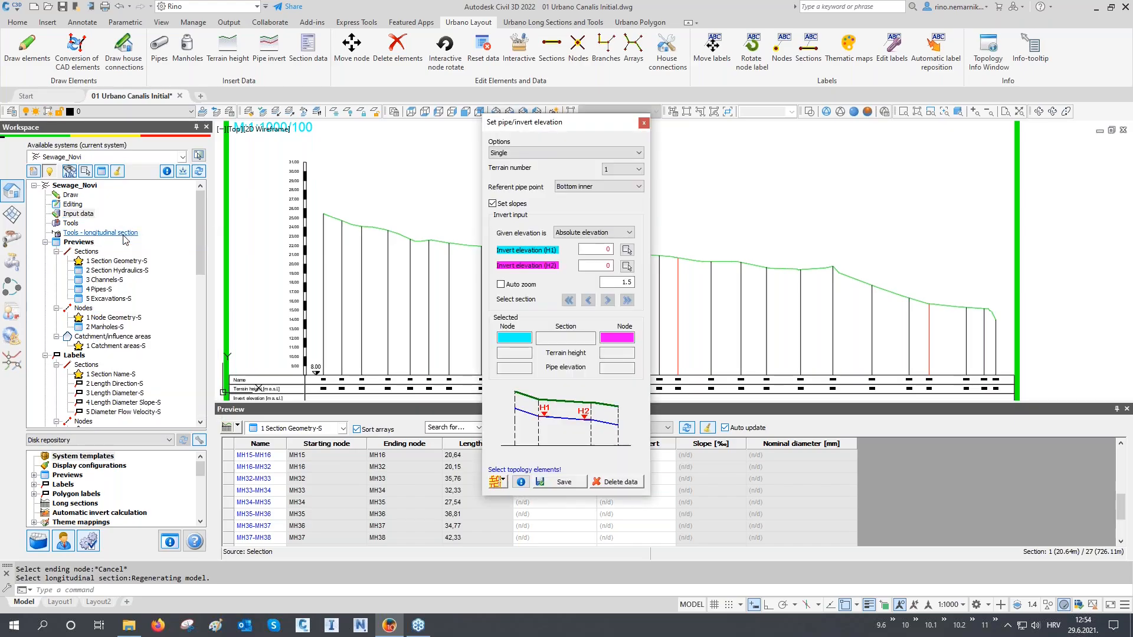
left_click(544, 156)
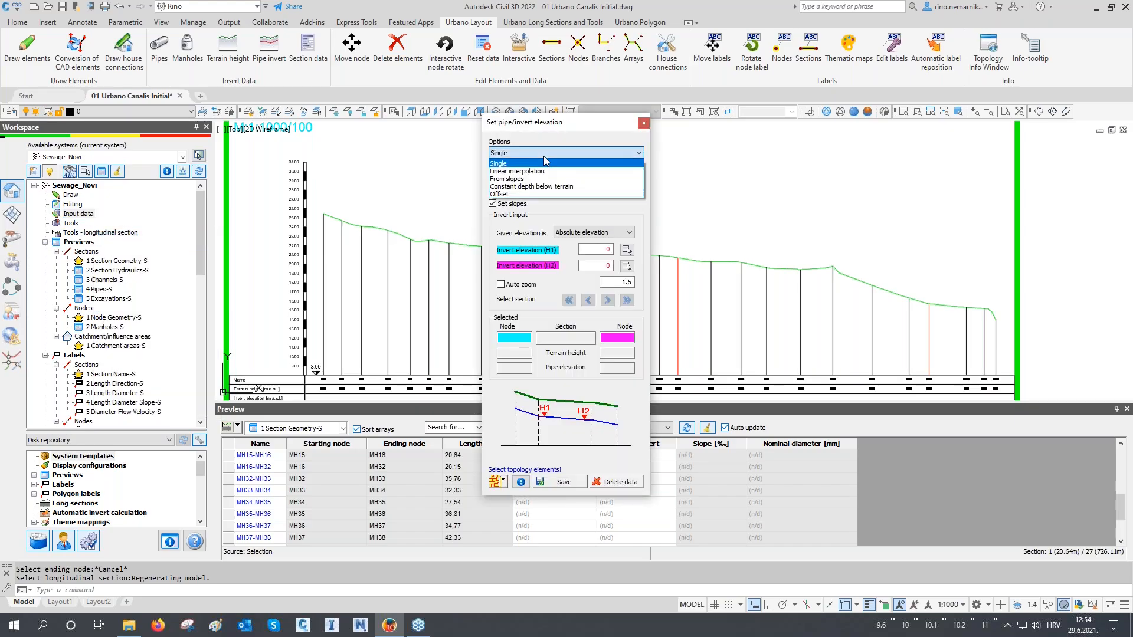
left_click(533, 187)
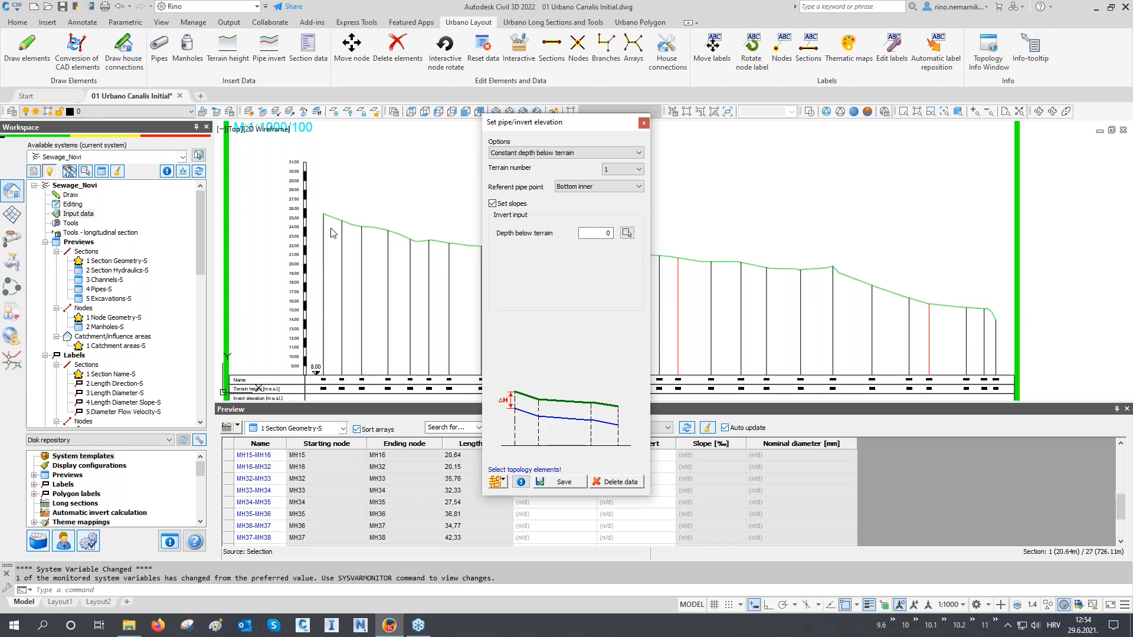
- Keep Bottom inner as the referent pipe point and set the depth below terrain to 1.5
left_click(605, 188)
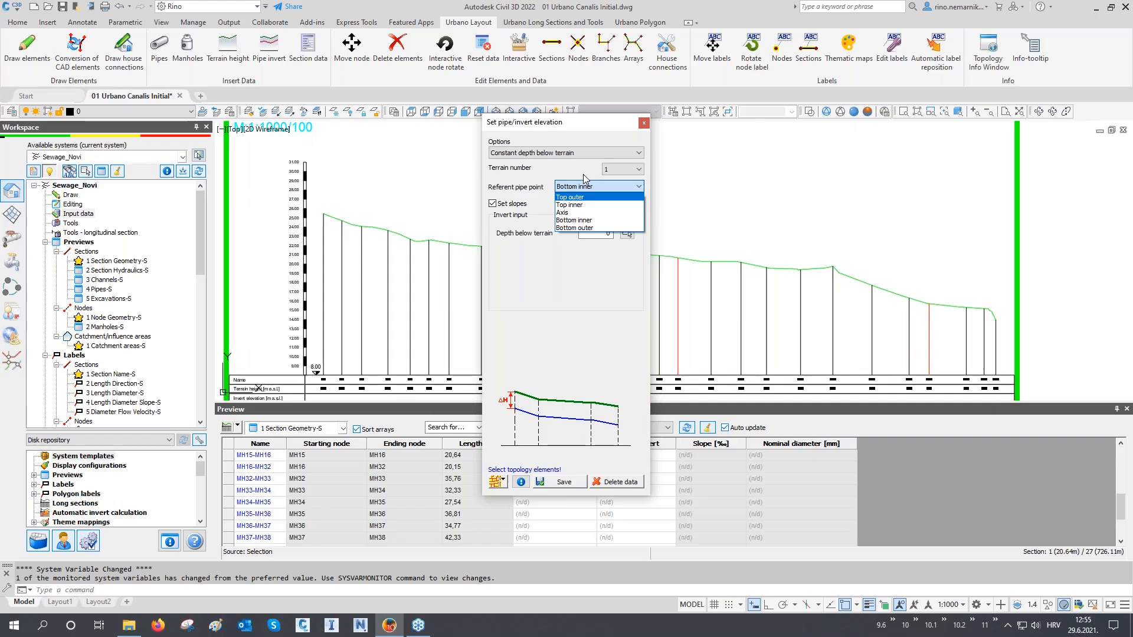
left_click(583, 175)
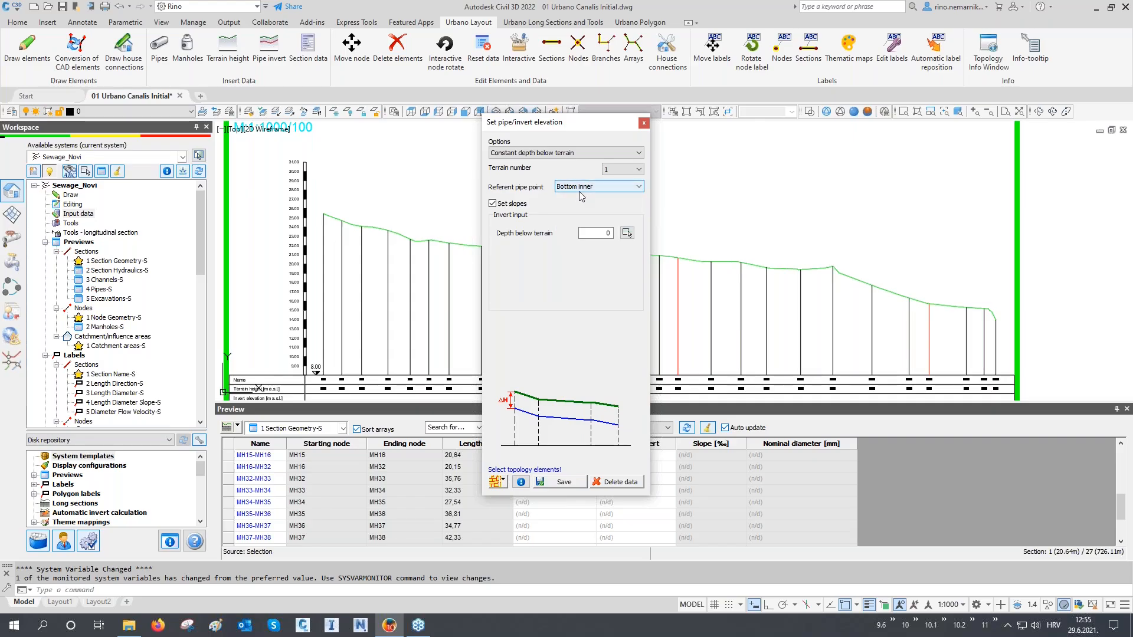
double_click(608, 233)
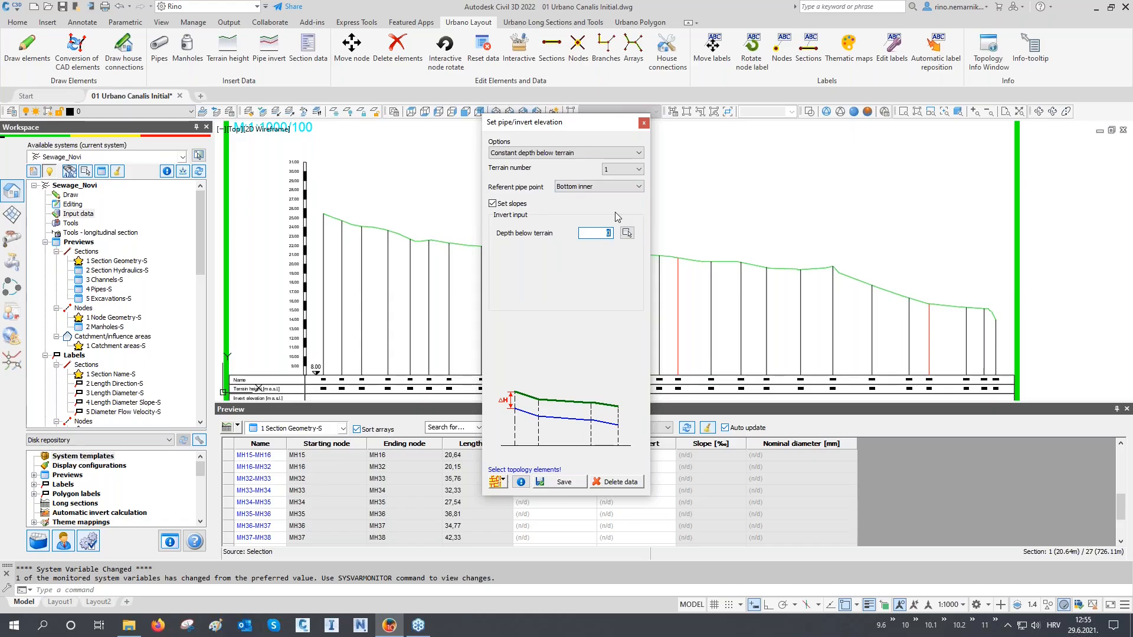
type("1.5")
- Select the sewage system's elements, save the constant-depth invert elevations to them, and close the Set pipe/invert elevation window
left_click(503, 482)
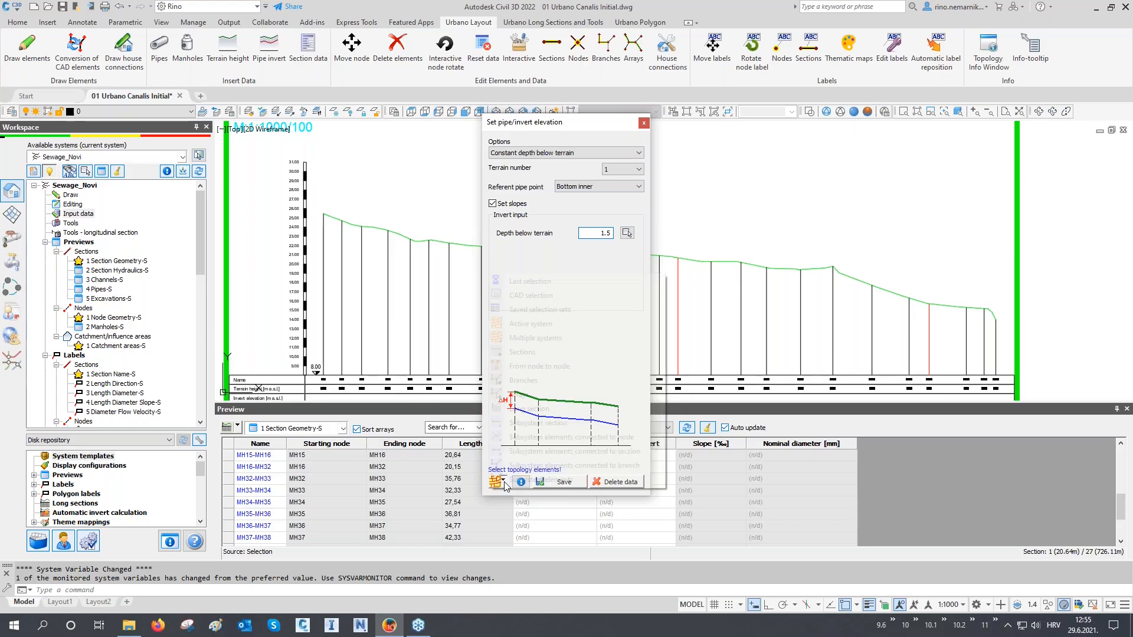
left_click(532, 253)
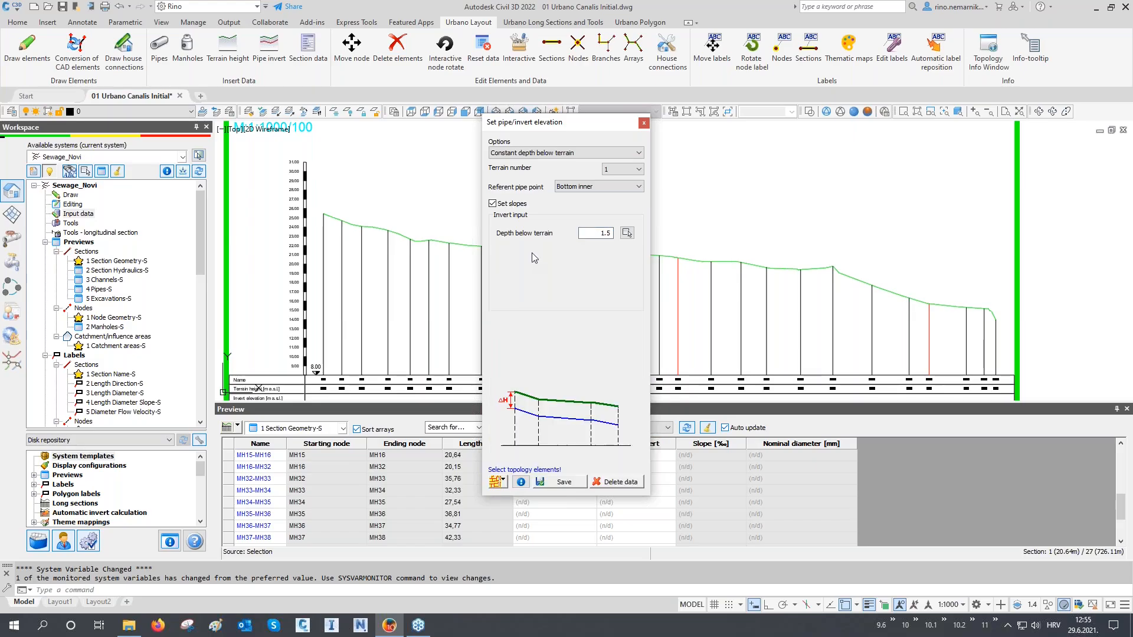
left_click(494, 481)
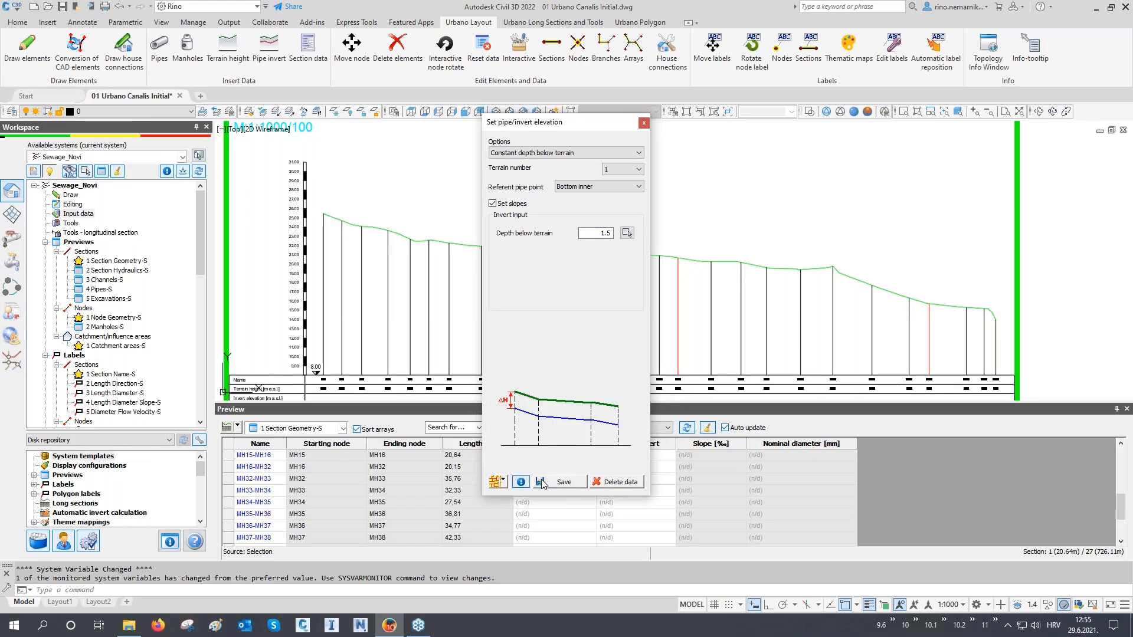
left_click(566, 481)
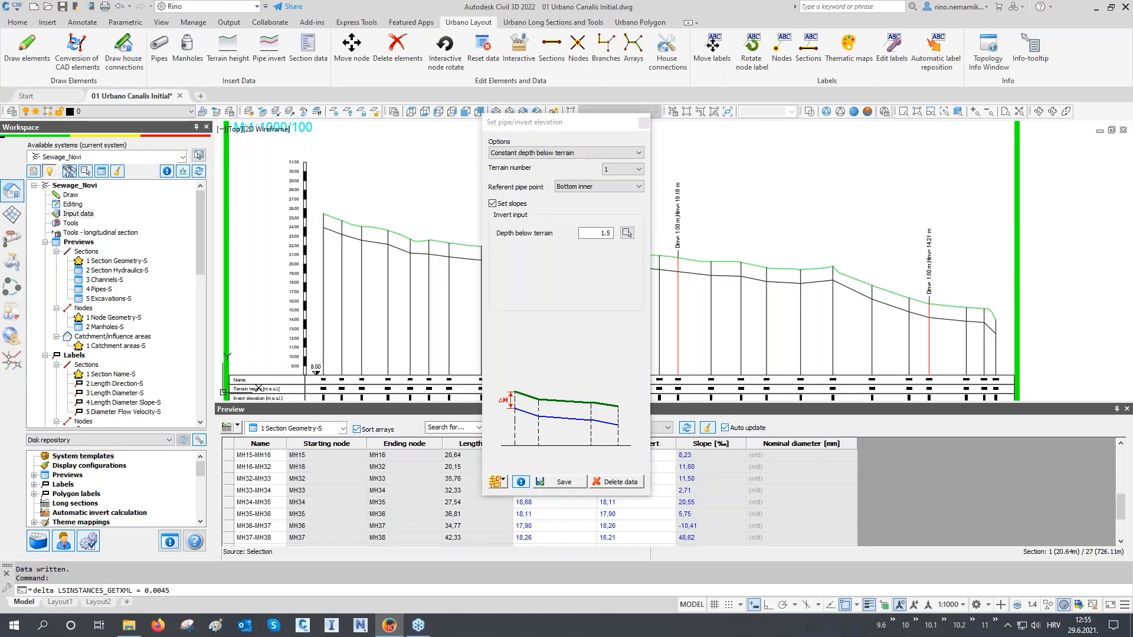
left_click_drag(573, 140, 1047, 139)
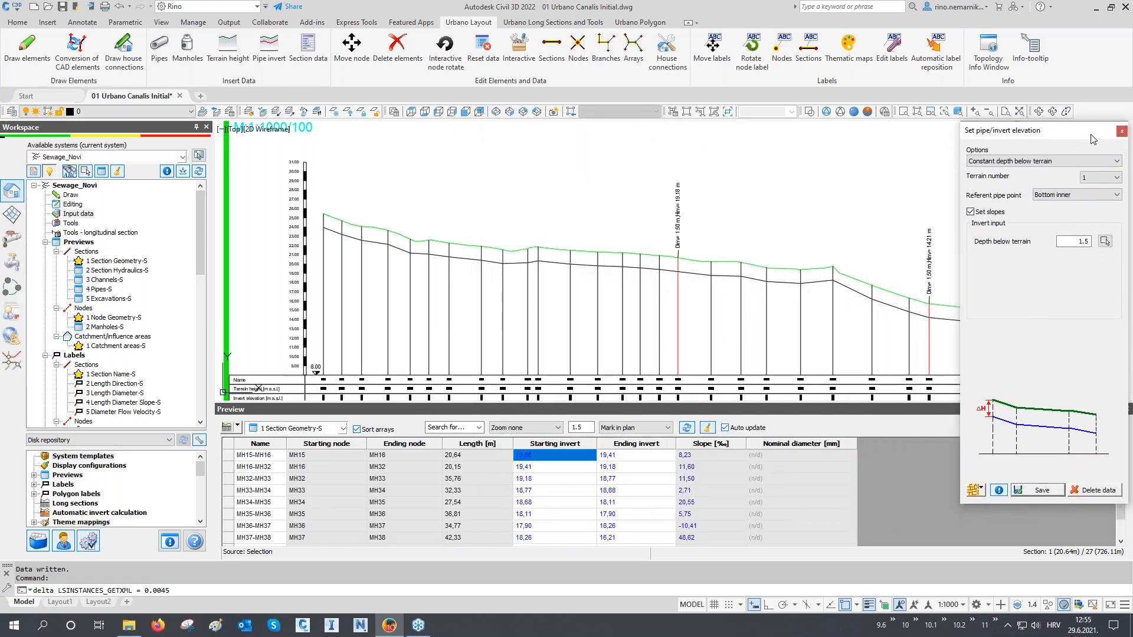
left_click(1118, 134)
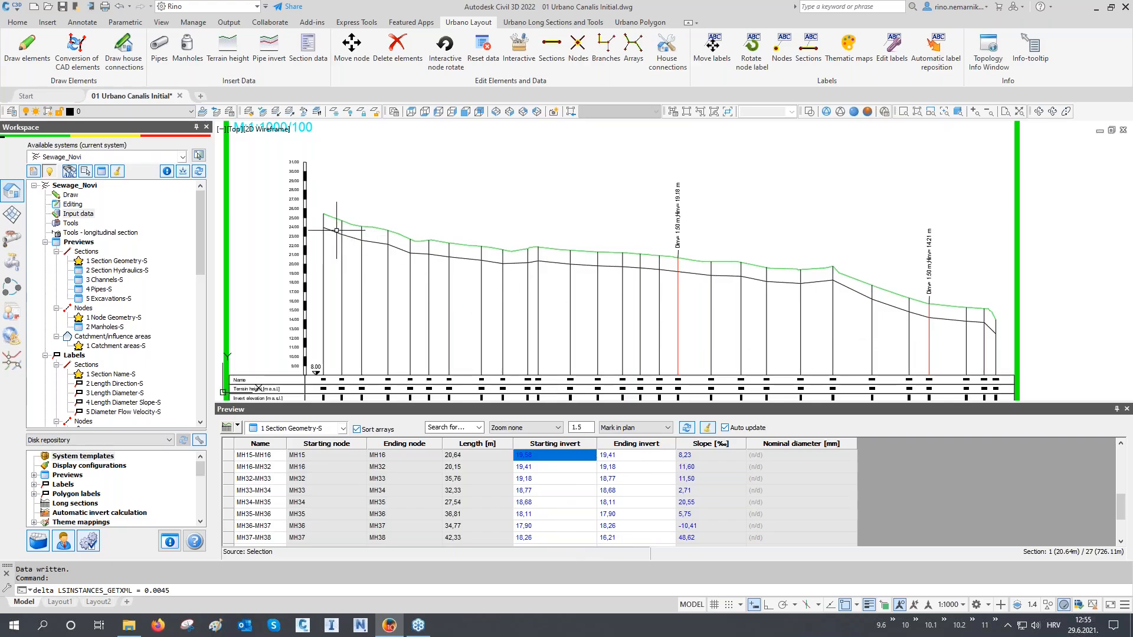
- Examine the invert line in the A1 longitudinal section and the Invert elevation and Invert depth rows of its table
scroll(341, 231, "up", 4)
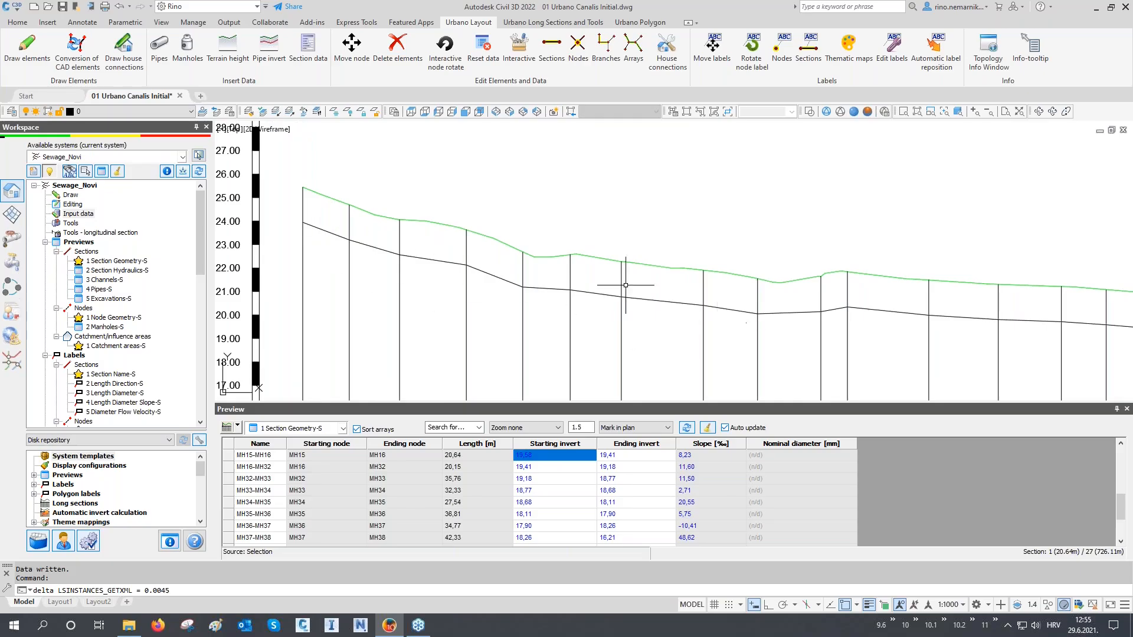
scroll(524, 206, "down", 2)
scroll(525, 206, "down", 3)
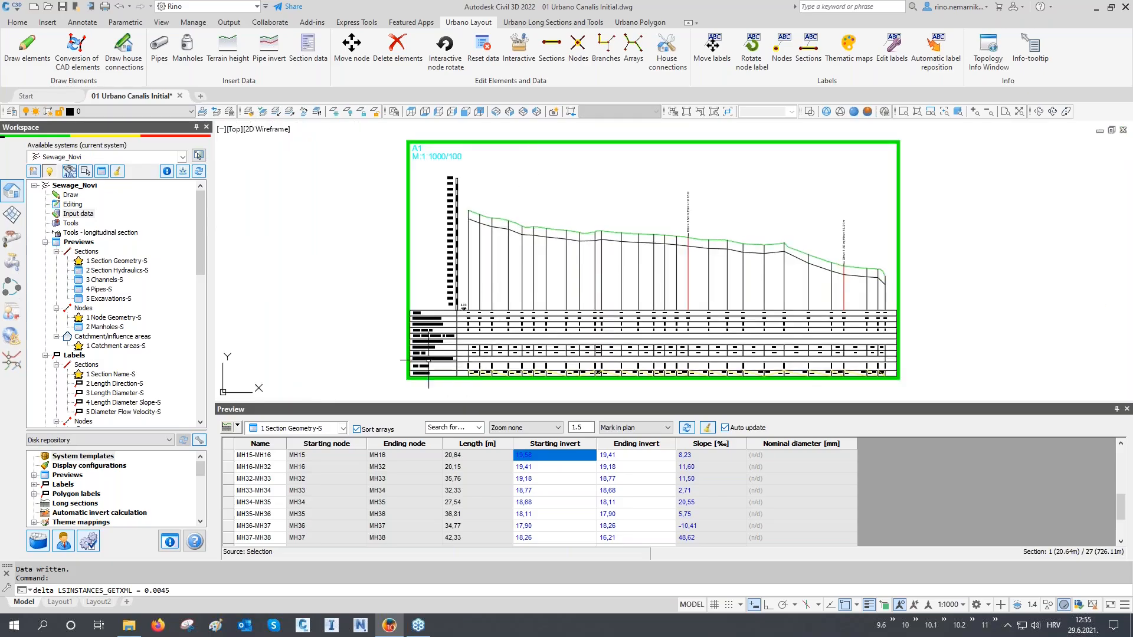
scroll(484, 330, "up", 6)
scroll(489, 319, "up", 2)
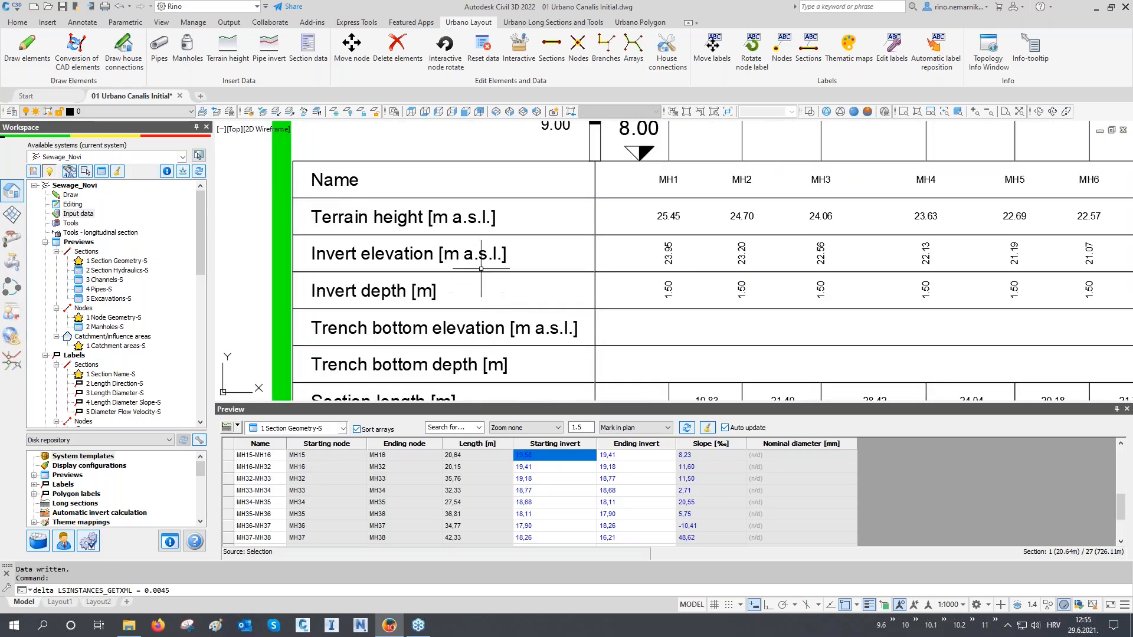
left_click(524, 247)
left_click(469, 256)
left_click(513, 283)
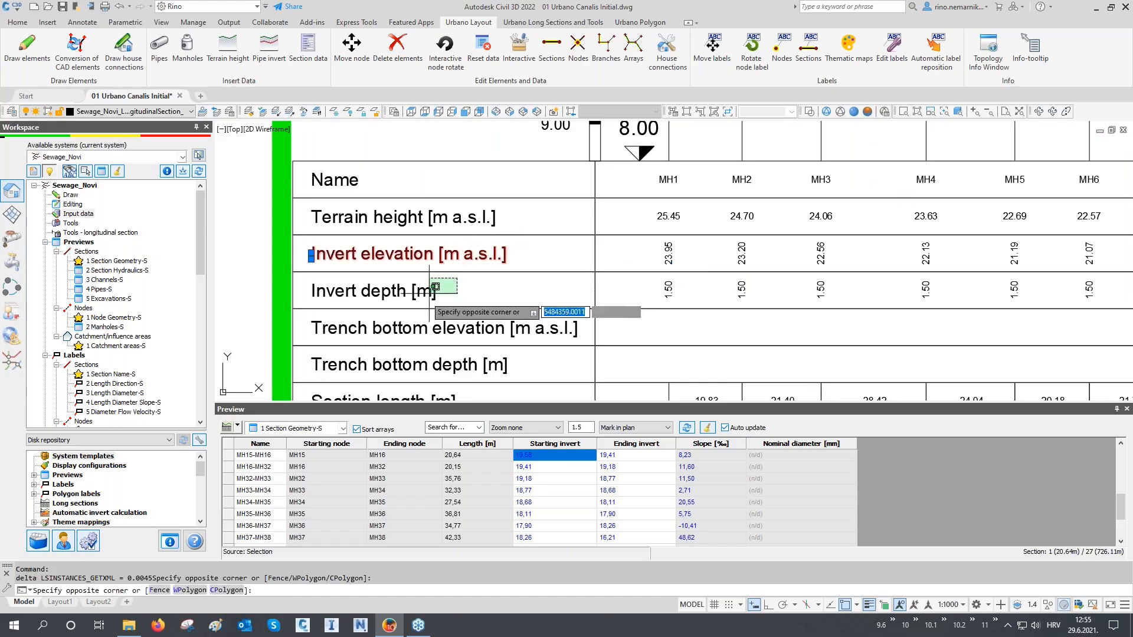
left_click(433, 295)
scroll(699, 269, "up", 2)
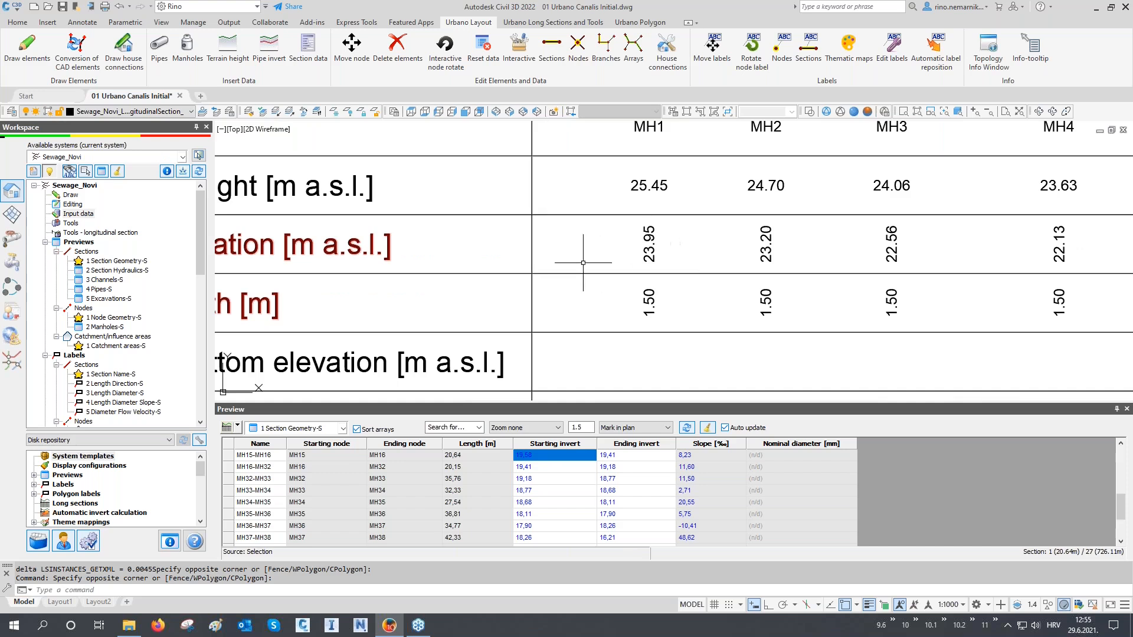
key("Escape")
key("Escape")
- Return to the network plan around manhole MH32 and regenerate the drawing to clear the section marking
scroll(422, 276, "down", 5)
scroll(422, 276, "down", 8)
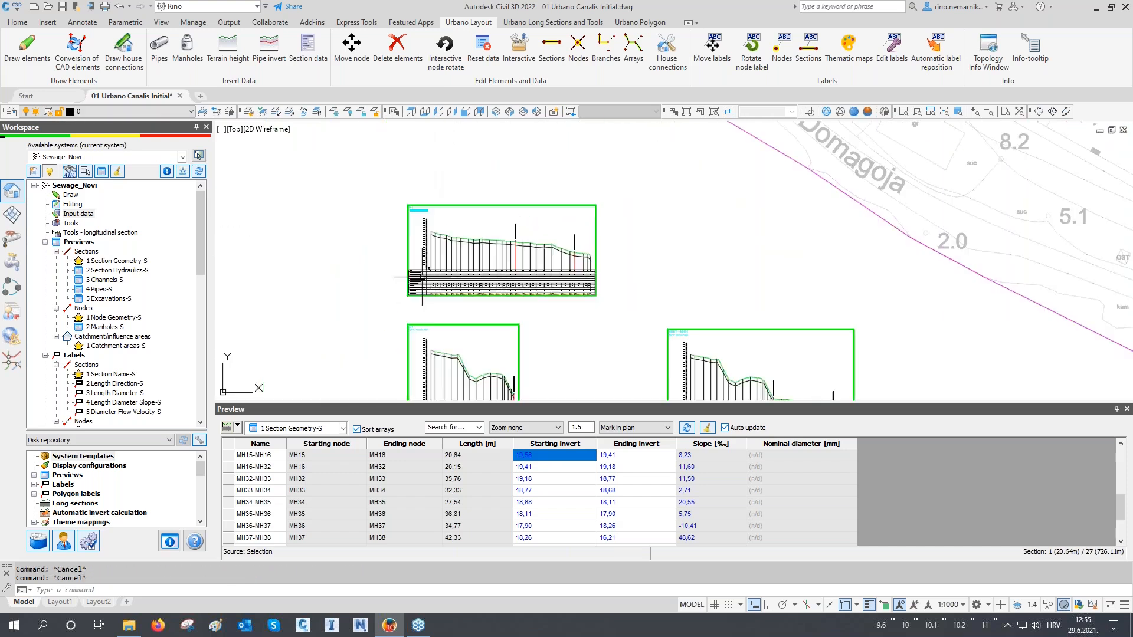
scroll(832, 283, "down", 1)
middle_click_drag(892, 273, 648, 324)
scroll(797, 228, "up", 7)
scroll(760, 226, "up", 2)
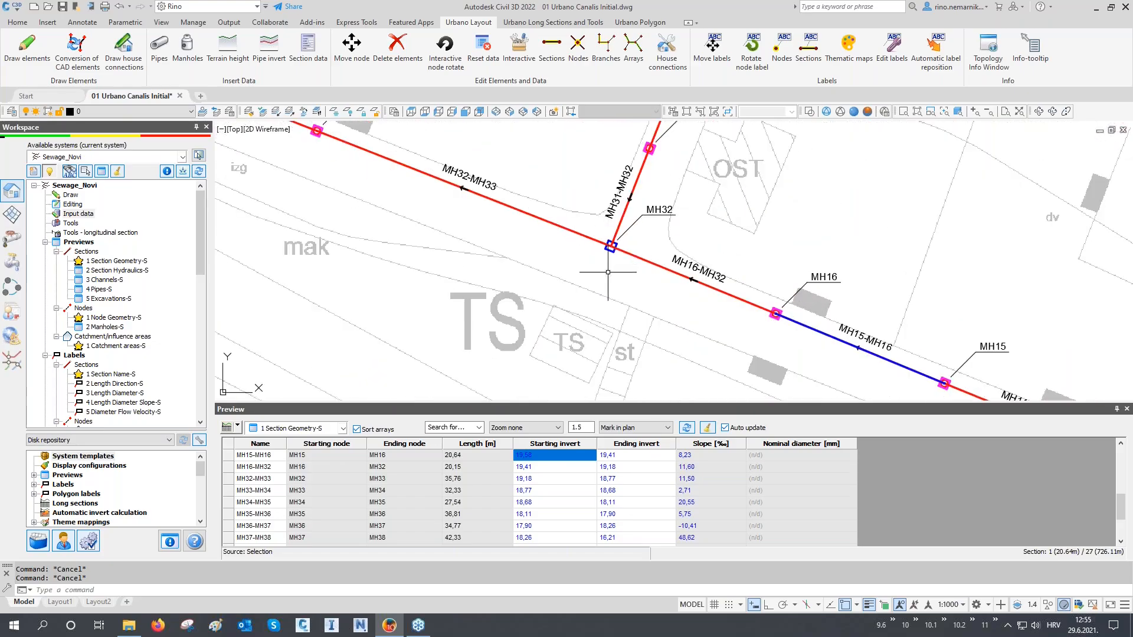
type("re")
key("Return")
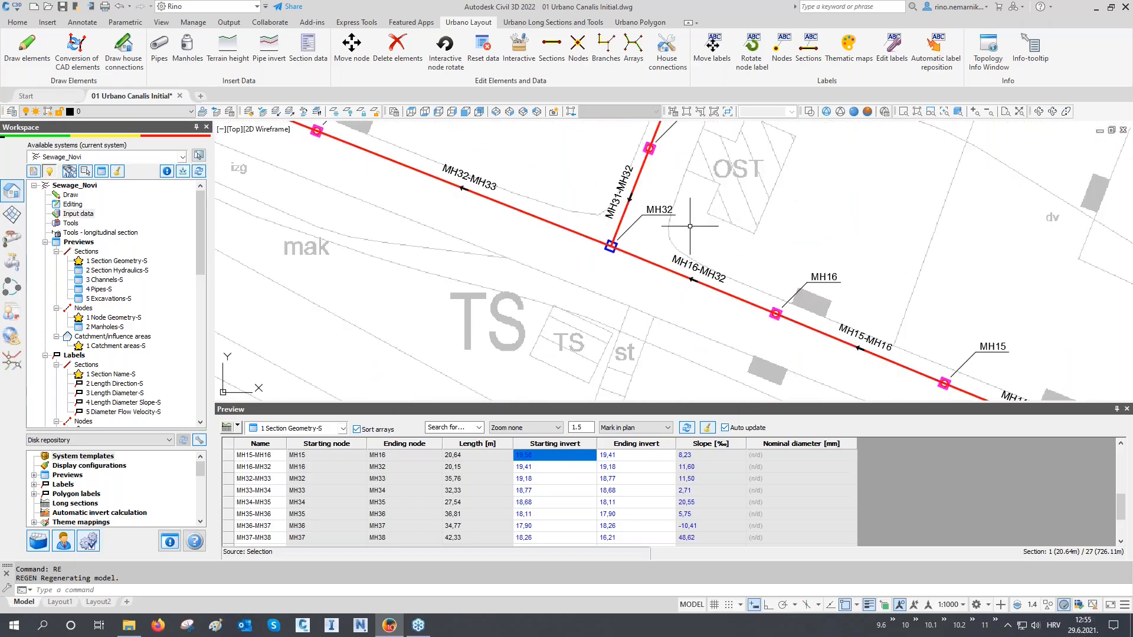
- Label the system's sections in plan with the 2 Length Direction-S label and inspect the result on section MH32-MH33
scroll(663, 310, "up", 2)
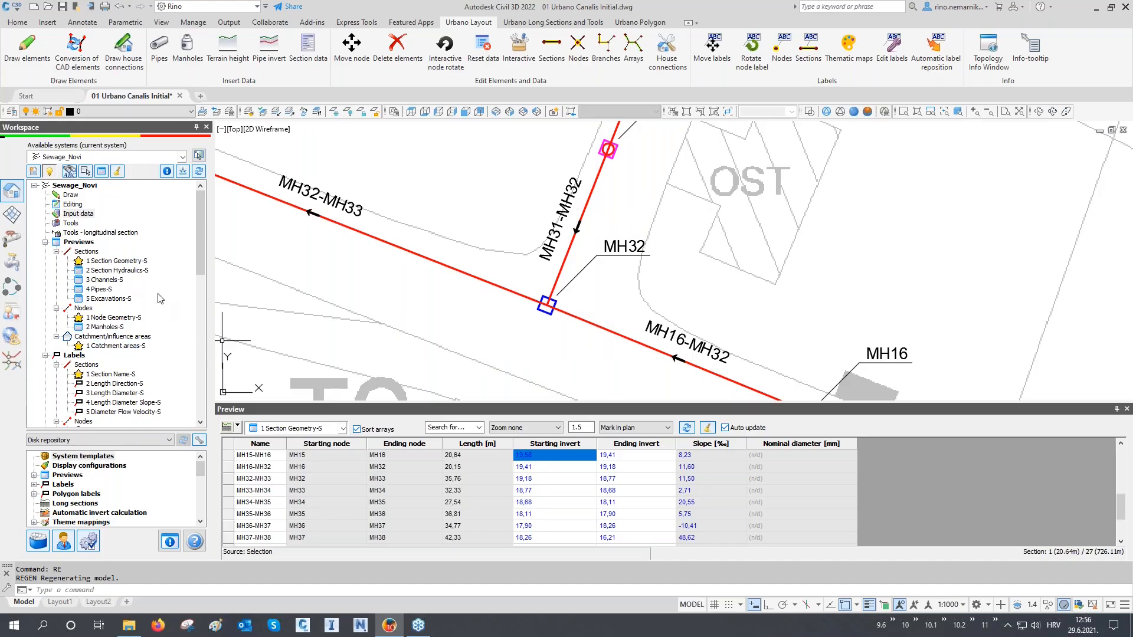
scroll(158, 298, "down", 1)
scroll(158, 298, "down", 1)
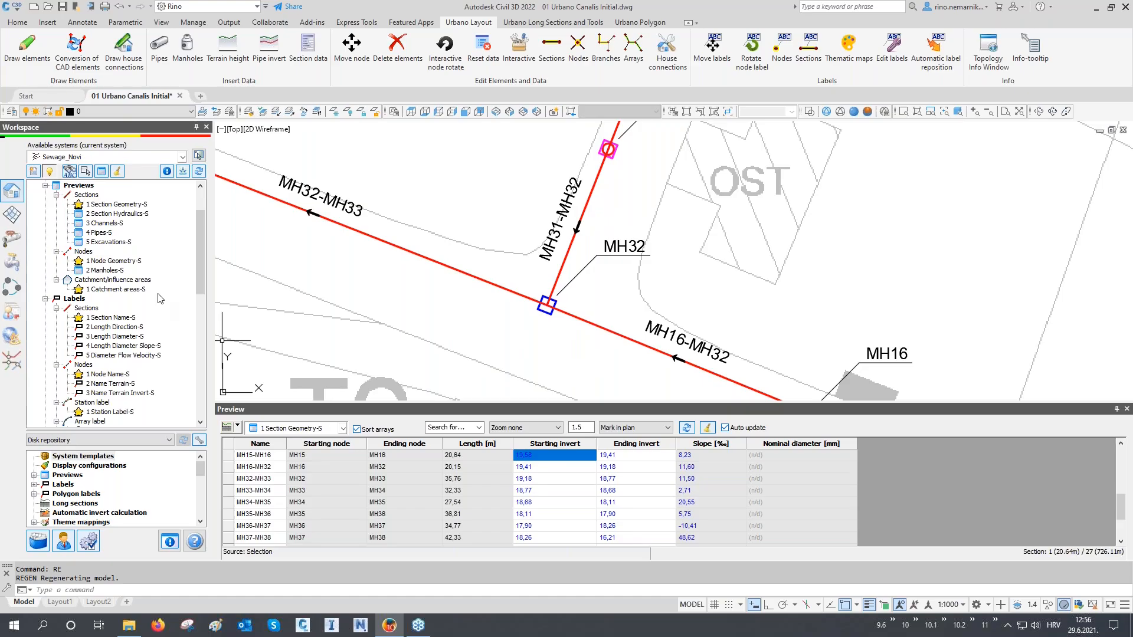
scroll(158, 298, "down", 1)
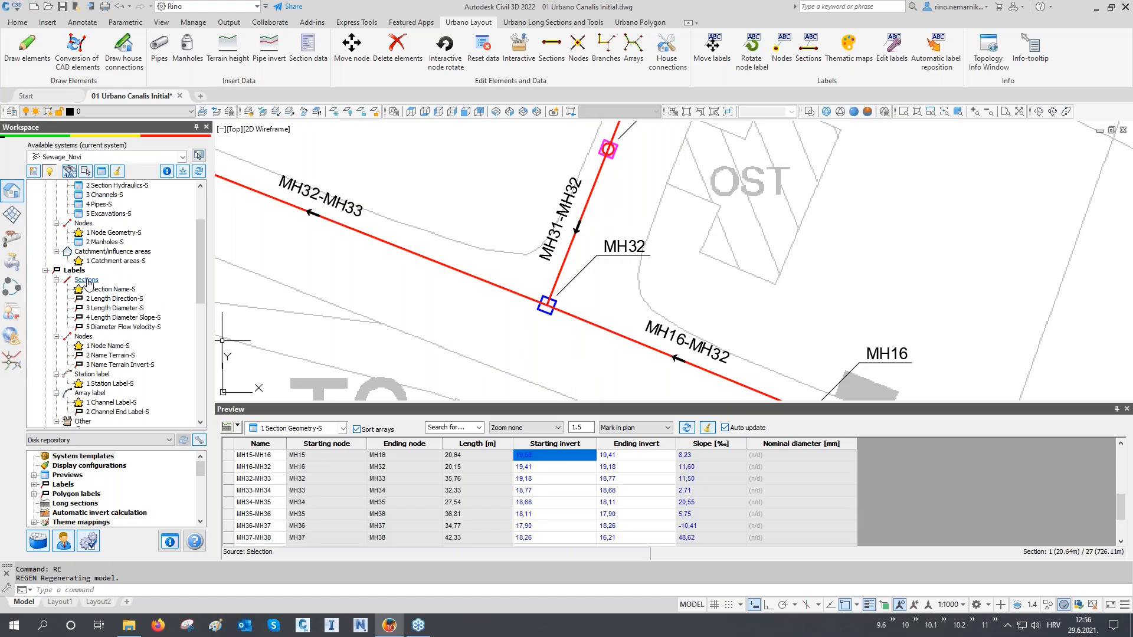
double_click(108, 301)
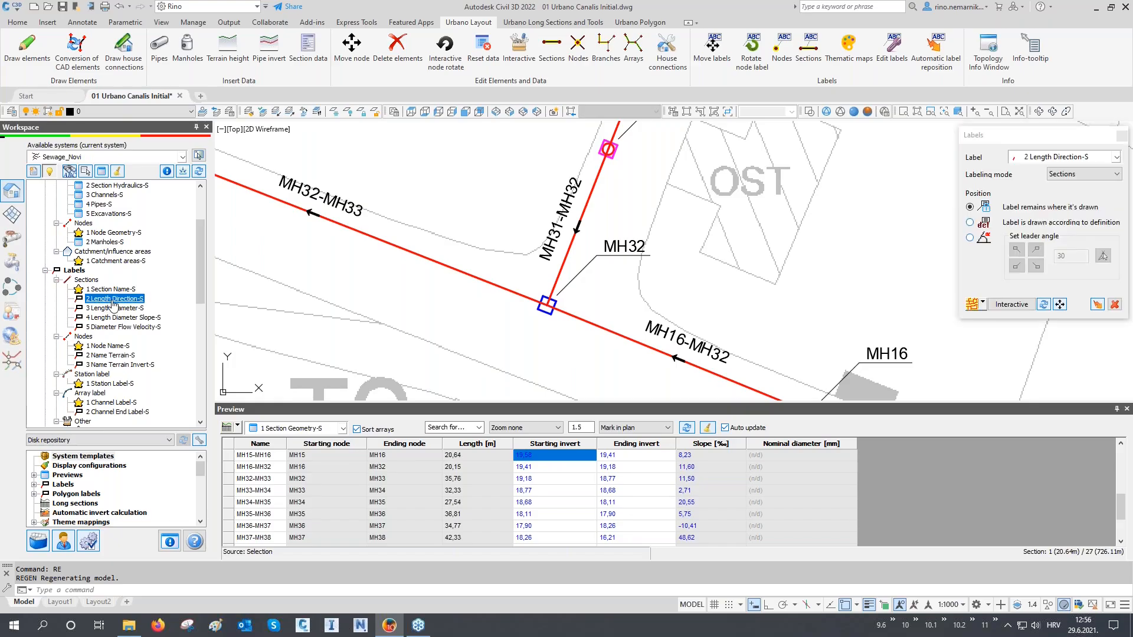
left_click(975, 307)
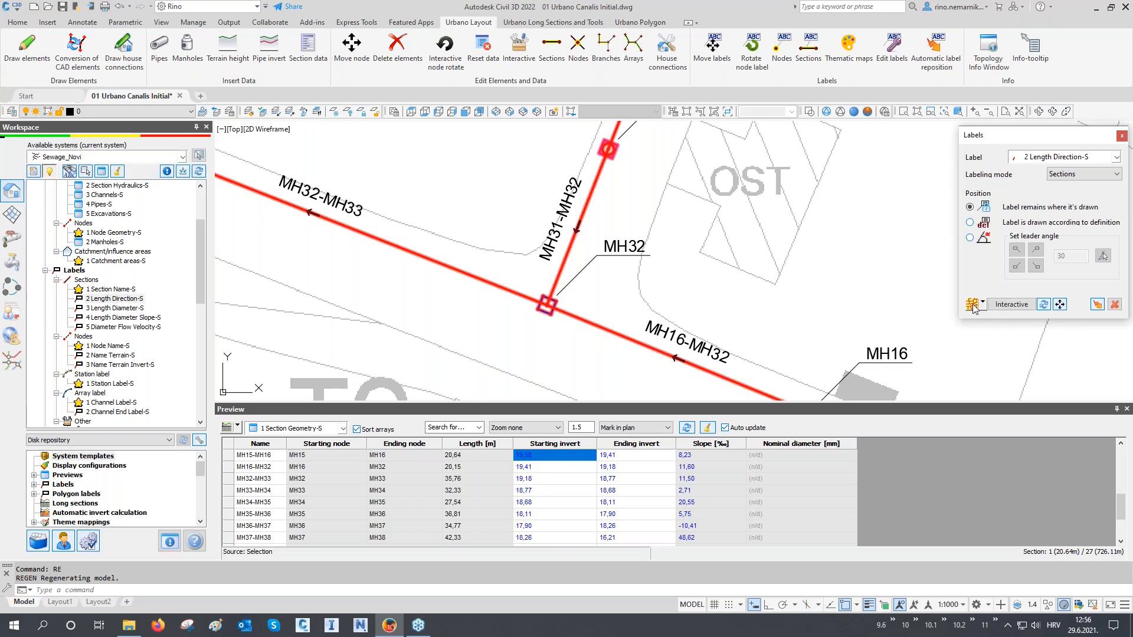
mouse_move(847, 314)
middle_mouse_down()
mouse_move(847, 300)
mouse_move(1010, 364)
middle_mouse_up()
middle_click_drag(703, 301, 784, 324)
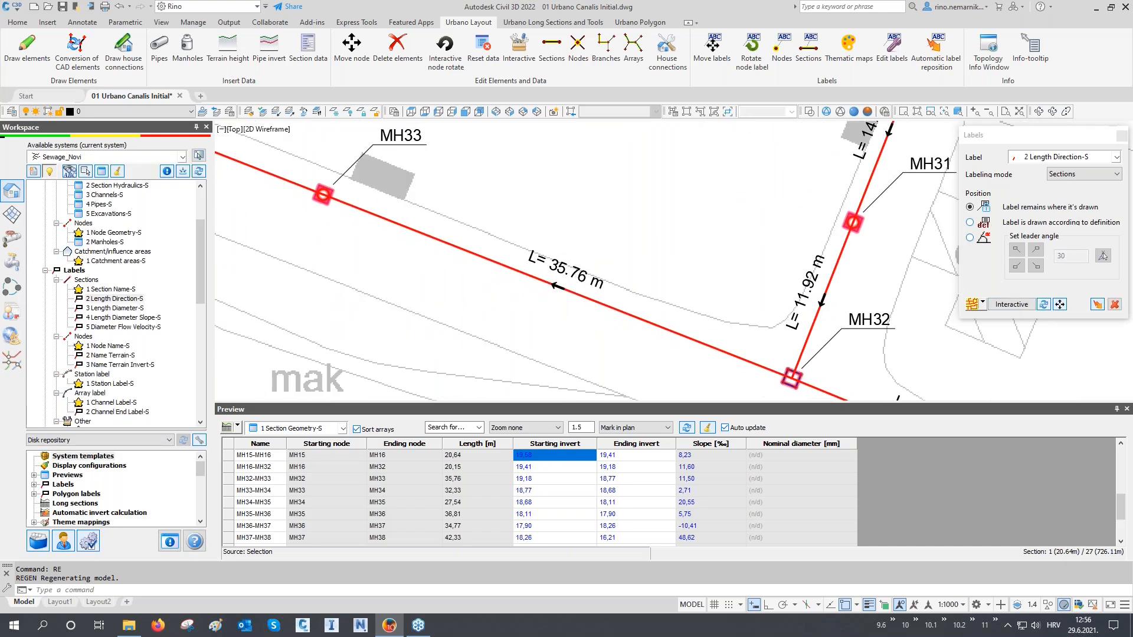
scroll(564, 284, "up", 4)
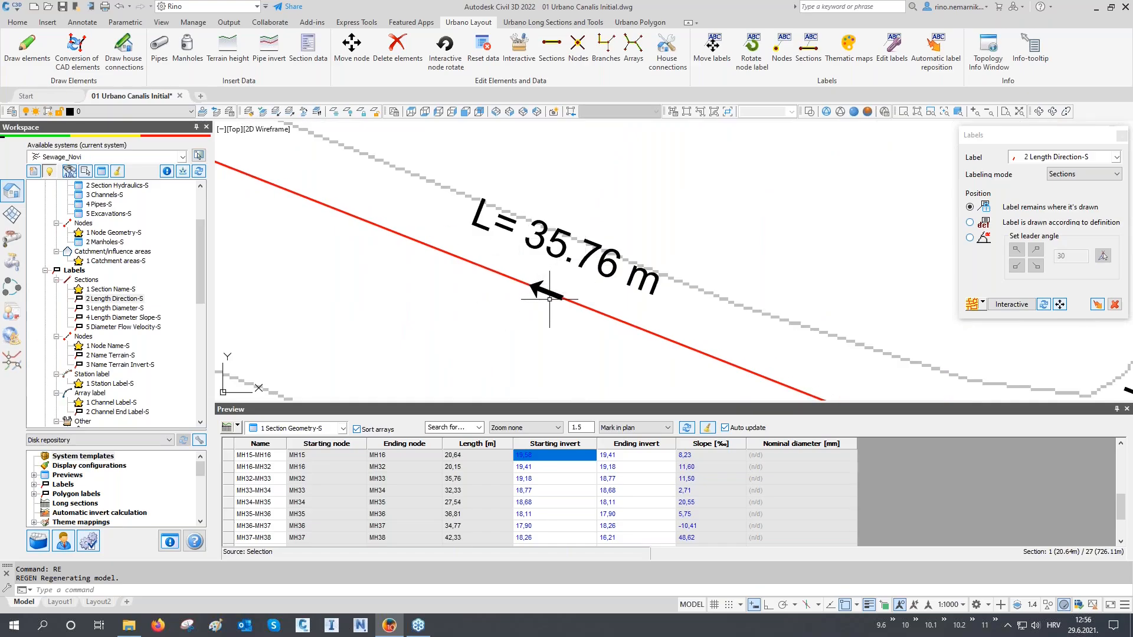
scroll(547, 298, "down", 4)
middle_click_drag(572, 292, 564, 274)
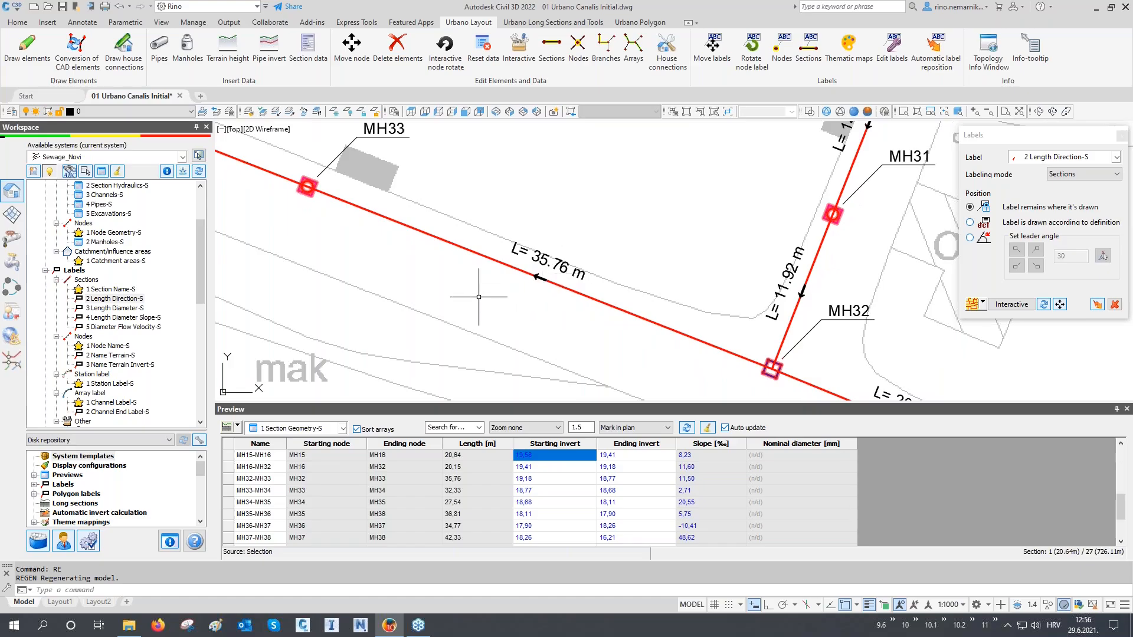
scroll(479, 297, "down", 2)
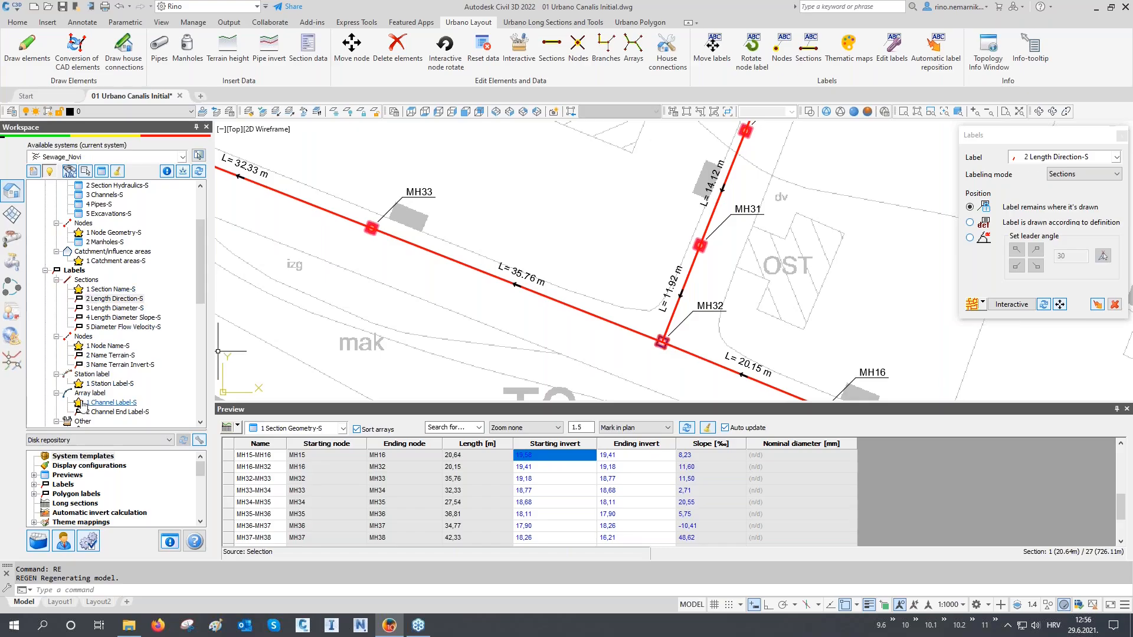
- Make 2 Length Direction-S the default section label and 3 Name Terrain Invert-S the default node label, and close the Labels window
right_click(106, 302)
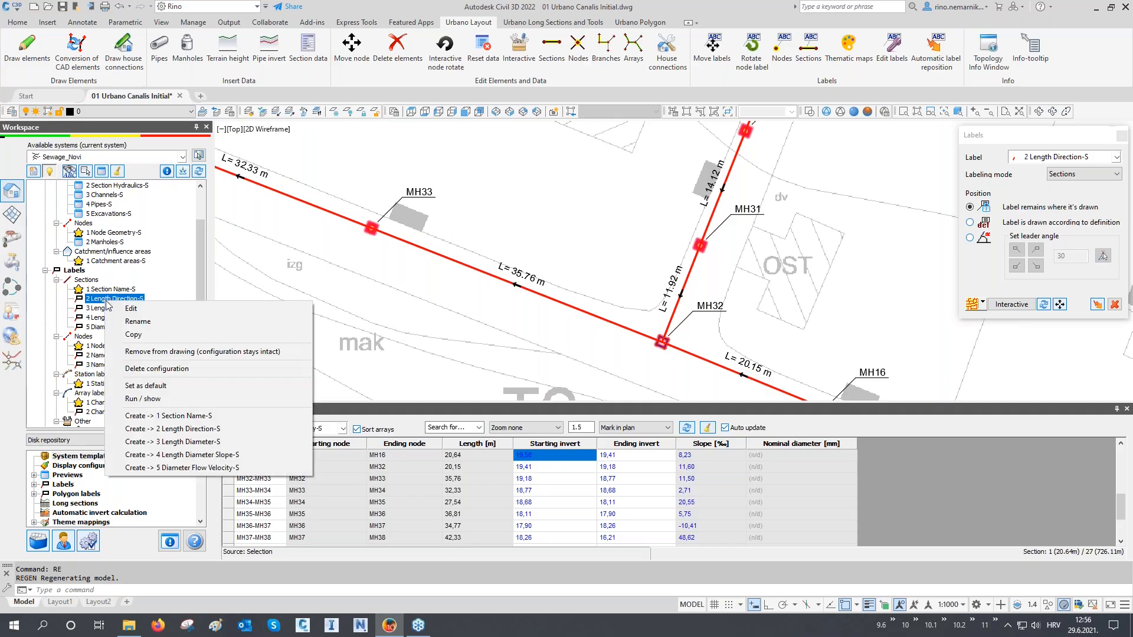
left_click(137, 387)
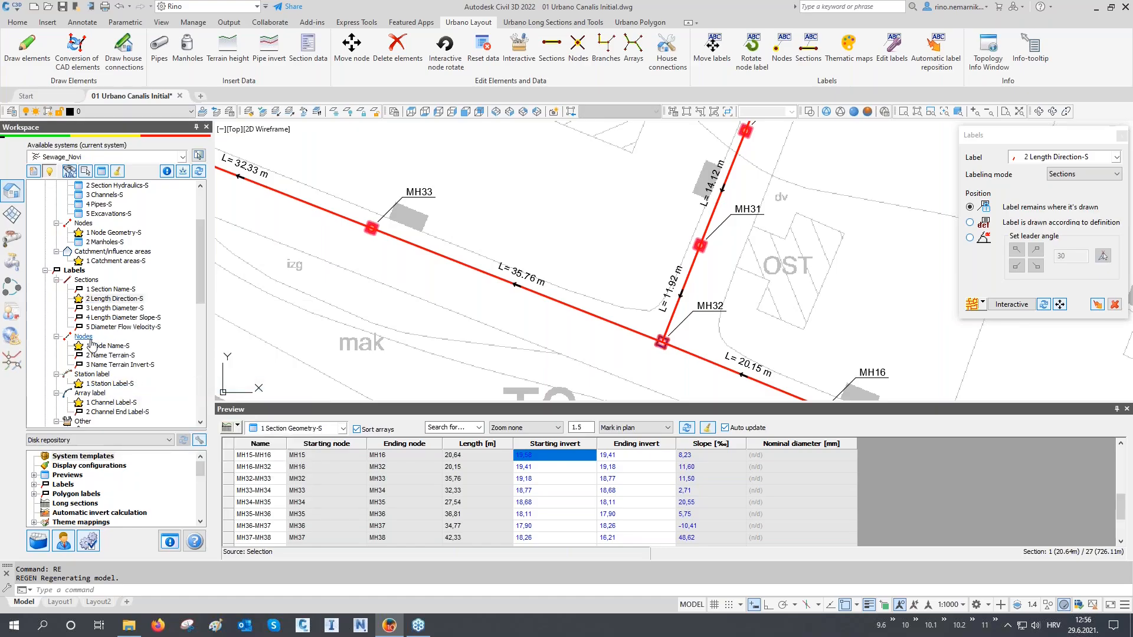
left_click(102, 365)
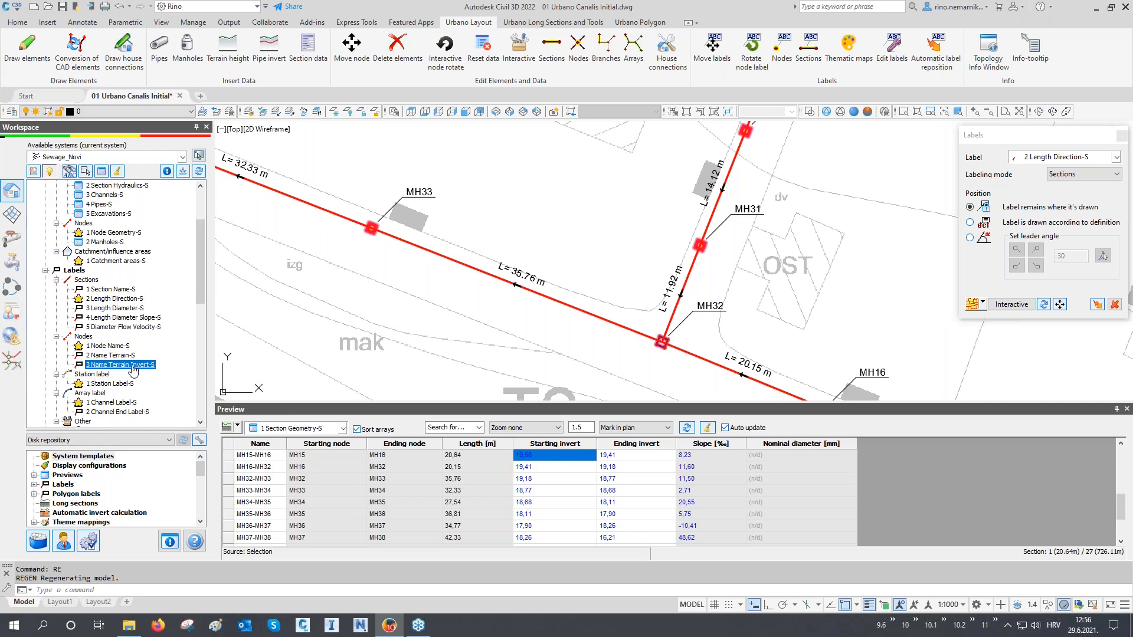
right_click(134, 370)
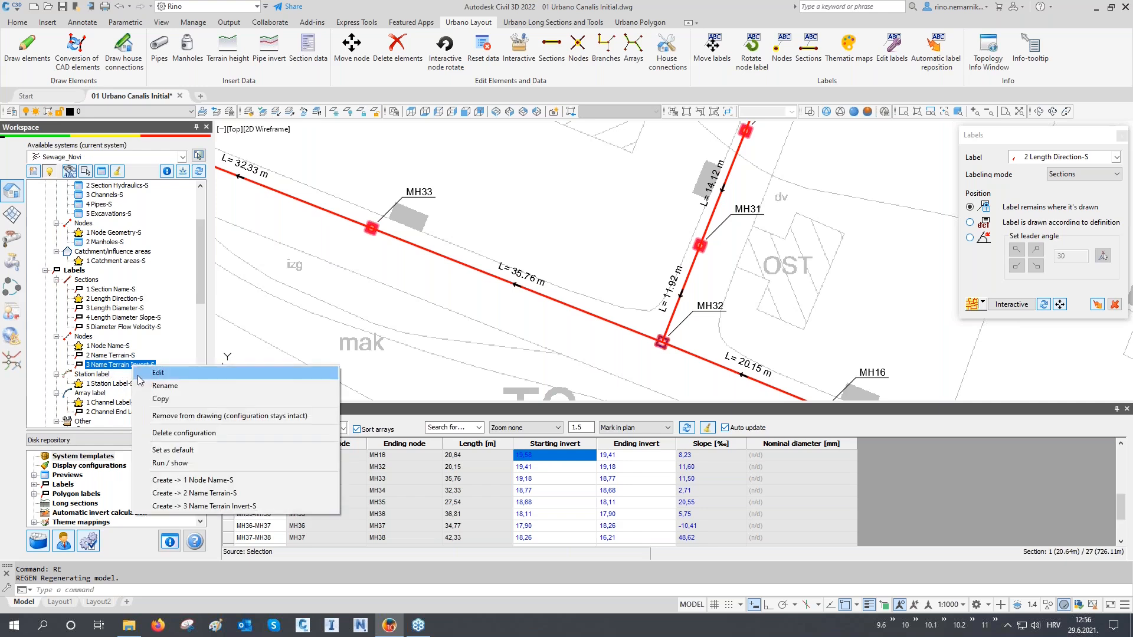
left_click(171, 452)
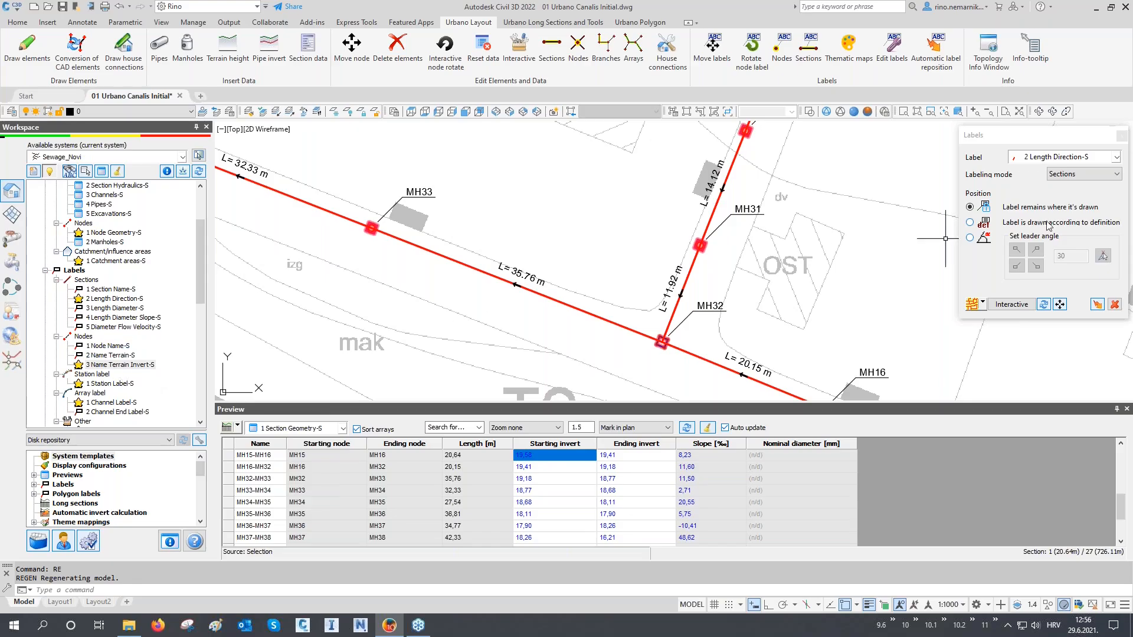
left_click(1122, 135)
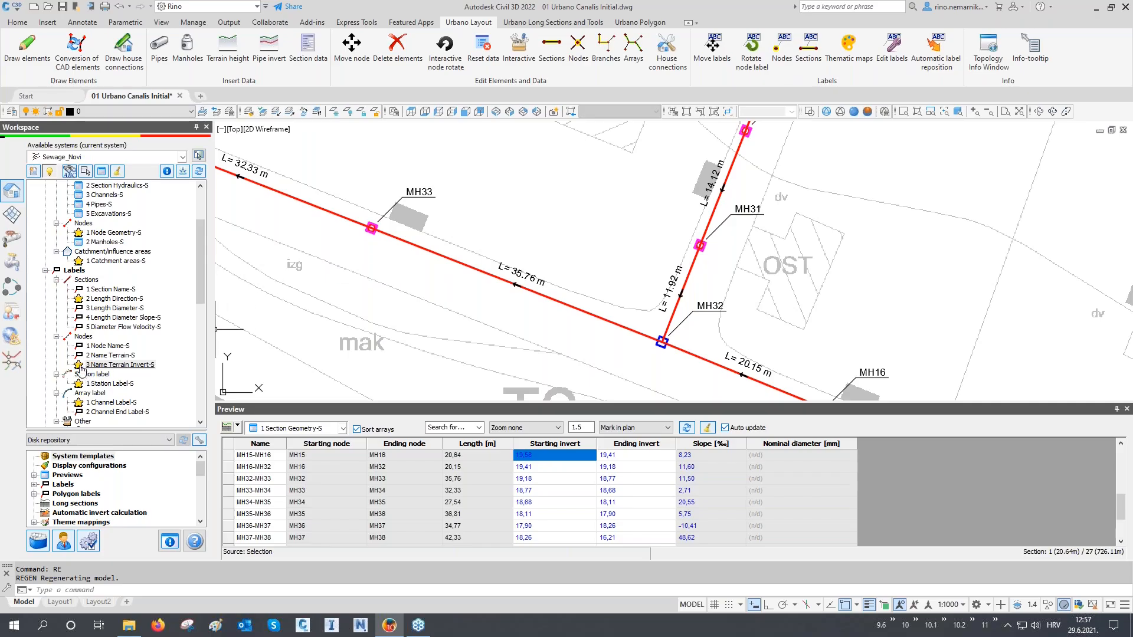
- Label the network's nodes in plan with the default 3 Name Terrain Invert-S label
left_click(83, 367)
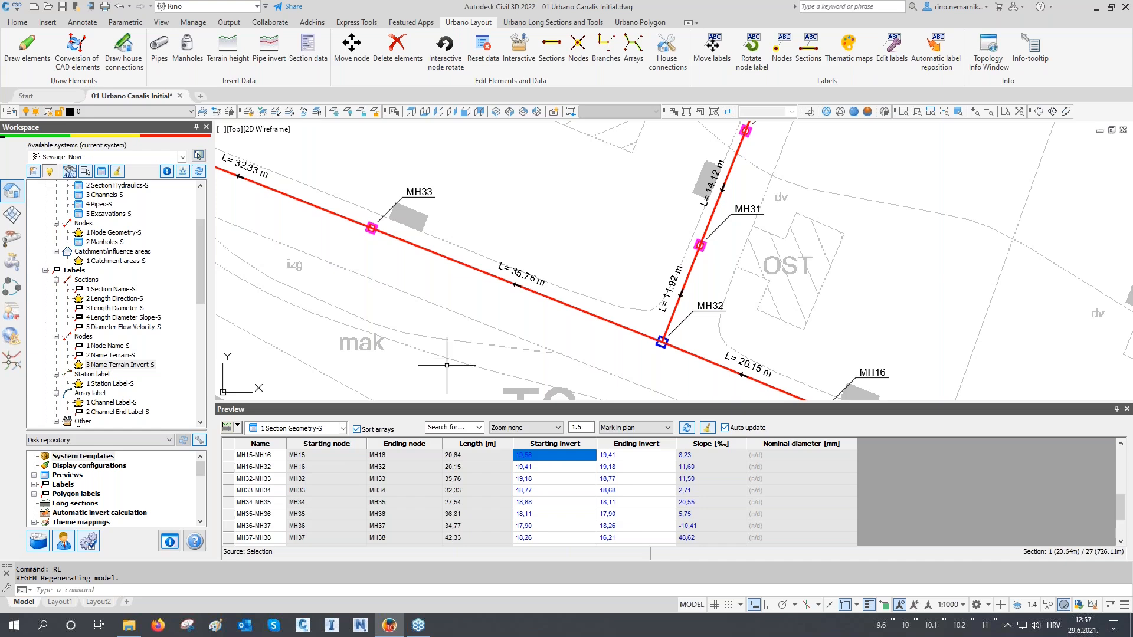
left_click(780, 53)
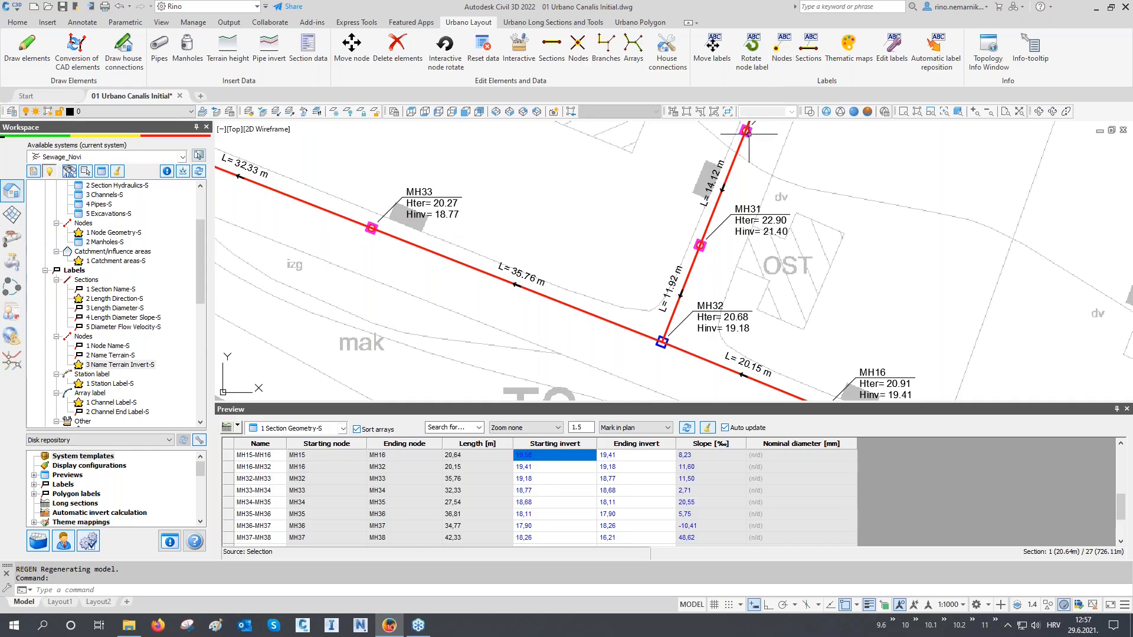
middle_click_drag(728, 284, 675, 200)
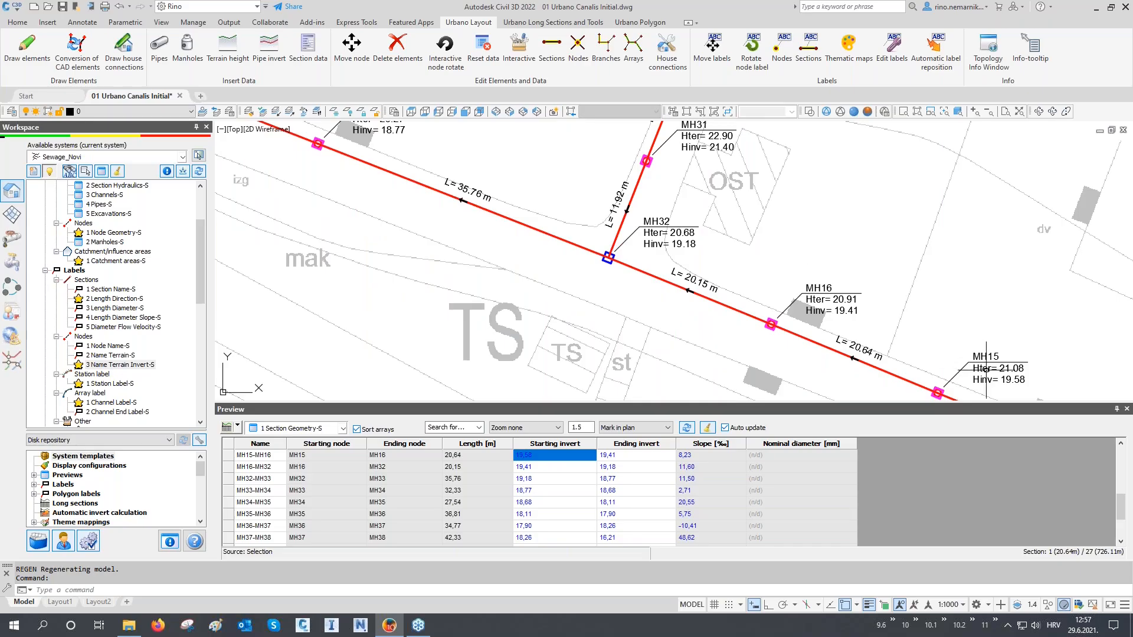
- Inspect the length, direction, terrain and invert labels in plan around manholes MH16 and MH32
scroll(783, 272, "up", 2)
scroll(783, 271, "up", 1)
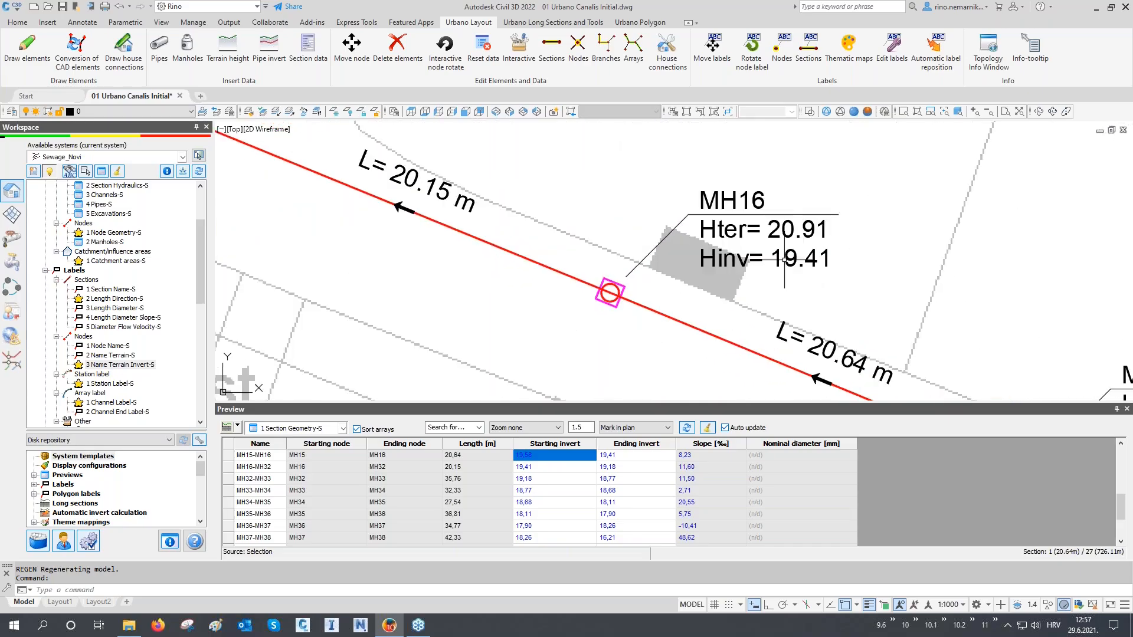
middle_click_drag(783, 271, 780, 293)
scroll(745, 297, "down", 2)
mouse_move(610, 216)
middle_mouse_down()
mouse_move(623, 282)
mouse_move(620, 269)
middle_mouse_up()
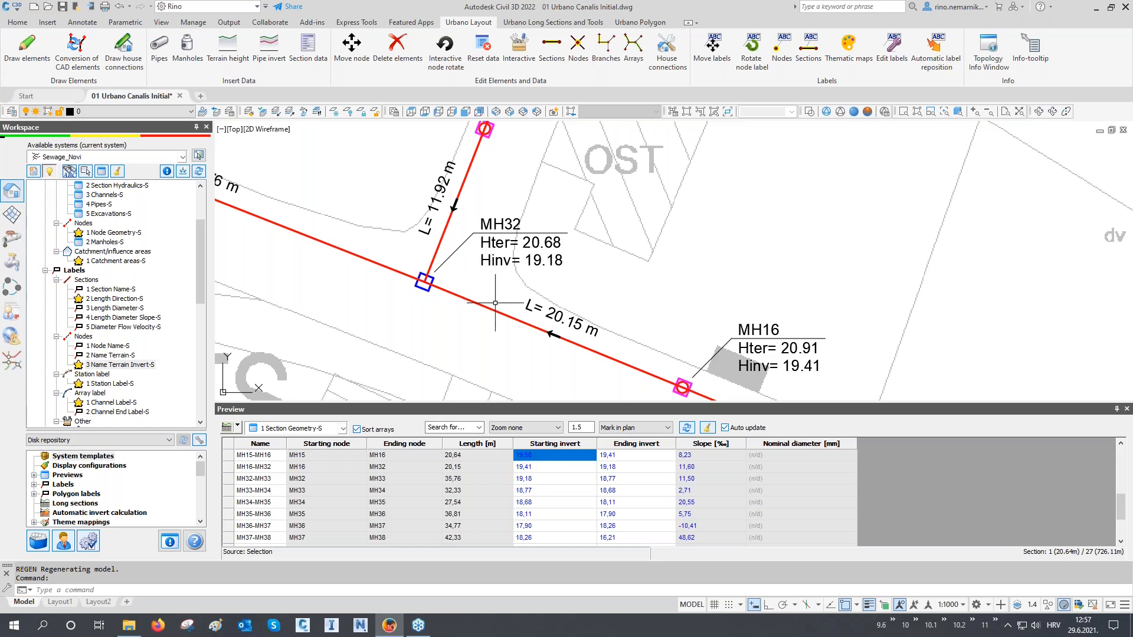
- Examine the terrain and invert lines in the longitudinal sections drawn southwest of the network
scroll(494, 303, "down", 10)
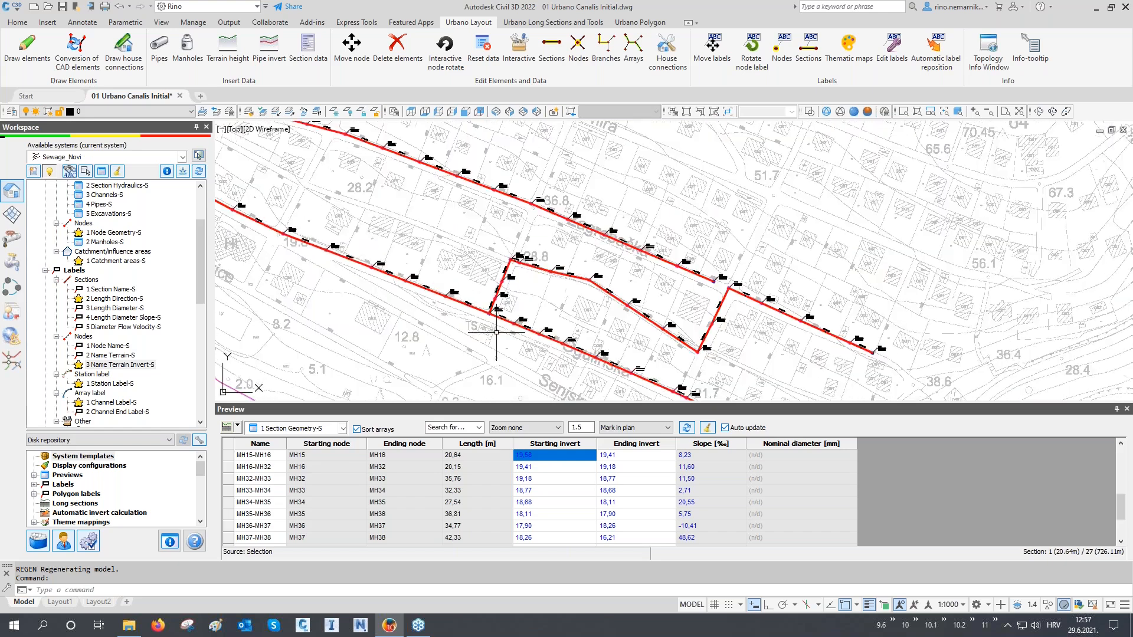
scroll(496, 332, "down", 2)
middle_click_drag(491, 341, 594, 285)
scroll(468, 311, "up", 6)
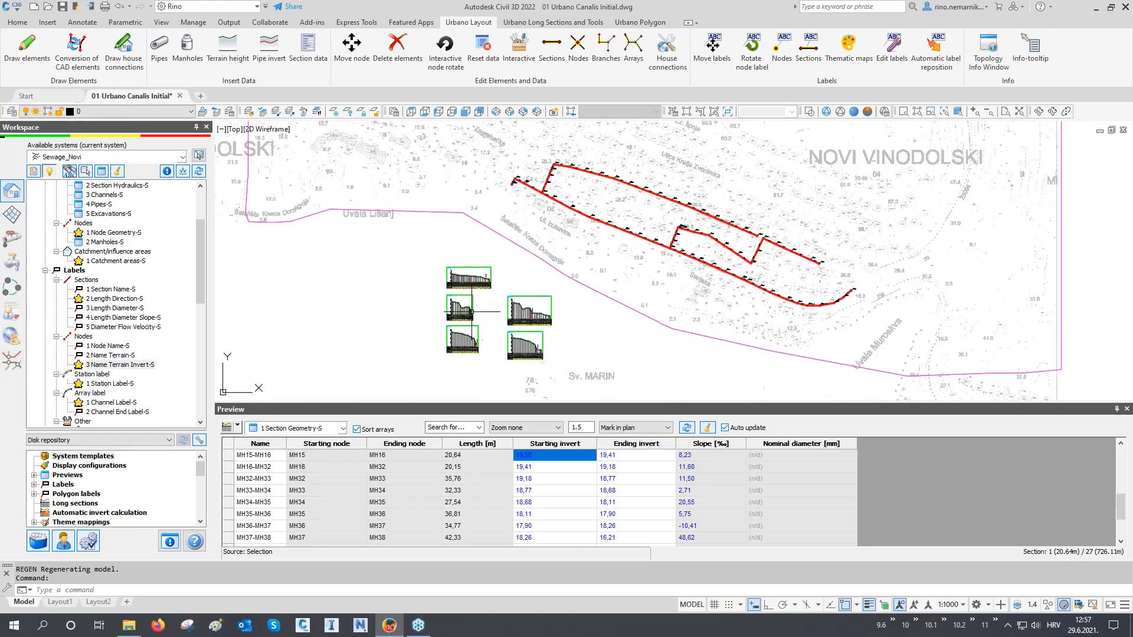
scroll(446, 217, "up", 4)
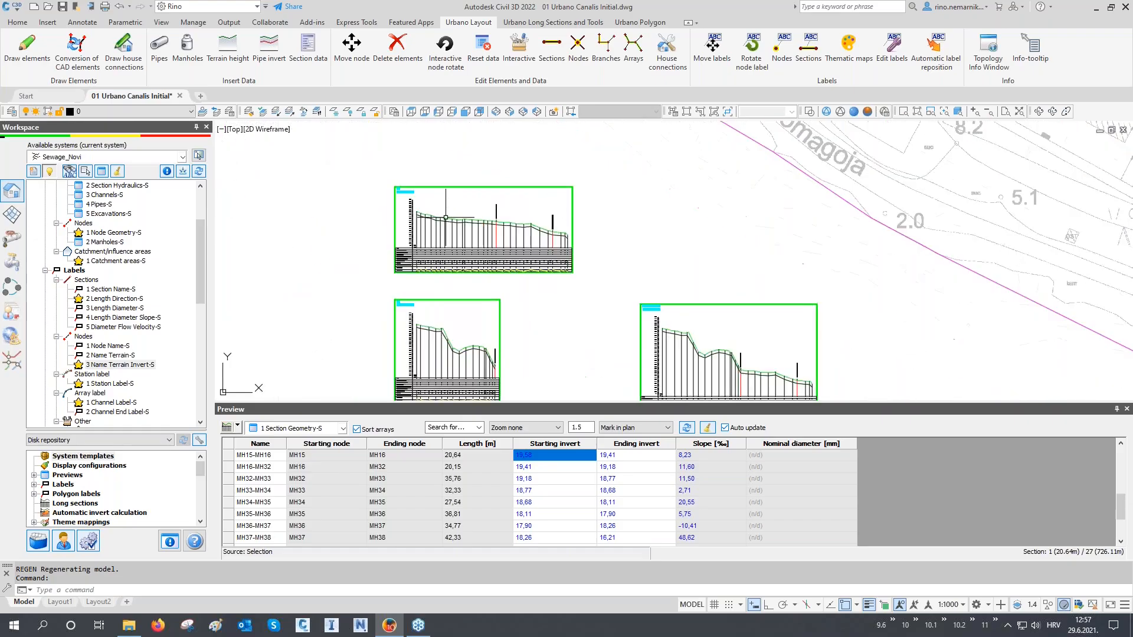
scroll(445, 218, "up", 2)
scroll(445, 217, "up", 2)
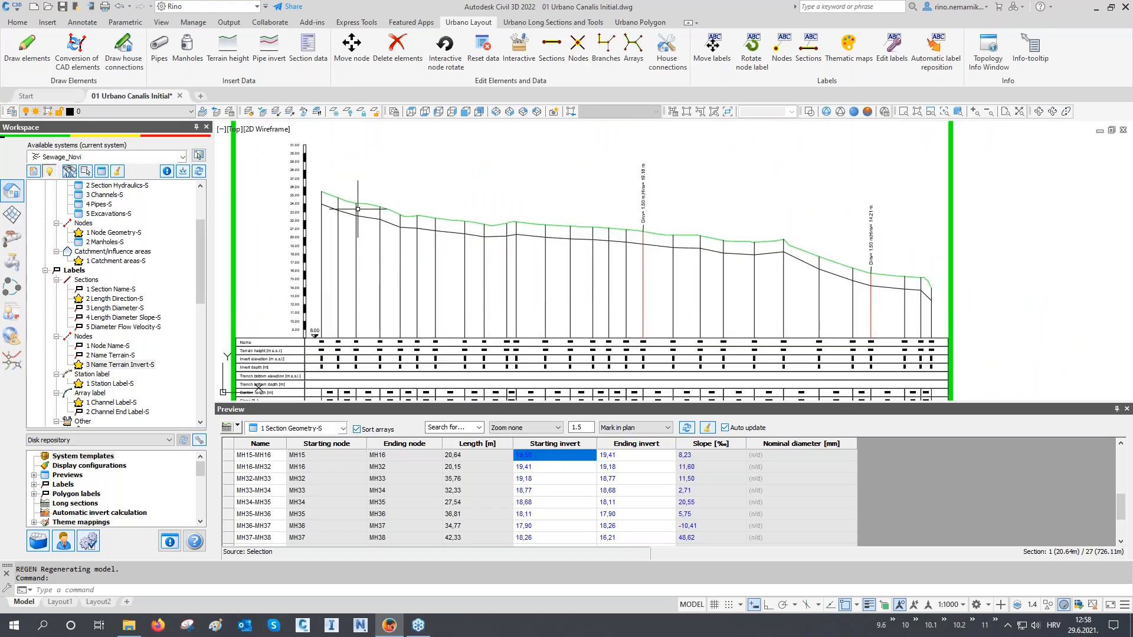
scroll(642, 244, "down", 2)
scroll(580, 339, "up", 4)
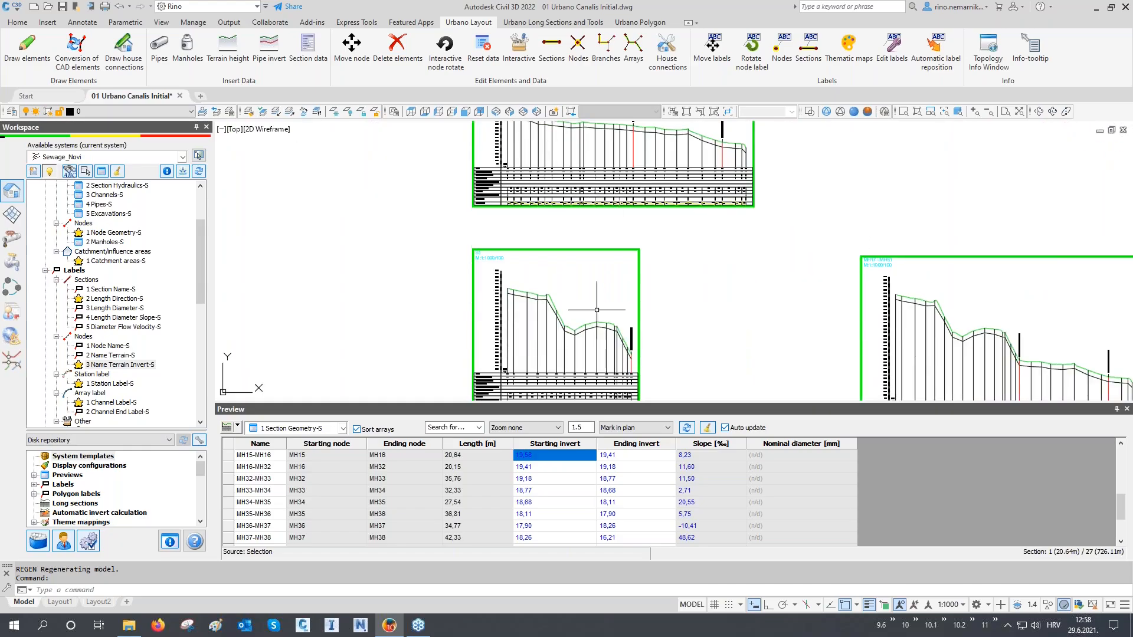
- List the second longitudinal section's pipes in the 1 Section Geometry-S preview, sort them by slope and select the negative slope values
scroll(580, 338, "up", 6)
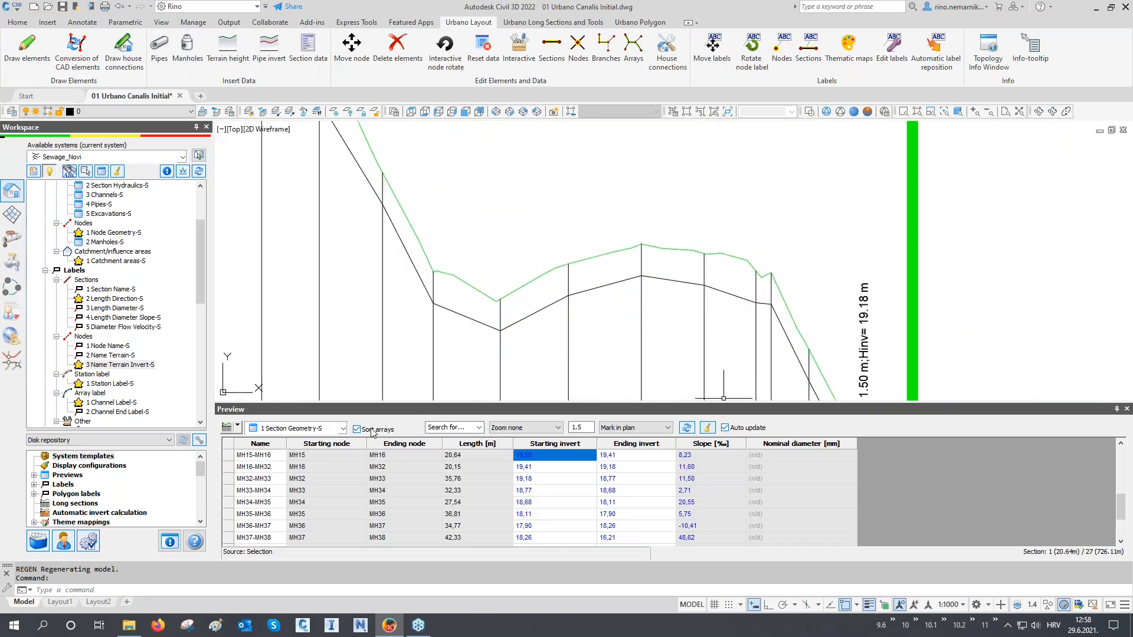
left_click(227, 427)
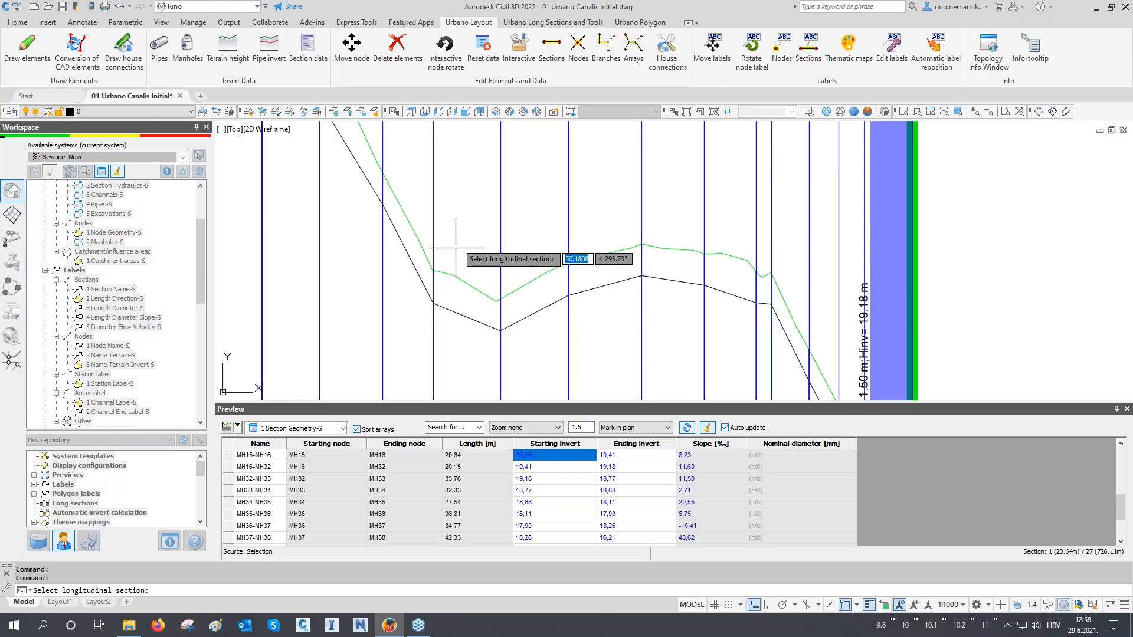
left_click(716, 444)
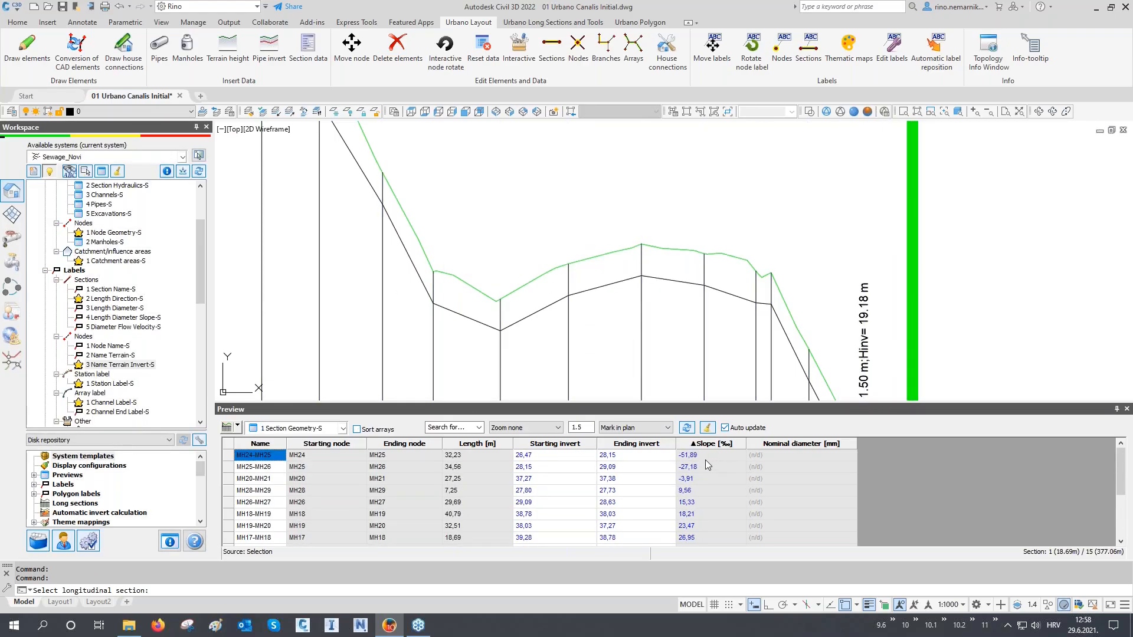
left_click_drag(699, 483, 696, 451)
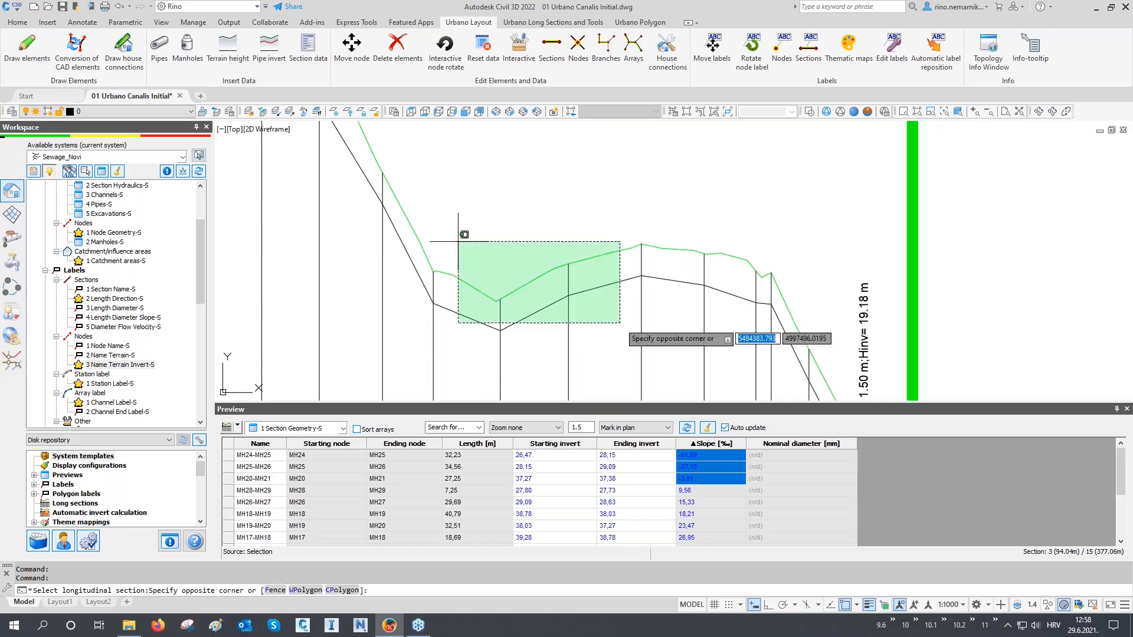
key("Escape")
key("Escape")
- List the pipes of the topmost longitudinal section, which starts at MH1, in the 1 Section Geometry-S preview
scroll(677, 316, "down", 2)
scroll(518, 335, "down", 2)
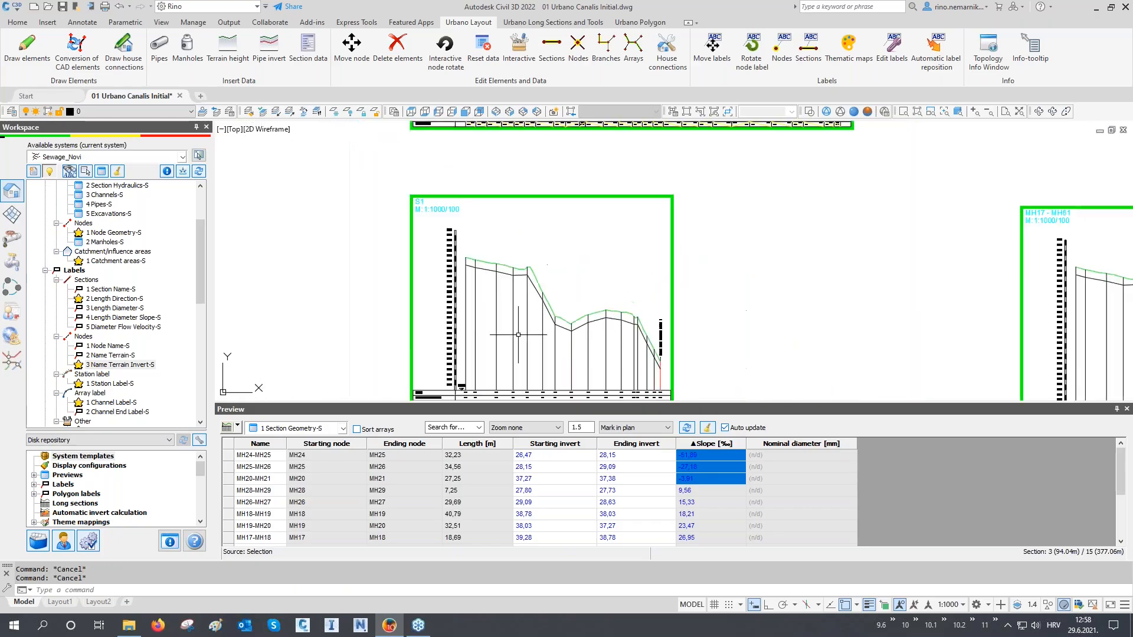
scroll(518, 334, "down", 4)
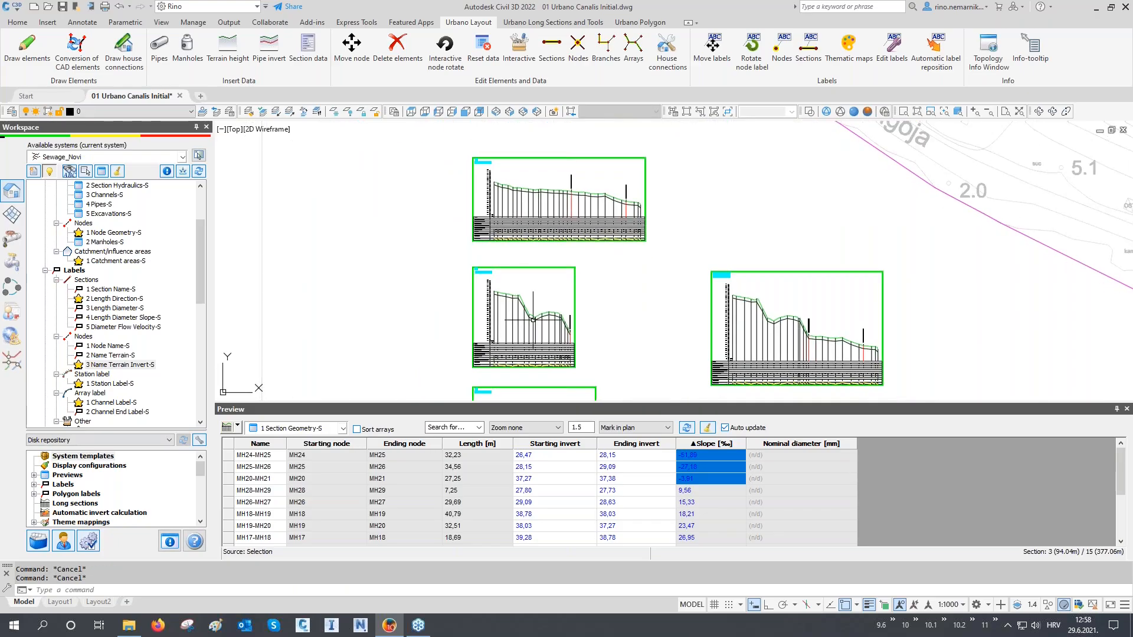
scroll(519, 184, "up", 6)
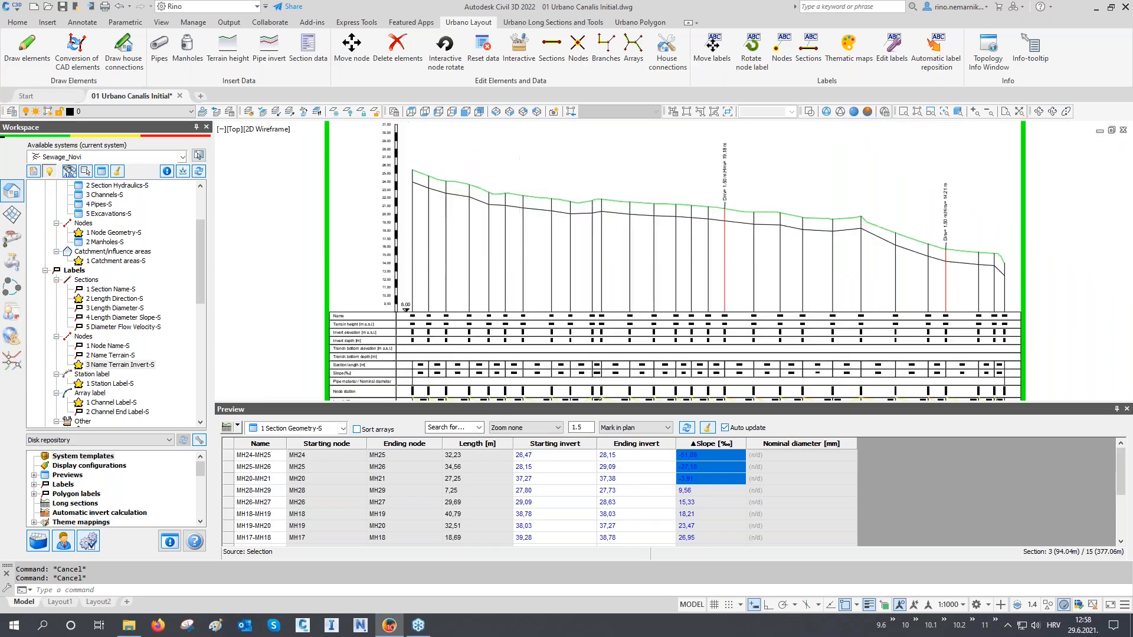
scroll(518, 184, "up", 2)
left_click(573, 459)
left_click(569, 468)
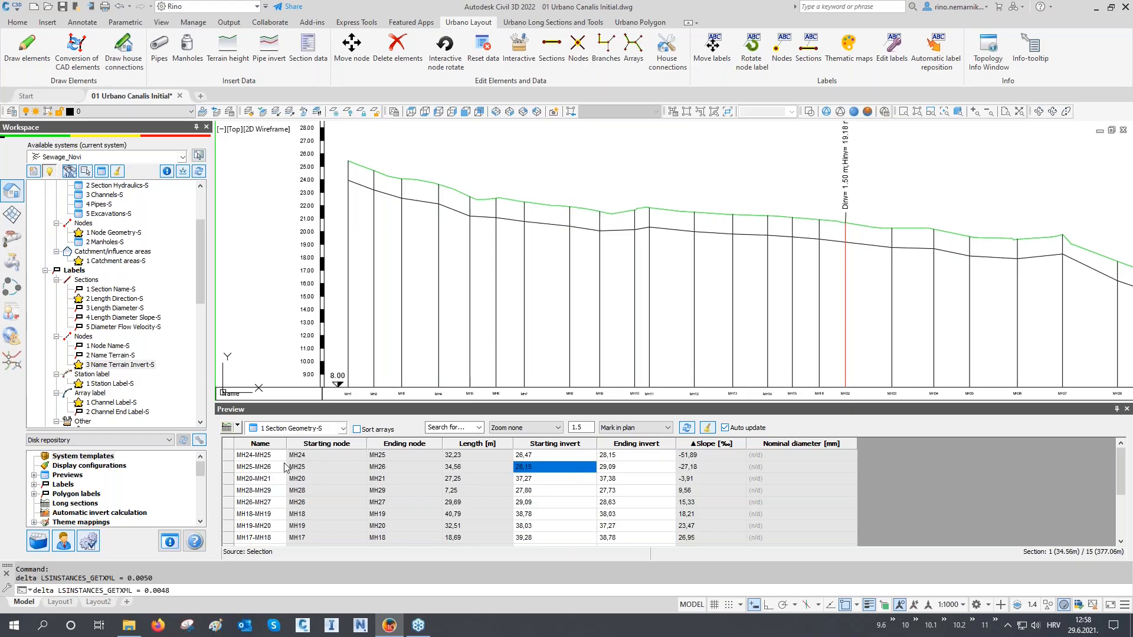
left_click(228, 428)
left_click(425, 283)
middle_click_drag(424, 288, 374, 364)
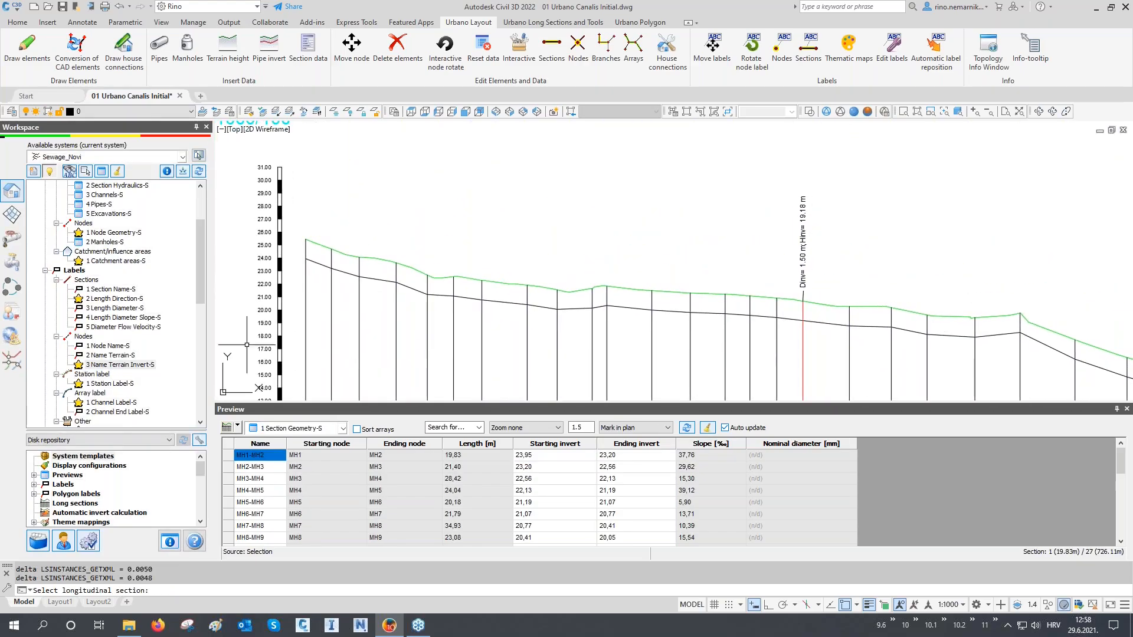
scroll(165, 320, "up", 3)
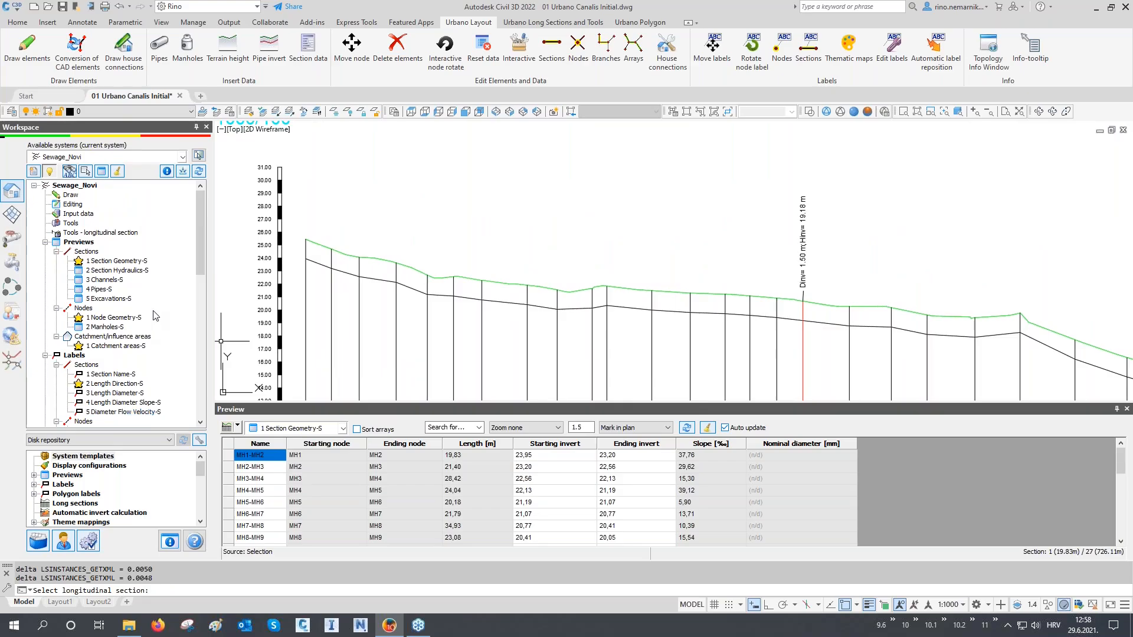
right_click(127, 236)
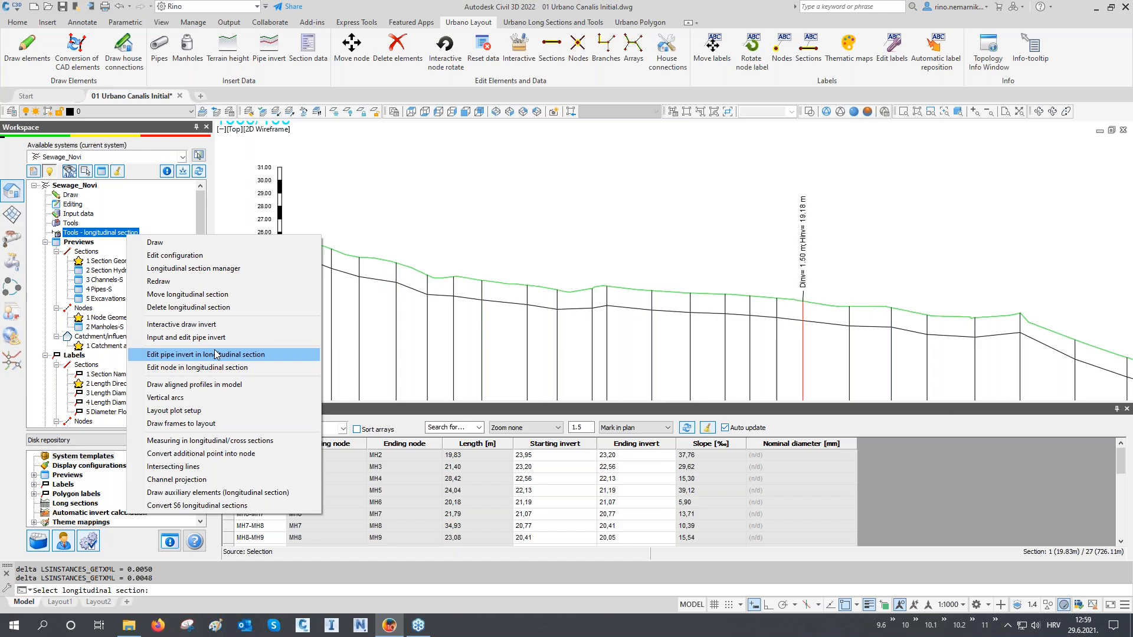
left_click(592, 169)
left_click(547, 217)
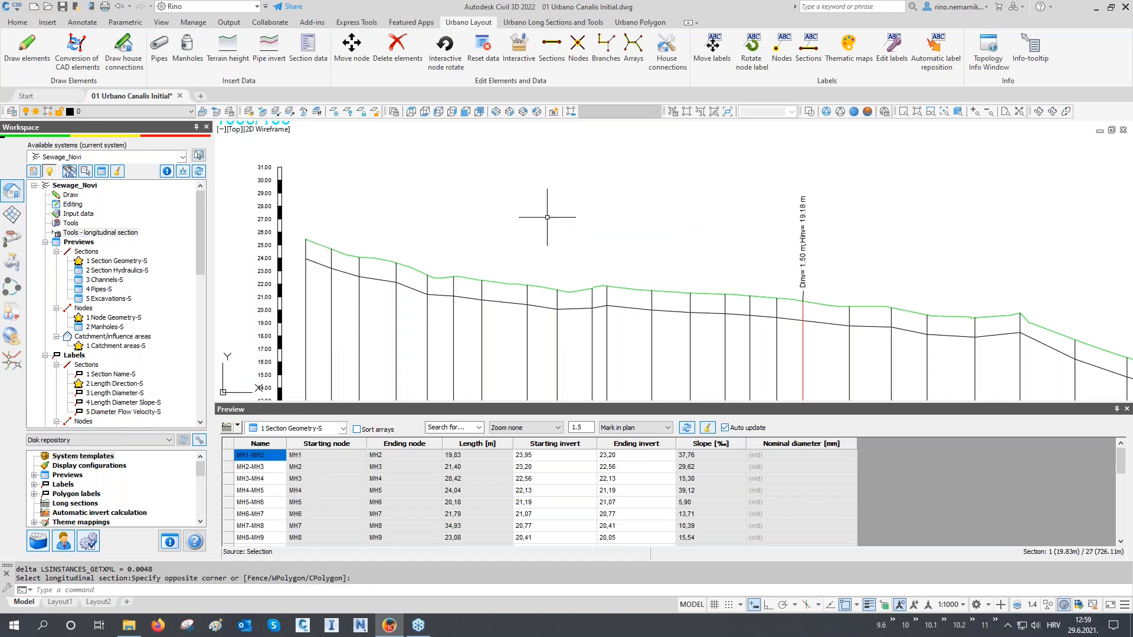
right_click(139, 233)
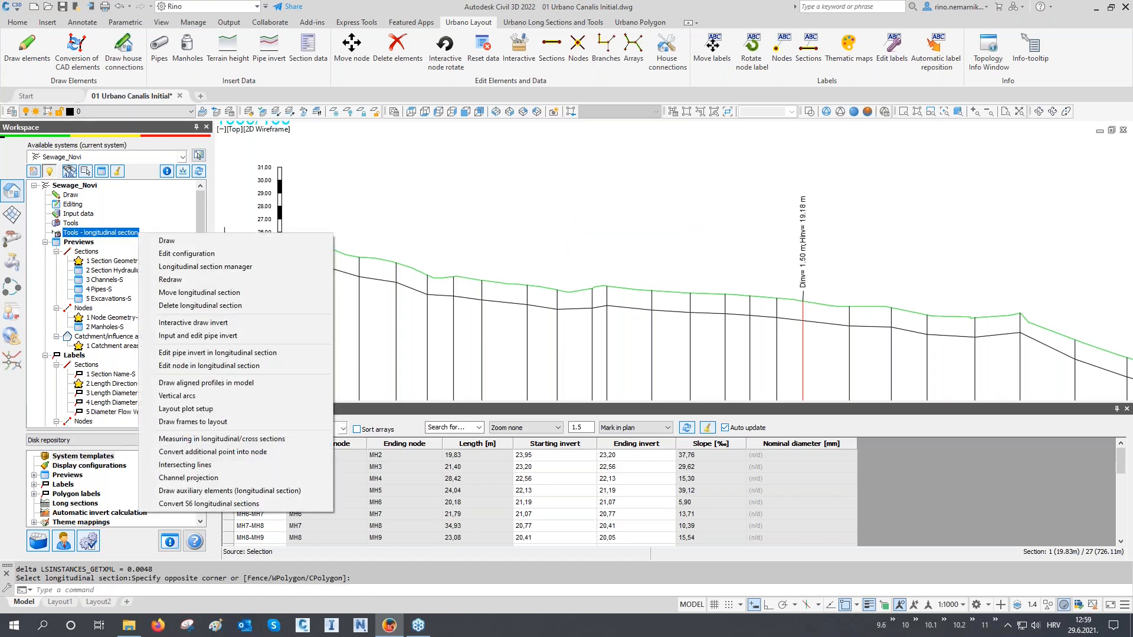
- Start Input and edit pipe invert, place the Invert Editor clear of the profile, and choose longitudinal section A1 for editing
left_click(573, 23)
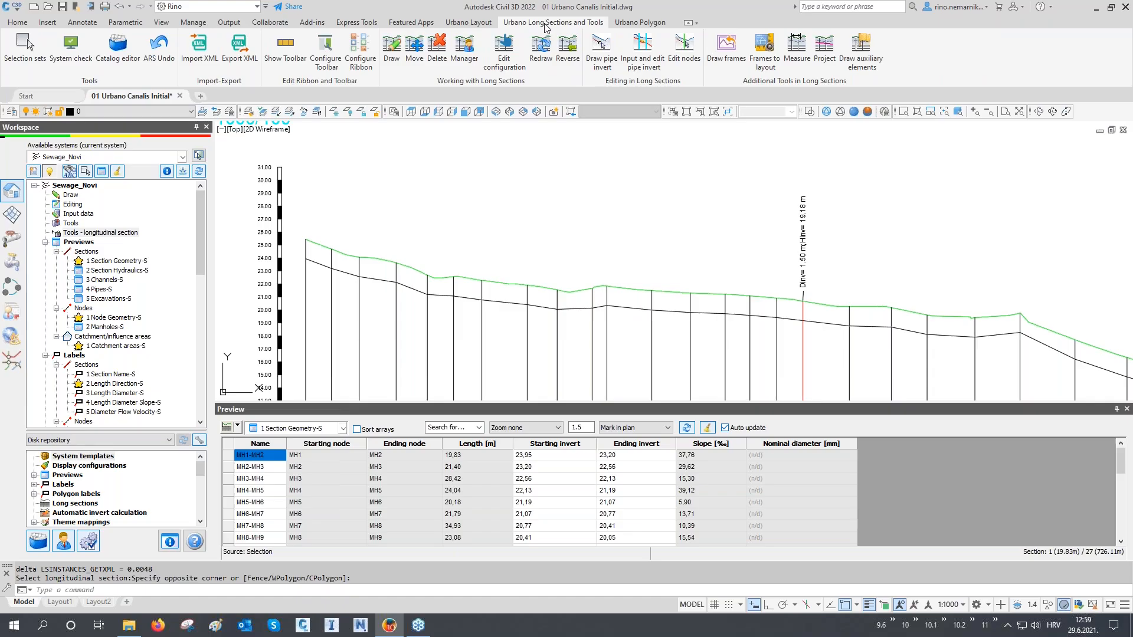
left_click(643, 70)
mouse_move(592, 236)
left_mouse_down()
mouse_move(903, 126)
mouse_move(1016, 102)
left_mouse_up()
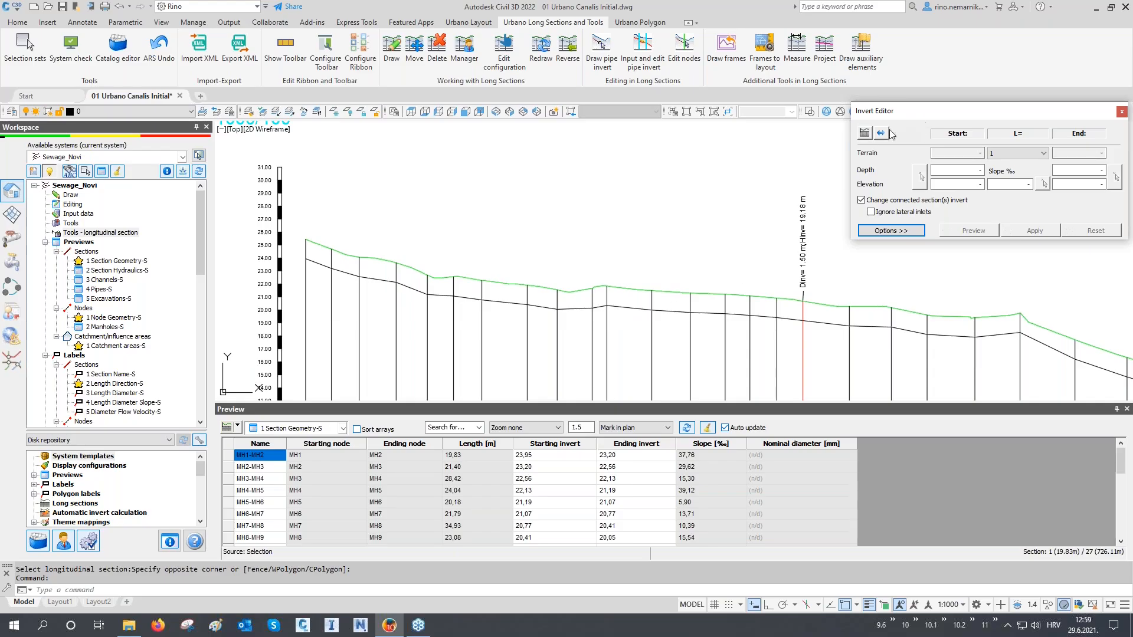
left_click(864, 132)
left_click(741, 239)
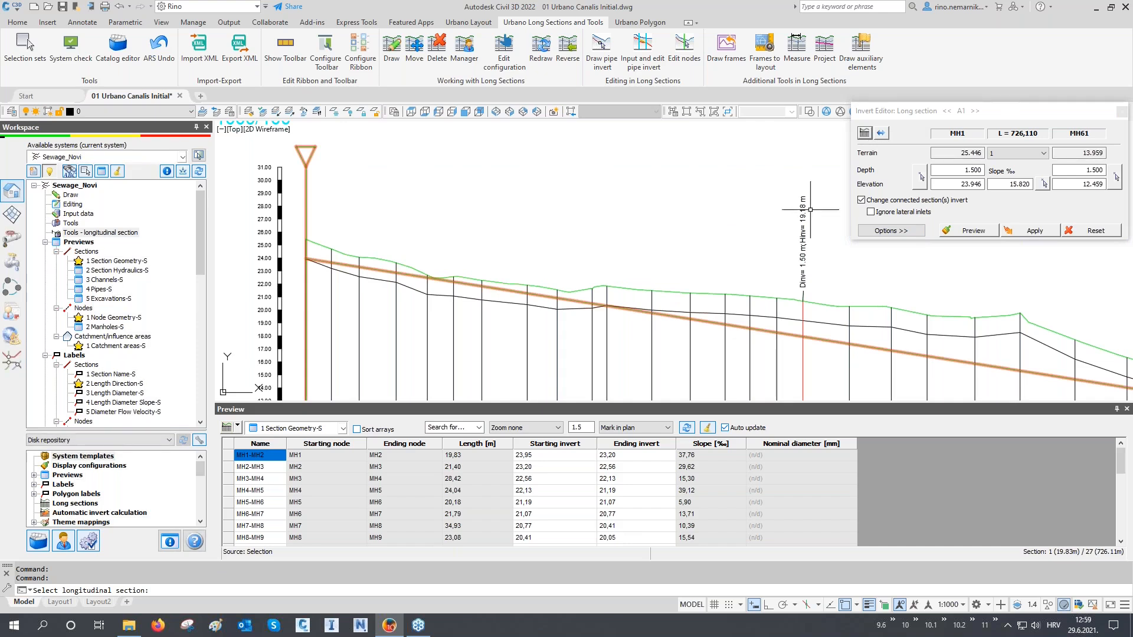
- Limit the edited range to nodes MH1 through MH5 and set its slope to 30 ‰
left_click(881, 134)
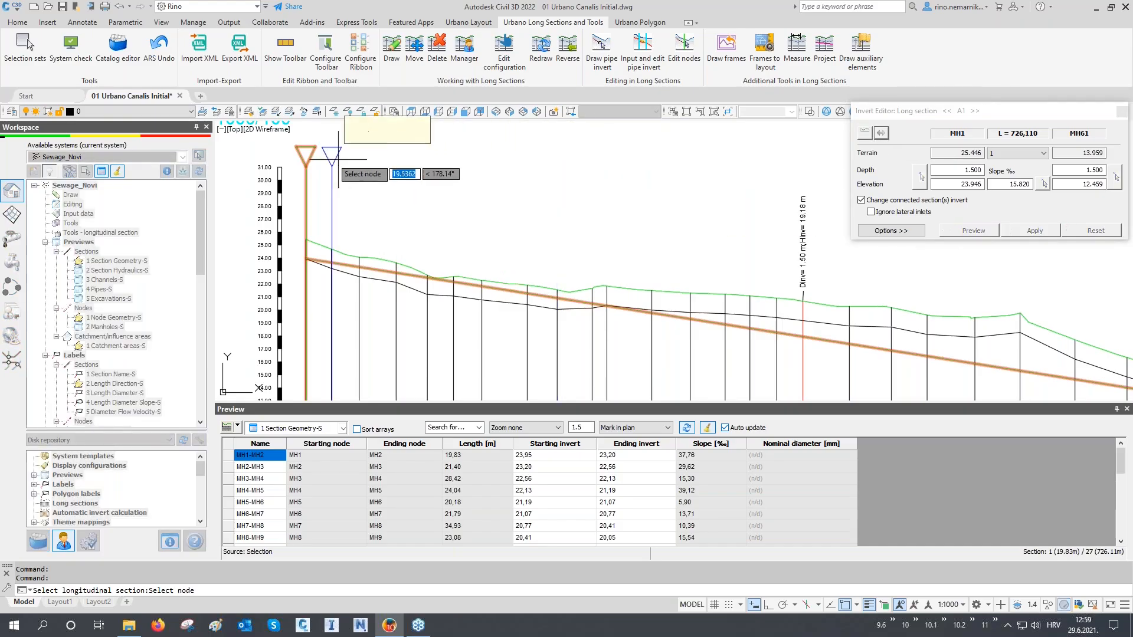
left_click(306, 157)
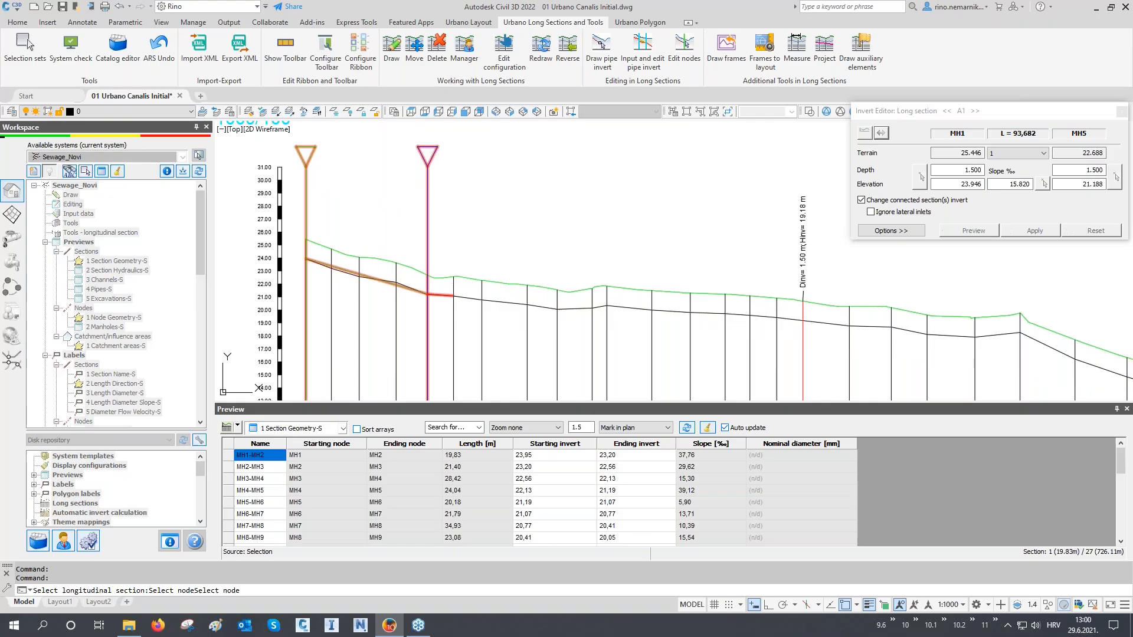
left_click(427, 157)
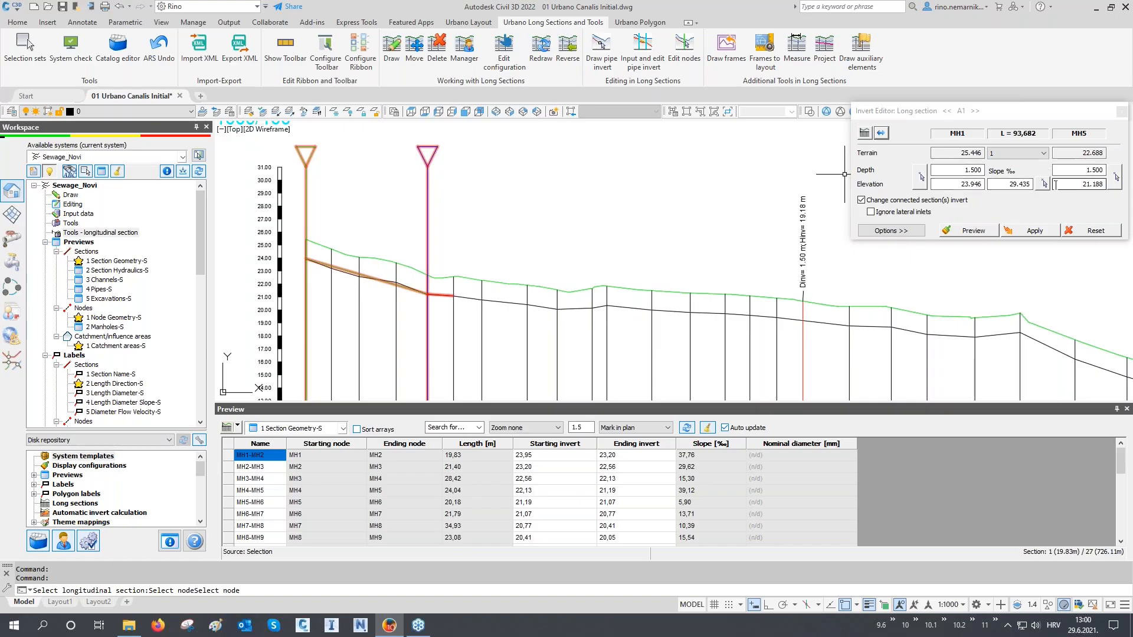
left_click(1010, 184)
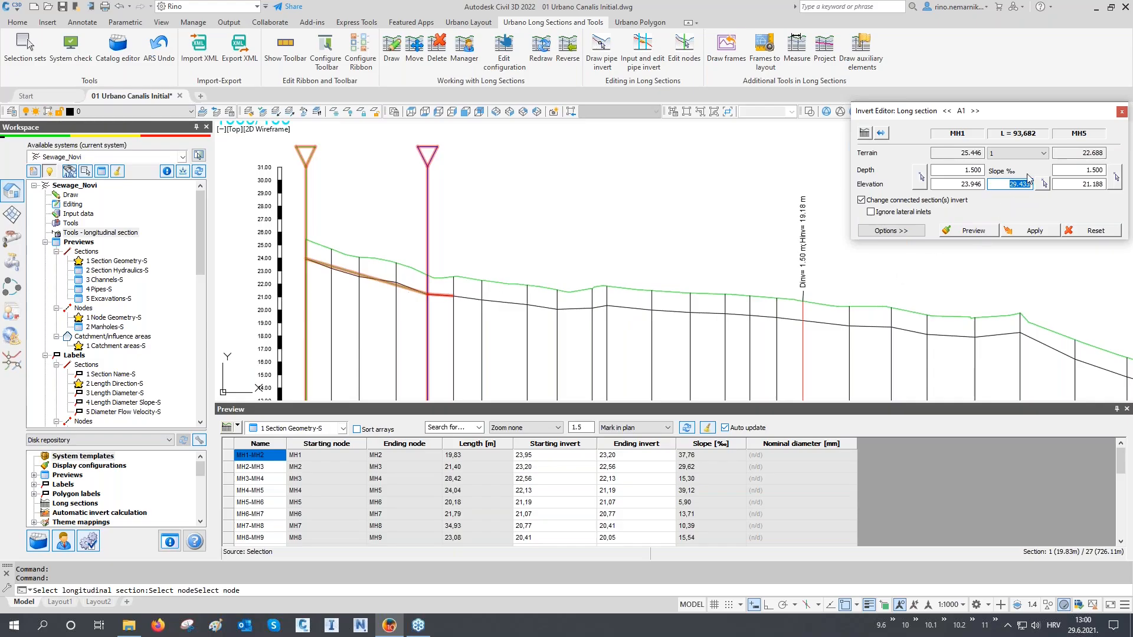
type("30")
- Check the slope unit choices in the Invert Editor's advanced options, keep ‰, and set the precision to 0.00
left_click(914, 232)
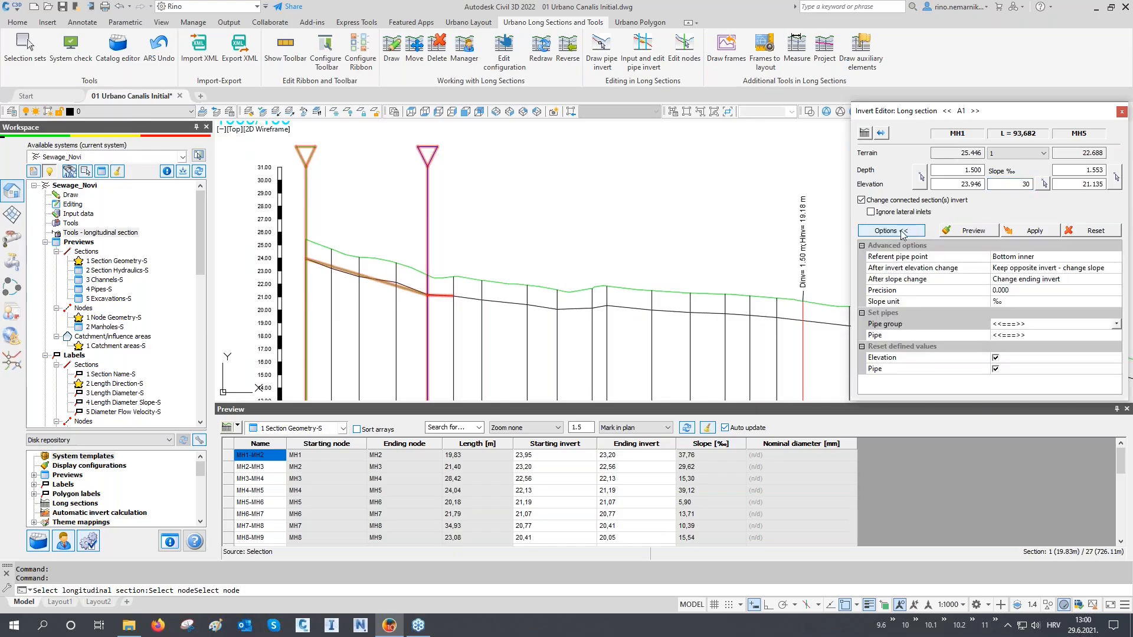
left_click(1004, 303)
left_click(1006, 304)
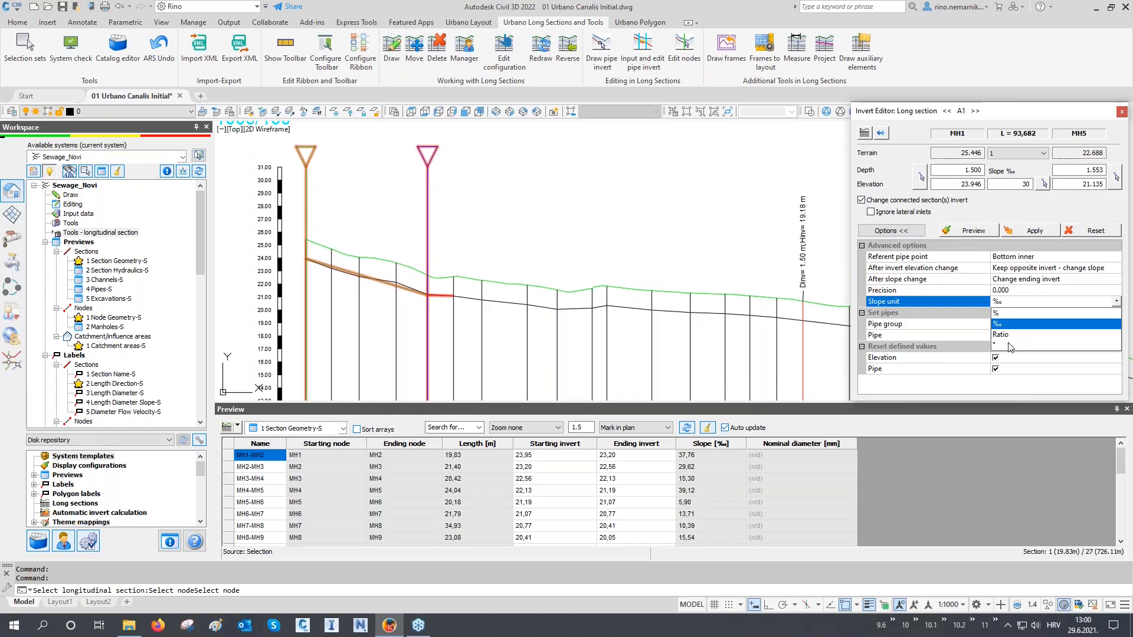
left_click(1007, 306)
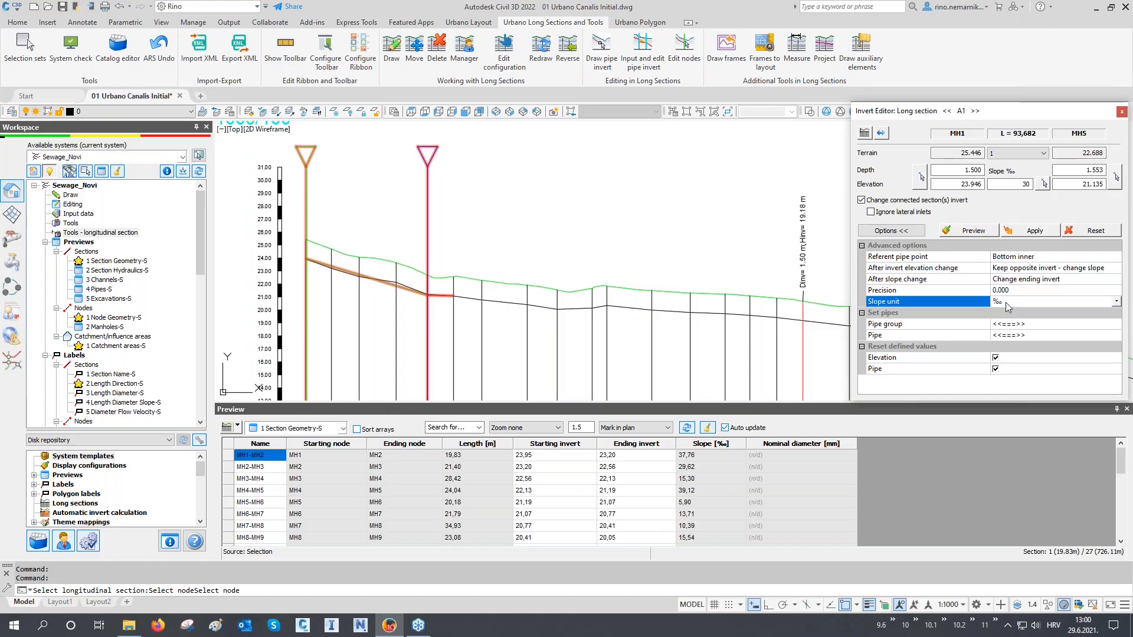
left_click(1014, 291)
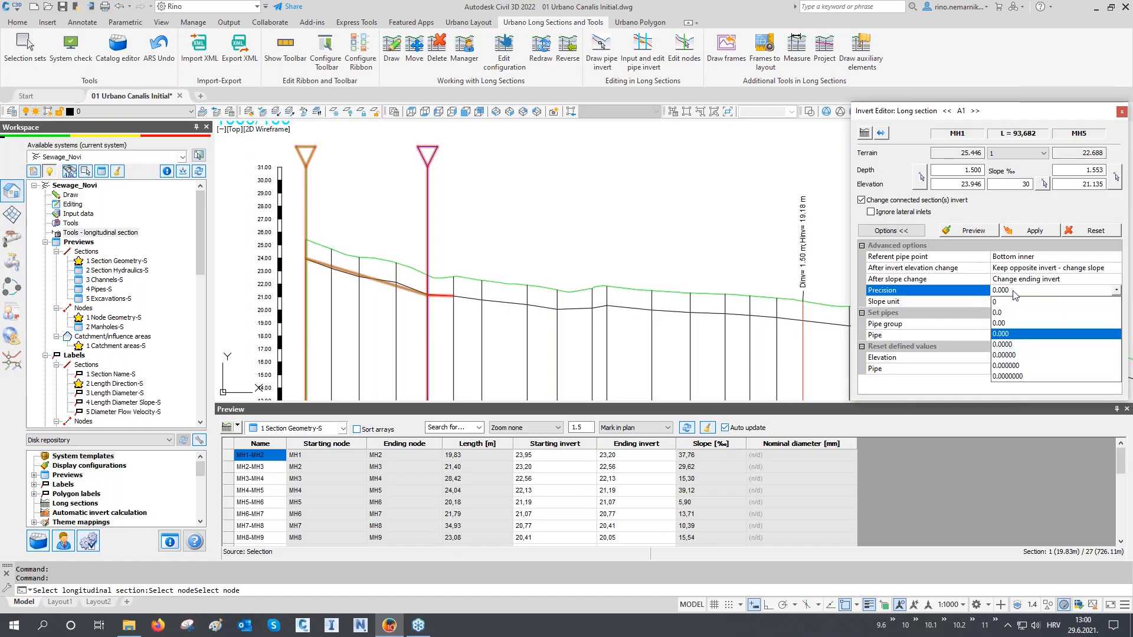
left_click(1013, 323)
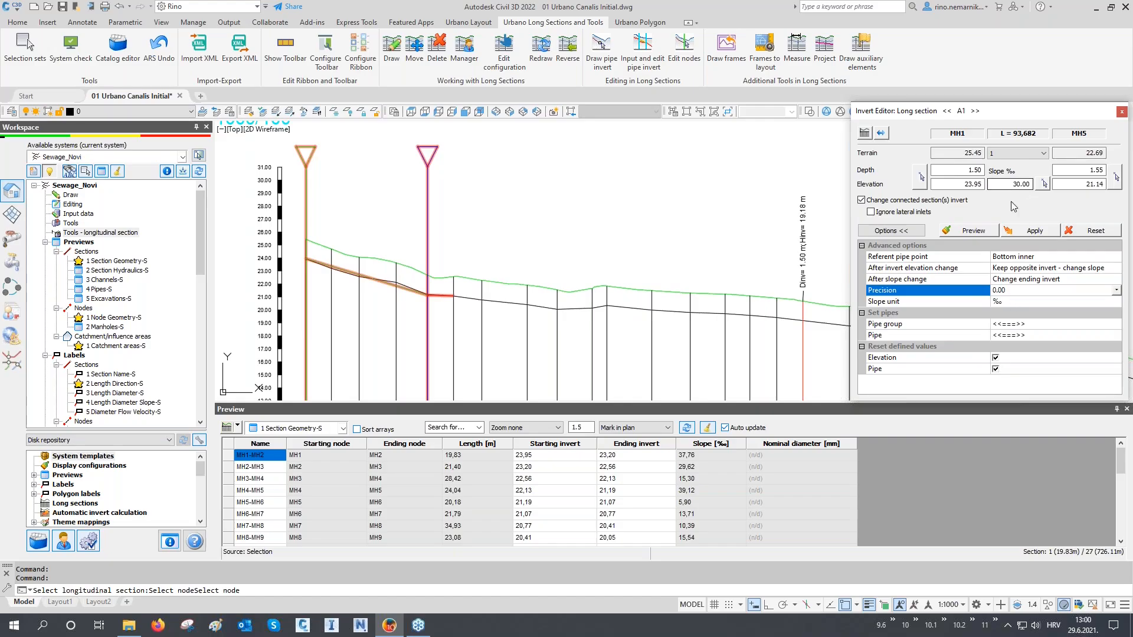
left_click(891, 230)
- Apply the 30 ‰ slope between MH1 and MH5 and select the slope values of those four sections in the preview
left_click(1031, 231)
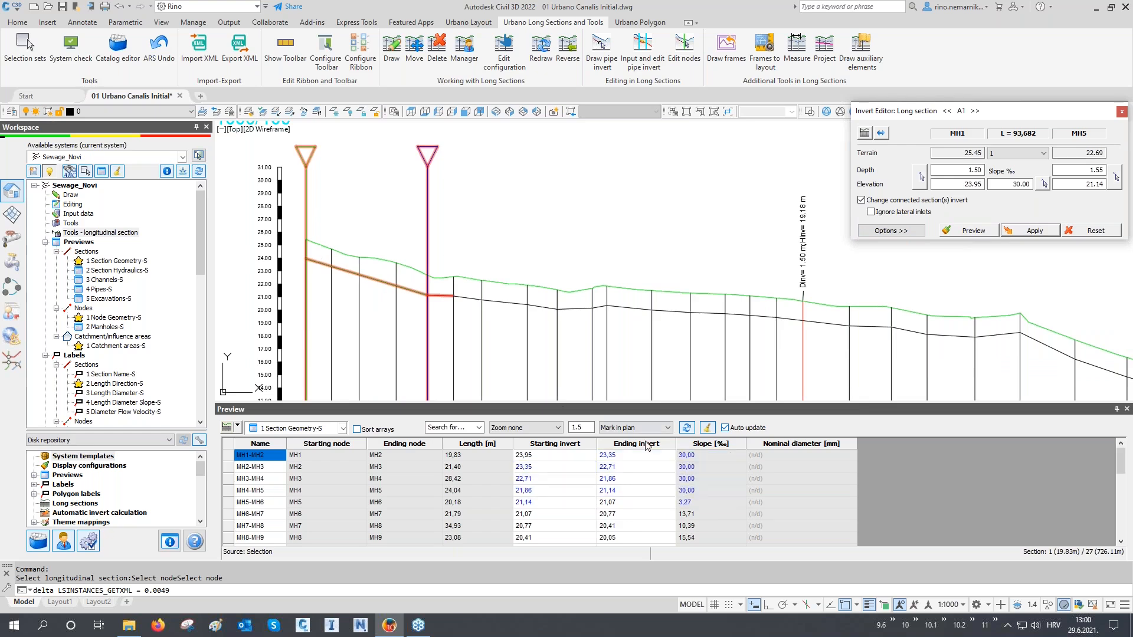
left_click_drag(703, 456, 702, 490)
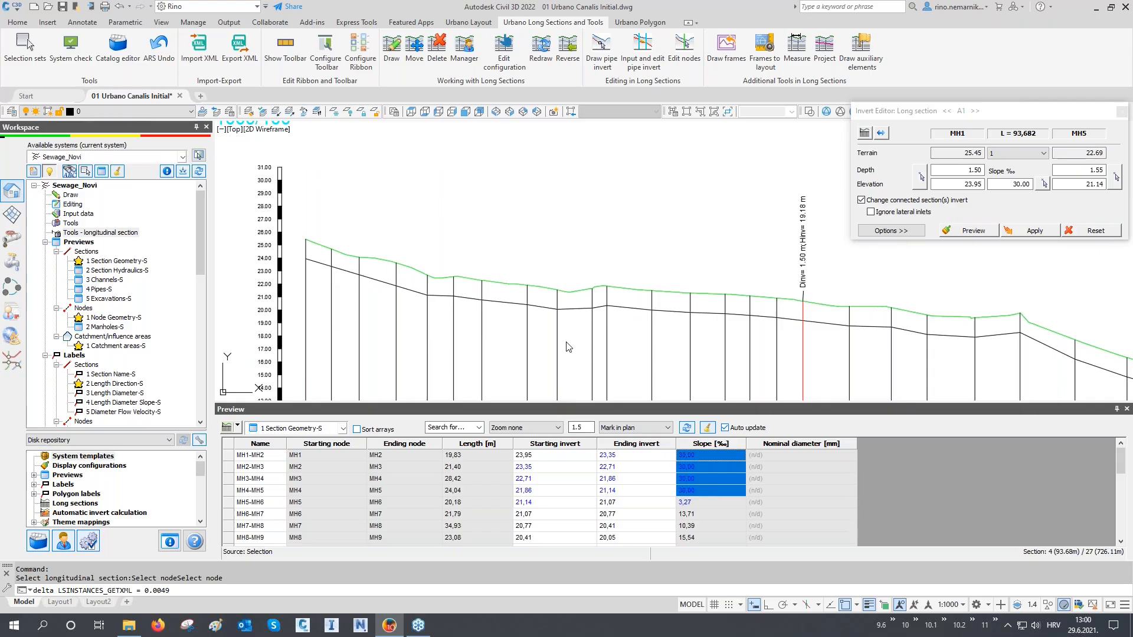
- Select the node range MH5 to MH11 in section A1, set the depth at MH11 to 2 m, then preview and apply the invert
left_click(881, 133)
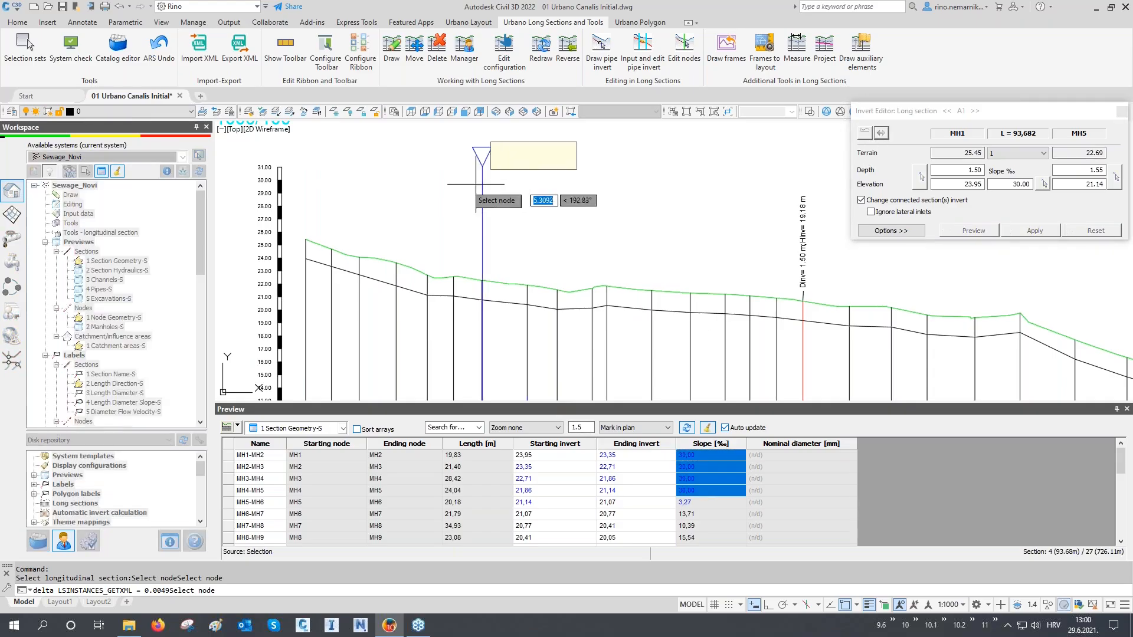
left_click(427, 191)
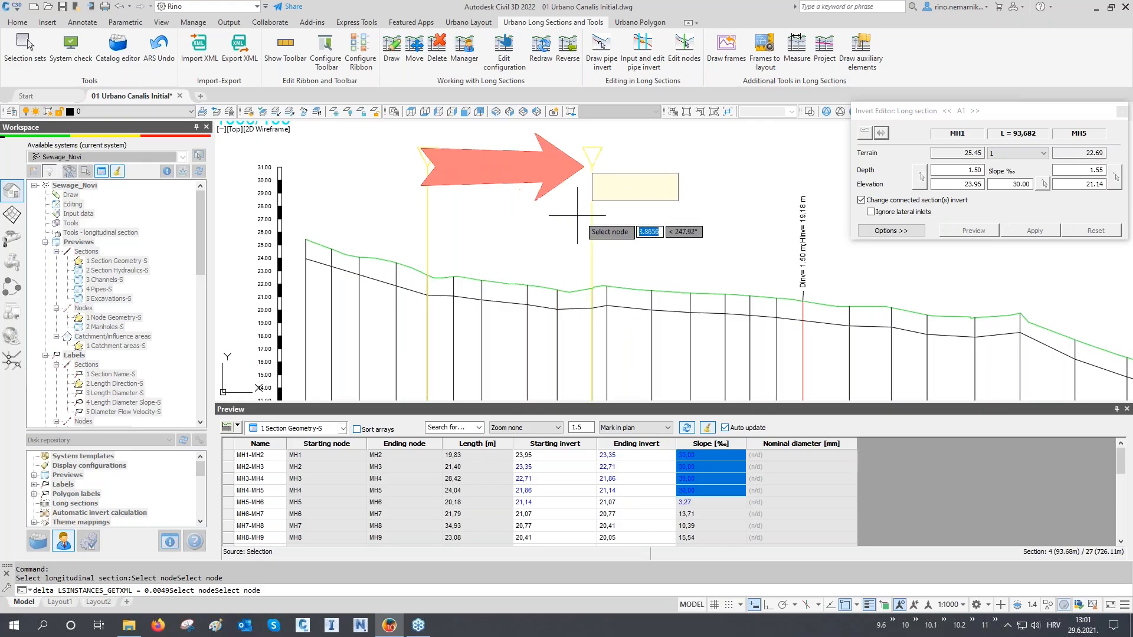
left_click(602, 219)
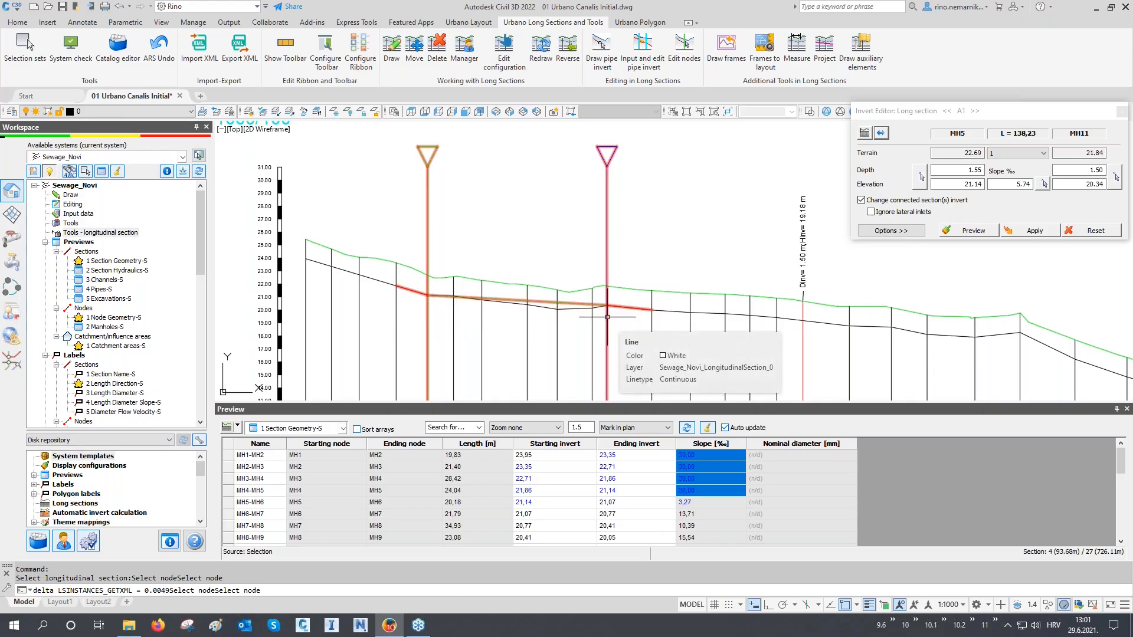
double_click(1105, 171)
type("2")
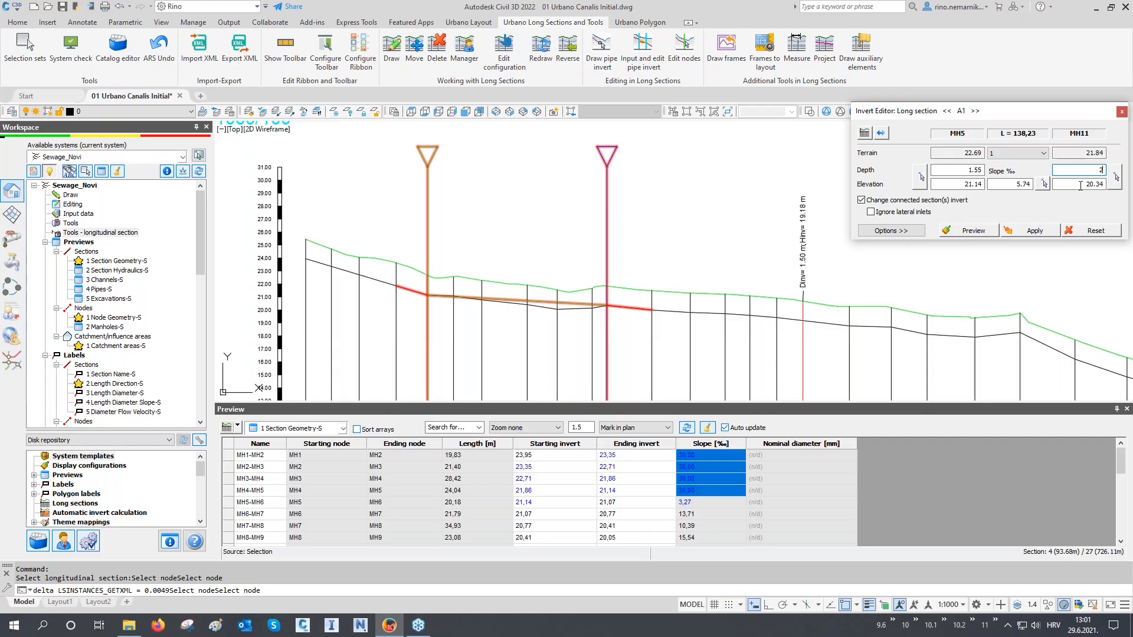
left_click(970, 231)
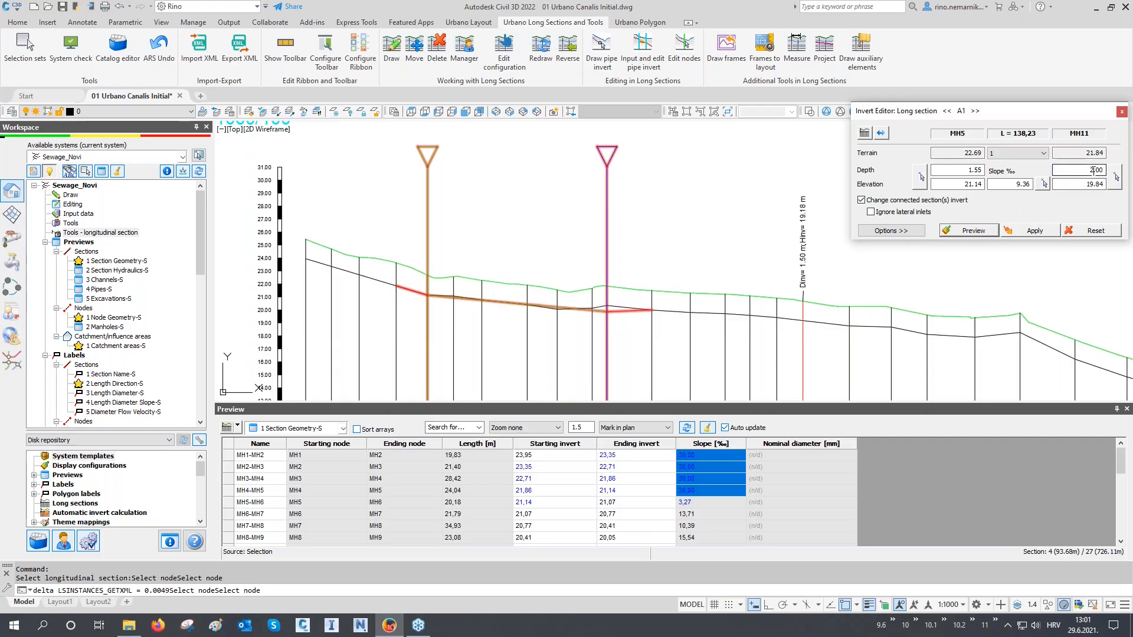
left_click(1025, 184)
left_click(1027, 231)
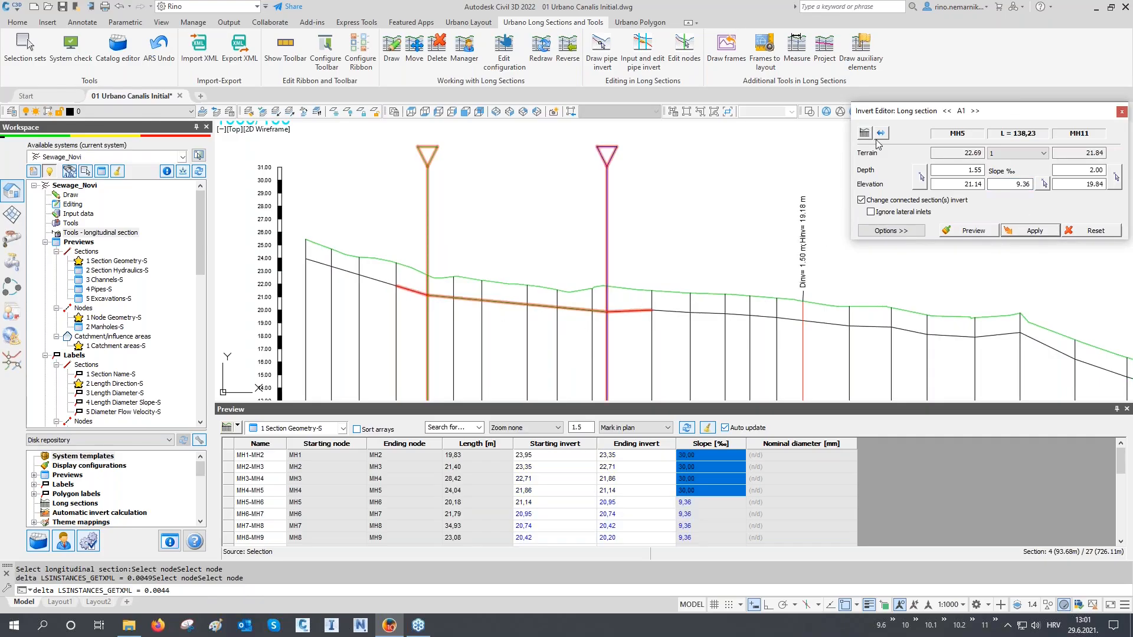
- Extend the regrading from MH11 to MH37 with a slope of 7 ‰, previewing and applying the invert
middle_click_drag(742, 231, 541, 182)
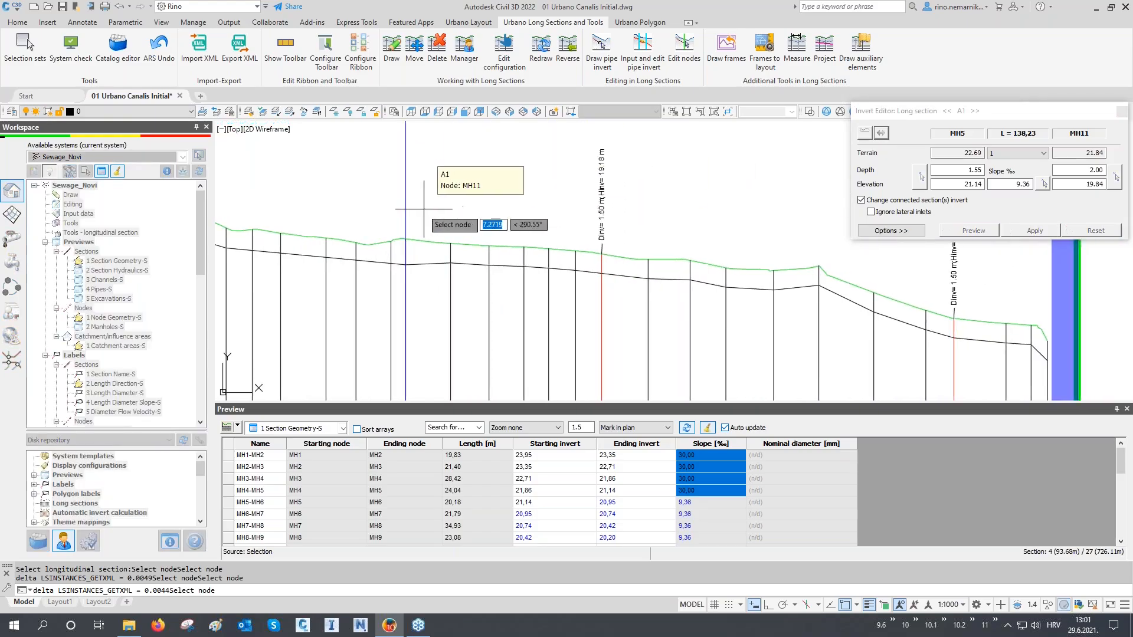
left_click(810, 254)
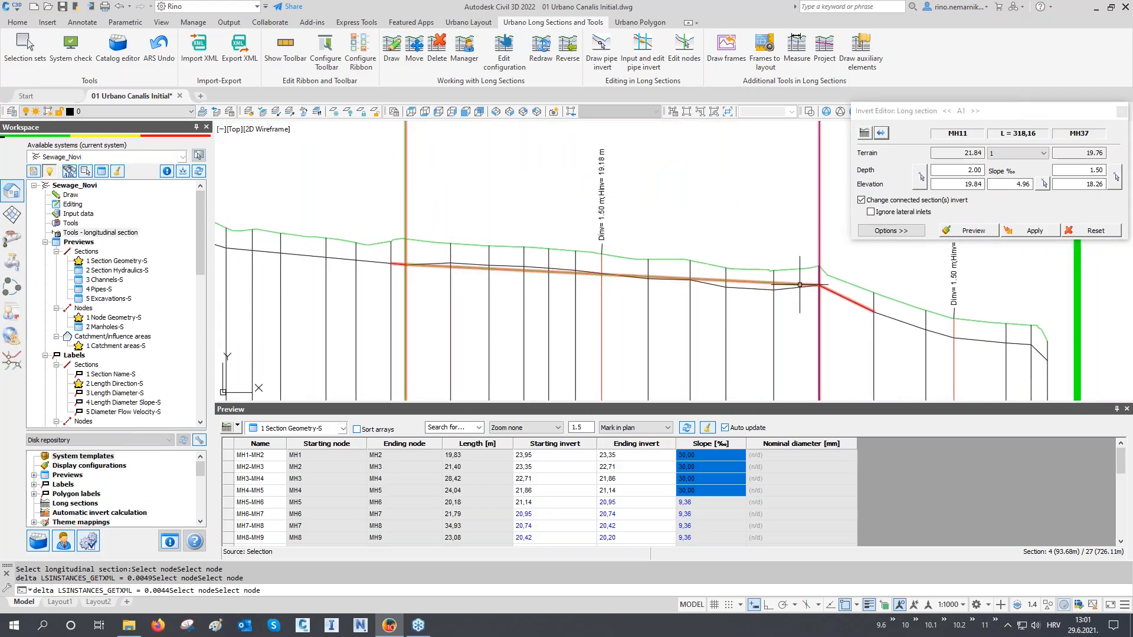
double_click(1019, 184)
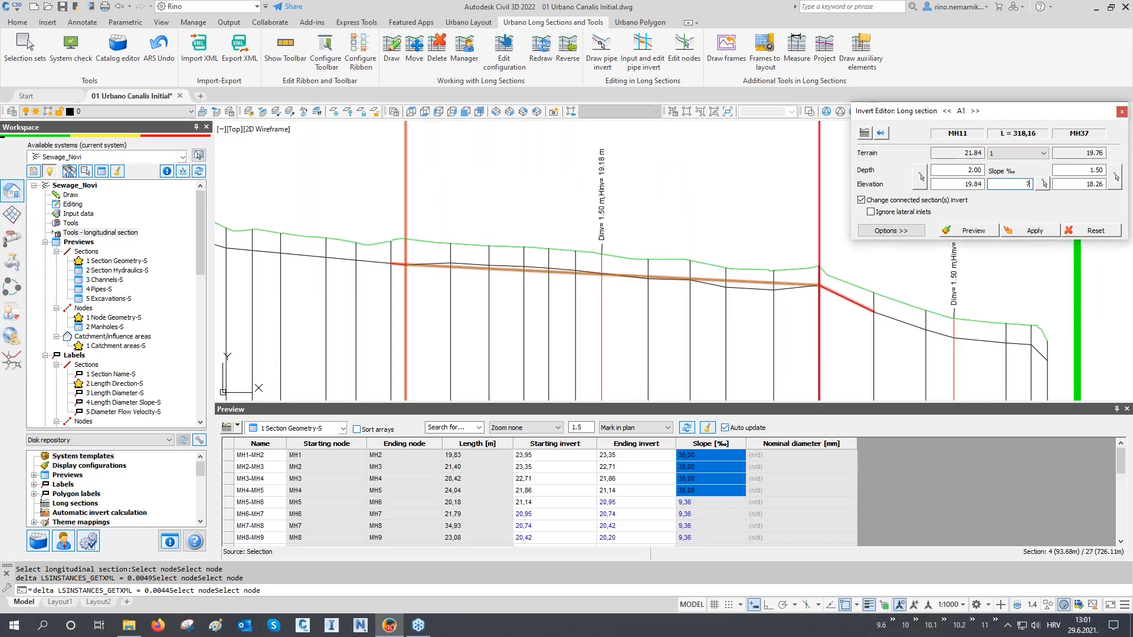
left_click(973, 230)
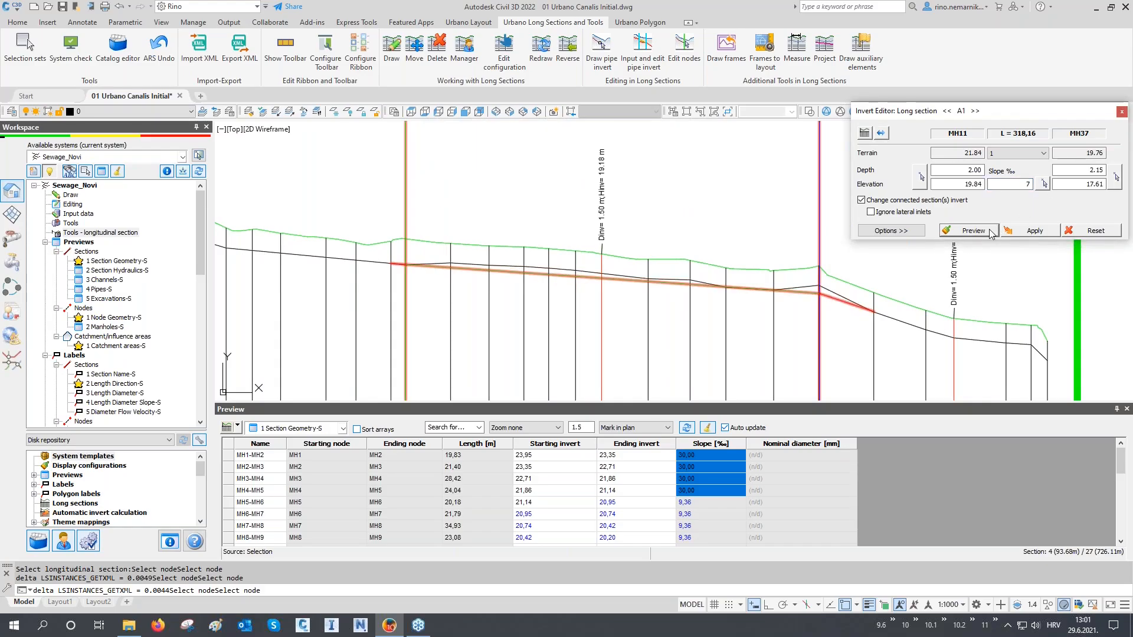
left_click(1031, 232)
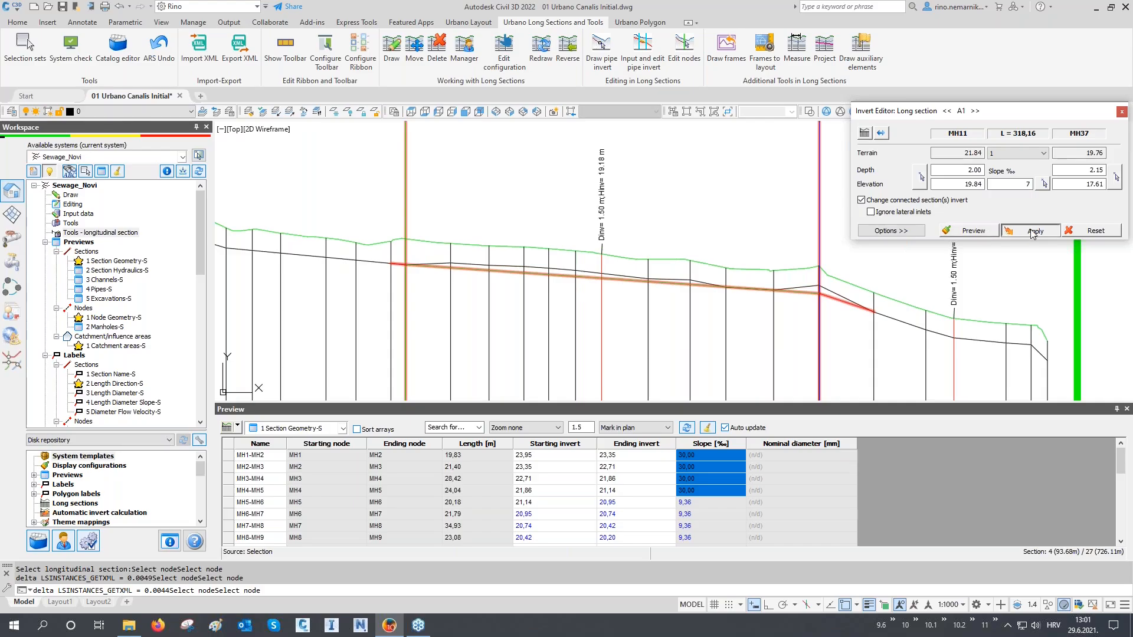
- For the range MH37 to MH58, set the depth at MH37 to 2.55 m and apply it without changing the connected sections' invert
middle_click_drag(942, 318, 699, 256)
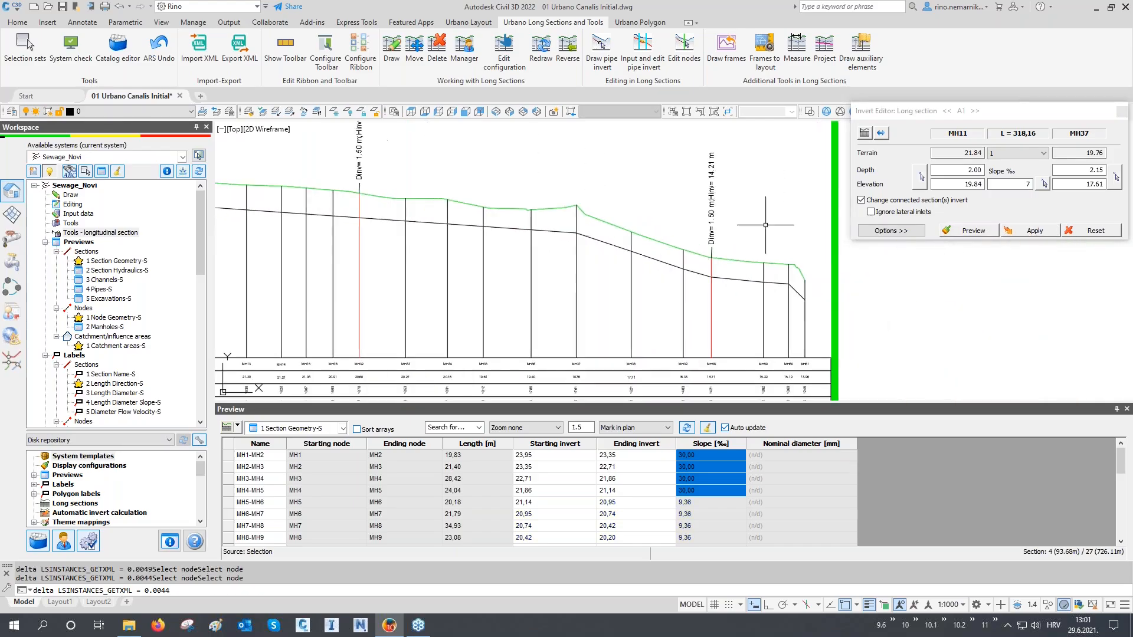
left_click(588, 177)
left_click(707, 200)
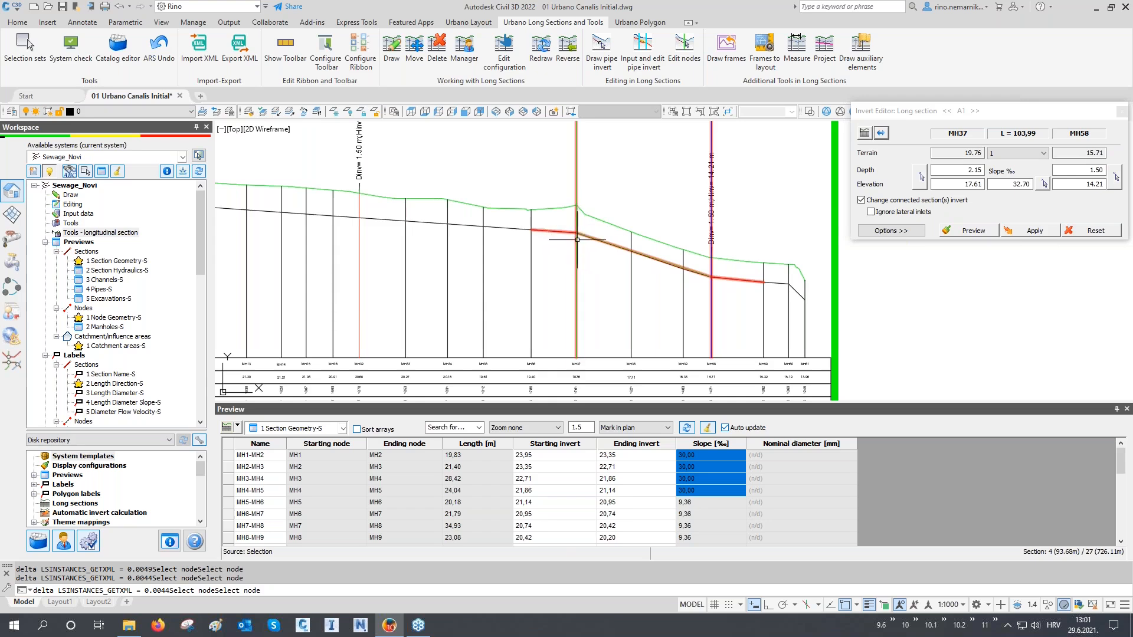
left_click(960, 171)
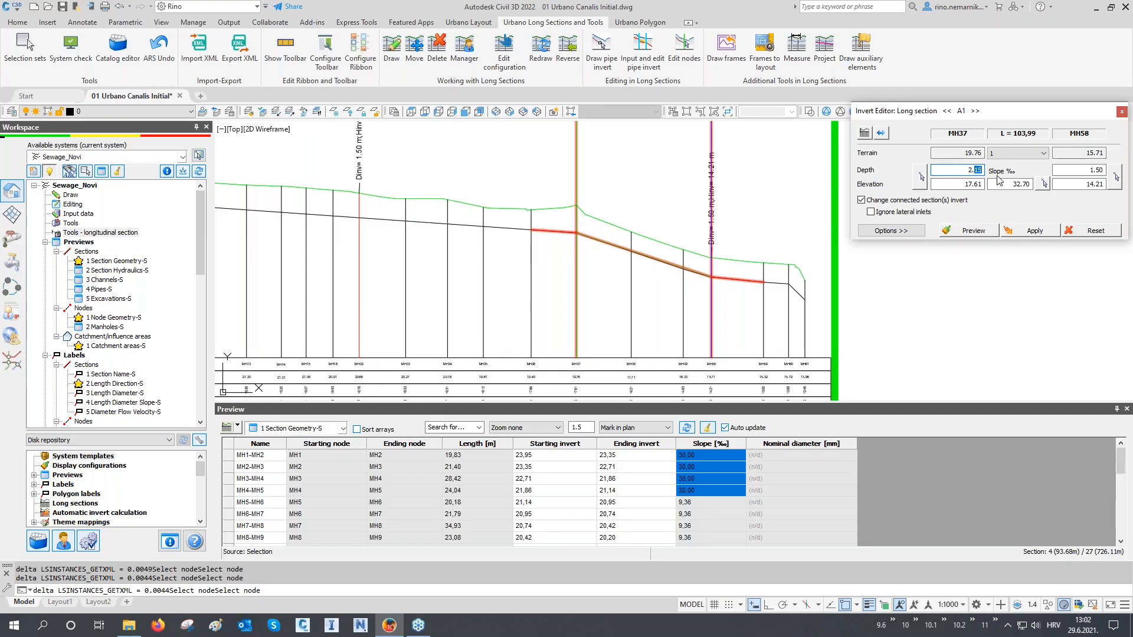
type("5")
left_click(969, 231)
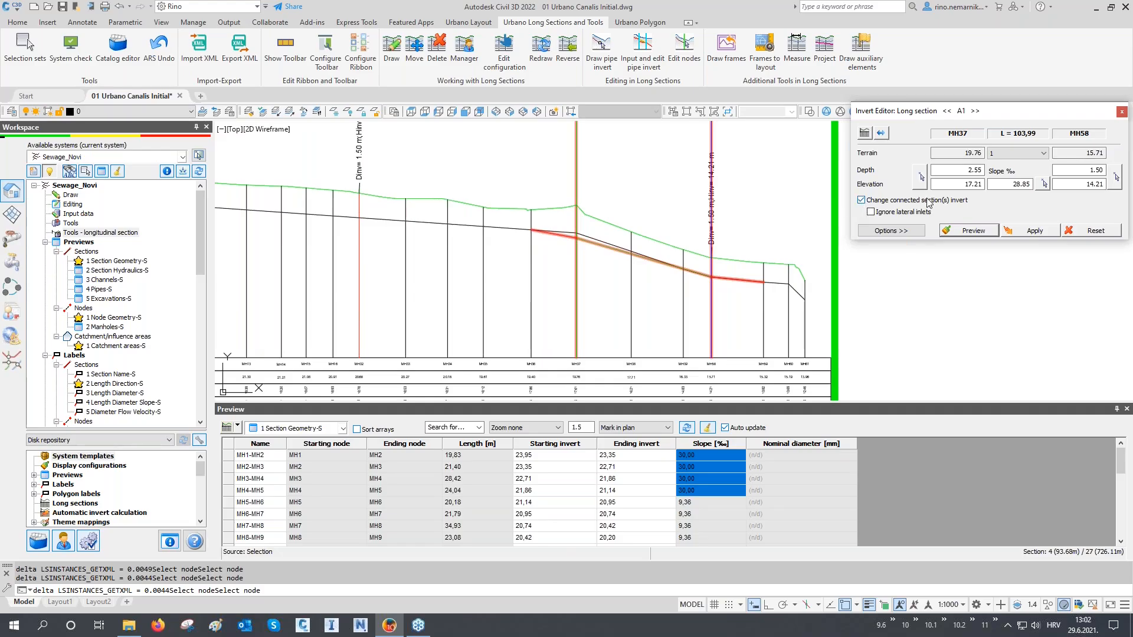
left_click(892, 201)
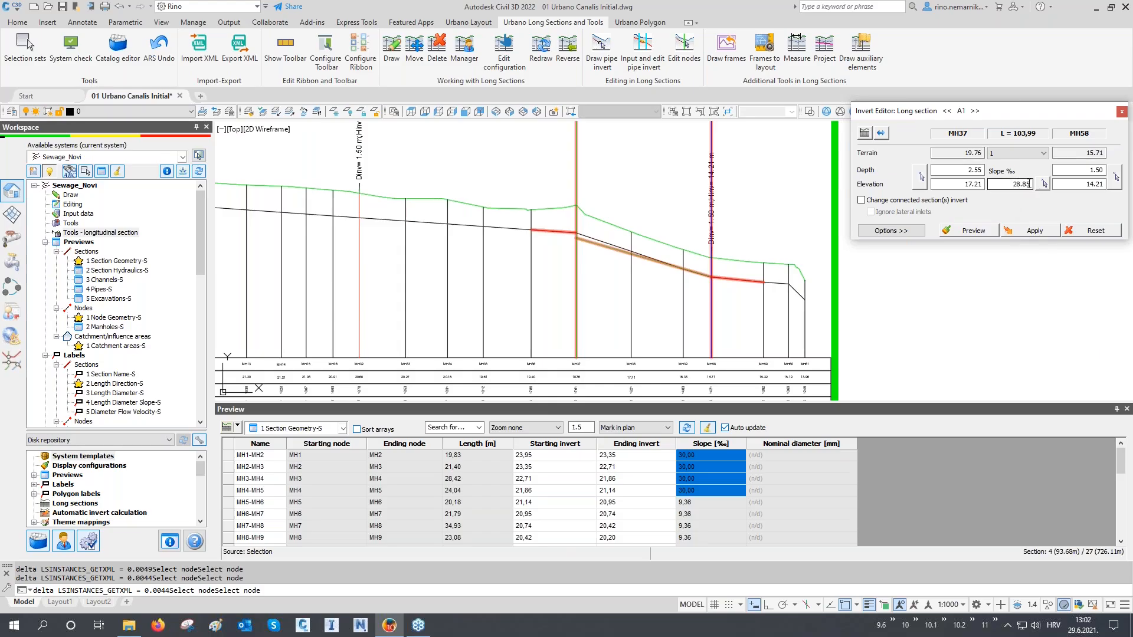
left_click(1031, 230)
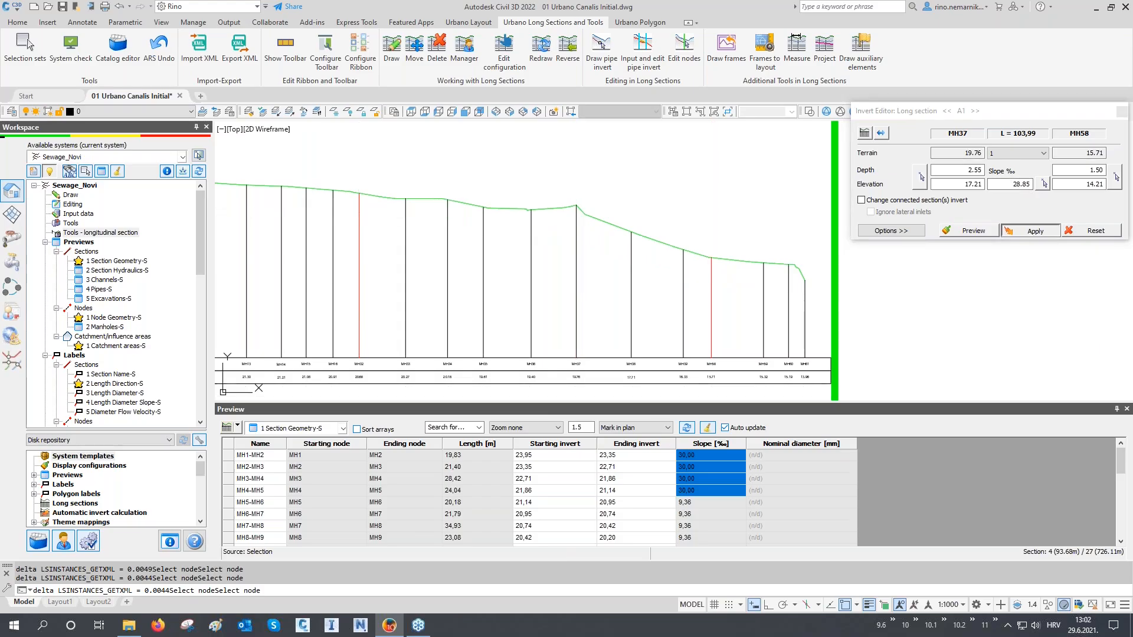
- Examine the invert drop at MH37 in the profile and its paired elevations and depths in the band table
scroll(678, 241, "up", 4)
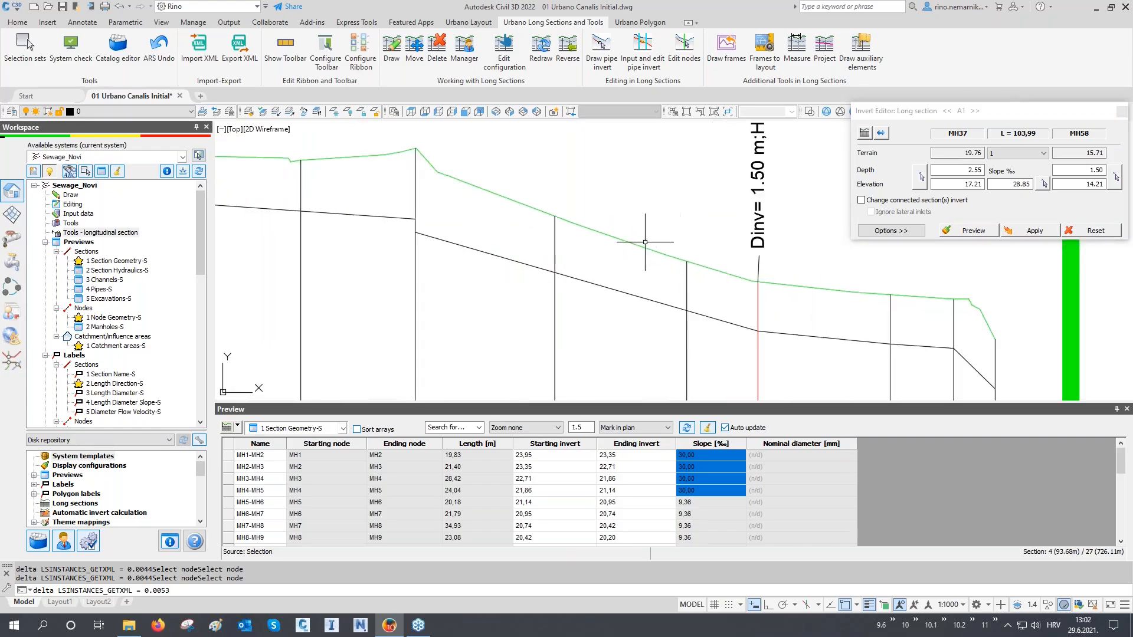
scroll(425, 224, "up", 2)
scroll(448, 222, "down", 4)
scroll(448, 223, "down", 2)
middle_click_drag(470, 286, 512, 242)
scroll(482, 343, "up", 5)
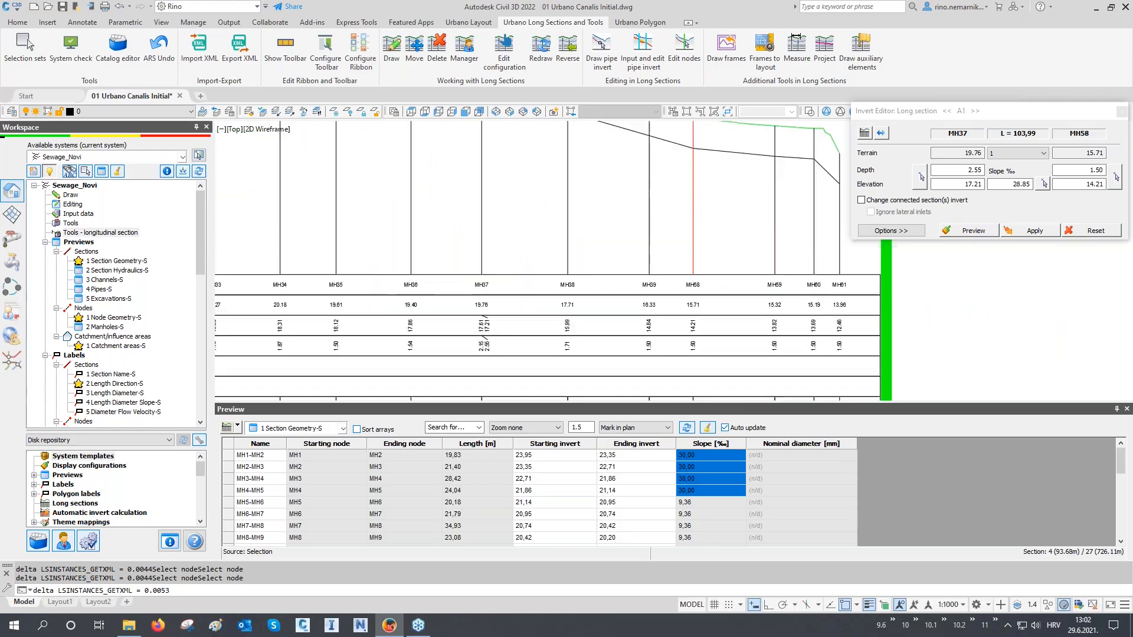
scroll(500, 362, "up", 2)
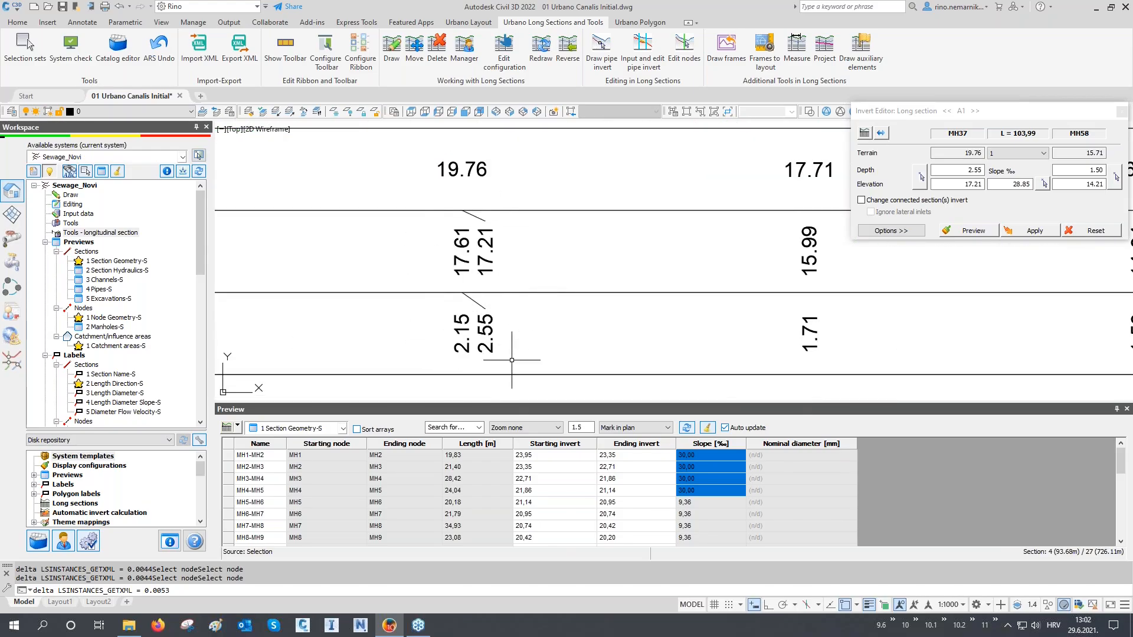
scroll(445, 340, "down", 5)
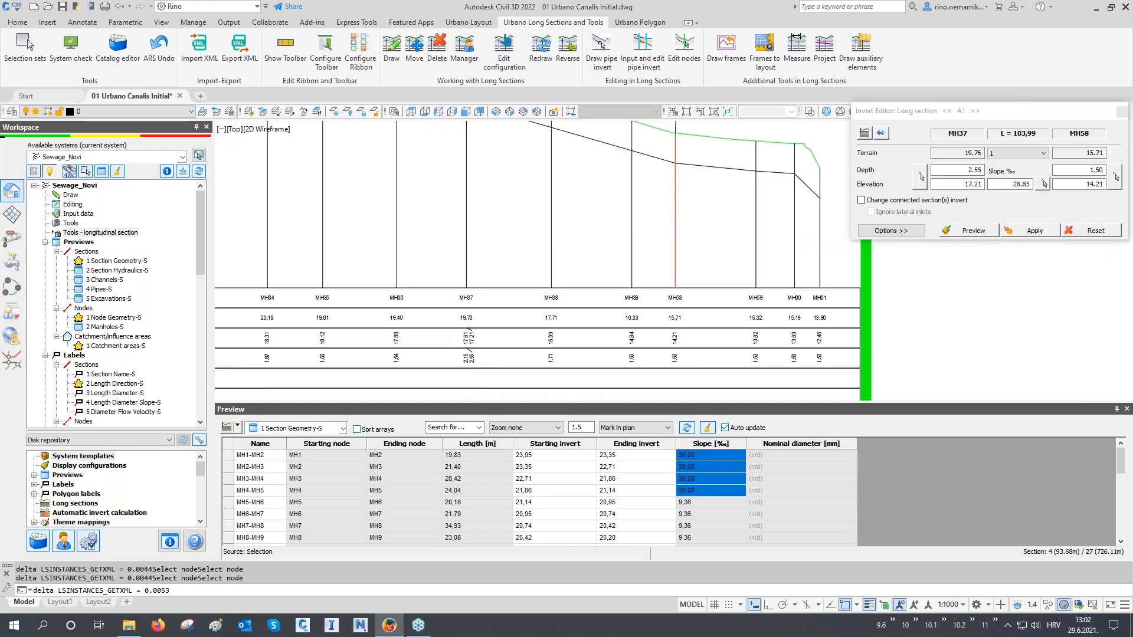
middle_click_drag(464, 277, 470, 315)
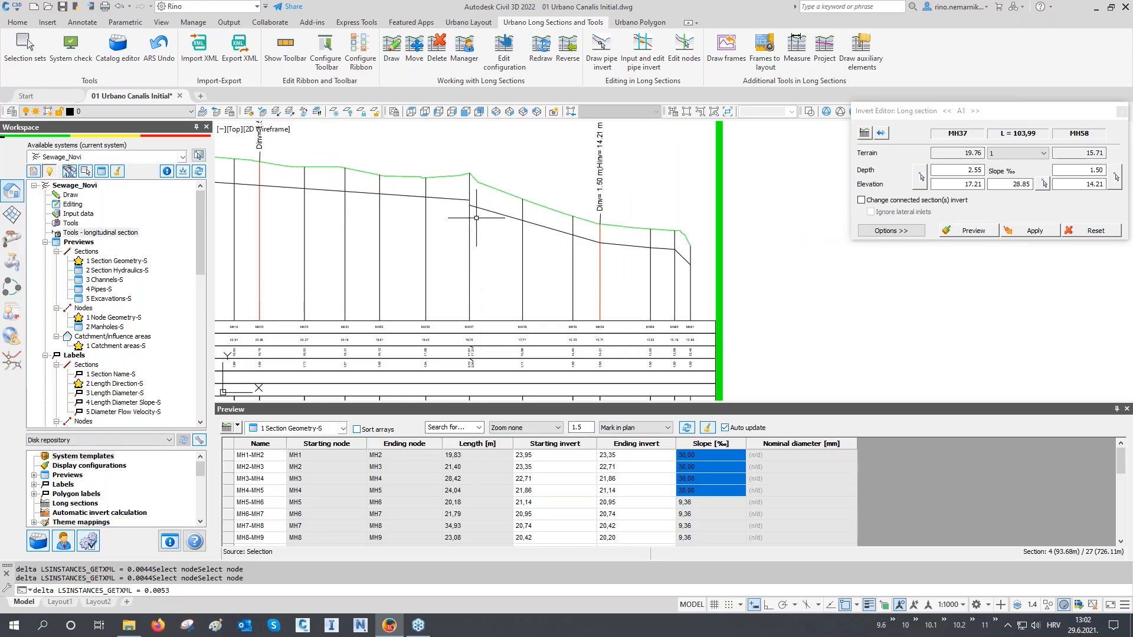
- Search for manhole MH37 by picking it in the profile, check its plan label, and return to it in longitudinal section A1
left_click(70, 171)
left_click_drag(553, 152, 690, 141)
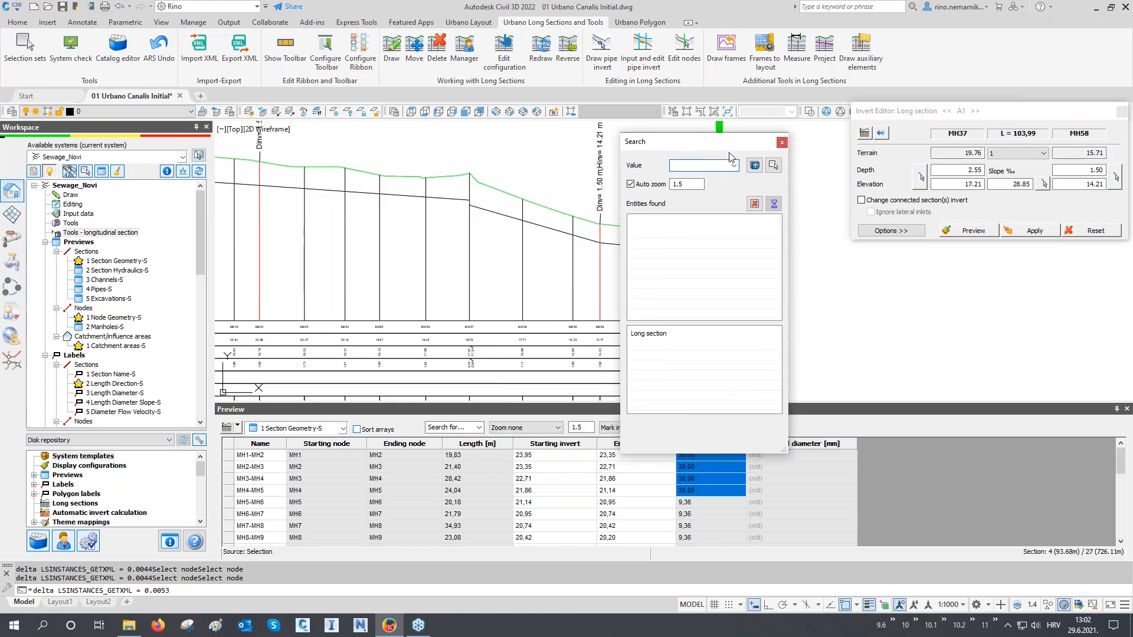
left_click(774, 167)
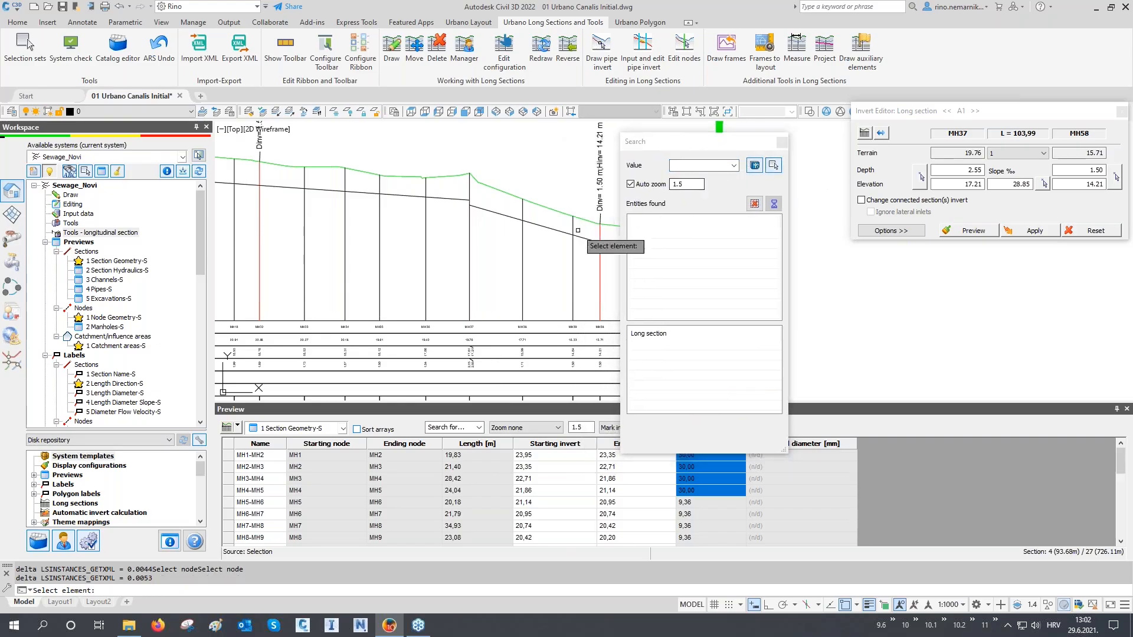
left_click(469, 217)
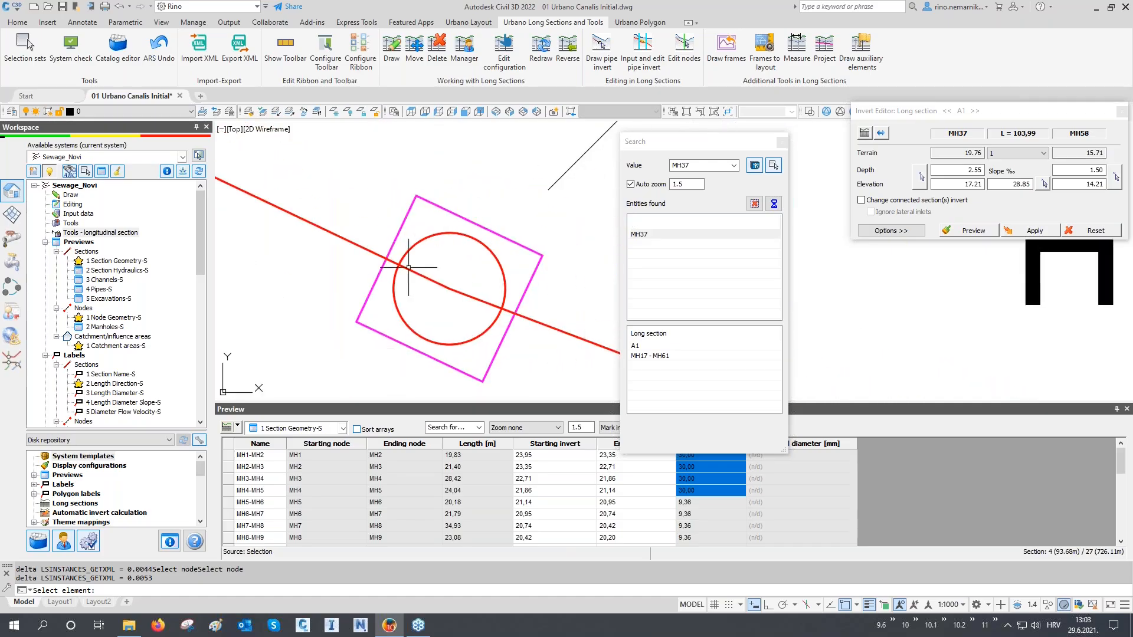
scroll(401, 329, "down", 5)
middle_click_drag(472, 313, 314, 317)
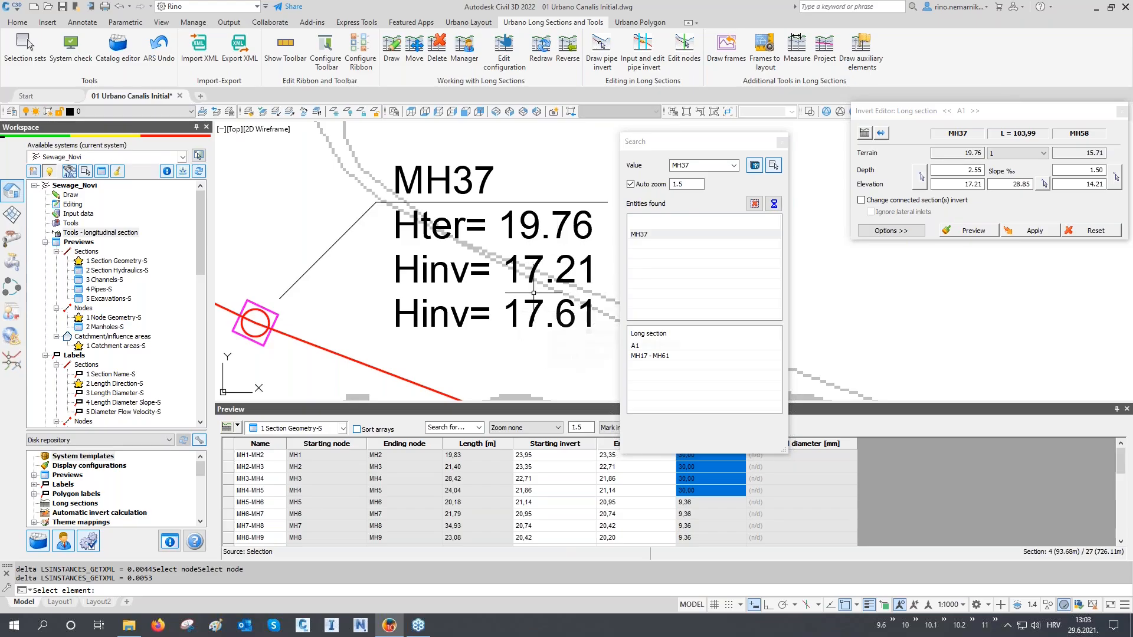
left_click(638, 345)
left_click(782, 142)
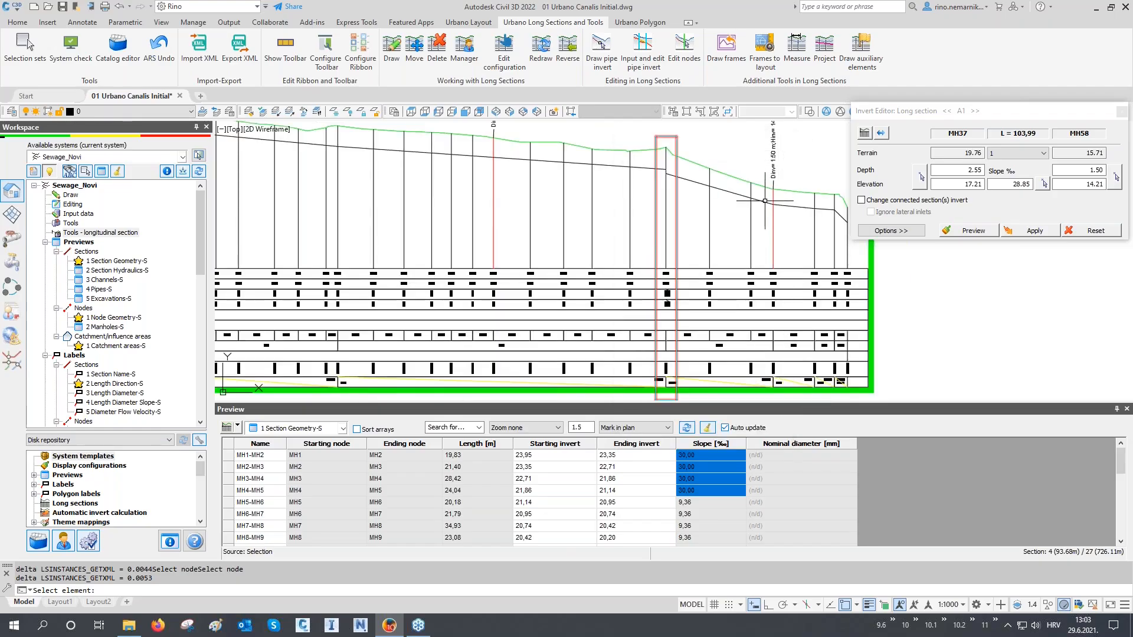
- Review the slope and length/slope bands along section A1 from the first range to its end
scroll(778, 250, "down", 3)
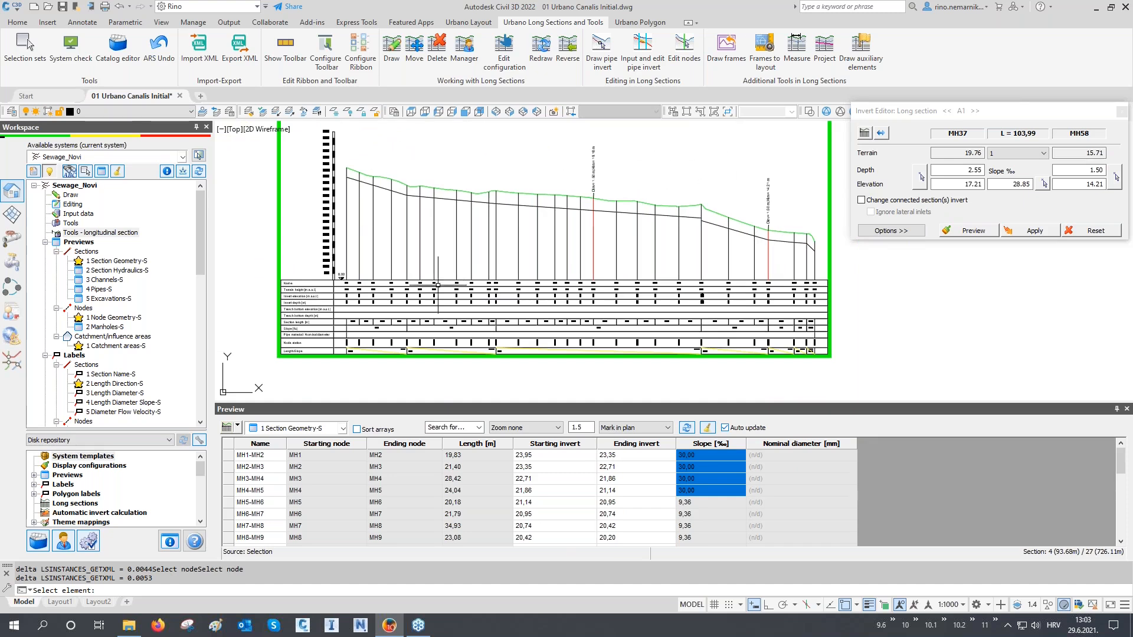
scroll(355, 352, "up", 2)
scroll(355, 351, "up", 3)
scroll(355, 351, "down", 1)
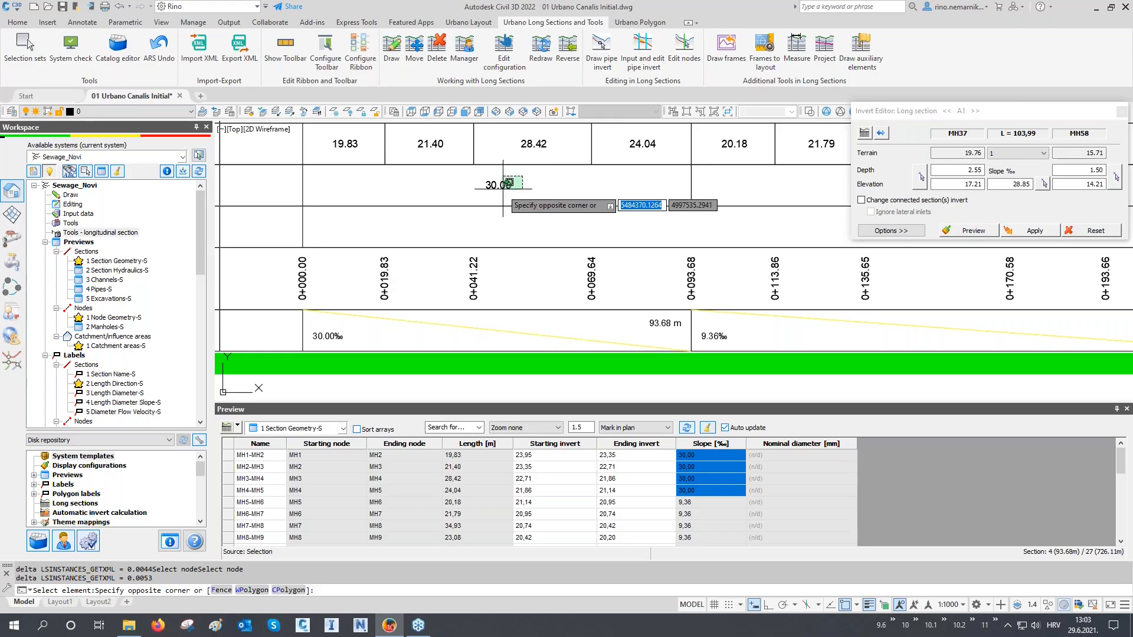
left_click(496, 185)
left_click(355, 325)
left_click(334, 339)
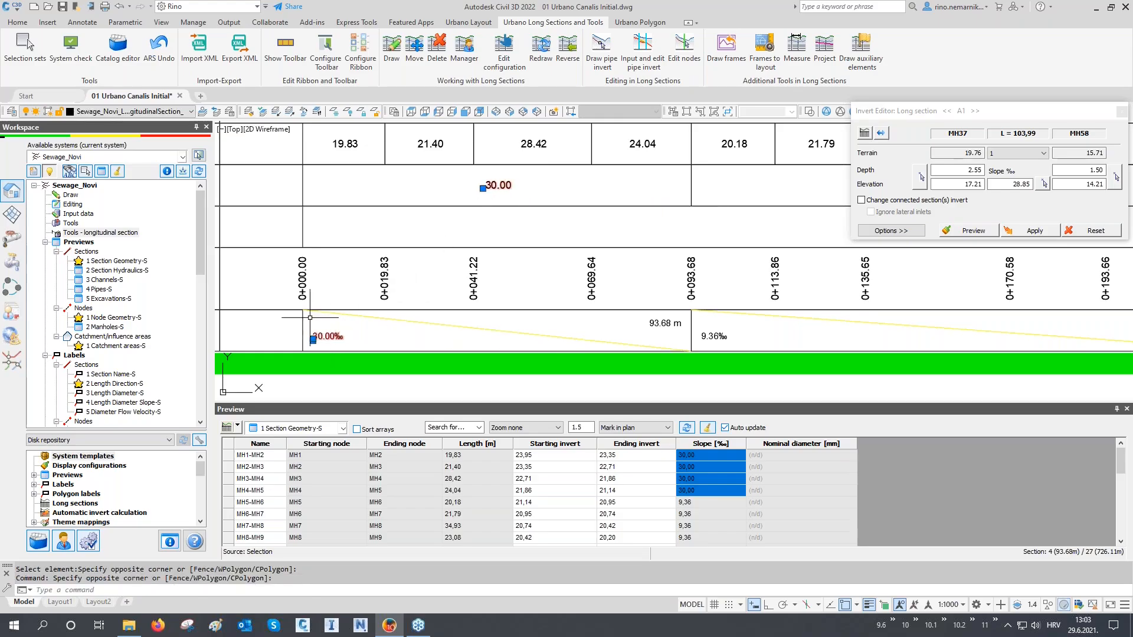
scroll(301, 312, "down", 2)
middle_click_drag(734, 315, 530, 318)
middle_click_drag(876, 321, 574, 321)
scroll(557, 321, "down", 2)
middle_click_drag(791, 322, 472, 323)
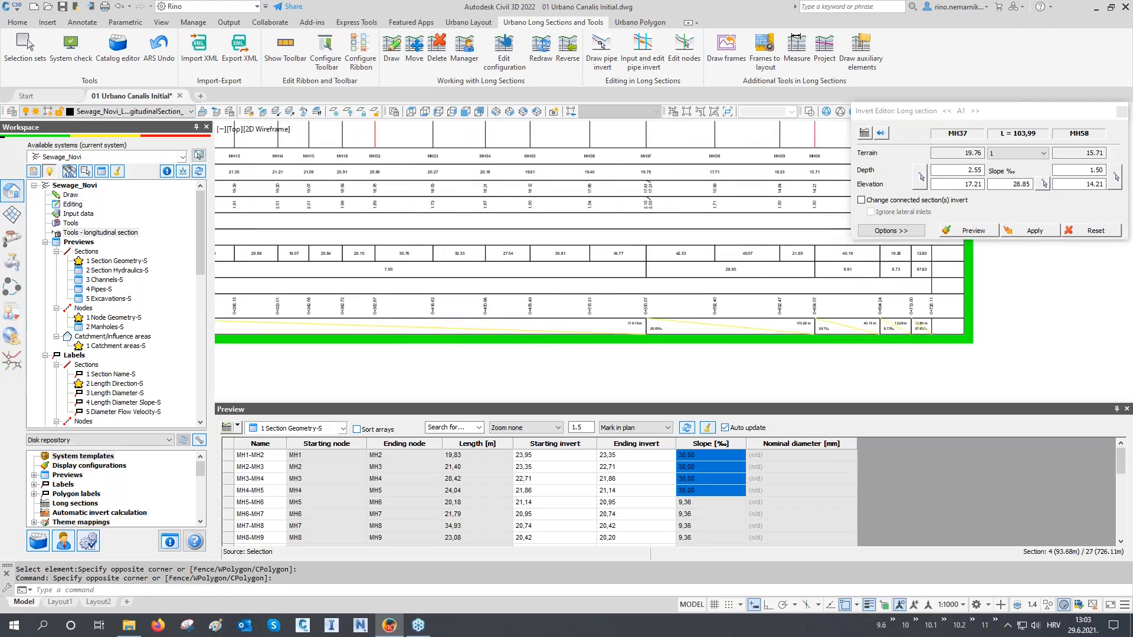
scroll(937, 333, "up", 3)
key("Escape")
key("Escape")
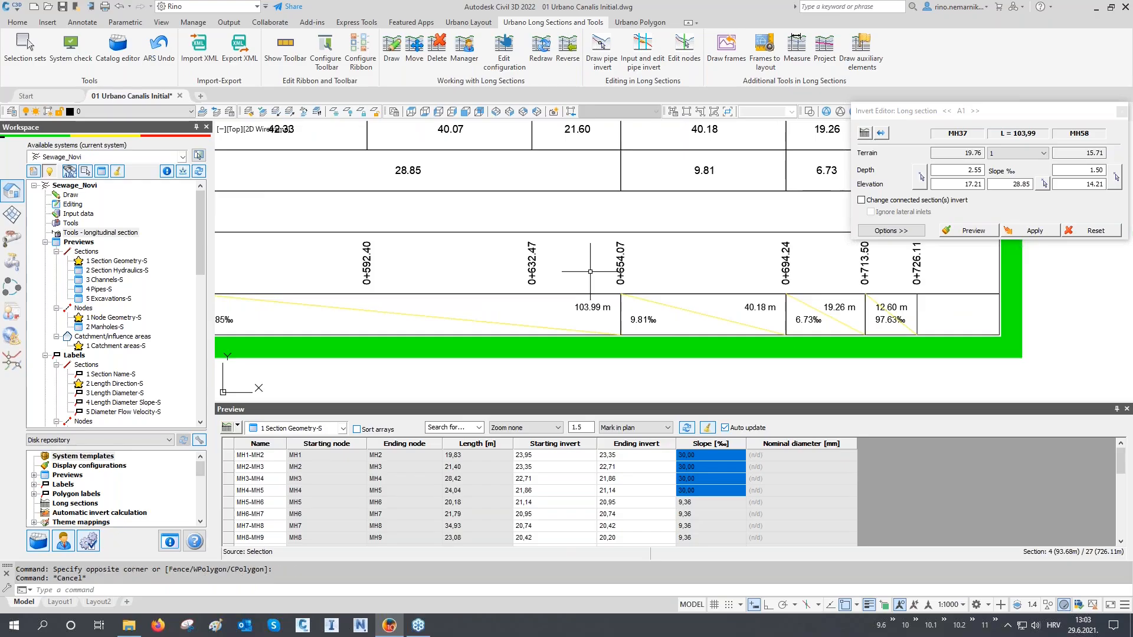
- Close the Invert Editor and open the interactive pipe invert drawing settings beside the longitudinal section
scroll(595, 263, "down", 5)
scroll(595, 262, "down", 5)
middle_click_drag(594, 316, 655, 250)
scroll(528, 296, "up", 7)
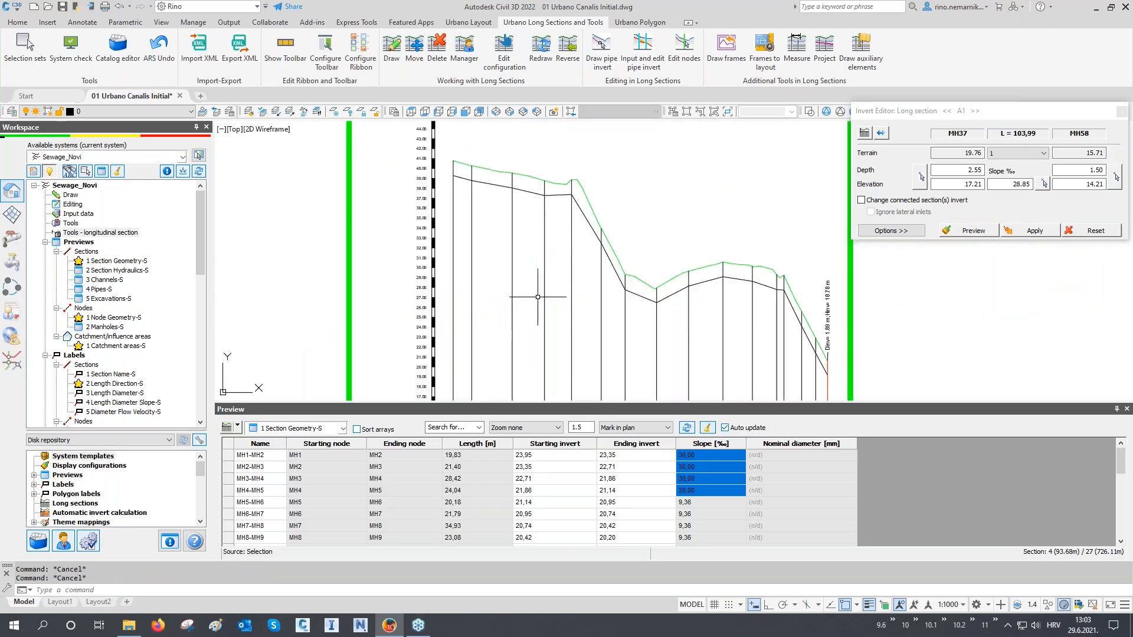
left_click(1121, 110)
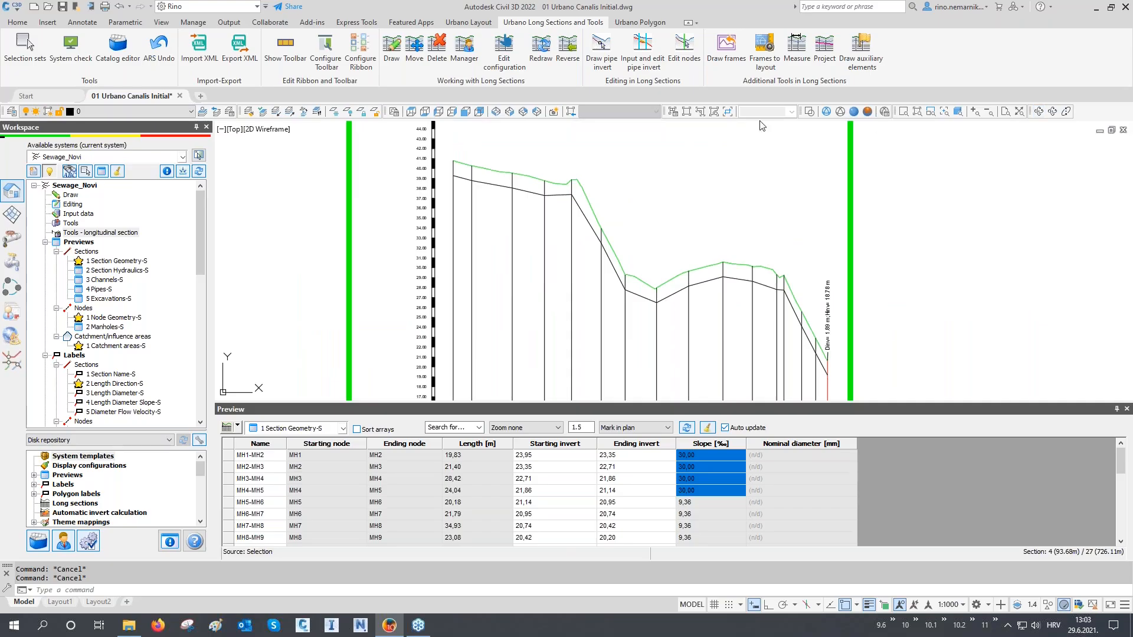
left_click(601, 66)
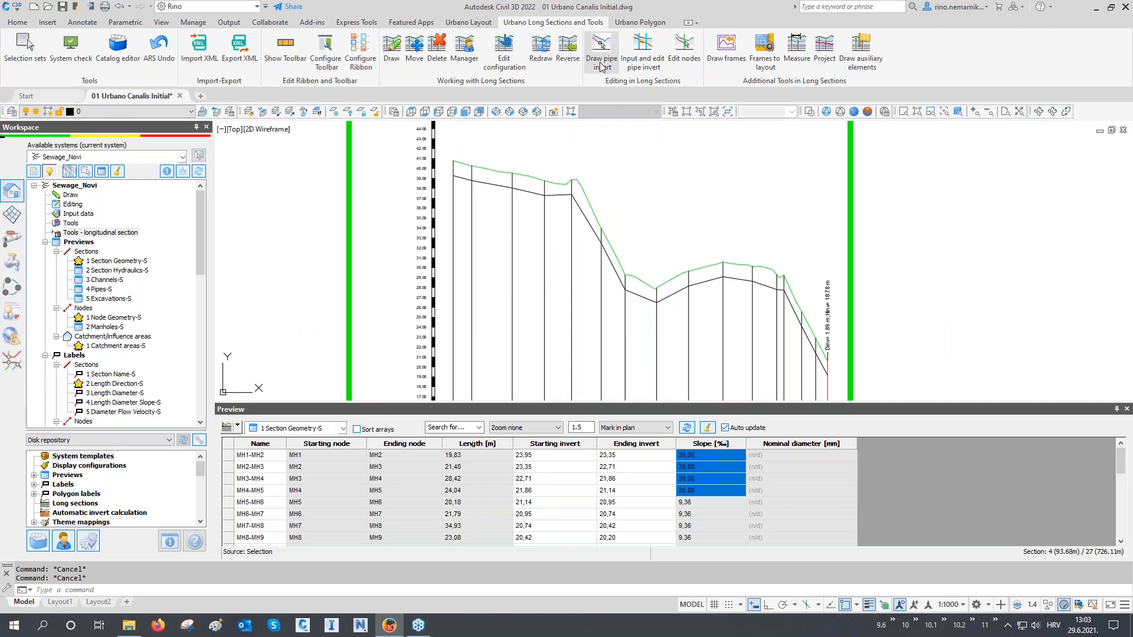
mouse_move(556, 217)
left_mouse_down()
mouse_move(1049, 140)
mouse_move(1033, 136)
left_mouse_up()
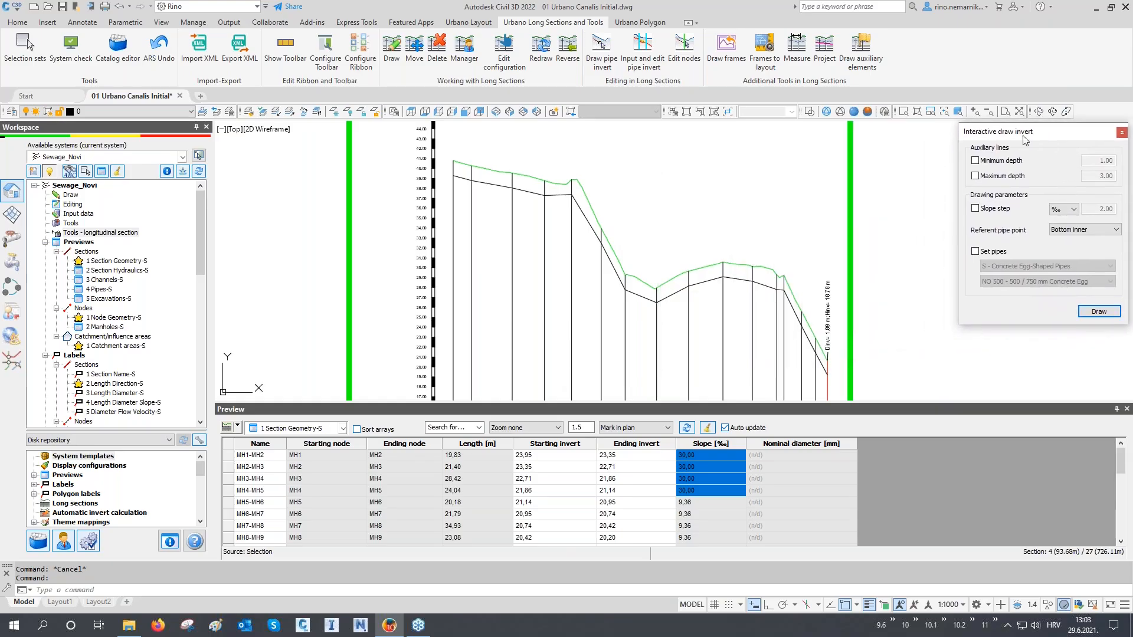
- Enable the auxiliary depth lines with a minimum depth of 1.50 and a maximum depth of 4.50
left_click(975, 161)
left_click(975, 176)
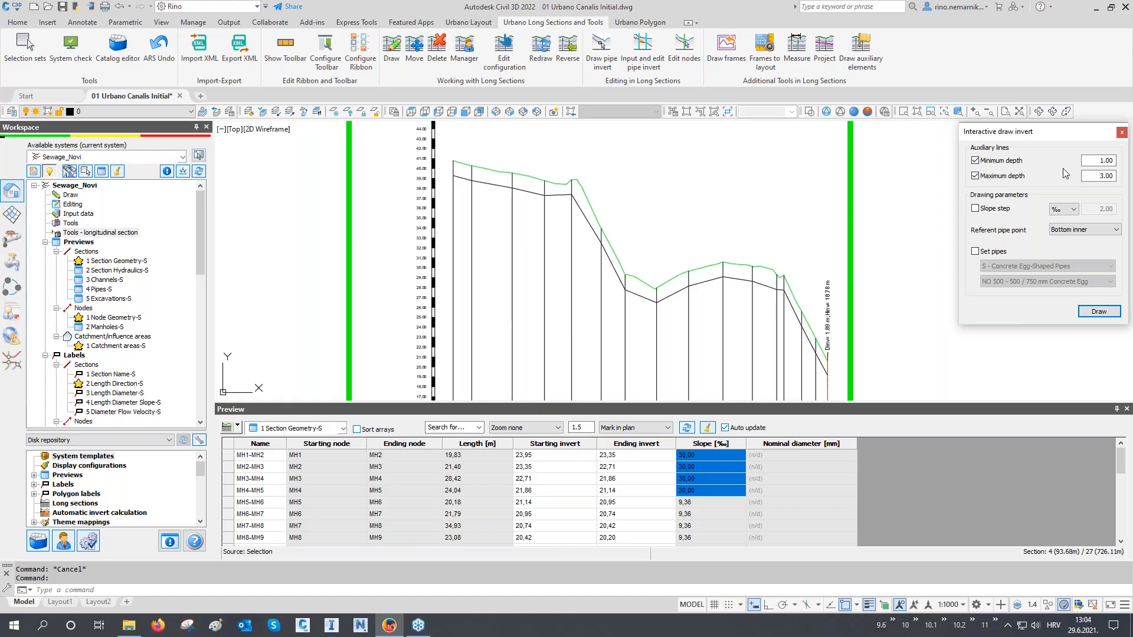
left_click_drag(1101, 161, 1131, 174)
type("4")
- Enable the slope step for drawing and set it to 1 ‰
left_click(976, 209)
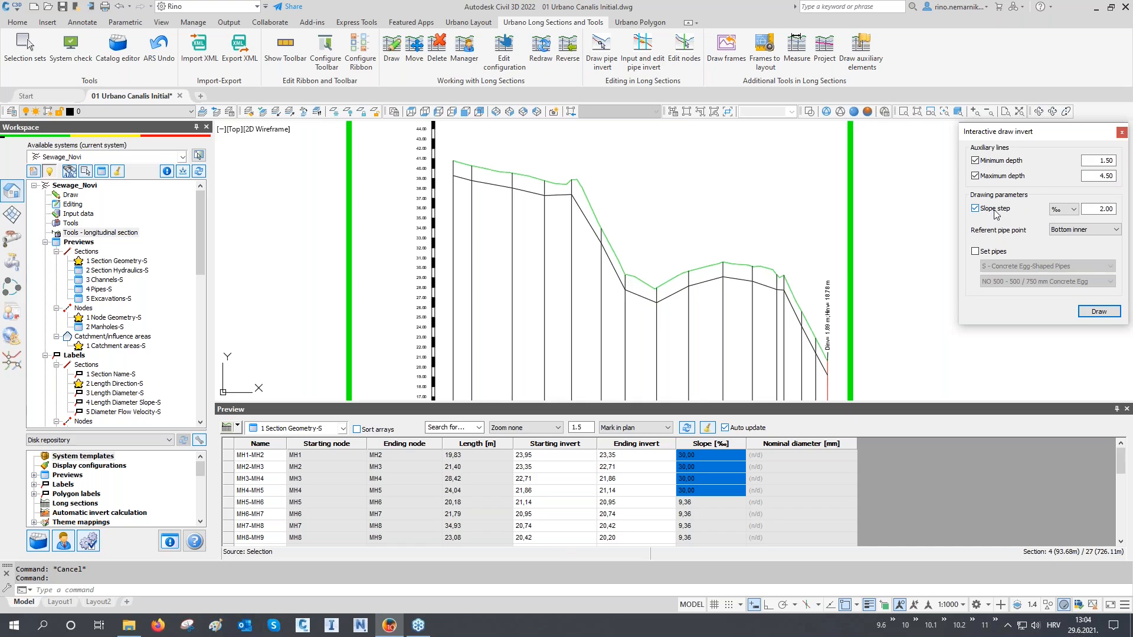
key("Tab")
left_click(1077, 211)
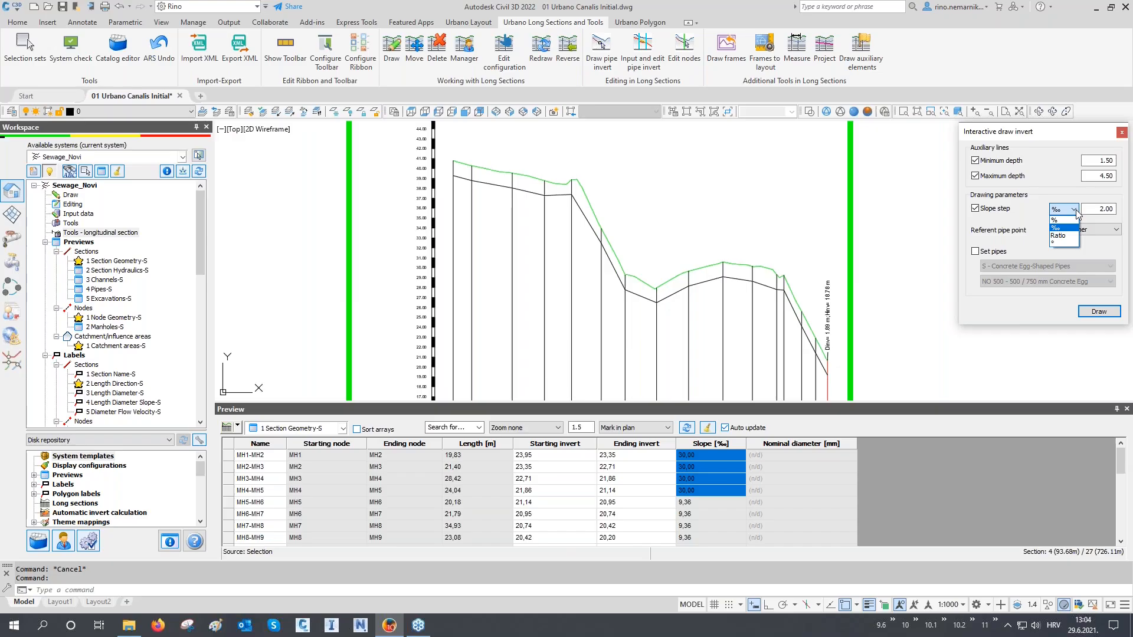
left_click(1078, 211)
left_click_drag(1088, 209, 1130, 211)
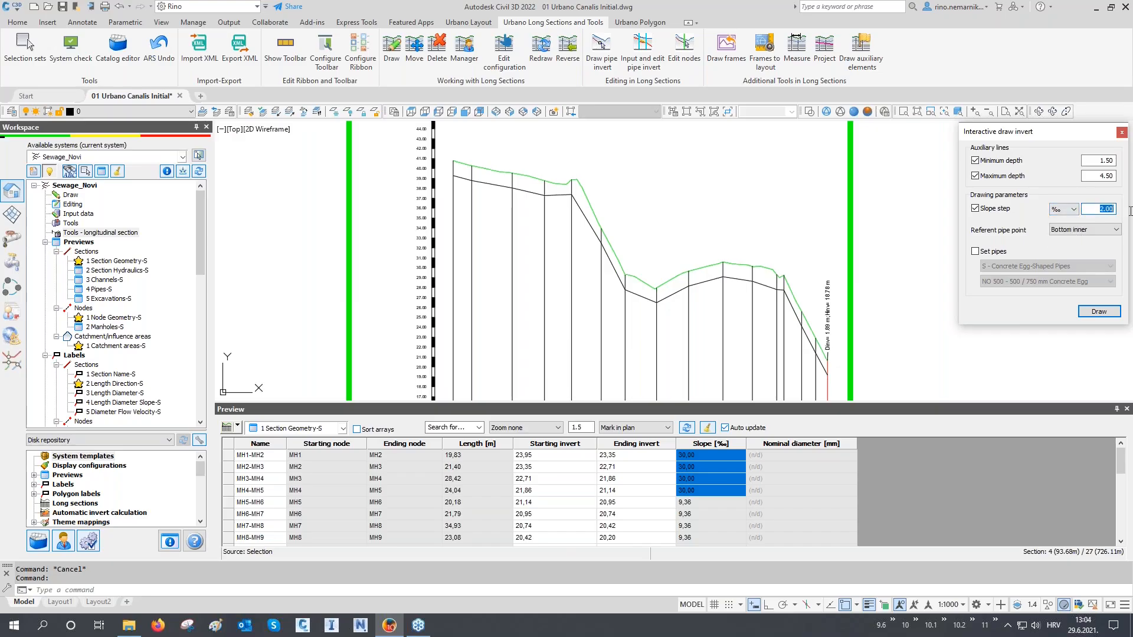
type("1")
double_click(1102, 211)
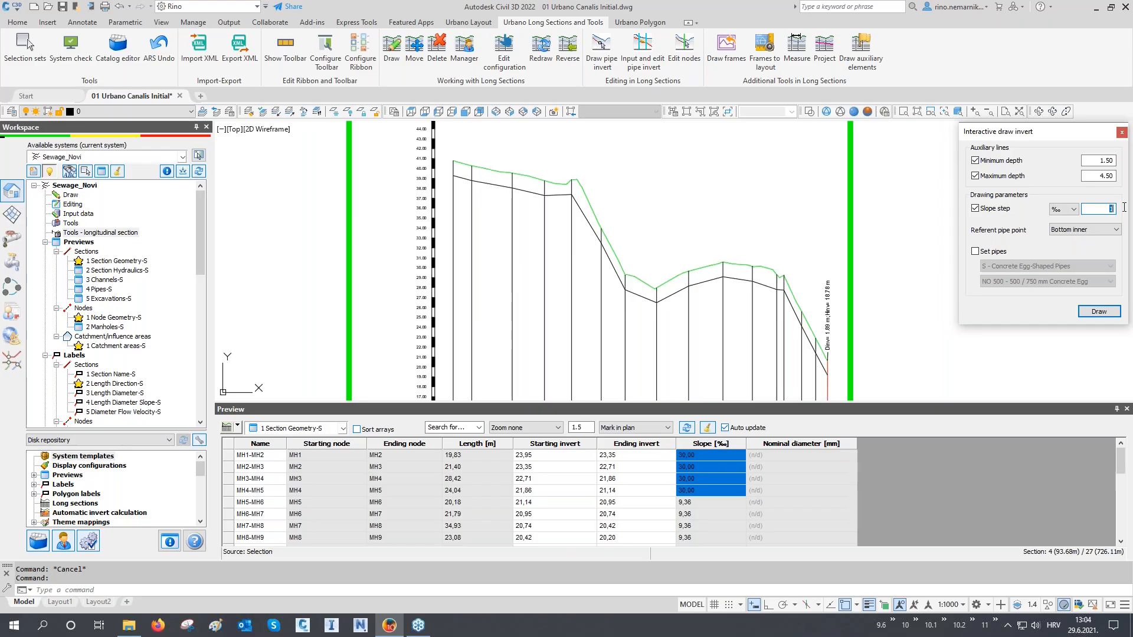
- Start drawing the invert in the longitudinal section at node MH17 with an invert depth of 1.5 m
left_click(1095, 312)
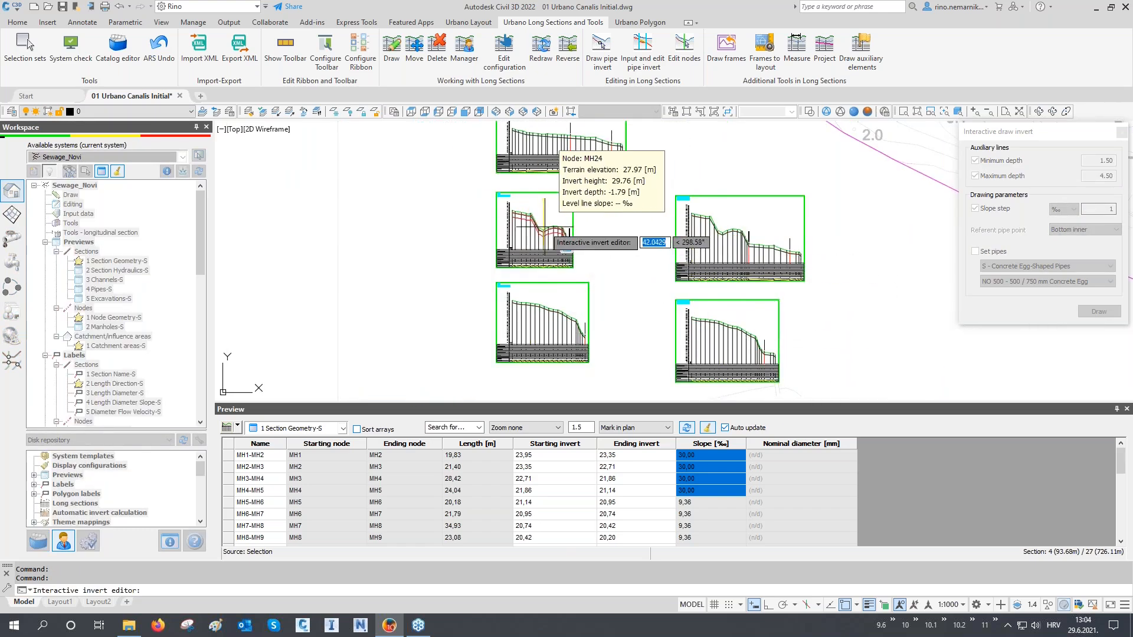
middle_click_drag(536, 230, 555, 299)
scroll(556, 214, "up", 2)
middle_click_drag(555, 216, 567, 186)
scroll(568, 317, "up", 4)
scroll(568, 320, "up", 5)
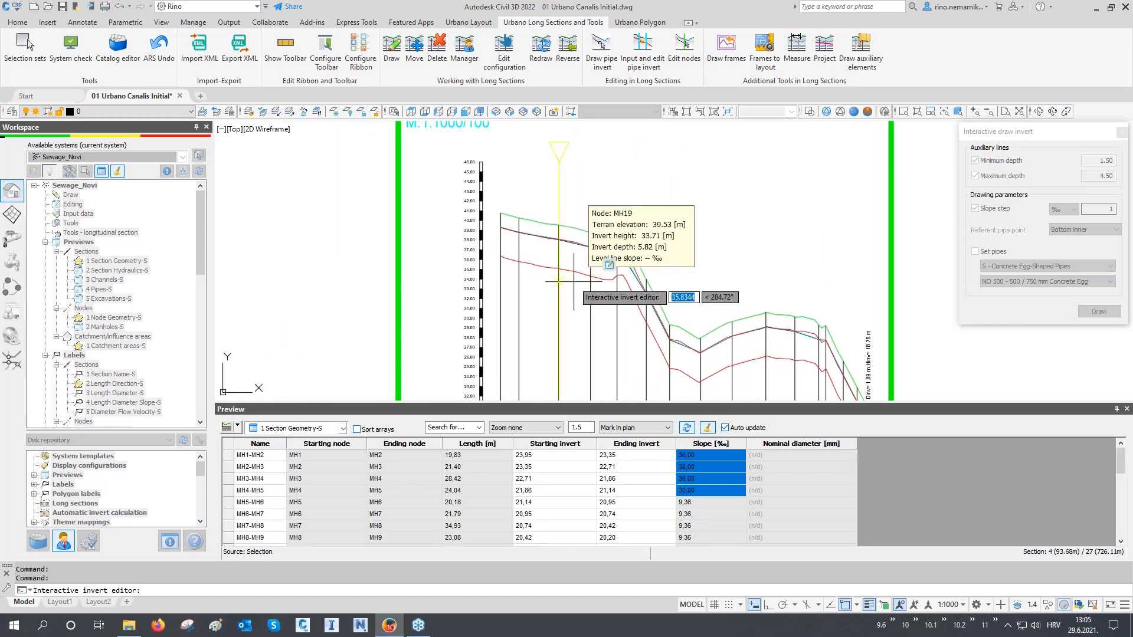
scroll(546, 255, "up", 2)
middle_click_drag(531, 233, 488, 265)
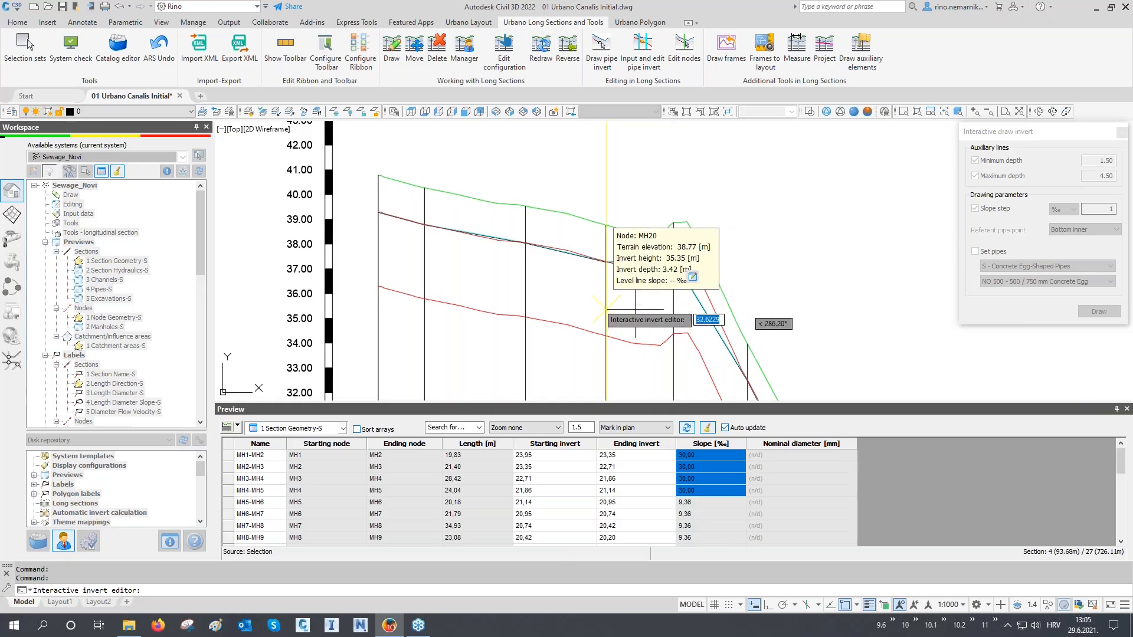
scroll(378, 252, "up", 2)
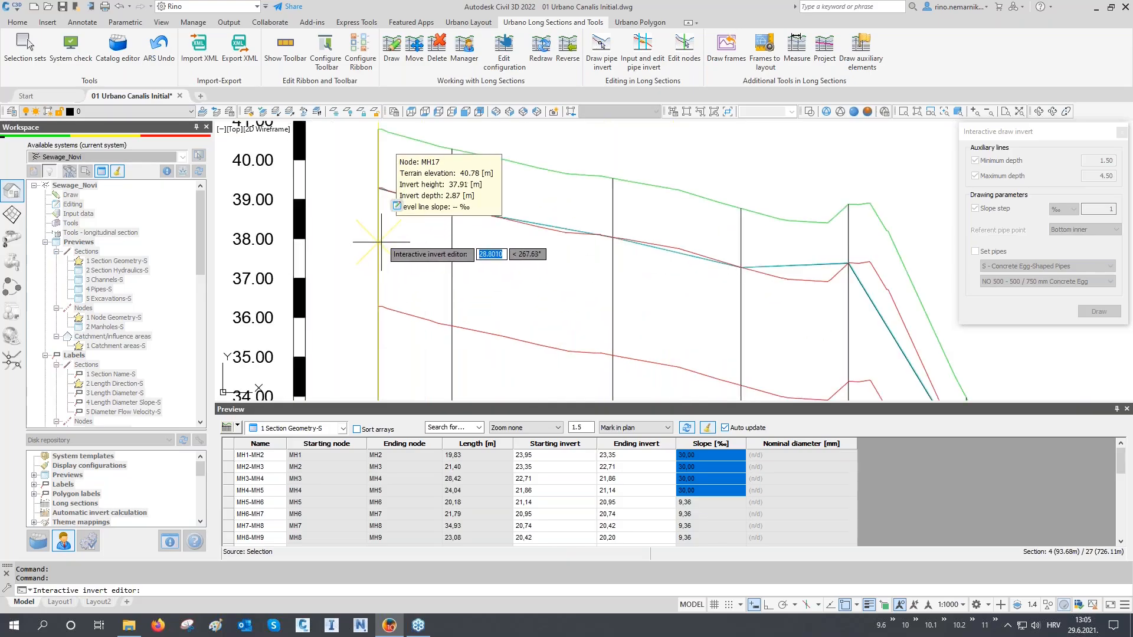
left_click(396, 208)
left_click_drag(496, 221, 533, 226)
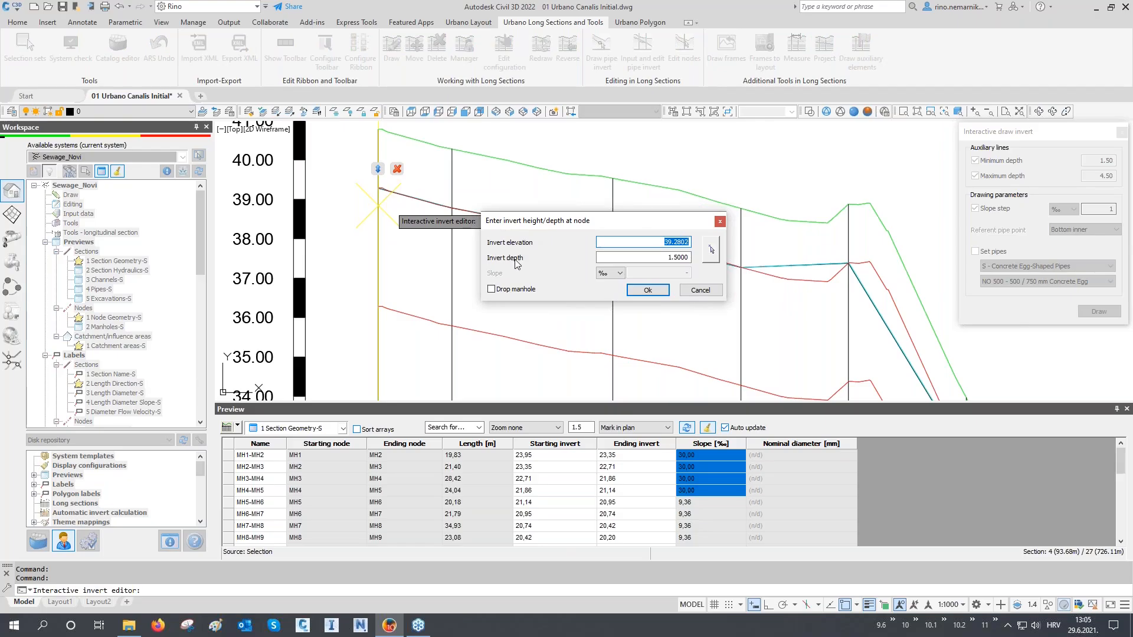
left_click(682, 258)
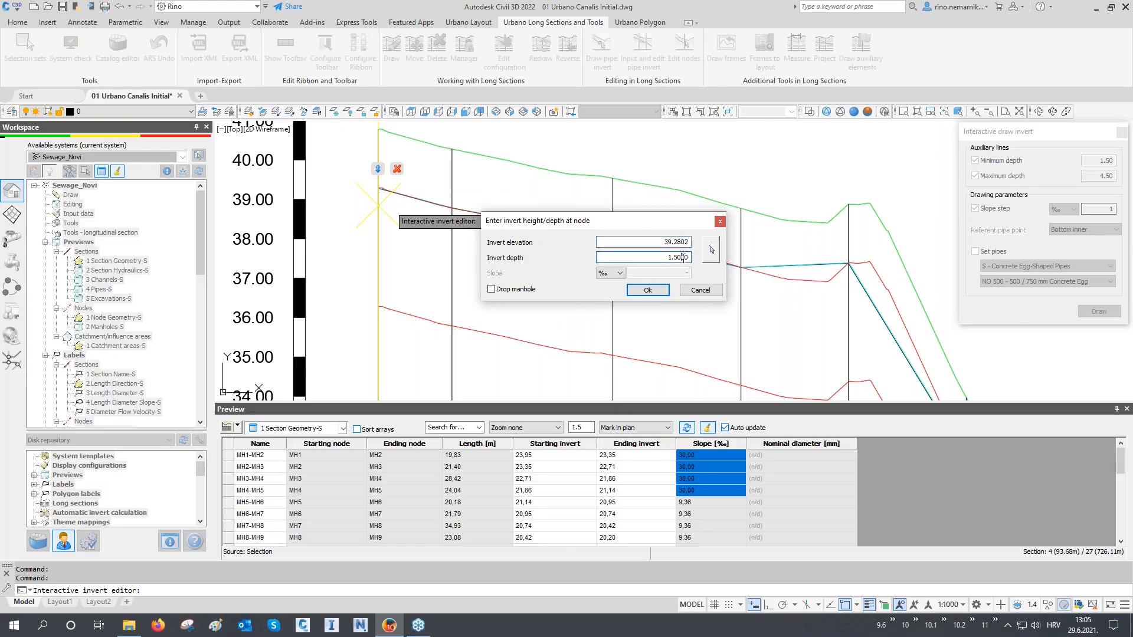
left_click(647, 290)
- Draw the invert from MH17 to node MH21 at a slope of 22 ‰
middle_click_drag(668, 286, 613, 286)
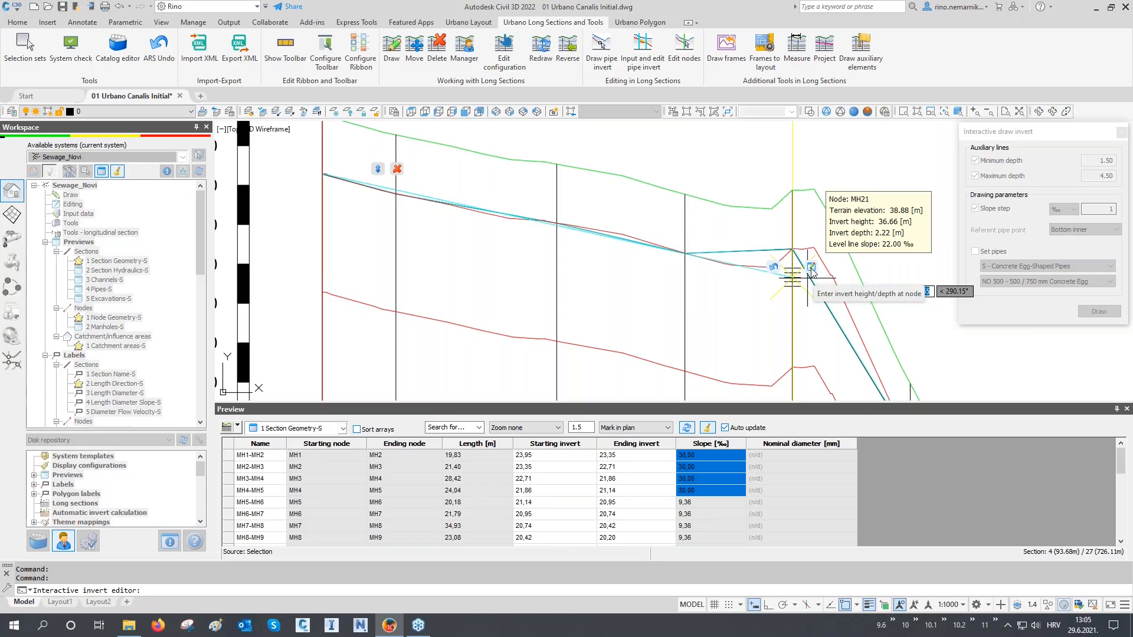
middle_click_drag(792, 288, 685, 288)
scroll(692, 287, "up", 4)
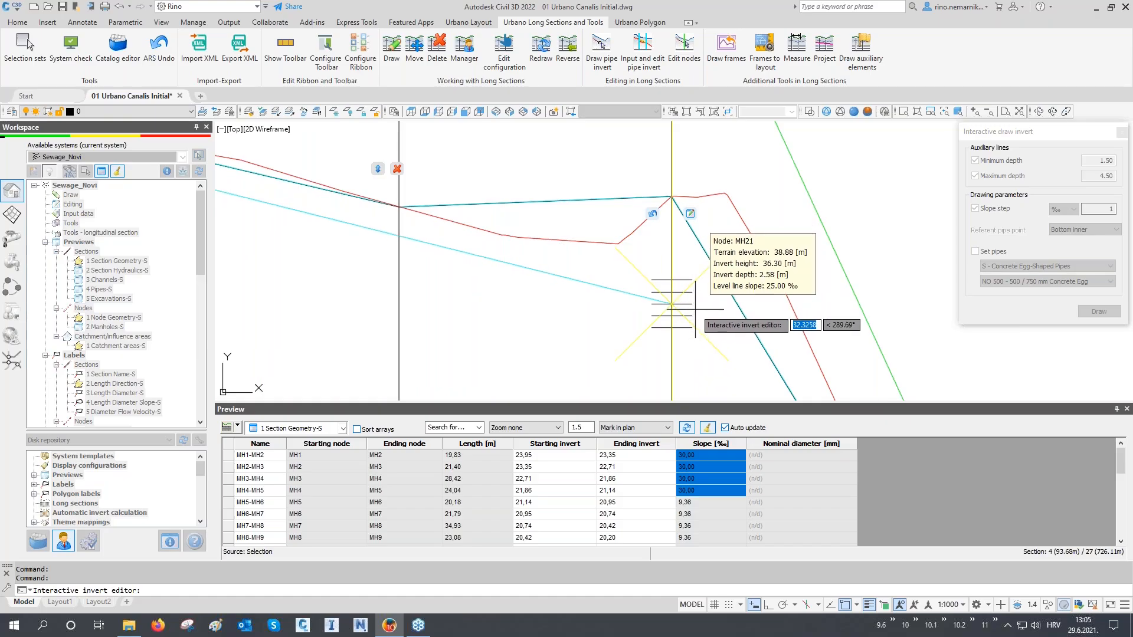
scroll(673, 305, "down", 4)
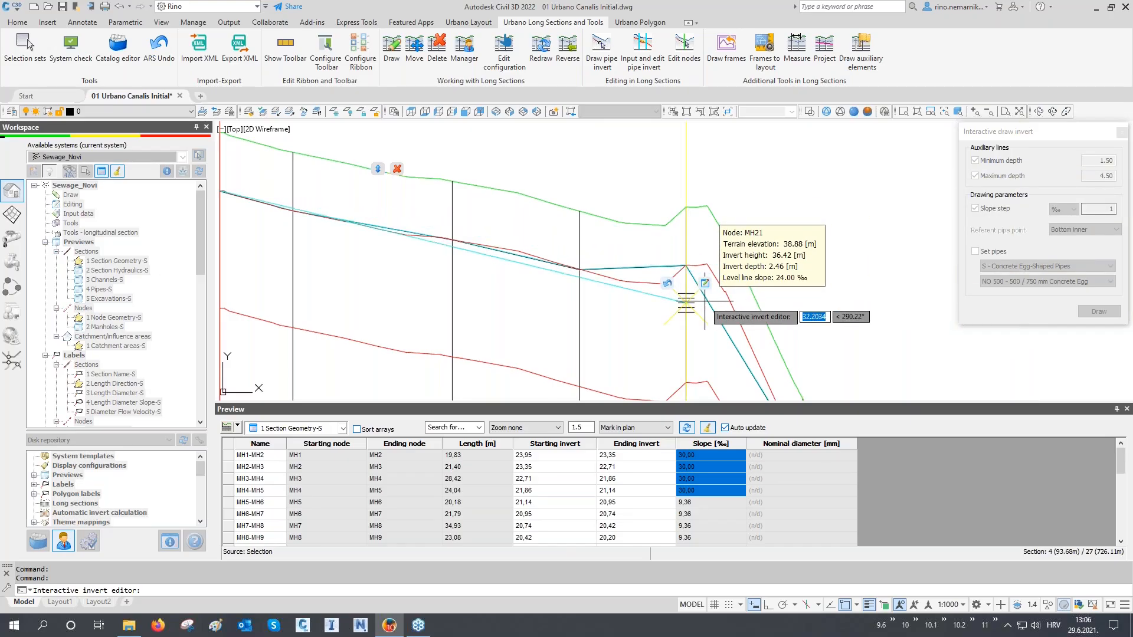
middle_click_drag(704, 301, 788, 313)
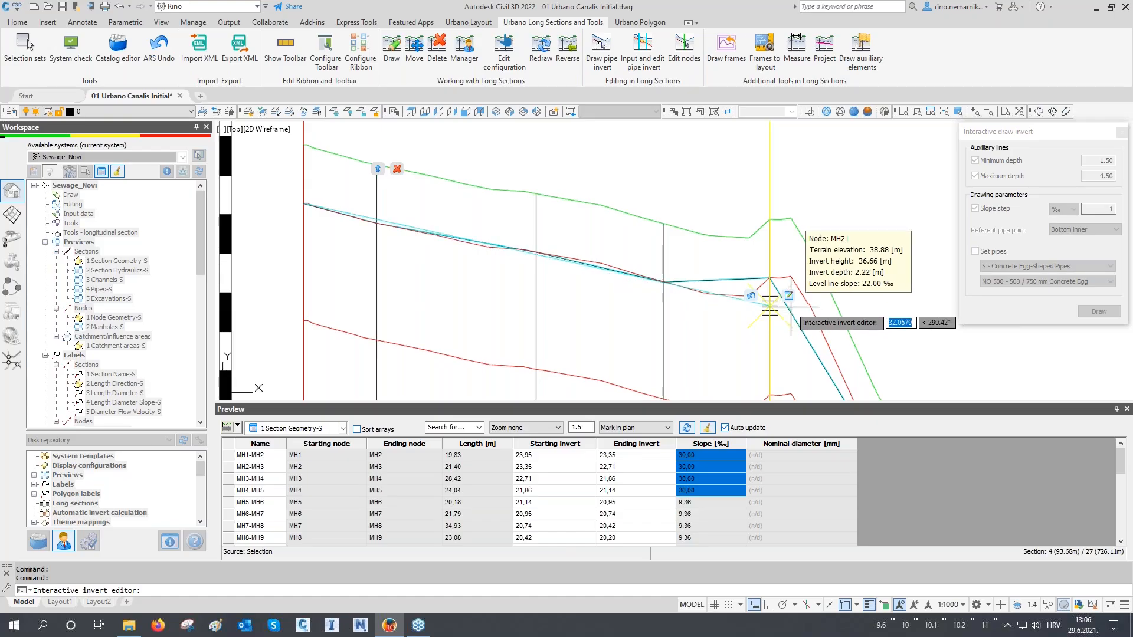
mouse_move(789, 305)
middle_mouse_down()
mouse_move(645, 219)
mouse_move(562, 228)
middle_mouse_up()
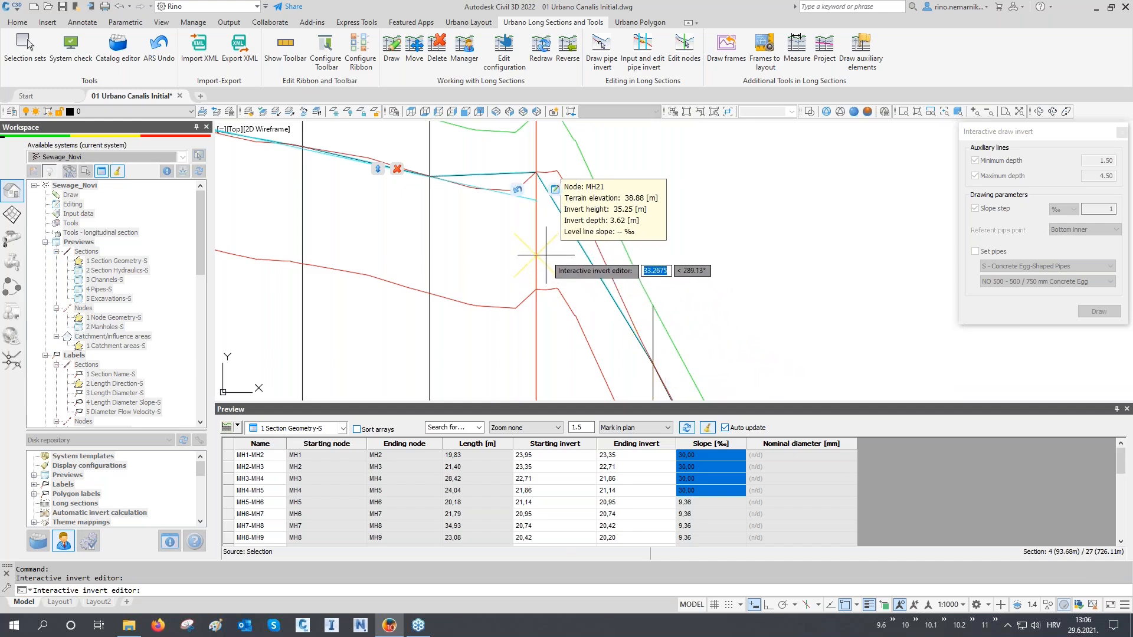
- Define a drop manhole at MH21 with a height difference dH of 1.5
middle_click_drag(546, 255, 649, 255)
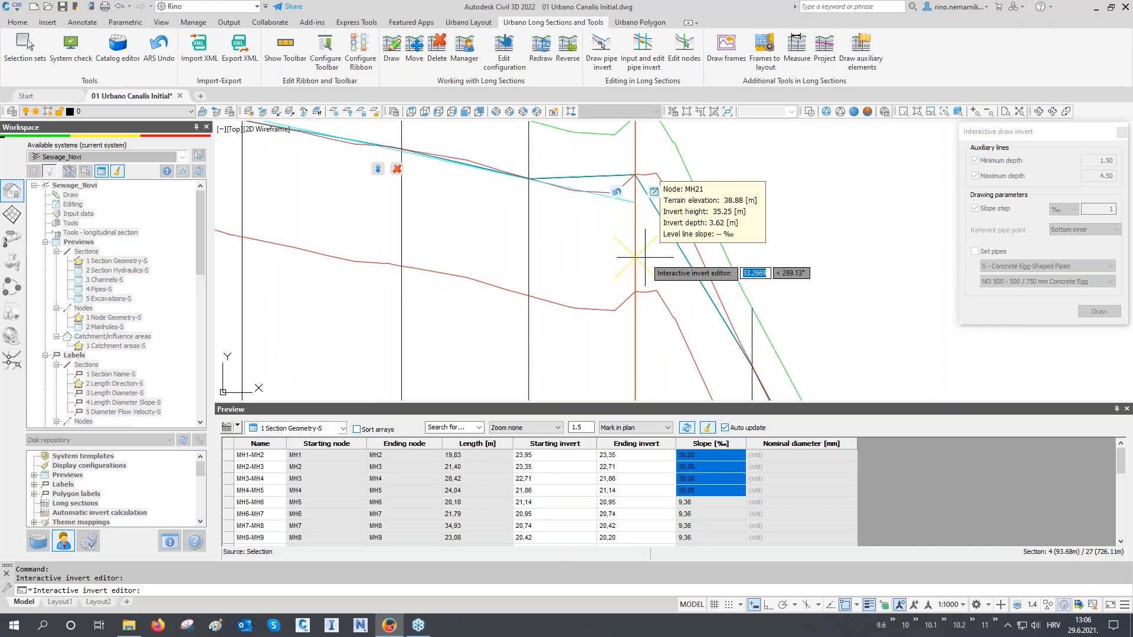
left_click(653, 198)
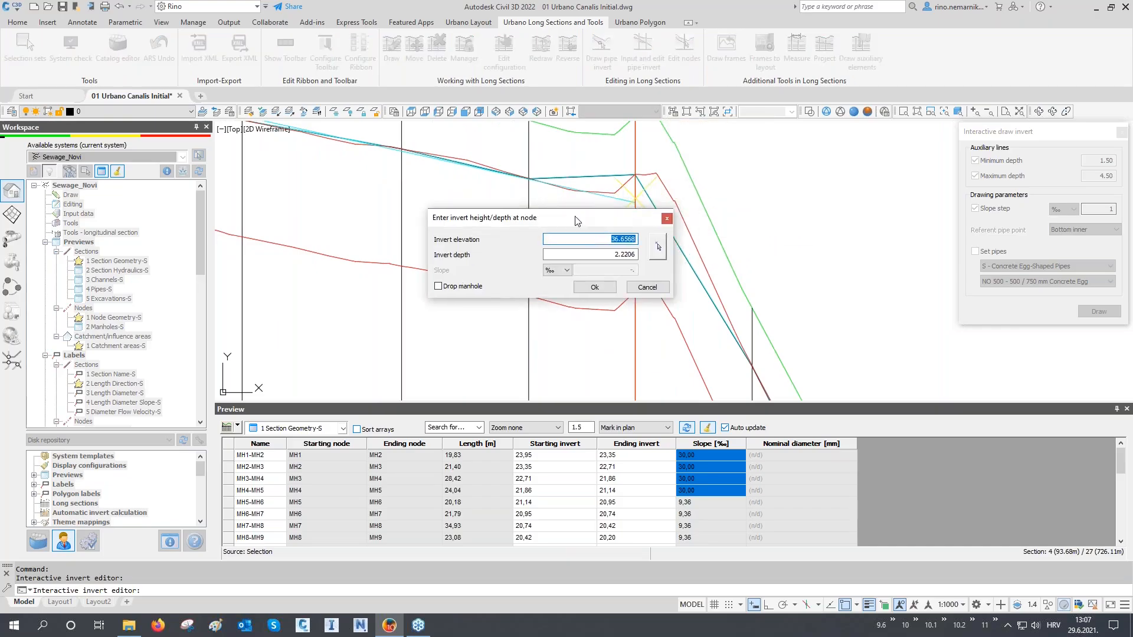
left_click_drag(605, 219, 372, 217)
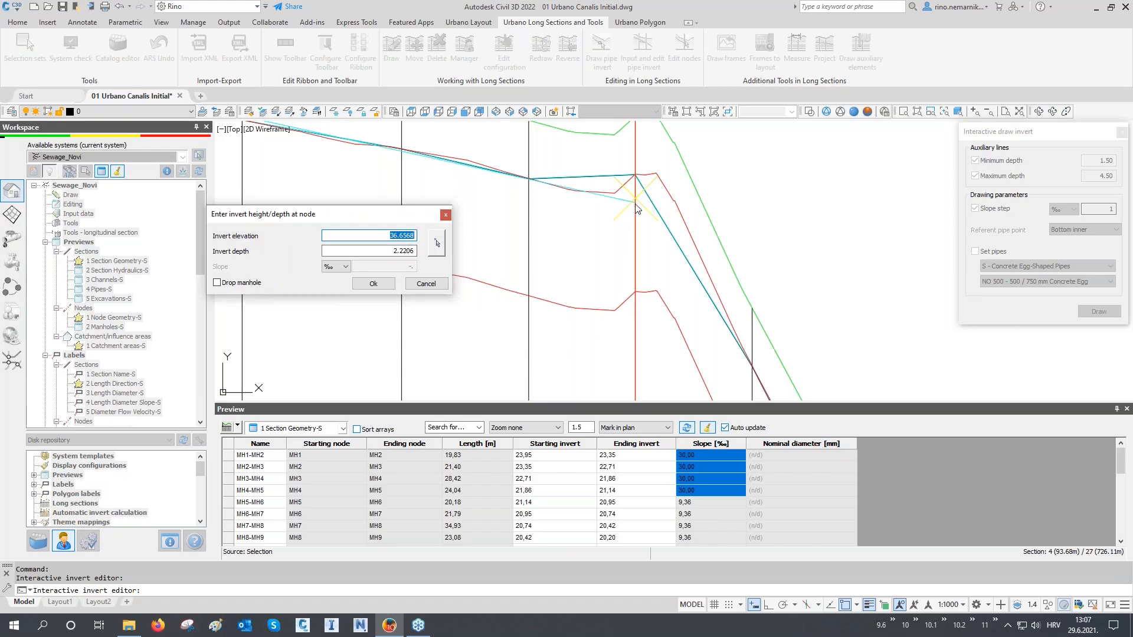
left_click(217, 283)
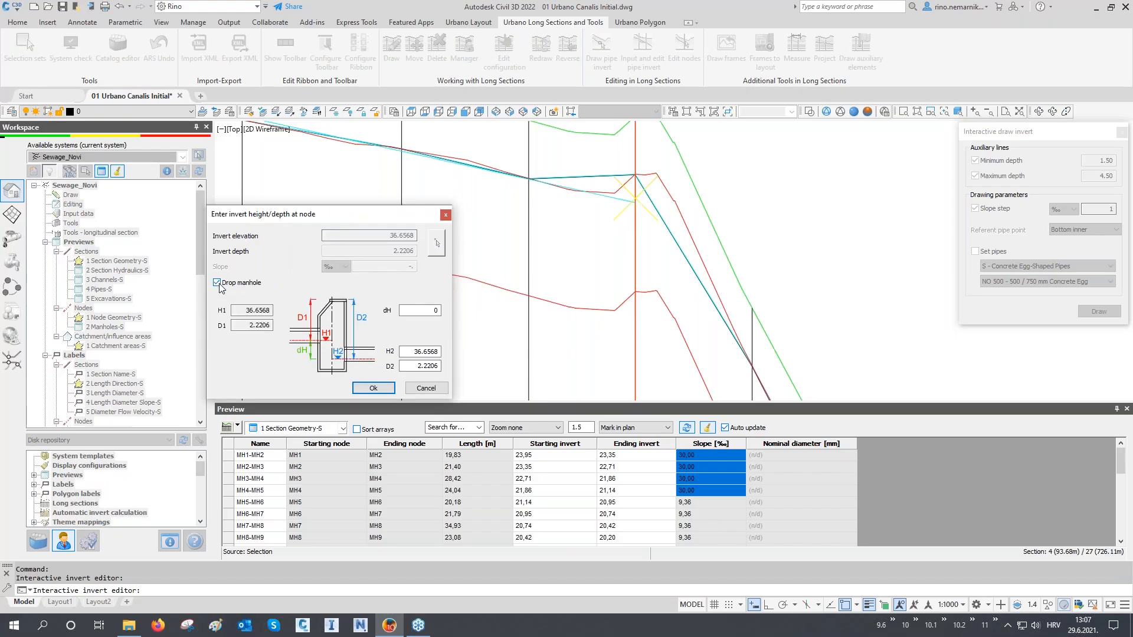
left_click(402, 309)
type("1.5")
left_click(374, 387)
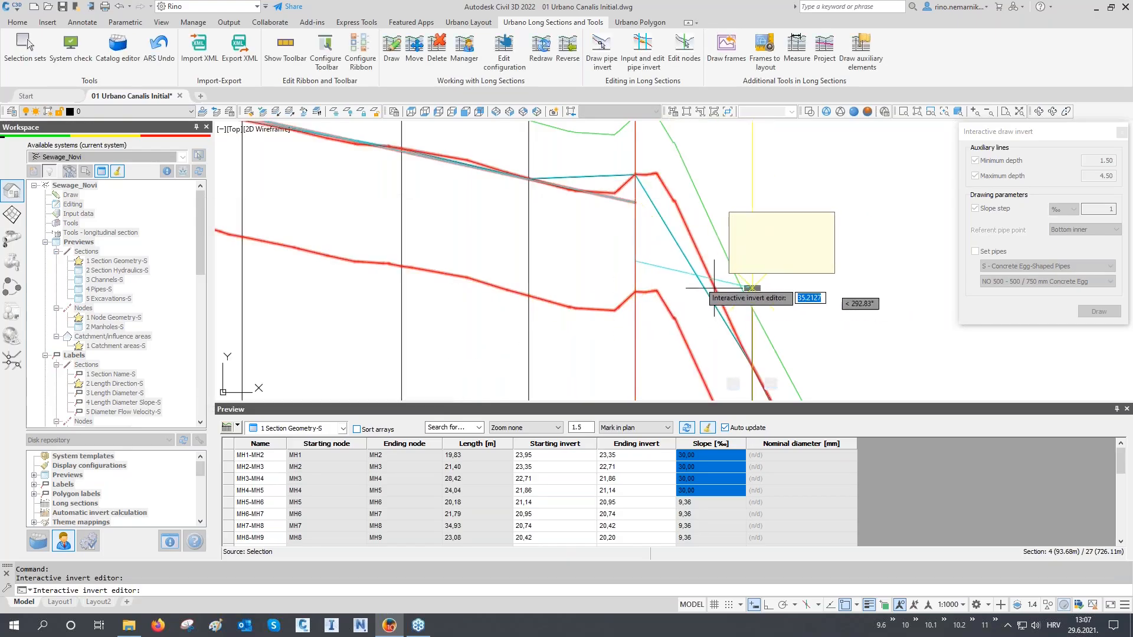
- Draw the invert from the lower level at MH21 to MH22 at a depth of about 1.65 m
middle_click_drag(654, 264, 515, 229)
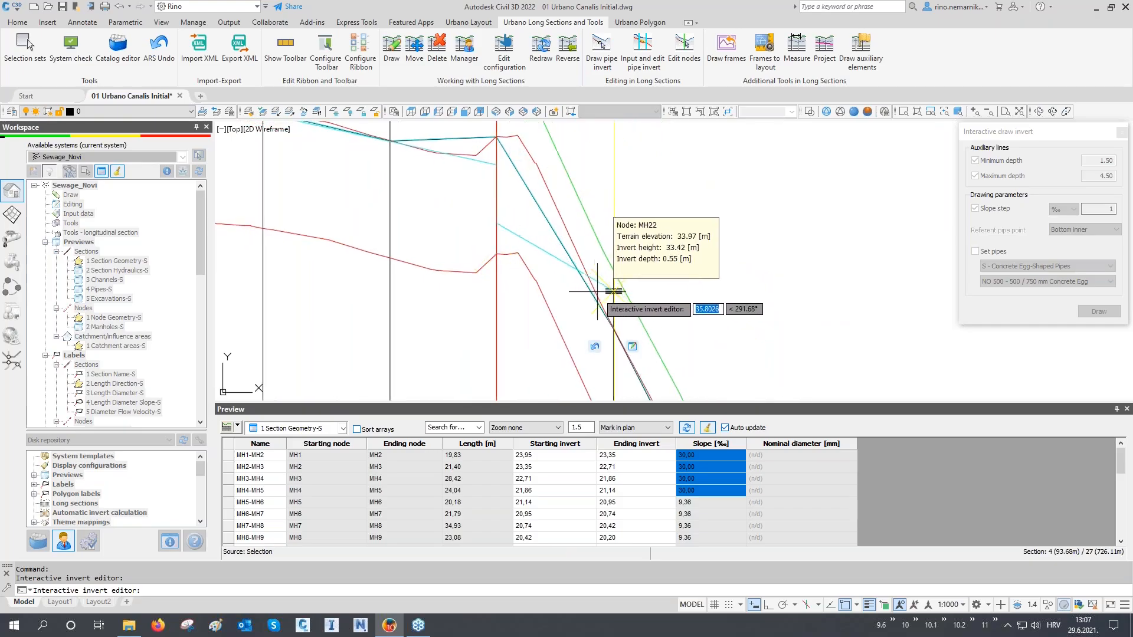
left_click(608, 334)
mouse_move(607, 338)
middle_mouse_down()
mouse_move(594, 243)
mouse_move(615, 334)
middle_mouse_up()
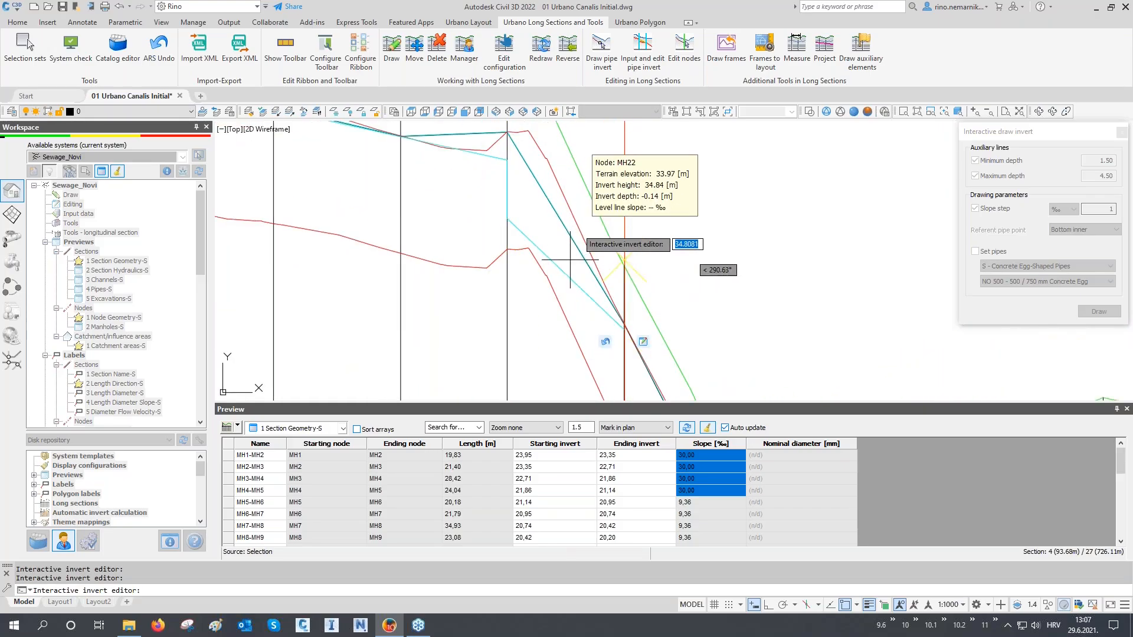
- Define a drop manhole at MH22 and draw the next invert to MH23 at a slope of 150 ‰
middle_click_drag(582, 275, 561, 211)
middle_click_drag(602, 313, 578, 233)
scroll(580, 258, "down", 2)
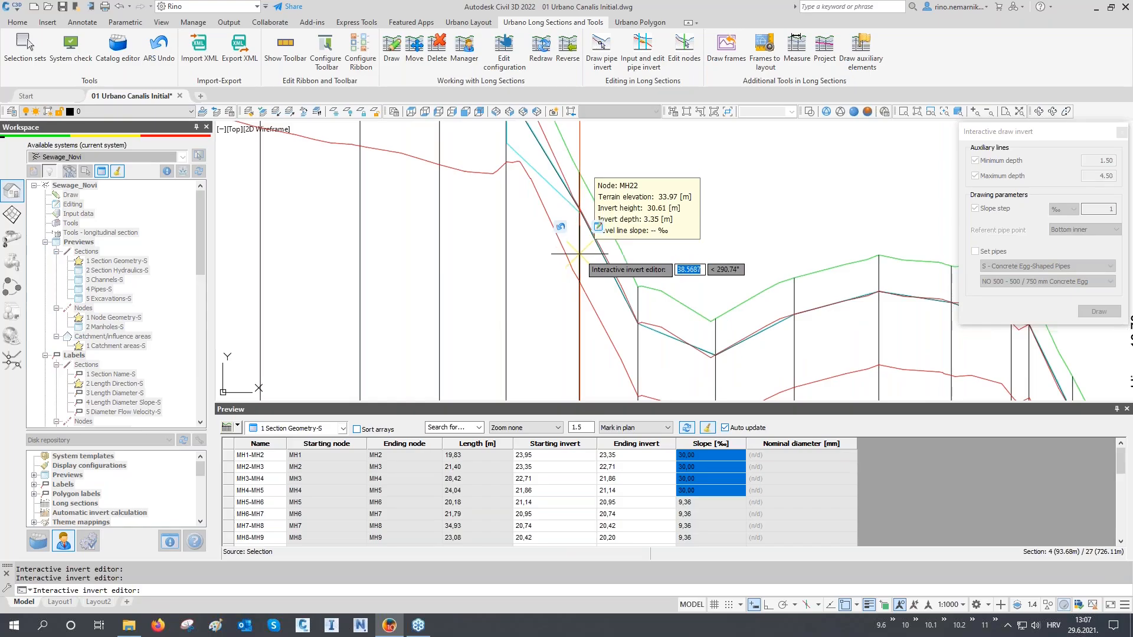
left_click(597, 228)
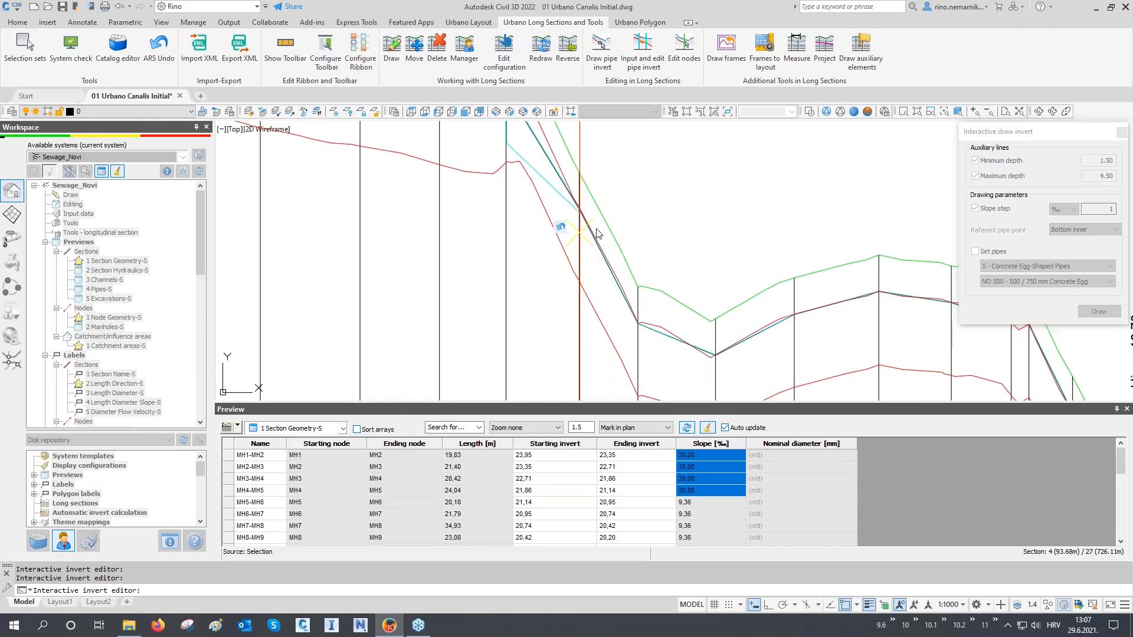
left_click(479, 285)
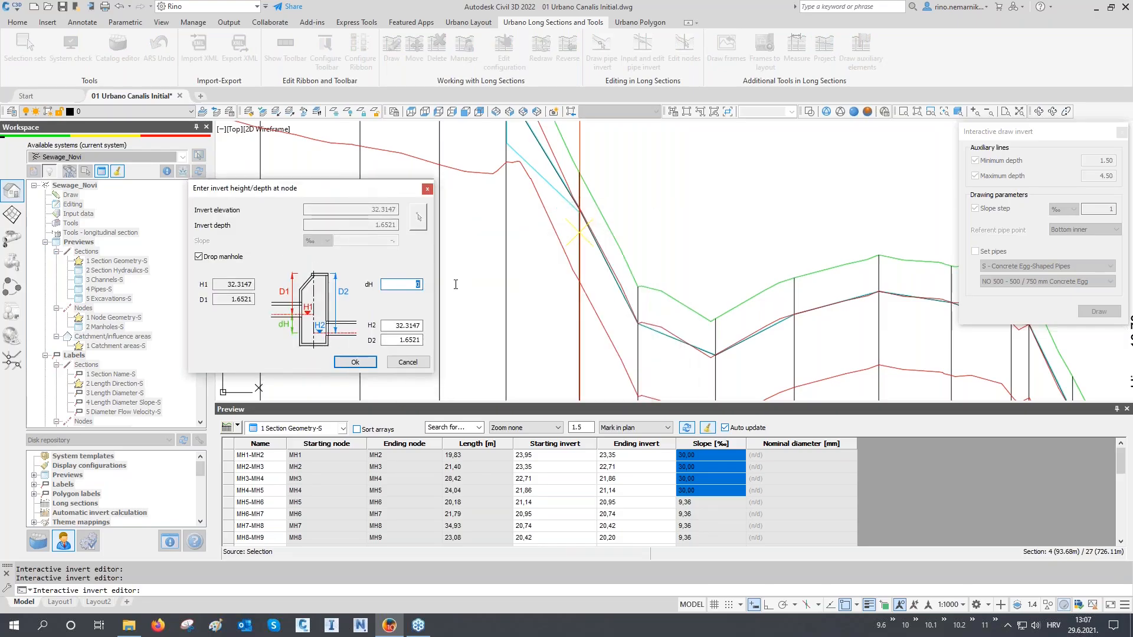
left_click(354, 361)
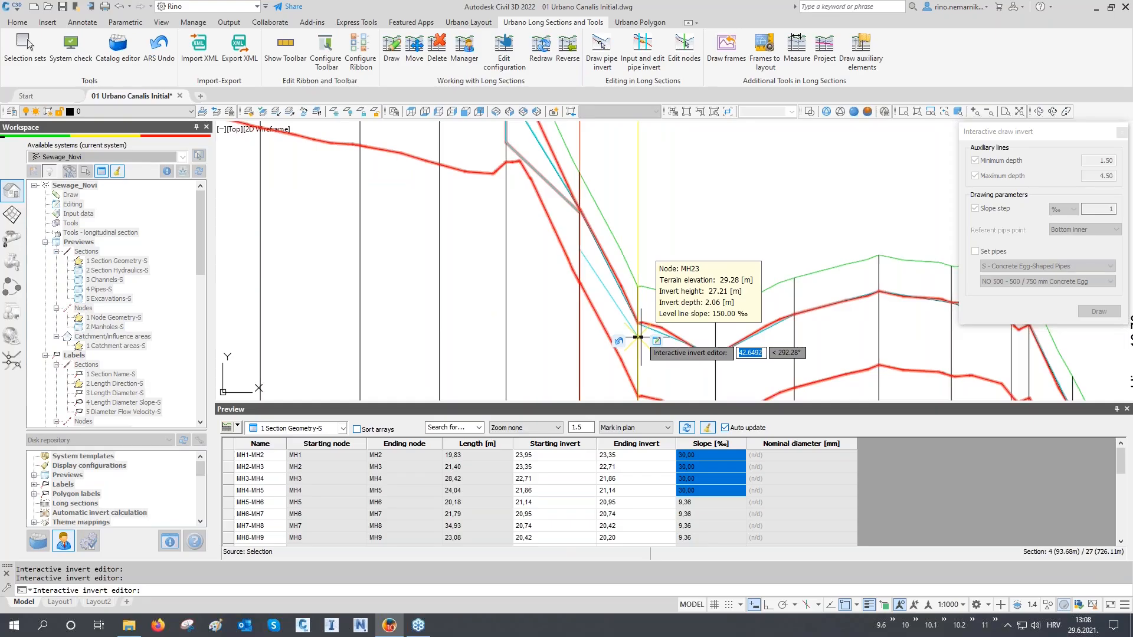
left_click(641, 337)
- Define a drop manhole at MH23 and draw the invert from its lower level to MH29, between the depth limit lines
middle_click_drag(641, 337, 390, 242)
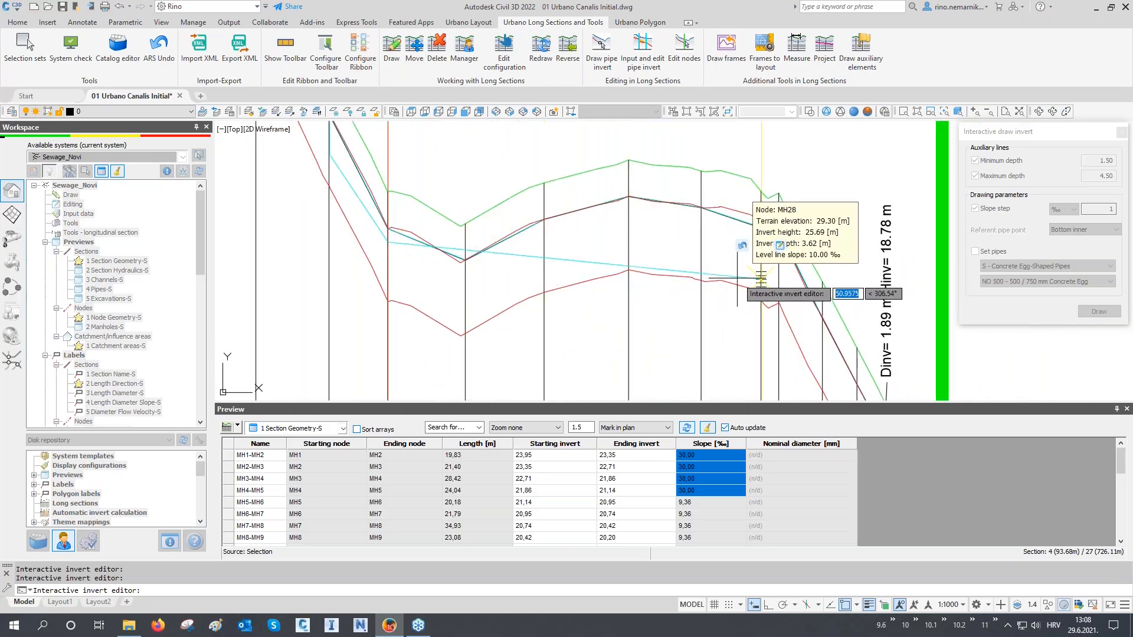
mouse_move(401, 263)
middle_mouse_down()
mouse_move(496, 298)
mouse_move(493, 277)
middle_mouse_up()
left_click(493, 278)
left_click(474, 285)
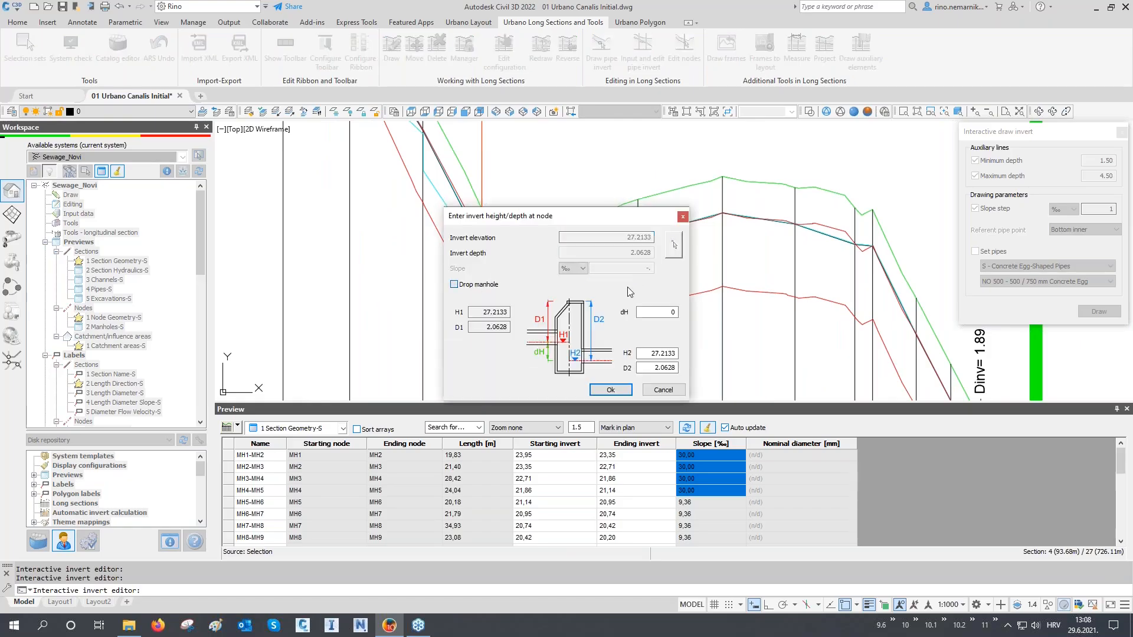
left_click(611, 389)
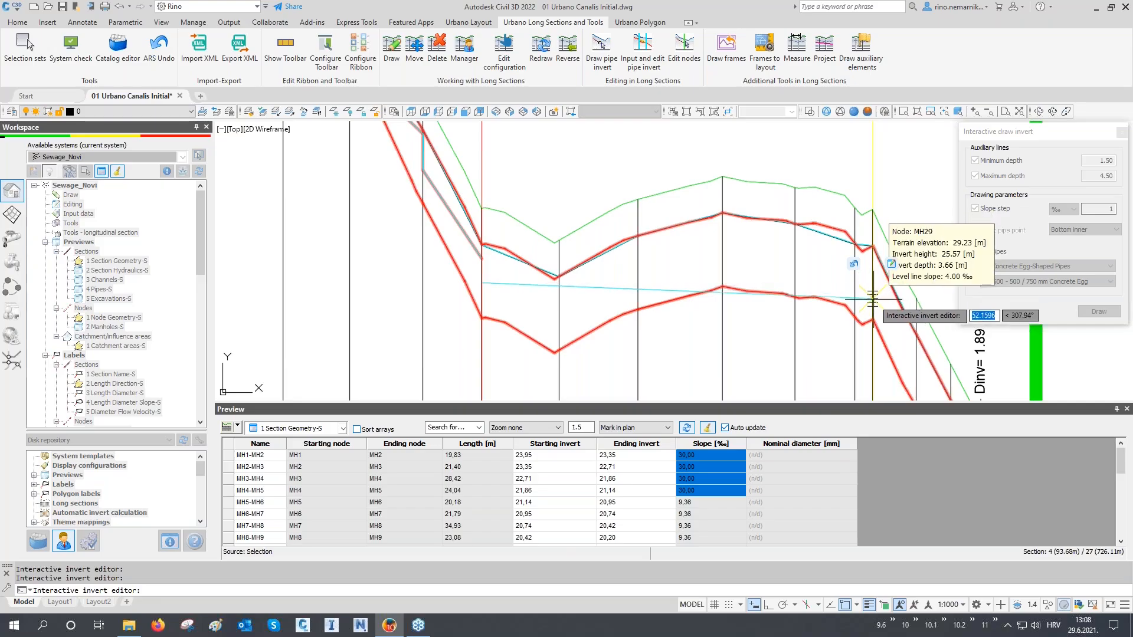
left_click(872, 302)
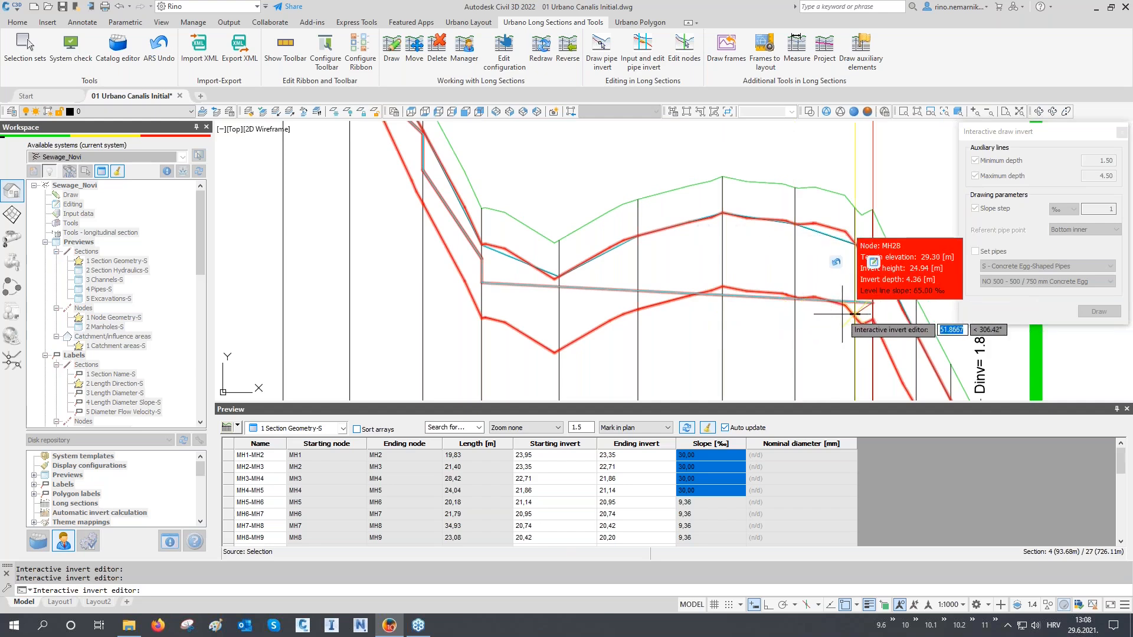
- Draw the invert from MH29 to MH30 at a slope of 101 ‰
middle_click_drag(855, 313, 699, 274)
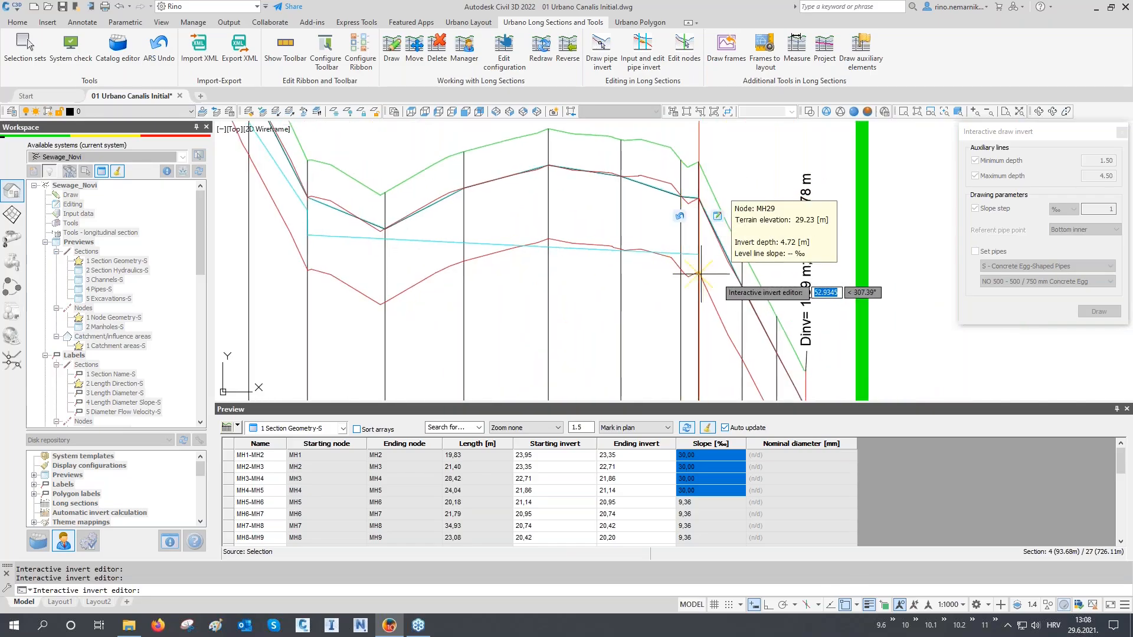
scroll(702, 278, "up", 2)
middle_click_drag(755, 303, 678, 239)
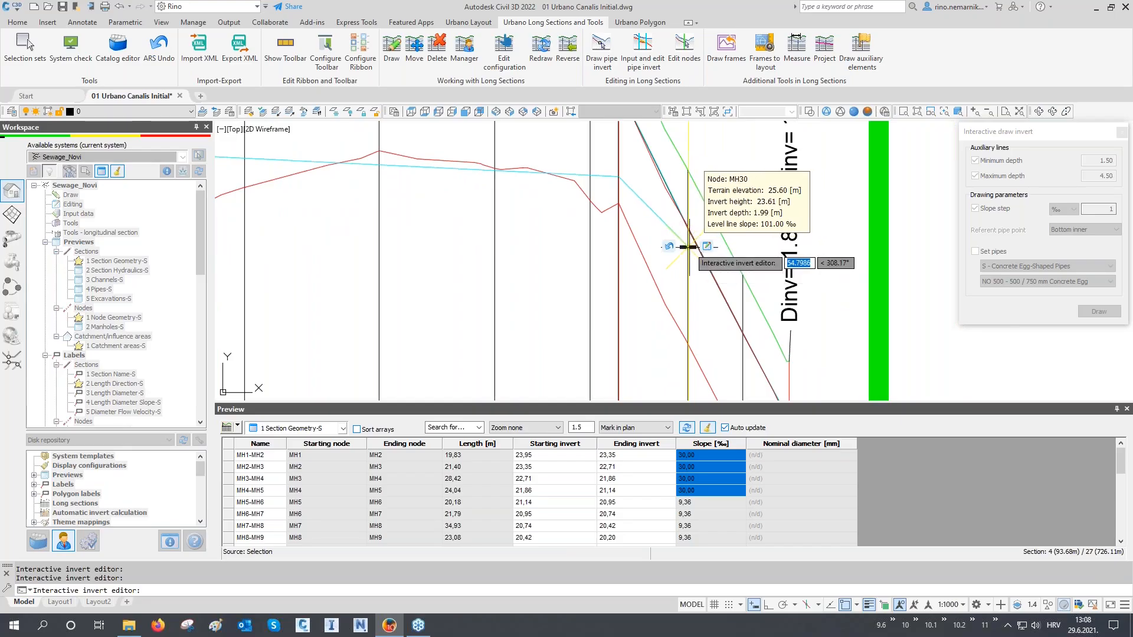
left_click(690, 247)
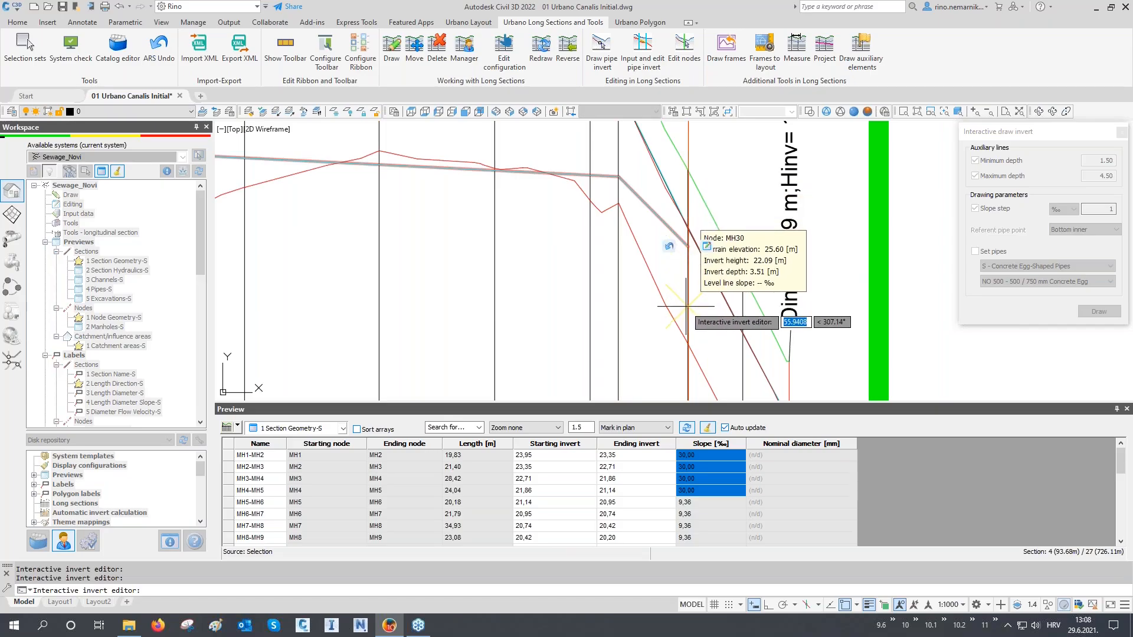
- Define drop manholes at MH30, down to about 3.51 m depth, and MH31, and finish the invert at the section's last manhole
middle_click_drag(686, 307, 579, 225)
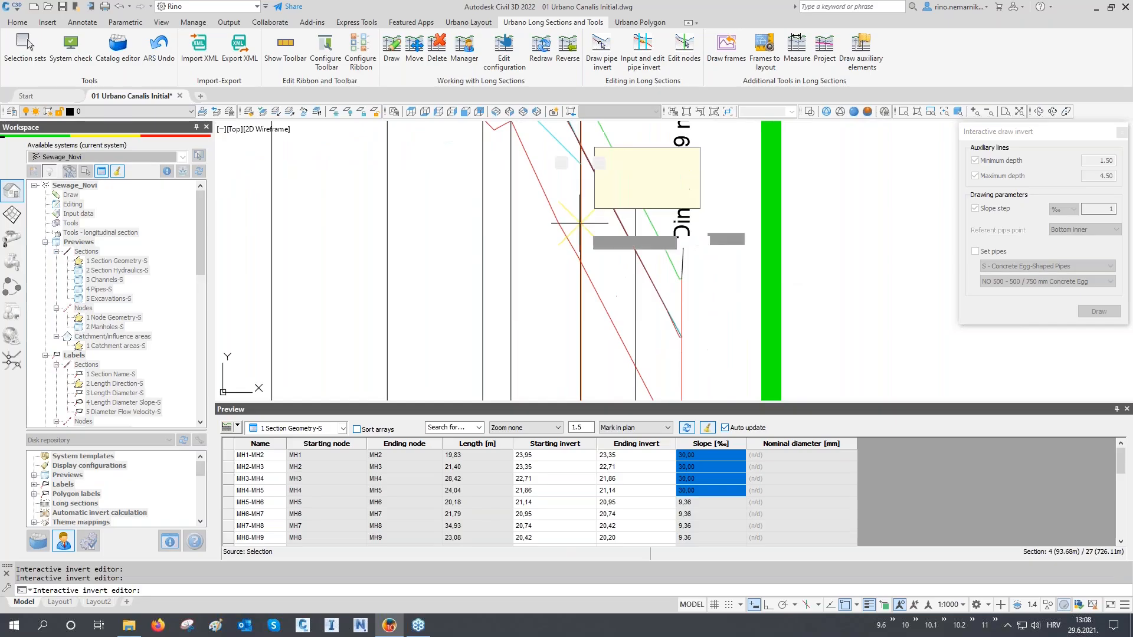
left_click(639, 329)
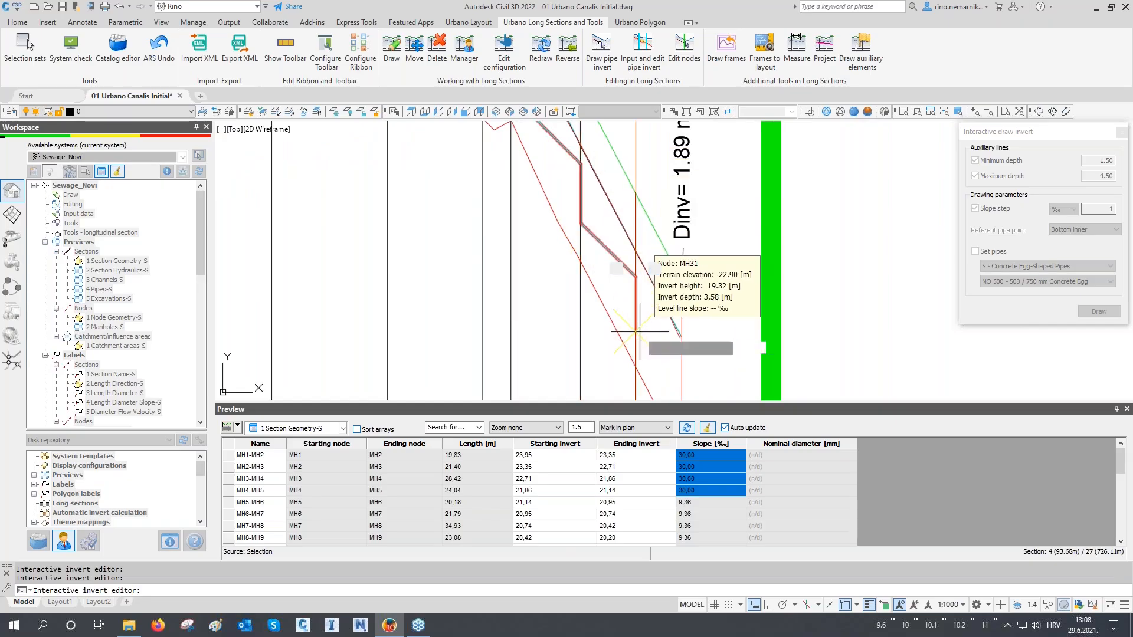
left_click(681, 380)
scroll(689, 338, "down", 3)
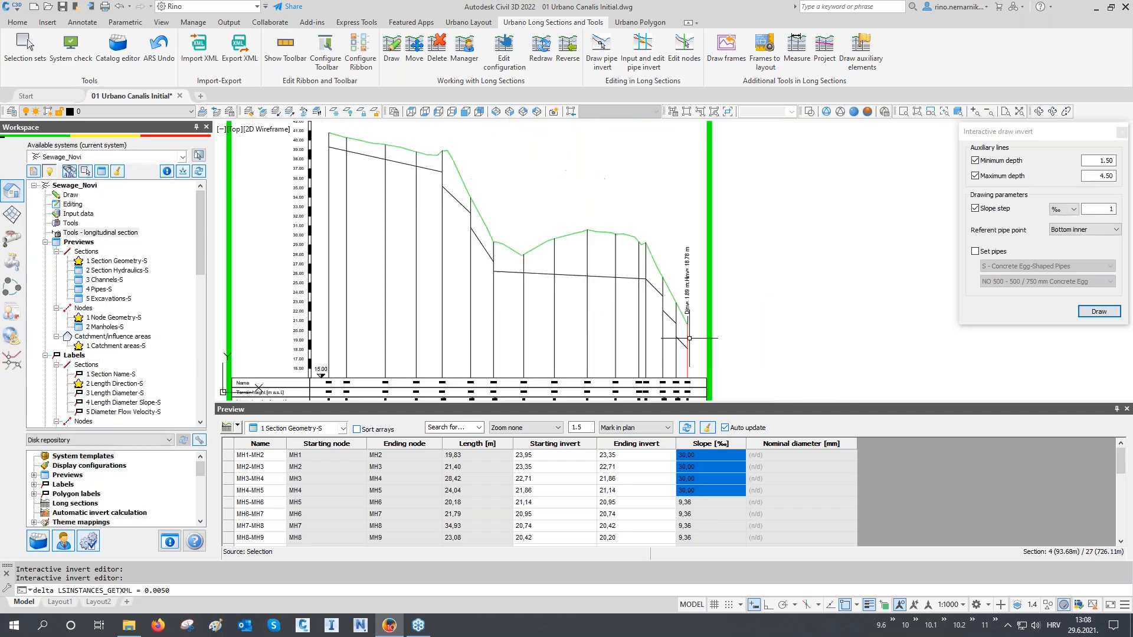
middle_click_drag(689, 338, 761, 331)
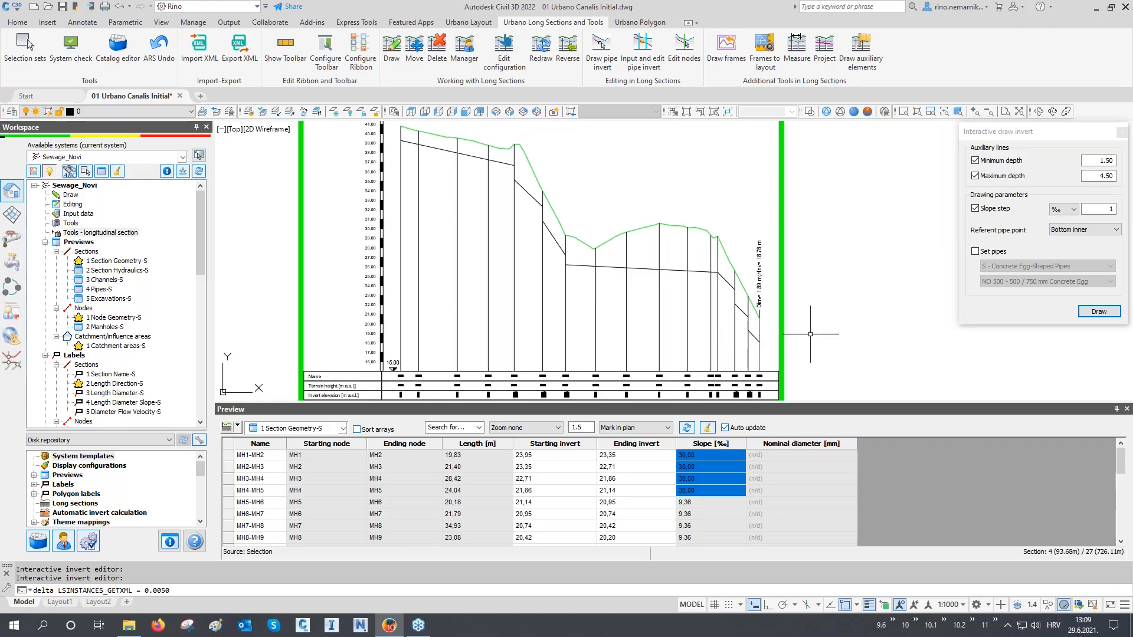
left_click(1034, 139)
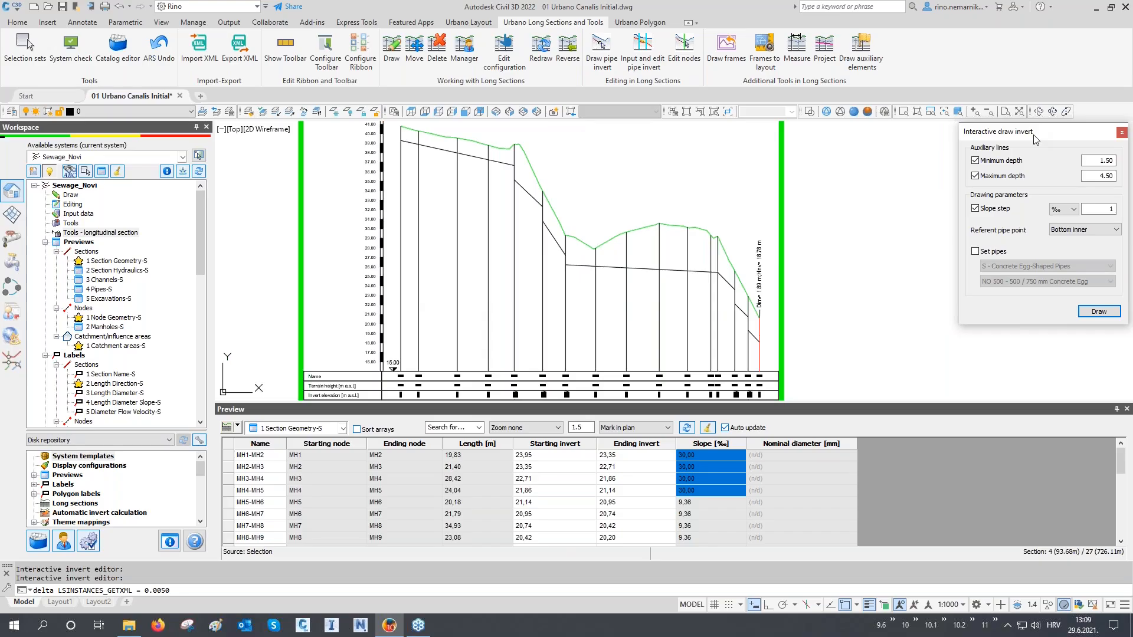
left_click(1122, 132)
- Create a new automatic invert calculation configuration named "Auto invert"
scroll(622, 279, "down", 3)
middle_click_drag(621, 279, 533, 330)
middle_click_drag(760, 319, 750, 306)
scroll(77, 317, "down", 5)
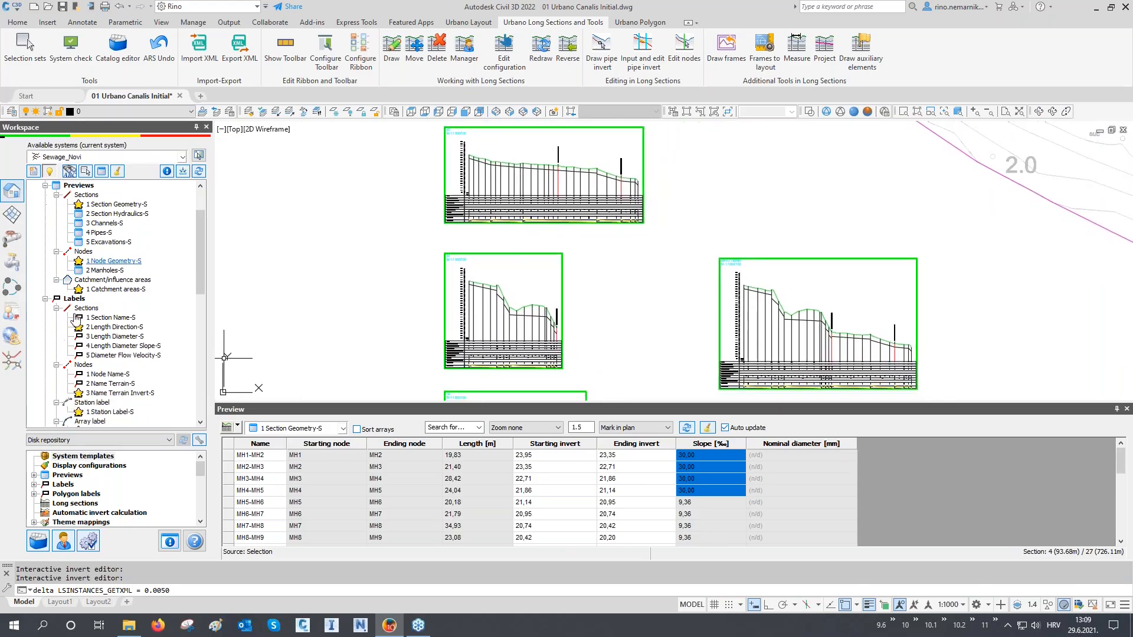
scroll(76, 316, "down", 3)
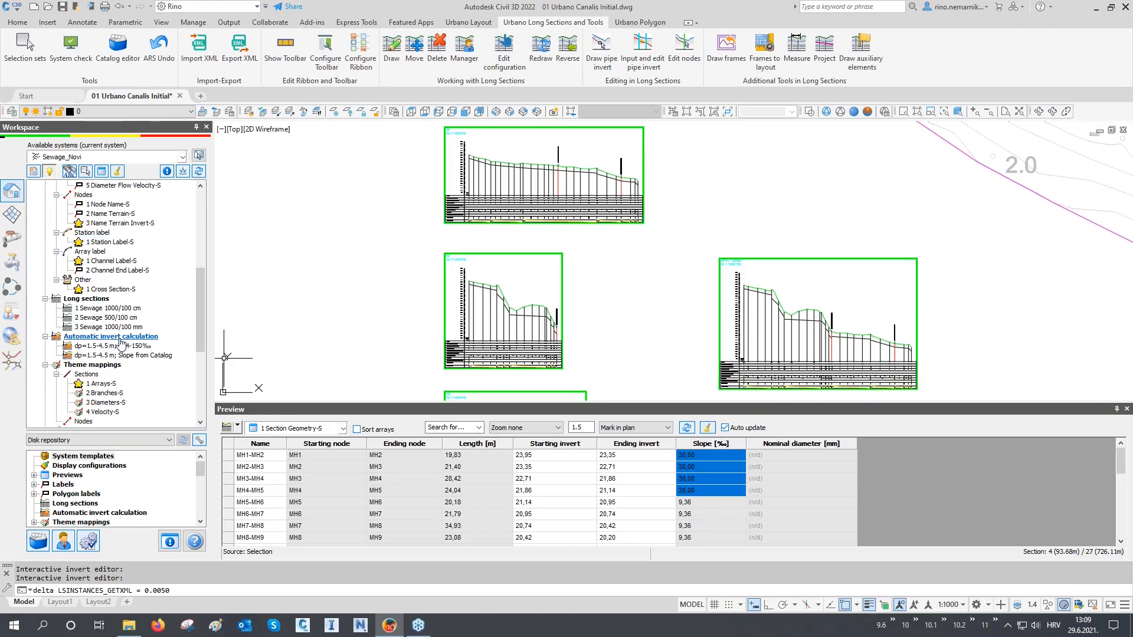
left_click(112, 355)
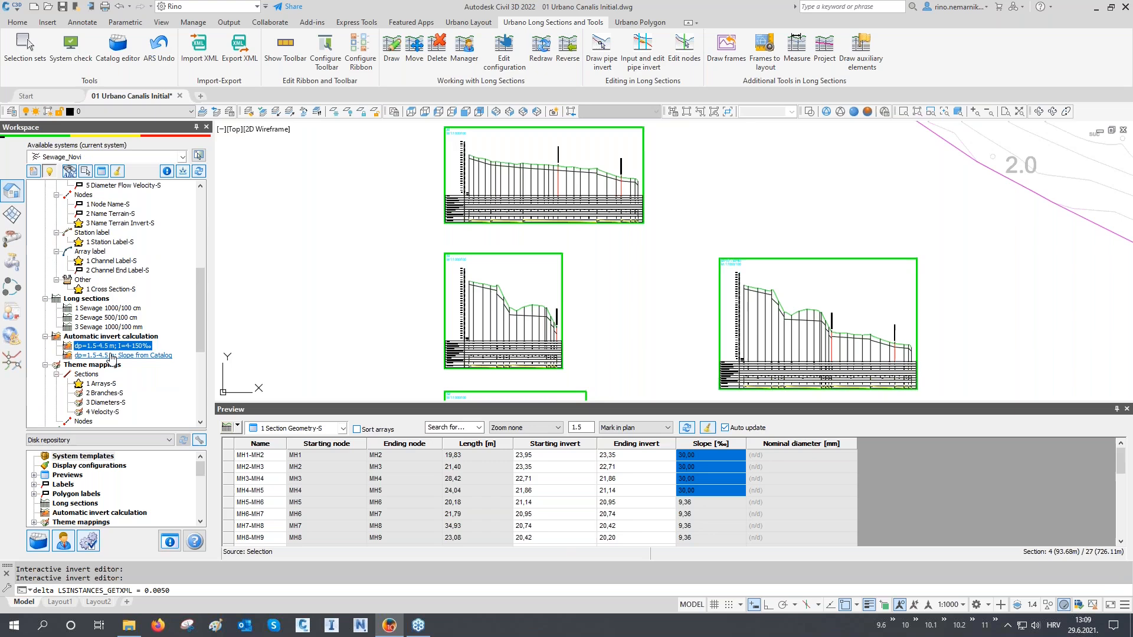
left_click(112, 340)
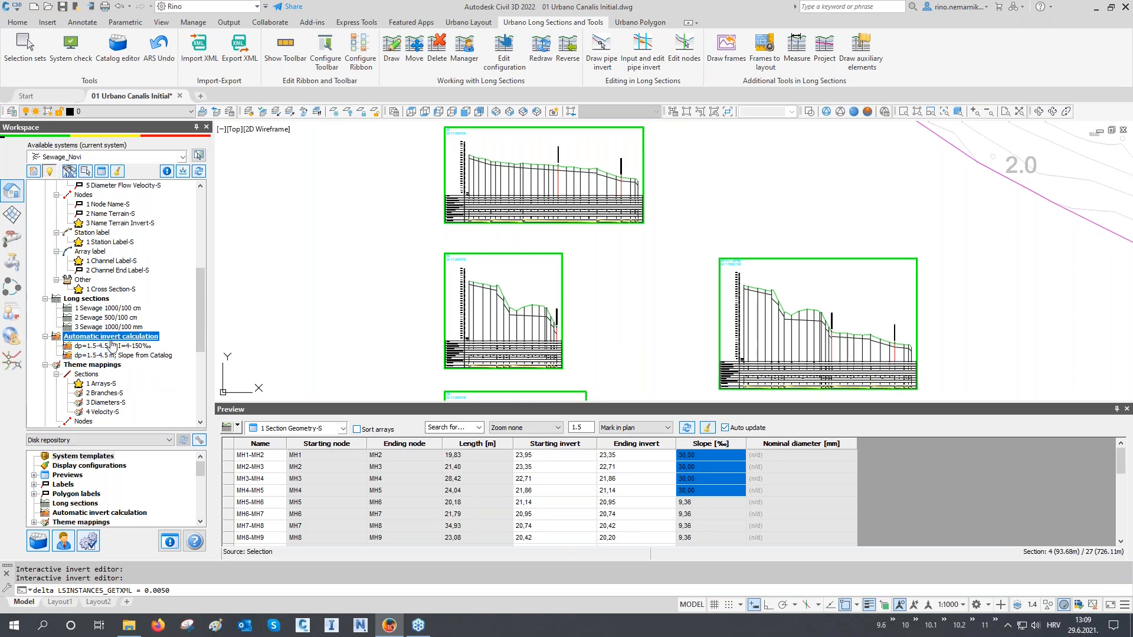
right_click(112, 341)
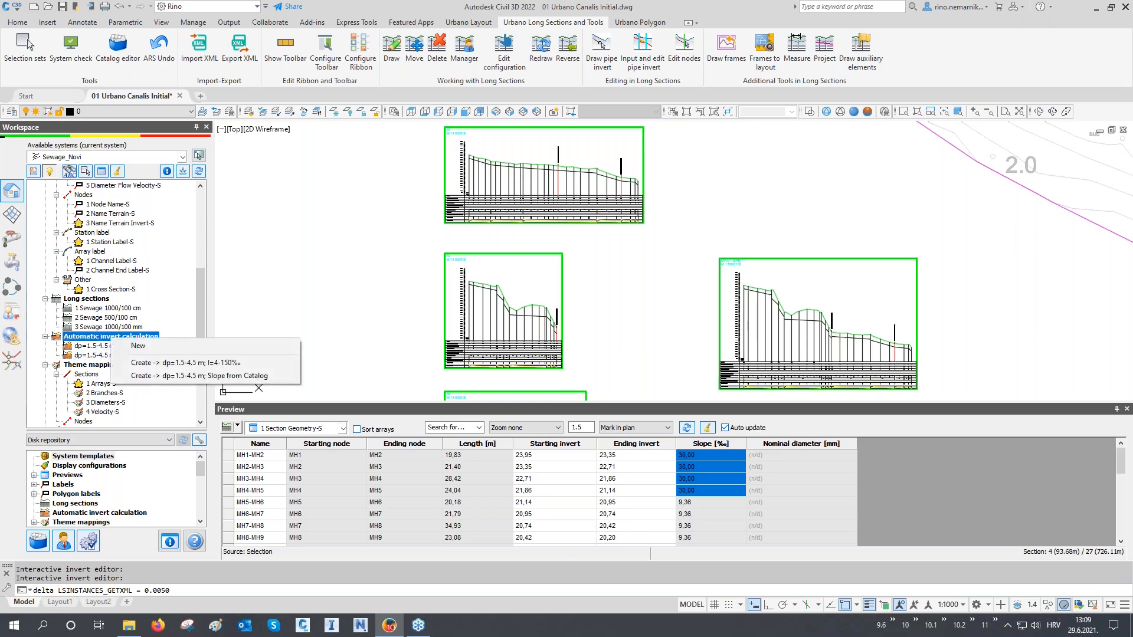
left_click(138, 345)
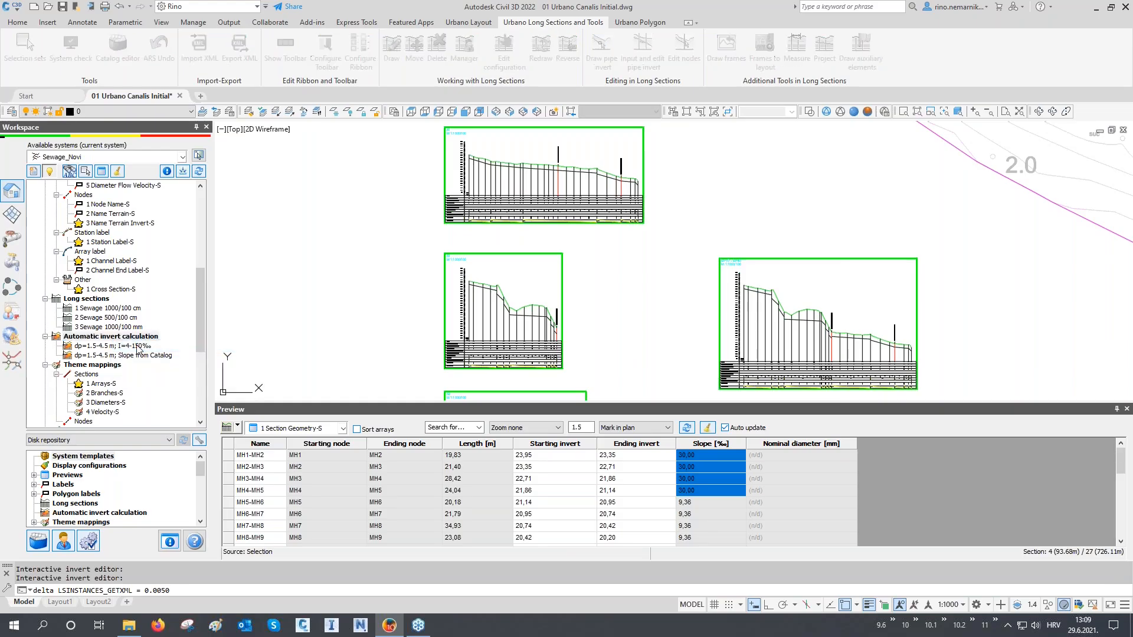
left_click_drag(422, 174, 351, 180)
type("Auto invert")
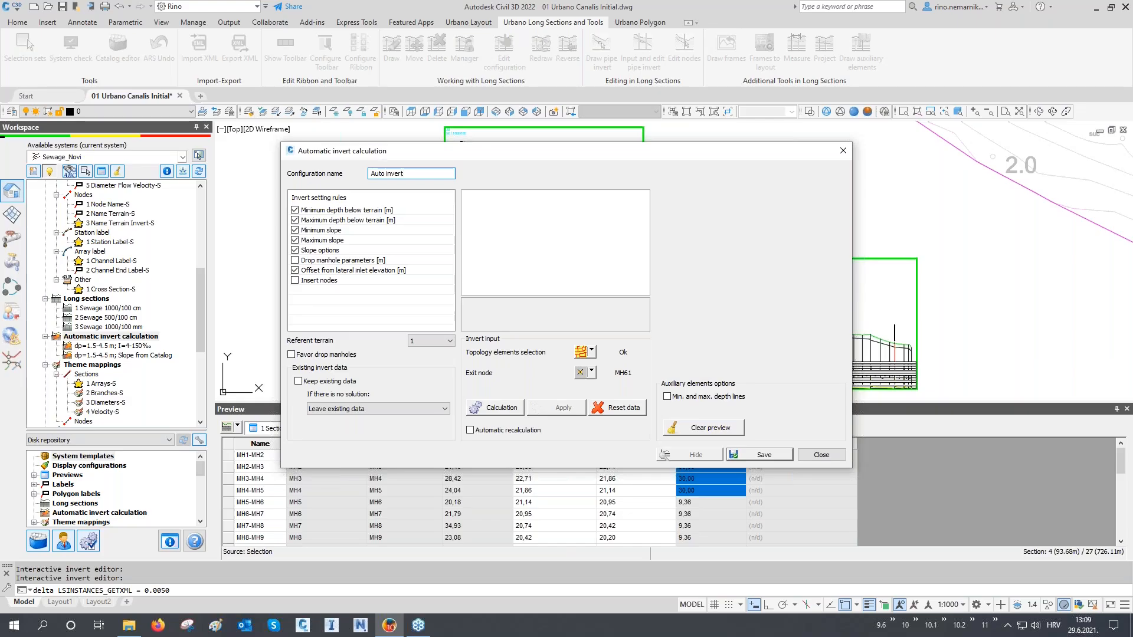
- Set the rules' maximum depth below terrain to 4.50 m and the minimum slope to 4 ‰
left_click(348, 211)
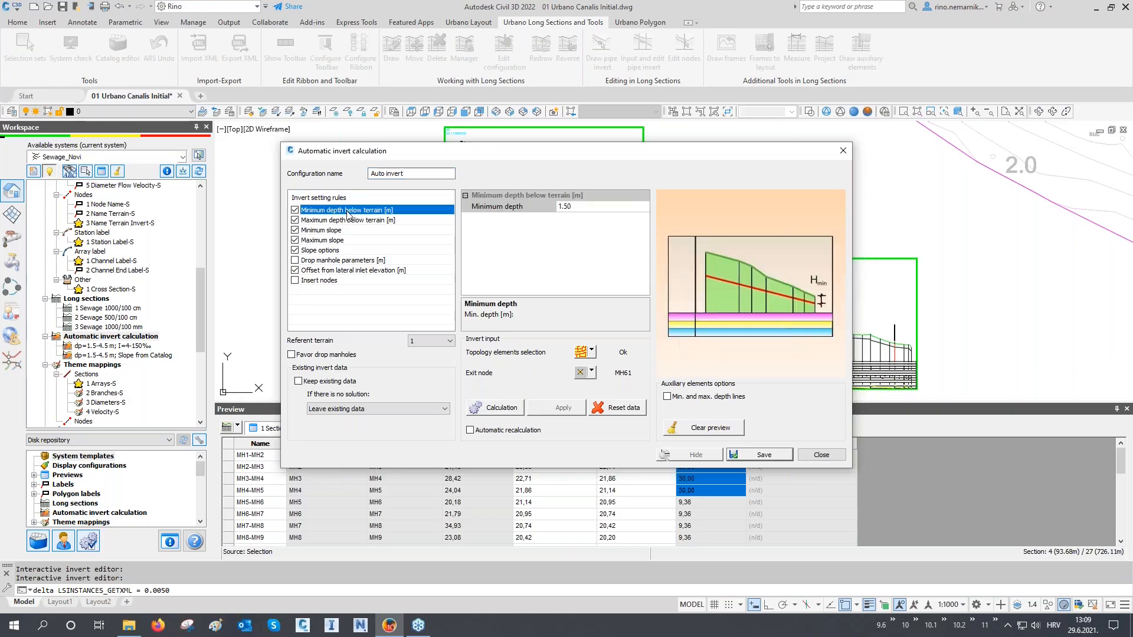
left_click(348, 221)
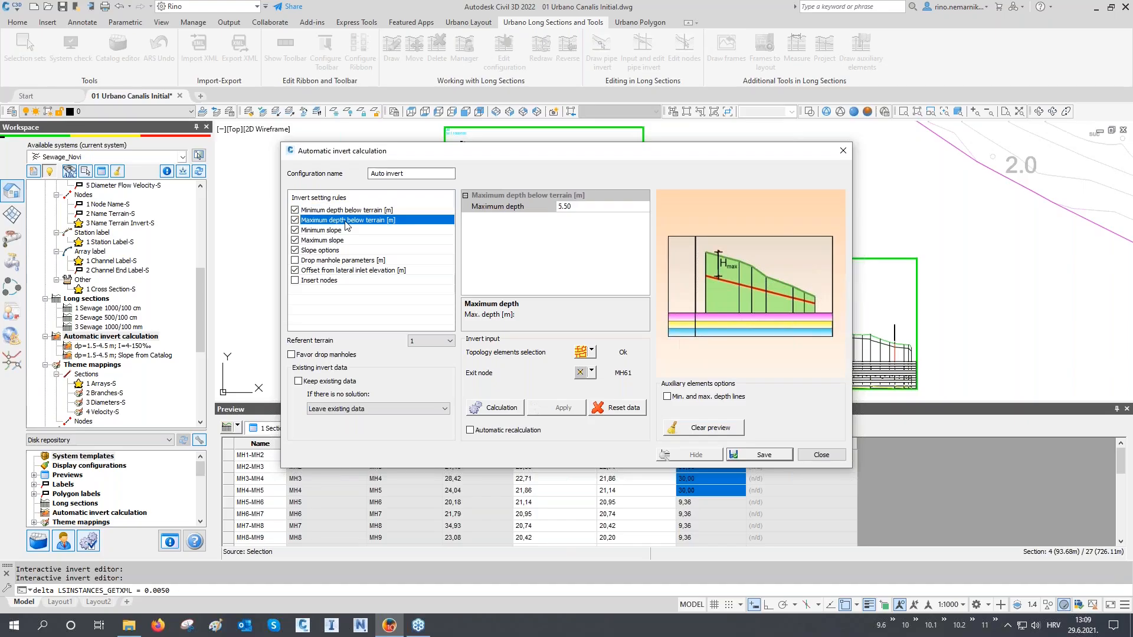
left_click(561, 208)
type("4")
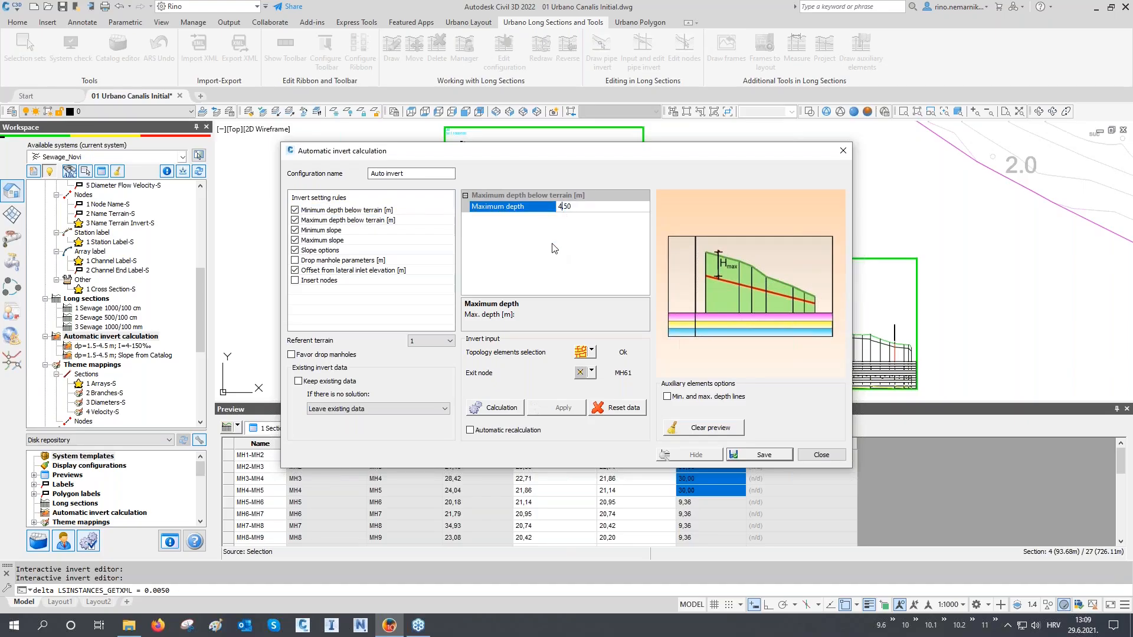
left_click(336, 231)
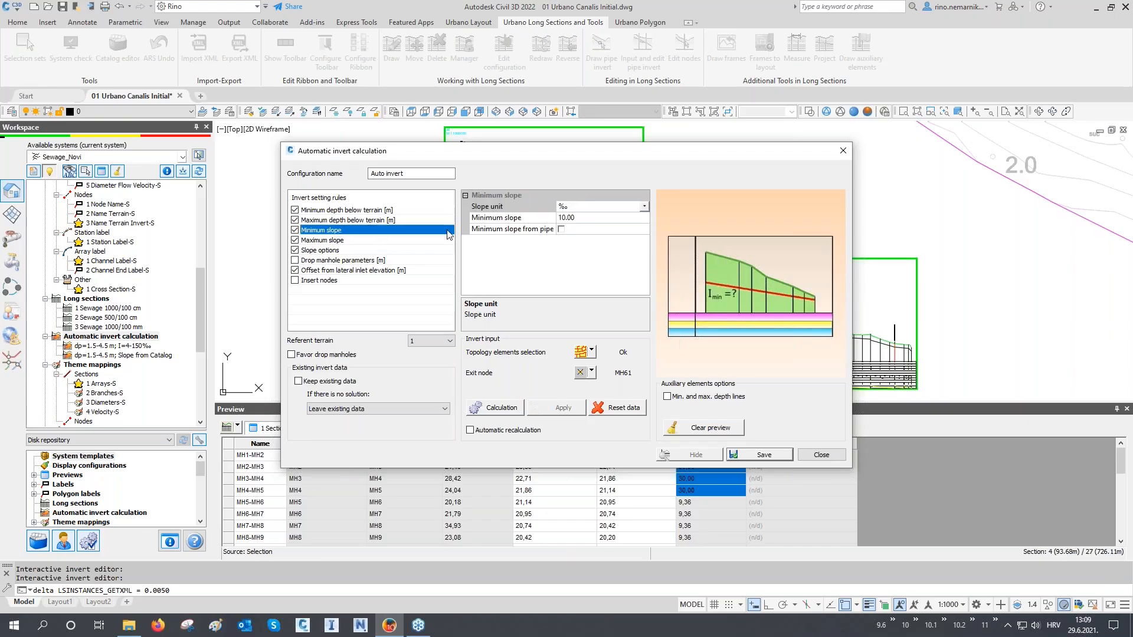
left_click(552, 218)
type("4")
left_click(538, 263)
- Review the rules for maximum slope, slope options, drop manhole parameters and offset from lateral inlet elevation
left_click(329, 241)
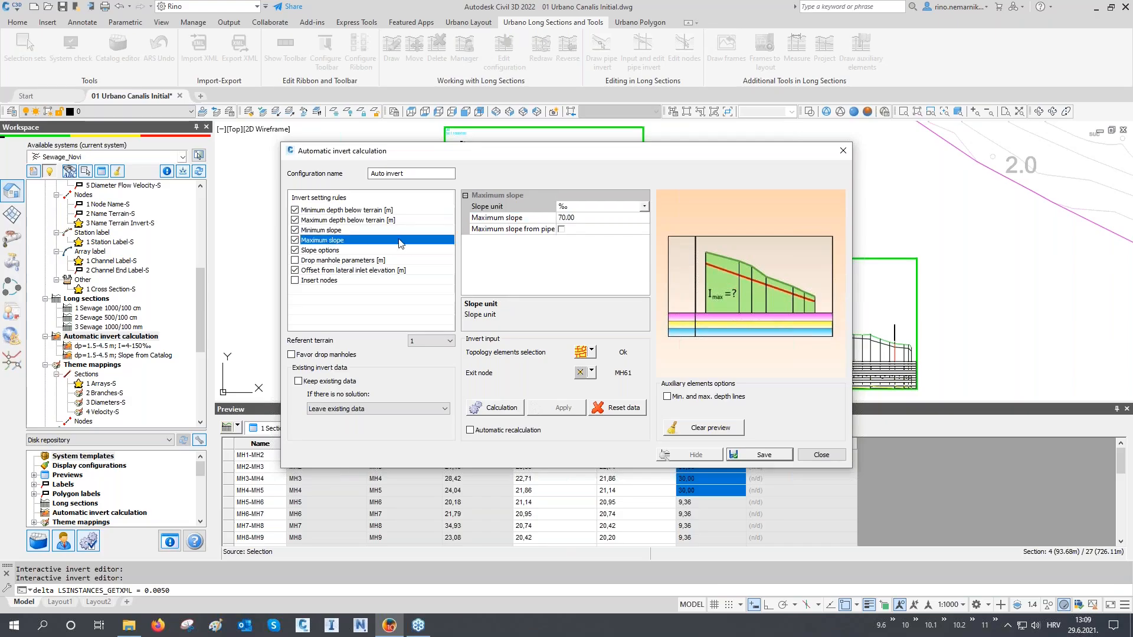
left_click(340, 251)
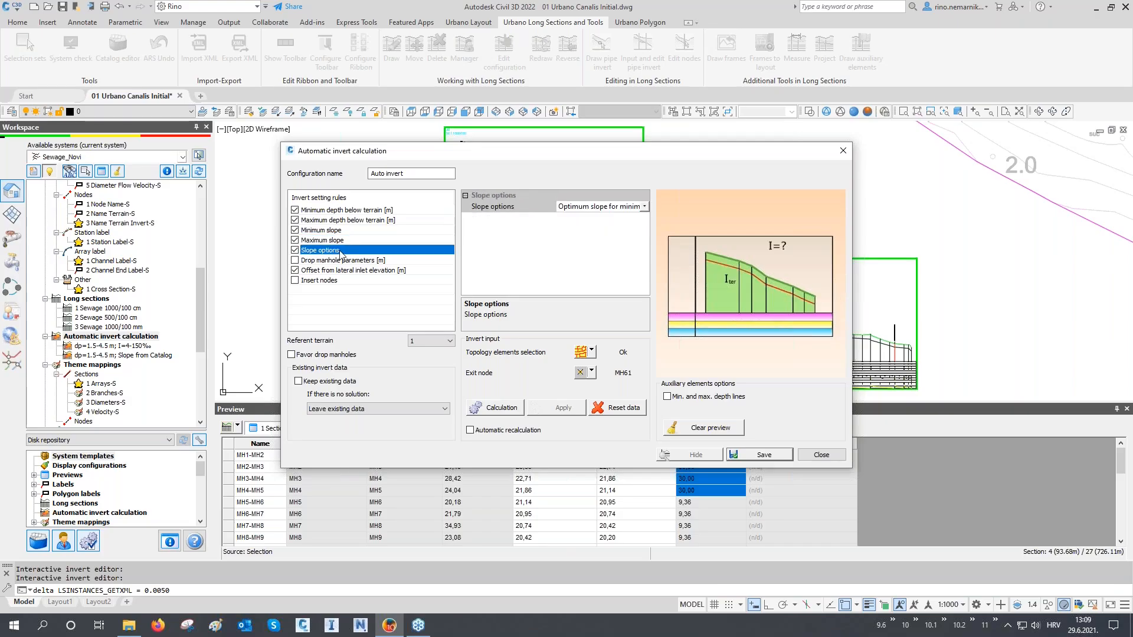
left_click(557, 212)
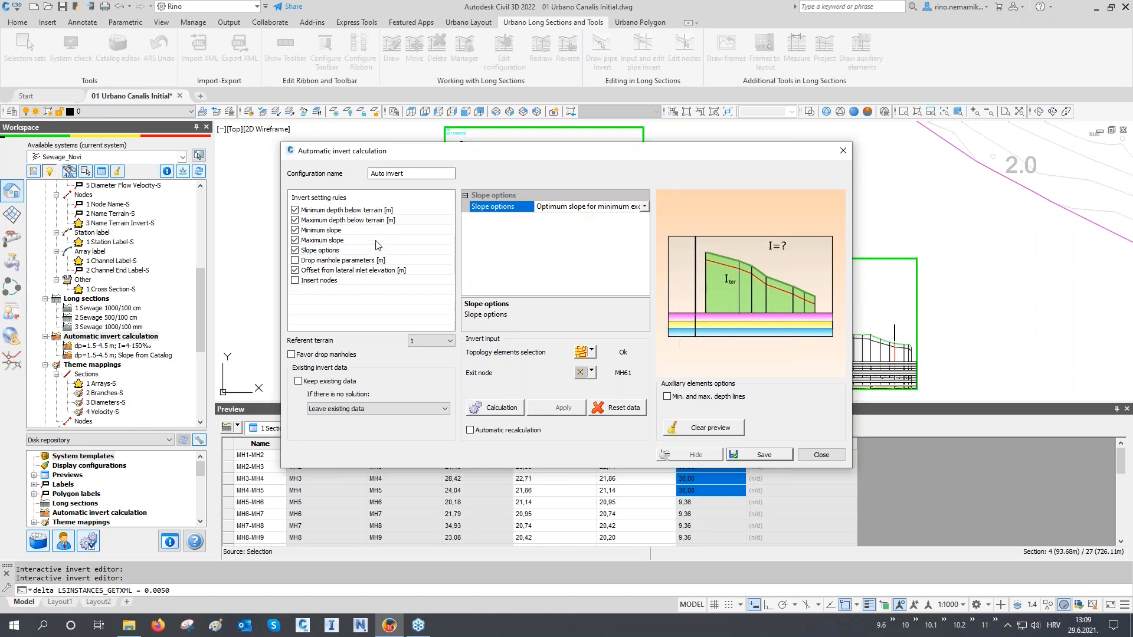
left_click(347, 262)
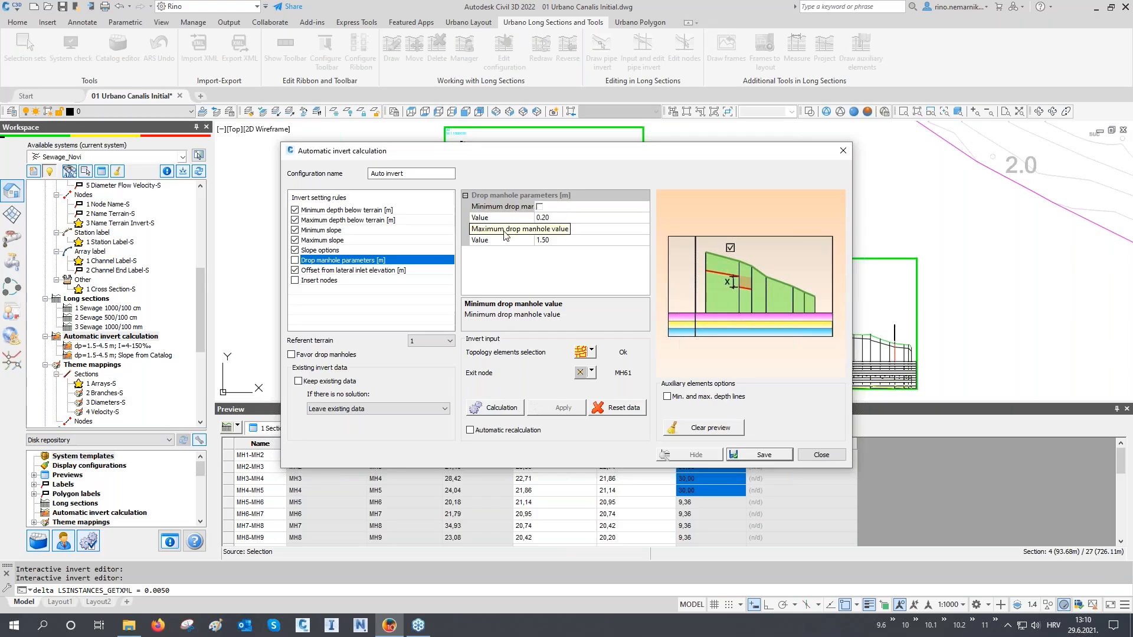
left_click(365, 270)
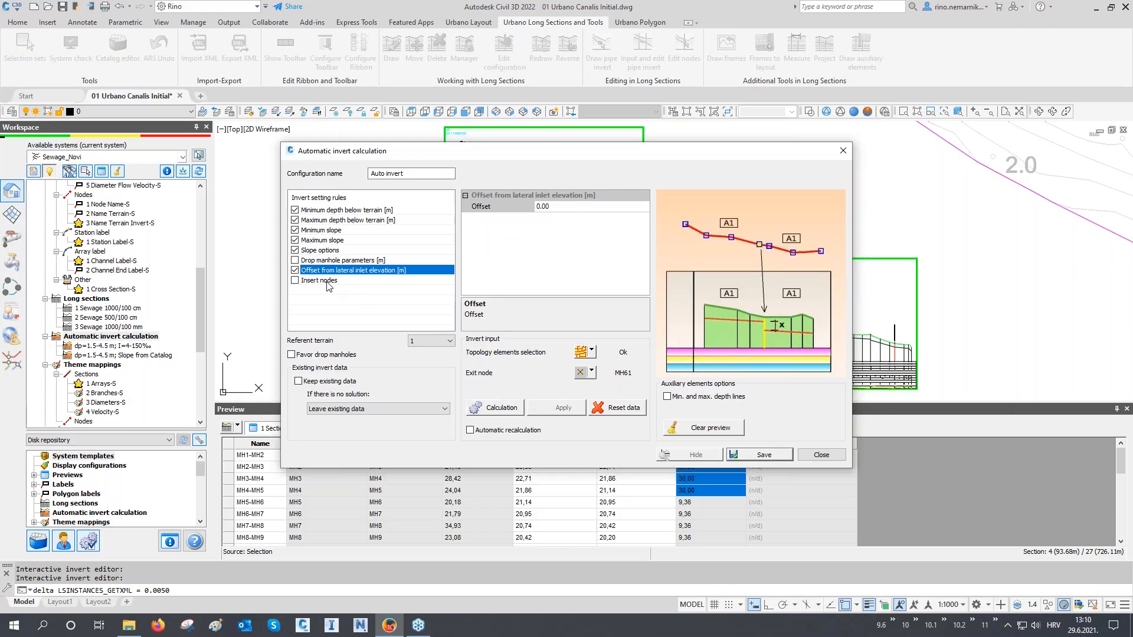
- Choose Delete existing data for cases without a solution and run the automatic invert calculation
left_click(326, 409)
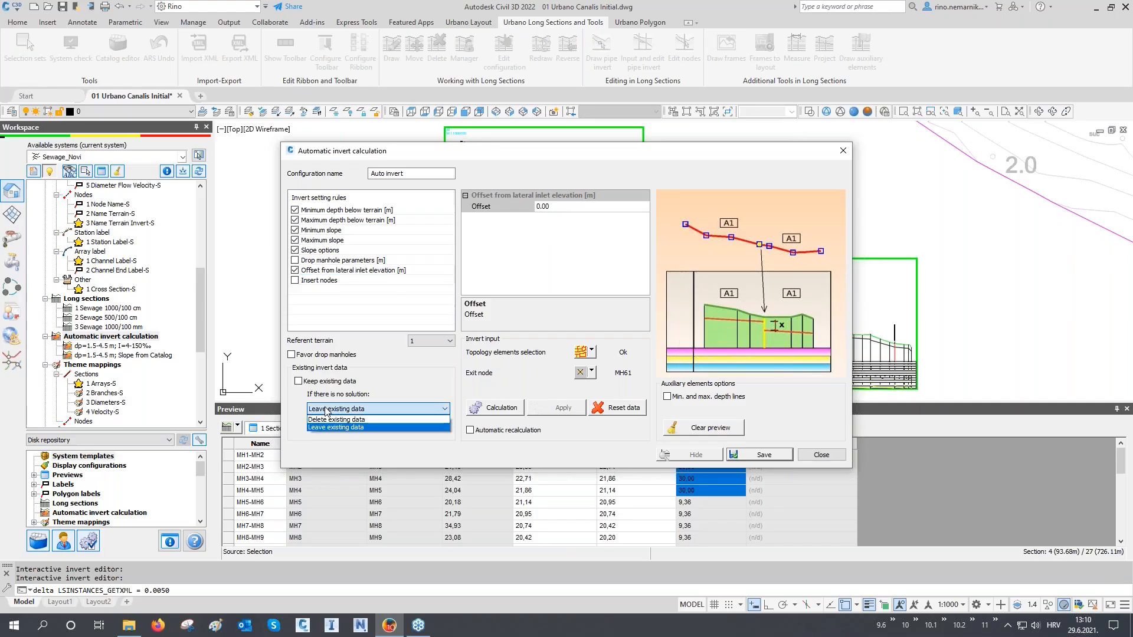
left_click(342, 419)
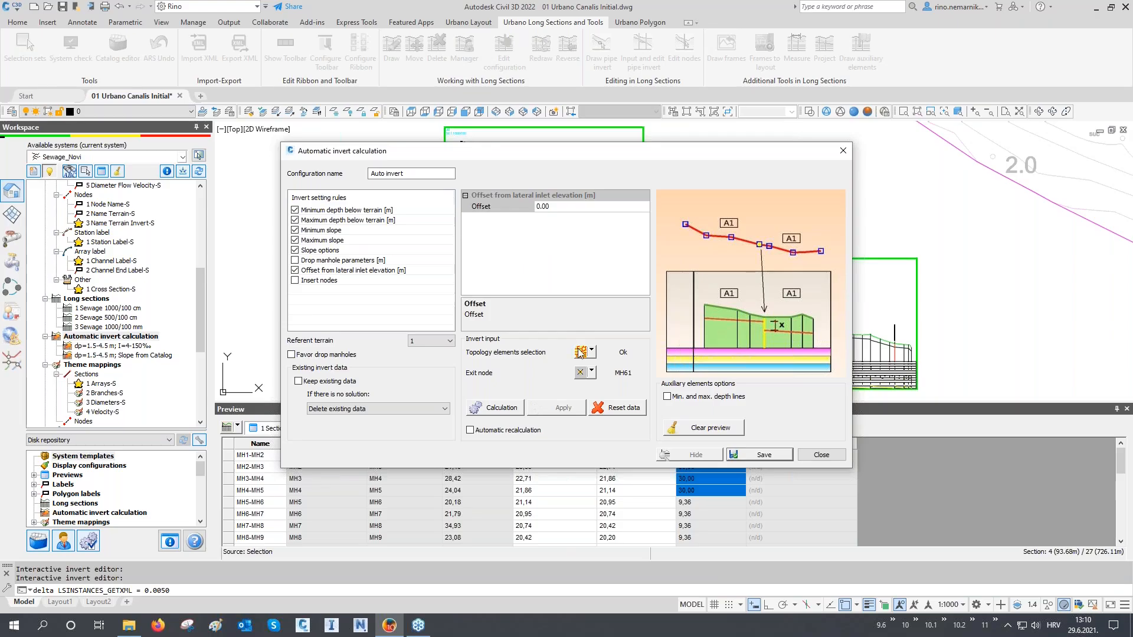
left_click(503, 408)
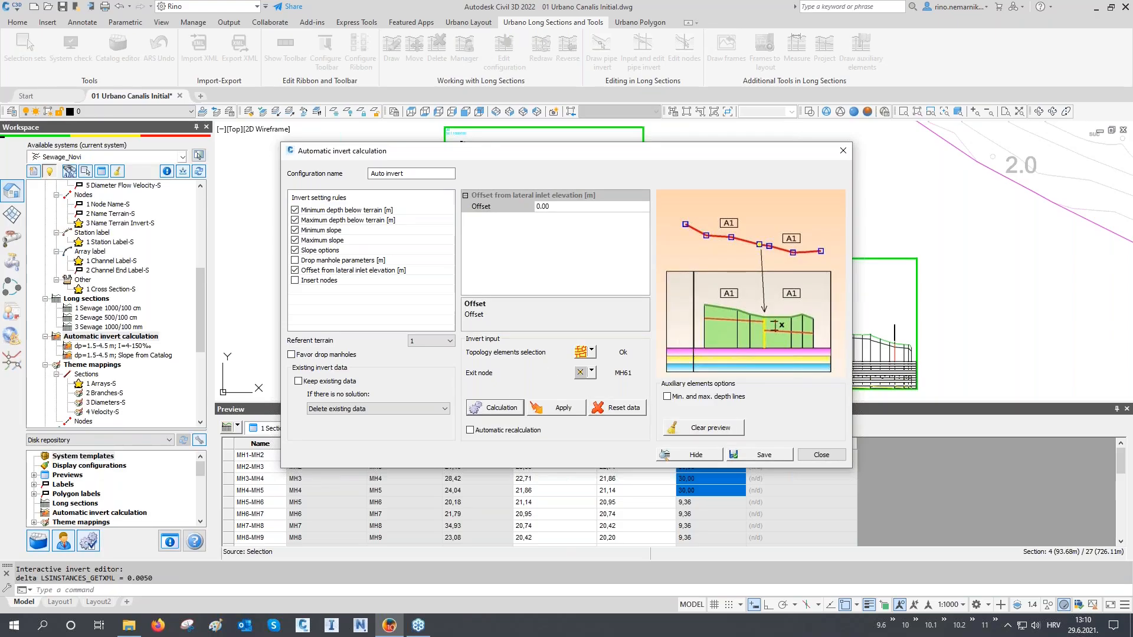
- Hide the calculation dialog to examine the calculated invert preview in the longitudinal sections, and return to the settings
left_click(696, 454)
mouse_move(695, 324)
middle_mouse_down()
mouse_move(666, 303)
mouse_move(658, 321)
middle_mouse_up()
scroll(450, 153, "up", 6)
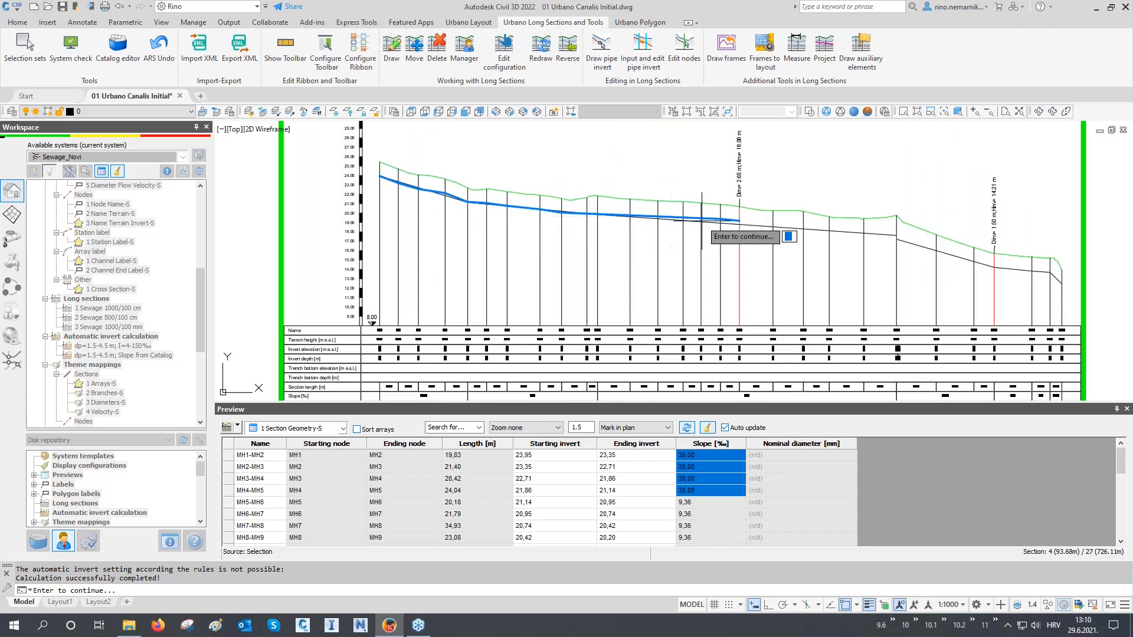
scroll(568, 201, "down", 6)
scroll(519, 336, "up", 6)
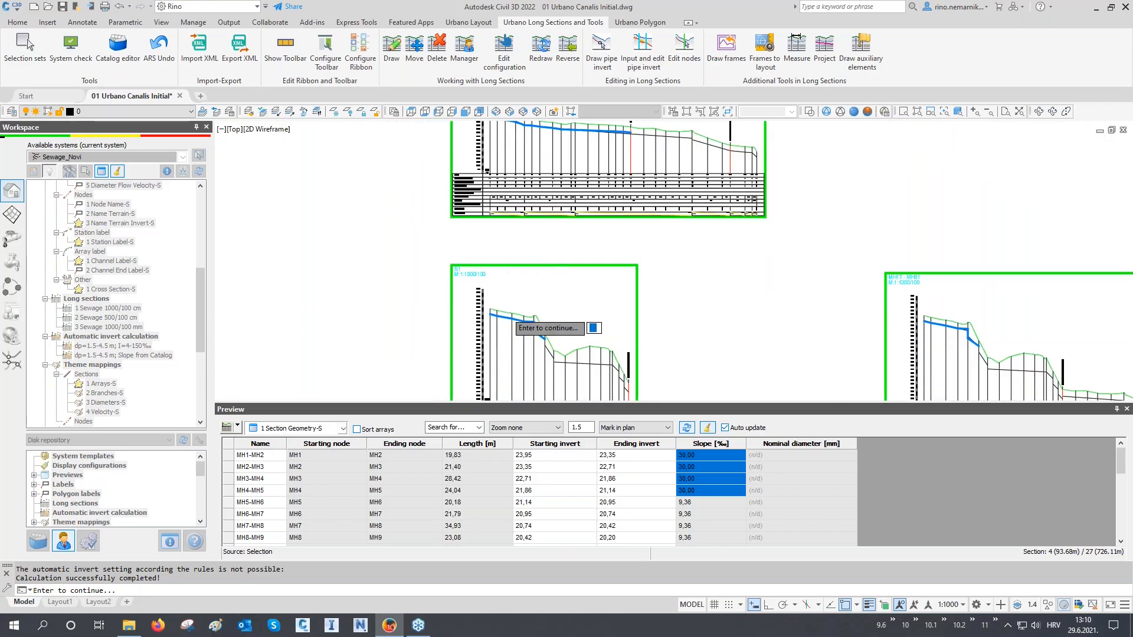
scroll(524, 347, "down", 8)
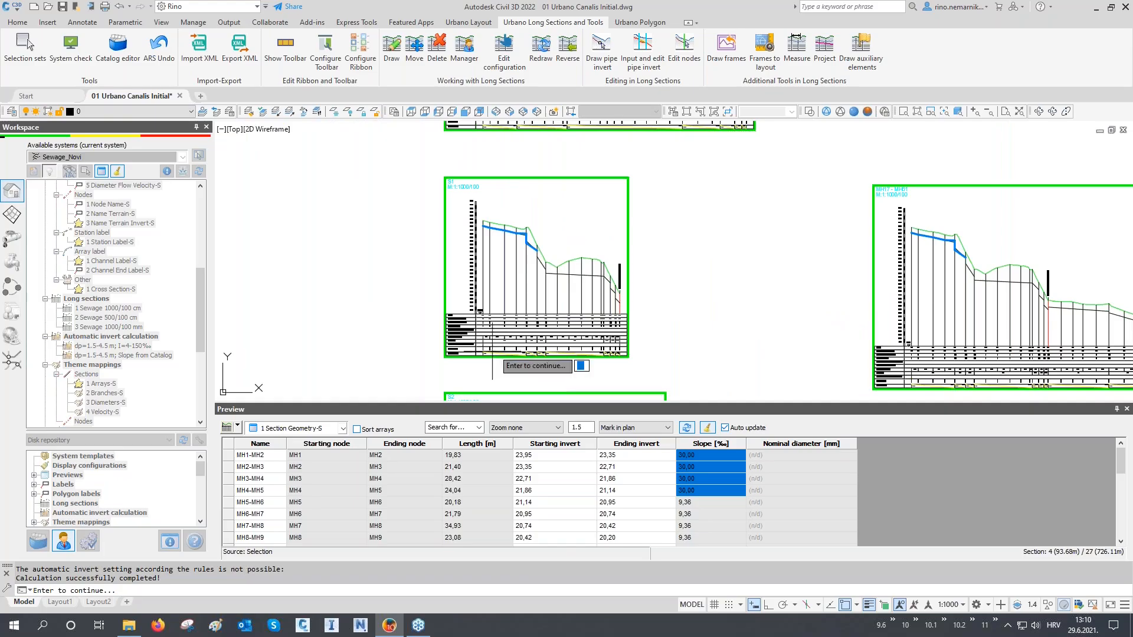
scroll(494, 349, "down", 5)
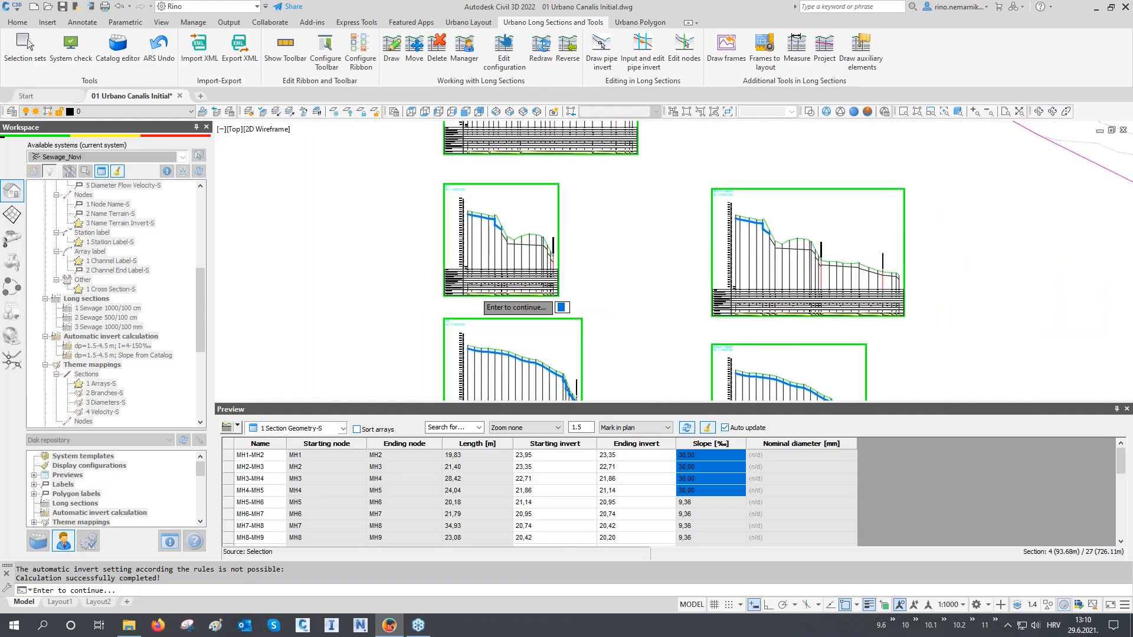
scroll(474, 294, "down", 2)
middle_click_drag(473, 294, 440, 292)
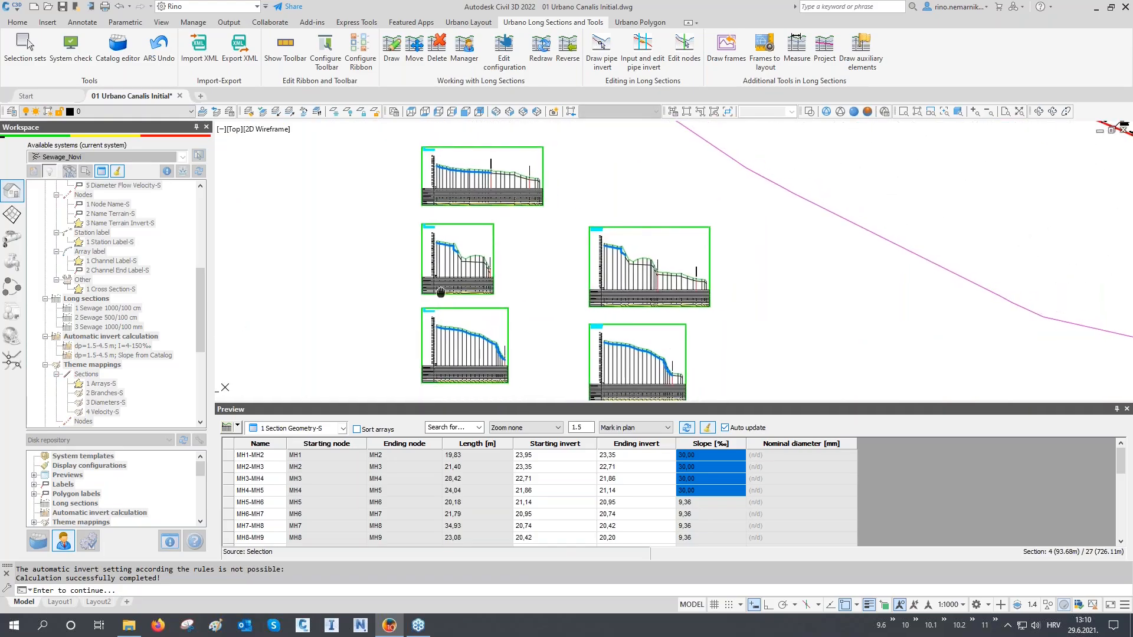
key("Return")
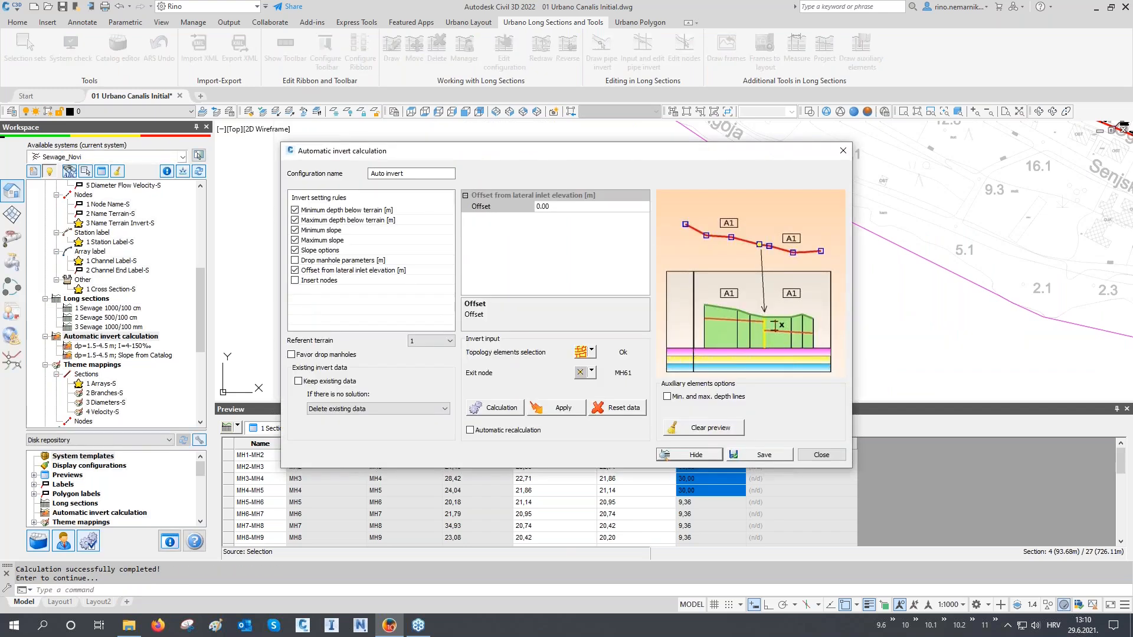
- Set the maximum slope rule to 100 ‰ and rerun the automatic invert calculation
left_click(337, 221)
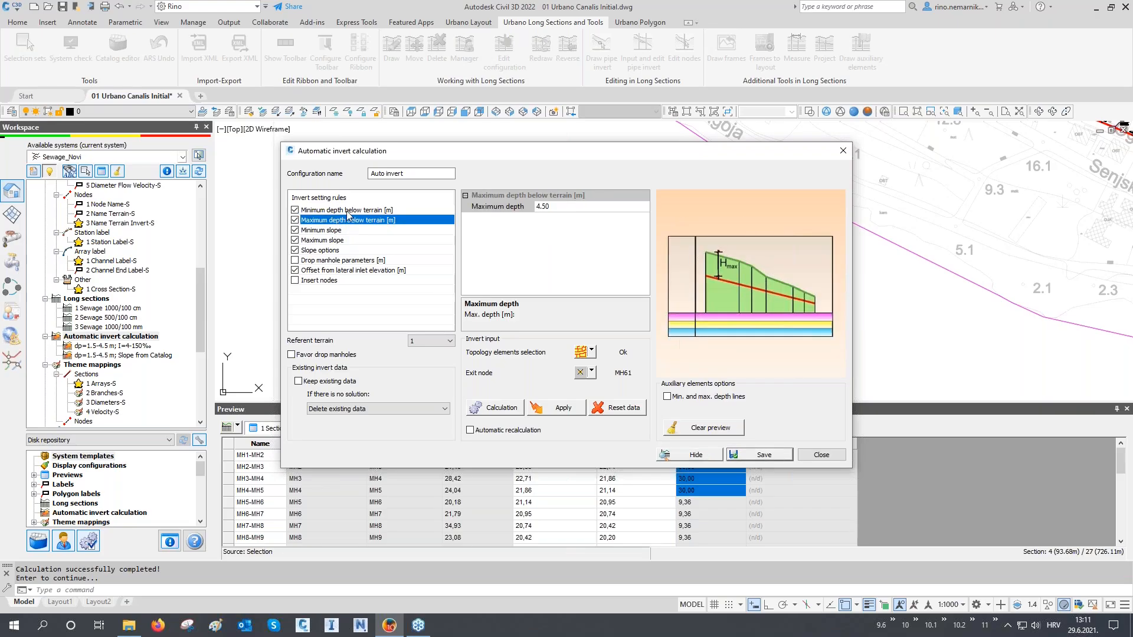
left_click(328, 241)
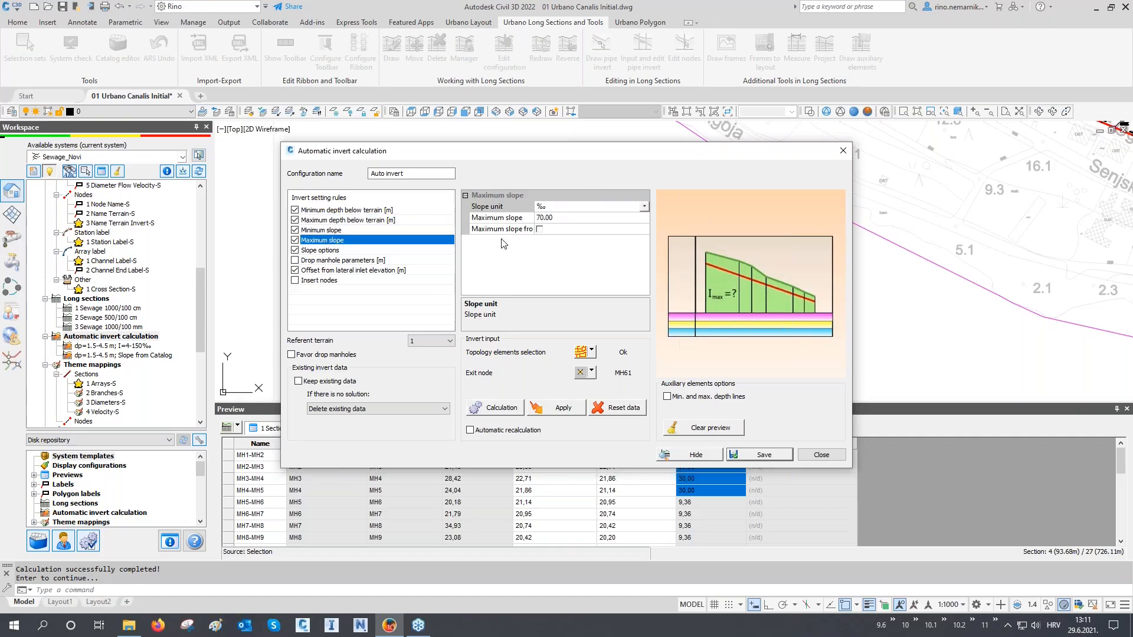
left_click(539, 217)
type("1")
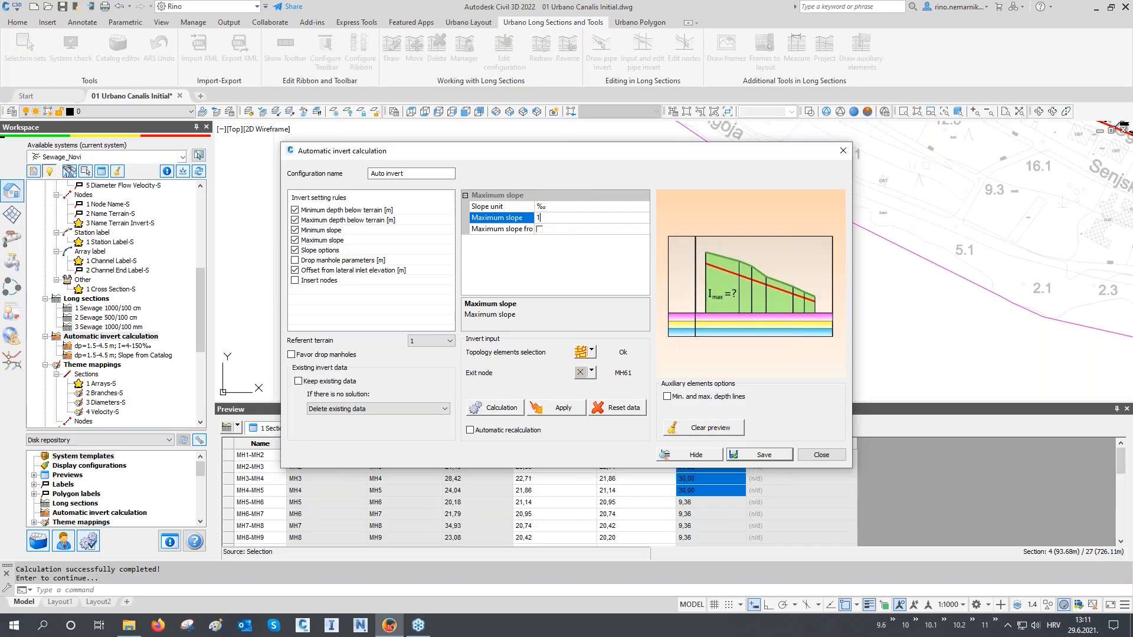
key("Return")
left_click(495, 408)
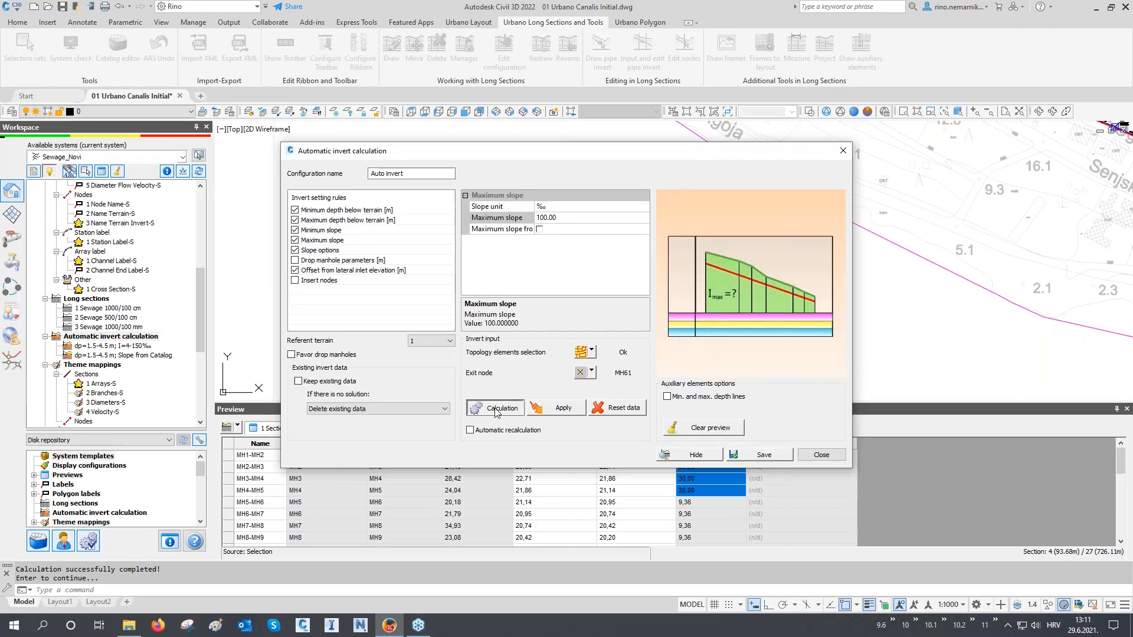
- Hide the calculation dialog to examine the recalculated invert line and its drops across the long sections, and return to the settings
left_click(692, 456)
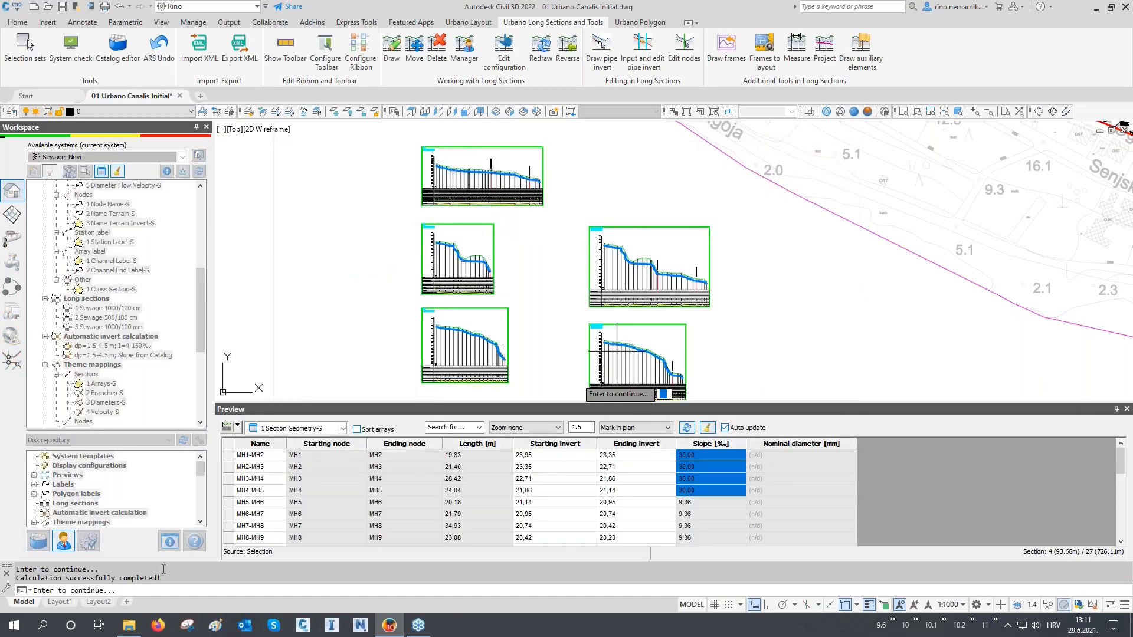
scroll(463, 174, "up", 4)
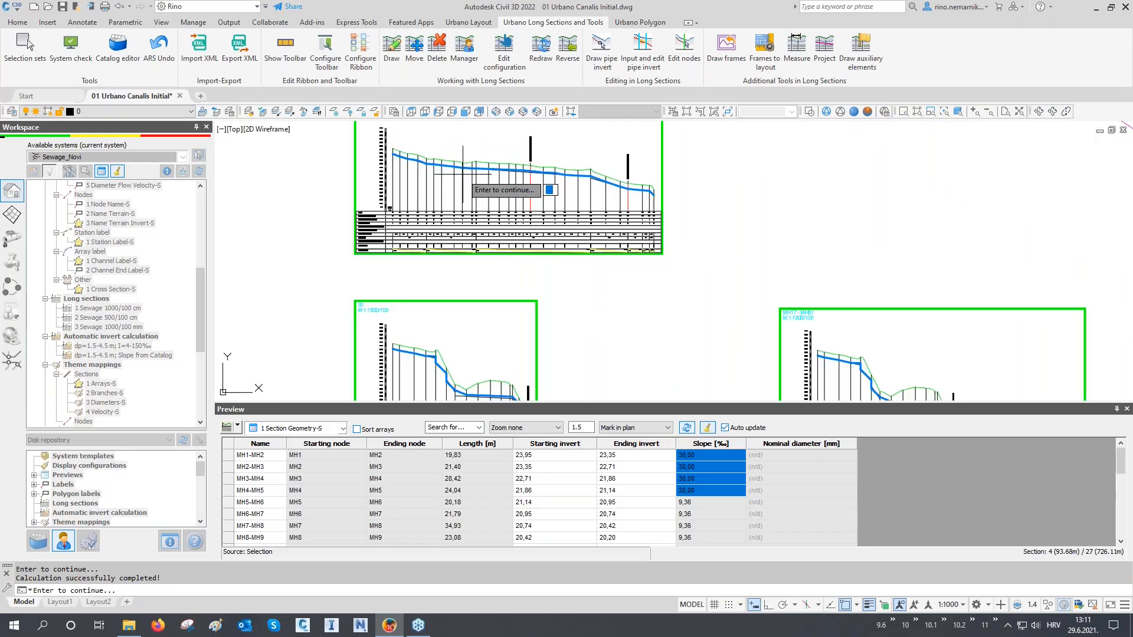
middle_click_drag(462, 174, 473, 140)
middle_click_drag(483, 366, 488, 296)
scroll(455, 282, "up", 2)
scroll(455, 281, "up", 4)
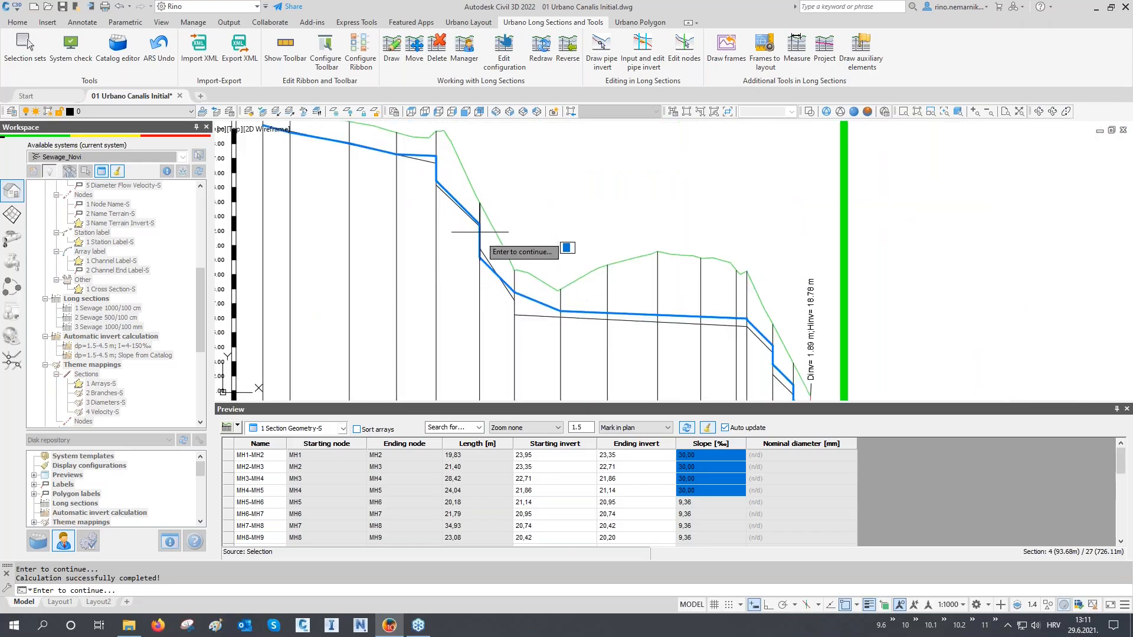
scroll(499, 273, "down", 6)
middle_click_drag(799, 273, 410, 246)
scroll(728, 241, "up", 4)
middle_click_drag(724, 241, 650, 233)
scroll(649, 238, "down", 6)
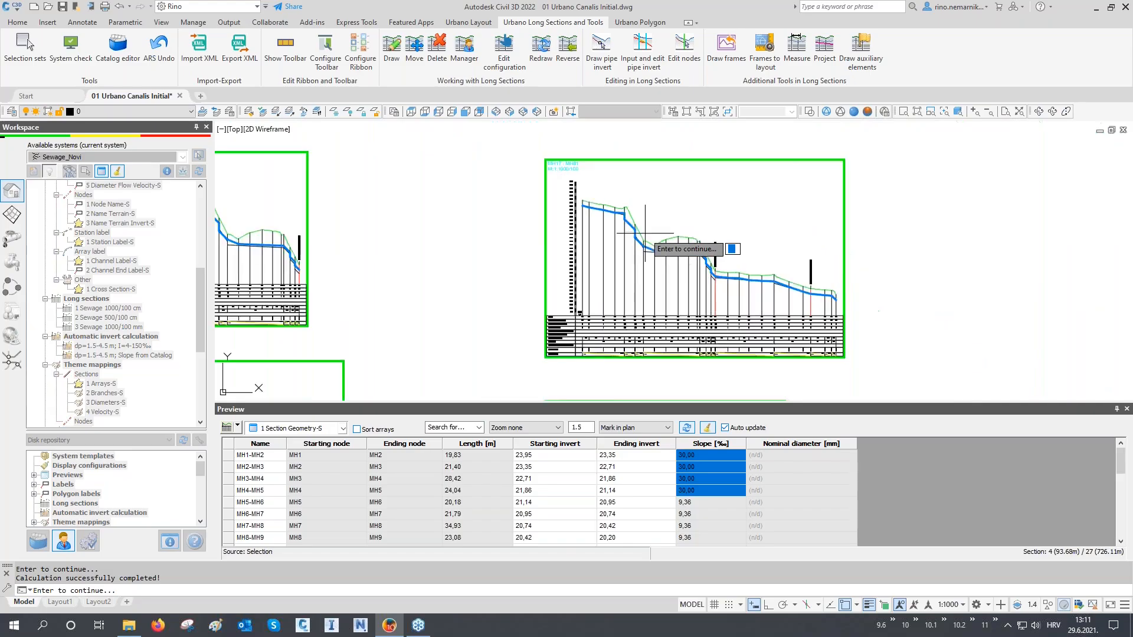
middle_click_drag(724, 269, 675, 287)
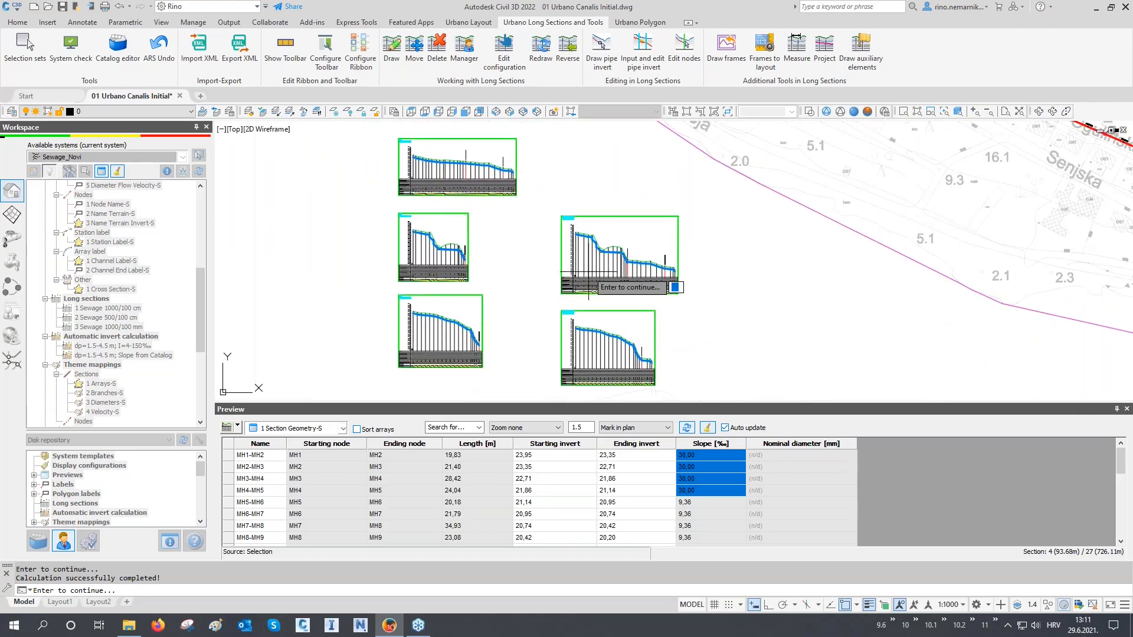
key("Return")
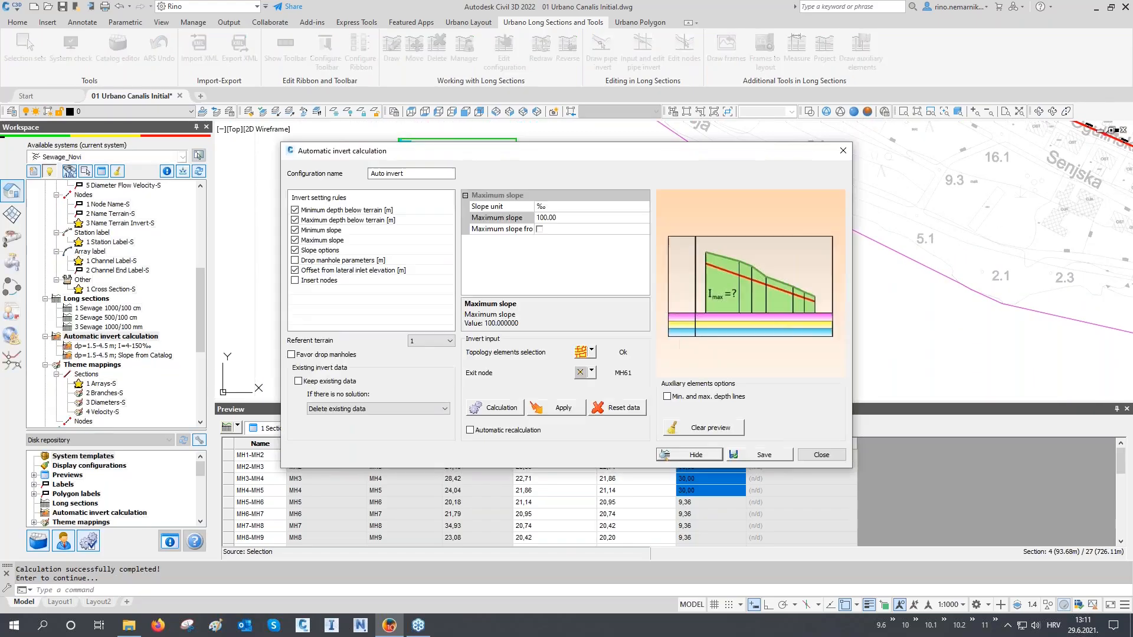
- Enable the minimum 0.20 m and maximum 1.50 m drop manhole limits, then recalculate the inverts and check the preview in the long sections
left_click(351, 260)
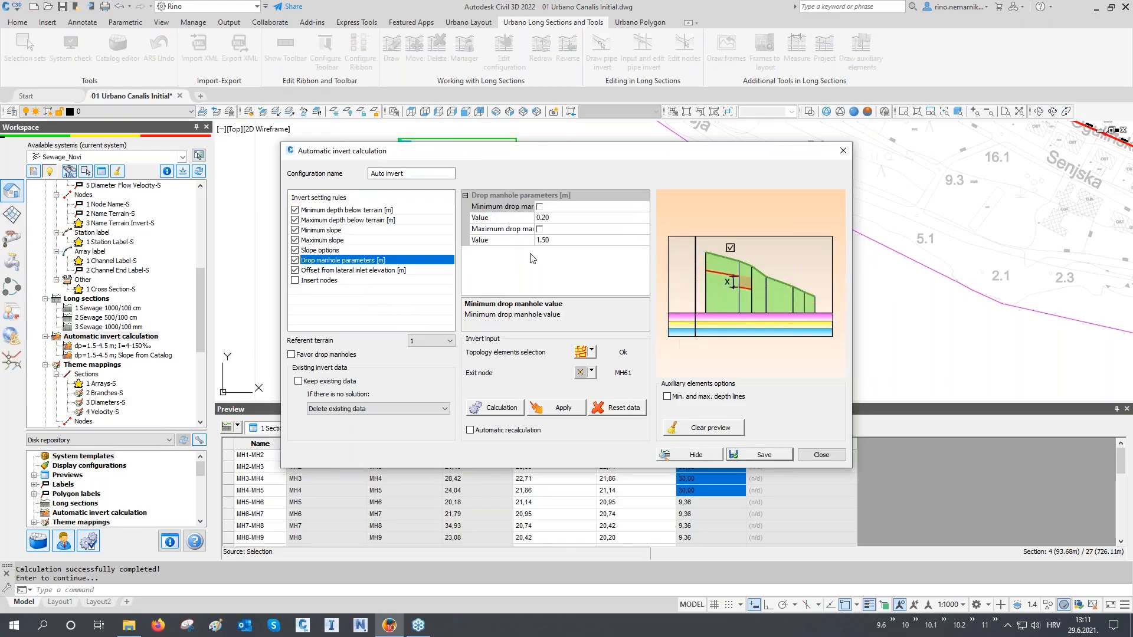
left_click(539, 207)
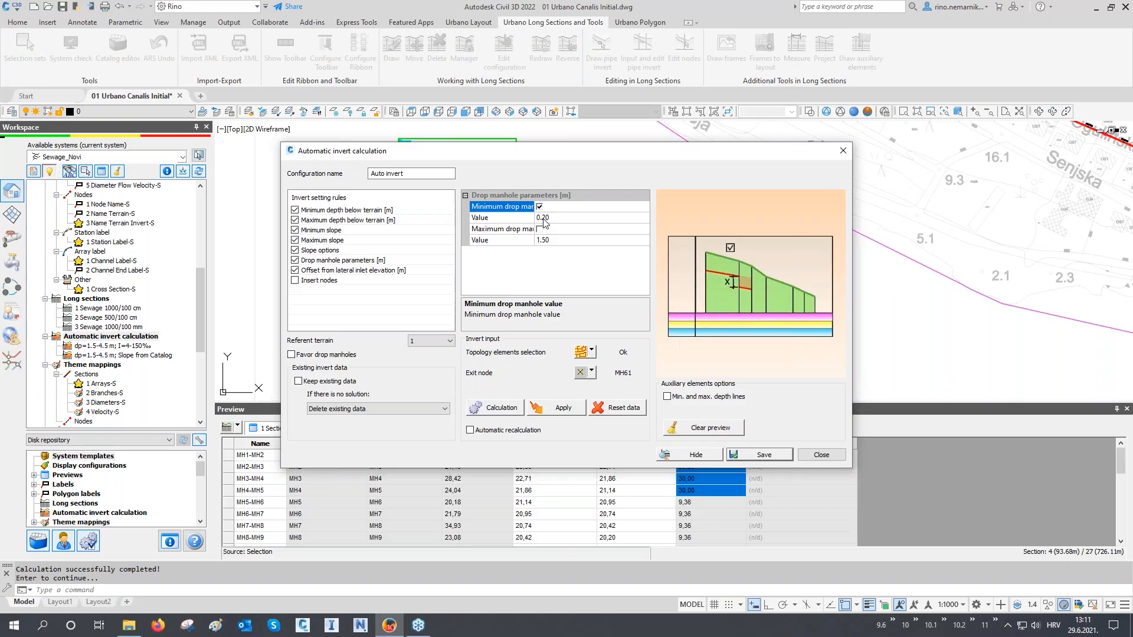
left_click(539, 229)
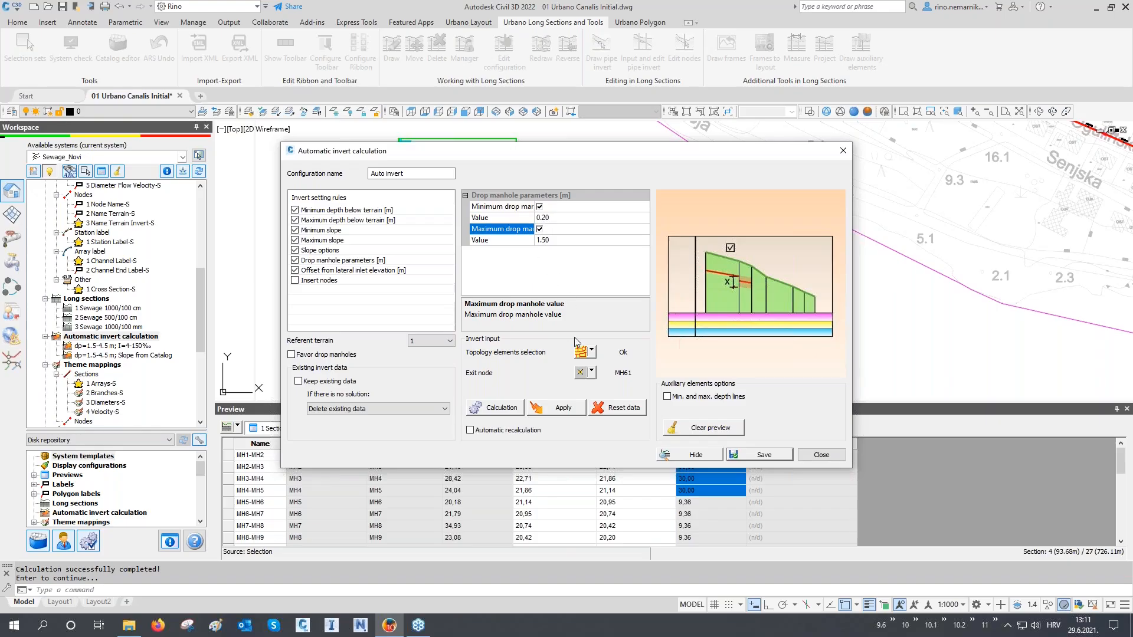
left_click(505, 409)
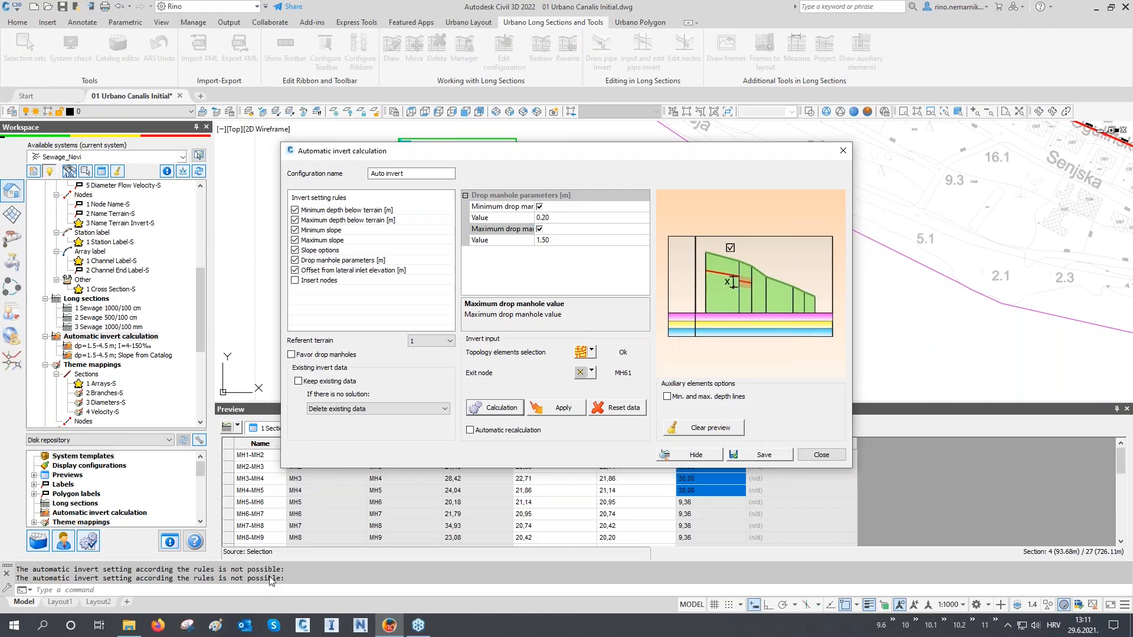
left_click(687, 456)
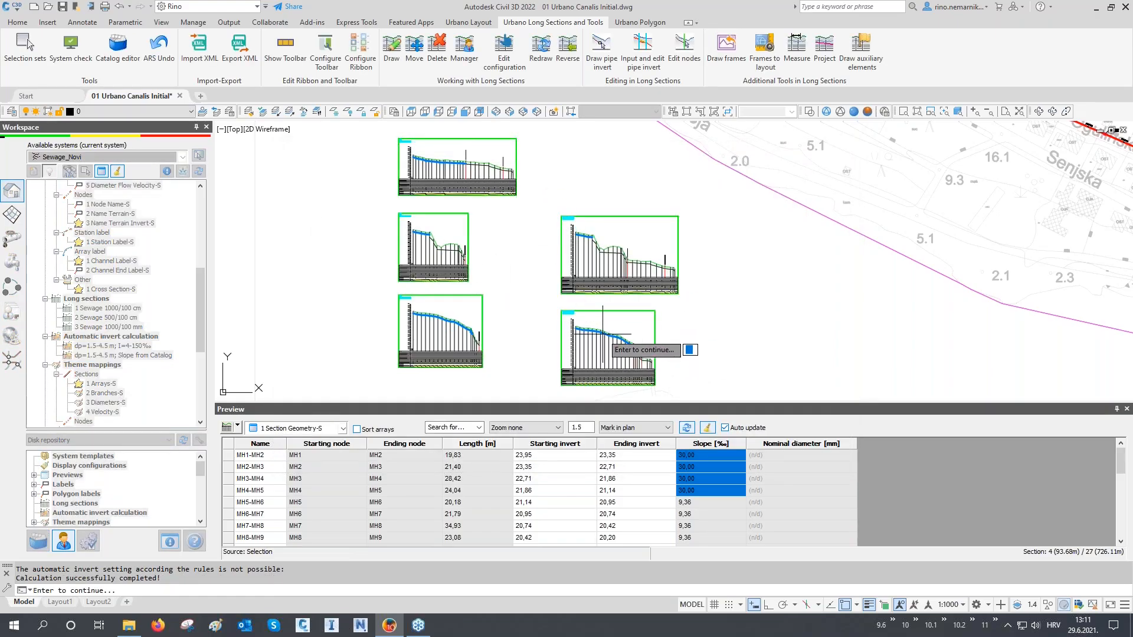
key("Return")
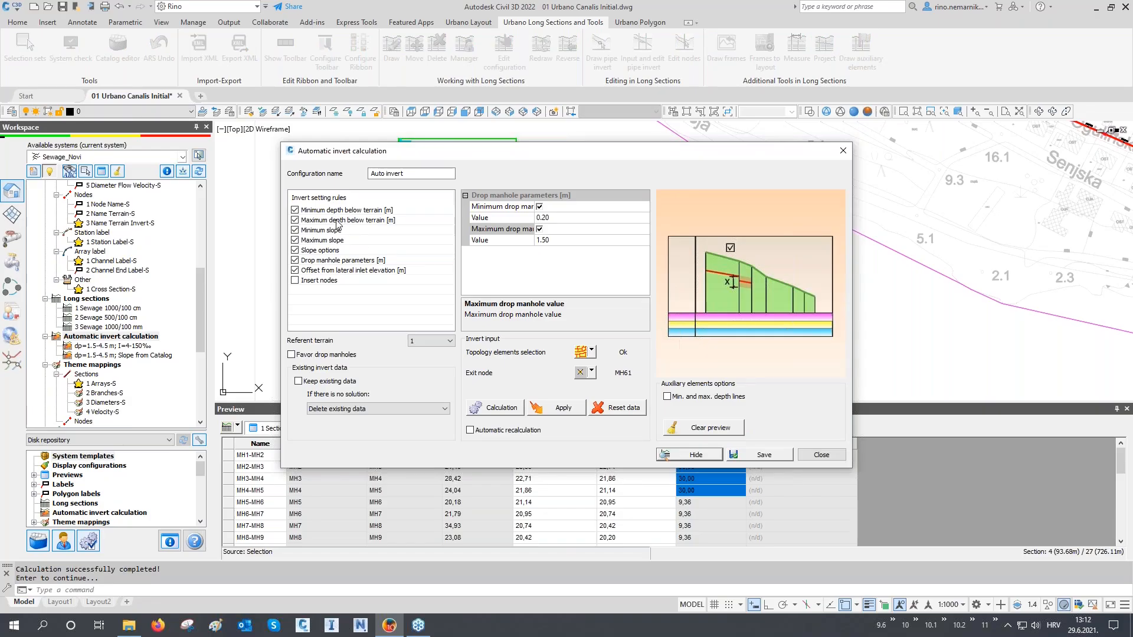
- Open the maximum slope rule's slope value for editing
left_click(334, 239)
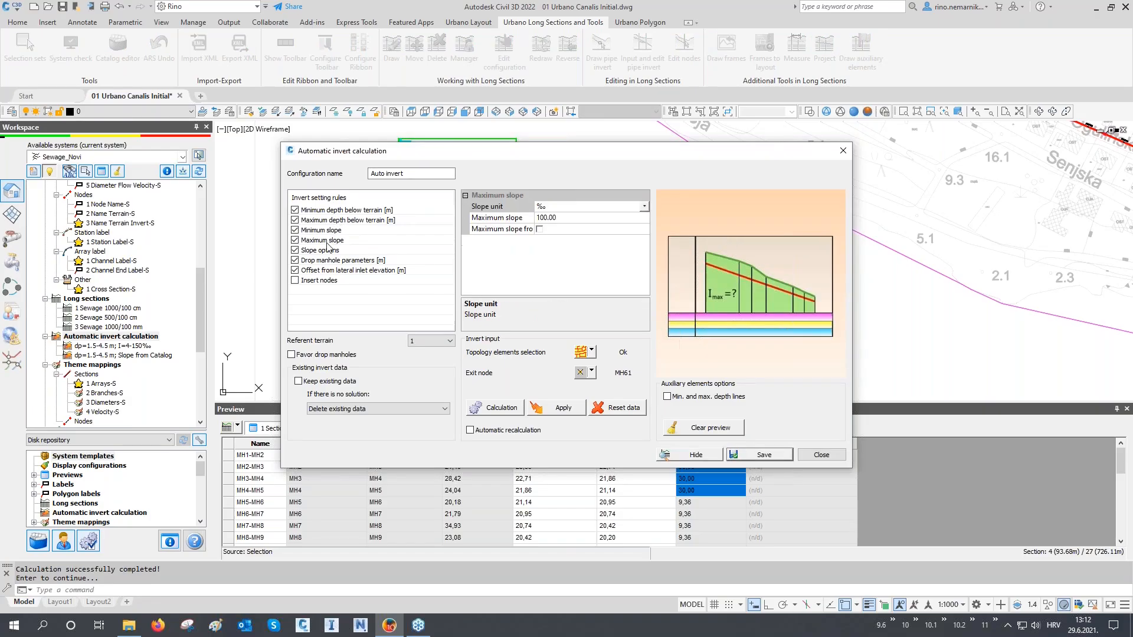
left_click(577, 220)
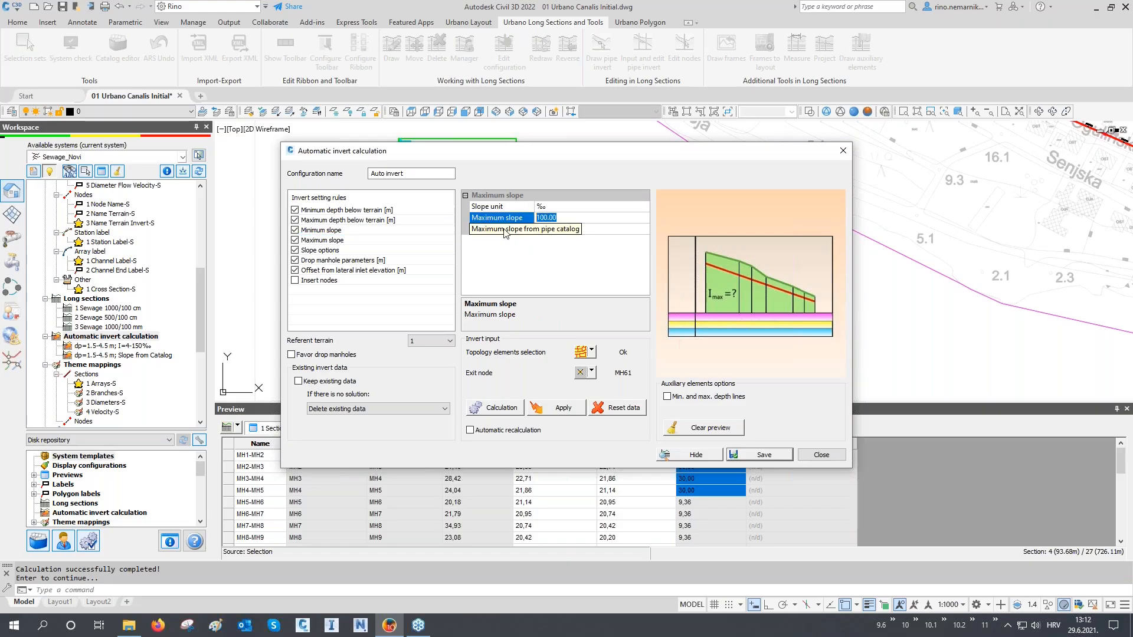
- Enable the Insert nodes rule with a 3.00 minimum distance between nodes and run the automatic invert calculation
left_click(331, 283)
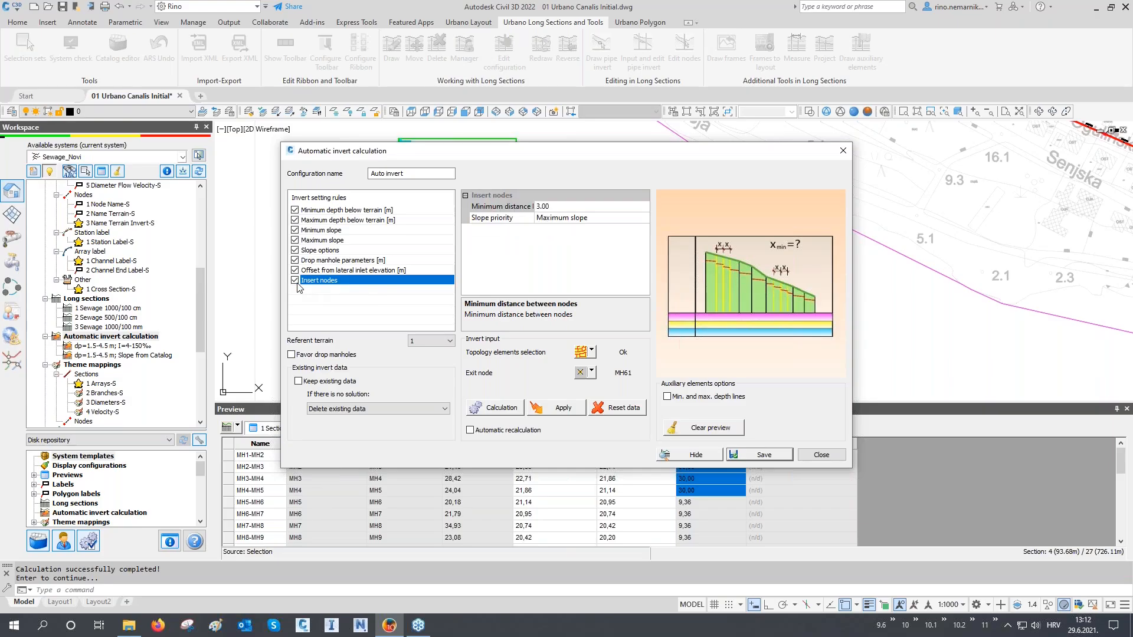
left_click_drag(579, 155, 553, 283)
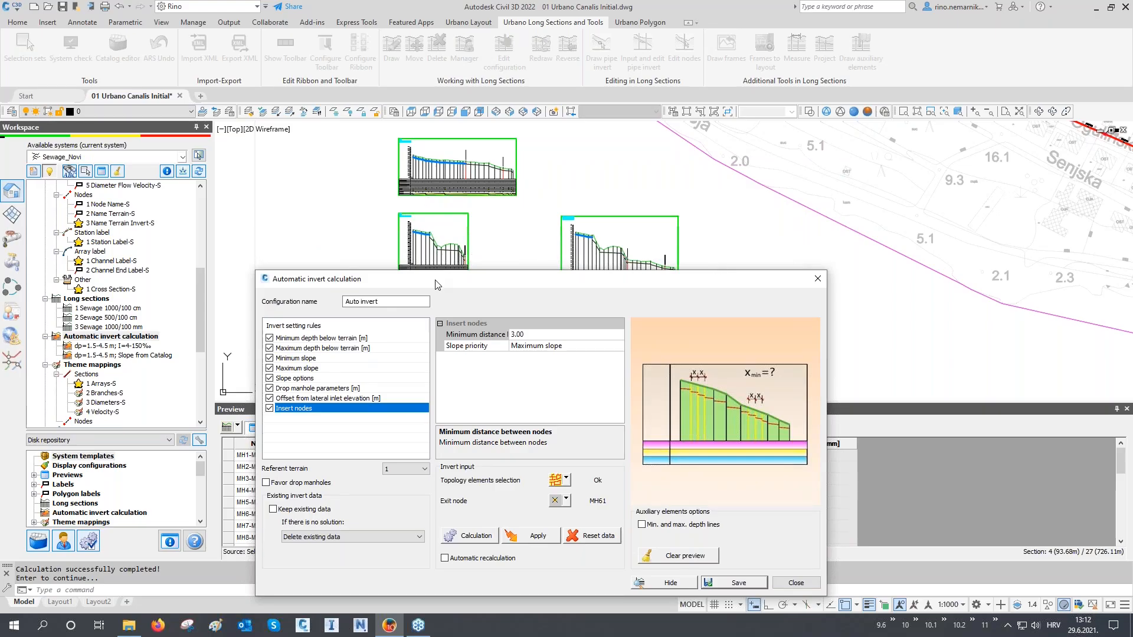
left_click_drag(436, 283, 438, 285)
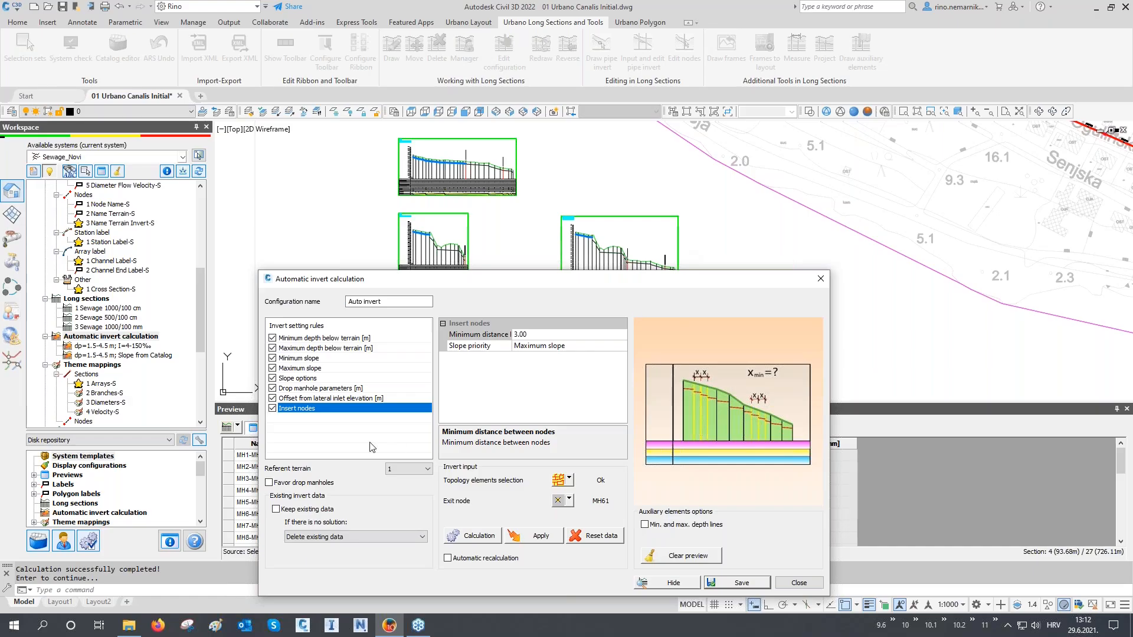
left_click(521, 334)
left_click(484, 538)
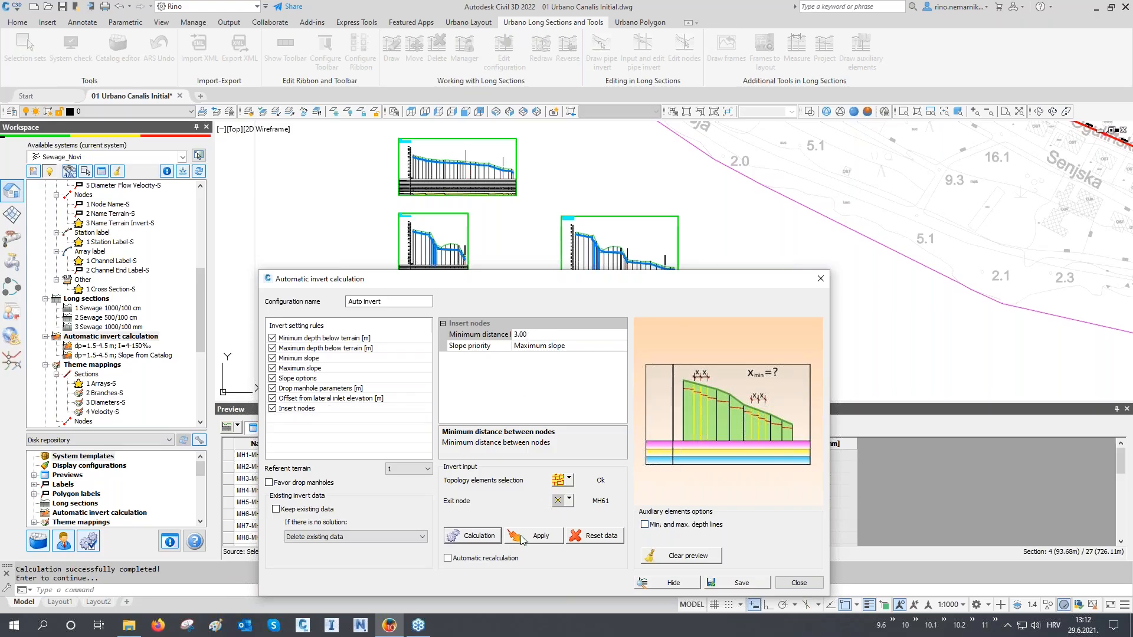
- Hide the calculation dialog and examine the previewed invert line and inserted nodes around MH21 to MH23 in the long section
left_click(670, 583)
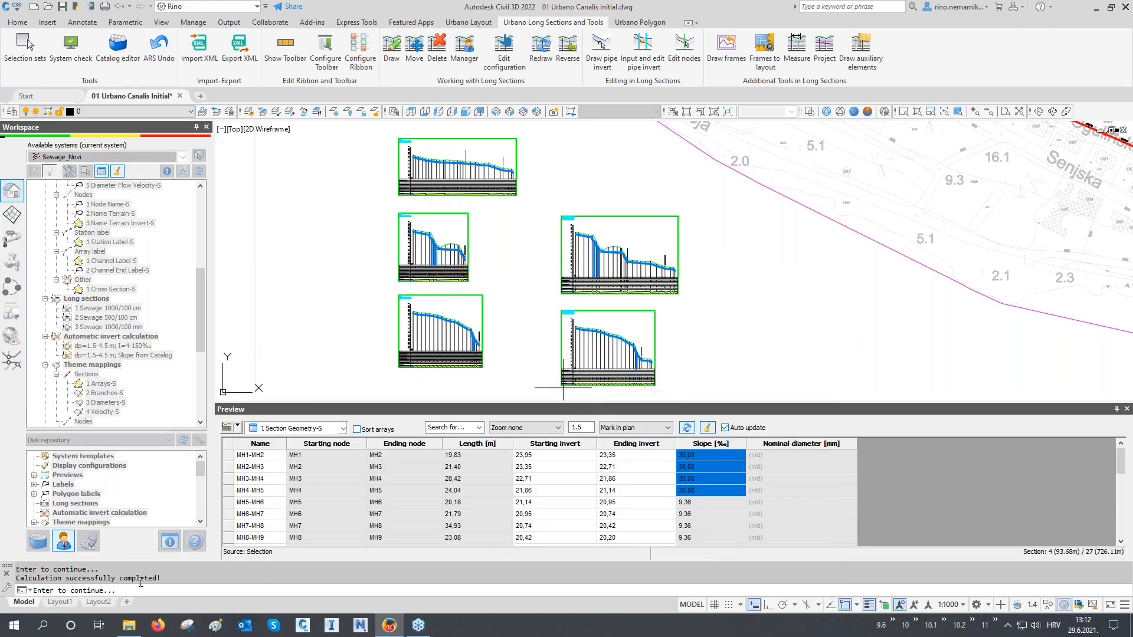
scroll(443, 263, "up", 8)
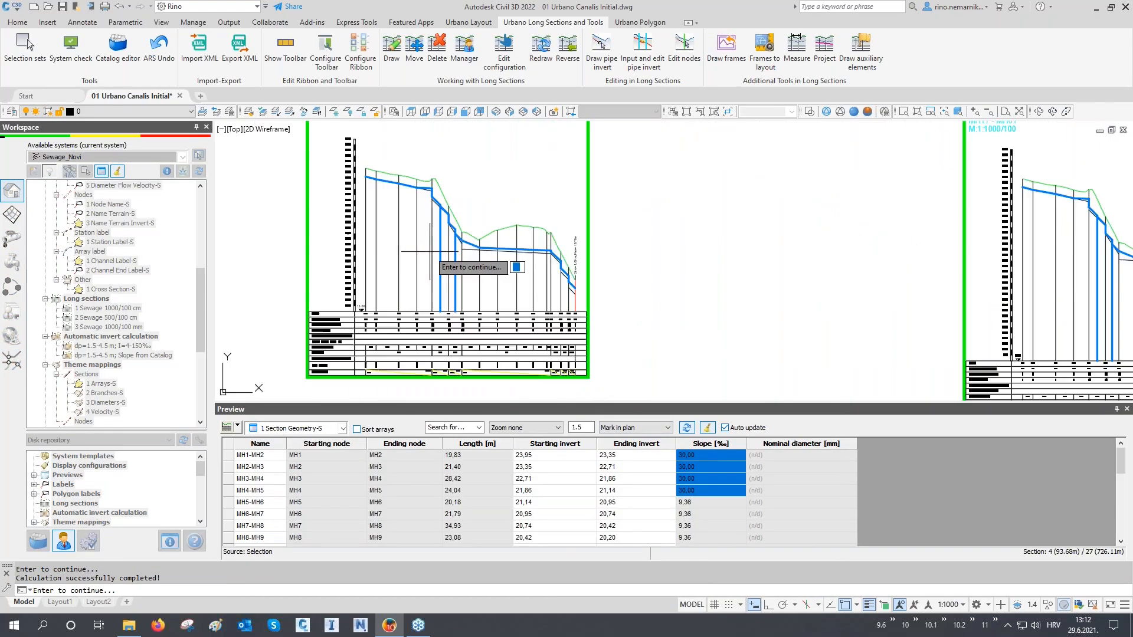
scroll(457, 243, "up", 3)
middle_click_drag(437, 329, 439, 322)
left_click_drag(439, 322, 439, 251)
scroll(453, 334, "up", 4)
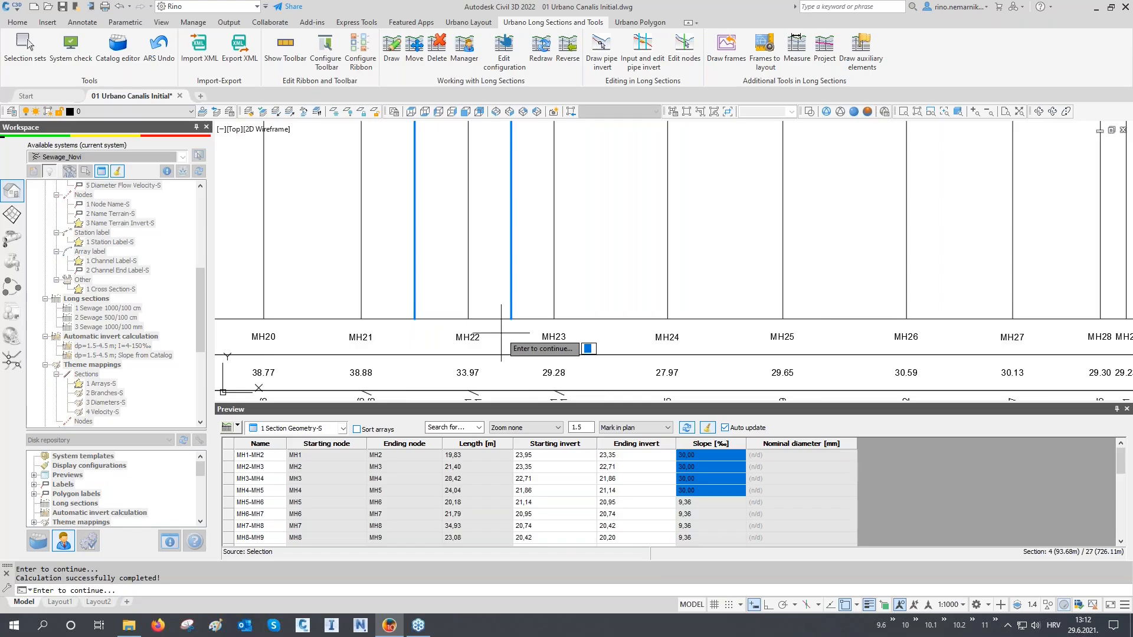
scroll(499, 345, "down", 2)
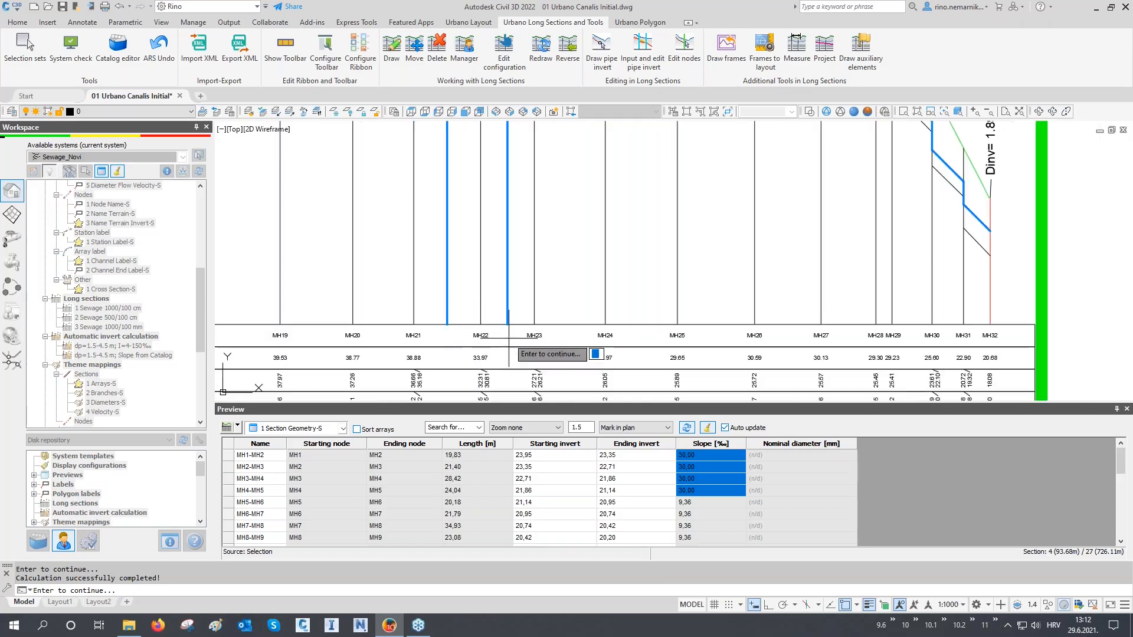
scroll(506, 341, "down", 4)
middle_click_drag(502, 260, 501, 279)
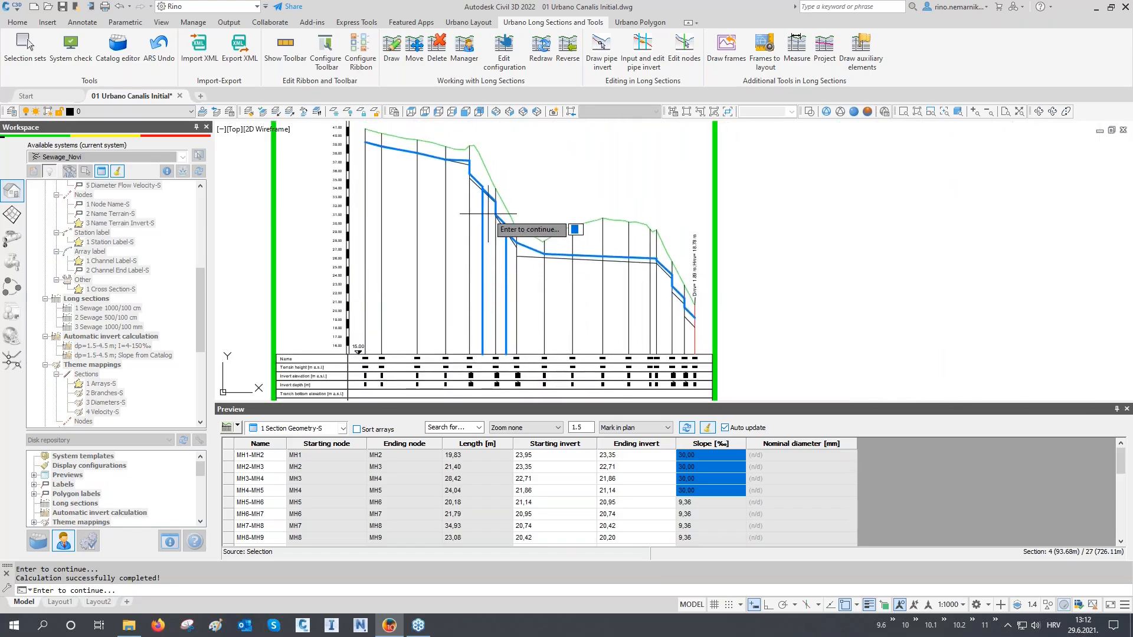
scroll(489, 214, "up", 4)
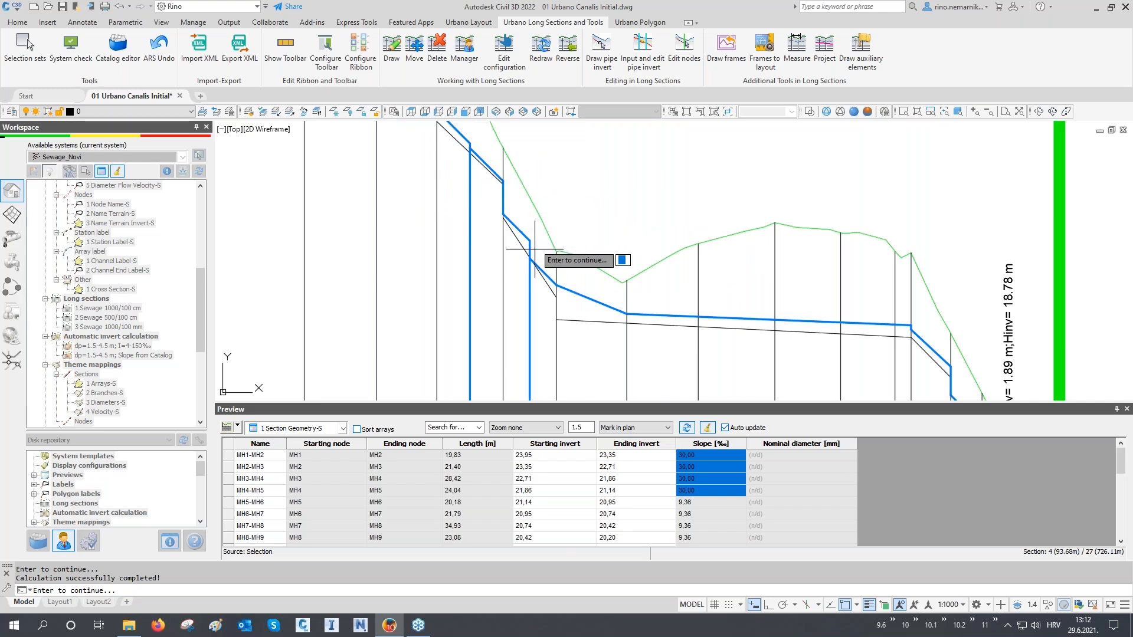
- Examine the previewed inverts and inserted nodes on the steep stretches of the remaining long sections, and return to the calculation dialog
scroll(534, 235, "down", 8)
middle_click_drag(879, 265, 631, 265)
scroll(673, 269, "up", 4)
scroll(679, 295, "down", 6)
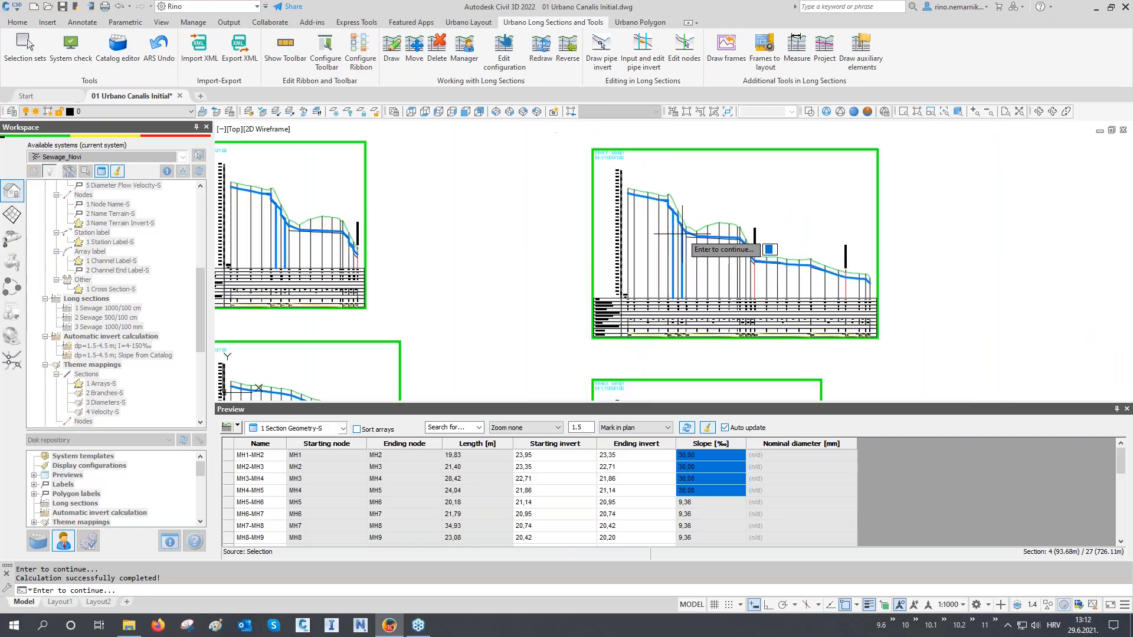
middle_click_drag(678, 328, 678, 273)
scroll(748, 358, "up", 8)
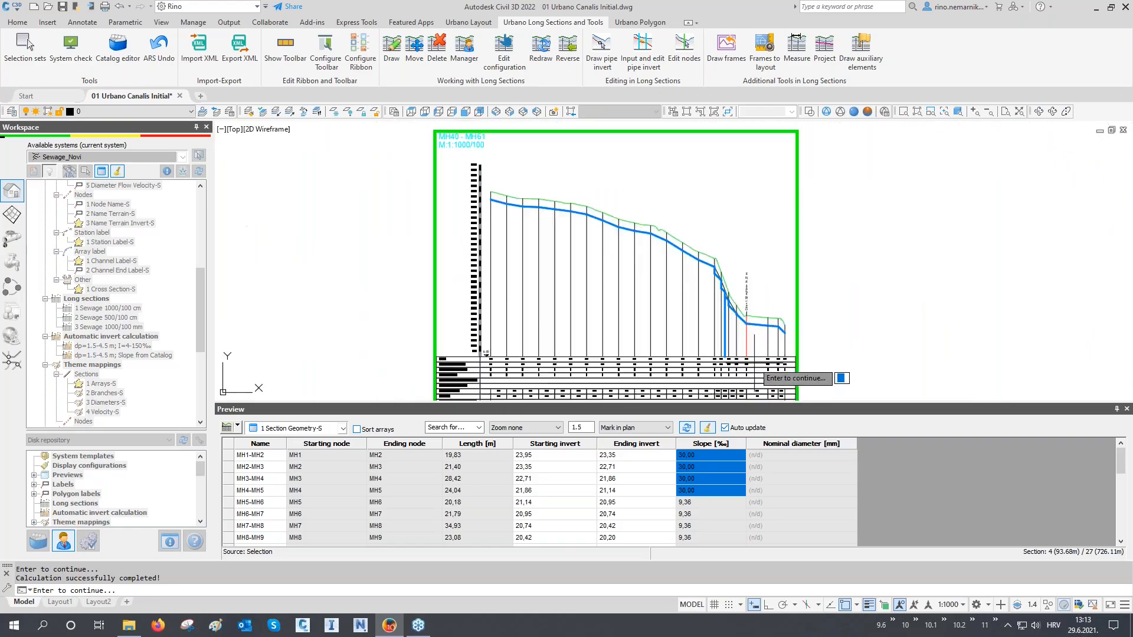
scroll(745, 356, "down", 5)
scroll(321, 303, "up", 7)
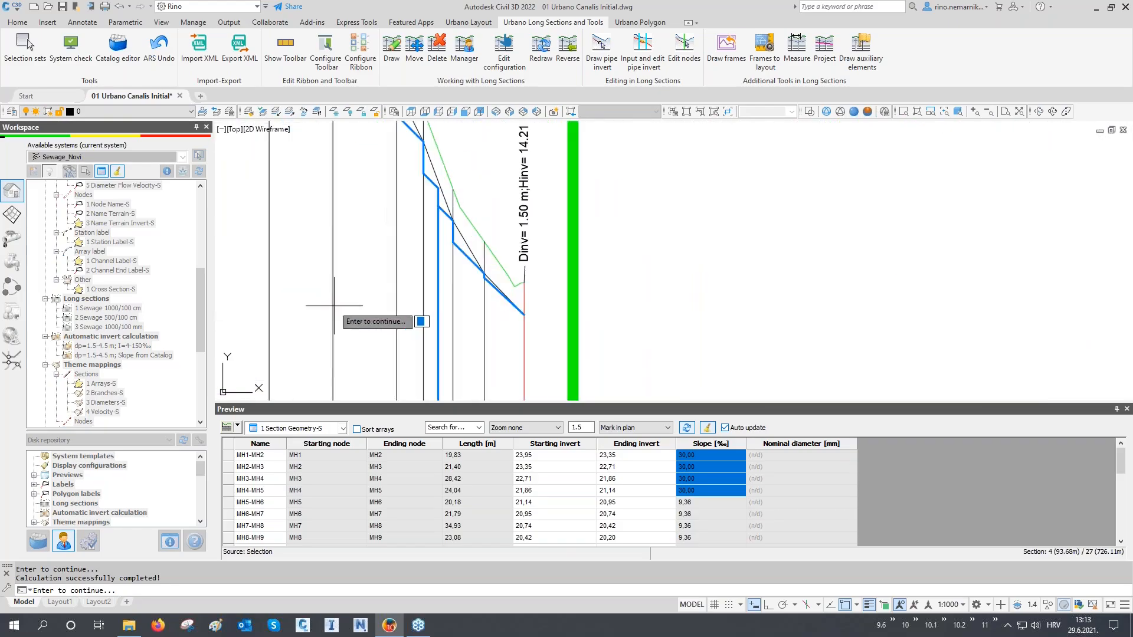
scroll(379, 307, "down", 7)
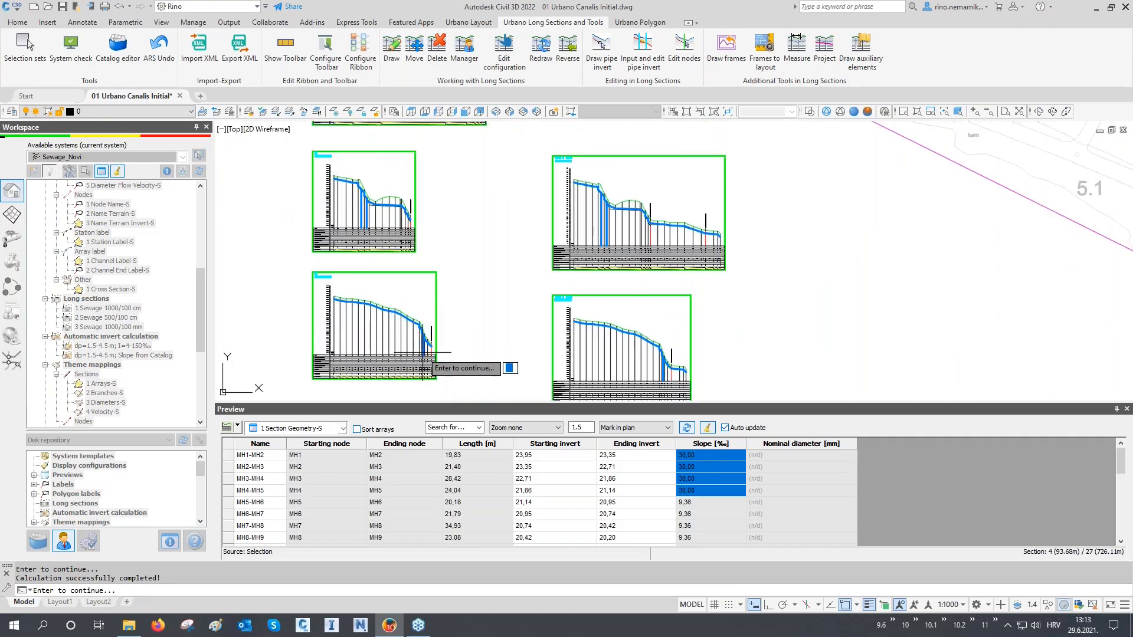
middle_click_drag(448, 312, 430, 311)
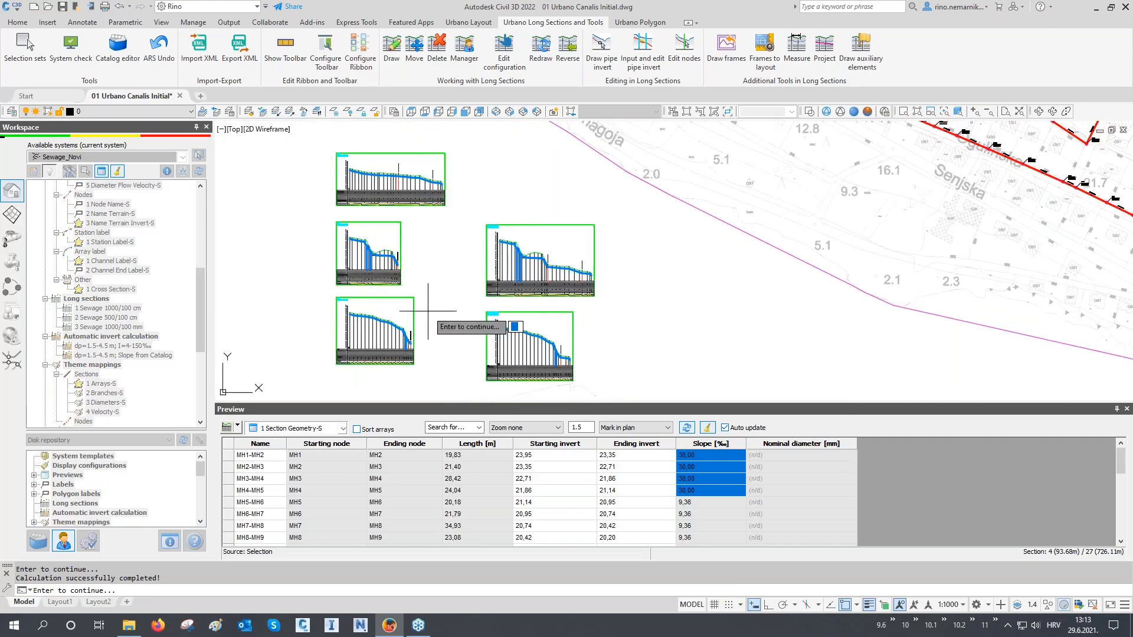
key("Return")
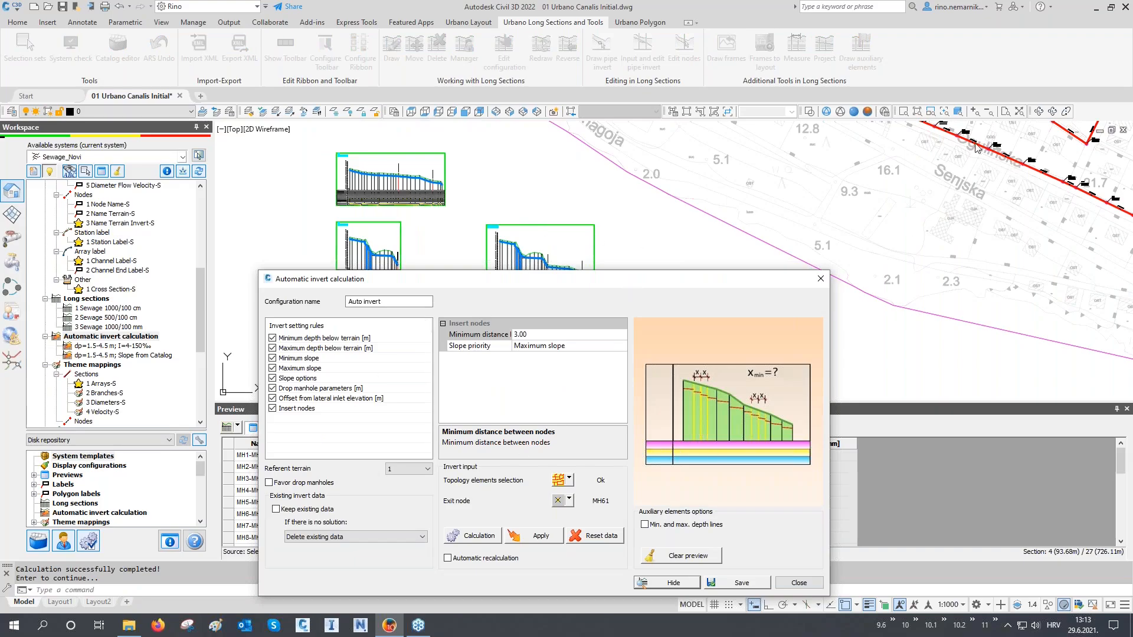
- Disable the Insert nodes rule, set the maximum slope to 150 ‰ and run the invert calculation
left_click(273, 409)
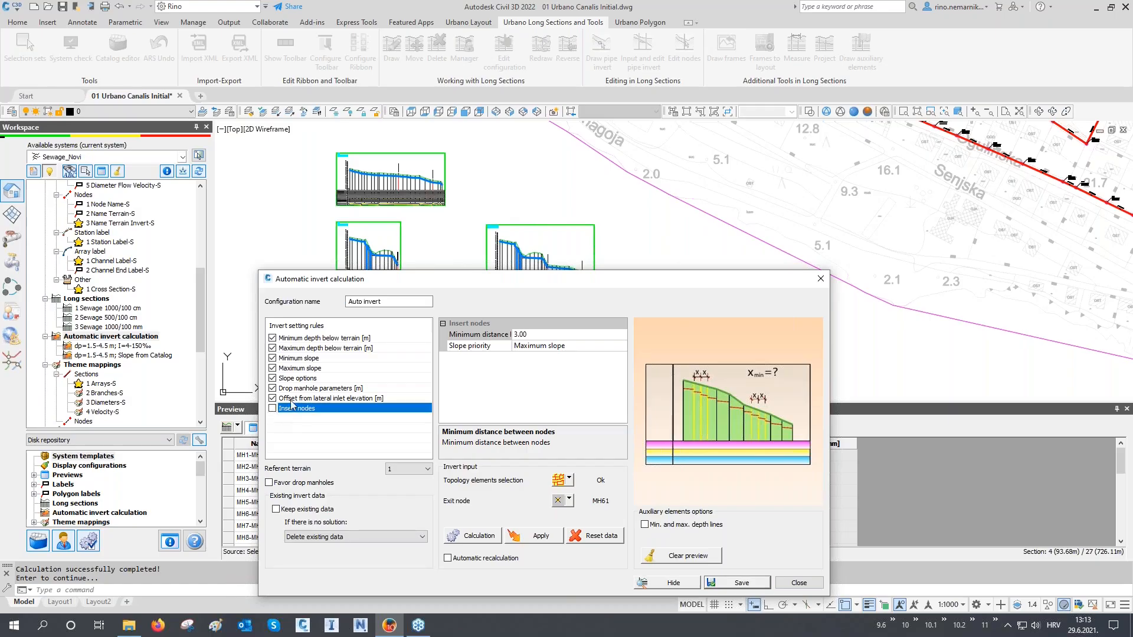
left_click(306, 369)
left_click(484, 347)
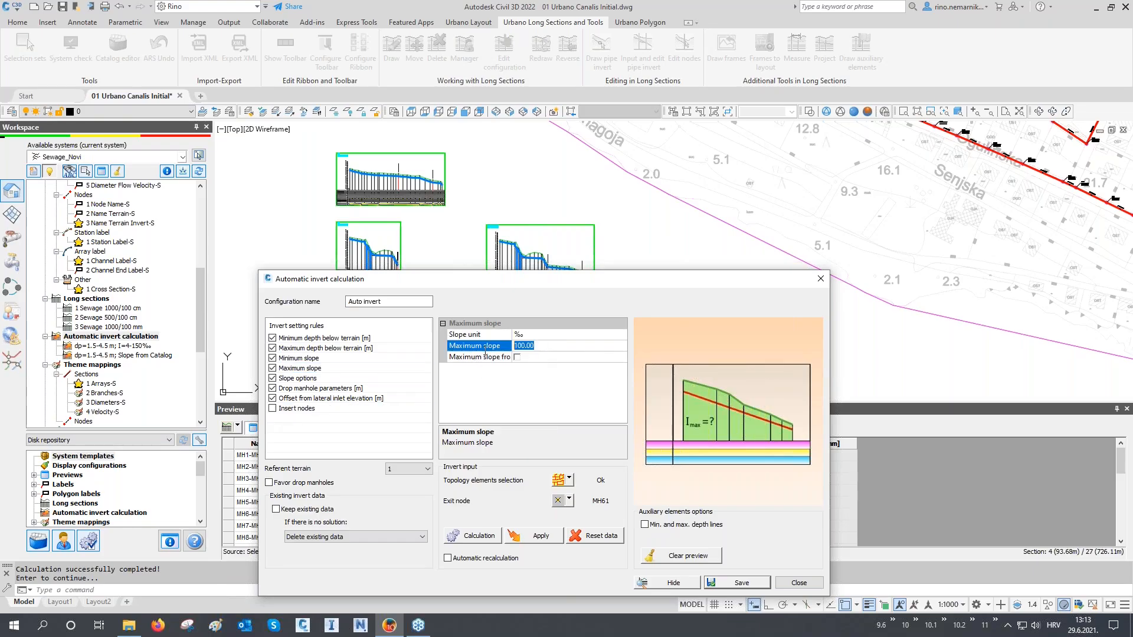
type("150")
left_click(498, 535)
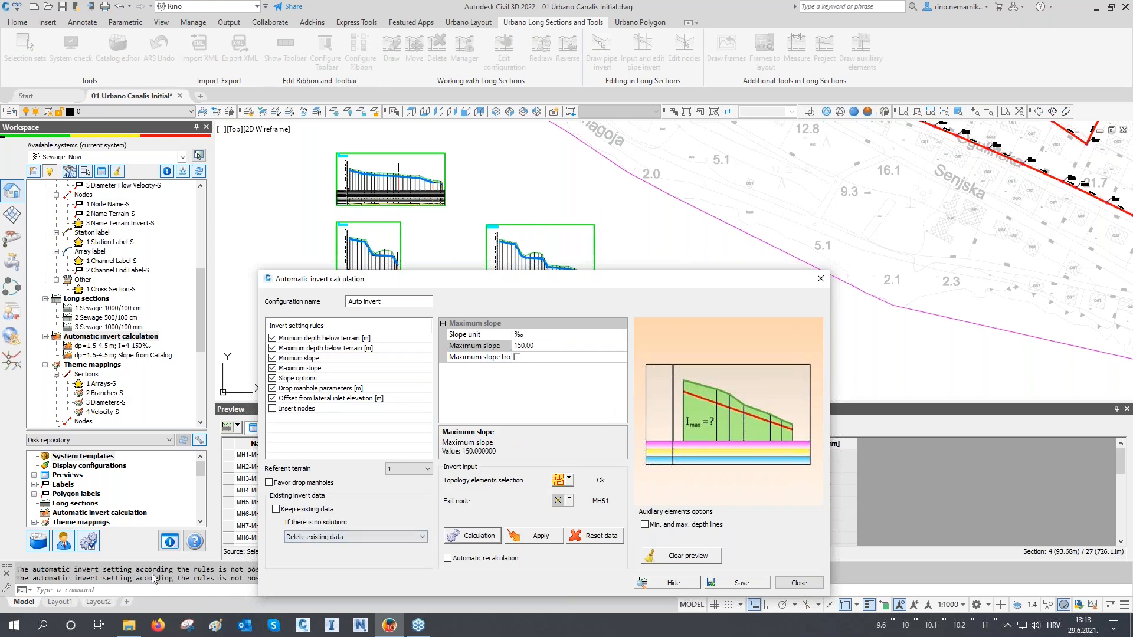
- Review the invert setting rules, set the maximum drop manhole value to 2.00 m and rerun the calculation
left_click(329, 340)
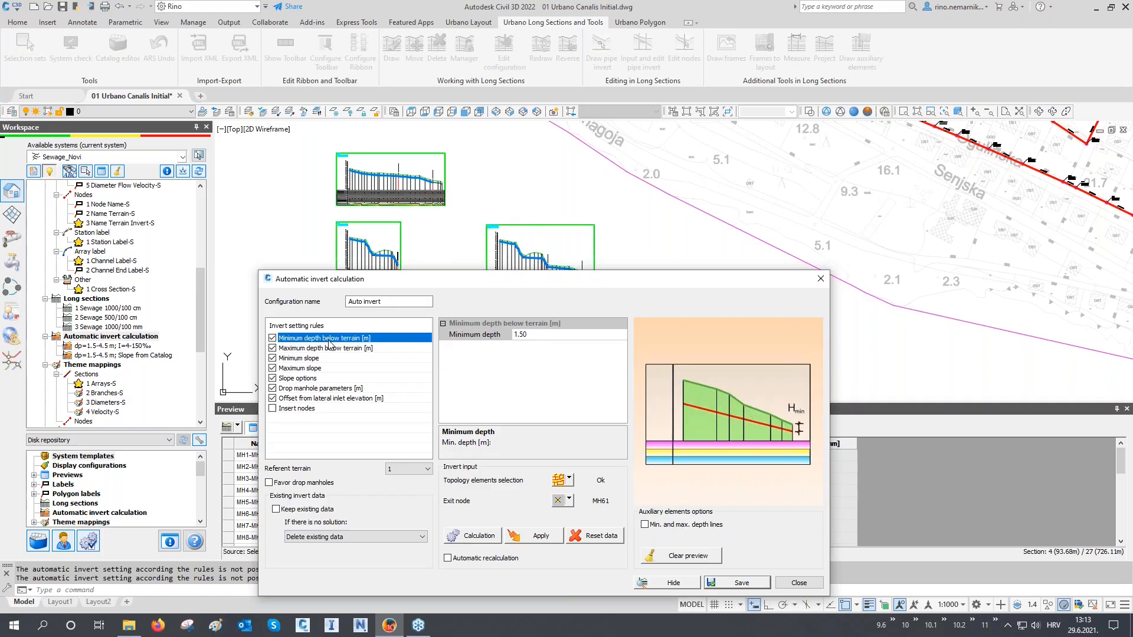
left_click(328, 350)
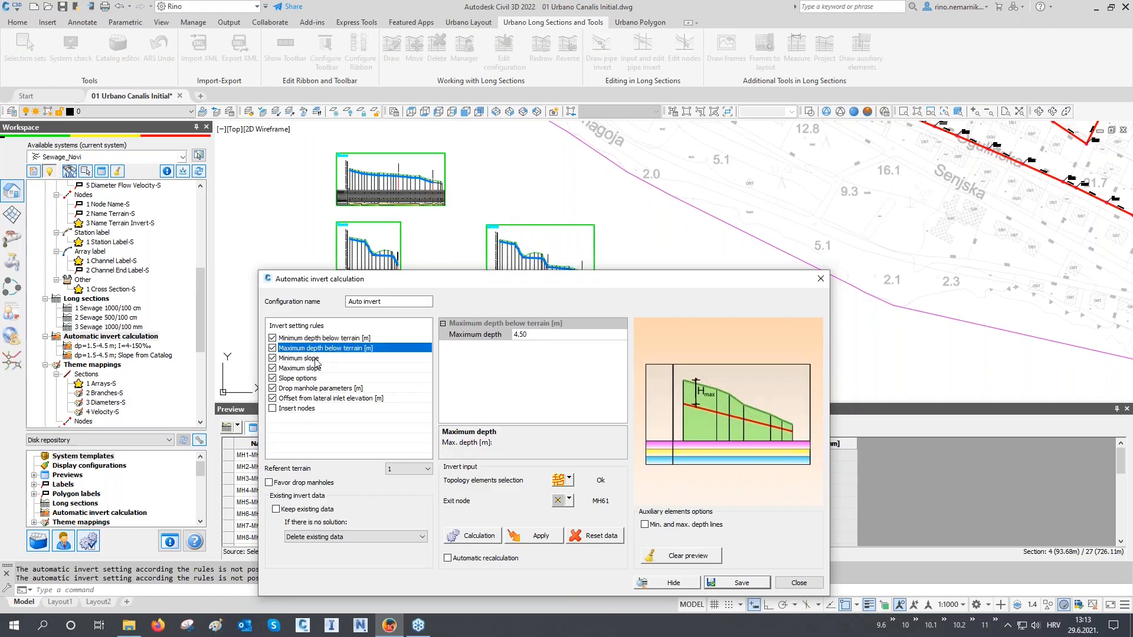
left_click(316, 360)
left_click(311, 370)
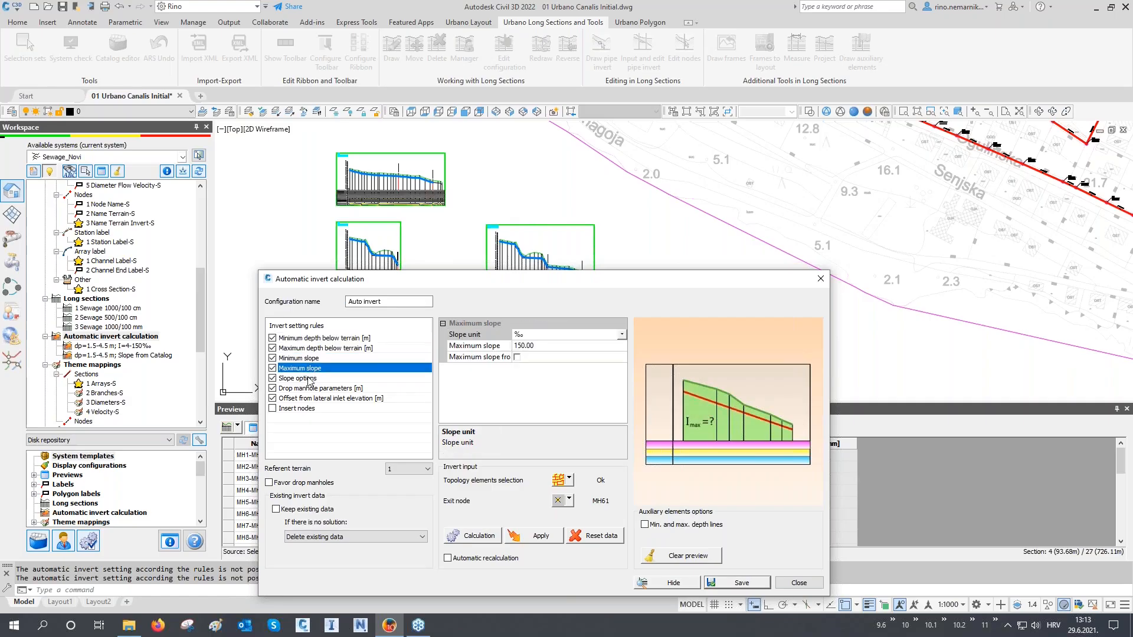
left_click(309, 380)
left_click(307, 390)
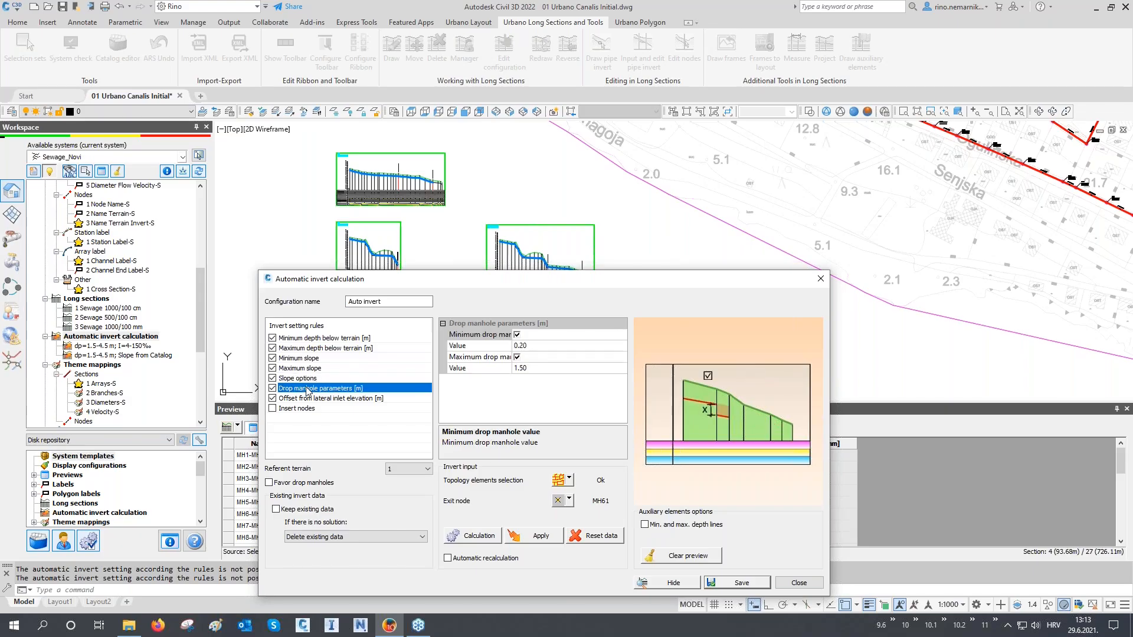
left_click(501, 371)
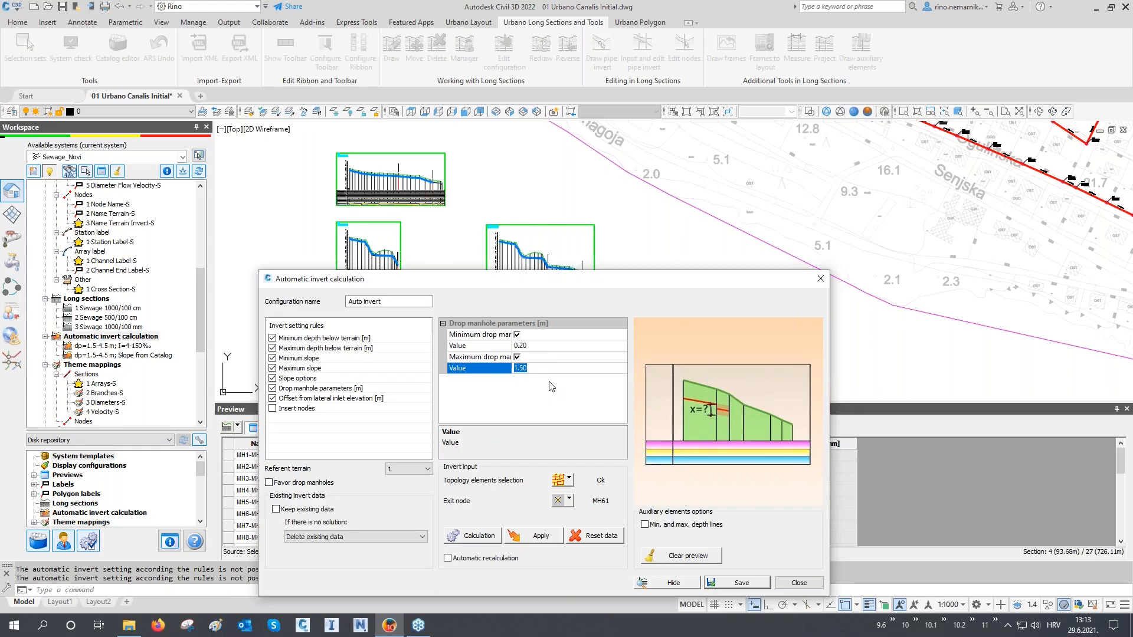
type("2")
left_click(479, 537)
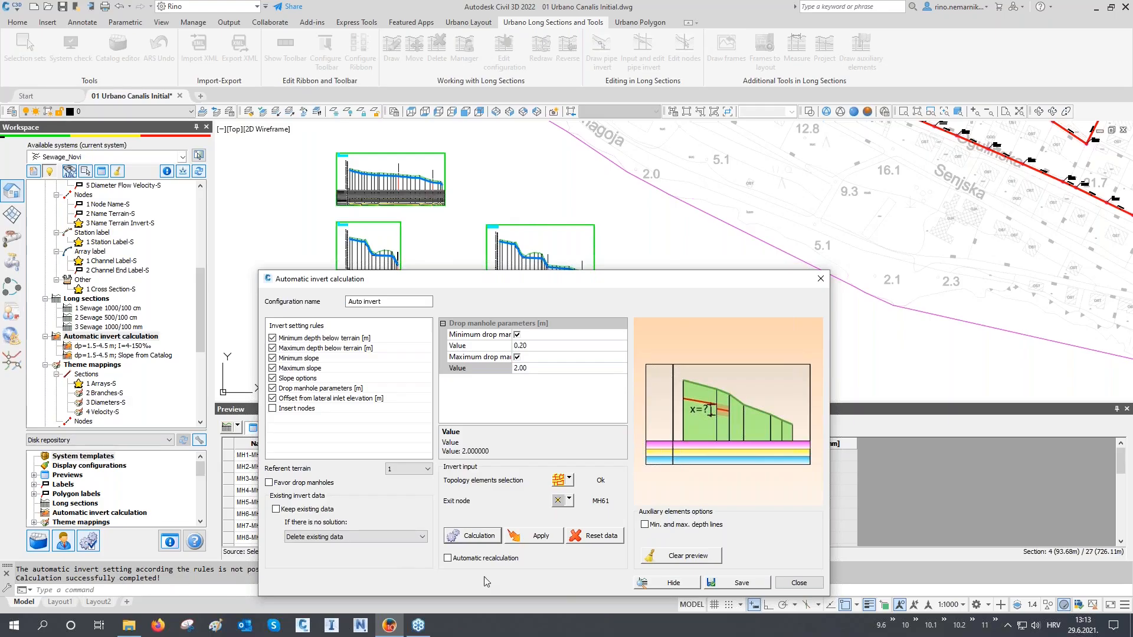
- Hide the calculation dialog, examine the recalculated invert preview along the steep terrain in the long section, and return to the dialog
left_click(673, 583)
middle_click_drag(420, 301, 438, 291)
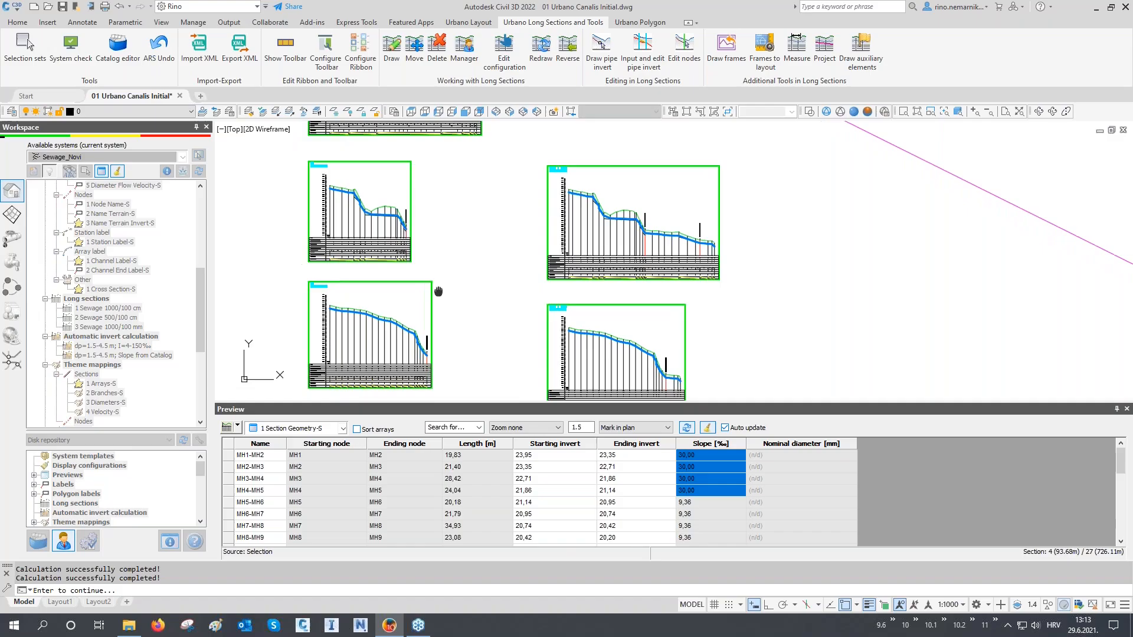
scroll(619, 227, "up", 6)
scroll(482, 190, "up", 4)
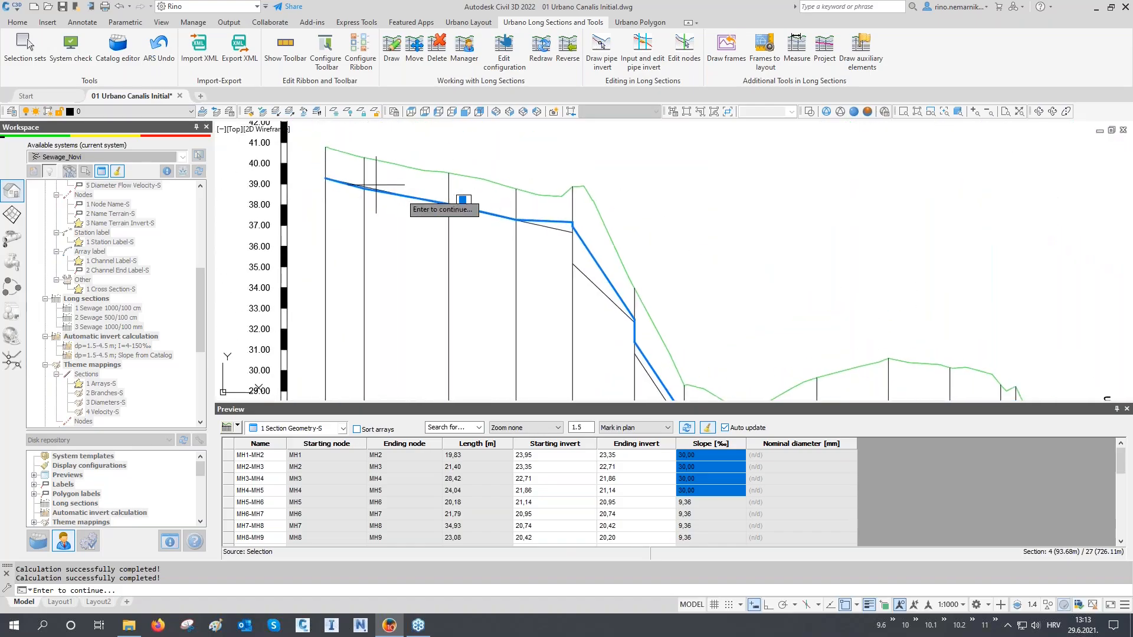
scroll(573, 233, "up", 2)
middle_click_drag(626, 299, 602, 220)
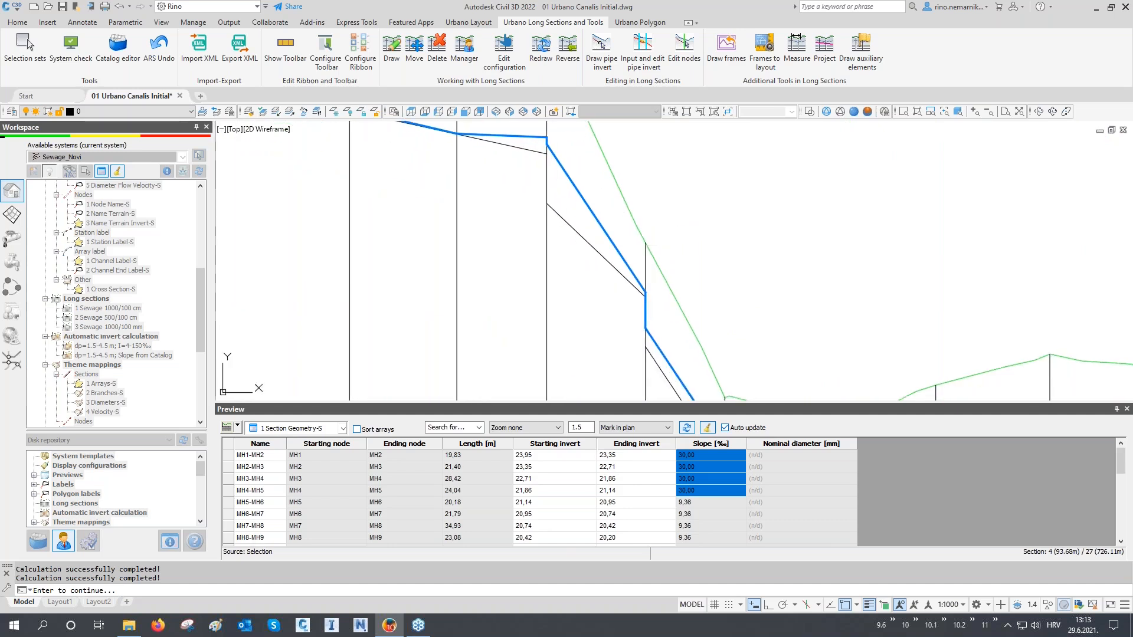
key("Return")
- Apply the calculated inverts to the sewage system and save the Auto invert configuration
left_click_drag(573, 276, 564, 144)
left_click(540, 395)
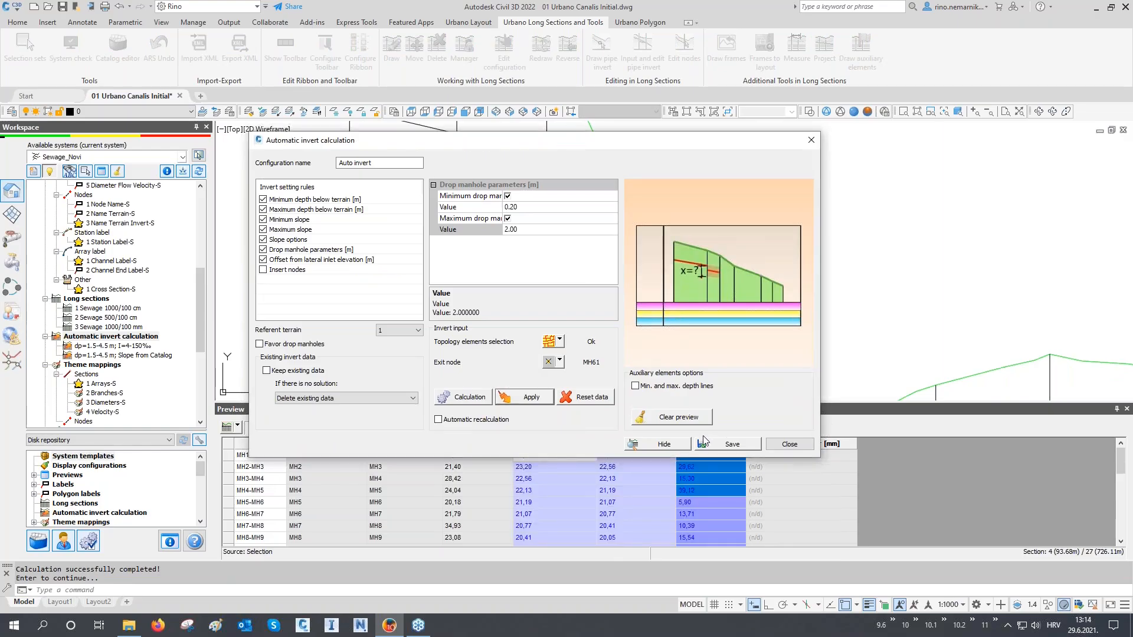
left_click(715, 444)
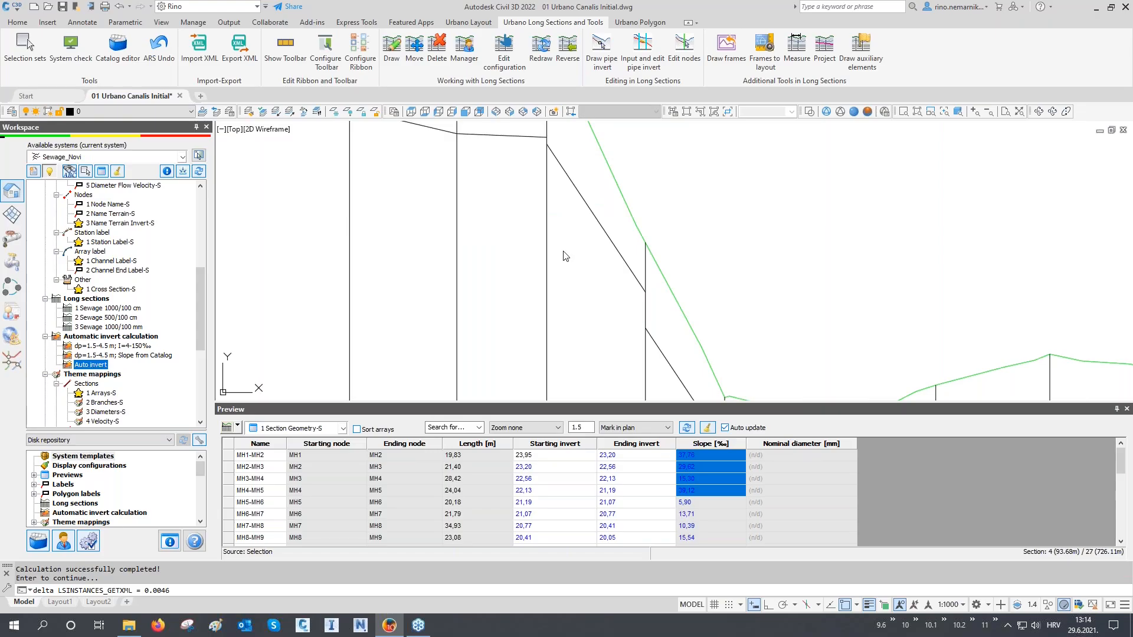
- Examine the applied pipe inverts relative to the terrain in the different long sections
scroll(570, 268, "down", 5)
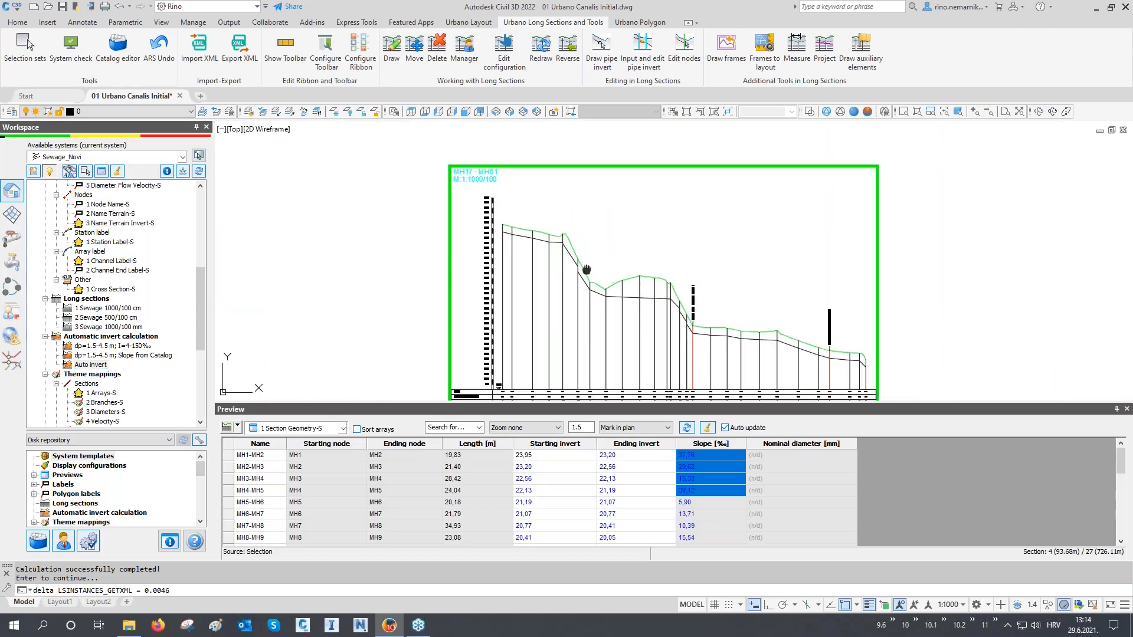
scroll(570, 267, "down", 3)
scroll(447, 364, "up", 5)
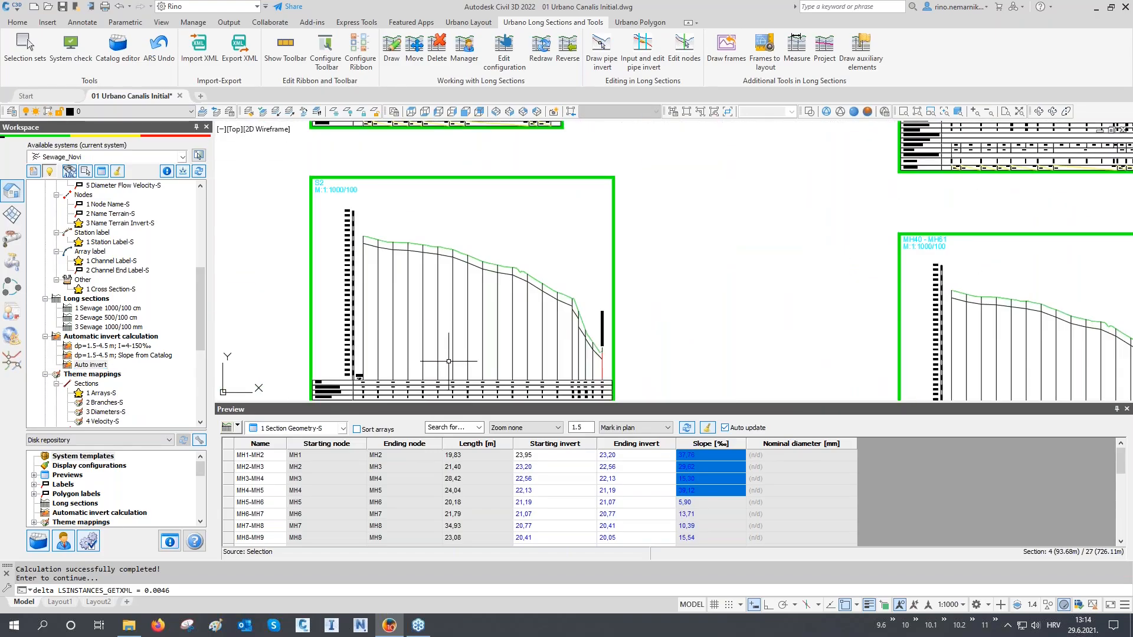
scroll(399, 343, "down", 2)
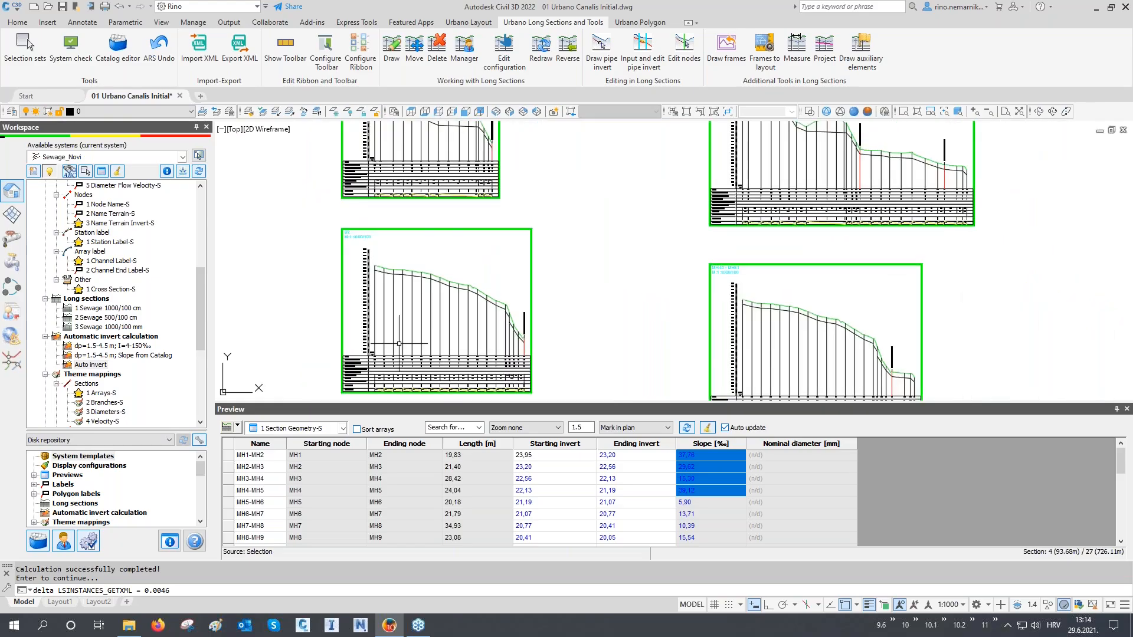
scroll(399, 343, "down", 2)
mouse_move(441, 318)
middle_mouse_down()
mouse_move(430, 321)
mouse_move(443, 342)
middle_mouse_up()
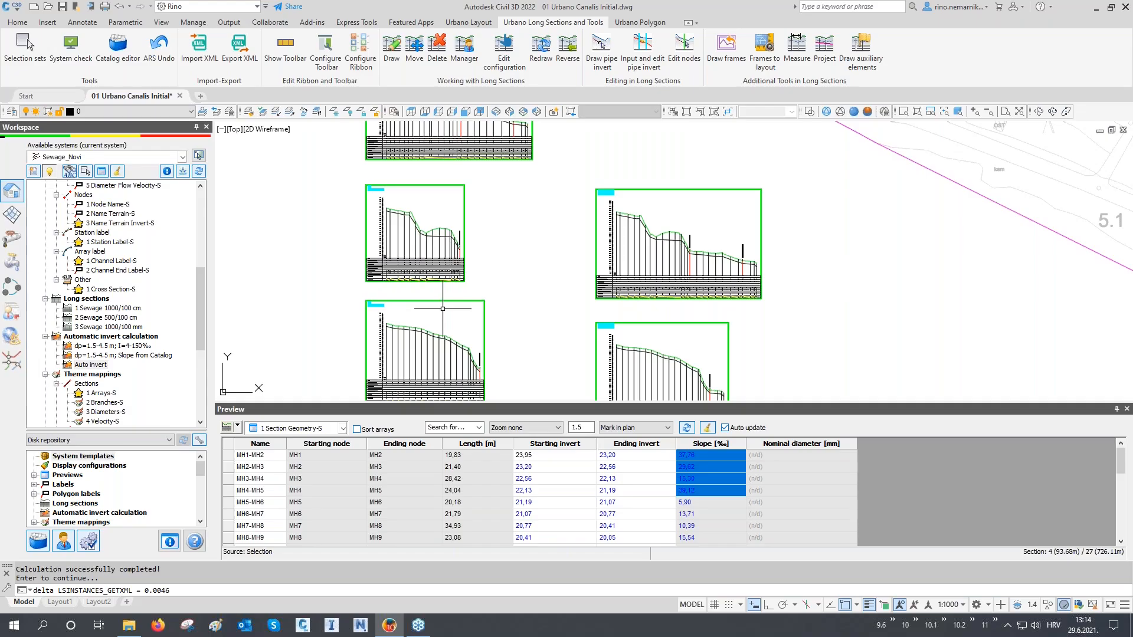
scroll(452, 246, "up", 6)
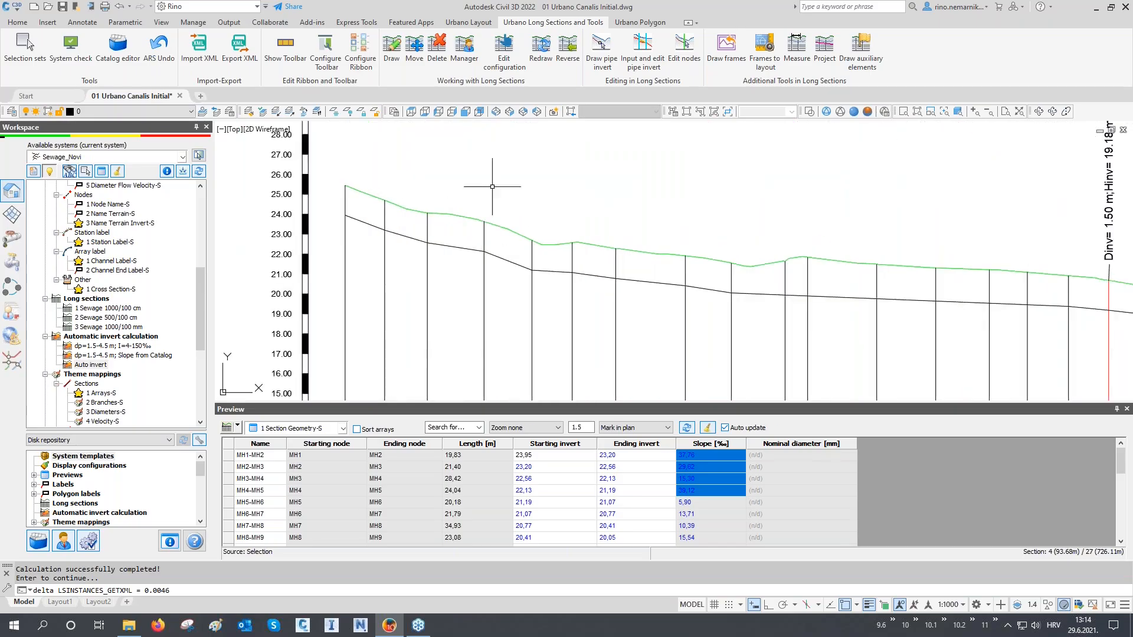
- Check the pipe invert between nodes MH1 and MH5 of long section A1 in the Invert Editor and close the editor
left_click(649, 56)
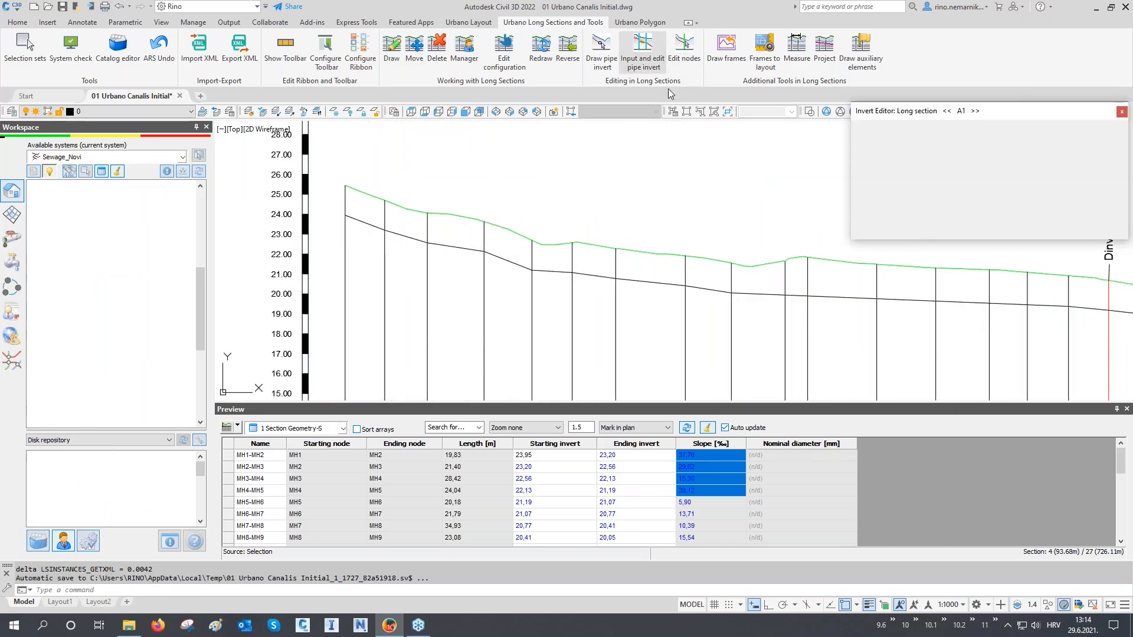
left_click(820, 258)
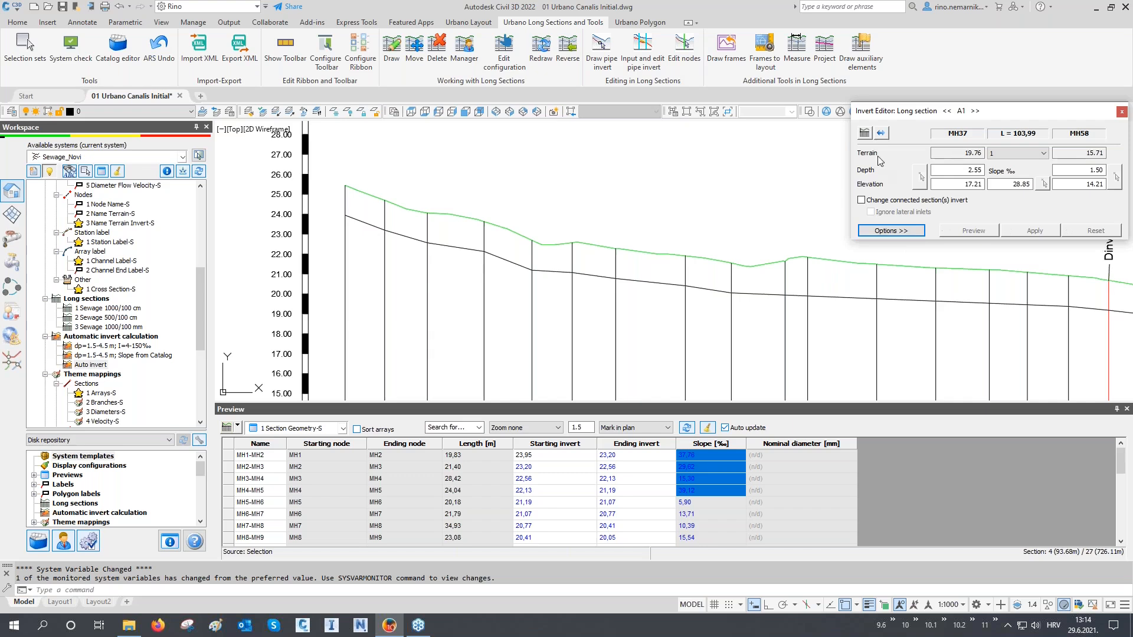
left_click(880, 132)
left_click(348, 160)
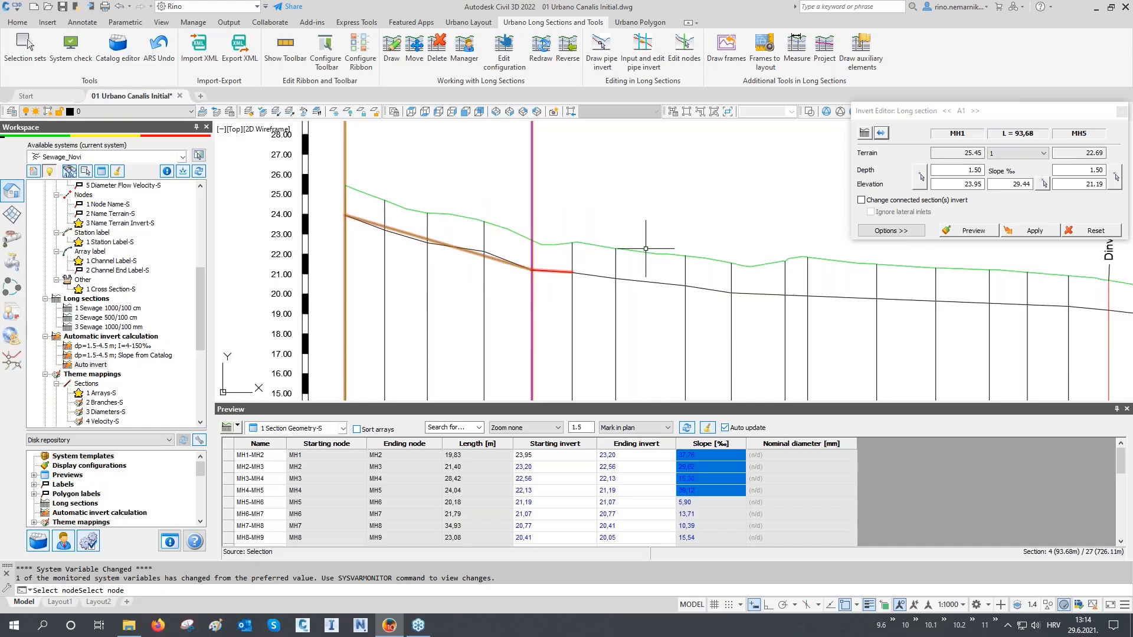
left_click(1122, 112)
scroll(586, 208, "down", 10)
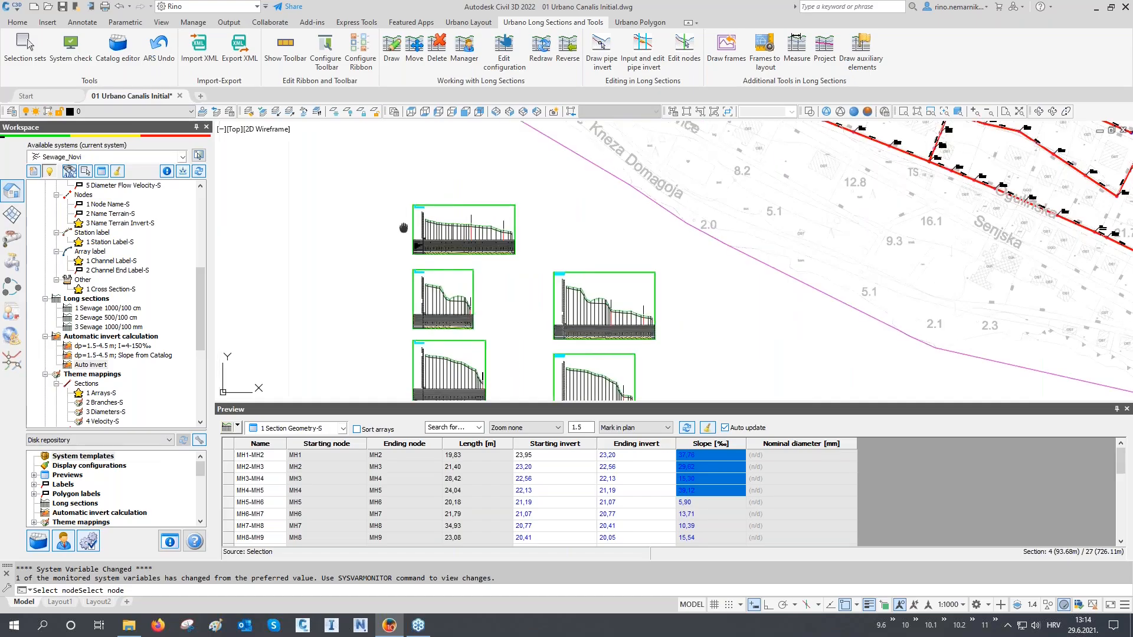
middle_click_drag(403, 227, 347, 200)
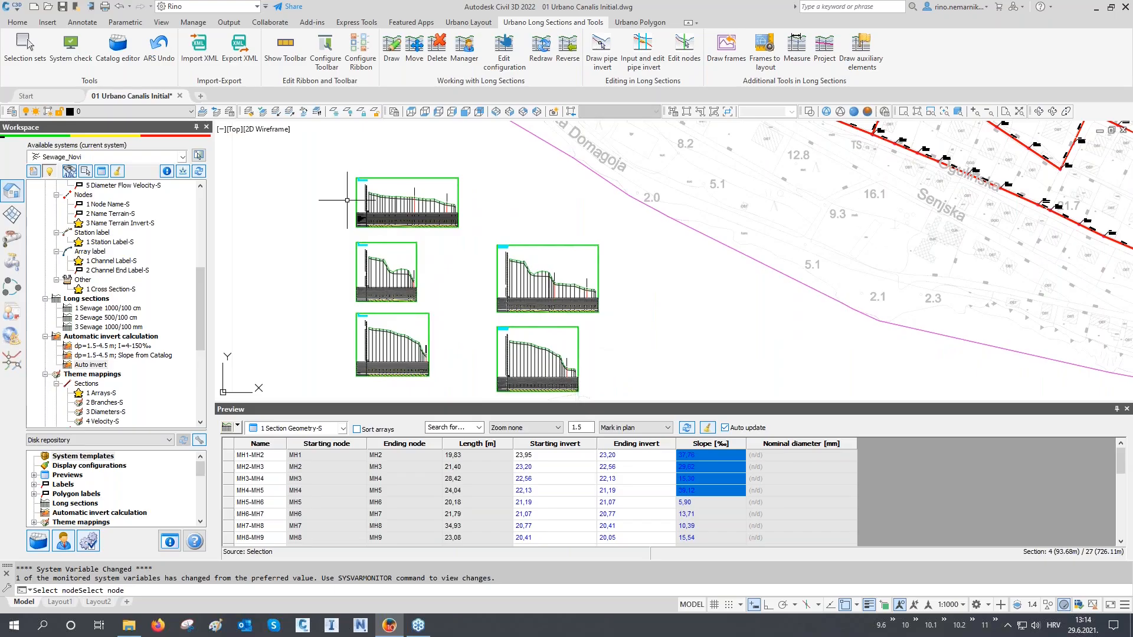
key("Escape")
key("Escape")
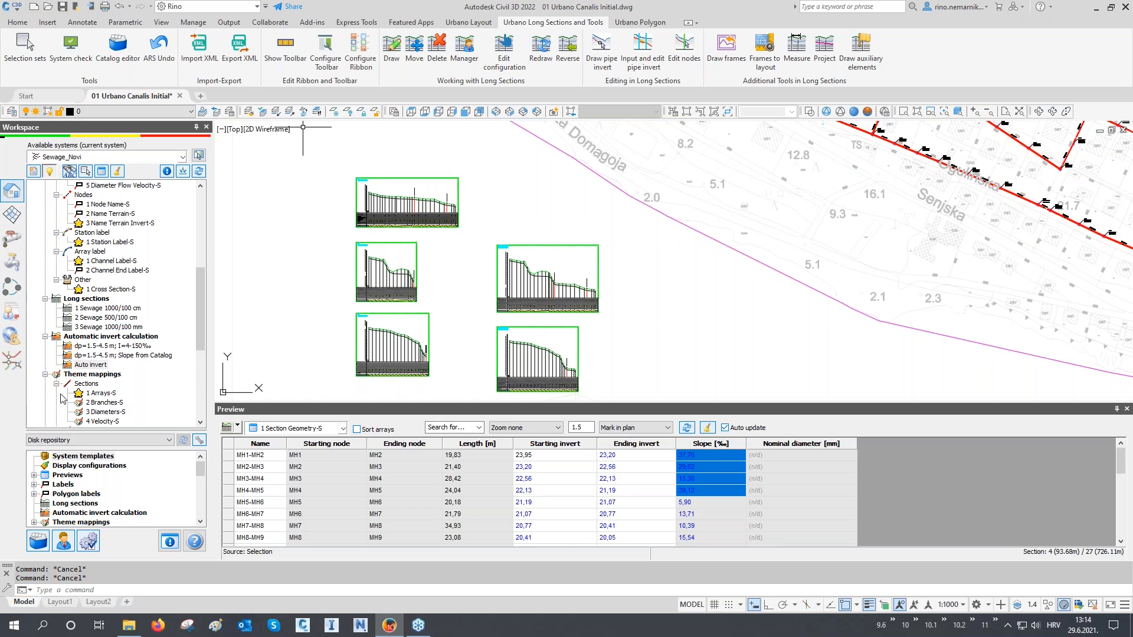
scroll(167, 233, "up", 4)
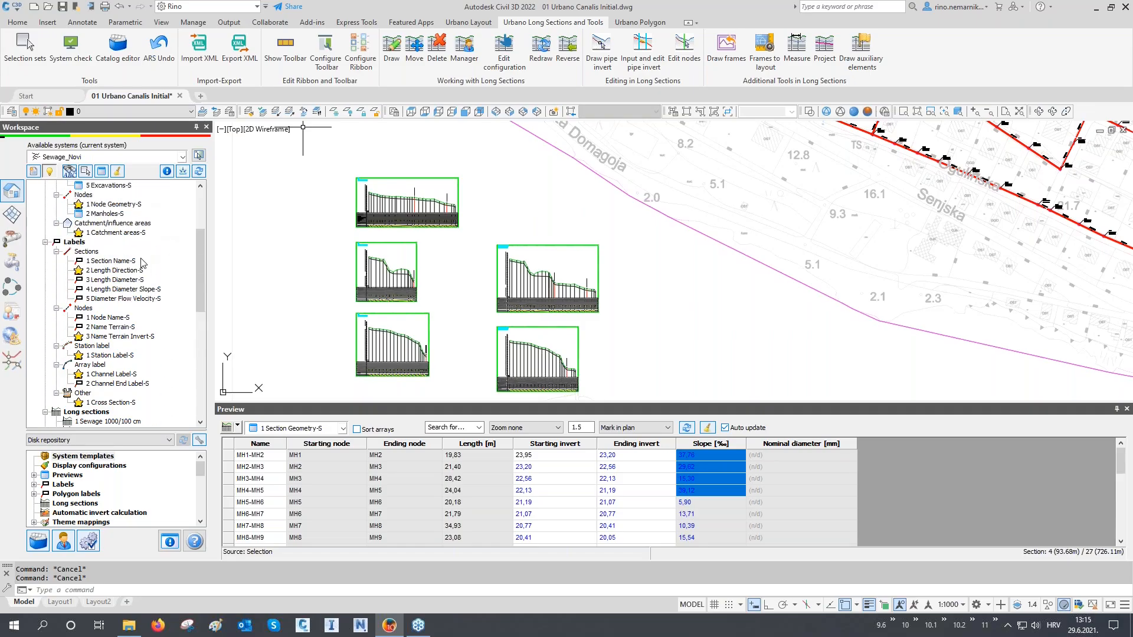
scroll(122, 361, "down", 3)
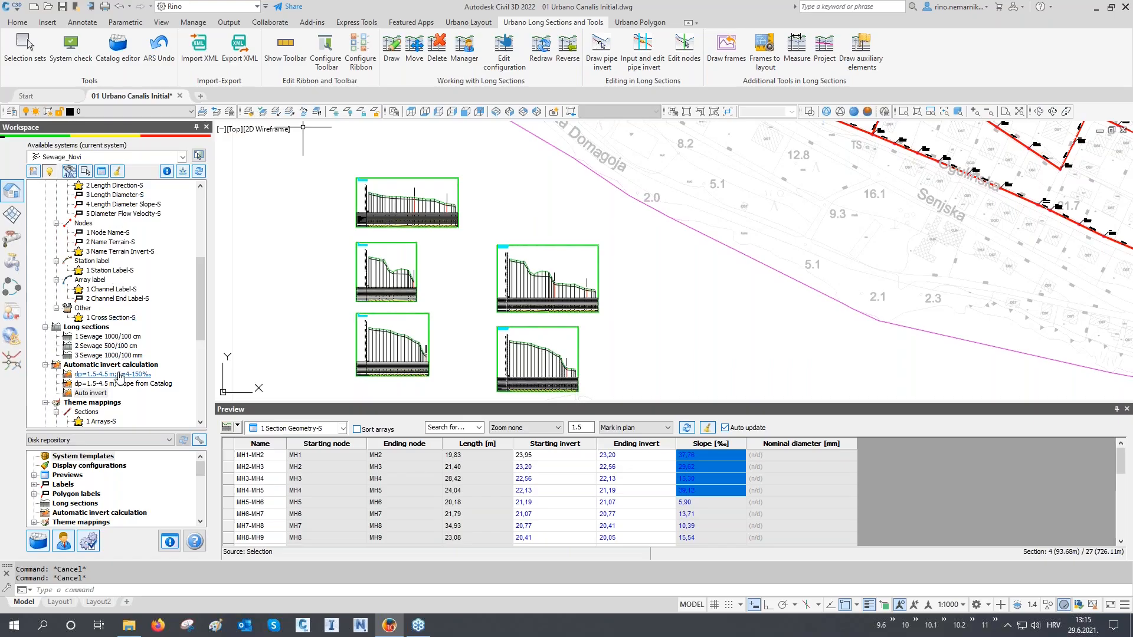
scroll(119, 378, "up", 7)
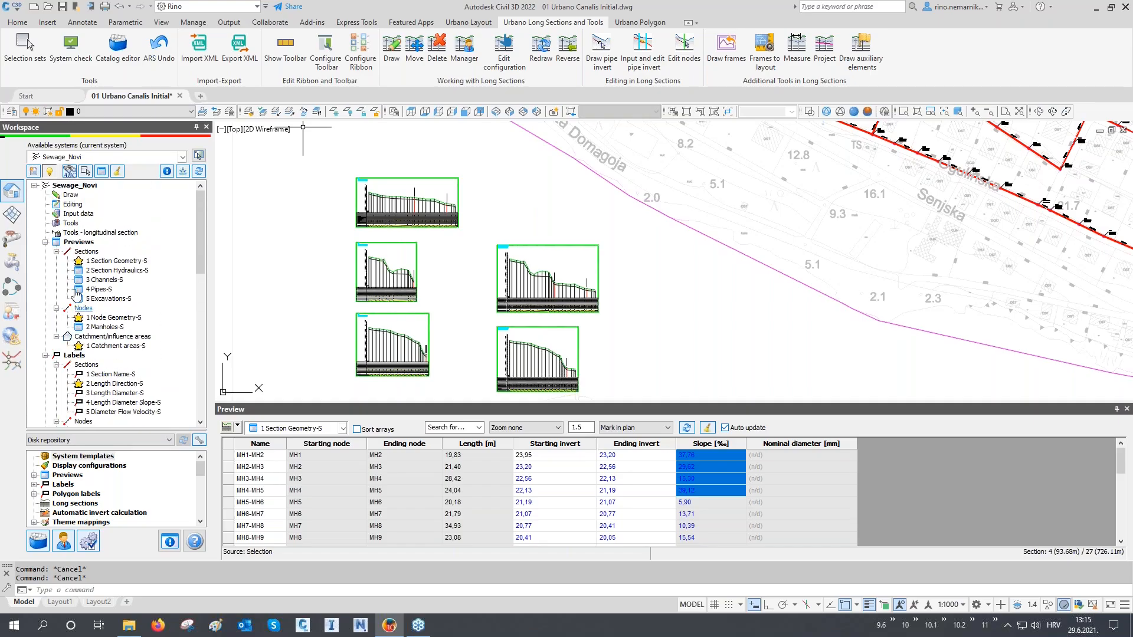
- Start saving the drawing as a new file and browse to the 01 Urbano Initial folder under Presentations on drive C
left_click(13, 7)
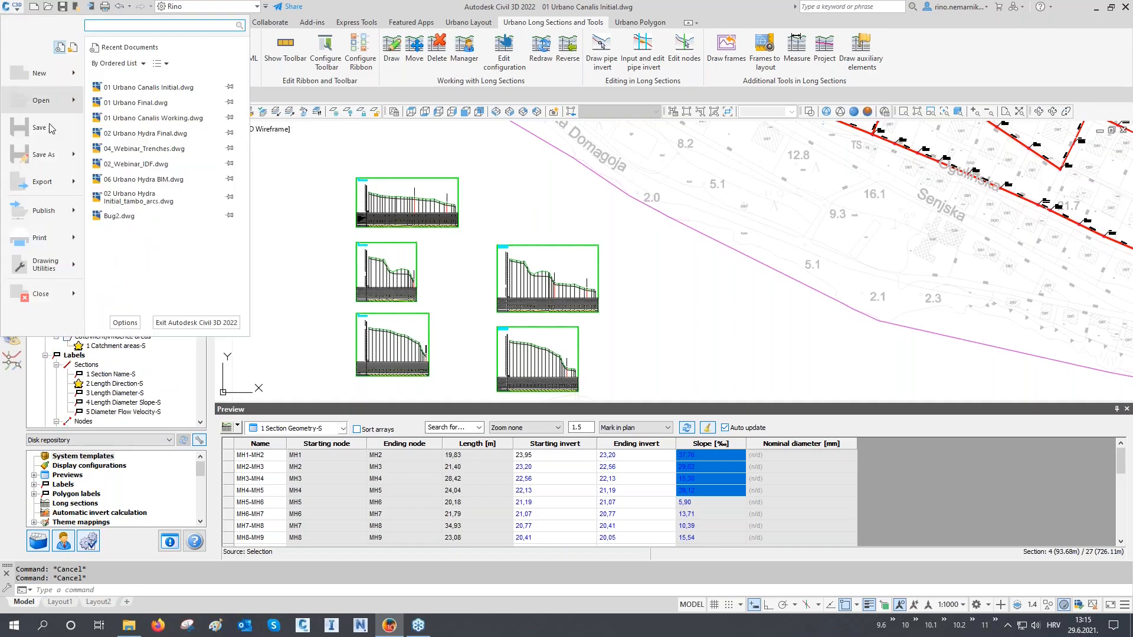
left_click(46, 151)
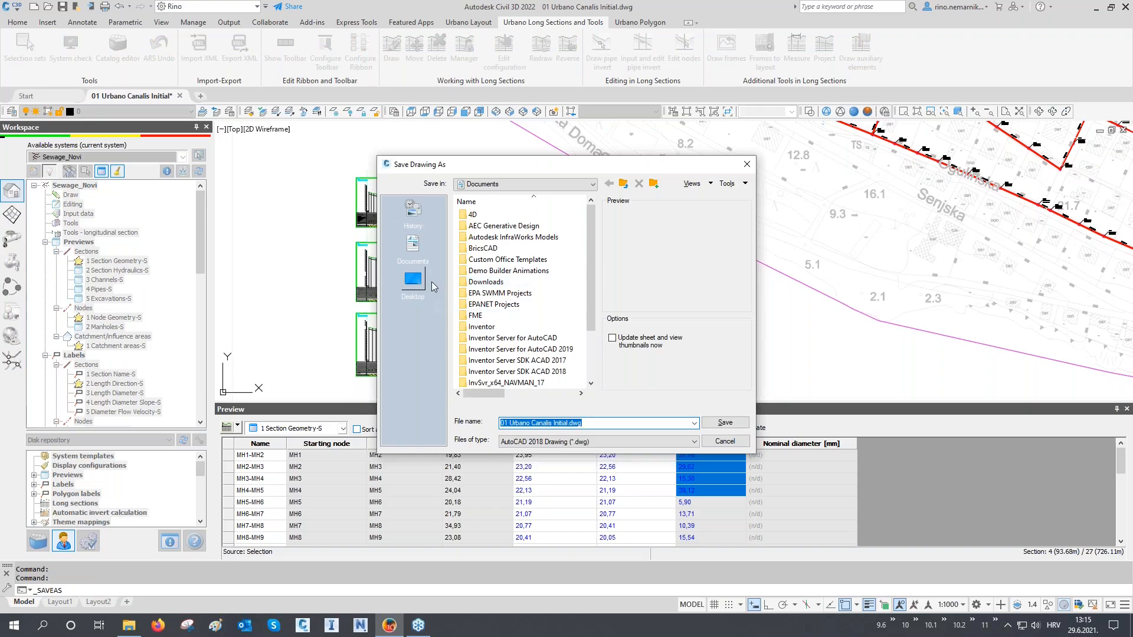
left_click(623, 184)
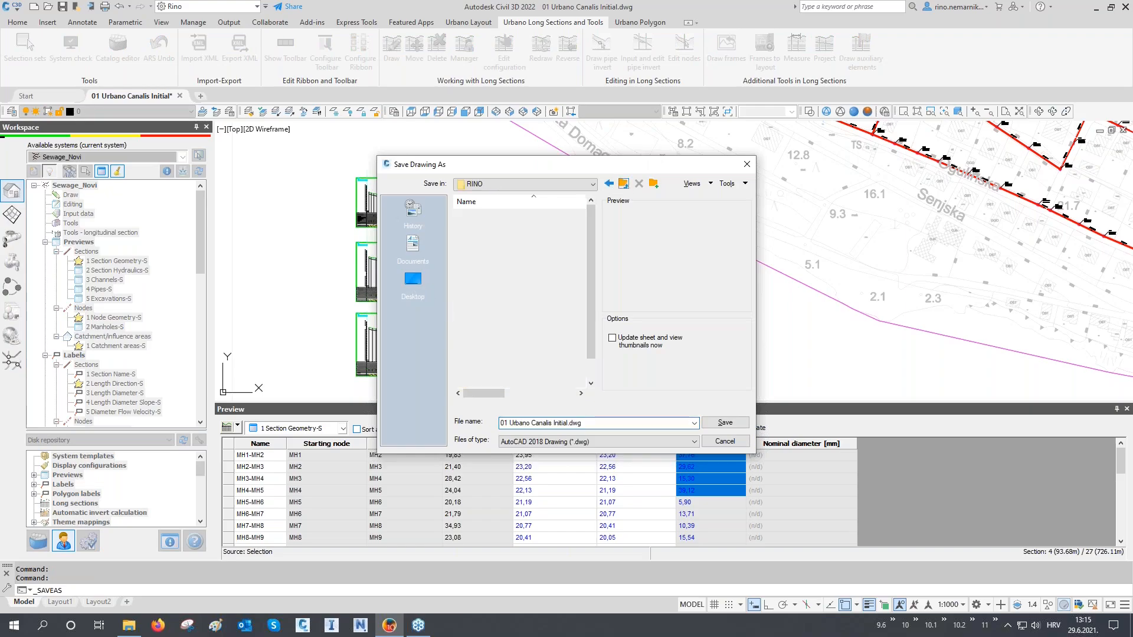
left_click(623, 184)
left_click(623, 183)
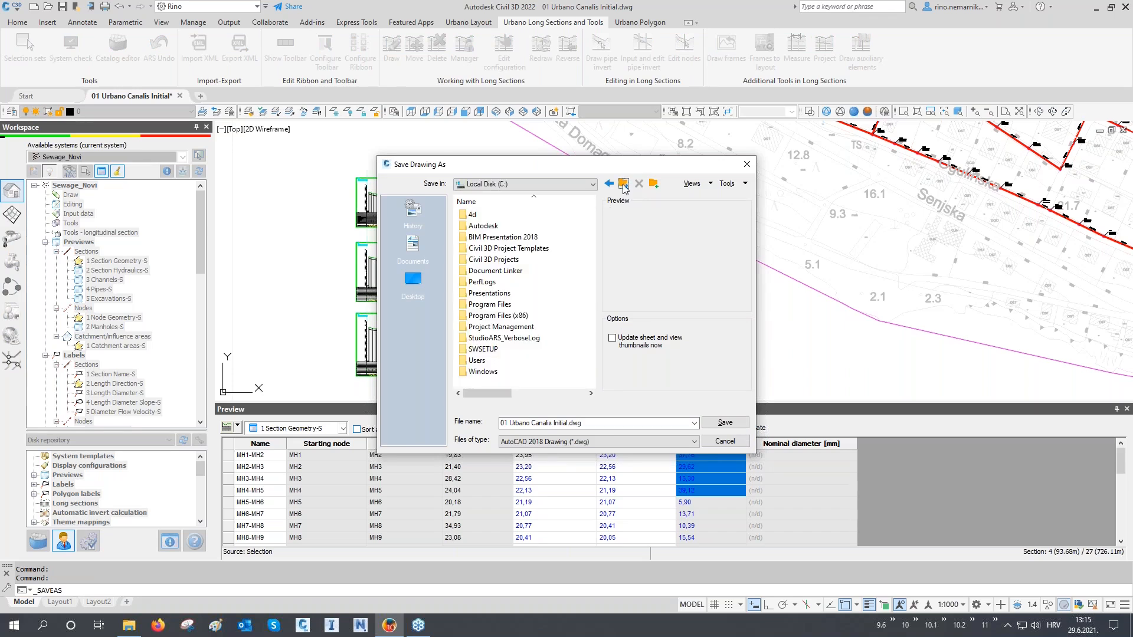
double_click(489, 294)
scroll(522, 298, "down", 5)
double_click(512, 382)
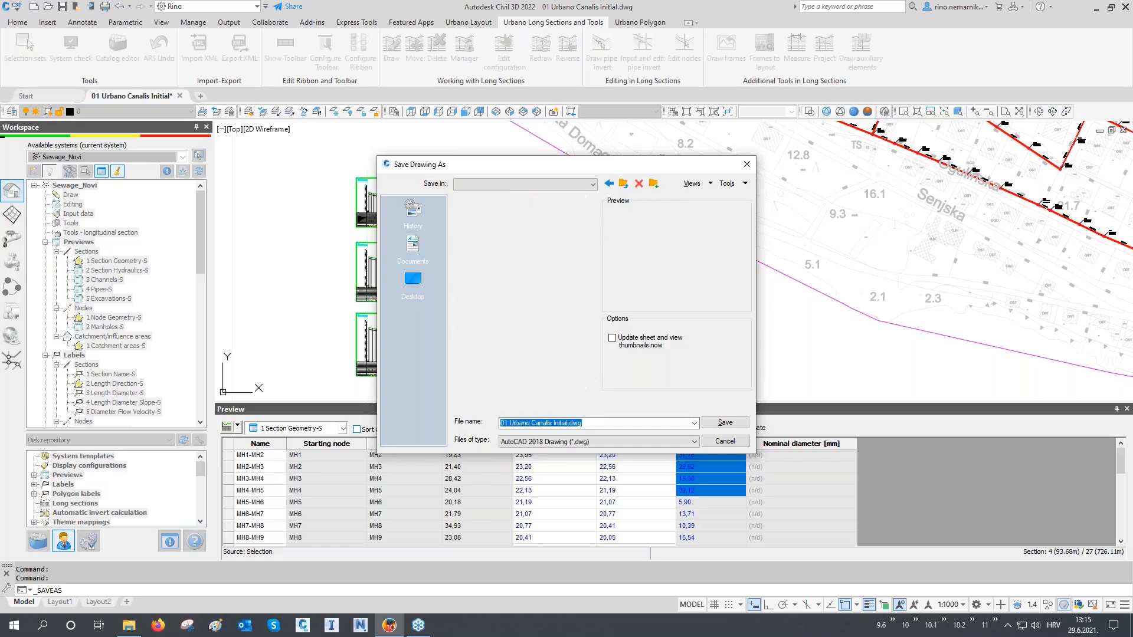
double_click(493, 214)
- Rename the file as 01 Urbano Canalis Working.dwg and save the drawing
left_click(546, 423)
left_click(568, 423)
key("BackSpace")
key("BackSpace")
key("BackSpace")
key("BackSpace")
key("BackSpace")
key("BackSpace")
key("BackSpace")
key("BackSpace")
type("Working.")
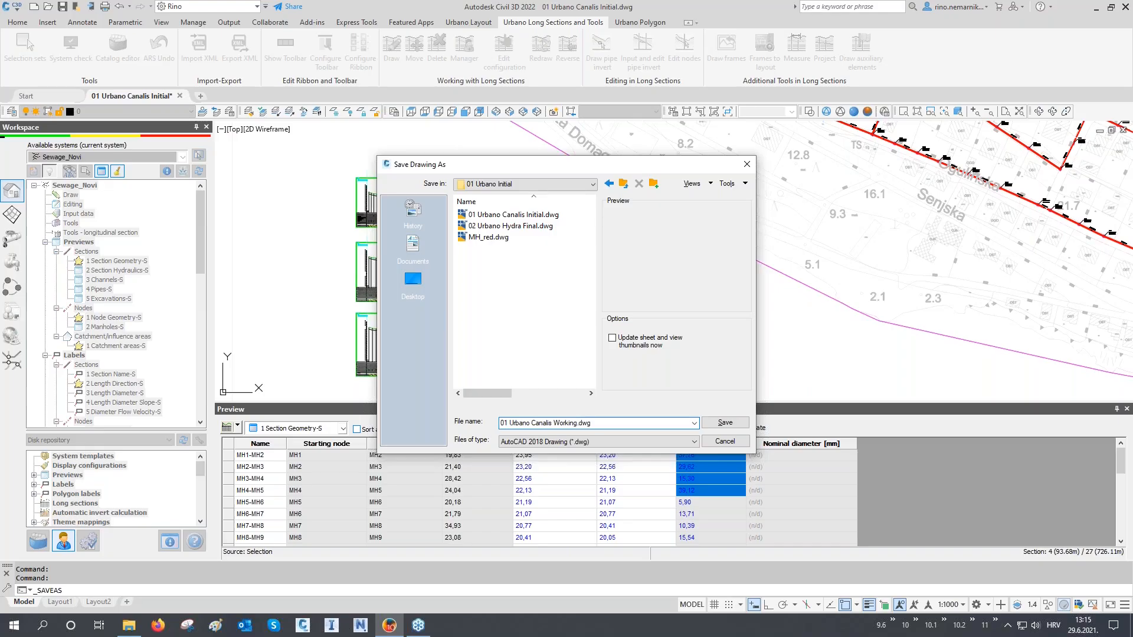
left_click(724, 423)
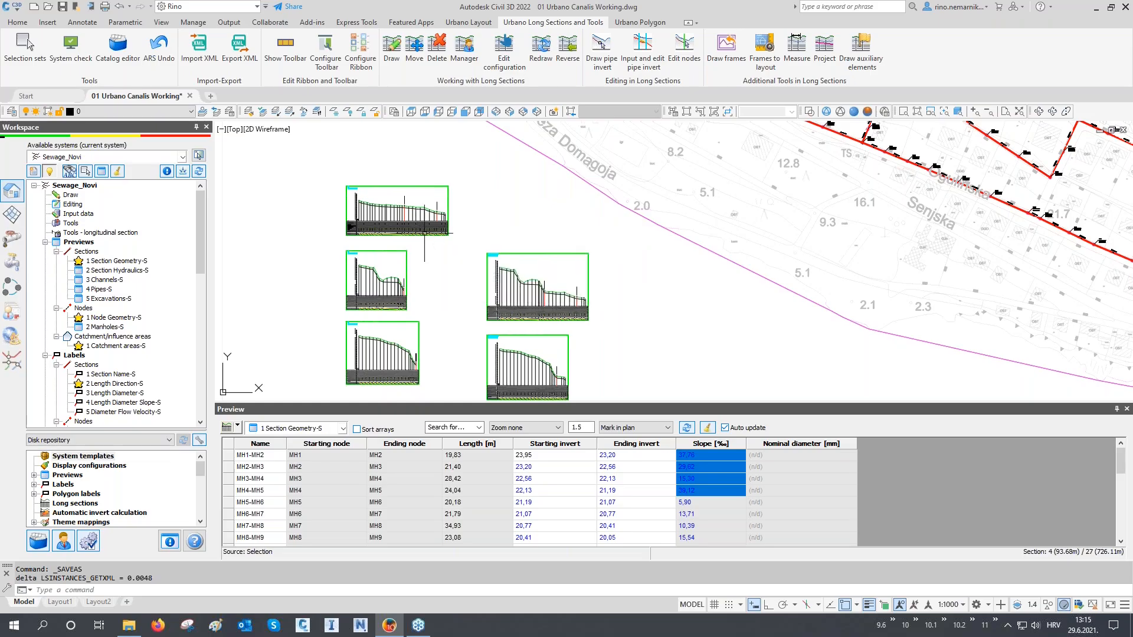
- Close the section geometry table and regenerate the drawing with the sewer network and long sections in view
left_click(1126, 408)
scroll(451, 387, "down", 4)
middle_click_drag(451, 387, 413, 409)
type("re")
key("Return")
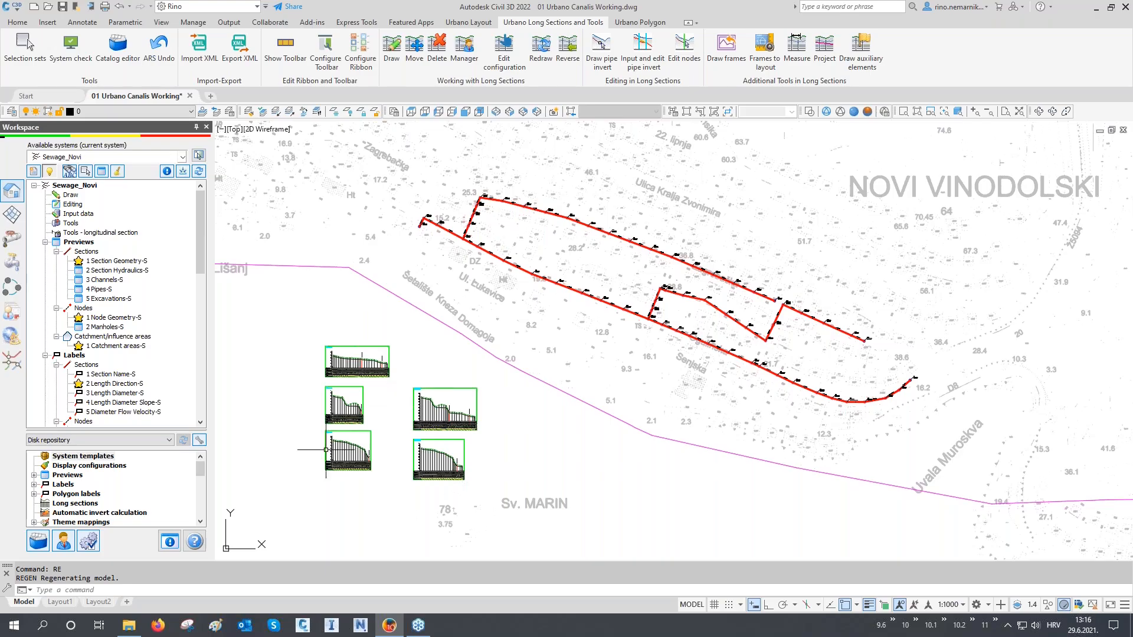
- Open the catalog of pipes and view the template diagrams for the egg-formed and rectangular with cunette shapes
left_click(49, 541)
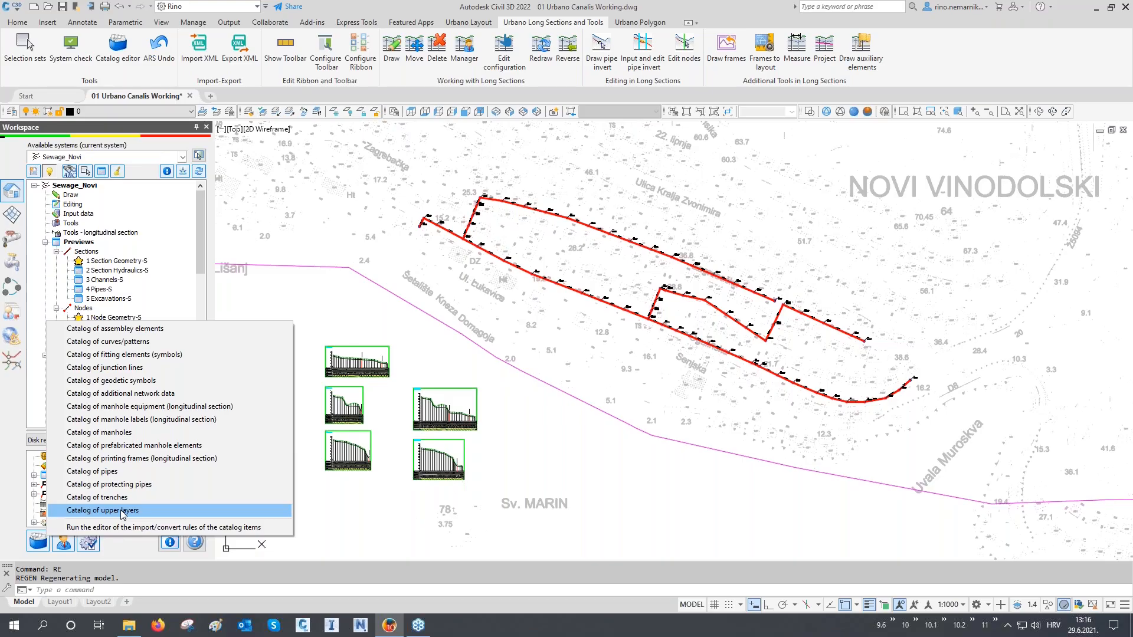
left_click(123, 472)
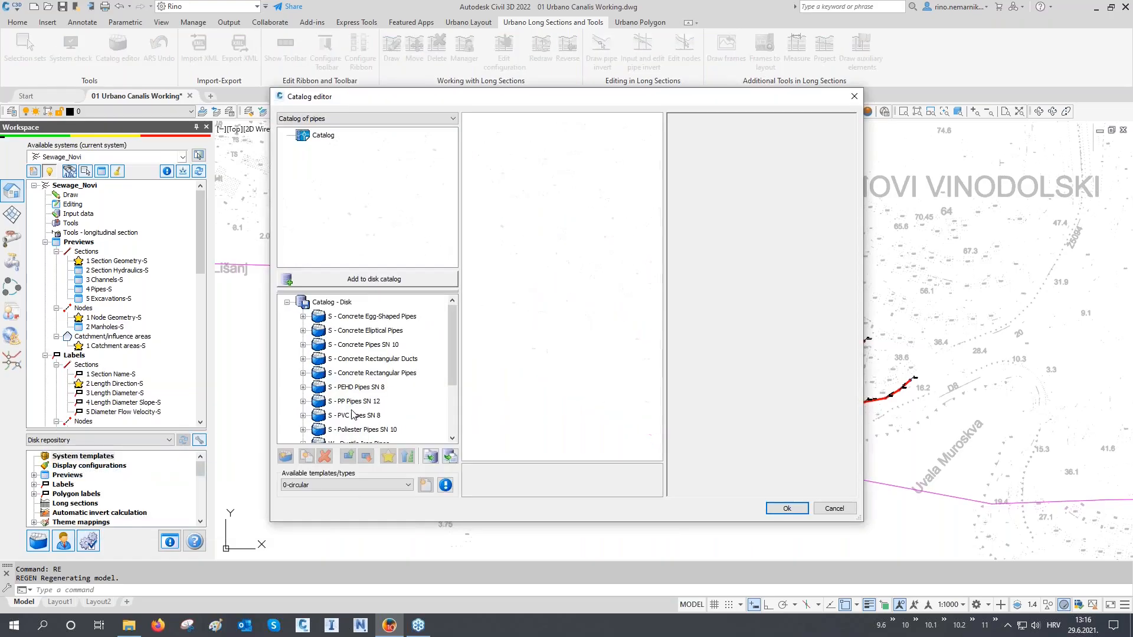
left_click(354, 486)
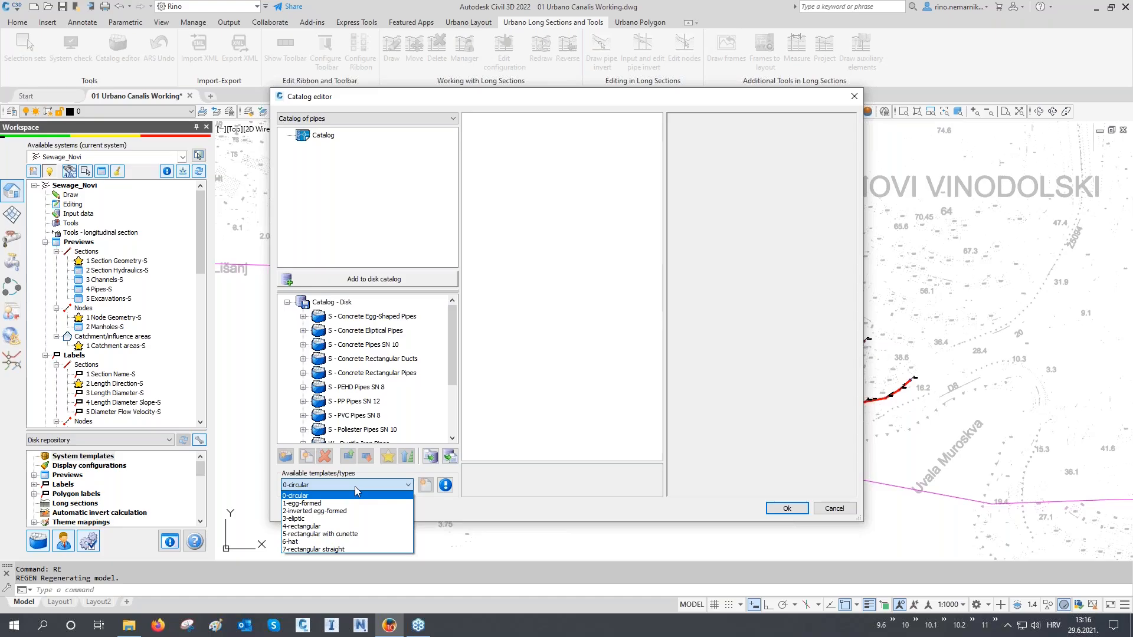
left_click(354, 503)
left_click(445, 485)
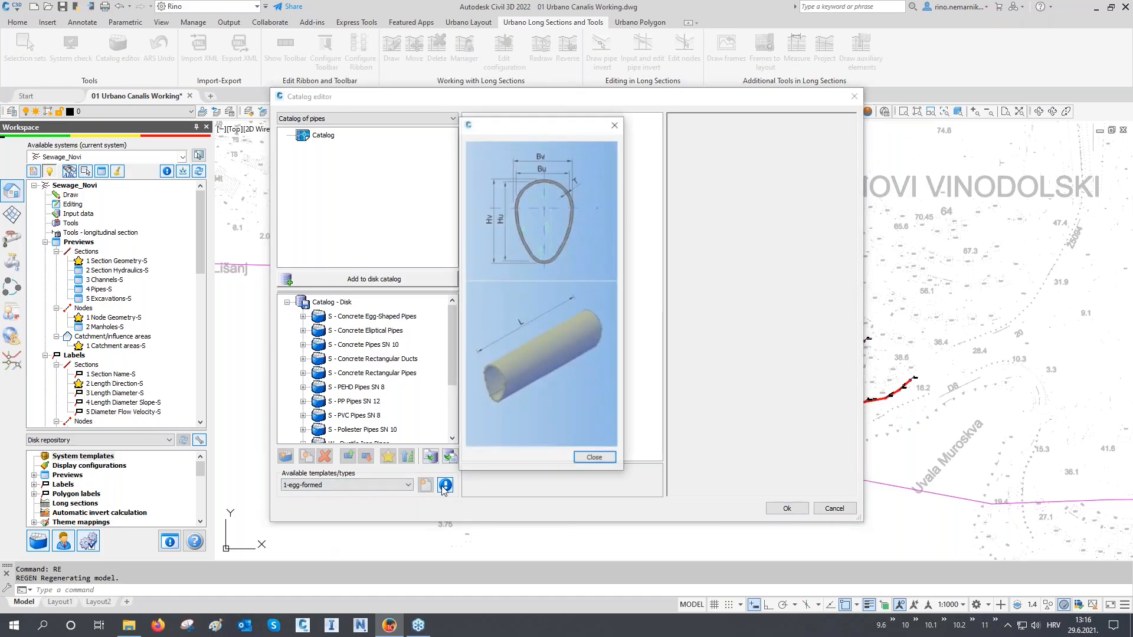
left_click(593, 461)
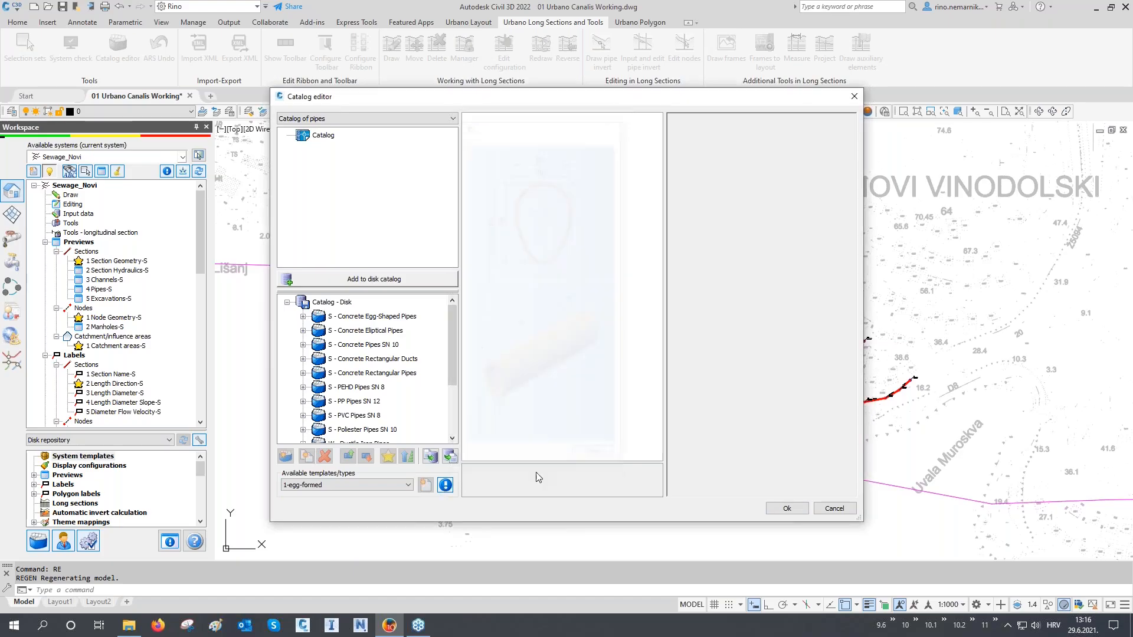
left_click(407, 485)
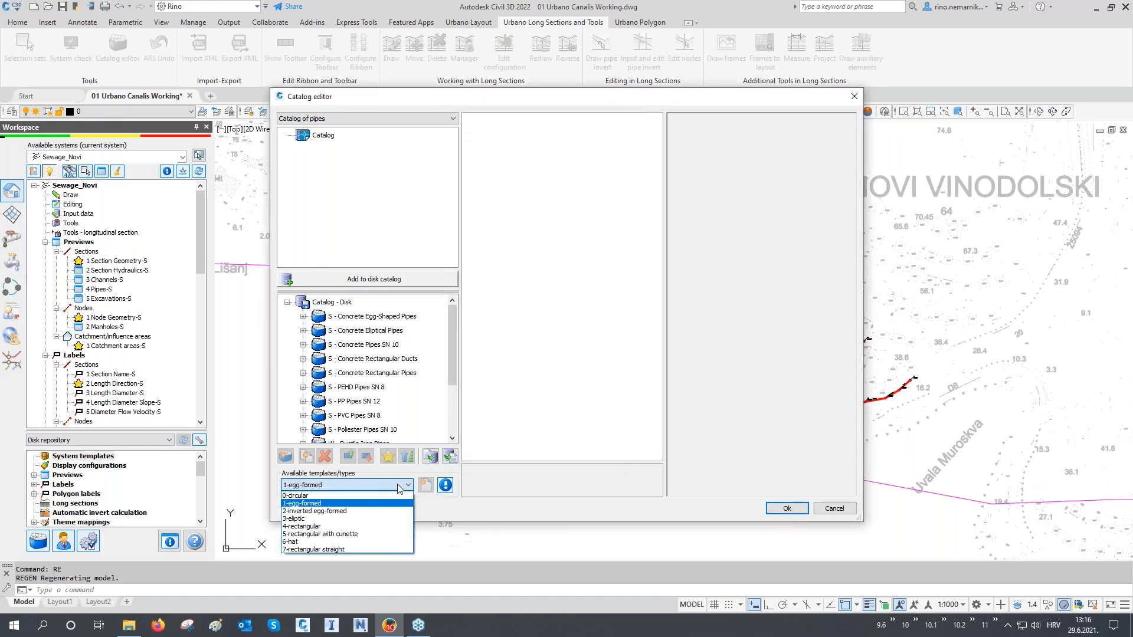
left_click(342, 536)
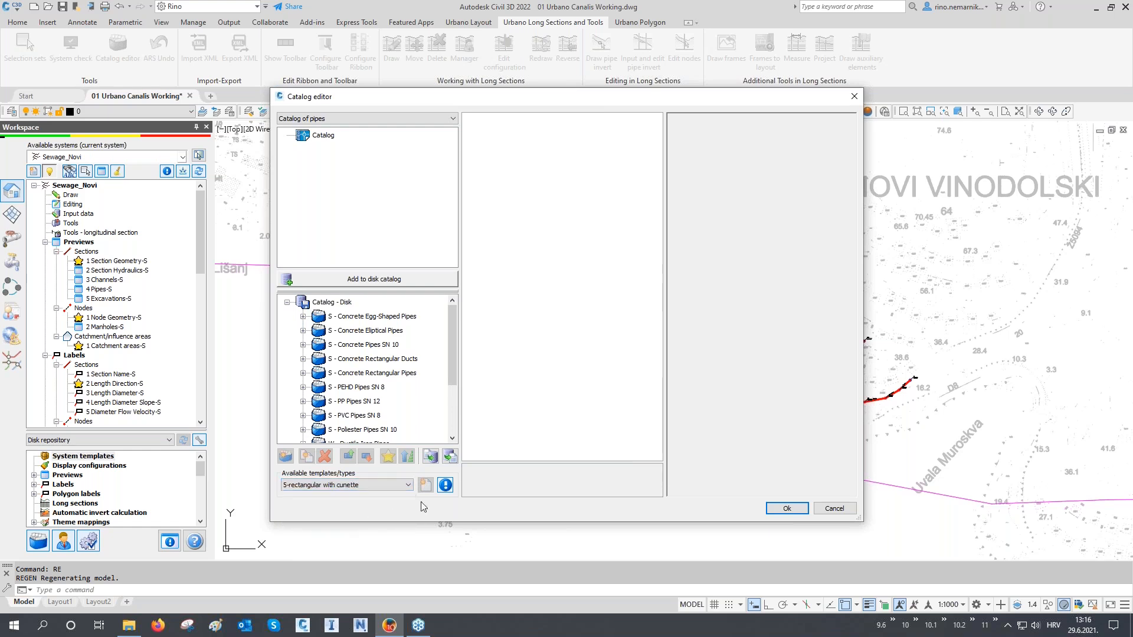
left_click(446, 485)
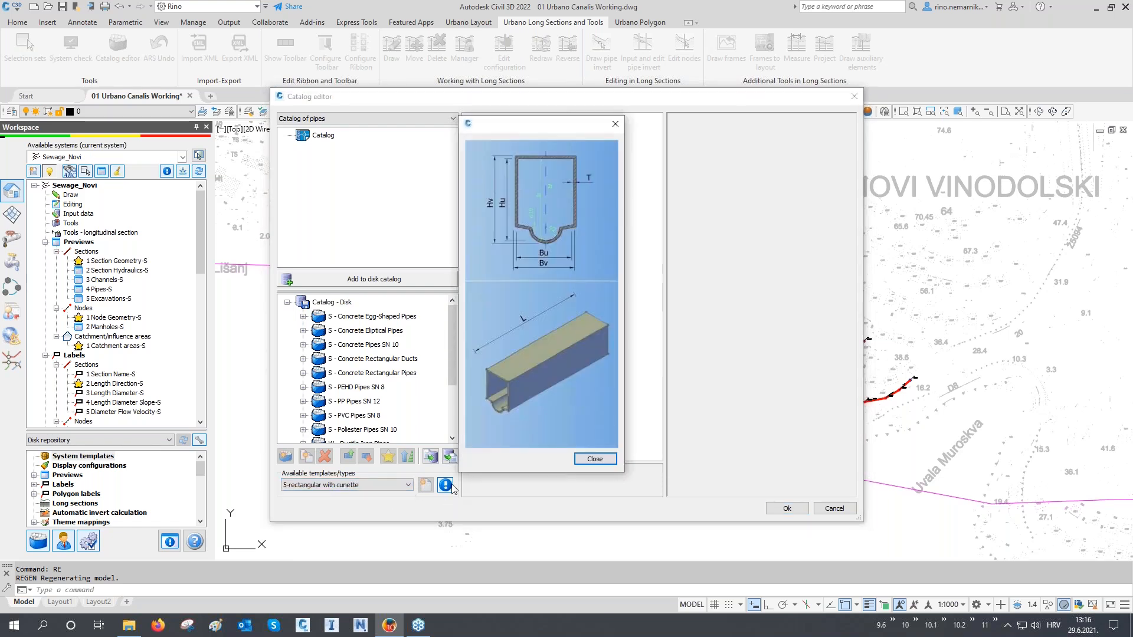
left_click(594, 459)
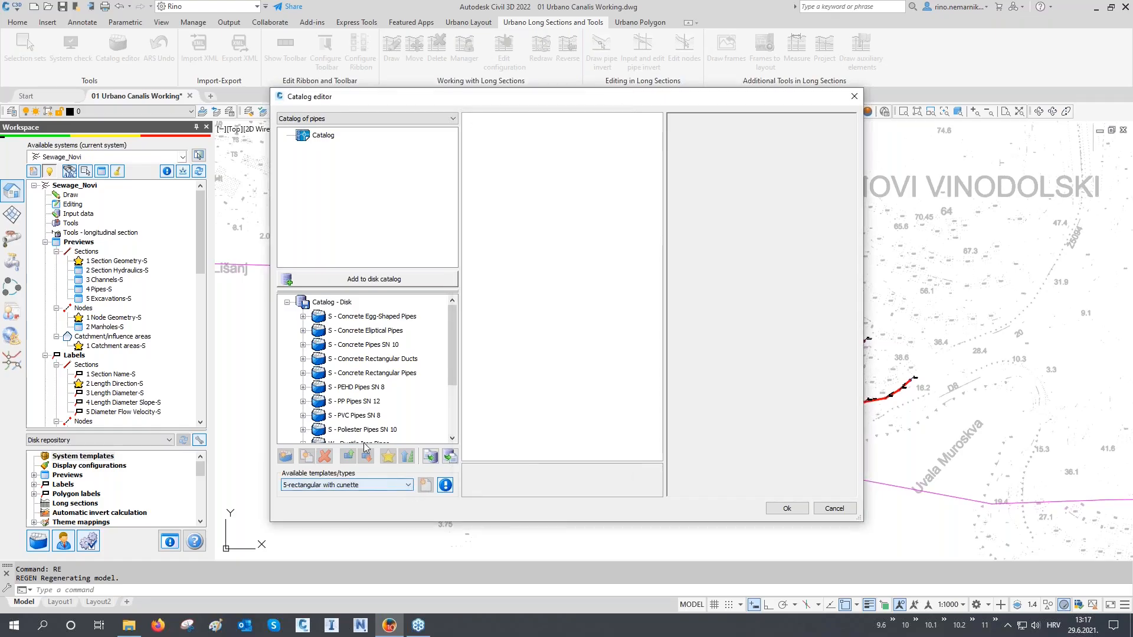
- Examine the properties of the concrete egg-shaped and concrete elliptical pipes in the disk catalog
left_click(303, 317)
left_click(341, 332)
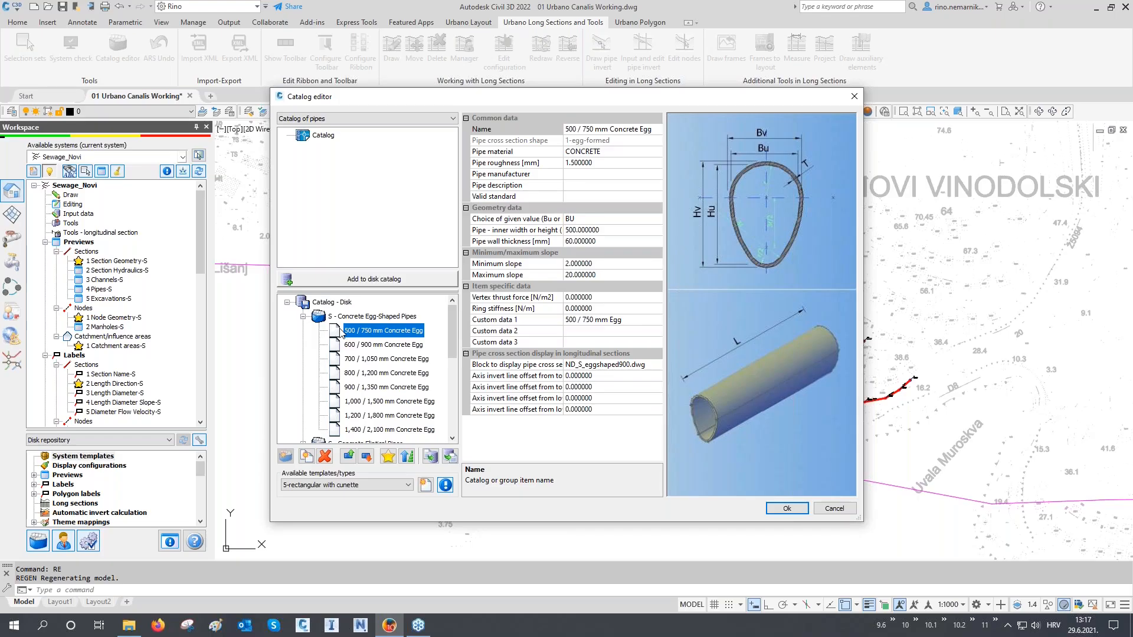
key("Down")
key("Down")
key("Down")
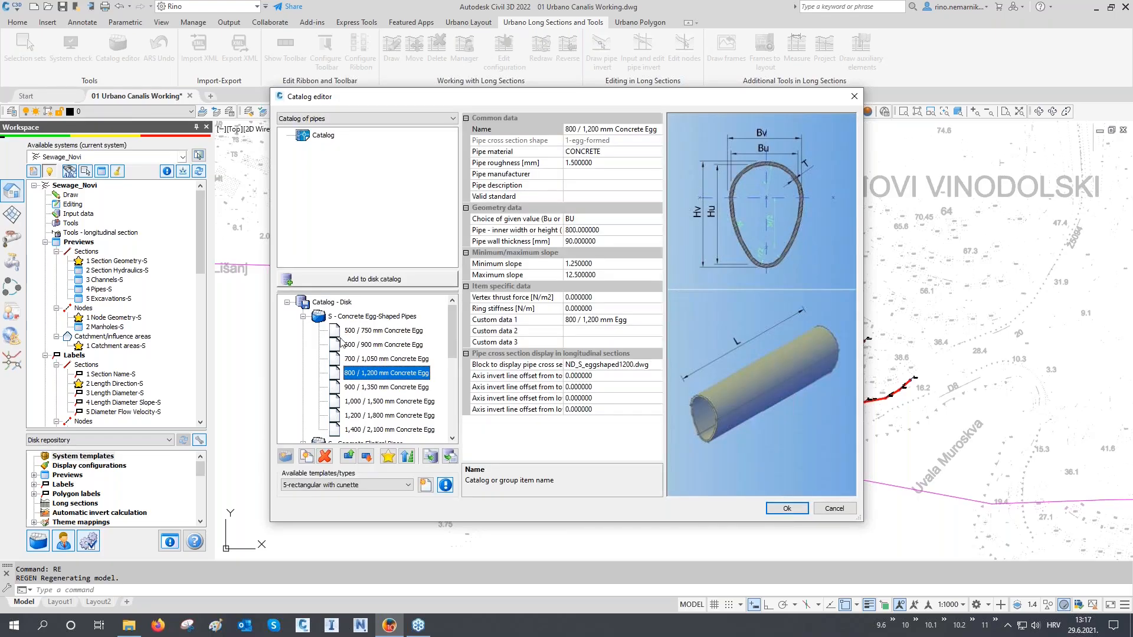
scroll(343, 353, "down", 2)
left_click(303, 359)
left_click(367, 360)
key("Down")
key("Down")
scroll(367, 360, "down", 2)
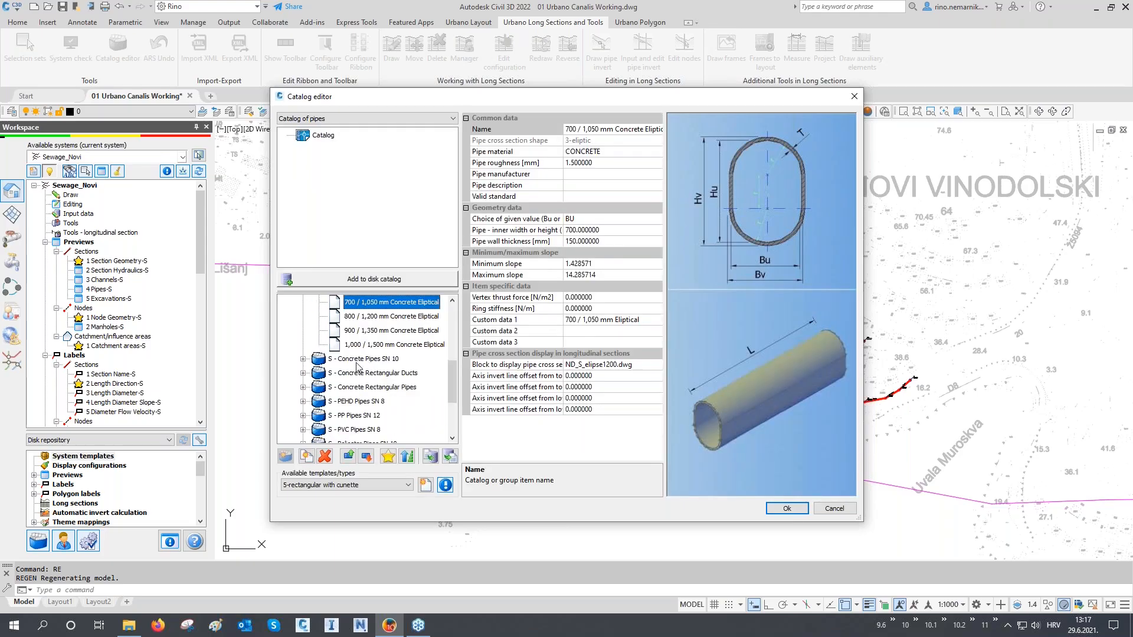
- Examine the circular Concrete Pipes SN 10 and list the concrete rectangular ducts in the disk catalog
left_click(304, 359)
left_click(349, 356)
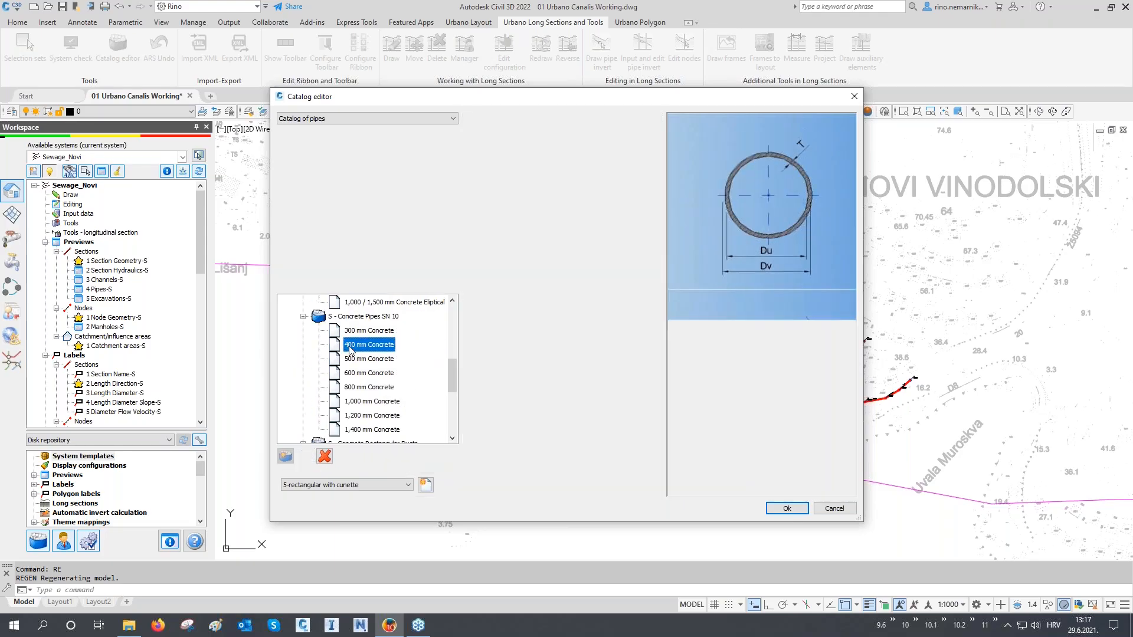
key("Down")
scroll(350, 356, "down", 2)
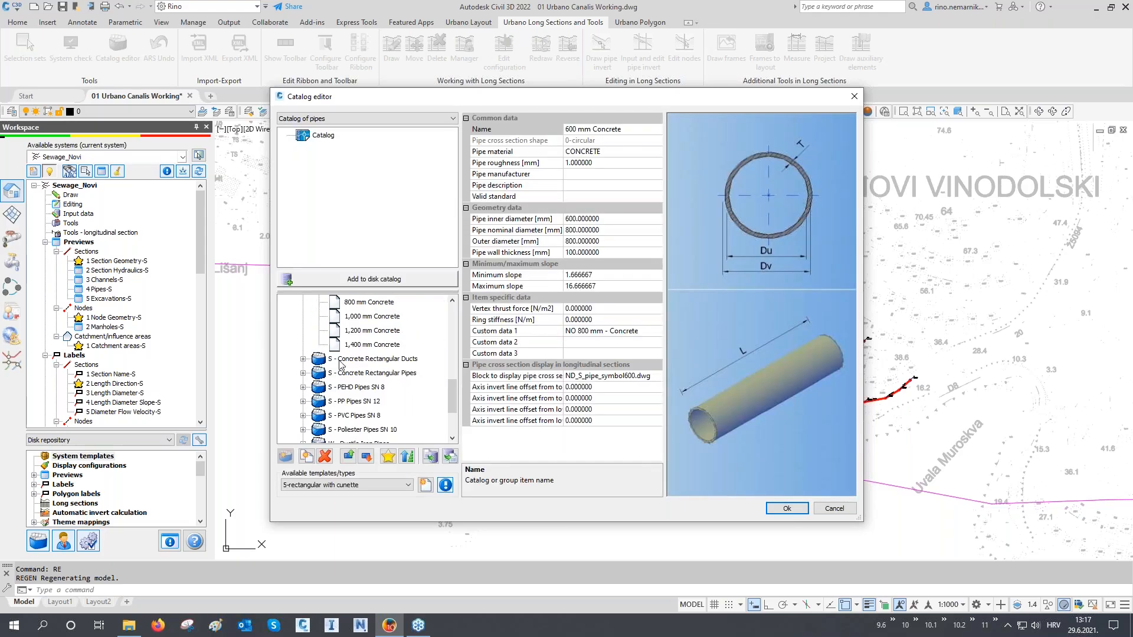
left_click(304, 359)
scroll(307, 363, "down", 3)
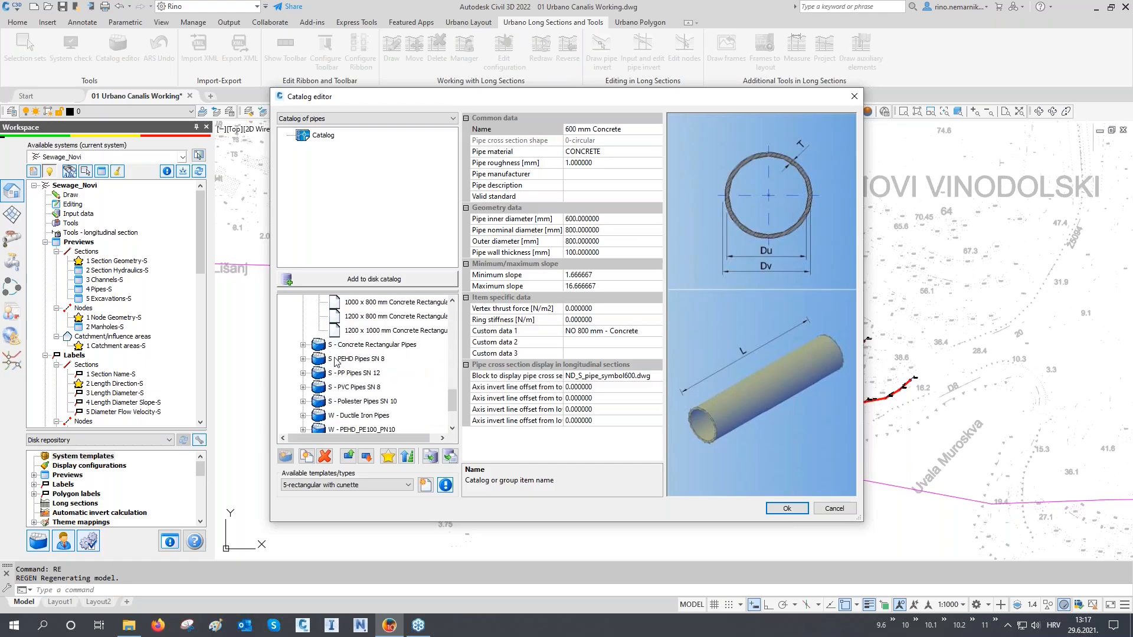
- Examine the properties of the PEHD Pipes SN 8 from 110 mm to 180 mm in the disk catalog
left_click(303, 359)
left_click(361, 316)
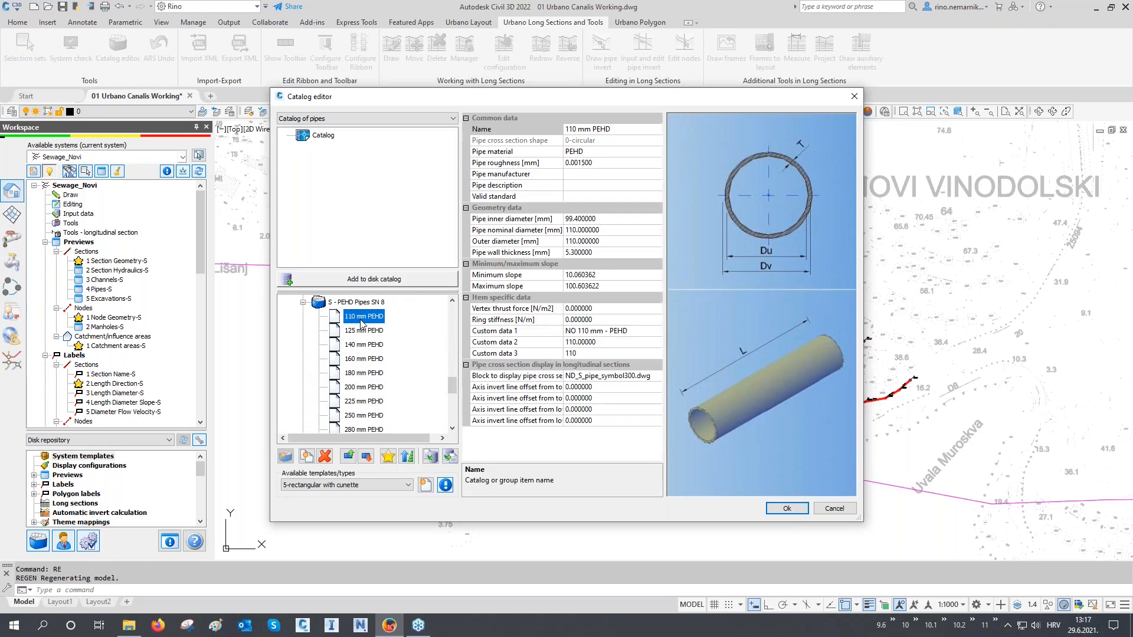
key("Down")
key("Down")
key("Down")
key("Down")
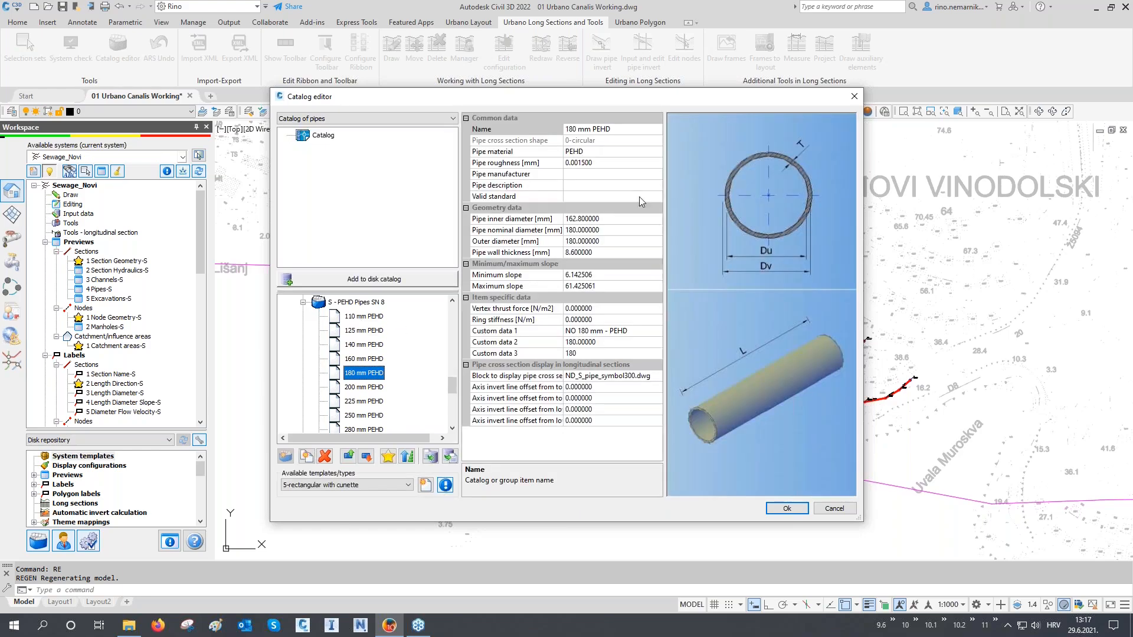
- Open the catalog of manholes, examine the rectangular manhole R-R, 1000 x 1000 - 700 x 700, and list the available manhole templates
left_click(340, 118)
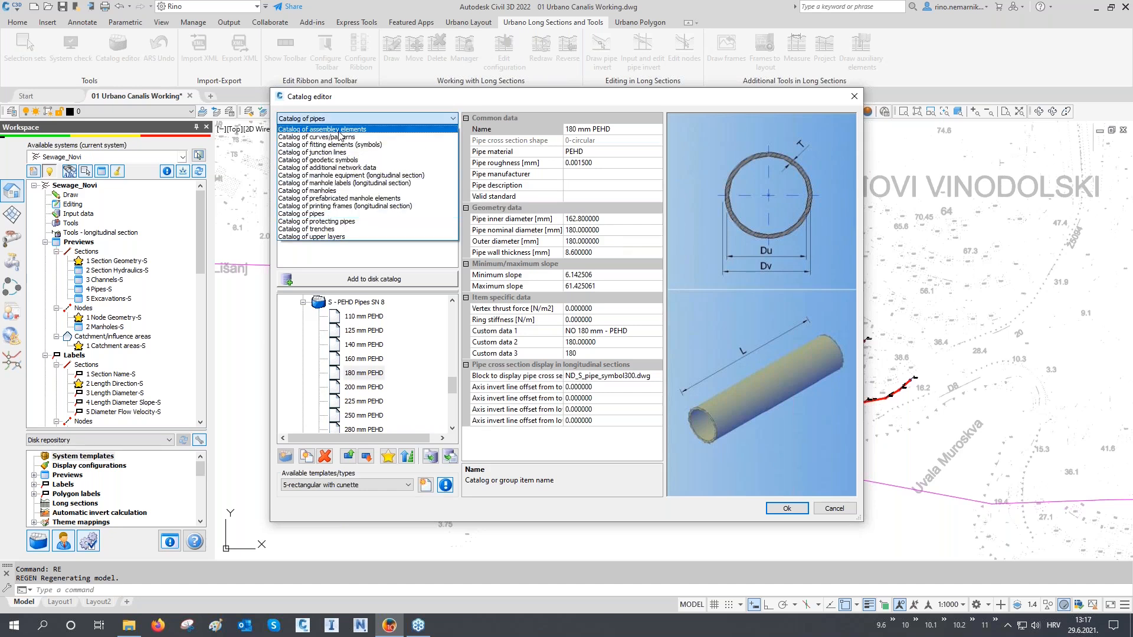
left_click(334, 191)
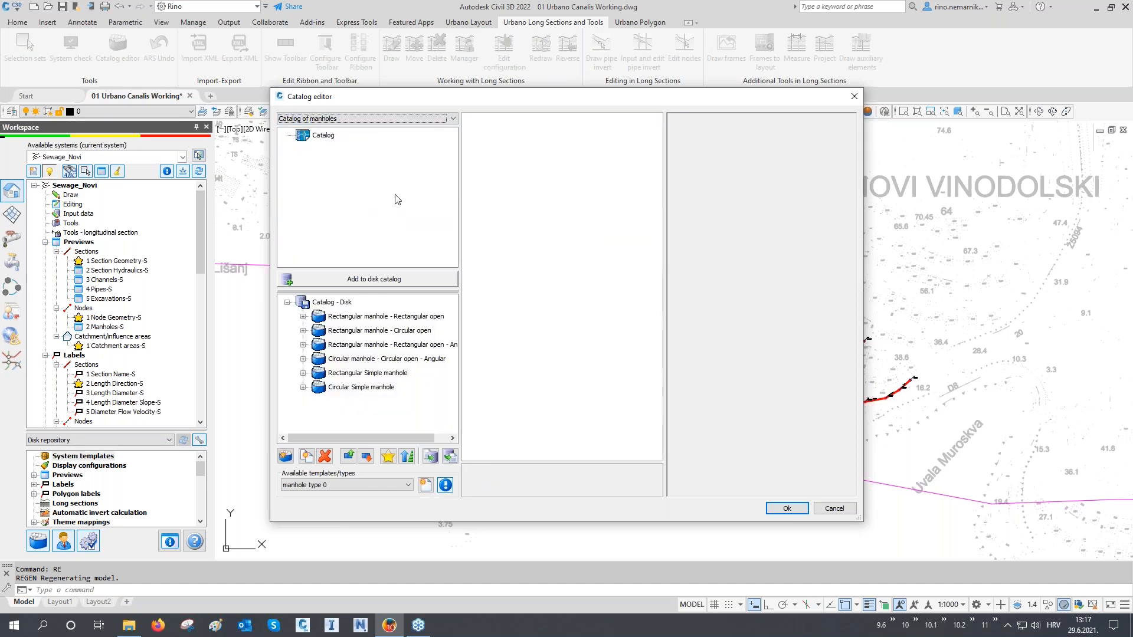
left_click(304, 317)
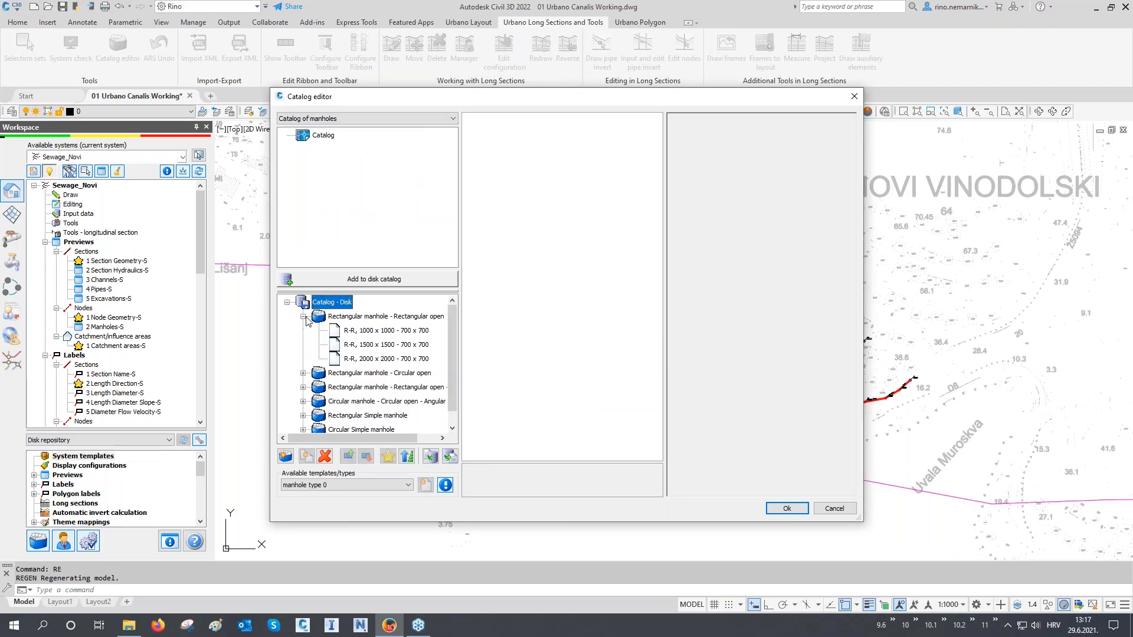
left_click(352, 333)
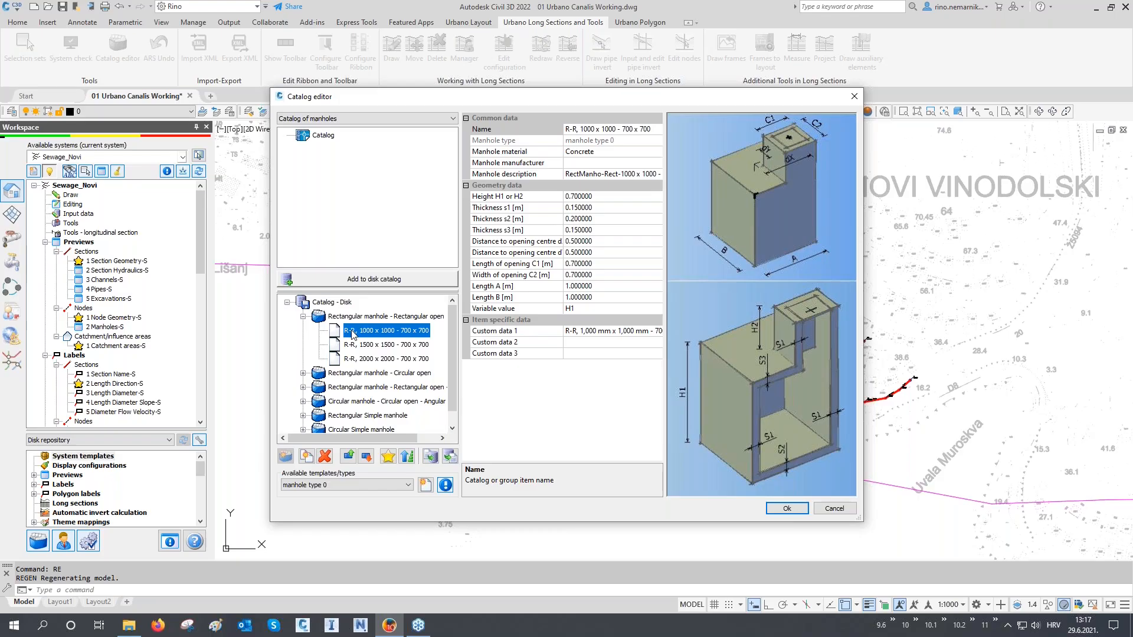
left_click(394, 485)
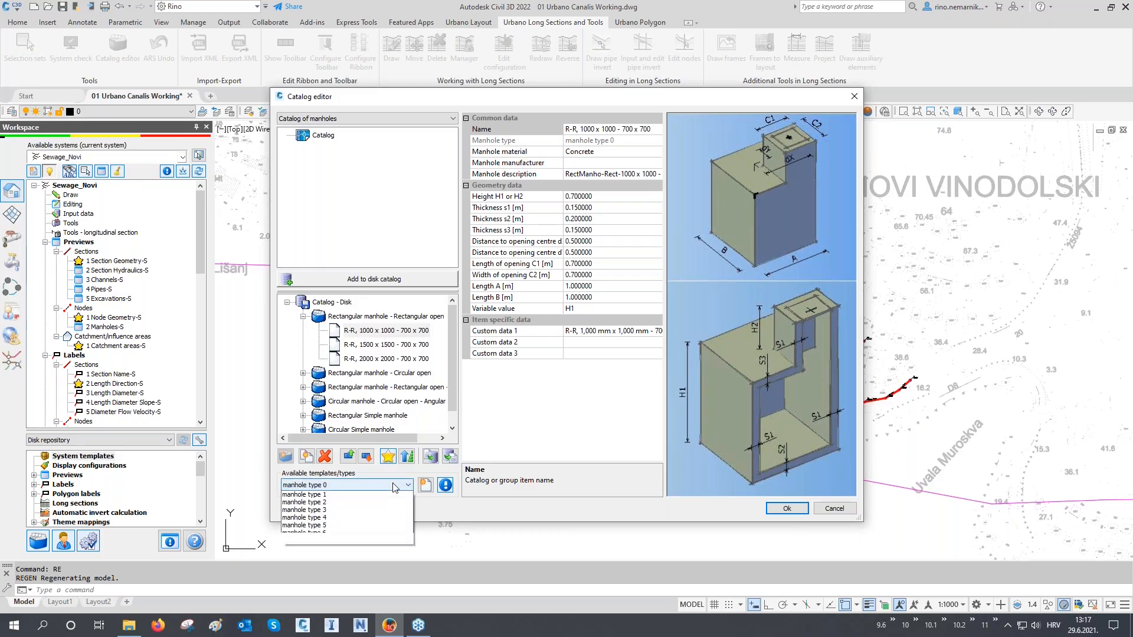
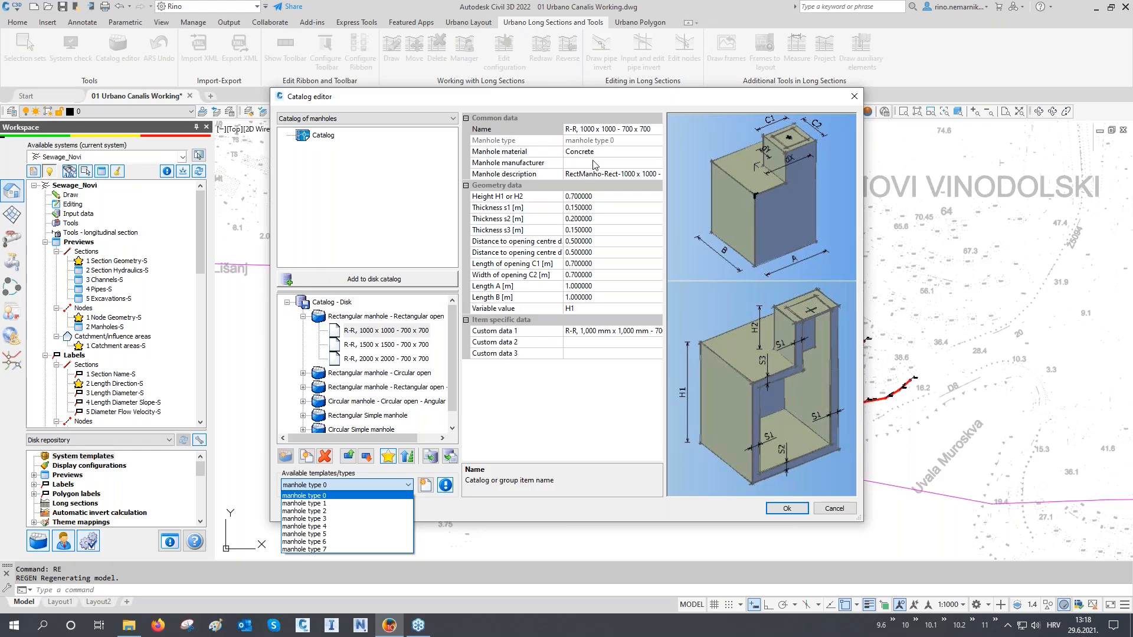
- Examine the properties of the angular circular manhole C-C-A, D=1000 d=700 in the disk catalog
left_click(305, 403)
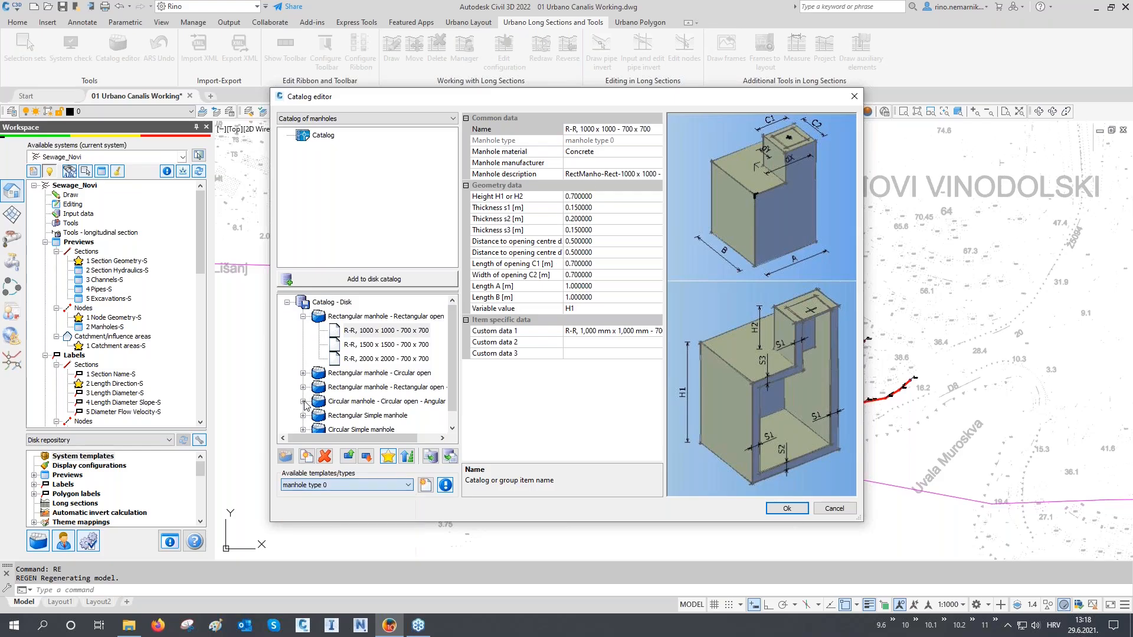
left_click(303, 402)
left_click(354, 387)
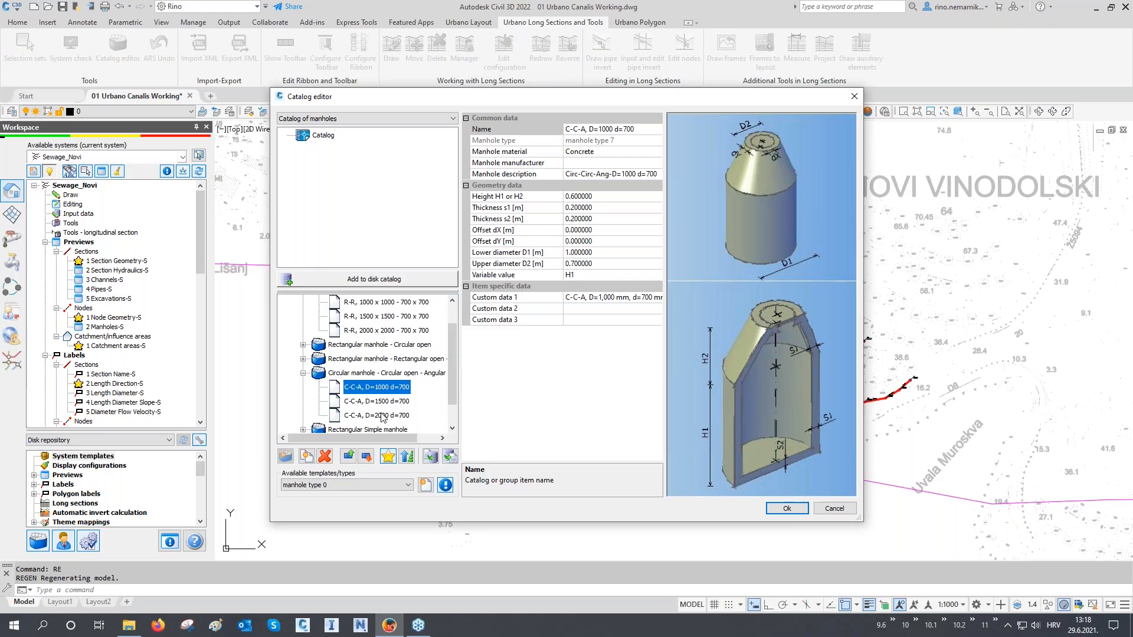
- Open the catalog of trenches, examine the Alfa=70 single trench with sand bed B=1m, and list the available trench templates
left_click(374, 119)
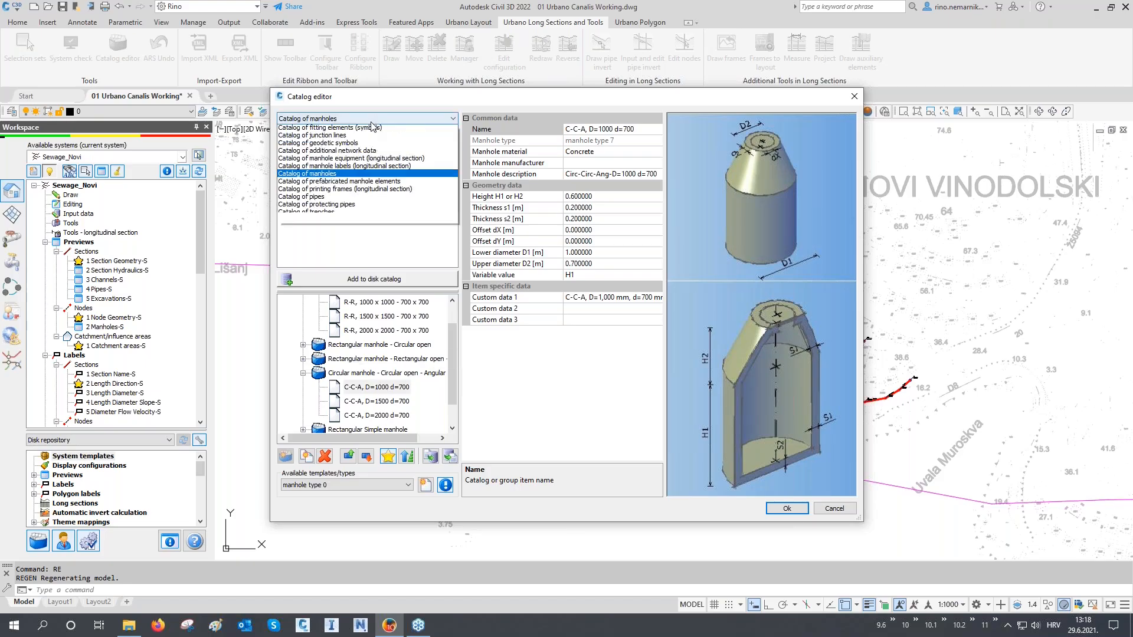
left_click(344, 230)
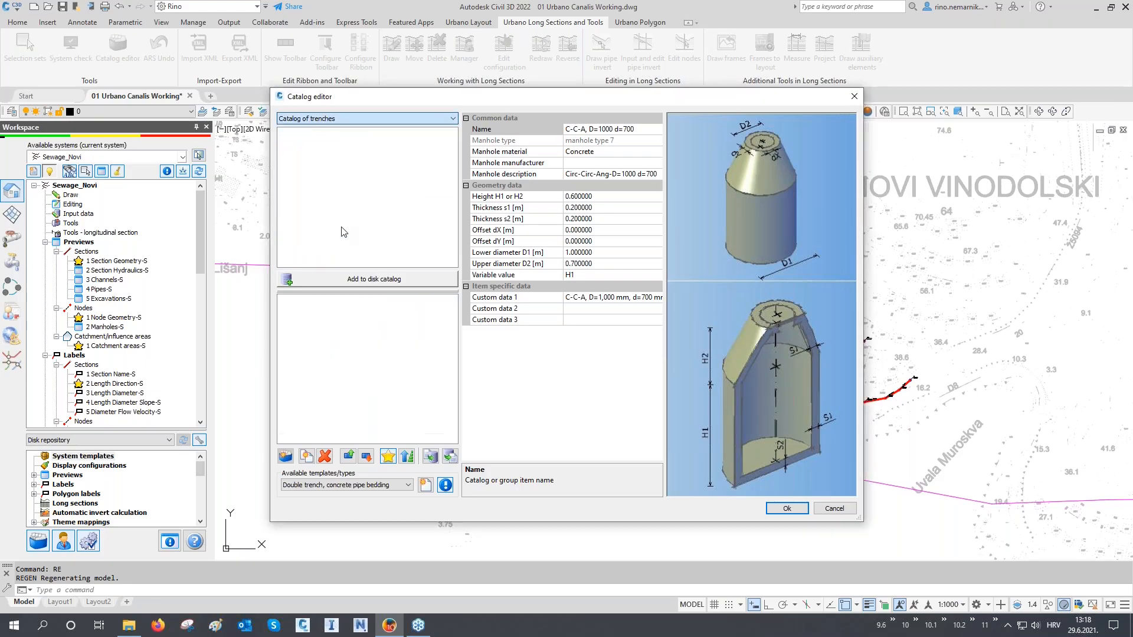
left_click(303, 316)
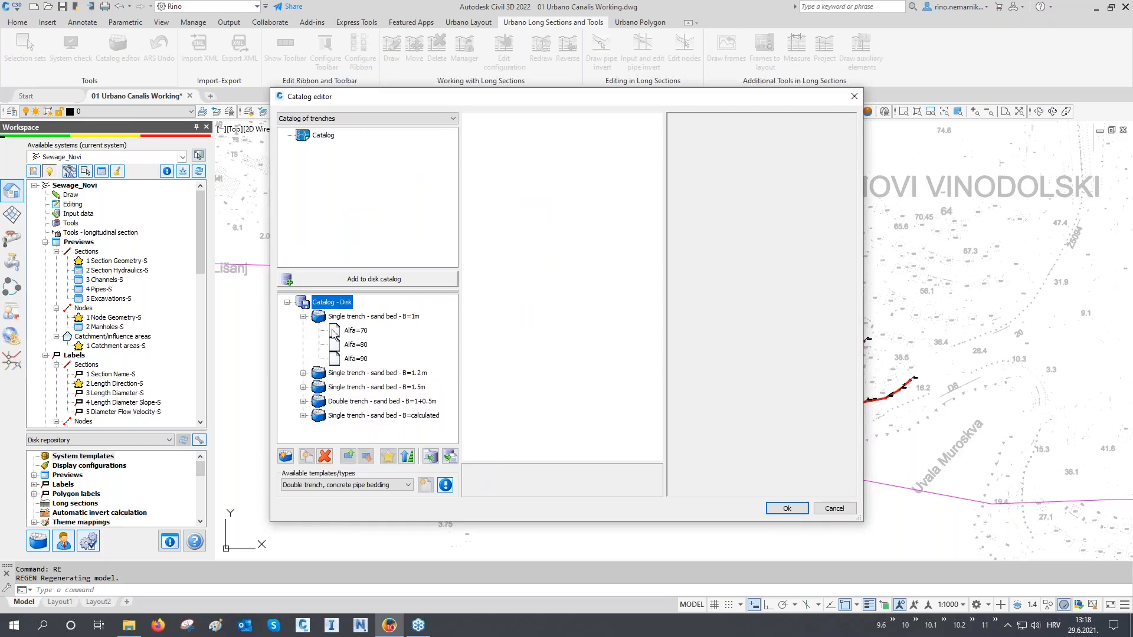
left_click(335, 332)
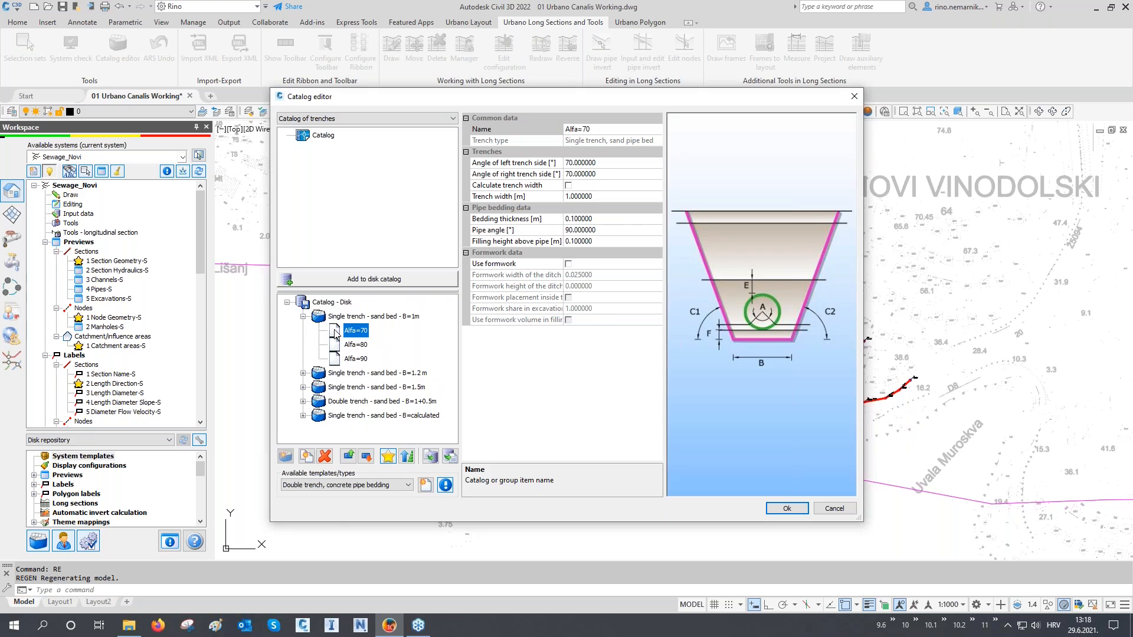
left_click(371, 485)
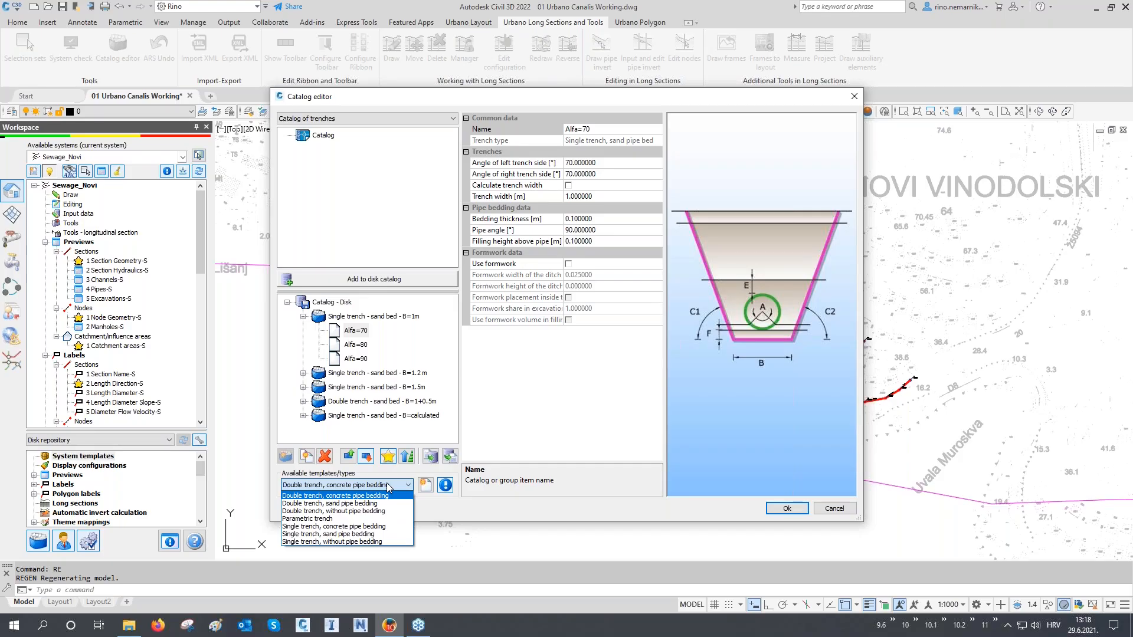
- Examine the Alfa=80 double trench with sand bed B=1+0.5m and review the available trench templates
left_click(303, 401)
left_click(303, 401)
left_click(345, 416)
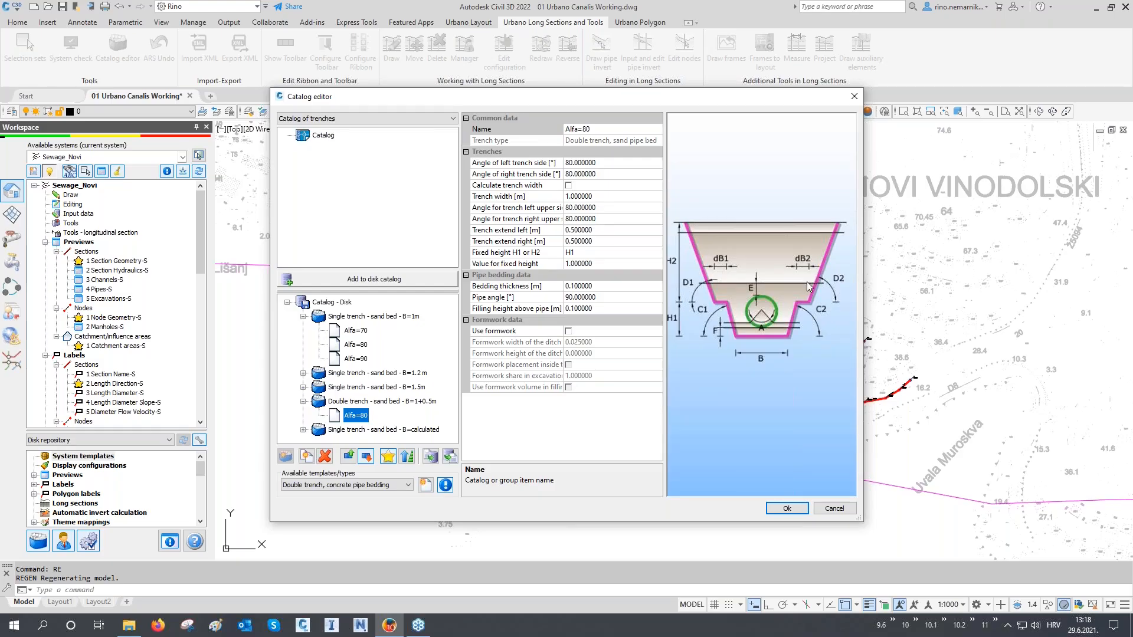
left_click(390, 491)
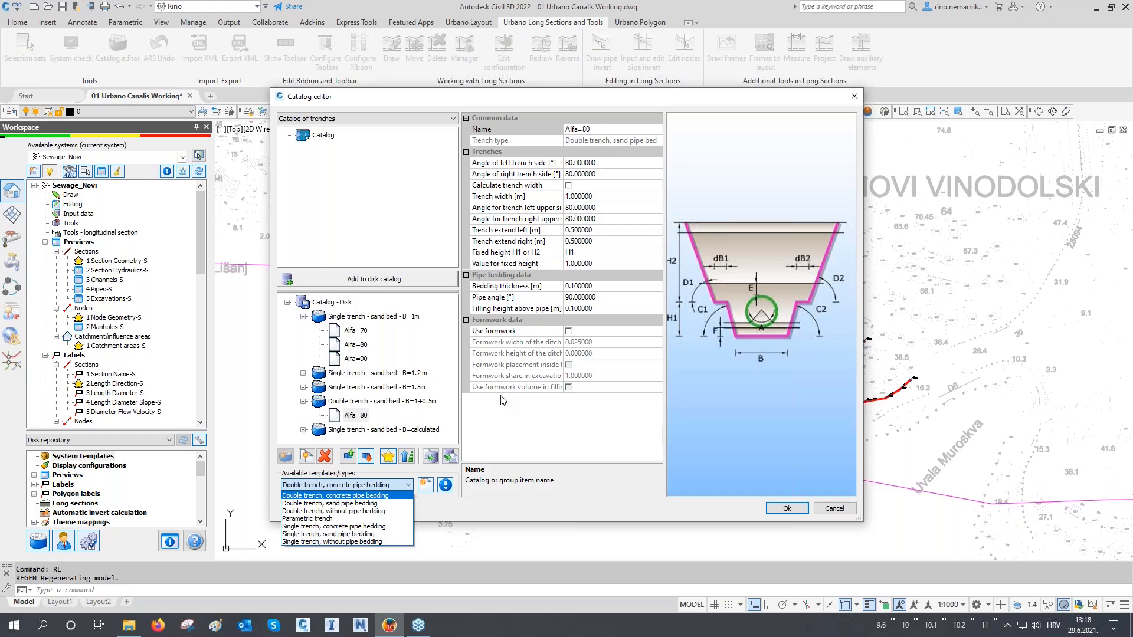
- Open the catalog of upper layers, examine Asphalt level 1 - 5 cm and Asphalt level 2 - 7 cm, and close the catalog editor
left_click(398, 121)
left_click(399, 121)
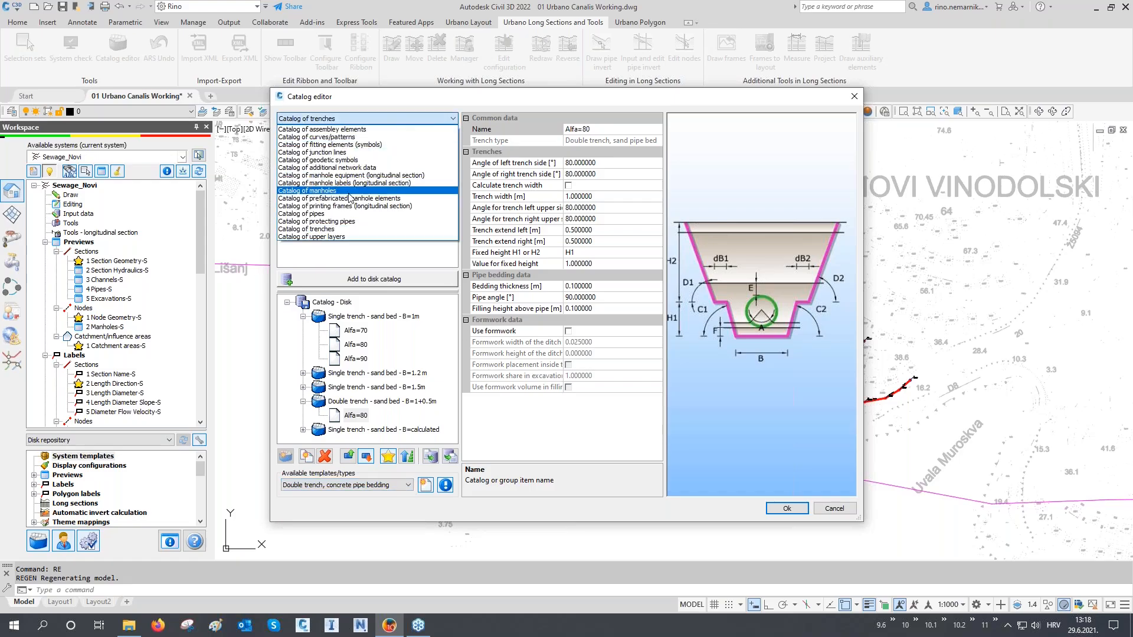
left_click(340, 236)
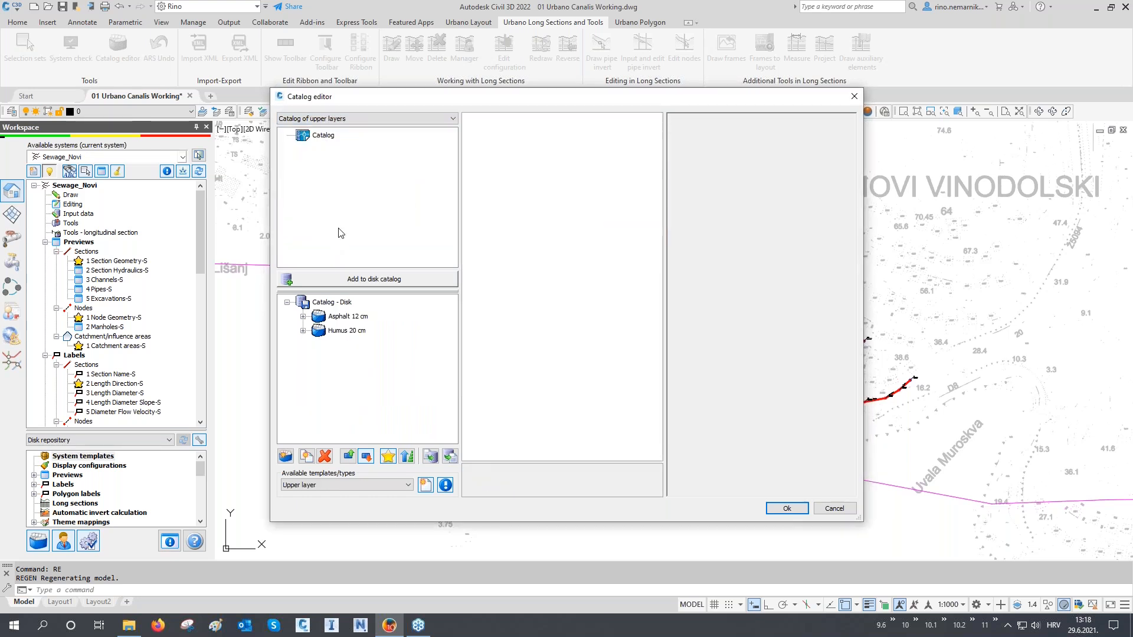
left_click(302, 316)
left_click(354, 331)
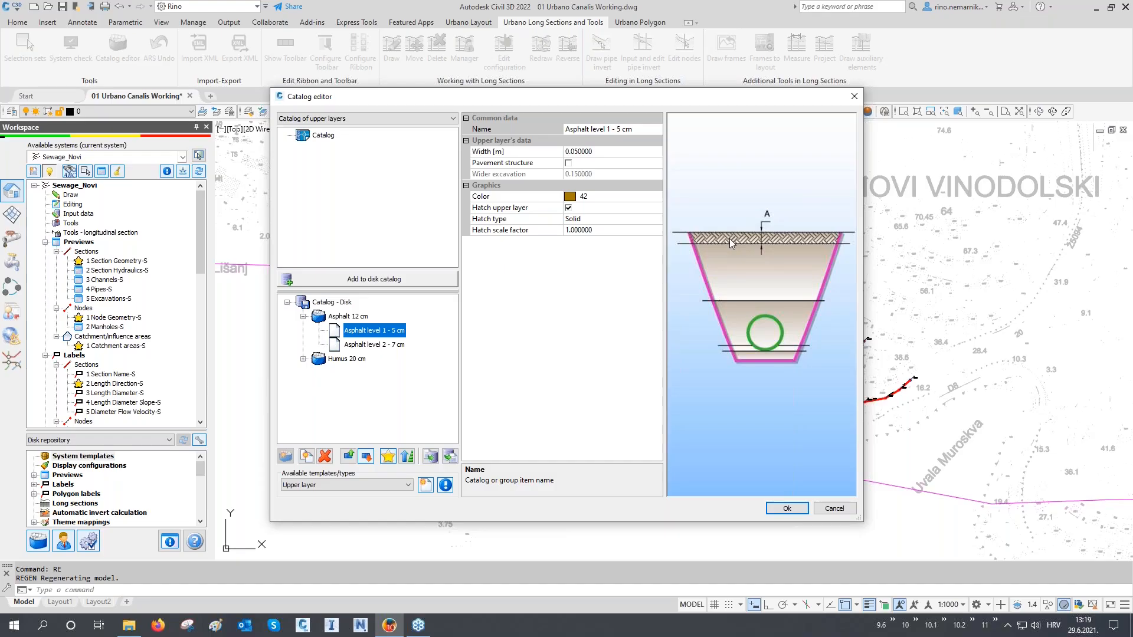
left_click(368, 345)
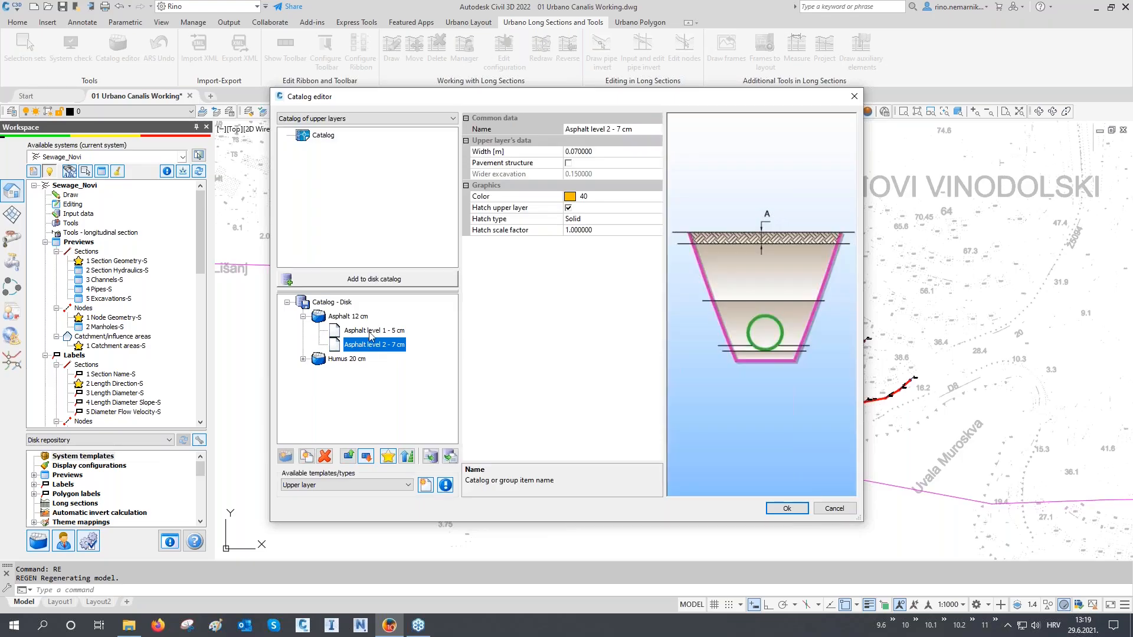
left_click(371, 333)
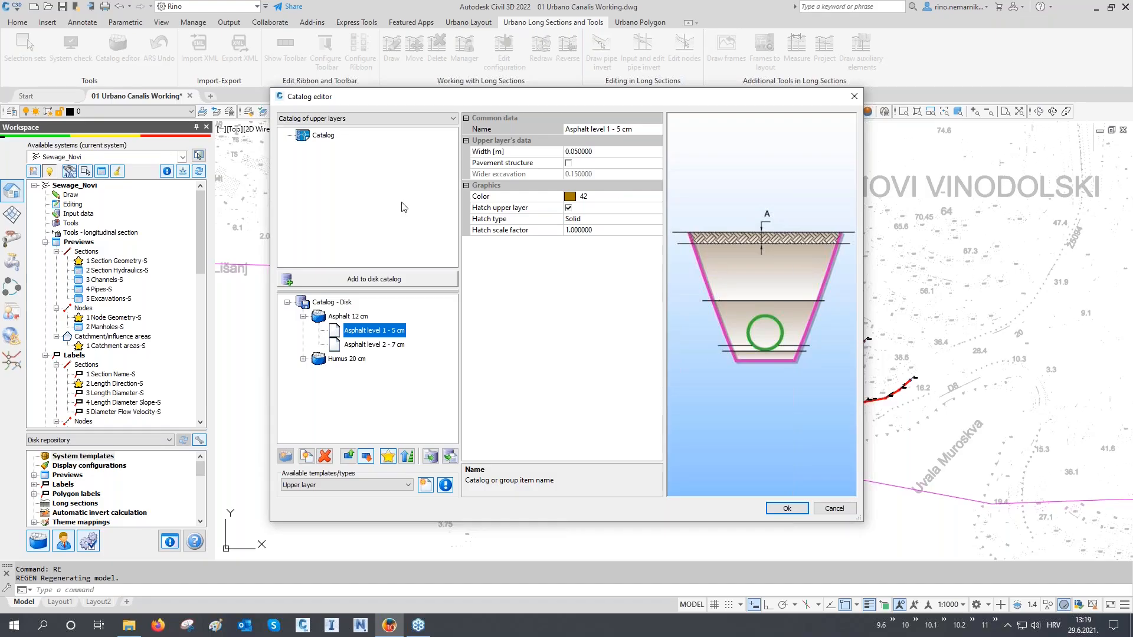
left_click(788, 508)
- Open the pipe assignment settings and choose pipe NO 400 - 400 mm PEHD from the group S - PEHD Pipes SN 8
middle_click_drag(817, 411, 760, 451)
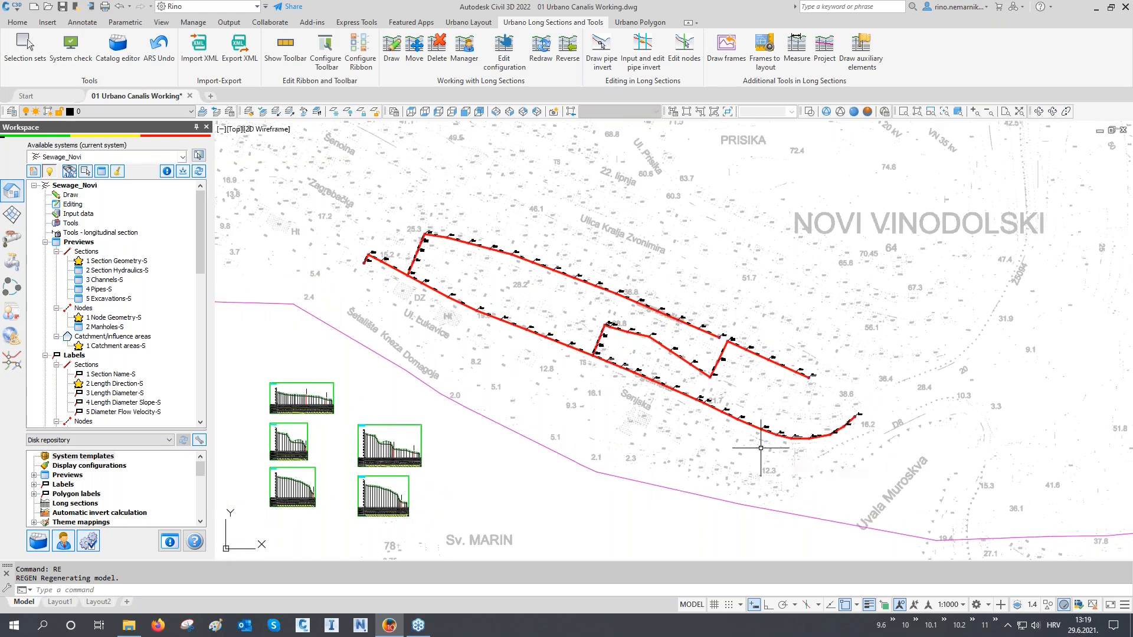
left_click(462, 24)
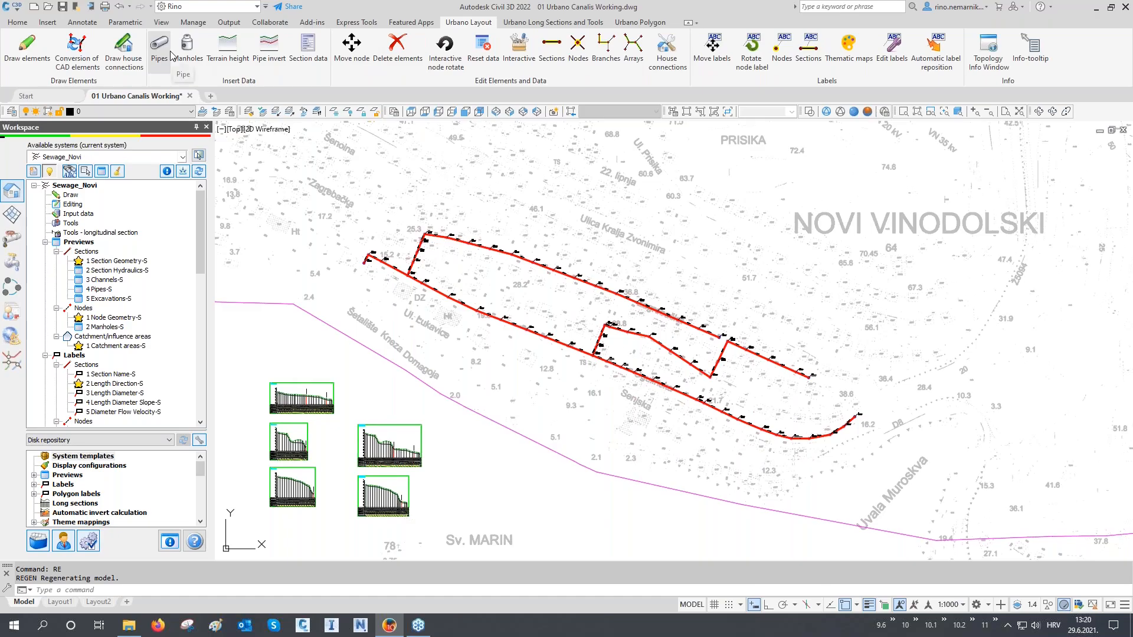
left_click(82, 214)
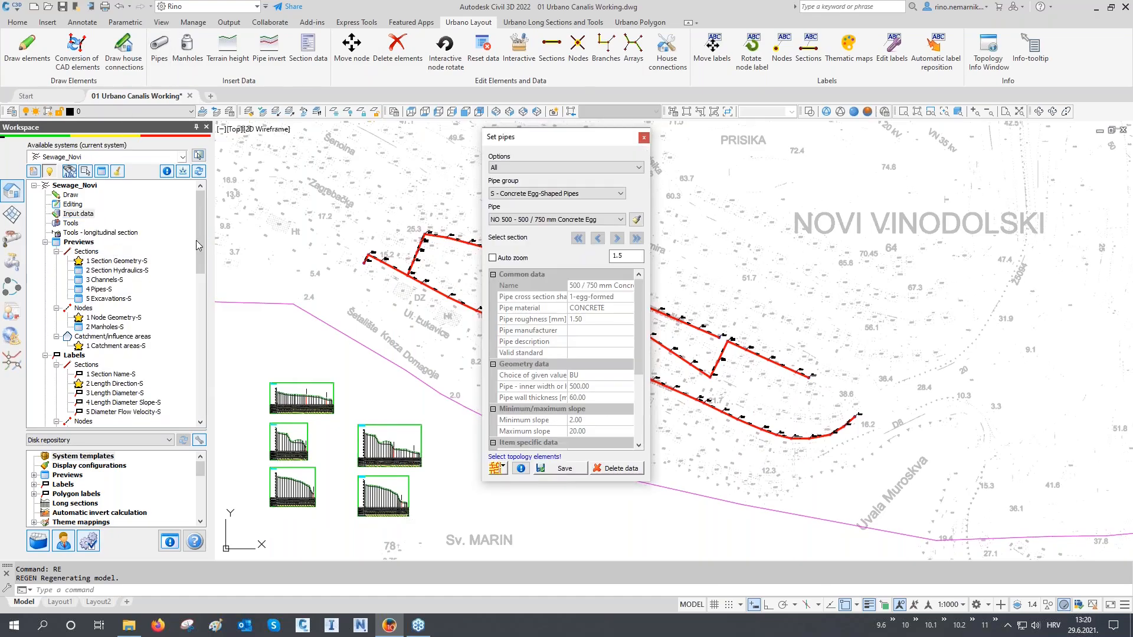
left_click_drag(522, 146, 1017, 142)
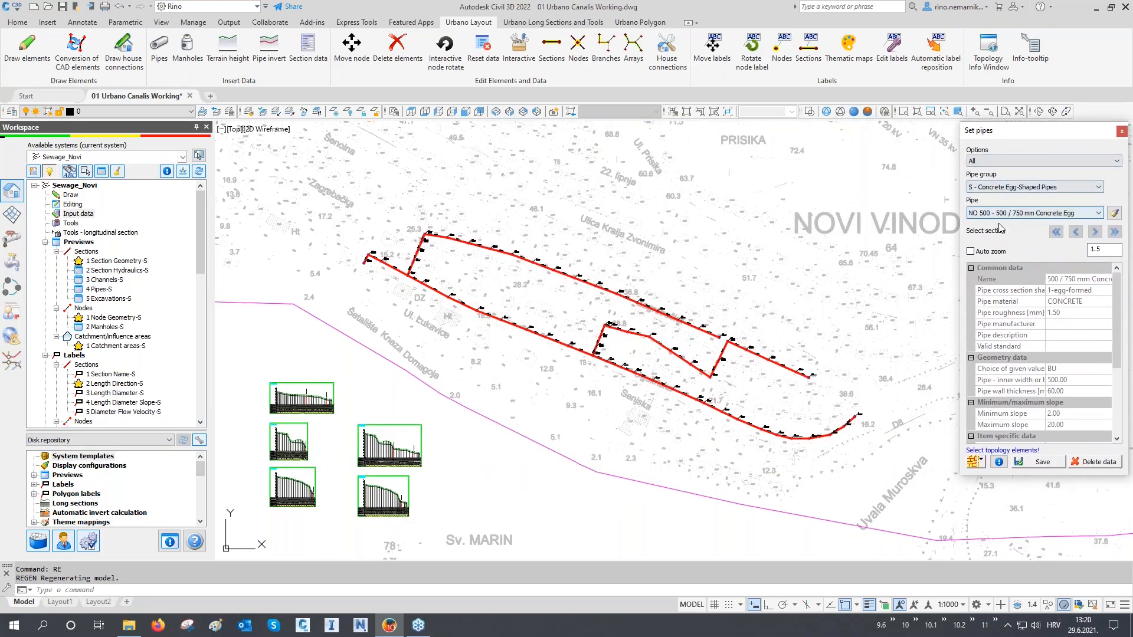
left_click(1006, 191)
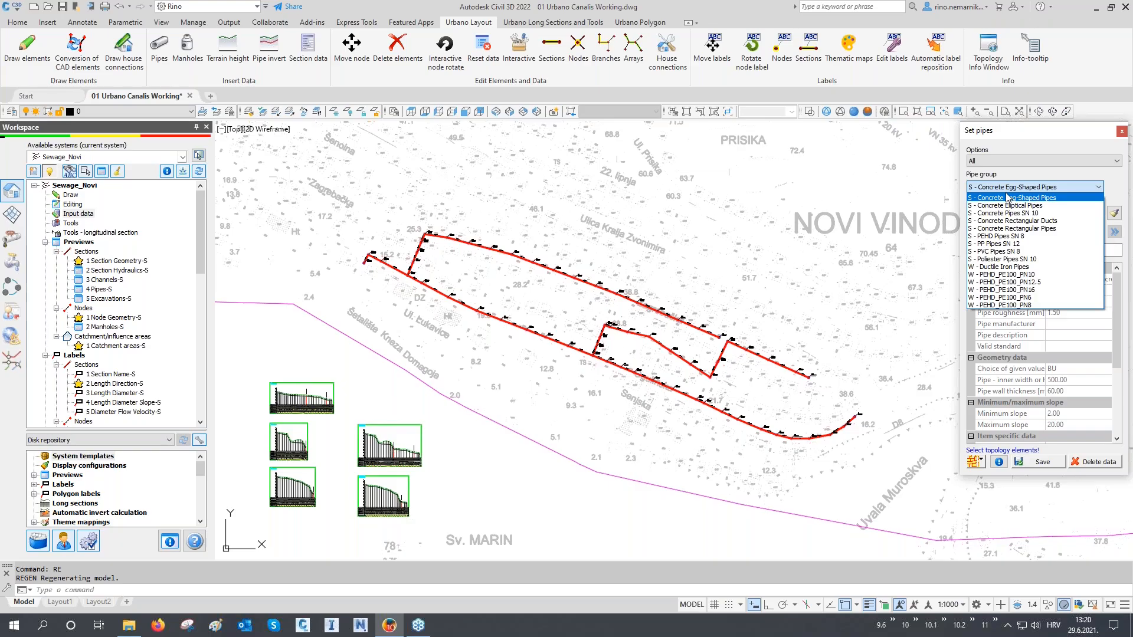
left_click(1002, 237)
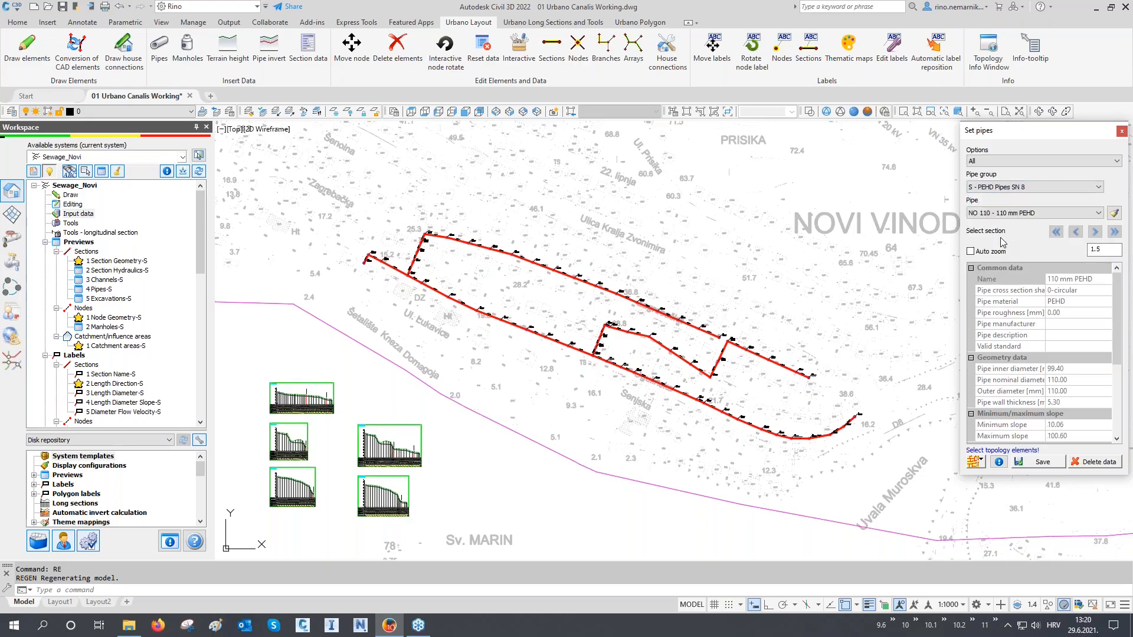
left_click(1007, 213)
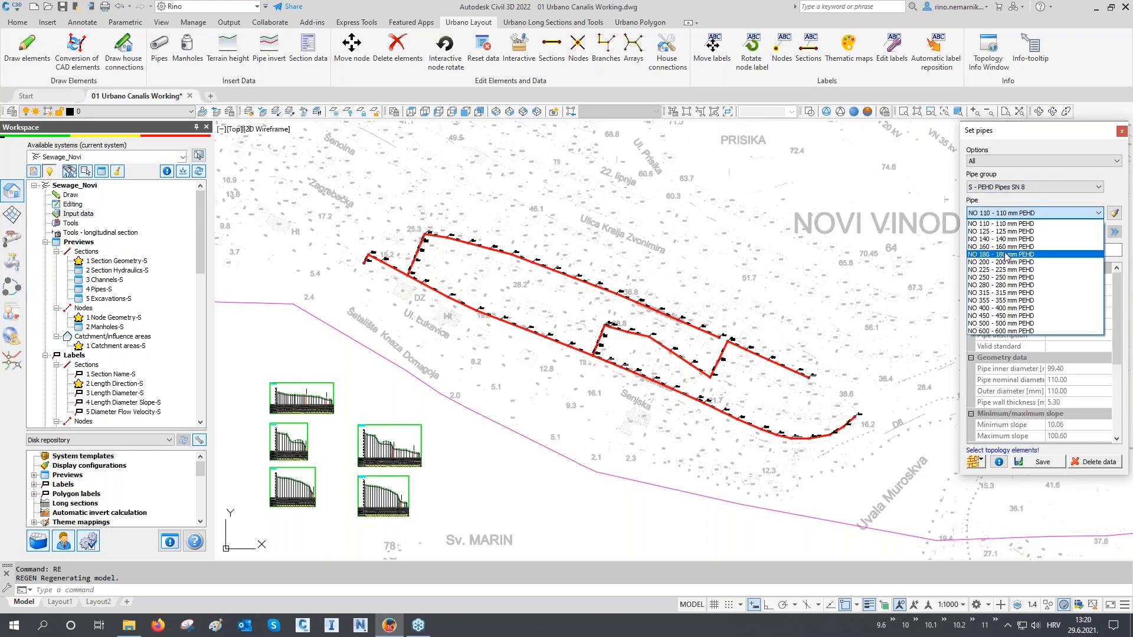
left_click(1005, 308)
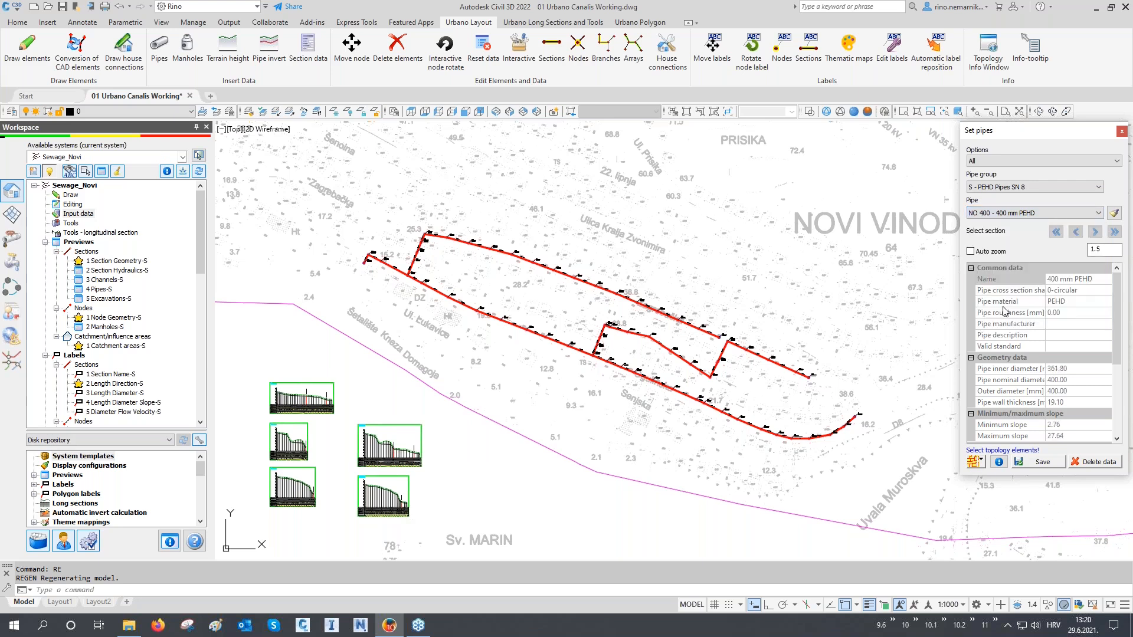
- Select the upper, middle and lower-right sewer branches by branch selection and save the 400 mm PEHD pipe to them
left_click(981, 462)
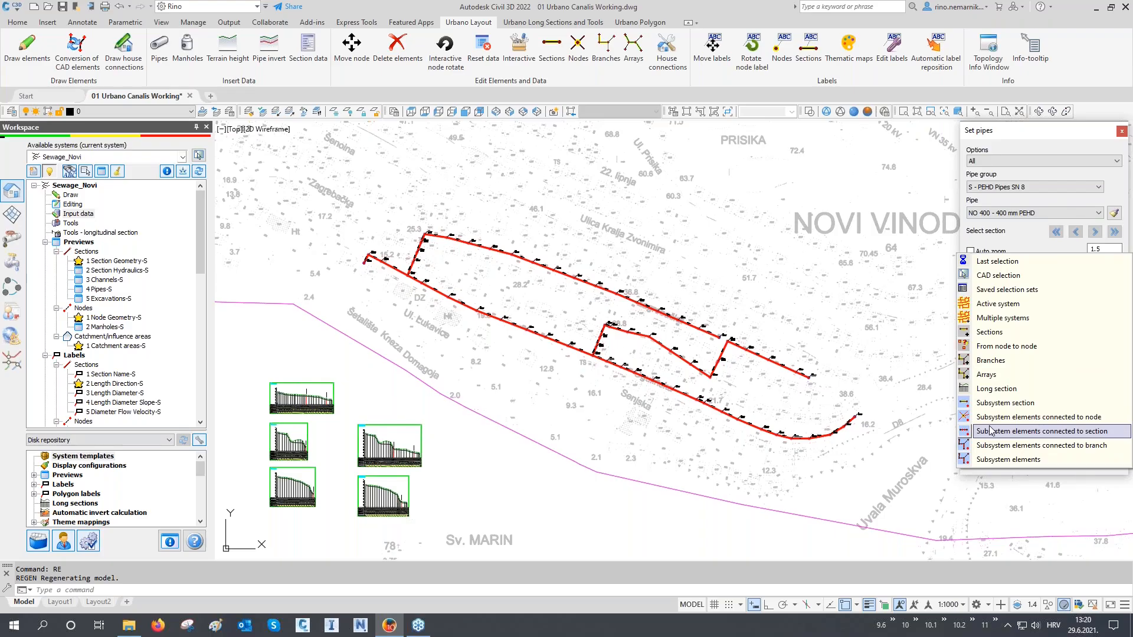
left_click(1006, 368)
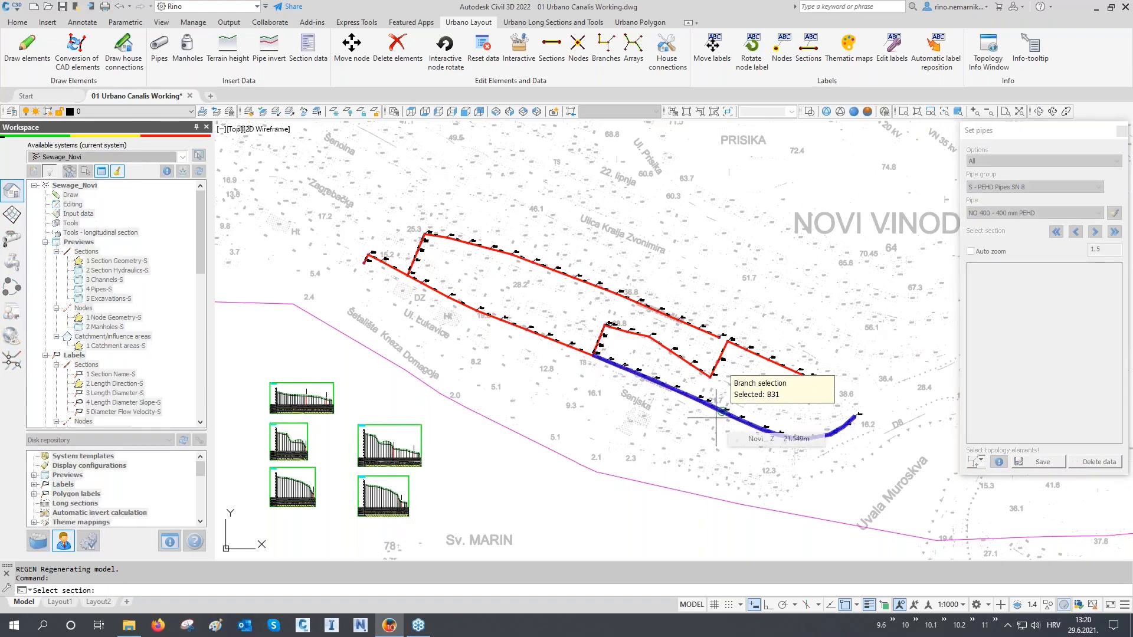
key("F3")
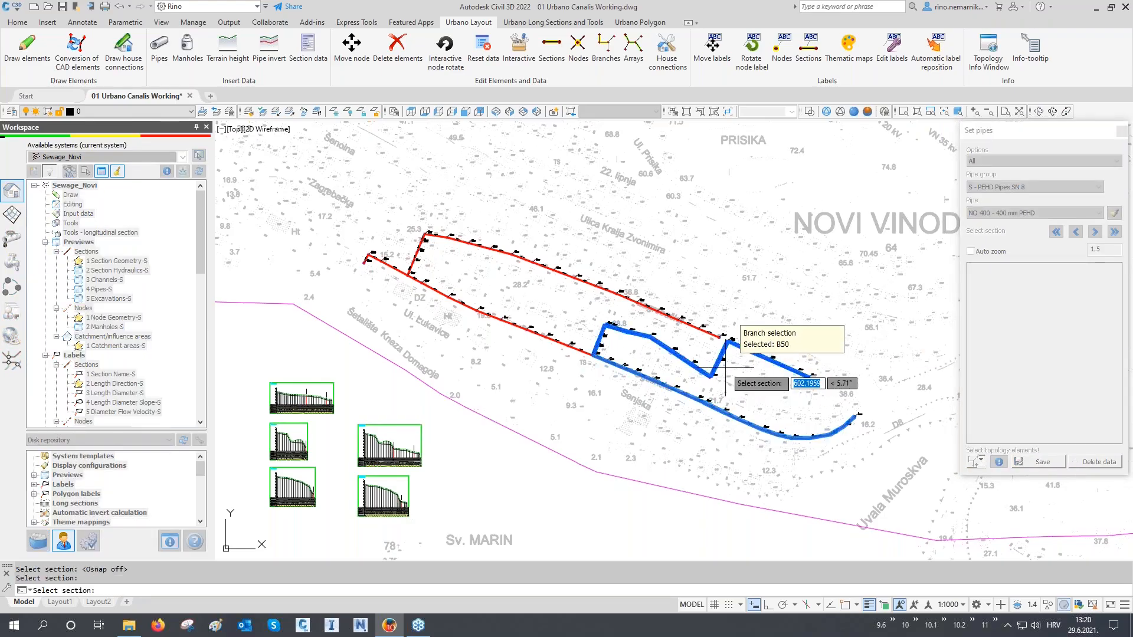
left_click(684, 324)
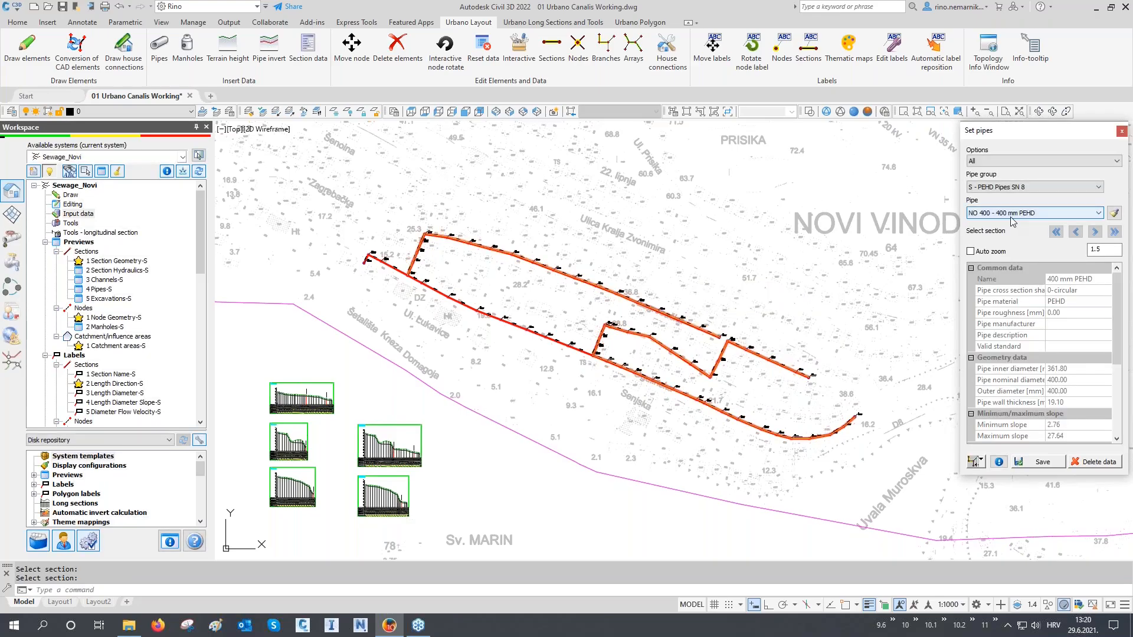
left_click(1040, 462)
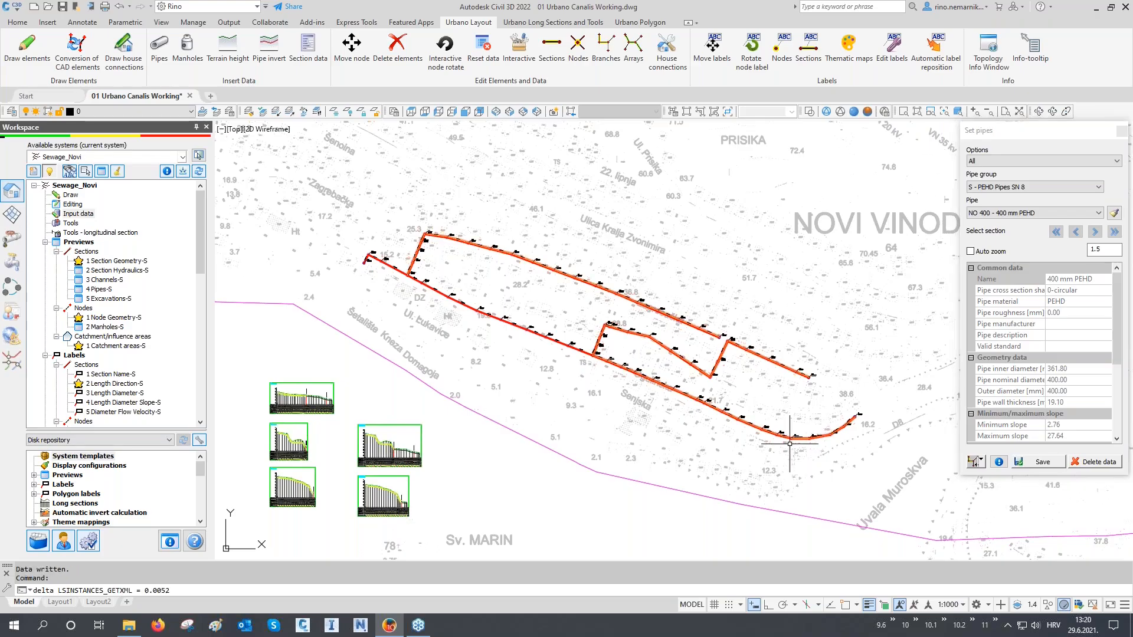
scroll(274, 394, "up", 10)
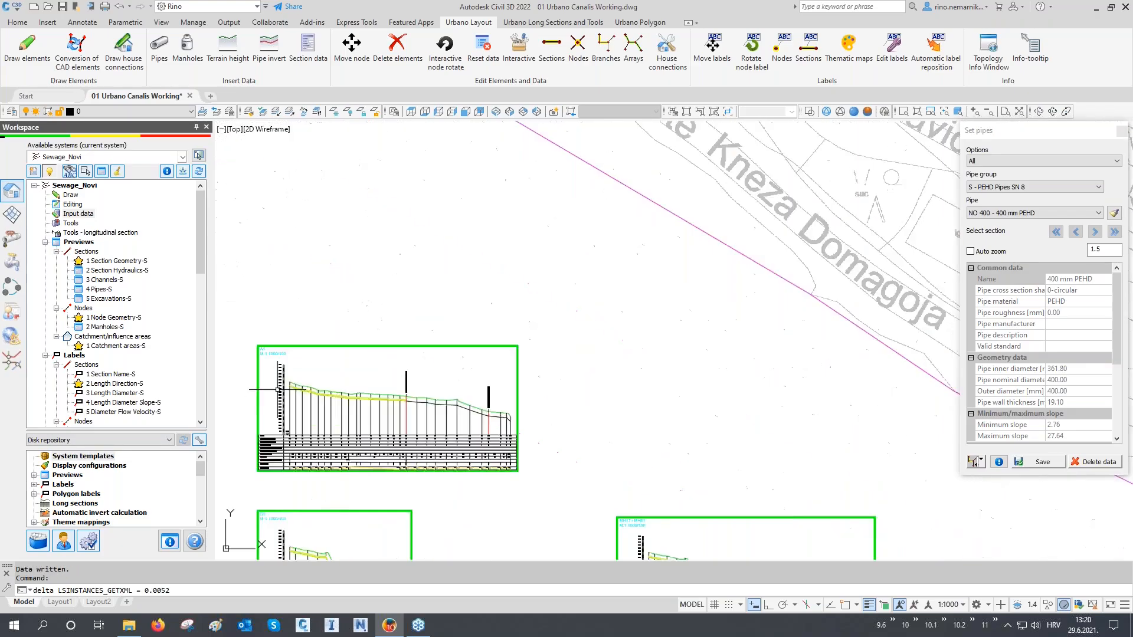
scroll(301, 388, "up", 10)
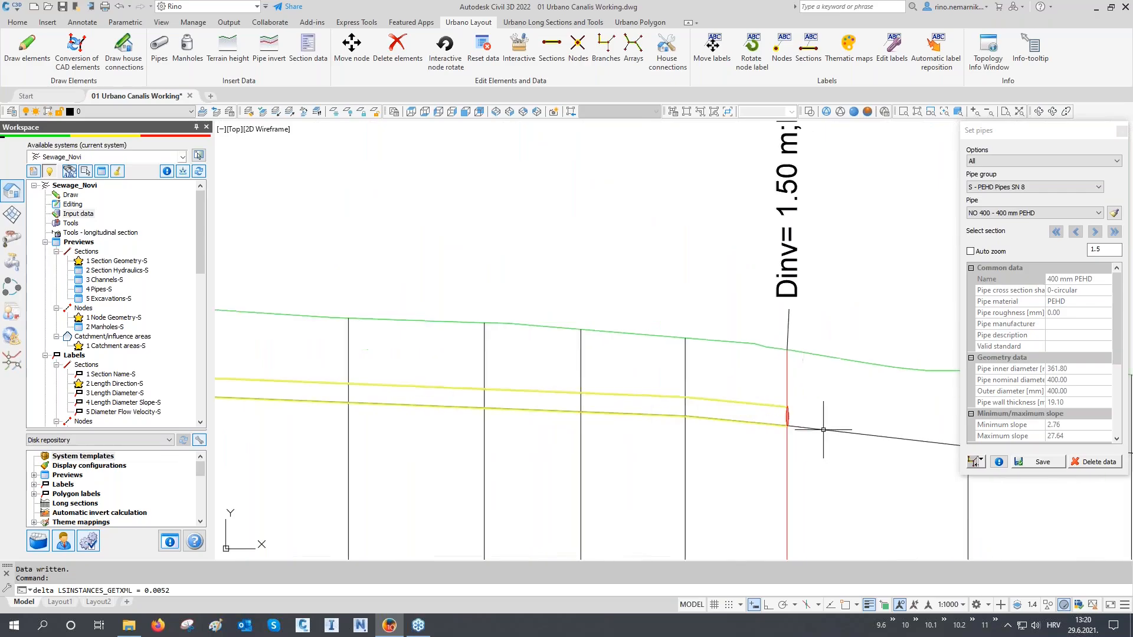
- Examine the 400 mm pipe's end and inner and outer walls in the long section, regenerating the drawing display
scroll(761, 428, "up", 4)
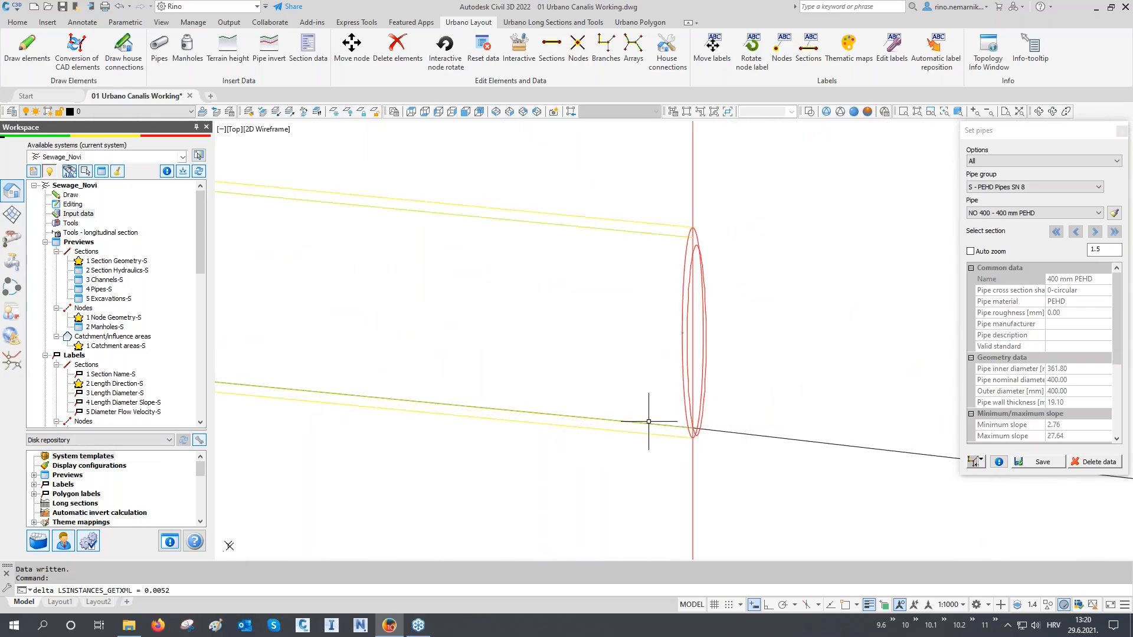
type("RE")
key("Return")
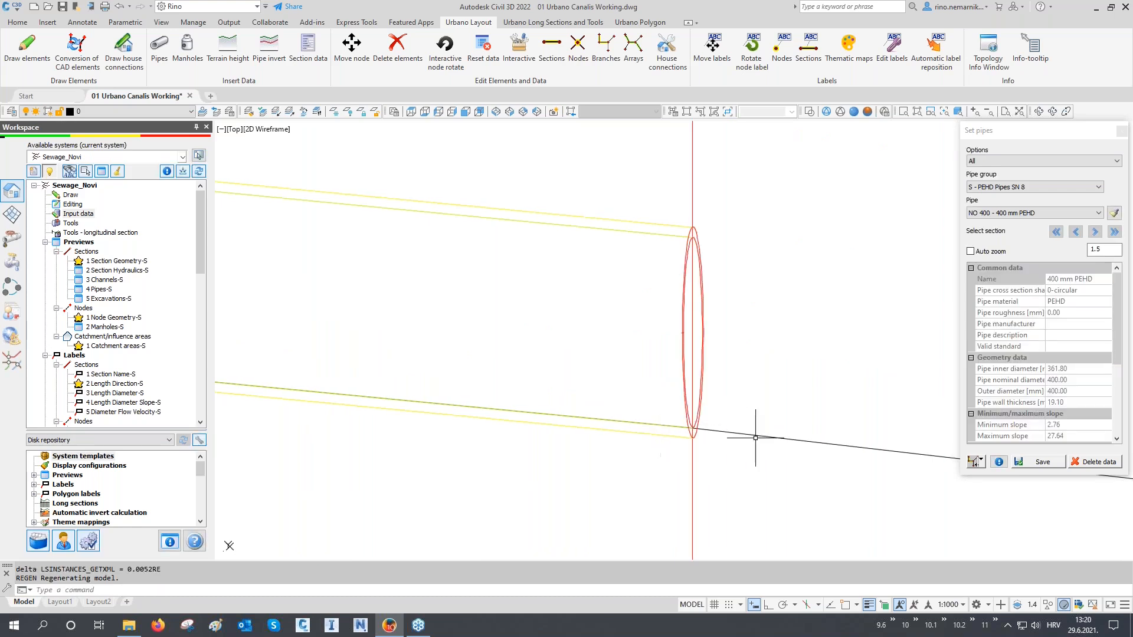
scroll(521, 330, "down", 6)
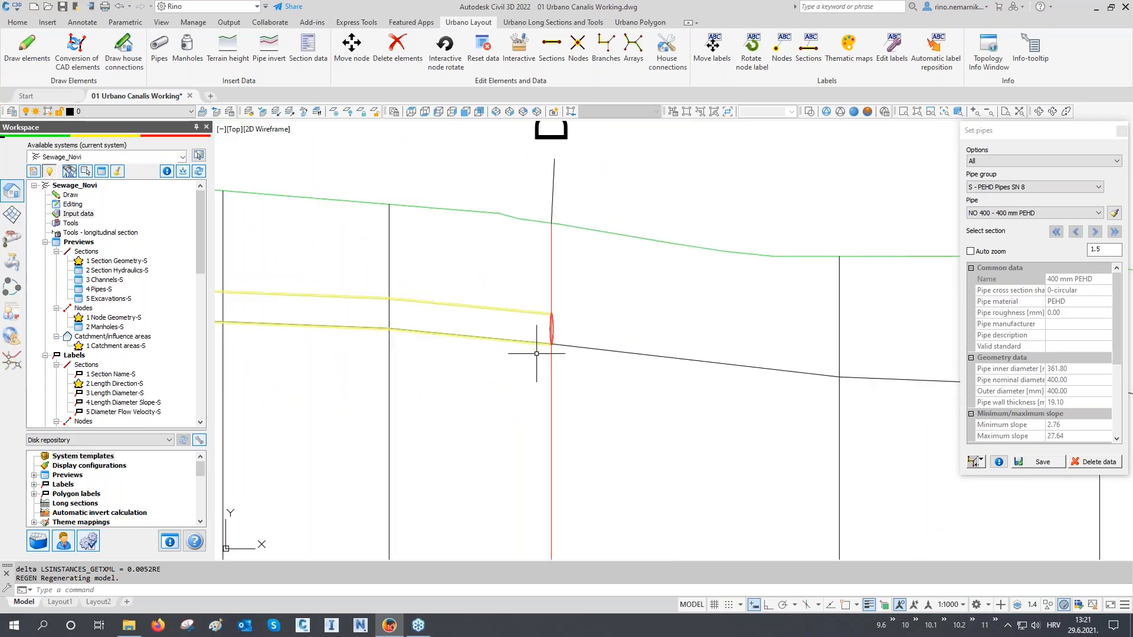
scroll(533, 326, "down", 5)
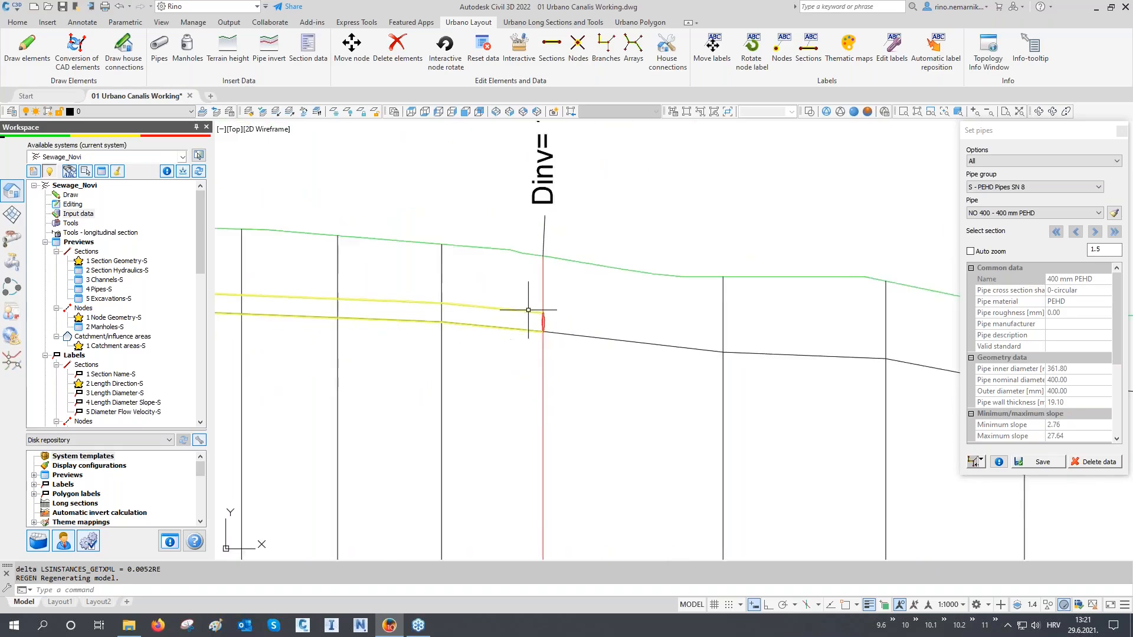
scroll(549, 321, "down", 10)
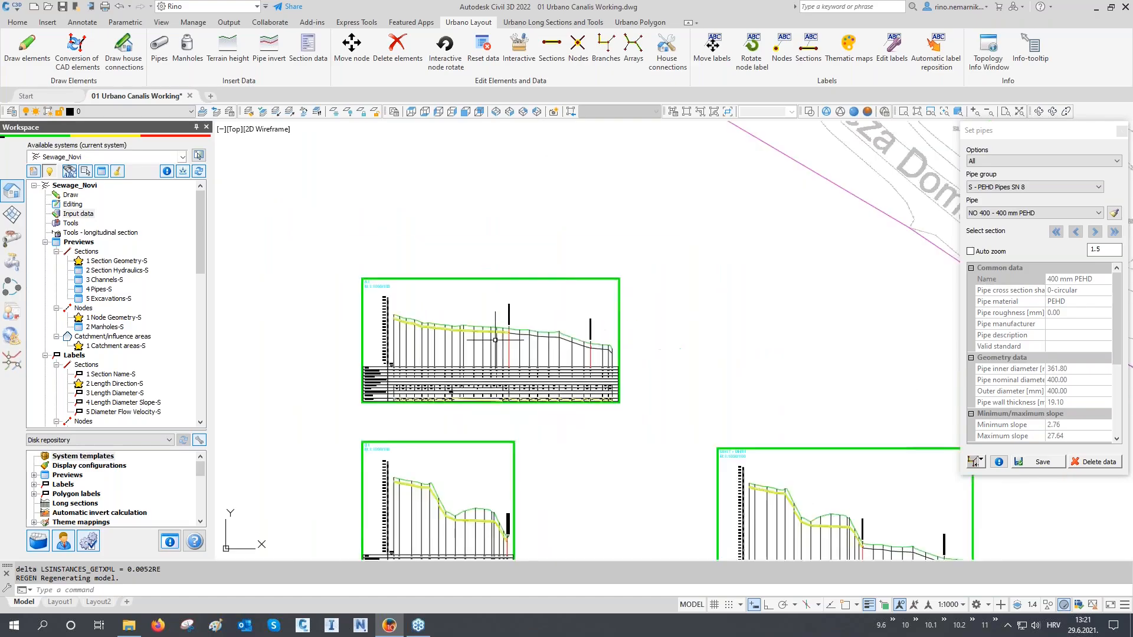
- Select the main sewer sections between the two branch junctions and save pipe NO 450 - 450 mm PEHD to them
mouse_move(546, 380)
middle_mouse_down()
mouse_move(480, 375)
mouse_move(424, 397)
middle_mouse_up()
scroll(812, 354, "down", 2)
middle_click_drag(812, 353, 683, 368)
left_click(975, 462)
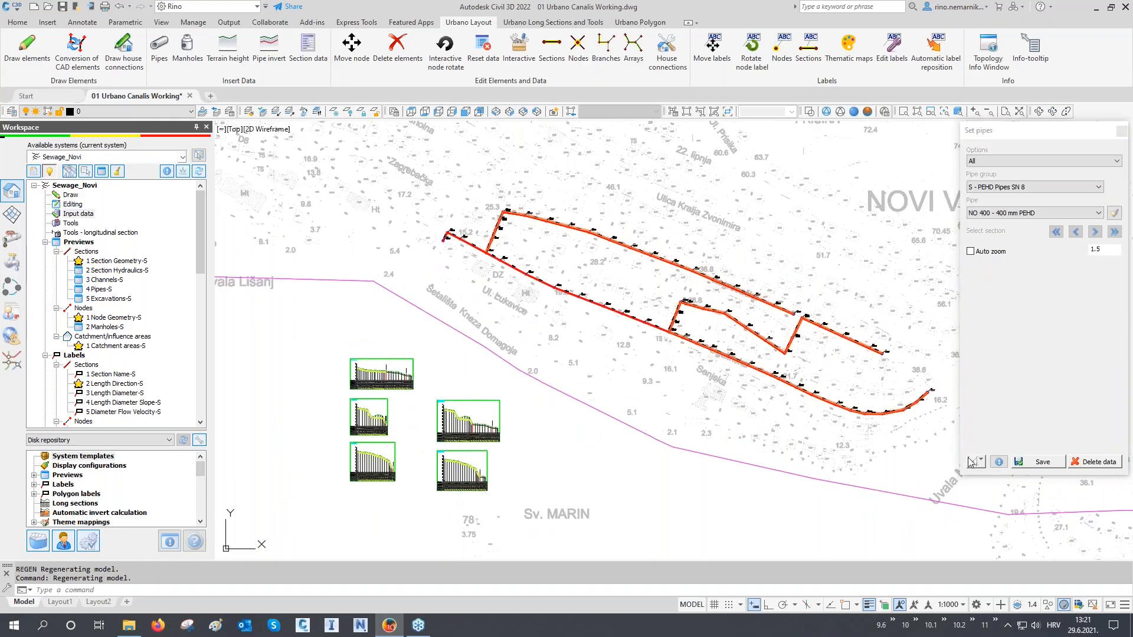
left_click(992, 213)
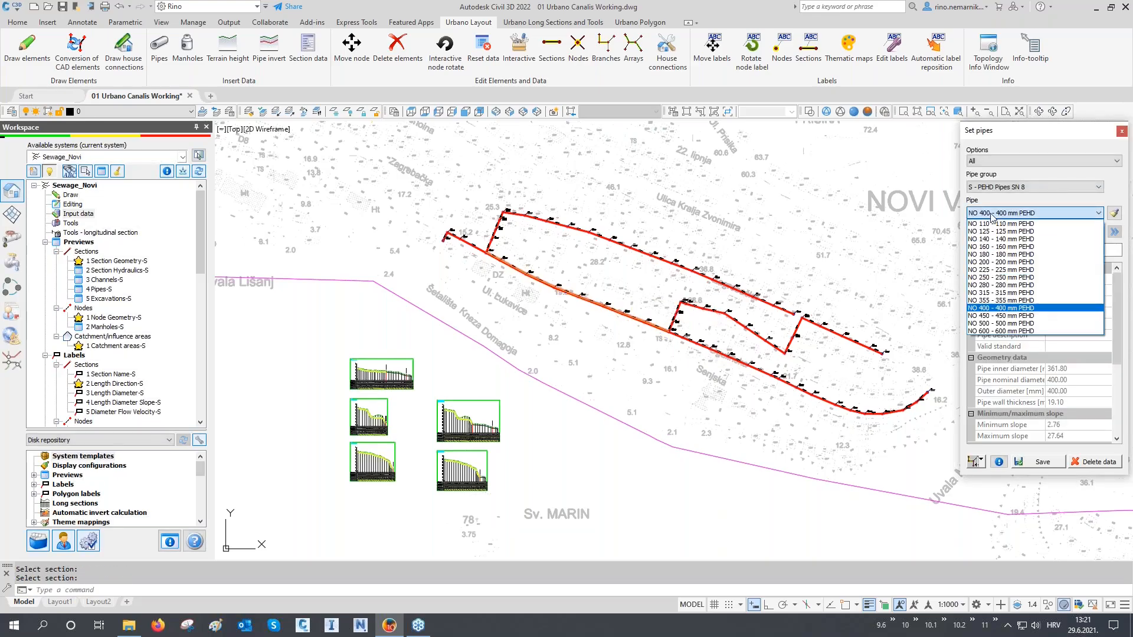
left_click(990, 315)
left_click(1042, 463)
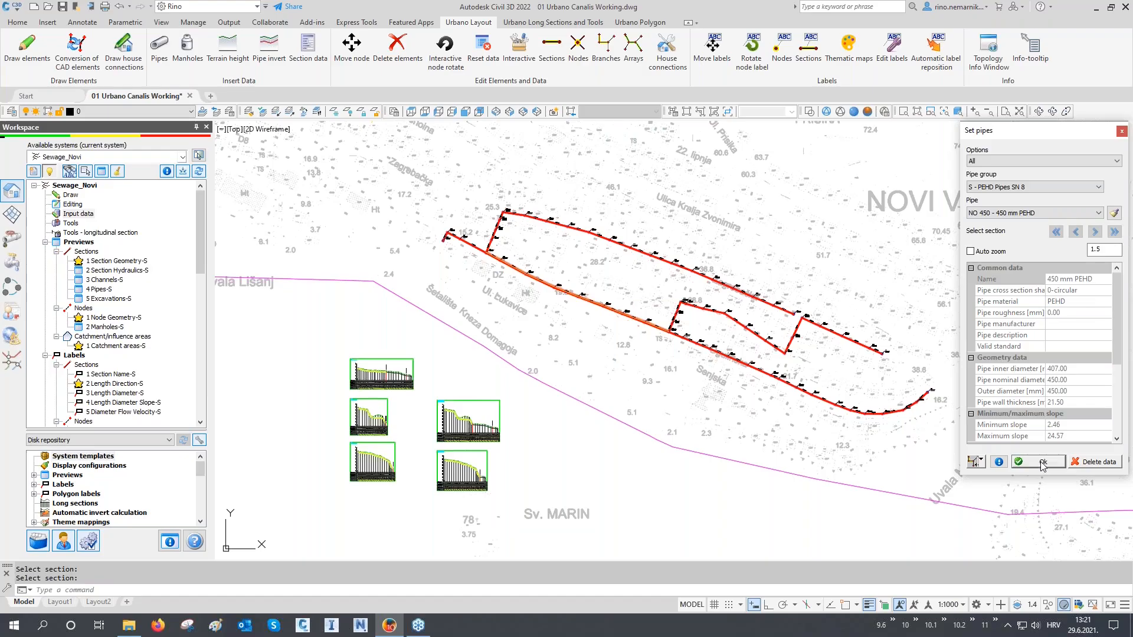
left_click(1042, 464)
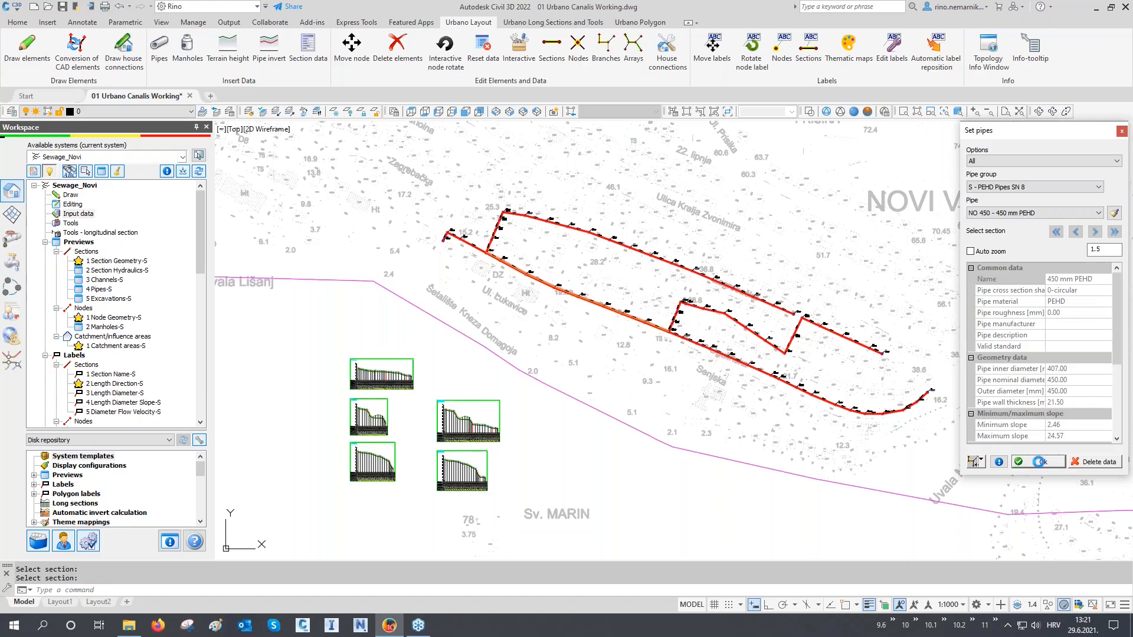
- Select the main sewer's final sections at its western end and save pipe NO 500 - 500 mm PEHD to them
left_click(973, 462)
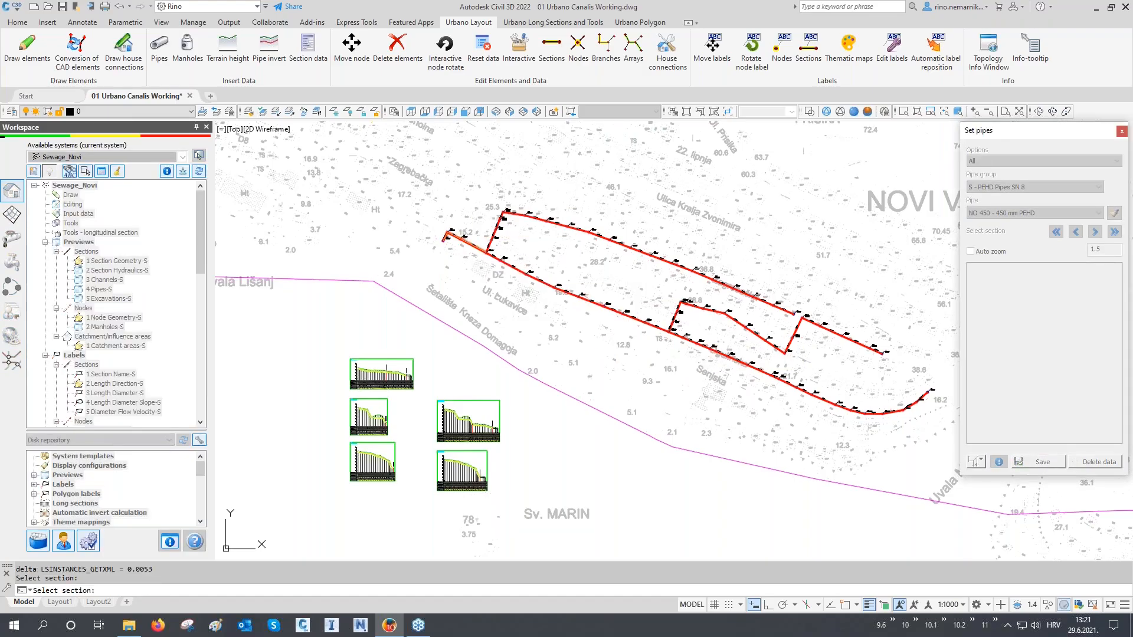
left_click(1015, 213)
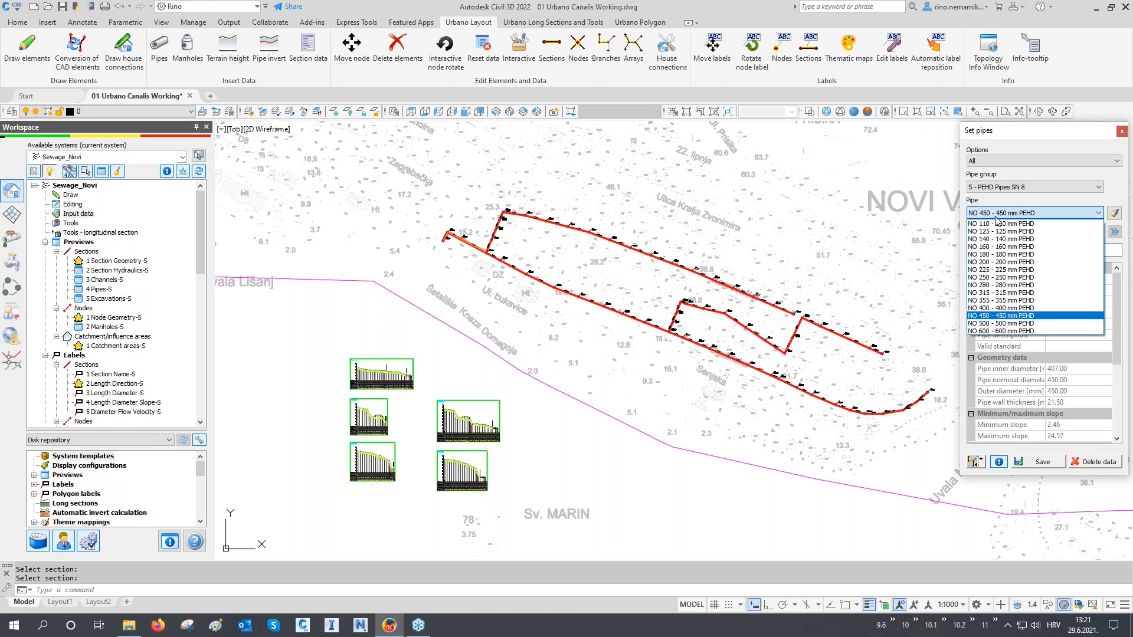
left_click(1009, 323)
left_click(1039, 462)
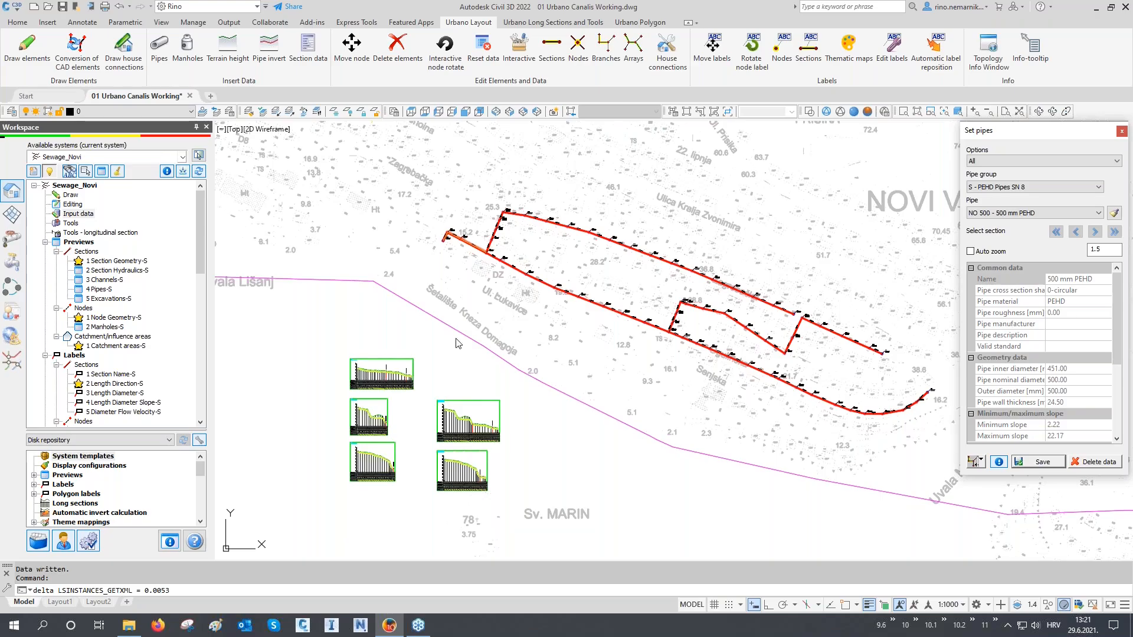
- Examine the pipe material, diameters and pipe profile in the MH17 - MH61 long section, and close the pipe assignment settings
scroll(448, 440, "up", 4)
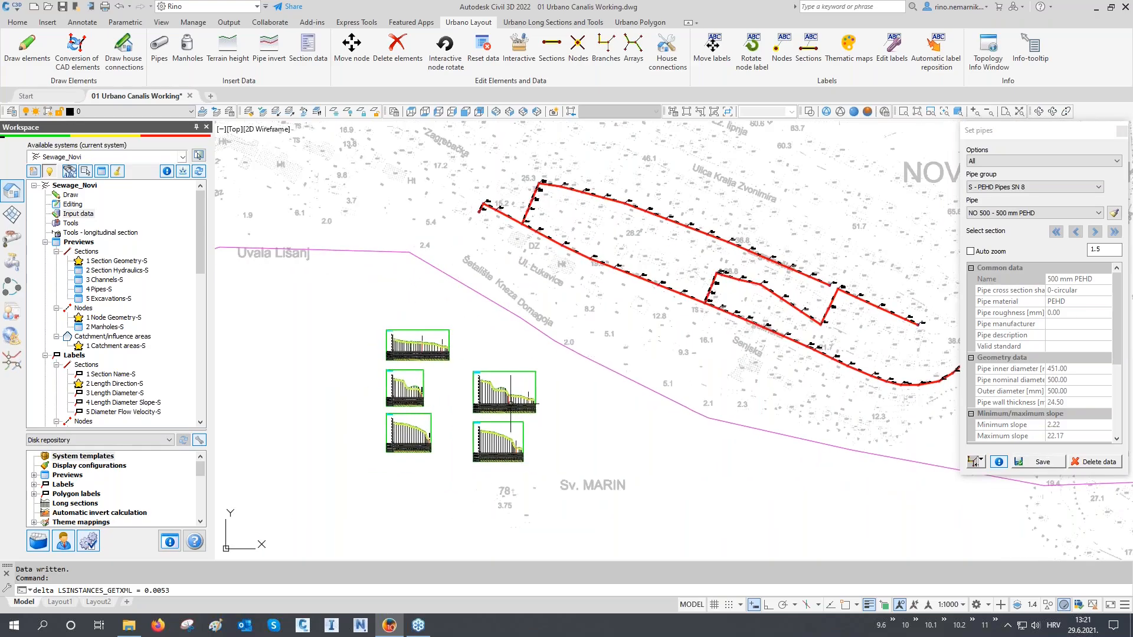
scroll(535, 415, "up", 8)
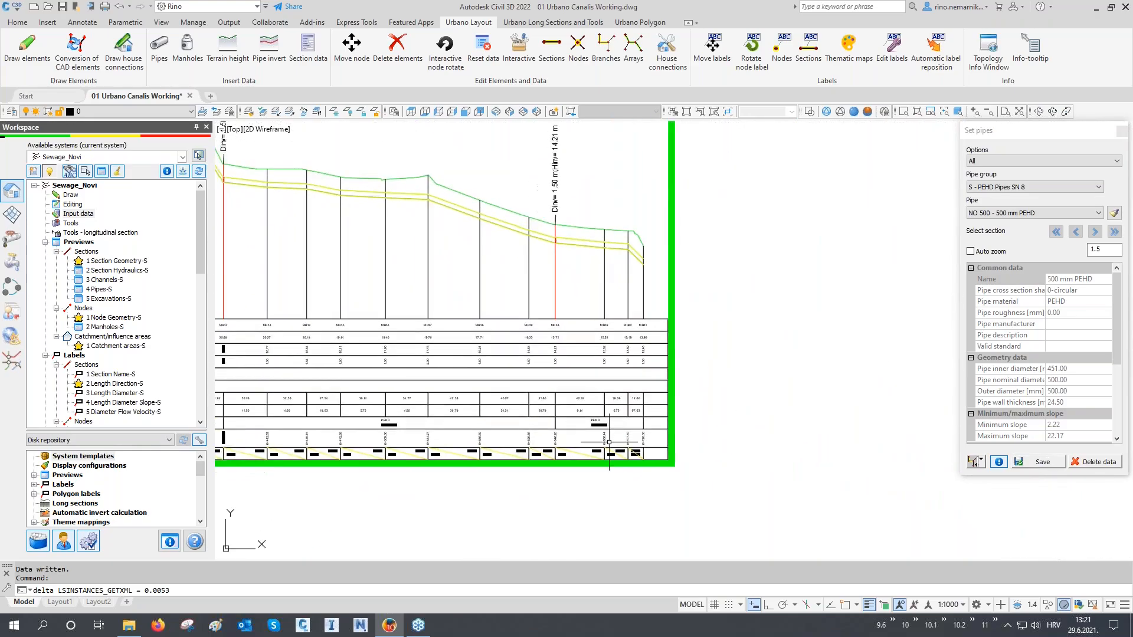
scroll(597, 415, "up", 3)
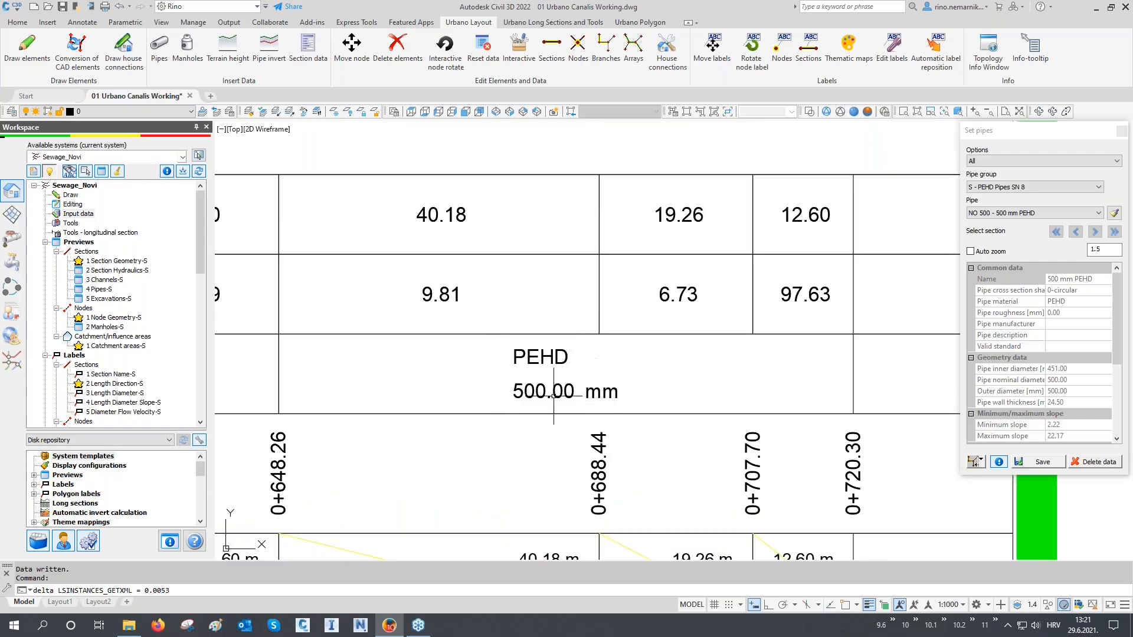
scroll(592, 397, "down", 5)
scroll(363, 401, "up", 1)
scroll(362, 400, "up", 2)
scroll(463, 407, "down", 4)
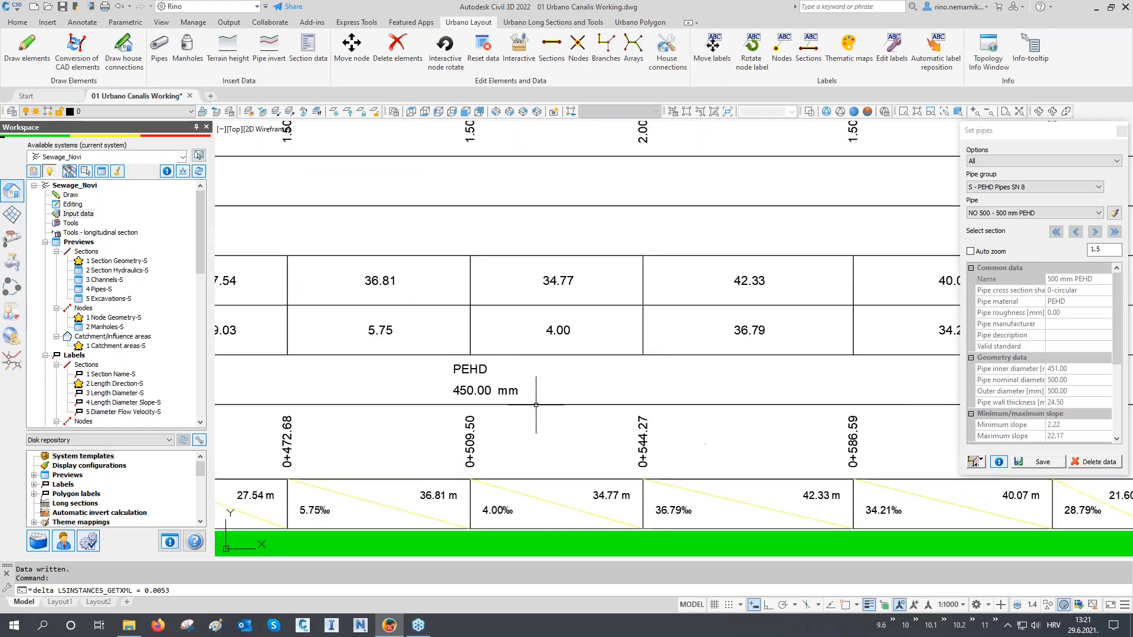
scroll(626, 425, "down", 4)
scroll(534, 237, "up", 3)
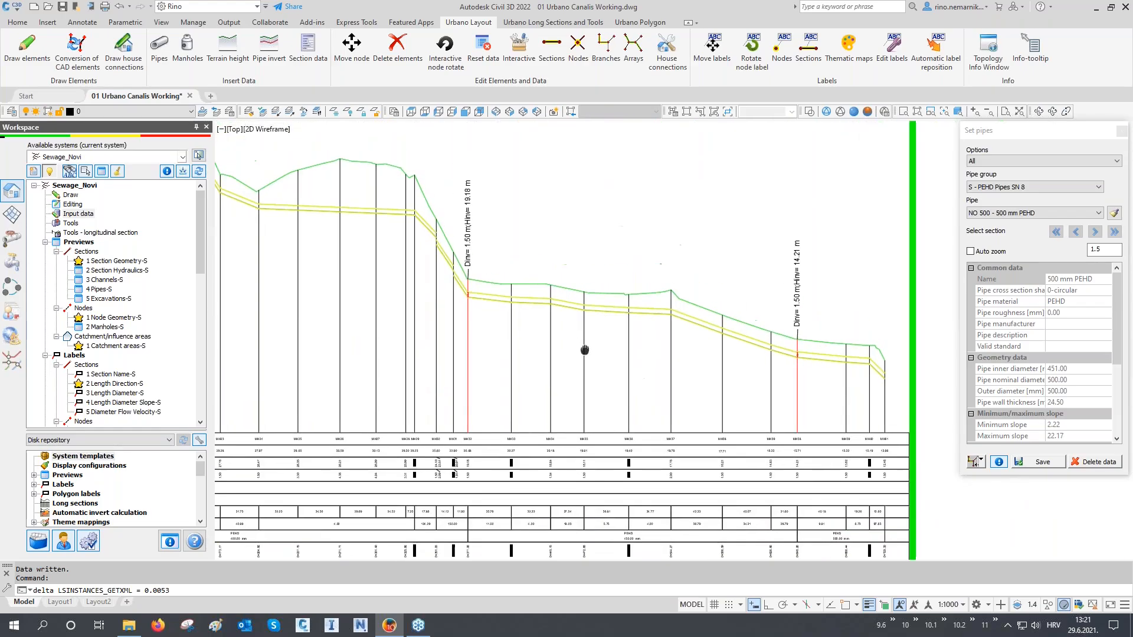
scroll(519, 342, "down", 4)
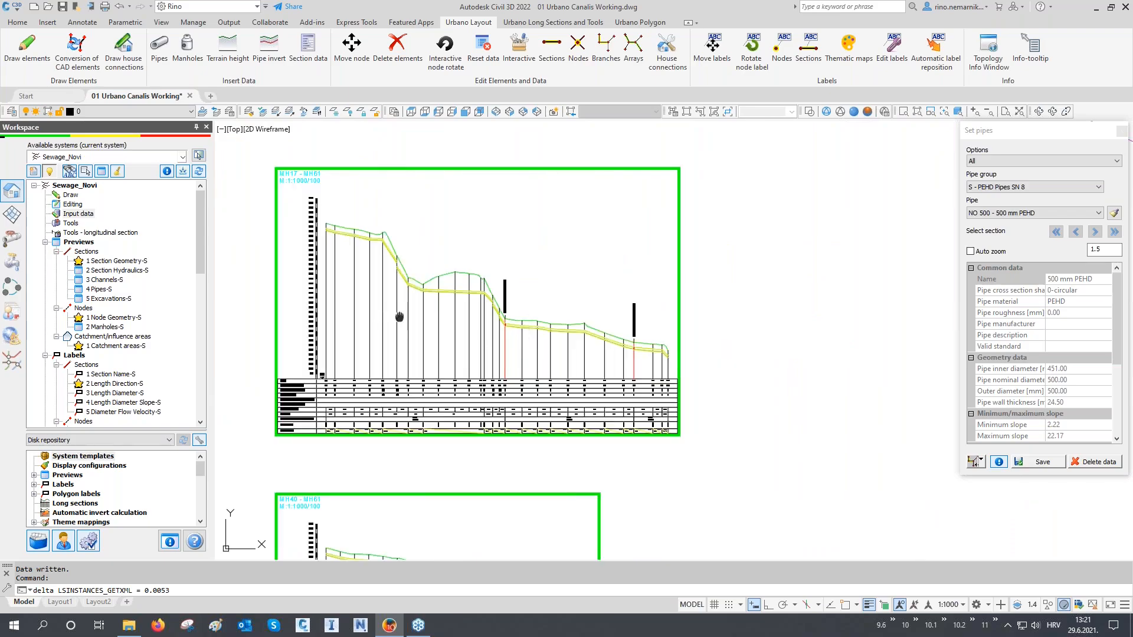
scroll(511, 310, "down", 1)
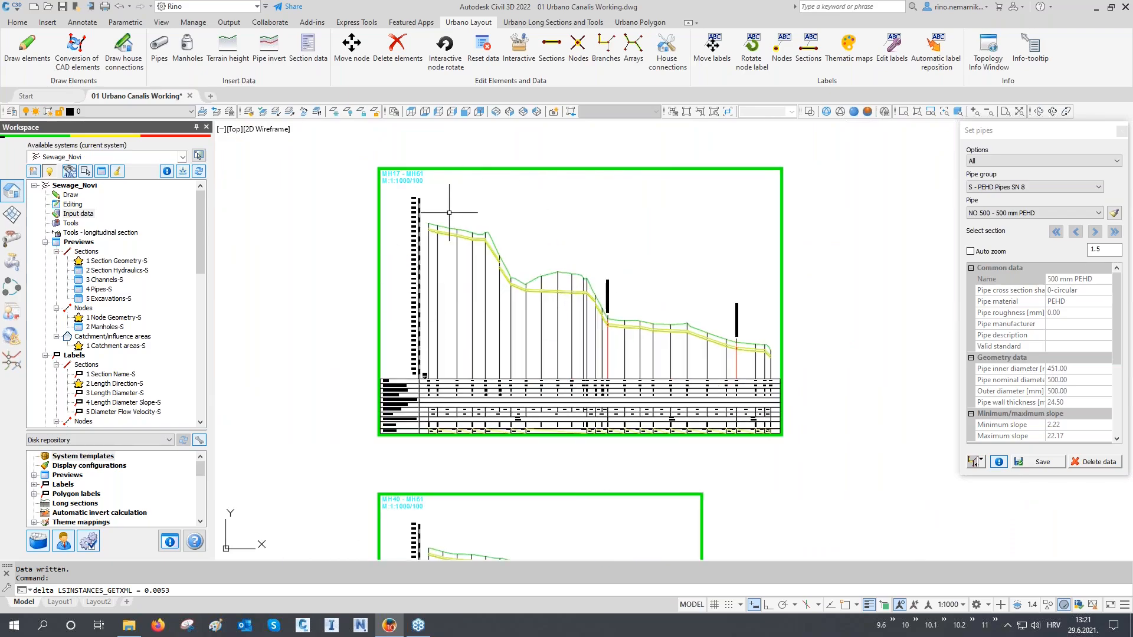
scroll(445, 231, "up", 4)
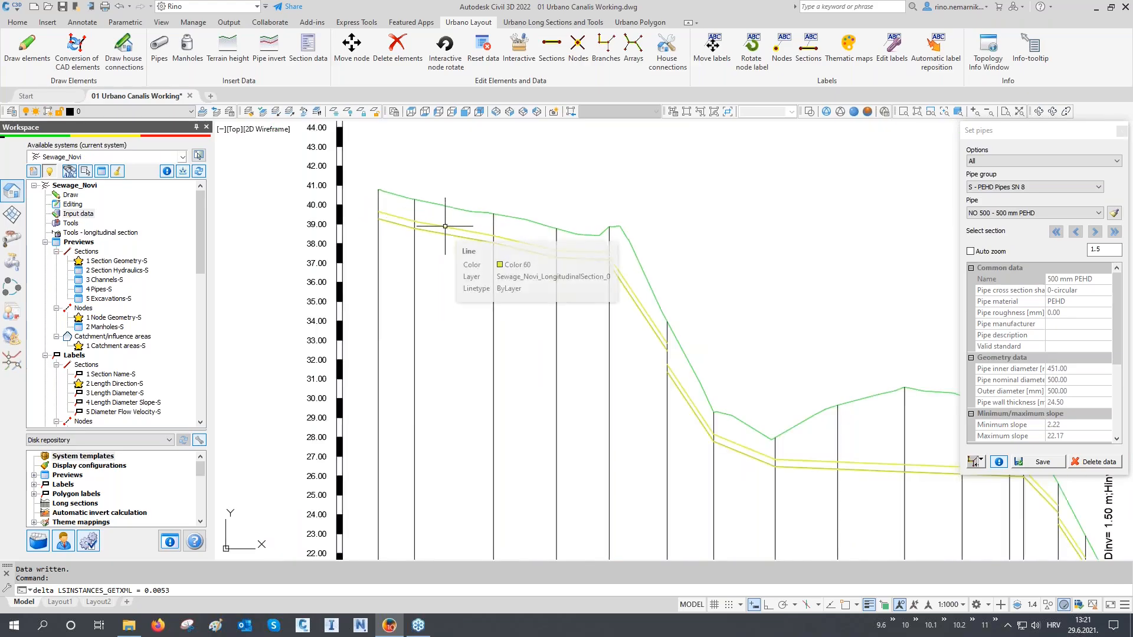
left_click(1121, 133)
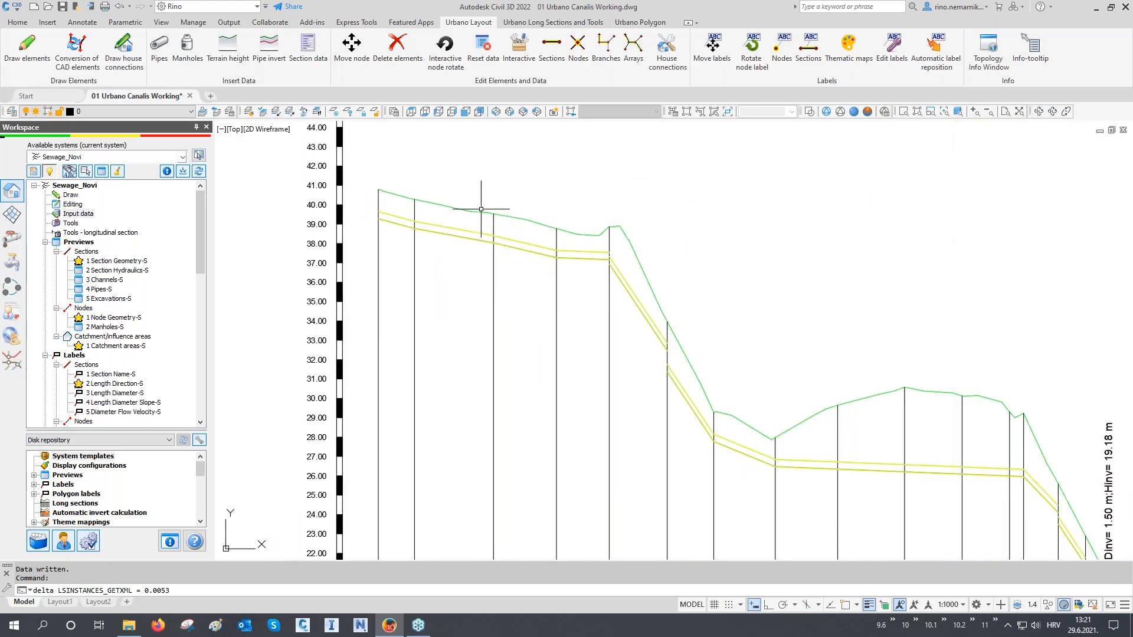
- Open the long section configuration 1 Sewage 1000/100 cm for editing
scroll(433, 278, "down", 5)
middle_click_drag(447, 236, 560, 289)
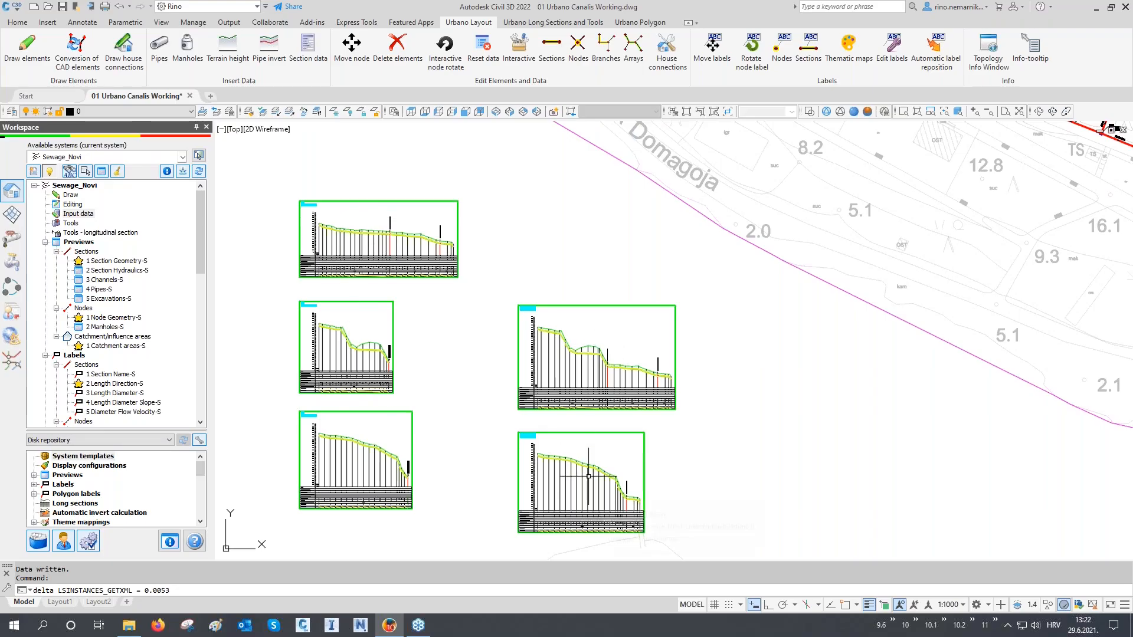
scroll(137, 321, "down", 6)
scroll(132, 326, "down", 1)
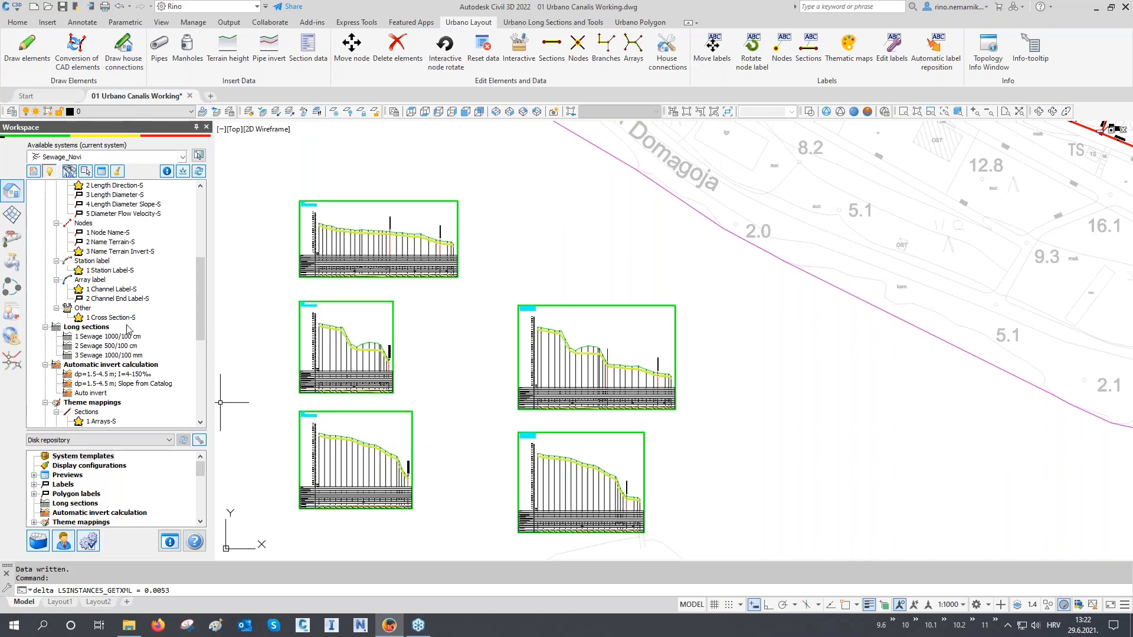
right_click(100, 338)
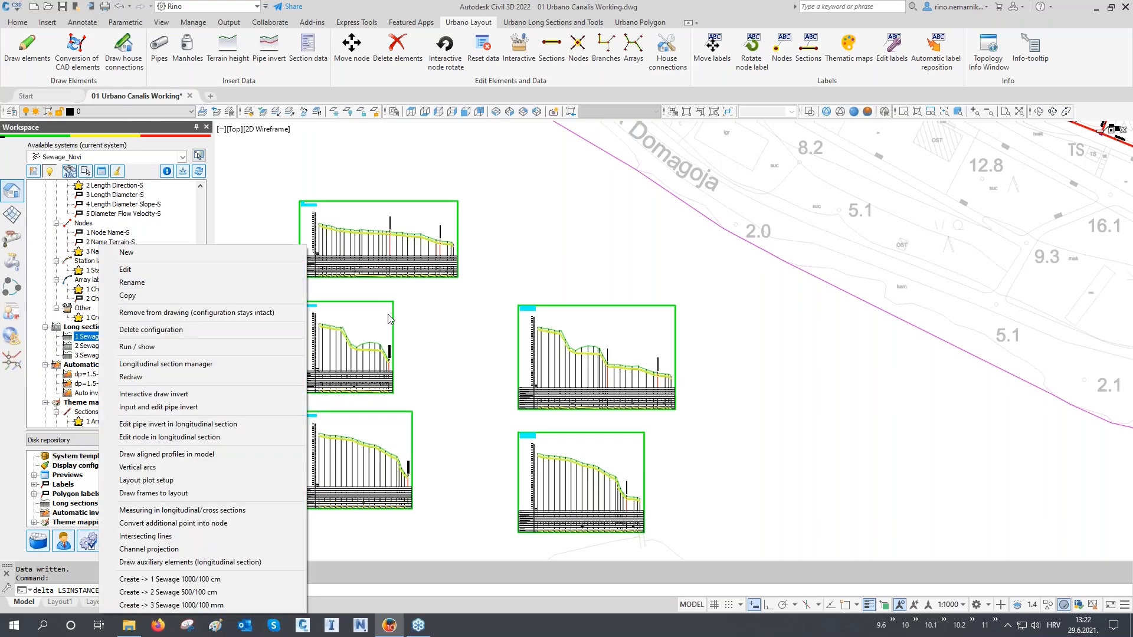
right_click(93, 328)
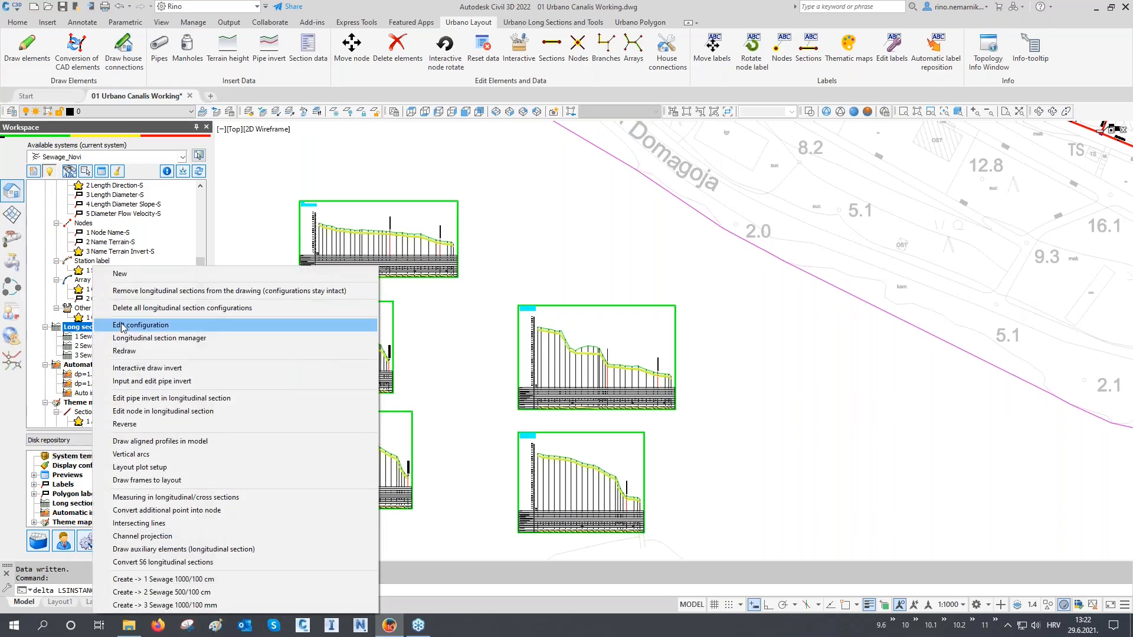
left_click(123, 326)
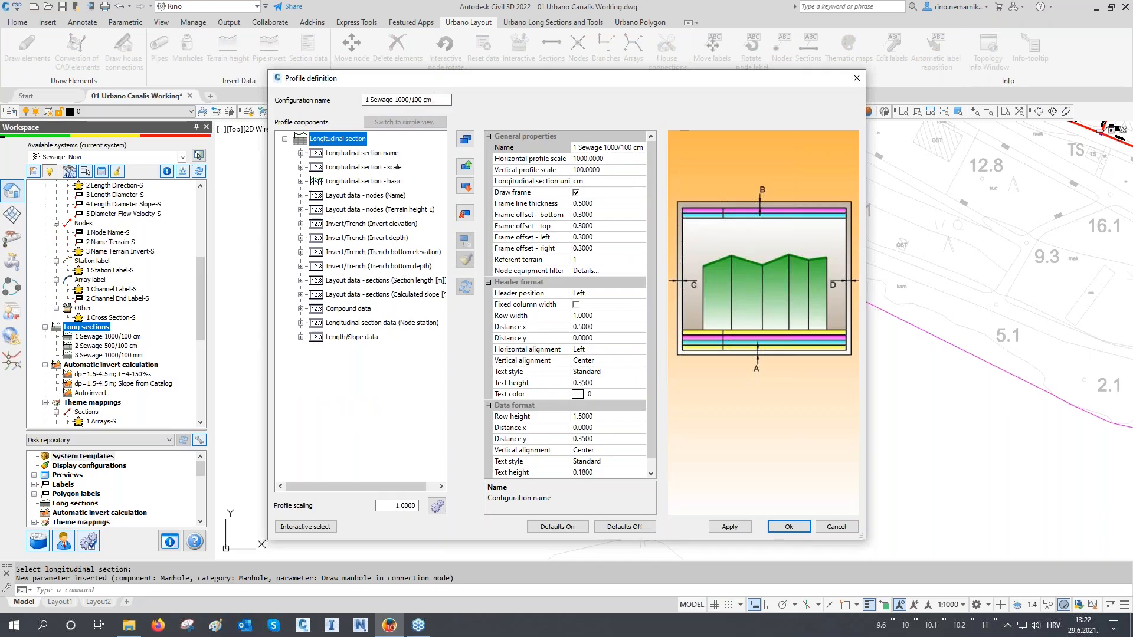
- Review the profile components under Layout data - nodes (Name) and Longitudinal section - basic
left_click_drag(439, 100, 353, 101)
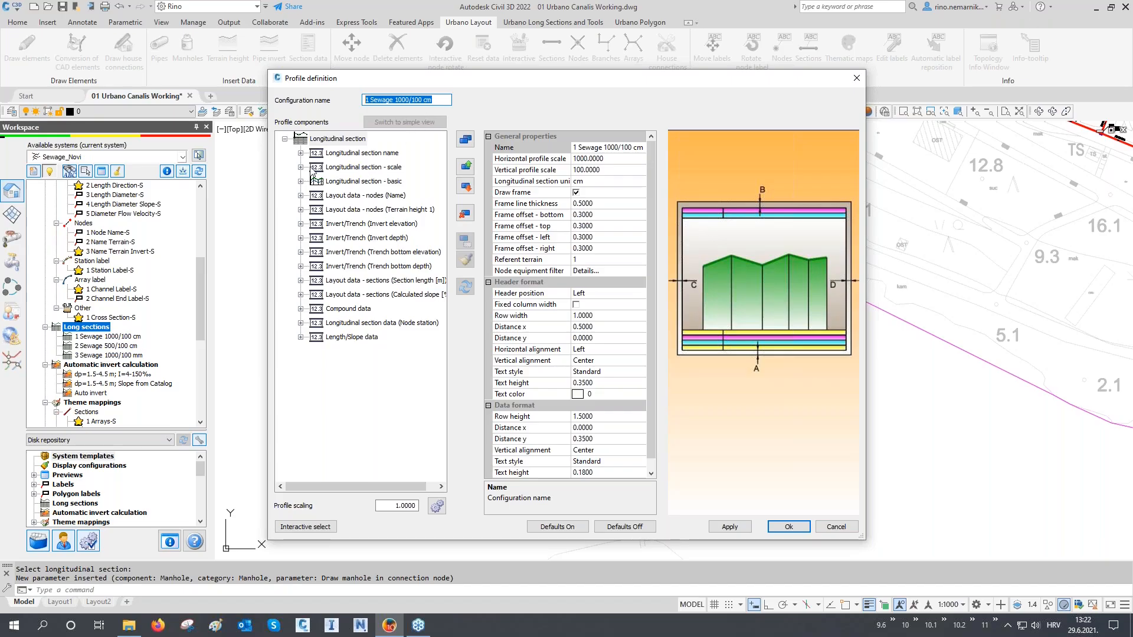
left_click(300, 196)
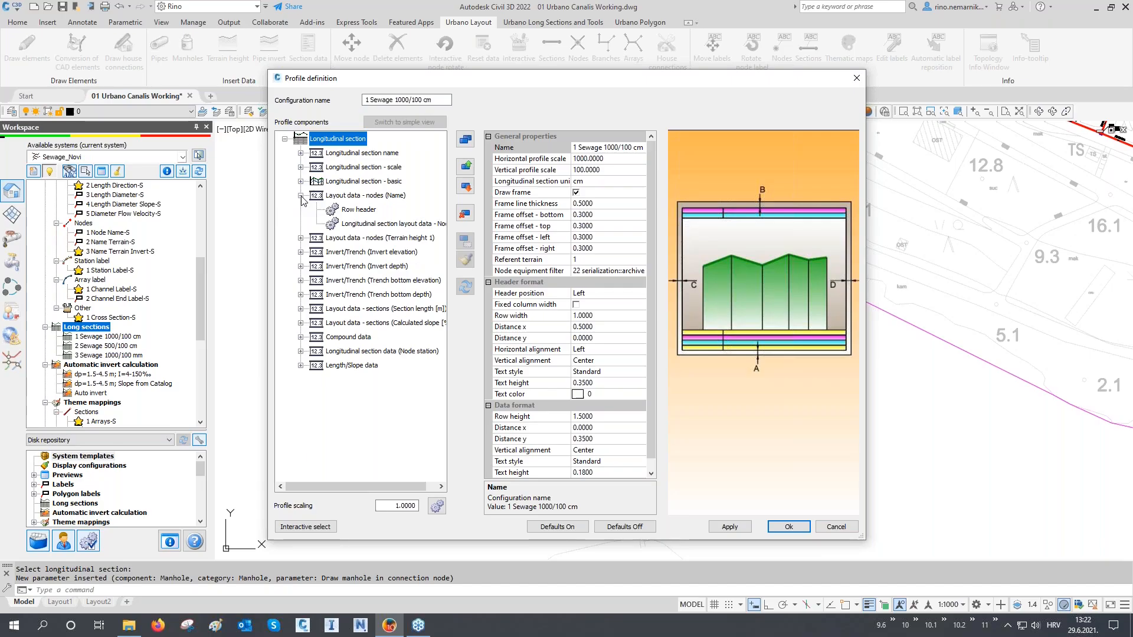
left_click(300, 181)
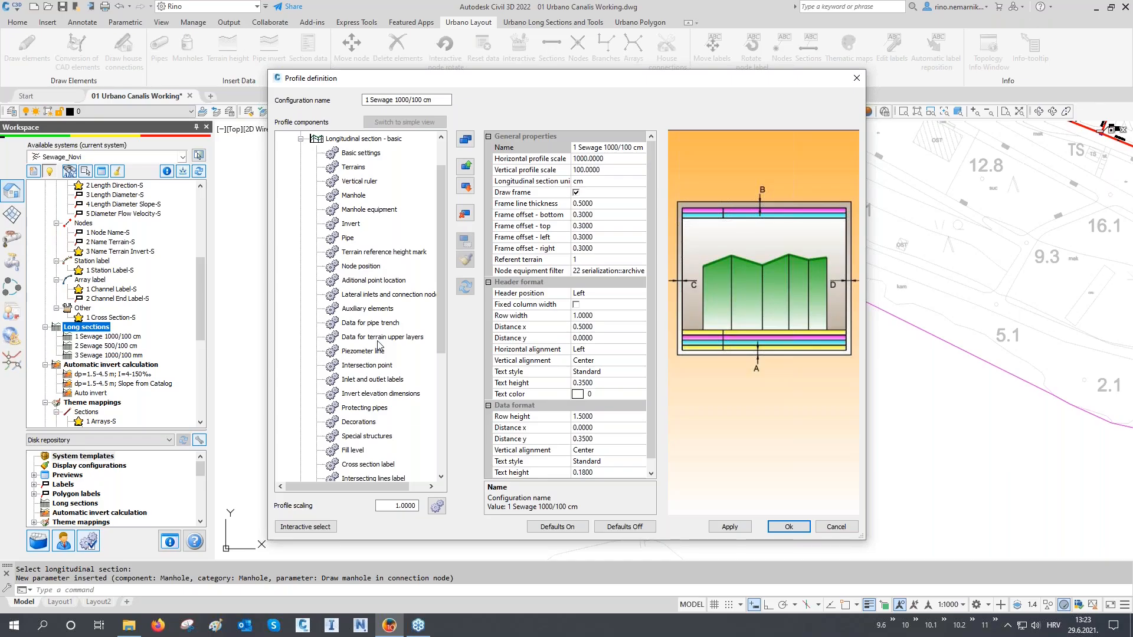
- Use interactive selection to pick the pipe line in long section A1 and display the Pipe component's settings
left_click(305, 526)
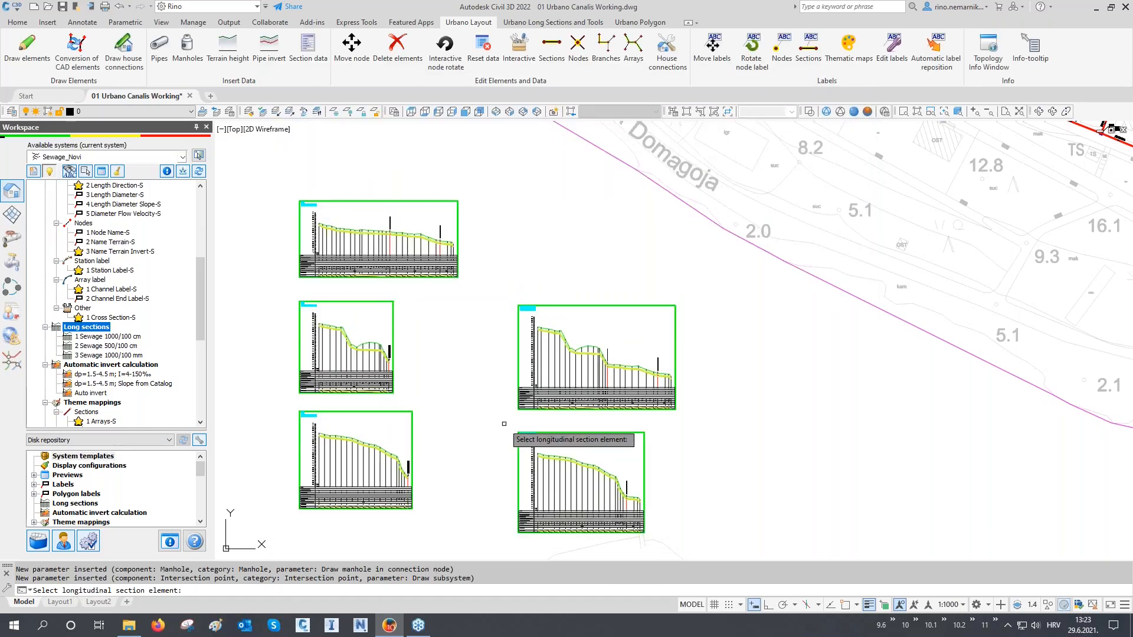
scroll(316, 246, "down", 2)
scroll(476, 264, "up", 5)
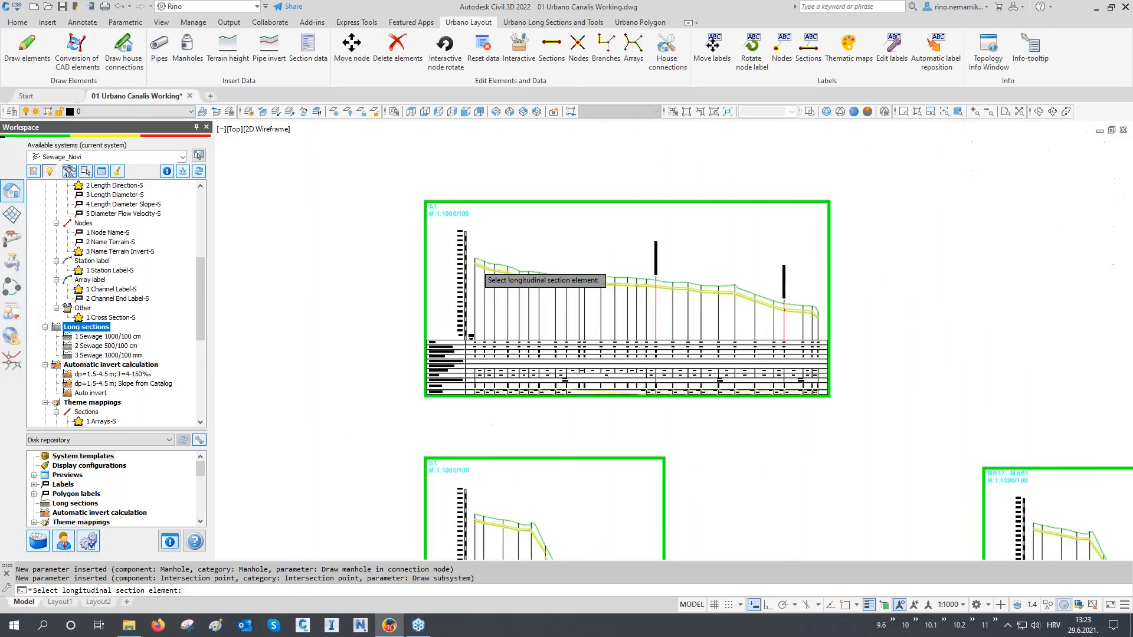
scroll(476, 265, "up", 3)
scroll(531, 344, "up", 3)
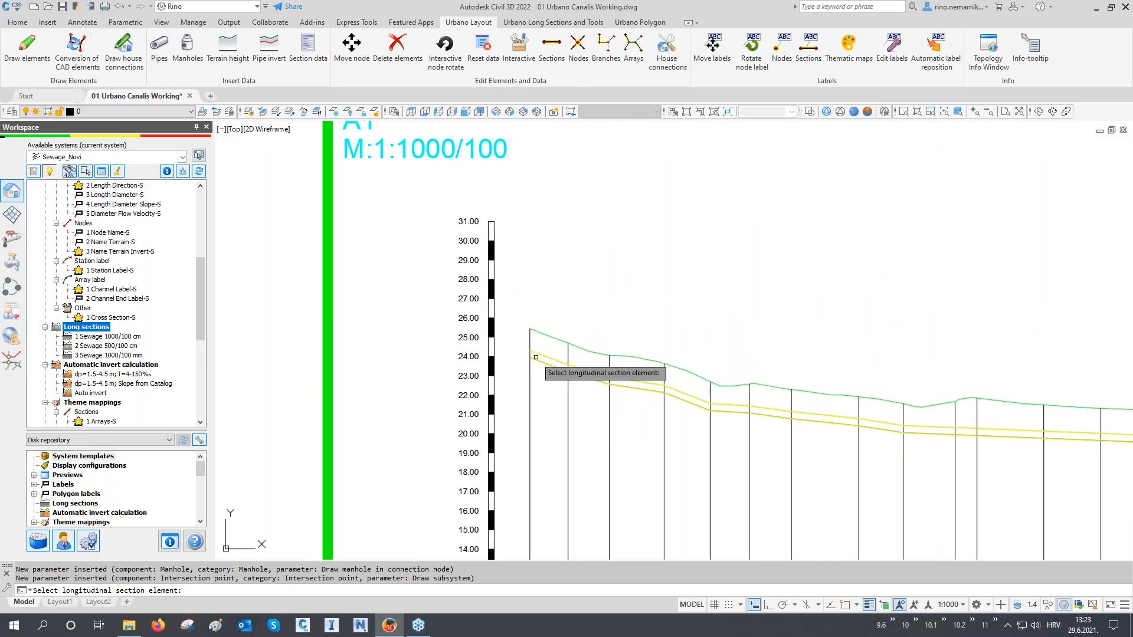
left_click(537, 357)
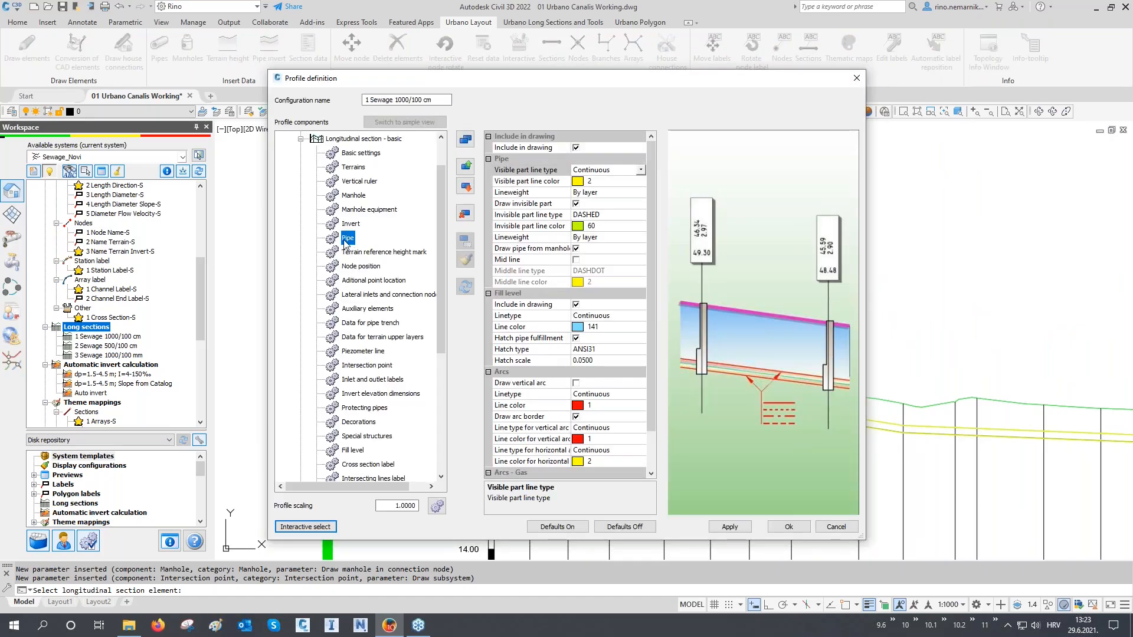
- Set the Pipe component's visible and invisible part line colors to blue (5) and apply them to the long sections
left_click(607, 181)
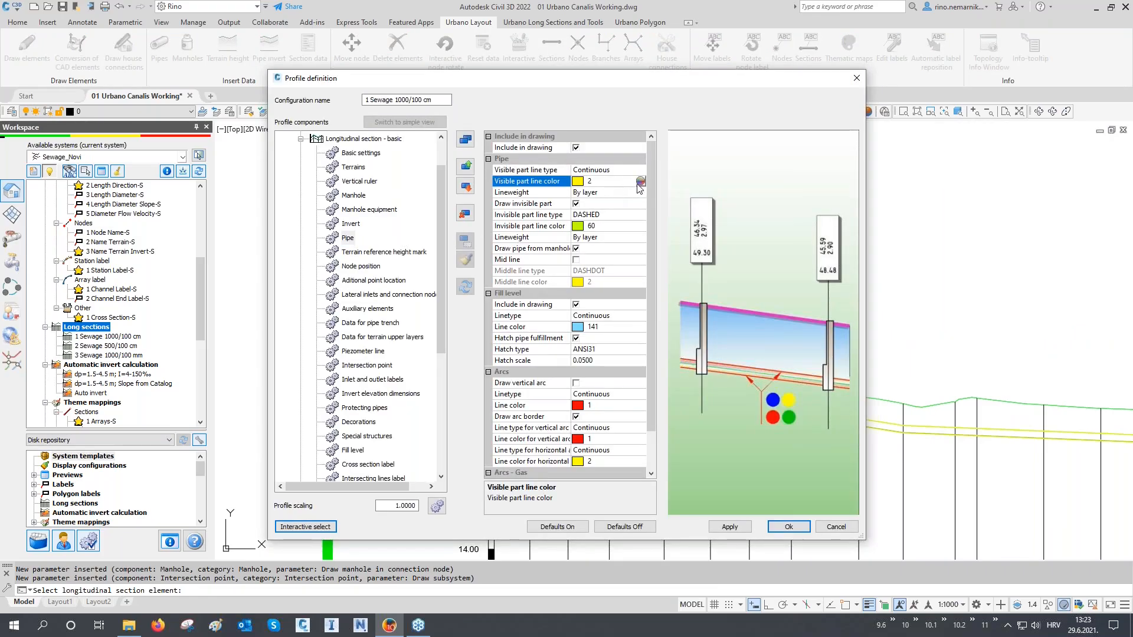
left_click(640, 181)
left_click(516, 338)
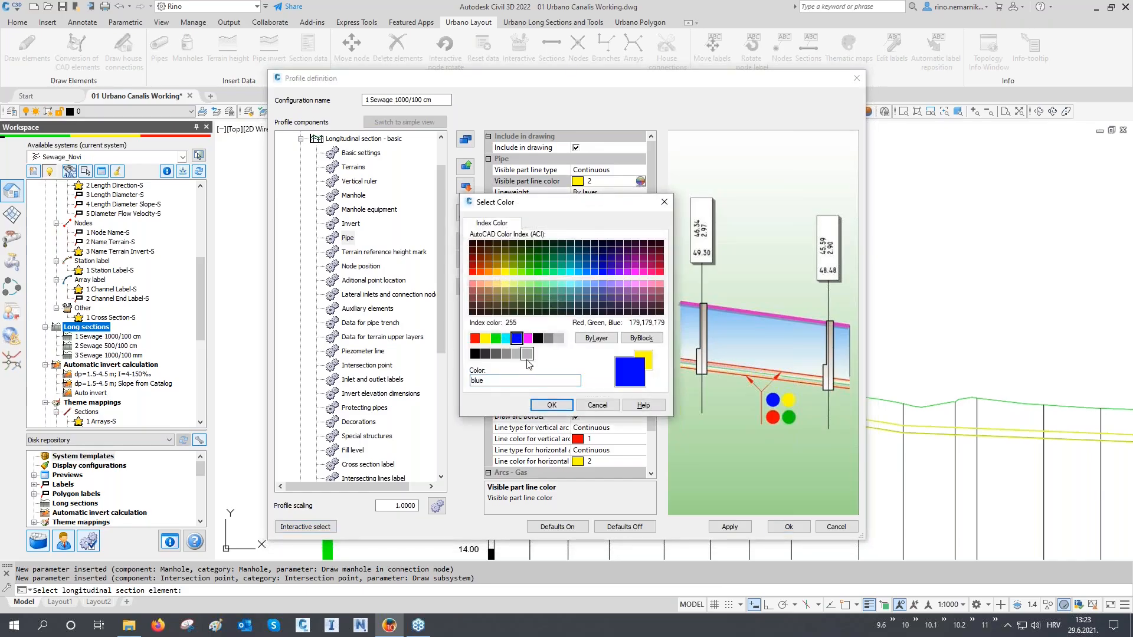
left_click(551, 404)
left_click(631, 227)
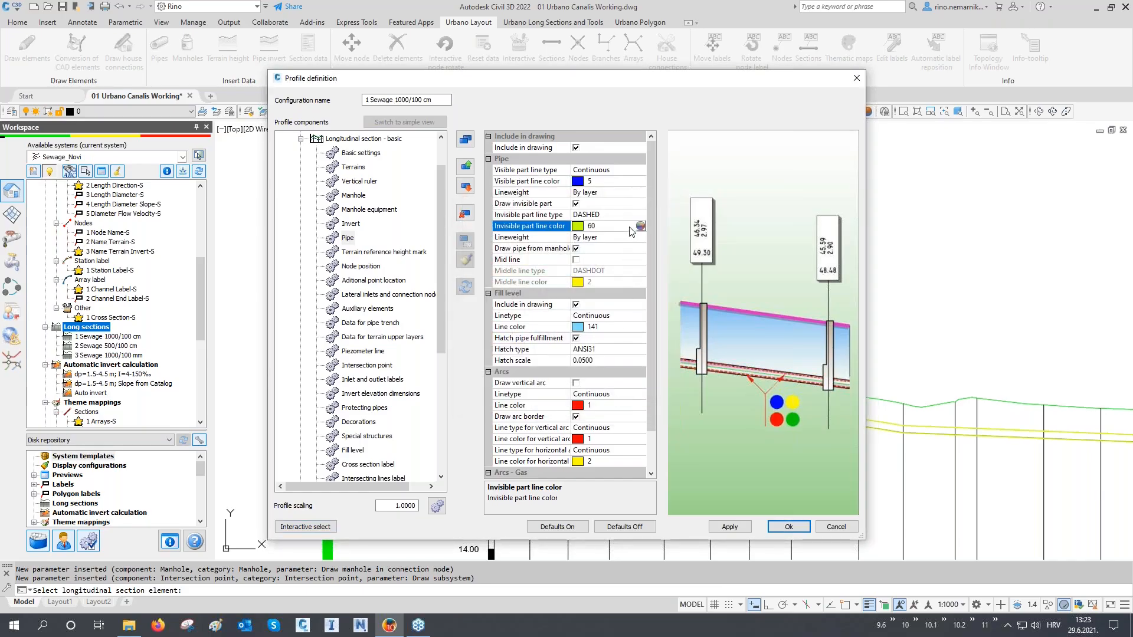
left_click(640, 226)
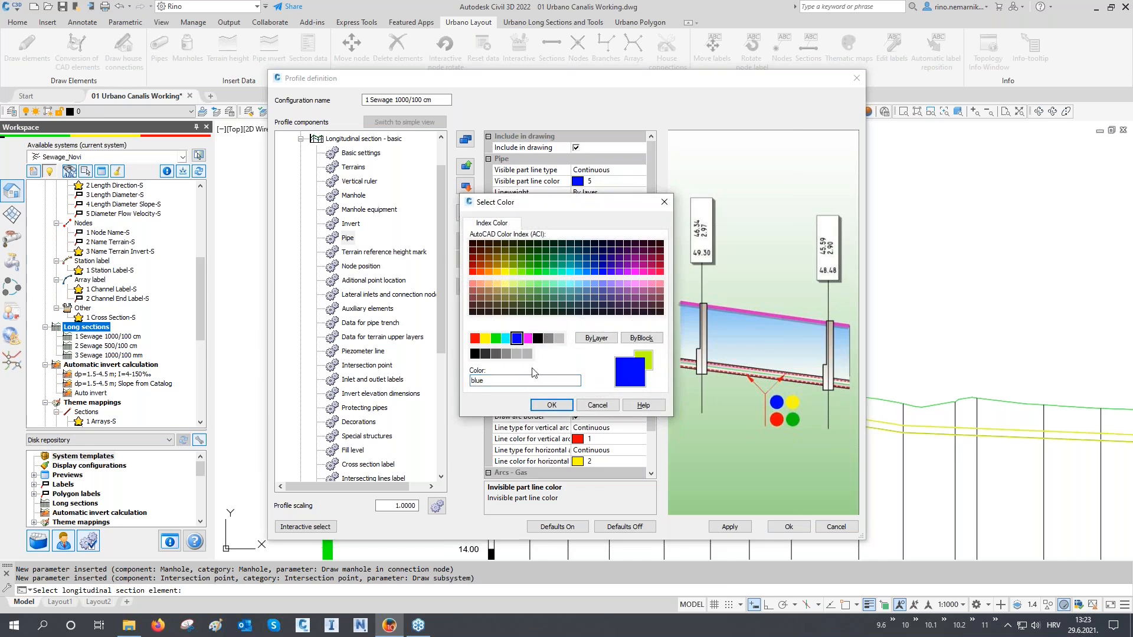
left_click(551, 404)
left_click(734, 525)
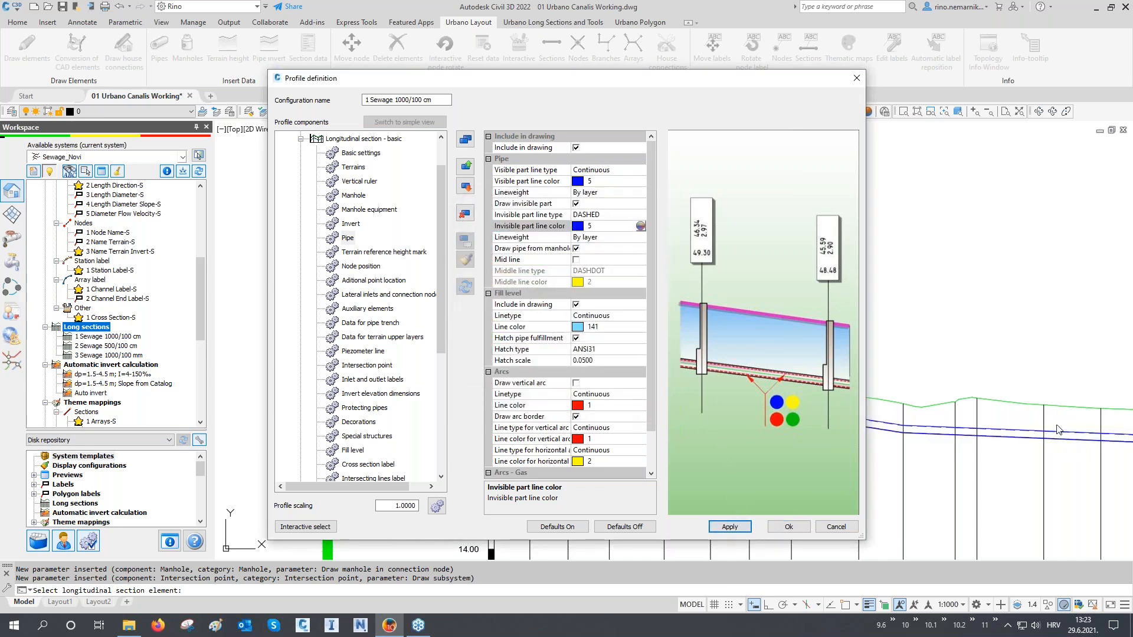
- Pick the terrain line in long section A1 interactively, set the color of terrain 1 to 32, and apply it
left_click(305, 526)
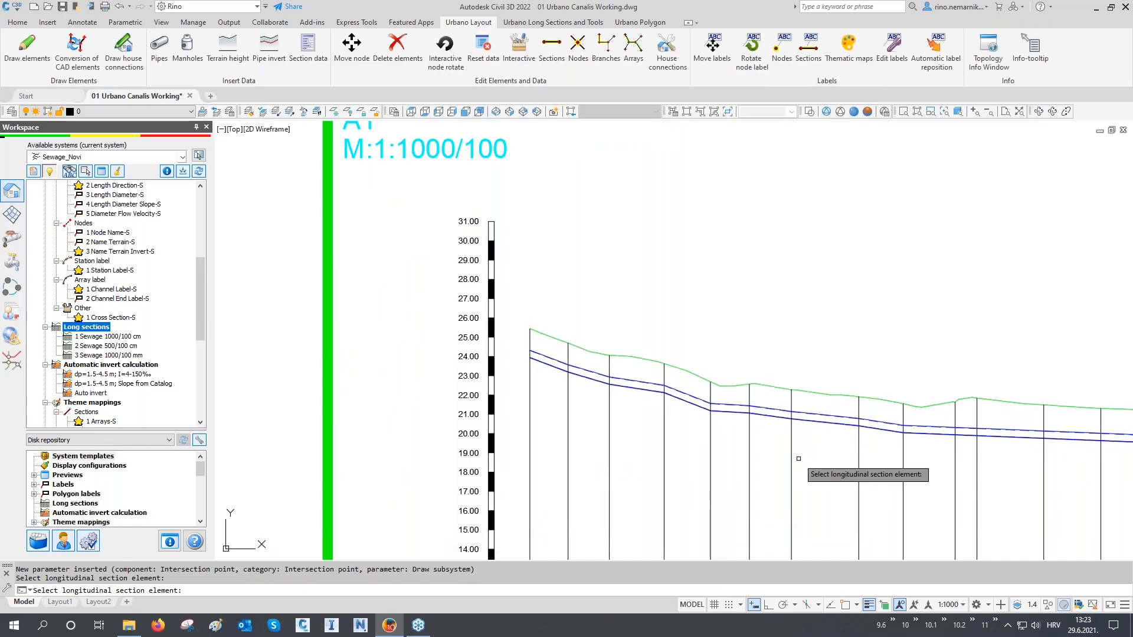
left_click(827, 400)
left_click(353, 167)
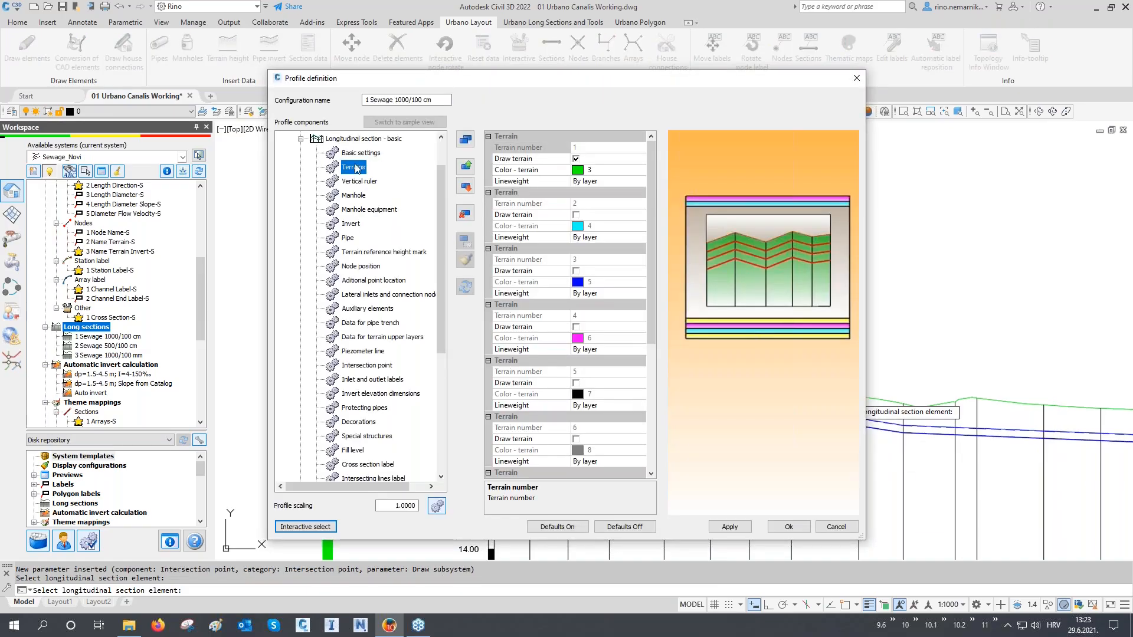
left_click(620, 170)
left_click(640, 170)
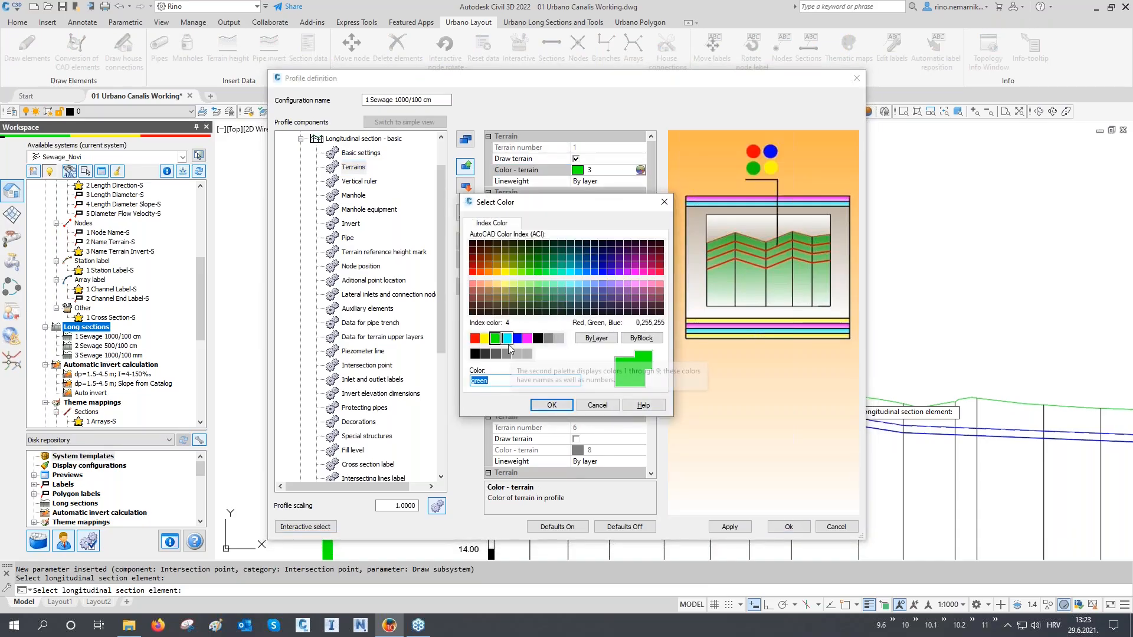
type("32")
left_click(551, 404)
left_click(737, 529)
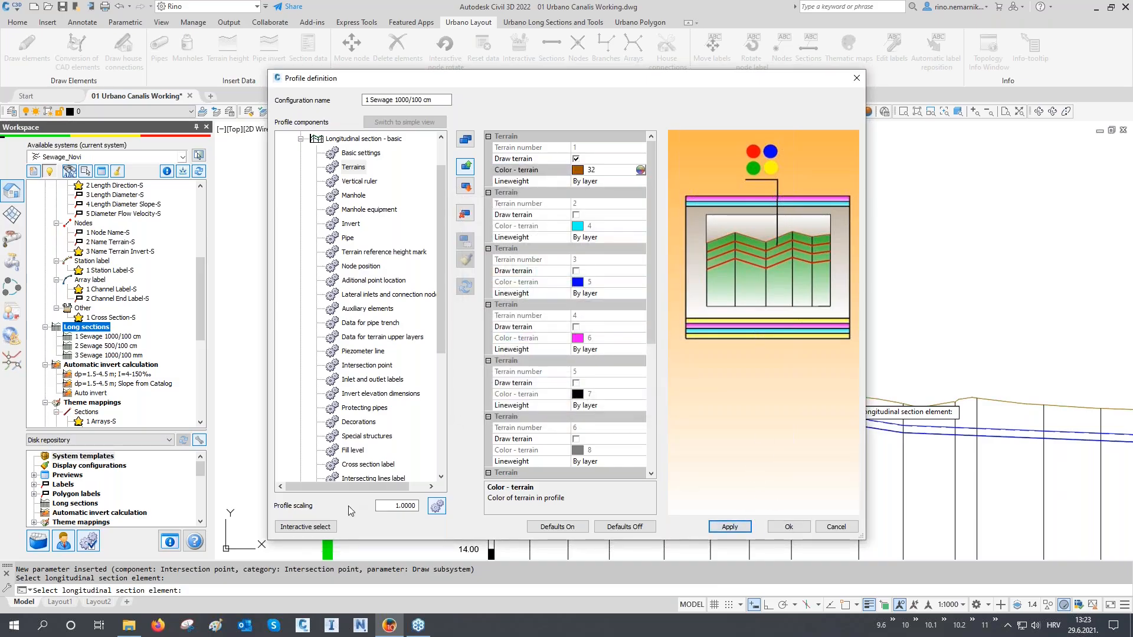
- Pick the A1 title interactively, set the longitudinal section name's text color to blue, and apply it
left_click(305, 527)
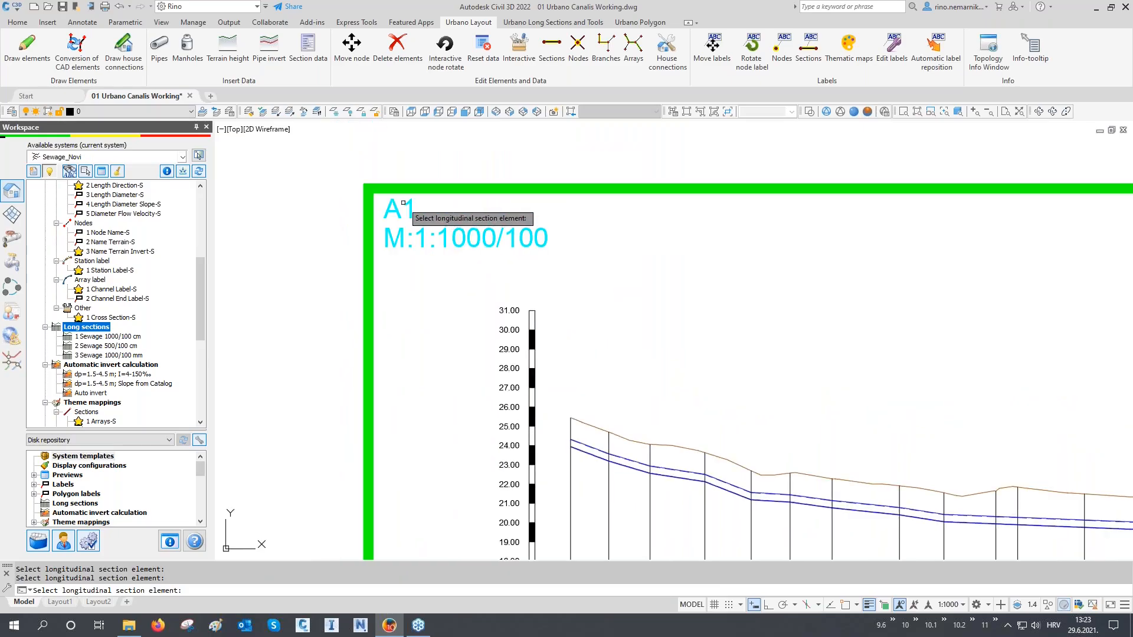
left_click(618, 192)
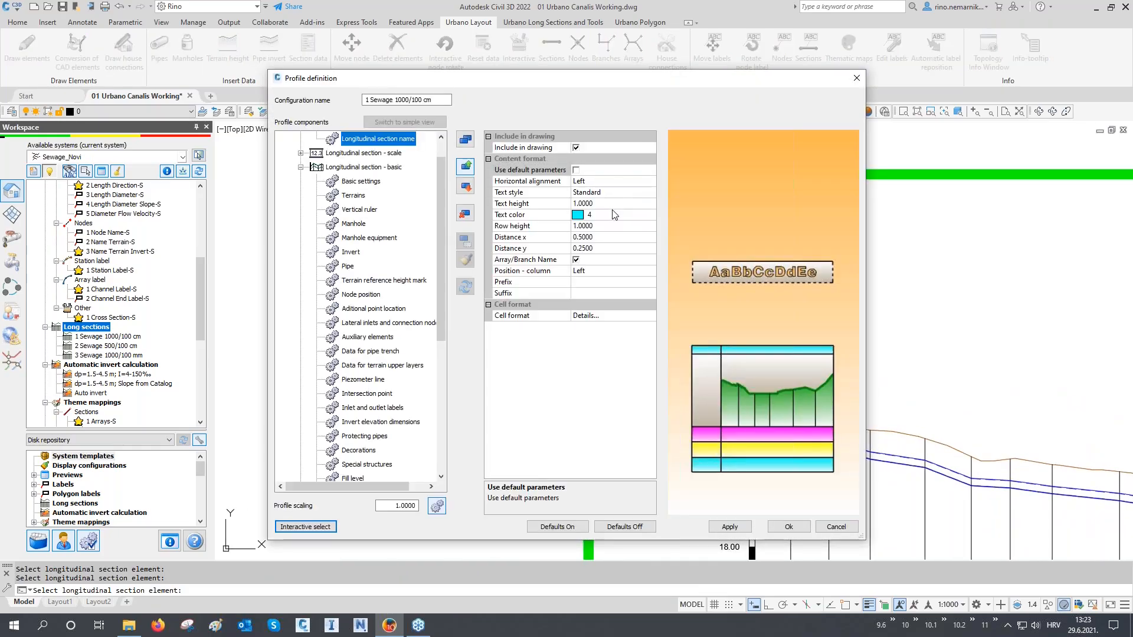
left_click(613, 216)
left_click(650, 216)
left_click(517, 338)
left_click(551, 404)
left_click(729, 526)
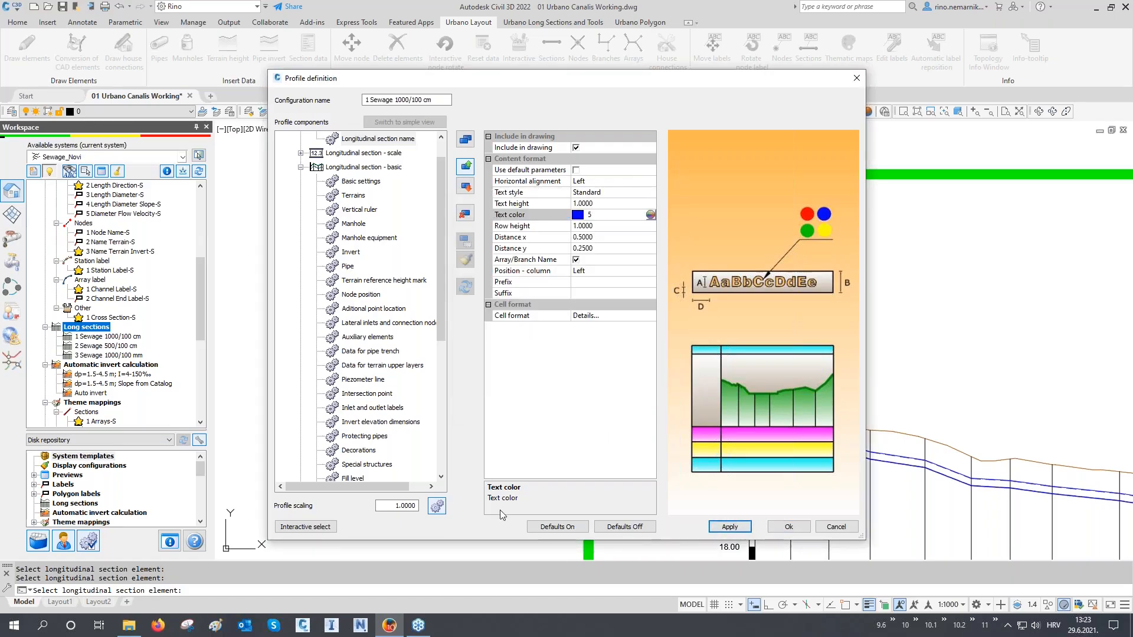
- Pick the M:1:1000/100 scale label interactively and set its text color to blue
left_click(305, 526)
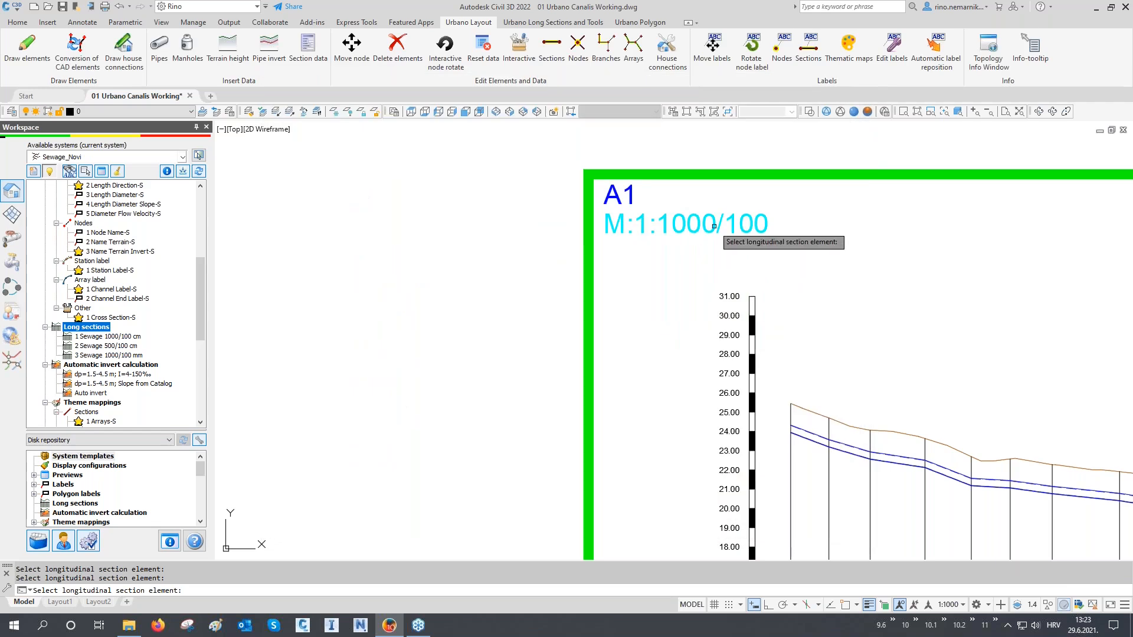
left_click(714, 227)
left_click(637, 214)
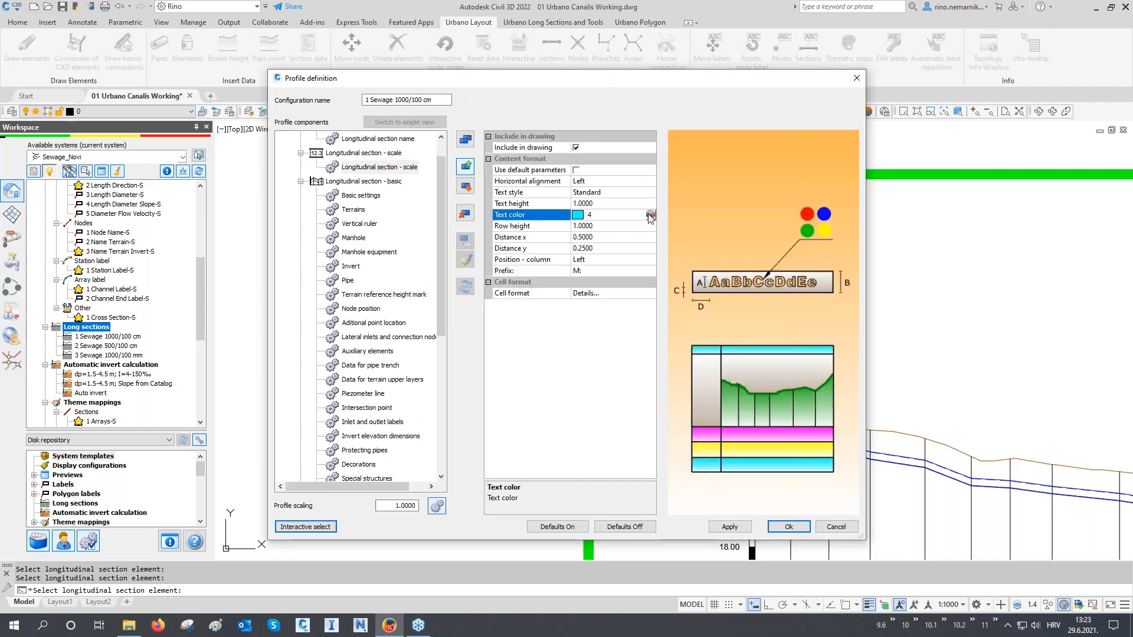
left_click(649, 215)
left_click(517, 338)
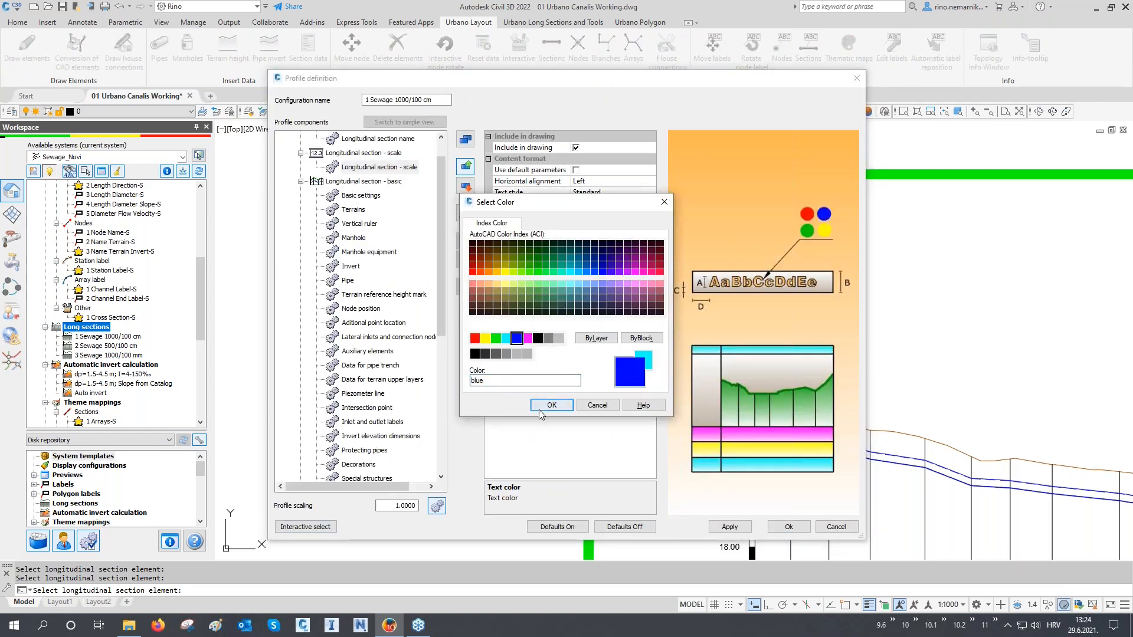
left_click(538, 408)
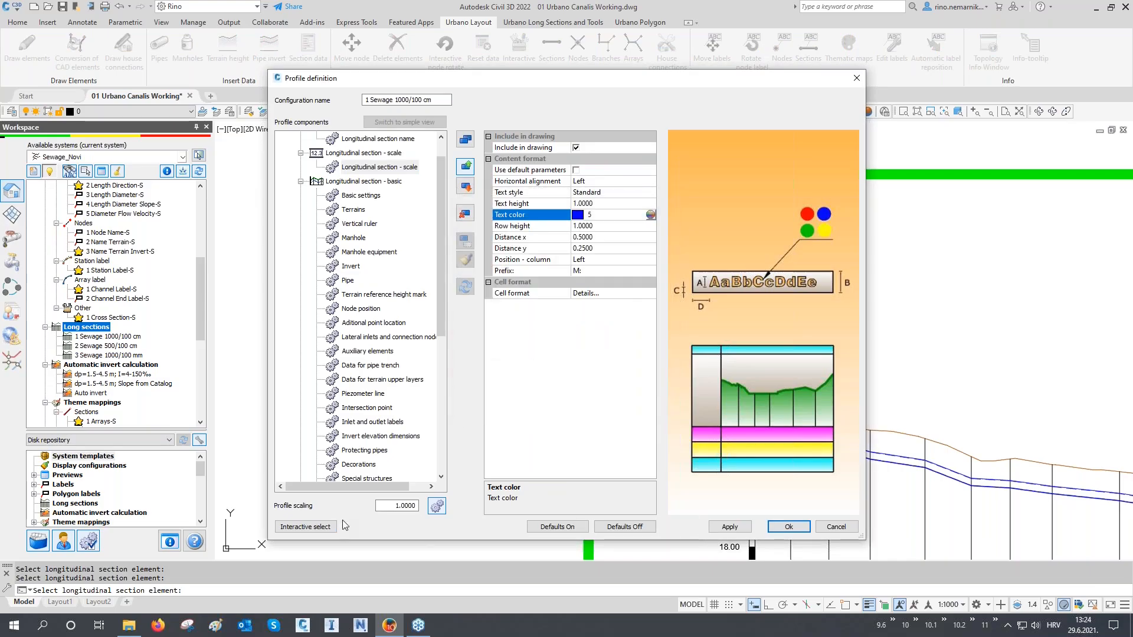
- Pick a slope line in A1's Length/Slope row, set the slope line color to 7, and apply it
left_click(307, 527)
middle_click_drag(416, 425, 392, 289)
scroll(392, 289, "down", 4)
middle_click_drag(421, 383, 432, 326)
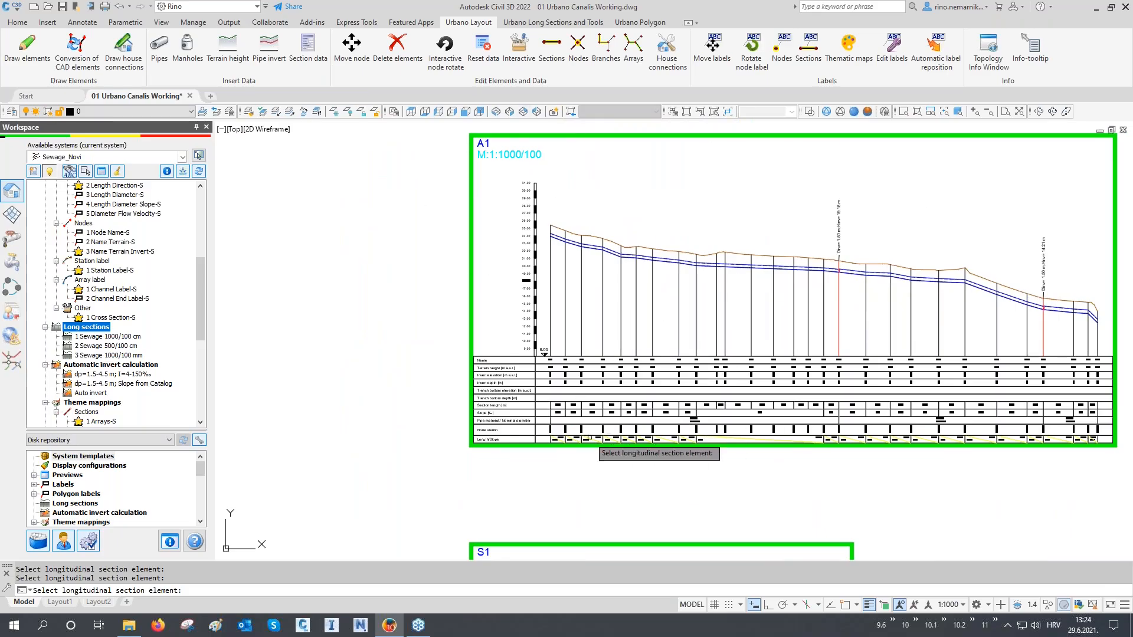
scroll(490, 422, "up", 4)
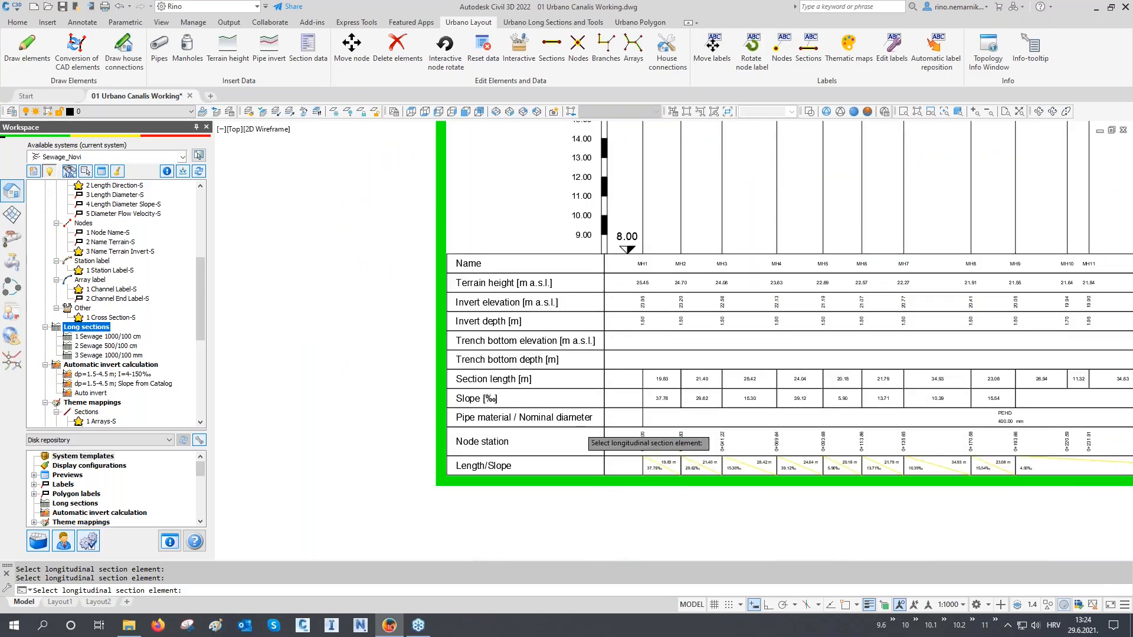
scroll(581, 437, "up", 4)
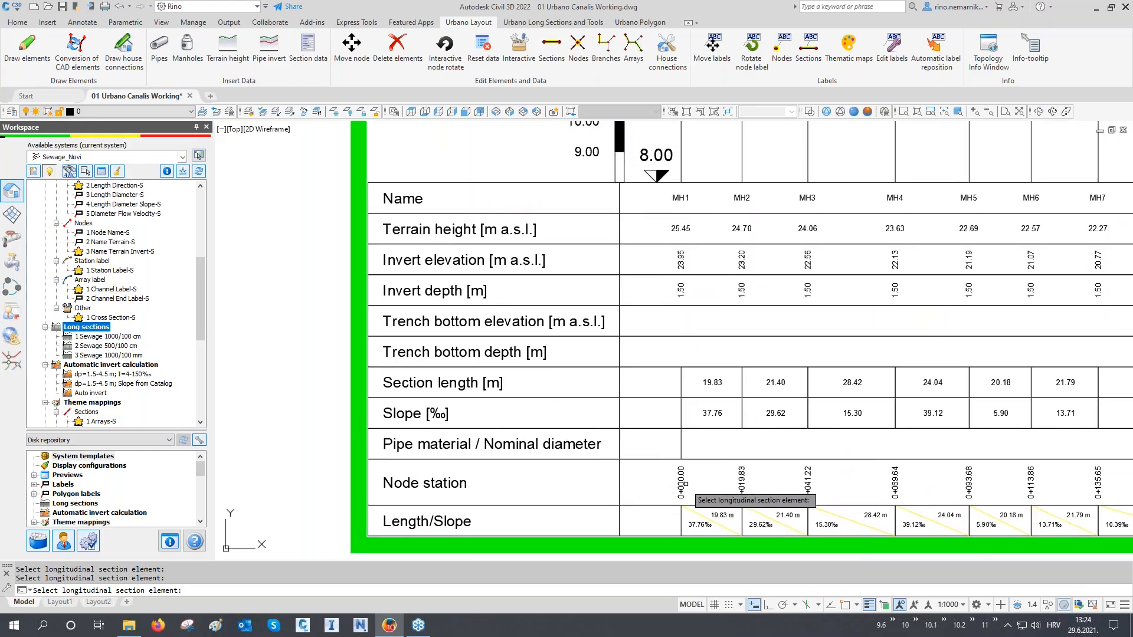
left_click(686, 514)
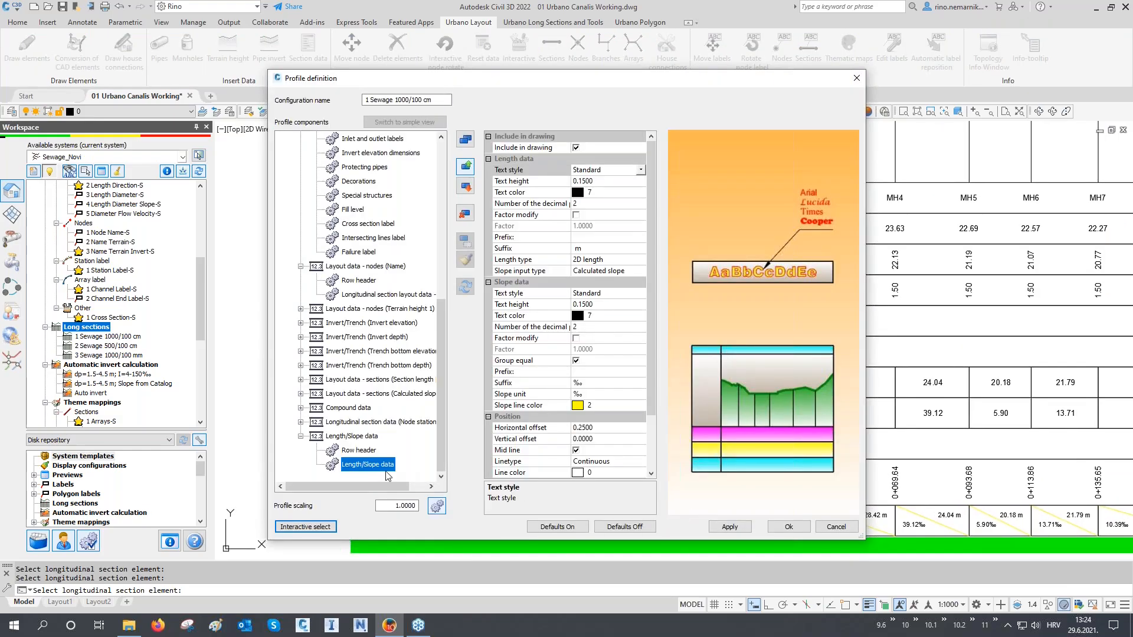
left_click(608, 406)
left_click(641, 405)
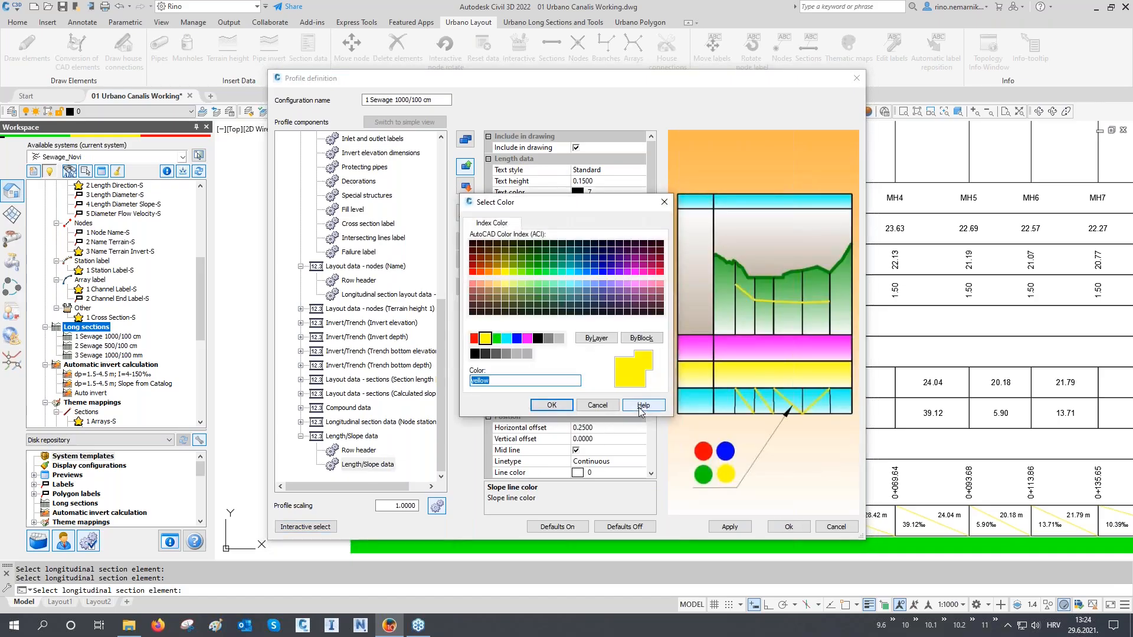
left_click(567, 406)
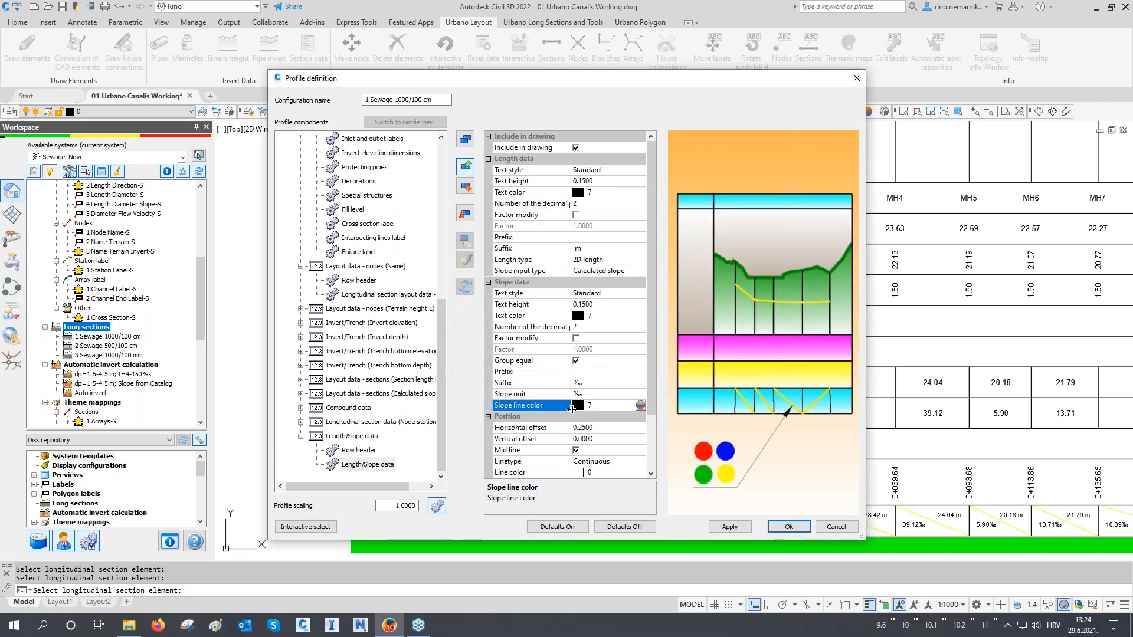
left_click(728, 531)
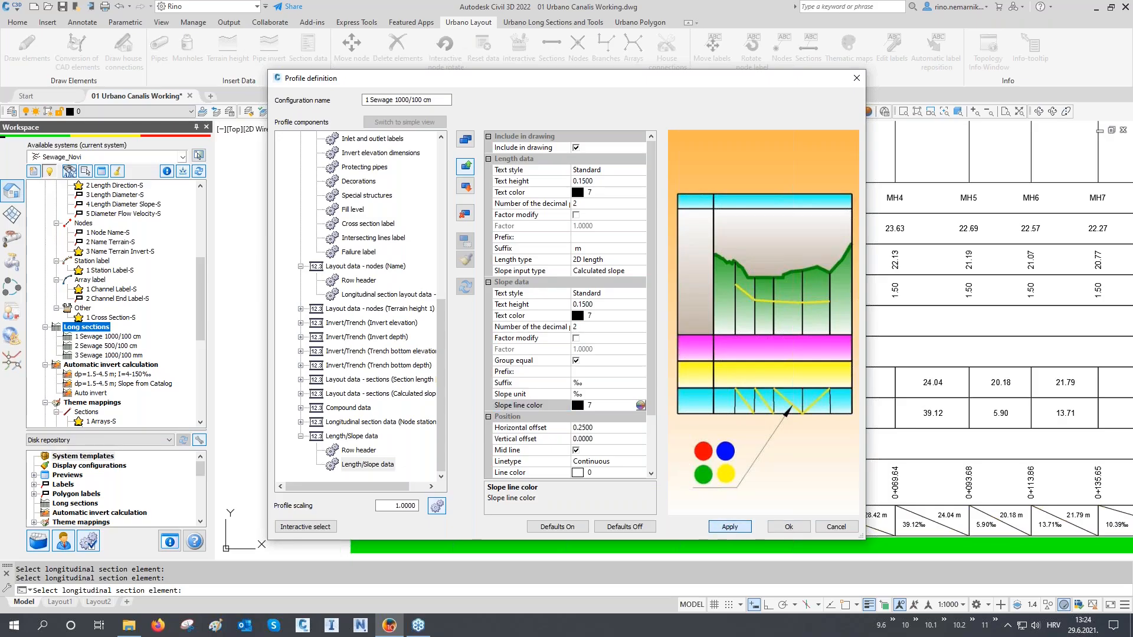
- Pick the Slope [‰] row header in A1 to display its settings, and confirm the long section configuration
left_click(305, 527)
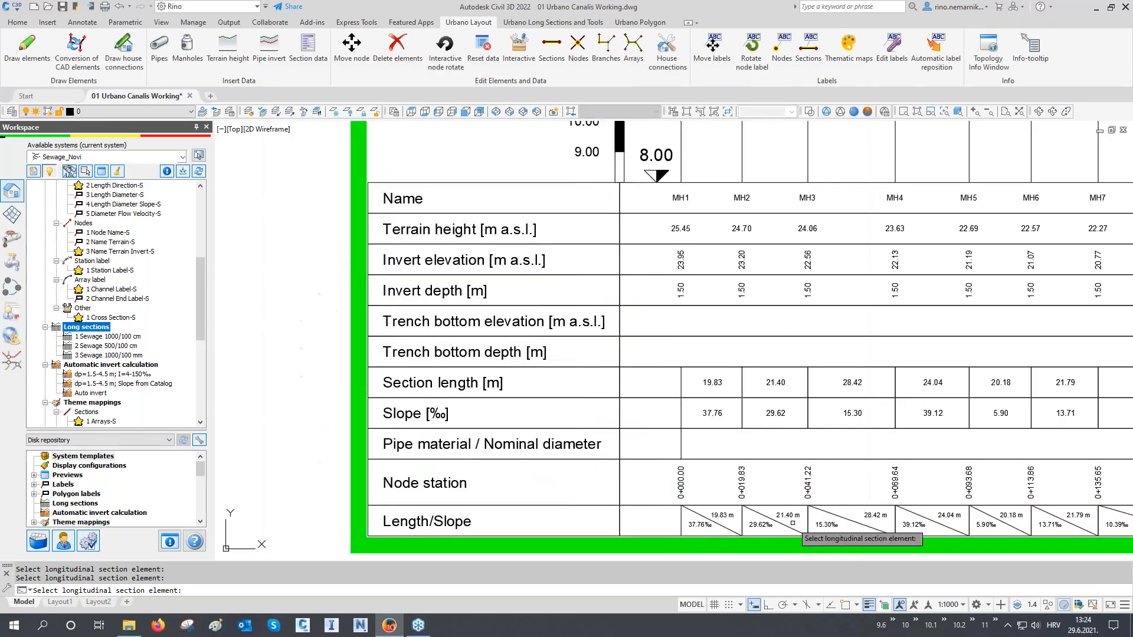
scroll(792, 523, "down", 1)
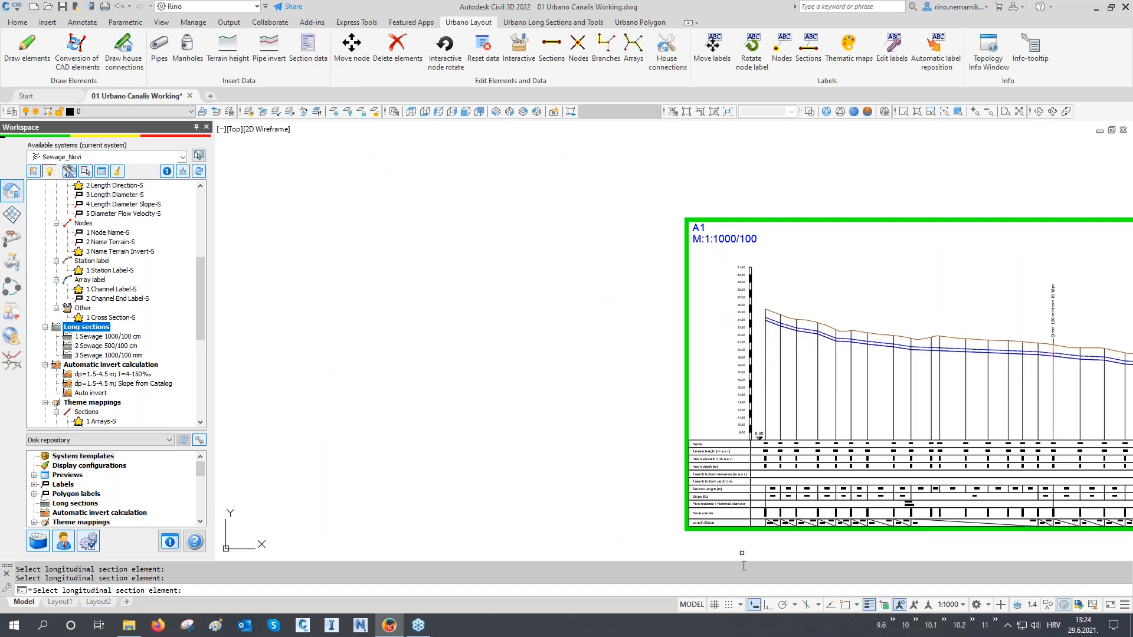
scroll(731, 532, "up", 1)
scroll(730, 532, "up", 4)
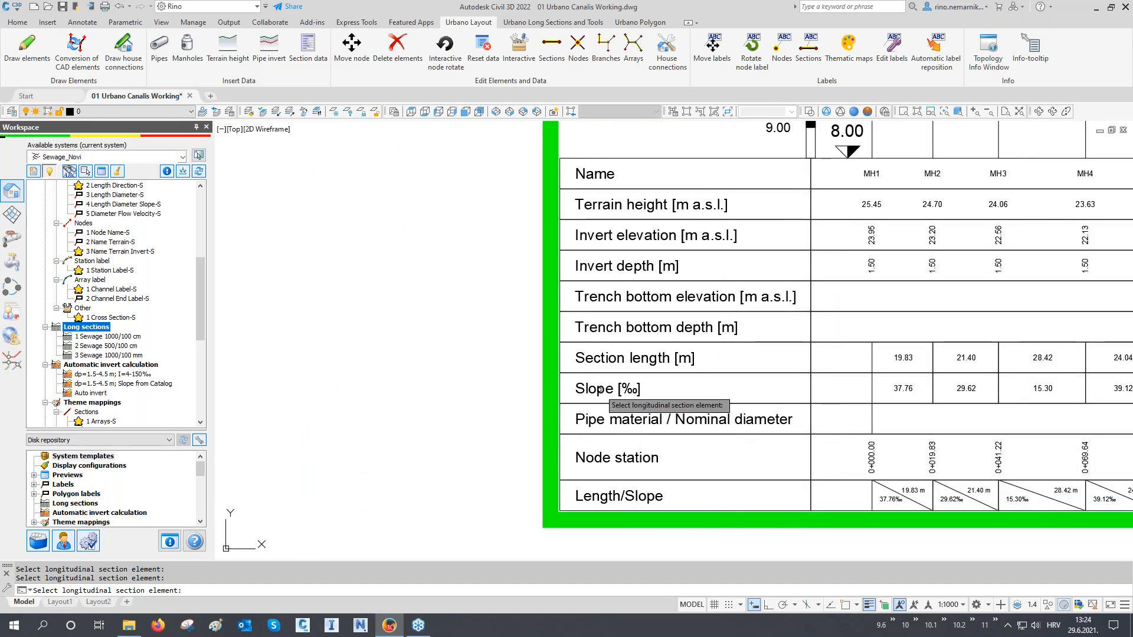
left_click(603, 396)
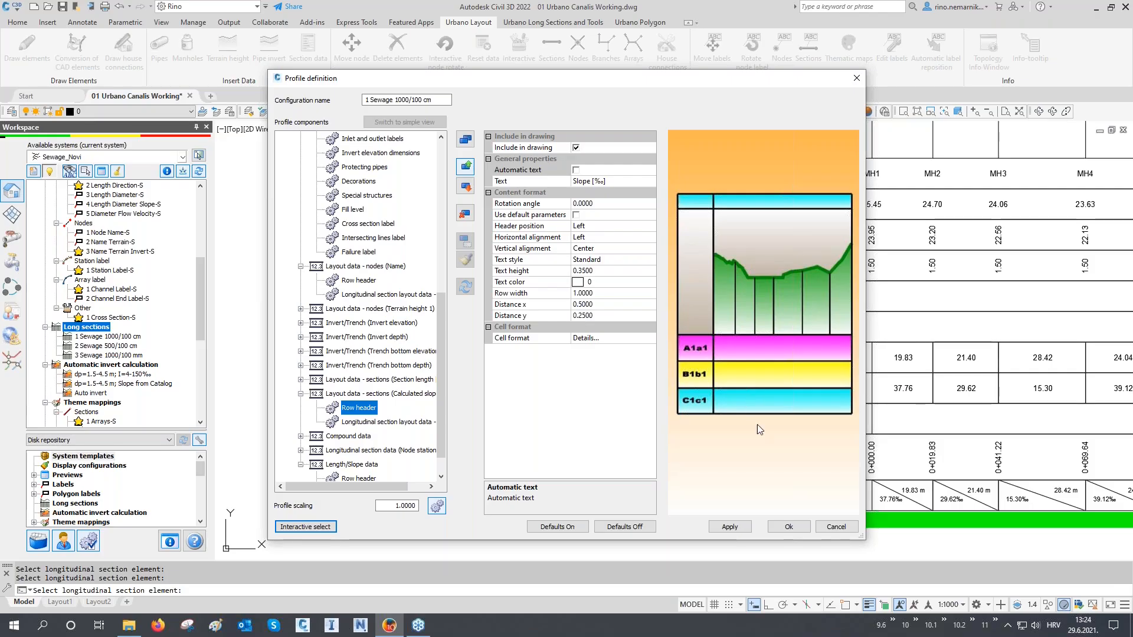
left_click(789, 528)
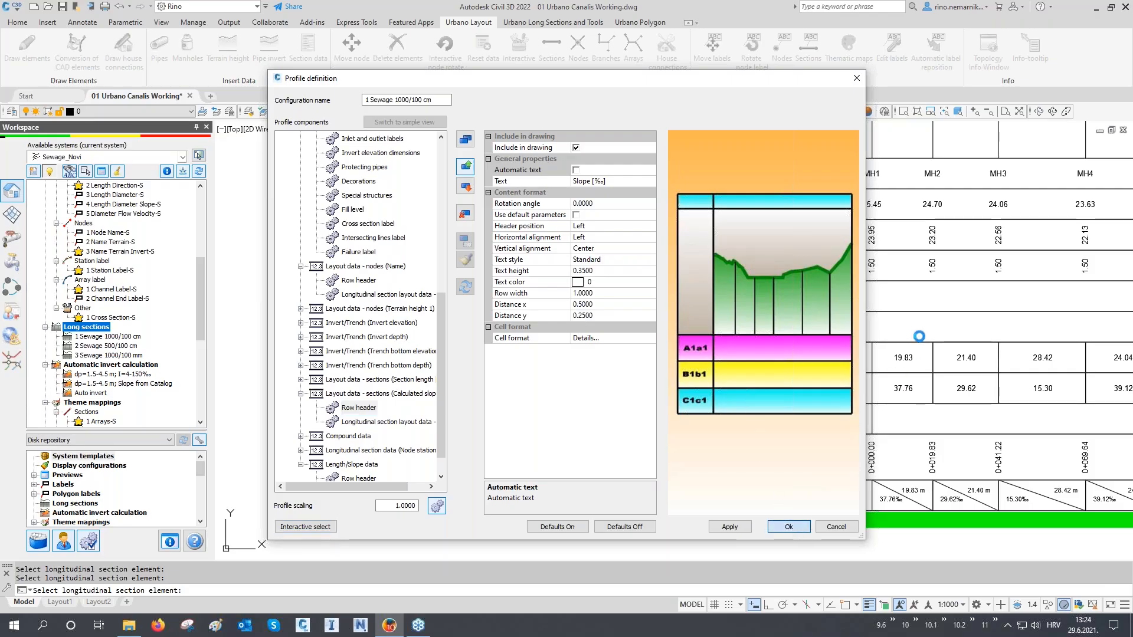
- Examine the updated display of all long sections in the drawing and end the element selection
scroll(399, 434, "down", 5)
middle_click_drag(407, 432, 366, 373)
scroll(385, 417, "down", 5)
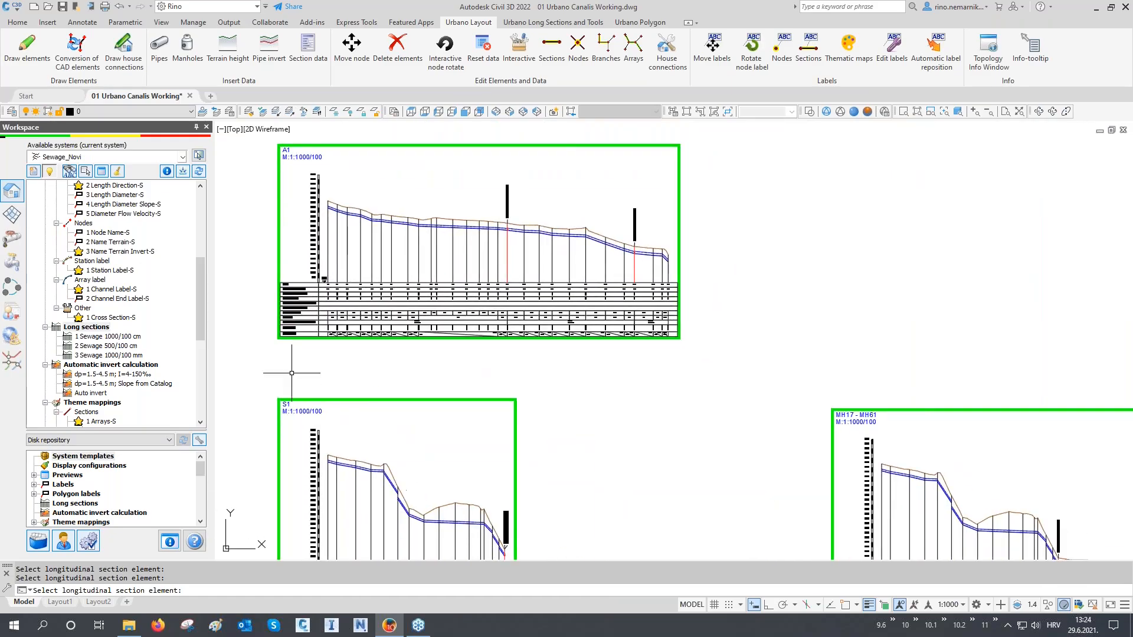
middle_click_drag(334, 429, 339, 382)
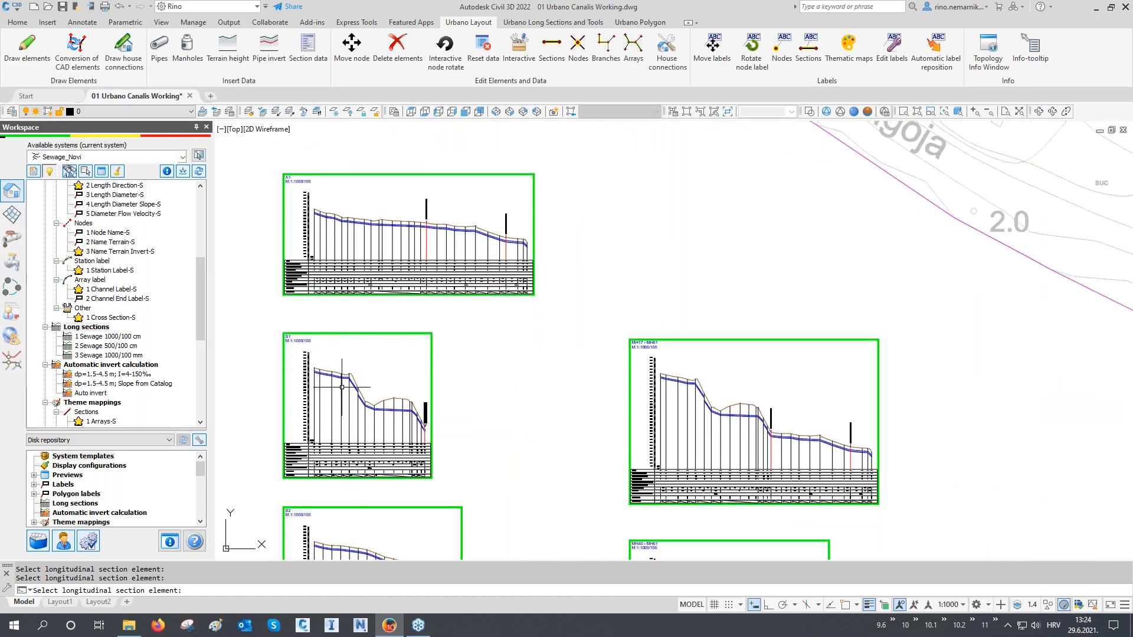
scroll(356, 434, "down", 2)
middle_click_drag(356, 433, 352, 354)
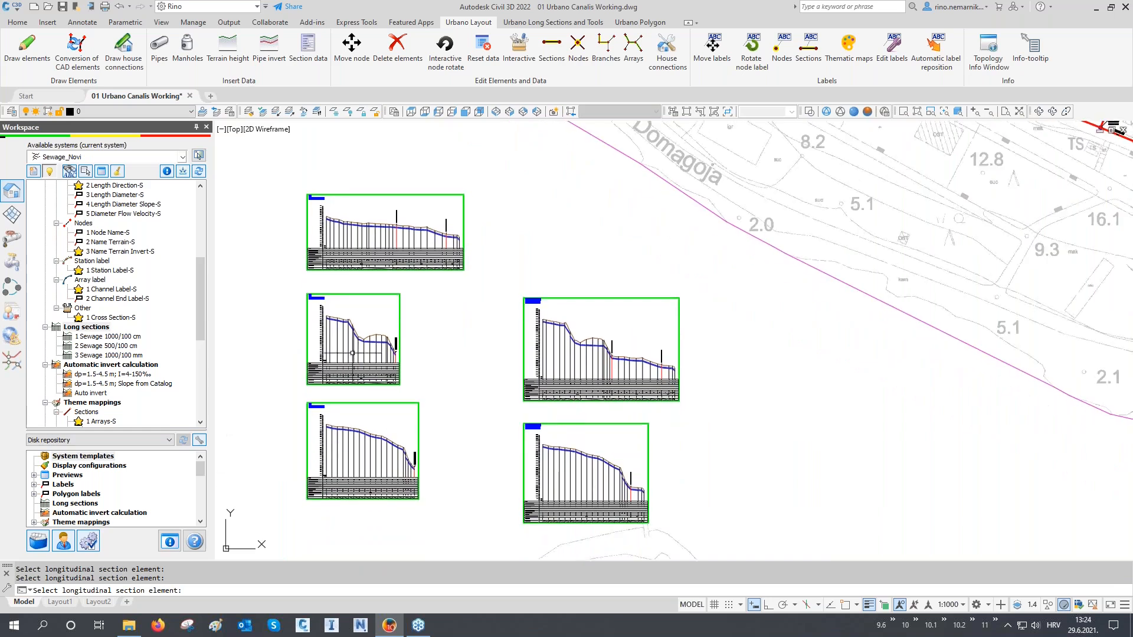
key("Escape")
key("Escape")
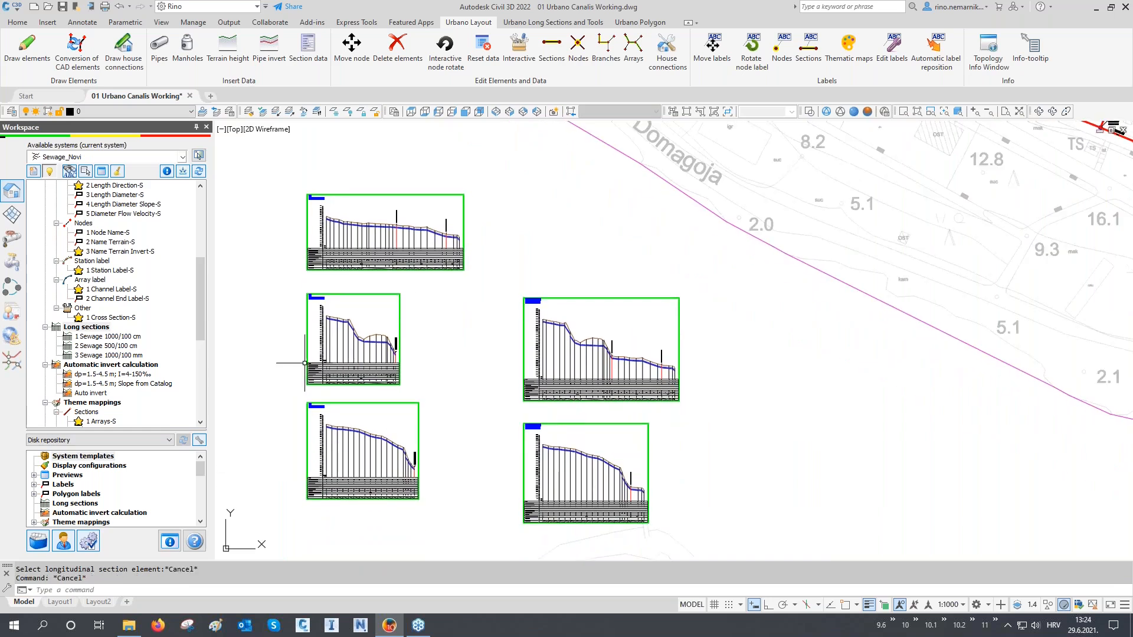
- Make 4 Length Diameter Slope-S the default section label configuration for Sewage_Novi
scroll(331, 399, "down", 3)
middle_click_drag(699, 250, 708, 283)
scroll(641, 335, "up", 6)
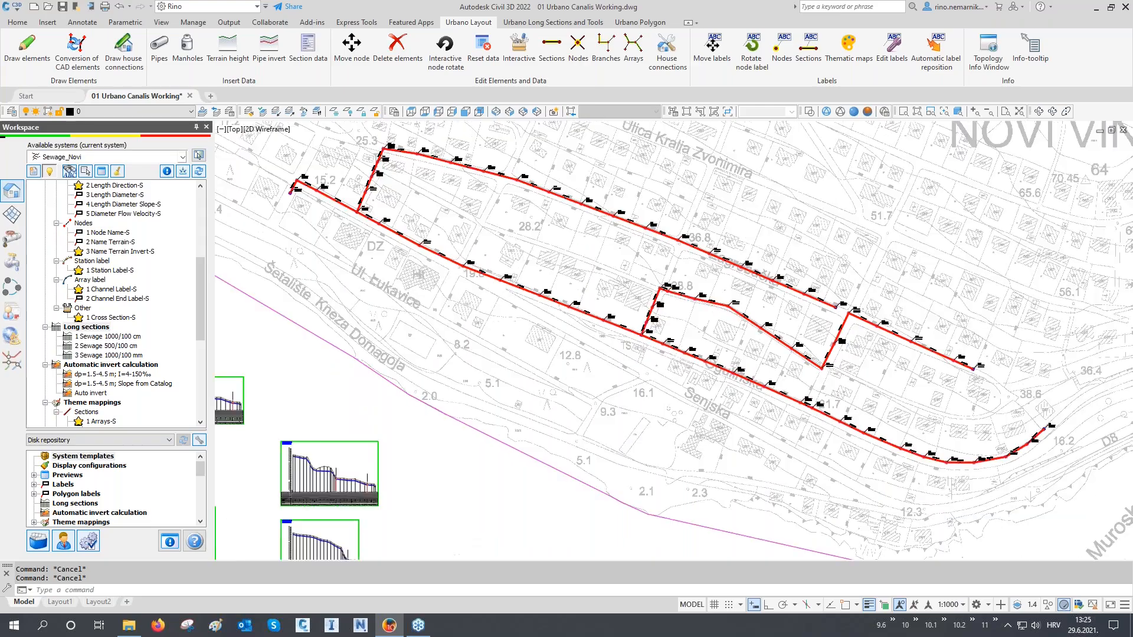
scroll(505, 245, "up", 2)
mouse_move(506, 246)
middle_mouse_down()
mouse_move(644, 309)
mouse_move(660, 328)
middle_mouse_up()
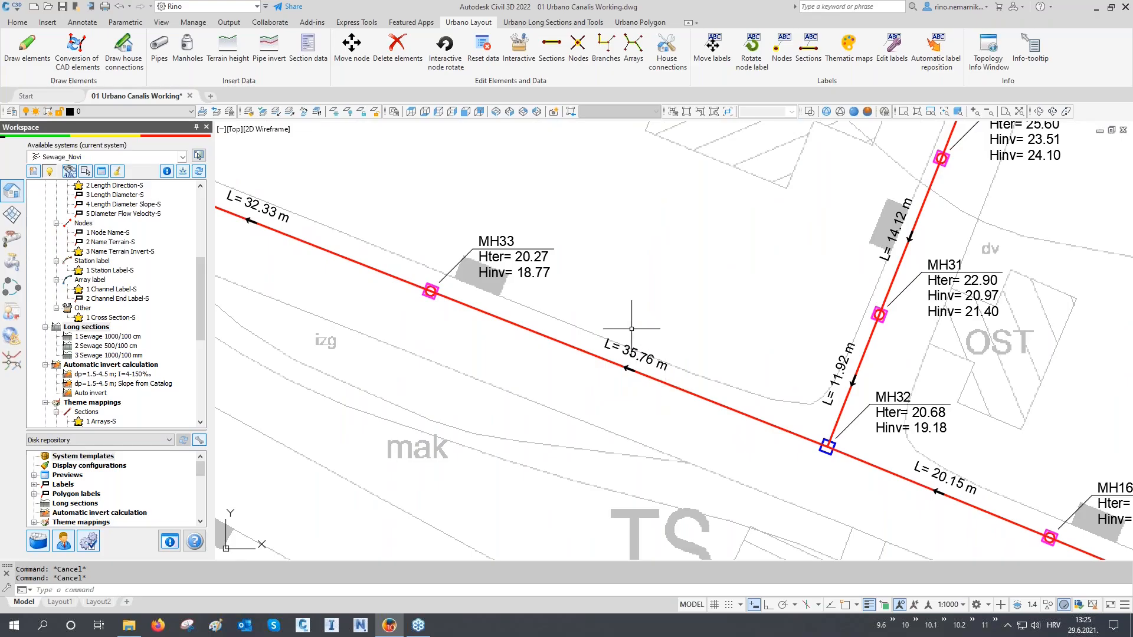
scroll(162, 320, "up", 2)
scroll(162, 320, "up", 3)
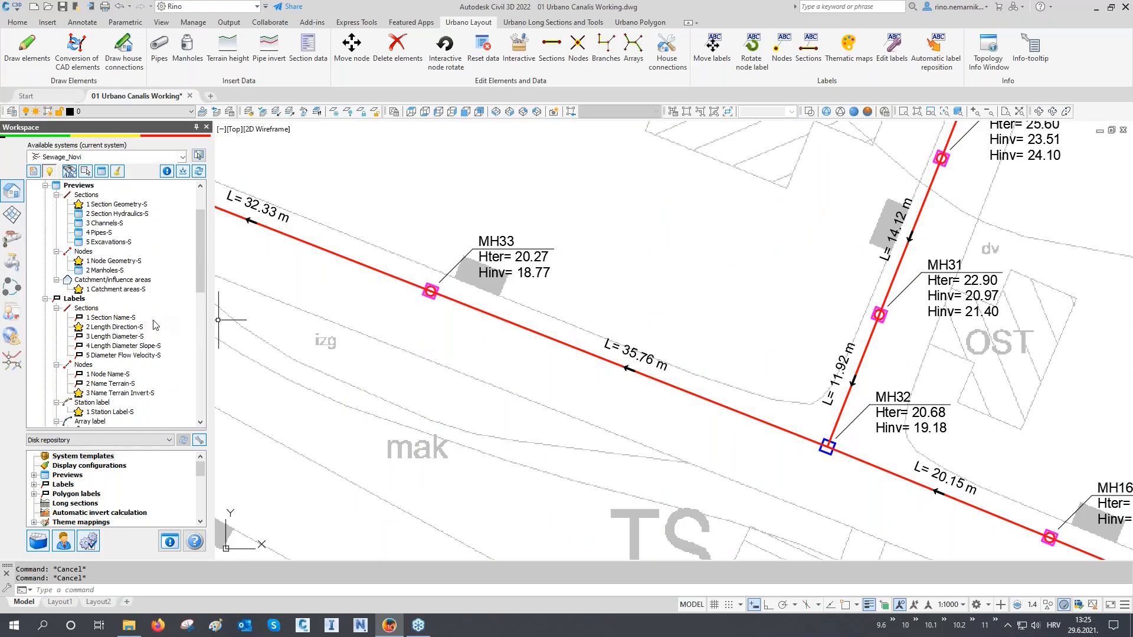
left_click(109, 348)
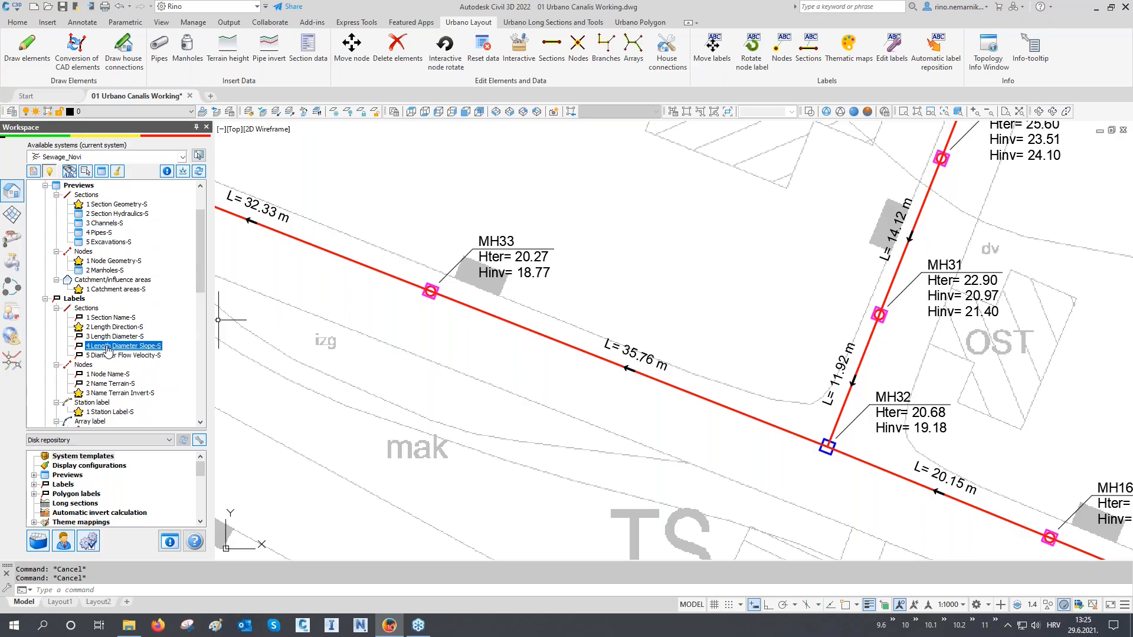
right_click(109, 348)
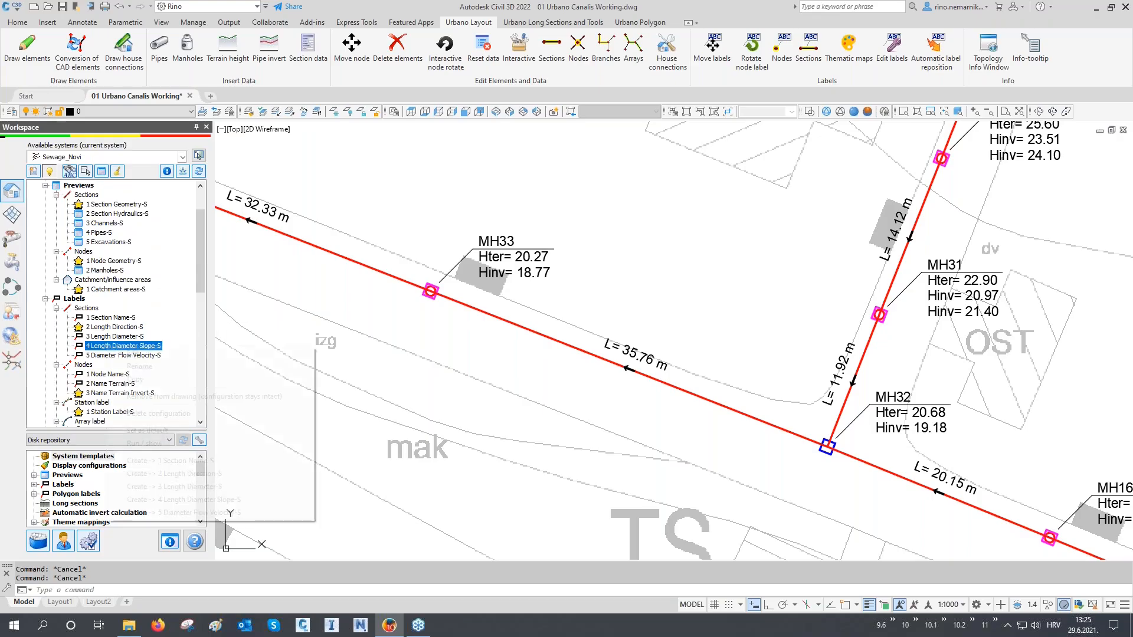
left_click(145, 430)
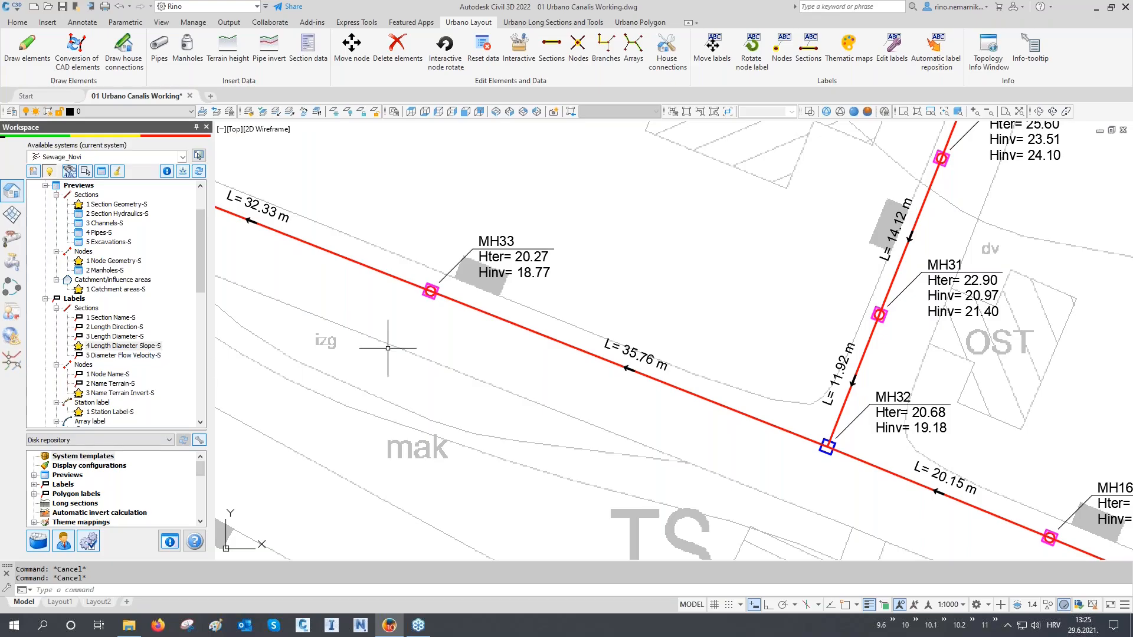
- Relabel the network sections in the plan with the default length, diameter and slope label
left_click(572, 23)
left_click(468, 22)
left_click(815, 52)
- Examine the length, diameter and slope labels on the sections around MH34, MH58 and MH55, including their placement on short sections
middle_click_drag(450, 278, 792, 390)
scroll(587, 310, "up", 2)
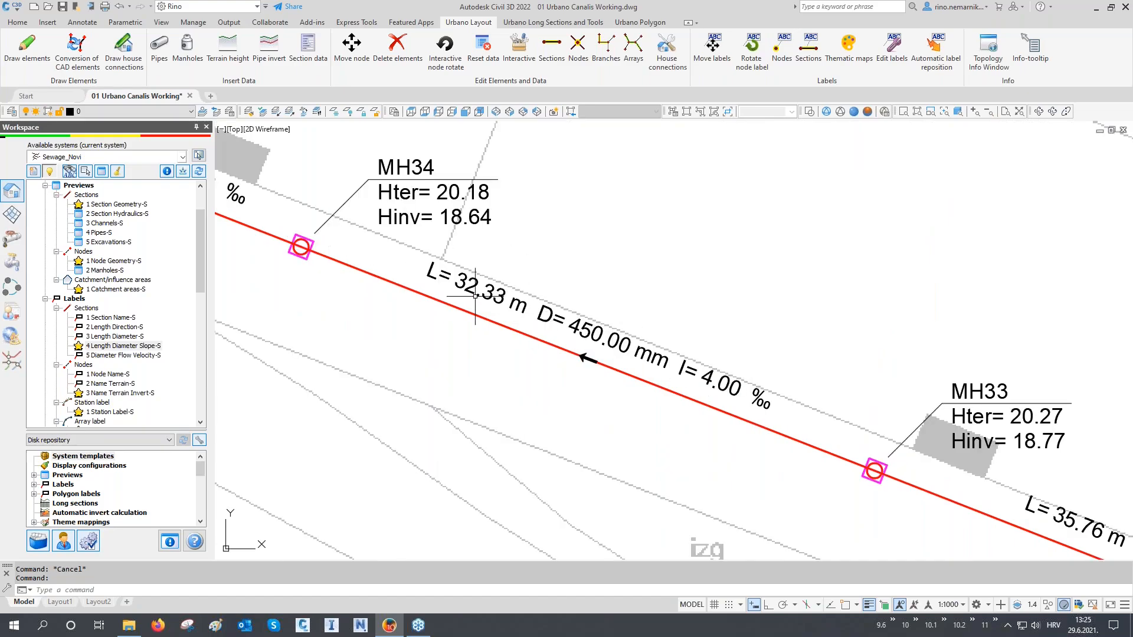
middle_click_drag(609, 344, 587, 307)
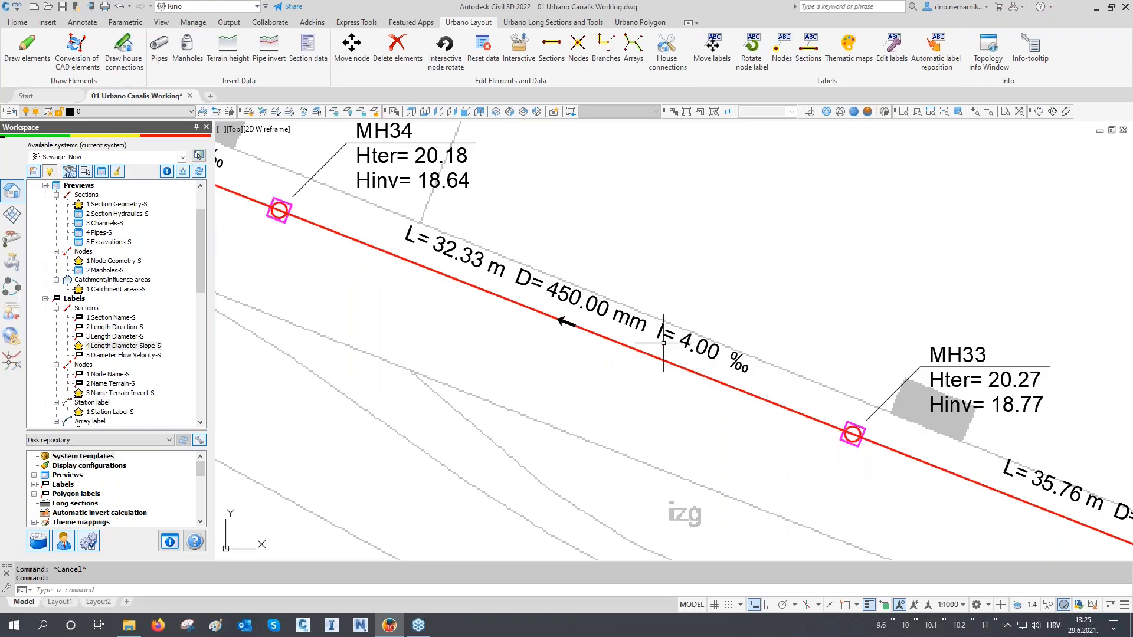
scroll(670, 373, "down", 4)
middle_click_drag(482, 297, 702, 402)
scroll(704, 404, "down", 4)
middle_click_drag(414, 287, 672, 402)
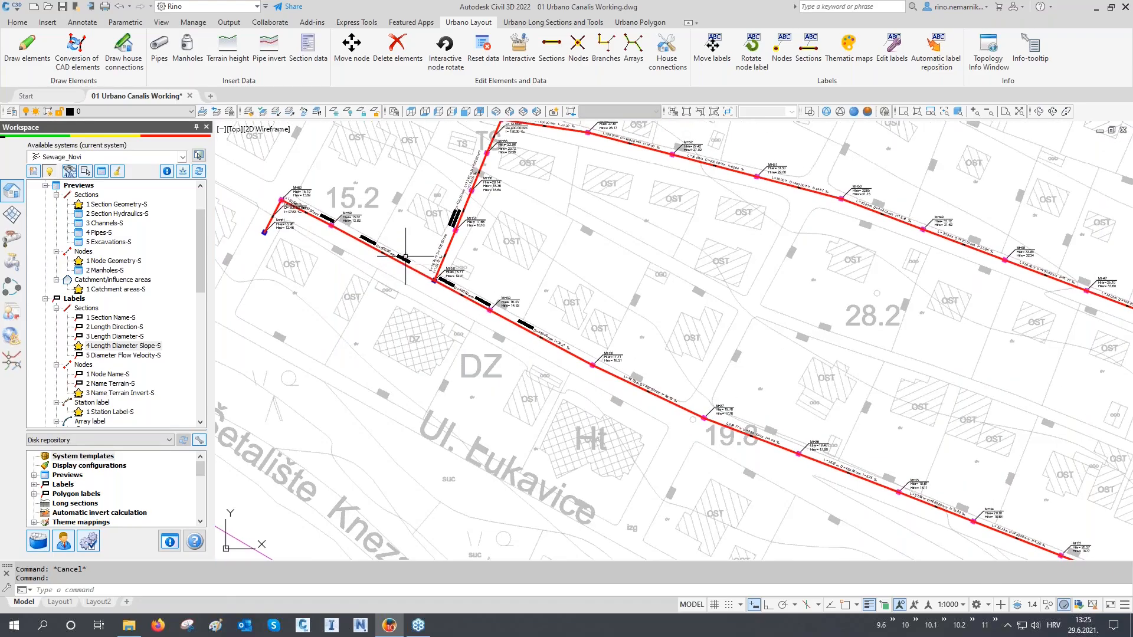
scroll(411, 258, "up", 3)
middle_click_drag(409, 260, 592, 339)
scroll(601, 339, "up", 6)
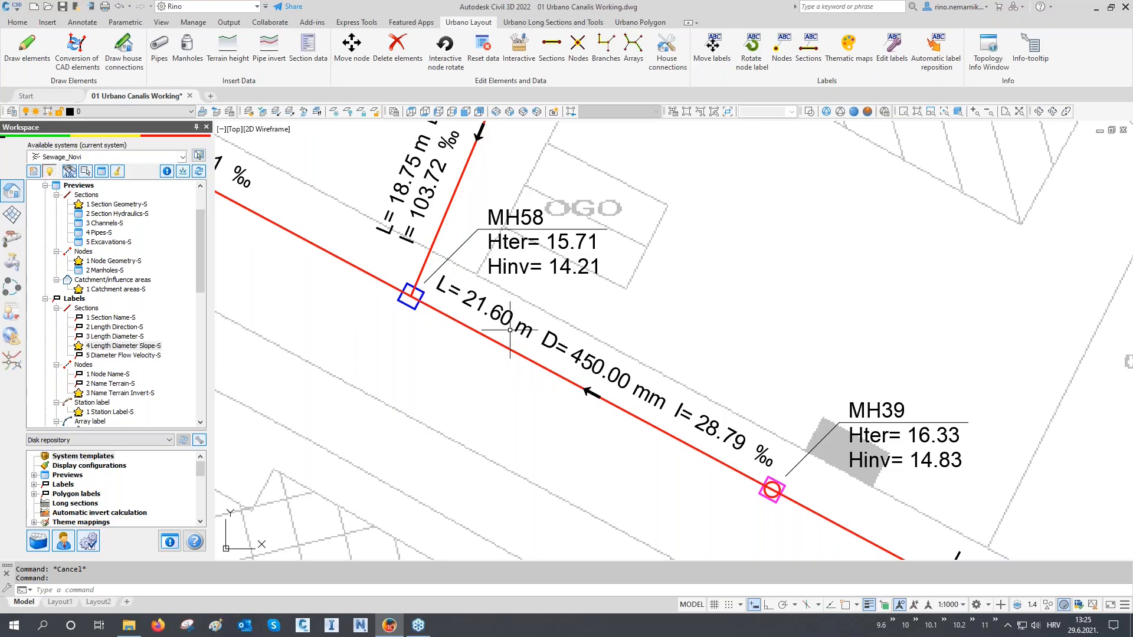
scroll(715, 425, "down", 2)
middle_click_drag(619, 228, 604, 297)
scroll(557, 273, "up", 2)
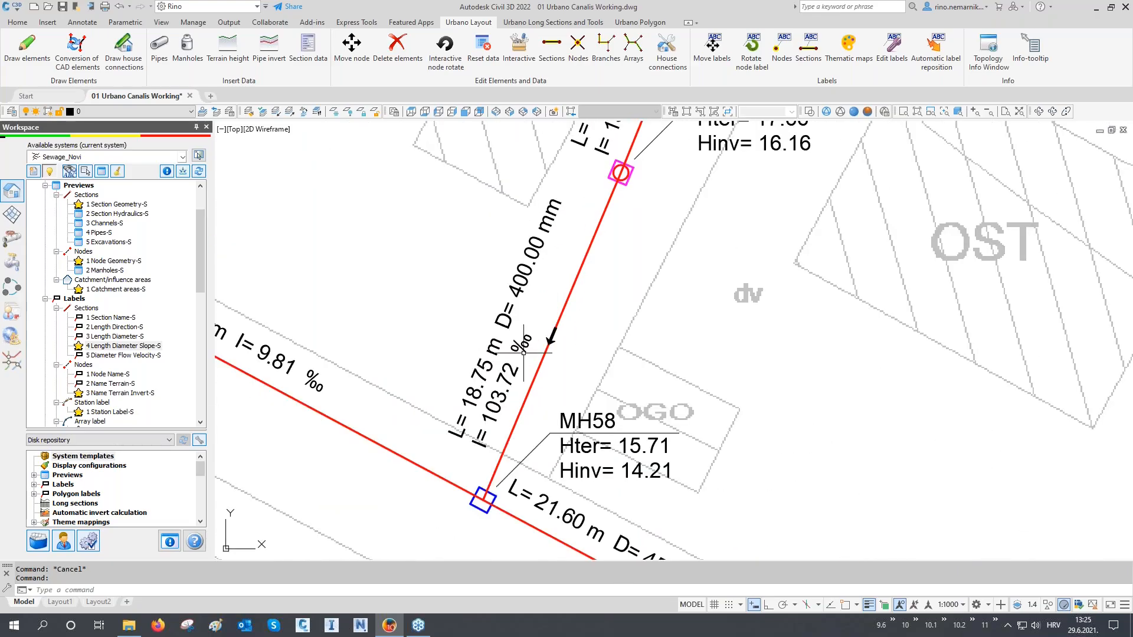
scroll(502, 392, "down", 6)
mouse_move(591, 334)
middle_mouse_down()
mouse_move(572, 330)
mouse_move(566, 370)
middle_mouse_up()
scroll(594, 198, "up", 6)
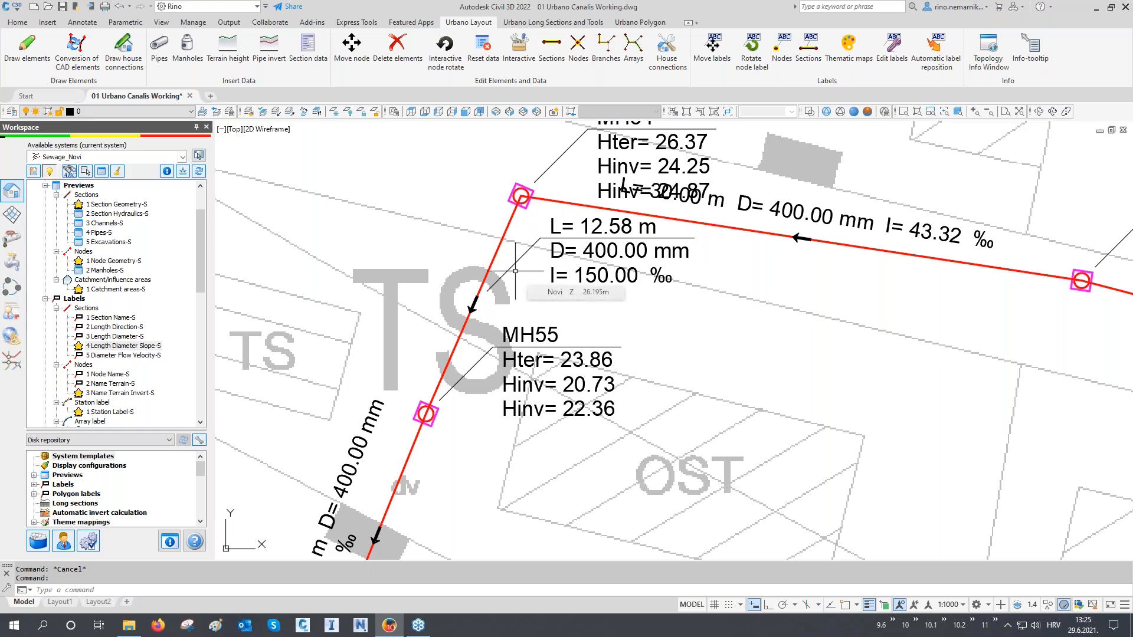
scroll(472, 260, "down", 10)
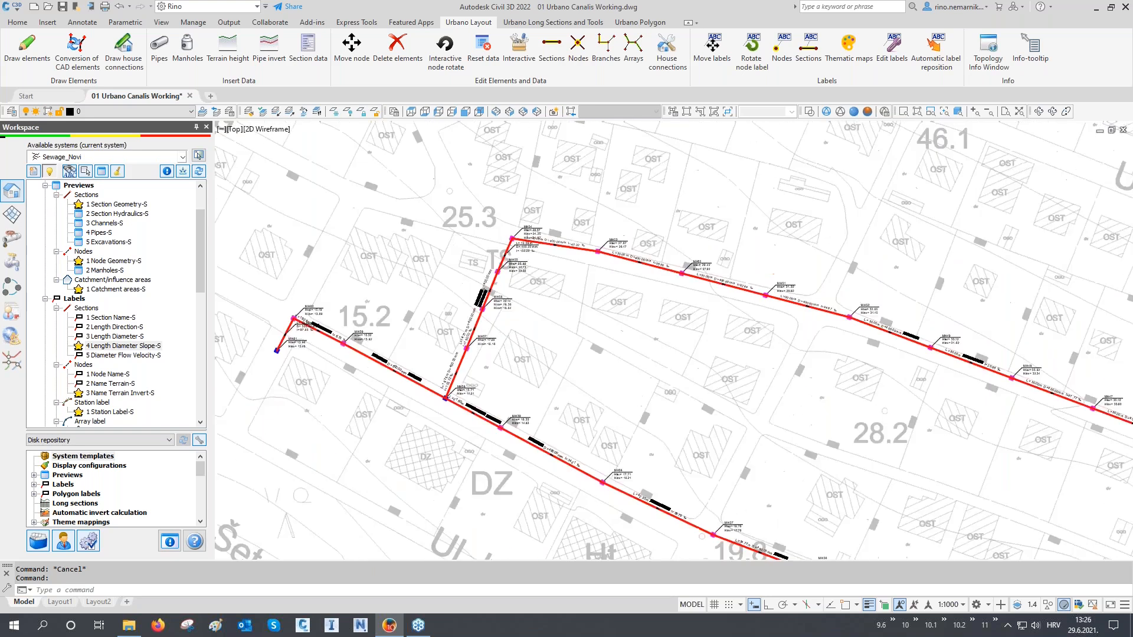
- Return to the overview of the whole network and save the drawing
scroll(443, 307, "down", 3)
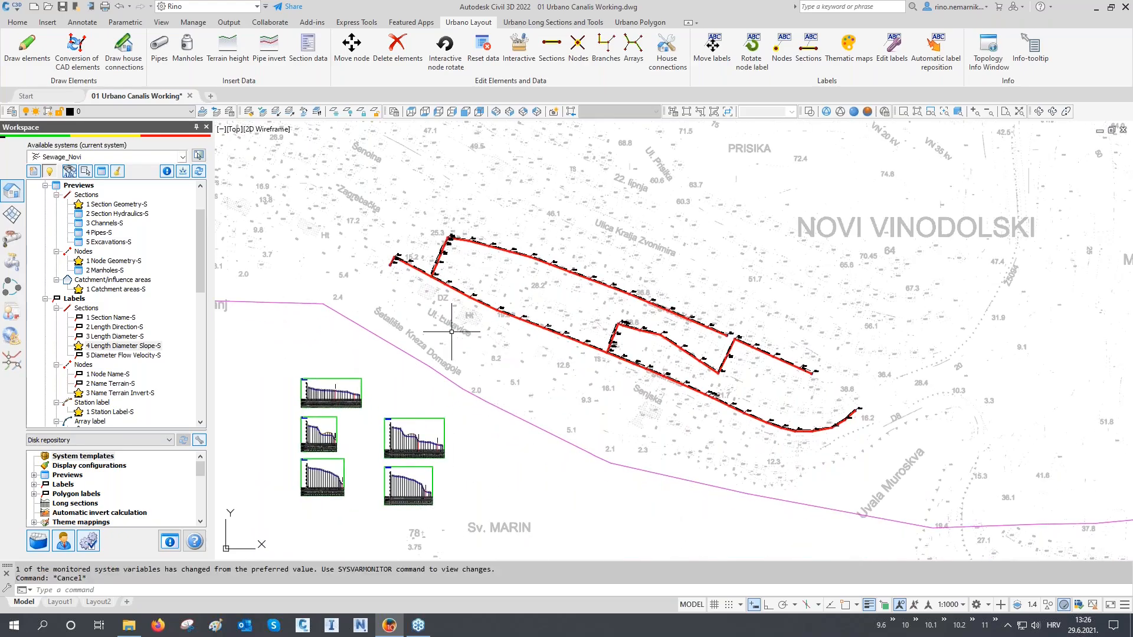
key("Escape")
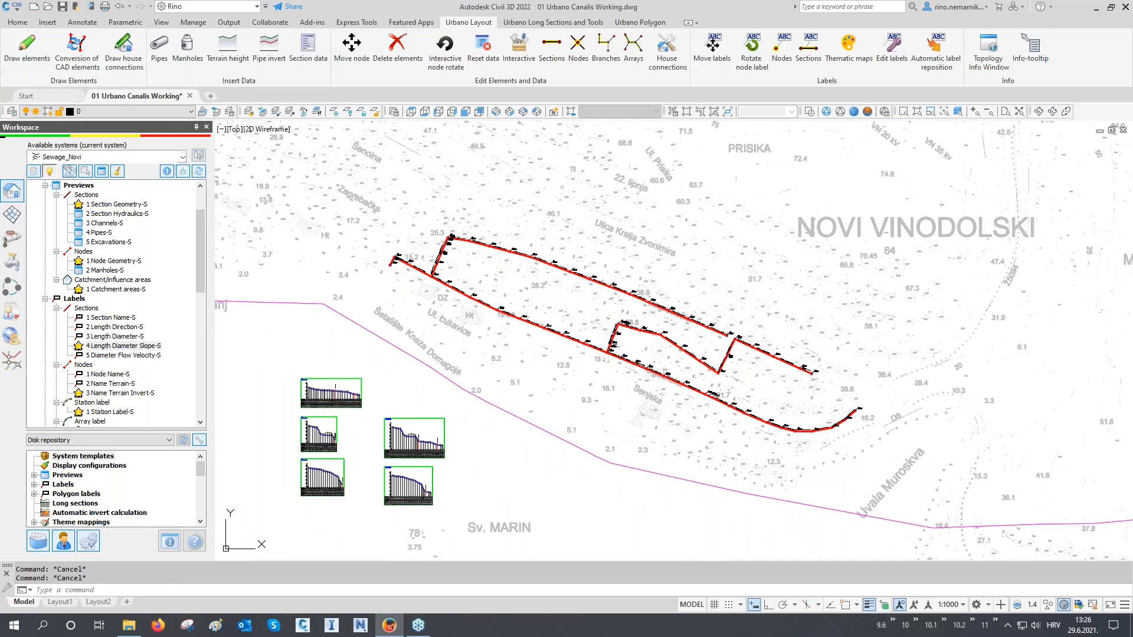
key("ctrl+s")
- Open the 4 Pipes-S preview and review all of its columns through to the pipe volume
scroll(176, 351, "up", 2)
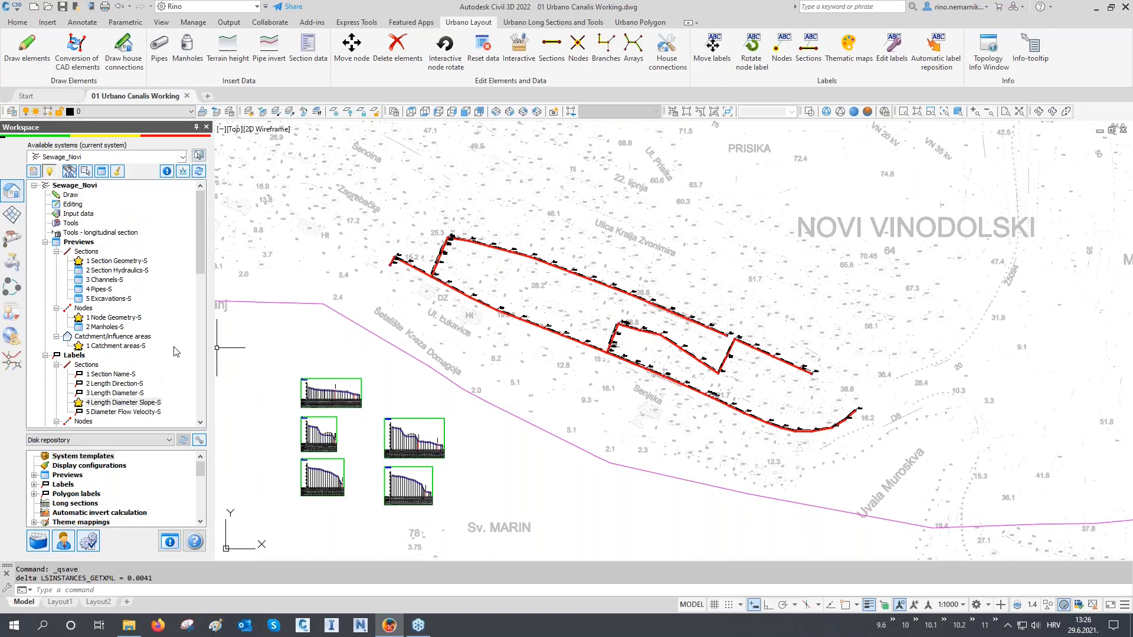
double_click(95, 289)
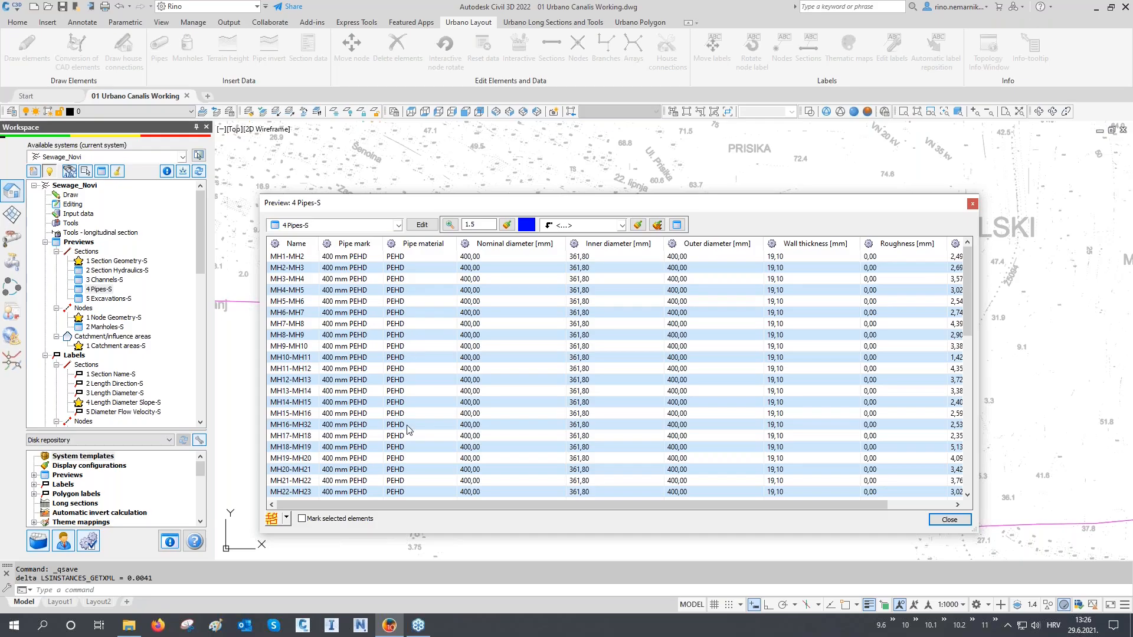
left_click_drag(526, 505, 608, 515)
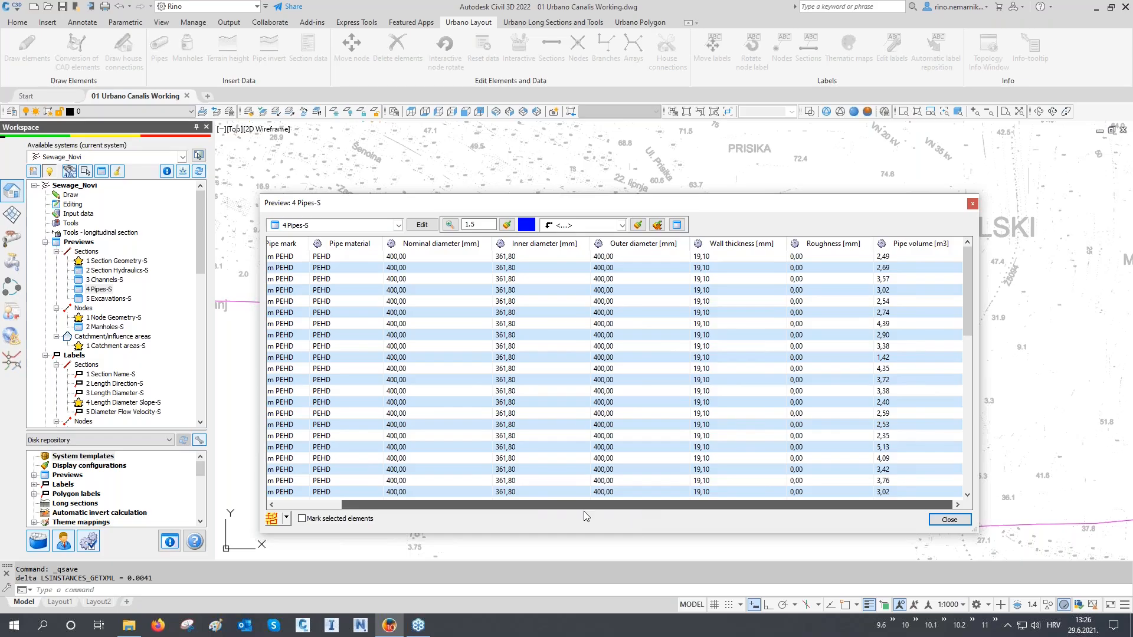
left_click_drag(587, 505, 522, 505)
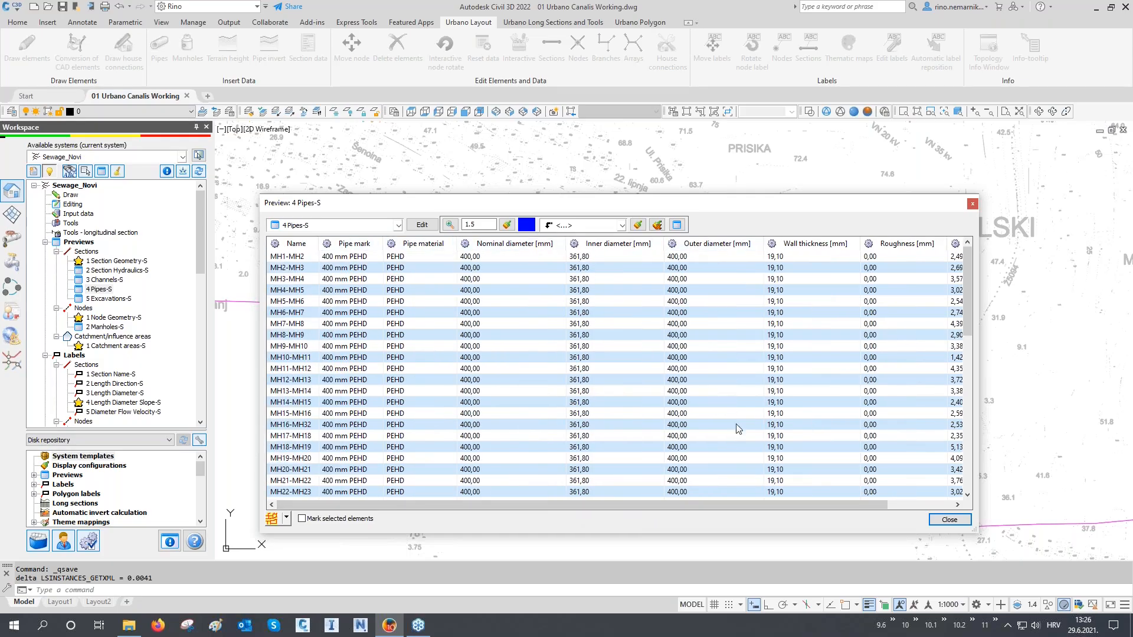
- Sort the pipe table by name and copy all of its rows
left_click(296, 244)
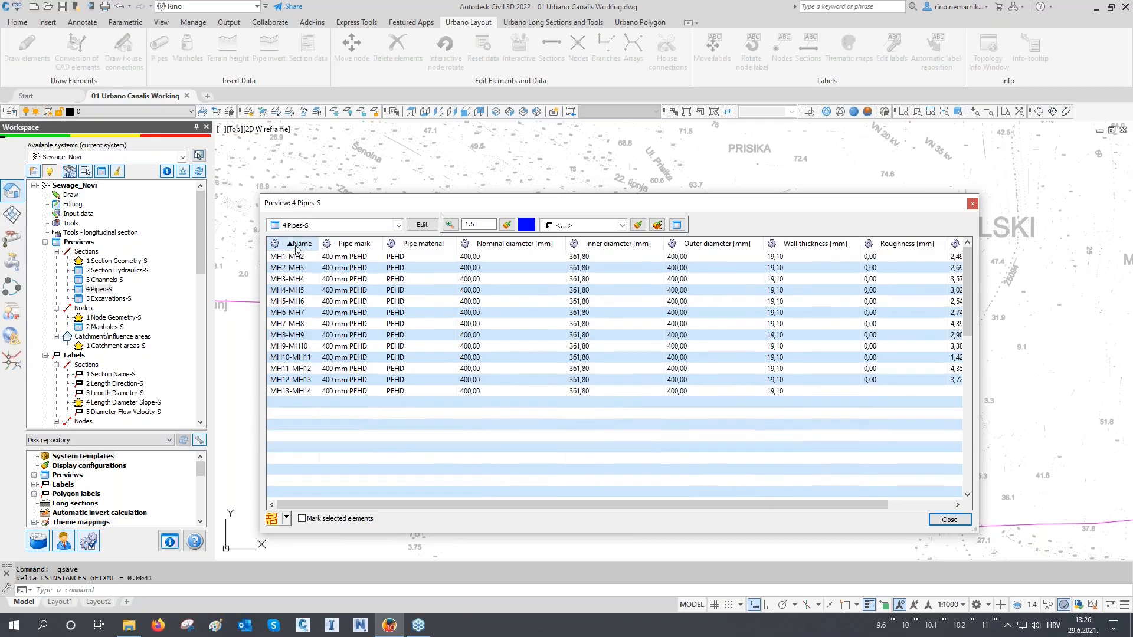
left_click(288, 257)
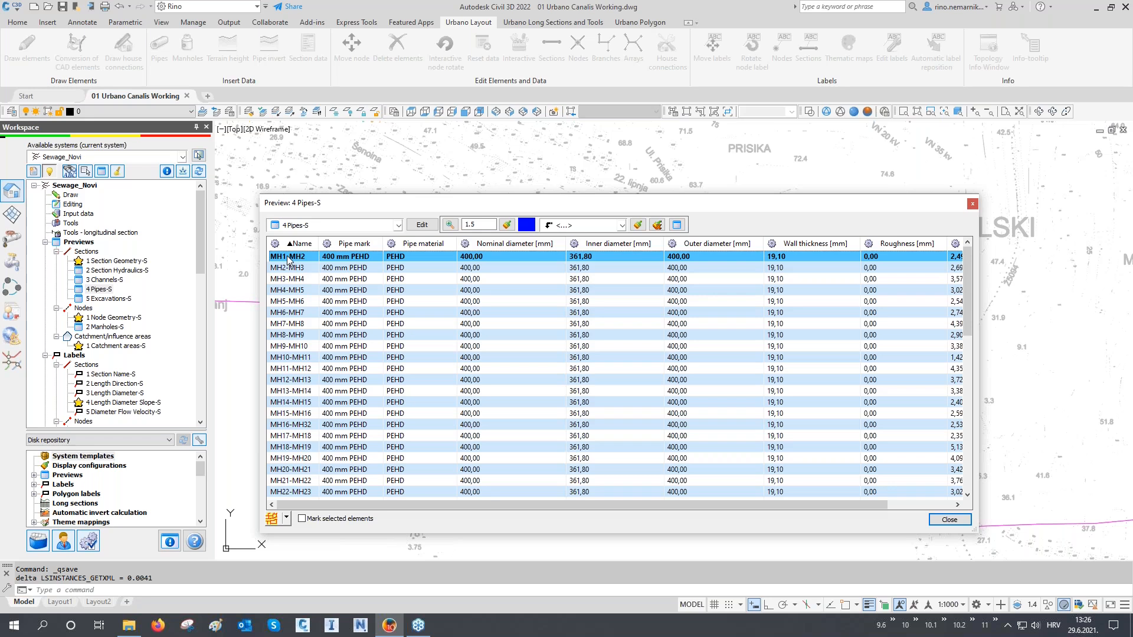
key("ctrl+a")
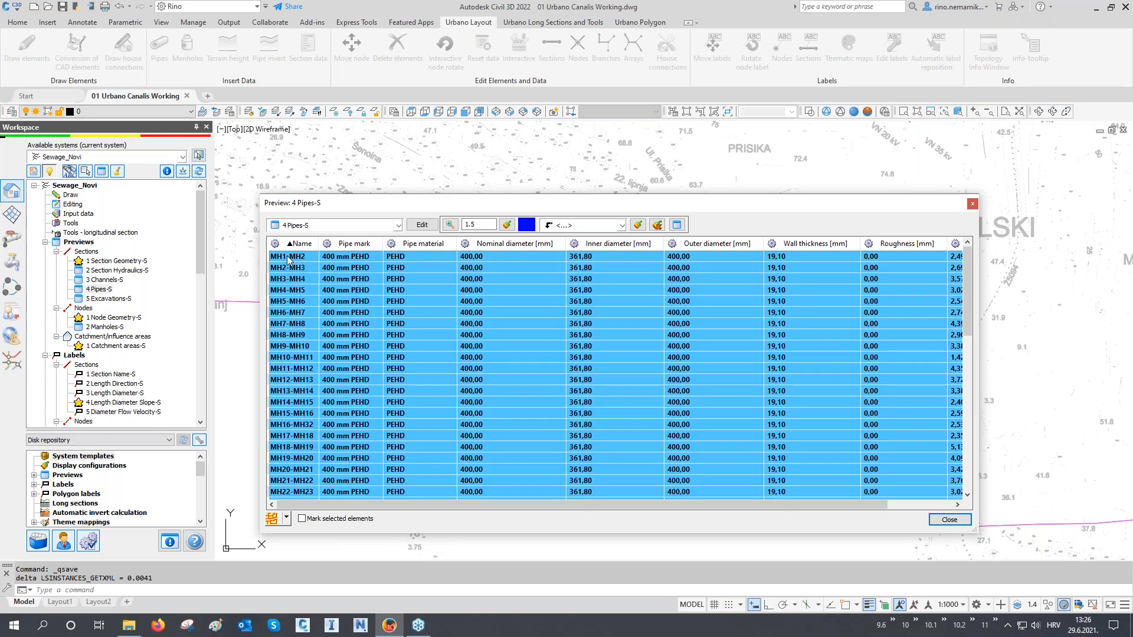
left_click(289, 257)
right_click(289, 258)
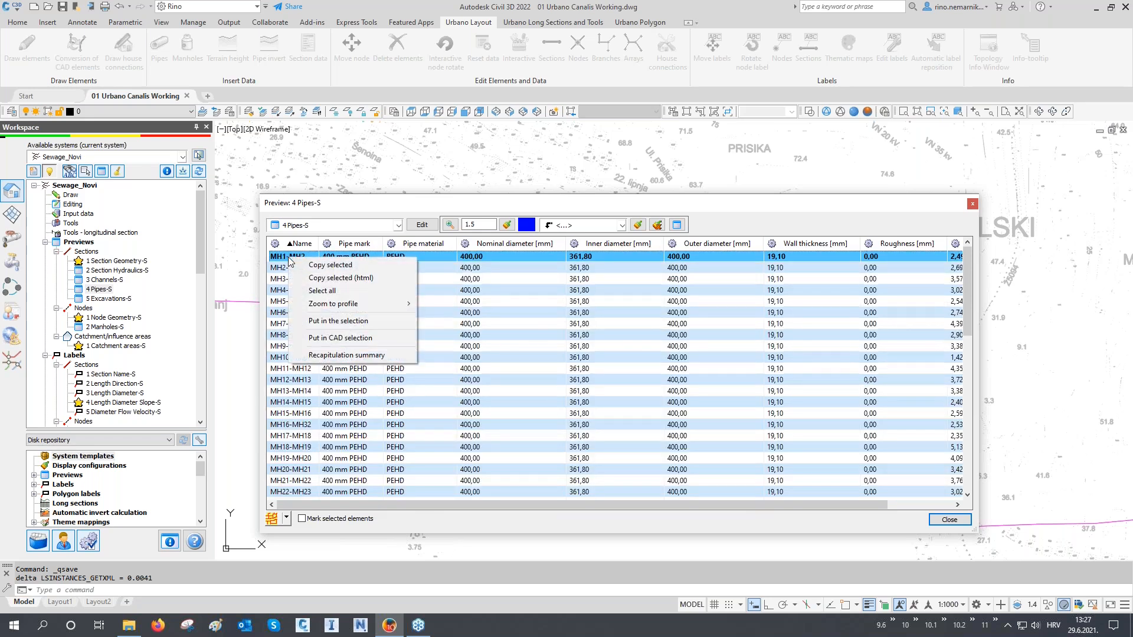
left_click(306, 290)
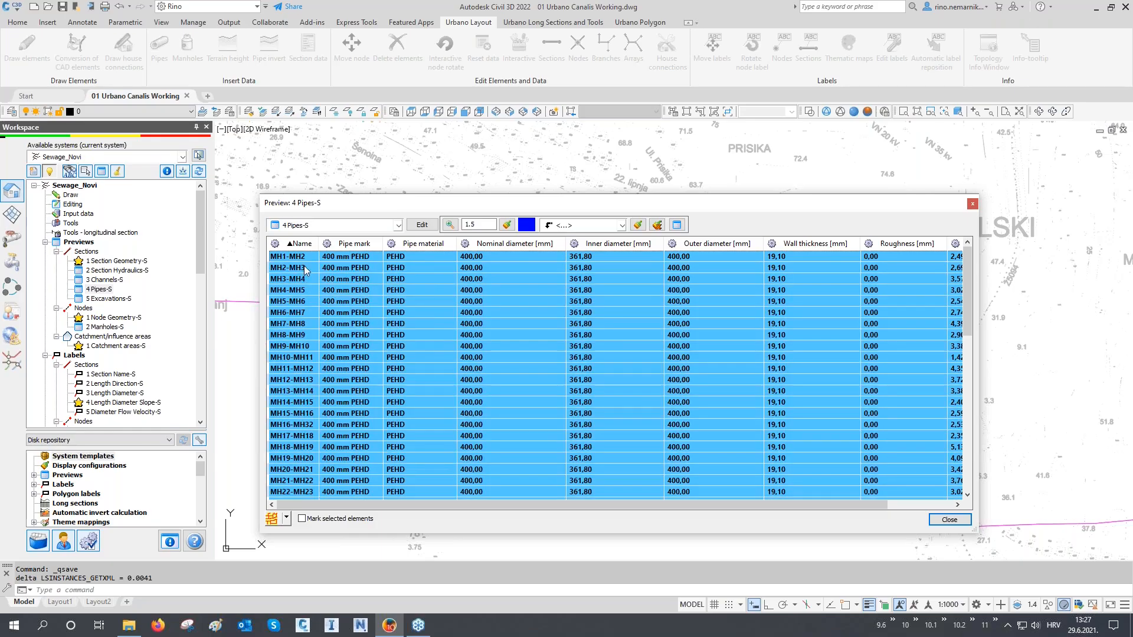
right_click(305, 263)
left_click(330, 266)
- Start Excel, create a blank workbook and paste the copied pipe table at cell A1
left_click(13, 625)
type("ex")
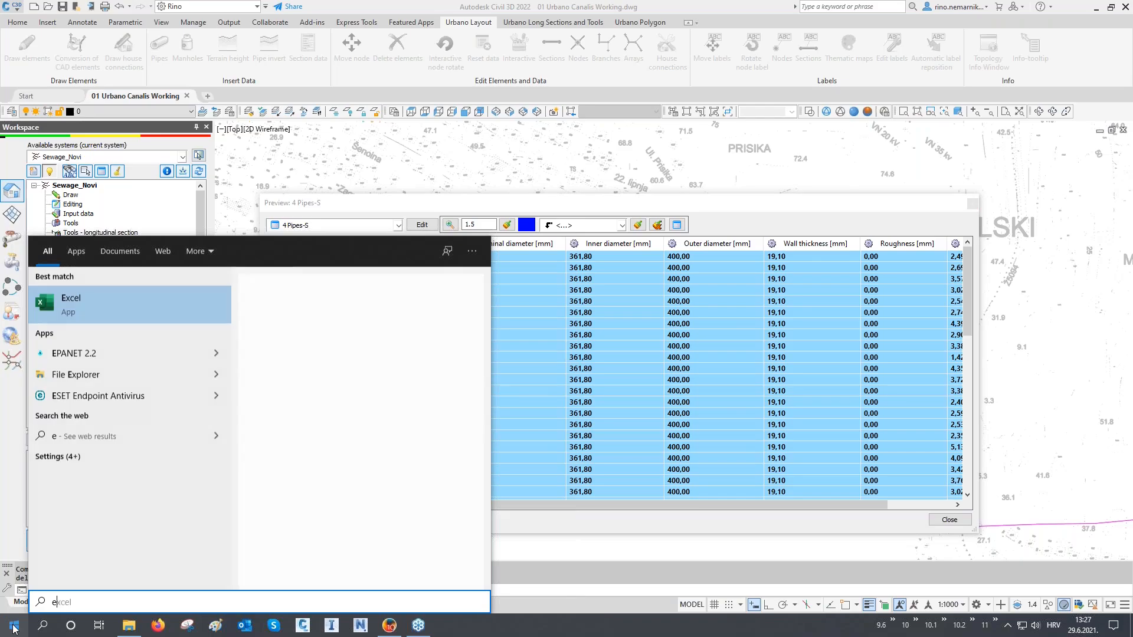
left_click(162, 306)
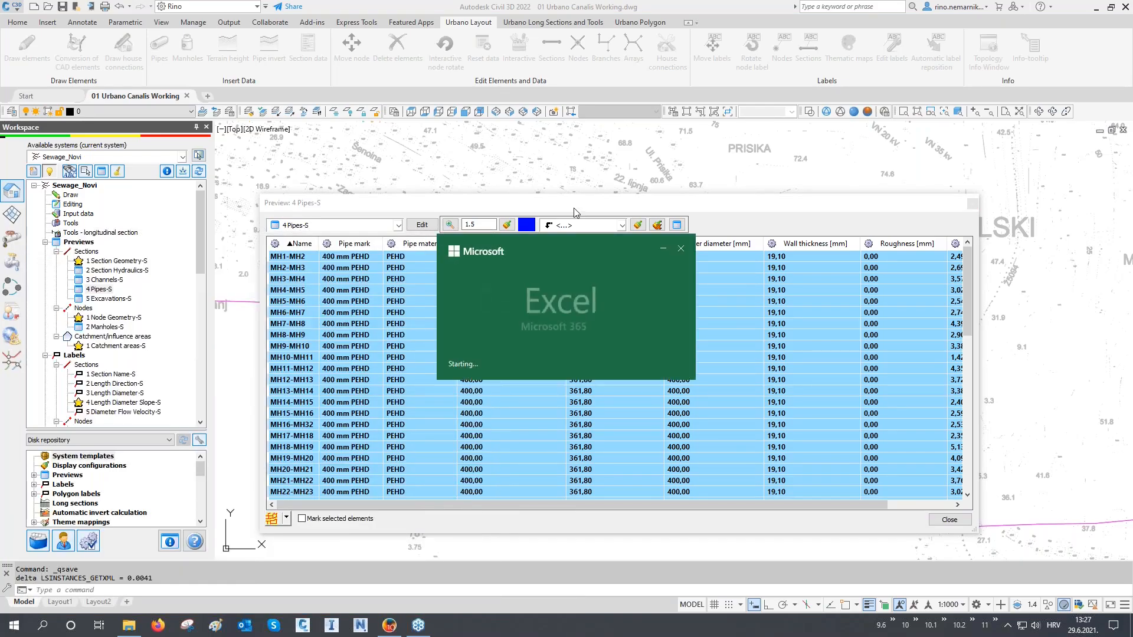
left_click(279, 216)
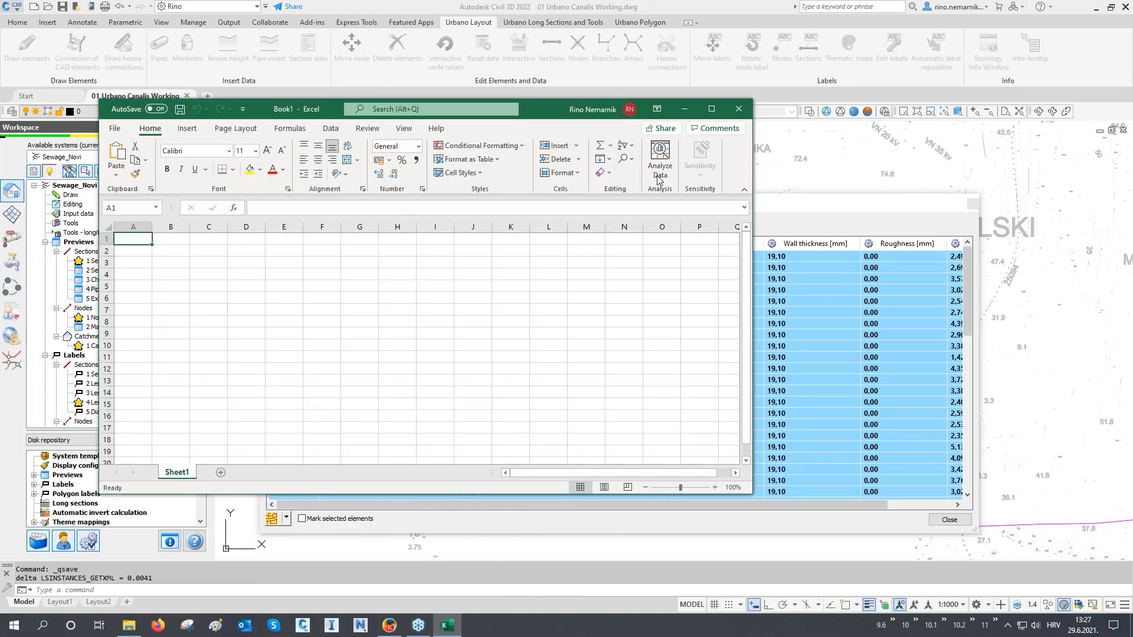
left_click(711, 109)
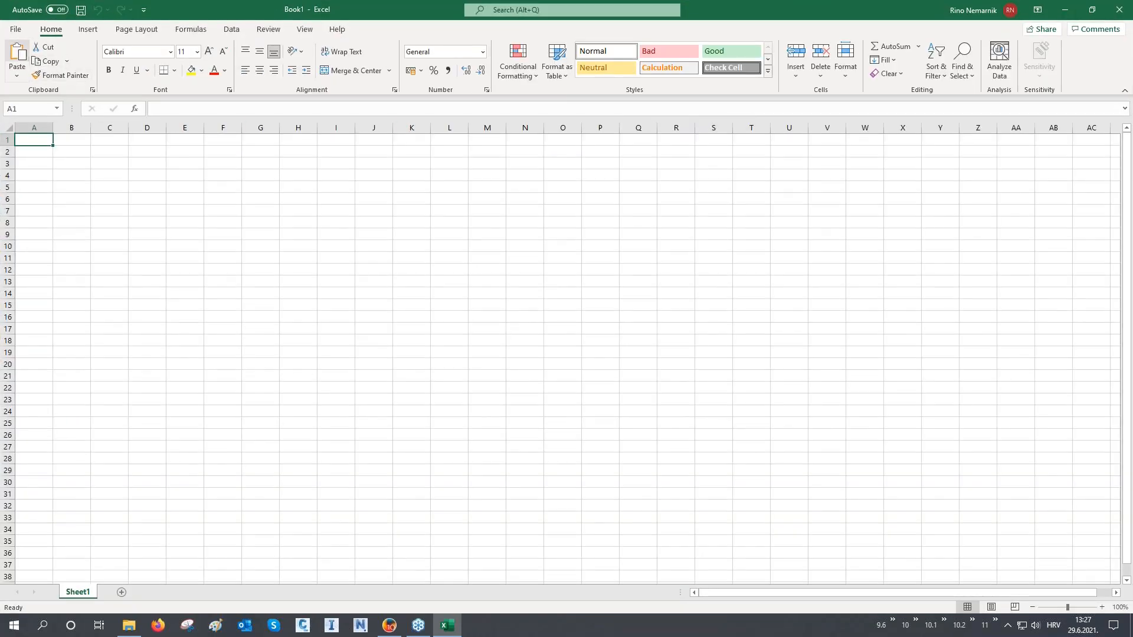
left_click(17, 56)
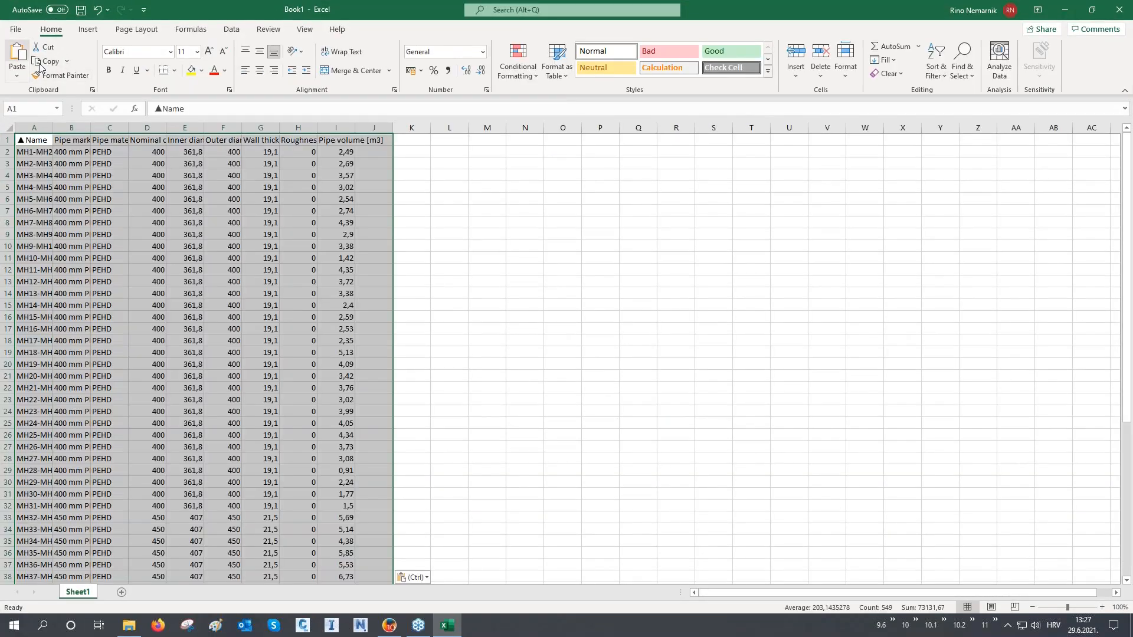
- Set the width of columns A through I to 15
right_click(41, 127)
left_click(42, 125)
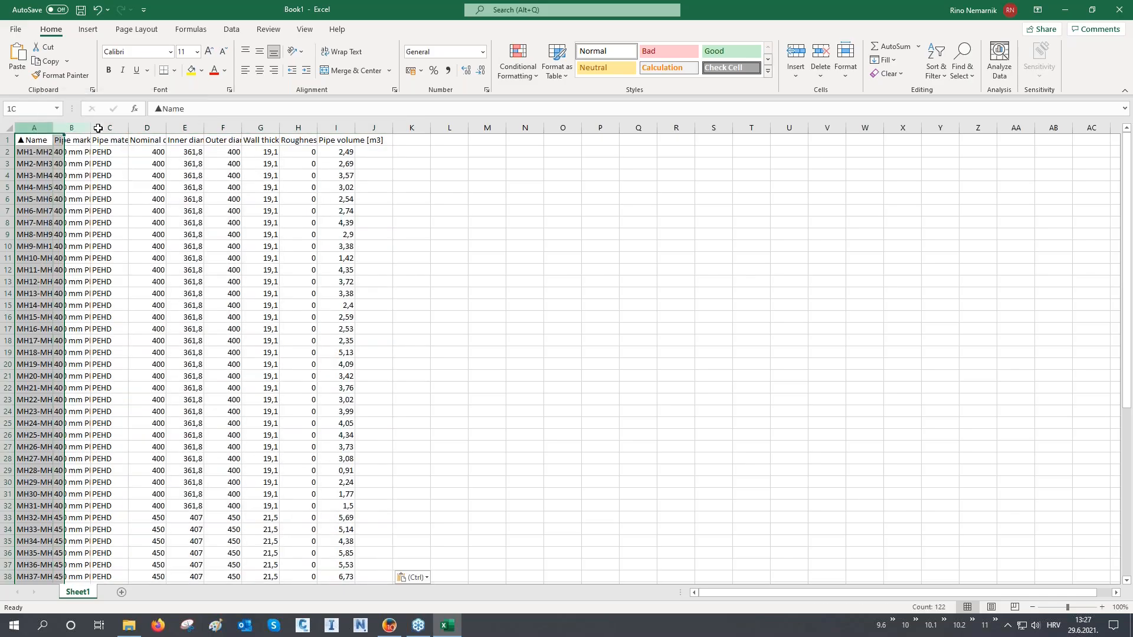
left_click_drag(60, 128, 339, 127)
right_click(347, 128)
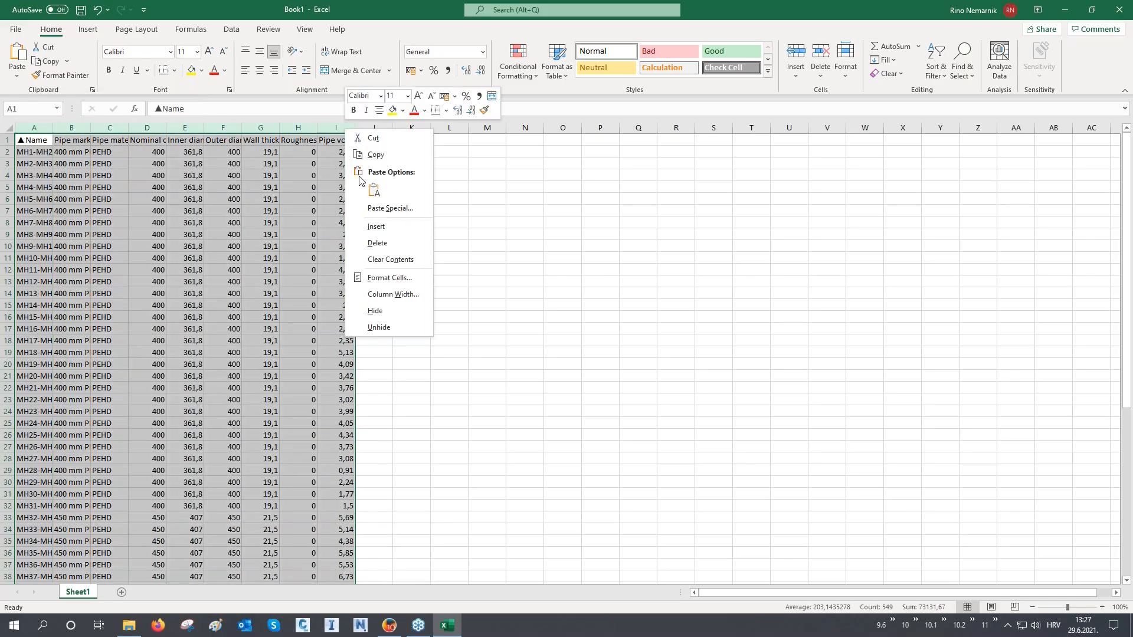
left_click(381, 295)
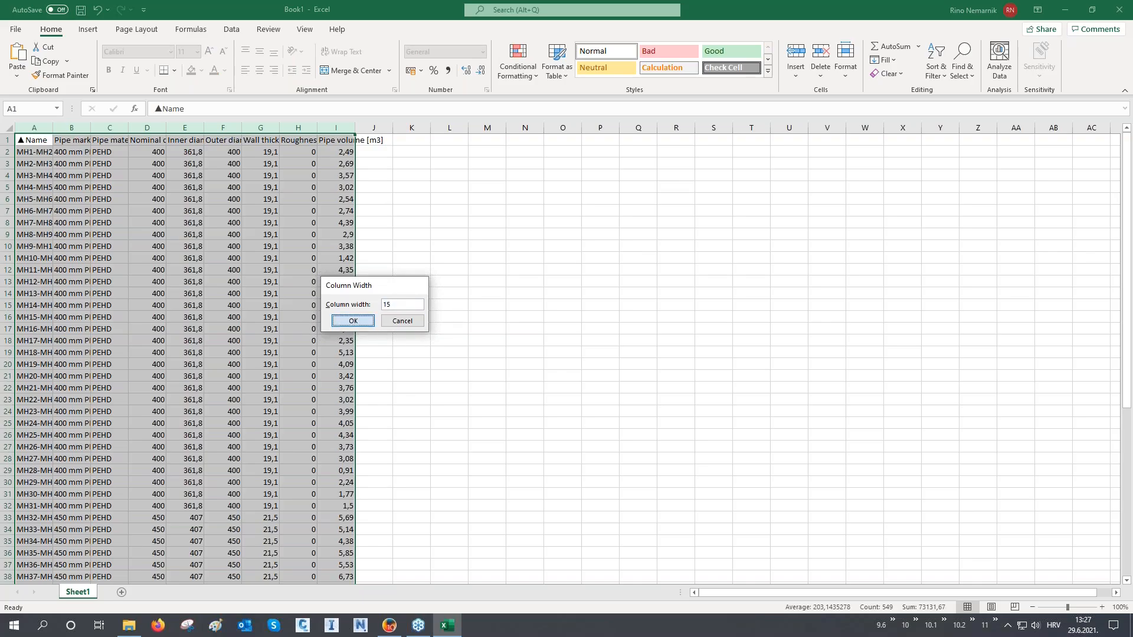
left_click(345, 326)
left_click(58, 140)
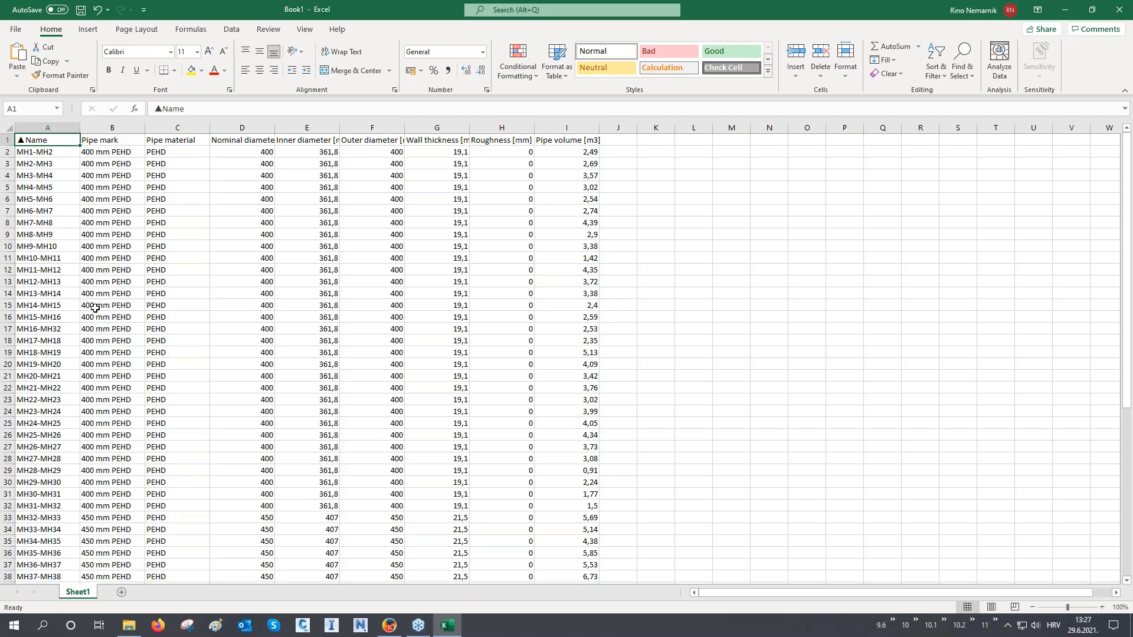
- Add a second worksheet to the workbook and switch back to the pipe preview in Civil 3D
left_click(124, 592)
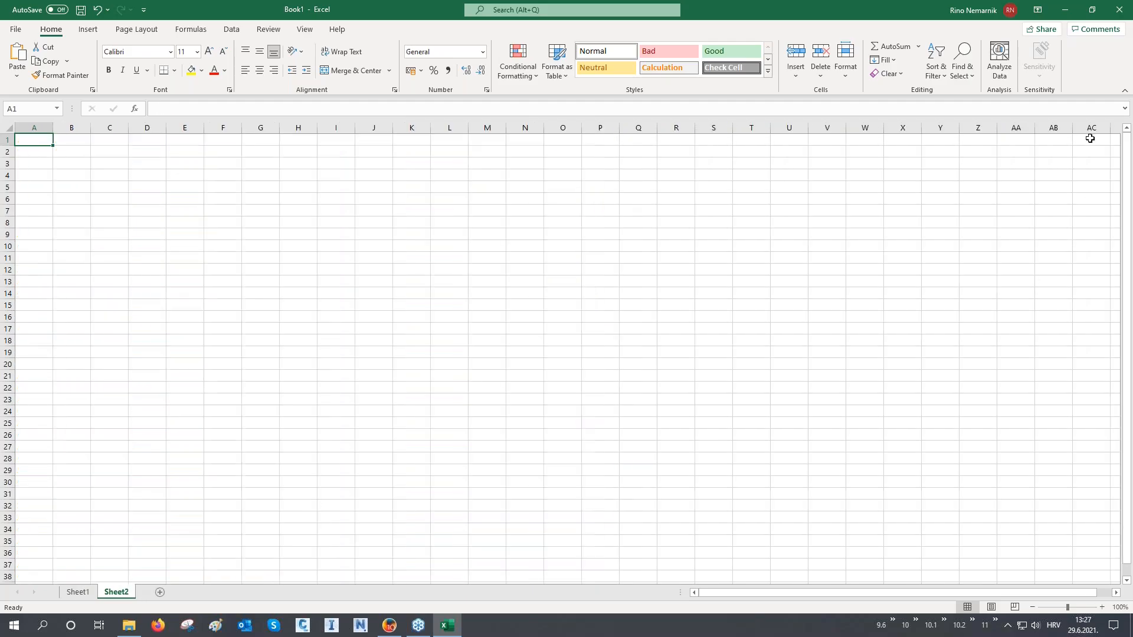
left_click(1065, 10)
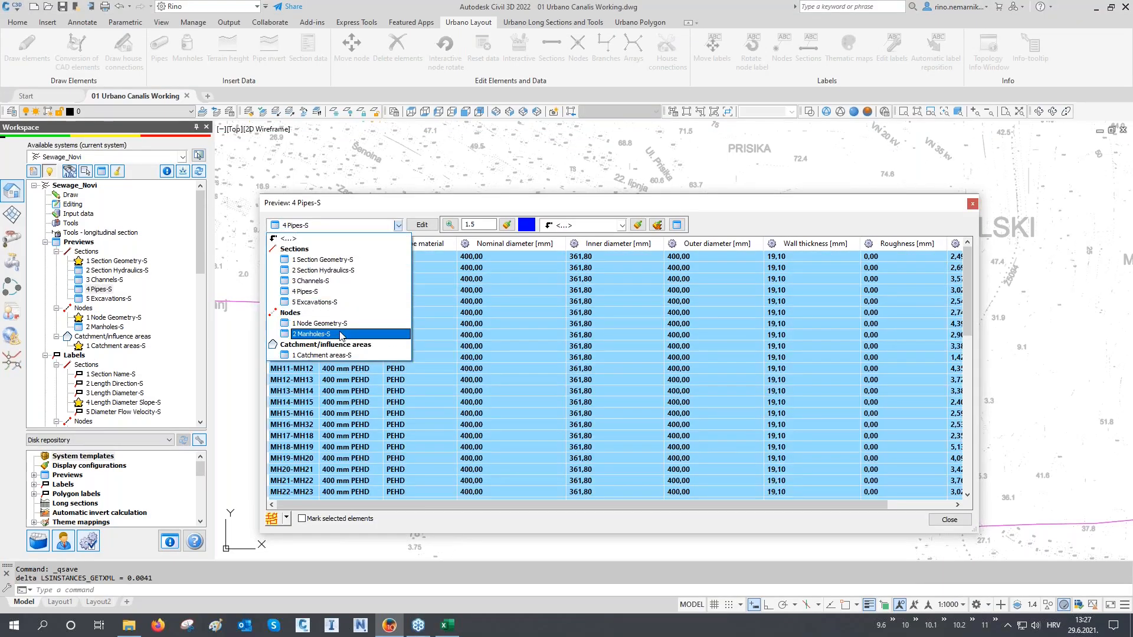
- Review the 2 Manholes-S table in the preview and close the preview
left_click(340, 336)
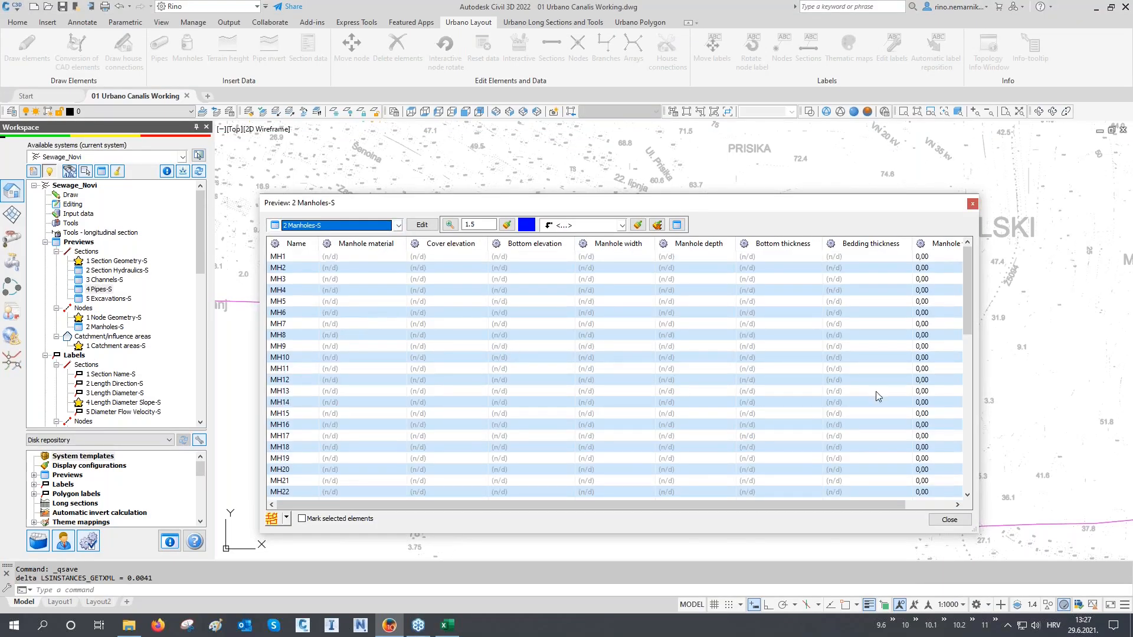
left_click(949, 519)
scroll(358, 286, "up", 6)
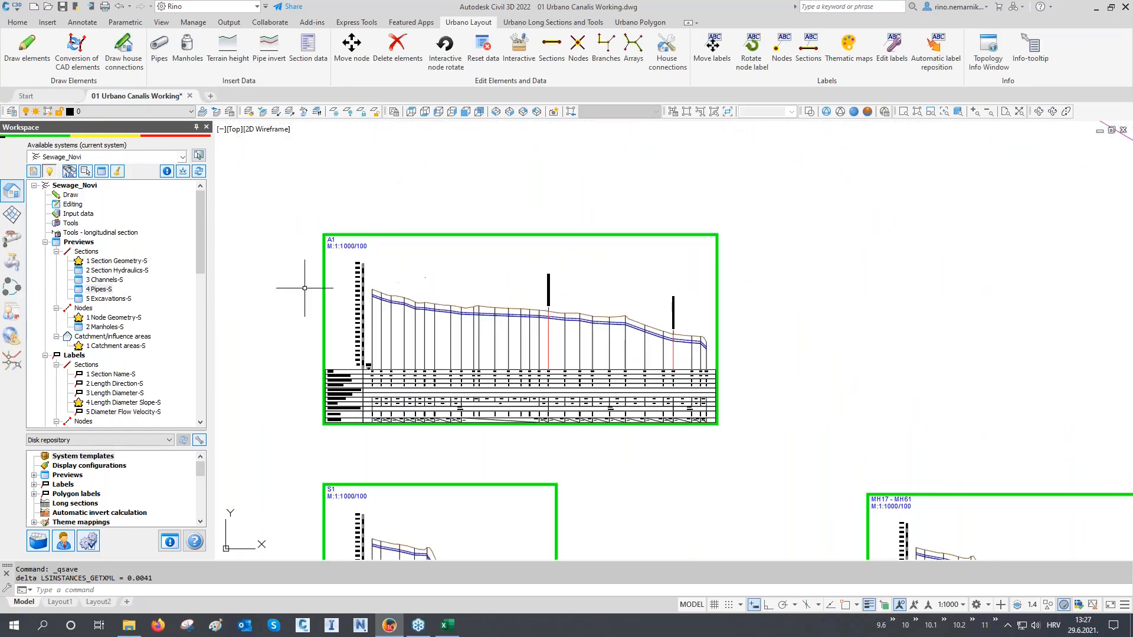
- Start the manhole data input and choose the R, 1200 x 1200 rectangular simple manhole
left_click(89, 216)
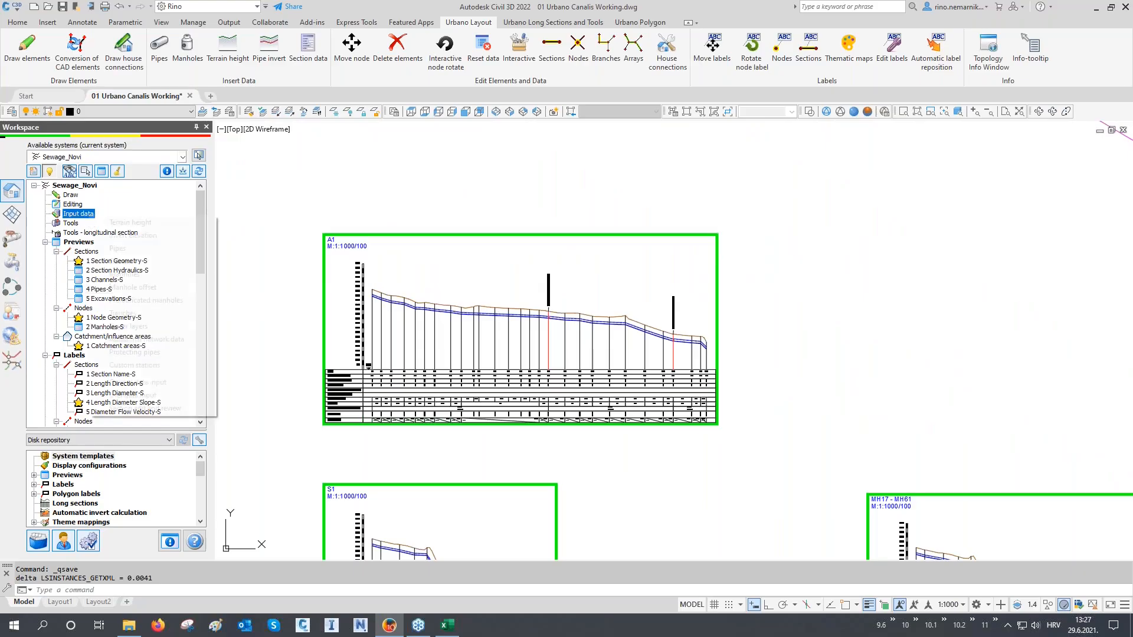
right_click(90, 218)
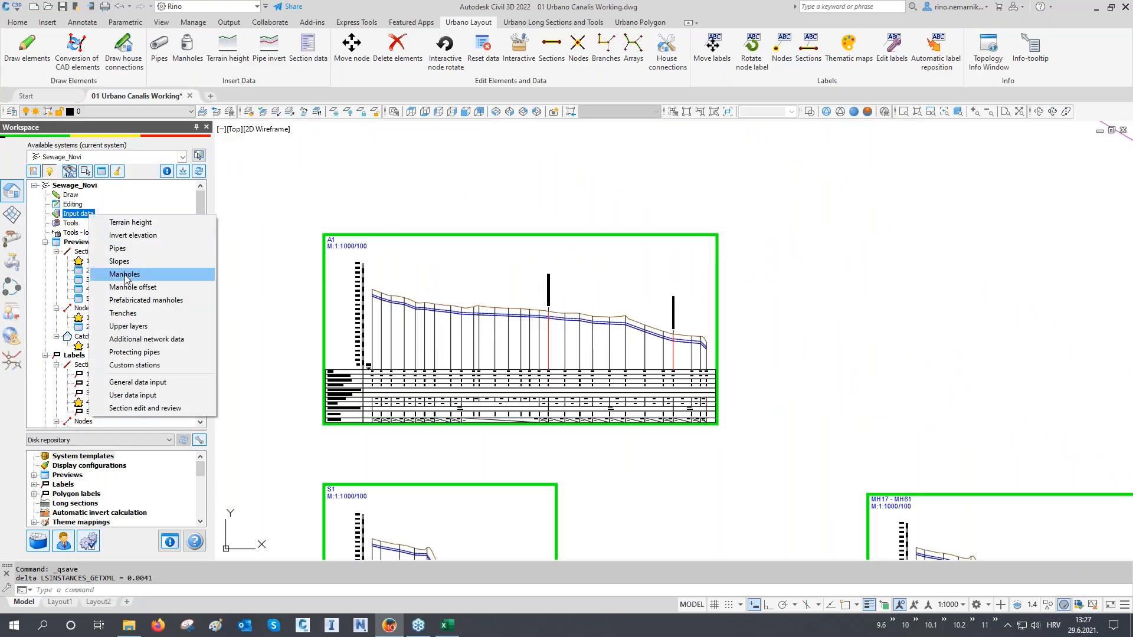
left_click(186, 52)
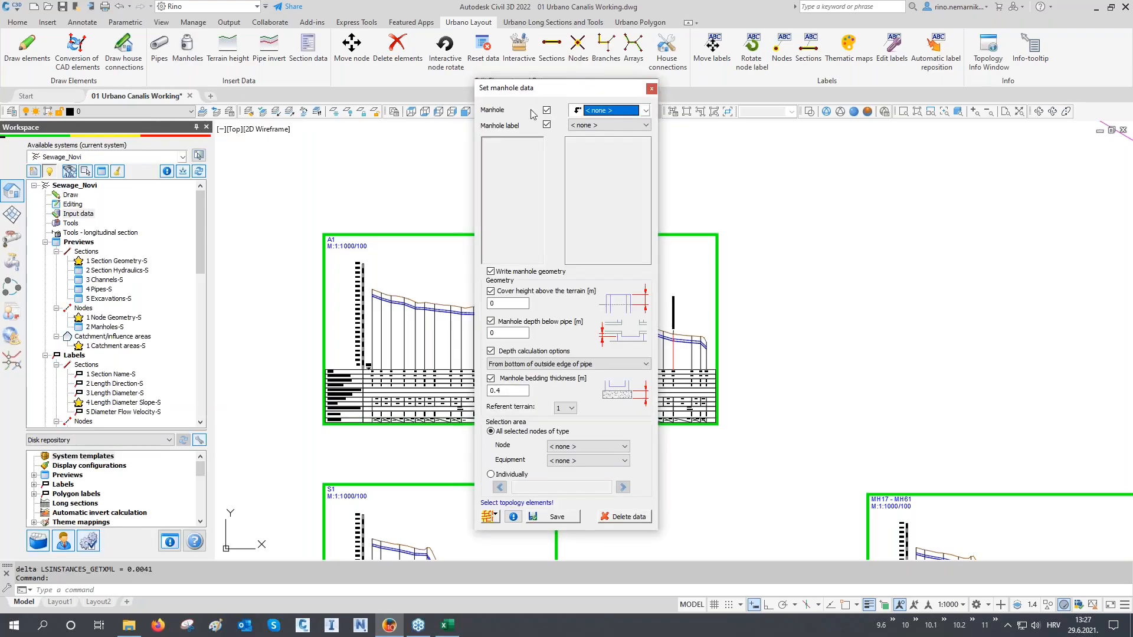
left_click_drag(548, 93, 887, 134)
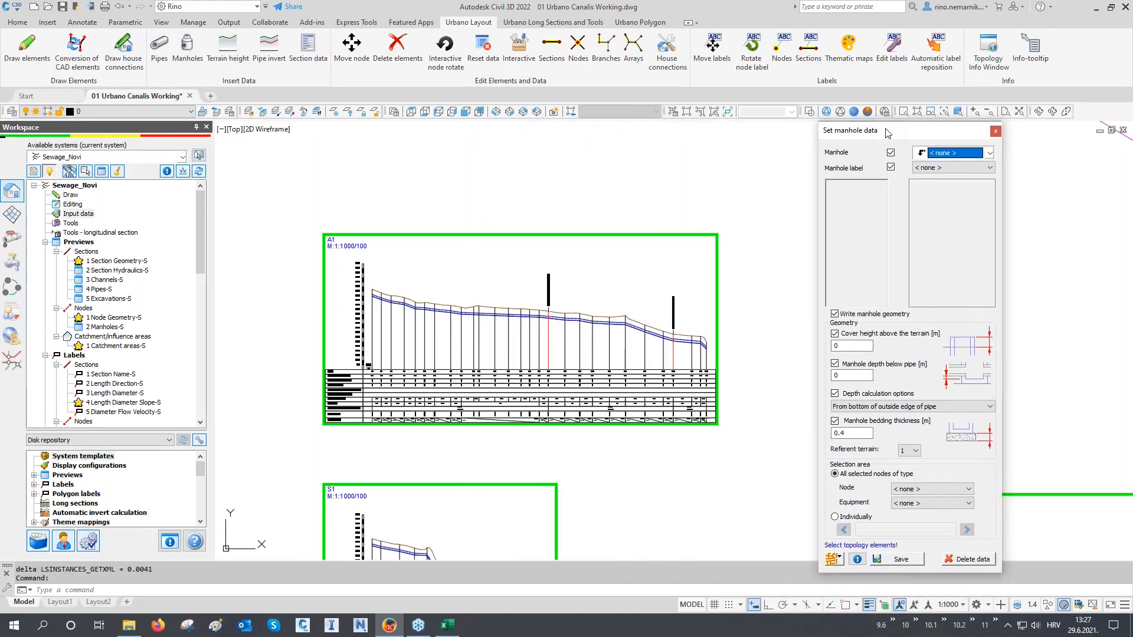
left_click(950, 154)
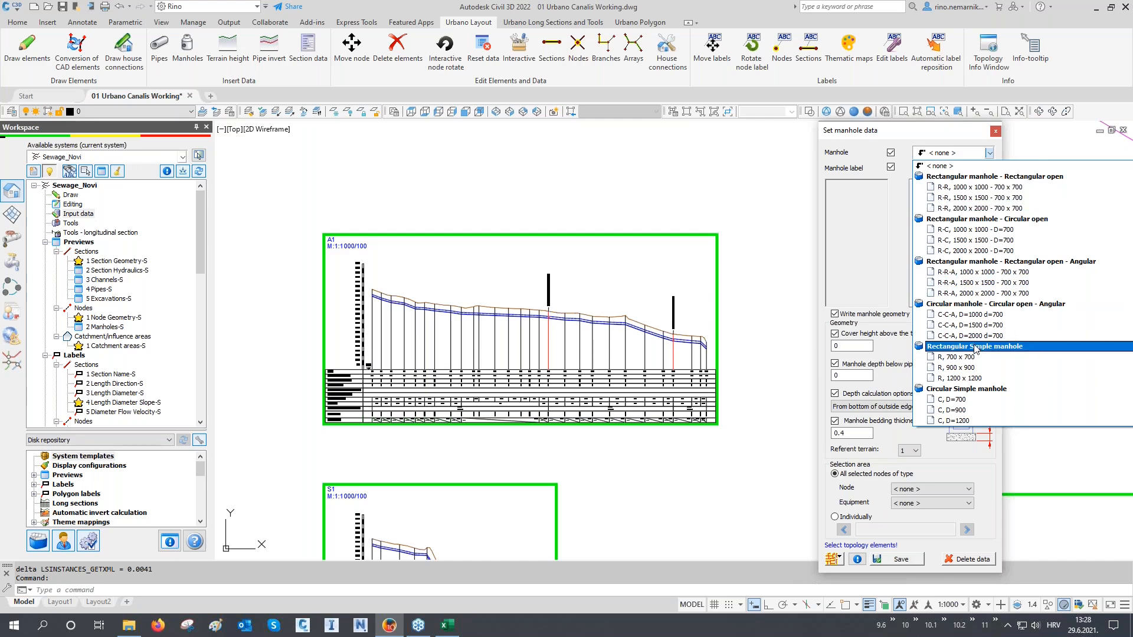
left_click(967, 382)
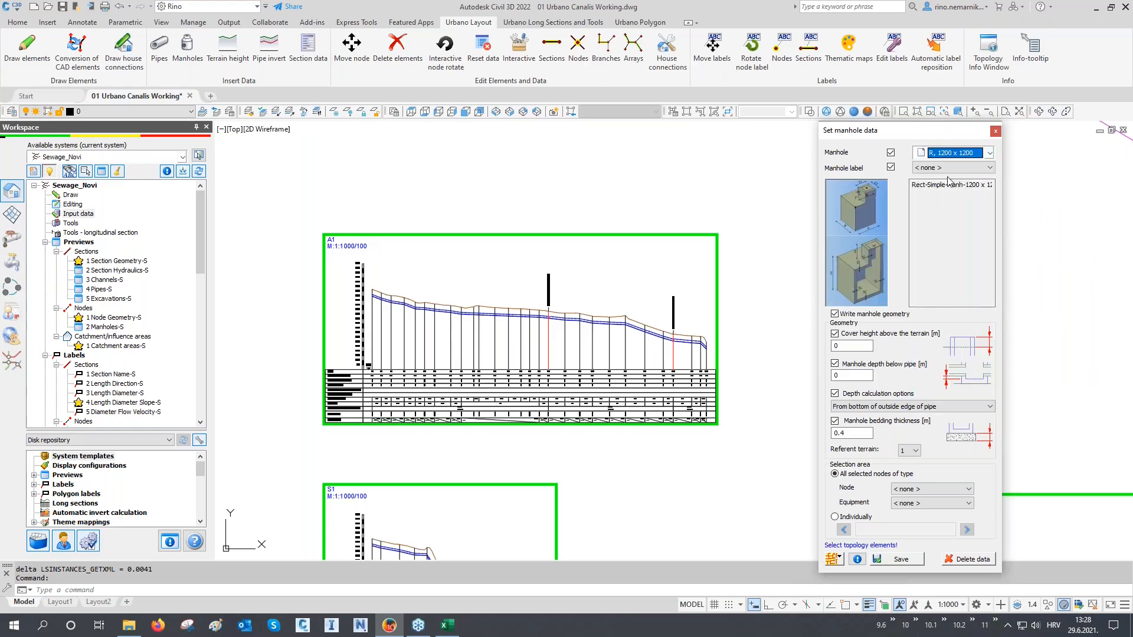
- Use the Branches selection to pick the long upper branch and the short inner branch of the network for the manhole data
left_click(836, 559)
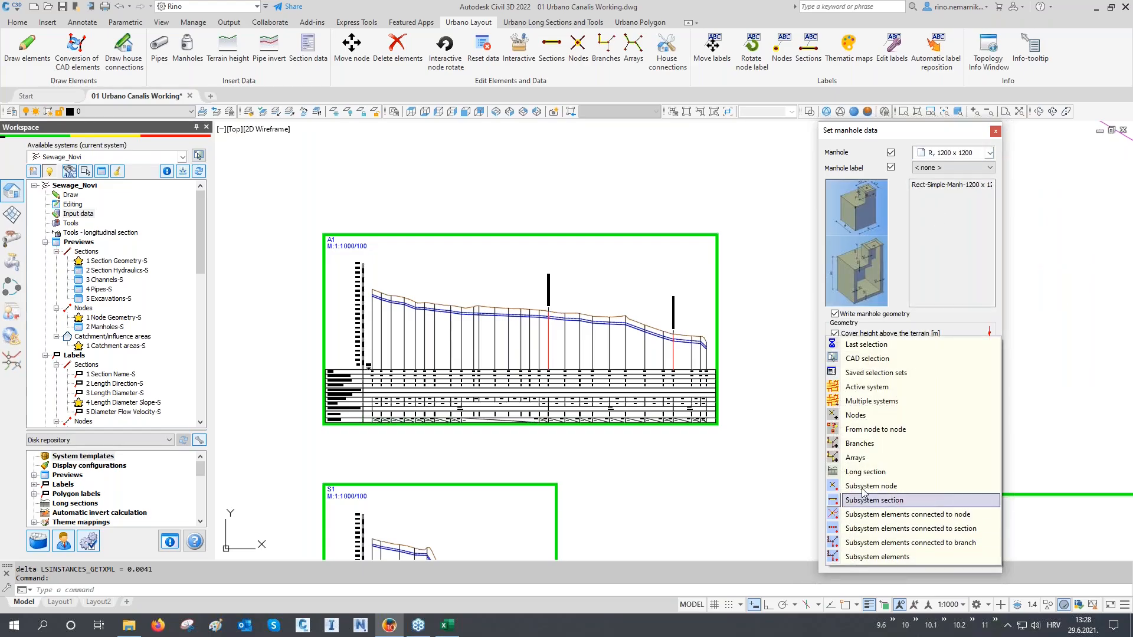
left_click(859, 444)
scroll(554, 356, "down", 9)
scroll(755, 315, "up", 2)
middle_click_drag(755, 315, 571, 320)
left_click(557, 321)
left_click(549, 292)
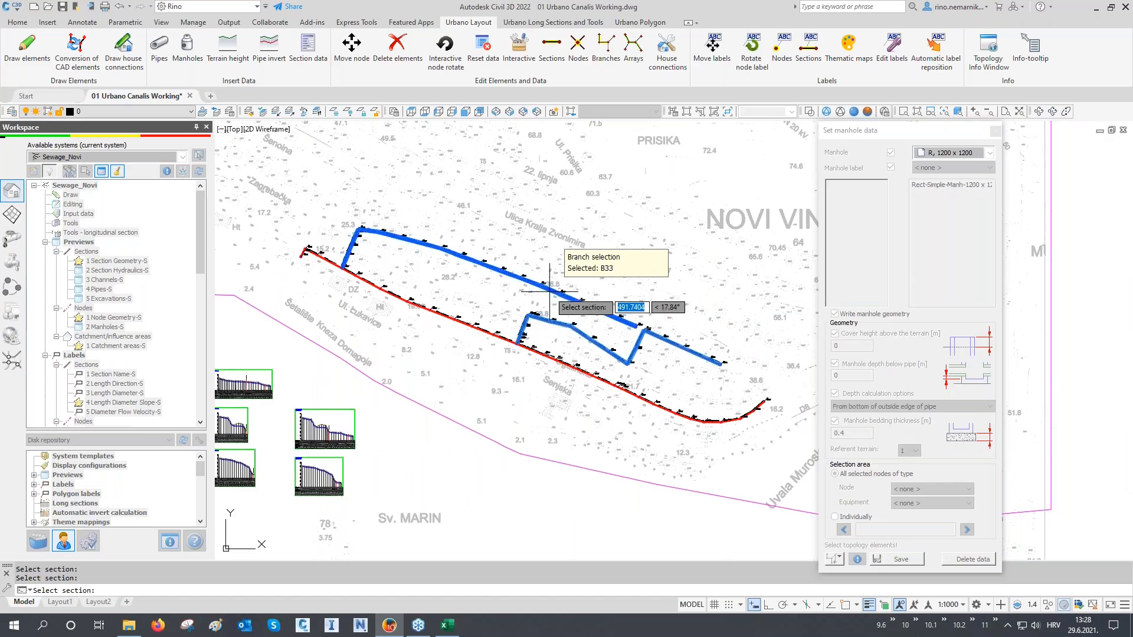
key("Return")
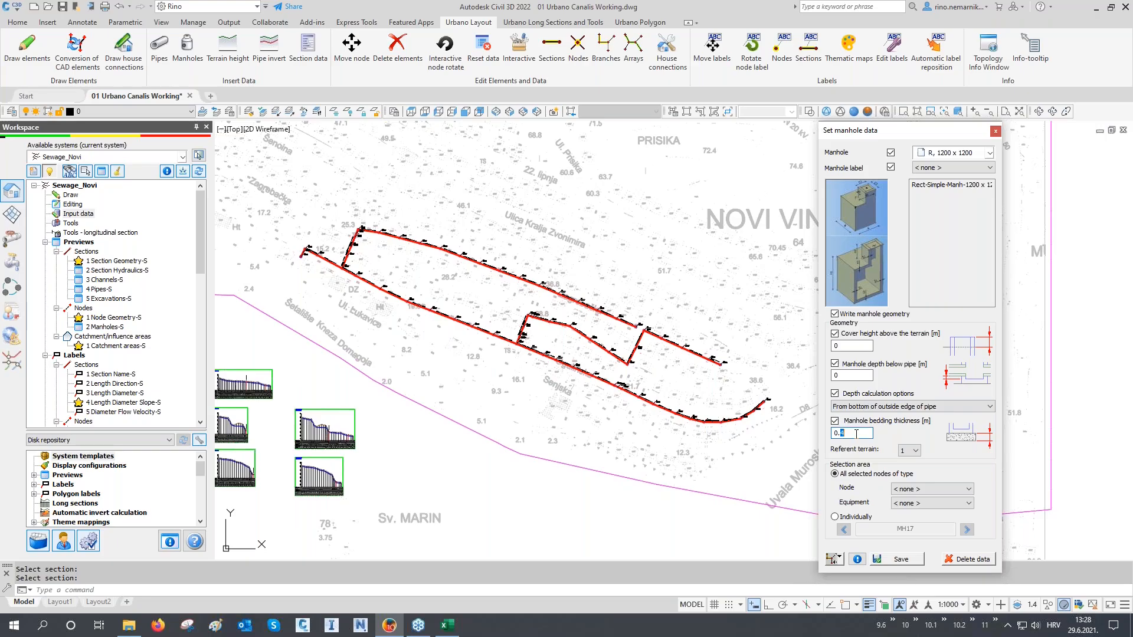
- Calculate manhole depth from bottom of inside edge of pipe with 0.20 m bedding, save, and check a manhole base in the long section
left_click(893, 407)
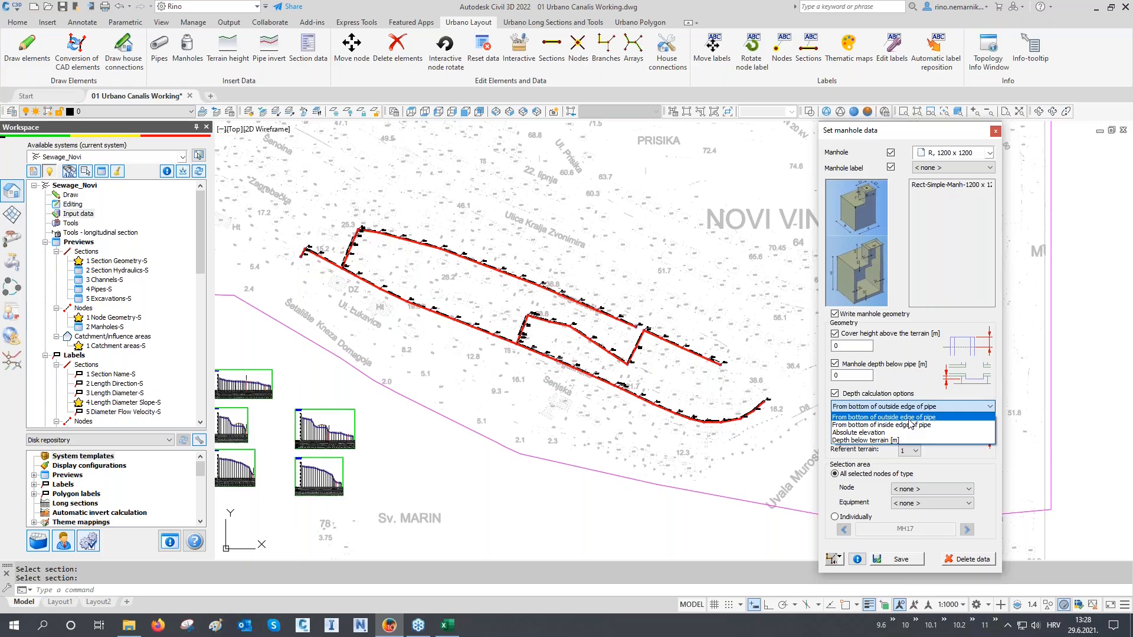
left_click(908, 425)
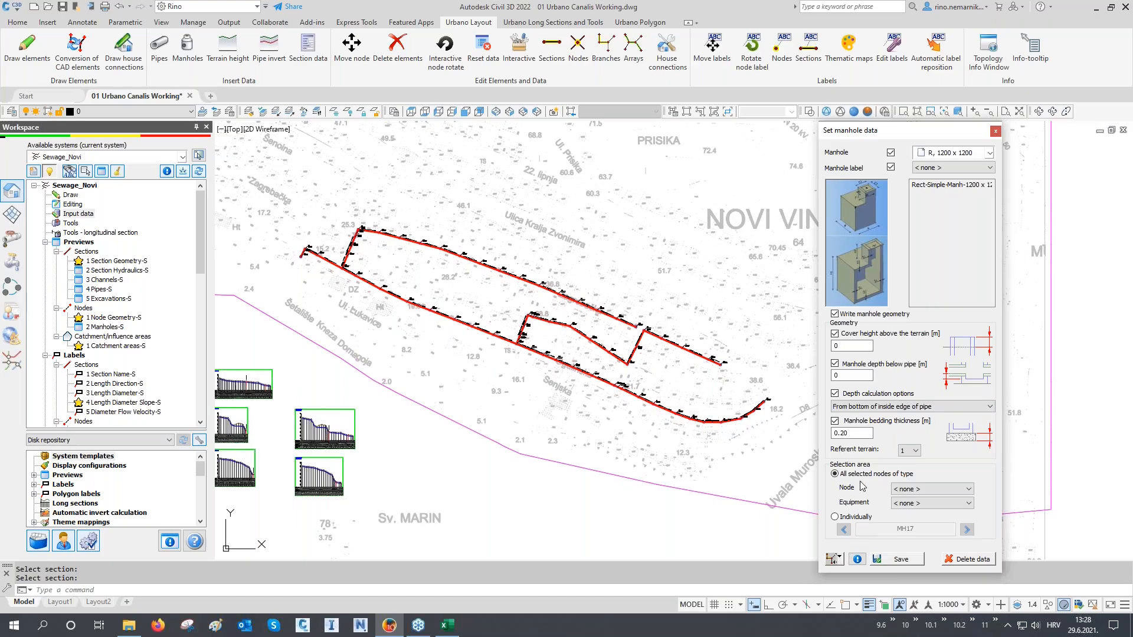
left_click(895, 559)
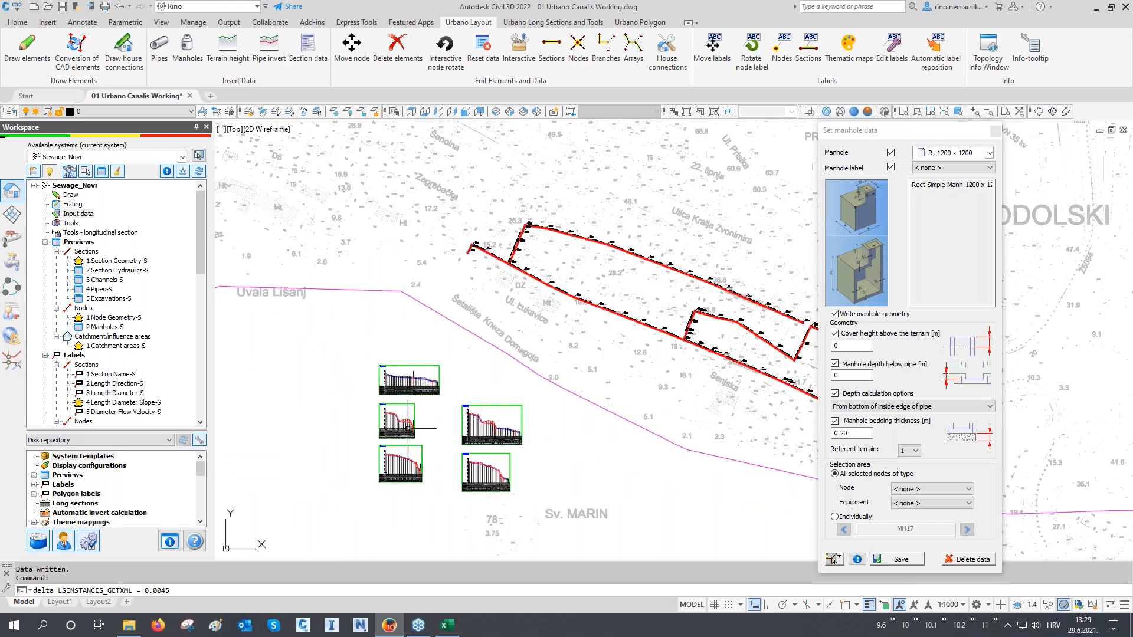
scroll(403, 372, "up", 8)
scroll(402, 370, "up", 6)
scroll(437, 388, "up", 4)
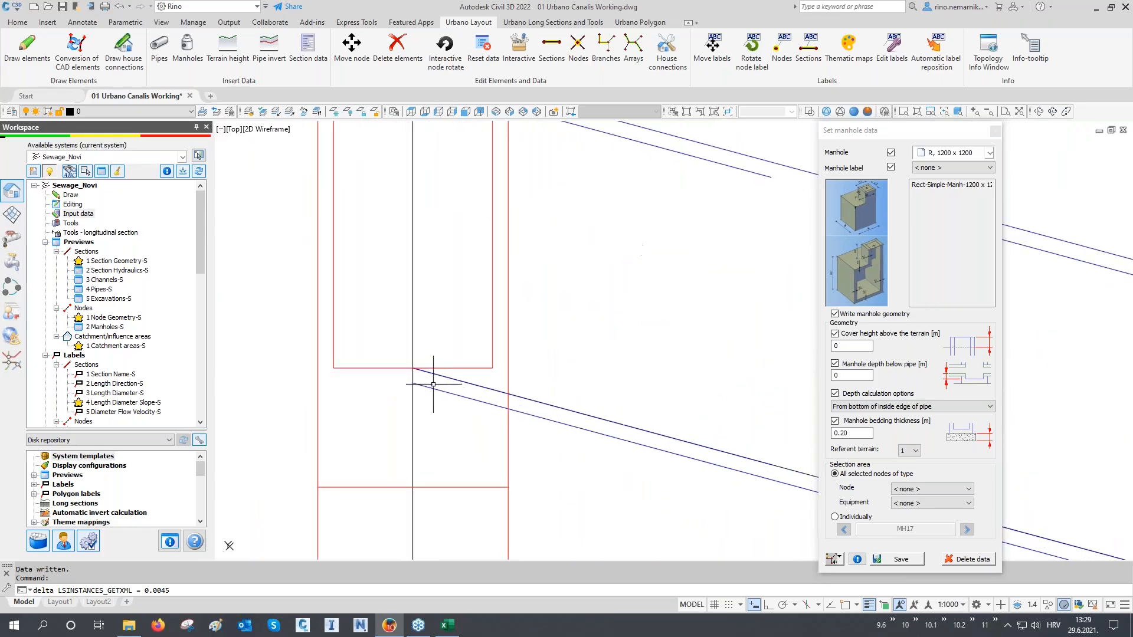
left_click(404, 368)
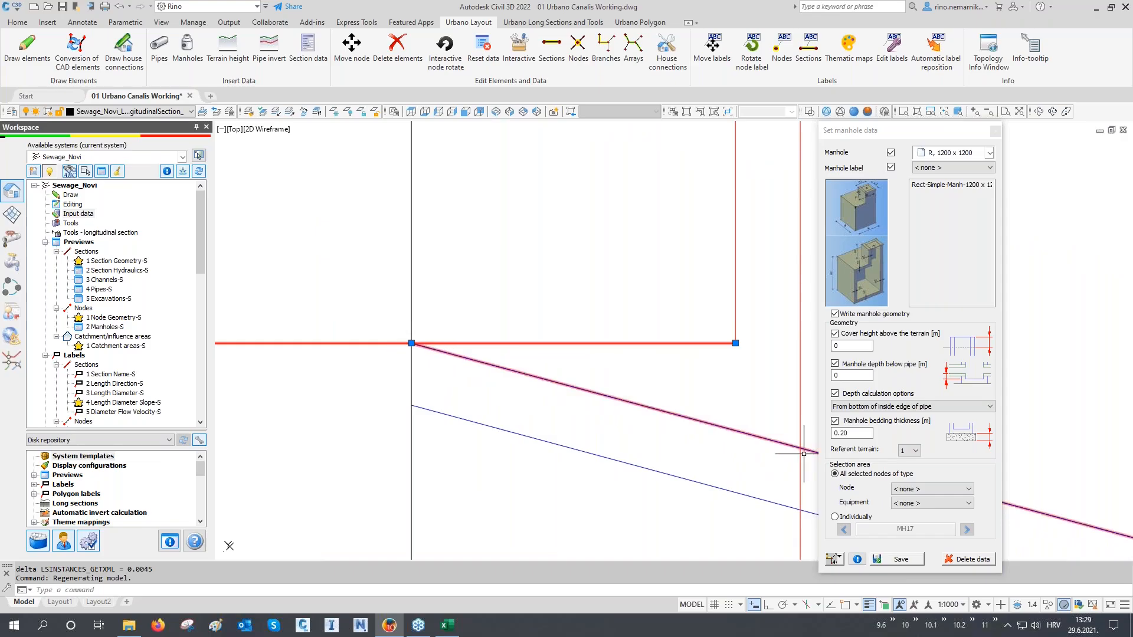
- Change the depth calculation to from bottom of outside edge of pipe, save, and inspect the manhole base against the pipe
left_click(887, 406)
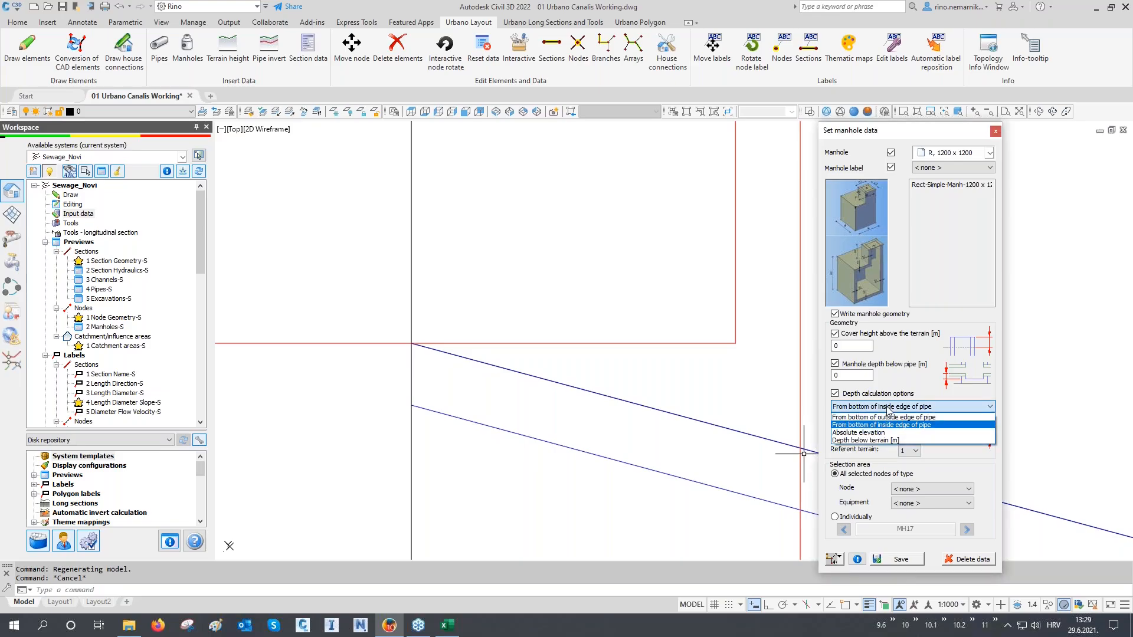
left_click(899, 414)
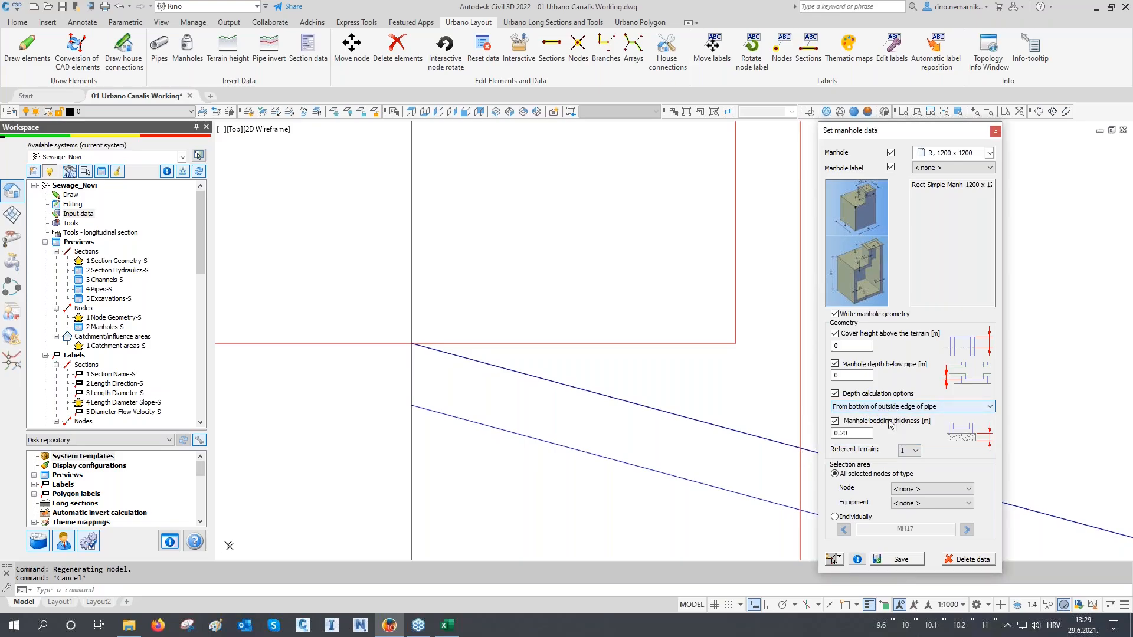
left_click(872, 557)
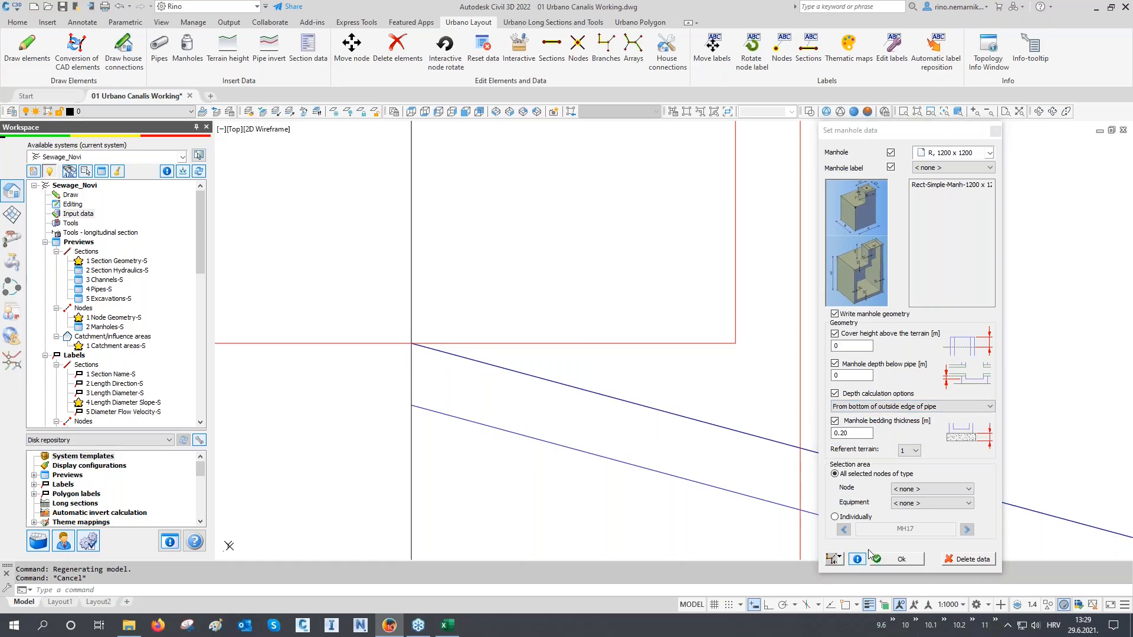
scroll(479, 420, "down", 2)
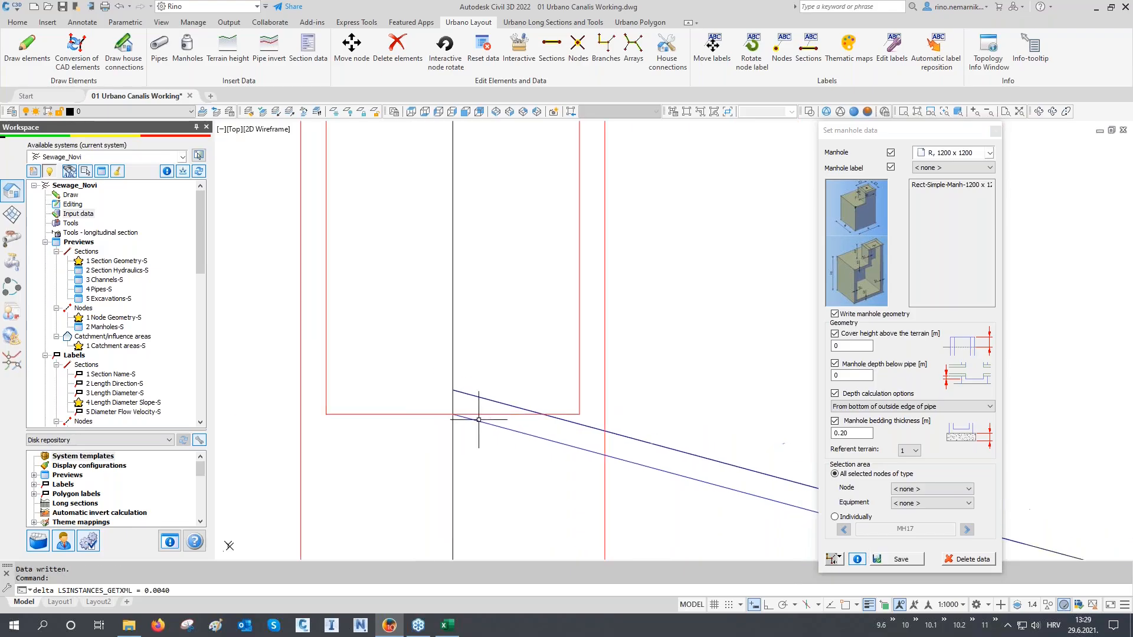
left_click(444, 413)
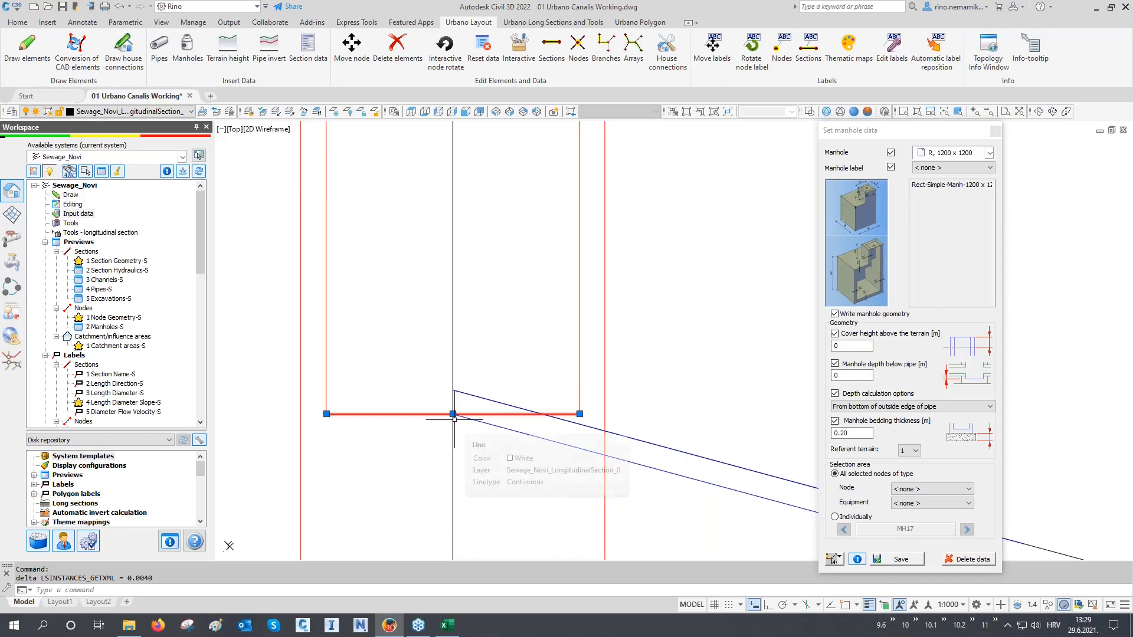
key("Escape")
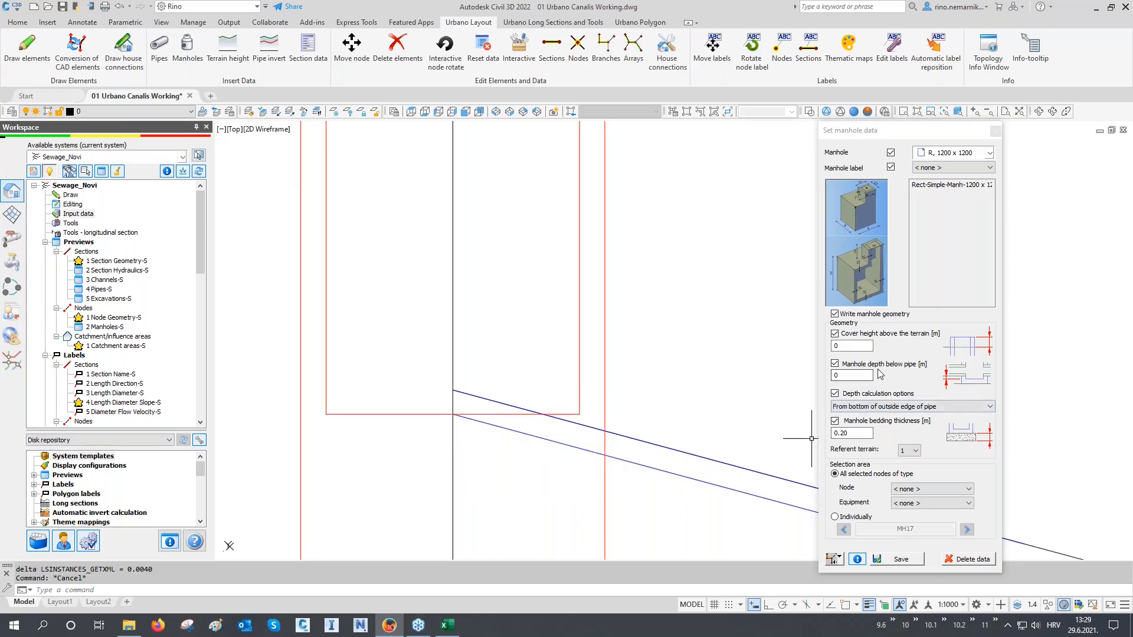
- Set the manhole depth below pipe to 0.20 m, calculated from bottom of inside edge of pipe, and save the data
left_click(858, 374)
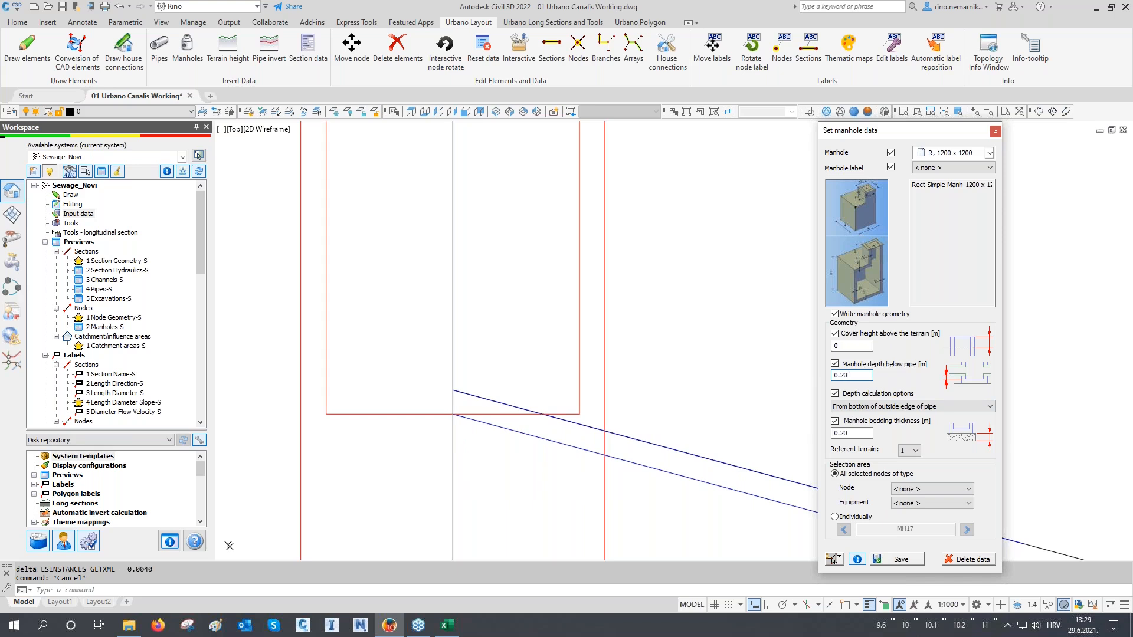
left_click(880, 407)
left_click(885, 422)
left_click(899, 559)
scroll(518, 425, "down", 3)
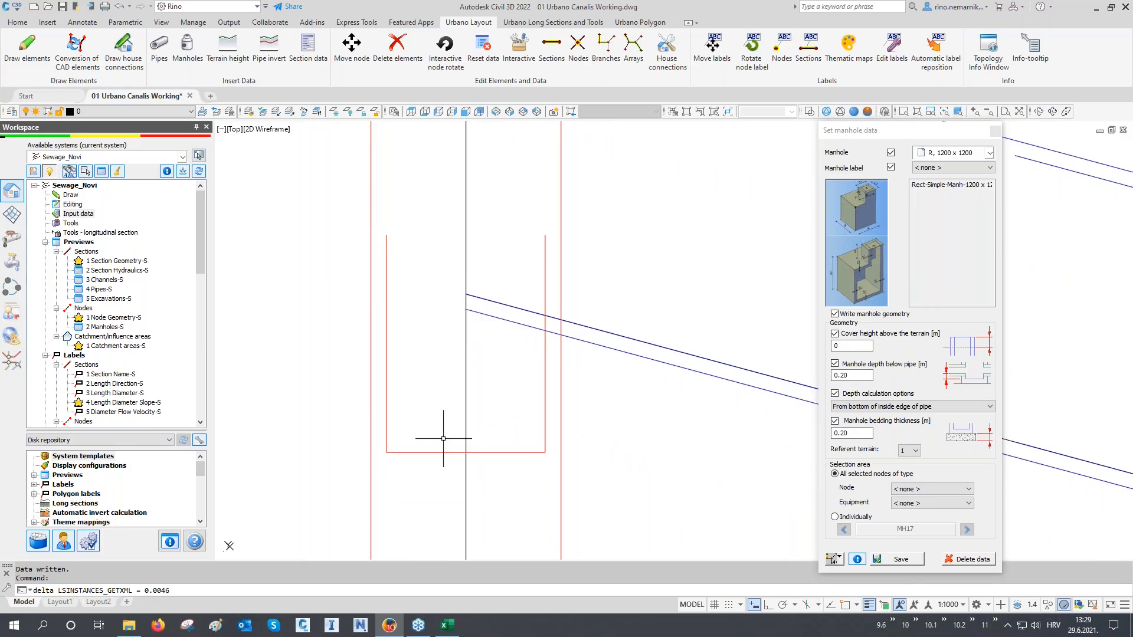
scroll(427, 426, "down", 2)
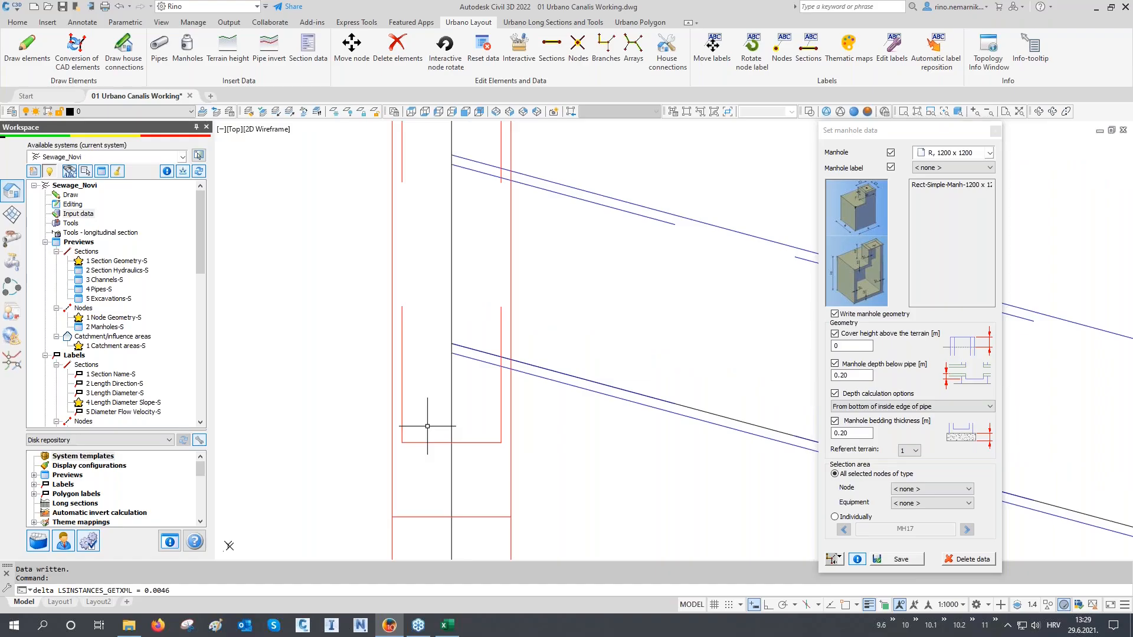
- Set the manhole depth below pipe to 0 while keeping the inside-edge depth calculation, and save the manhole data
left_click(894, 407)
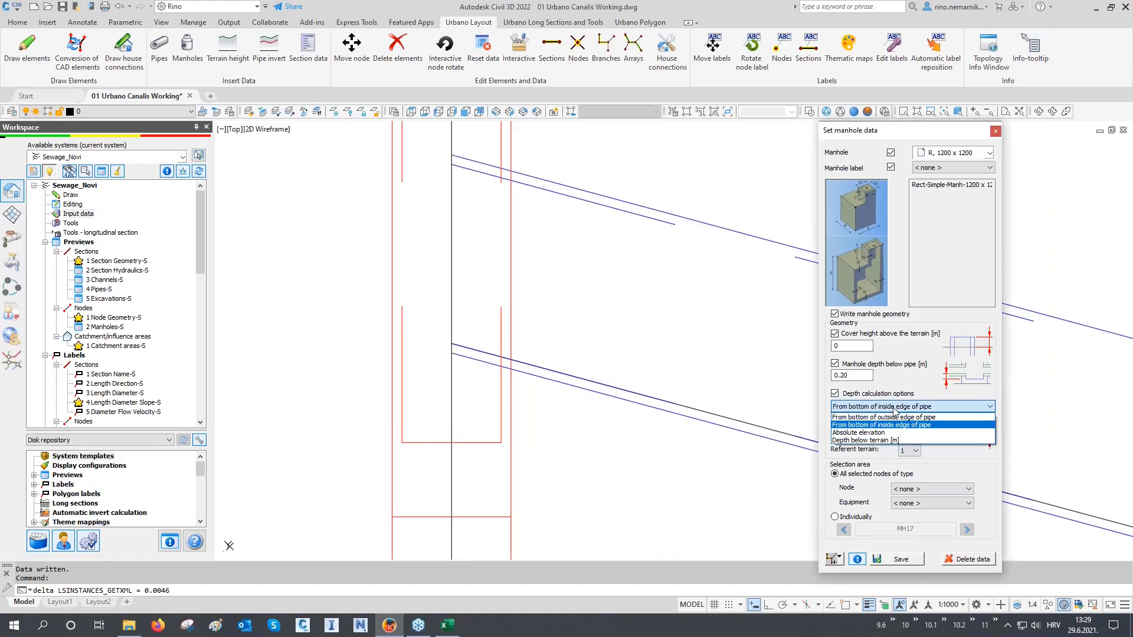
left_click(893, 409)
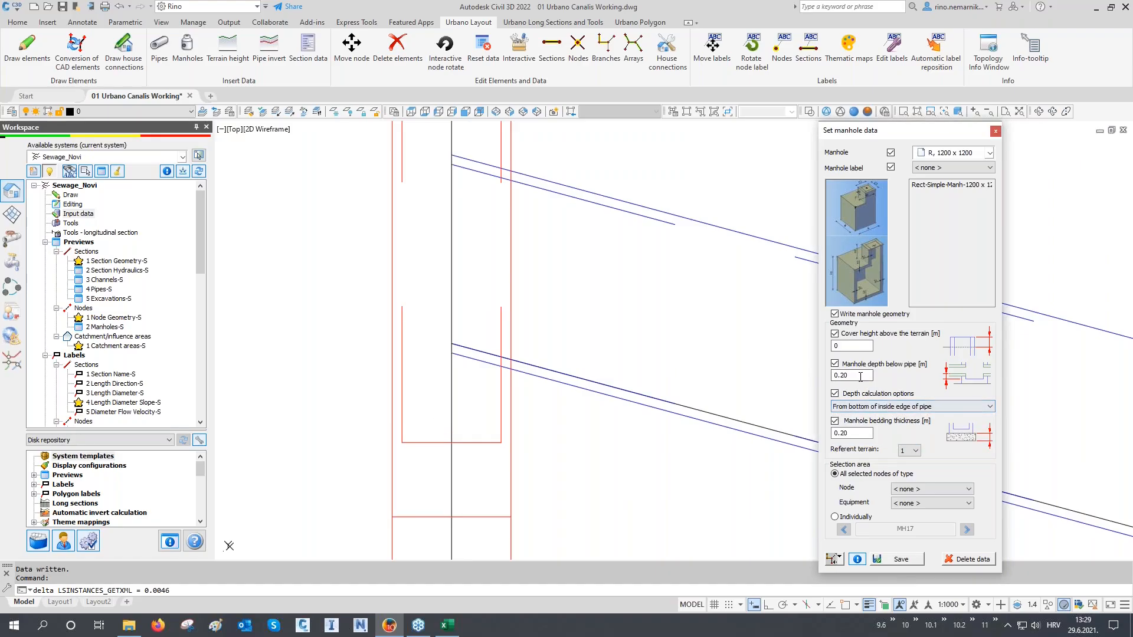
type("0")
left_click(894, 559)
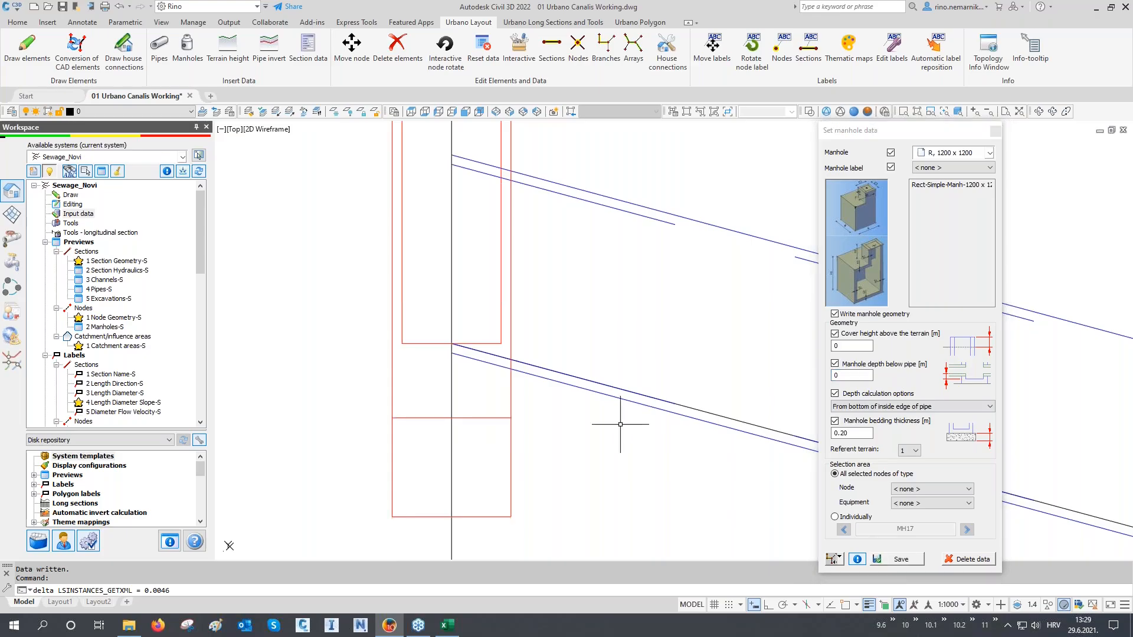
left_click(889, 407)
left_click(890, 411)
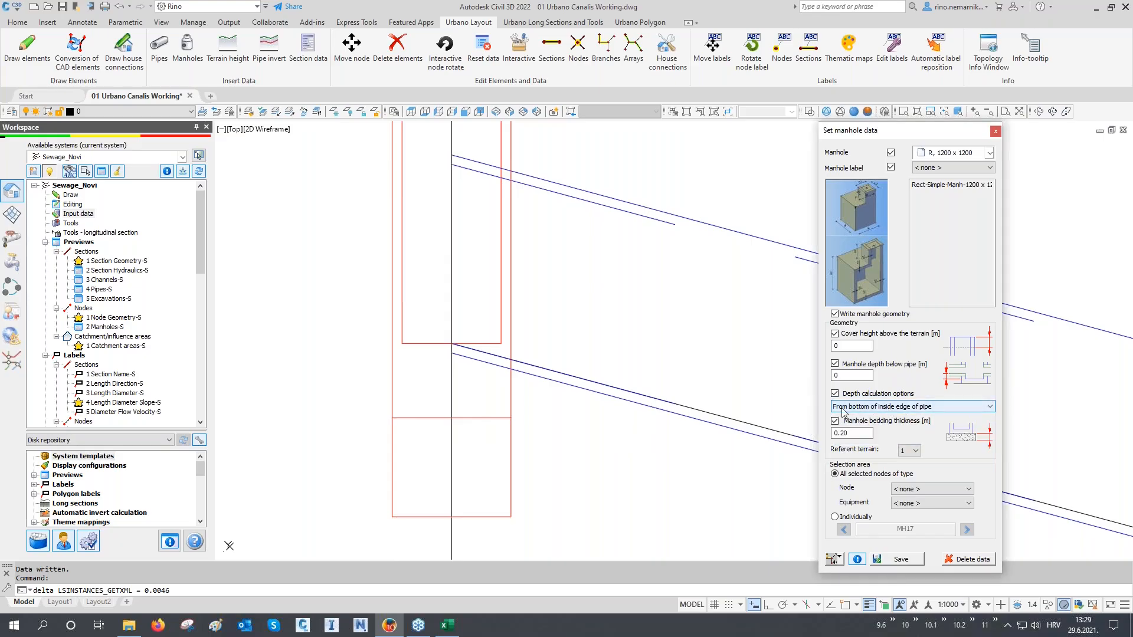
- Edit the pipe invert from MH17 to MH20 in the S1 long section, lowering MH17 to a depth of about 4.30 m, and apply it
scroll(394, 421, "down", 5)
scroll(399, 432, "down", 2)
scroll(430, 417, "down", 3)
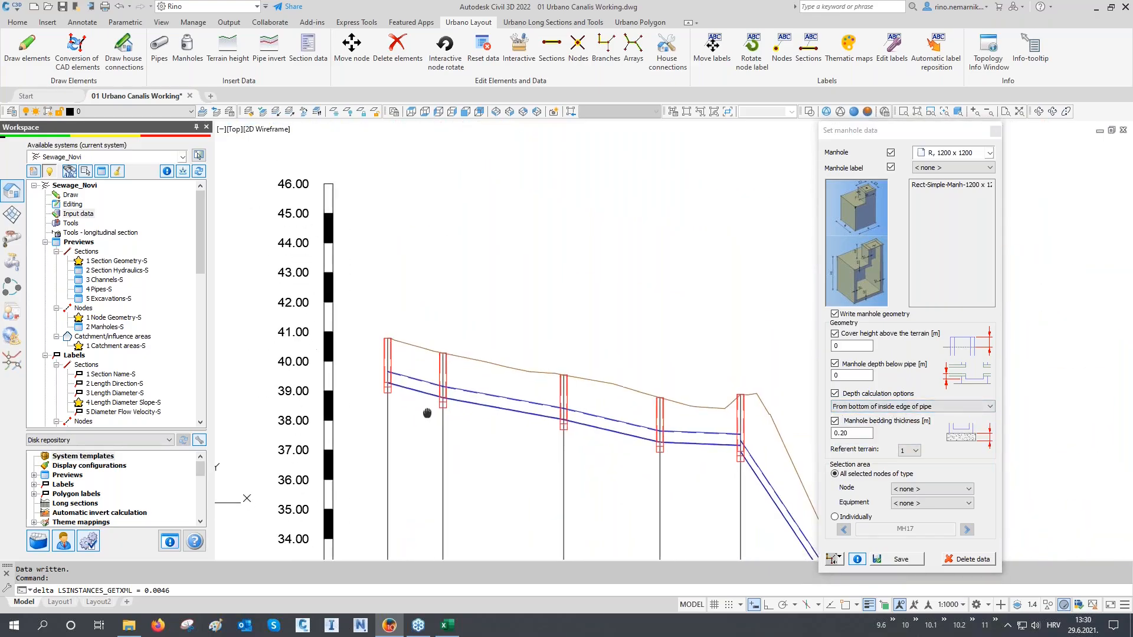
left_click(555, 22)
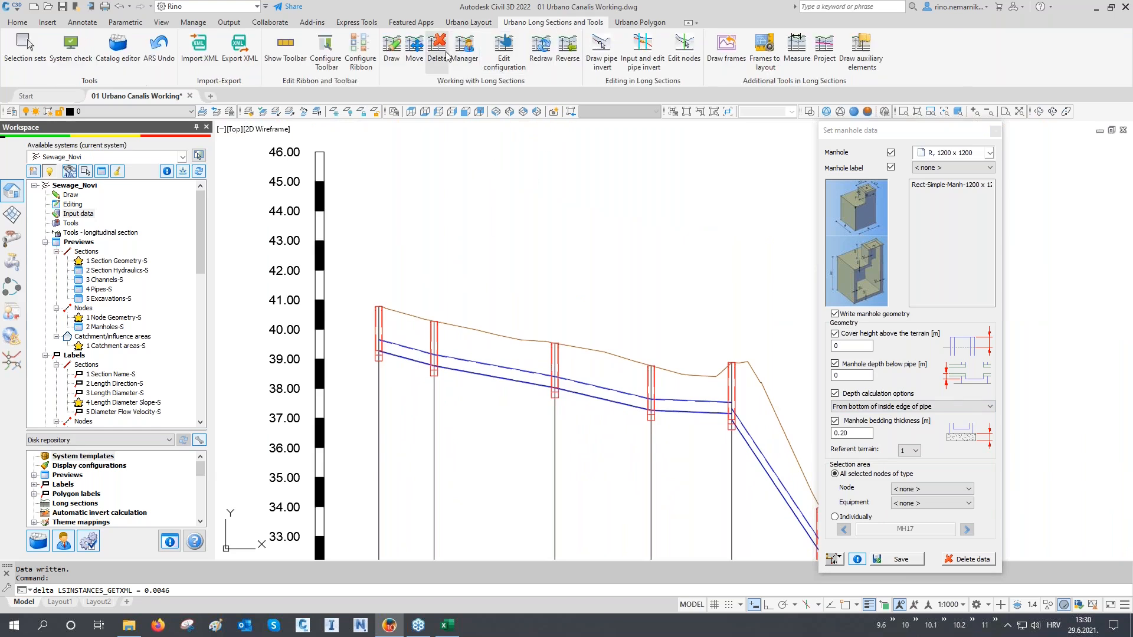
left_click(643, 43)
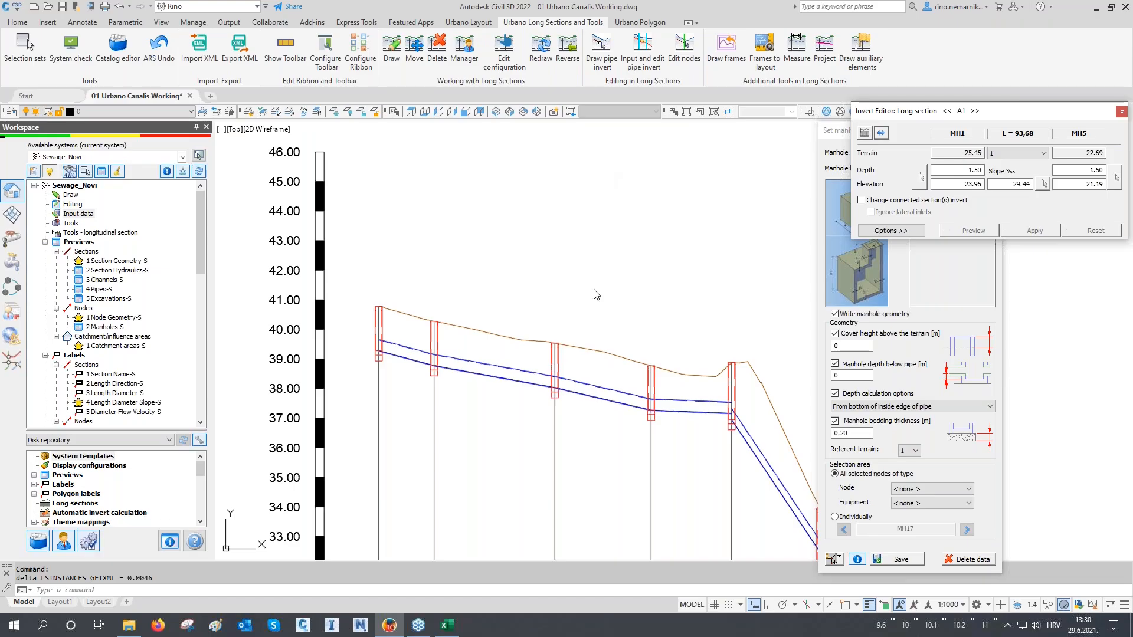
left_click(880, 135)
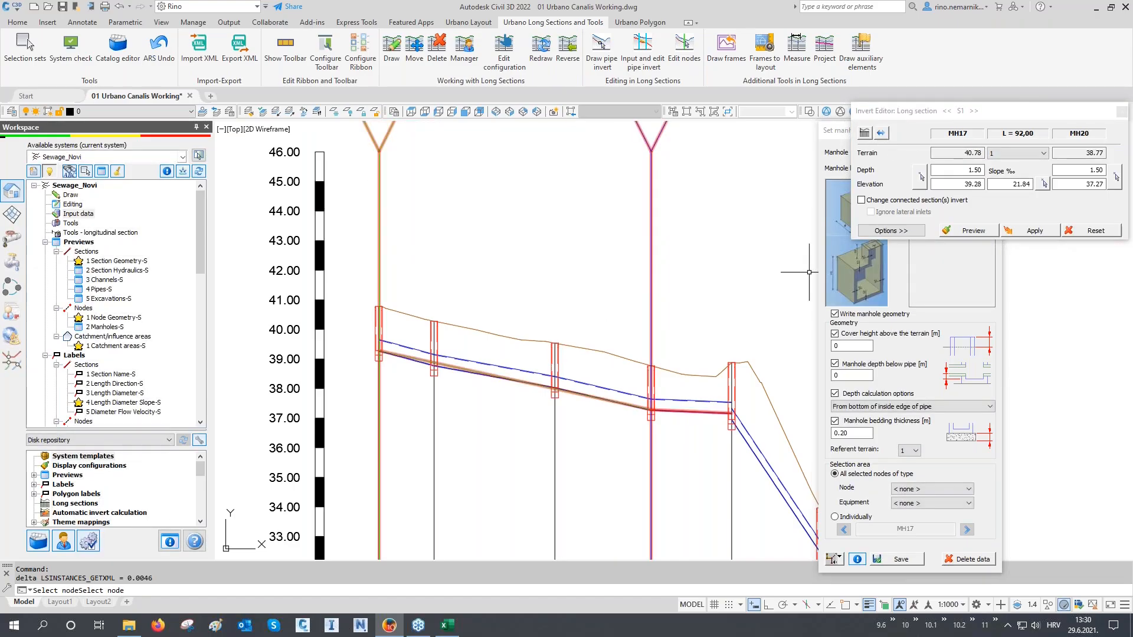
left_click(924, 178)
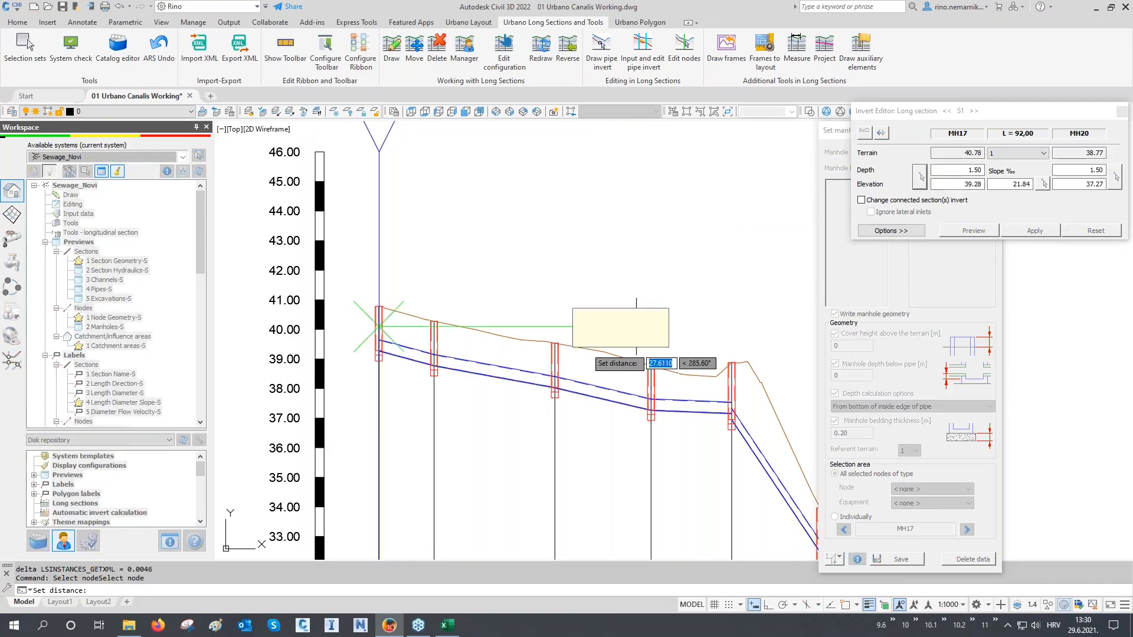
left_click(378, 434)
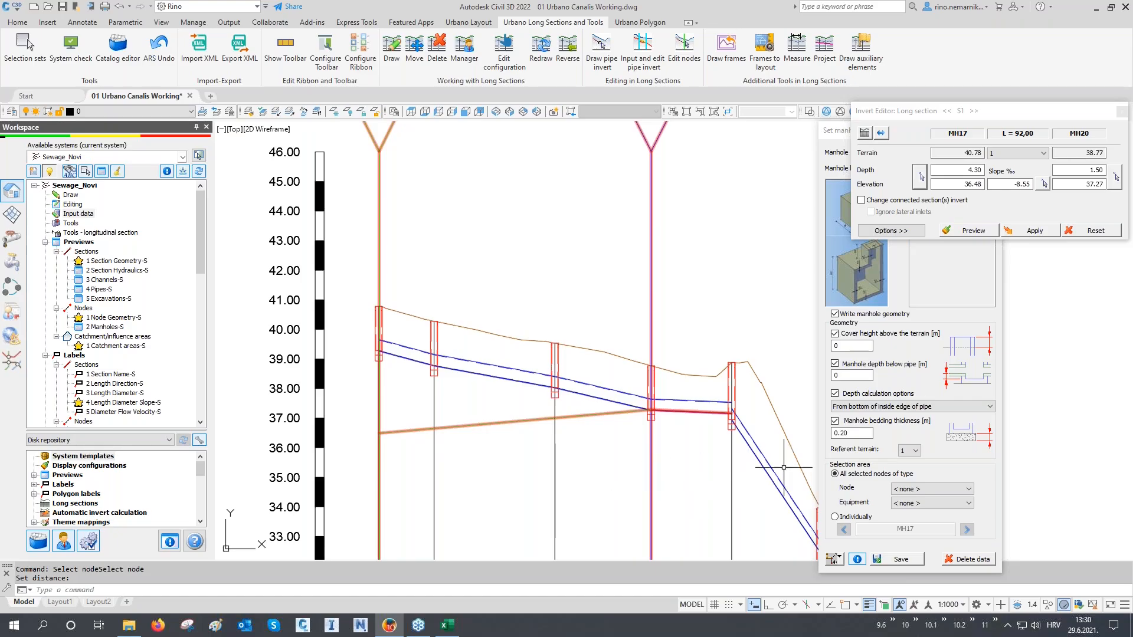
left_click(1031, 231)
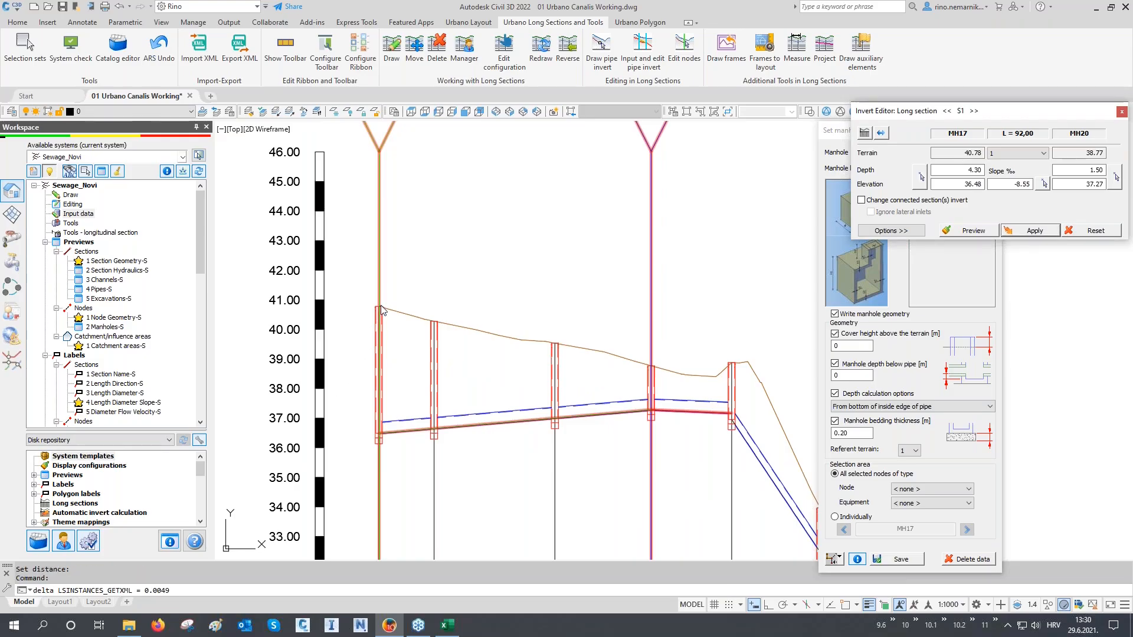
- Examine the MH17 base against the lowered pipe invert and review the inside-edge depth calculation option
scroll(375, 420, "up", 7)
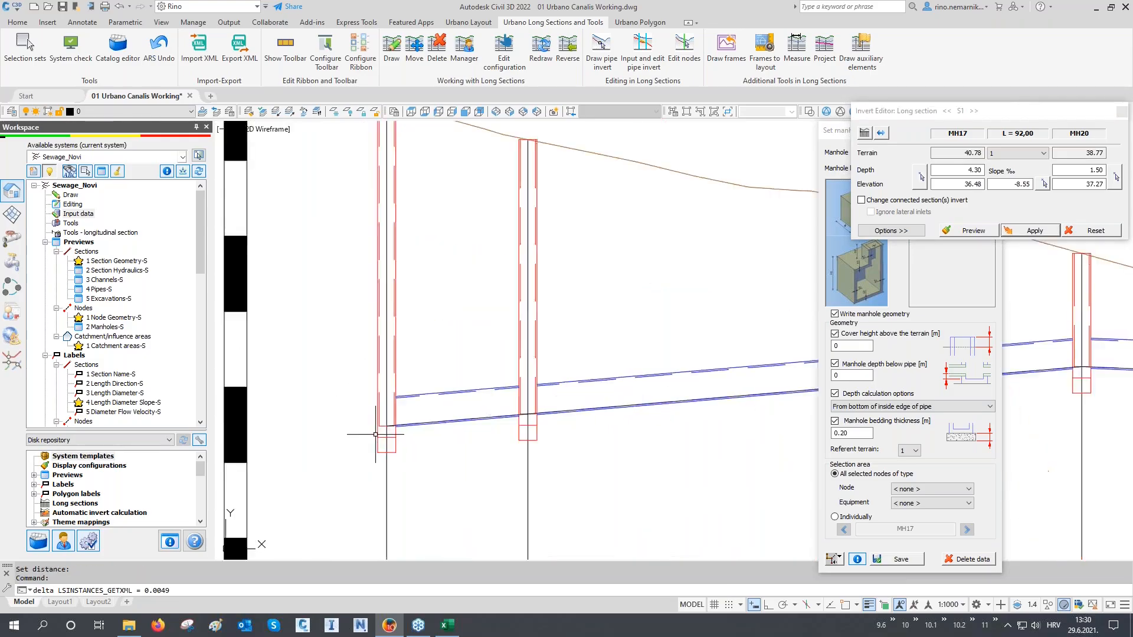
scroll(403, 420, "up", 8)
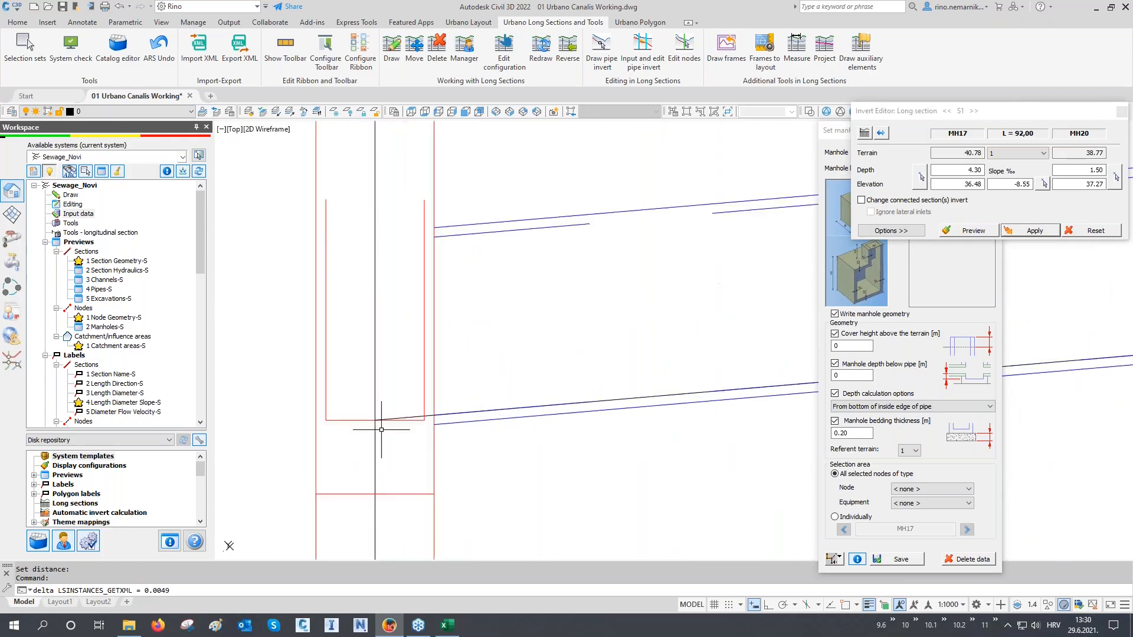
left_click(384, 399)
left_click(362, 428)
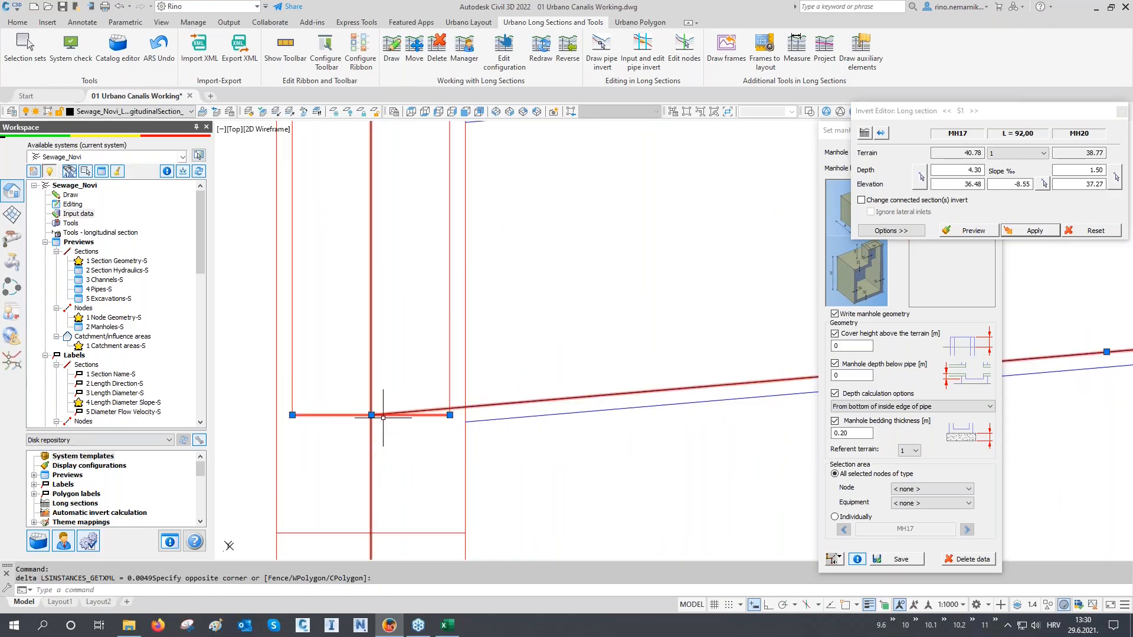
key("Escape")
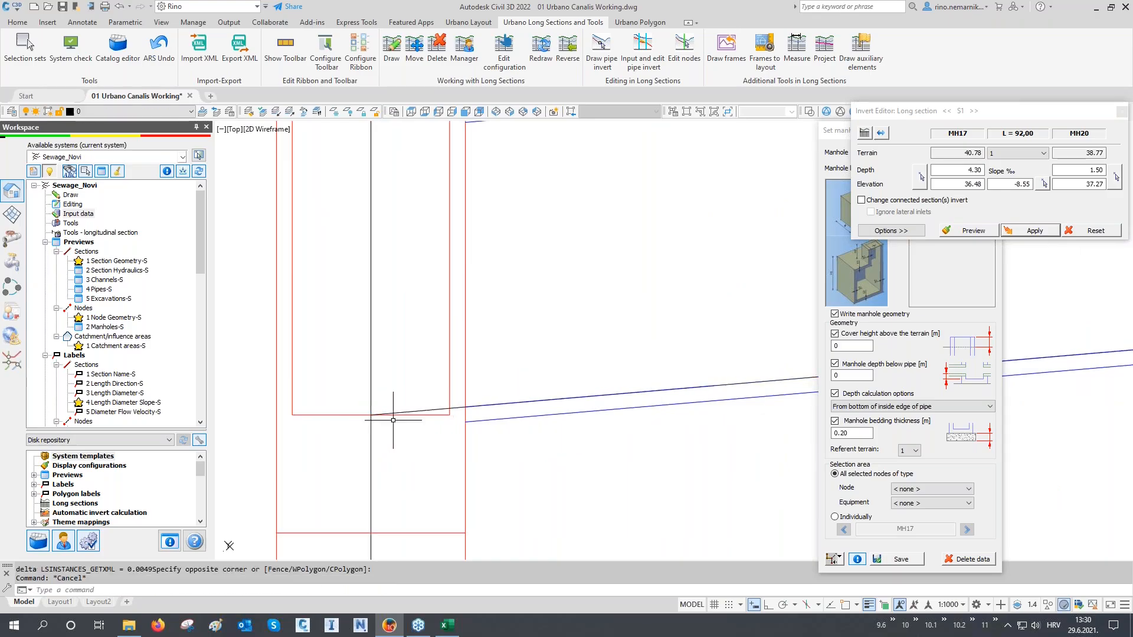
left_click(871, 407)
left_click(870, 409)
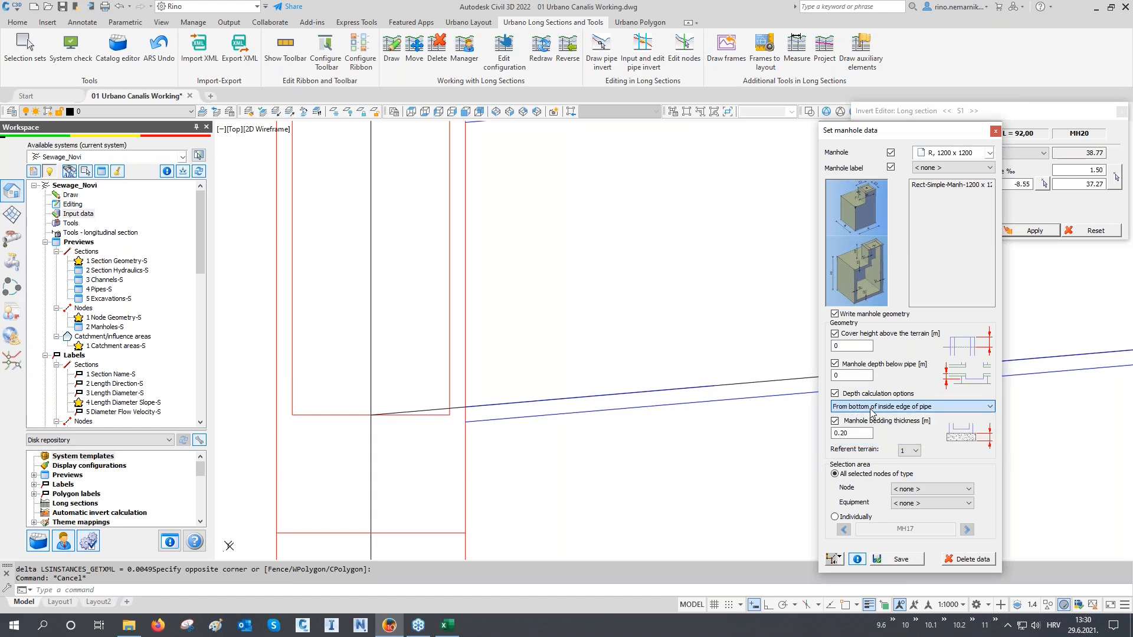
scroll(469, 472, "down", 8)
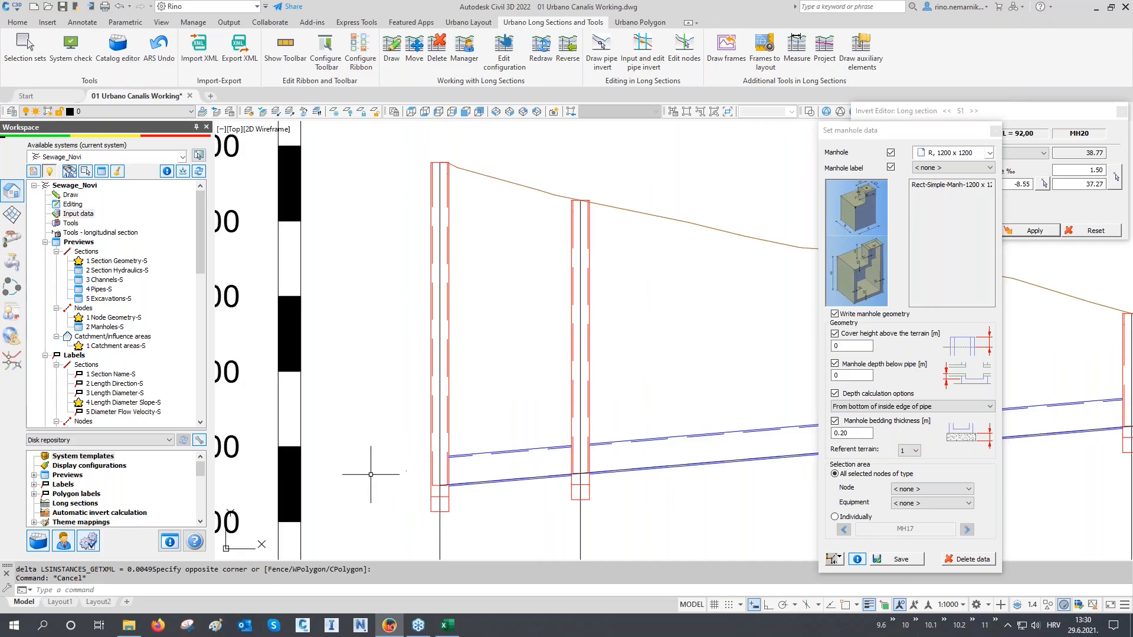
scroll(378, 472, "down", 3)
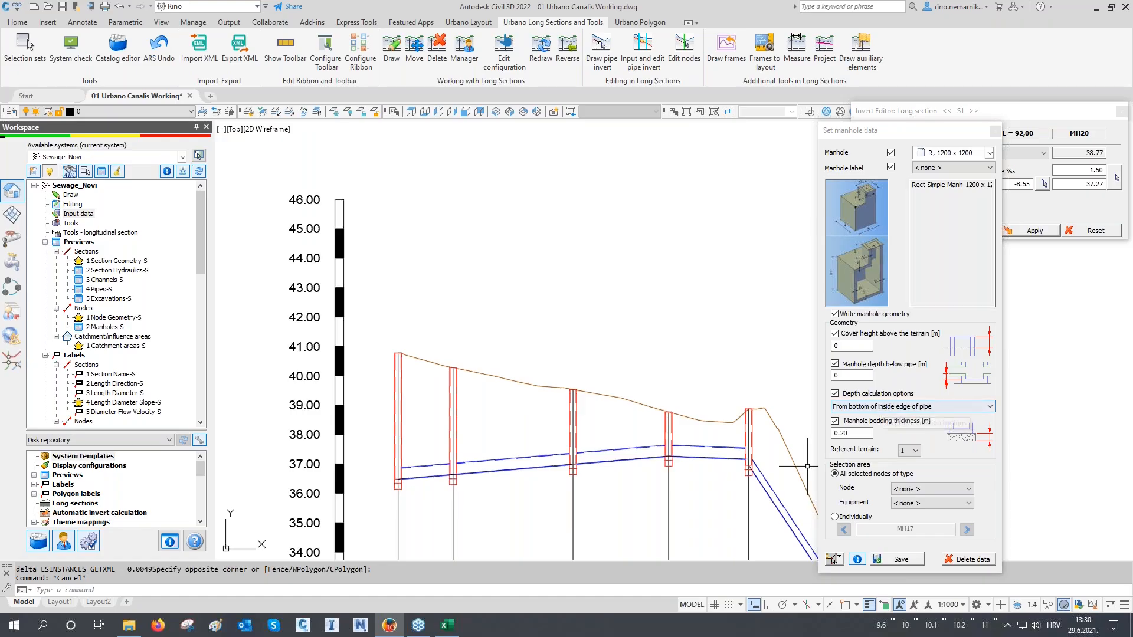
- Close the manhole data dialog, set the invert depth at MH17 to 1.5 m, and apply it to the long section
left_click(995, 131)
double_click(962, 170)
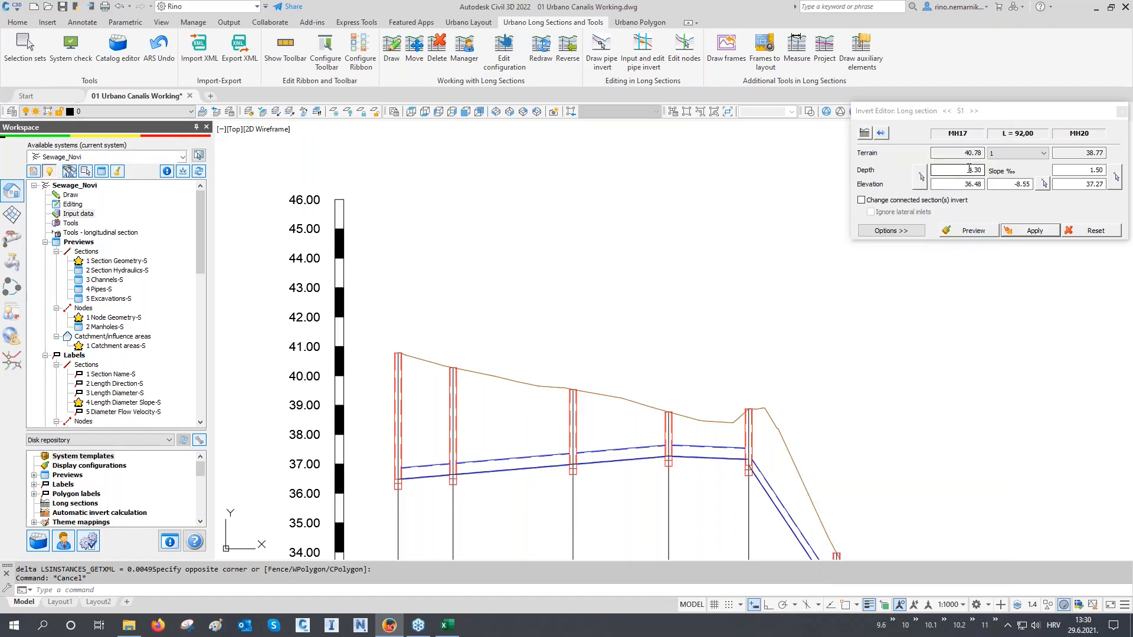
type("1.5")
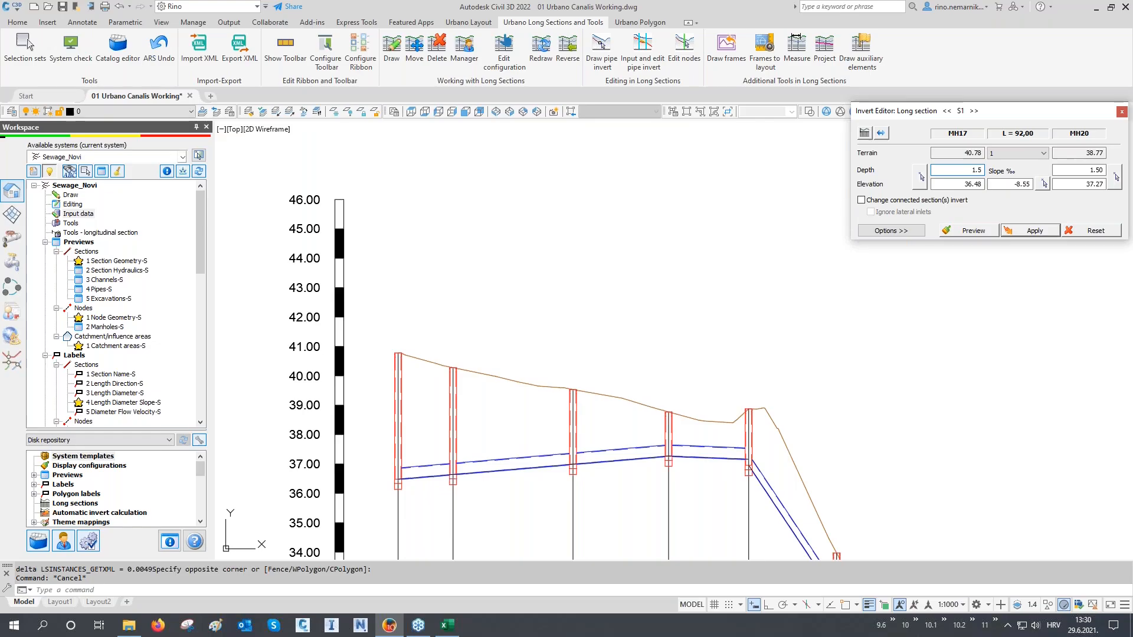
left_click(968, 231)
left_click(1029, 231)
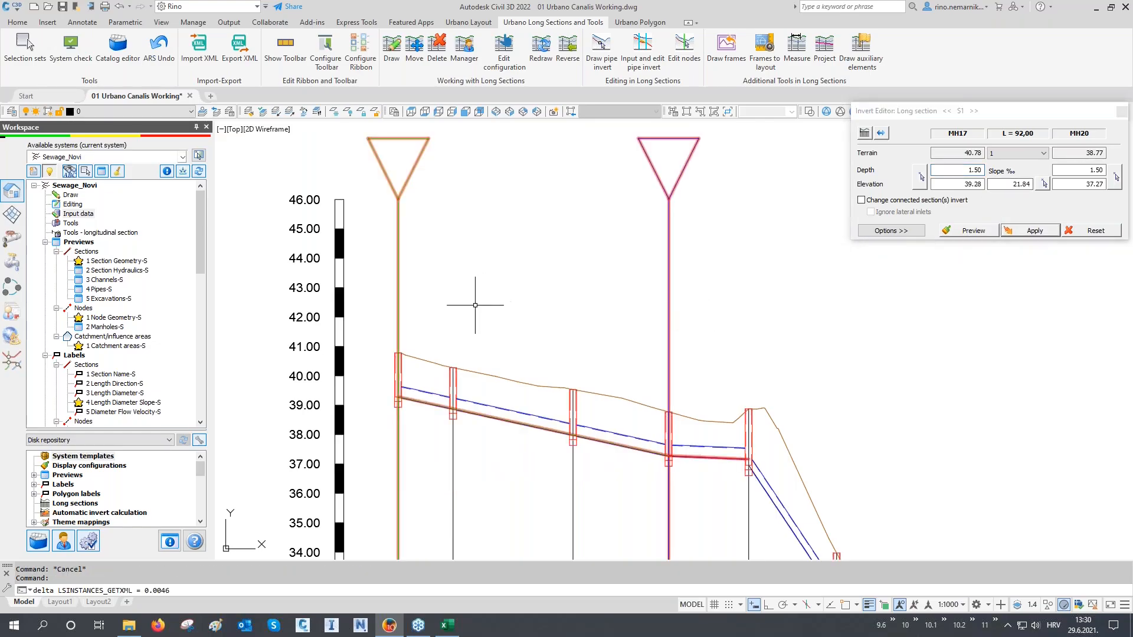
- Regenerate the drawing and close the invert editor
scroll(479, 303, "down", 8)
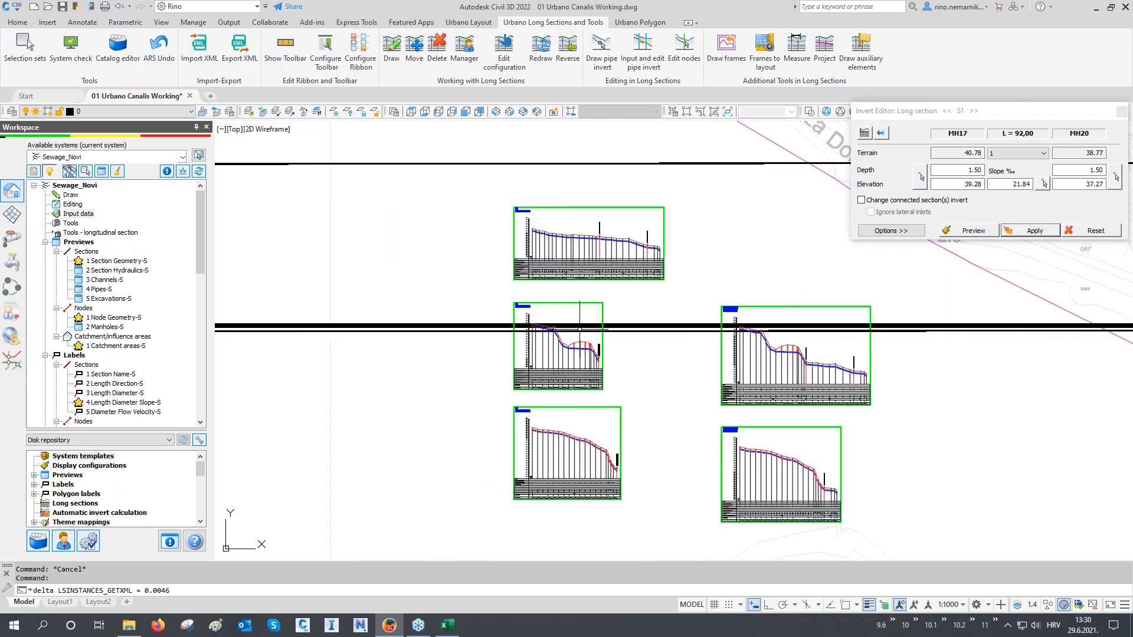
scroll(579, 329, "down", 4)
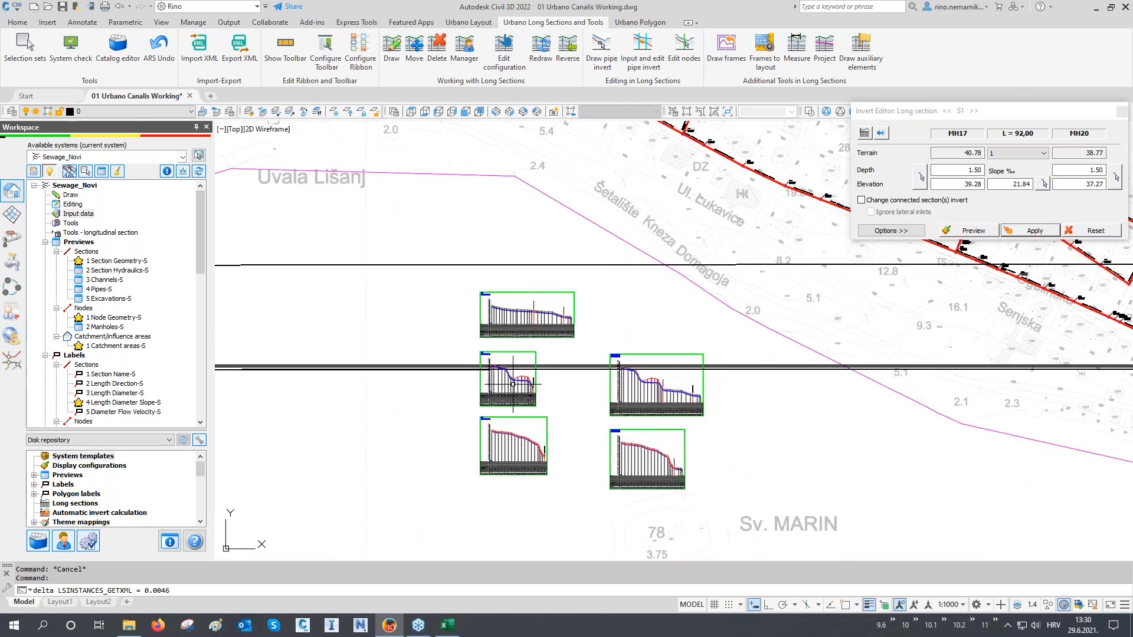
key("Return")
scroll(545, 290, "down", 3)
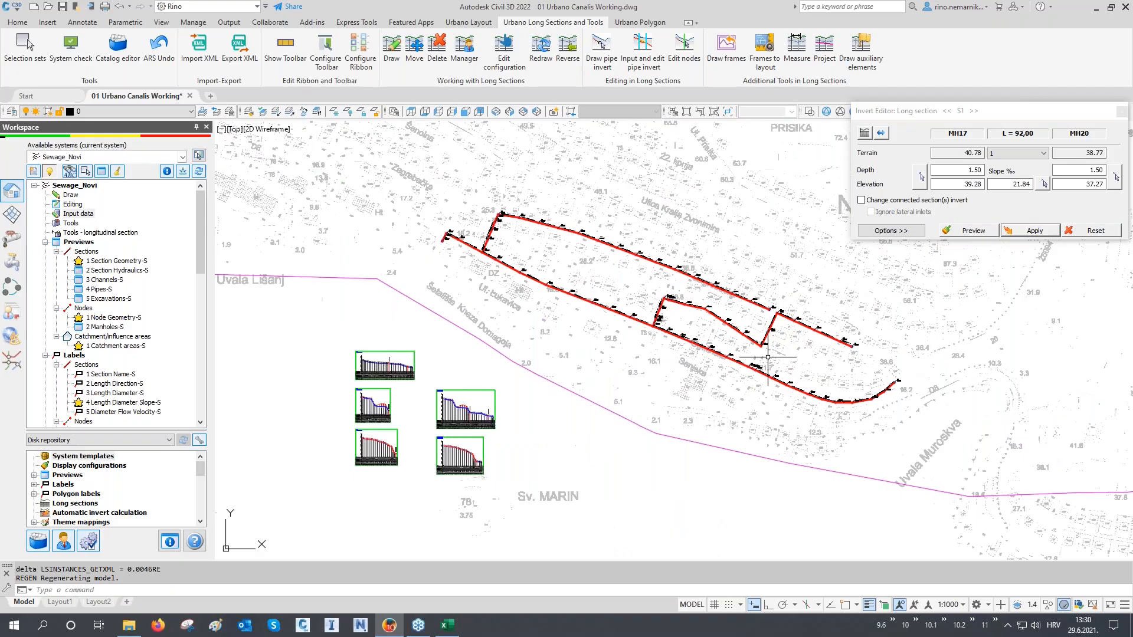
left_click(1122, 113)
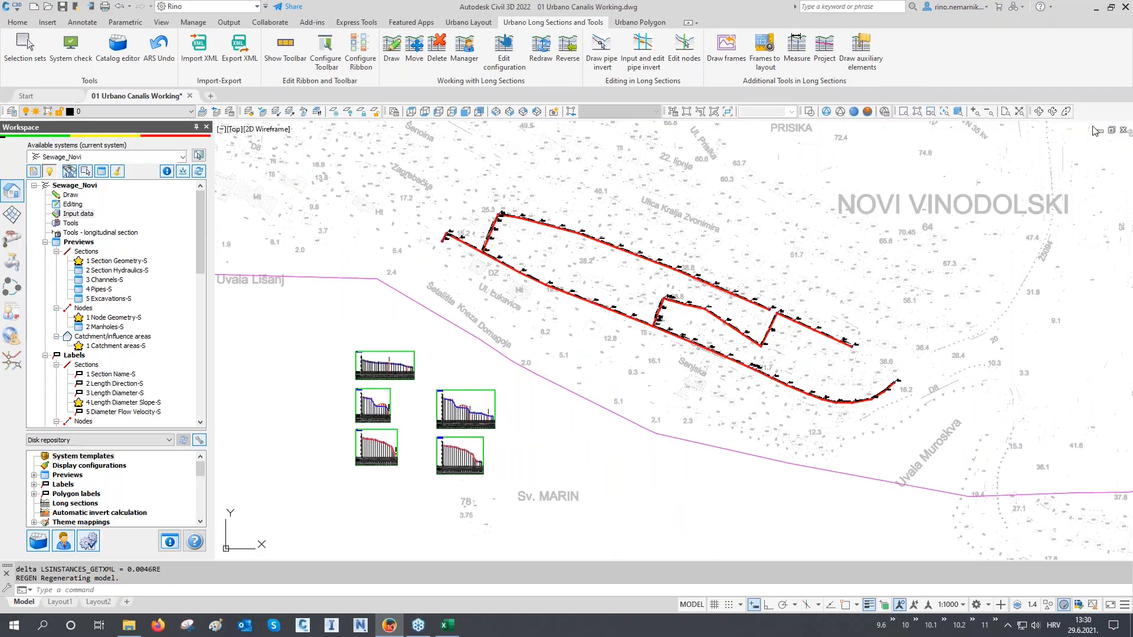
- Assign the circular simple manhole C, D=1200 to the sections picked along the lower sewer line in plan, and save
left_click(468, 22)
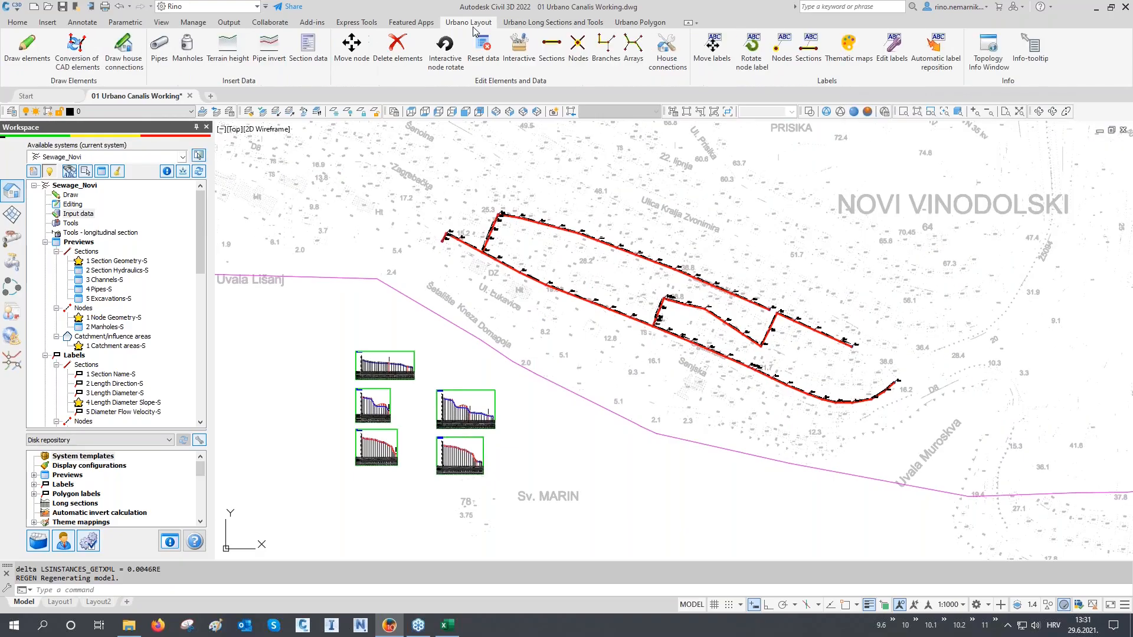
left_click(187, 47)
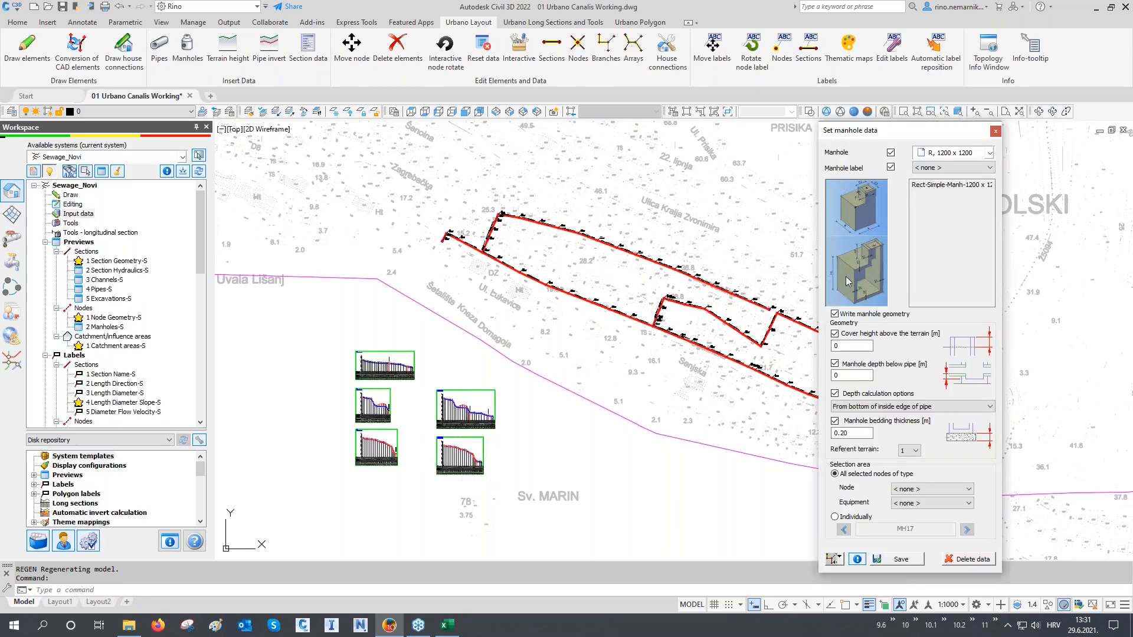
left_click(833, 559)
middle_click_drag(727, 382, 591, 364)
left_click(602, 355)
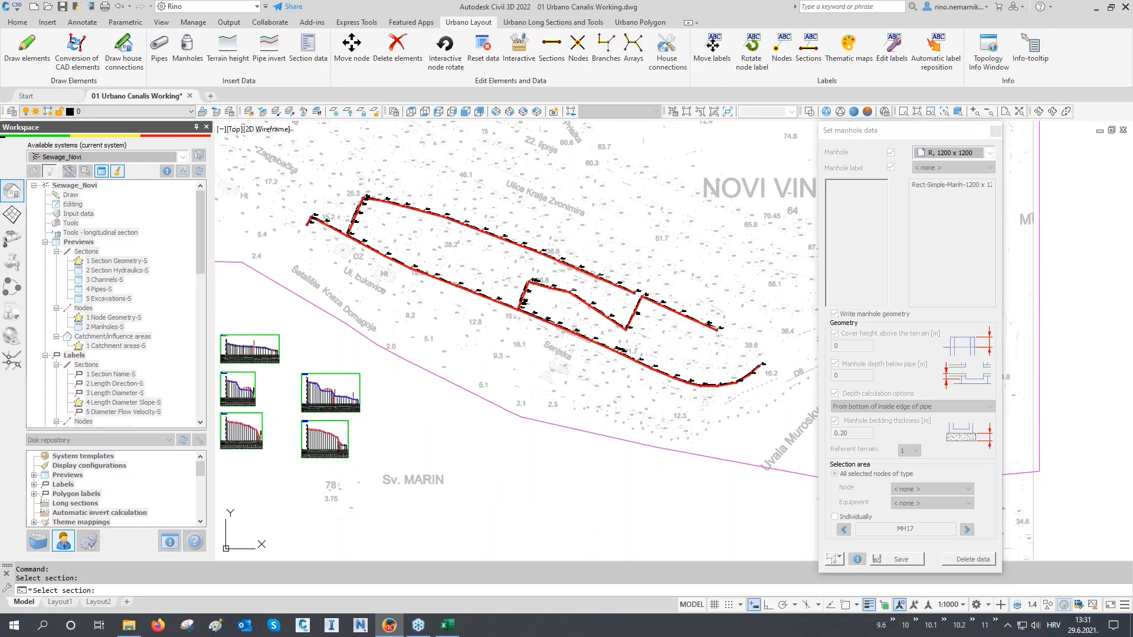
left_click(930, 153)
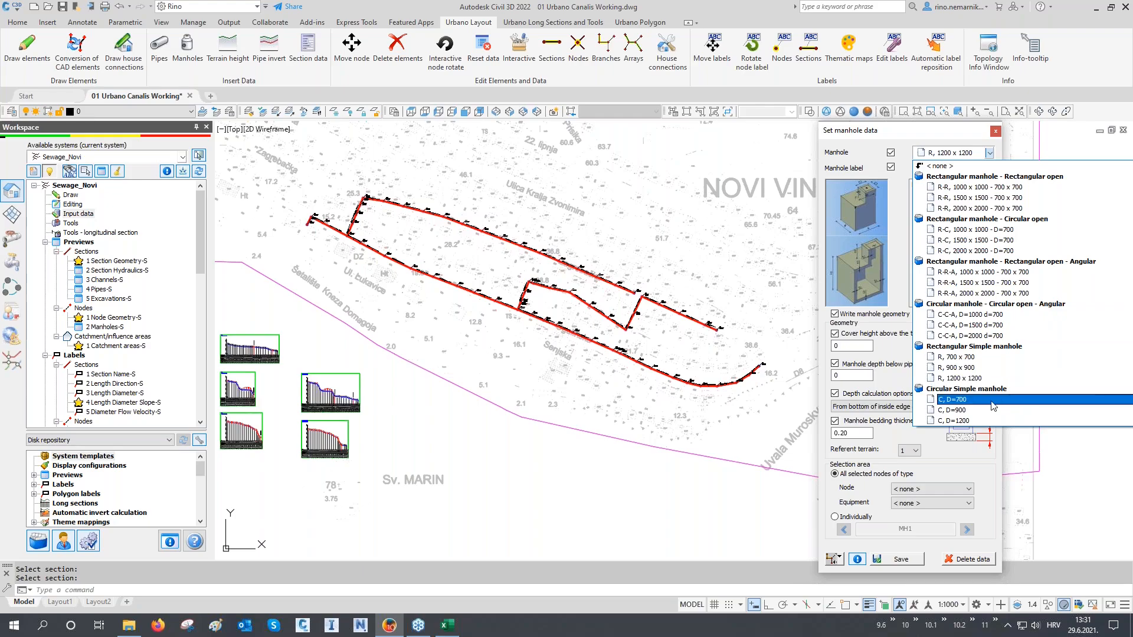
left_click(979, 421)
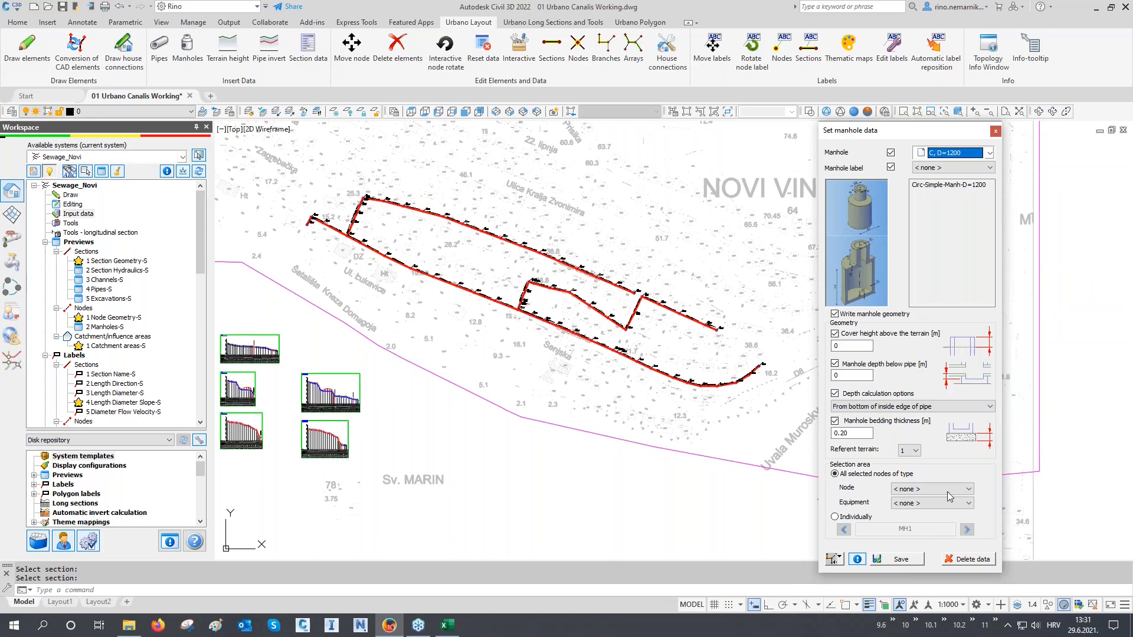
left_click(905, 560)
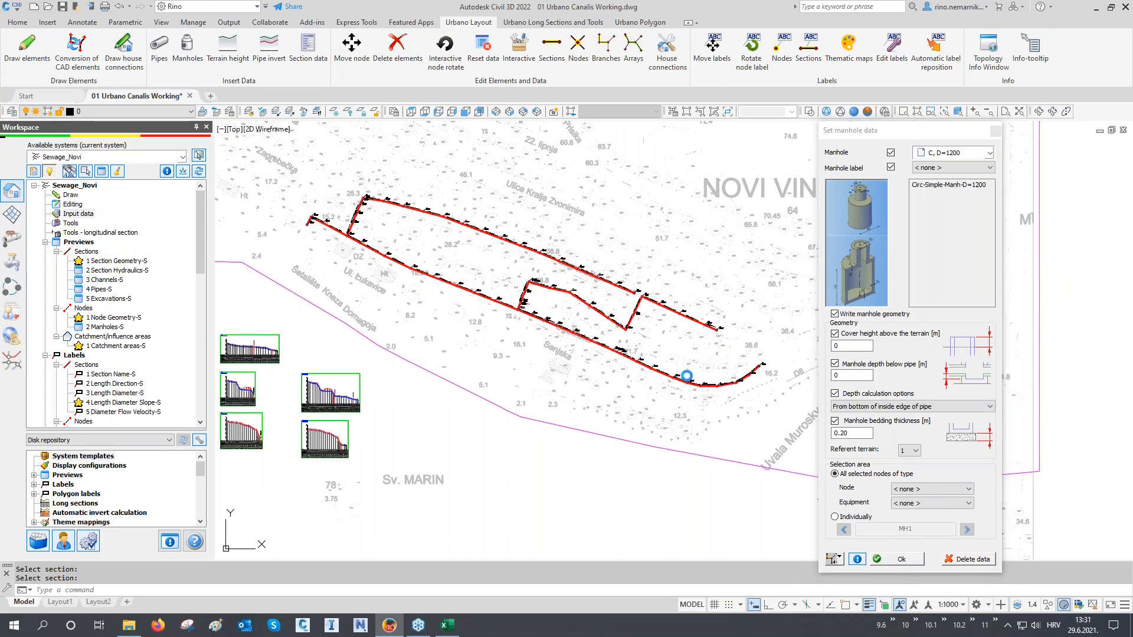
- Assign the angular circular manhole C-C-A, D=1500 d=700 to branch B35, save, and check the manholes at the long section's end
left_click(833, 559)
left_click(433, 304)
left_click(316, 235)
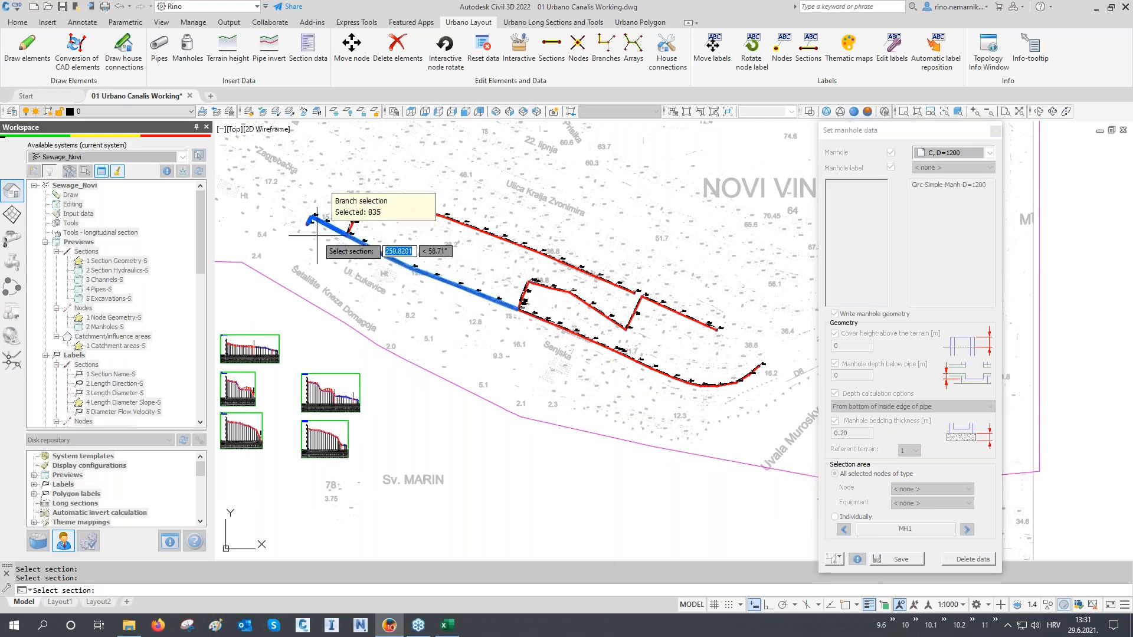
right_click(316, 236)
left_click(941, 153)
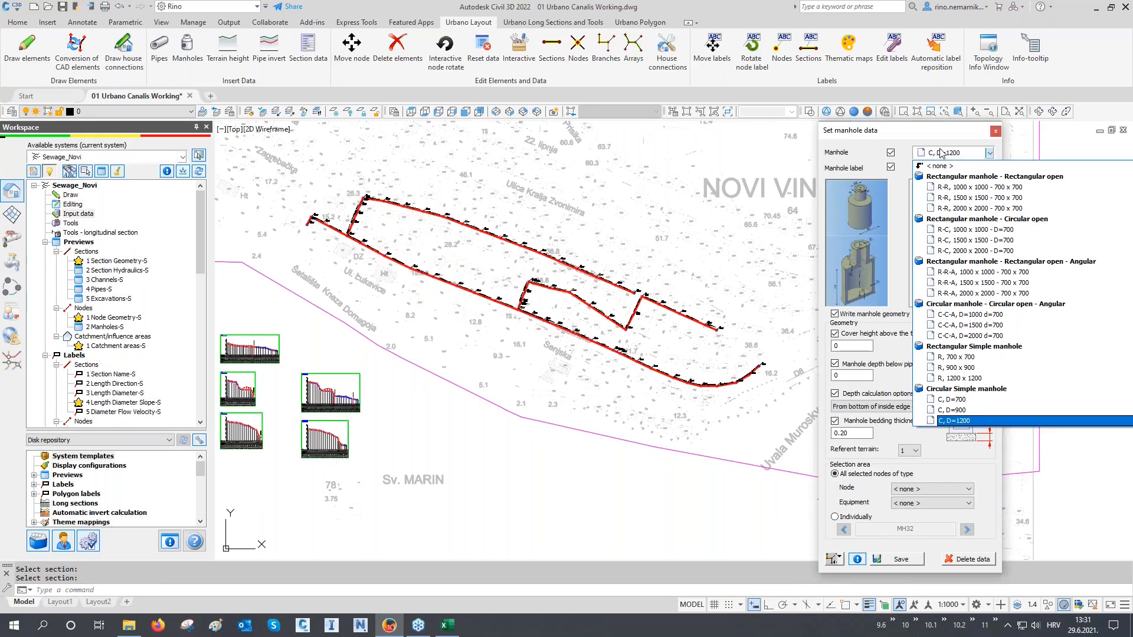
left_click(986, 325)
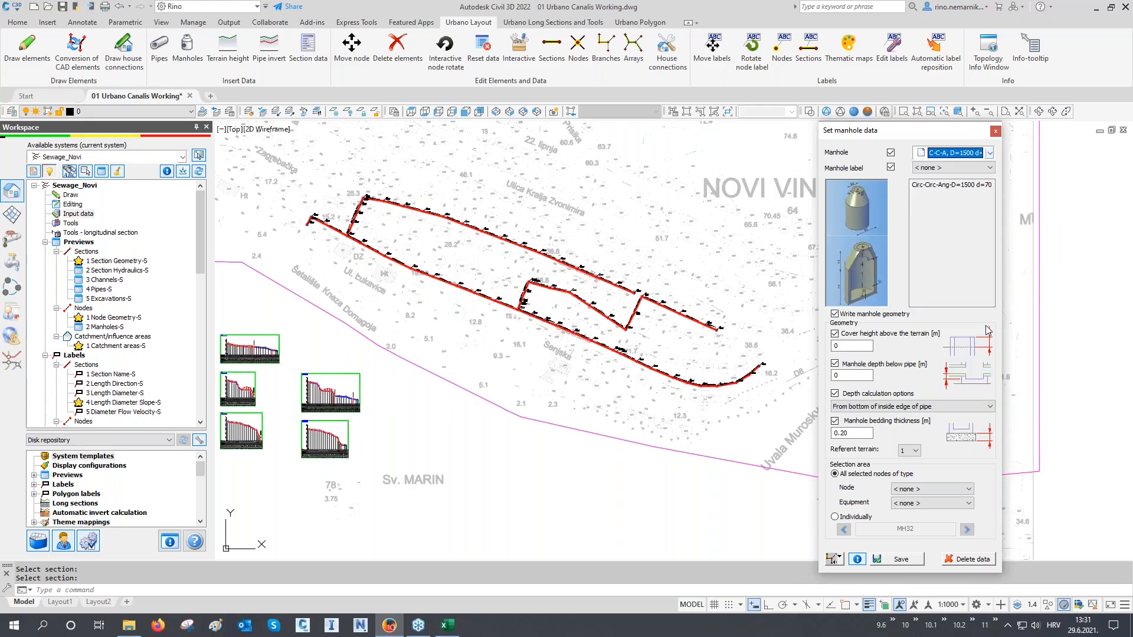
left_click(901, 559)
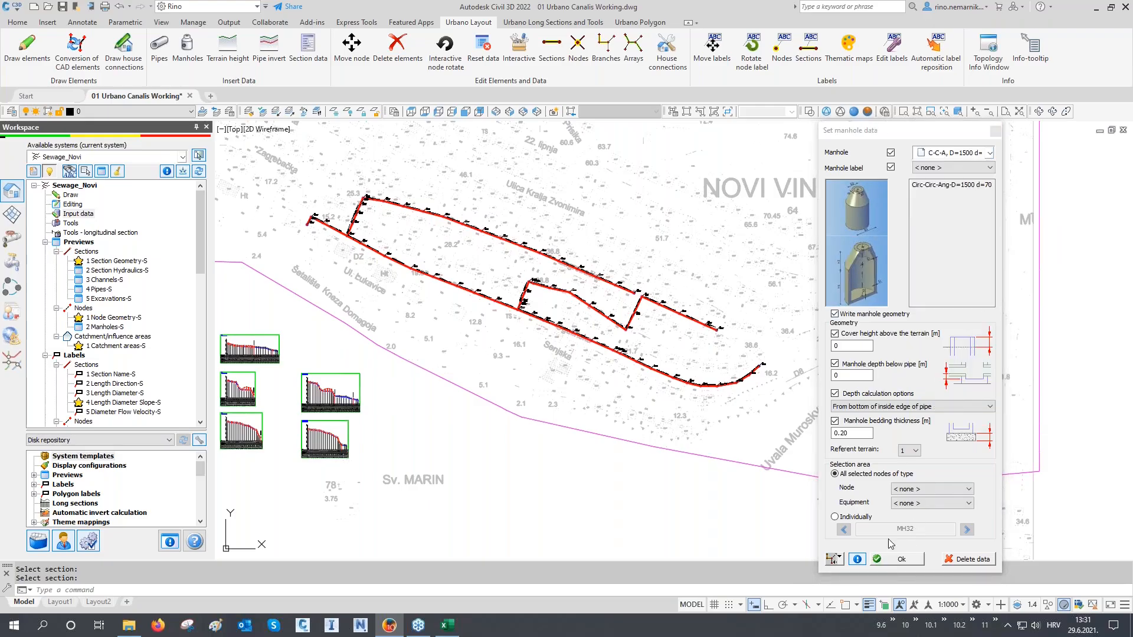
middle_click_drag(436, 377, 554, 371)
scroll(463, 391, "up", 9)
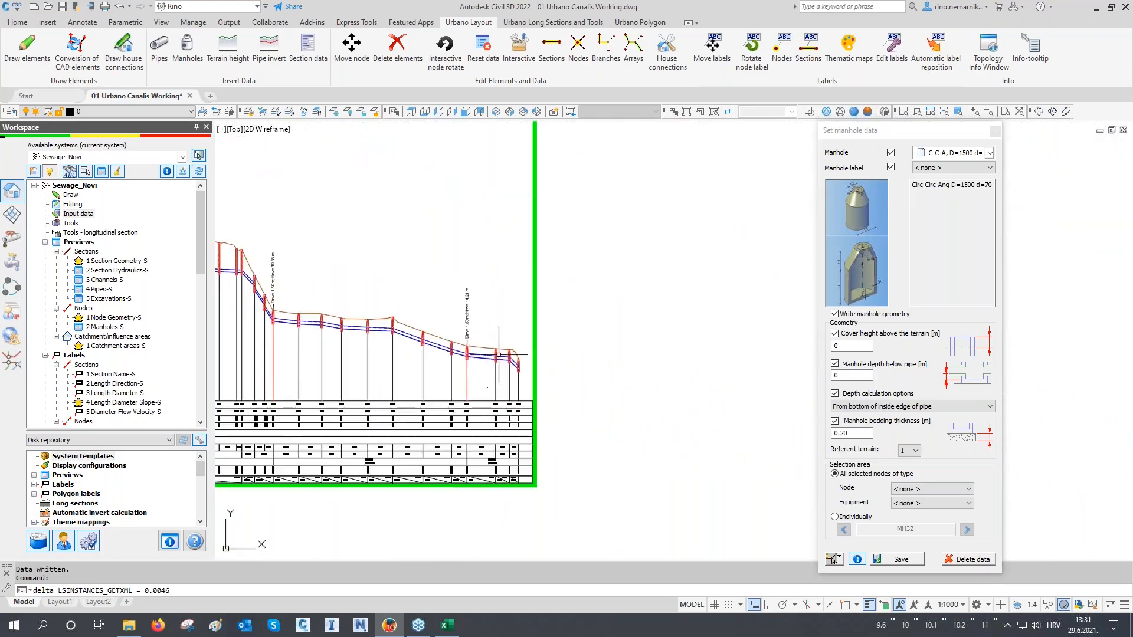
scroll(506, 373, "up", 6)
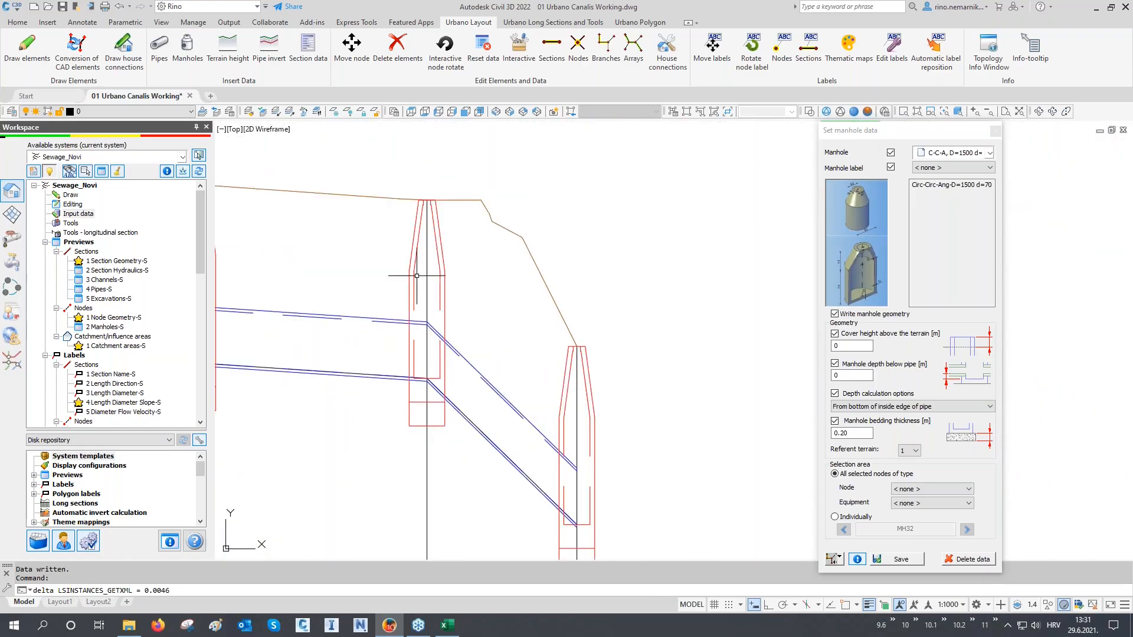
scroll(643, 332, "down", 2)
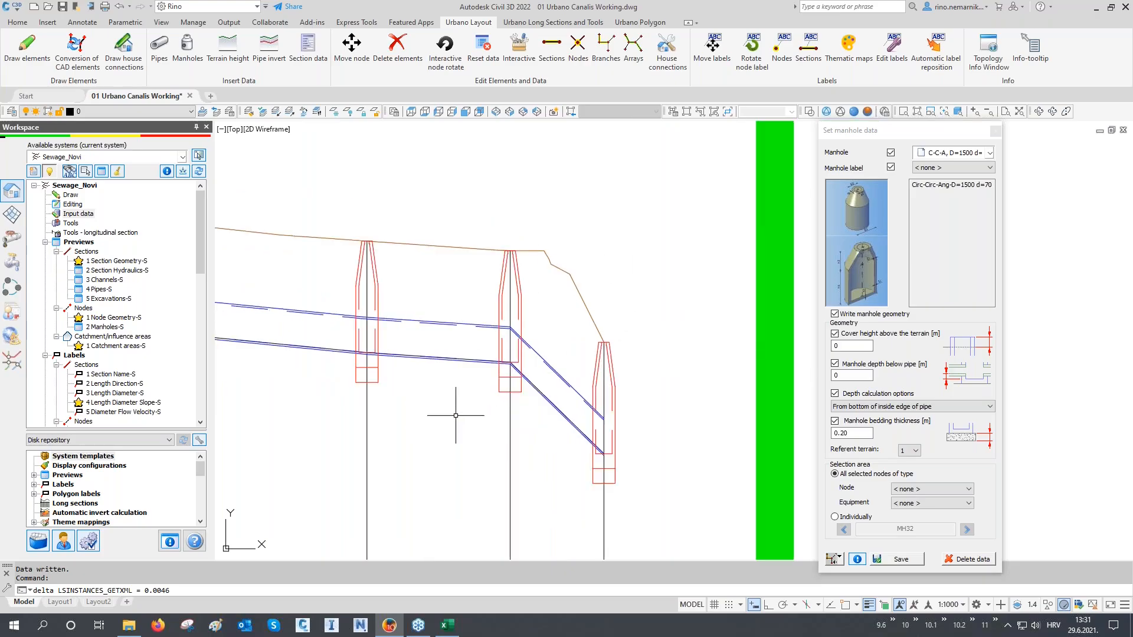
scroll(455, 413, "down", 10)
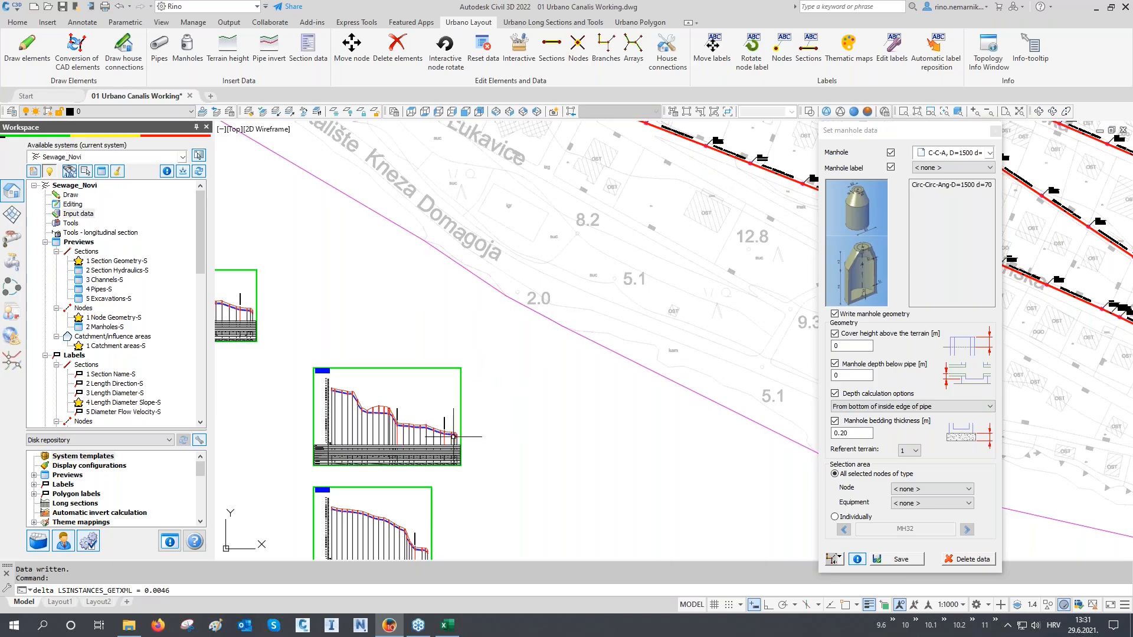
- Check the manholes at the end of the long section, close the manhole data dialog, and regenerate the drawing
scroll(453, 437, "up", 8)
middle_click_drag(452, 434, 648, 422)
left_click(996, 131)
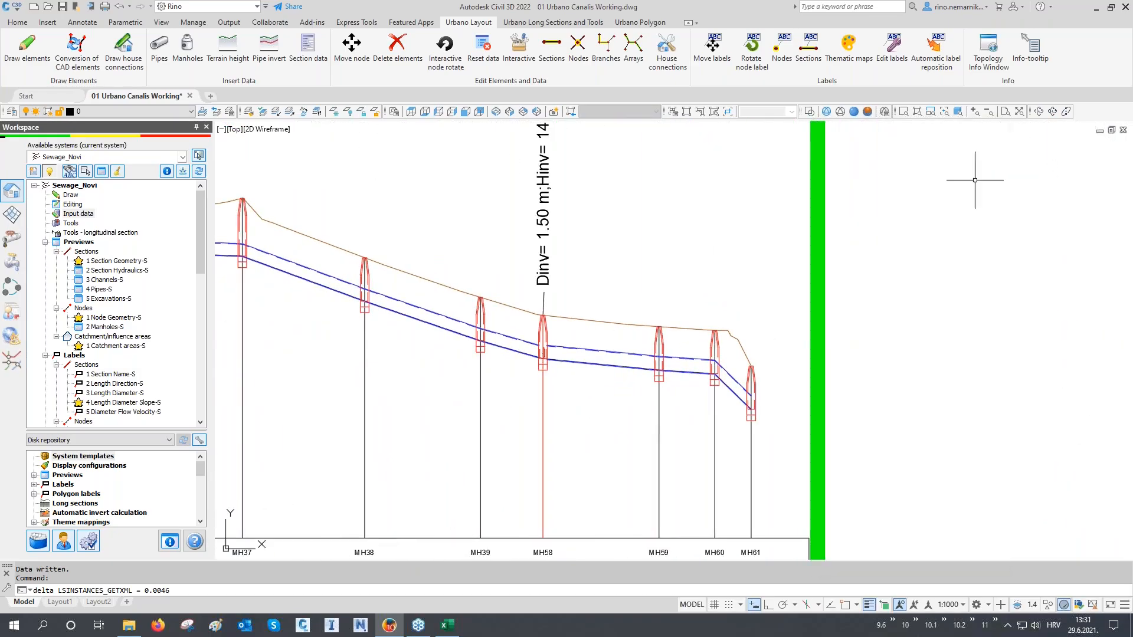
type("RE")
key("Return")
scroll(787, 405, "down", 2)
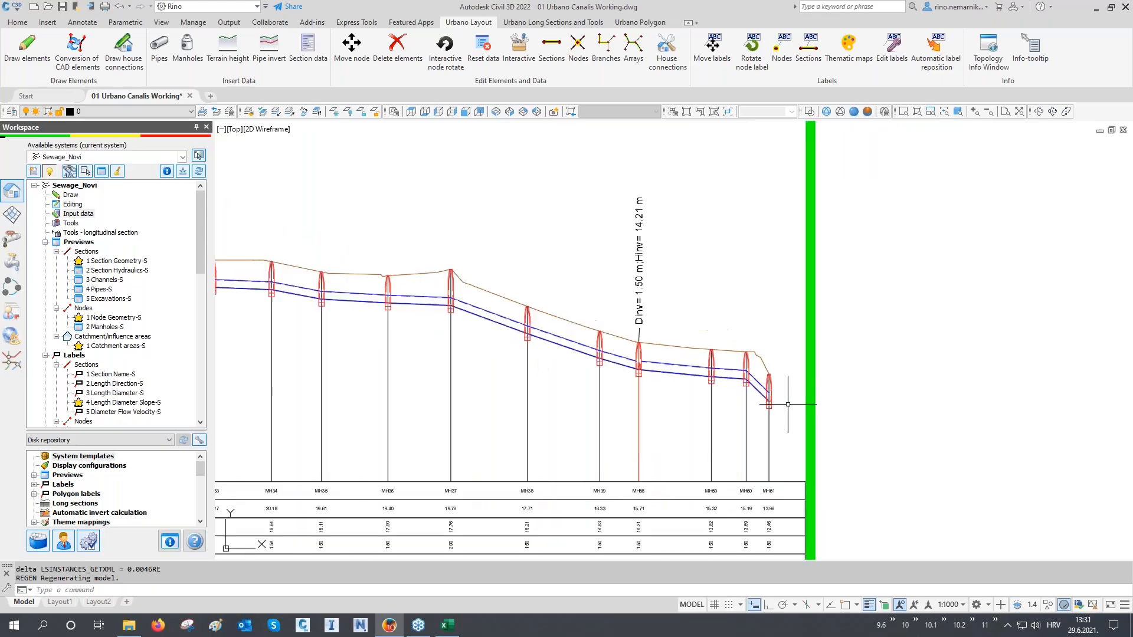
scroll(788, 405, "down", 2)
scroll(655, 424, "down", 4)
mouse_move(652, 427)
middle_mouse_down()
mouse_move(625, 417)
mouse_move(599, 373)
middle_mouse_up()
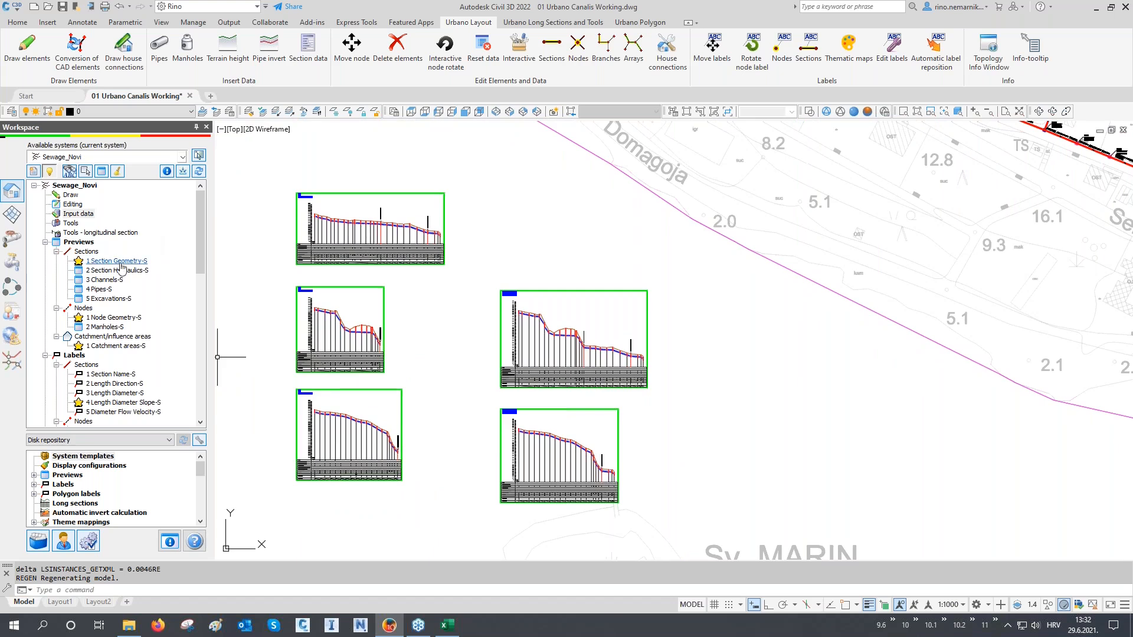
- Open the 2 Manholes-S preview, sort it by name, and copy all its rows
double_click(97, 328)
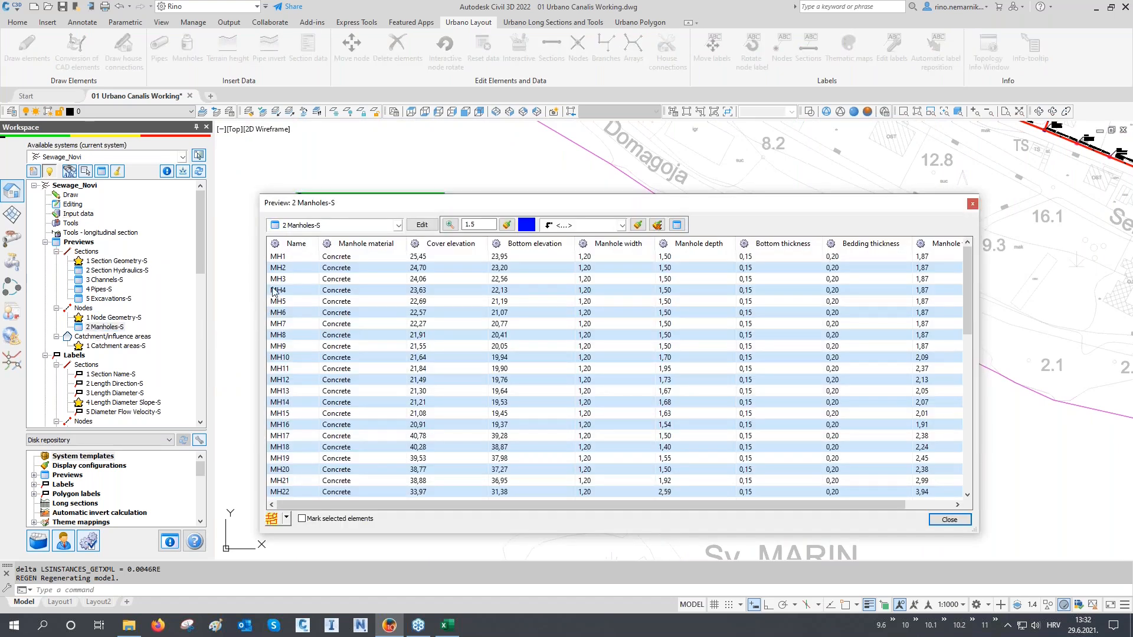
left_click(290, 243)
left_click(279, 258)
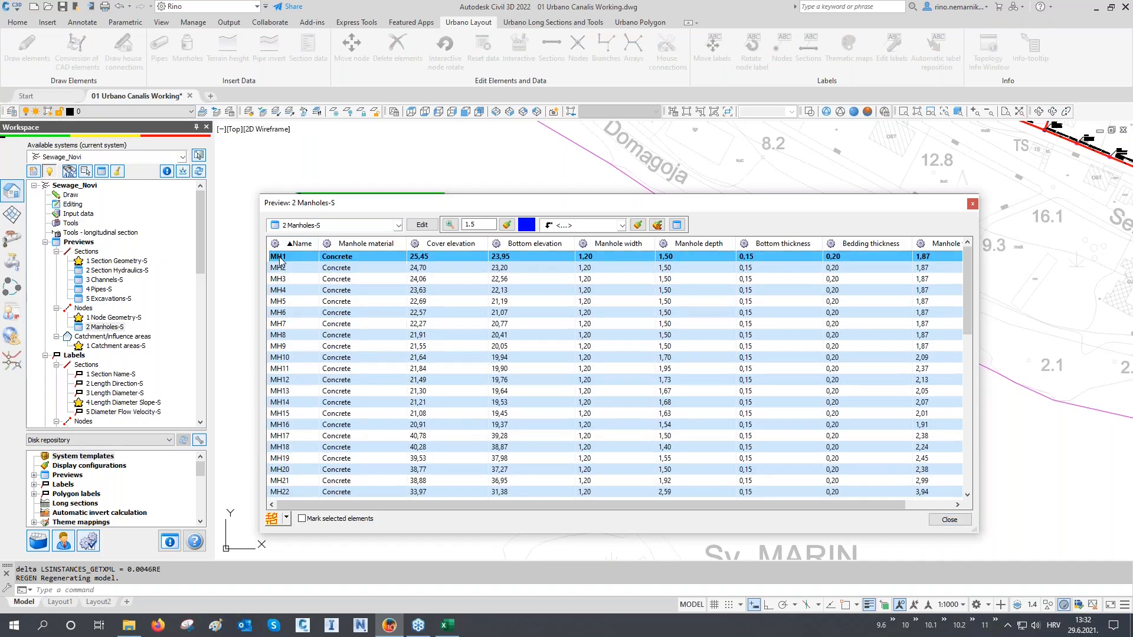
key("ctrl+a")
right_click(279, 258)
left_click(308, 267)
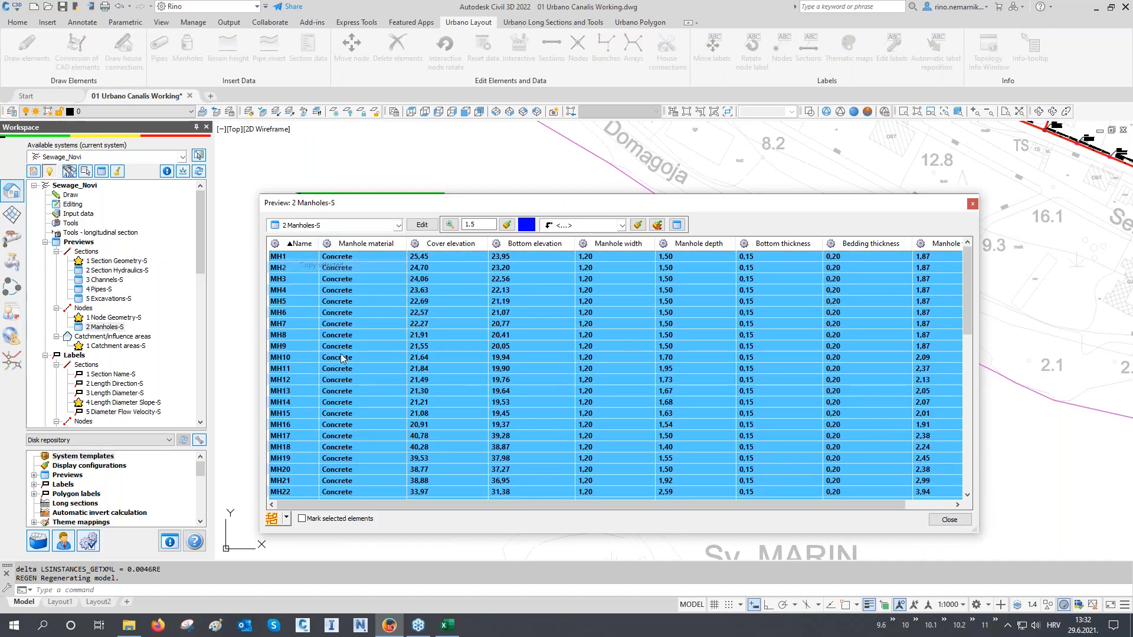
- Switch to Excel, paste the manhole table at A1 of Sheet2, and set the width of columns A to J to 15
left_click(447, 625)
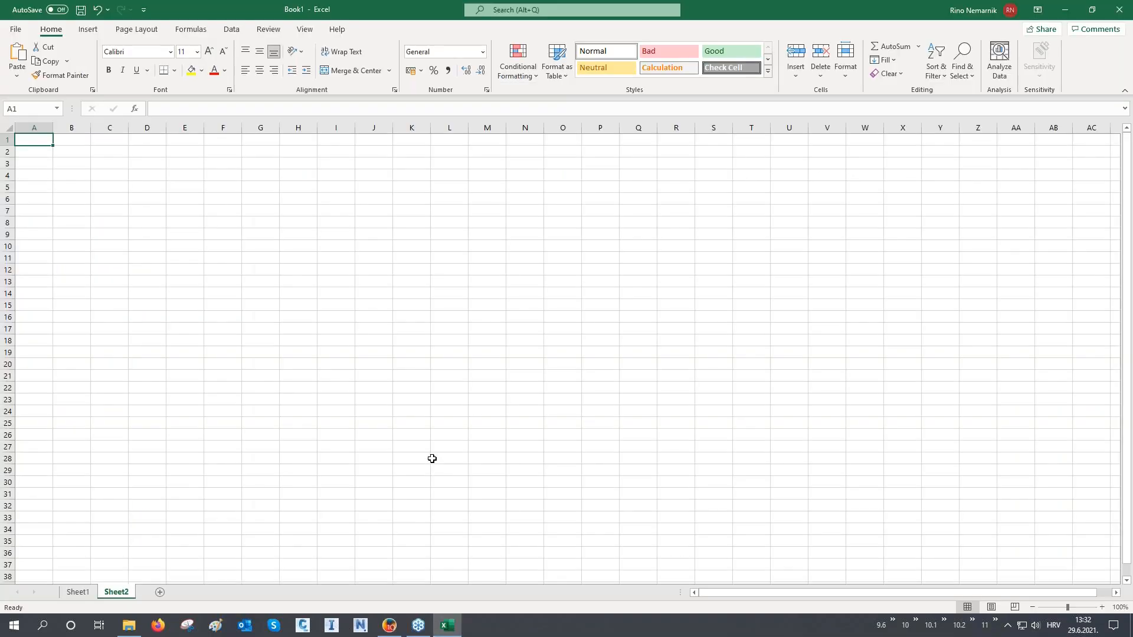
key("ctrl+v")
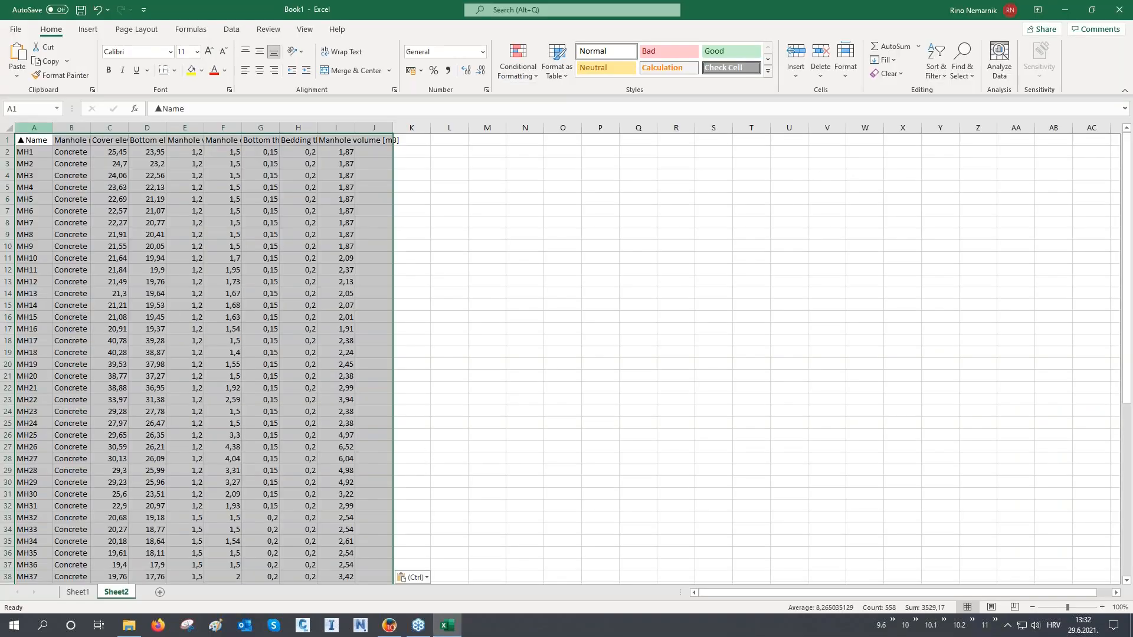
left_click(39, 128)
left_click_drag(38, 128, 373, 128)
right_click(374, 128)
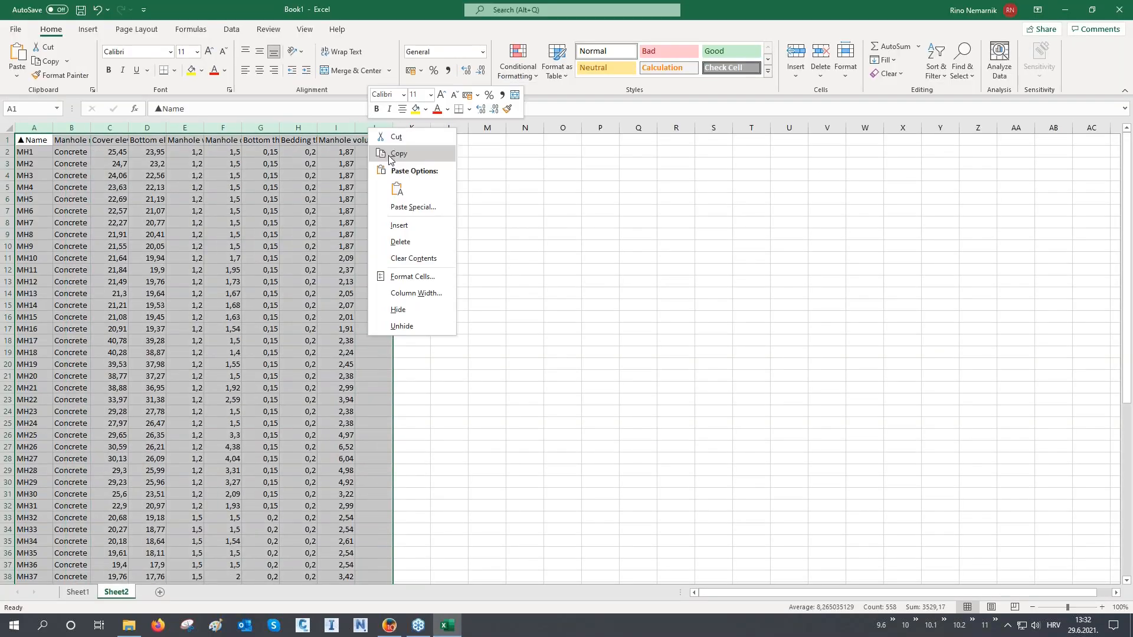
left_click(415, 292)
type("15")
left_click(406, 322)
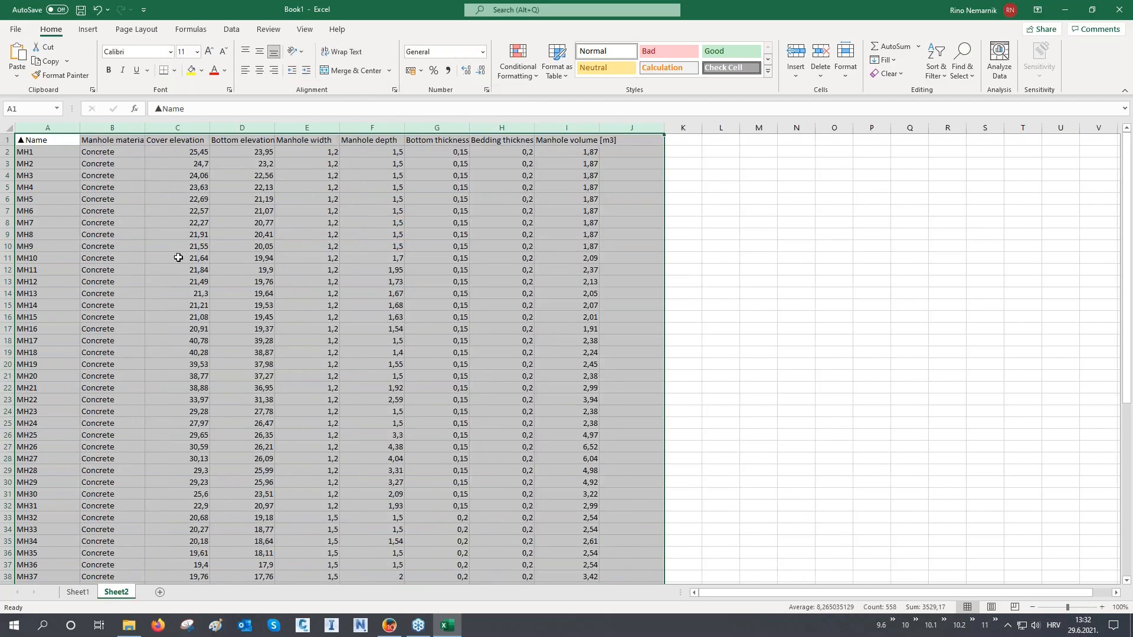
left_click(66, 138)
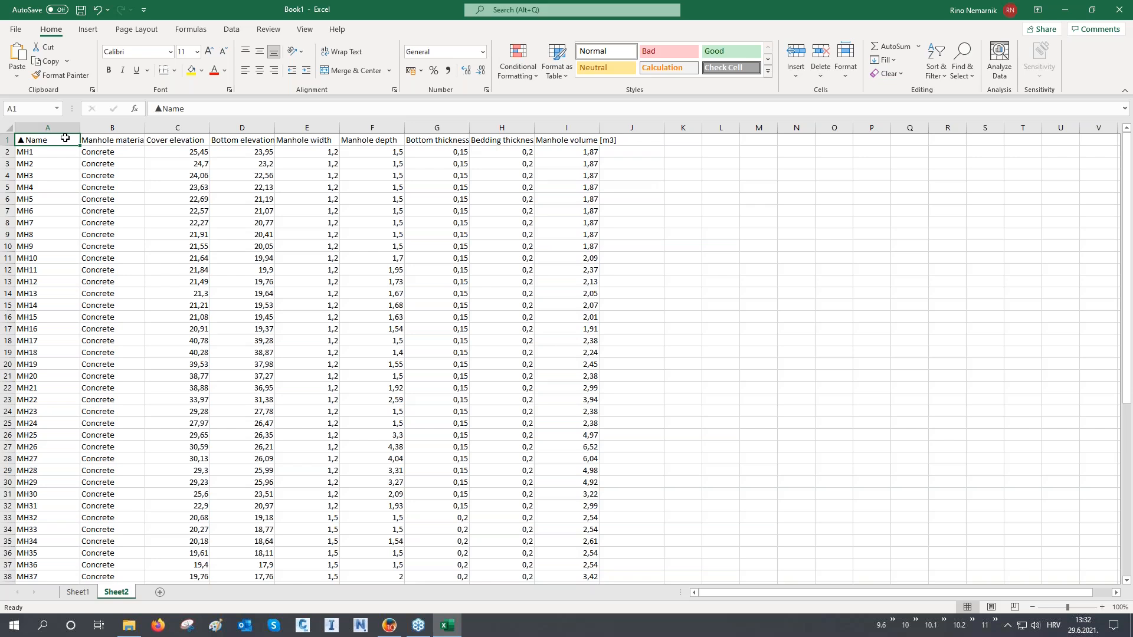
- Return to Civil 3D, display the 4 Pipes-S preview sorted by name, and select all its rows
left_click(1065, 10)
left_click(317, 226)
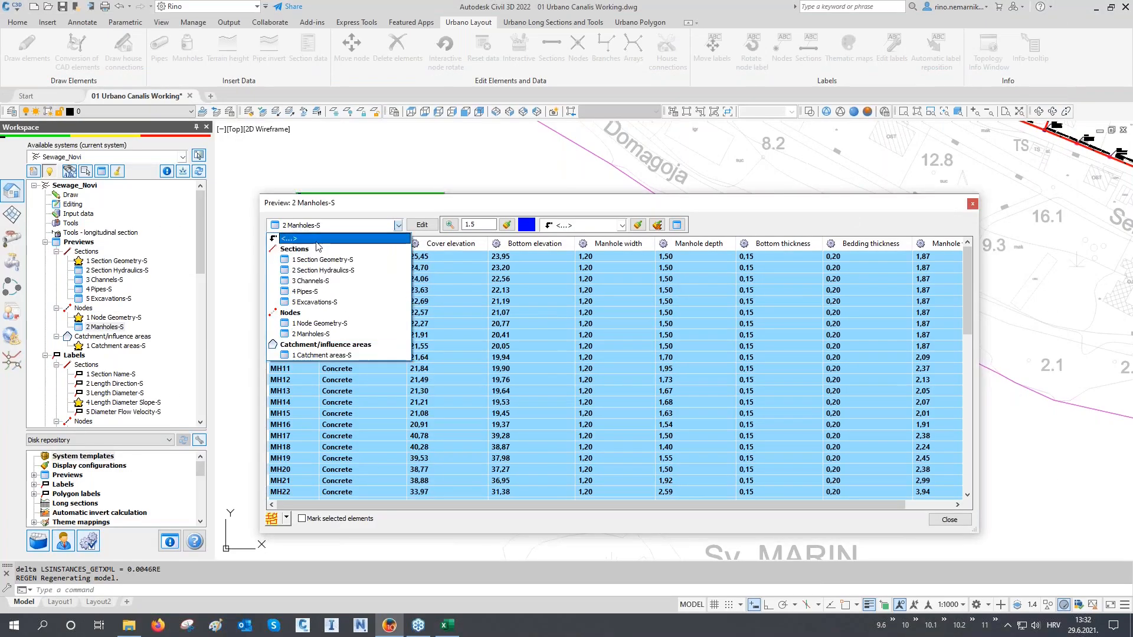
left_click(318, 291)
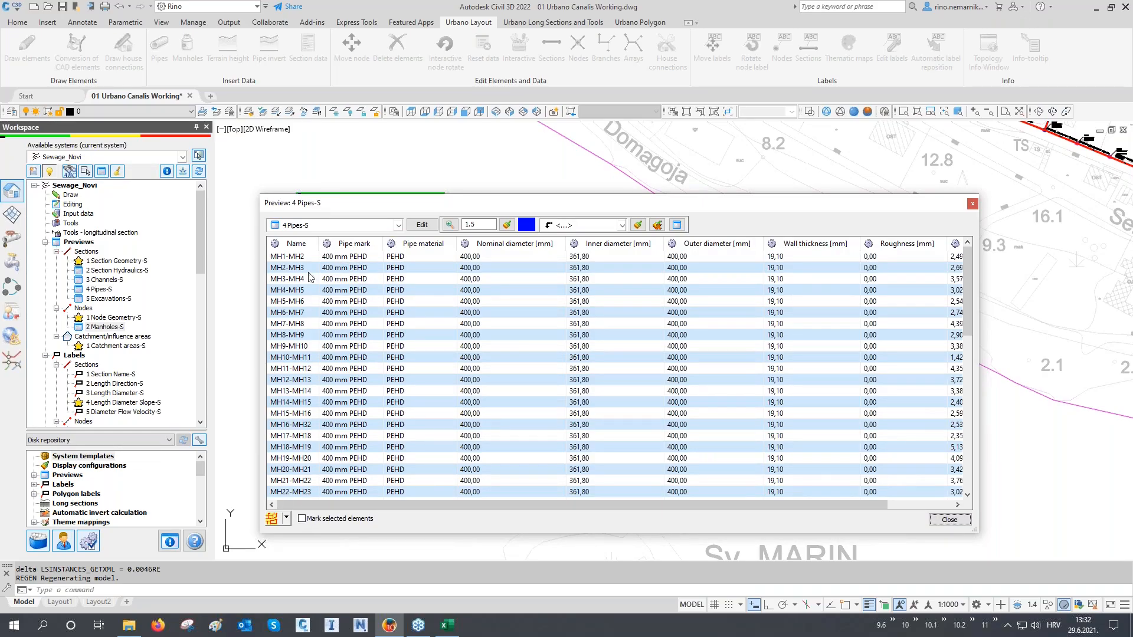
left_click(306, 244)
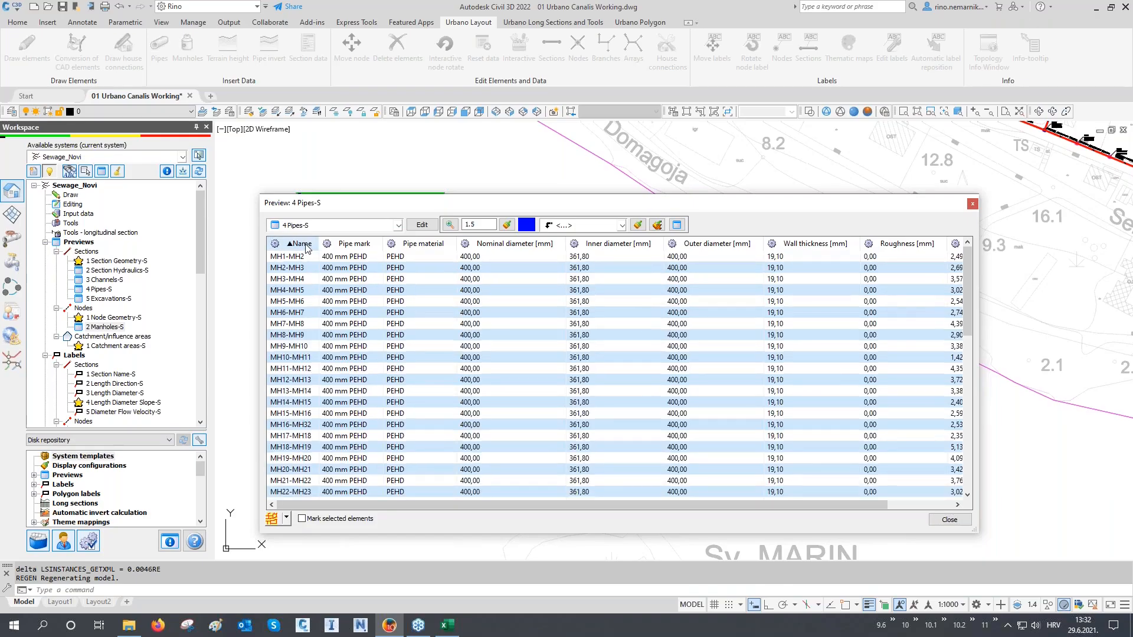
left_click(297, 260)
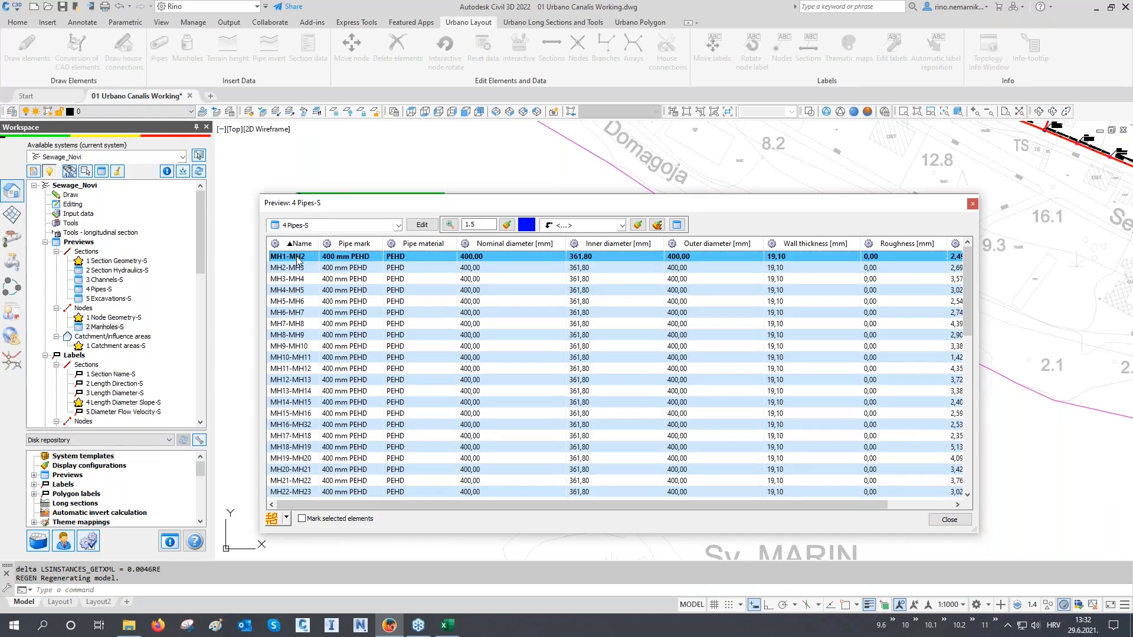
key("ctrl+a")
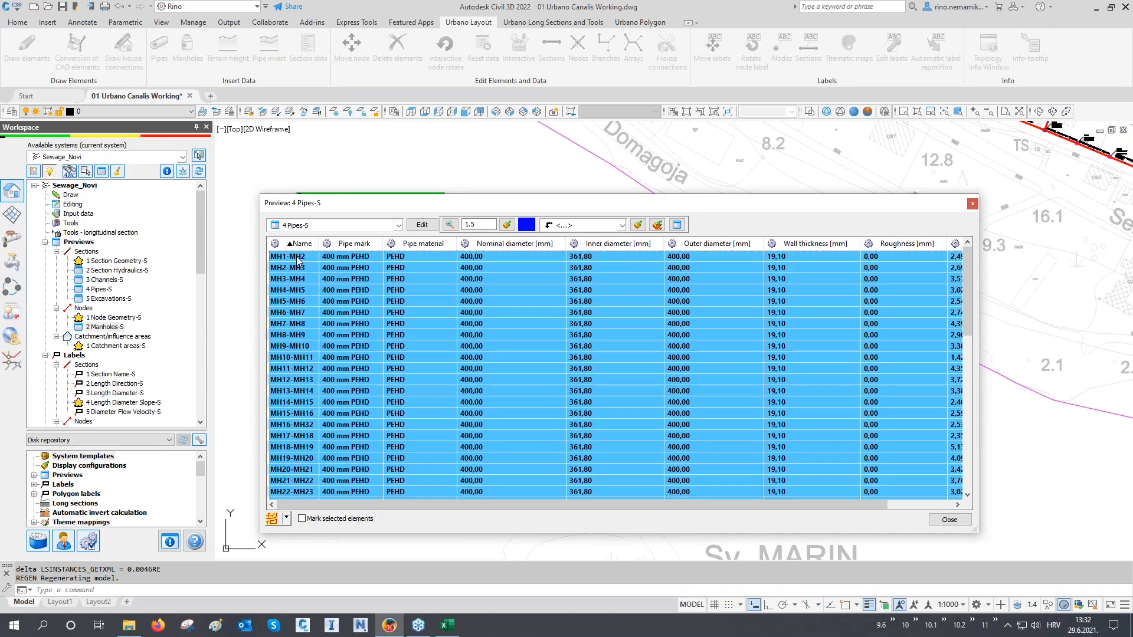
- Insert the pipes table into the drawing with the Legend style, in the empty area just east of the map
left_click(677, 225)
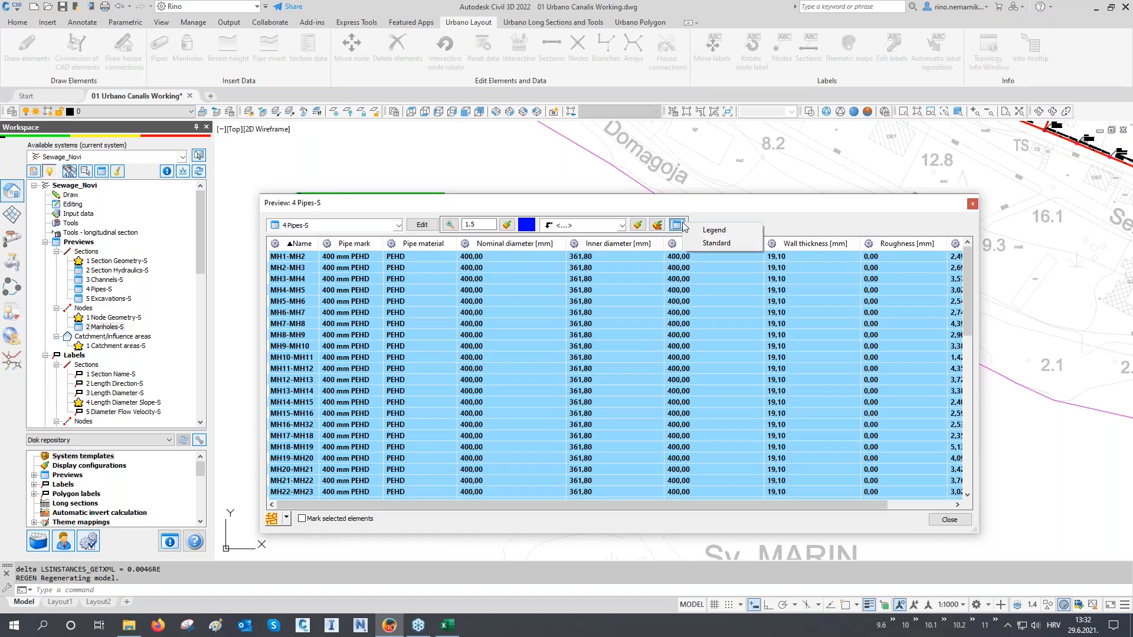
left_click(736, 230)
scroll(456, 298, "down", 5)
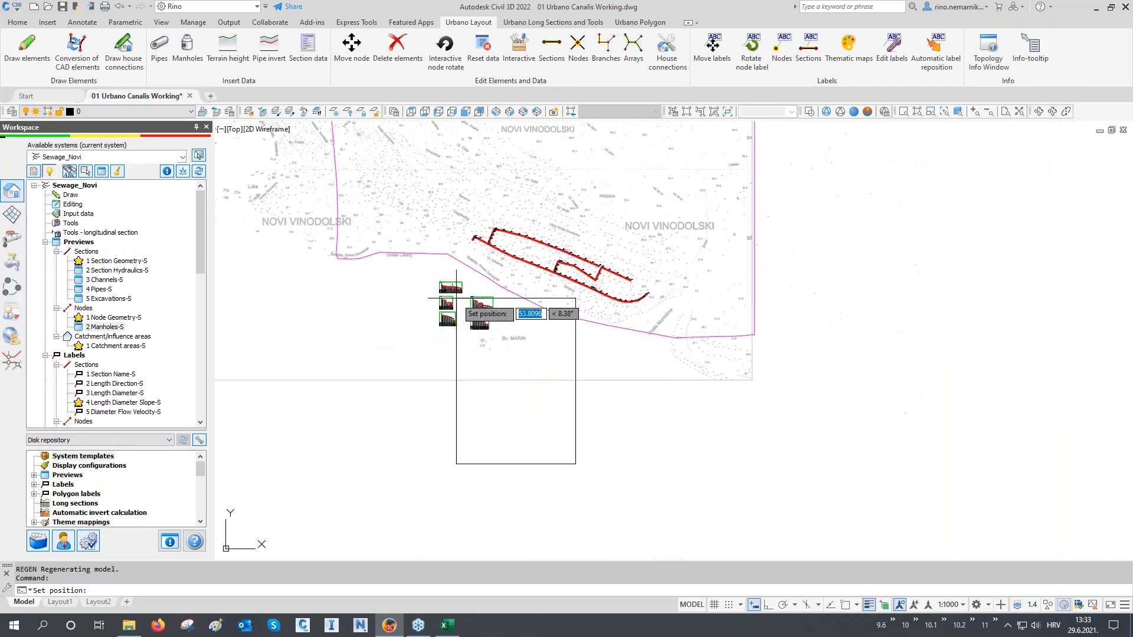
middle_click_drag(784, 242, 627, 291)
left_click(607, 270)
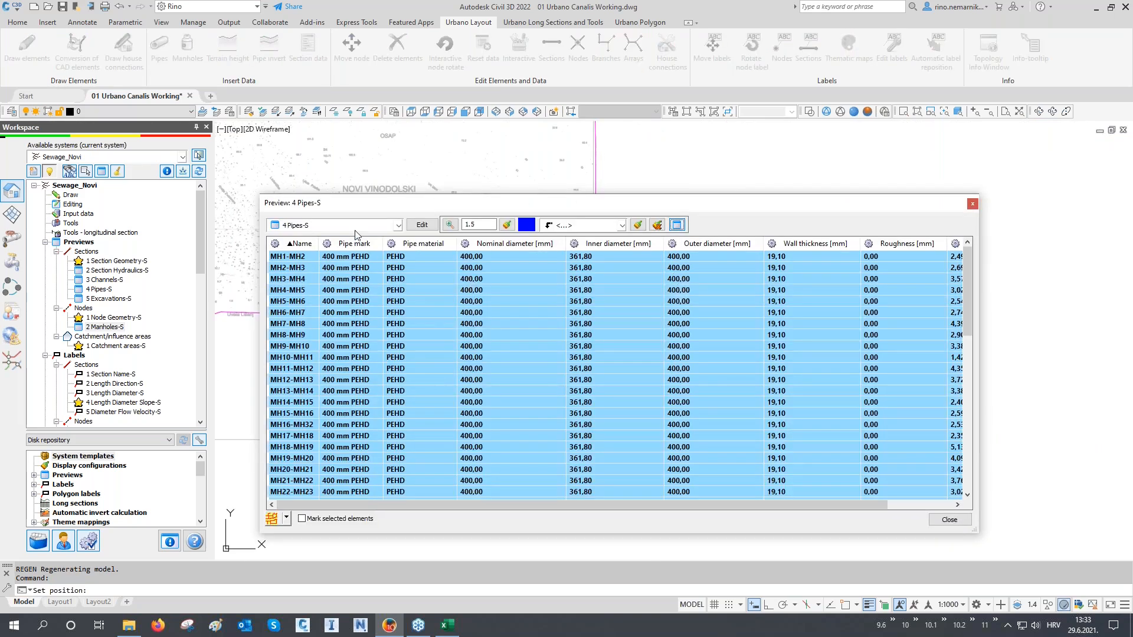
- Insert all rows of 2 Manholes-S, sorted by name, as a table beside the pipes table, and close the preview
left_click(356, 225)
left_click(315, 338)
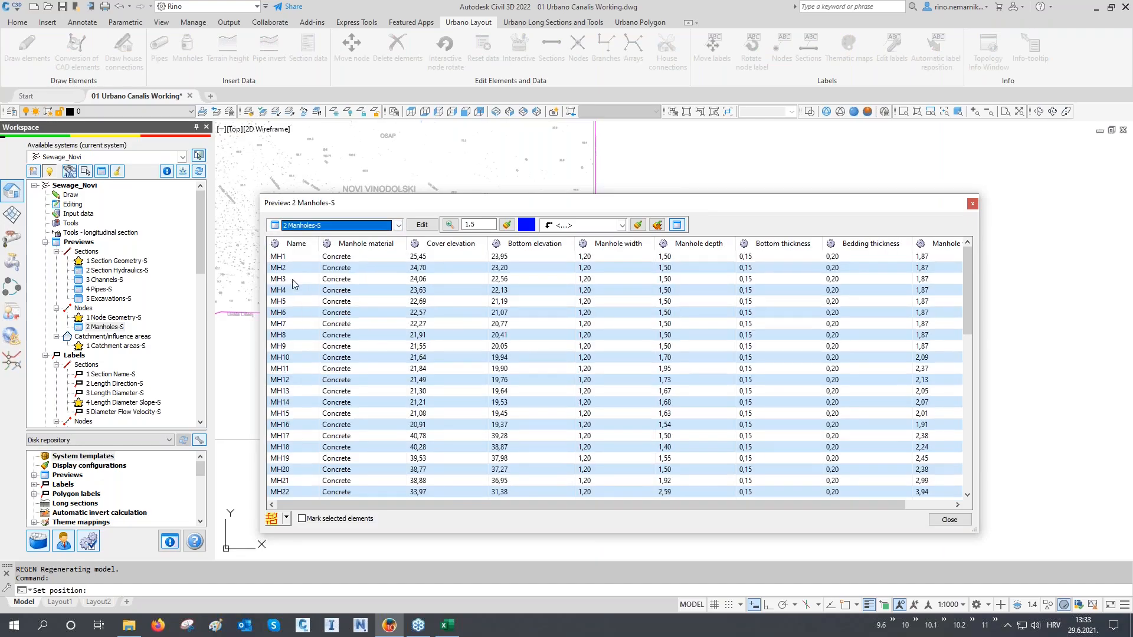
left_click(298, 244)
left_click(289, 257)
key("ctrl+a")
left_click(676, 225)
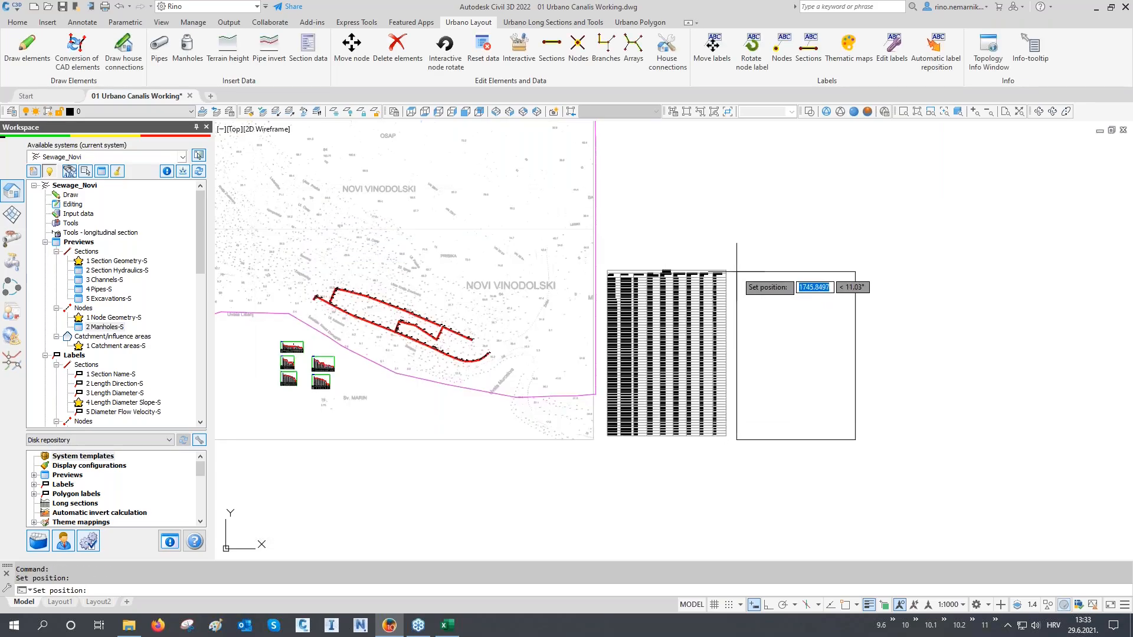
left_click(737, 272)
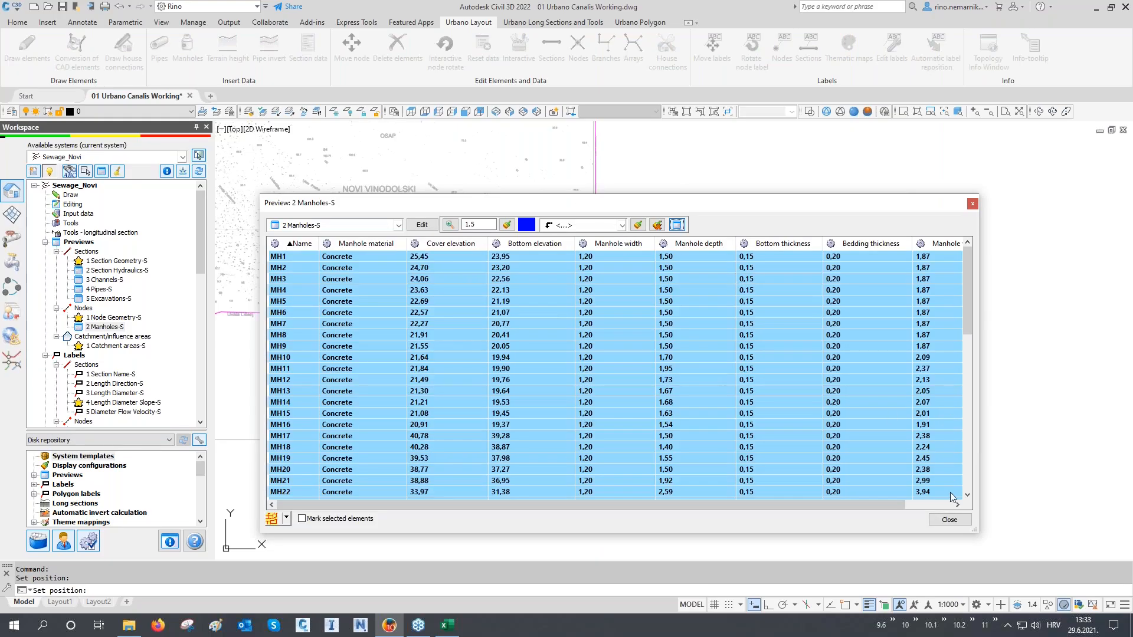
left_click(948, 519)
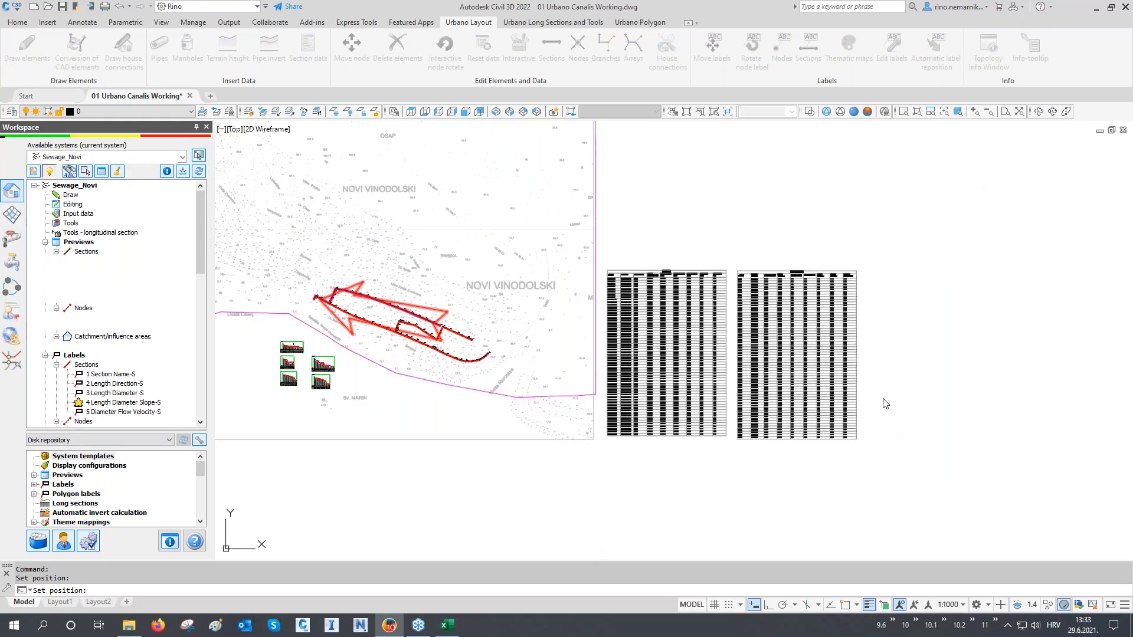
- Examine the inserted pipes and manholes tables in the drawing, including the properties of the pipes table
scroll(637, 284, "up", 6)
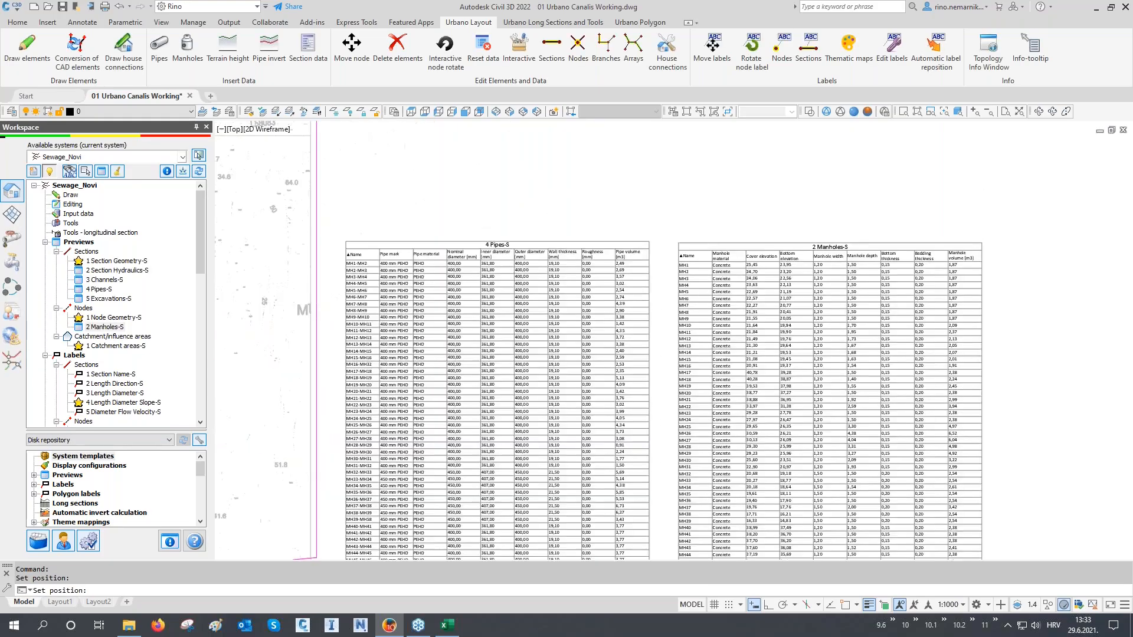
left_click(569, 213)
left_click(540, 250)
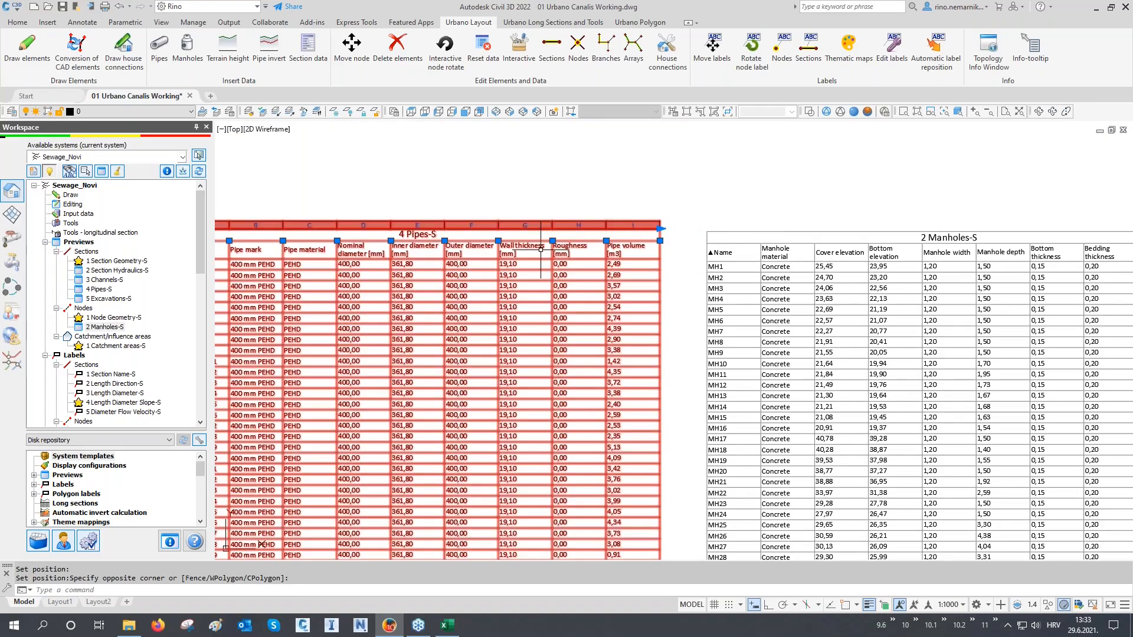
key("ctrl+1")
middle_click_drag(715, 221, 848, 190)
left_click(1123, 129)
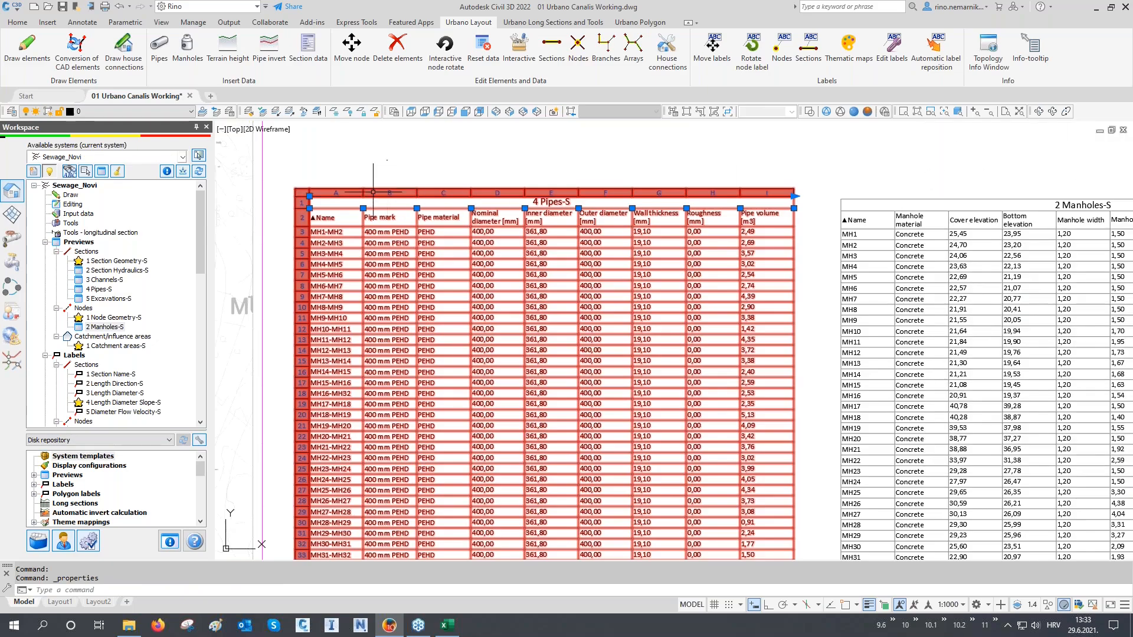
scroll(306, 212, "up", 2)
key("Escape")
scroll(280, 277, "down", 4)
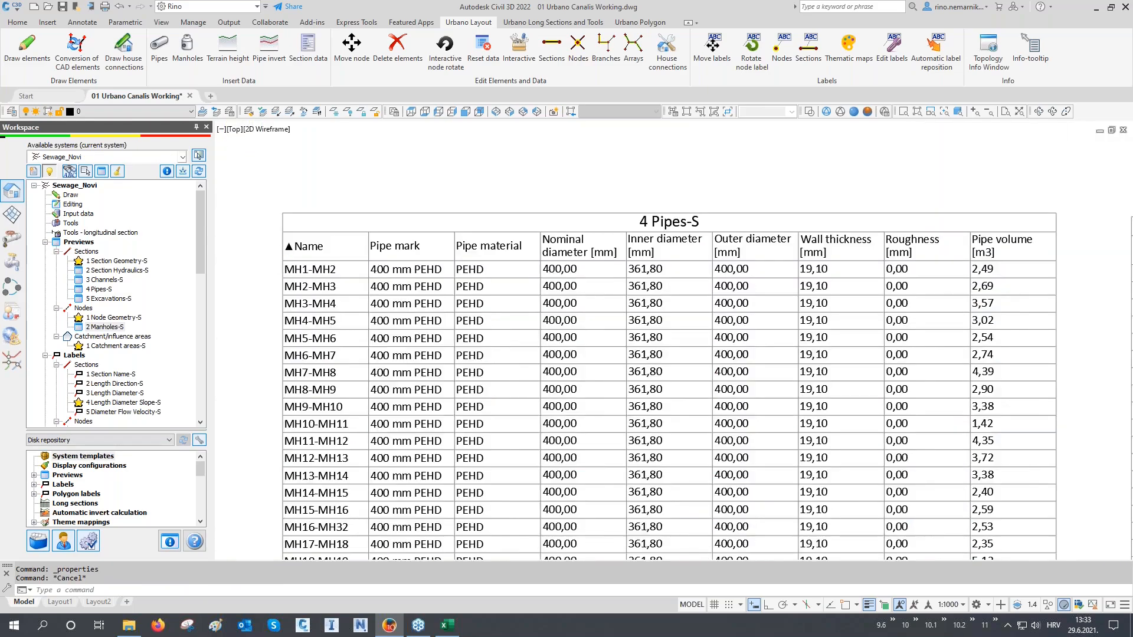
scroll(814, 272, "up", 4)
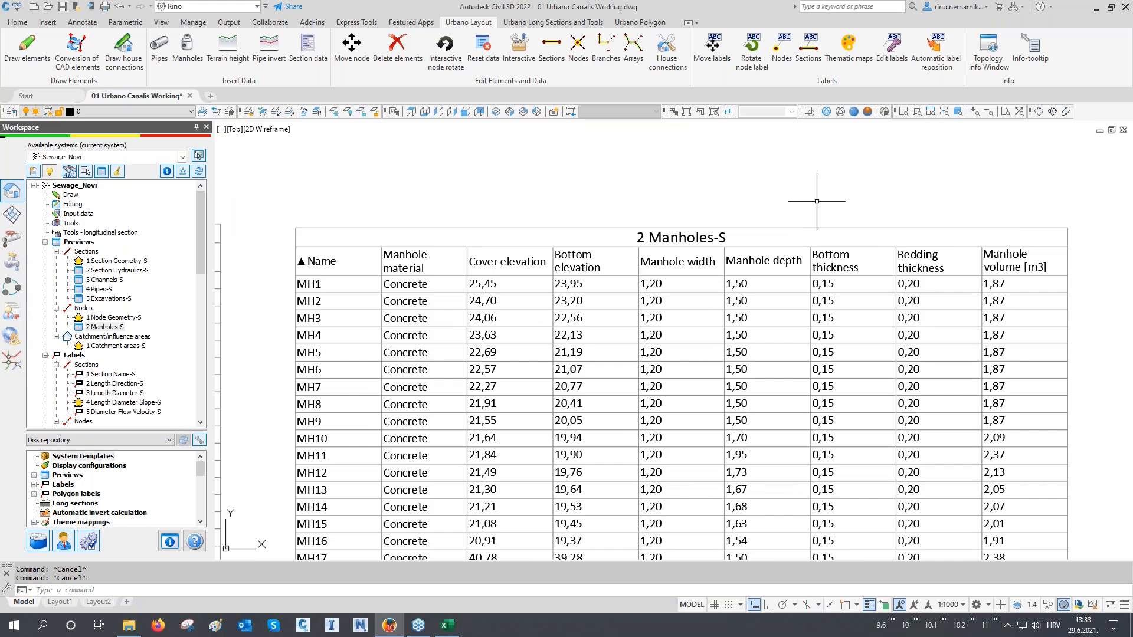
- Bring the sewage network back into view and open trench assignment for Sewage_Novi, with the dialog clear of the network
scroll(804, 195, "down", 5)
middle_click_drag(509, 335, 580, 407)
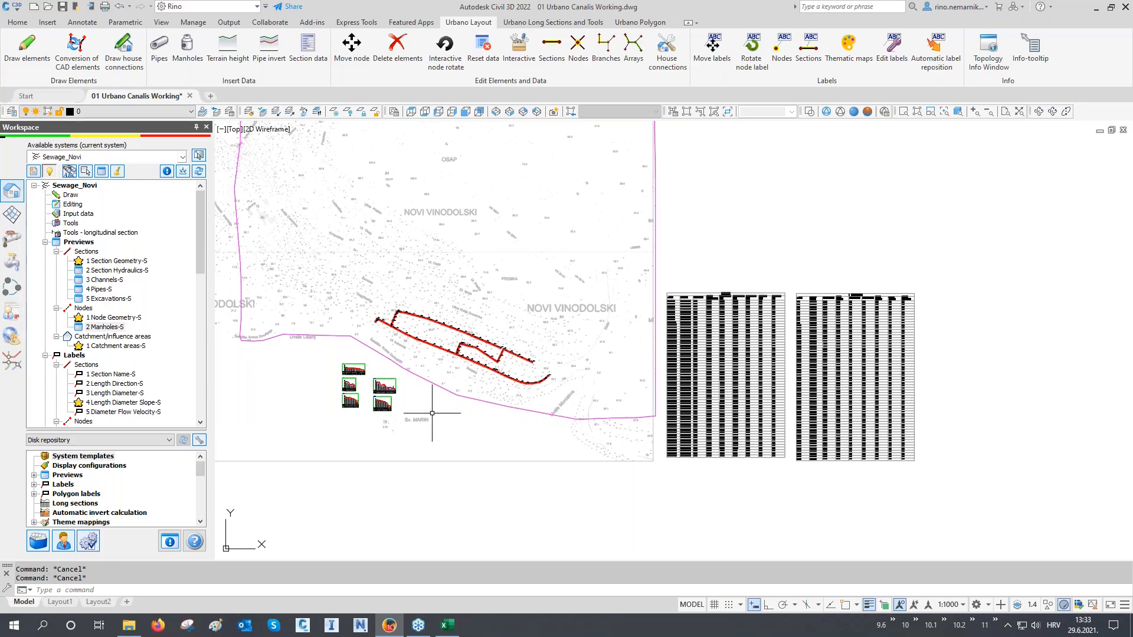
scroll(397, 371, "up", 2)
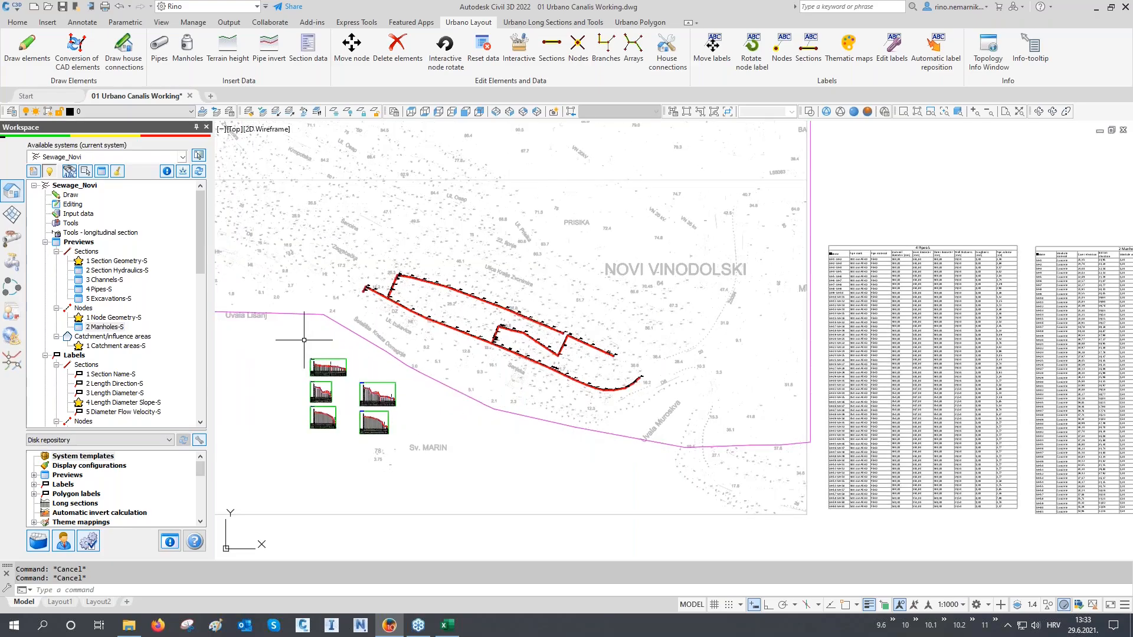
scroll(303, 339, "up", 2)
scroll(304, 339, "down", 2)
middle_click_drag(370, 327, 325, 369)
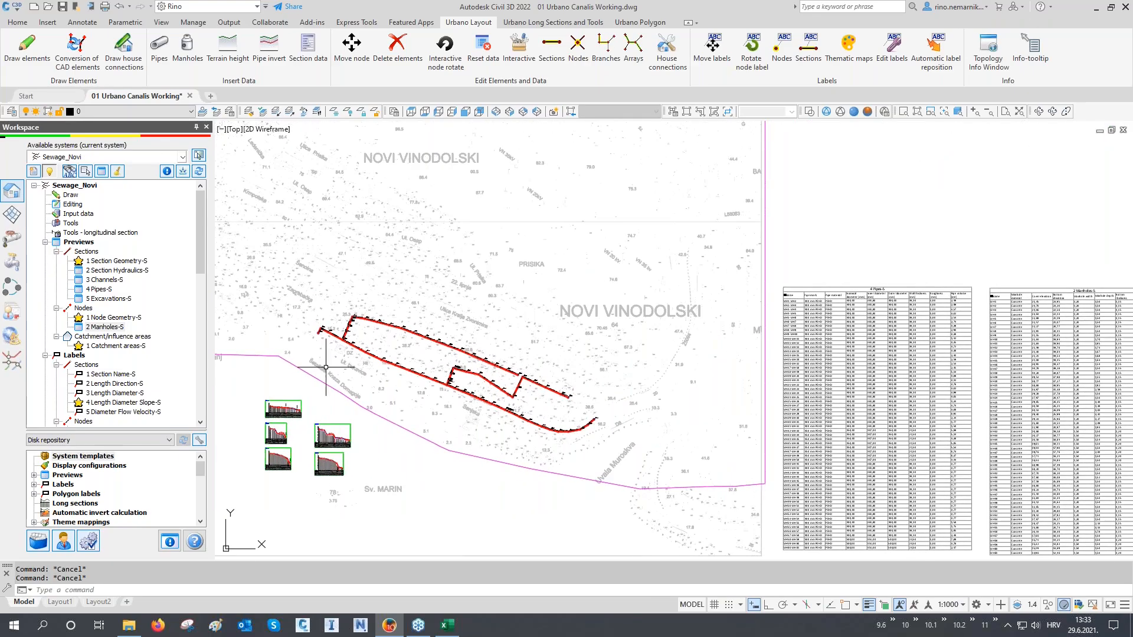
right_click(77, 216)
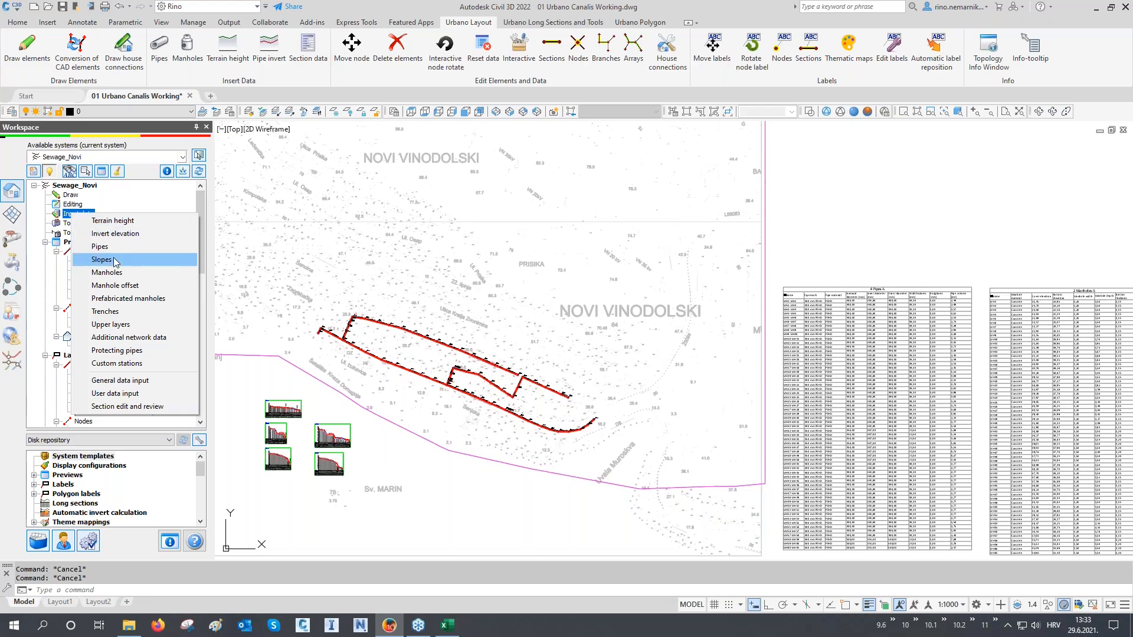
left_click(123, 313)
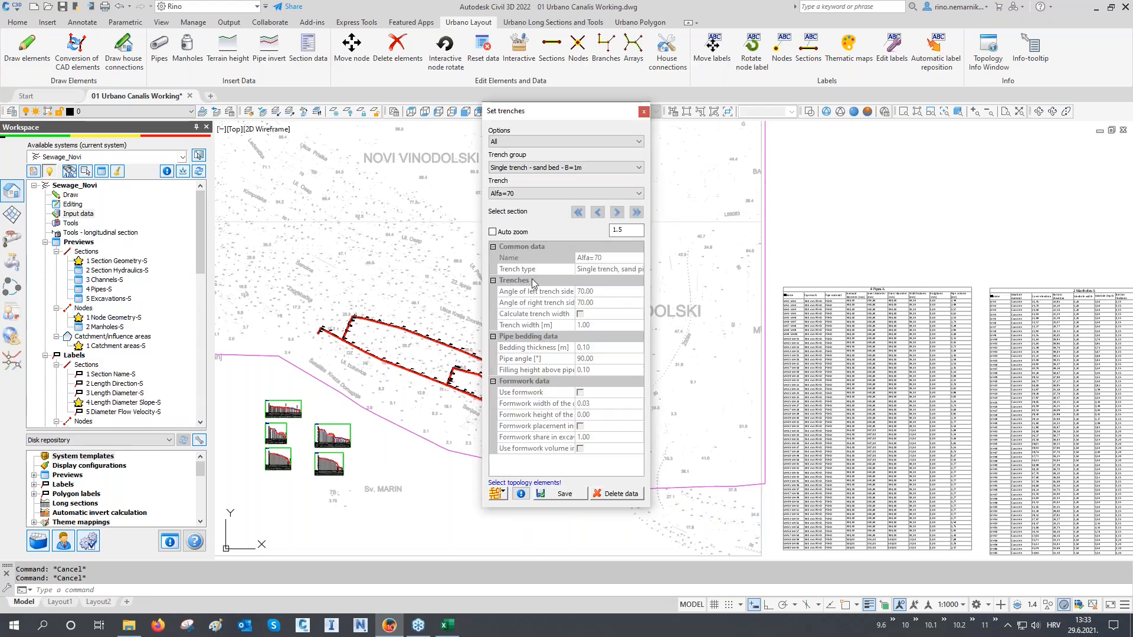
mouse_move(579, 121)
left_mouse_down()
mouse_move(991, 154)
mouse_move(1029, 137)
left_mouse_up()
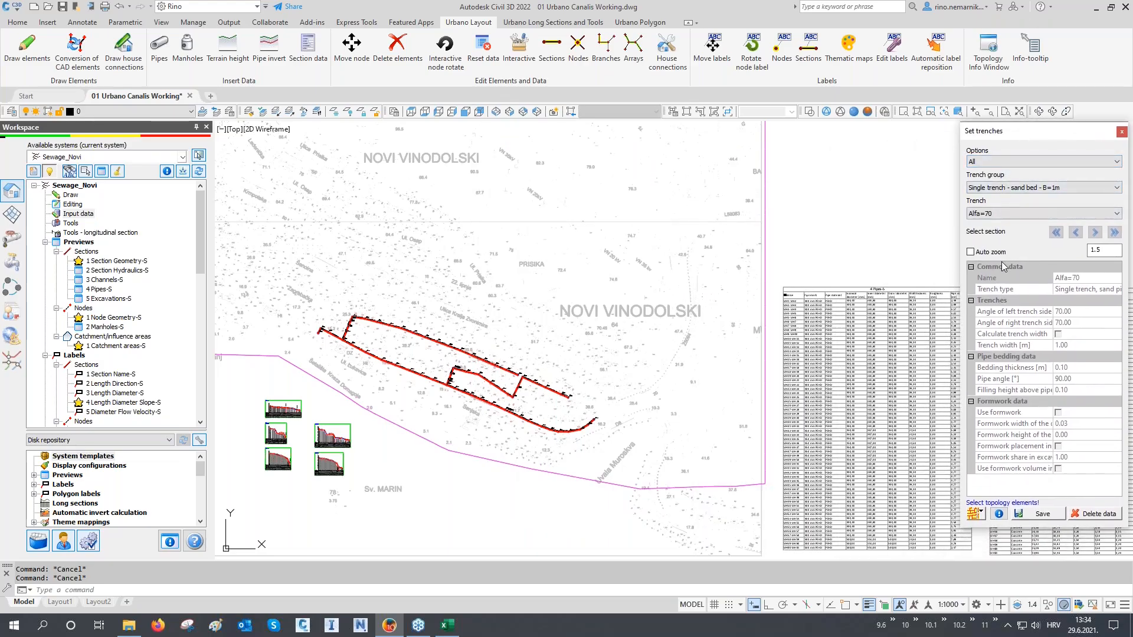
- Choose the trench group Single trench - sand bed - B=calculated with the trench Alfa=90
left_click(1006, 189)
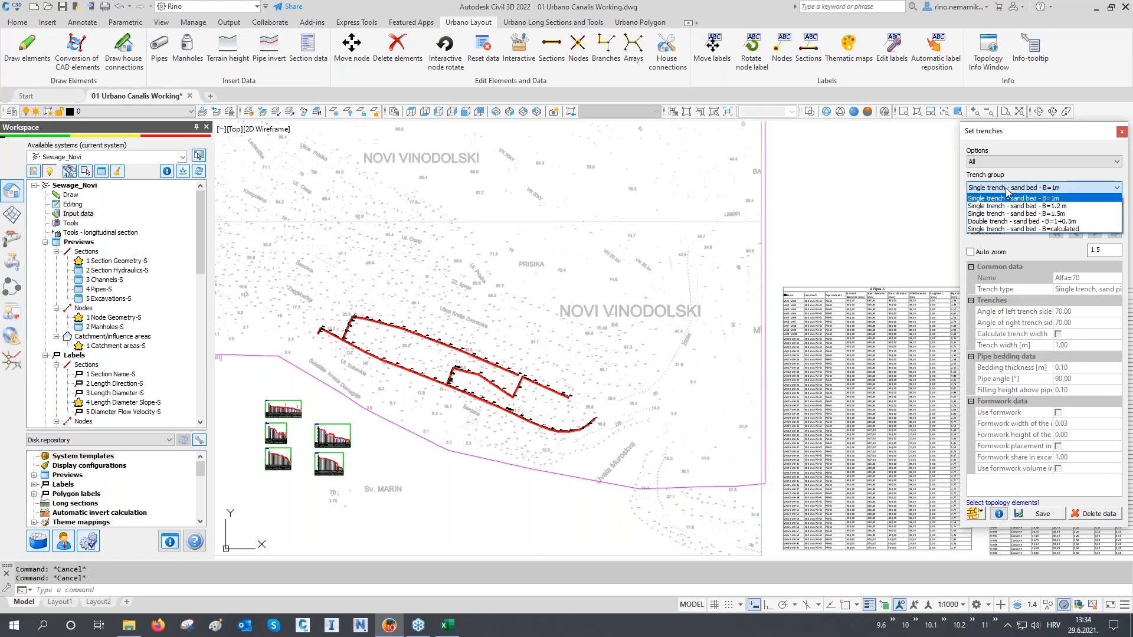
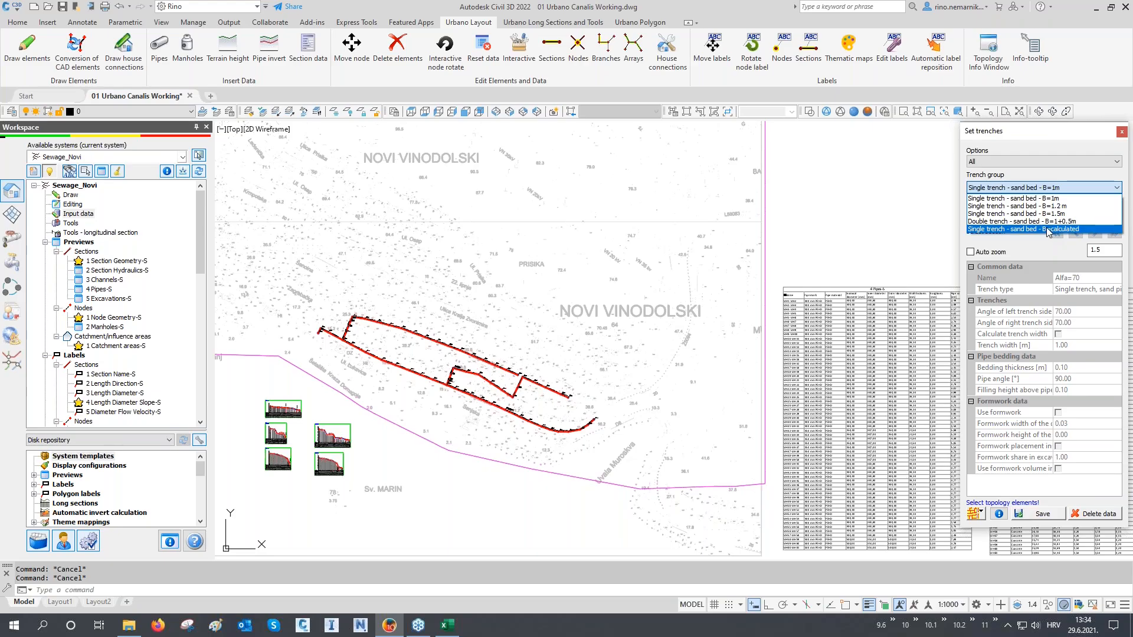
left_click(1046, 230)
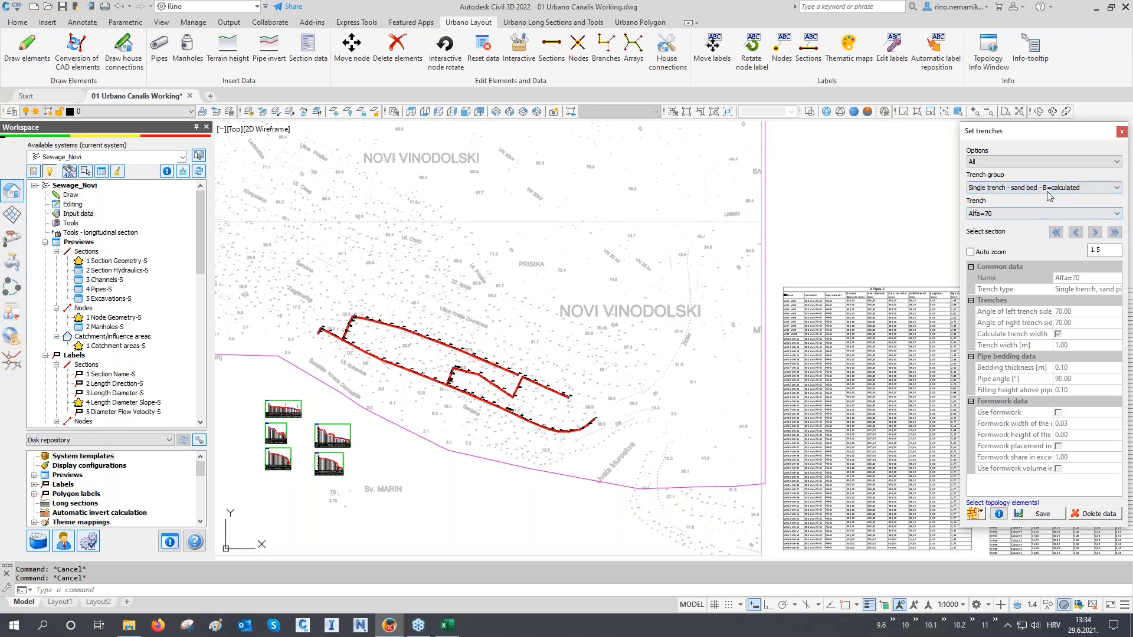
left_click(1033, 213)
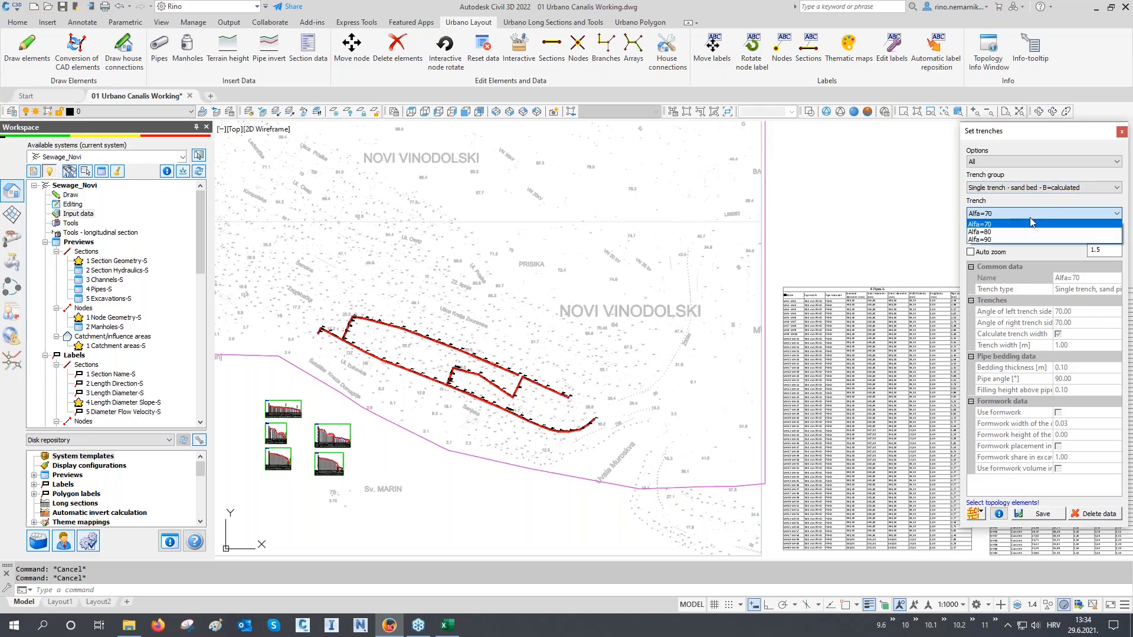
left_click(1020, 239)
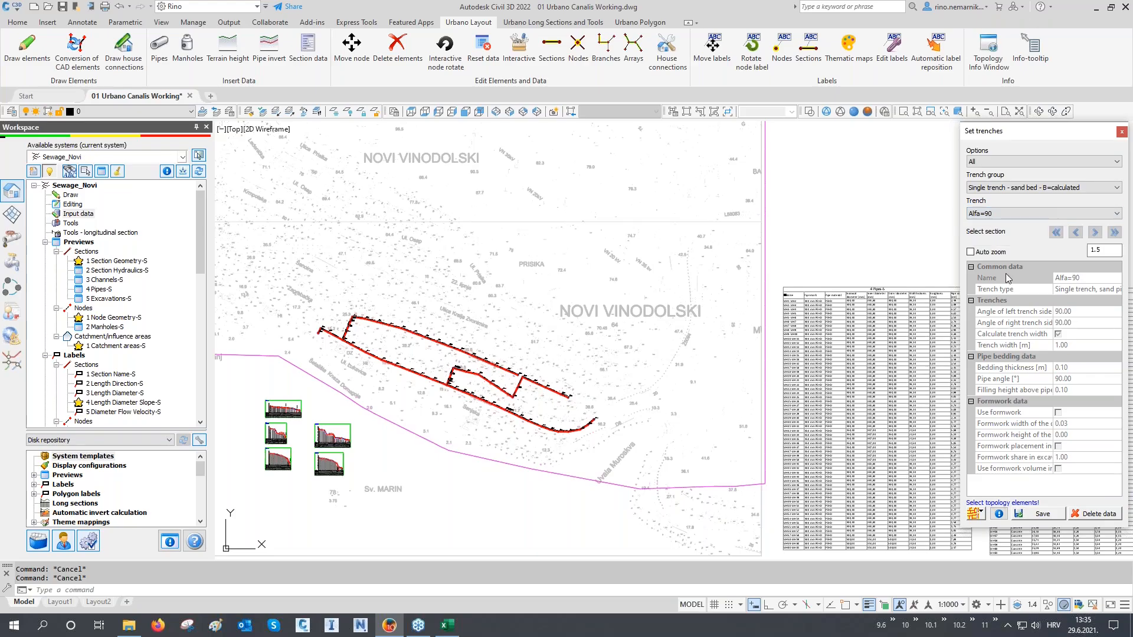
- Assign the chosen trench by branch selection to the northern and inner connecting branches, and save the data
left_click(980, 514)
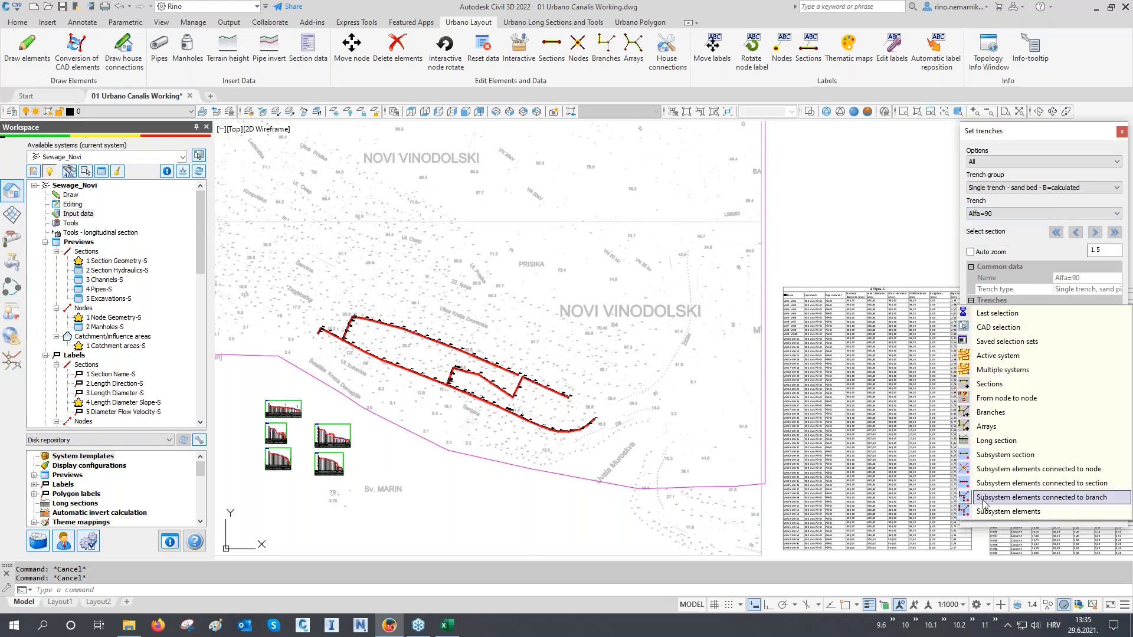
left_click(990, 412)
left_click(502, 362)
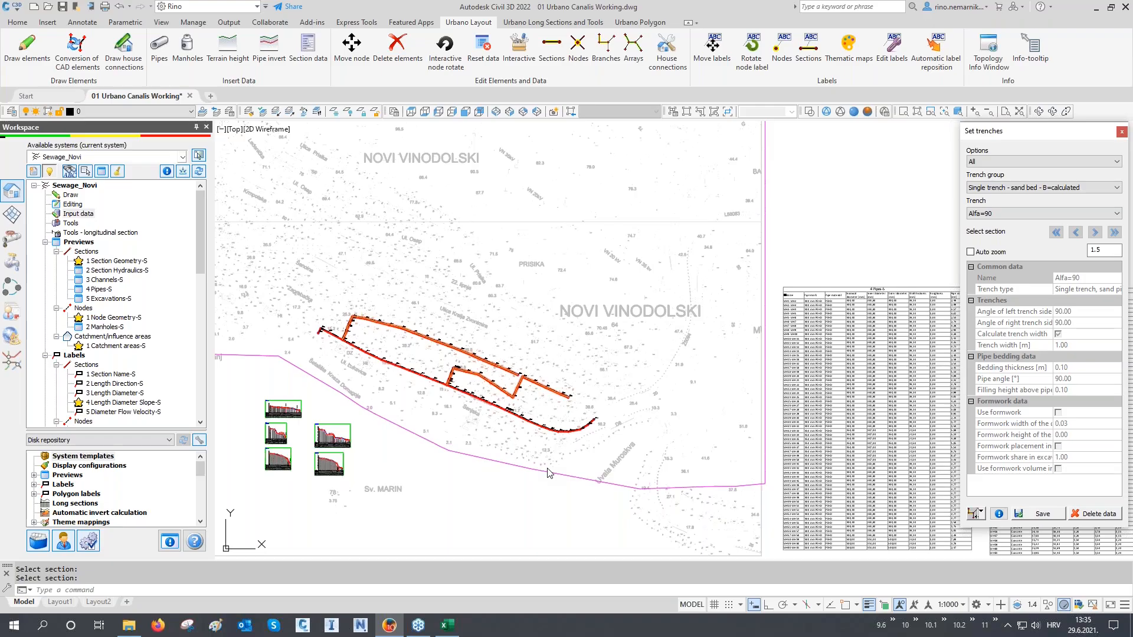
left_click(1030, 514)
right_click(548, 441)
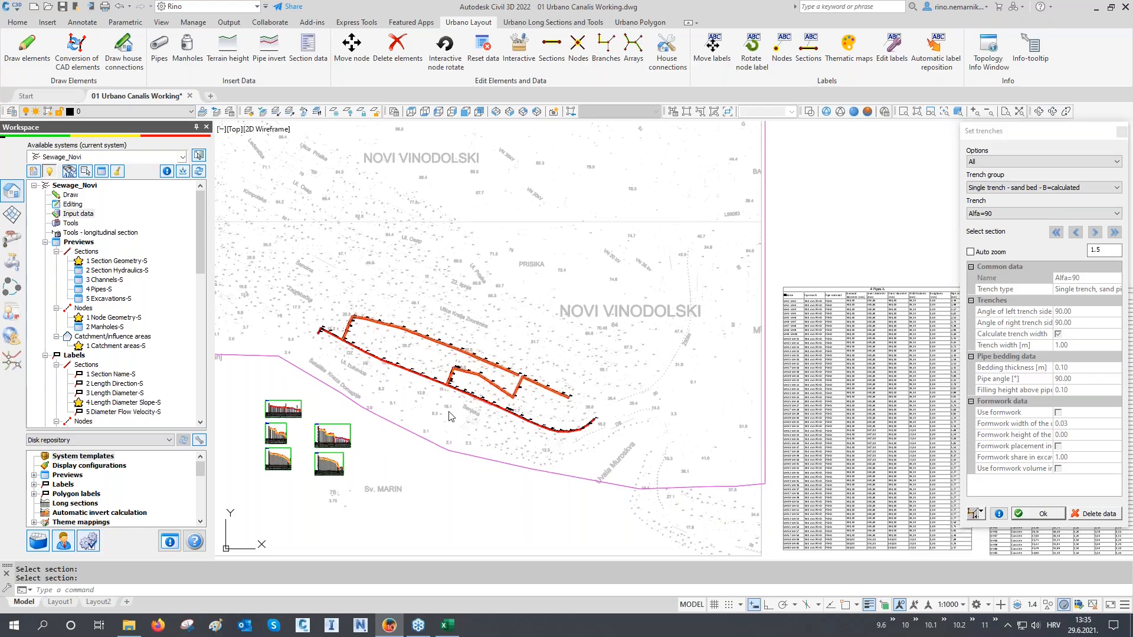
- Examine the trench bedding drawn beneath the pipes in the long section that starts at MH17
middle_click_drag(399, 409, 548, 374)
scroll(426, 378, "up", 10)
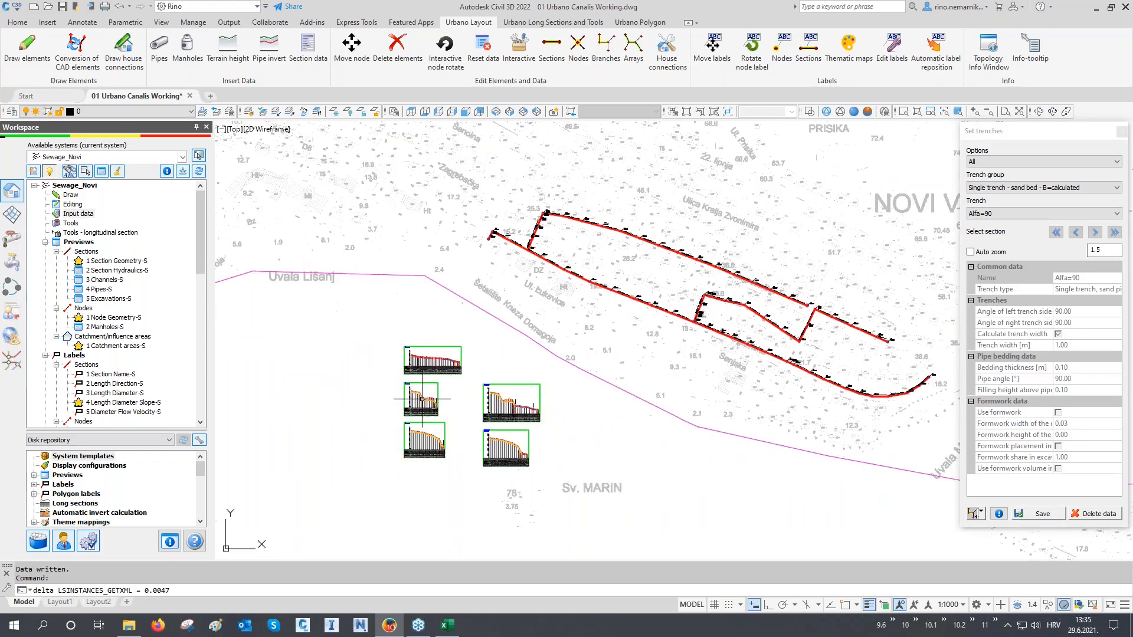
scroll(404, 388, "up", 8)
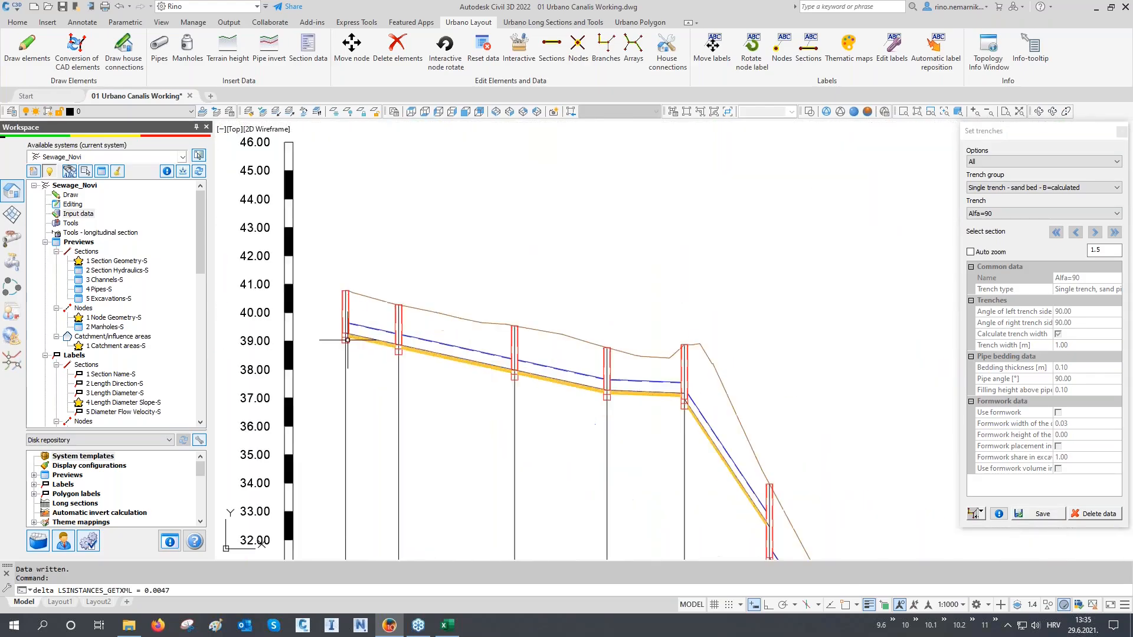
scroll(339, 322, "up", 2)
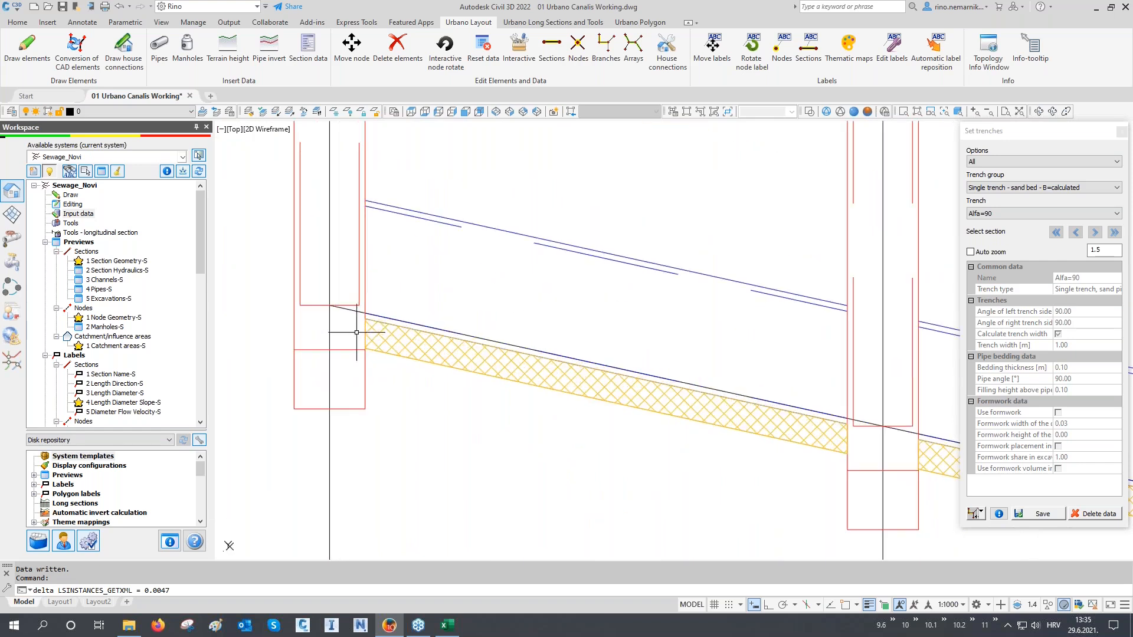
scroll(392, 341, "down", 4)
scroll(393, 341, "down", 2)
middle_click_drag(696, 405, 531, 353)
scroll(532, 353, "down", 2)
middle_click_drag(566, 409, 558, 335)
- Examine the trench bottom elevation and trench bottom depth rows in the table of the MH17 long section
scroll(557, 335, "down", 6)
middle_click_drag(545, 414, 548, 274)
scroll(481, 467, "up", 8)
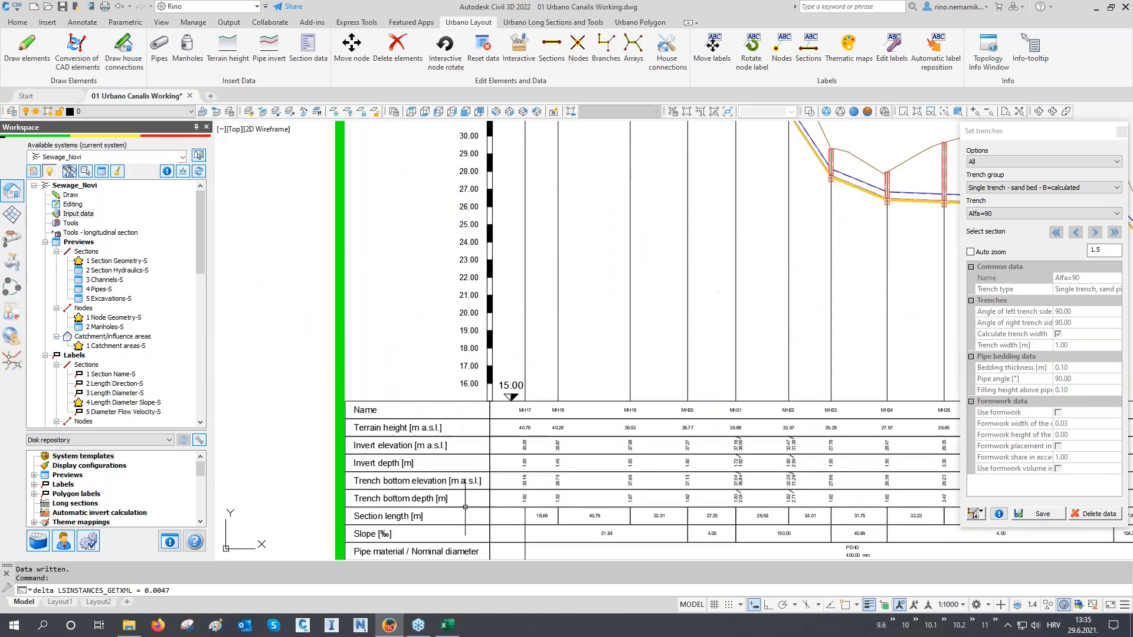
middle_click_drag(467, 430, 567, 426)
left_click(556, 397)
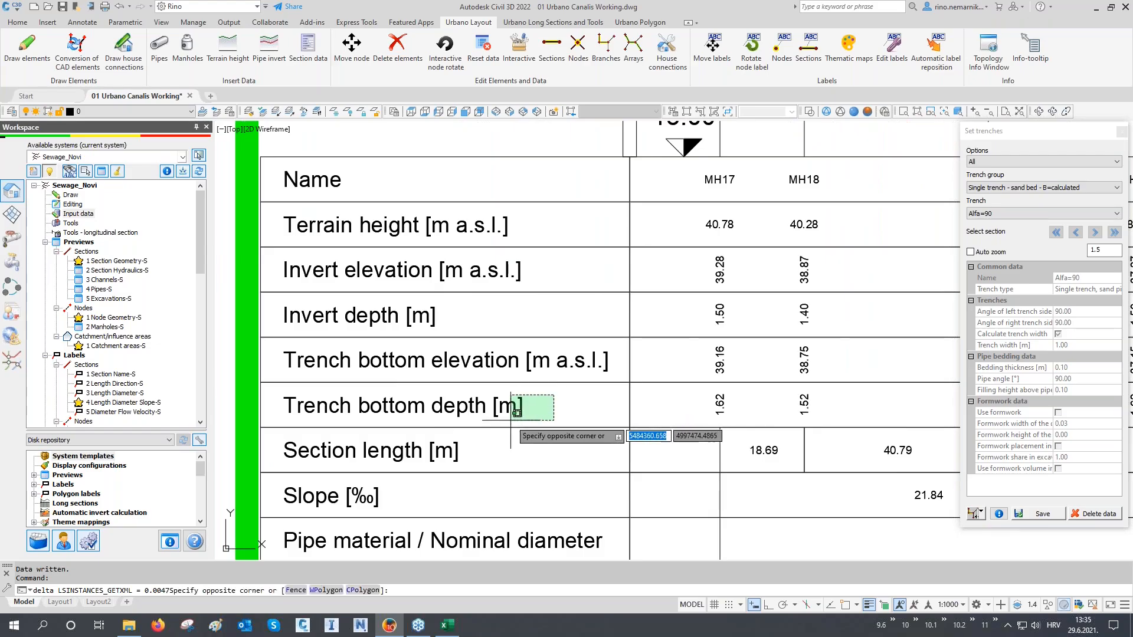
left_click(499, 434)
left_click(494, 438)
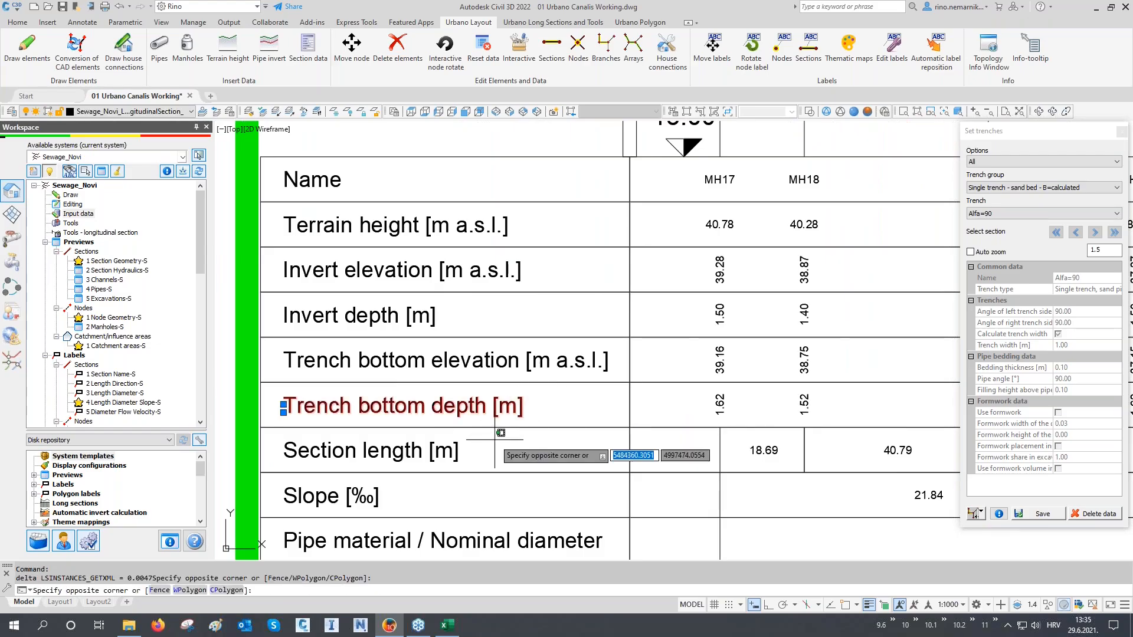
left_click(495, 438)
left_click(523, 356)
left_click(516, 361)
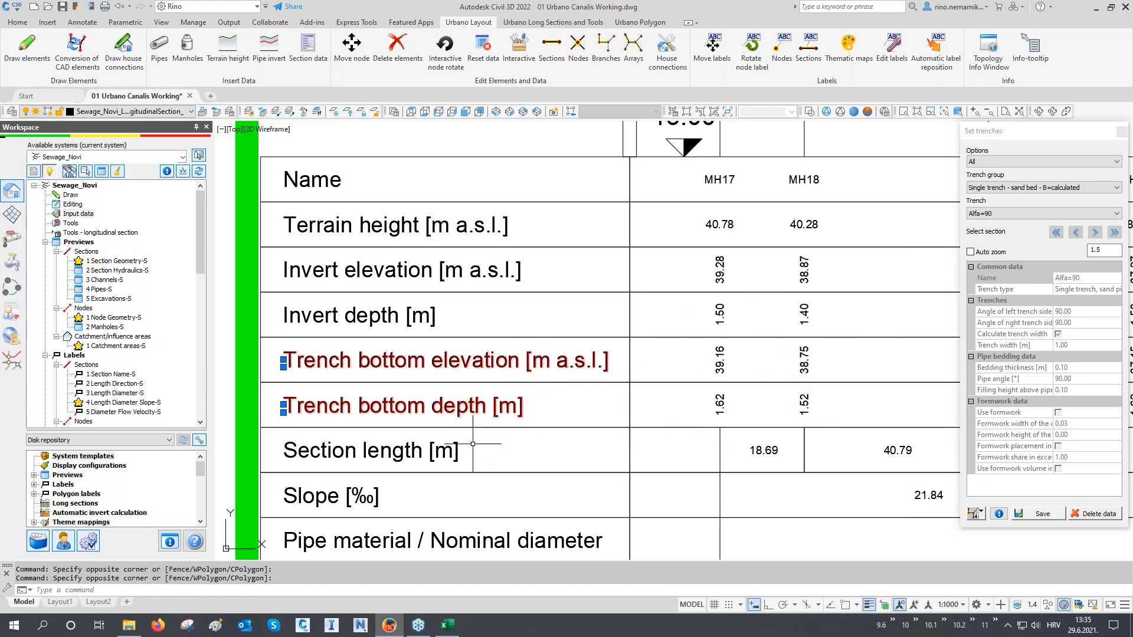
scroll(423, 464, "down", 8)
key("Escape")
scroll(602, 422, "down", 10)
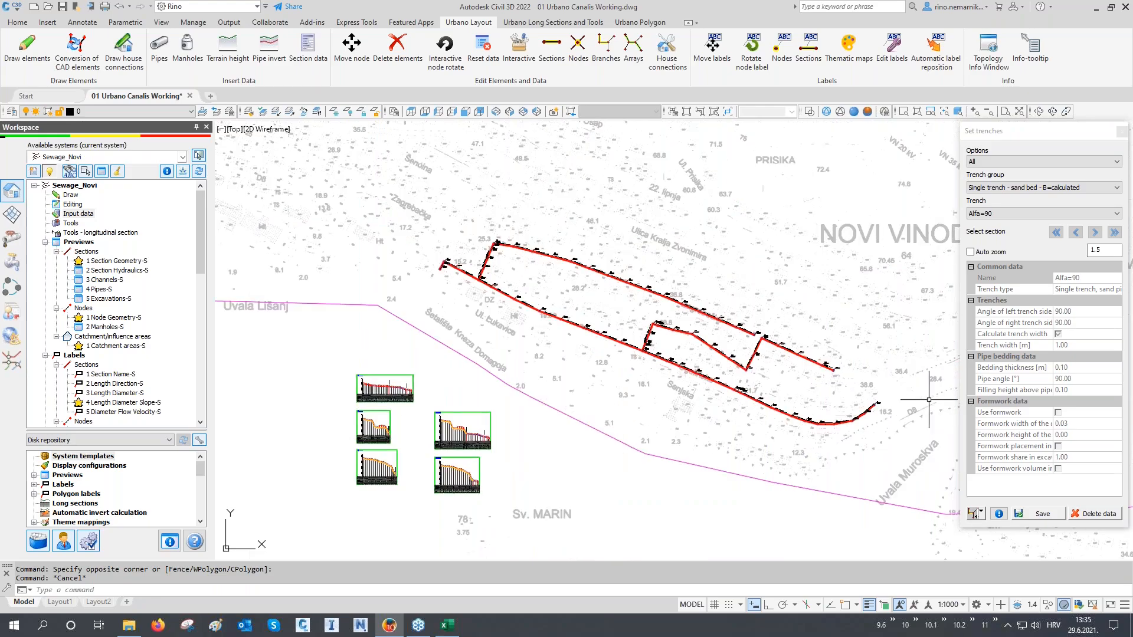
- Assign the Alfa=80 calculated-width single trench to the southeastern branch B31 and save
left_click(973, 514)
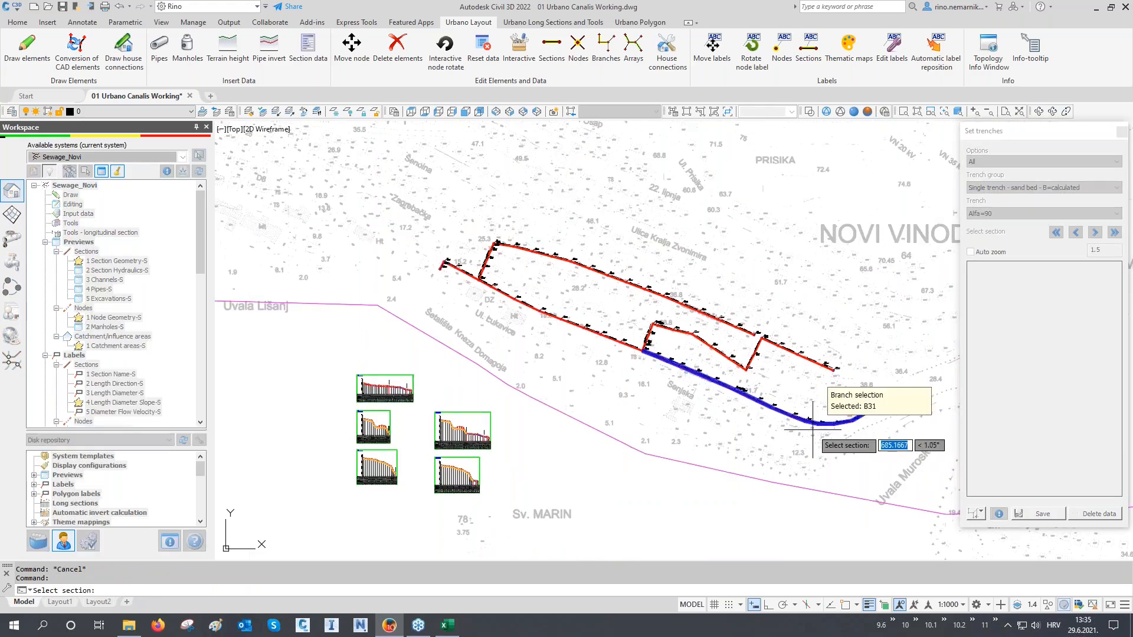
key("Return")
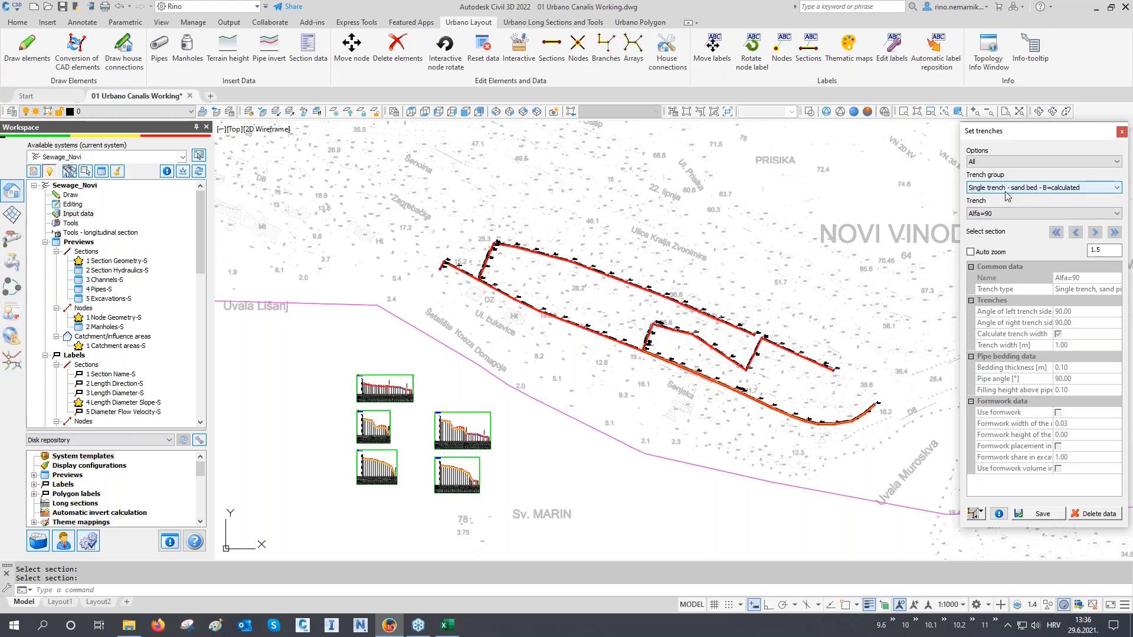
left_click(1005, 212)
left_click(998, 237)
left_click(1042, 513)
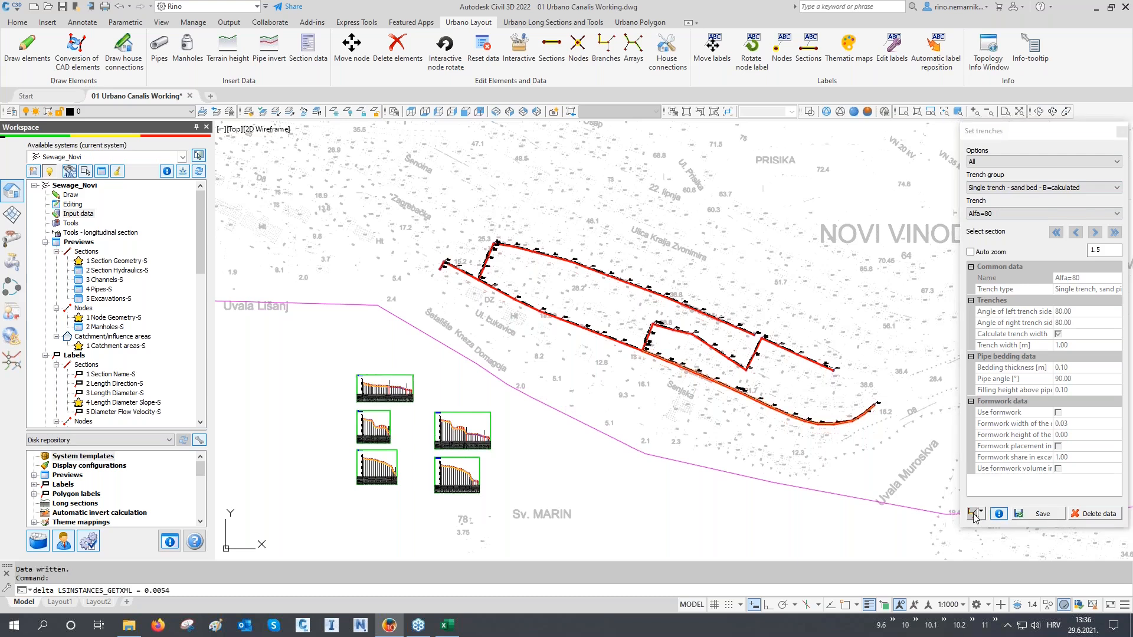
- Assign the Alfa=80 trench from Double trench - sand bed - B=1+0.5m to the western main branches, save, and close trench assignment
left_click(590, 332)
left_click(444, 272)
right_click(444, 272)
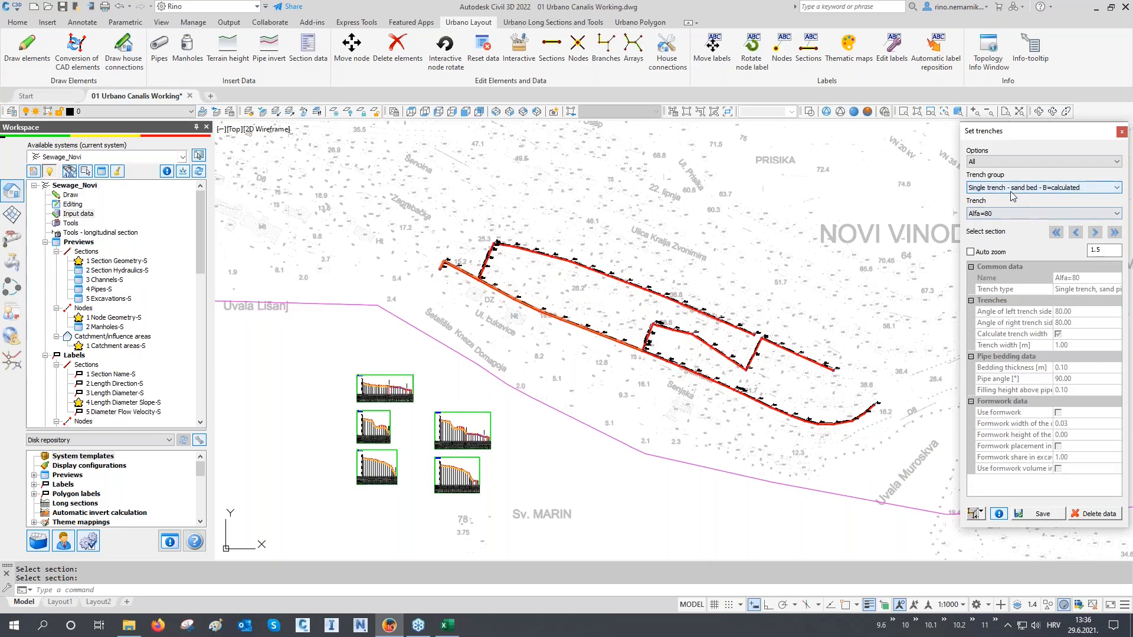
left_click(1012, 187)
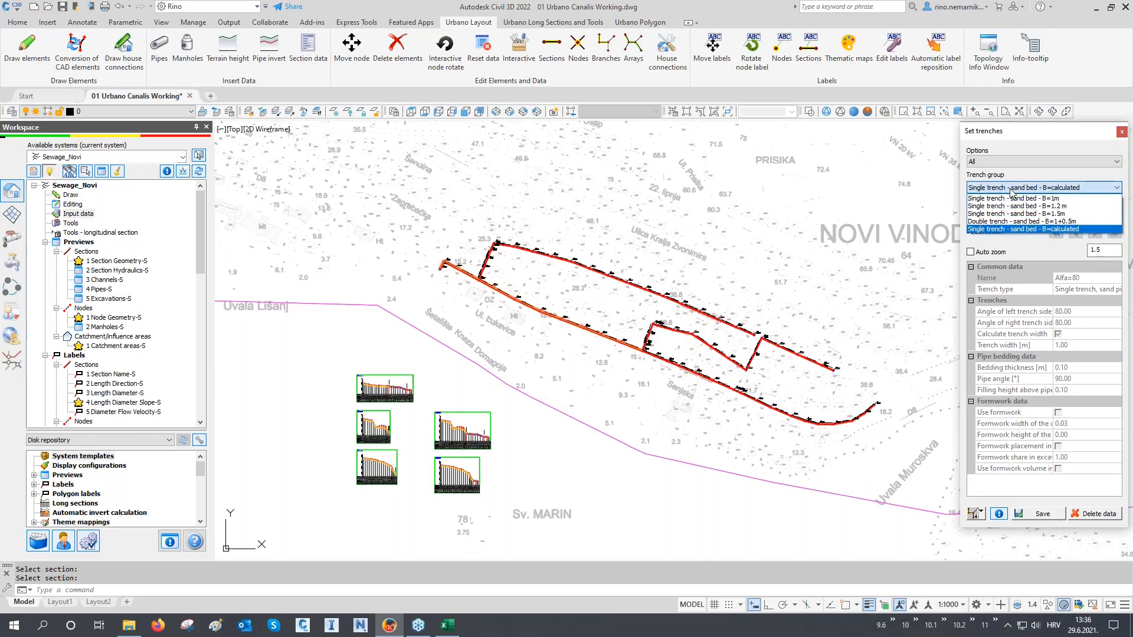
left_click(1027, 223)
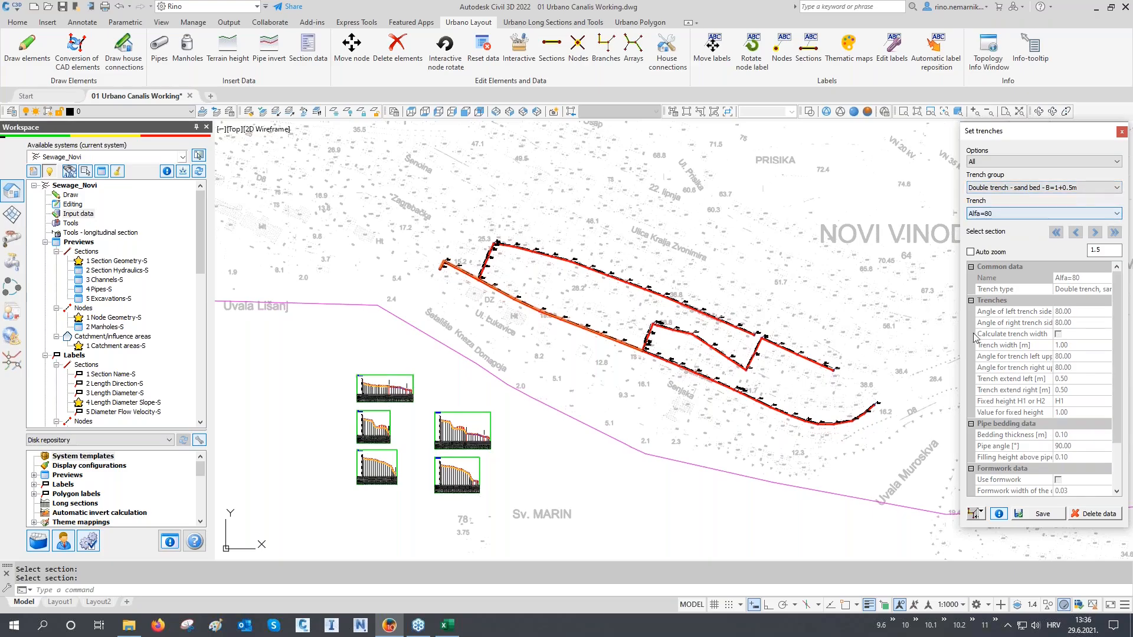
left_click(974, 516)
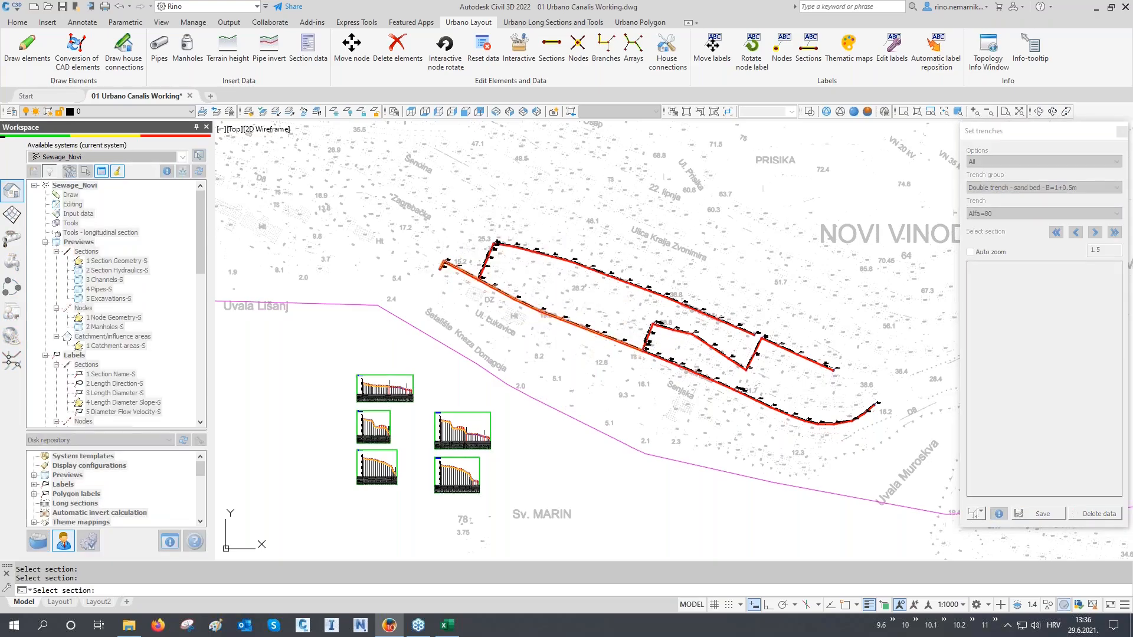
left_click(492, 312)
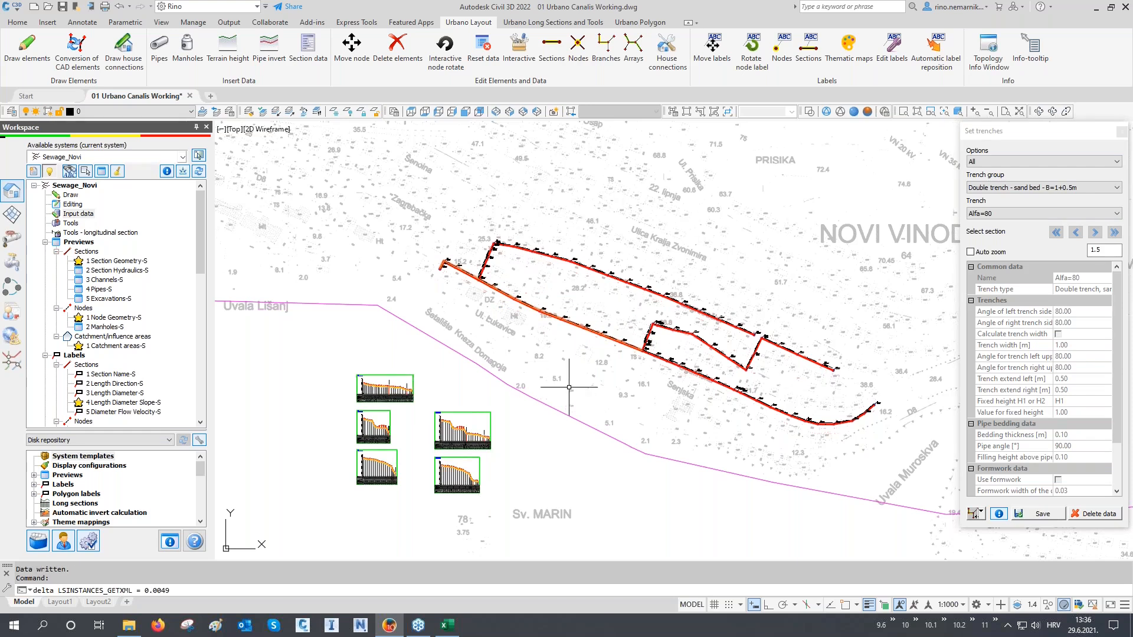
left_click(1122, 132)
- Assign the Asphalt 12 cm upper layer to all sections of the active system and save
middle_click_drag(829, 261, 801, 266)
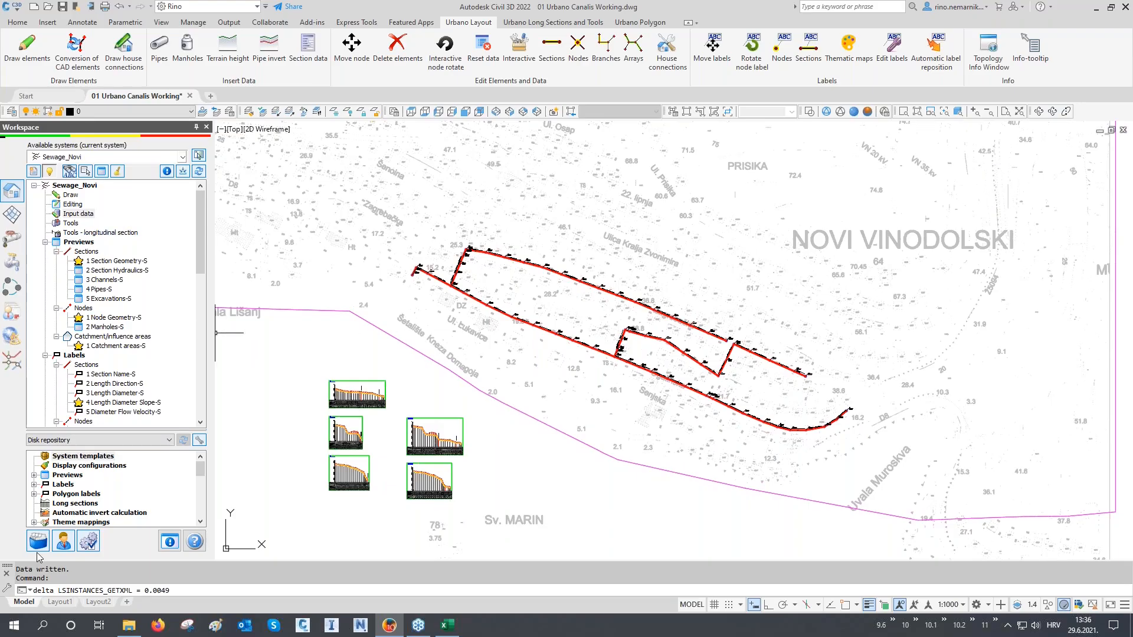
left_click(81, 214)
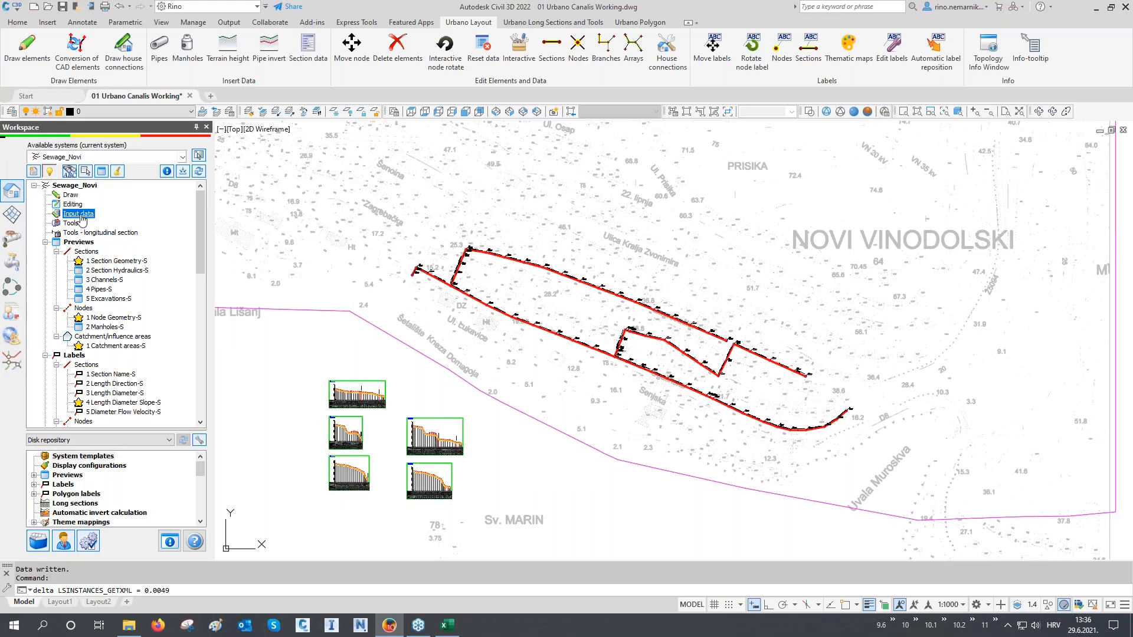
right_click(82, 216)
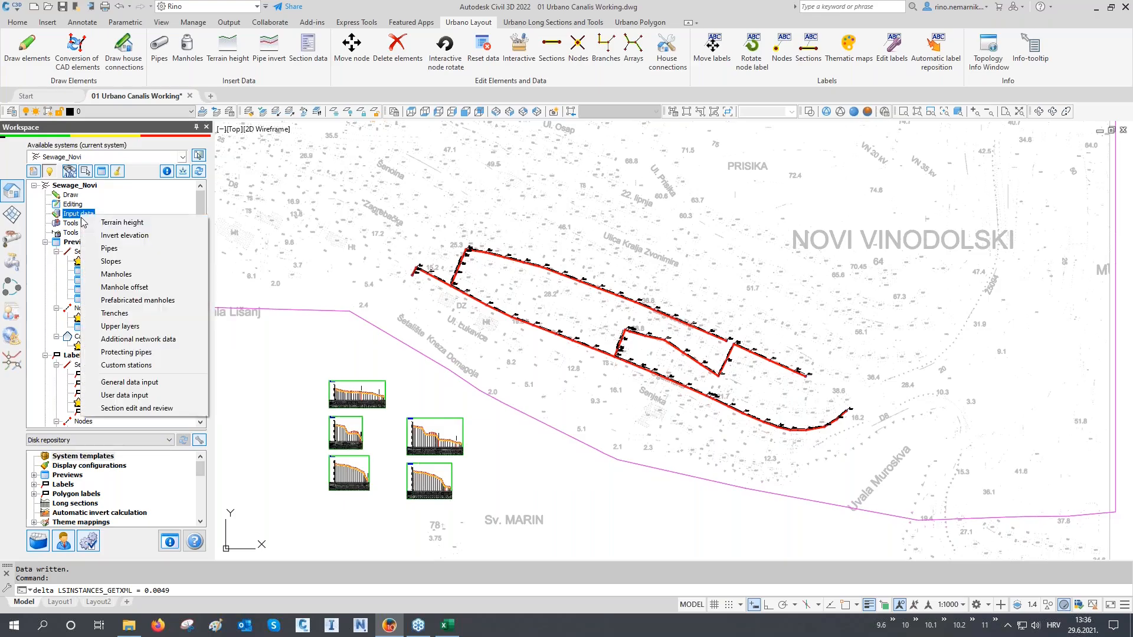
left_click(125, 326)
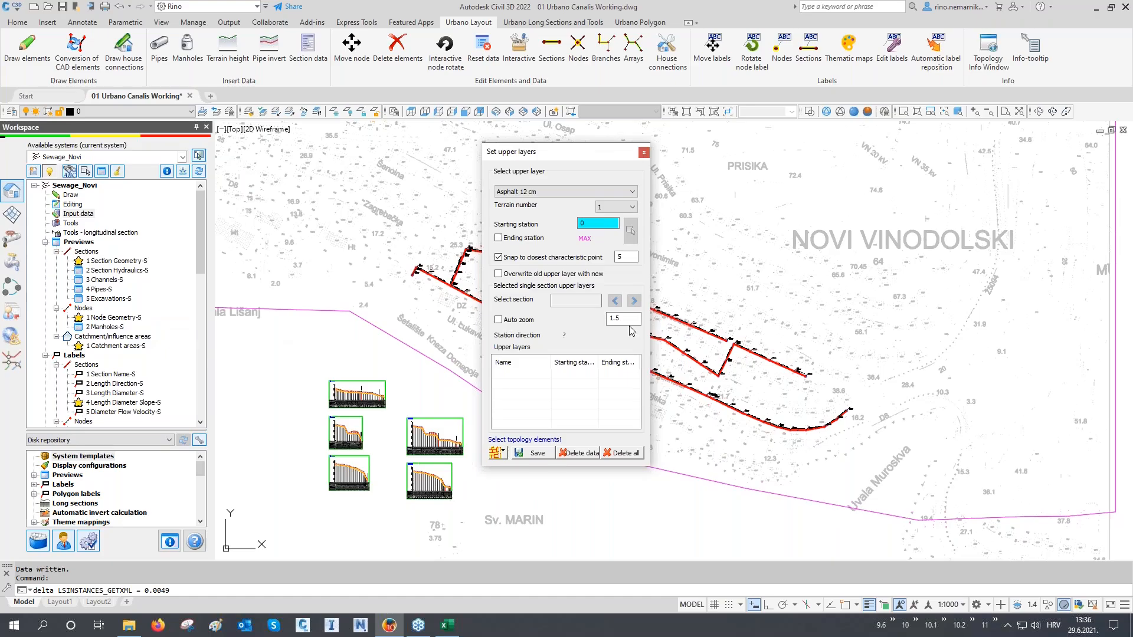
left_click_drag(619, 158, 1024, 137)
left_click(977, 170)
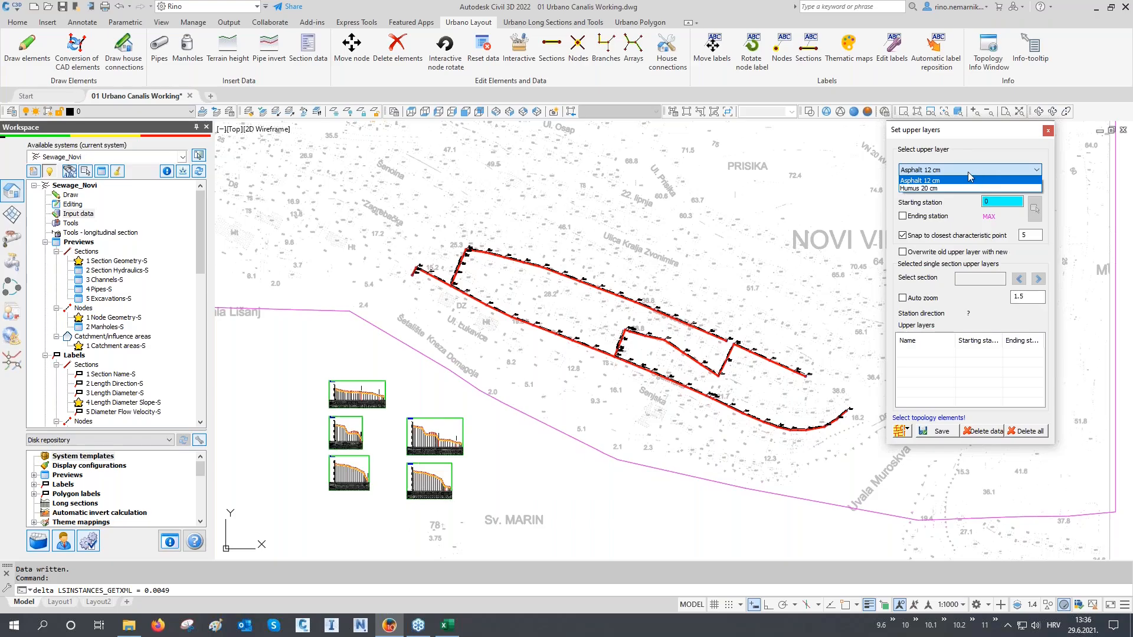
left_click(954, 181)
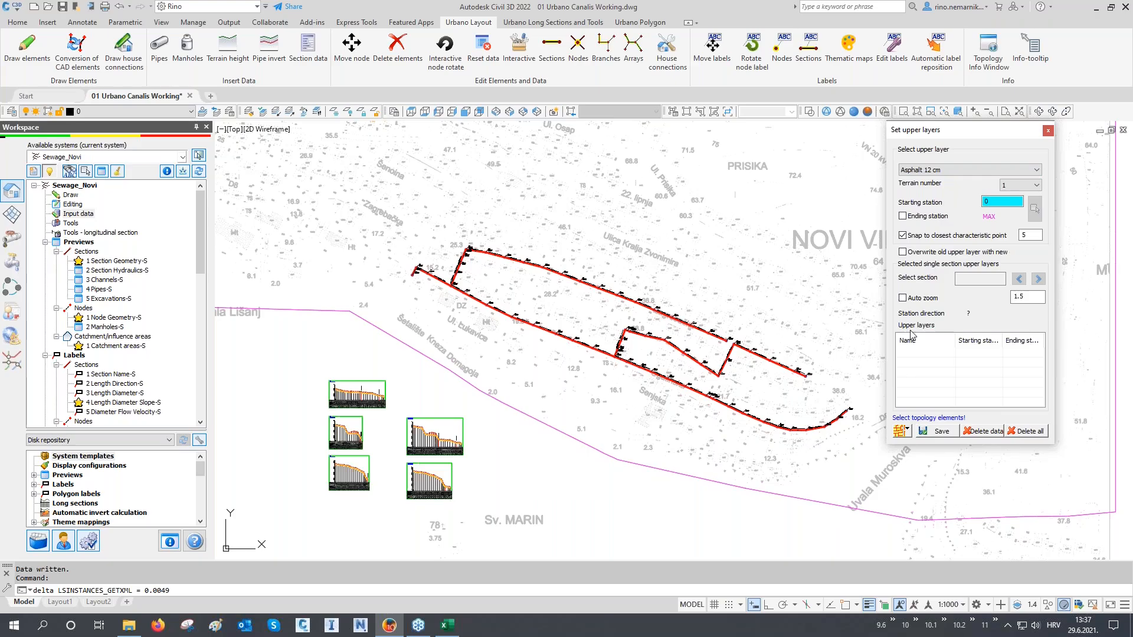
left_click(898, 431)
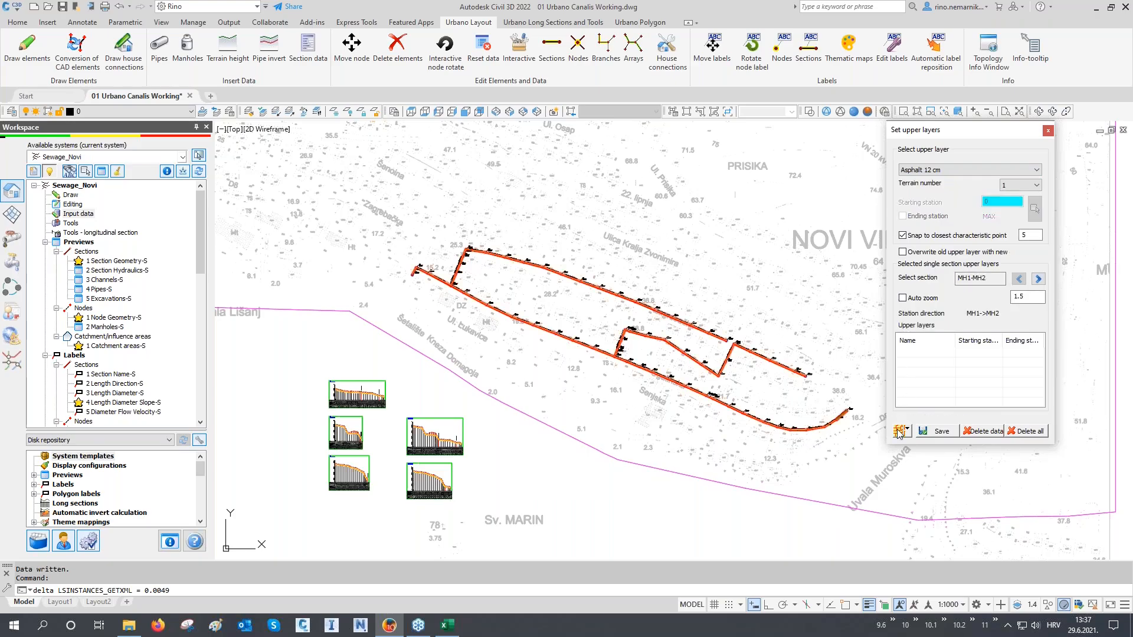
left_click(938, 431)
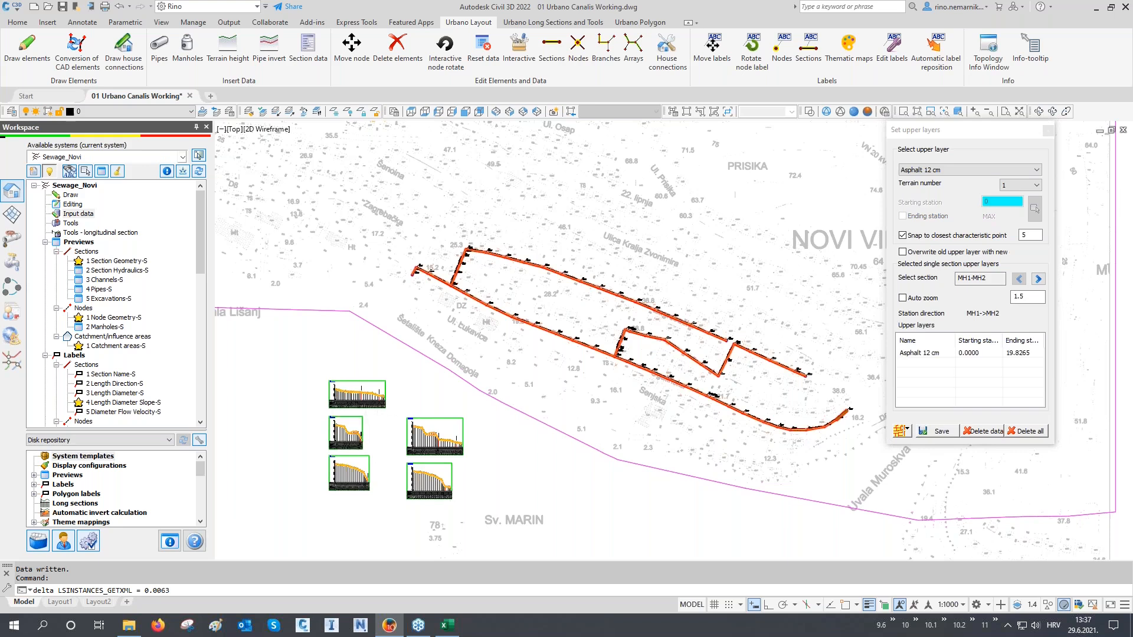
- Examine the asphalt upper layer drawn along the terrain line at the first manhole of a long section
scroll(333, 389, "up", 8)
scroll(348, 343, "up", 6)
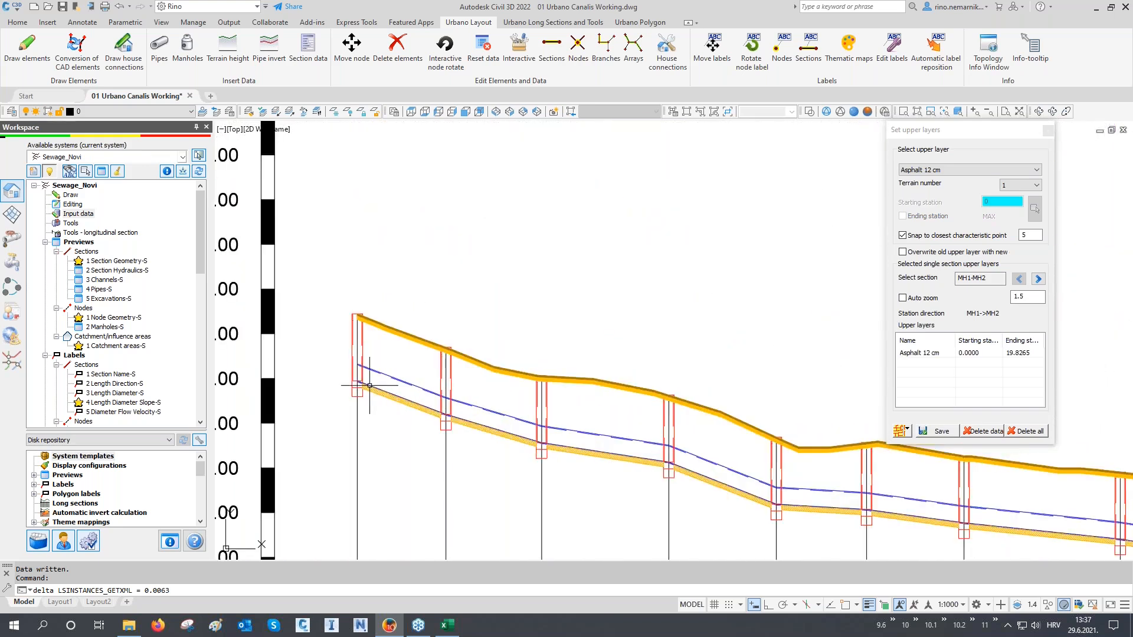
scroll(354, 318, "up", 5)
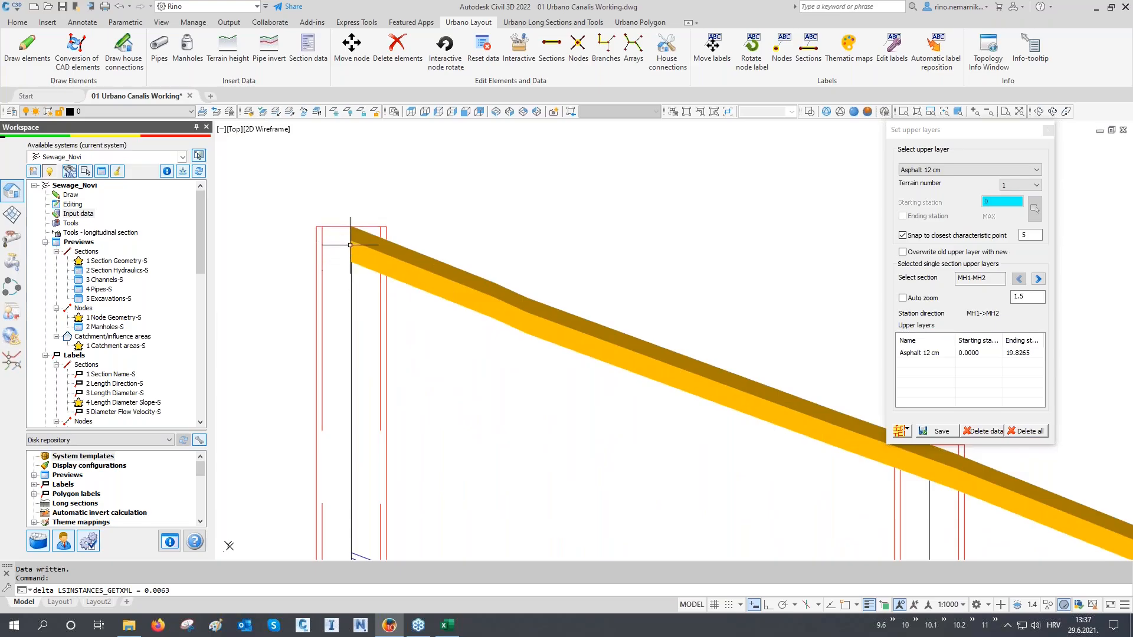
scroll(348, 254, "up", 2)
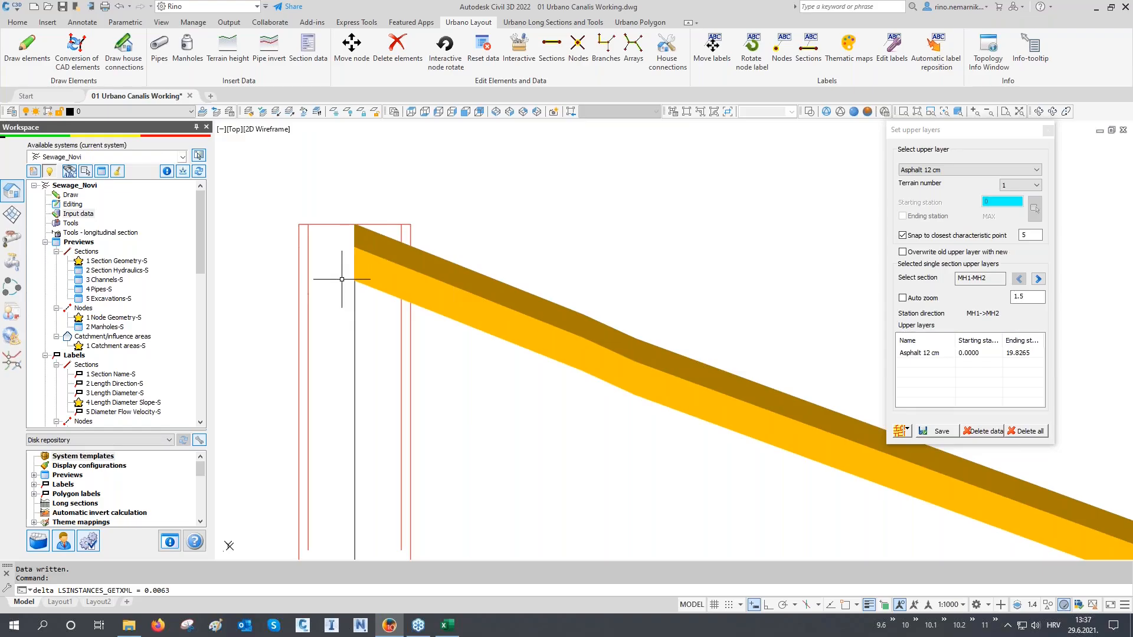
scroll(342, 279, "down", 2)
scroll(324, 301, "down", 2)
scroll(323, 298, "down", 2)
scroll(330, 312, "down", 1)
scroll(670, 385, "down", 1)
scroll(561, 385, "down", 5)
scroll(435, 354, "down", 2)
scroll(435, 355, "down", 3)
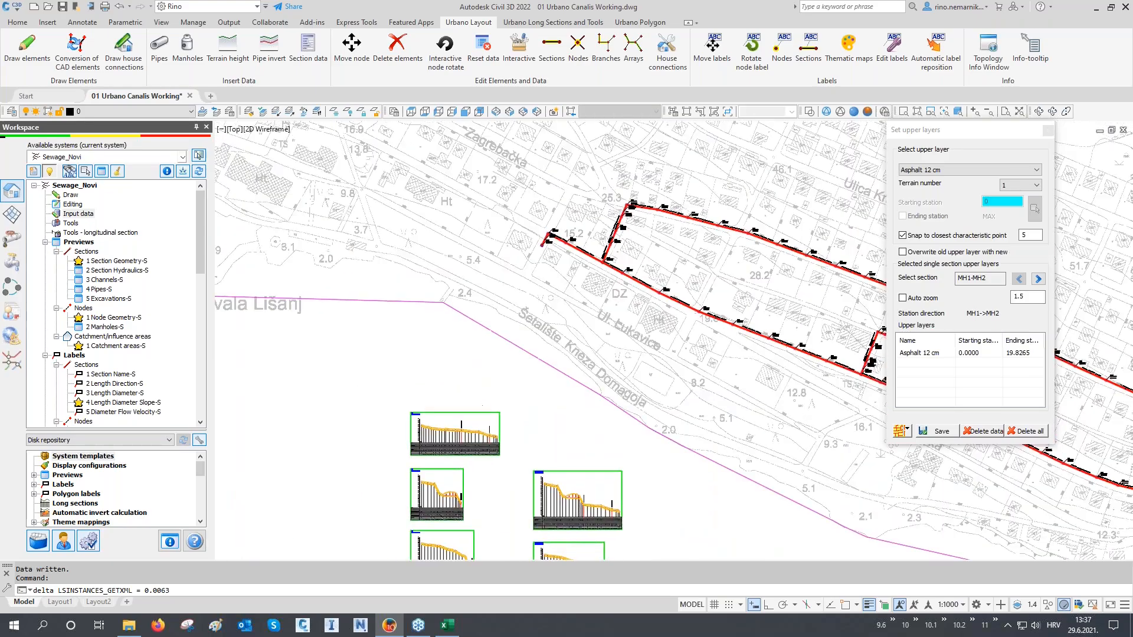
- Overwrite the upper layer with Humus 20 cm from station to station, from about 2.54 m past MH54 to about 17.37 m past MH57, and save
scroll(629, 209, "up", 8)
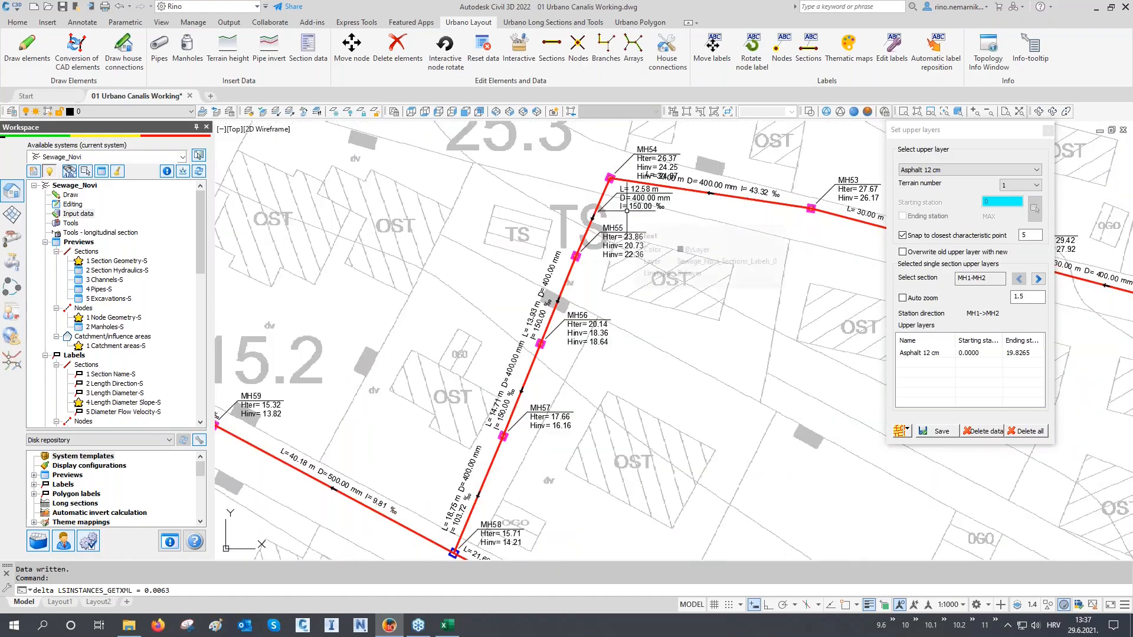
left_click(908, 431)
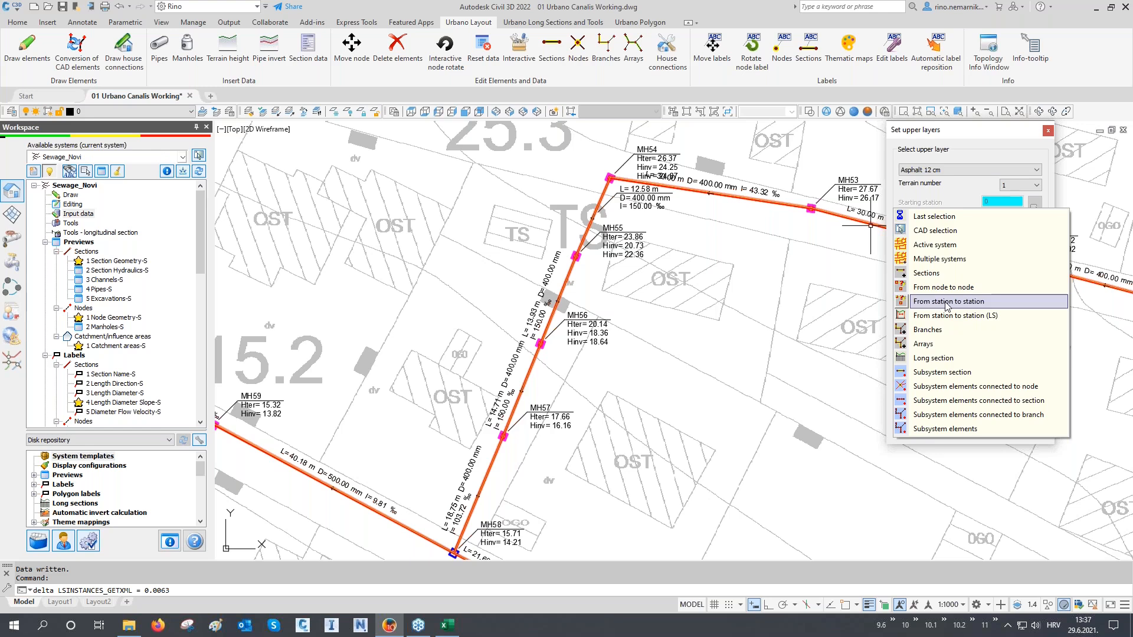
left_click(945, 302)
middle_click_drag(691, 280, 690, 374)
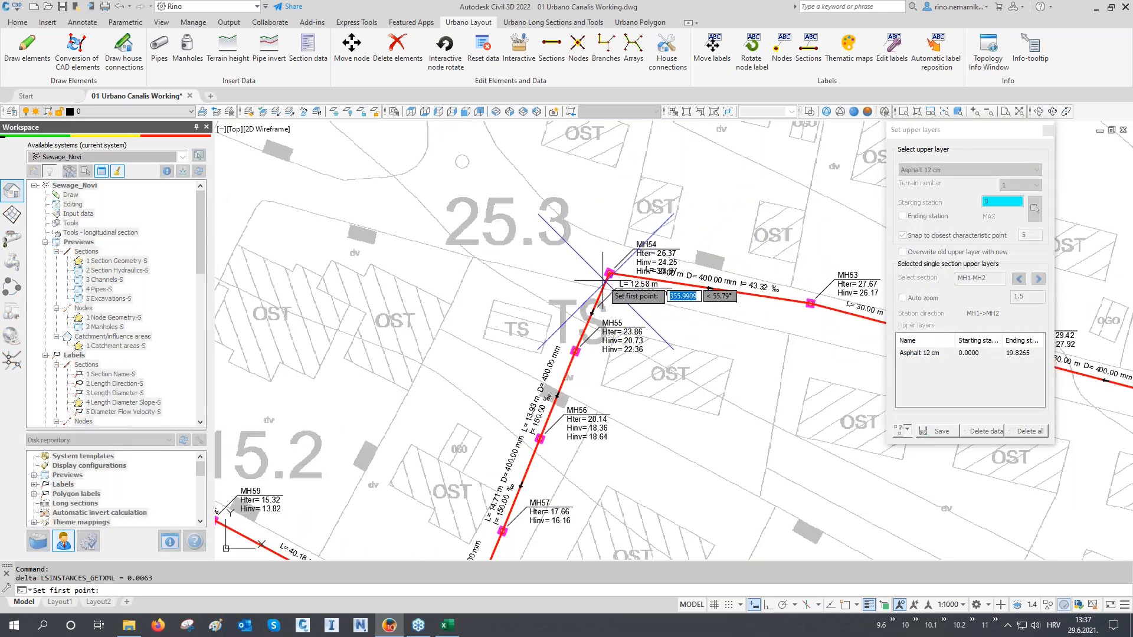
scroll(604, 282, "up", 5)
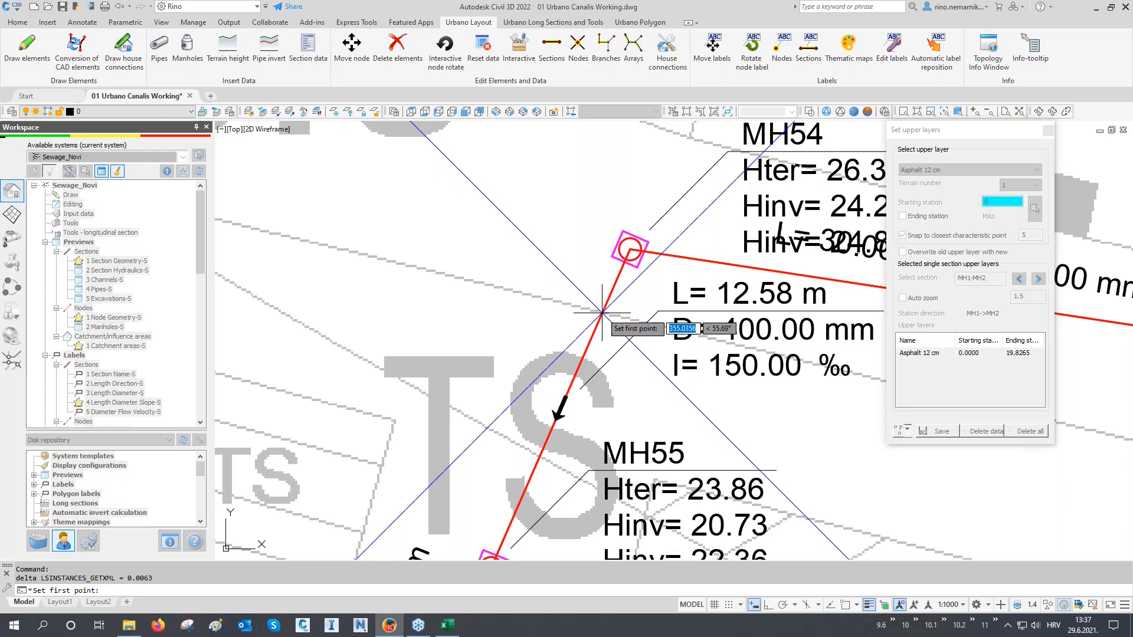
left_click(602, 312)
scroll(601, 314, "down", 5)
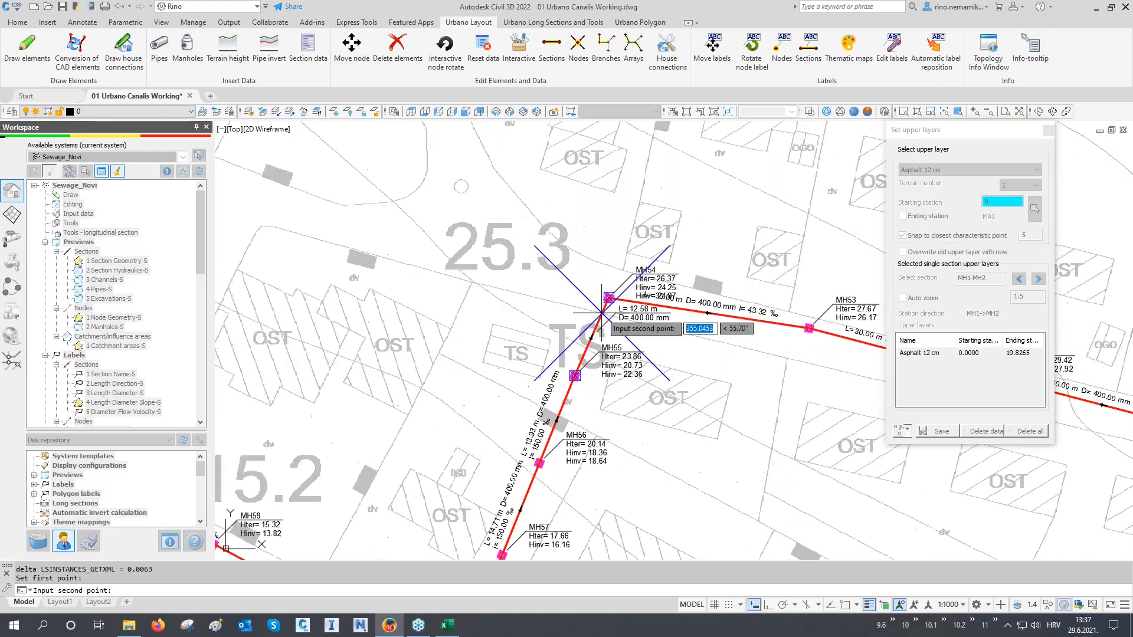
middle_click_drag(600, 388, 641, 245)
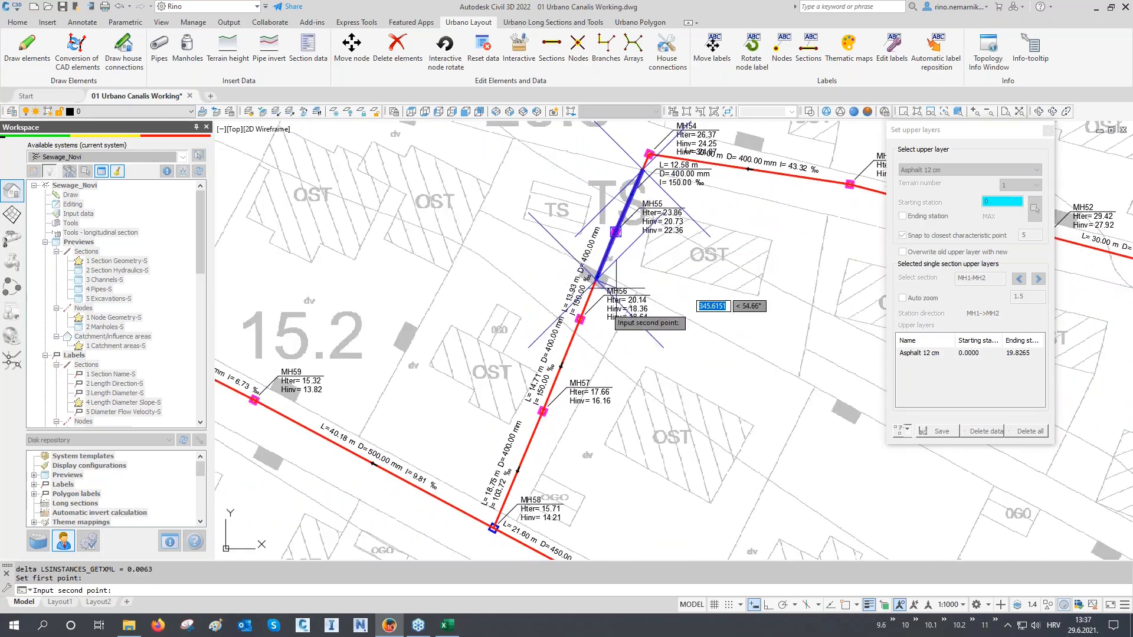
scroll(516, 449, "up", 5)
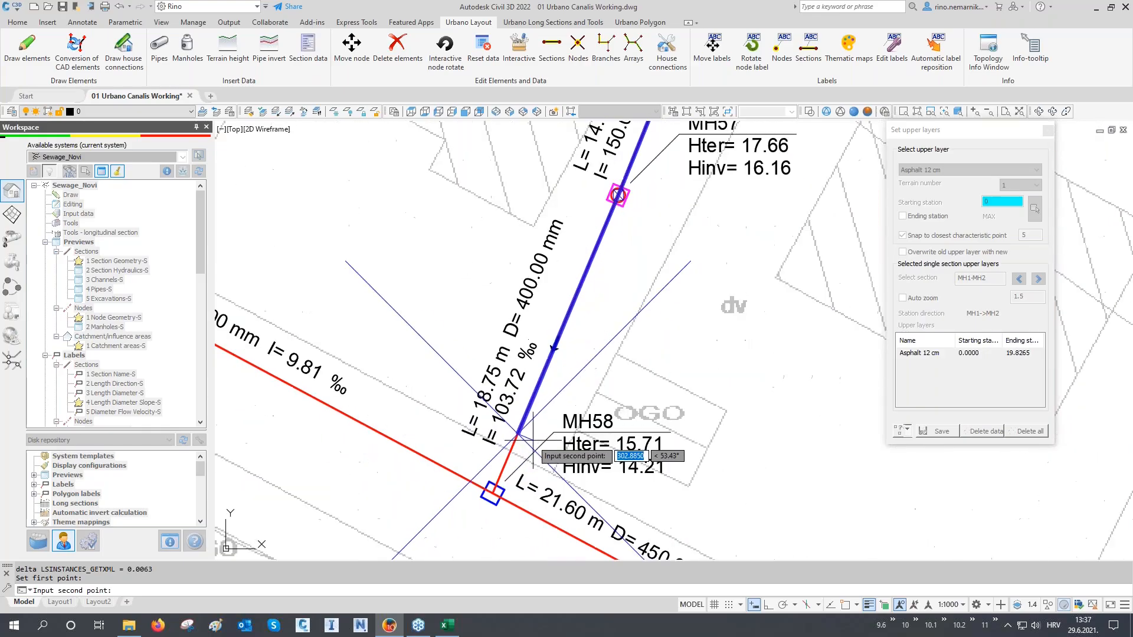
left_click(516, 454)
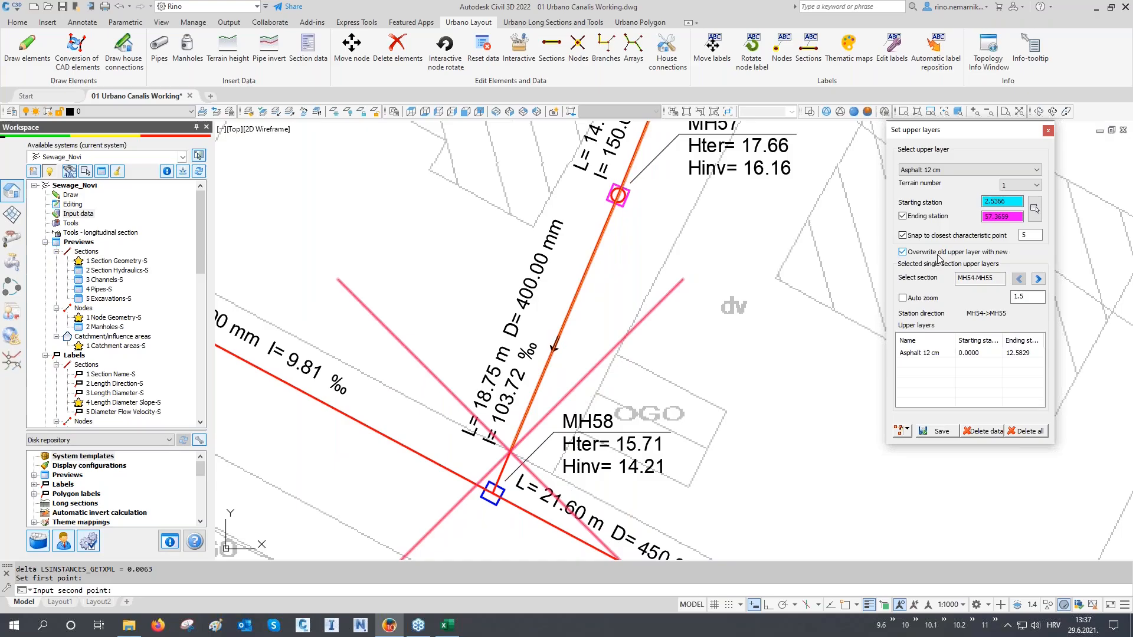
left_click(957, 170)
left_click(946, 188)
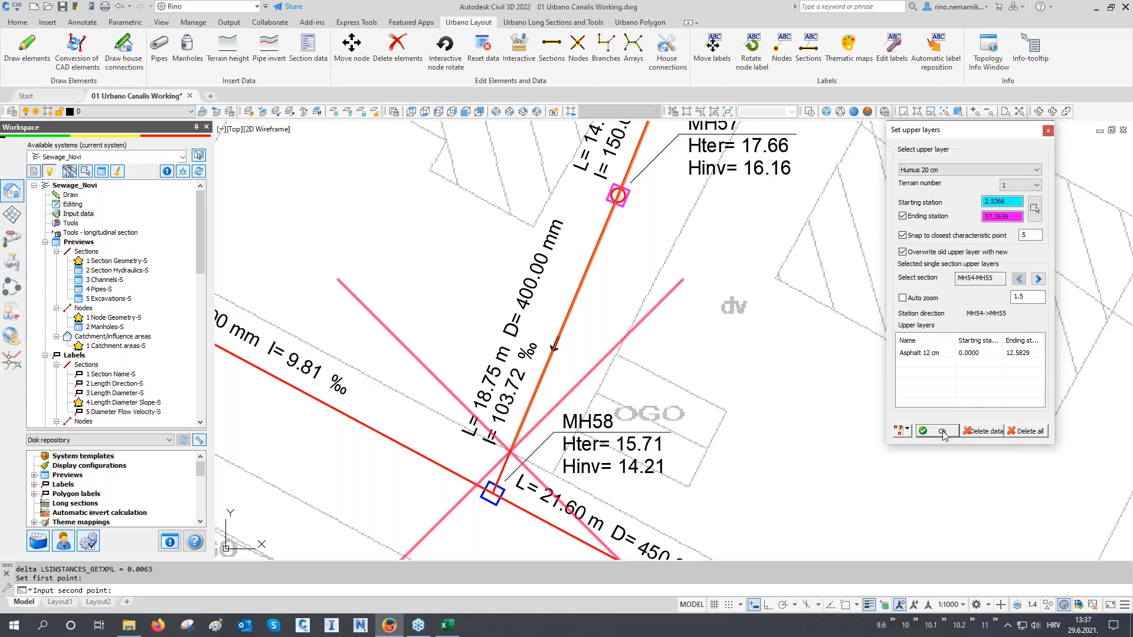
left_click(942, 435)
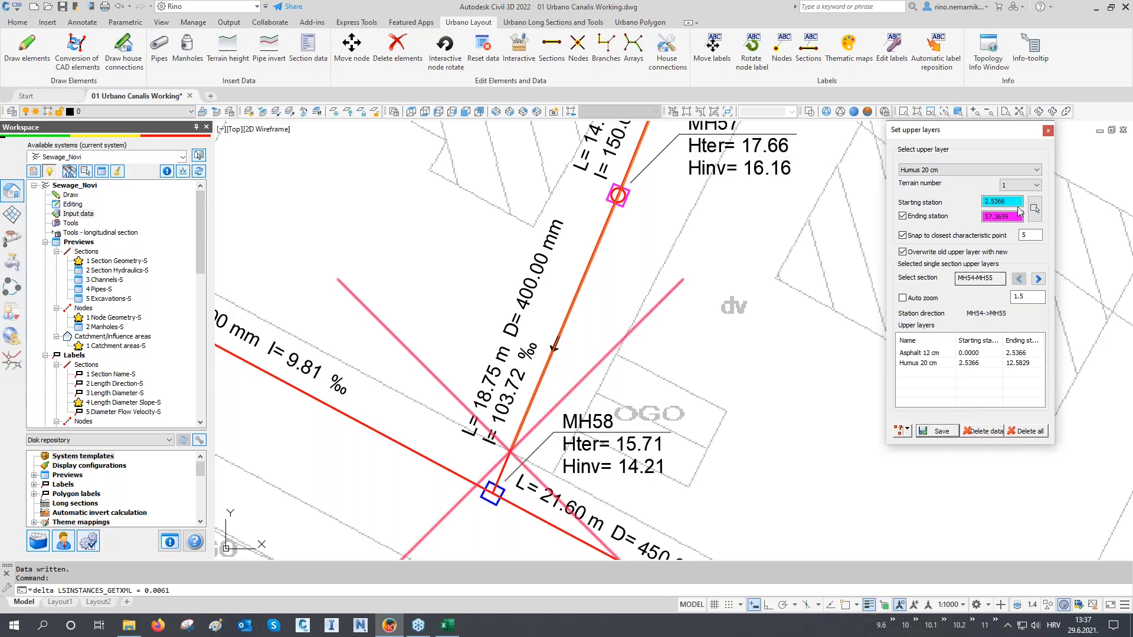
- Examine the humus upper layer on the MH54 to MH58 stretch in the long sections
scroll(874, 272, "down", 6)
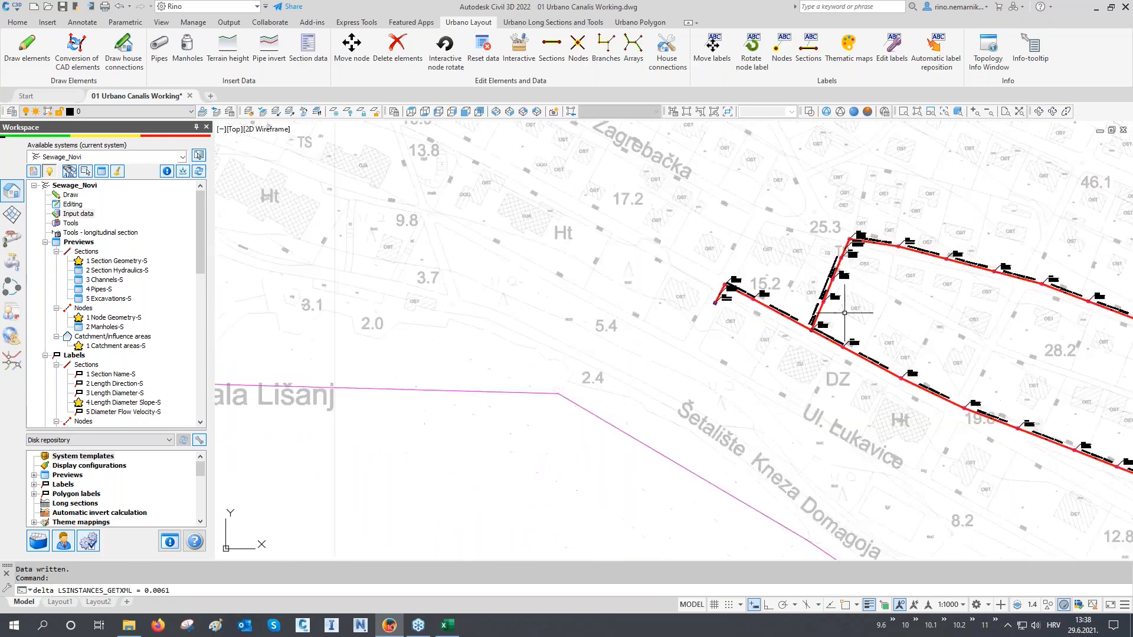
scroll(449, 388, "down", 2)
scroll(718, 406, "up", 6)
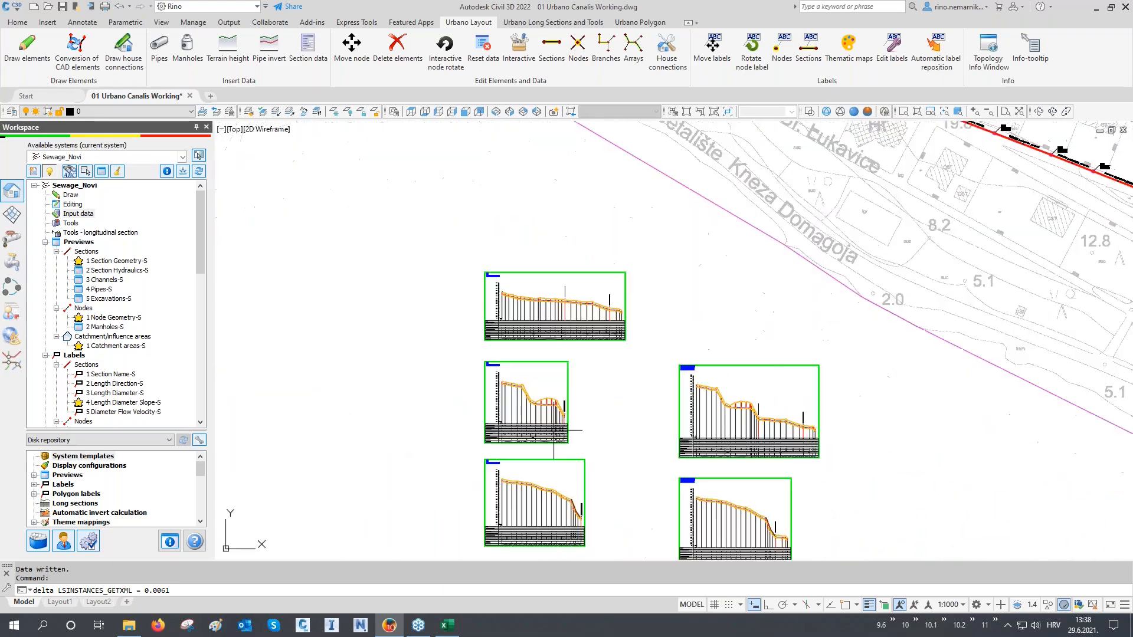
- Examine the terrain, pipe and manhole lines in the drawn longitudinal sections, and return to the overview of the whole drawing
scroll(723, 413, "up", 6)
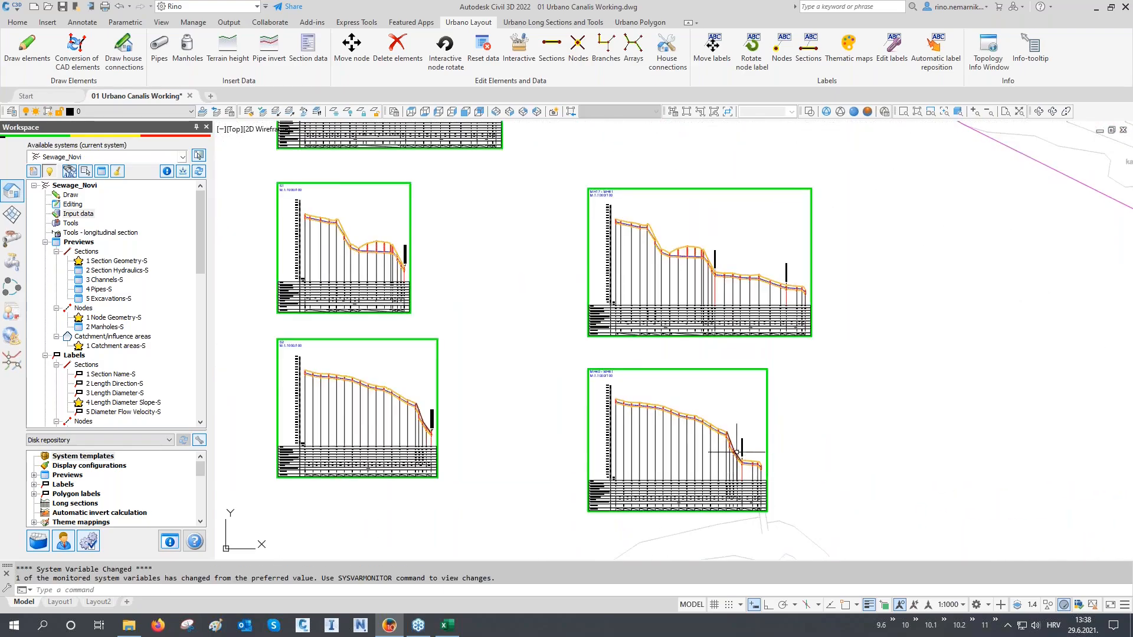
scroll(652, 261, "up", 4)
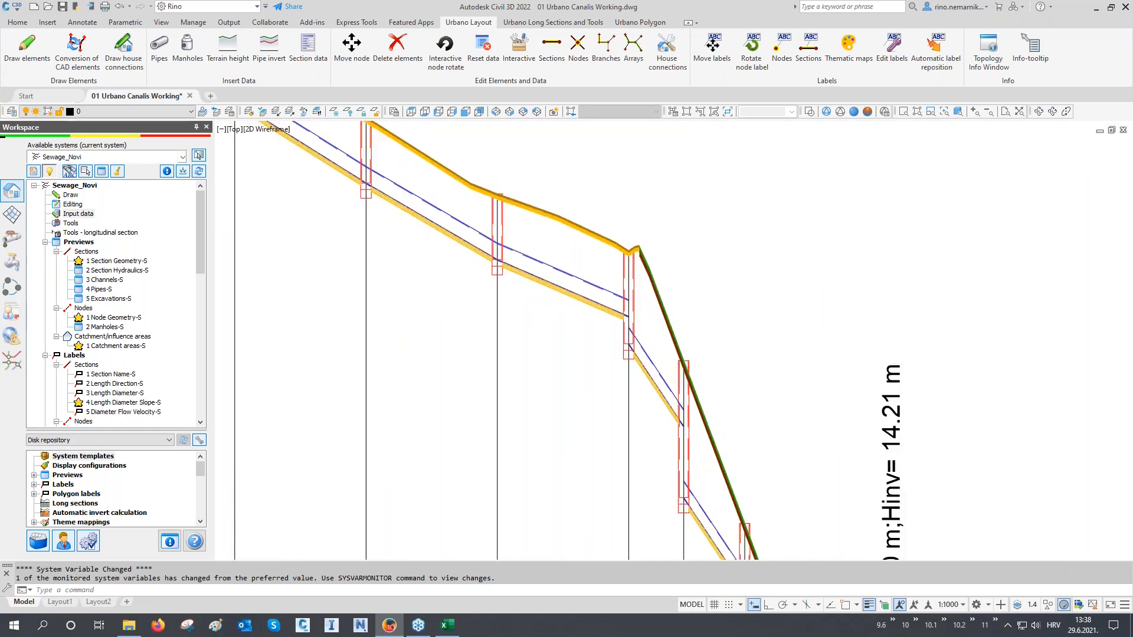
key("Escape")
key("Escape")
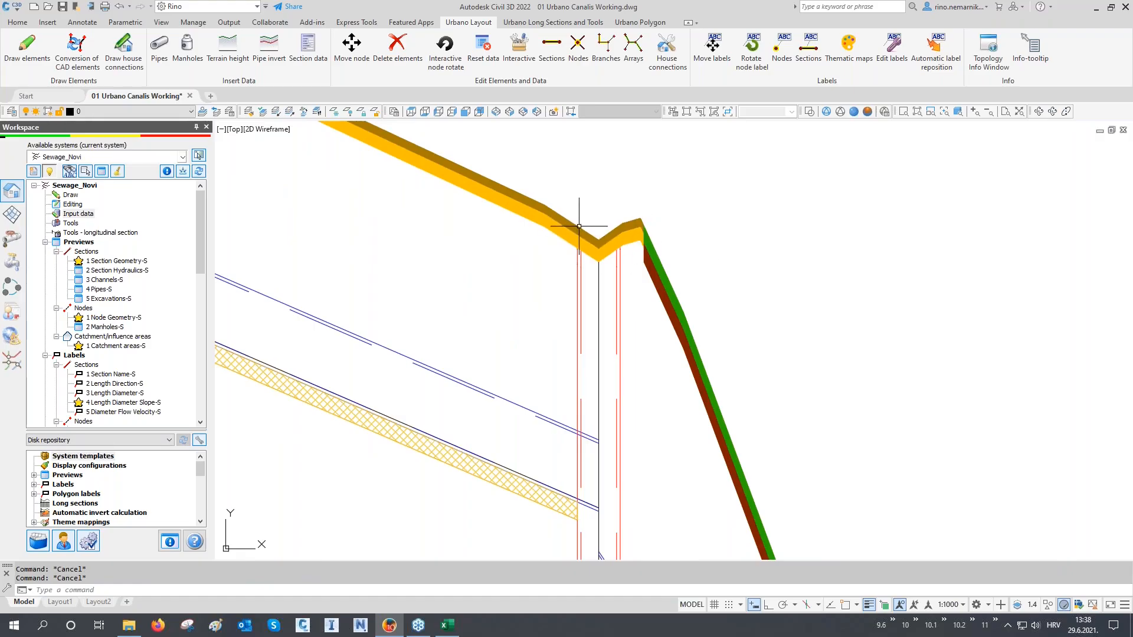
mouse_move(579, 226)
scroll(538, 311, "down", 5)
scroll(436, 318, "down", 10)
scroll(477, 368, "down", 5)
middle_click_drag(518, 328, 440, 409)
scroll(441, 413, "down", 4)
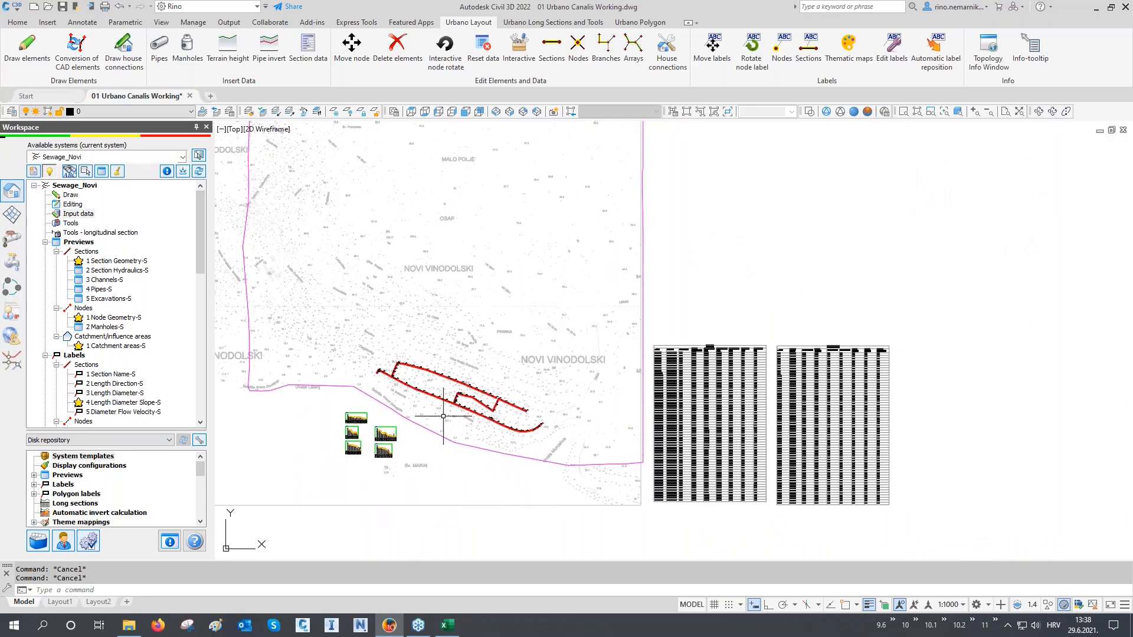
- Edit the 2 Cross sections 1:50-S configuration, setting its dimension style to Urbano and reviewing the hatch settings
scroll(130, 323, "down", 6)
scroll(131, 324, "down", 6)
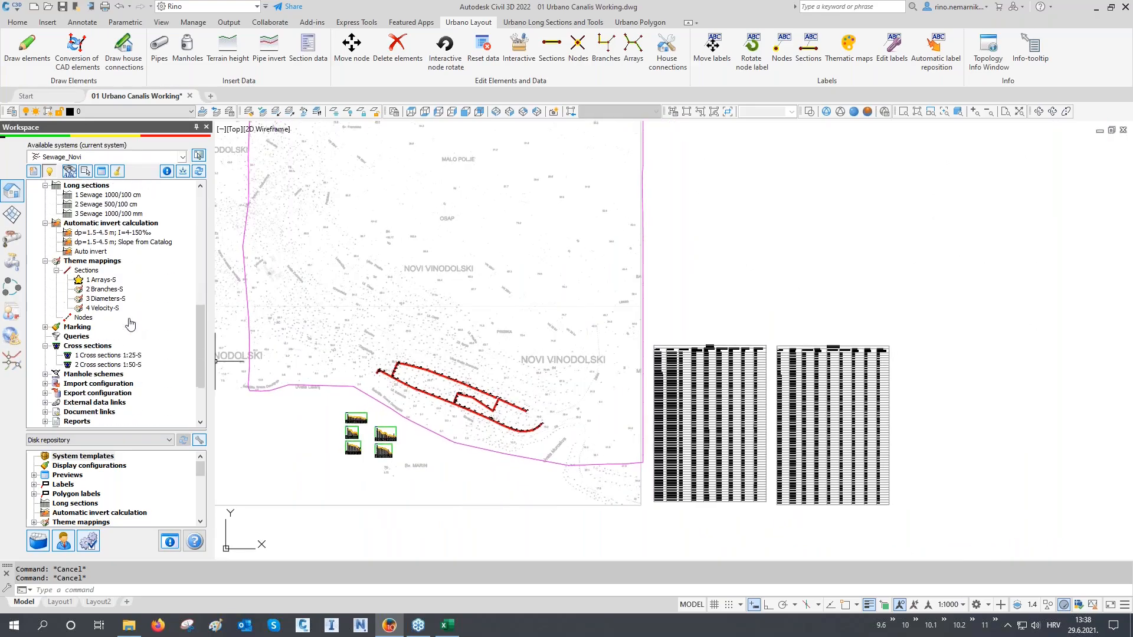
right_click(89, 367)
left_click(113, 384)
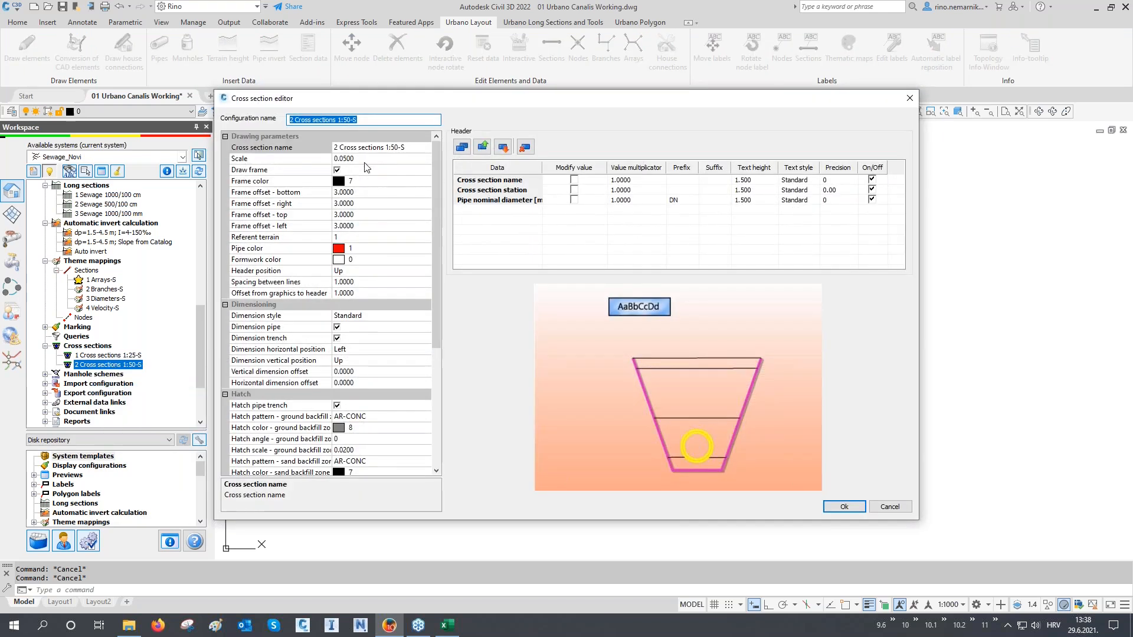
scroll(374, 211, "down", 1)
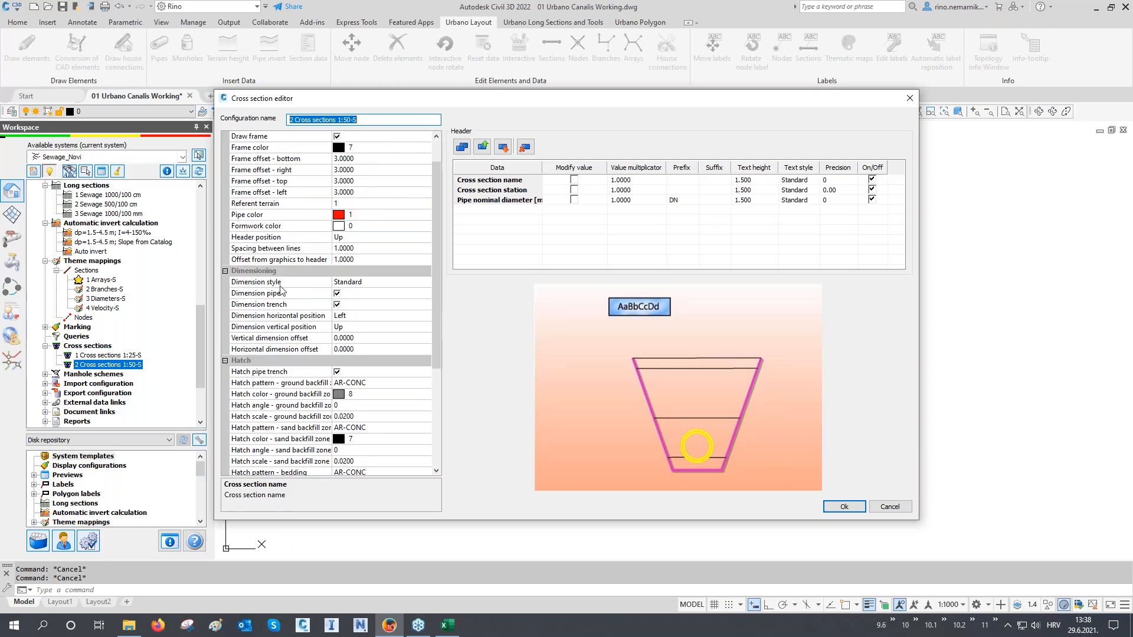
left_click(354, 284)
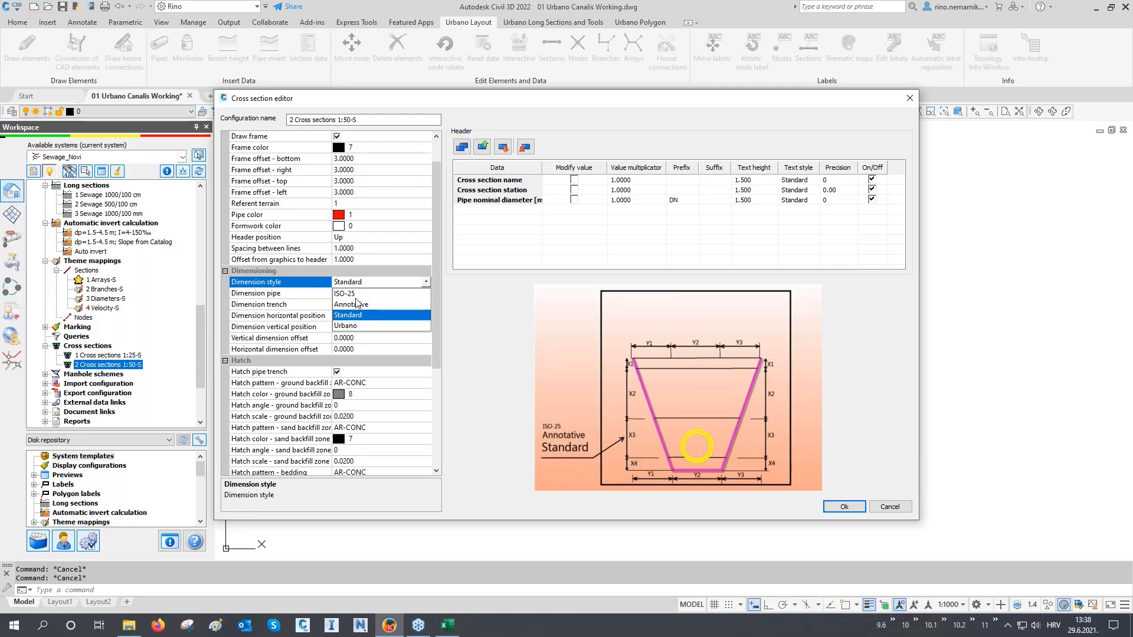
left_click(359, 326)
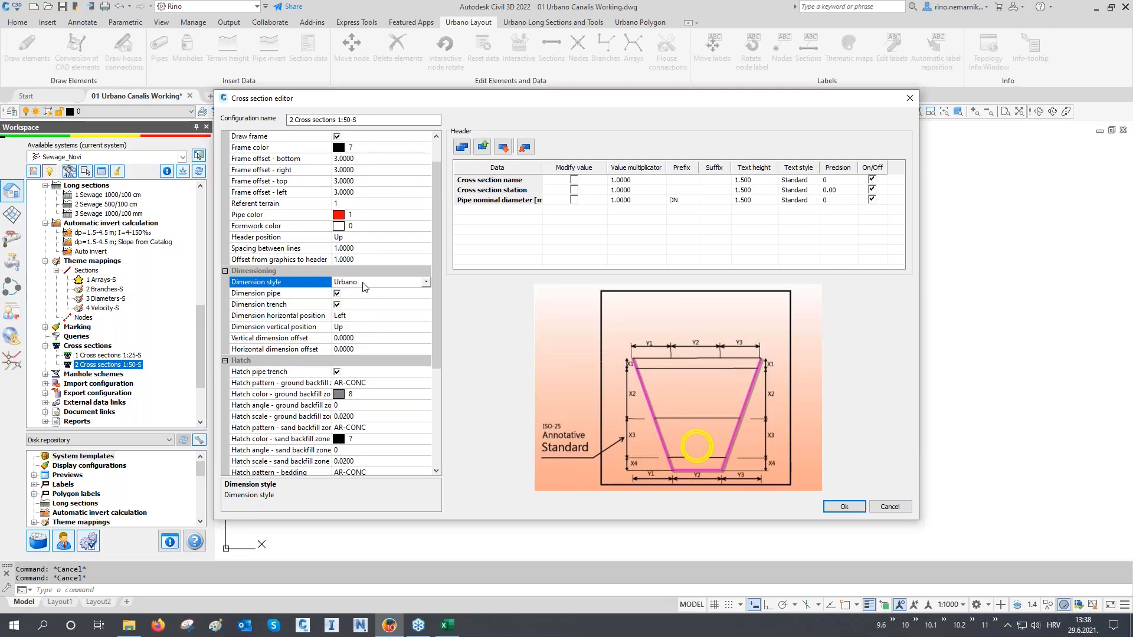
scroll(363, 286, "down", 1)
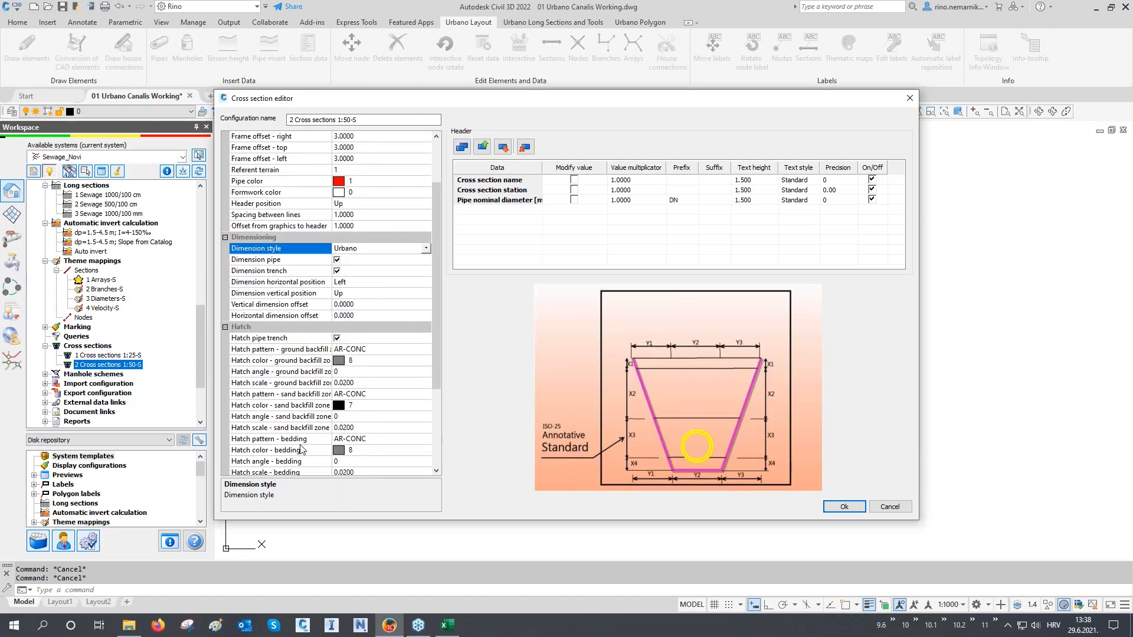
scroll(329, 361, "down", 2)
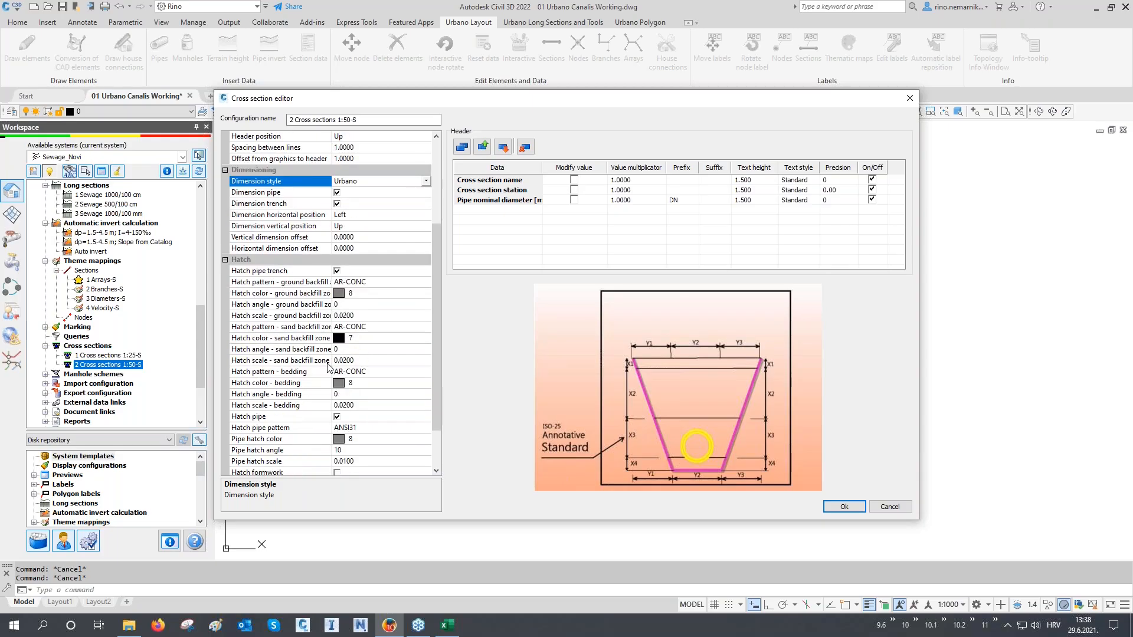
scroll(329, 370, "down", 1)
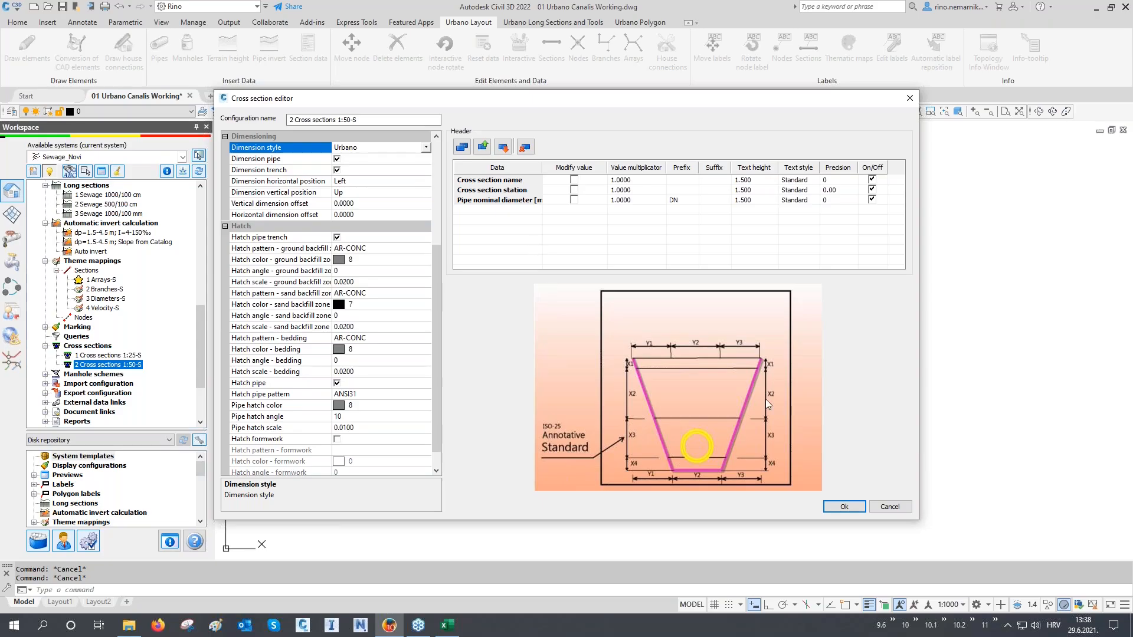
left_click(845, 506)
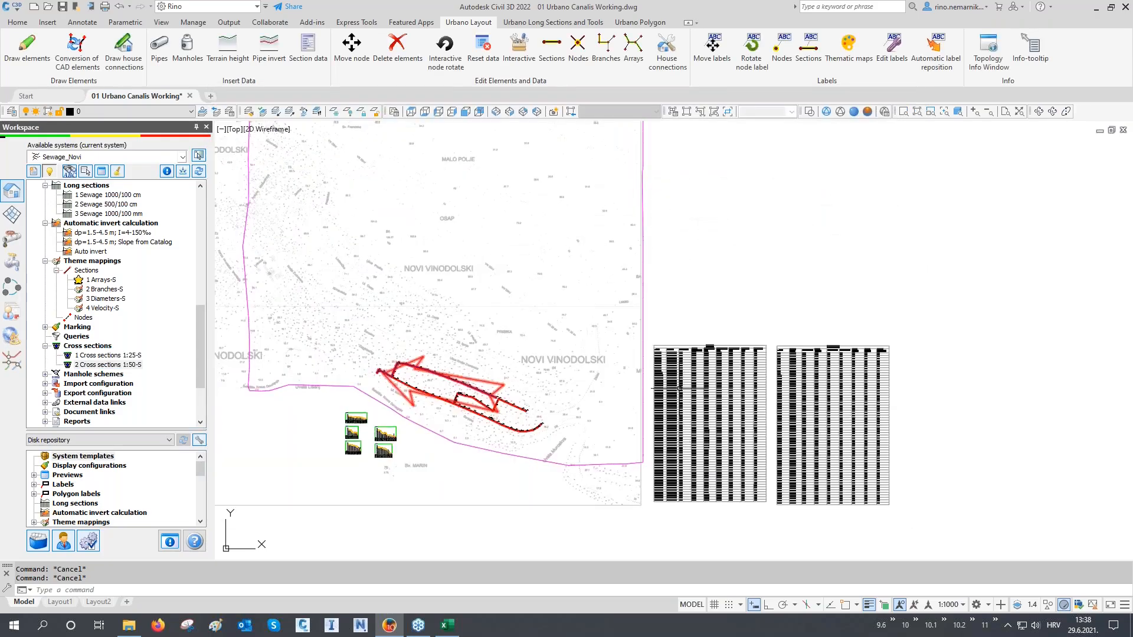
- Start drawing cross sections from the 2 Cross sections 1:50-S definition, using Arrays as the element type
left_click(130, 366)
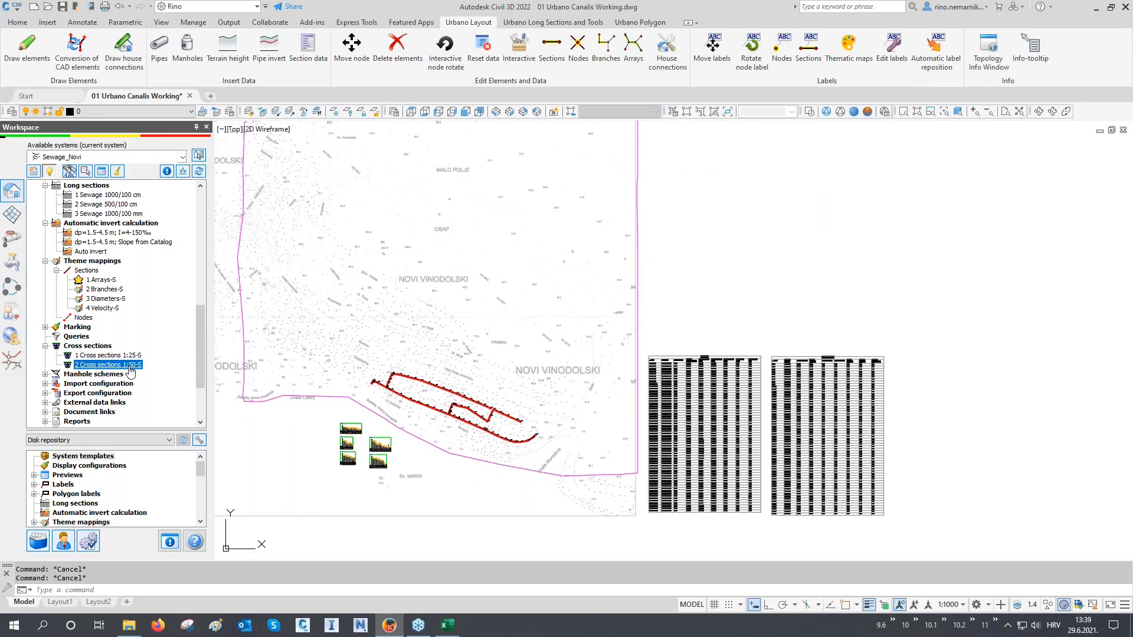
double_click(129, 367)
left_click_drag(619, 118, 1042, 136)
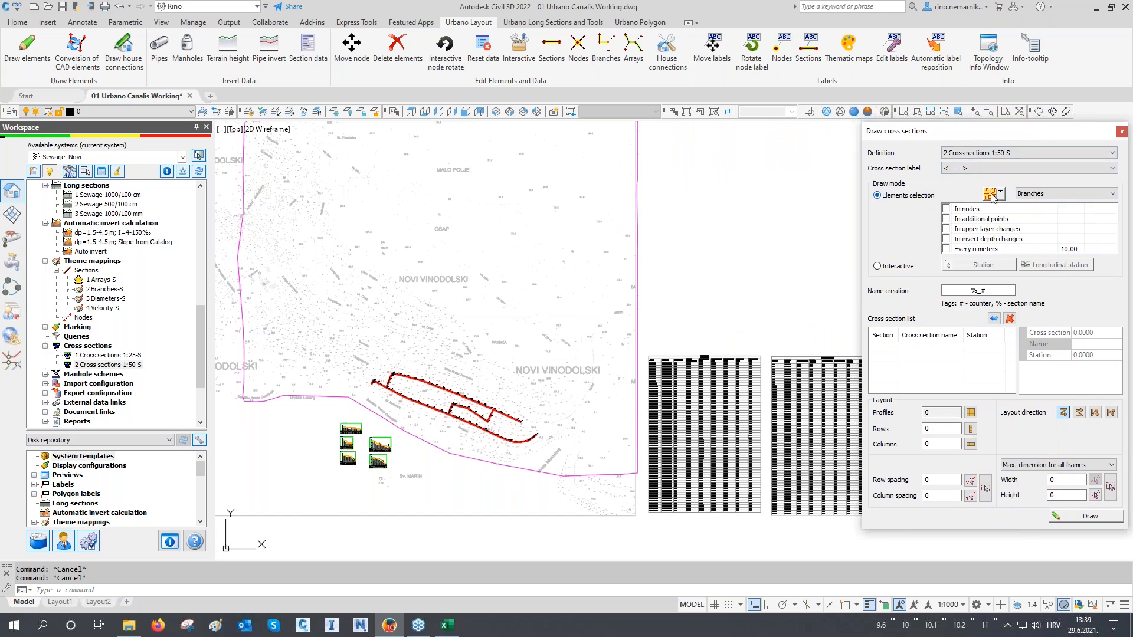
left_click(1033, 194)
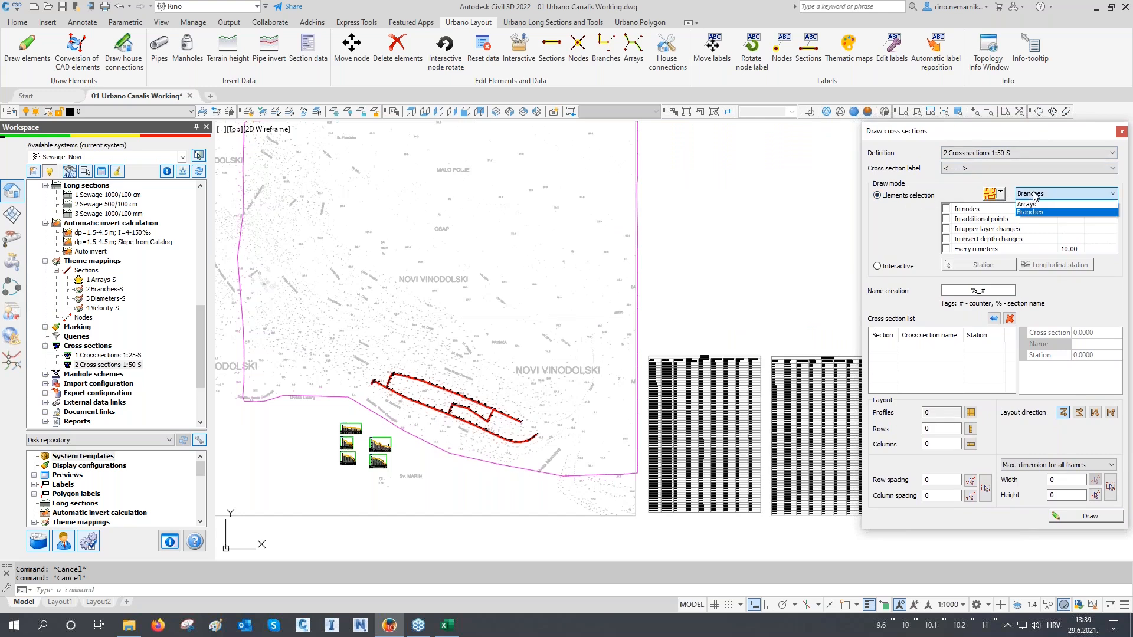
left_click(1033, 203)
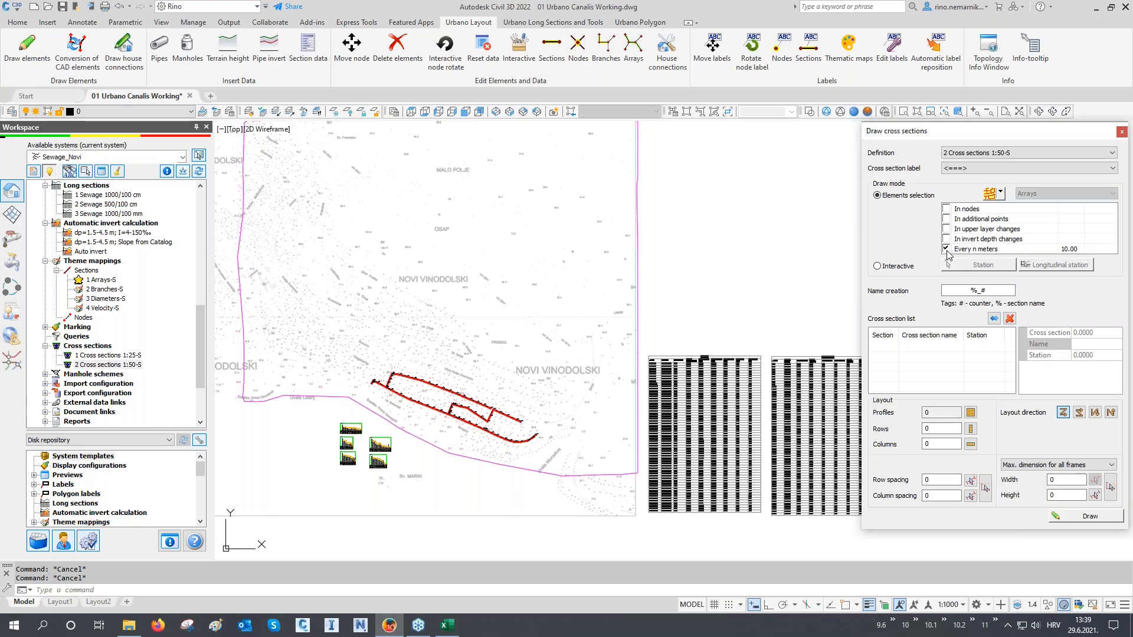
- Generate cross sections every 25 m along array A1 and draw them with row and column spacing 10 above the first data table
double_click(1069, 250)
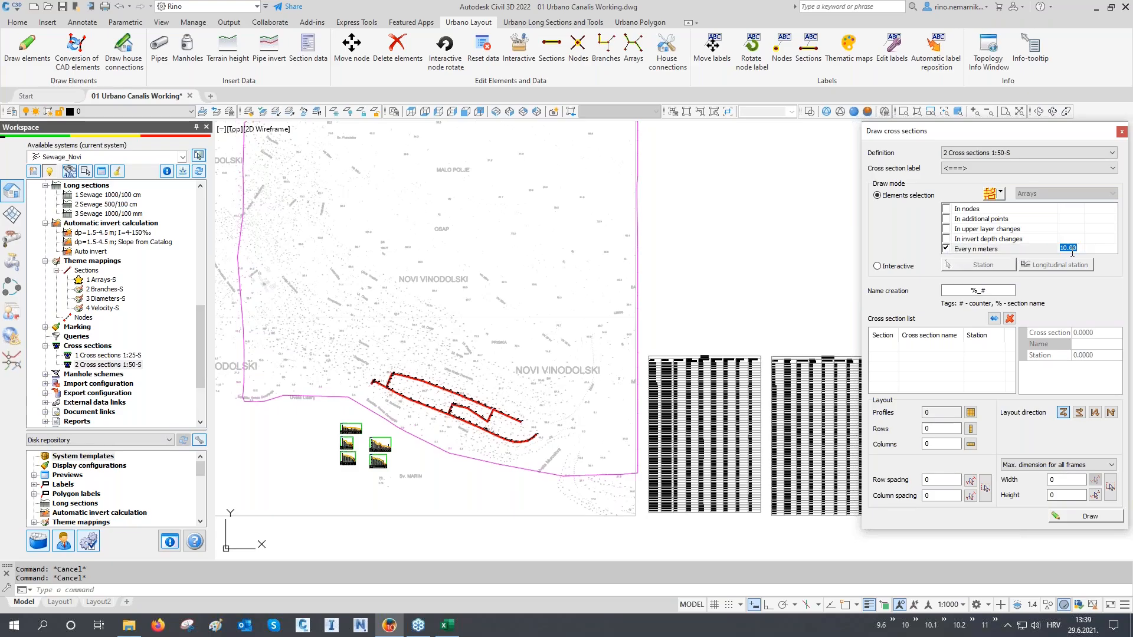
left_click(1001, 194)
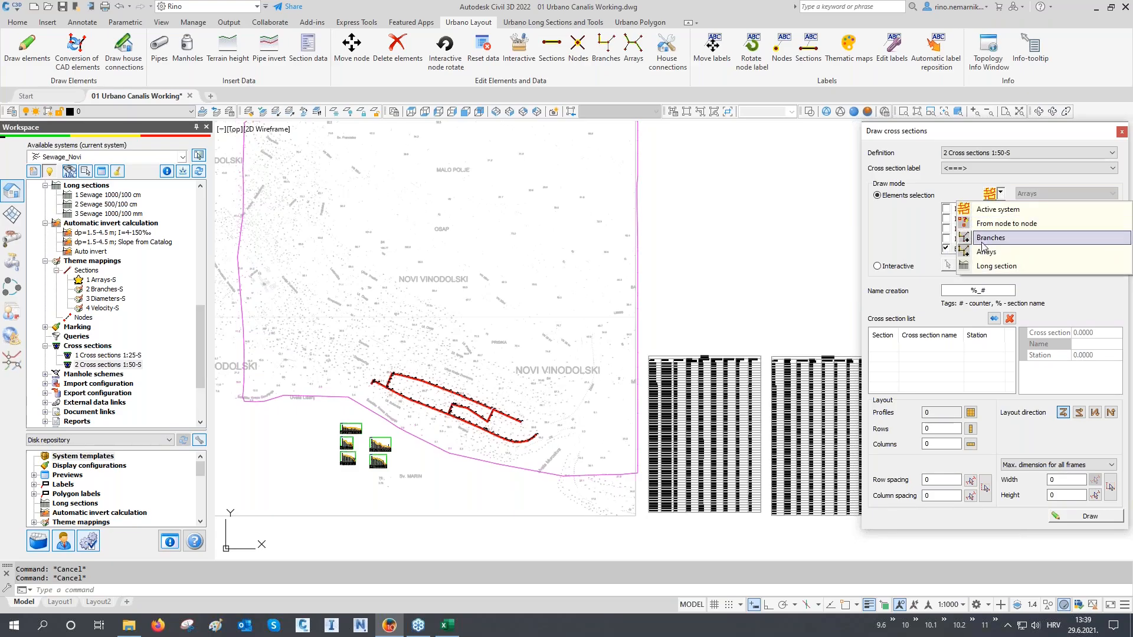
left_click(979, 253)
left_click(517, 443)
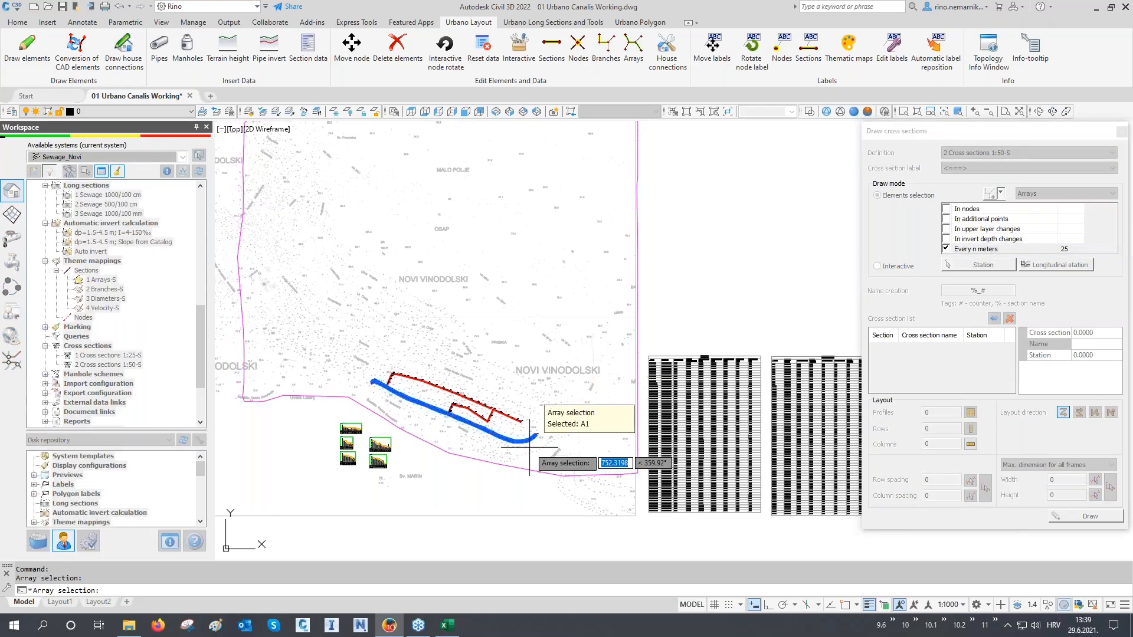
right_click(517, 443)
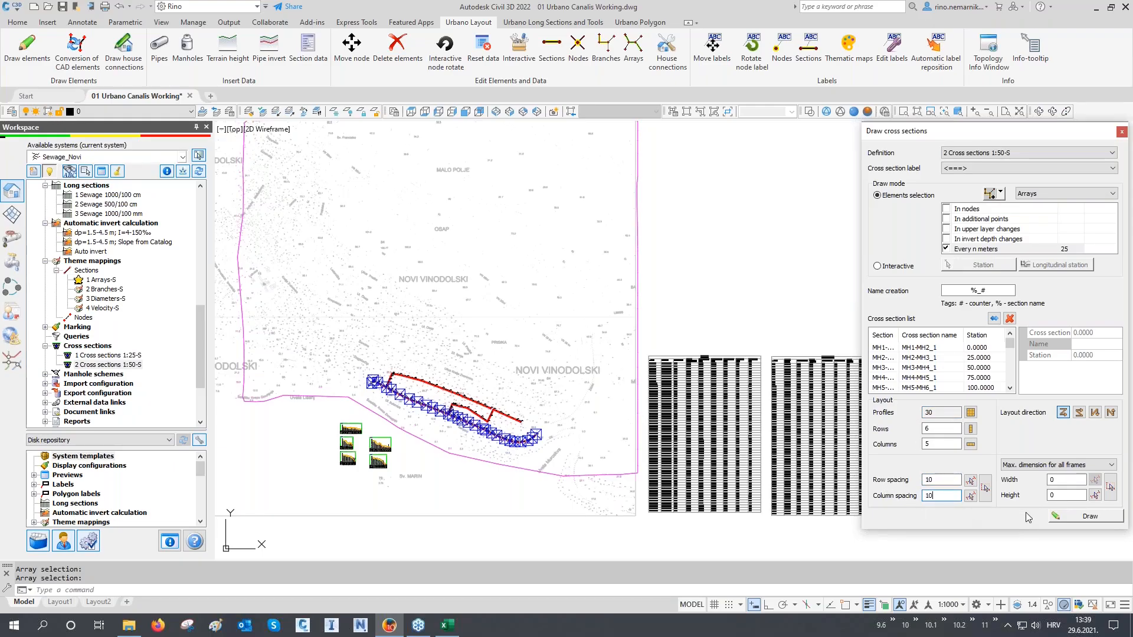
left_click(1066, 517)
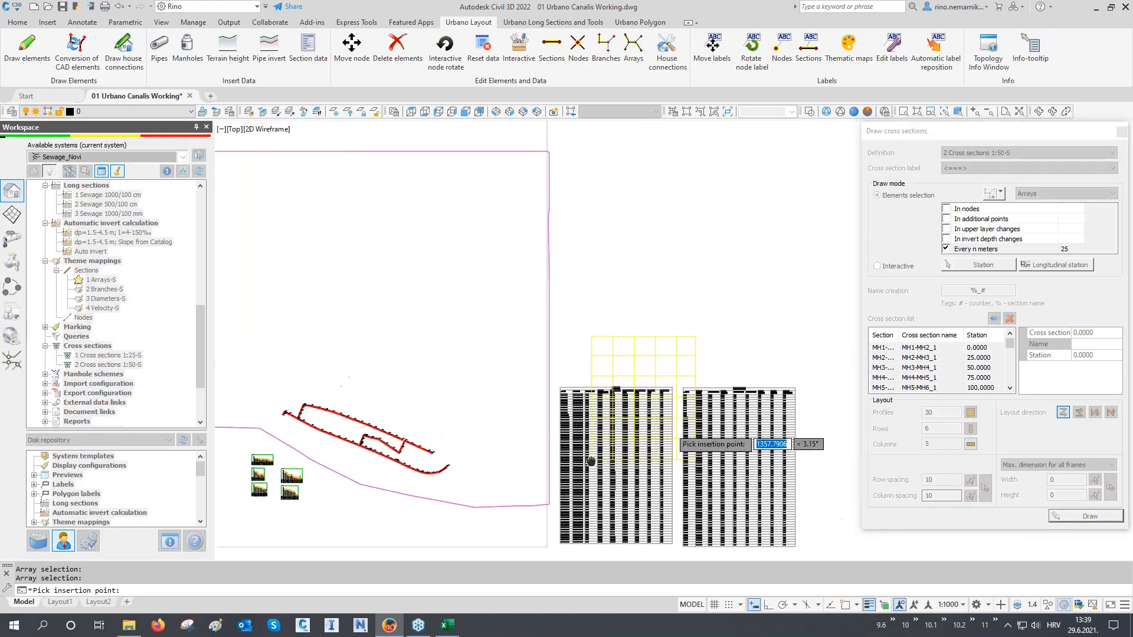
left_click(570, 391)
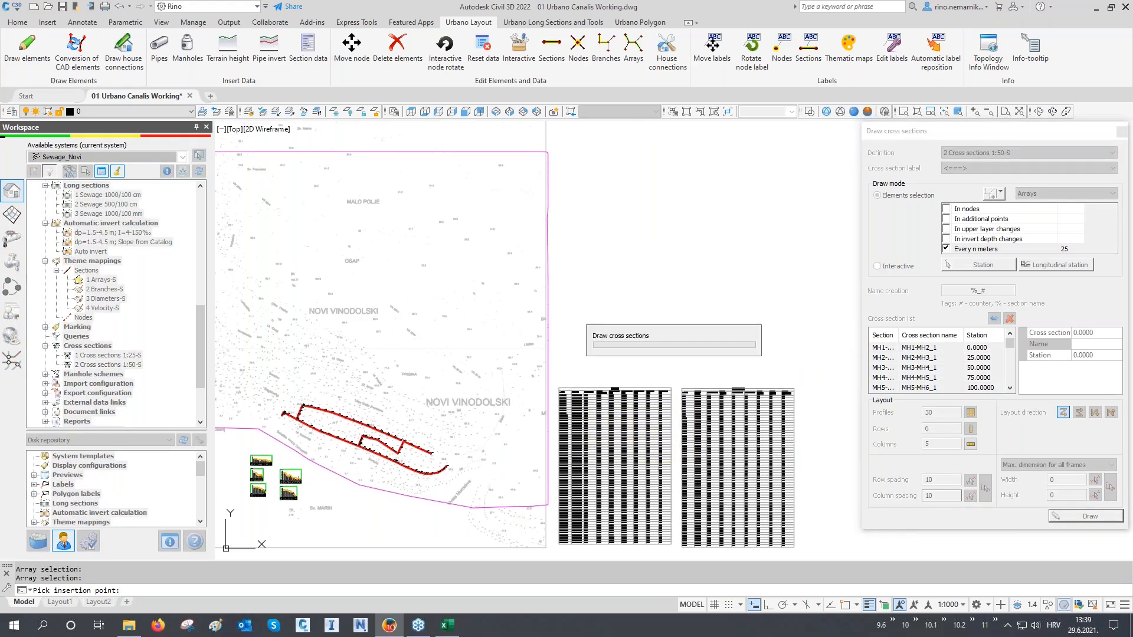
- Examine the drawn trench cross sections across the grid, including their headers, dimensions, hatches and the stepped trench shapes
scroll(601, 276, "up", 2)
scroll(602, 273, "up", 2)
scroll(483, 237, "up", 3)
middle_click_drag(509, 239, 510, 282)
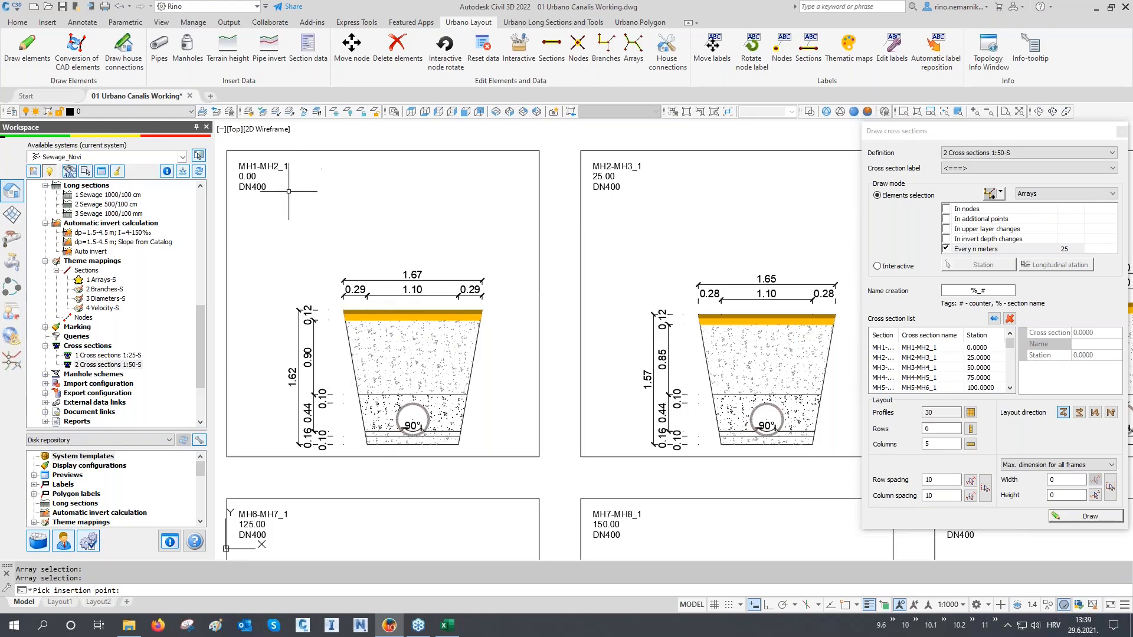
scroll(392, 233, "down", 2)
mouse_move(466, 412)
middle_mouse_down()
mouse_move(466, 305)
mouse_move(466, 396)
mouse_move(466, 342)
middle_mouse_up()
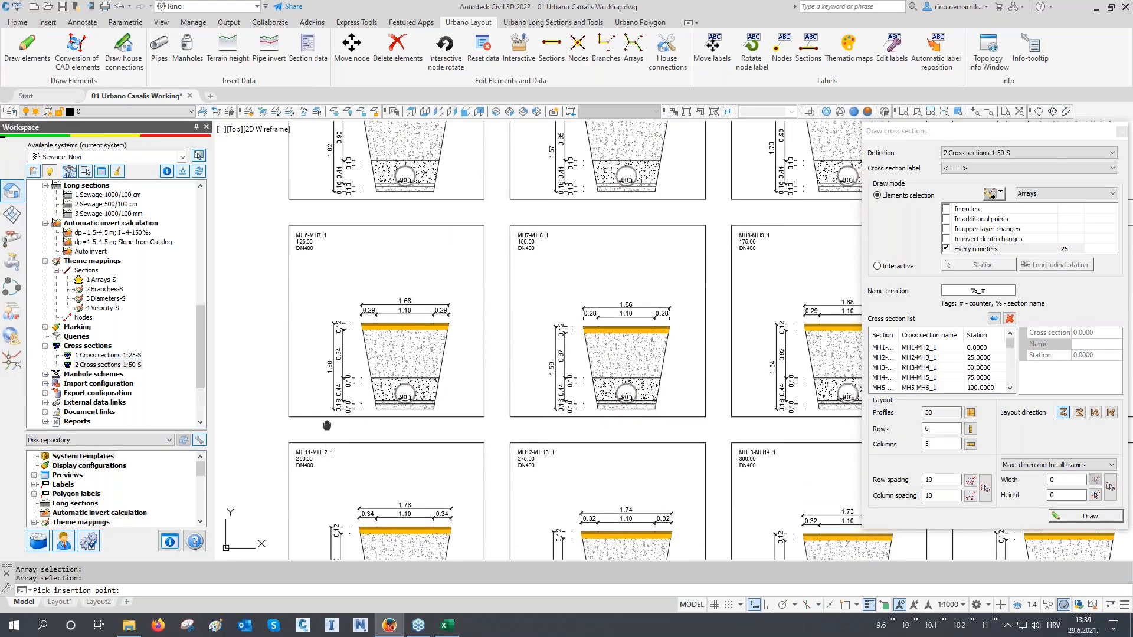
middle_click_drag(327, 425, 326, 331)
middle_click_drag(362, 460, 361, 393)
scroll(362, 392, "down", 4)
scroll(508, 535, "up", 2)
scroll(608, 507, "up", 4)
middle_click_drag(299, 413, 533, 413)
scroll(530, 424, "down", 2)
mouse_move(533, 477)
middle_mouse_down()
mouse_move(573, 339)
mouse_move(604, 398)
middle_mouse_up()
scroll(234, 440, "up", 2)
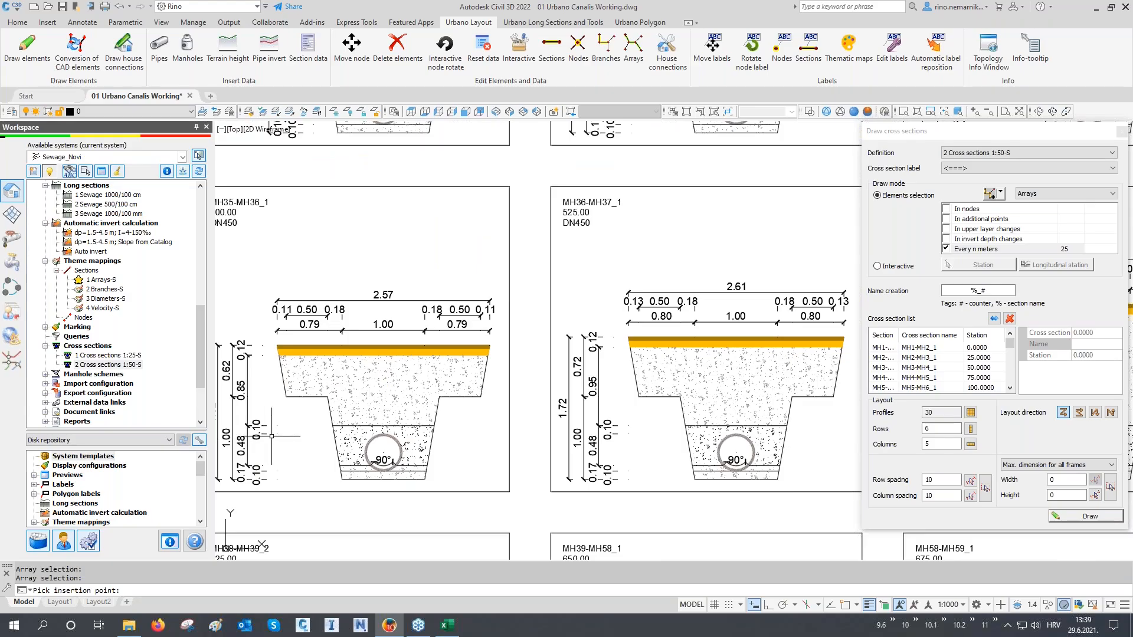
- Use the interactive draw mode to add individually picked stations along the eastern pipe branches to the cross section list
scroll(632, 322, "down", 10)
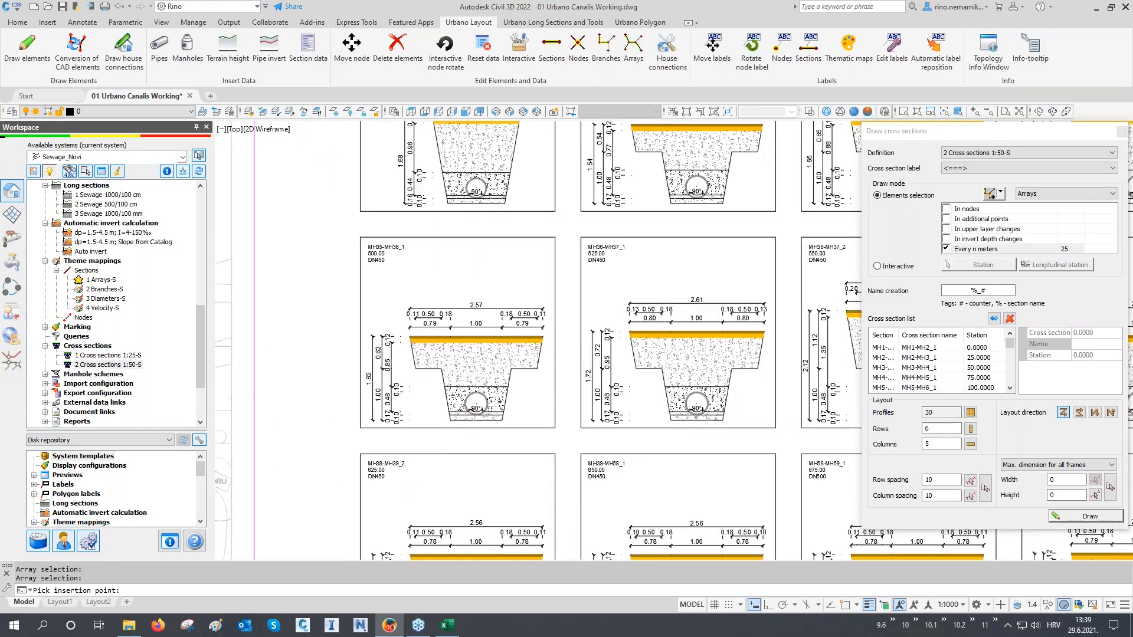
scroll(644, 385, "down", 2)
scroll(422, 478, "up", 4)
middle_click_drag(421, 477, 529, 460)
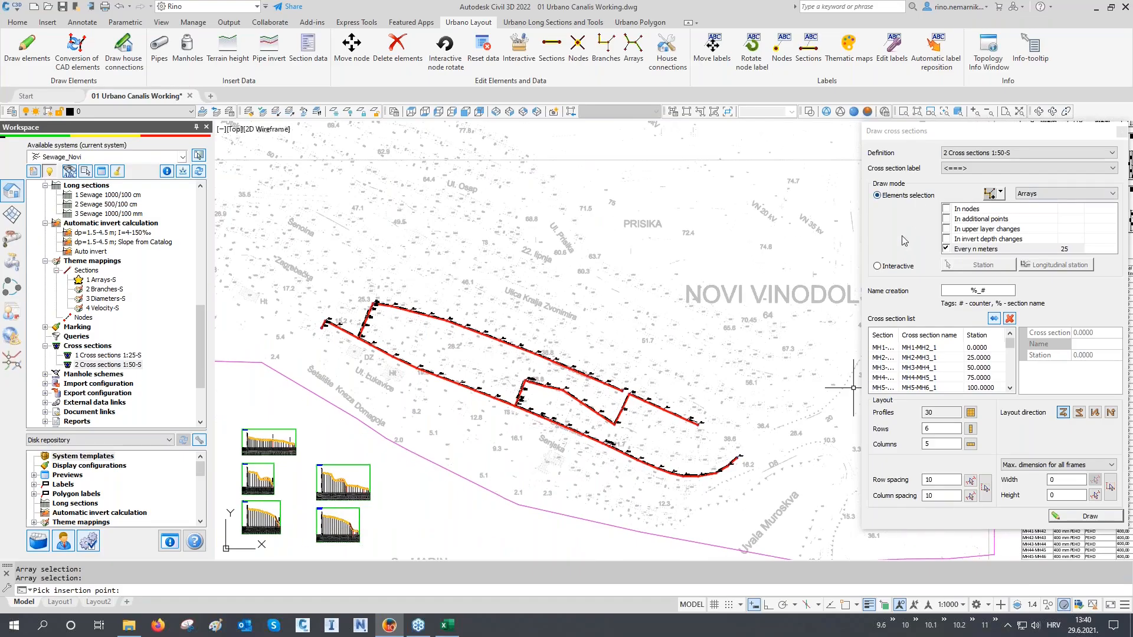
left_click(877, 266)
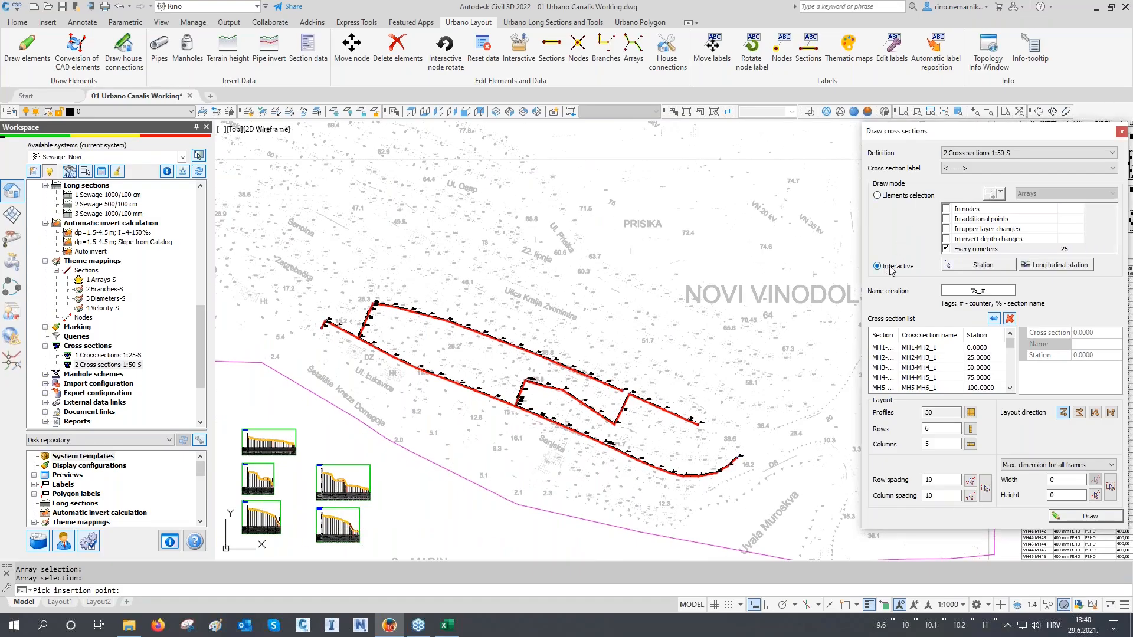
left_click(994, 266)
scroll(670, 428, "up", 4)
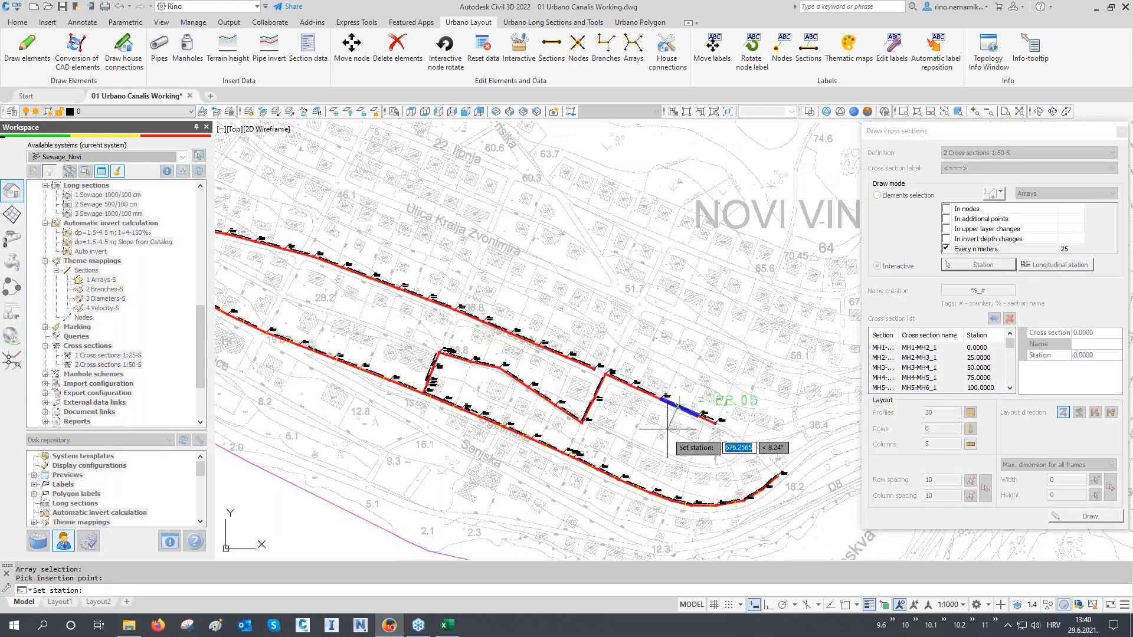
left_click(711, 460)
left_click(655, 440)
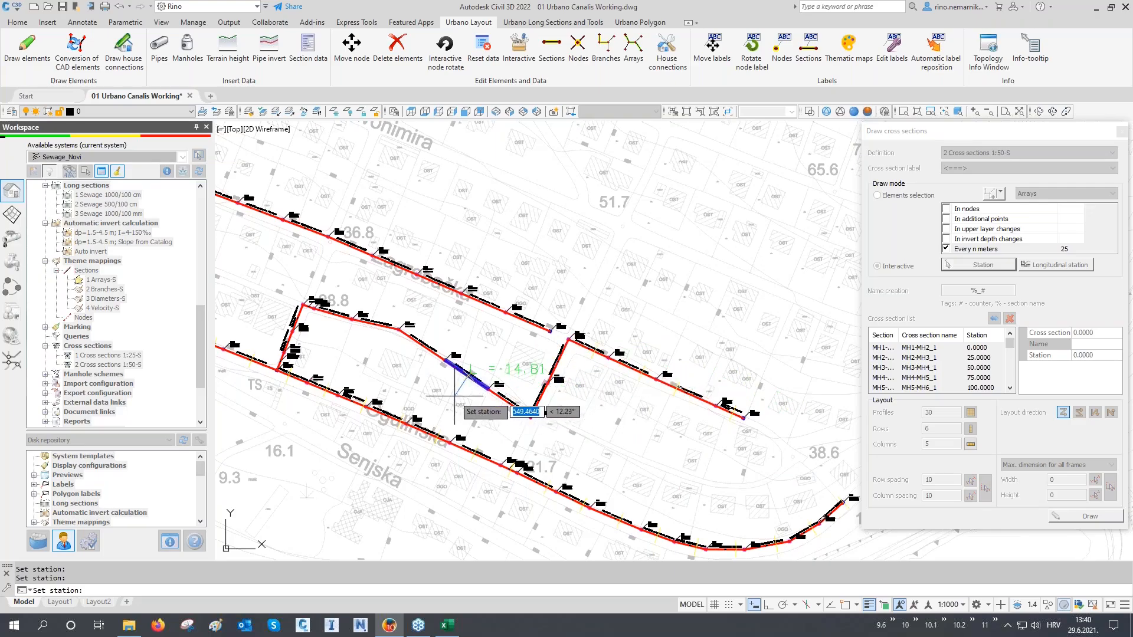
key("Escape")
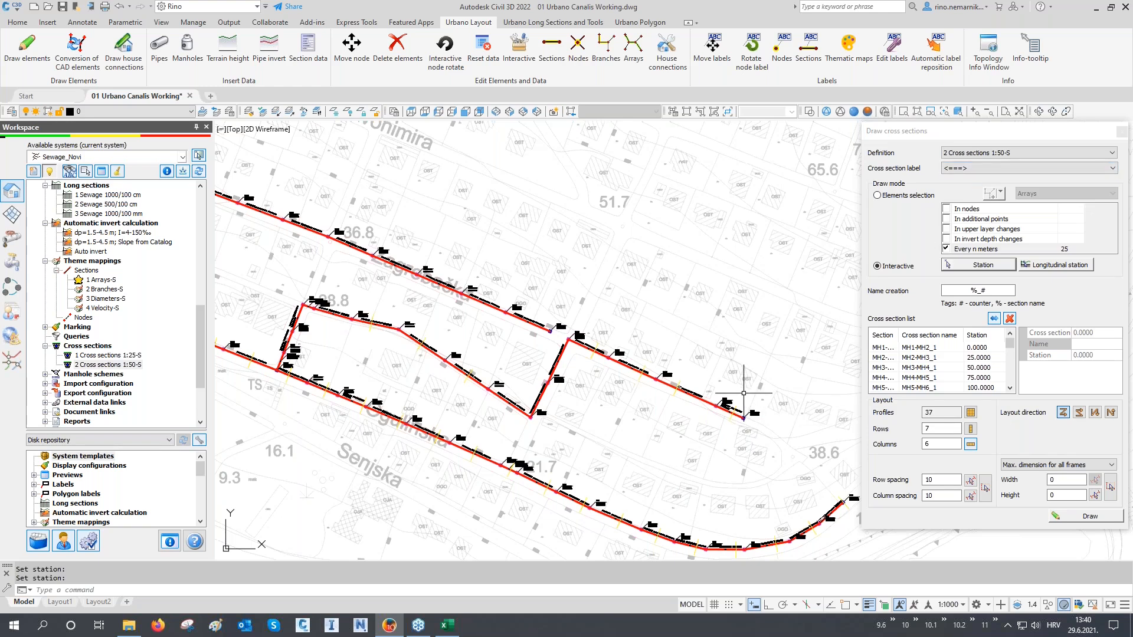
left_click(1085, 517)
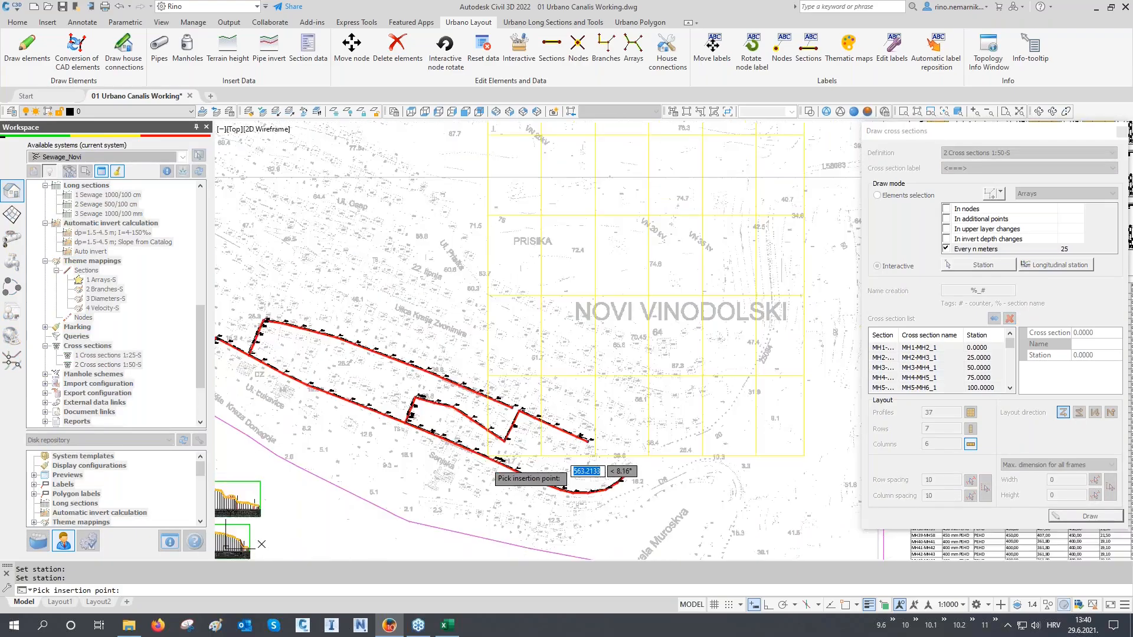
scroll(507, 457, "down", 3)
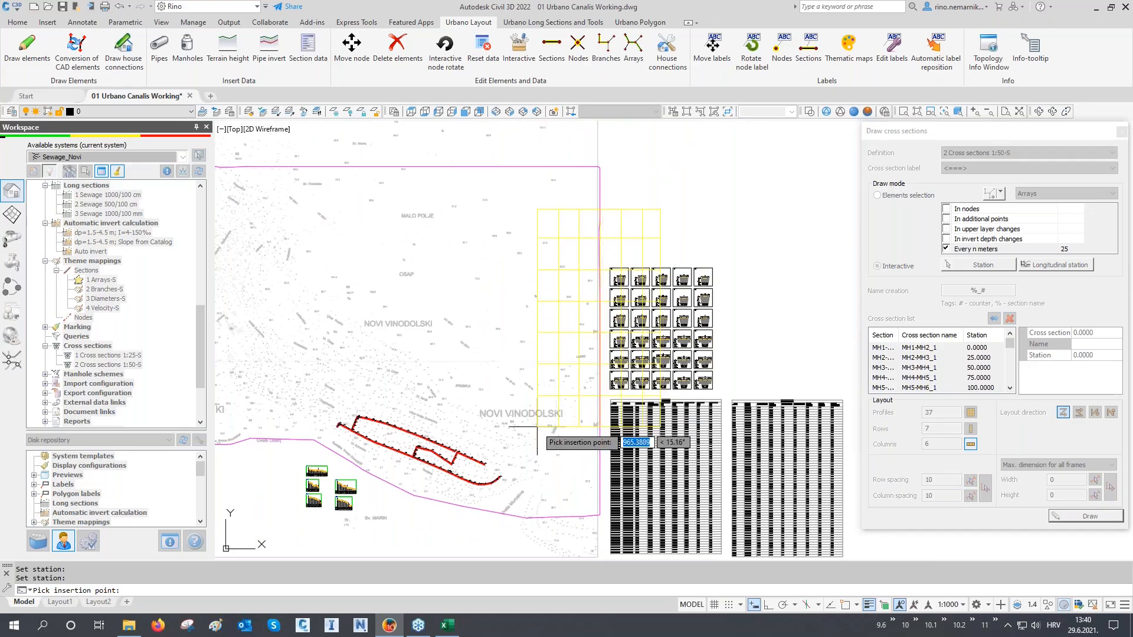
key("Escape")
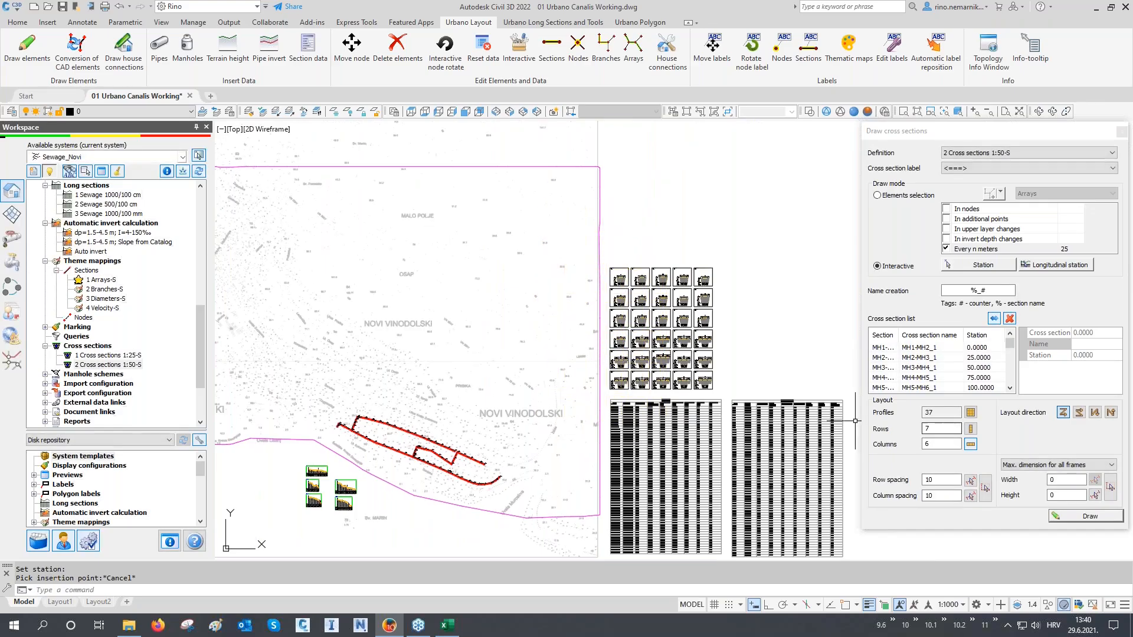
- Clear the cross section list and interactively pick six new stations along the eastern pipe branches, from MH18-MH19 to MH26-MH27
left_click(1009, 319)
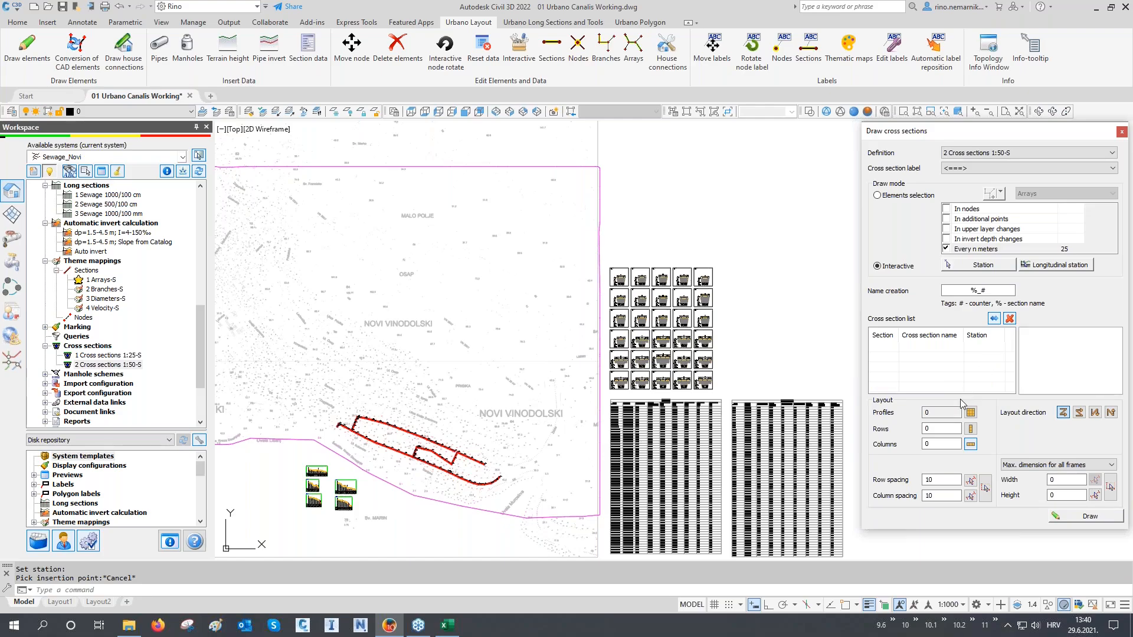
left_click(976, 267)
scroll(631, 413, "up", 5)
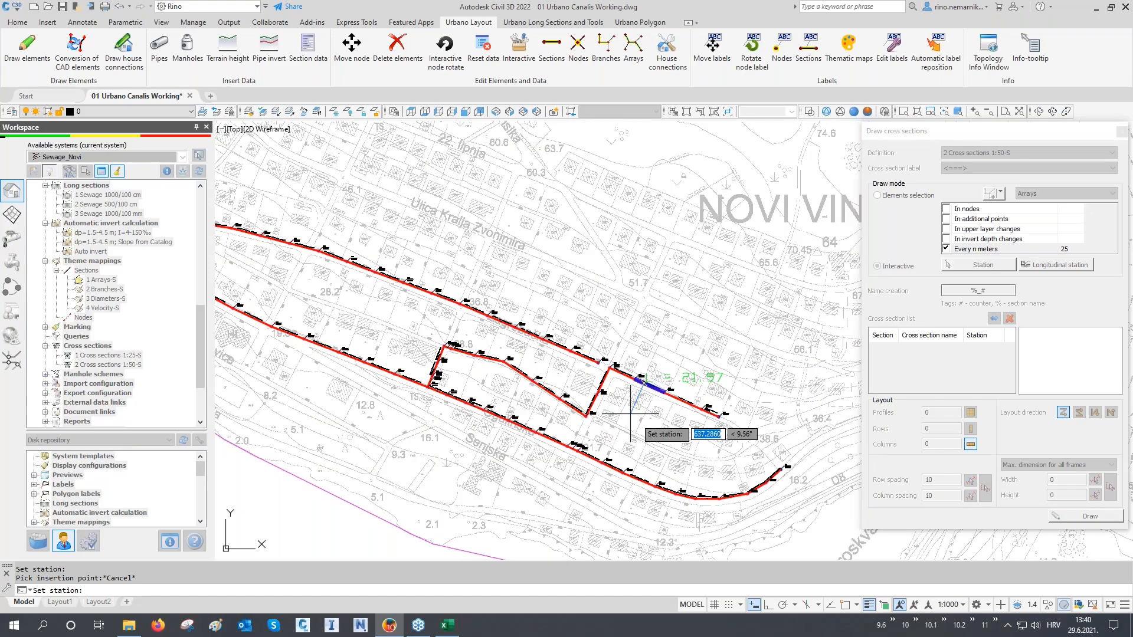
scroll(675, 431, "up", 2)
left_click(676, 432)
left_click(614, 407)
middle_click_drag(614, 407, 745, 396)
left_click(637, 397)
left_click(558, 330)
left_click(502, 308)
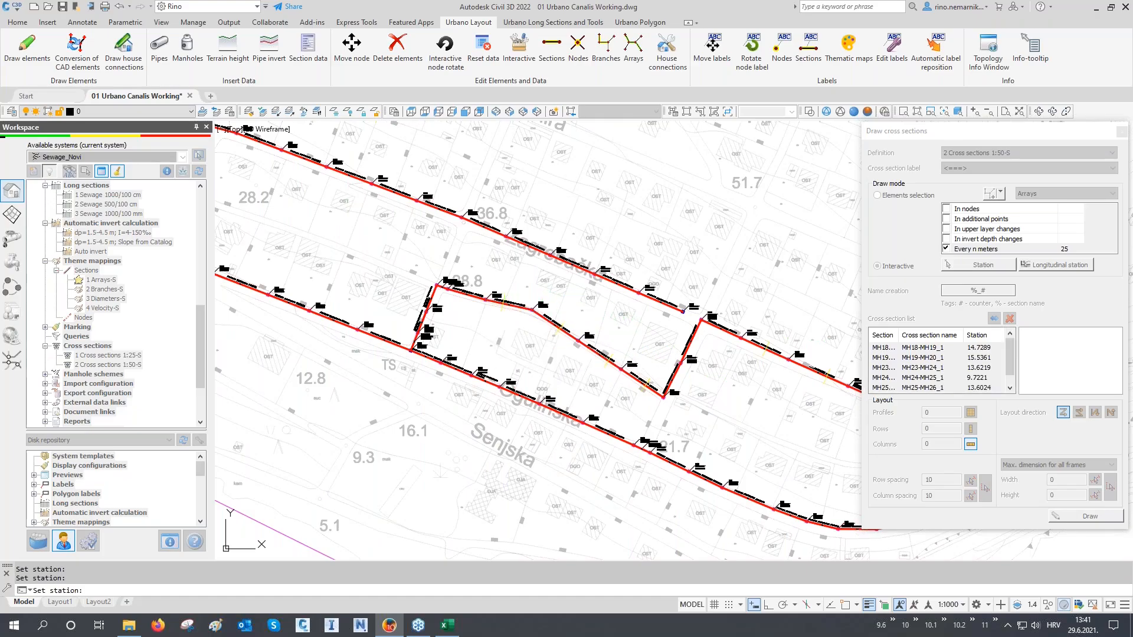
key("Return")
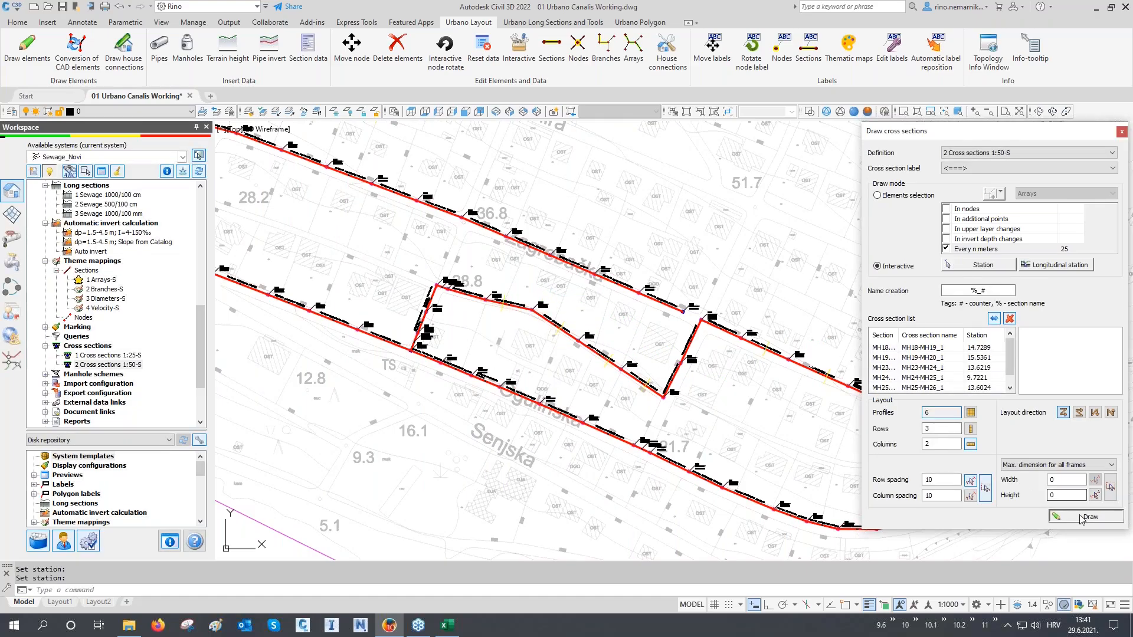
- Draw the six picked cross sections in 3 rows and 2 columns with spacing 10, beside the existing grid of sections
left_click(1083, 517)
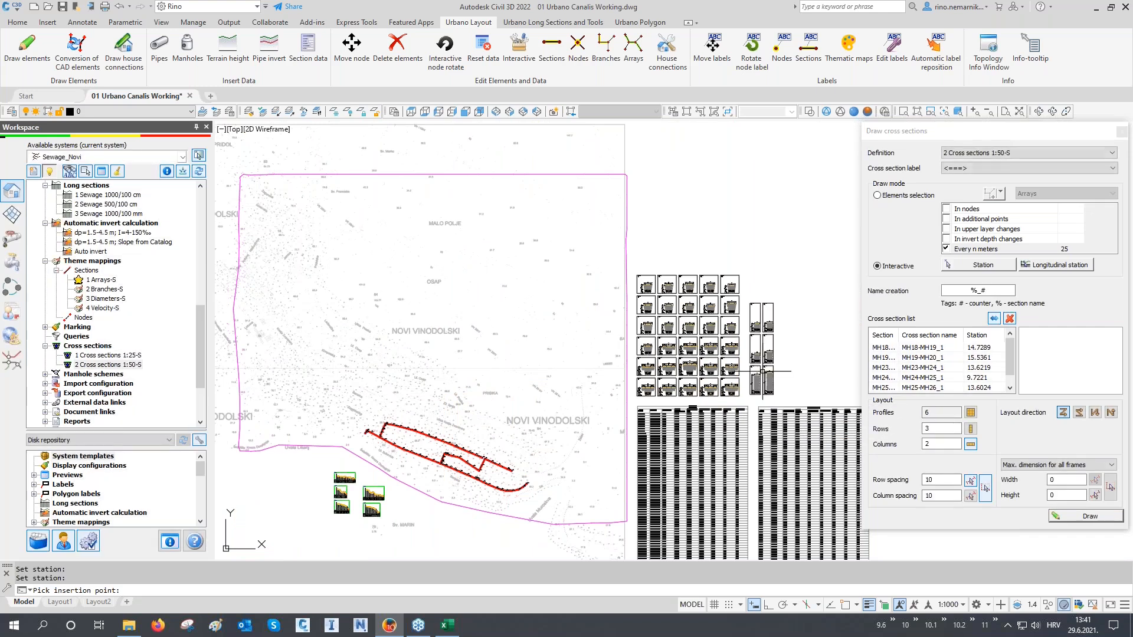
scroll(723, 378, "up", 8)
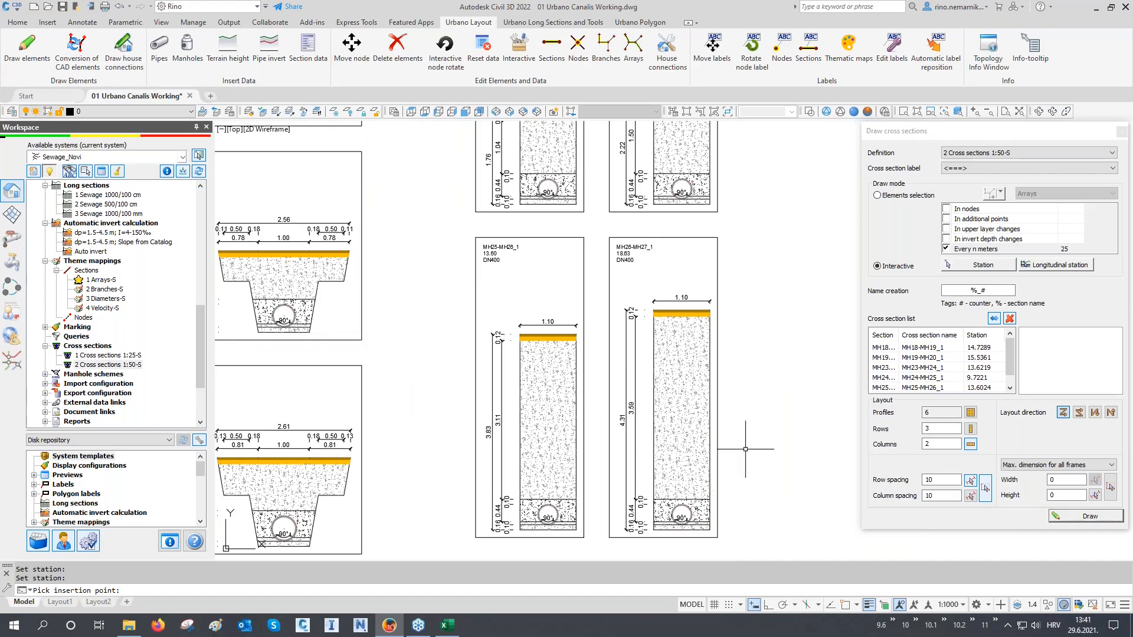
scroll(745, 449, "down", 8)
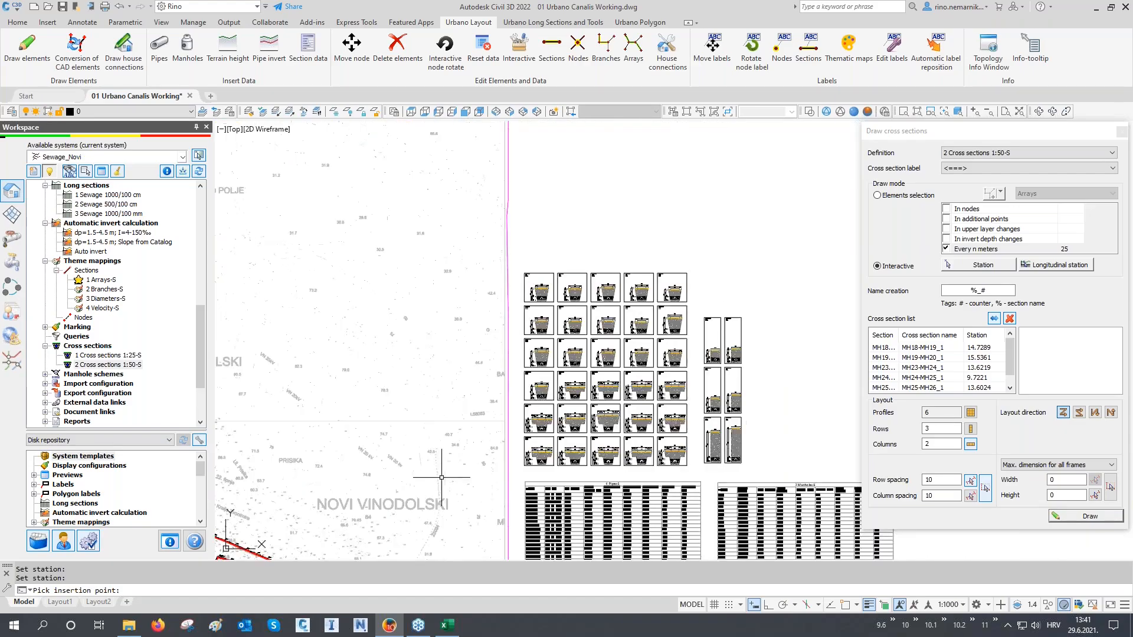
scroll(490, 479, "up", 3)
scroll(391, 439, "up", 4)
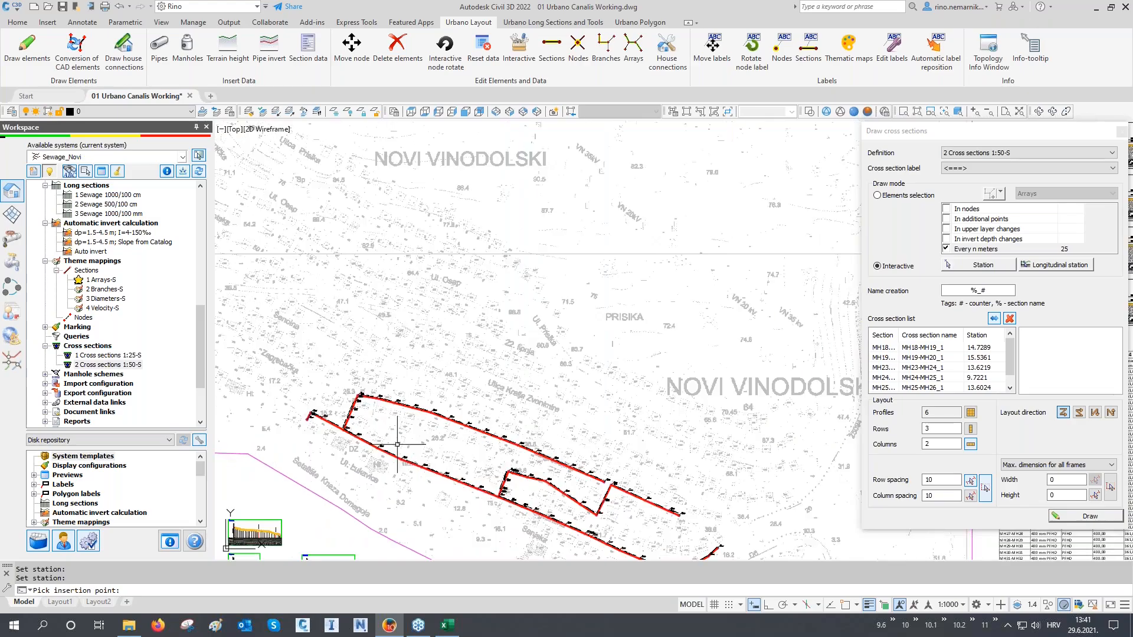
middle_click_drag(392, 430, 455, 348)
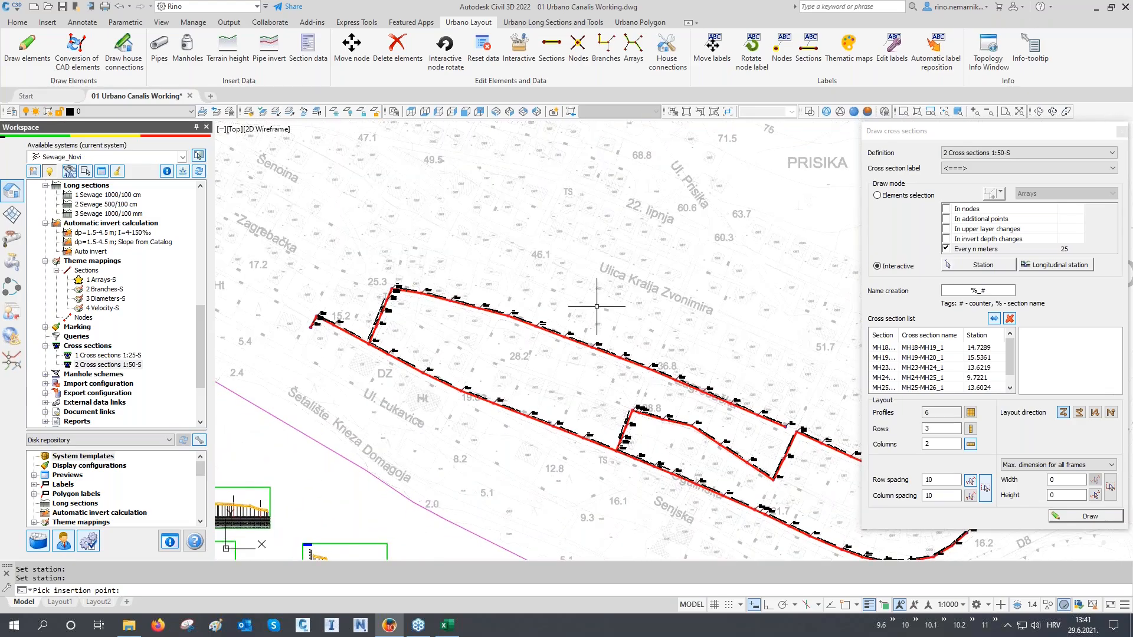
left_click(982, 266)
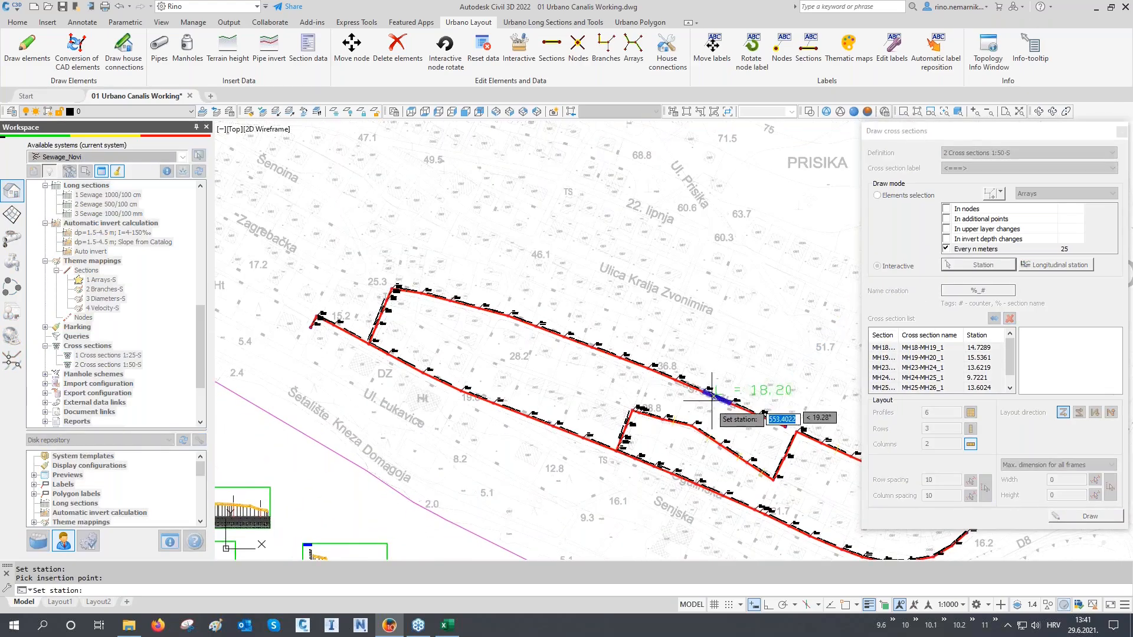
left_click(607, 377)
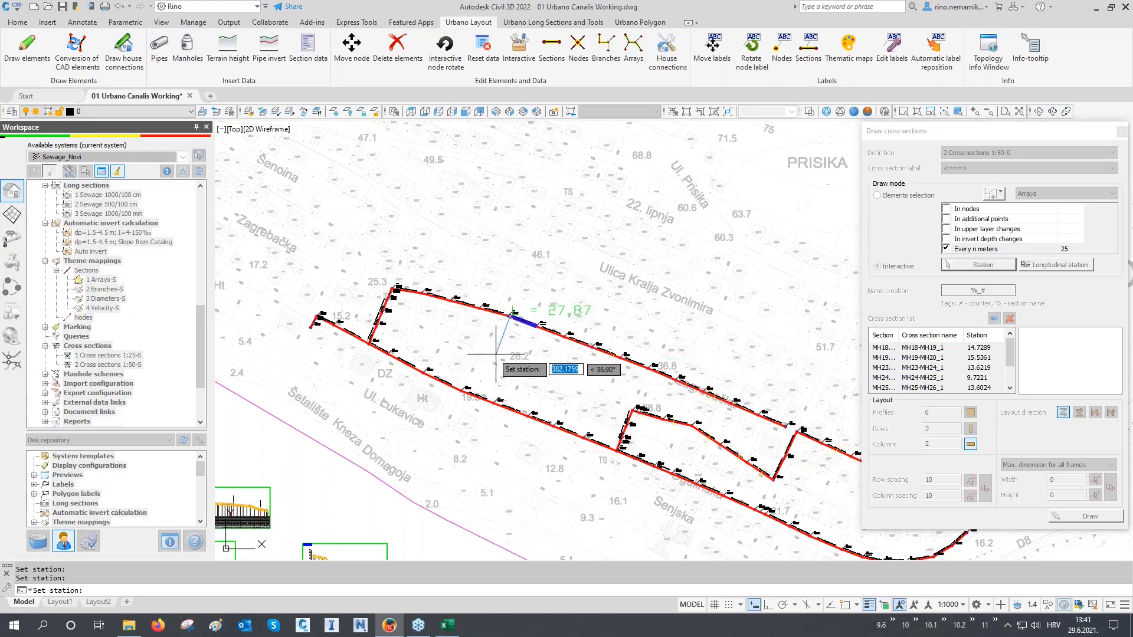
scroll(357, 305, "up", 8)
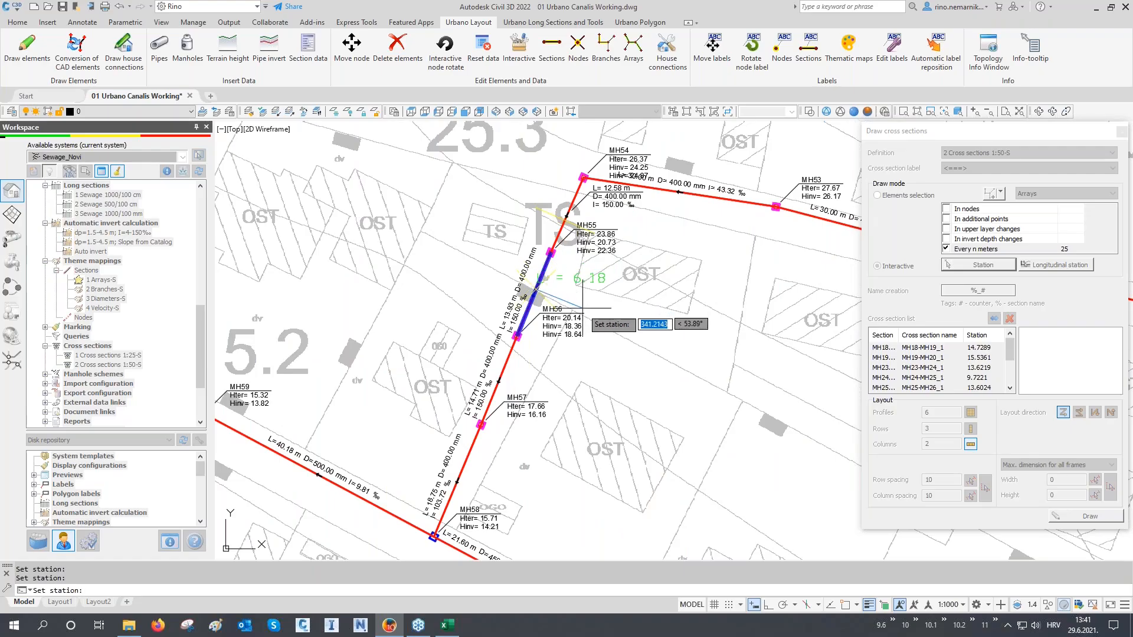
right_click(520, 476)
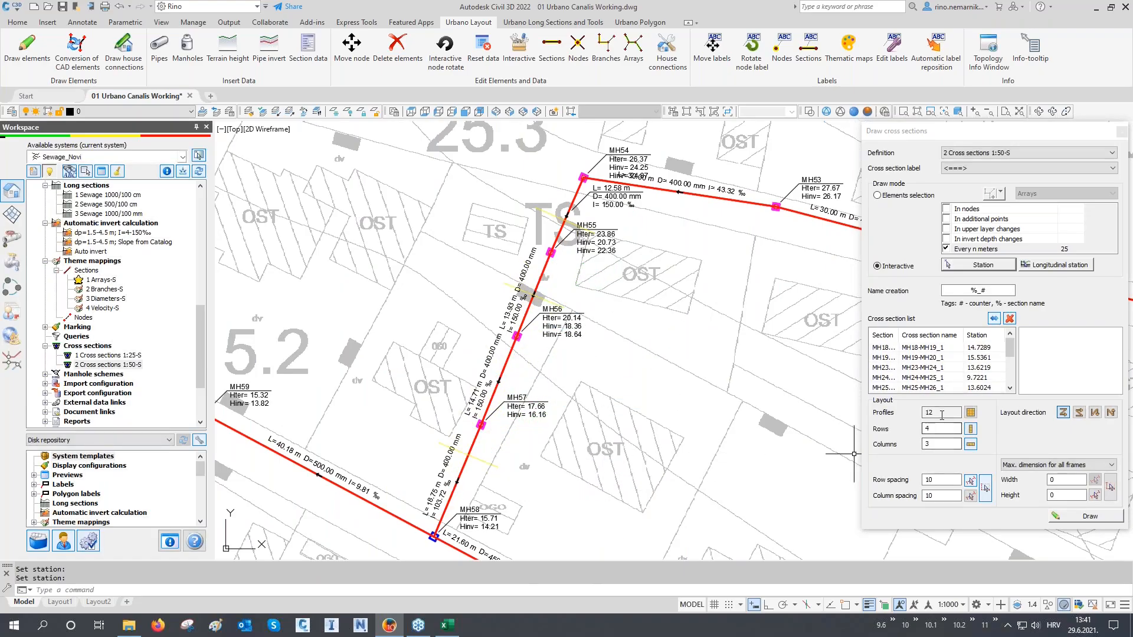
- Clear the cross section list and pick stations on pipes MH45-MH46, MH47-MH48 and MH50-MH51 along the northern run
left_click(1009, 318)
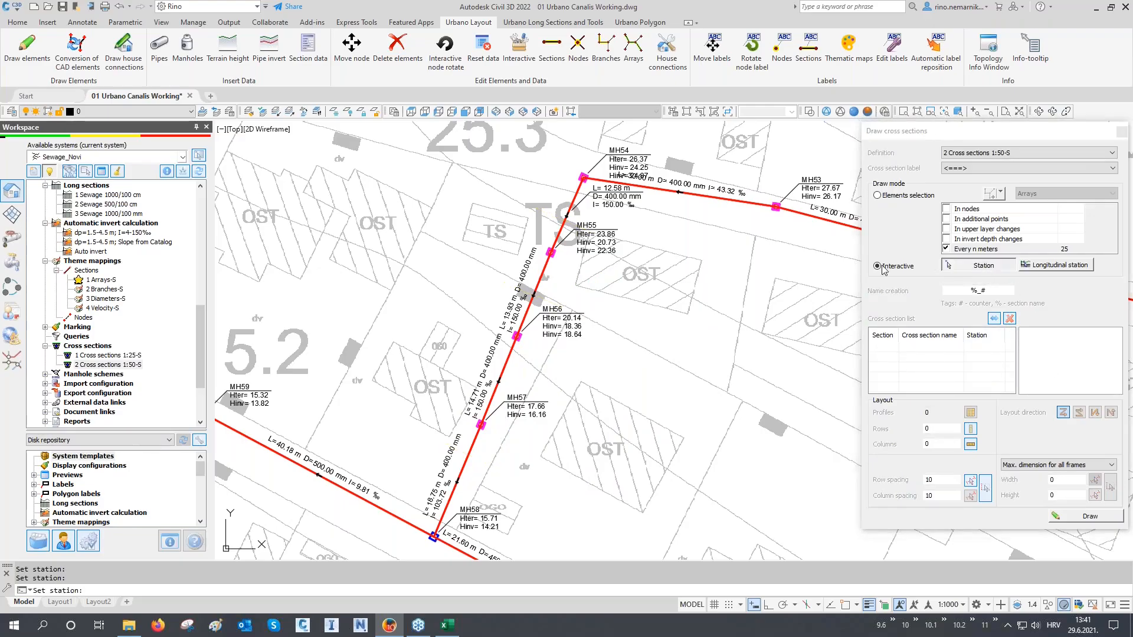
left_click(983, 265)
scroll(339, 305, "down", 5)
left_click(339, 306)
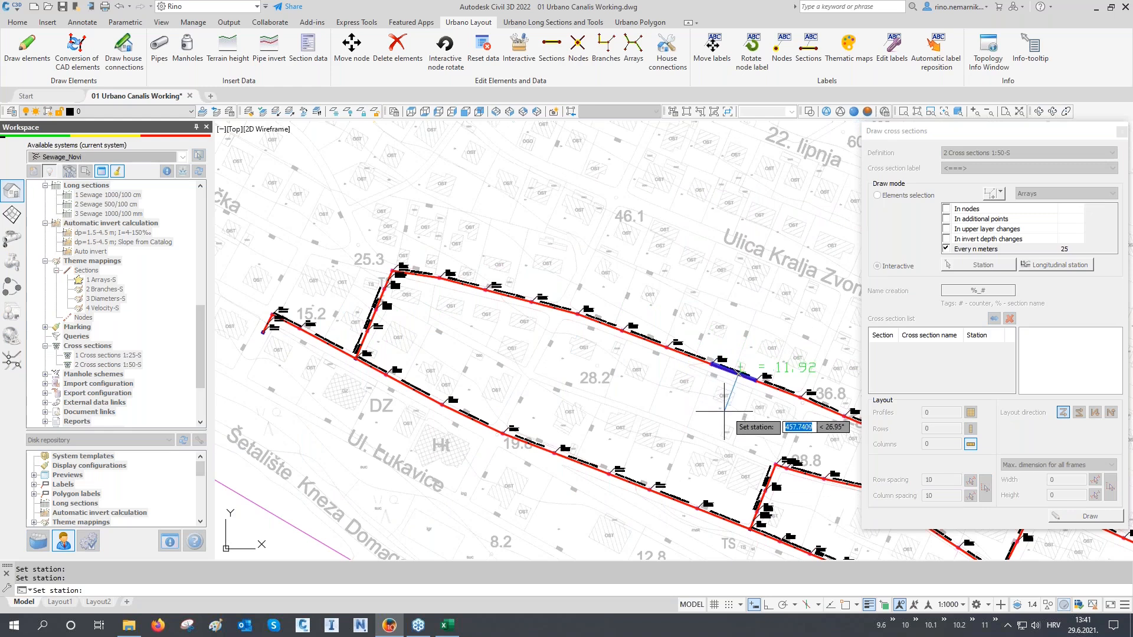
left_click(675, 389)
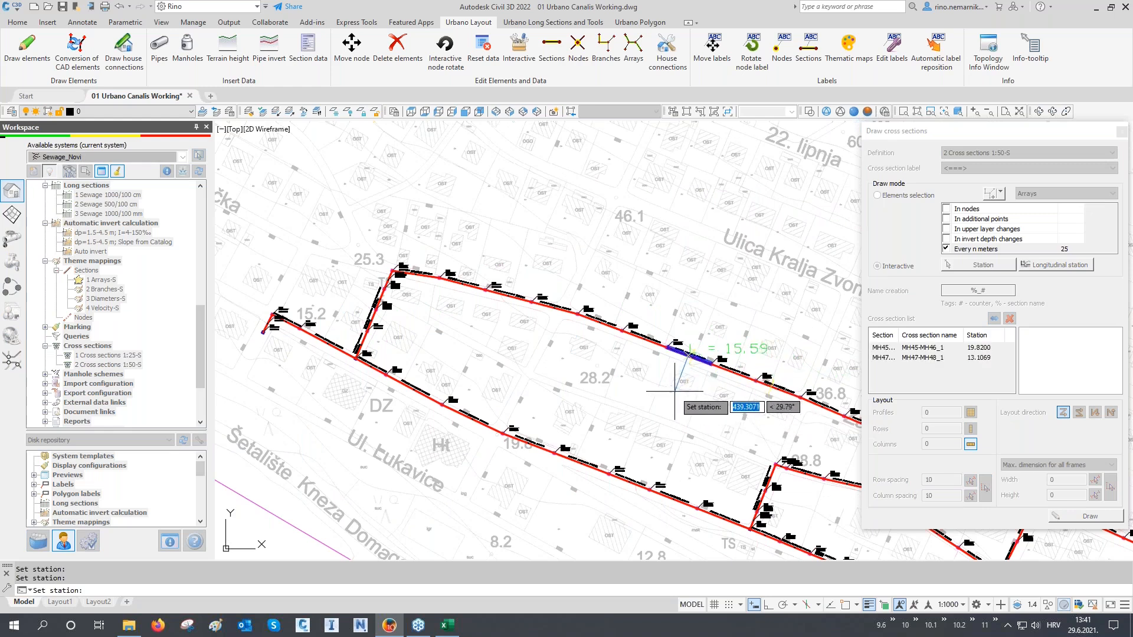
left_click(547, 336)
- Add stations on the steep connecting pipes MH54-MH55, MH55-MH56 and MH56-MH57, then finish picking
scroll(403, 311, "up", 2)
scroll(448, 295, "down", 2)
scroll(590, 230, "up", 3)
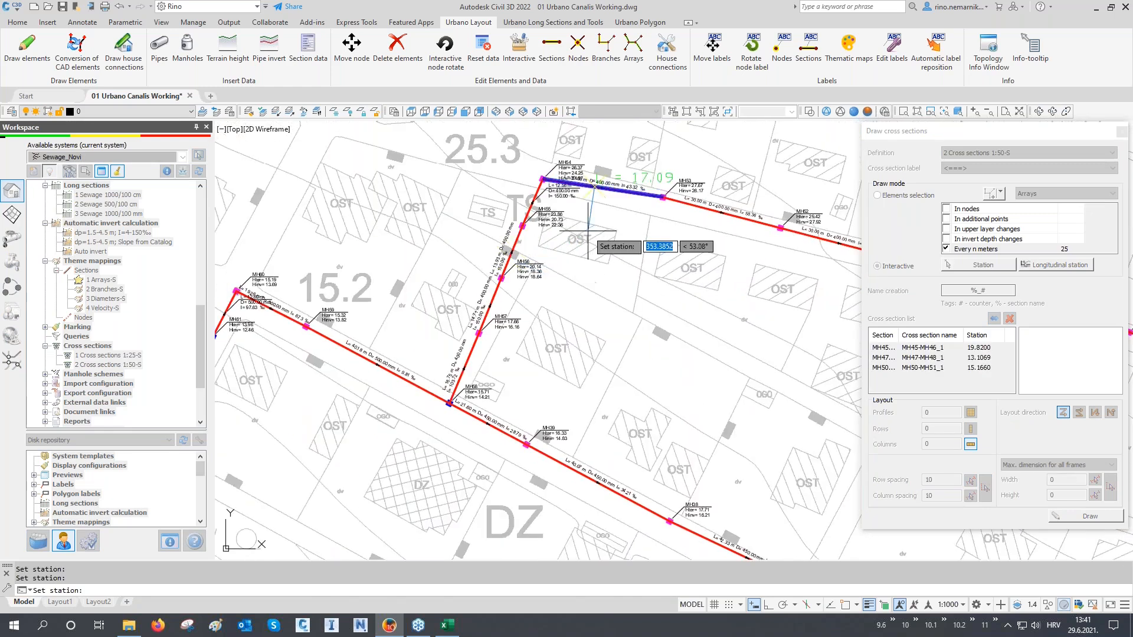
scroll(555, 220, "up", 2)
left_click(522, 202)
left_click(491, 277)
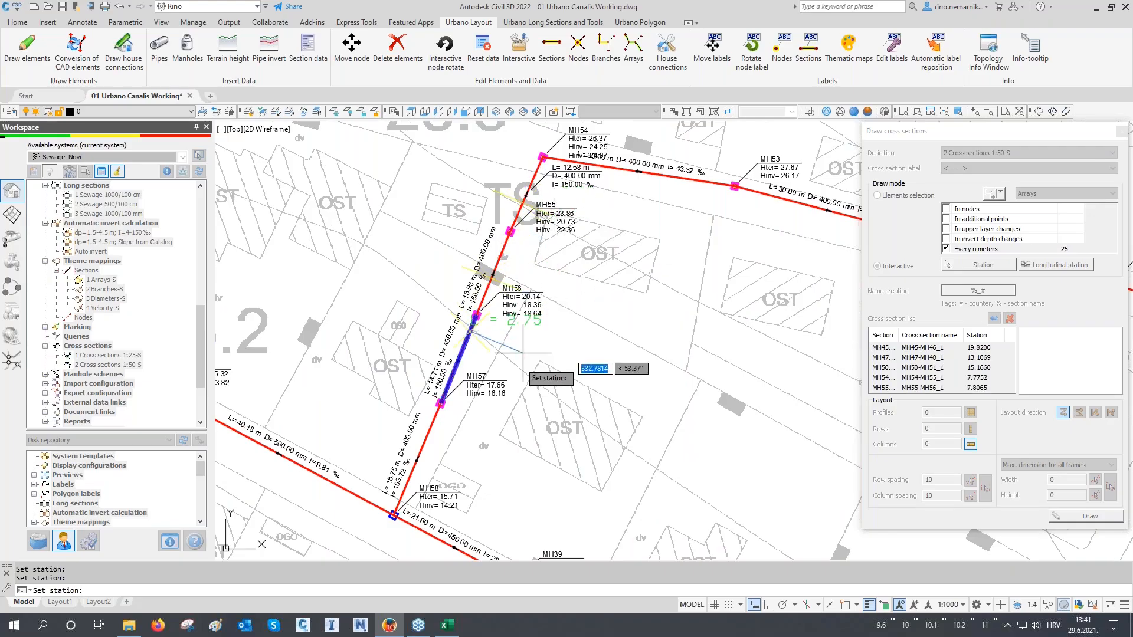
key("Return")
- Draw the six sections in 3 rows and 2 columns with spacing 10 beside the previous set, inspect their surface layers and finish drawing cross sections
left_click(1090, 516)
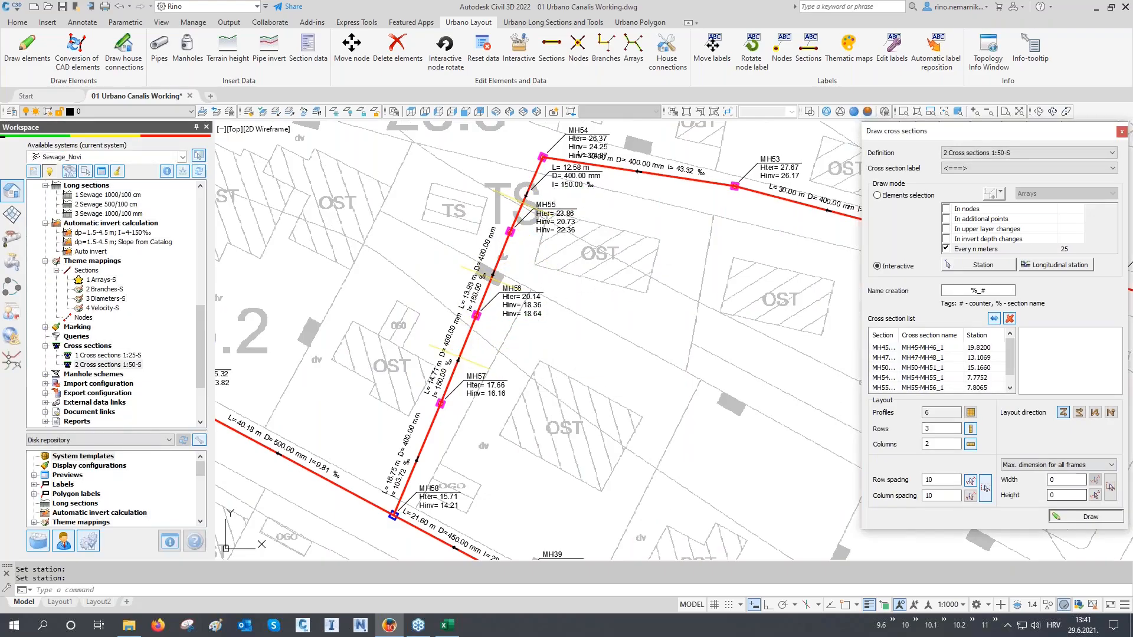
scroll(420, 463, "down", 7)
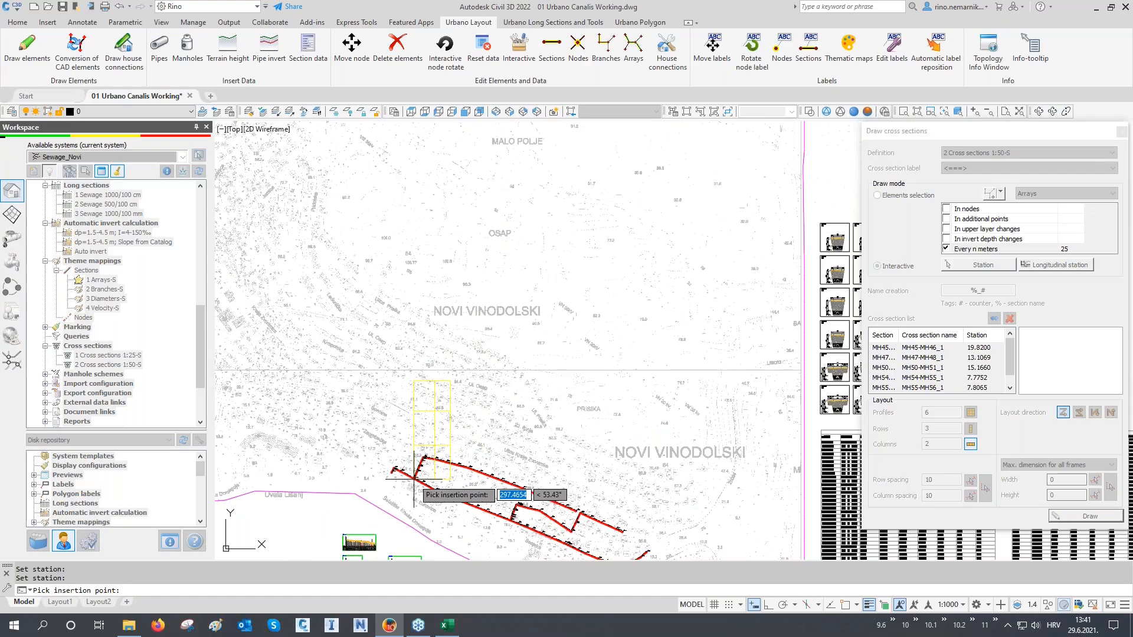
middle_click_drag(682, 450, 278, 449)
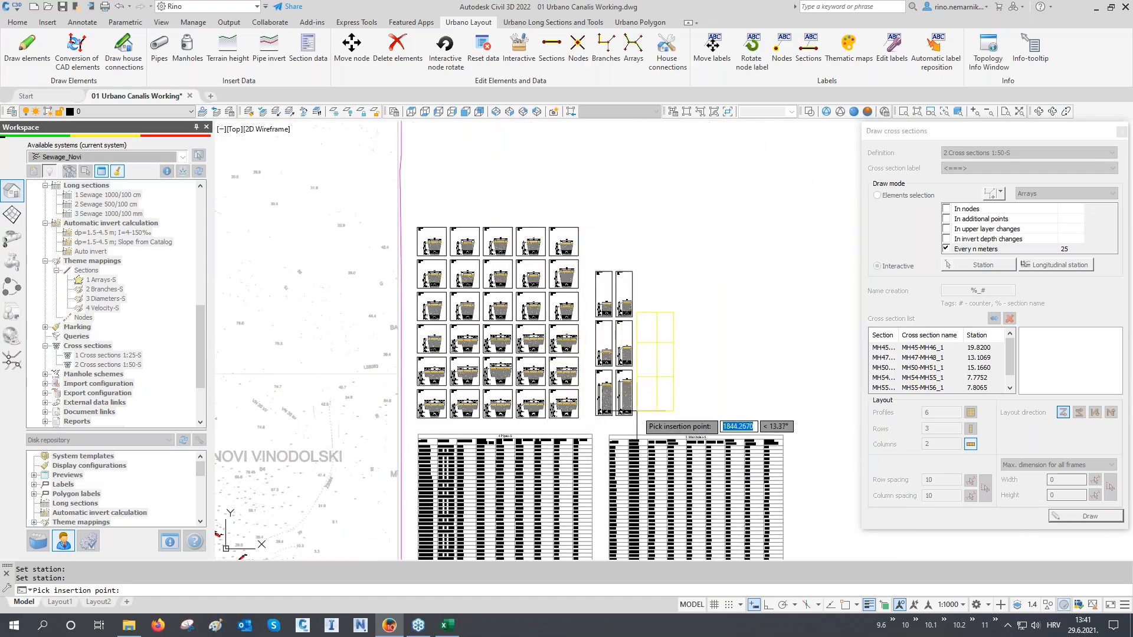
left_click(638, 411)
scroll(638, 411, "up", 10)
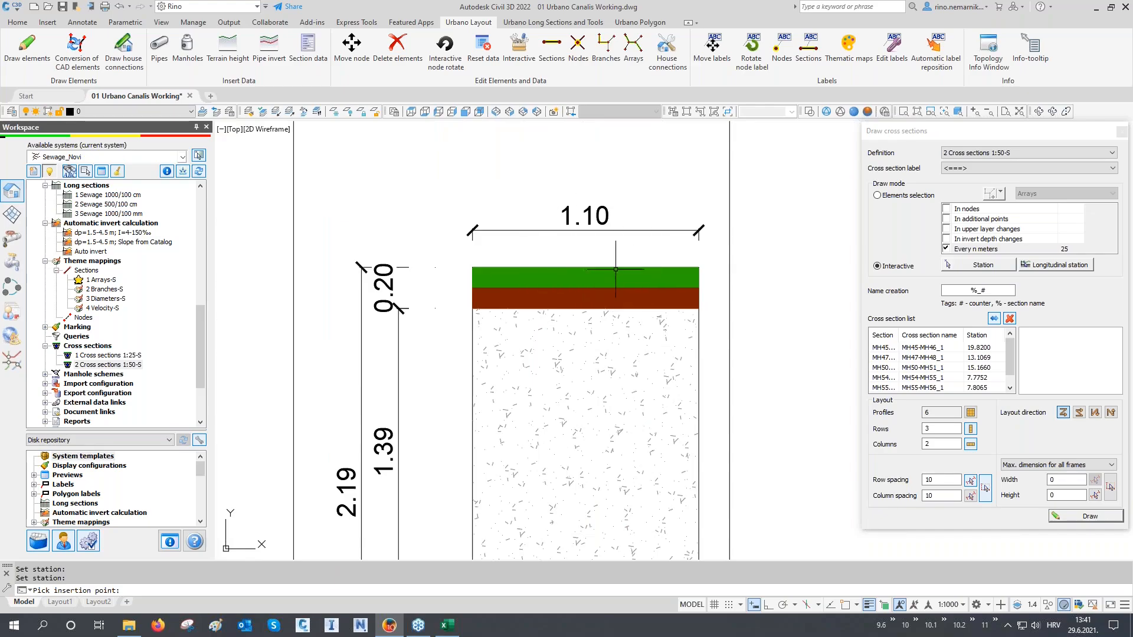
scroll(665, 332, "down", 5)
scroll(665, 332, "down", 3)
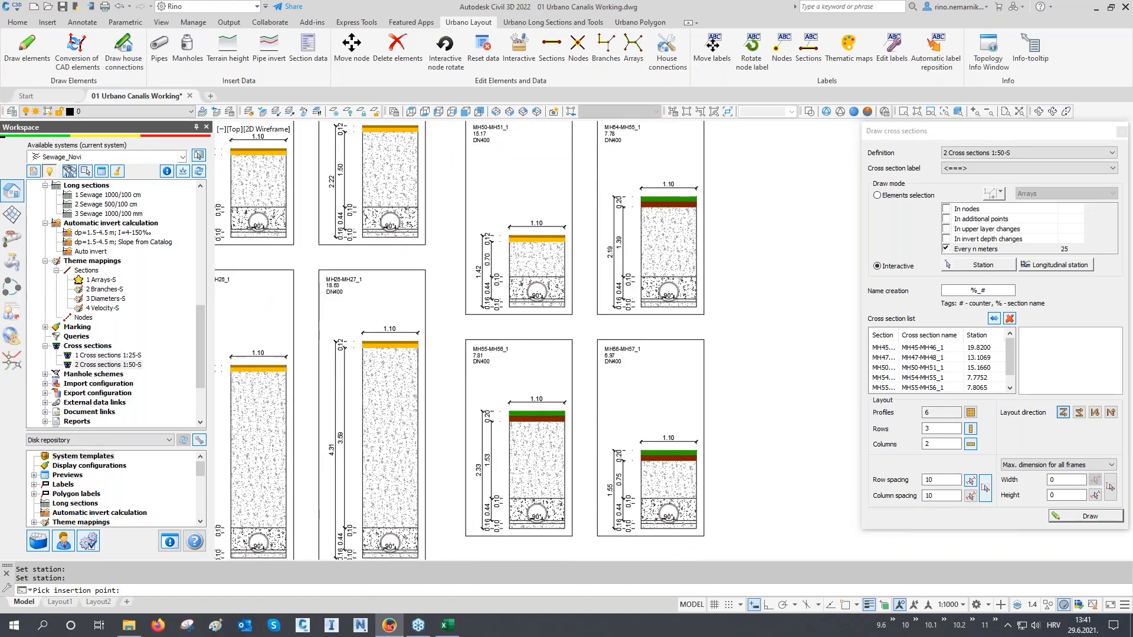
scroll(726, 375, "down", 3)
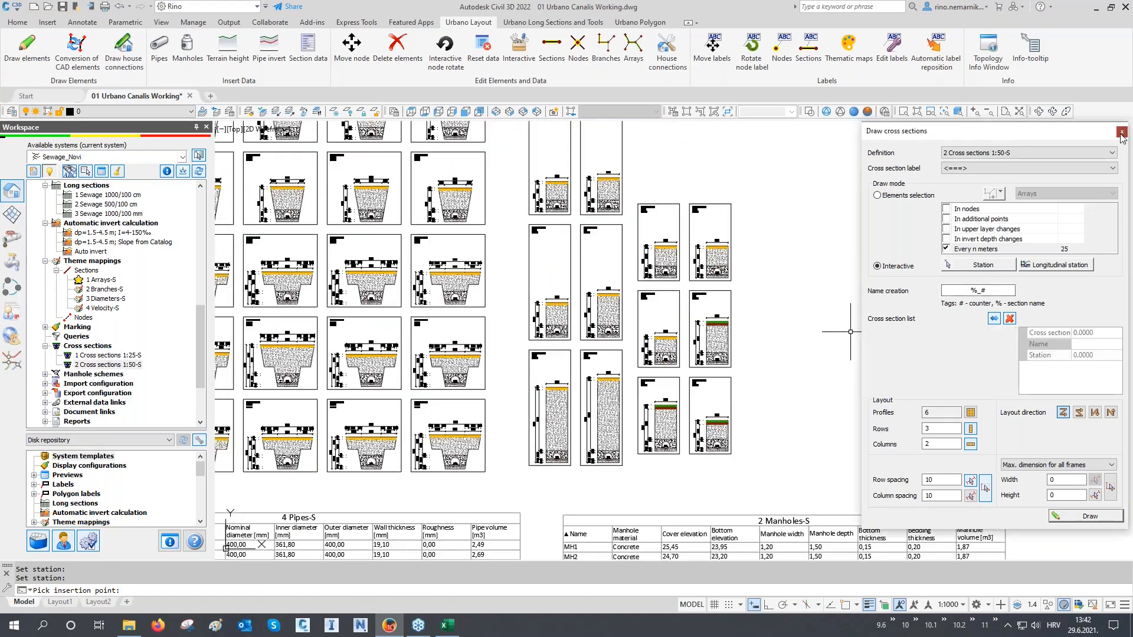
scroll(563, 441, "down", 4)
scroll(374, 470, "up", 2)
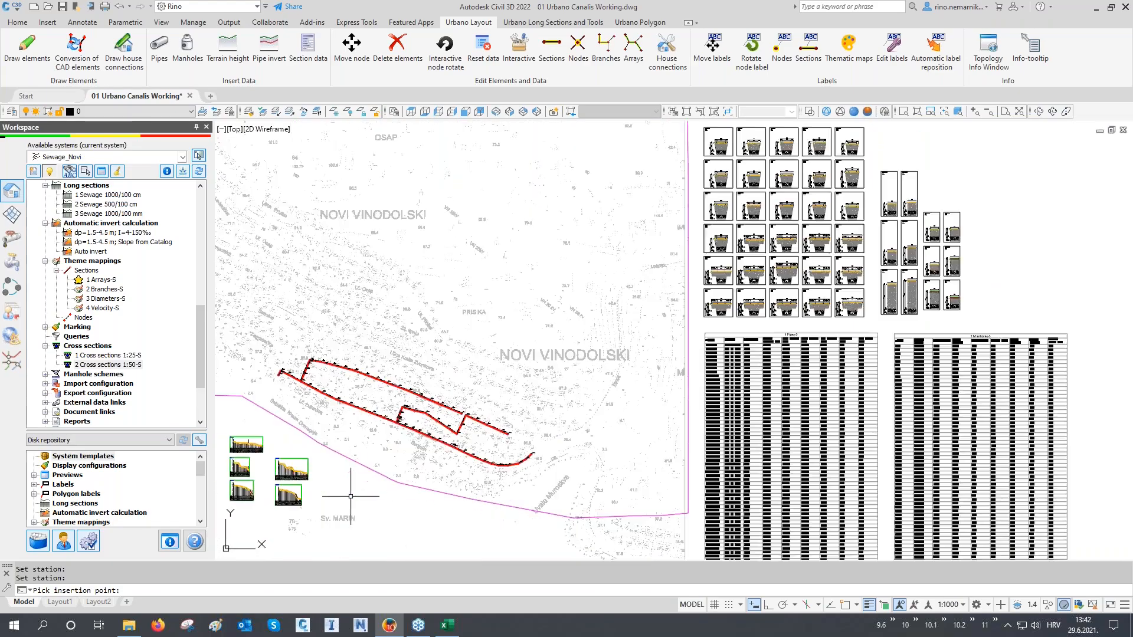
- Open the 1 Excavation report-S configuration for editing, check its file format options and widen the Data column
scroll(89, 377, "down", 3)
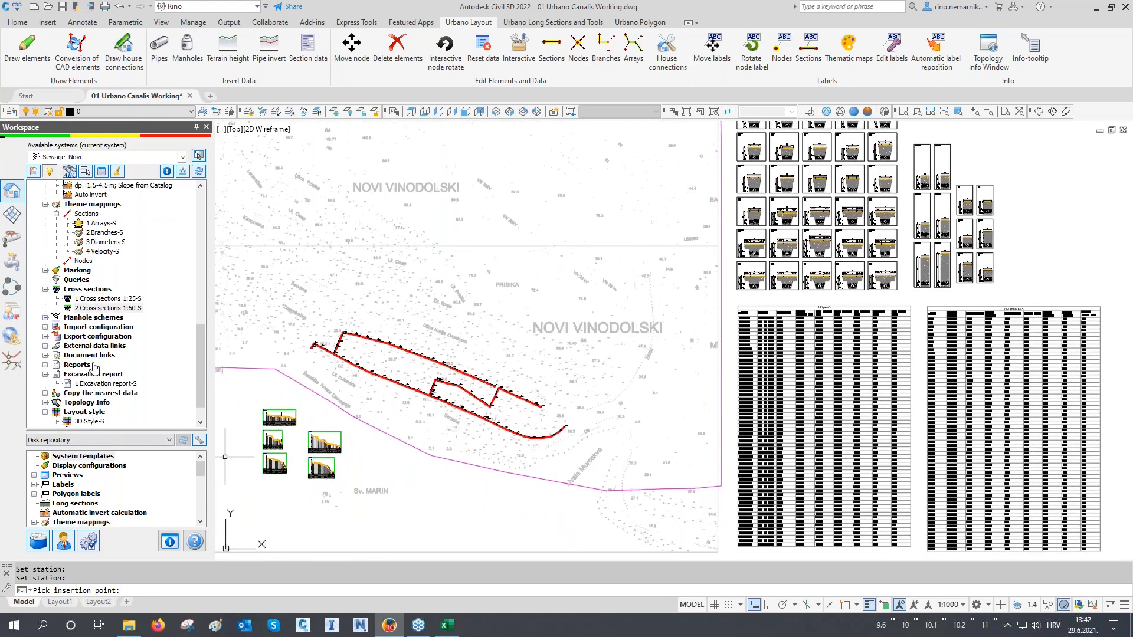
left_click(96, 355)
right_click(96, 356)
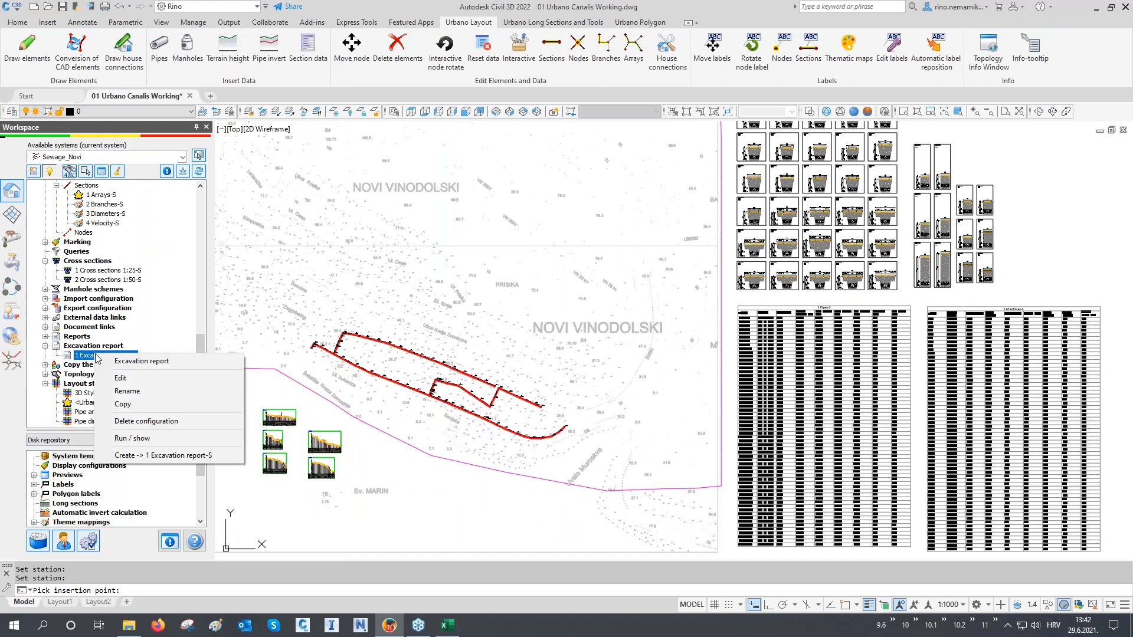
left_click(121, 378)
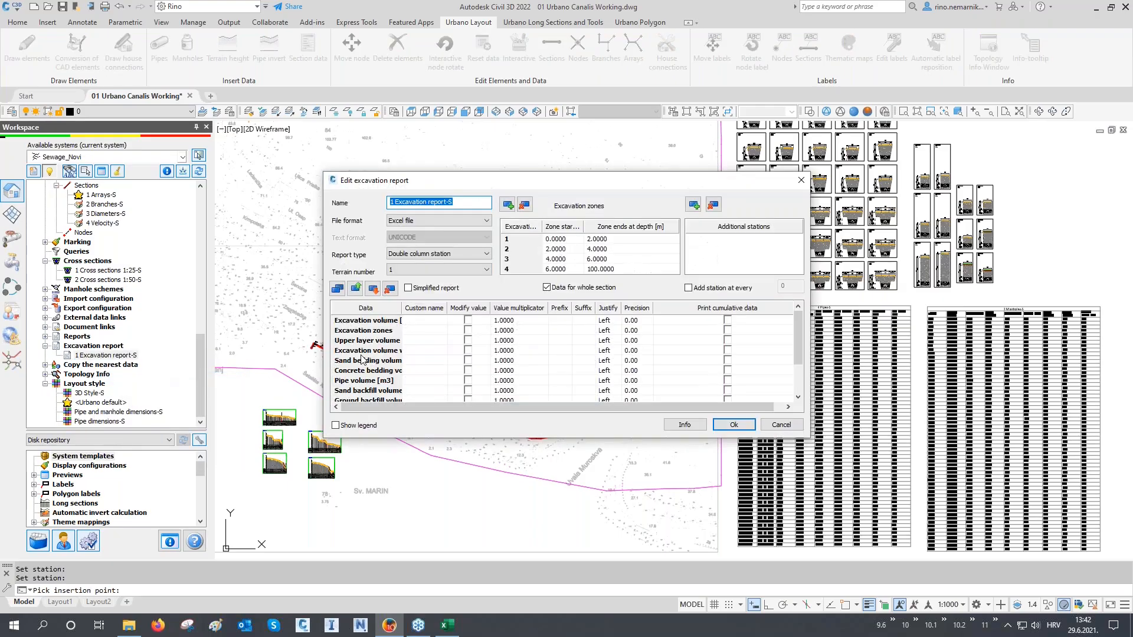
left_click(429, 221)
left_click(429, 221)
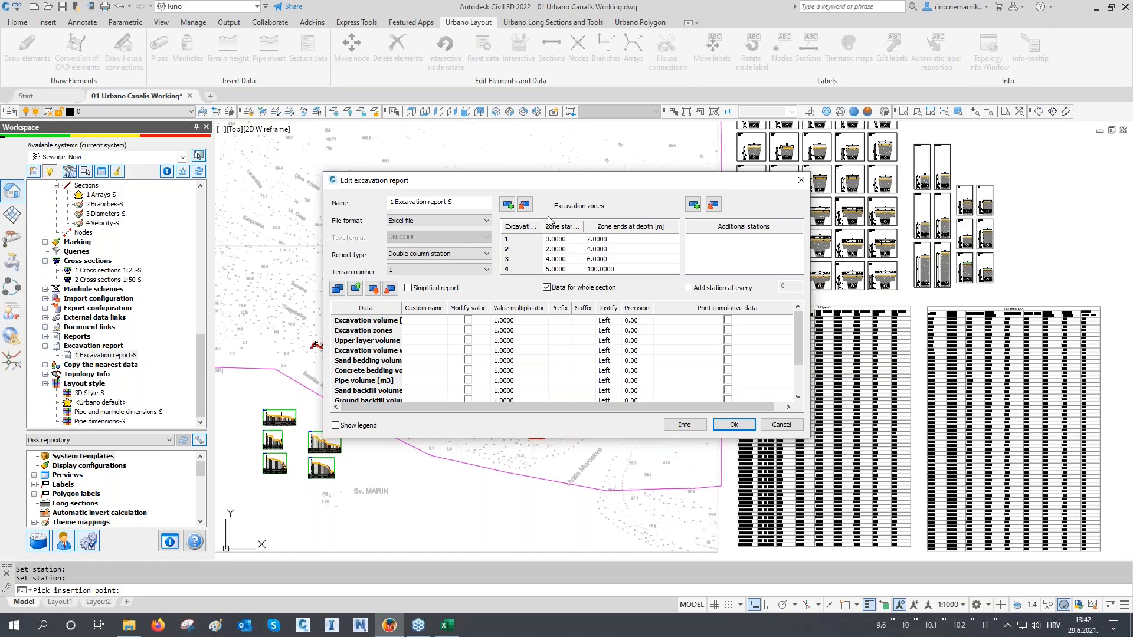
left_click_drag(400, 311, 472, 320)
- Remove Concrete bedding volume, Formwork area and Formwork volume from the excavation report's data and accept the configuration
left_click(341, 291)
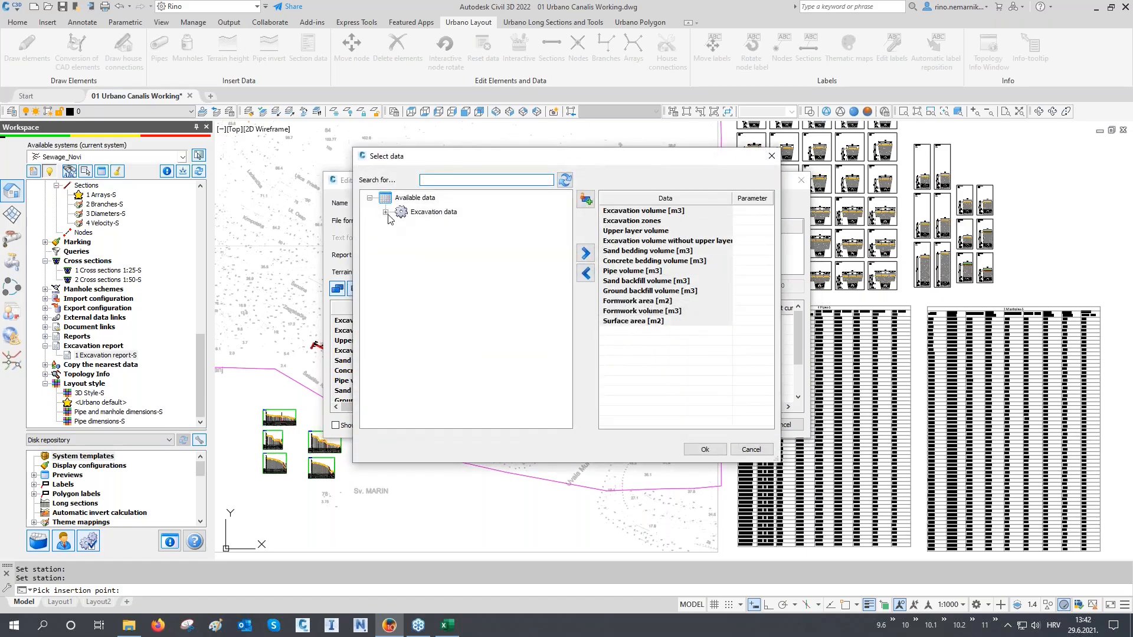
left_click(386, 212)
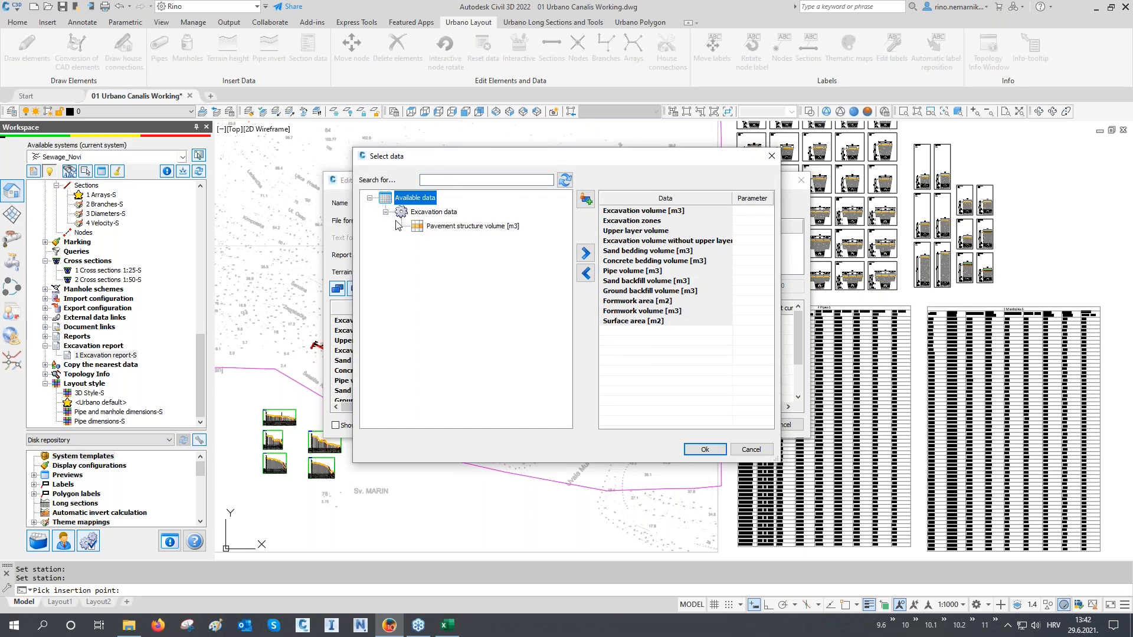
left_click(658, 265)
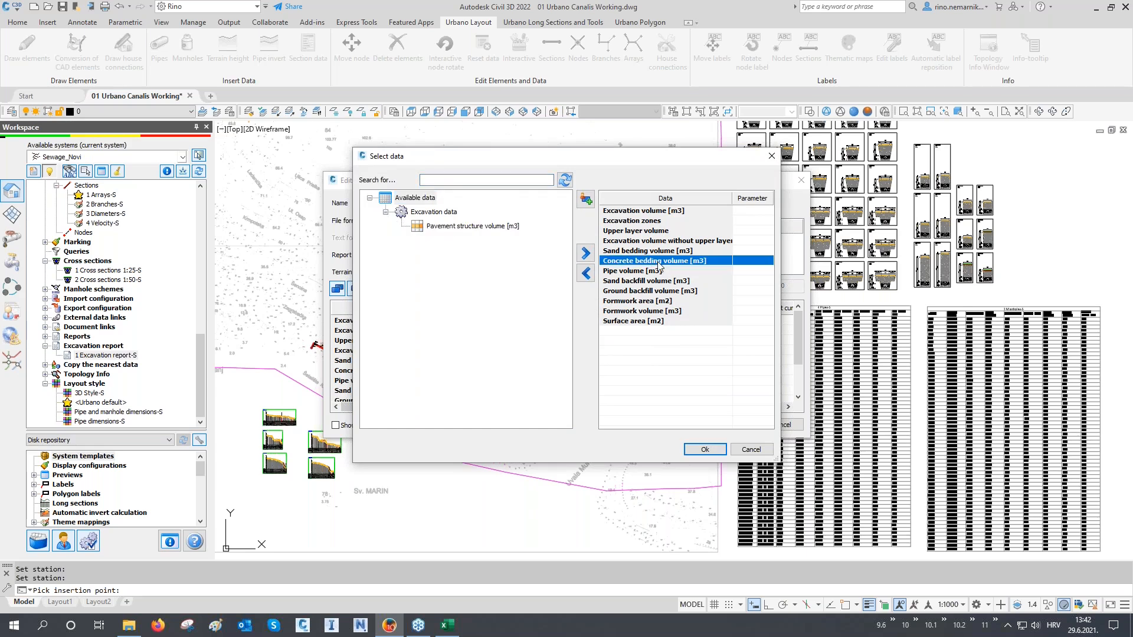
left_click(586, 277)
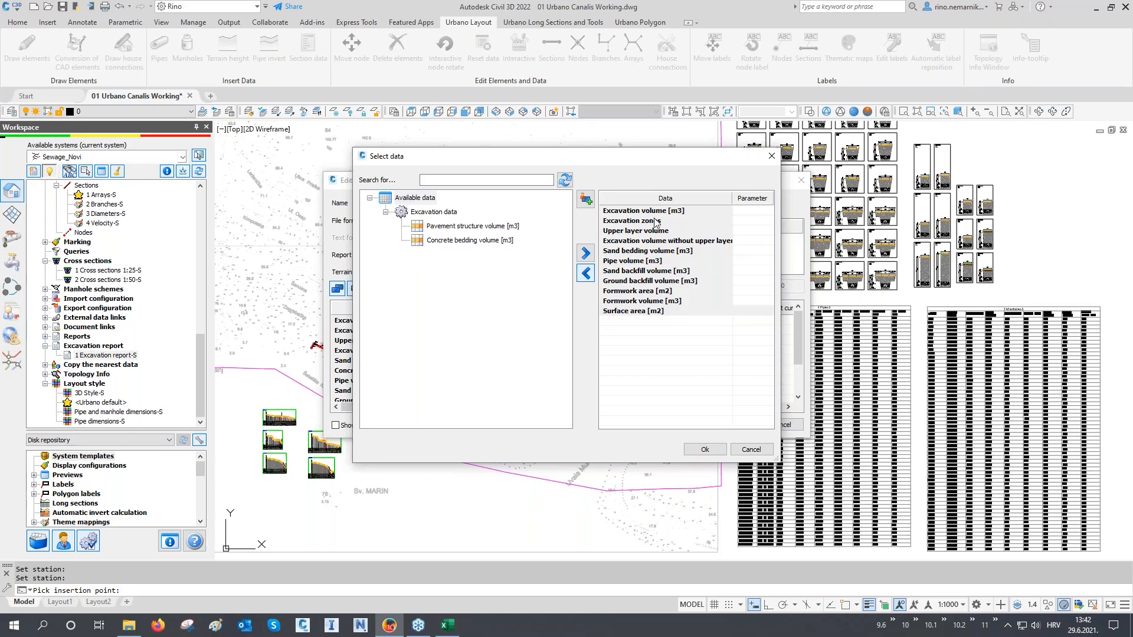
left_click(648, 292)
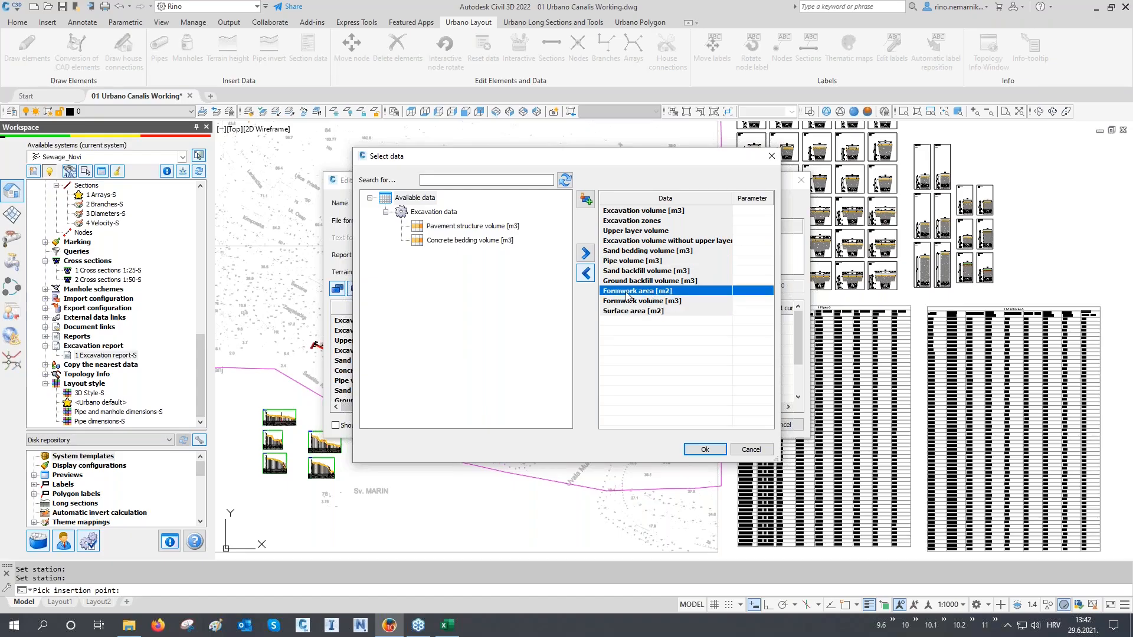
left_click(590, 277)
left_click(614, 291)
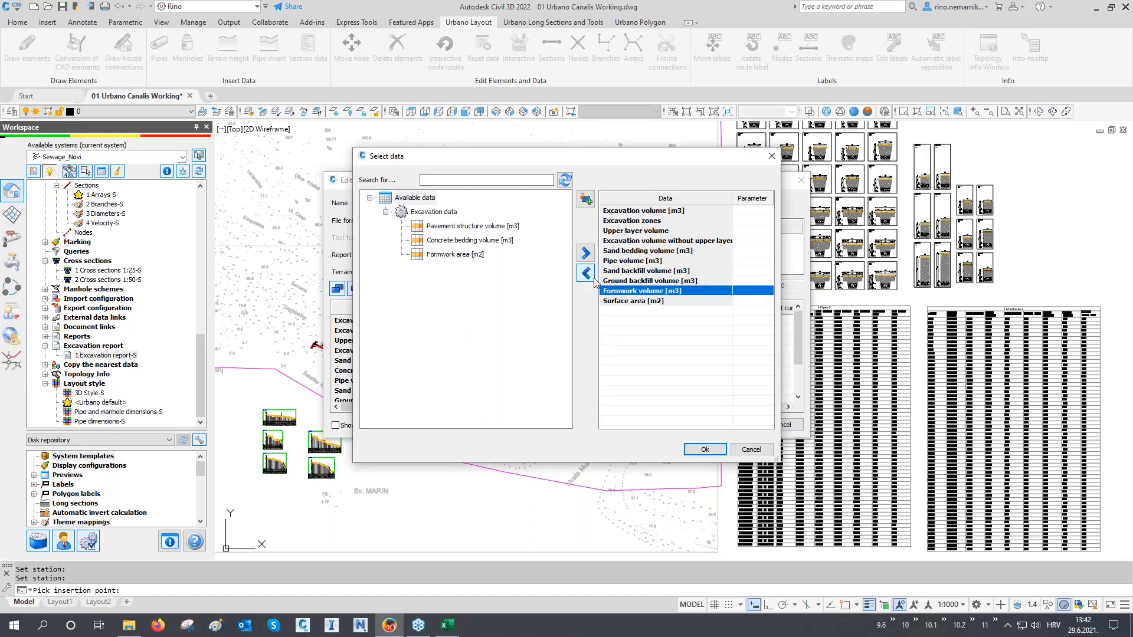
left_click(589, 276)
left_click(706, 449)
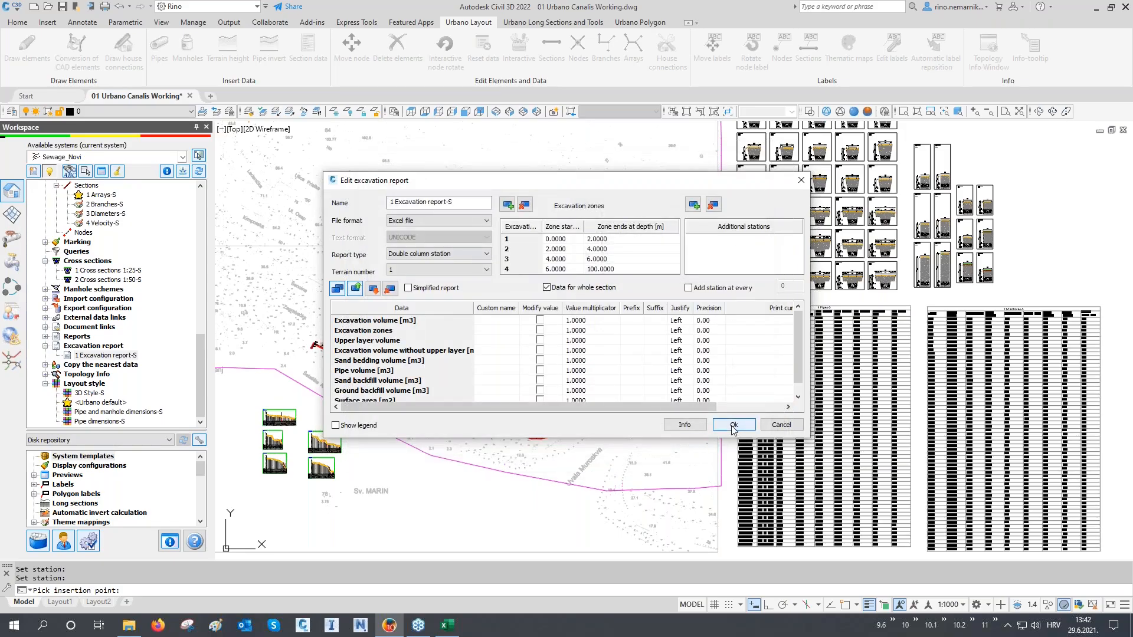
left_click(734, 425)
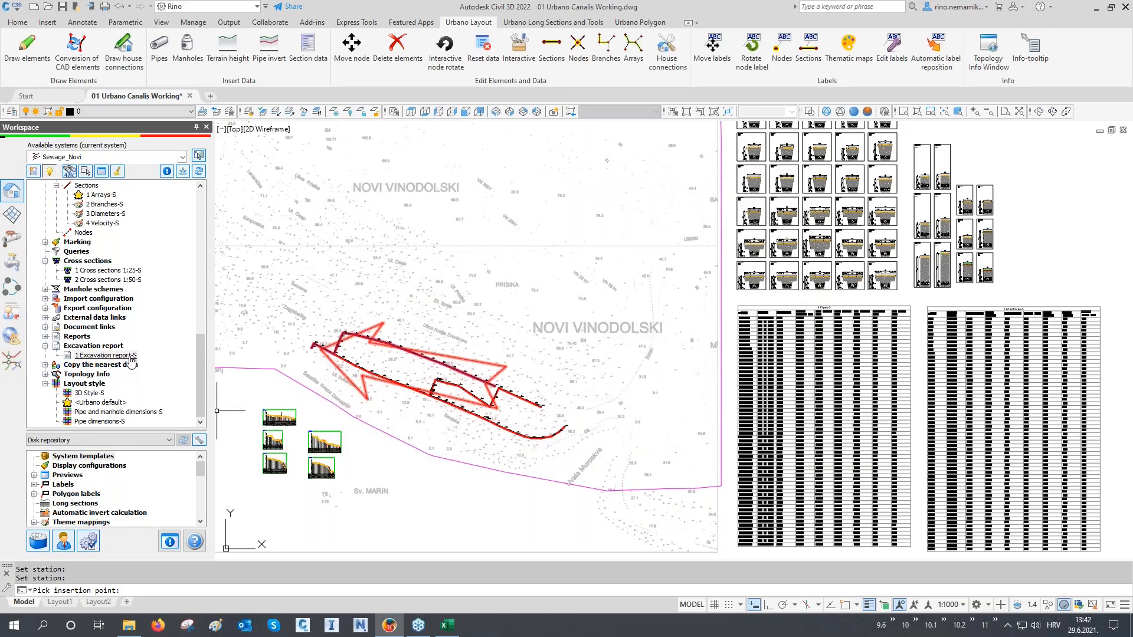
- Run 1 Excavation report-S grouped by Array and save it as an Excel file
double_click(129, 356)
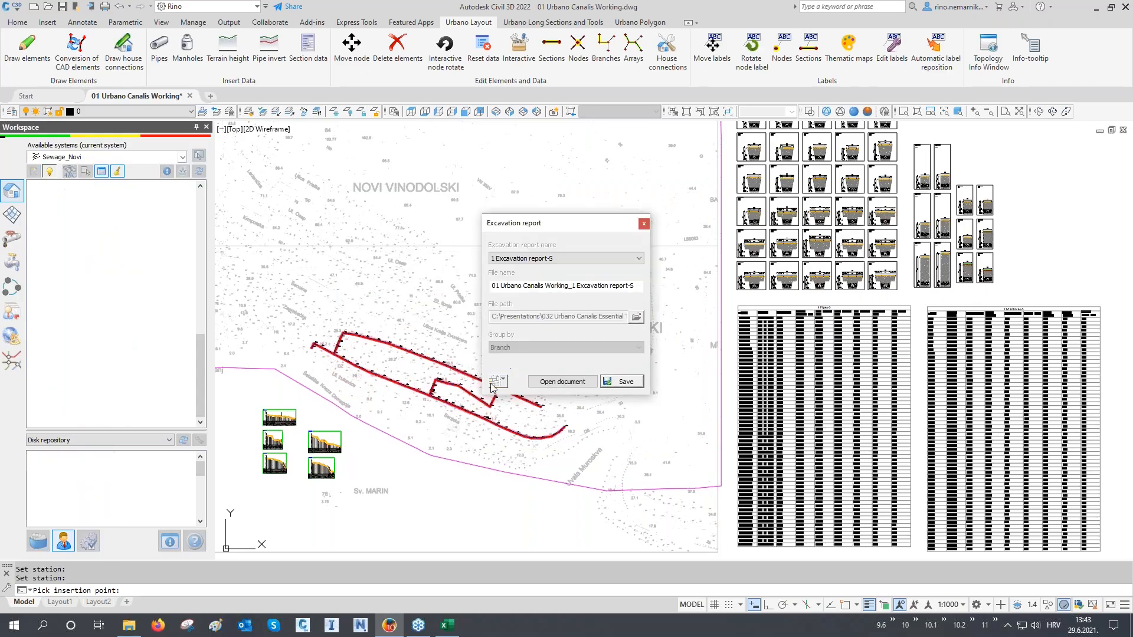
left_click(518, 349)
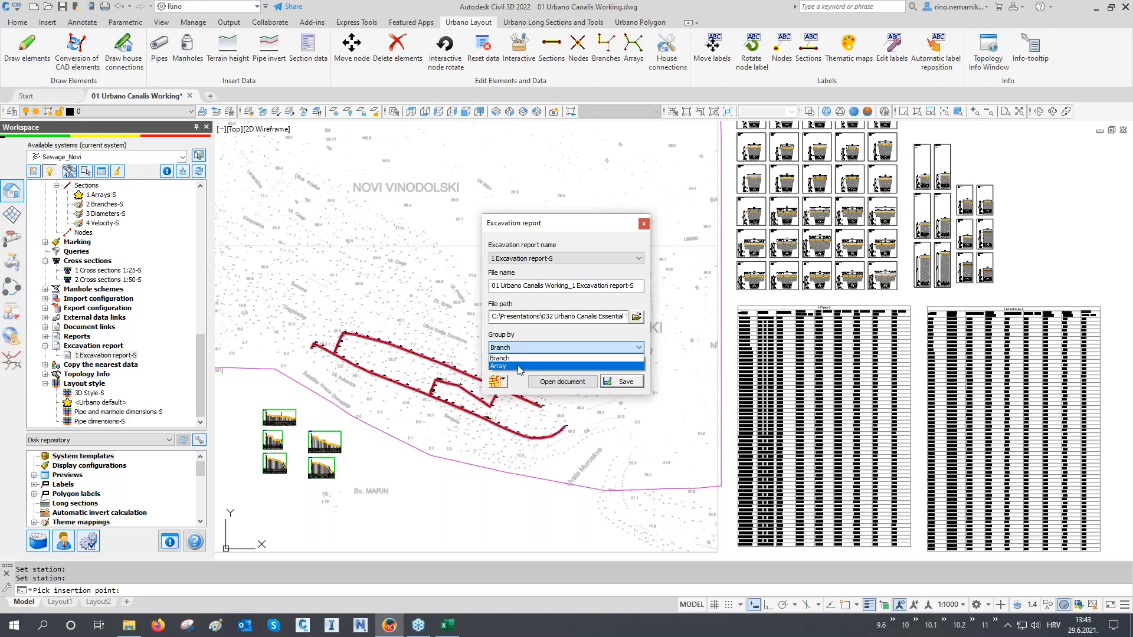
left_click(519, 367)
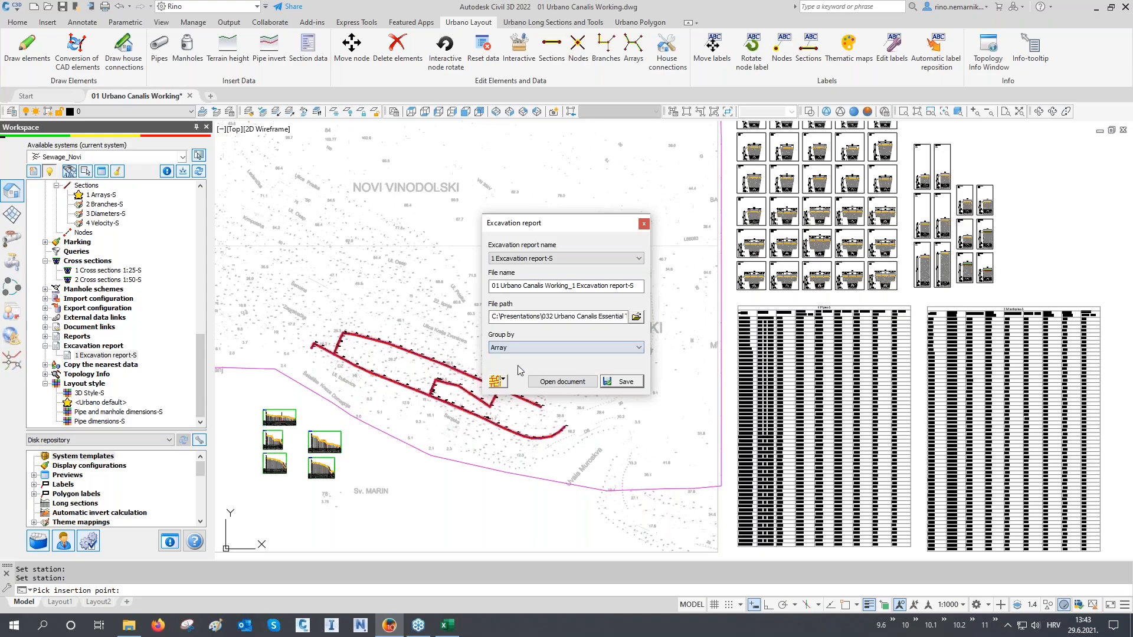
left_click(626, 384)
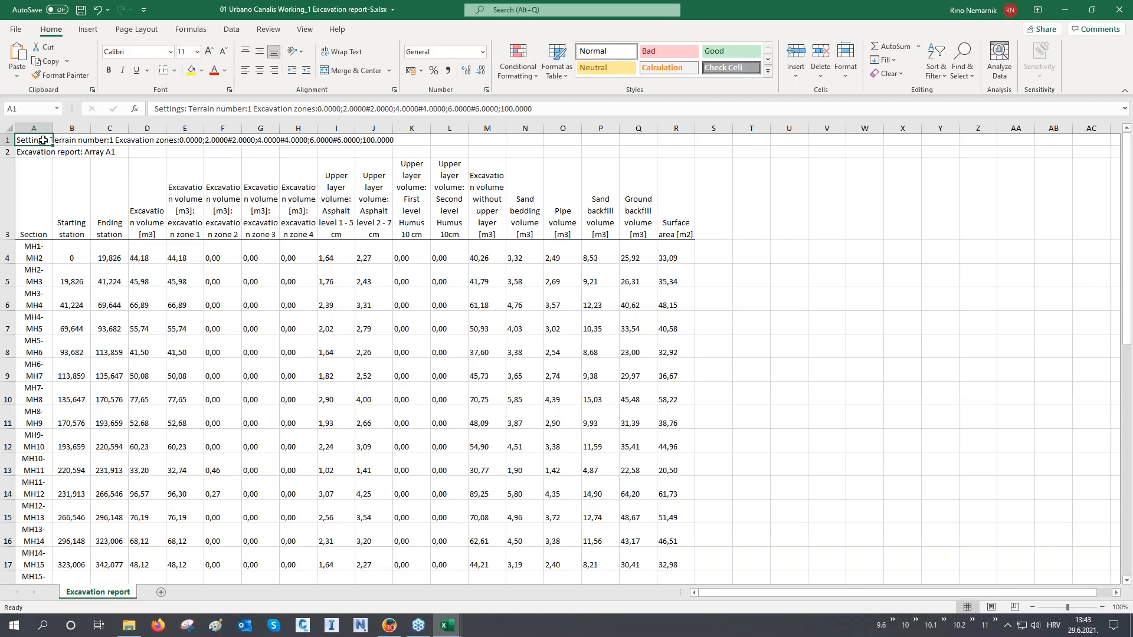
- Examine the Array A1 report columns: sections, stations, excavation zones, upper layers, bedding, pipe, backfill volumes and surface area
left_click(8, 152)
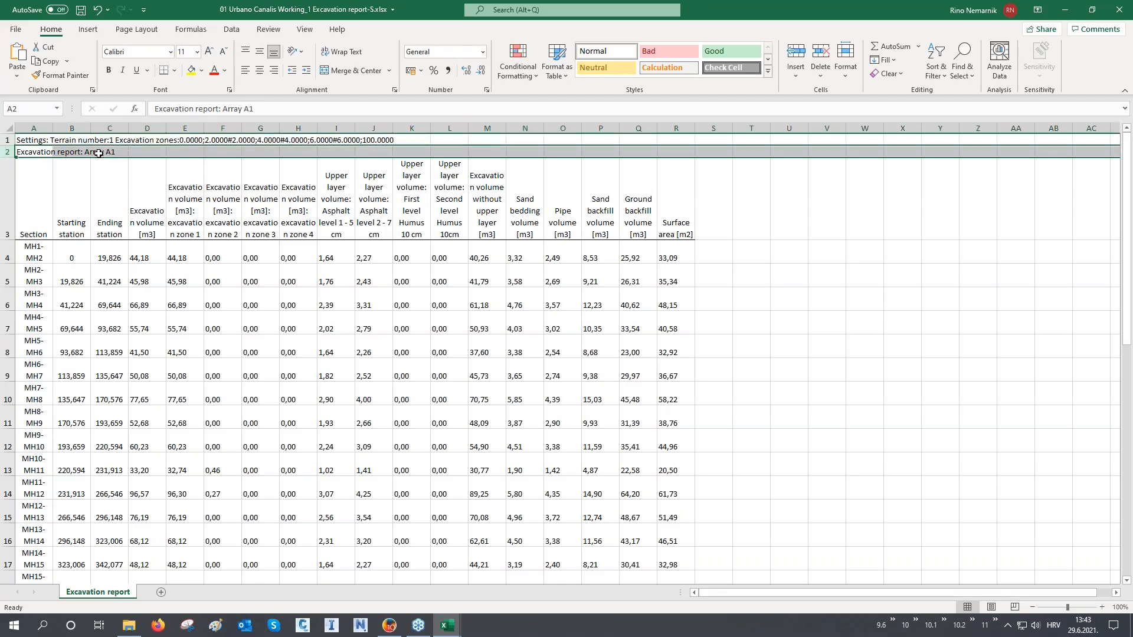
left_click(34, 128)
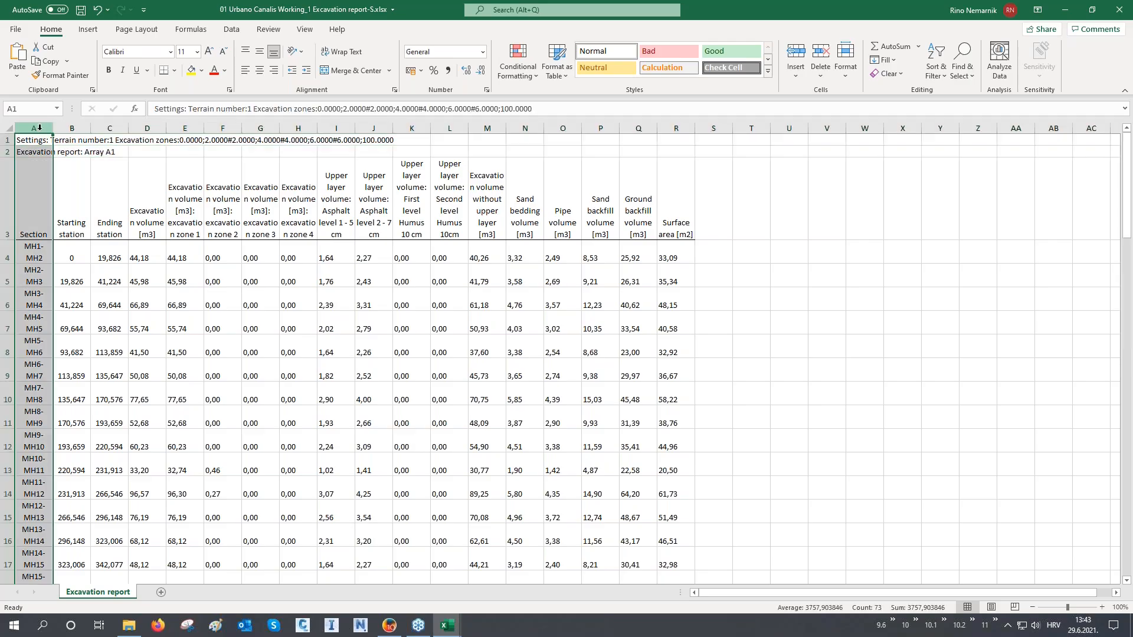
left_click_drag(70, 126, 112, 128)
left_click(147, 129)
left_click_drag(178, 128, 298, 129)
left_click_drag(195, 141, 379, 141)
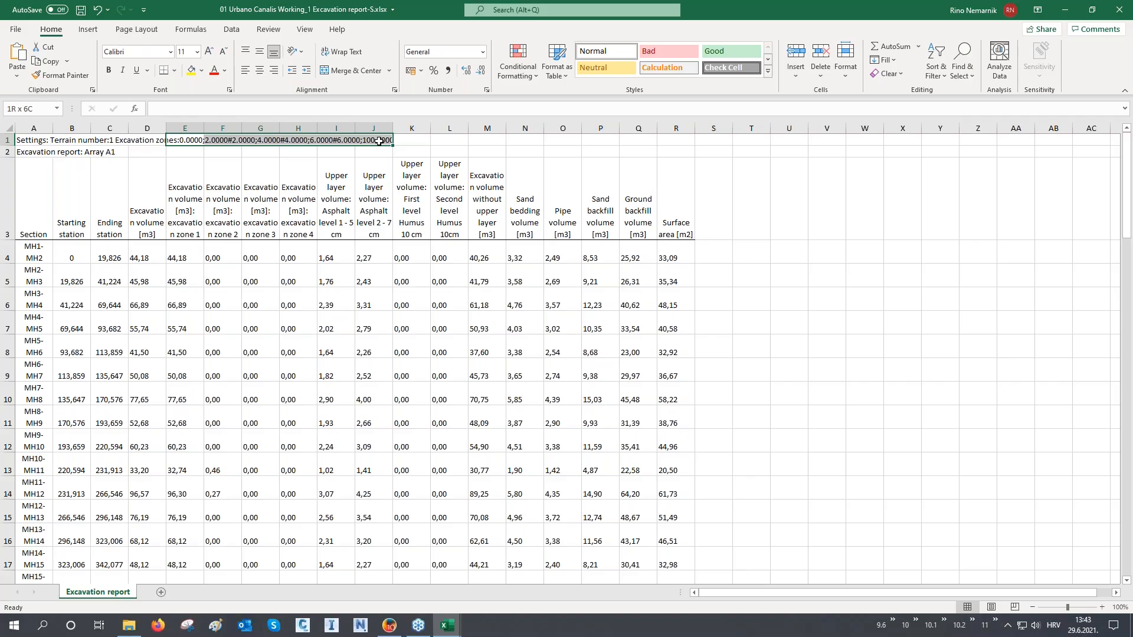
left_click_drag(337, 129, 446, 212)
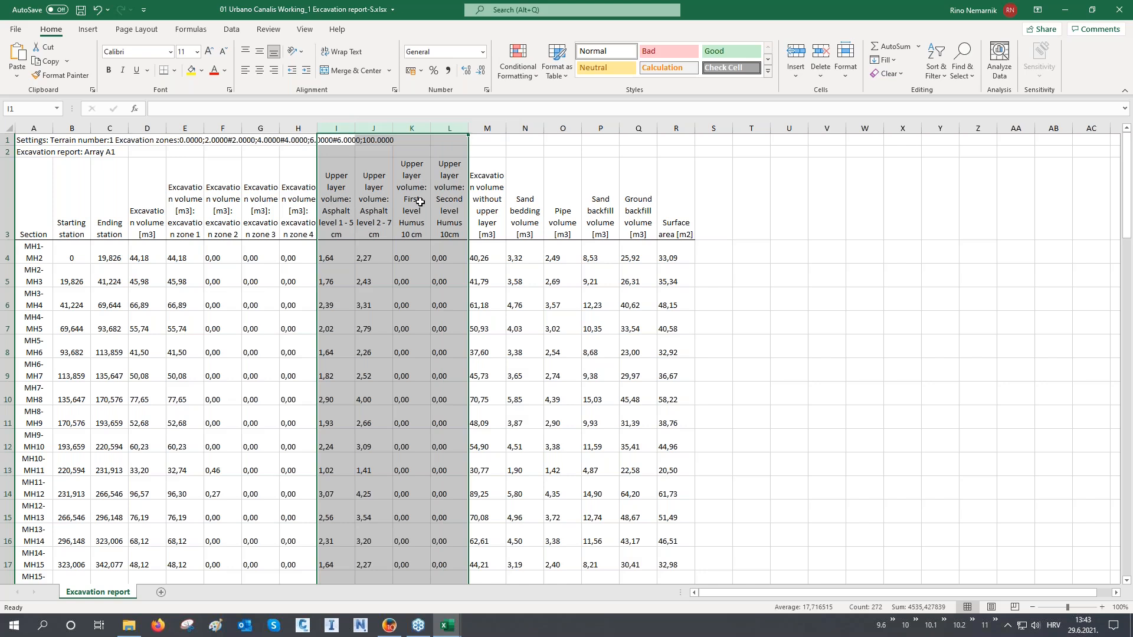
left_click(496, 128)
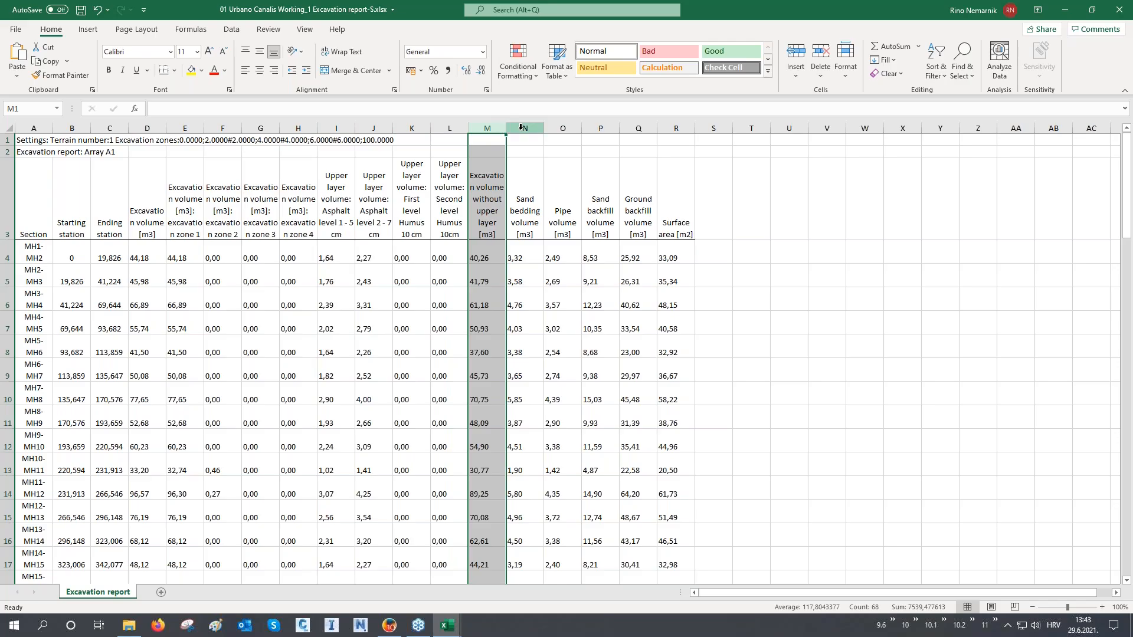
left_click(521, 129)
left_click_drag(538, 135, 635, 152)
left_click(679, 130)
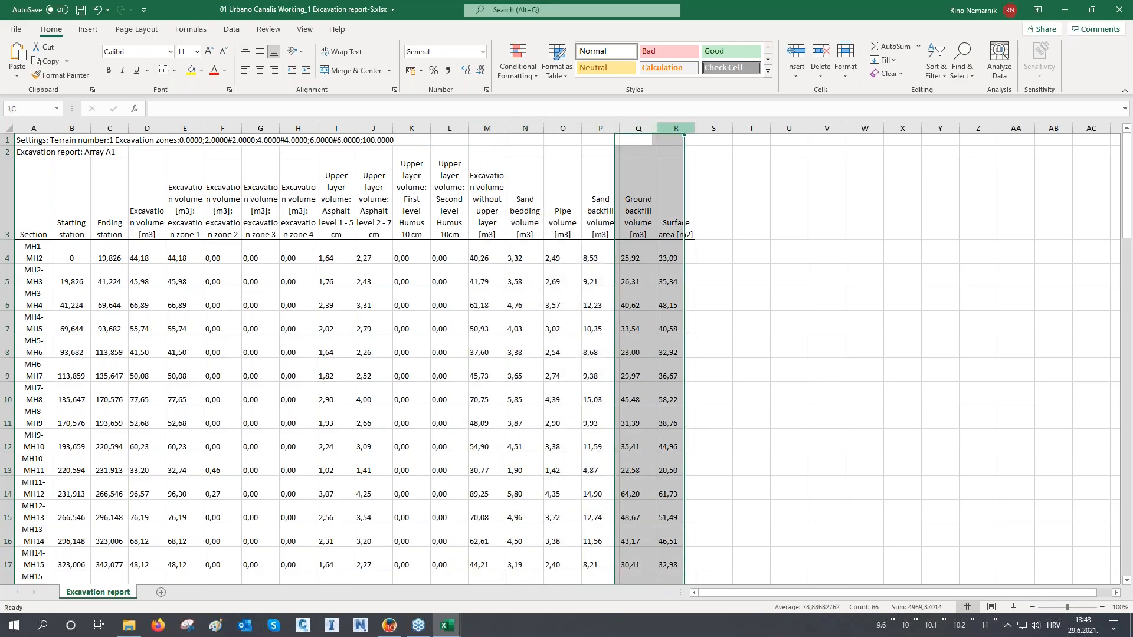
- Examine the summed volumes for Array A1 and the sum of data for the active system at the report's end
scroll(605, 283, "down", 5)
scroll(596, 299, "down", 3)
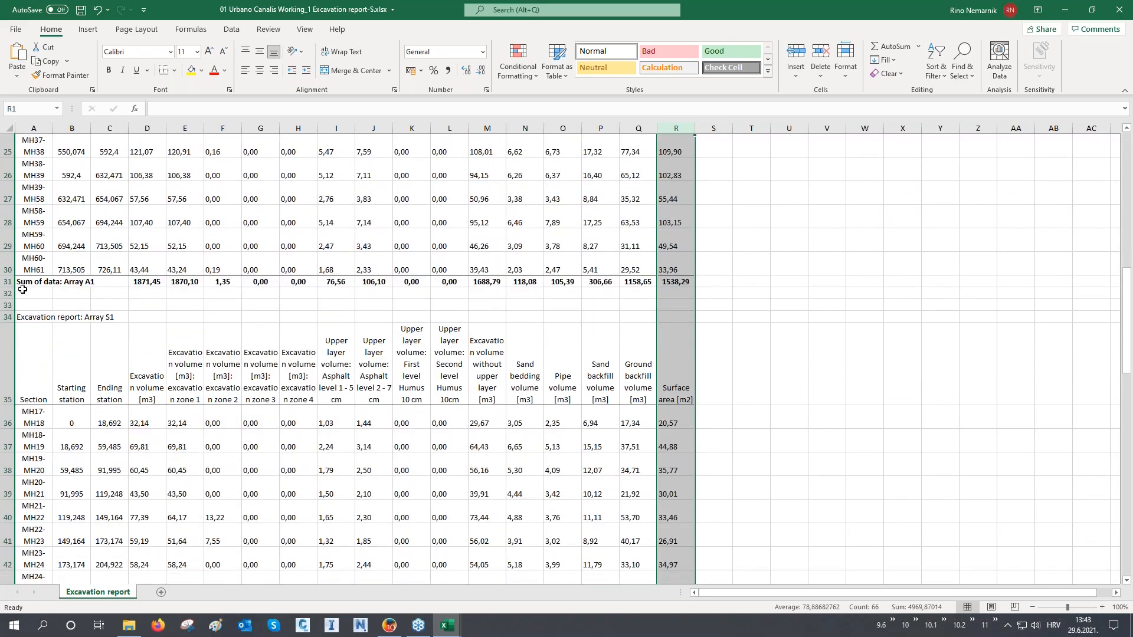
left_click(9, 281)
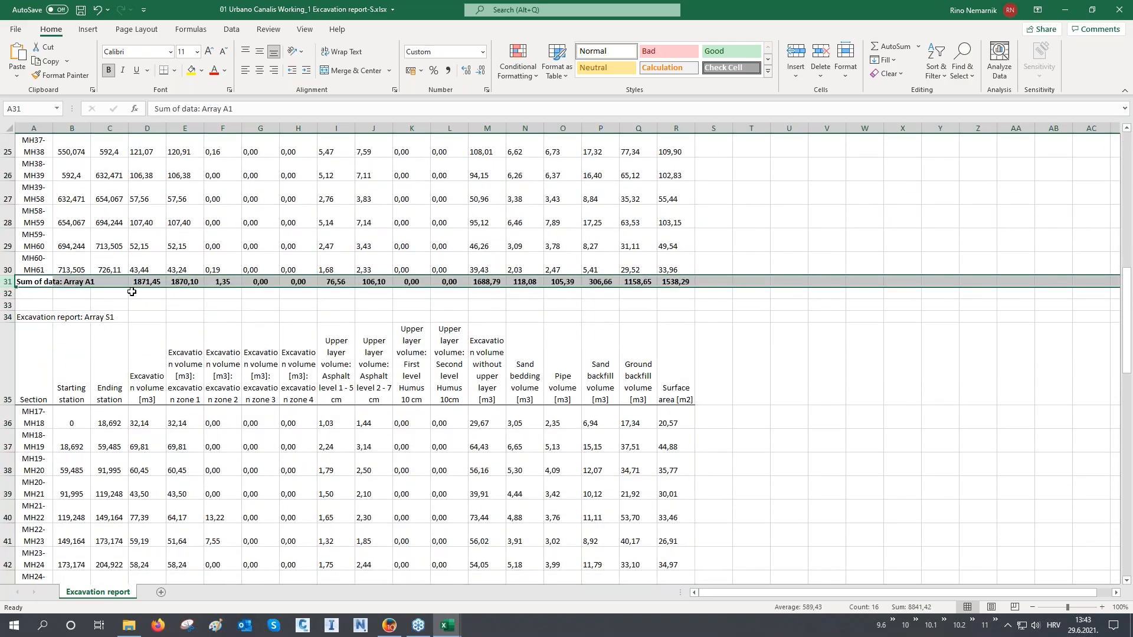
scroll(132, 291, "down", 13)
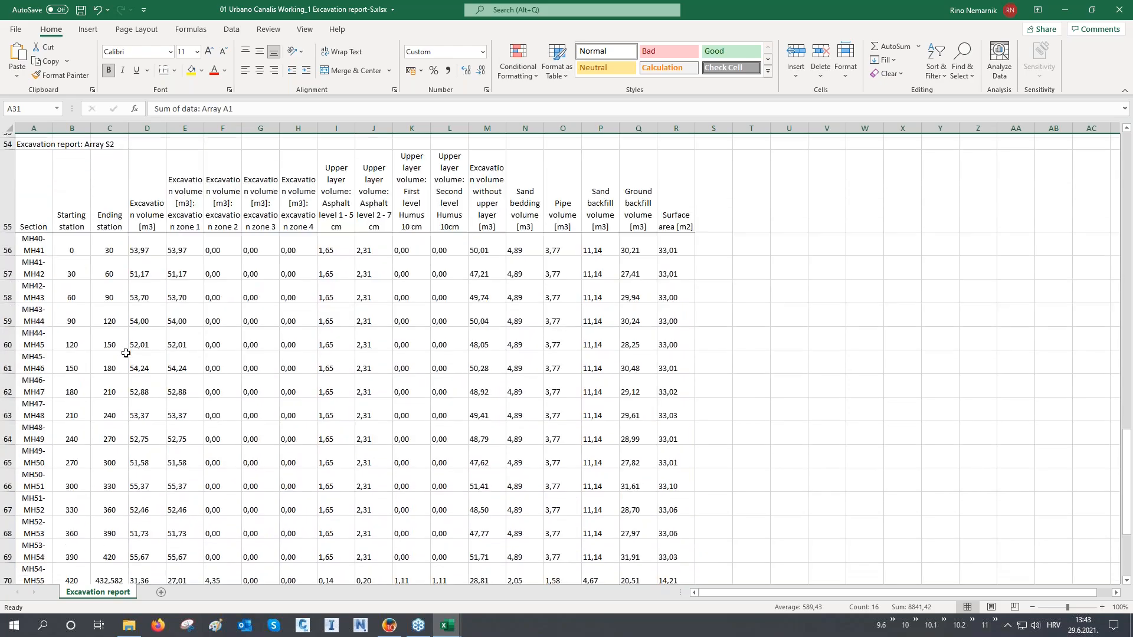
scroll(125, 355, "down", 2)
left_click_drag(26, 270, 586, 390)
scroll(35, 363, "up", 3, "ctrl")
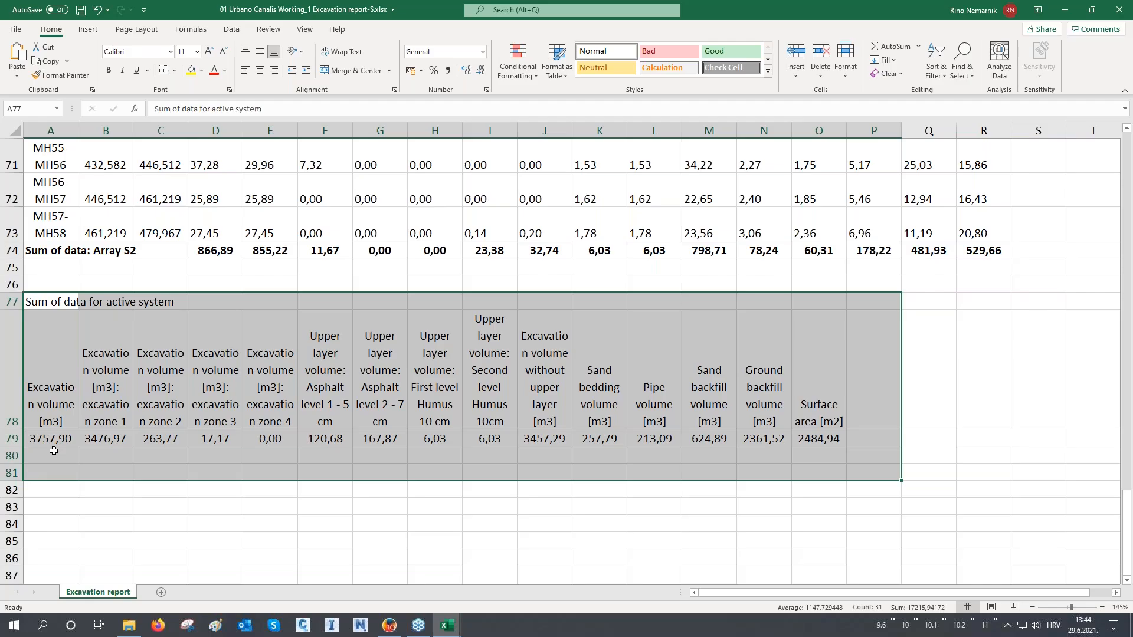
- Save and close the report workbook, return to Civil 3D and close the Excavation report dialog
key("ctrl+s")
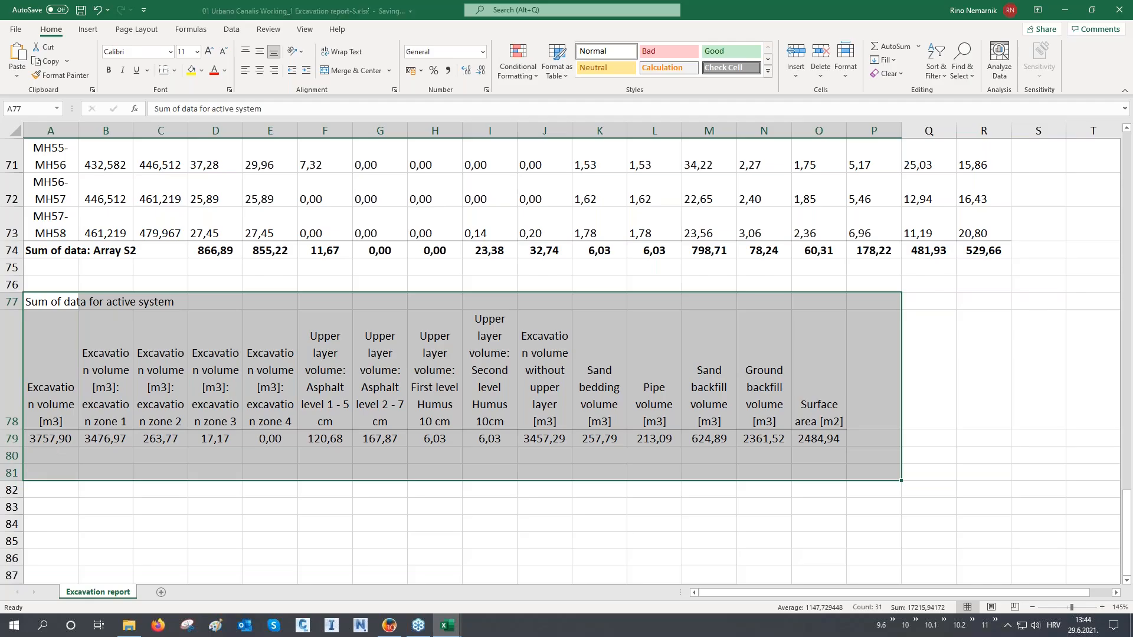
left_click(1117, 11)
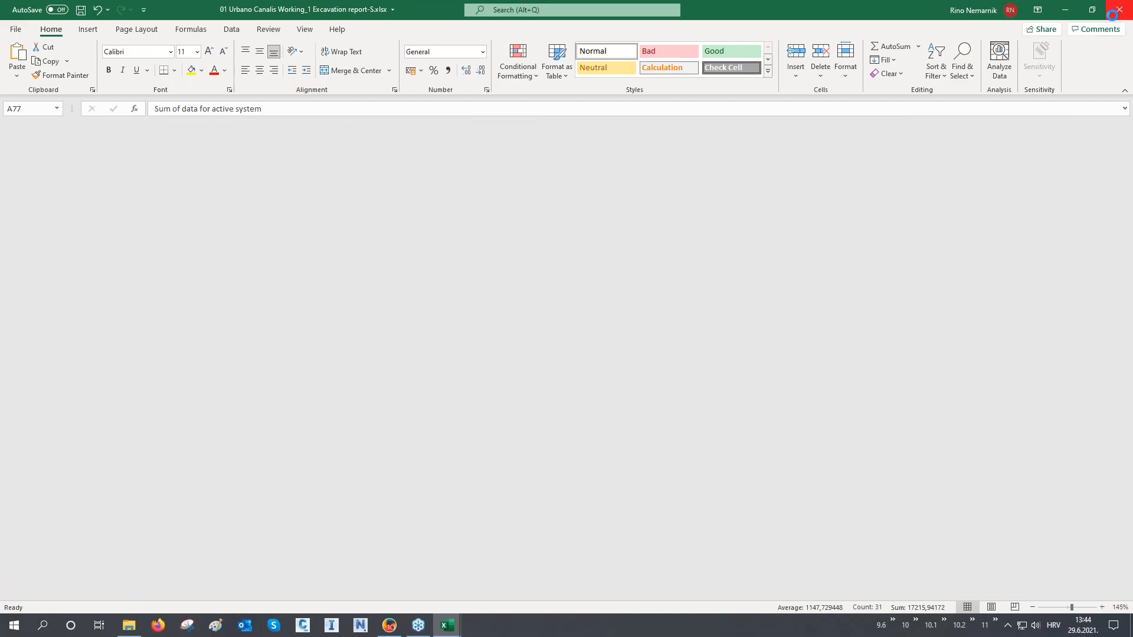
left_click(1065, 10)
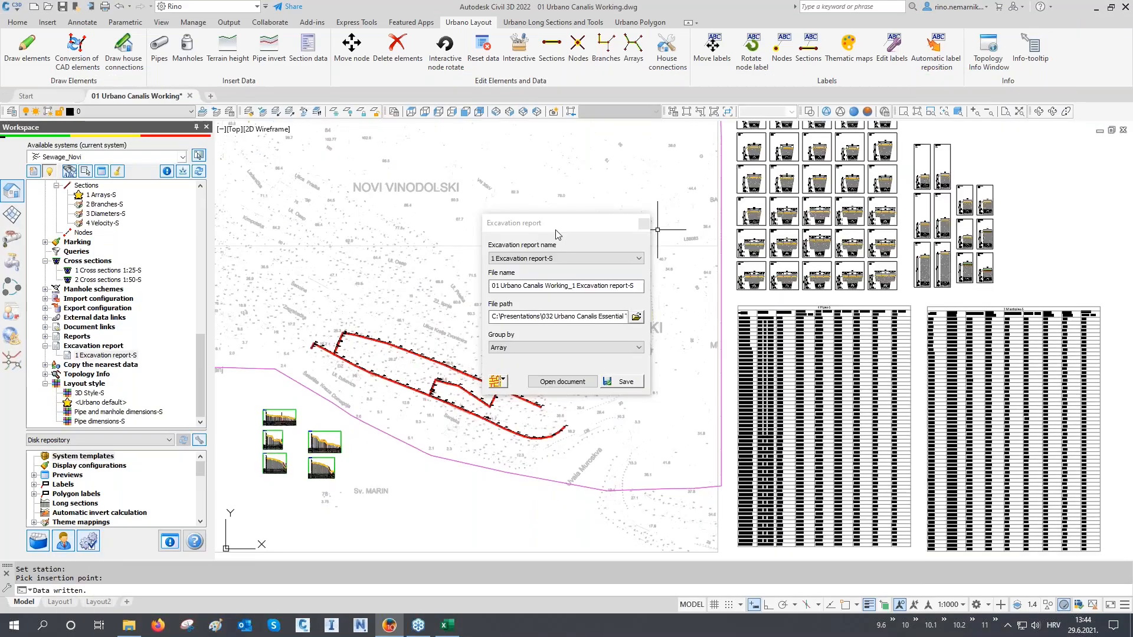
left_click_drag(721, 214, 1034, 138)
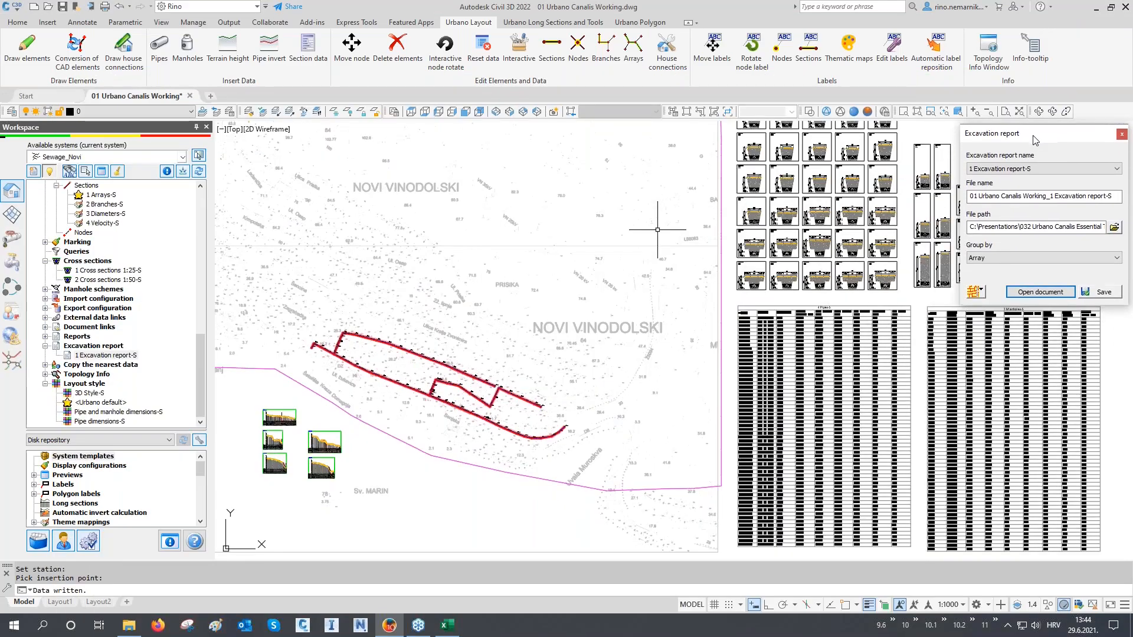
left_click(1121, 133)
- Examine how the current layout style draws the pipes and manholes around MH12 on the lower run
middle_click_drag(586, 354, 734, 354)
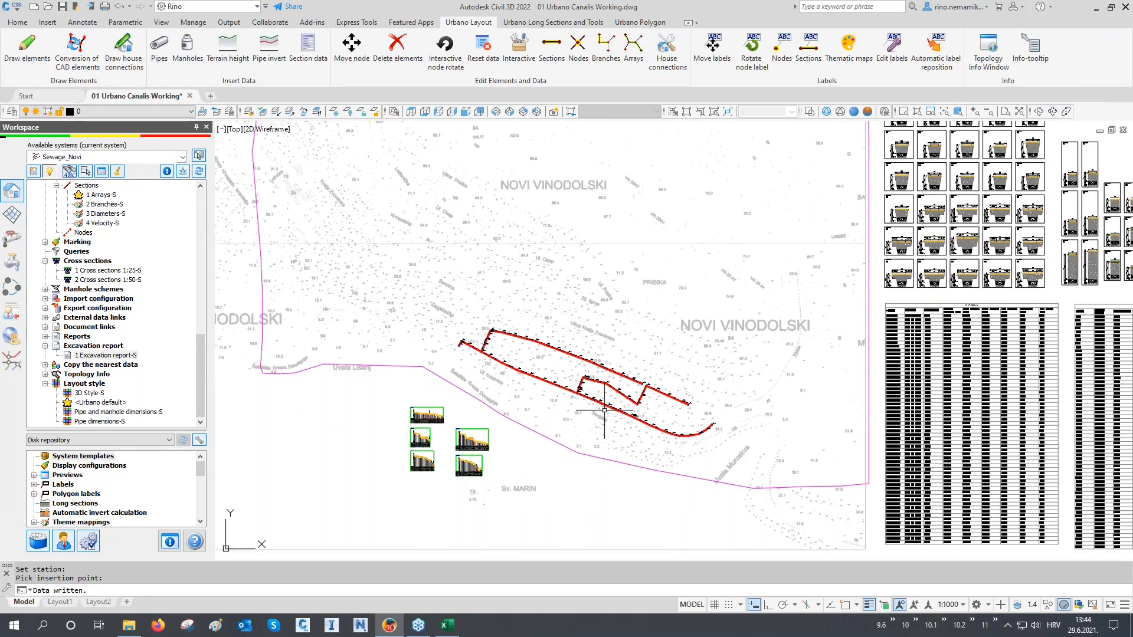
left_click(82, 384)
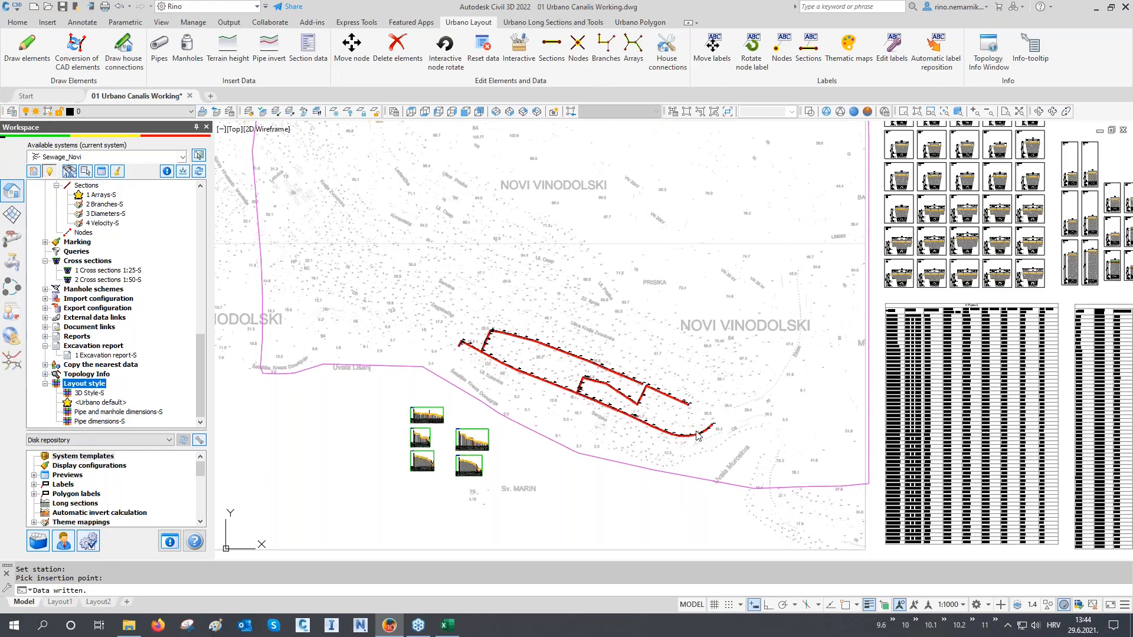
scroll(697, 435, "up", 6)
scroll(483, 281, "up", 8)
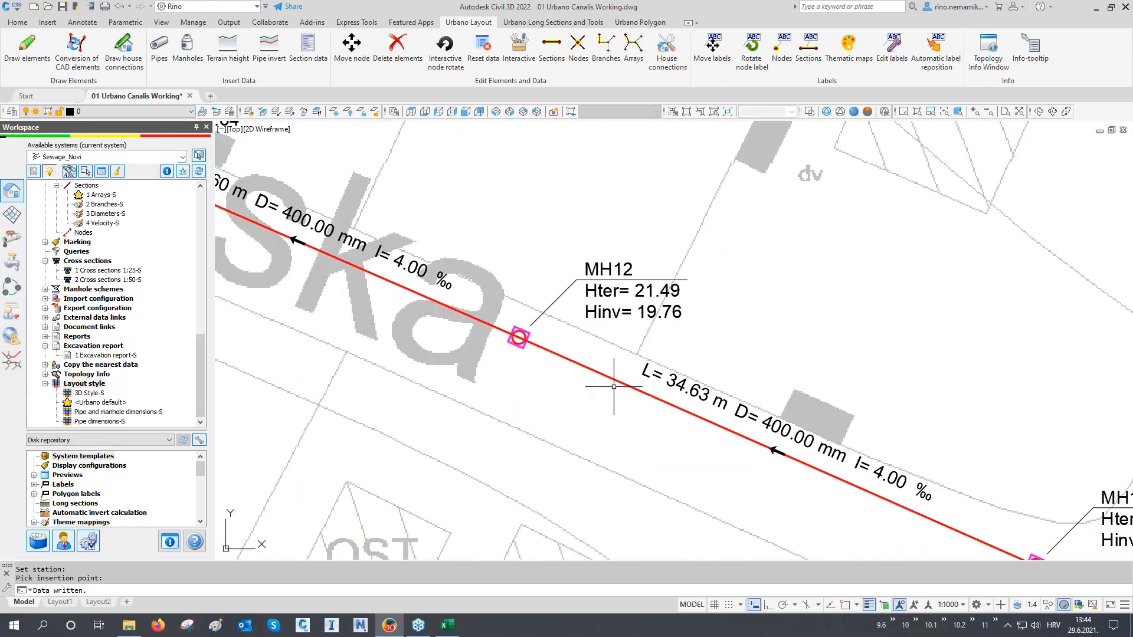
left_click(616, 389)
left_click(578, 370)
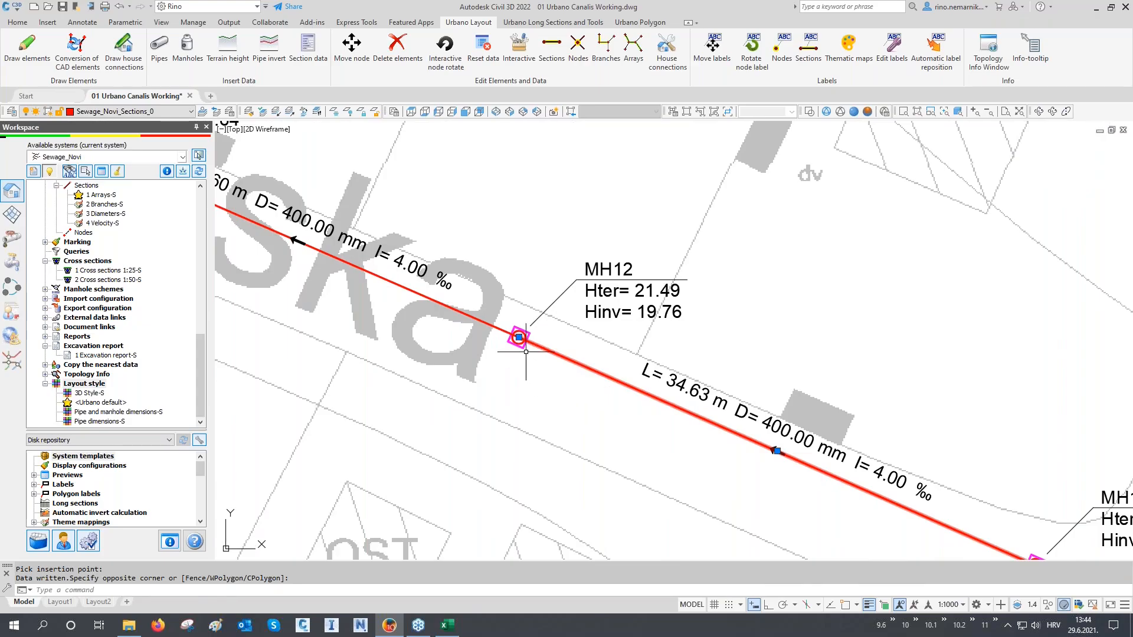
key("Escape")
scroll(526, 352, "up", 5)
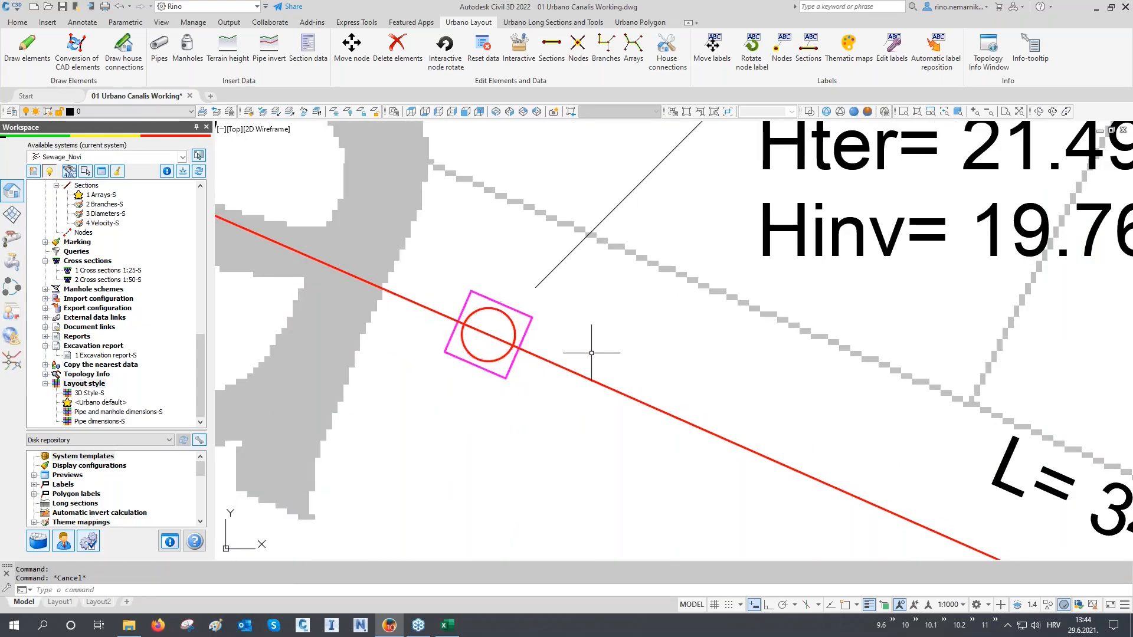
key("Escape")
scroll(693, 374, "down", 7)
scroll(694, 375, "down", 2)
middle_click_drag(587, 397, 658, 400)
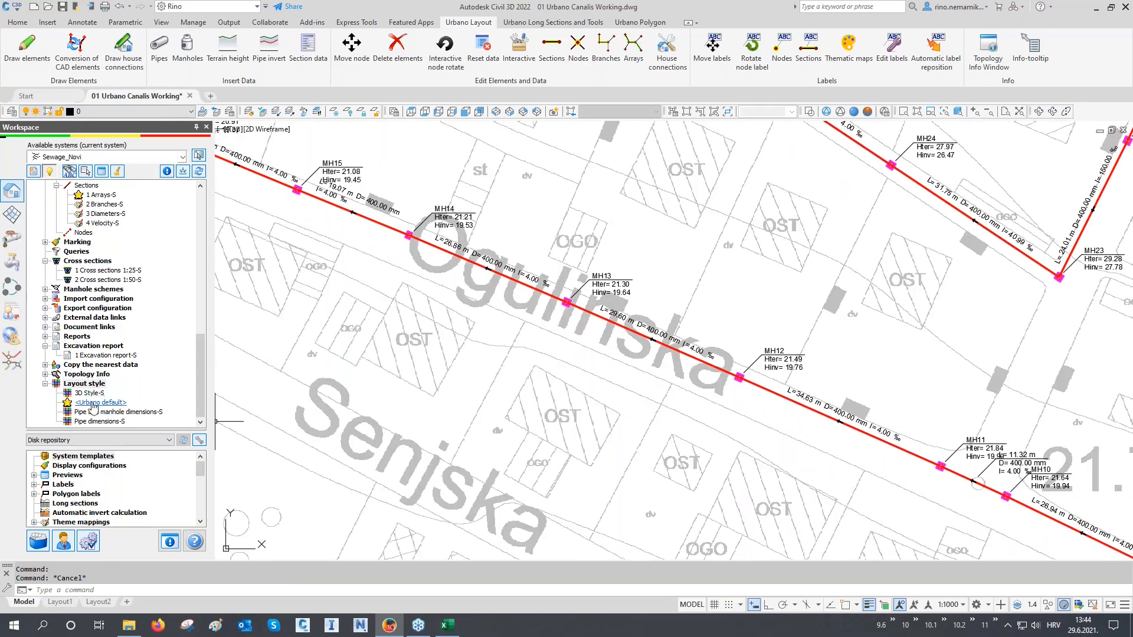
- Start a new layout style named "My plan style" and set its nodes to be drawn as geometric shapes
right_click(89, 392)
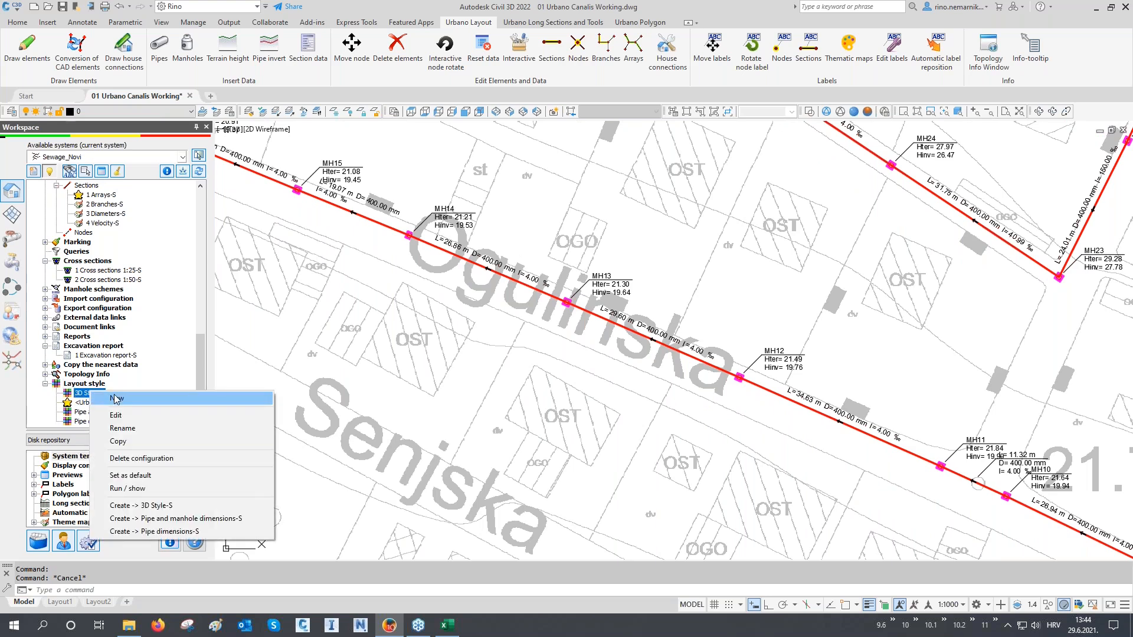
left_click(115, 398)
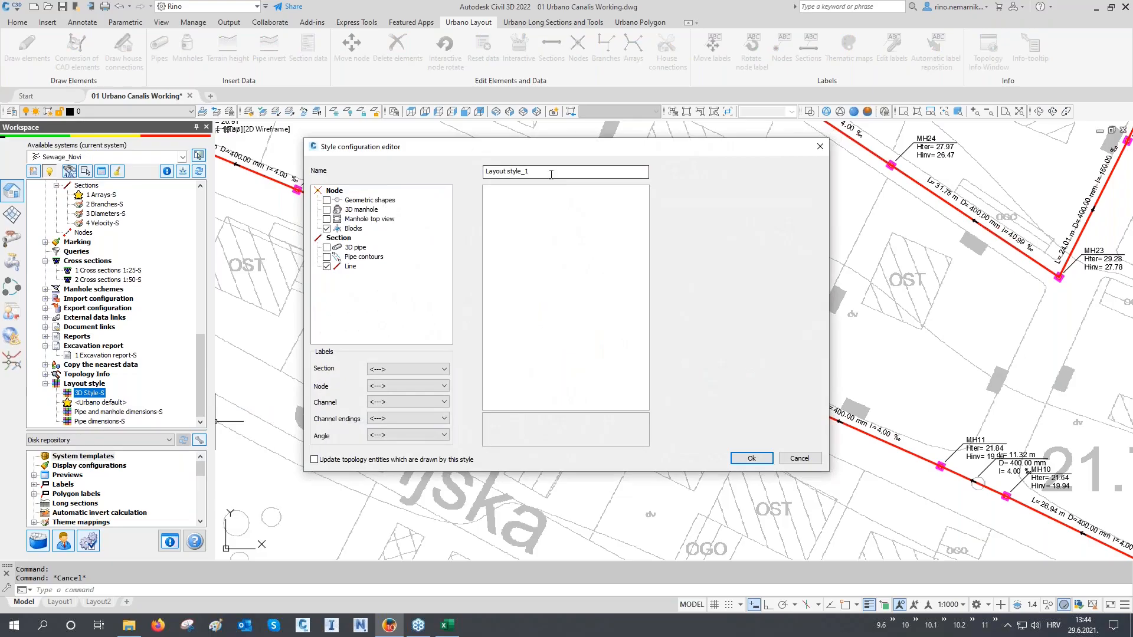
type("My plan")
left_click(327, 201)
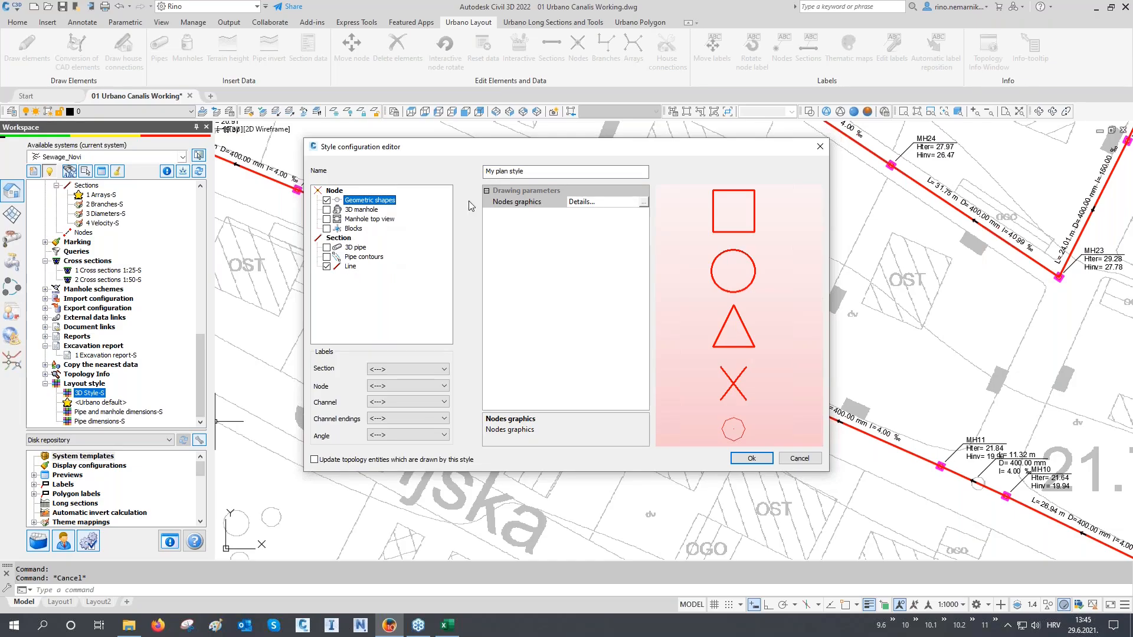
- In the nodes graphics details, set the Node type's main graphic to Circle and its main color to blue (5)
left_click(644, 202)
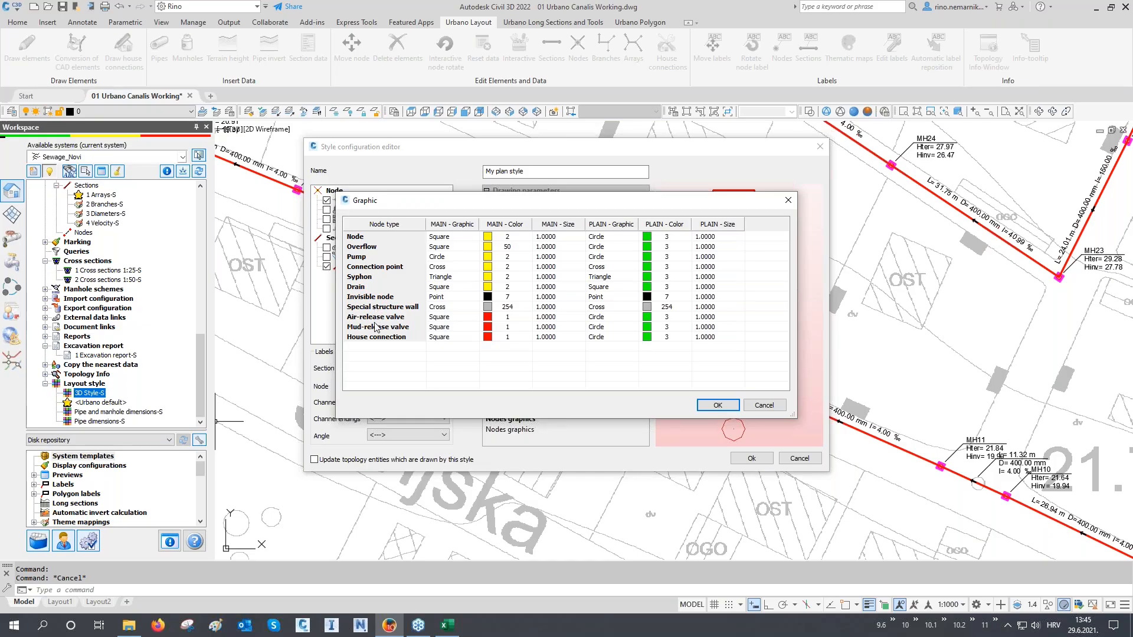
left_click(369, 238)
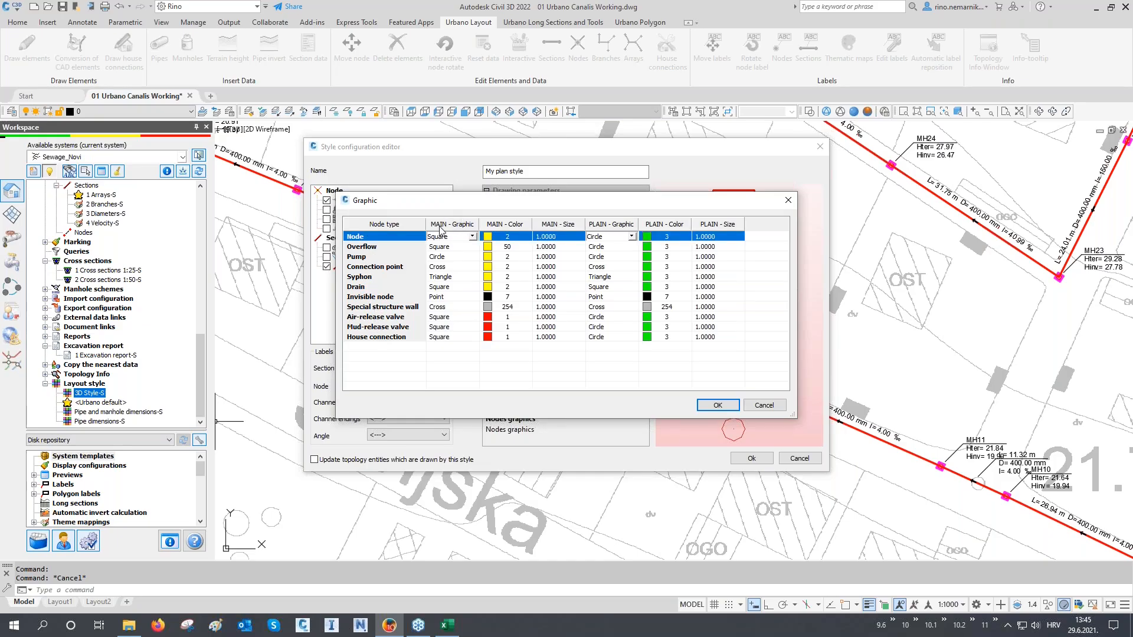
left_click(472, 237)
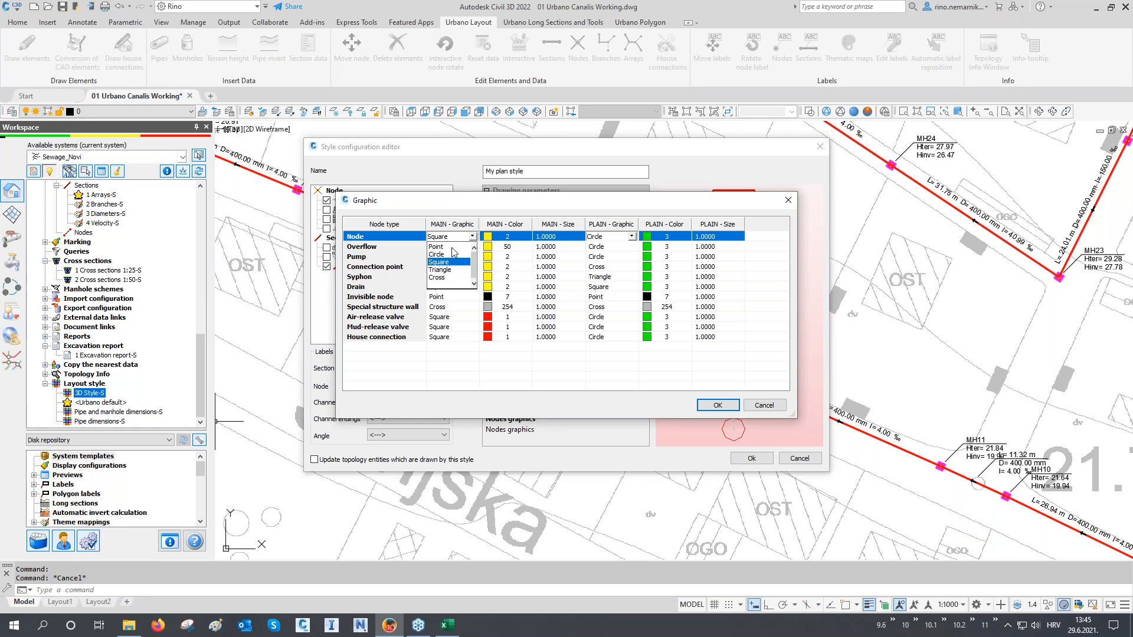
left_click(443, 255)
left_click(524, 238)
left_click(526, 237)
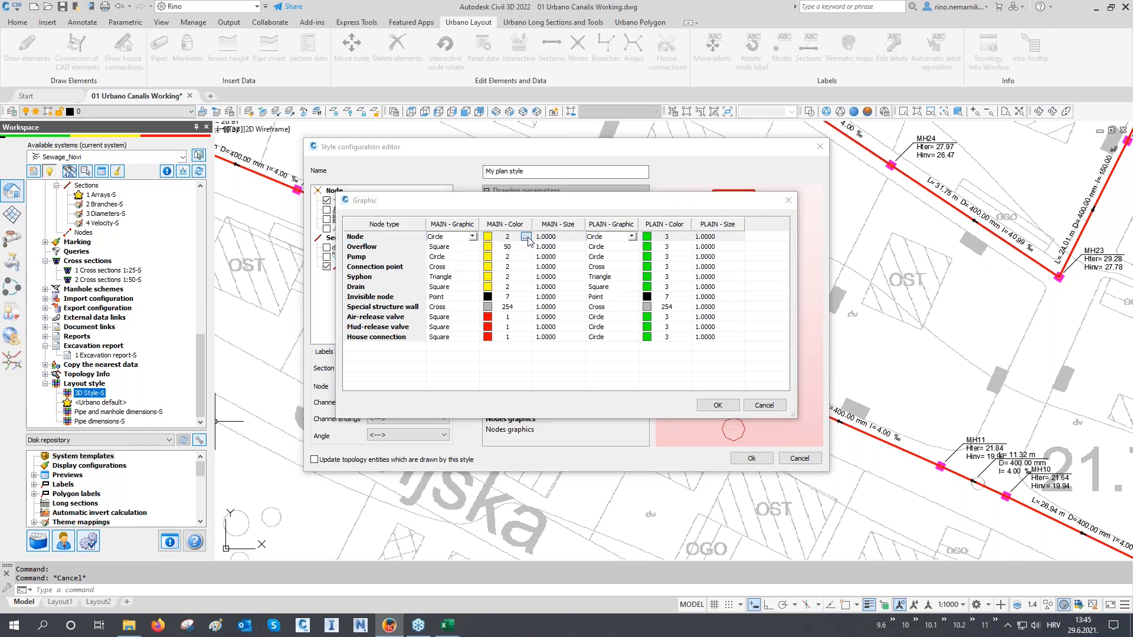
left_click(516, 338)
left_click(551, 404)
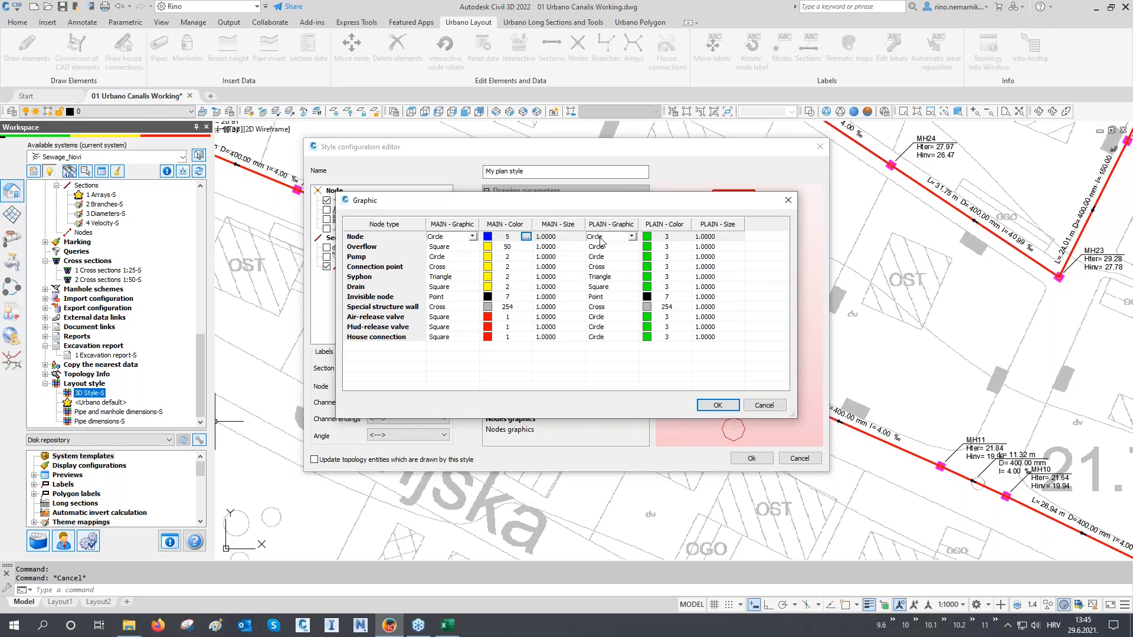
- Set the Node type's plain color to magenta (6) and plain size to 0.5, and save the style
left_click(666, 238)
left_click(685, 237)
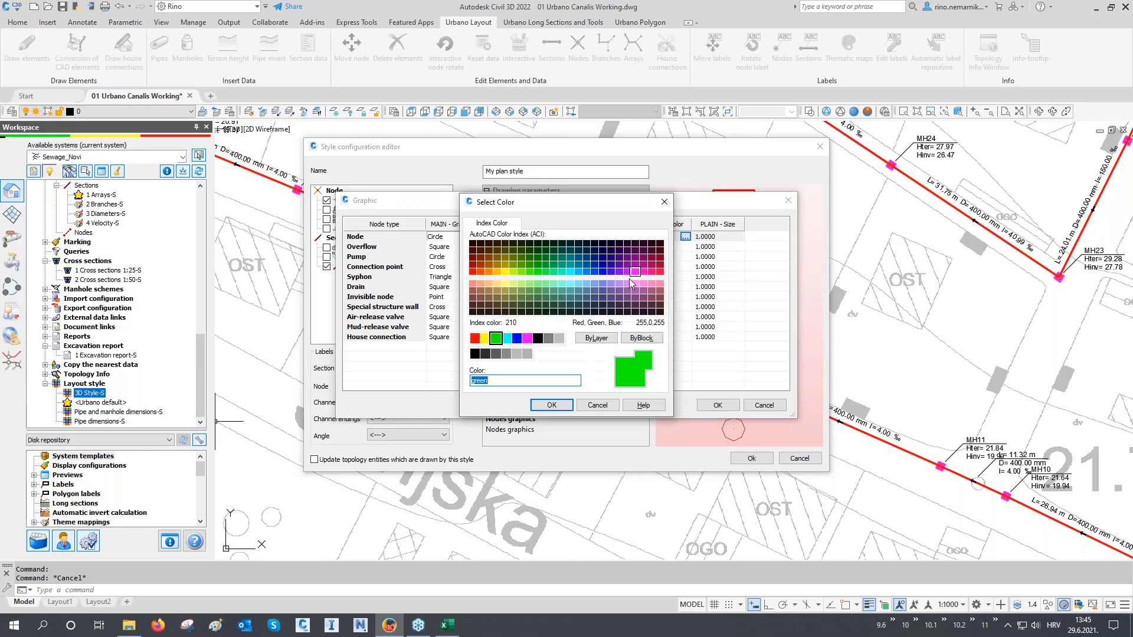
left_click(527, 337)
left_click(551, 403)
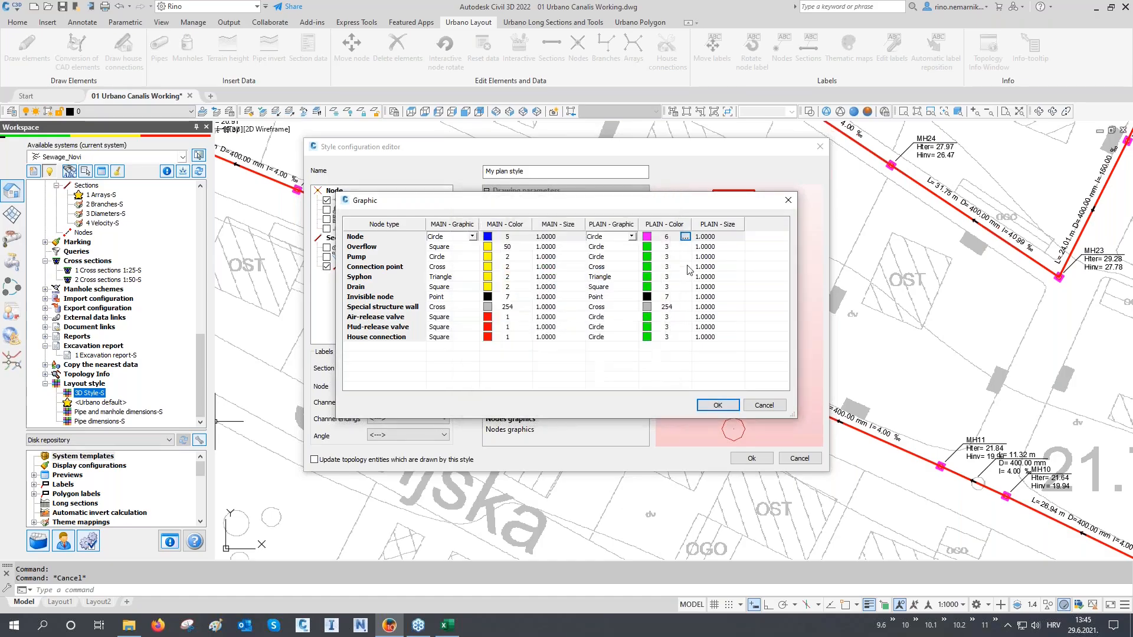
left_click(708, 237)
type("0.5")
left_click(717, 404)
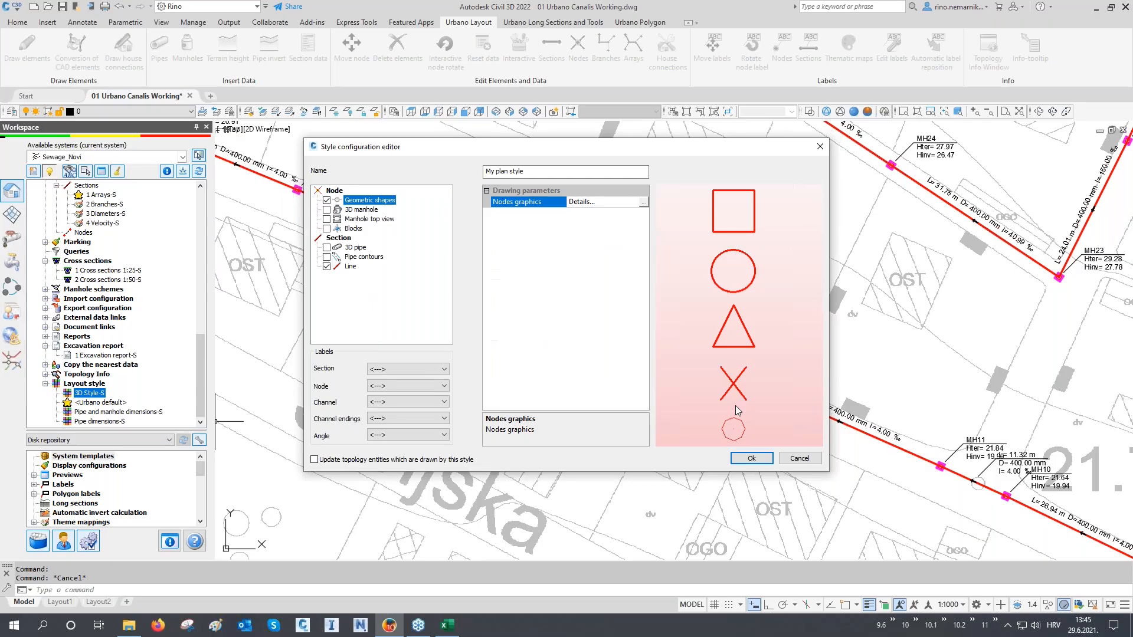
left_click(746, 458)
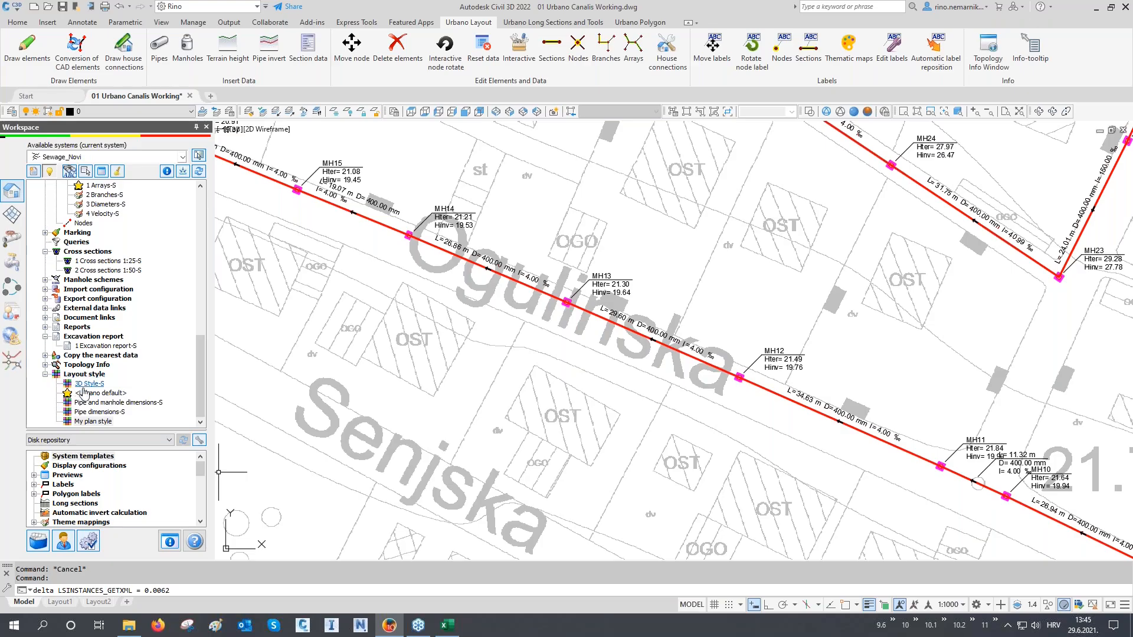
- Make "My plan style" the default layout style and check the settings for drawing network elements
right_click(79, 421)
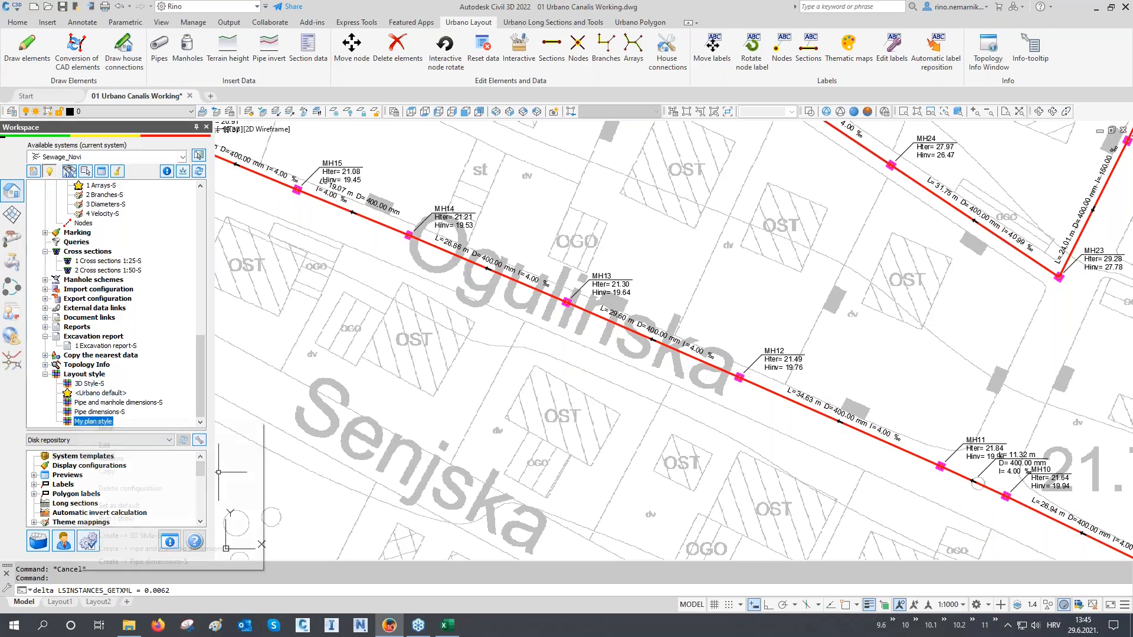
left_click(120, 506)
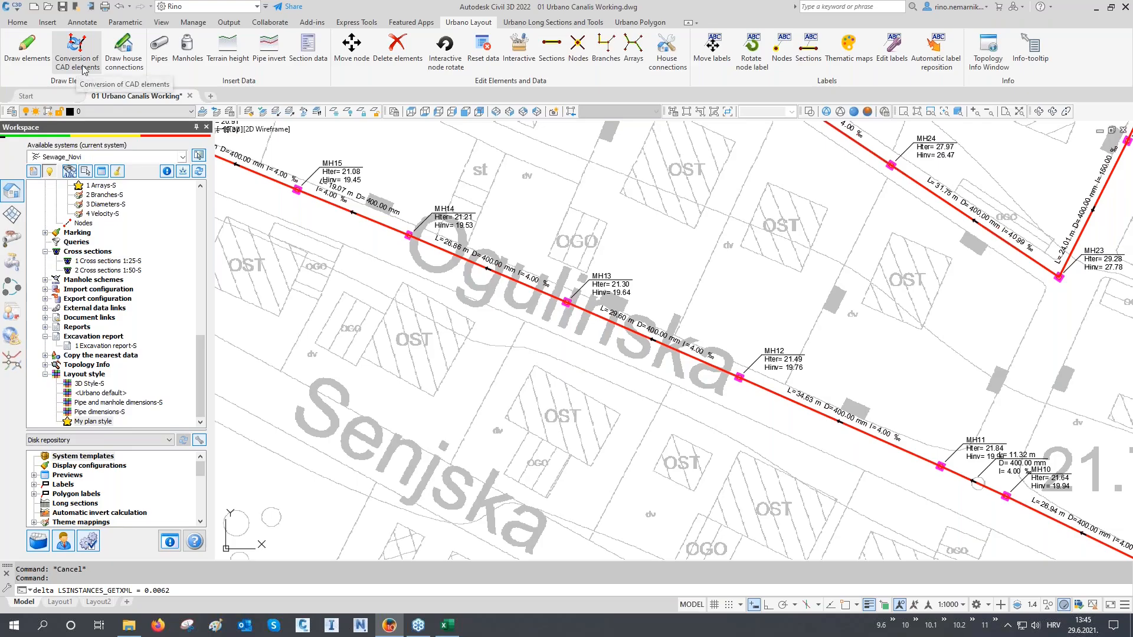
left_click(88, 290)
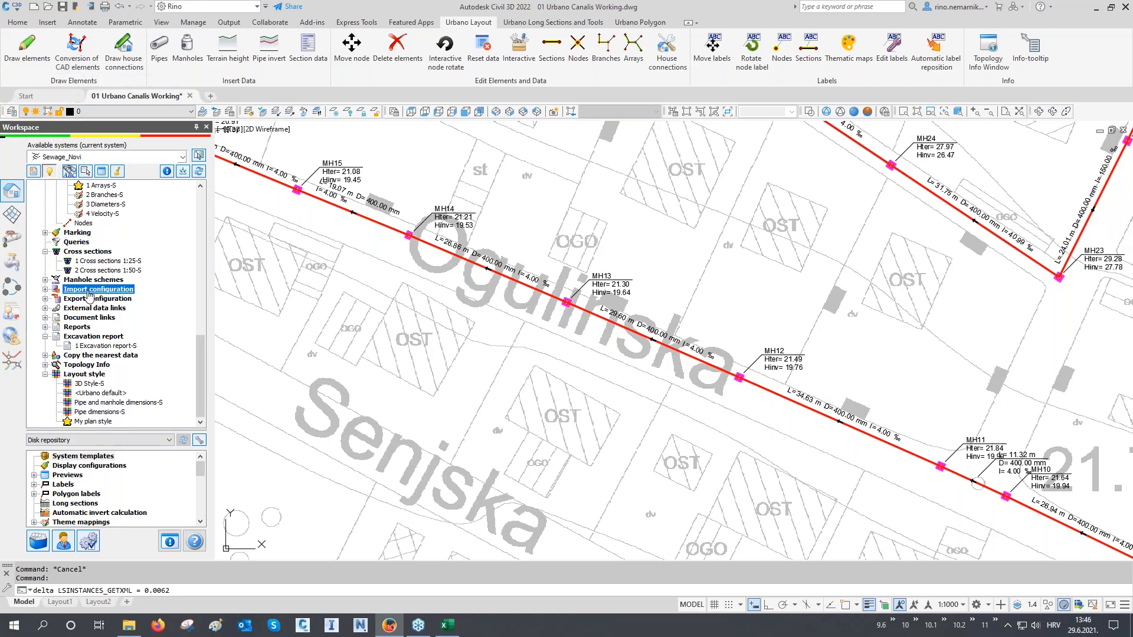
left_click(92, 421)
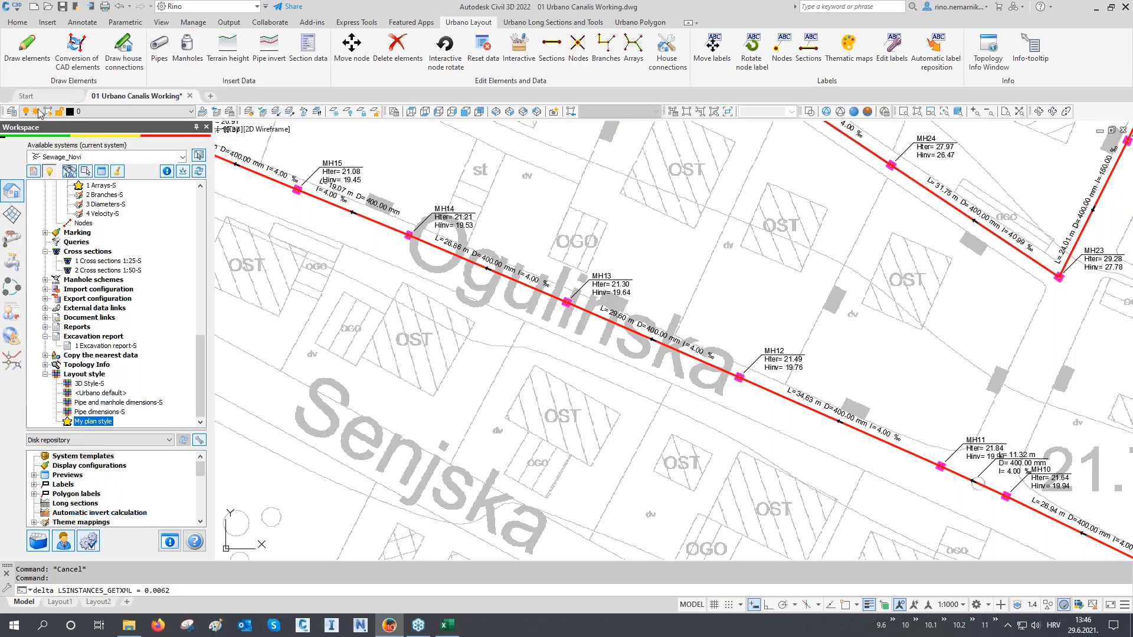
left_click(32, 62)
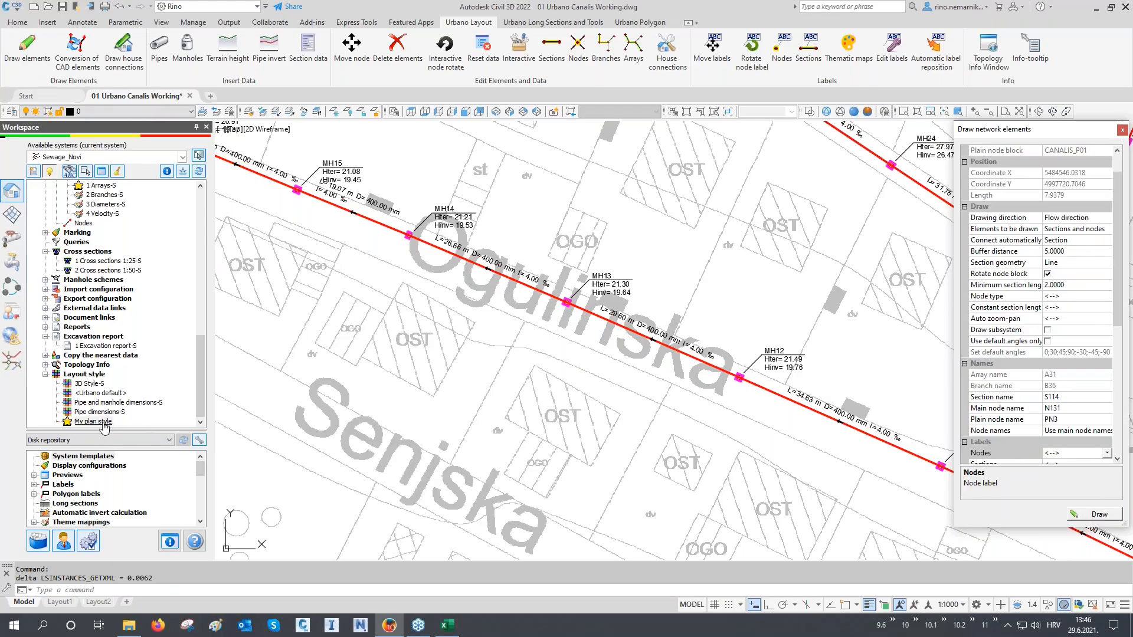
left_click(1123, 130)
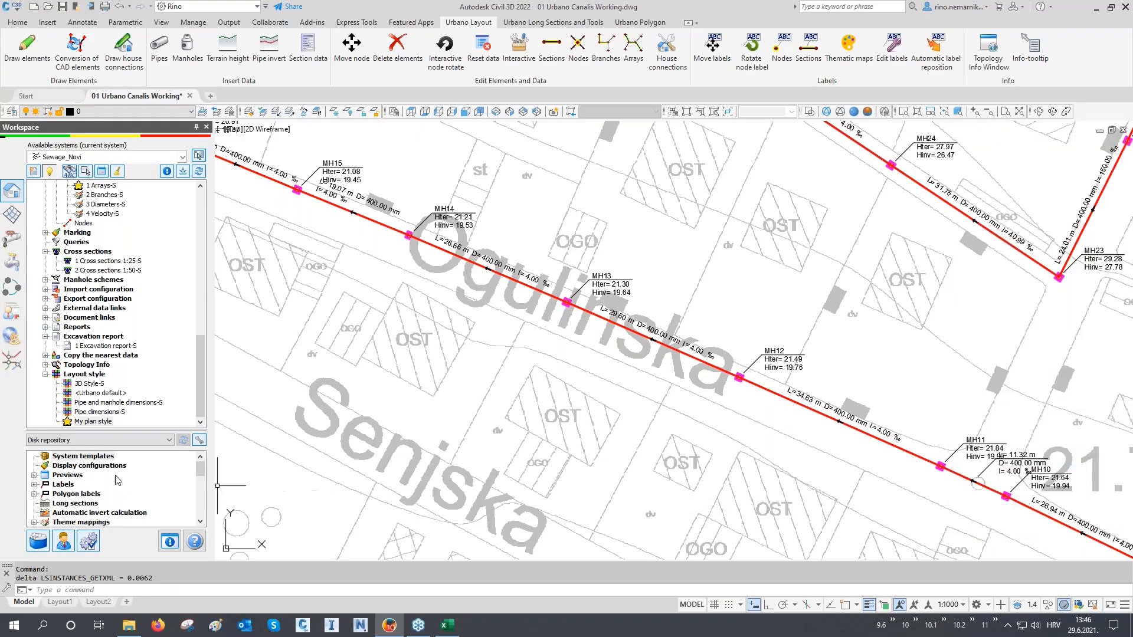
- Apply "My plan style" to the sewer network's plan drawing and close the style dialog
double_click(93, 421)
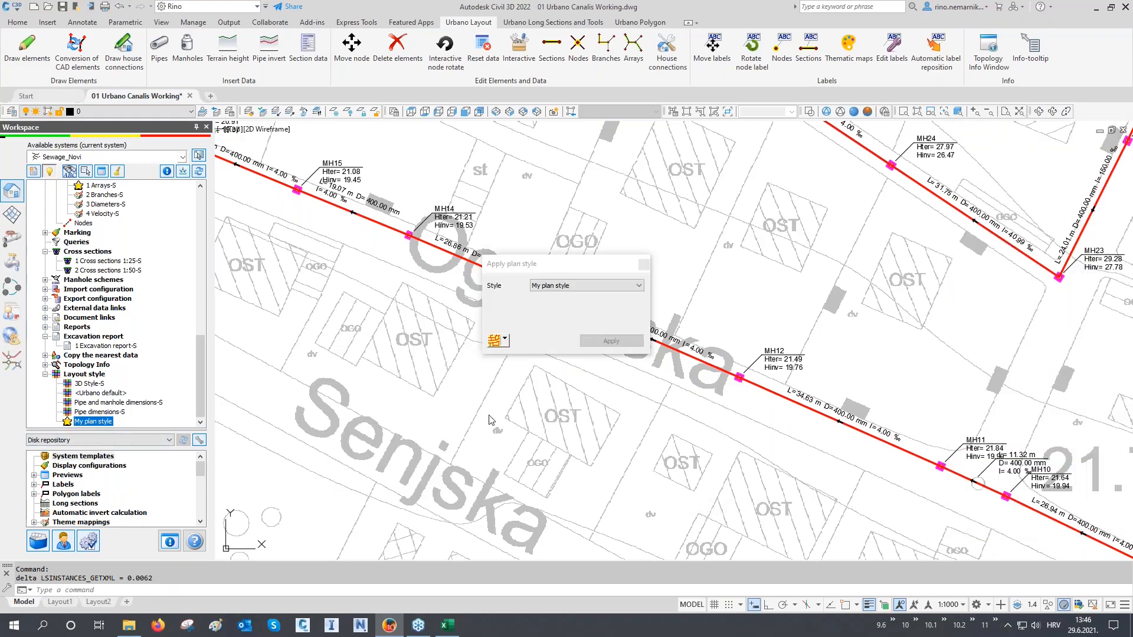
left_click(599, 341)
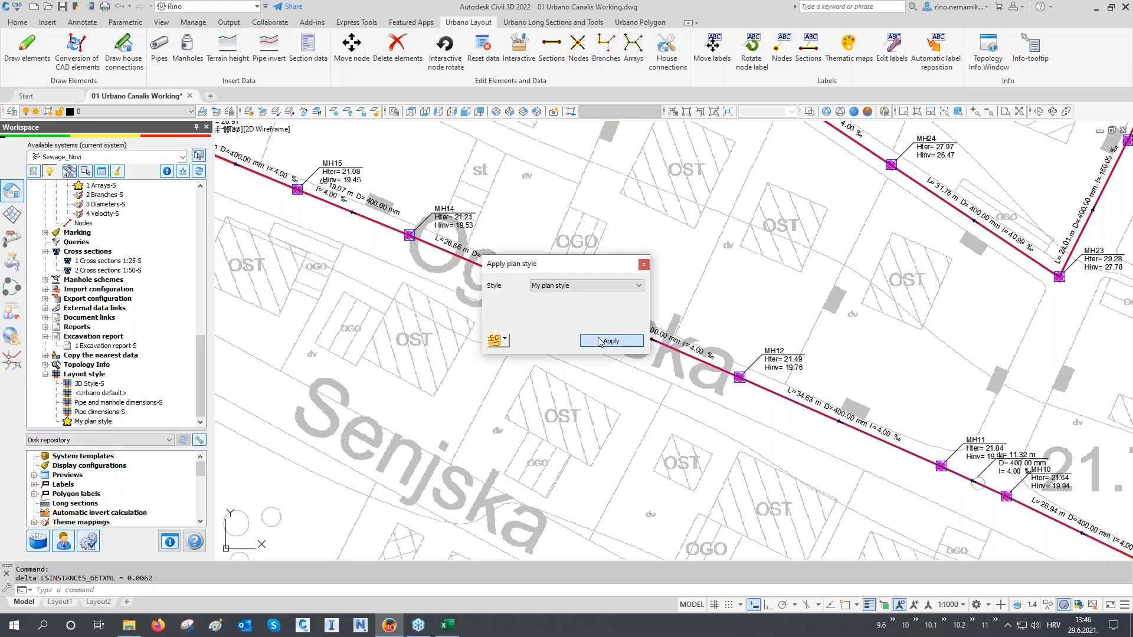
left_click(643, 265)
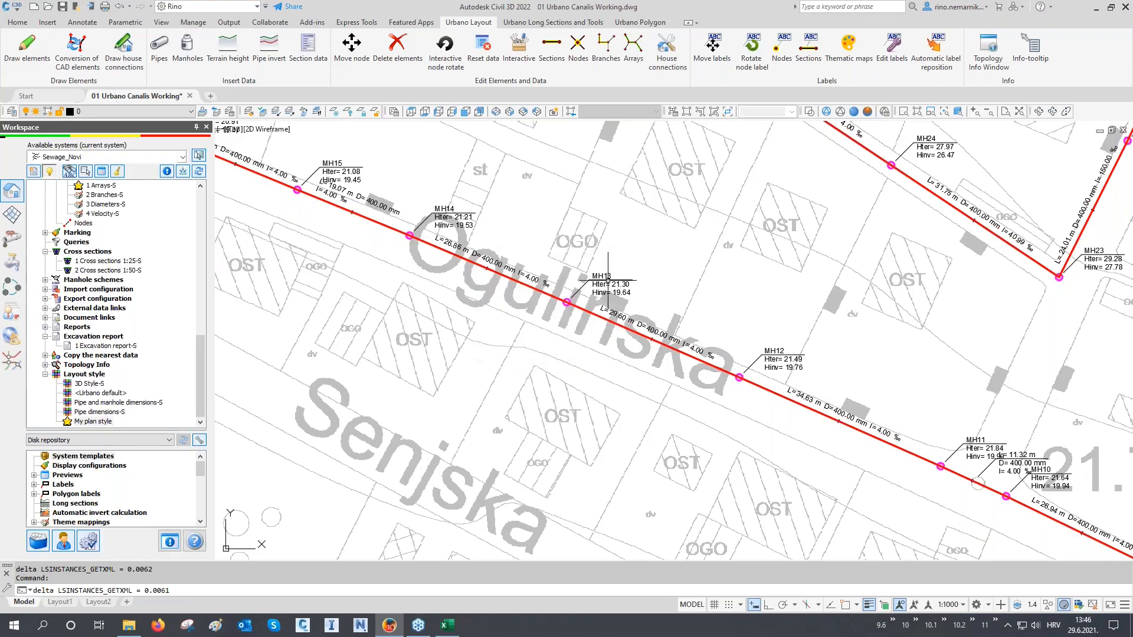
- Inspect the object properties of the node circle at manhole MH1, and regenerate the drawing
middle_click_drag(551, 292, 552, 296)
scroll(553, 296, "down", 5)
scroll(949, 434, "up", 3)
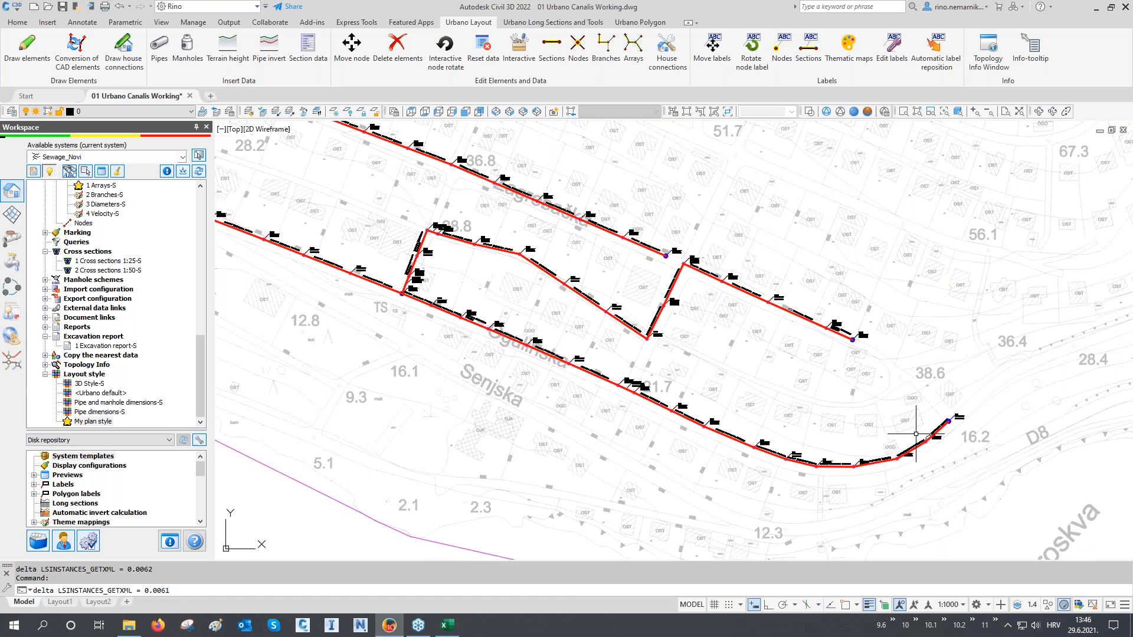
scroll(950, 434, "up", 8)
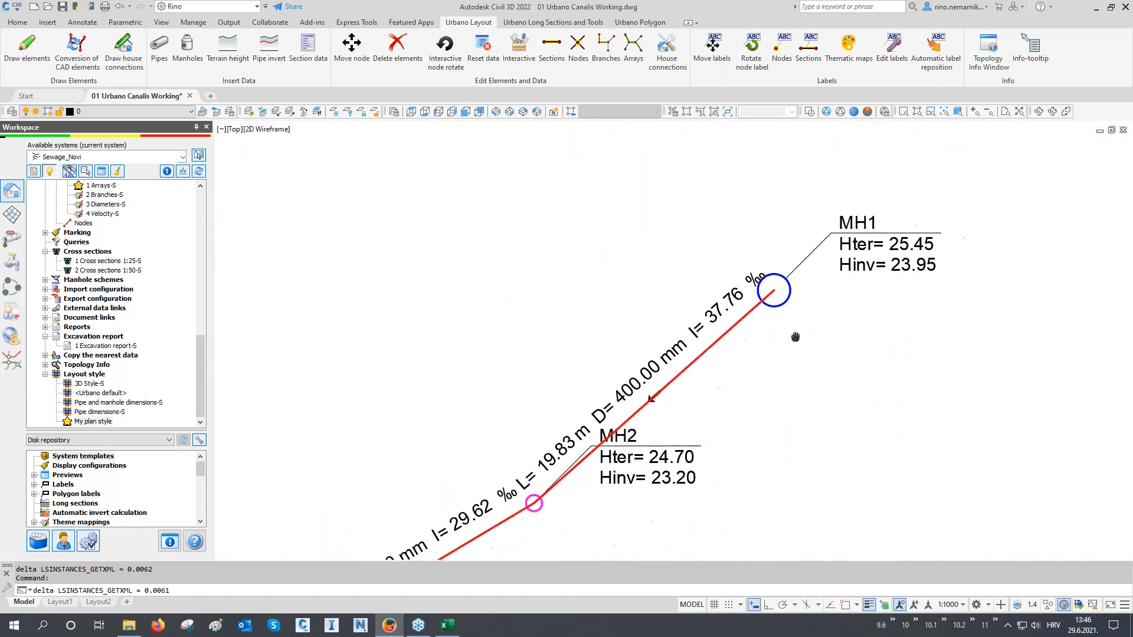
left_click(769, 297)
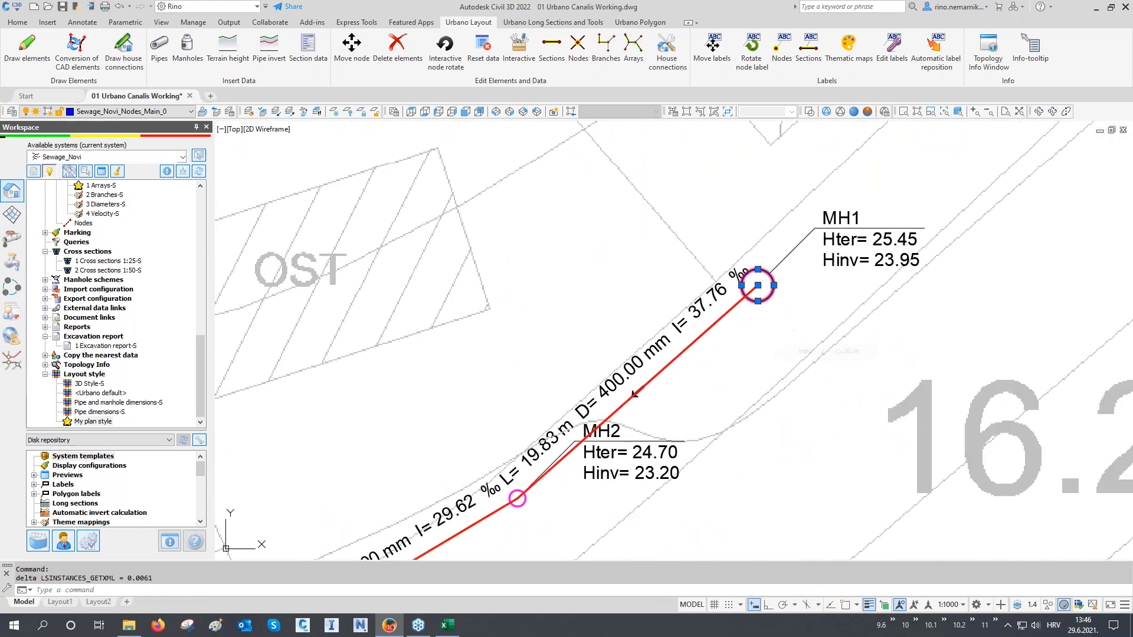
key("ctrl+1")
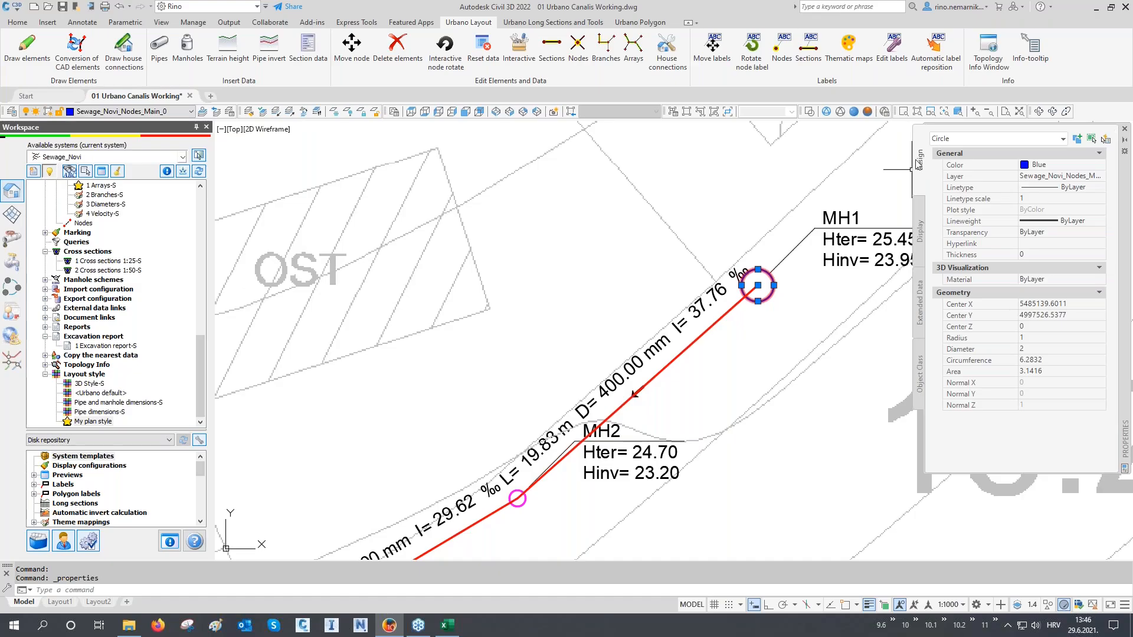
middle_click_drag(743, 363, 757, 312)
key("Escape")
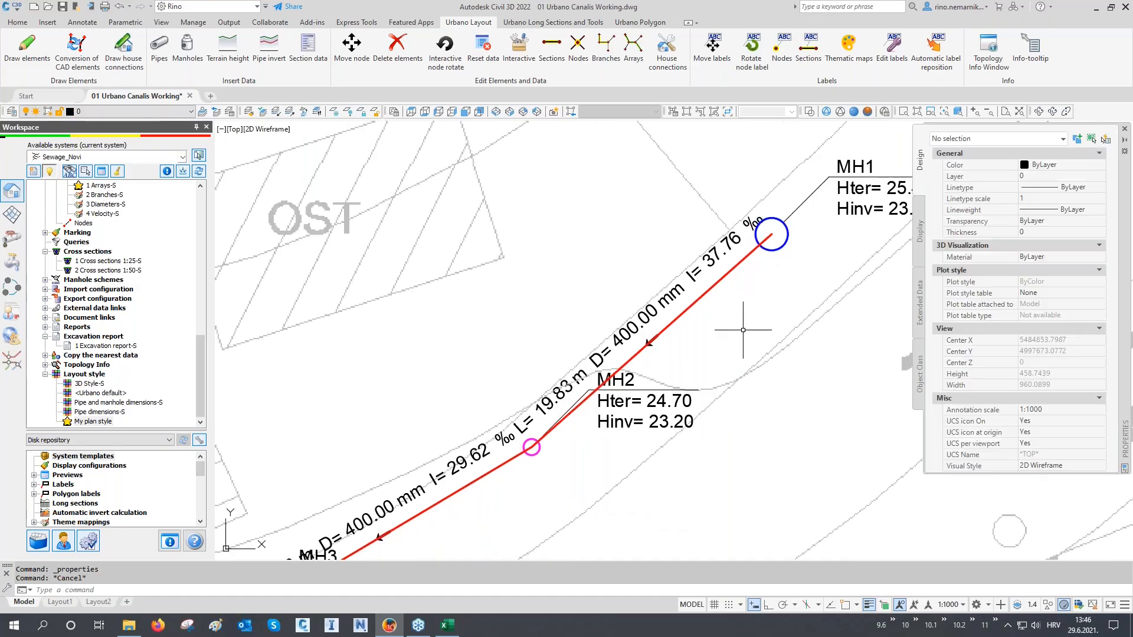
type("REGEN")
key("Return")
- Edit "My plan style" so section lines are drawn to the outer manhole rim, and update the topology entities drawn by this style
right_click(94, 421)
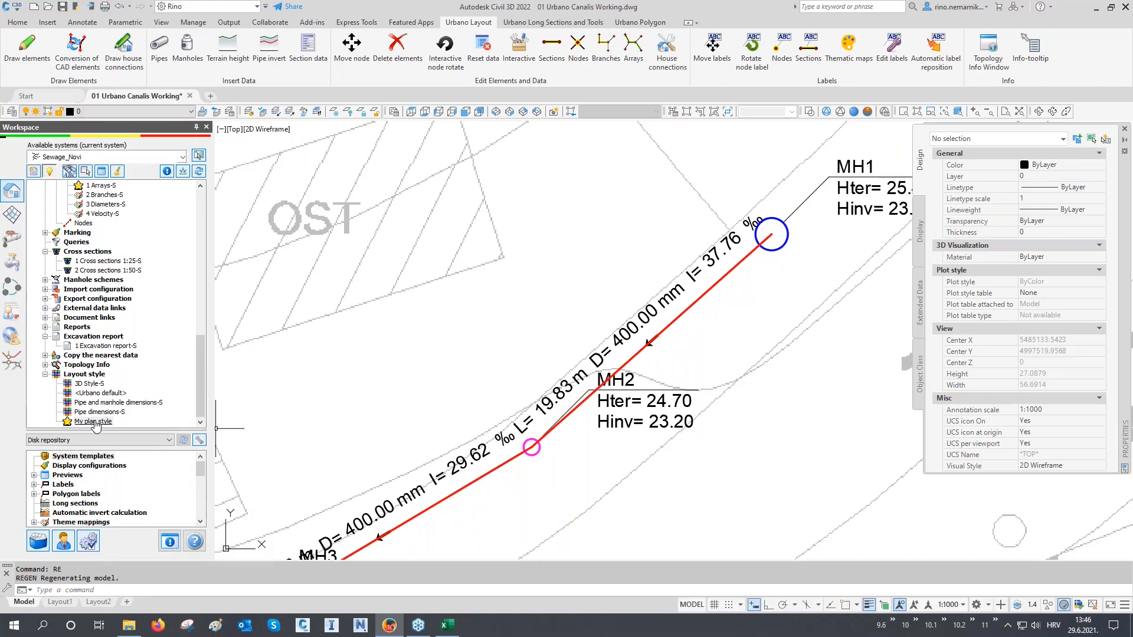
left_click(113, 446)
left_click_drag(482, 148, 246, 145)
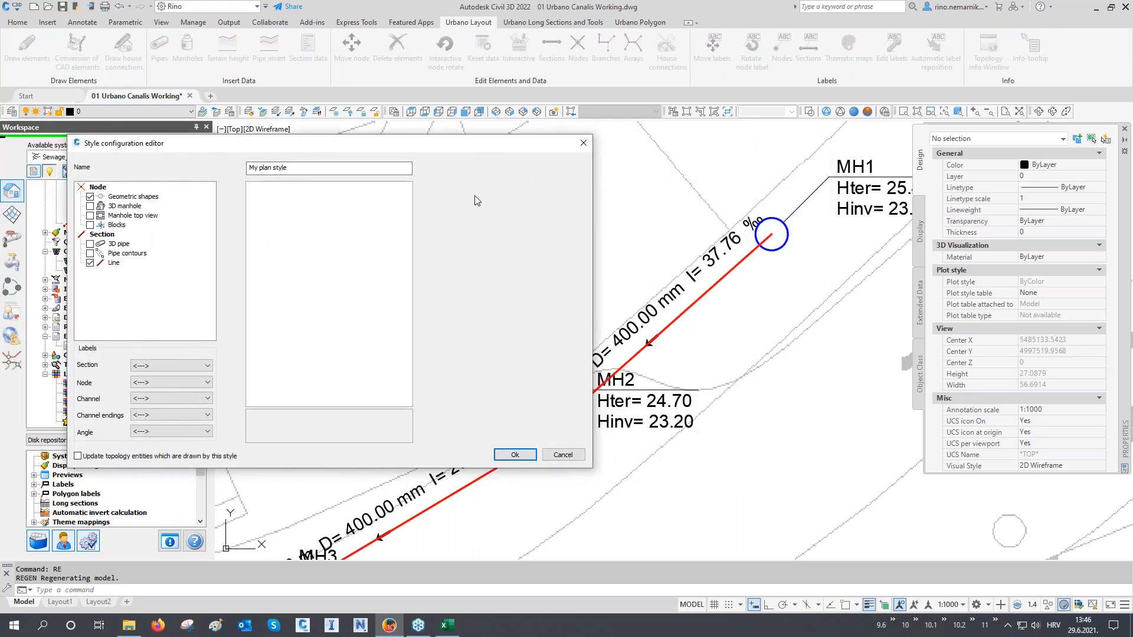
left_click_drag(459, 147, 454, 85)
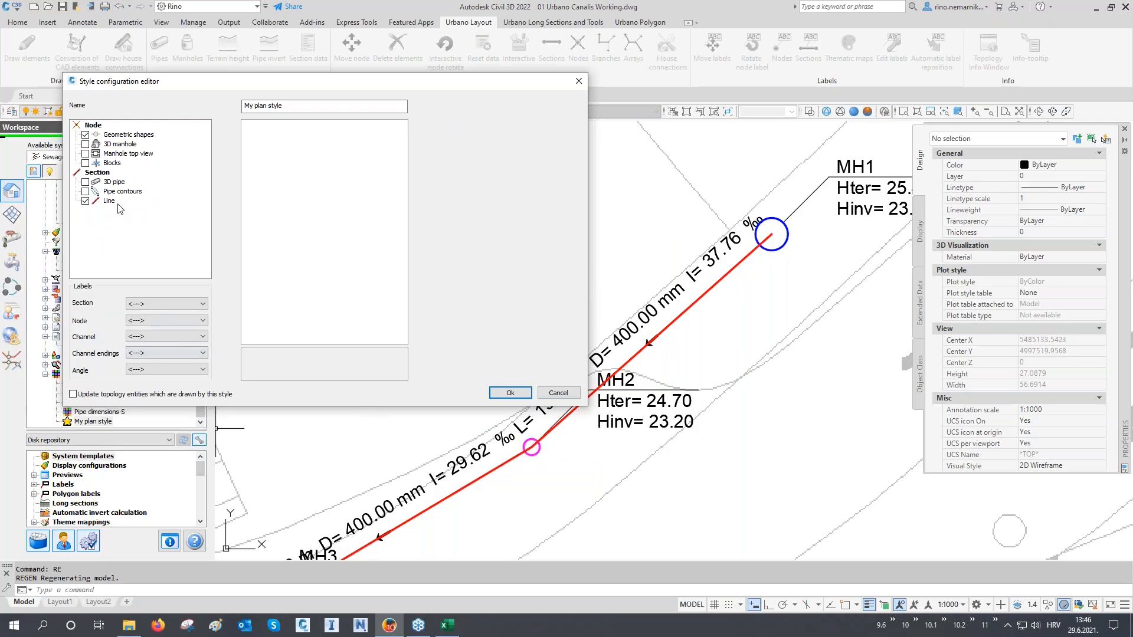
left_click(110, 200)
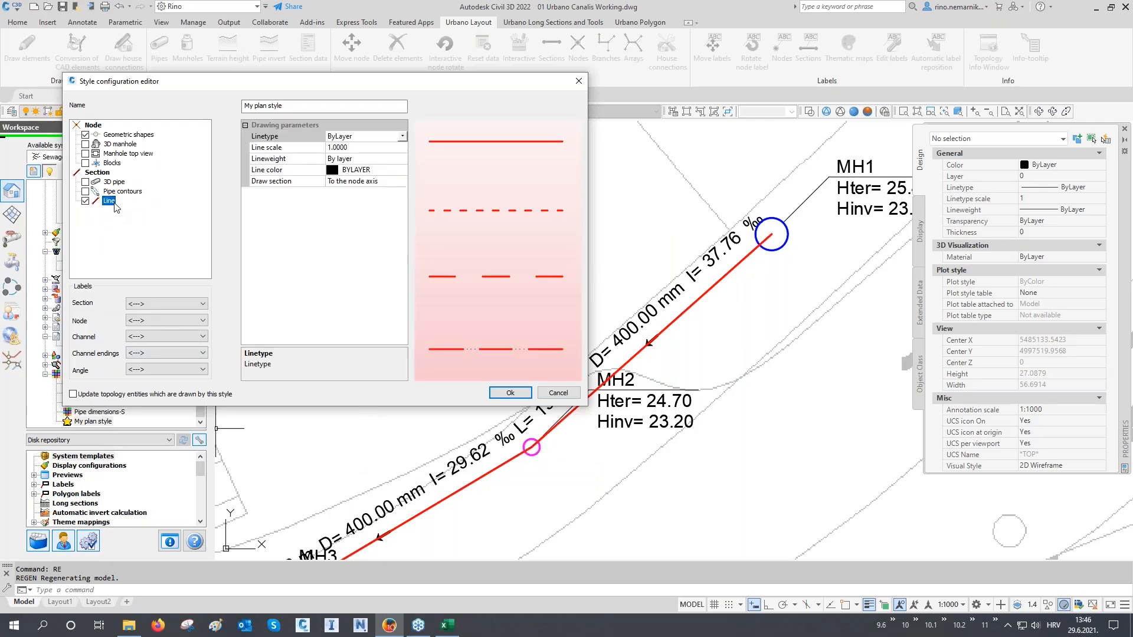
left_click(258, 184)
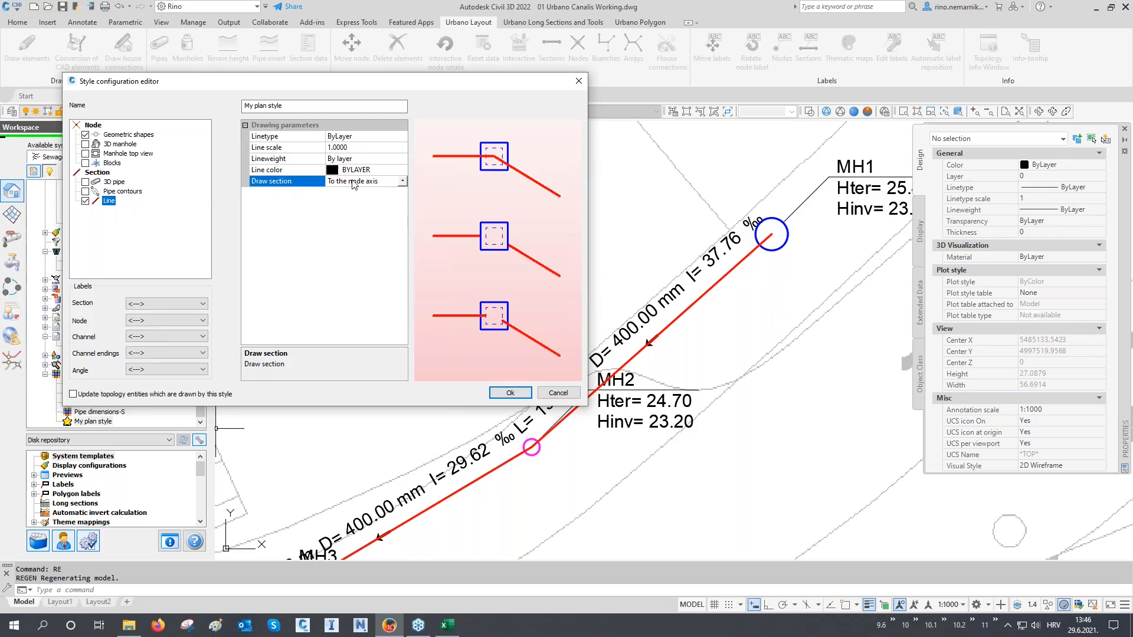
left_click(352, 183)
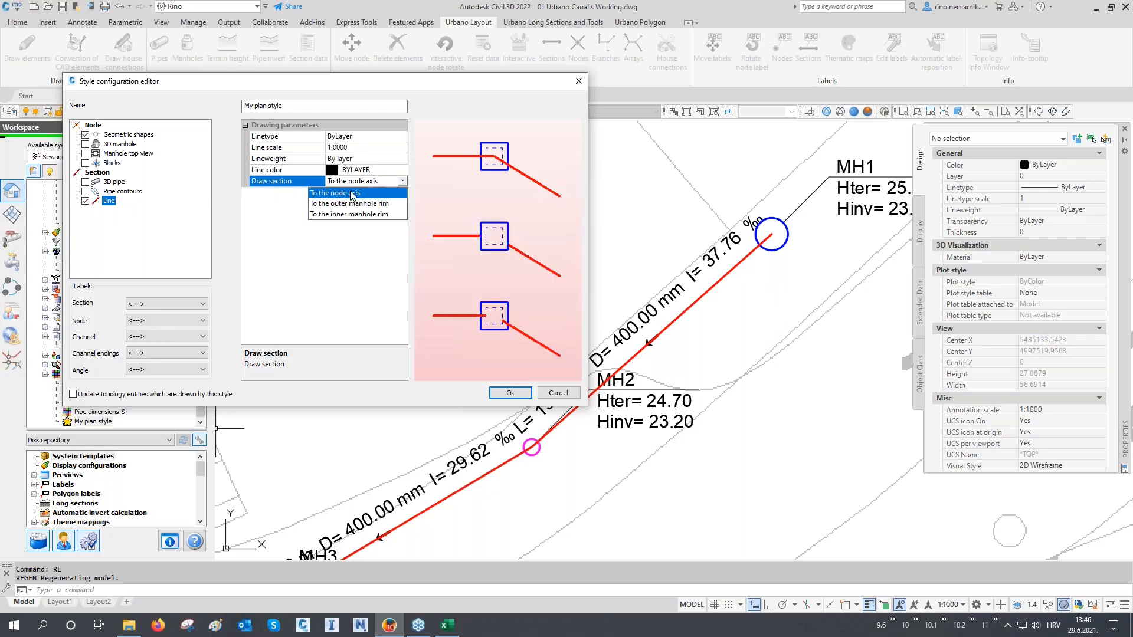
left_click(351, 204)
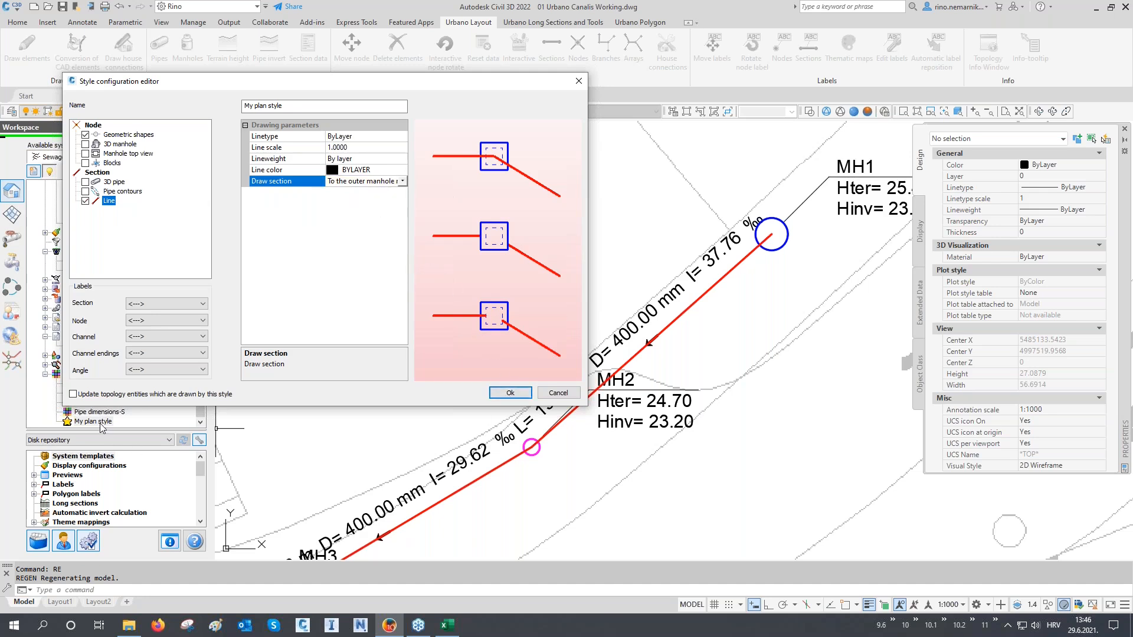
left_click(74, 394)
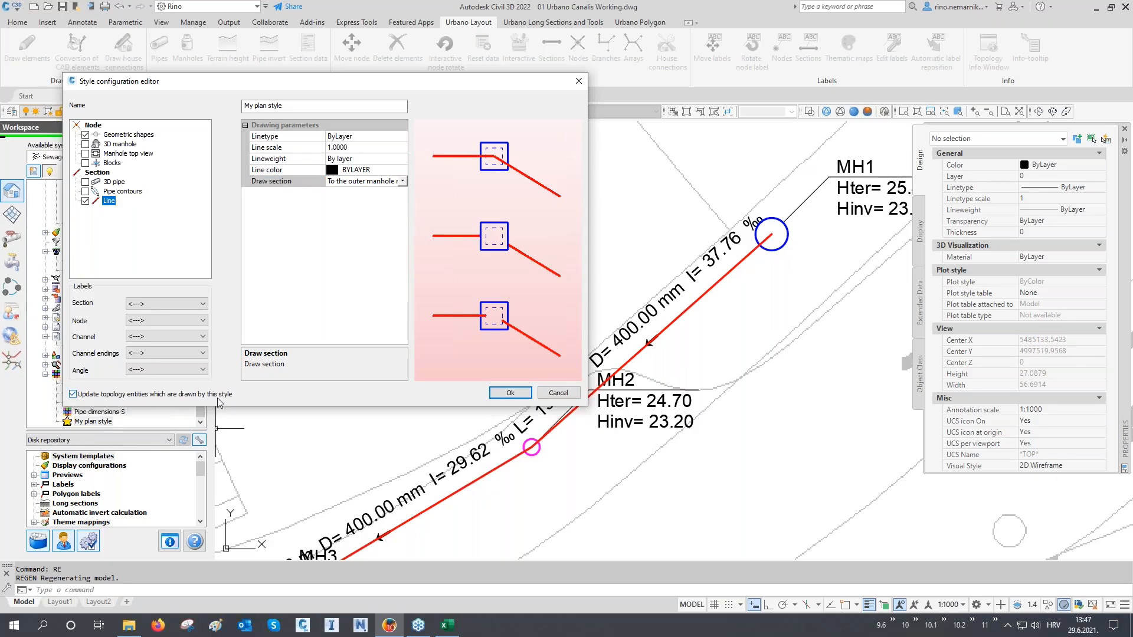
left_click(510, 393)
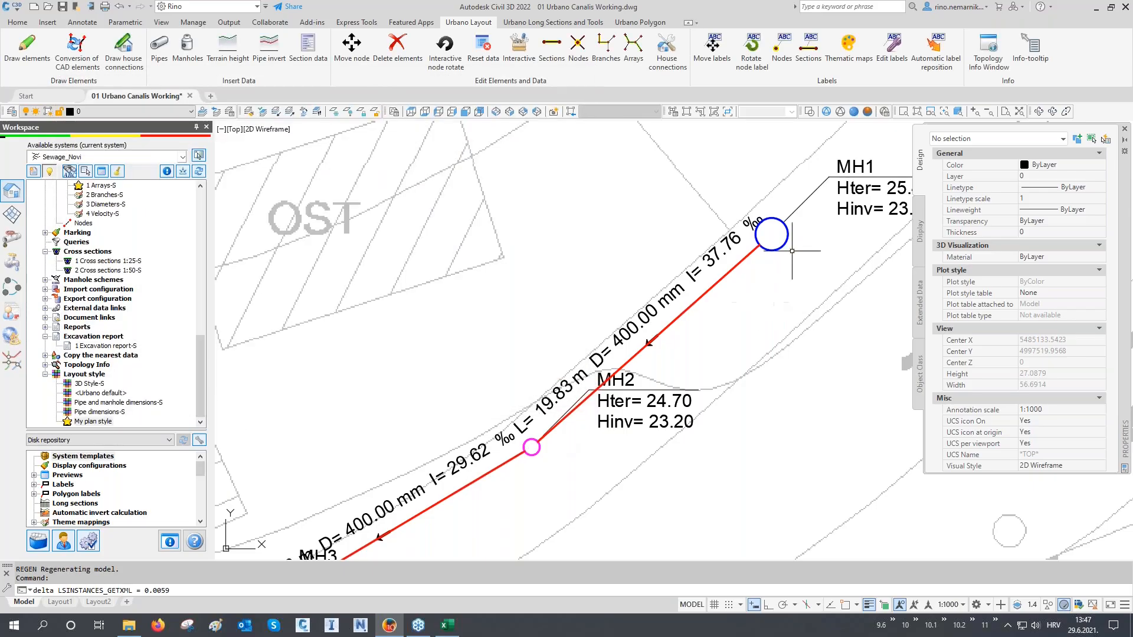
- Examine how the section lines meet the node circles at MH1 and MH2
scroll(798, 230, "up", 4)
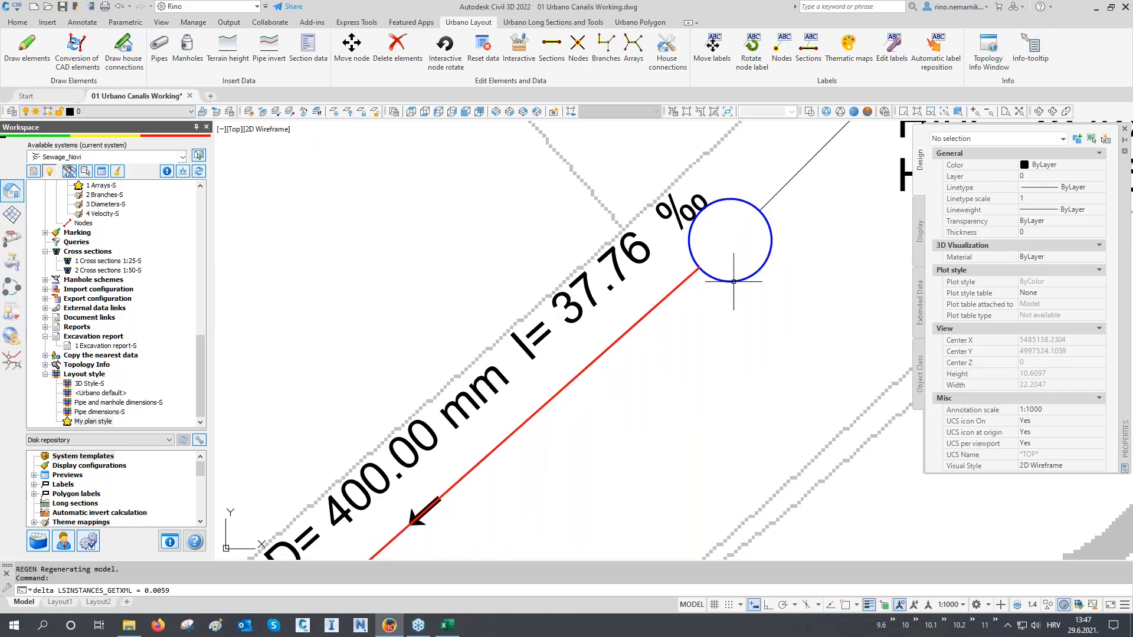
scroll(766, 224, "down", 4)
middle_click_drag(641, 386, 711, 318)
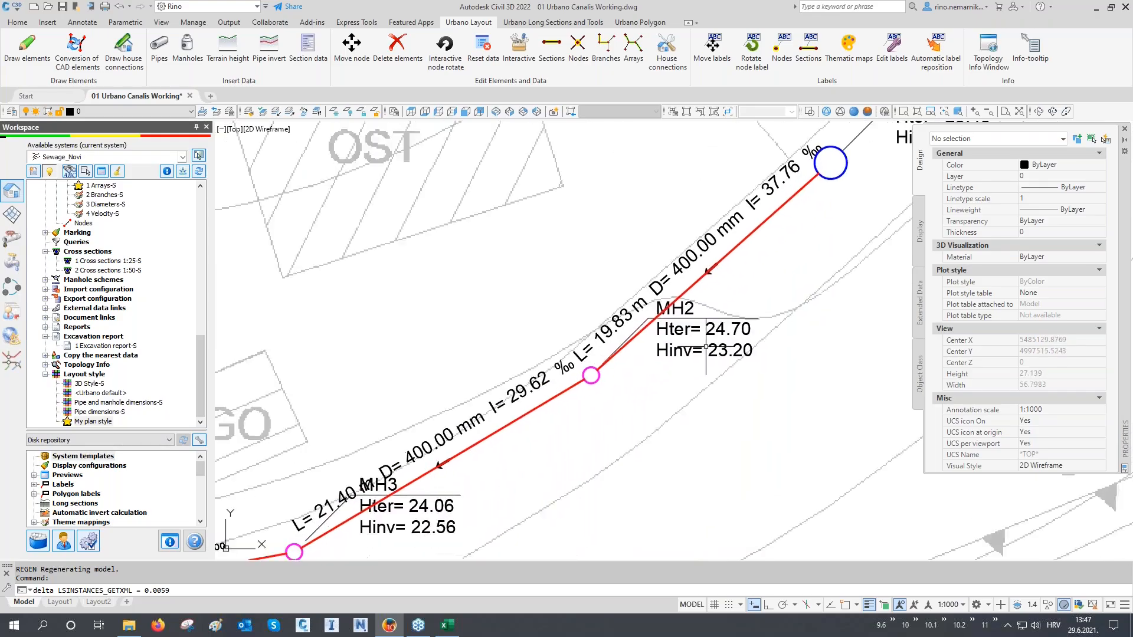
scroll(575, 368, "up", 3)
scroll(554, 370, "down", 4)
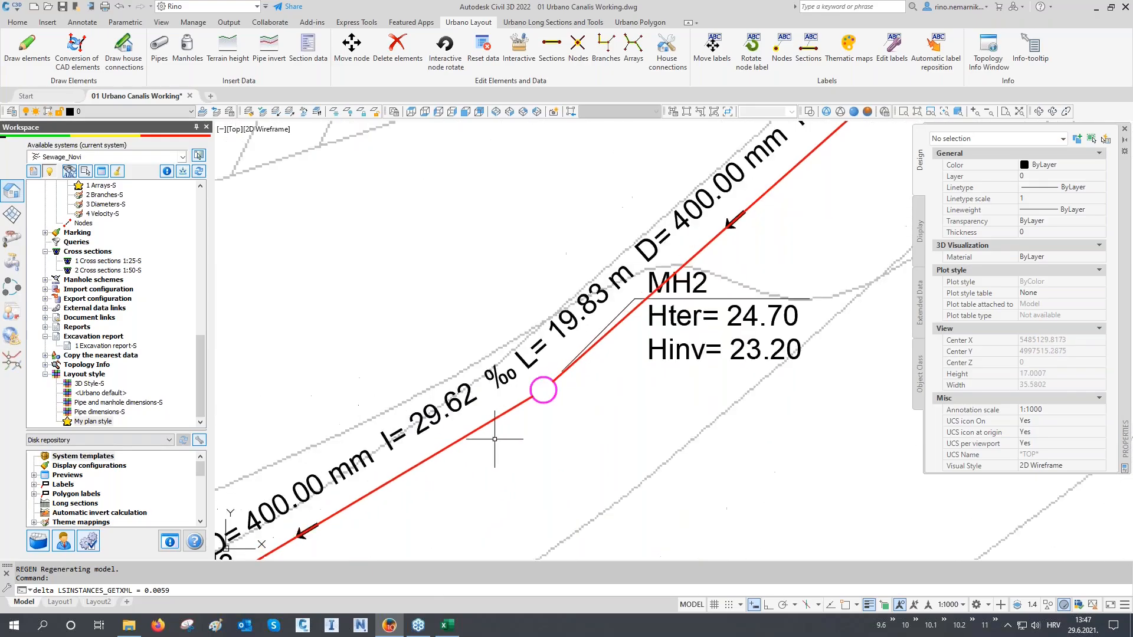
- Edit "My plan style" to draw nodes as blocks instead of geometric shapes, and review the blocks assigned to the node types
middle_click_drag(710, 407, 756, 425)
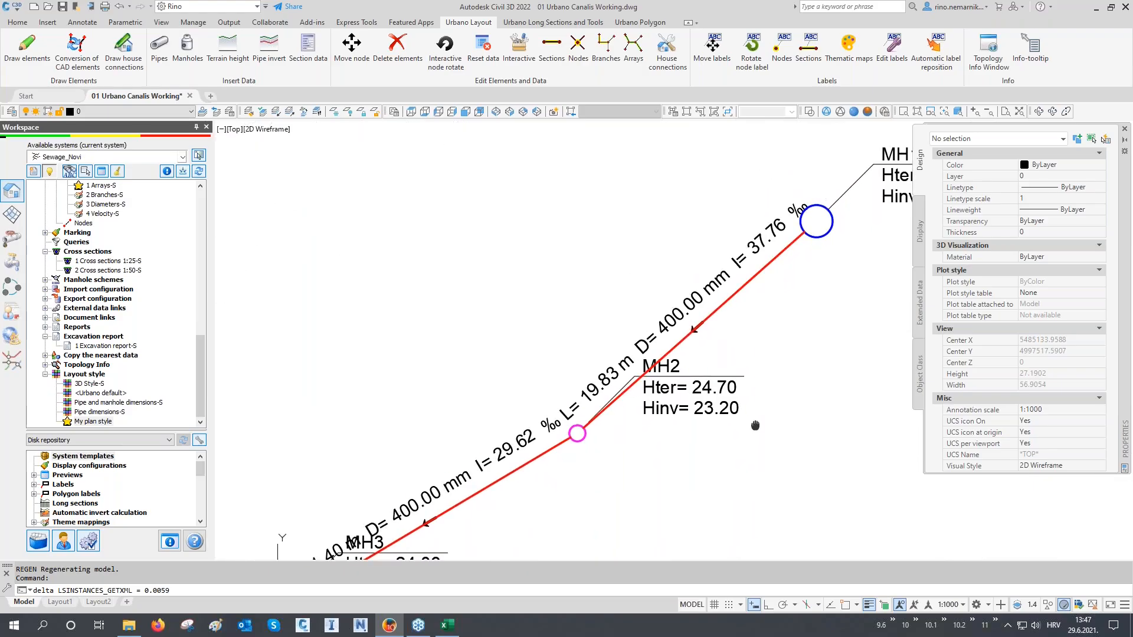
right_click(105, 422)
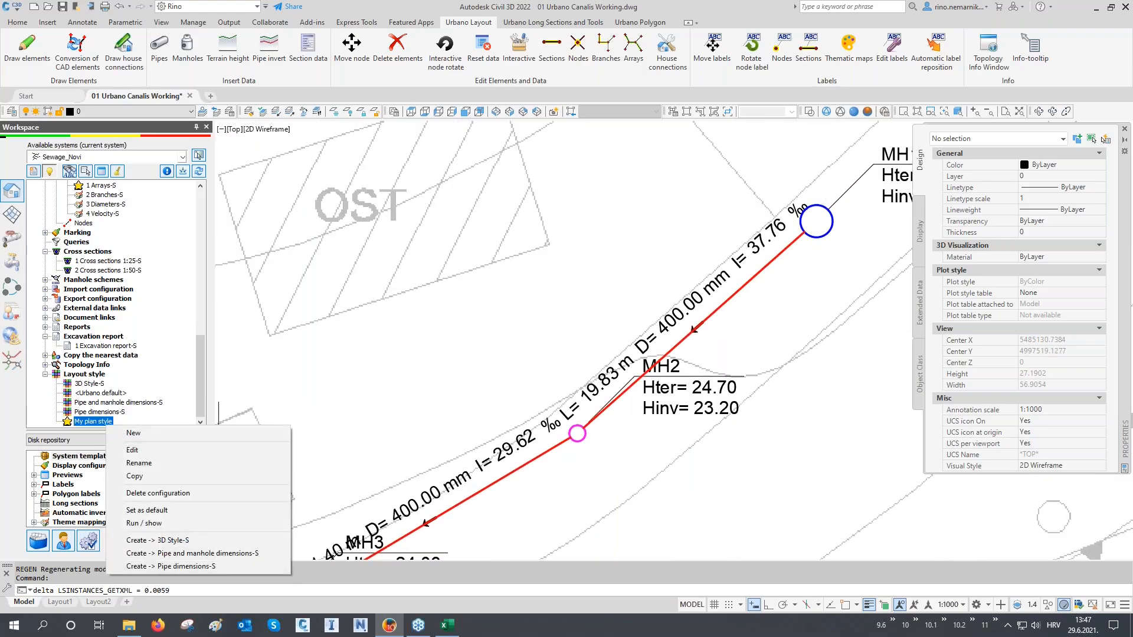
left_click(132, 450)
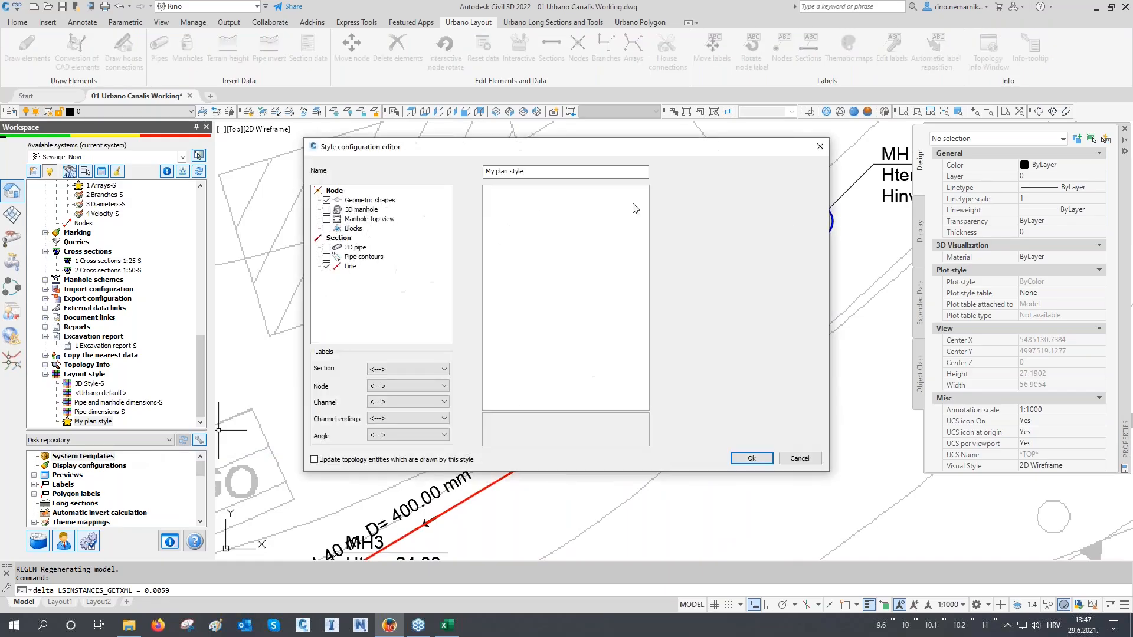
left_click_drag(478, 149, 314, 135)
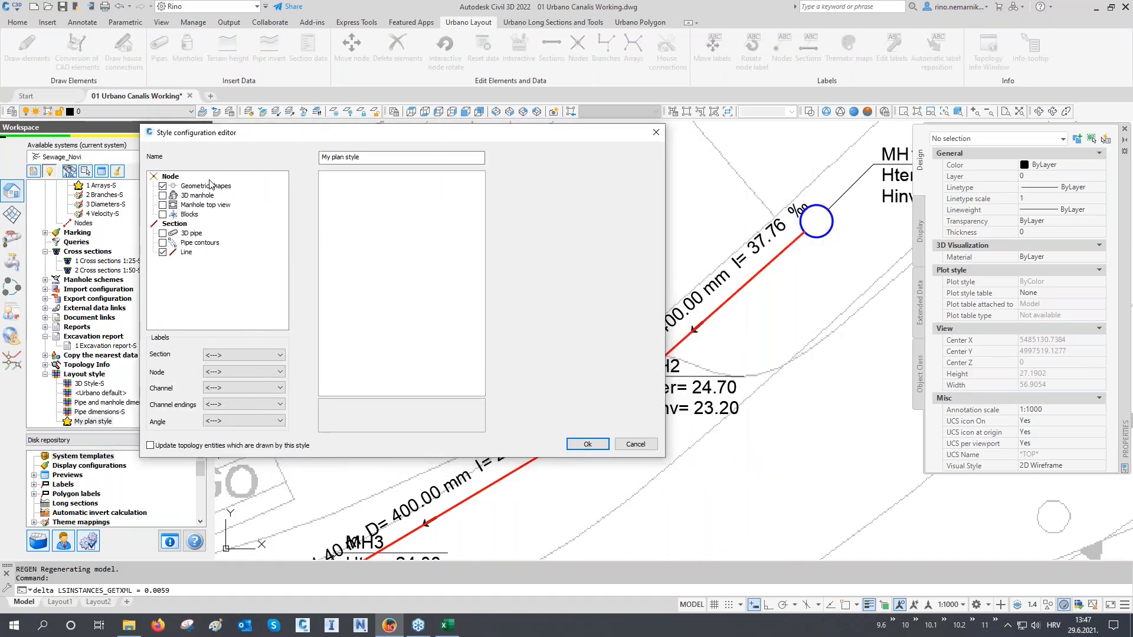
left_click(187, 215)
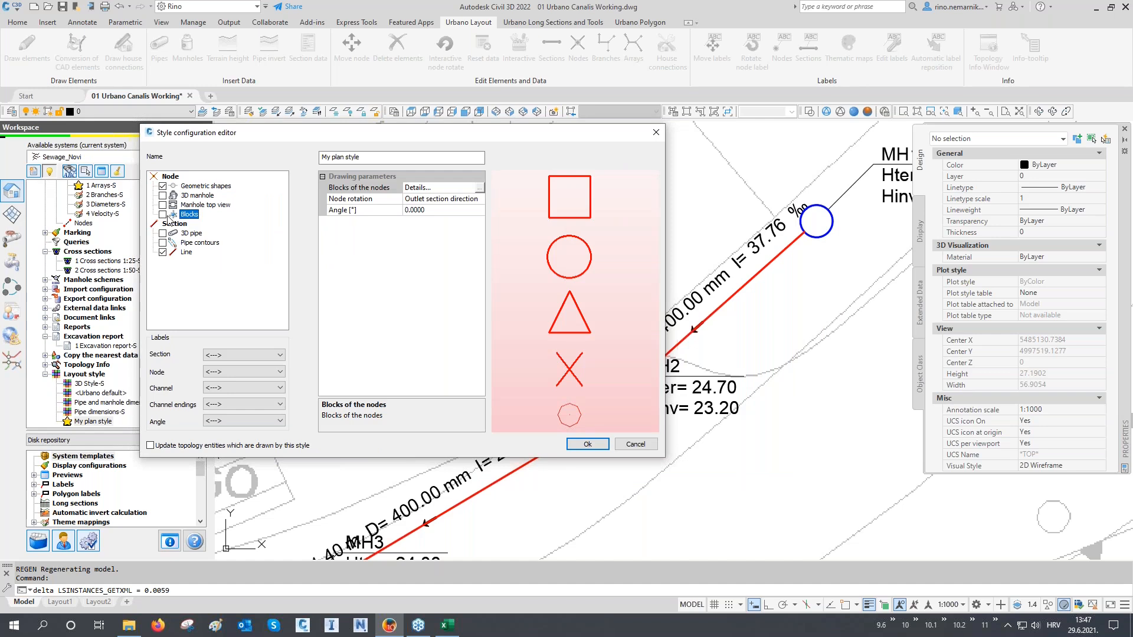
left_click(480, 188)
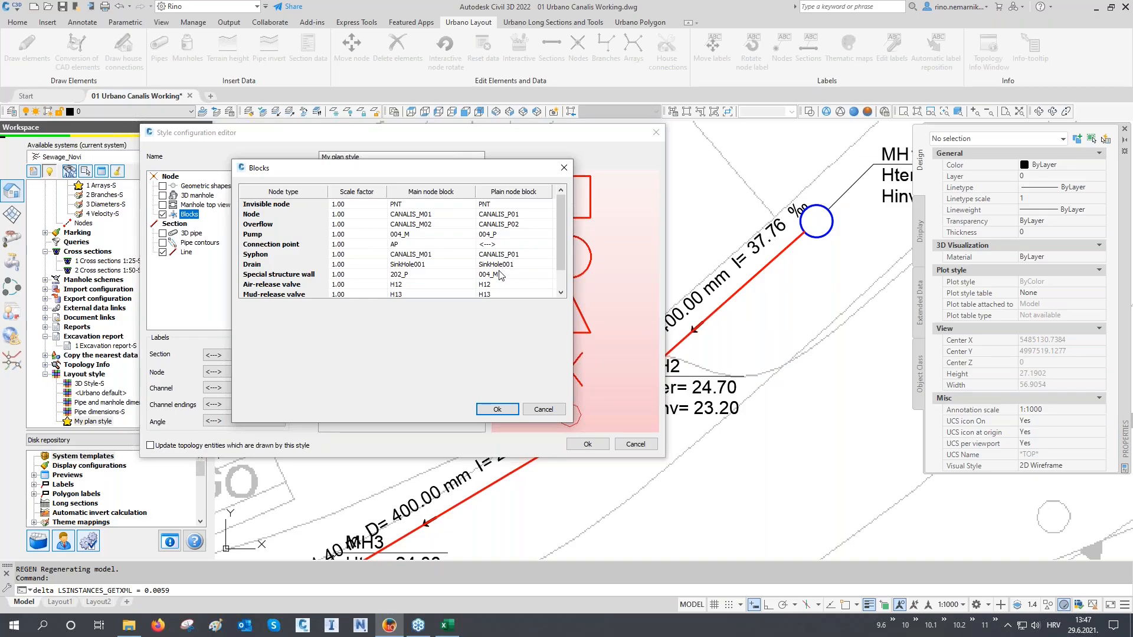
left_click(564, 167)
- Switch to File Explorer and copy the MH_red.dwg file from the 01 Urbano Initial folder
left_click(127, 625)
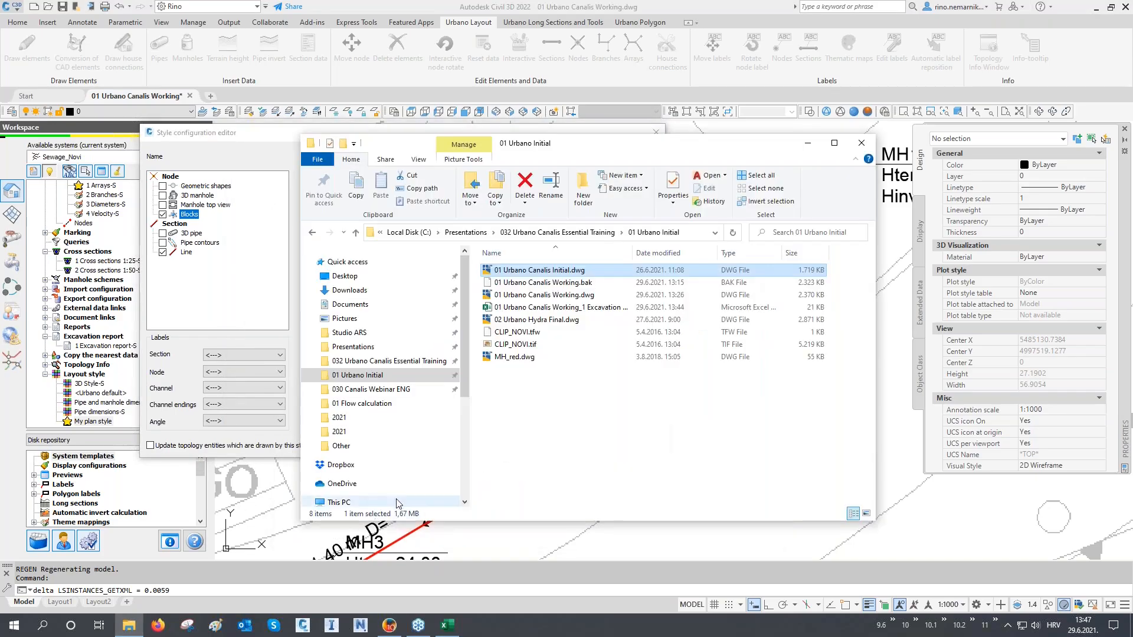
left_click(518, 357)
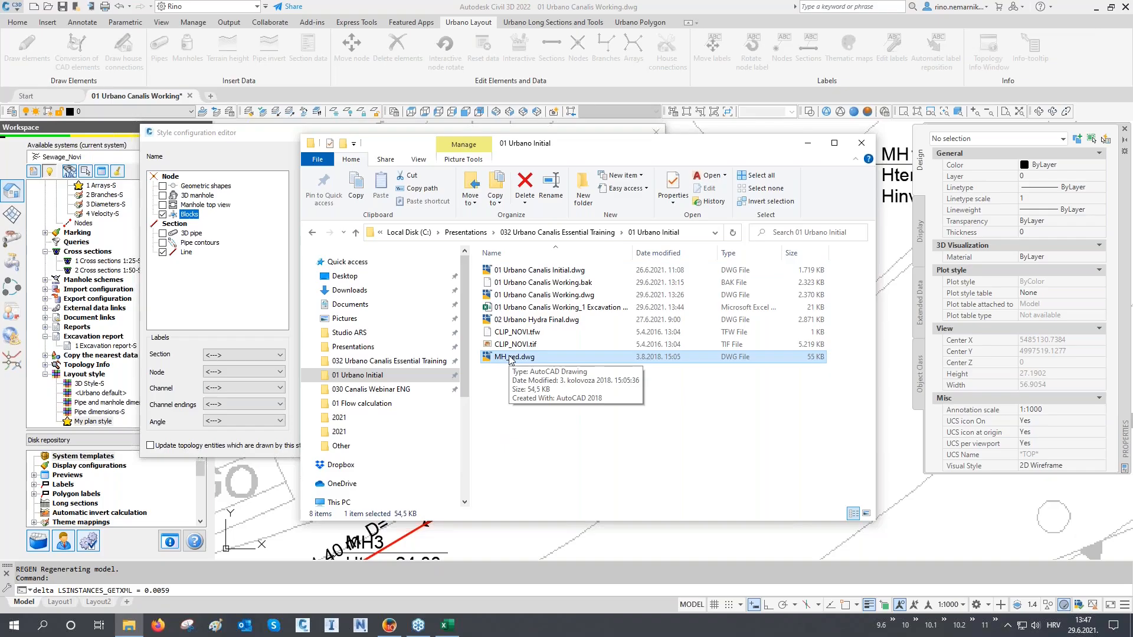
right_click(511, 361)
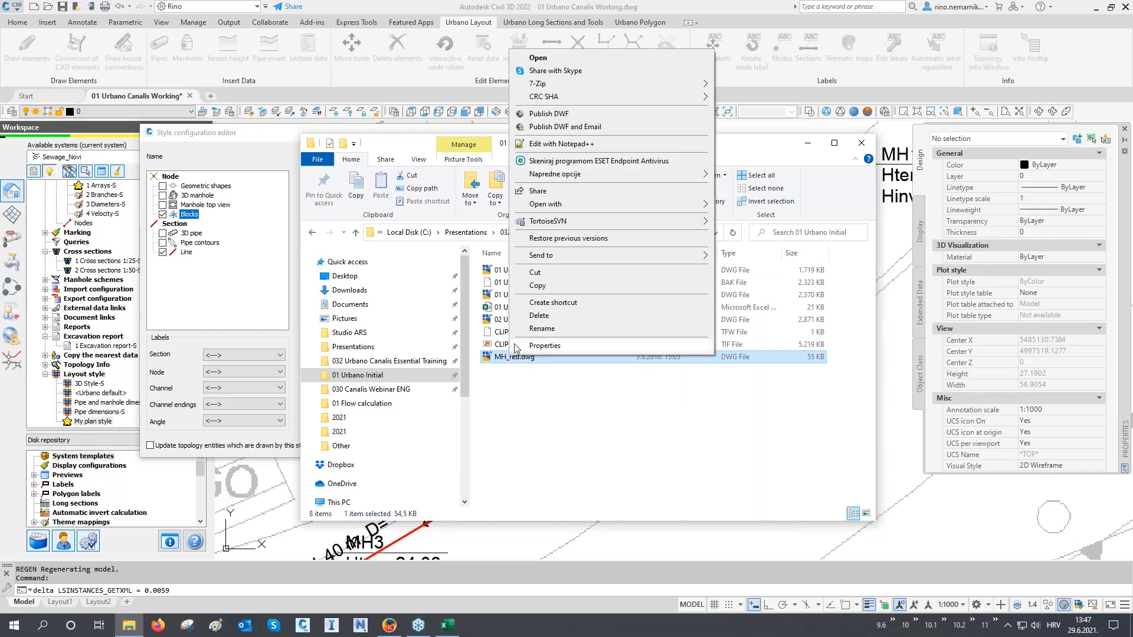
left_click(538, 285)
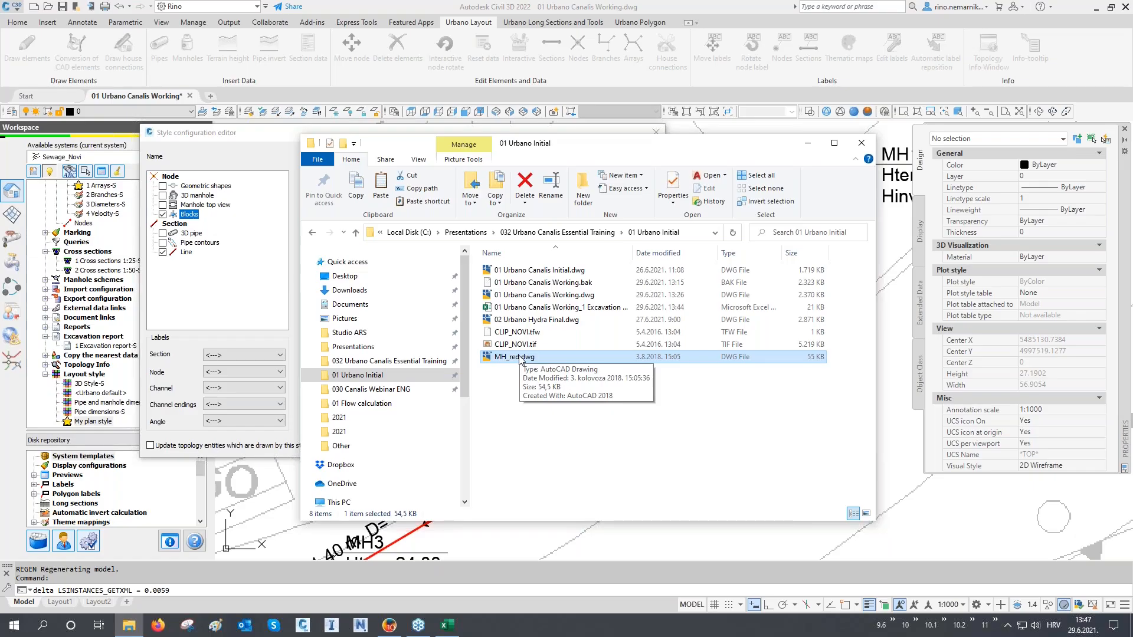
- Paste MH_red.dwg into the Program Files\Studio ARS\Urbano 10.2 2022\ENG\2021\nodes folder and return to the style editor in Civil 3D
left_click(349, 332)
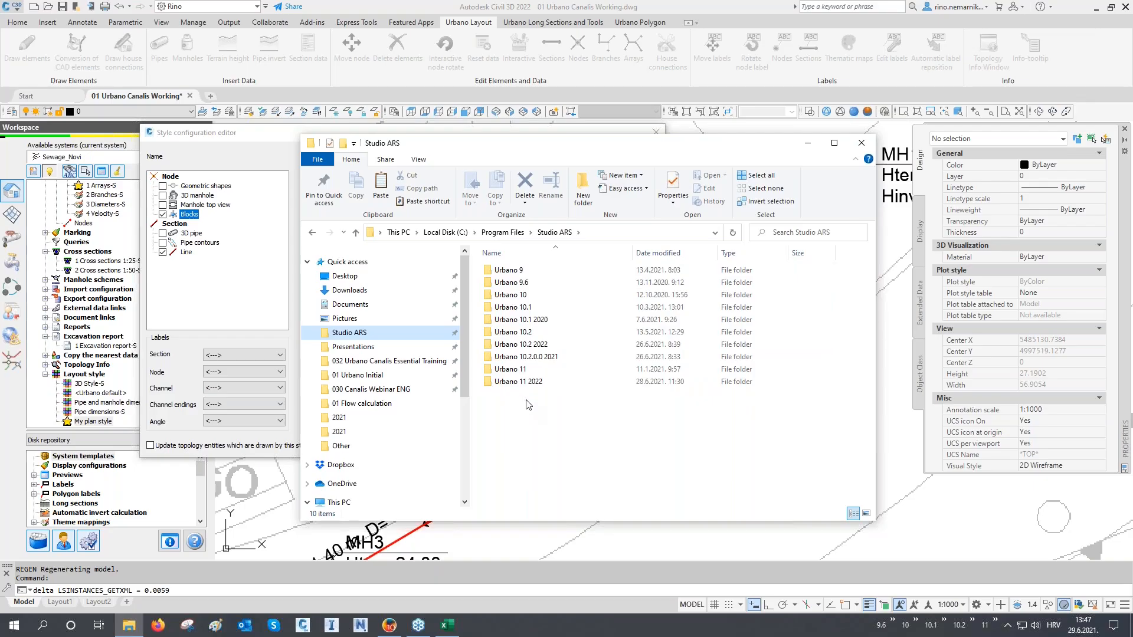
double_click(524, 345)
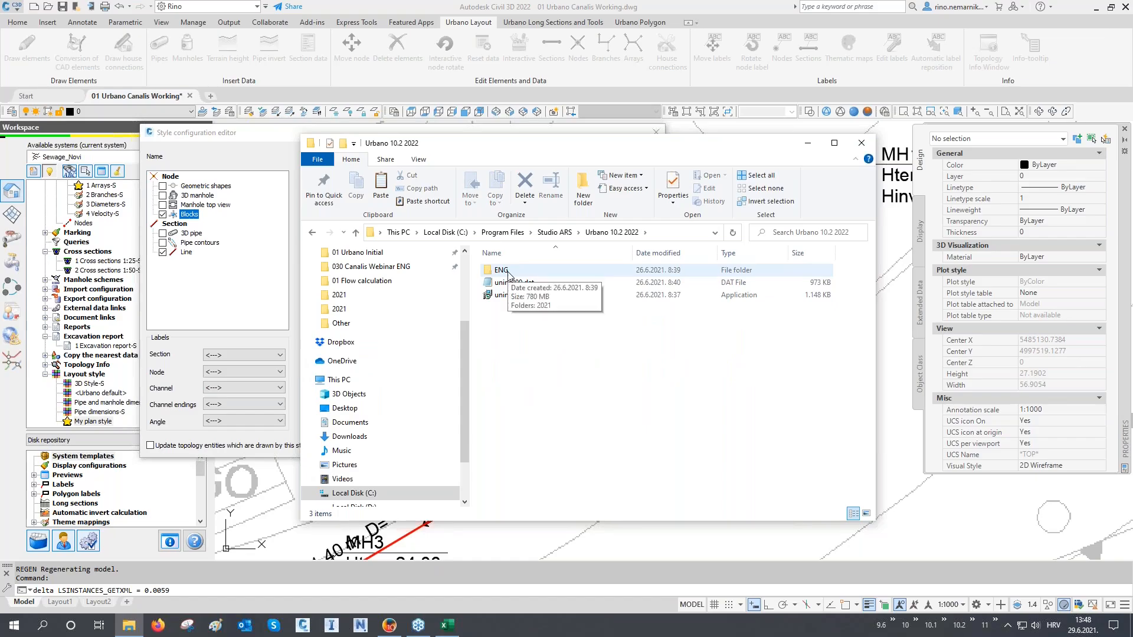
double_click(508, 274)
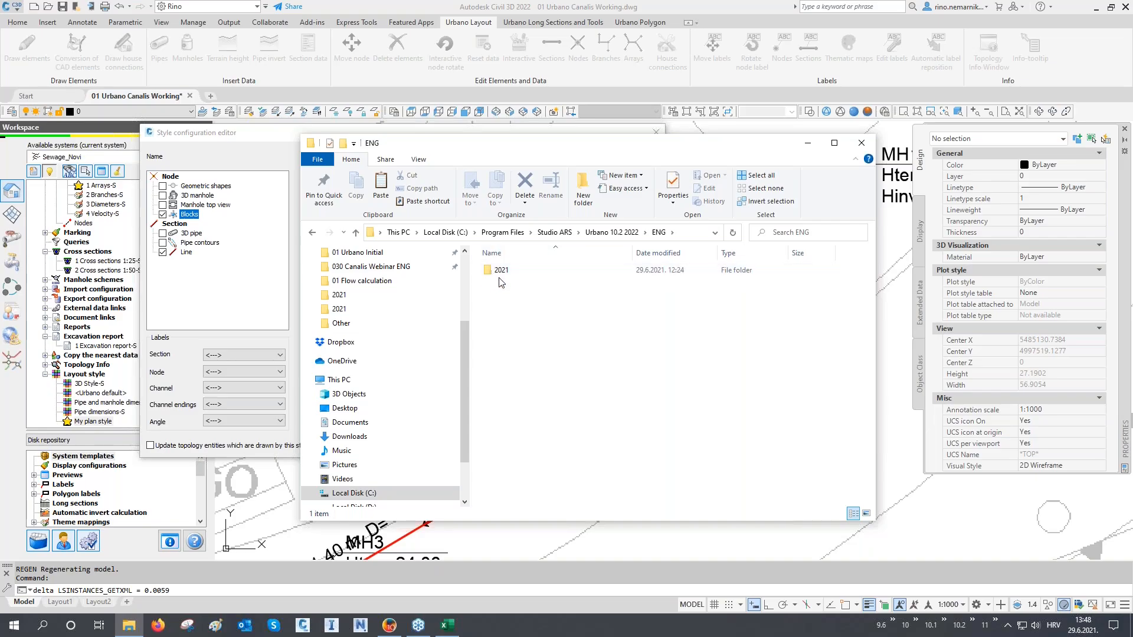
double_click(501, 274)
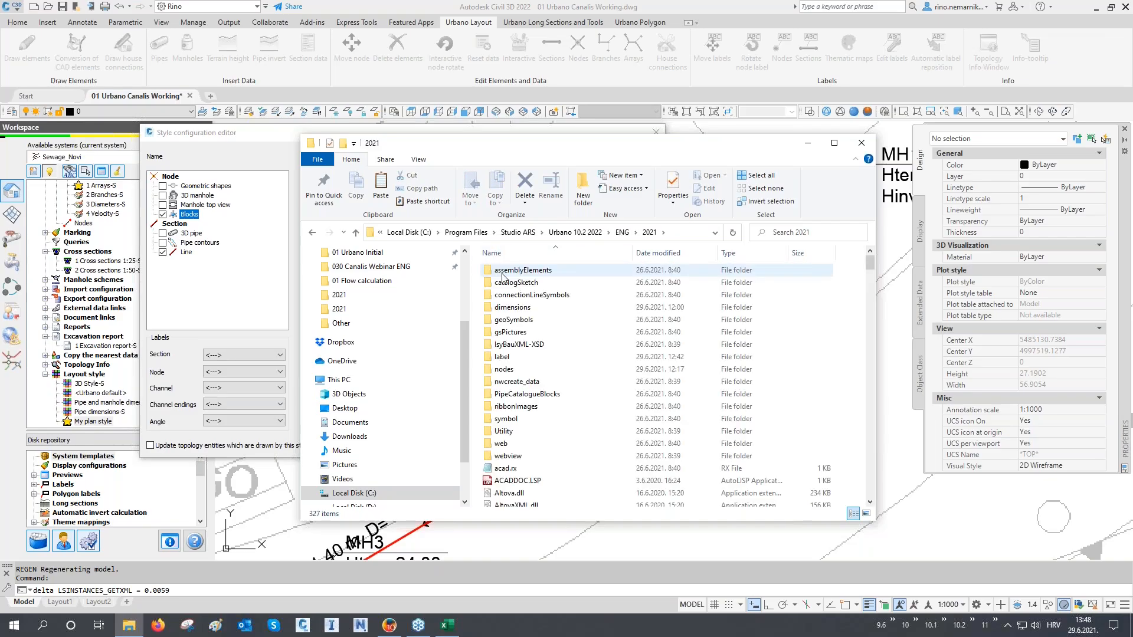
double_click(505, 370)
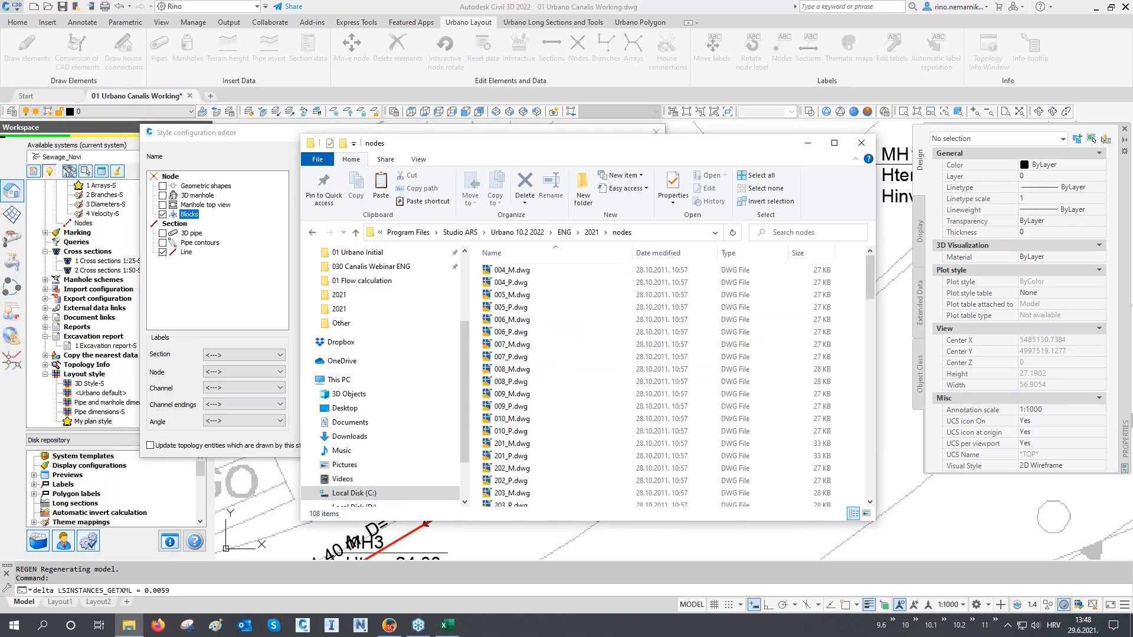
left_click(834, 143)
right_click(701, 225)
left_click(728, 304)
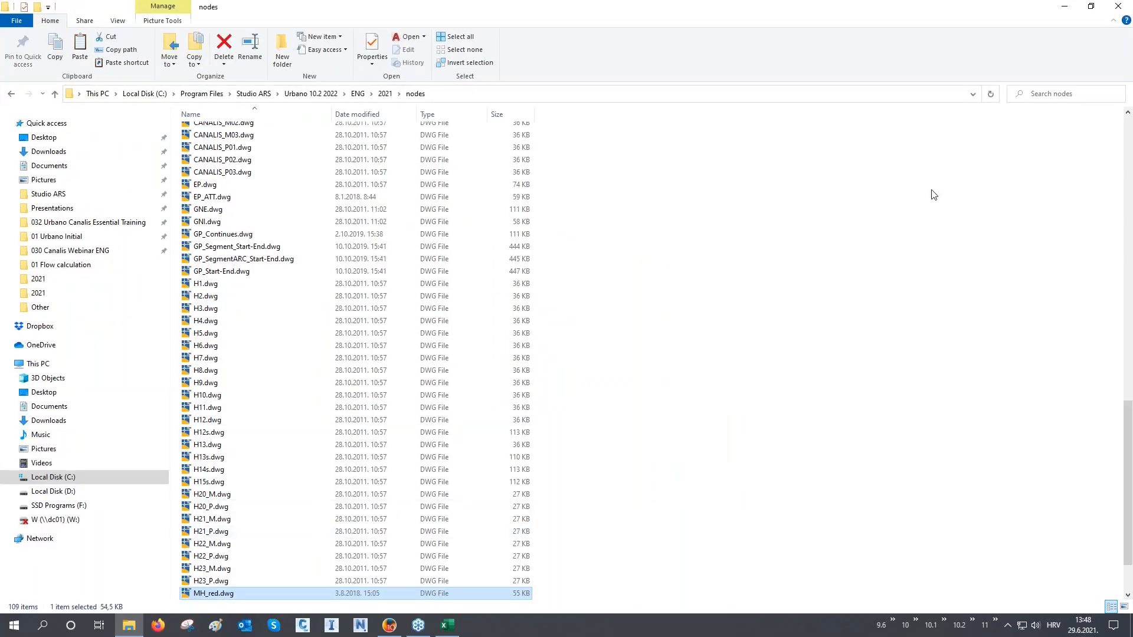
left_click(1060, 8)
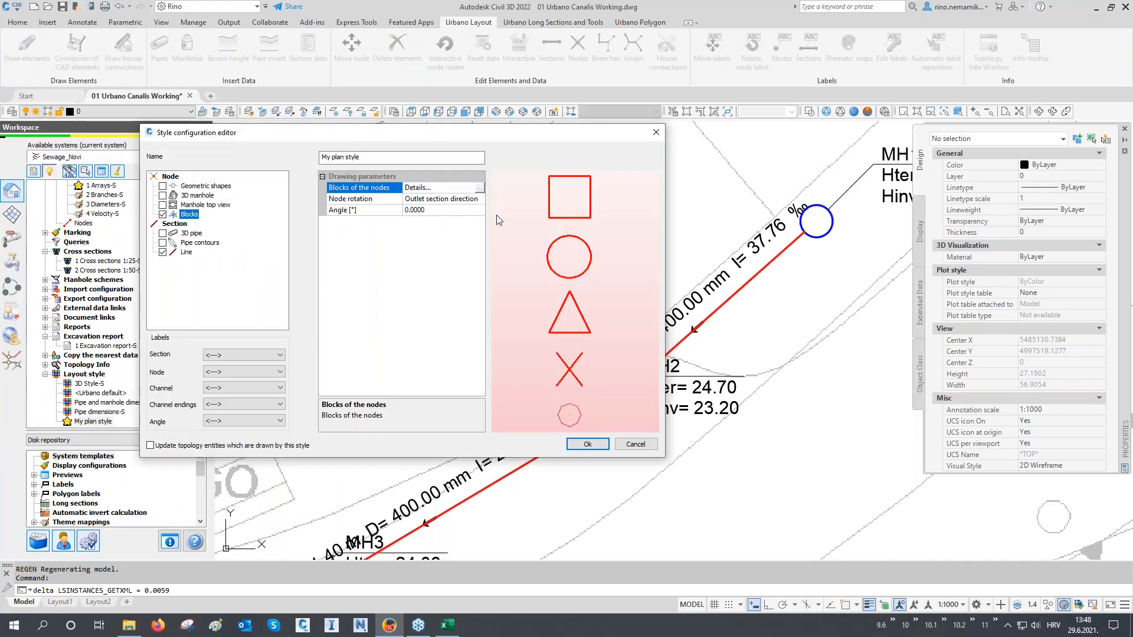
- Assign the MH_red block as both the main node block and the plain node block for the Node type
left_click(480, 188)
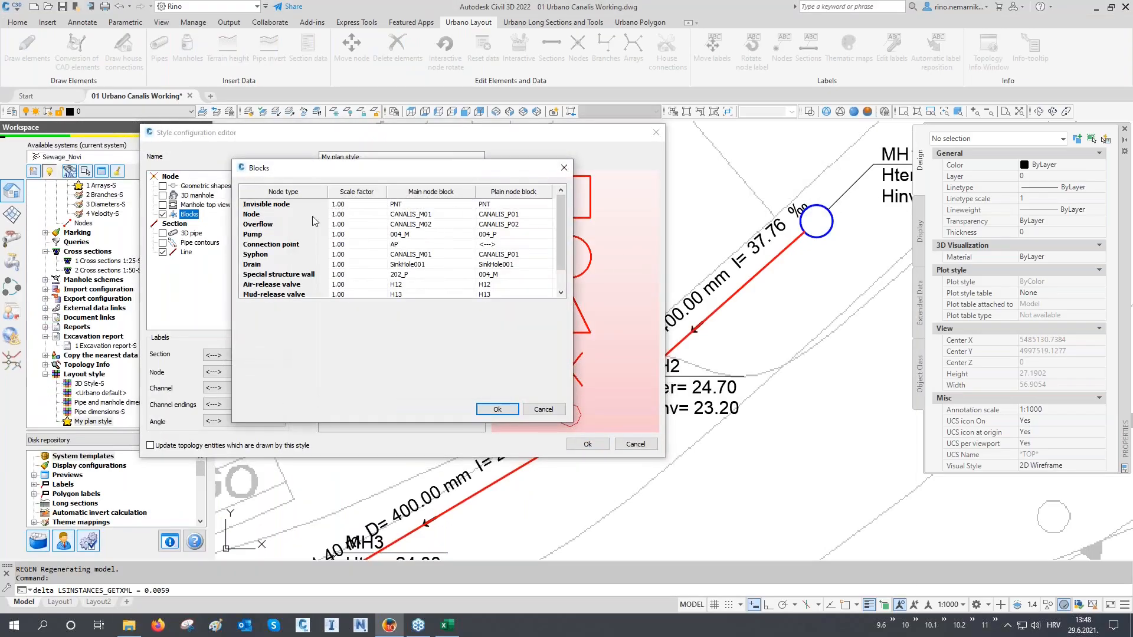
left_click(403, 214)
left_click(469, 214)
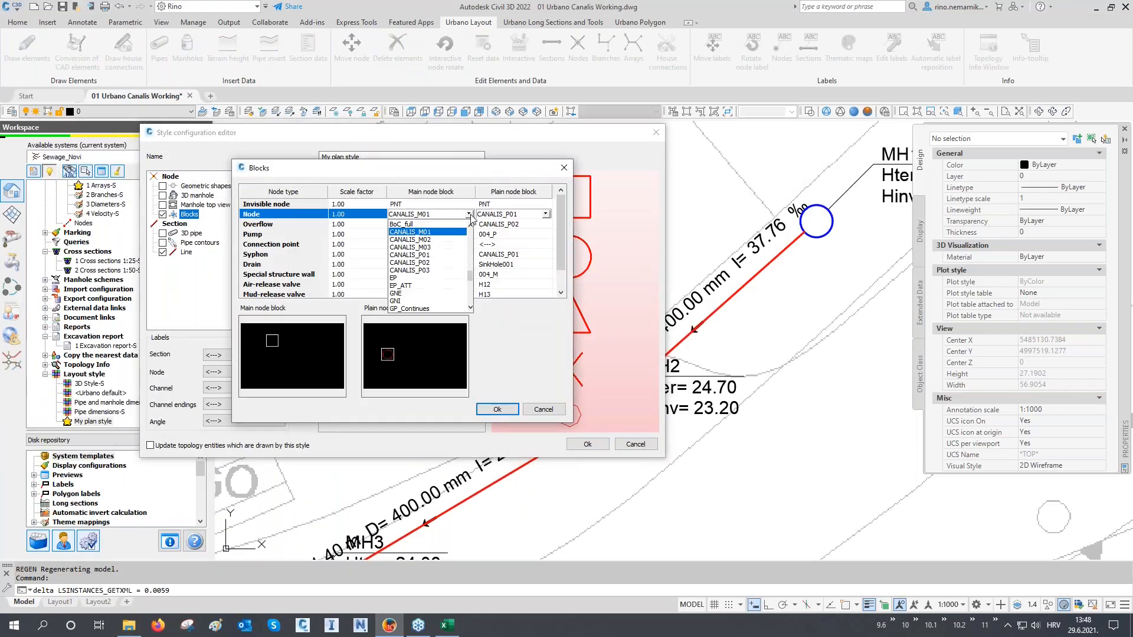
left_click_drag(470, 278, 471, 298)
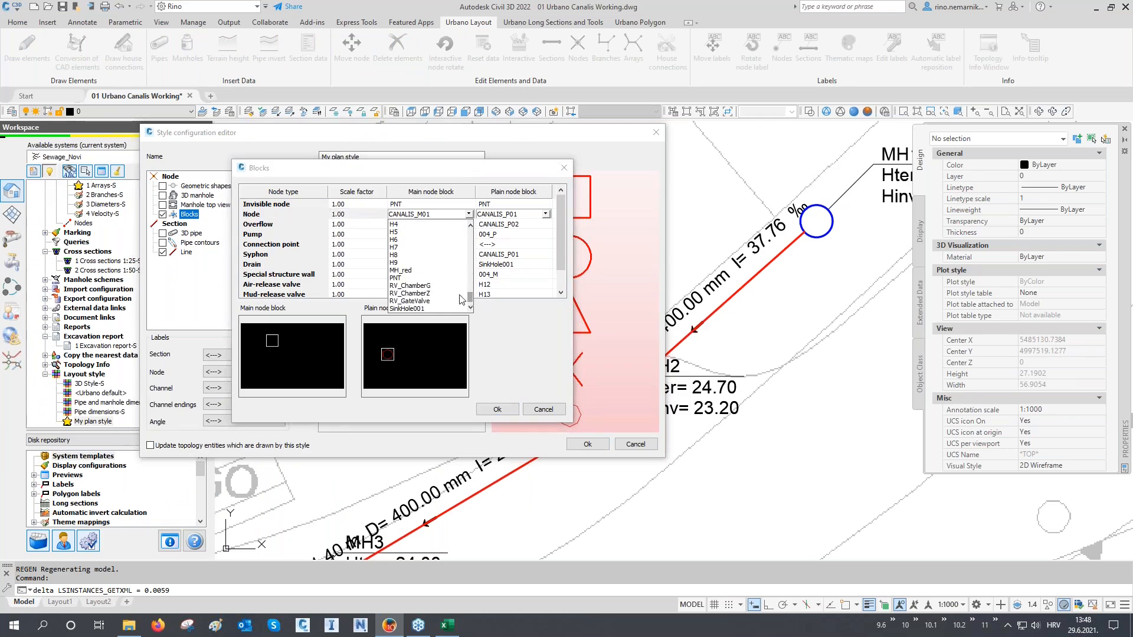
left_click(401, 271)
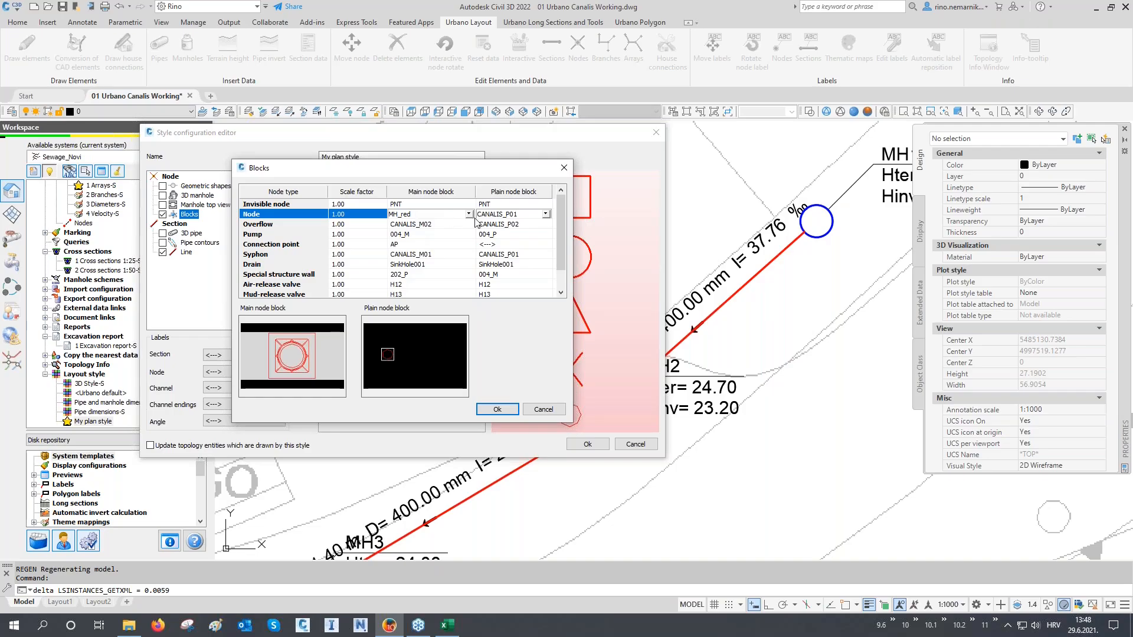
left_click(545, 214)
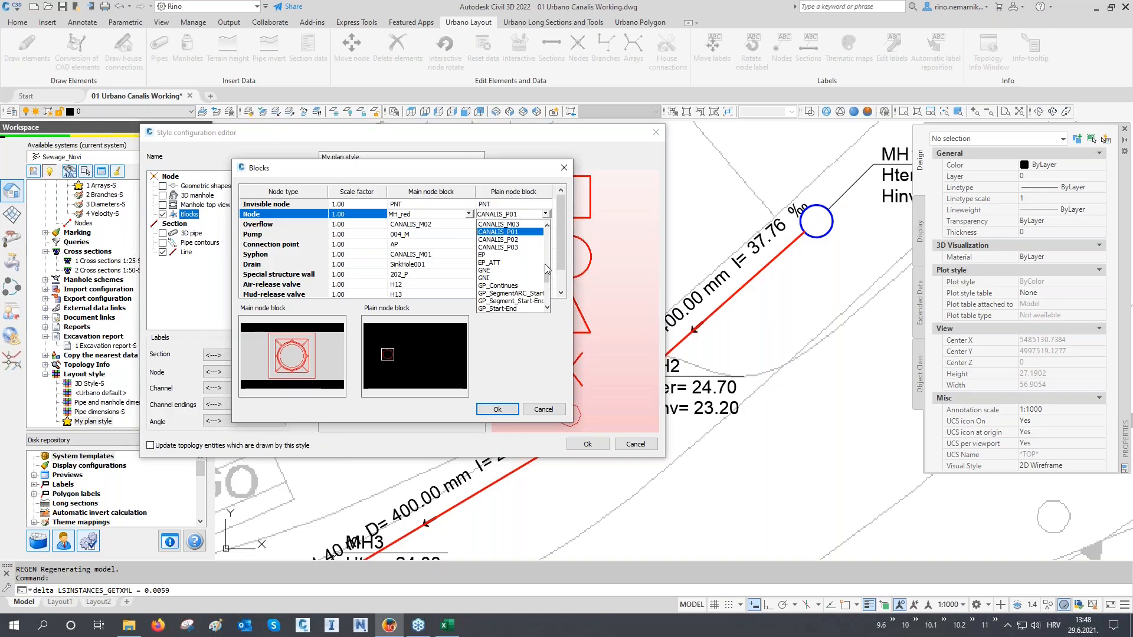
left_click_drag(549, 282, 539, 302)
left_click(489, 270)
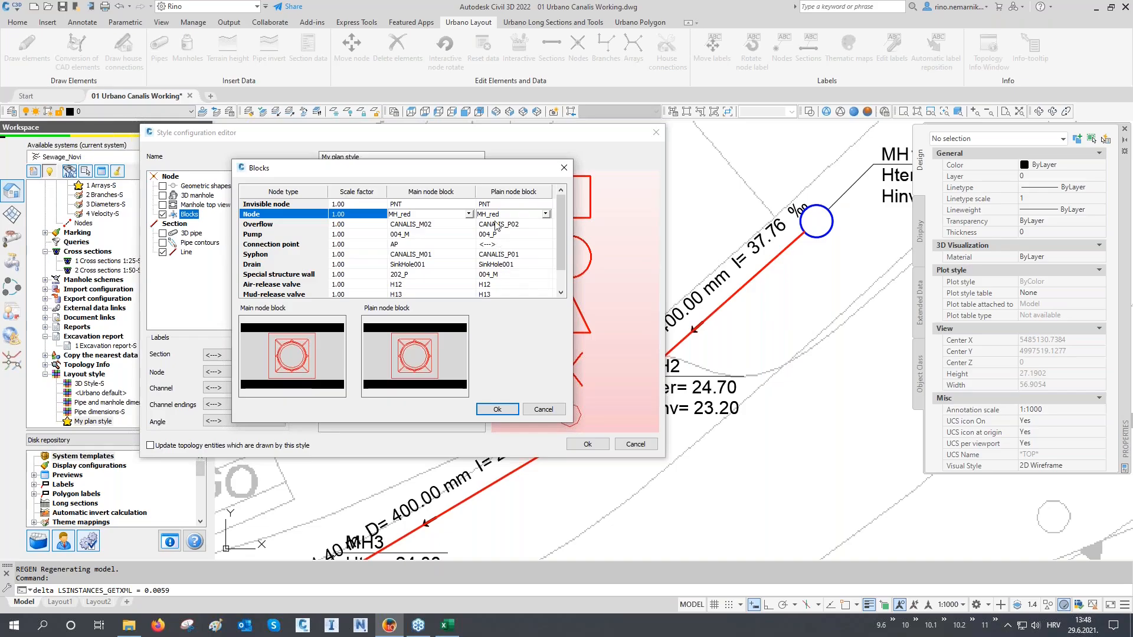
left_click(505, 409)
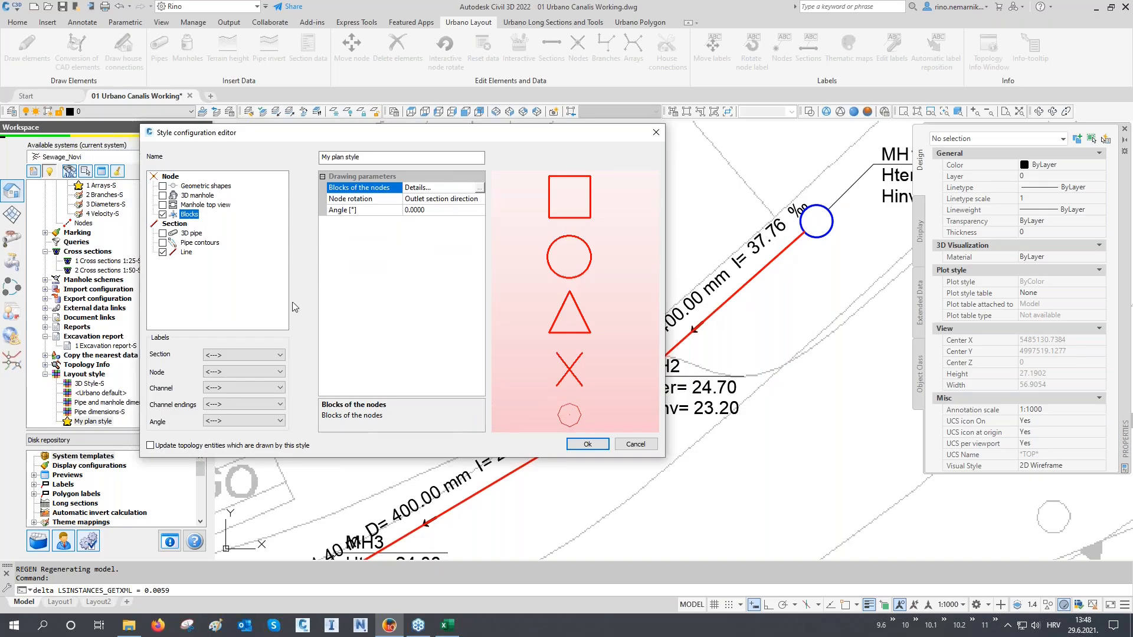
- Draw sections as pipe contours instead of lines, without the hatch, and update the topology entities drawn by this style
left_click(196, 243)
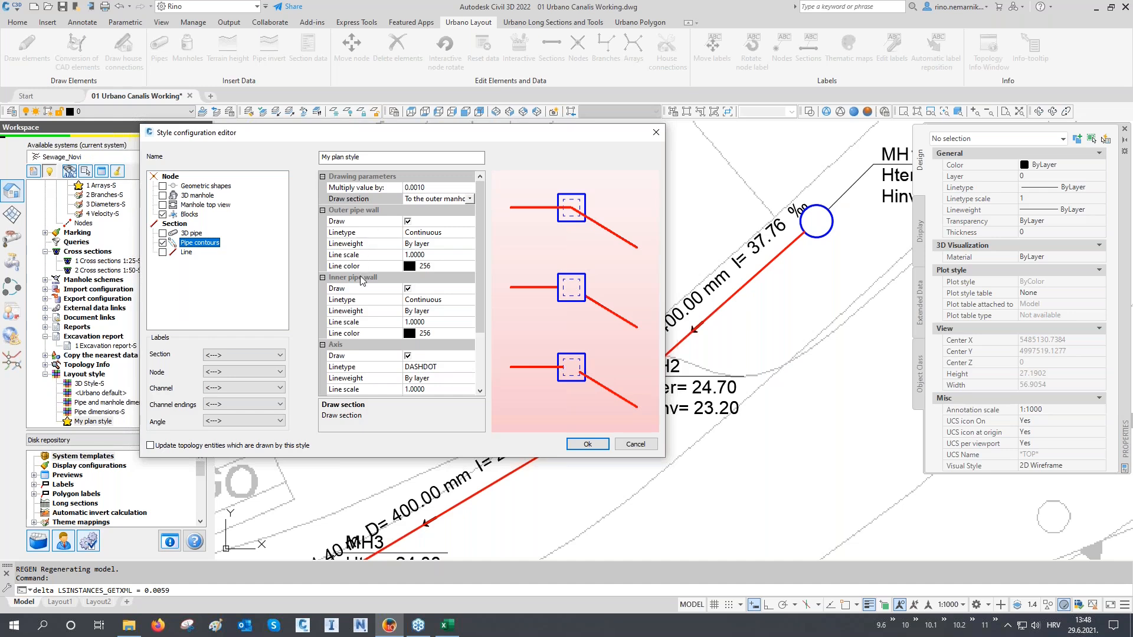
scroll(361, 281, "down", 1)
scroll(362, 307, "down", 2)
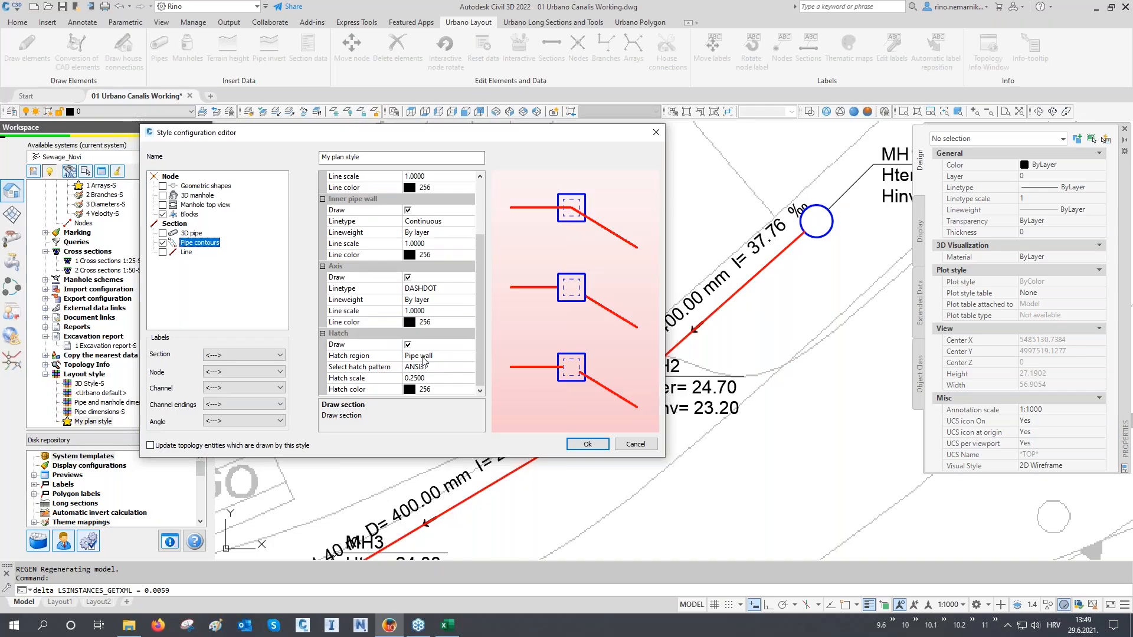
left_click(422, 357)
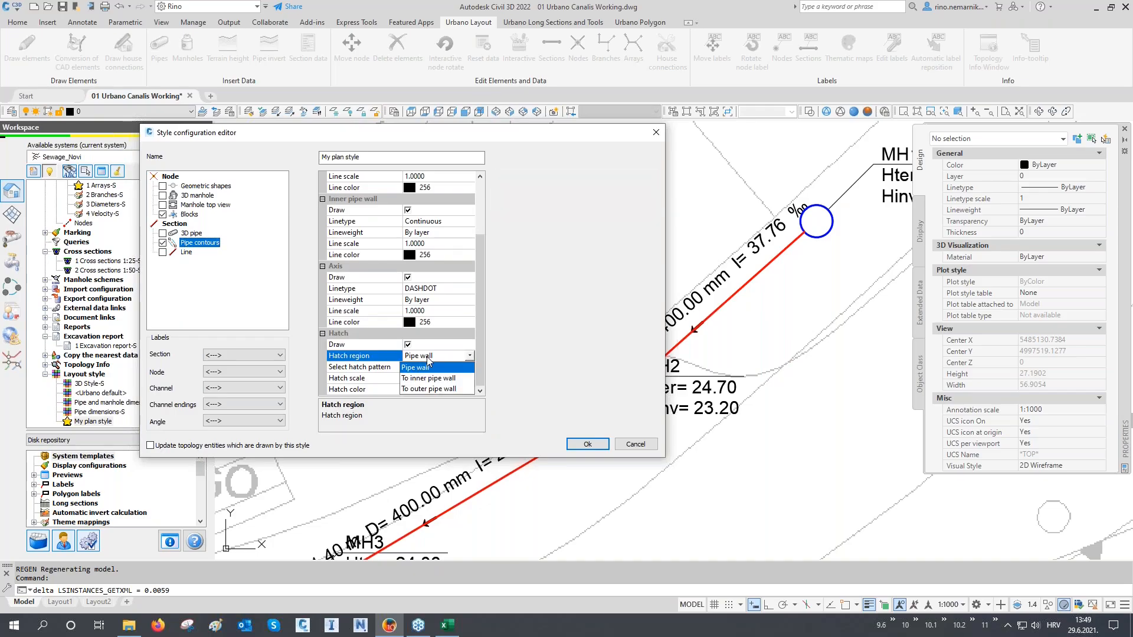
left_click(427, 358)
left_click(407, 345)
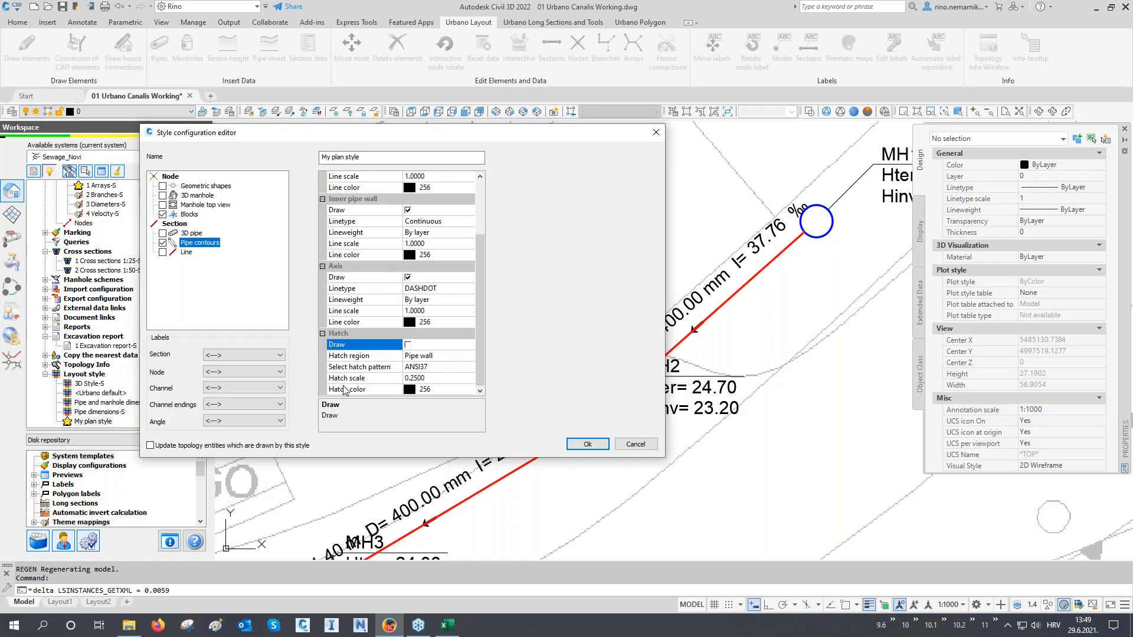
left_click(151, 445)
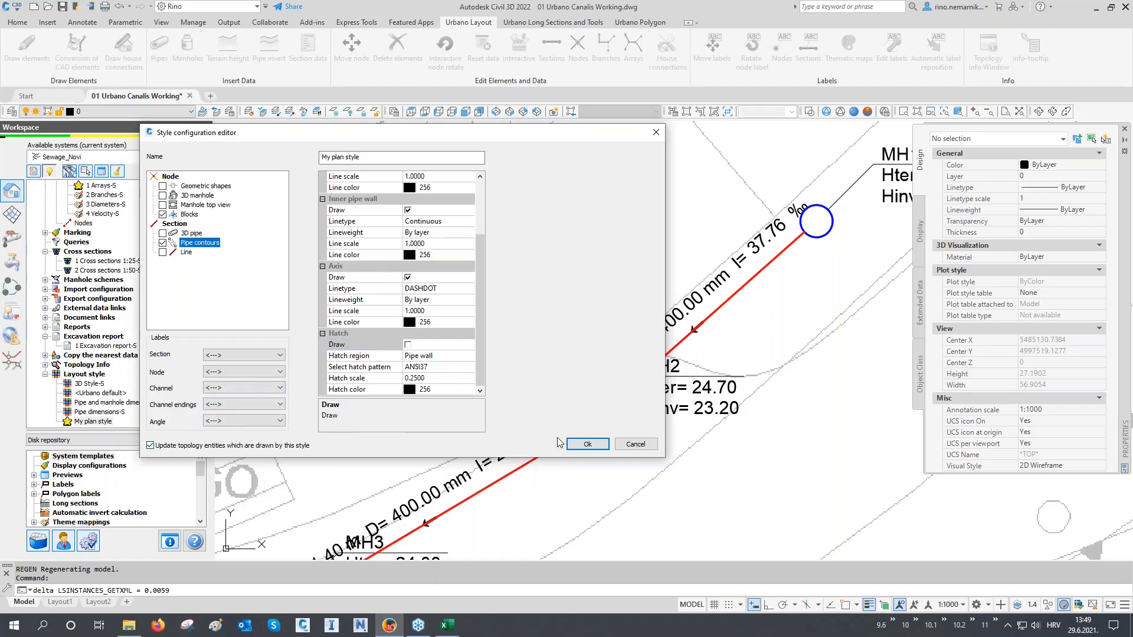
left_click(587, 445)
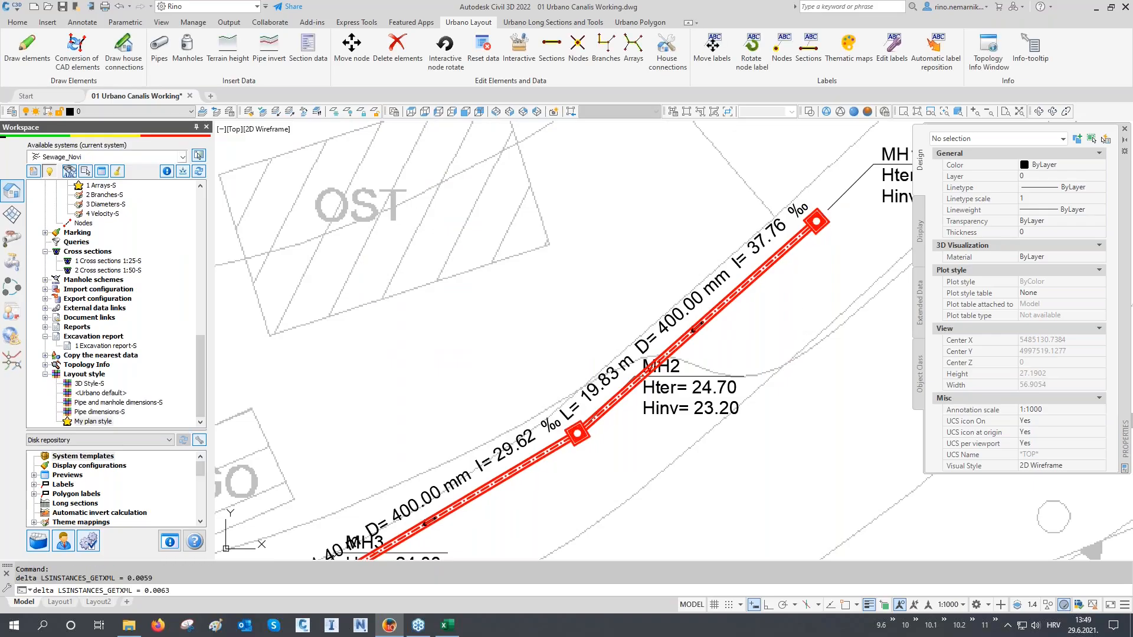
- Inspect the object properties of the node block at manhole MH1 and close the properties display
key("Escape")
key("Escape")
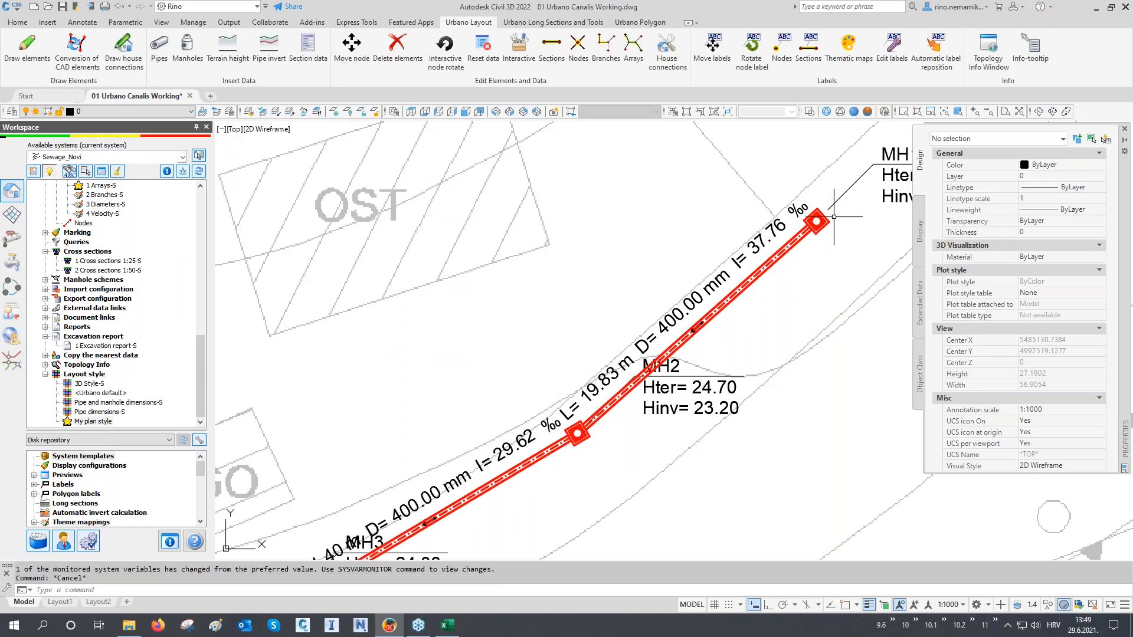
scroll(823, 221, "up", 6)
left_click(813, 228)
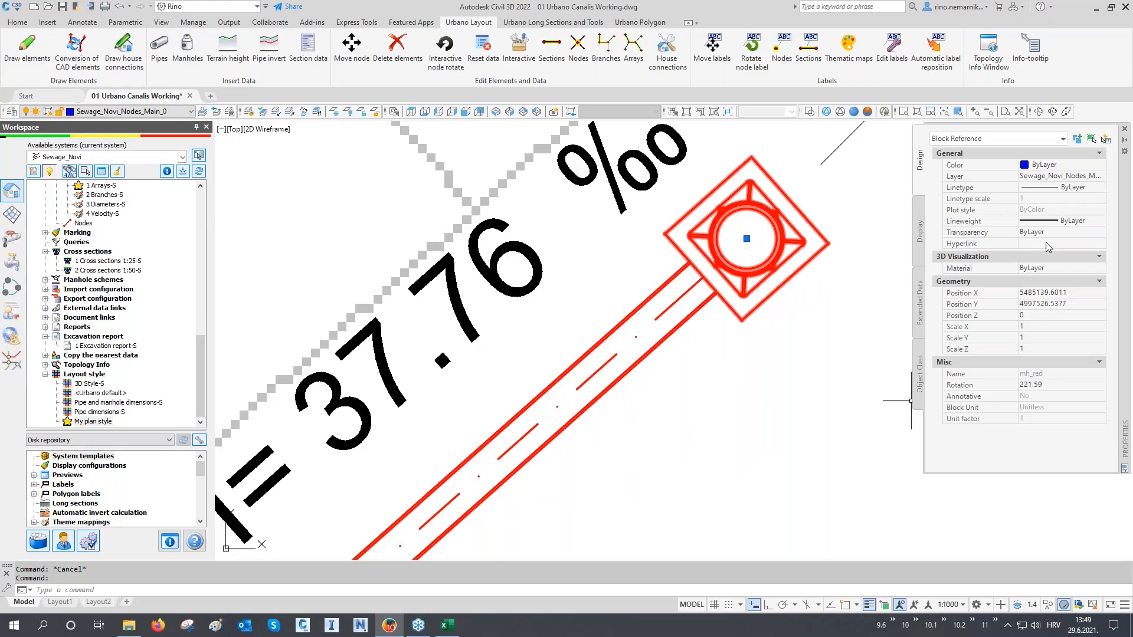
left_click(1123, 129)
key("Escape")
- Examine the manhole blocks and pipe contours along the network from MH1 towards MH4
scroll(705, 307, "up", 4)
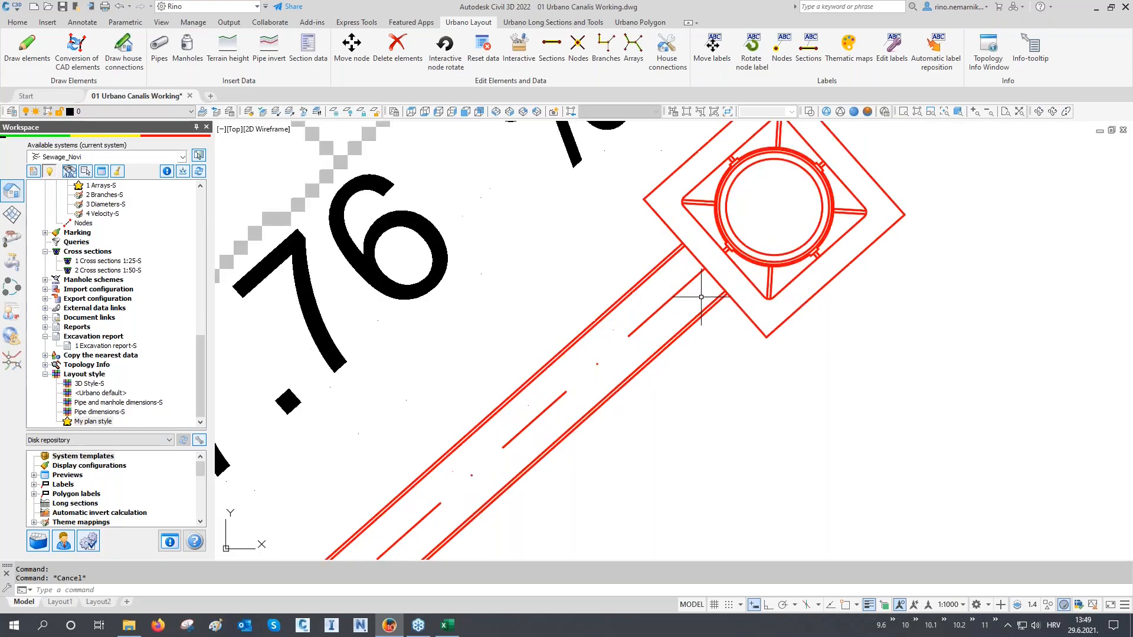
scroll(619, 276, "down", 6)
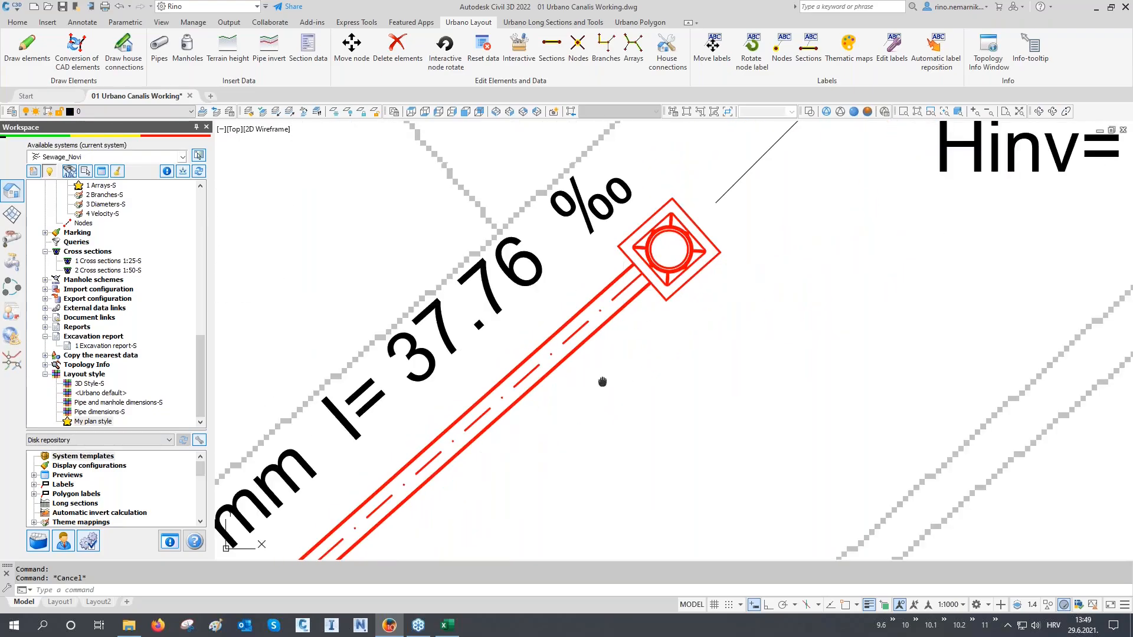
middle_click_drag(602, 382, 842, 214)
middle_click_drag(669, 459, 885, 219)
scroll(853, 265, "down", 4)
scroll(586, 465, "up", 2)
scroll(506, 405, "up", 7)
scroll(505, 404, "down", 4)
scroll(505, 405, "up", 1)
scroll(663, 355, "down", 3)
scroll(674, 377, "down", 4)
scroll(682, 411, "down", 2)
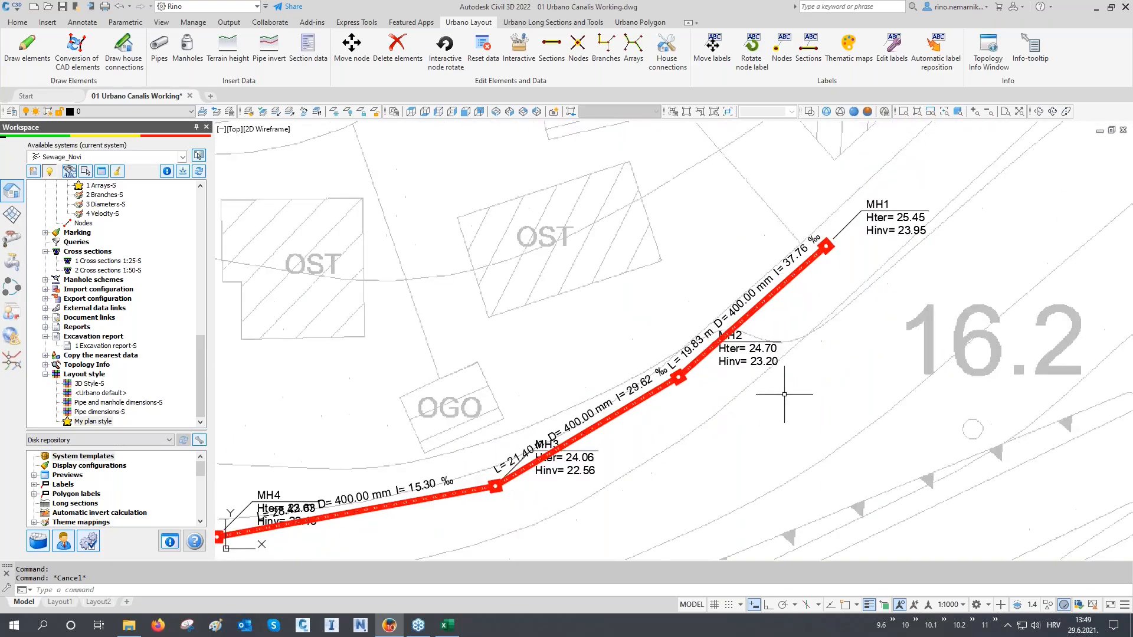
- Edit My plan style to draw nodes as manhole top views instead of blocks and update the entities drawn by this style
middle_click_drag(783, 396, 771, 414)
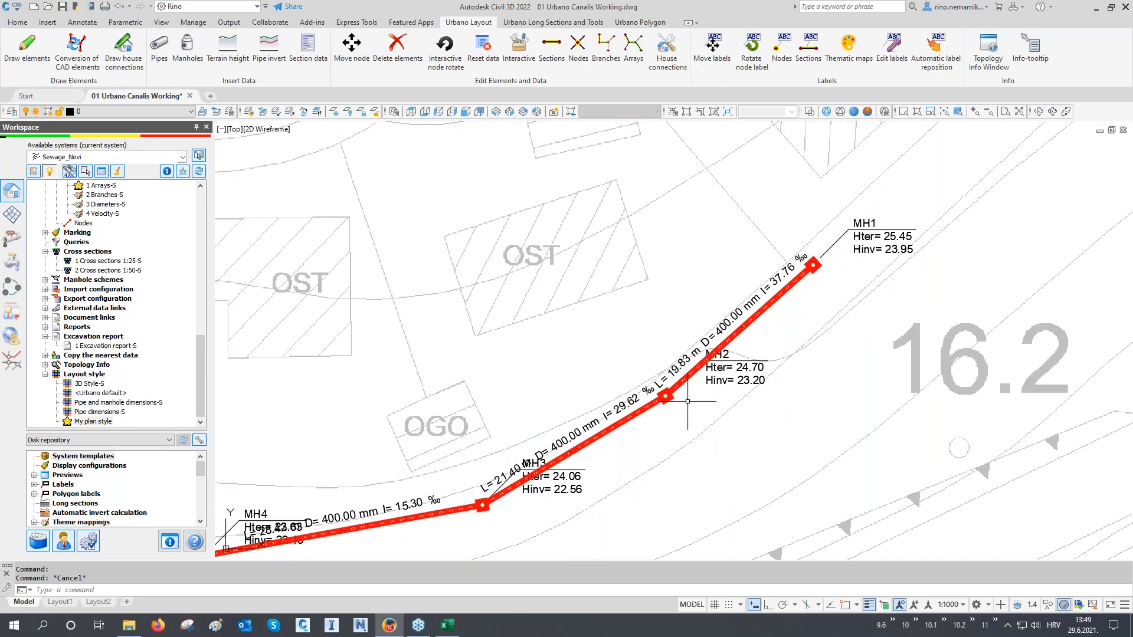
right_click(95, 421)
left_click(124, 449)
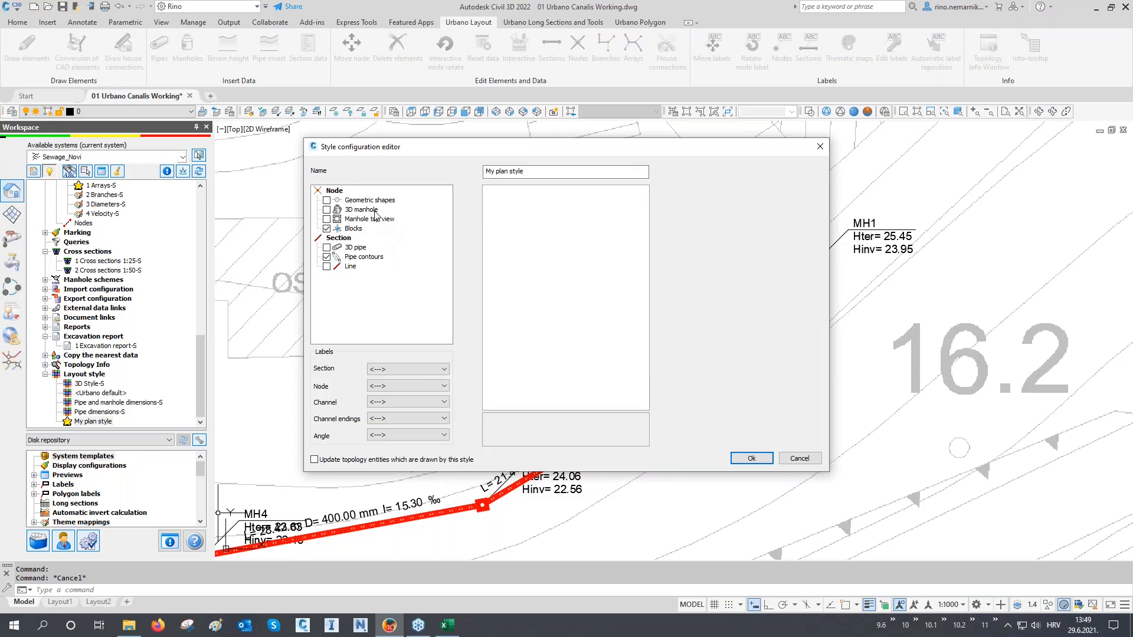
left_click(364, 221)
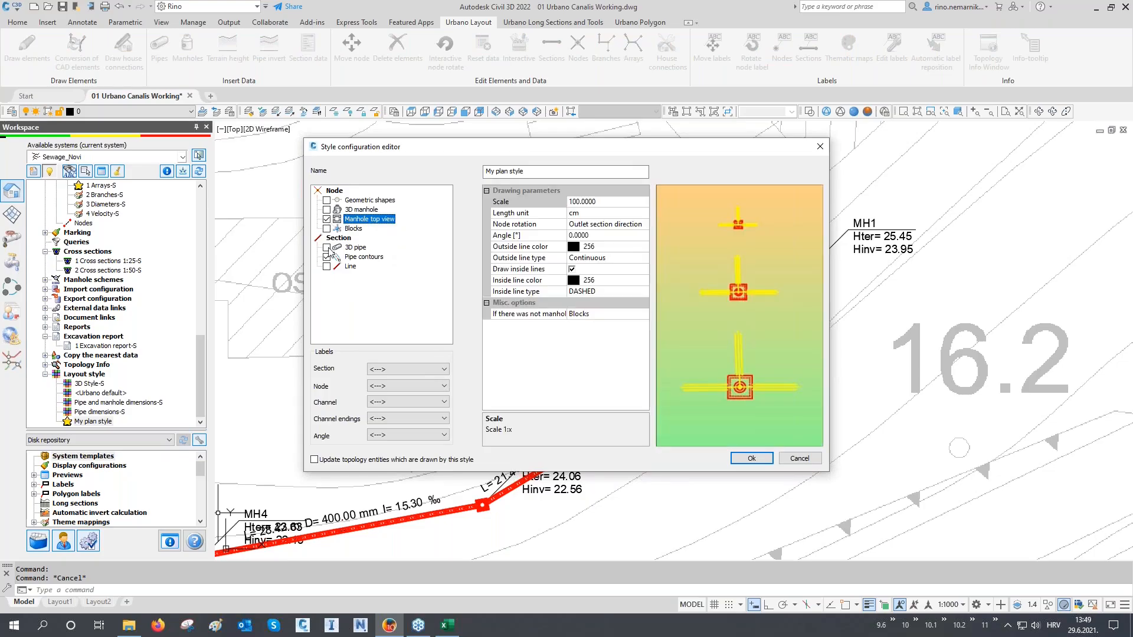
left_click(748, 458)
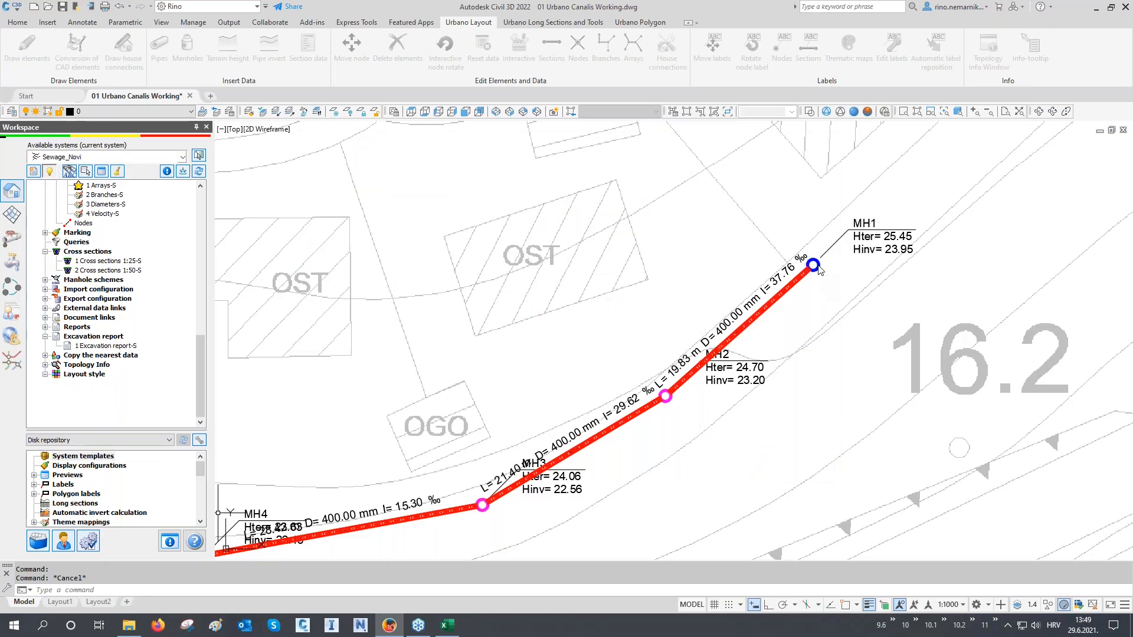
- Examine the manhole top views and pipe contours along the network, from MH1 to the MH61 and MH58 area
scroll(820, 272, "up", 10)
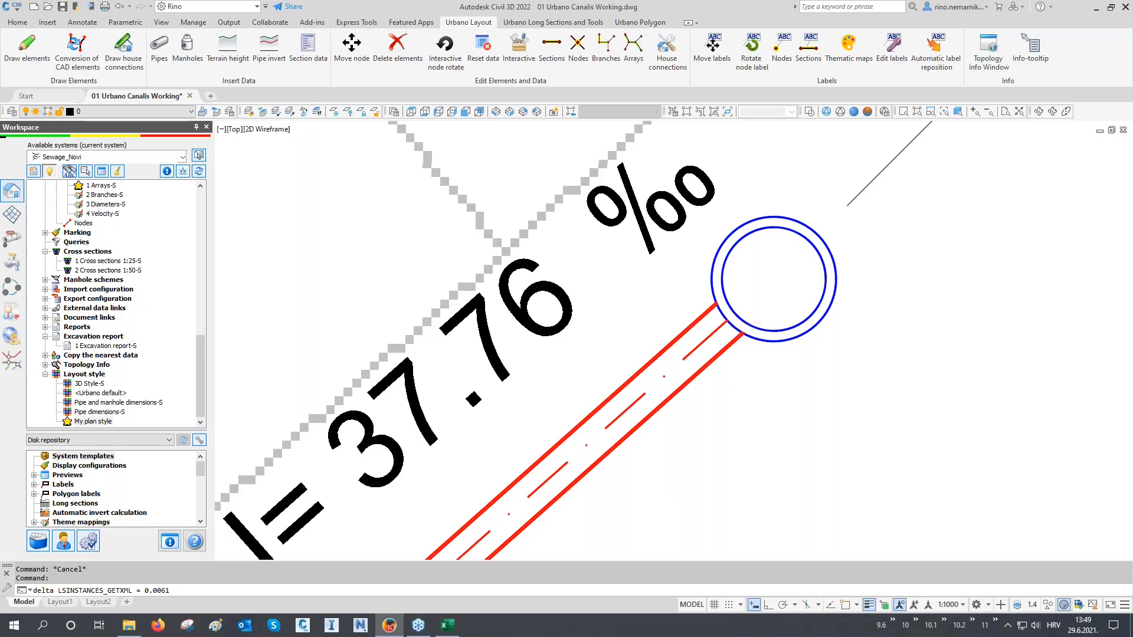
scroll(779, 500, "down", 9)
middle_click_drag(501, 239, 787, 388)
scroll(701, 307, "up", 5)
middle_click_drag(660, 283, 833, 391)
scroll(948, 393, "down", 14)
scroll(396, 246, "up", 8)
scroll(403, 248, "up", 6)
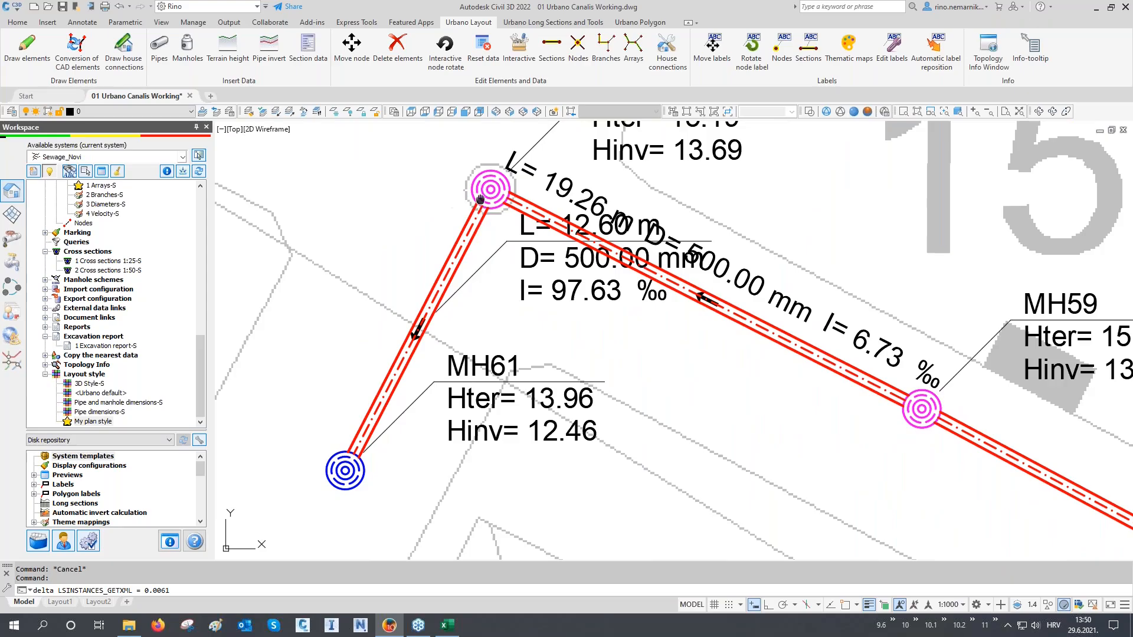
scroll(481, 200, "down", 5)
middle_click_drag(791, 517, 666, 469)
scroll(665, 470, "up", 6)
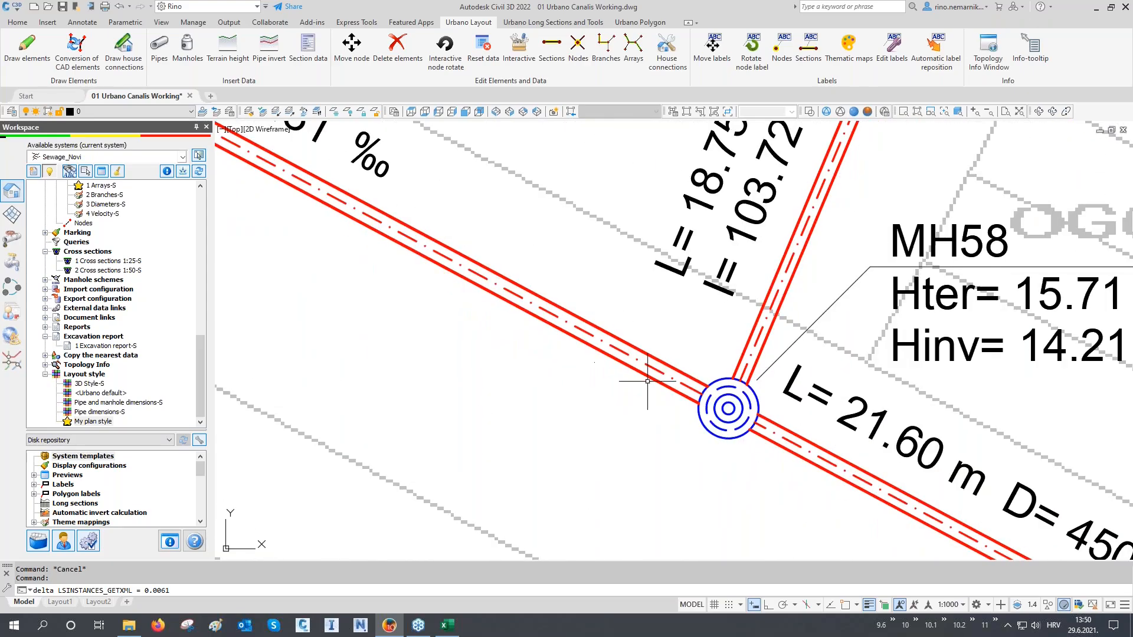
scroll(492, 346, "down", 4)
scroll(472, 356, "down", 5)
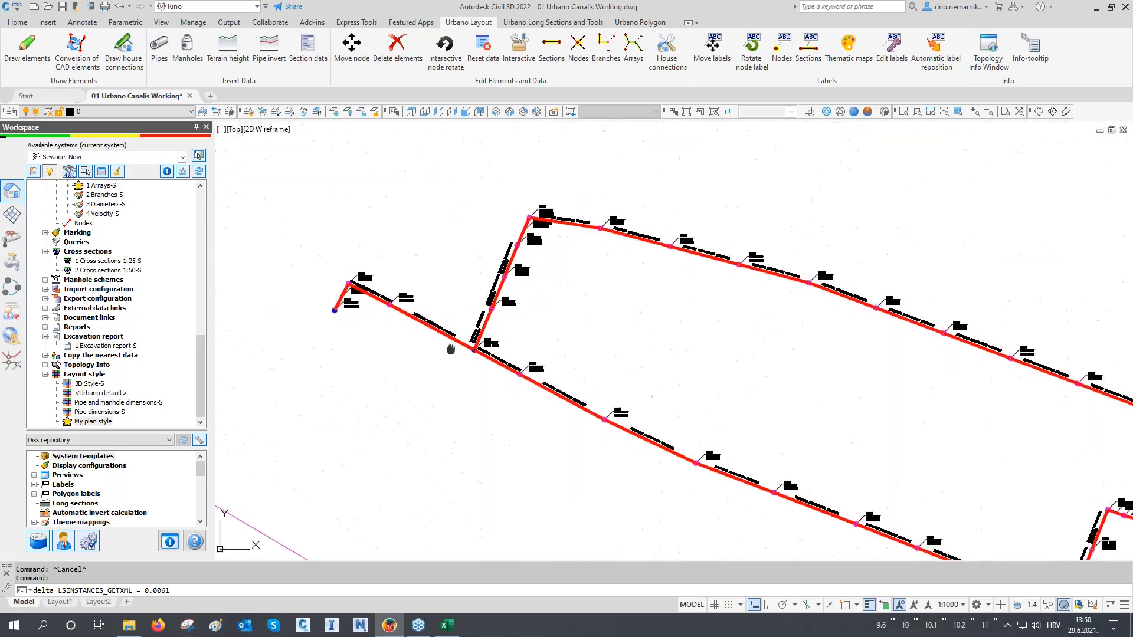
middle_click_drag(456, 349, 405, 336)
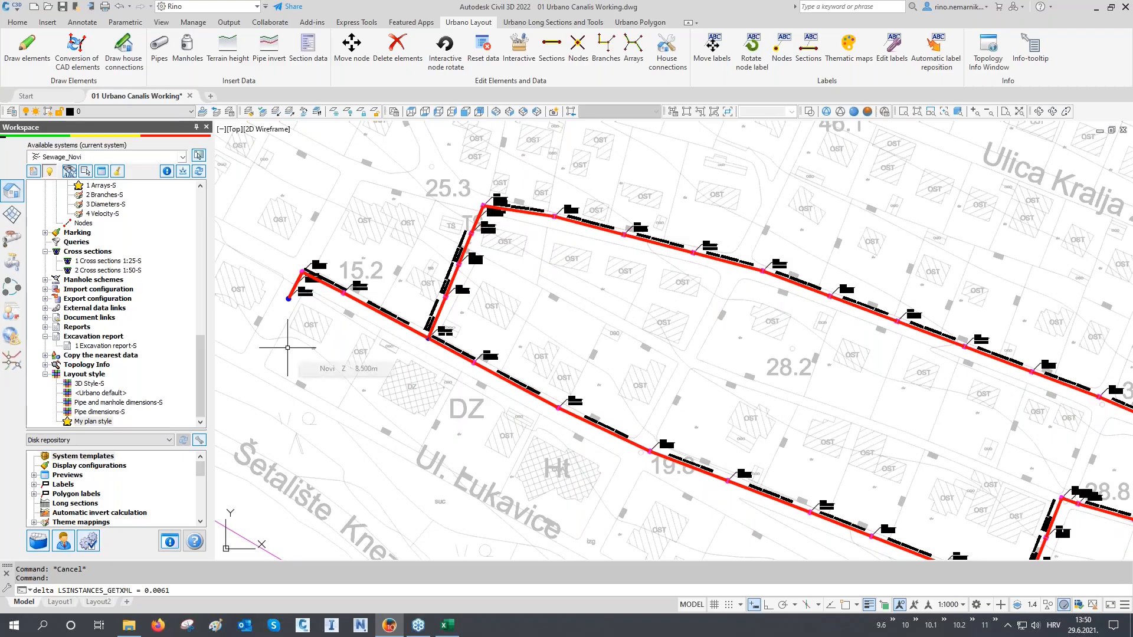
- Apply the 3D Style-S layout style to the Sewage_Novi network and close the plan style dialog
left_click(92, 385)
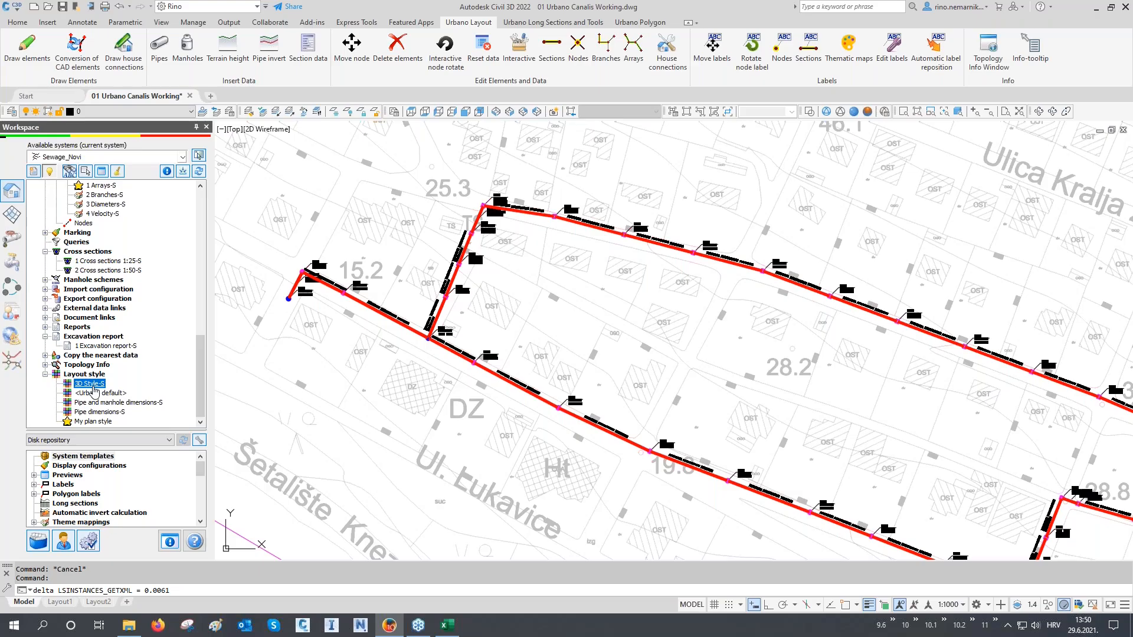
right_click(90, 421)
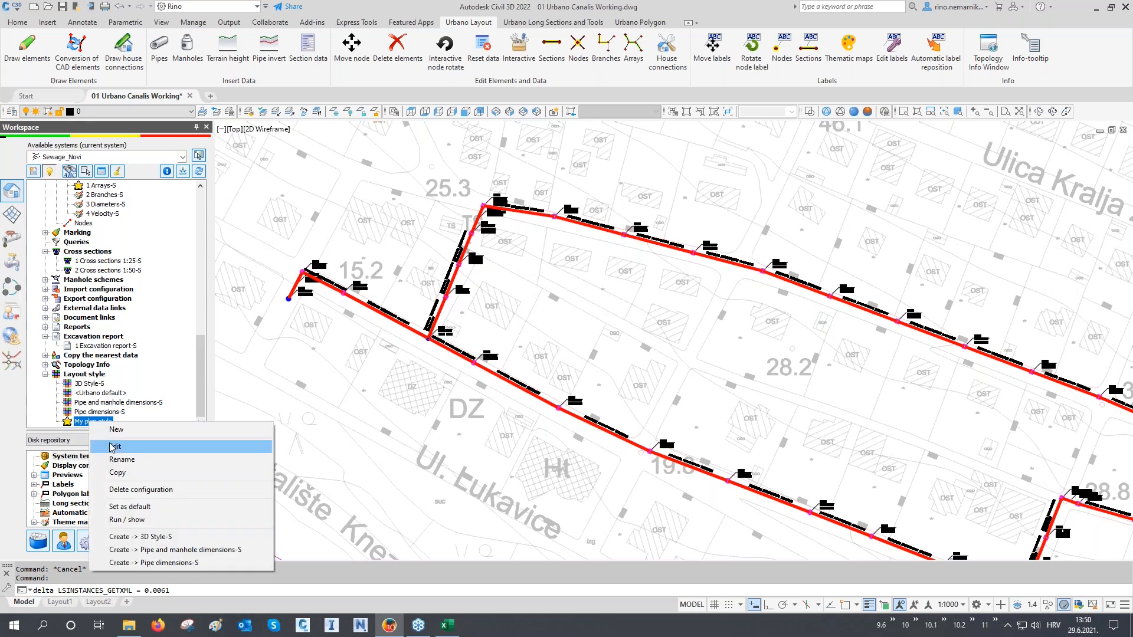
left_click(99, 385)
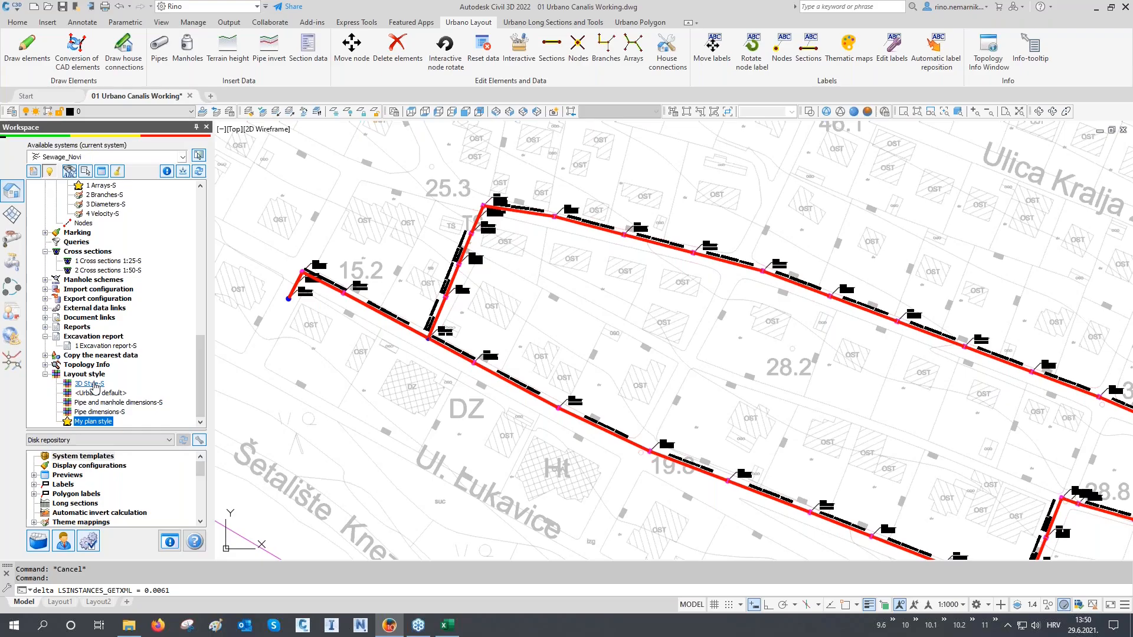
double_click(94, 385)
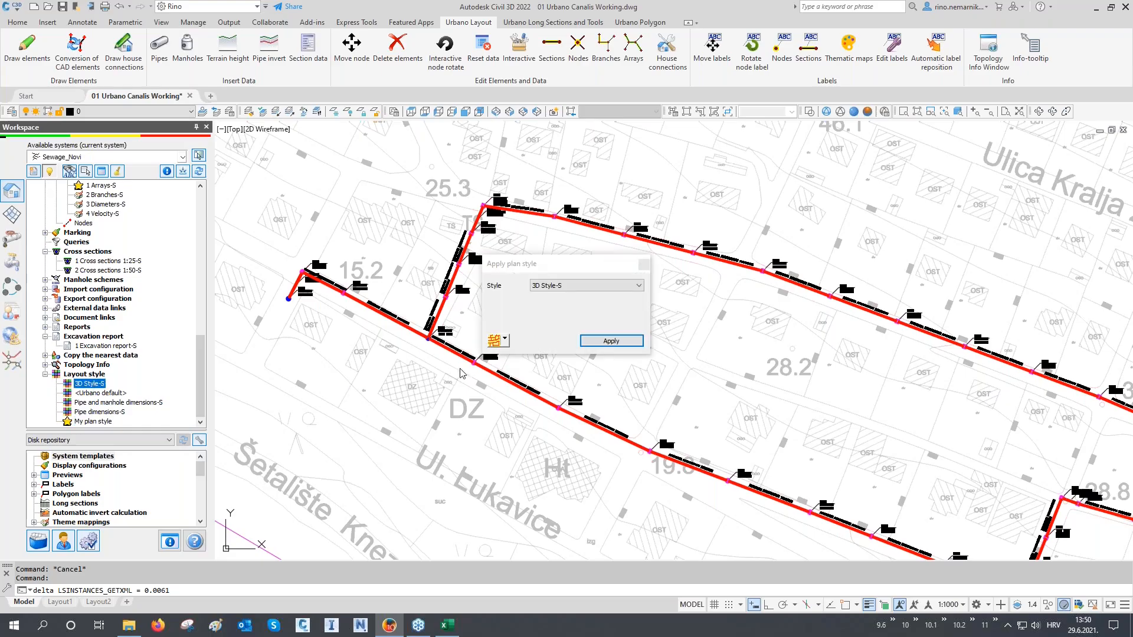
left_click(597, 342)
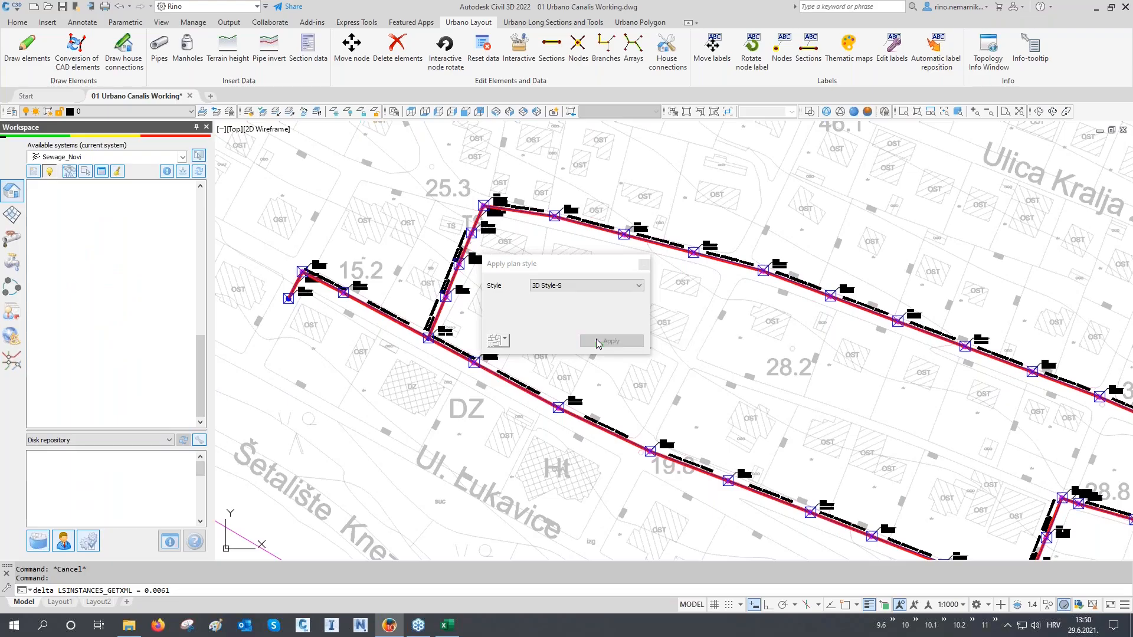
left_click(644, 265)
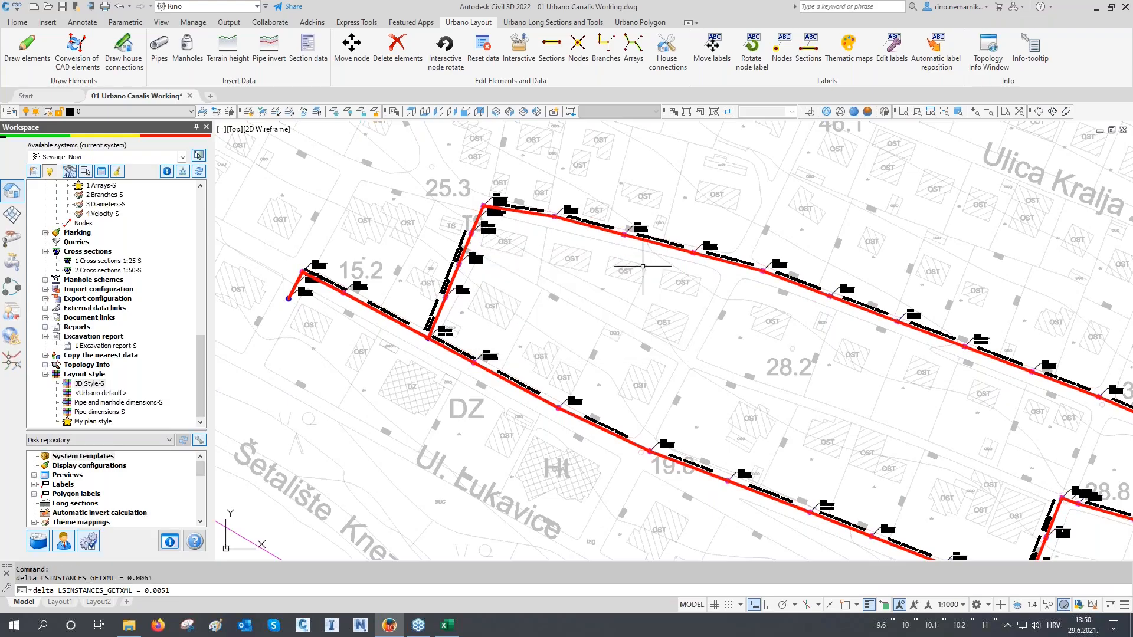
- Show the network in the southeast isometric view and regenerate the drawing
left_click(509, 111)
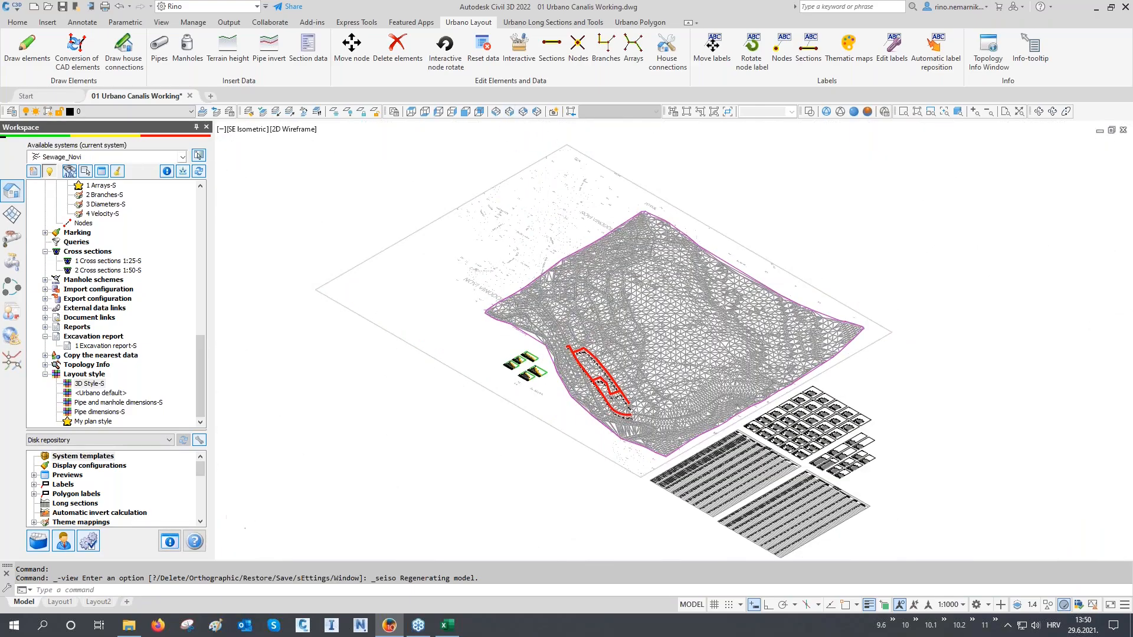
scroll(574, 345, "up", 2)
scroll(566, 350, "up", 10)
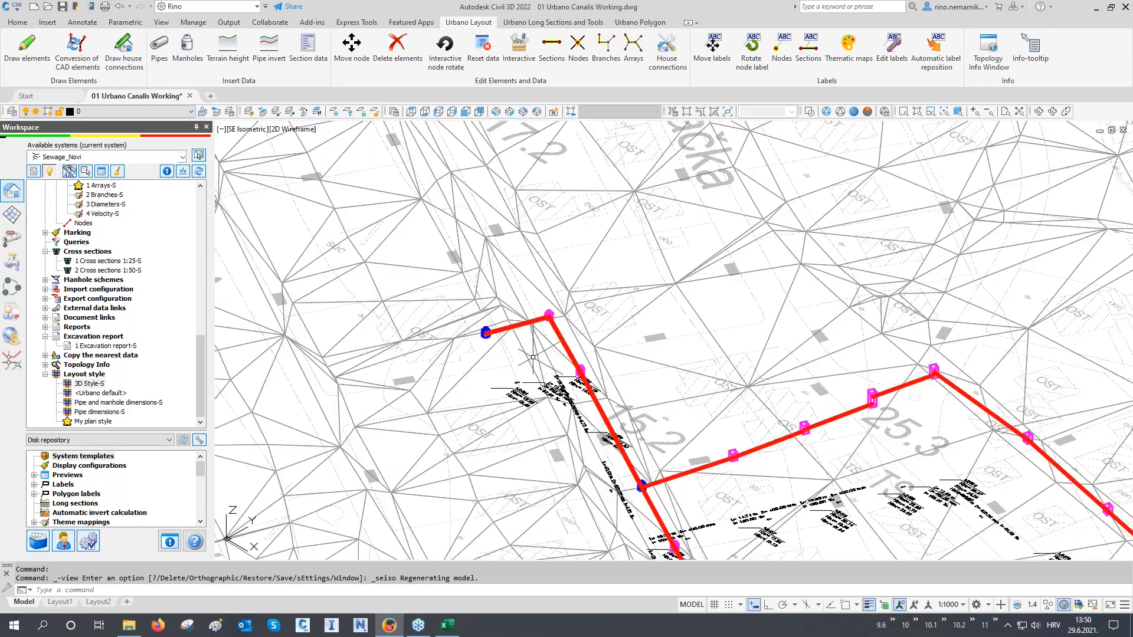
key("Escape")
key("Escape")
type("RE")
key("Return")
- Inspect the object properties of the 3D manhole MH61 and its connected pipe, then close the properties display and clear the selection
scroll(430, 292, "up", 4)
scroll(431, 292, "up", 2)
left_click(446, 265)
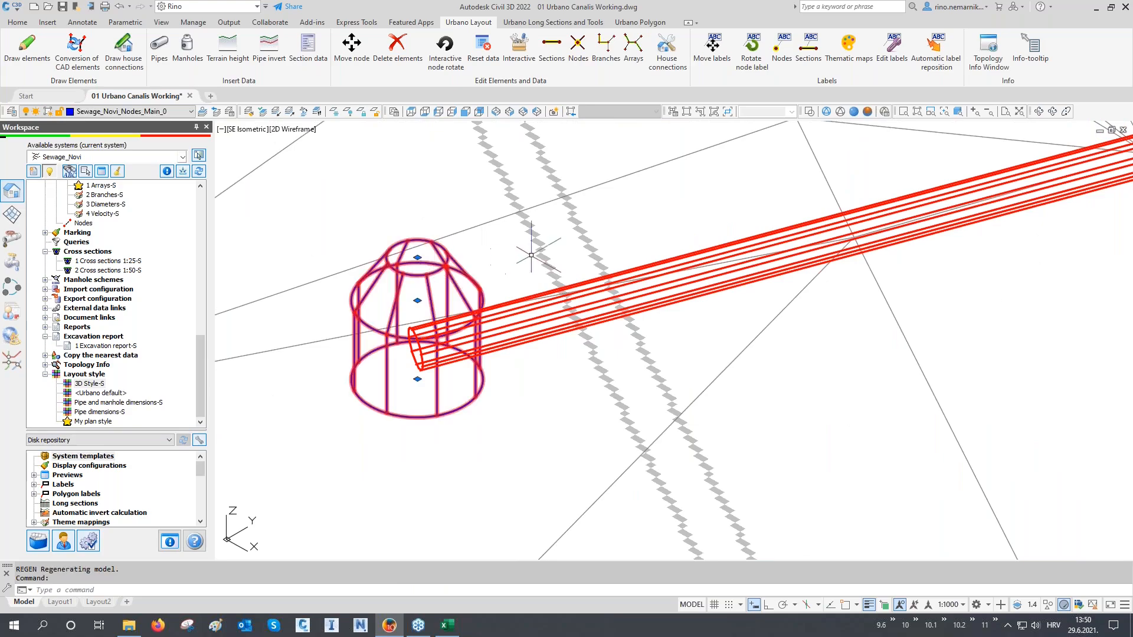
key("ctrl+1")
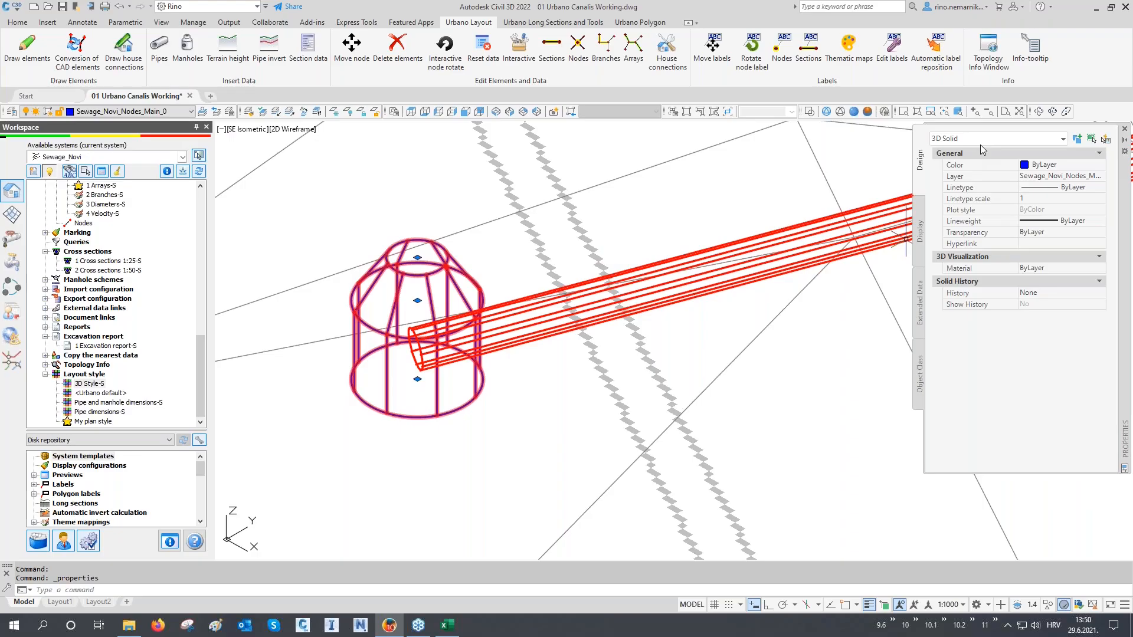
key("Escape")
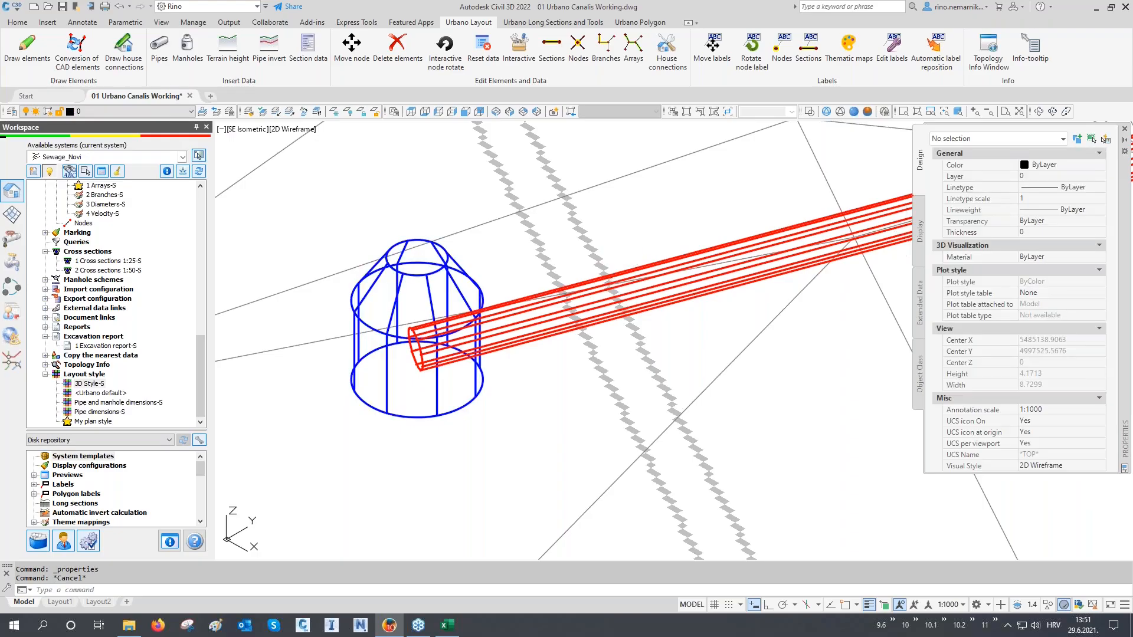
left_click(619, 274)
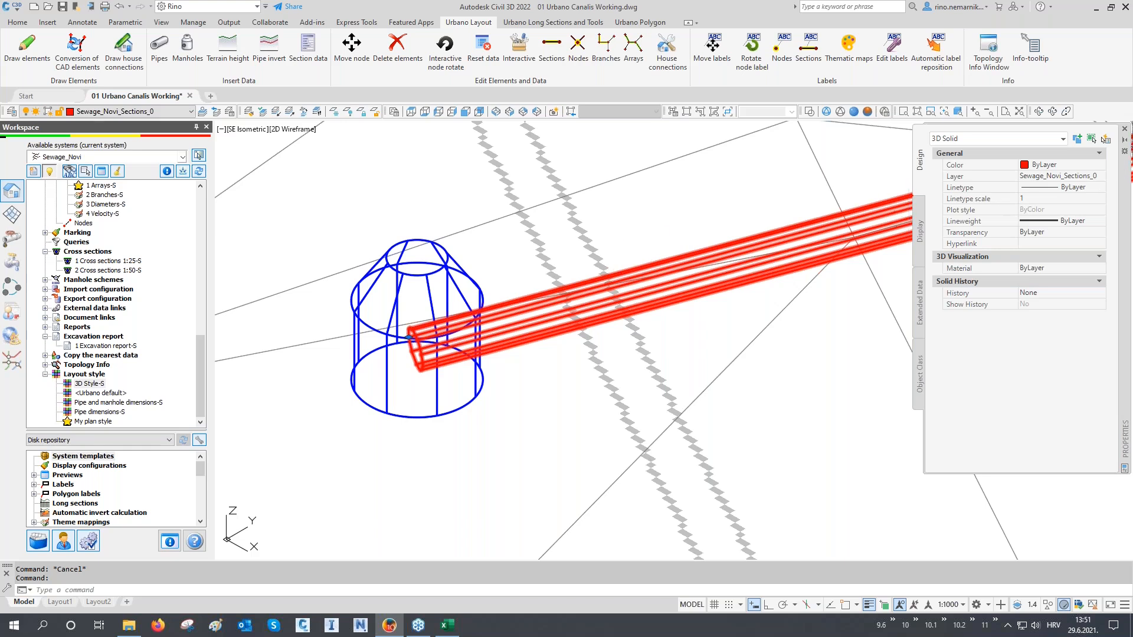
left_click(1125, 129)
scroll(331, 348, "down", 3)
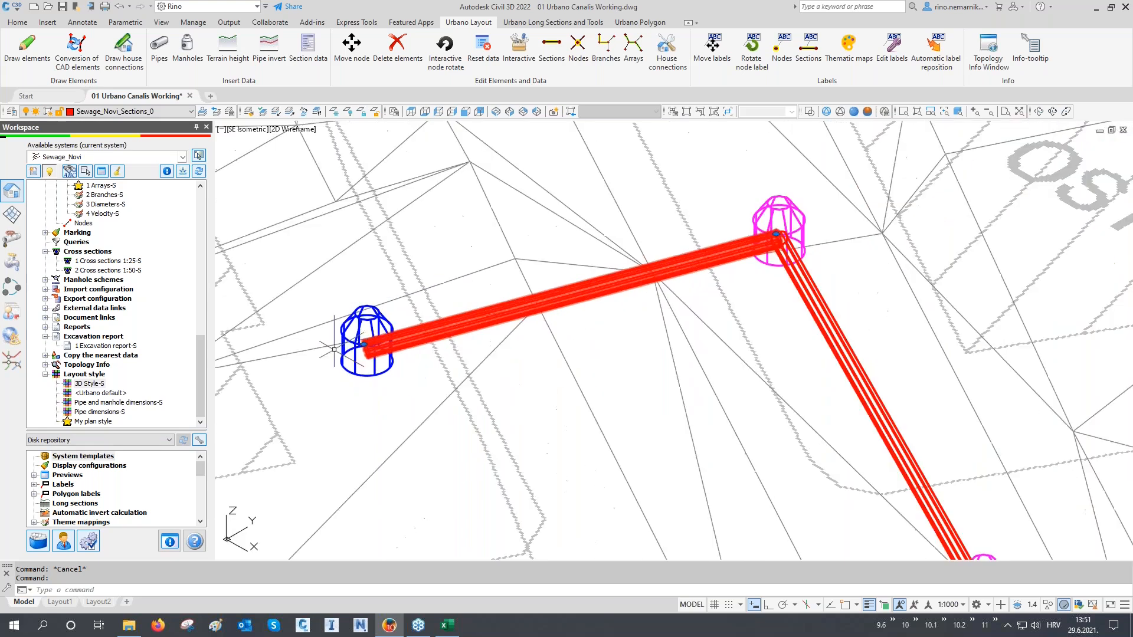
key("Escape")
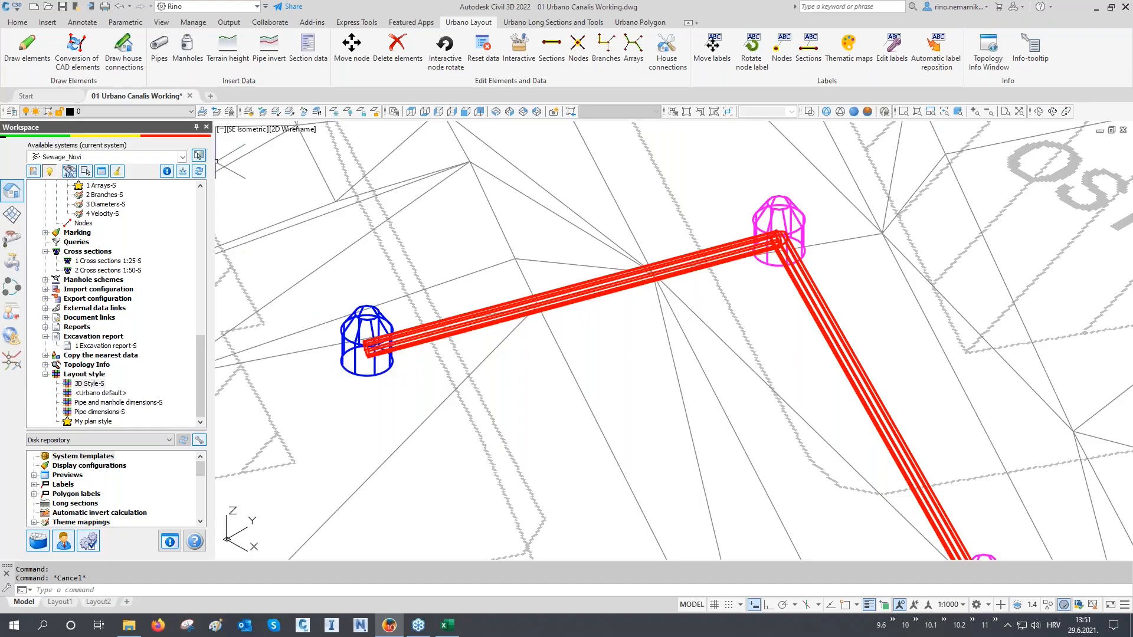
- Assign the NO 600 - 600 mm PEHD pipe from the S - PEHD Pipes SN 8 group to the section between MH61 and MH60
left_click(161, 52)
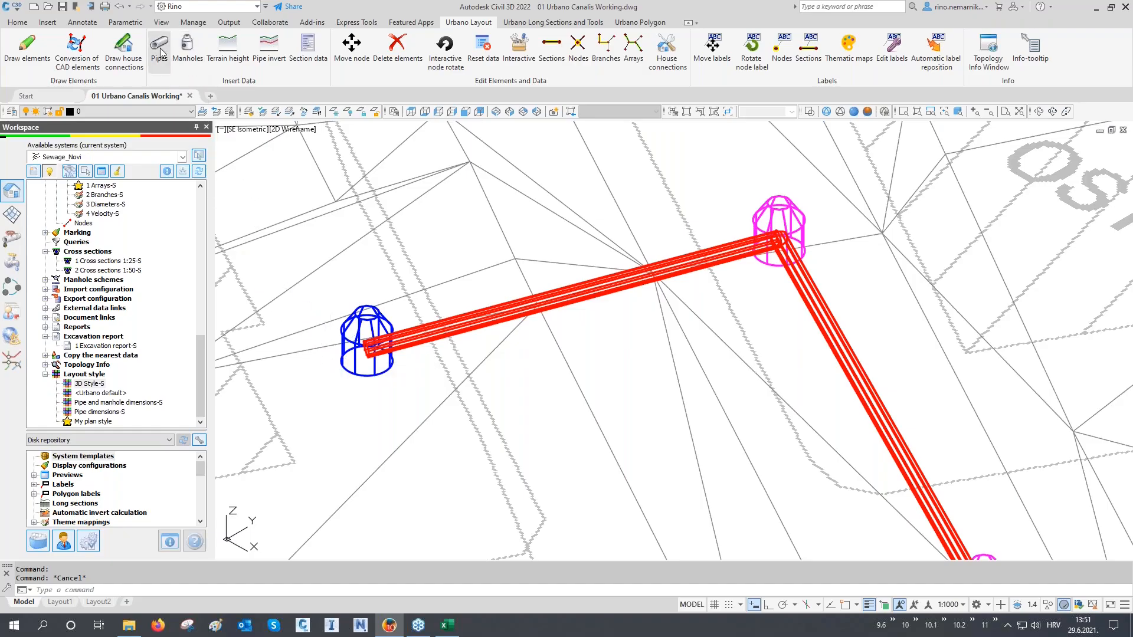
scroll(507, 260, "down", 2)
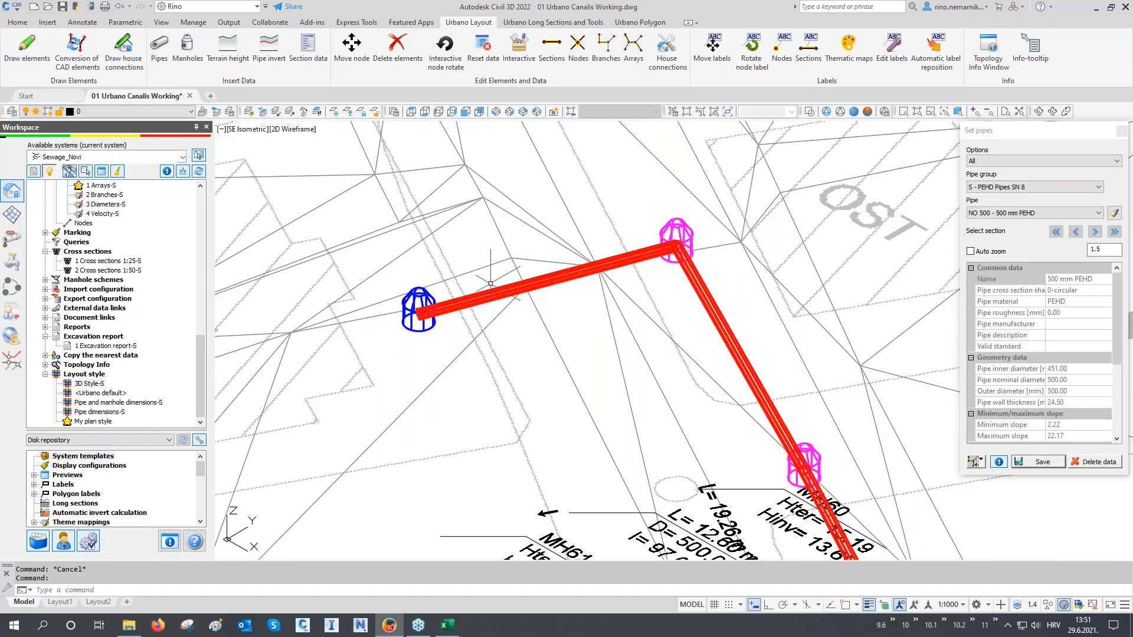
scroll(491, 283, "down", 2)
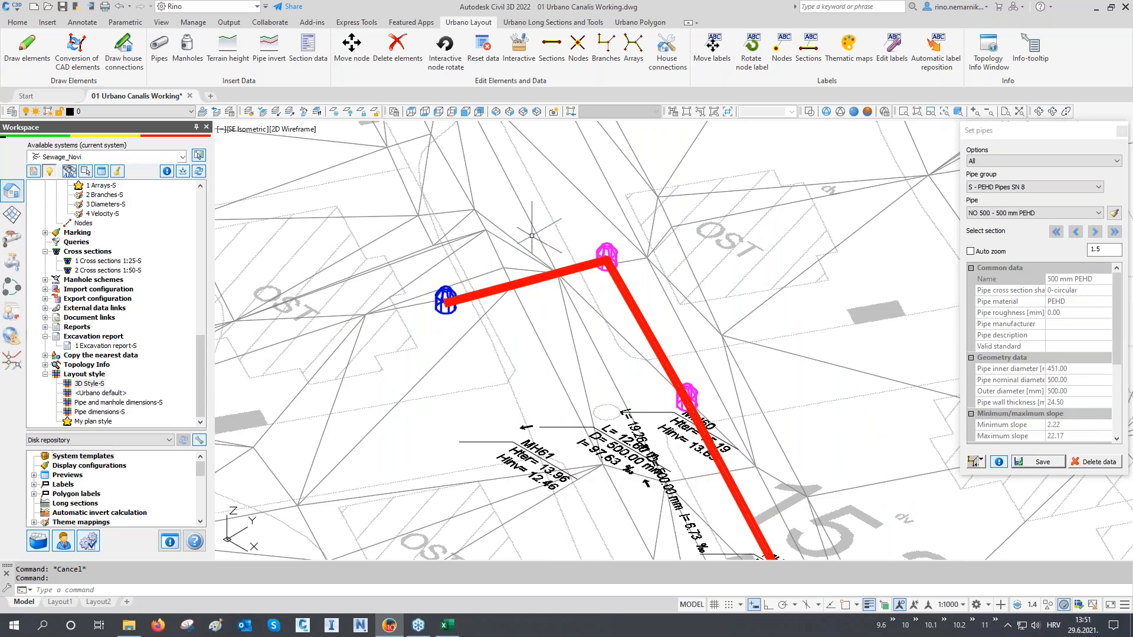
scroll(531, 237, "up", 2)
middle_click_drag(529, 235, 538, 264)
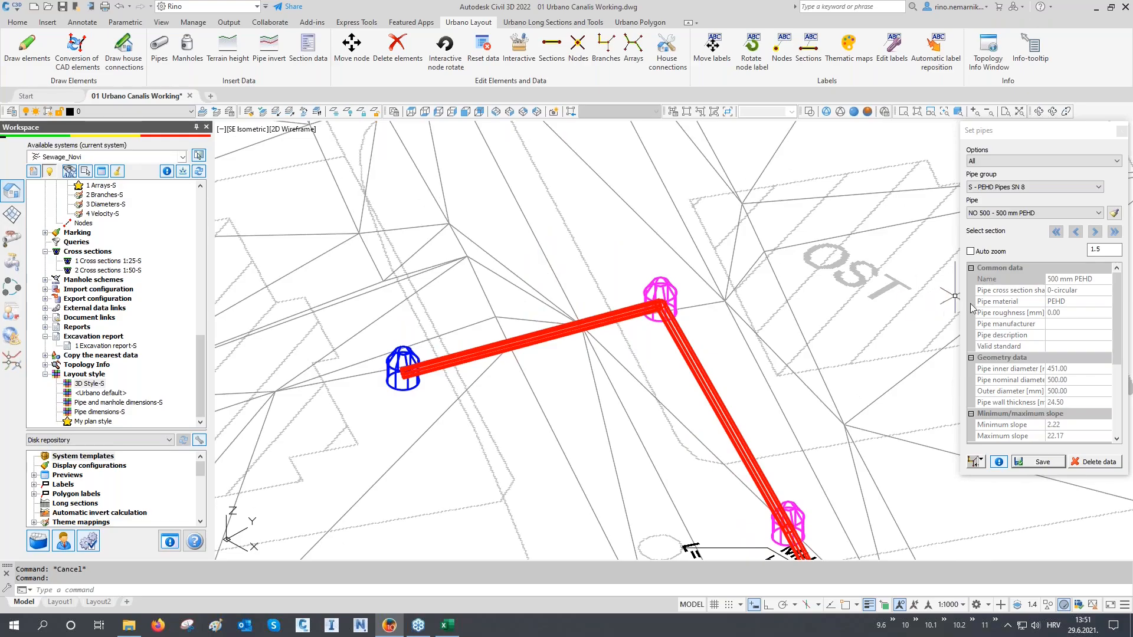
left_click(978, 461)
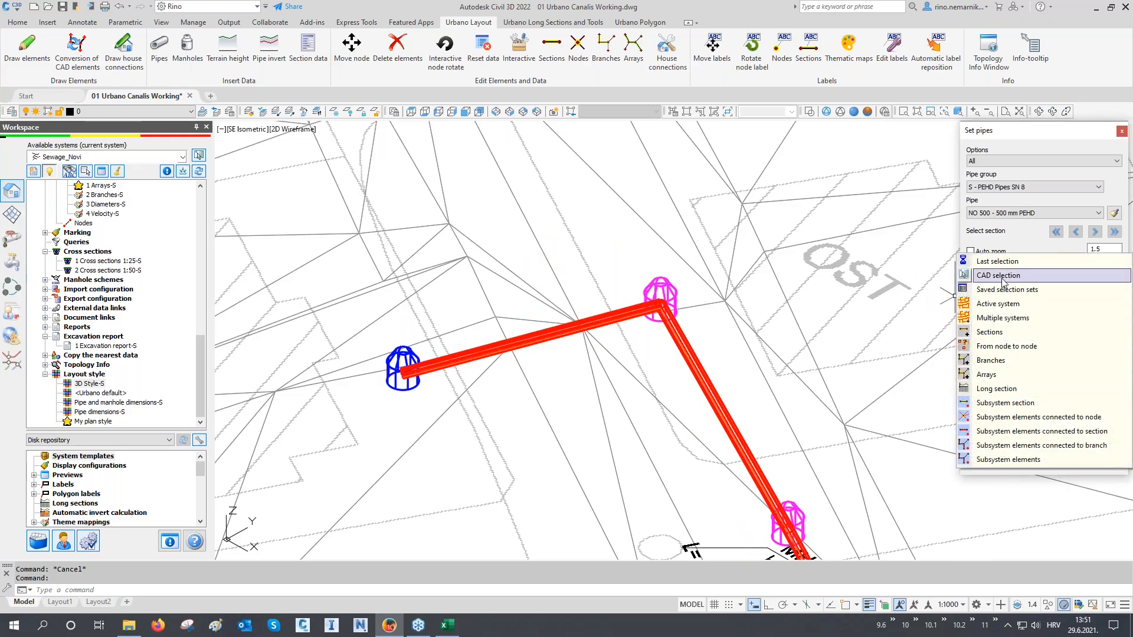
left_click(1001, 276)
left_click(562, 277)
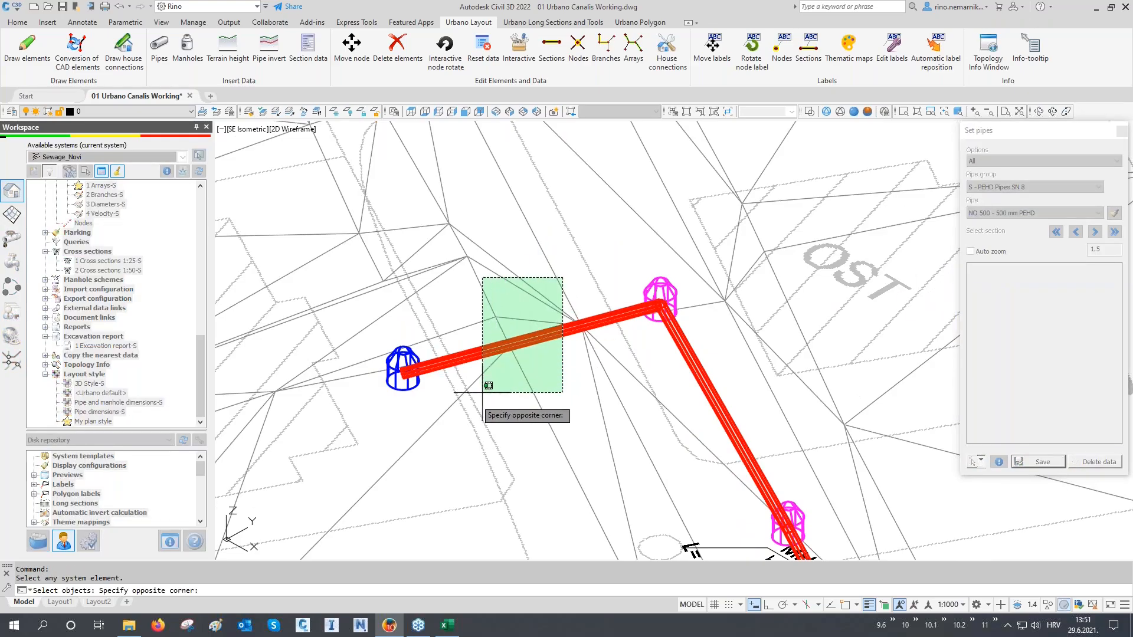
left_click(464, 410)
key("Return")
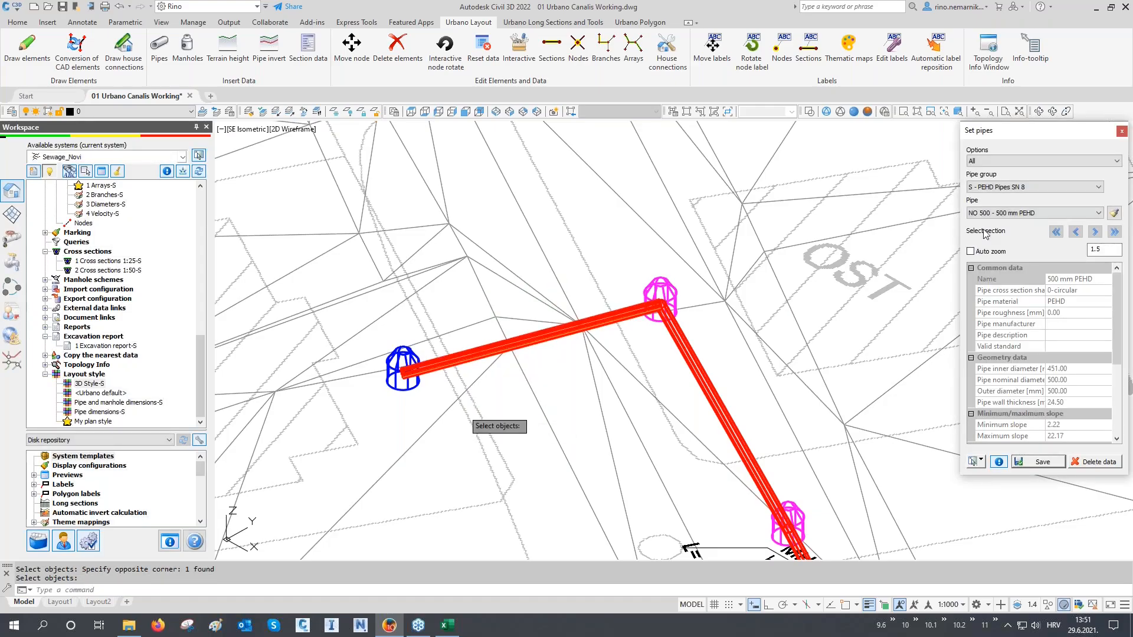
left_click(991, 216)
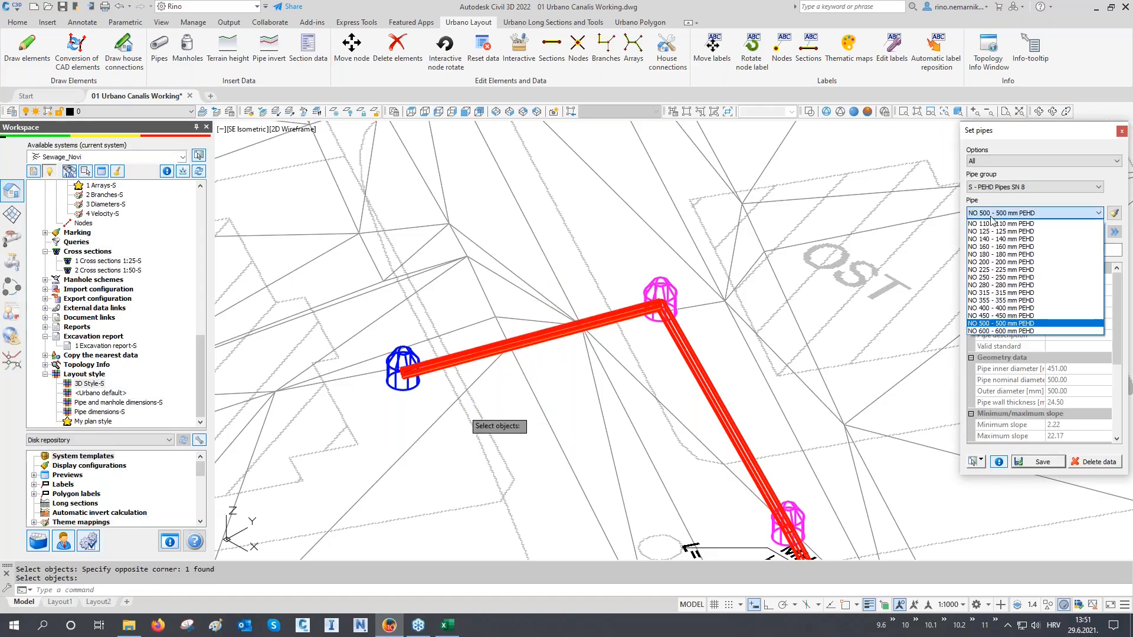
left_click(976, 331)
scroll(600, 334, "up", 2)
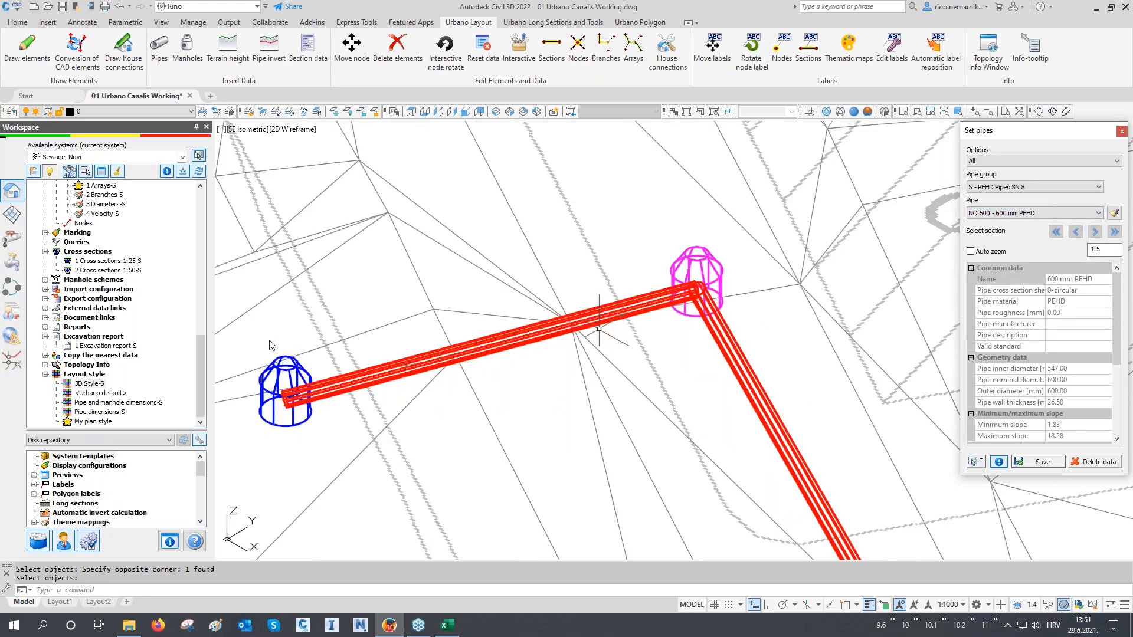
left_click(1042, 462)
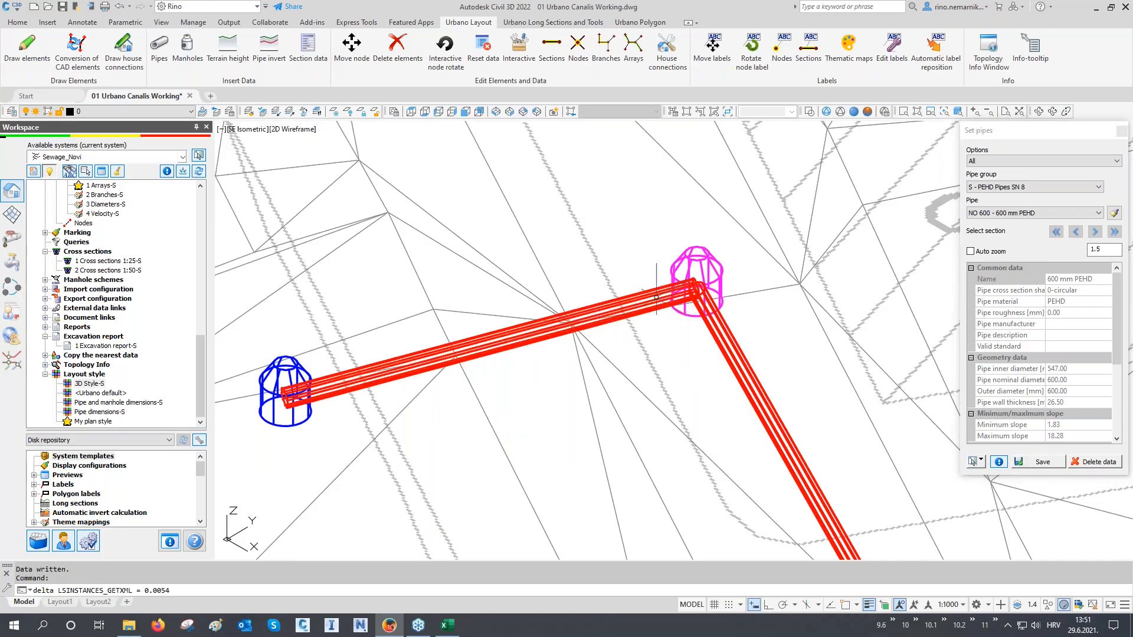
- Check the 3D pipe at manhole MH61 and the diameter in the label of the MH61 to MH60 section
scroll(289, 407, "up", 2)
scroll(274, 402, "up", 2)
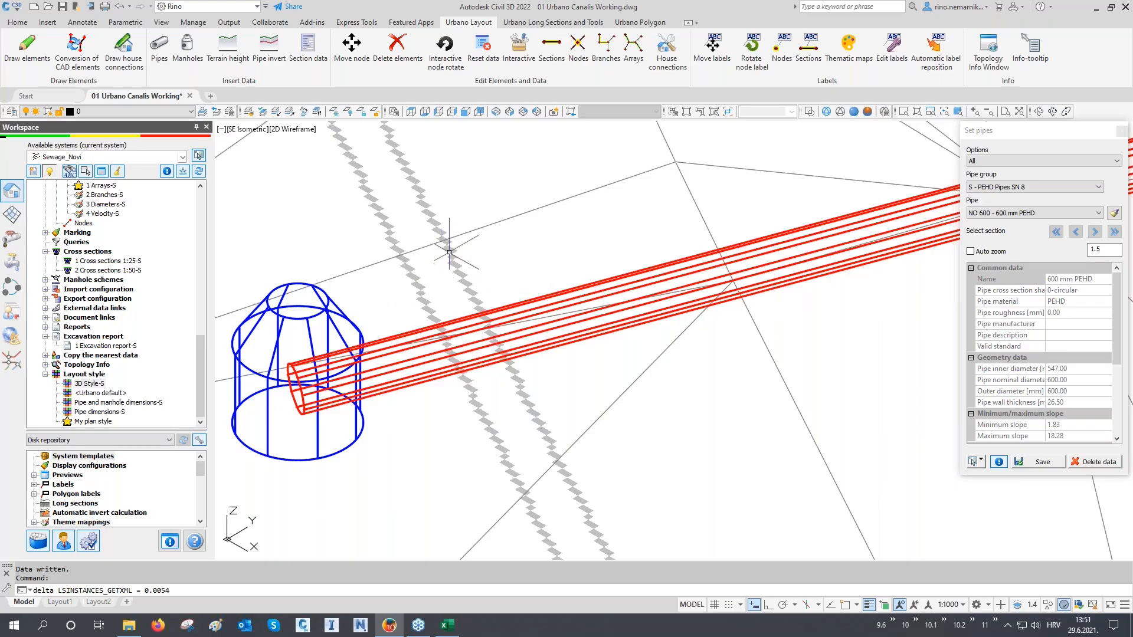
scroll(479, 245, "down", 6)
middle_click_drag(619, 412, 593, 346)
scroll(645, 408, "up", 3)
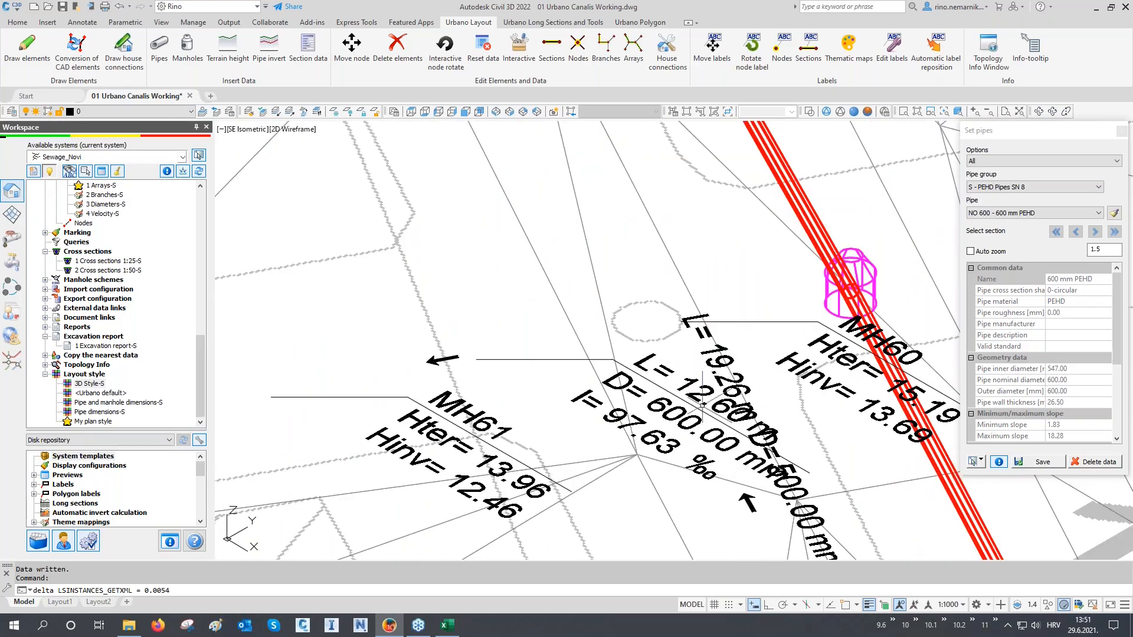
- Show the network in the top view and regenerate the drawing at manholes MH60 and MH61
left_click(413, 112)
scroll(546, 435, "up", 8)
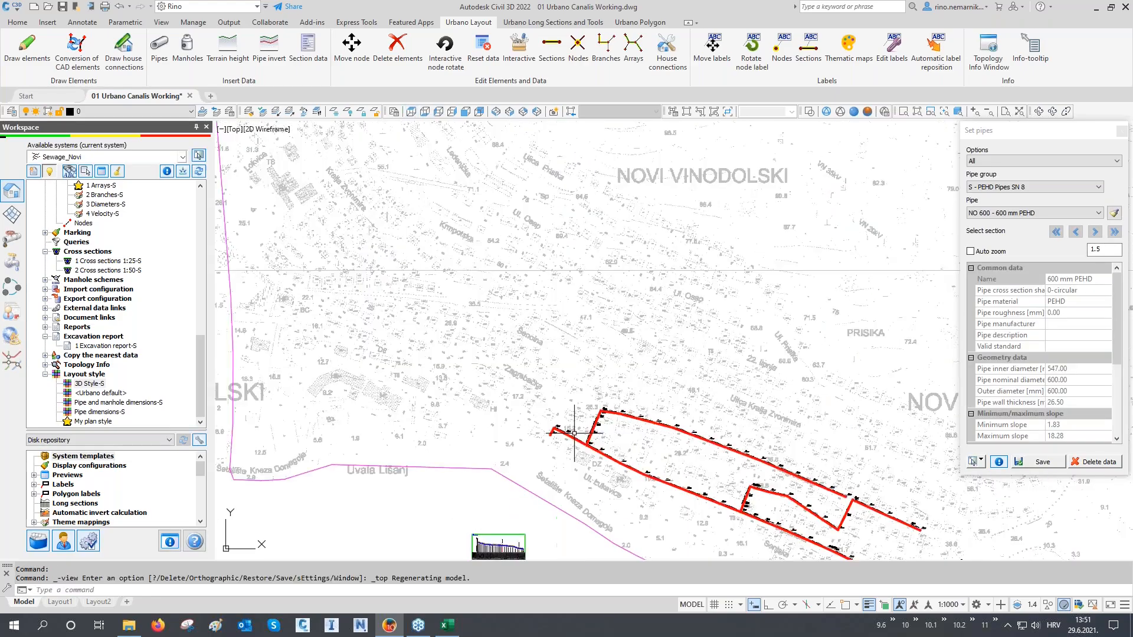
scroll(547, 435, "up", 10)
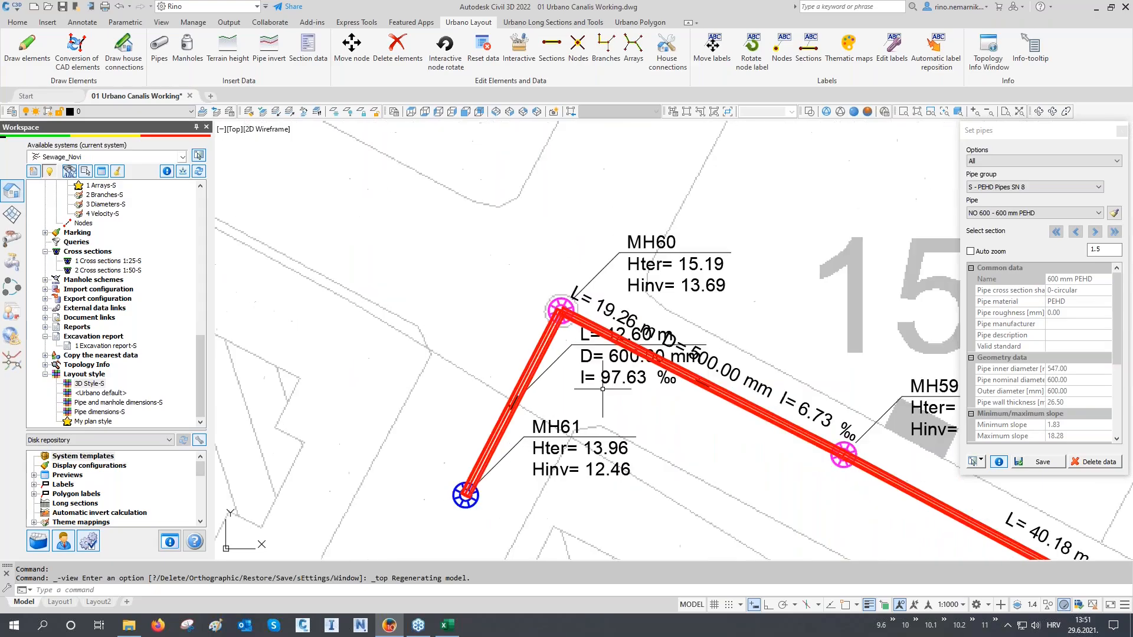
scroll(638, 383, "up", 2)
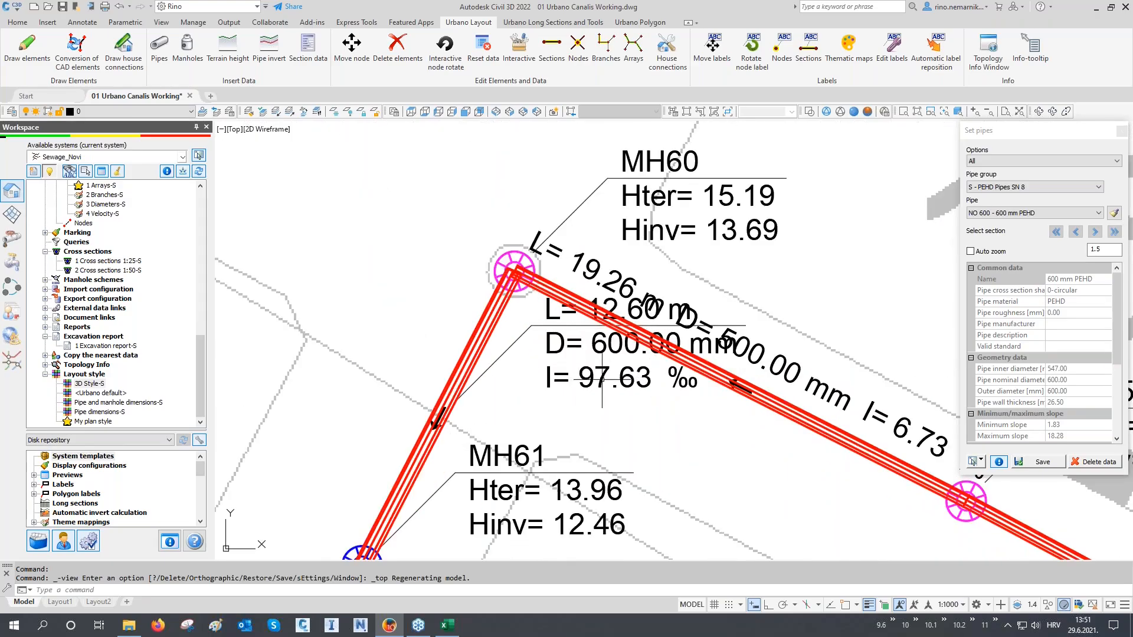
type("re")
key("Return")
scroll(596, 416, "down", 8)
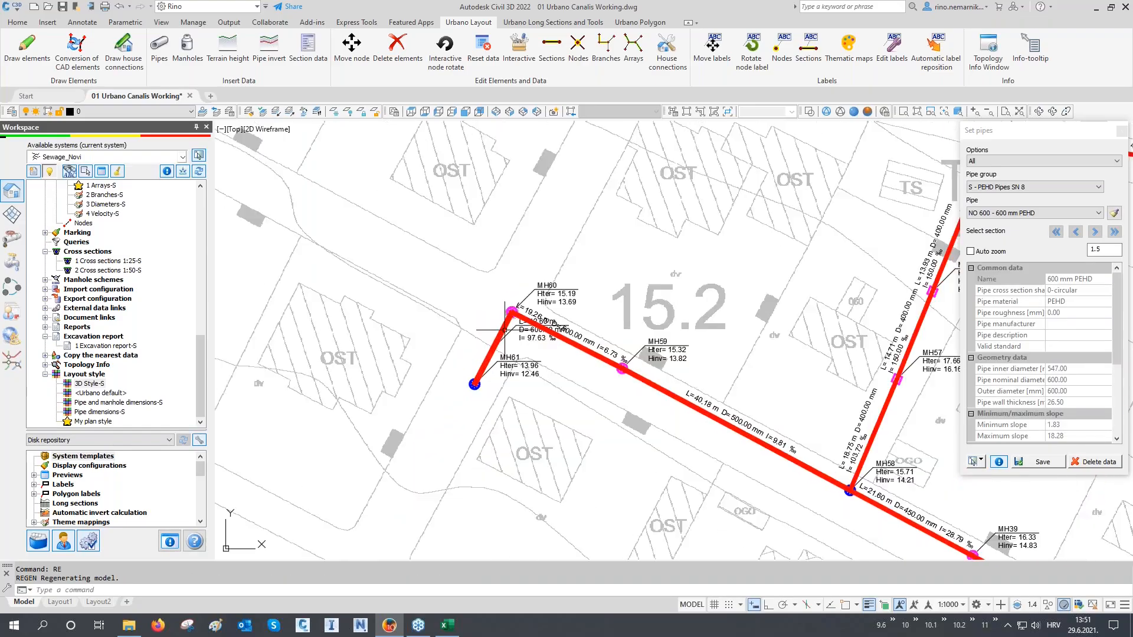
scroll(420, 303, "down", 4)
middle_click_drag(428, 342, 366, 260)
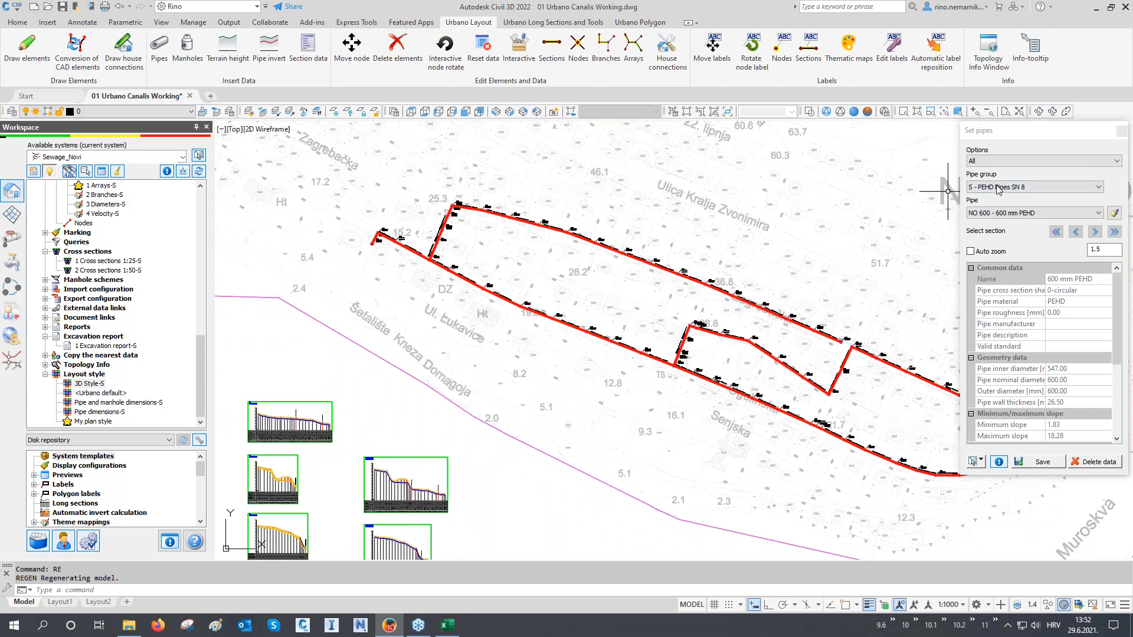
- Close the pipe assignment, apply My plan style to the network and check the section between MH61 and MH60
left_click(1122, 132)
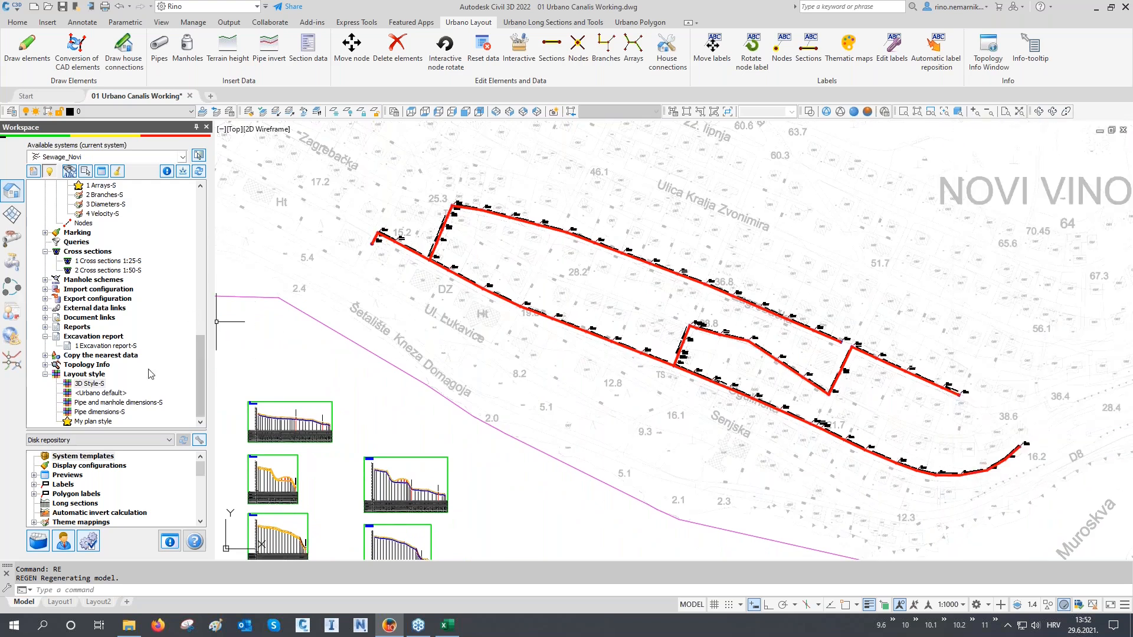
double_click(97, 423)
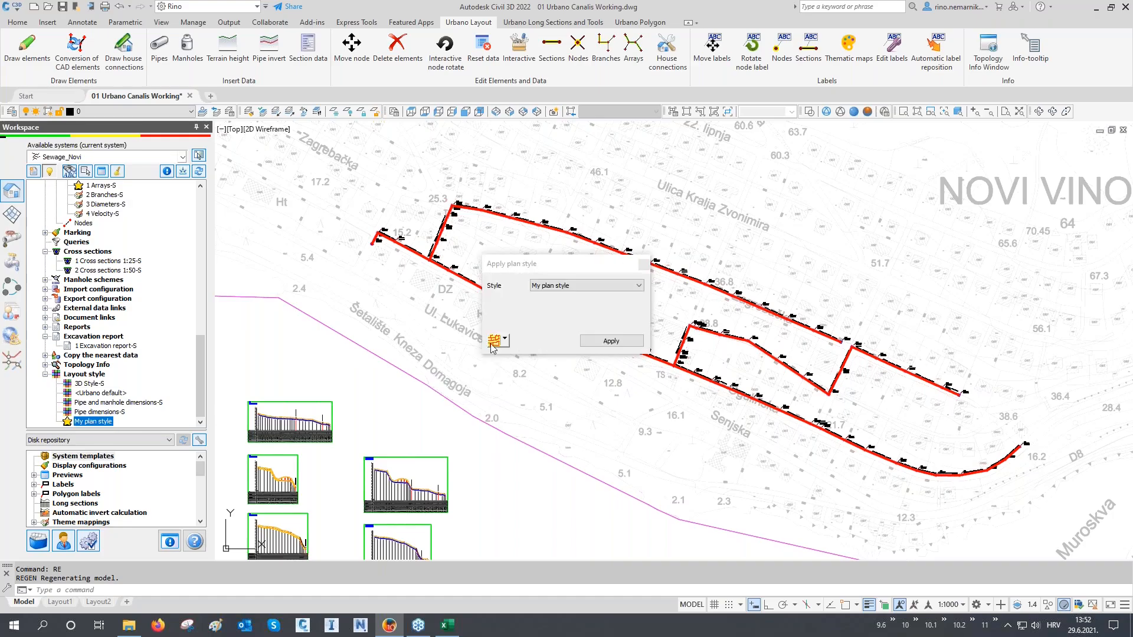
left_click(597, 342)
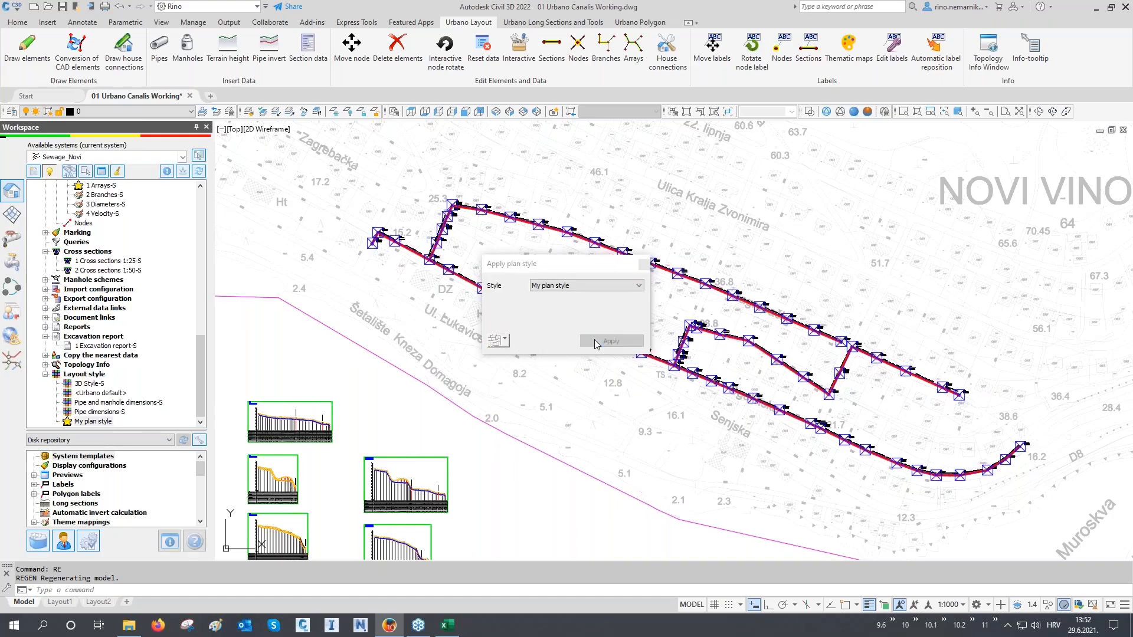
left_click(644, 265)
middle_click_drag(535, 266, 604, 345)
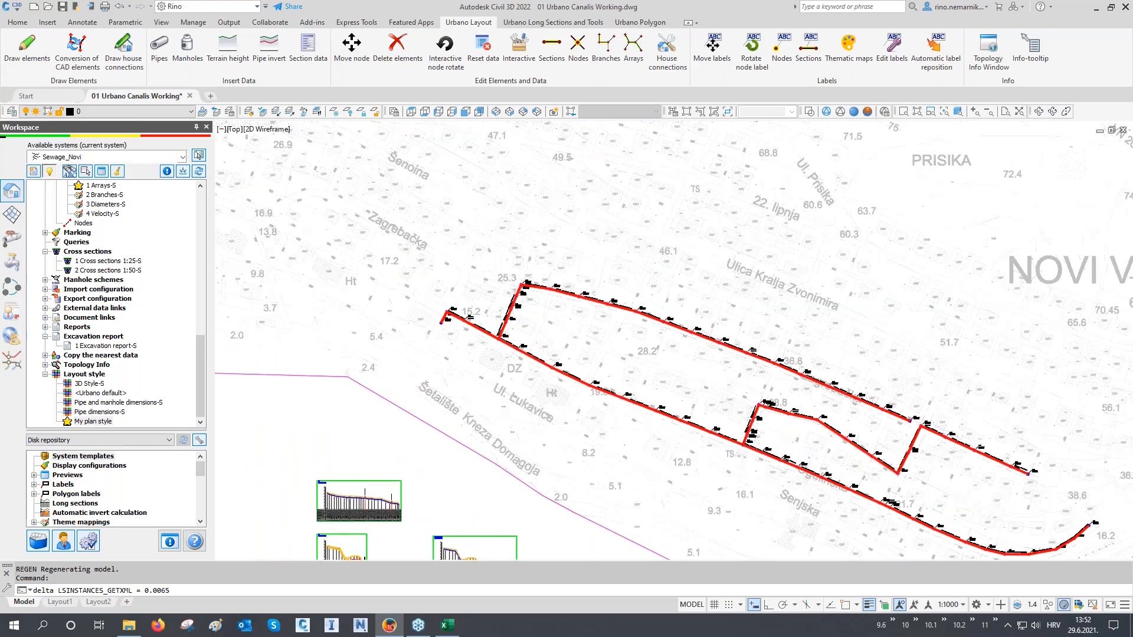
scroll(445, 313, "up", 12)
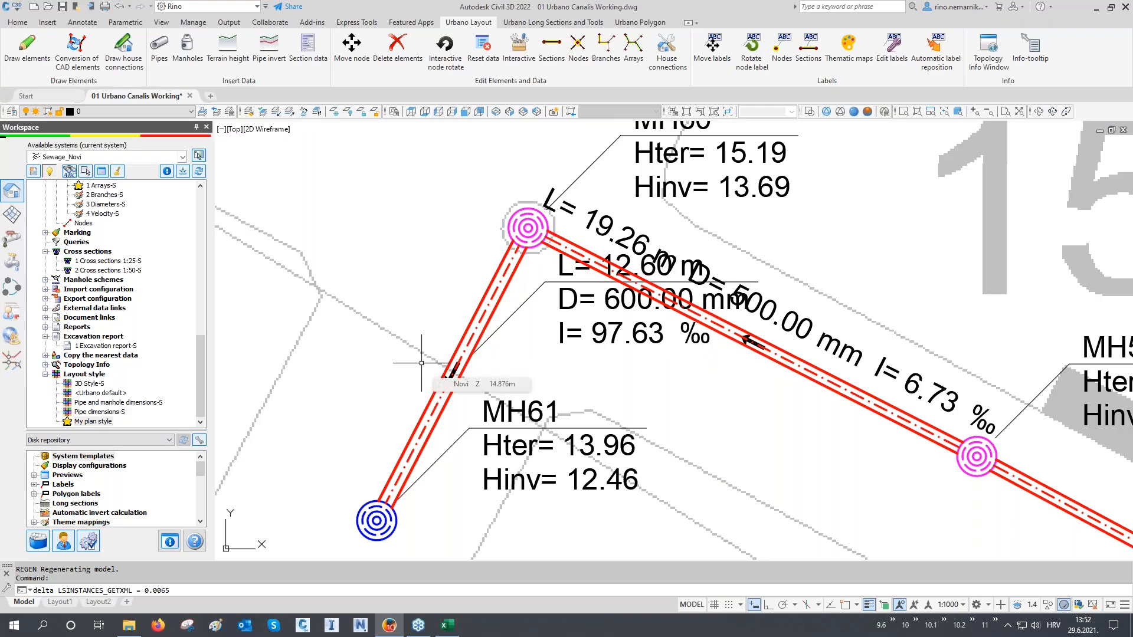
scroll(421, 362, "down", 8)
scroll(517, 355, "down", 10)
middle_click_drag(485, 409, 413, 381)
key("Escape")
key("Escape")
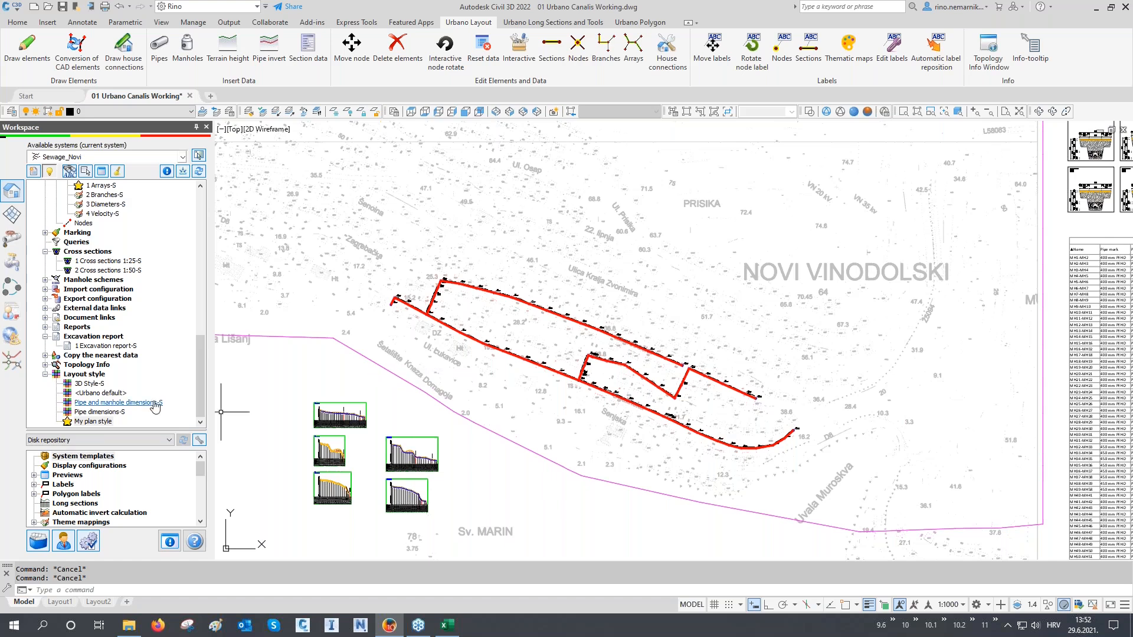
- Create a new section preview named "My section data table" and enlarge its definition dialog
left_click(93, 421)
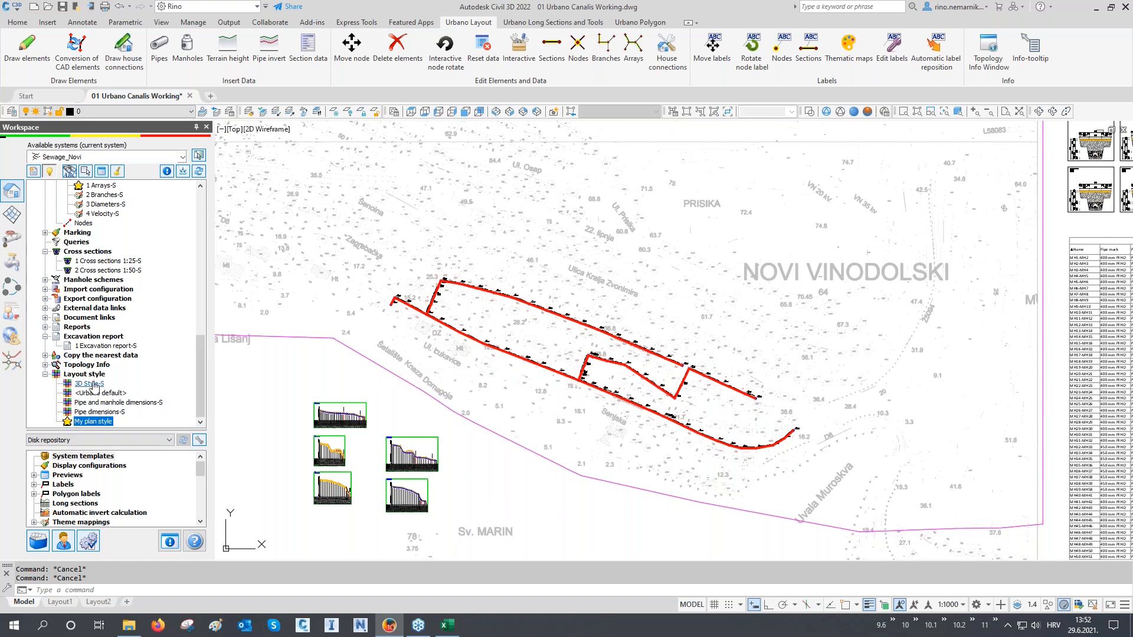
scroll(88, 423, "up", 15)
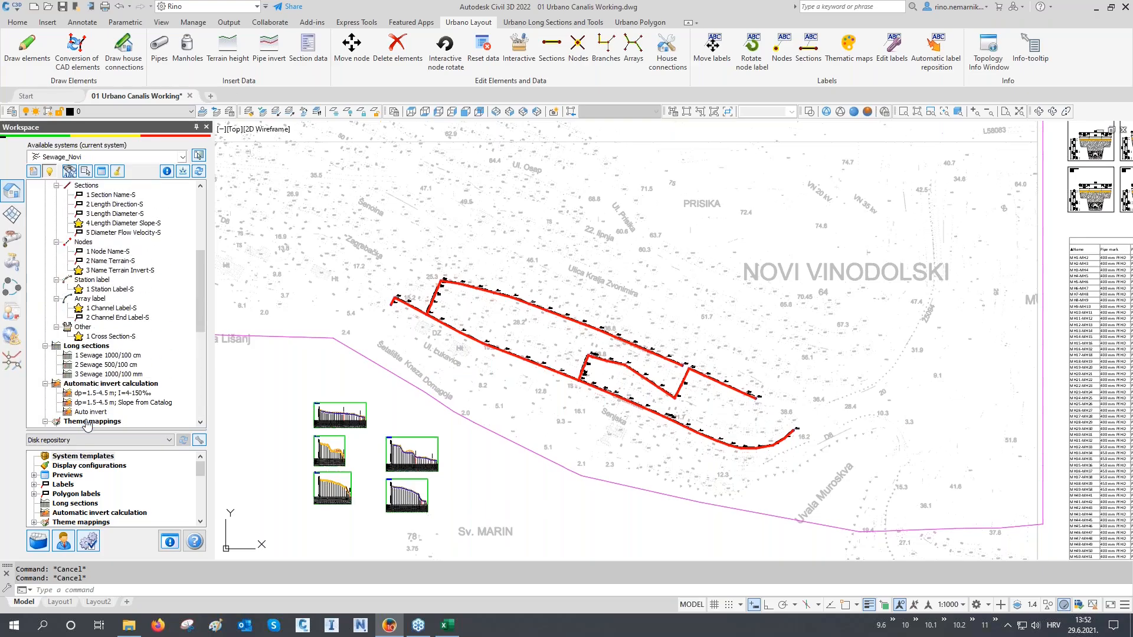
scroll(88, 424, "up", 6)
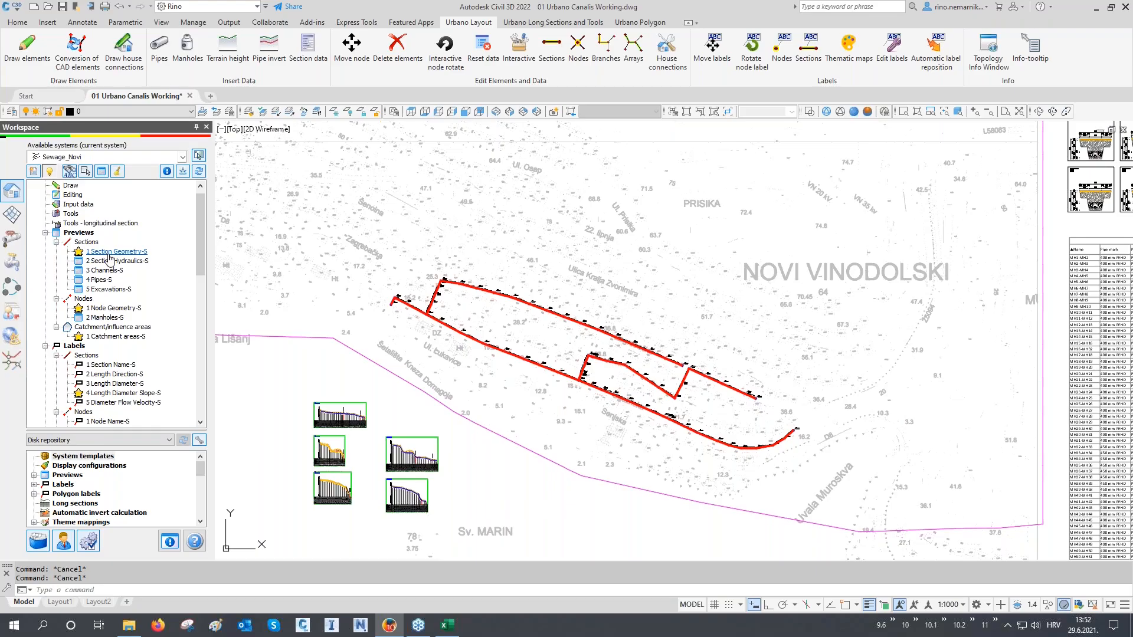
right_click(94, 243)
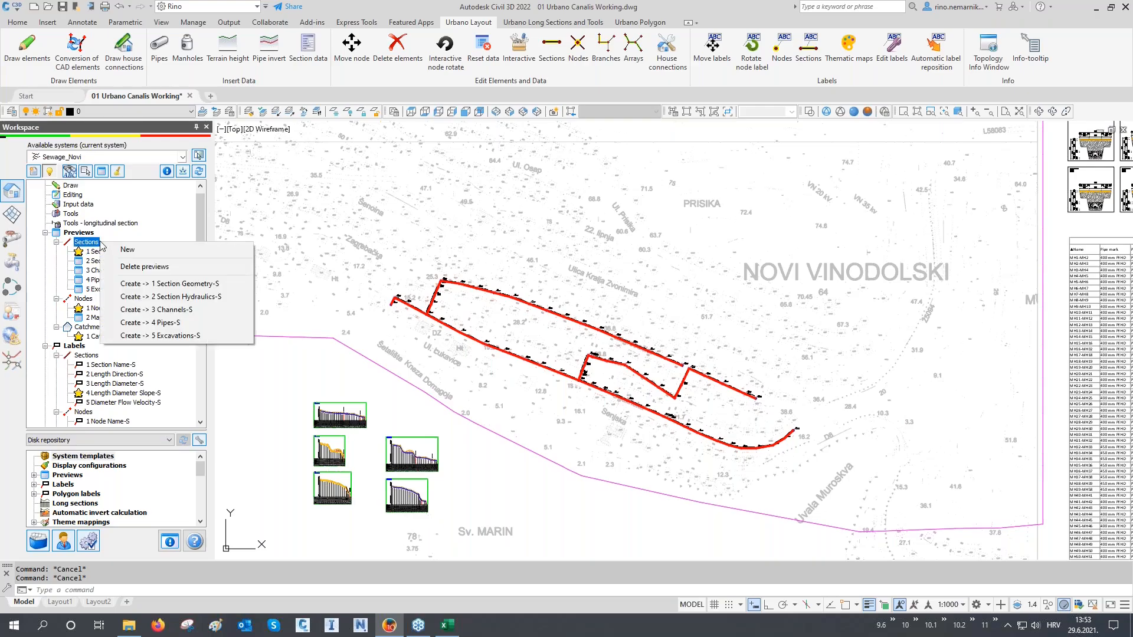
left_click(118, 250)
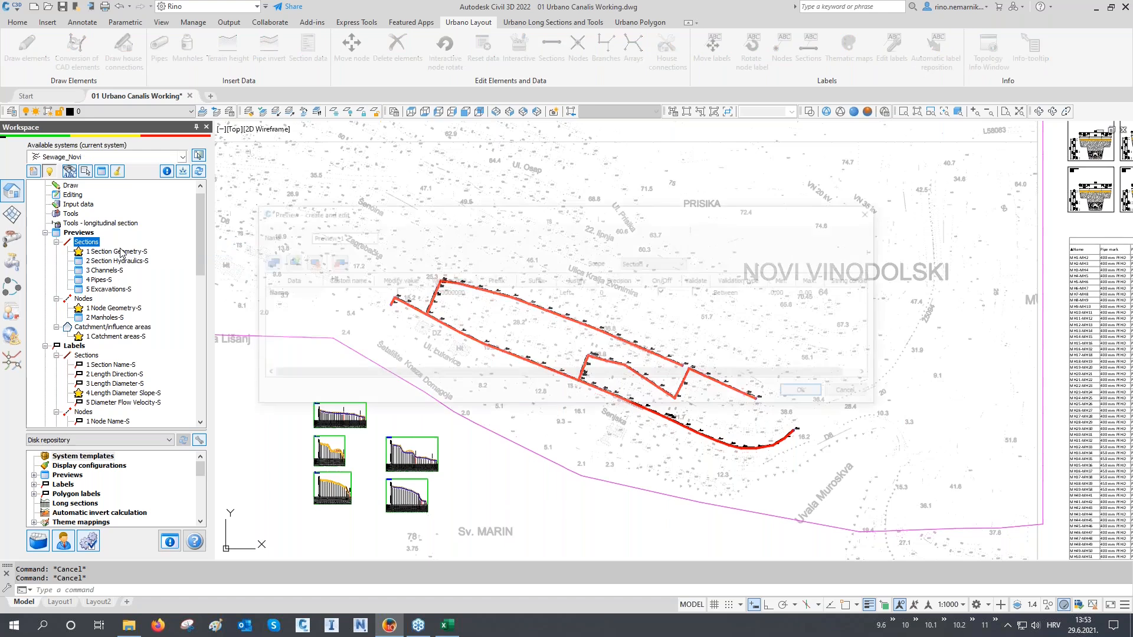
double_click(336, 236)
type("My section data table")
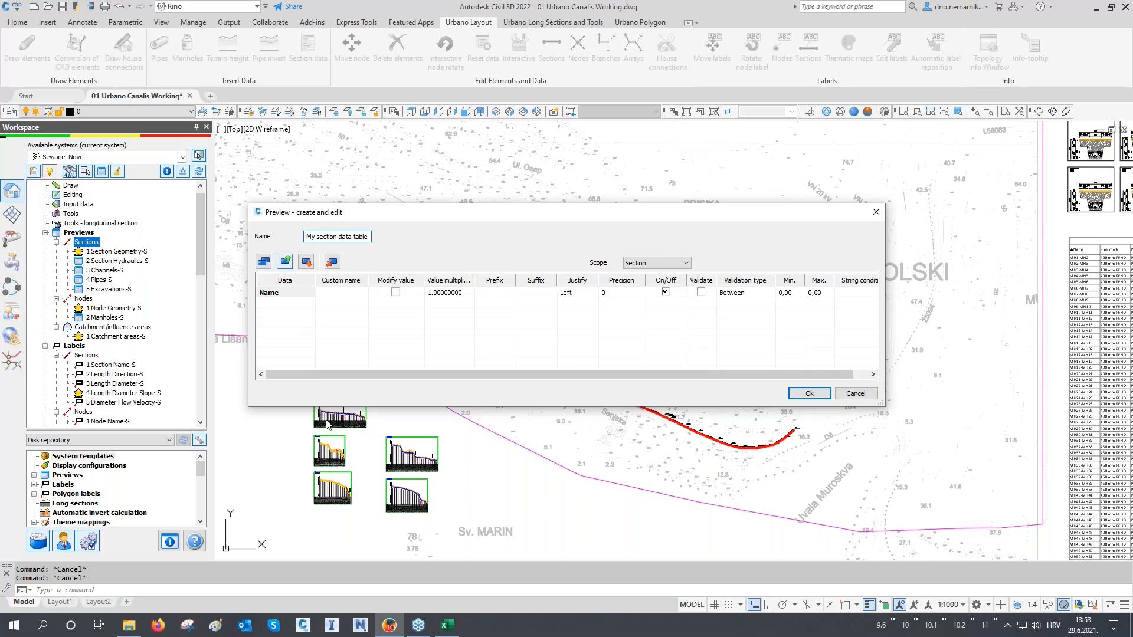
left_click_drag(329, 405, 324, 487)
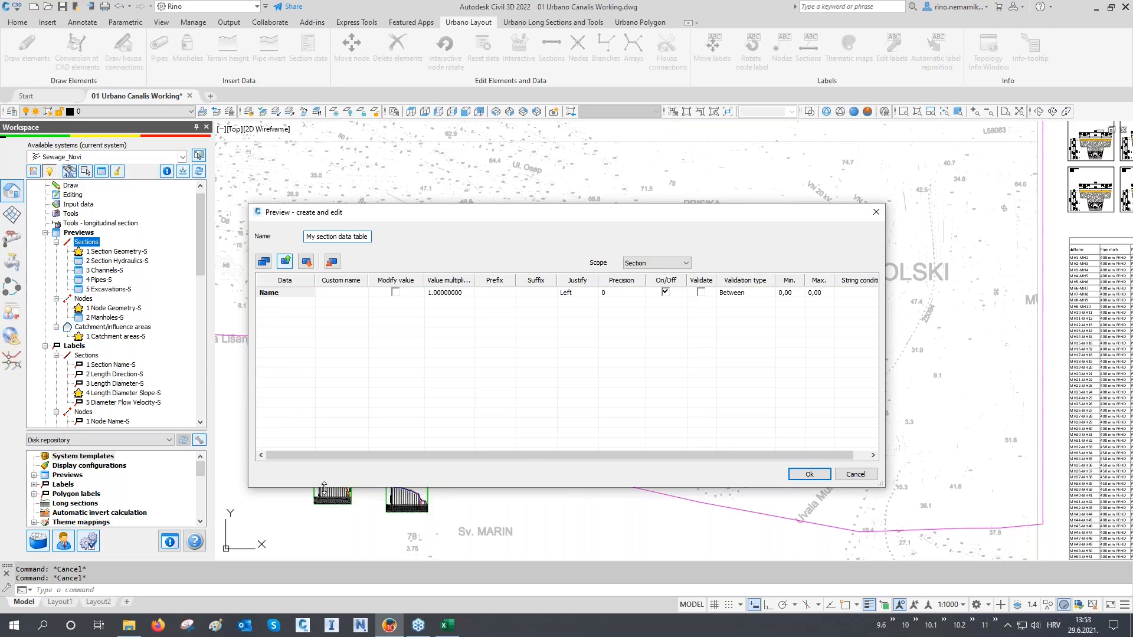
- Add Starting node name and Ending node name from the general properties to the preview's data
left_click(264, 261)
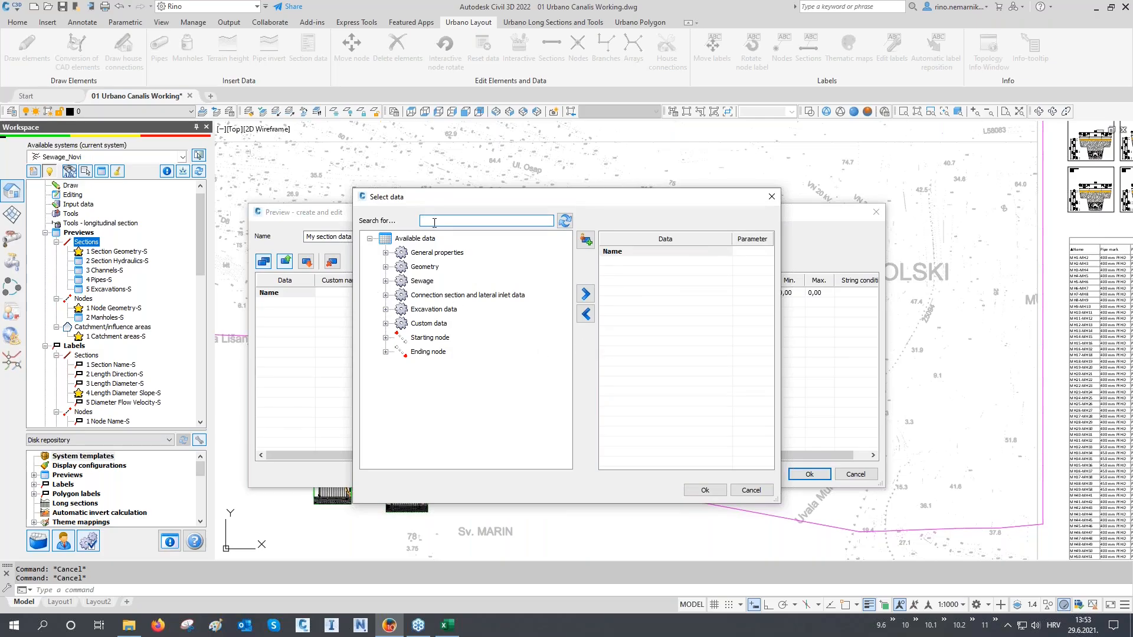
left_click(385, 252)
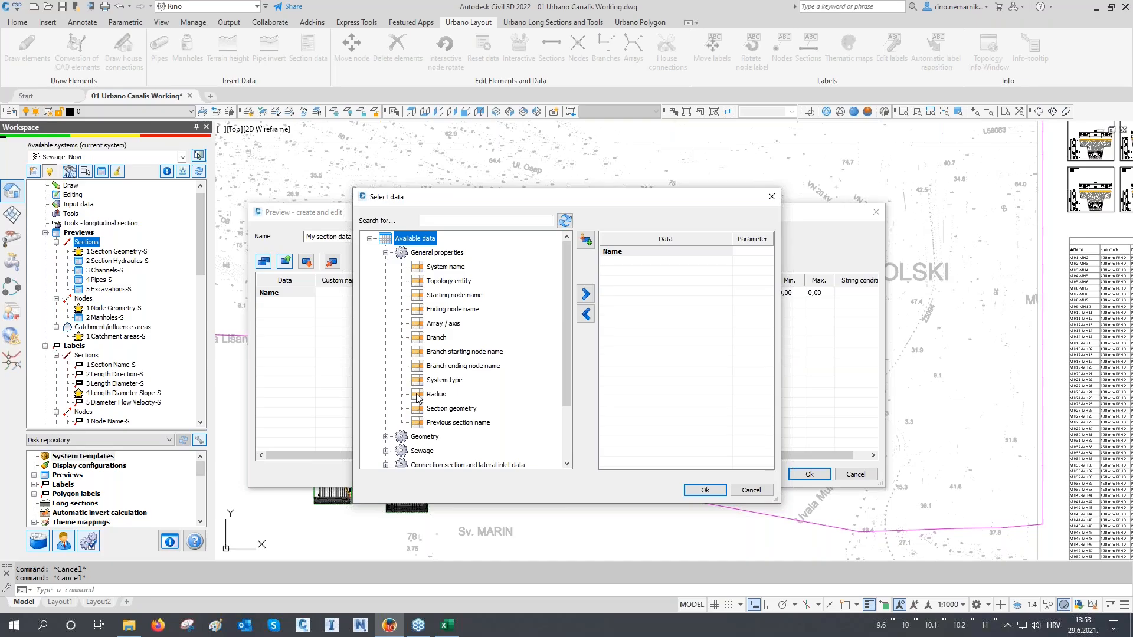
left_click(452, 297)
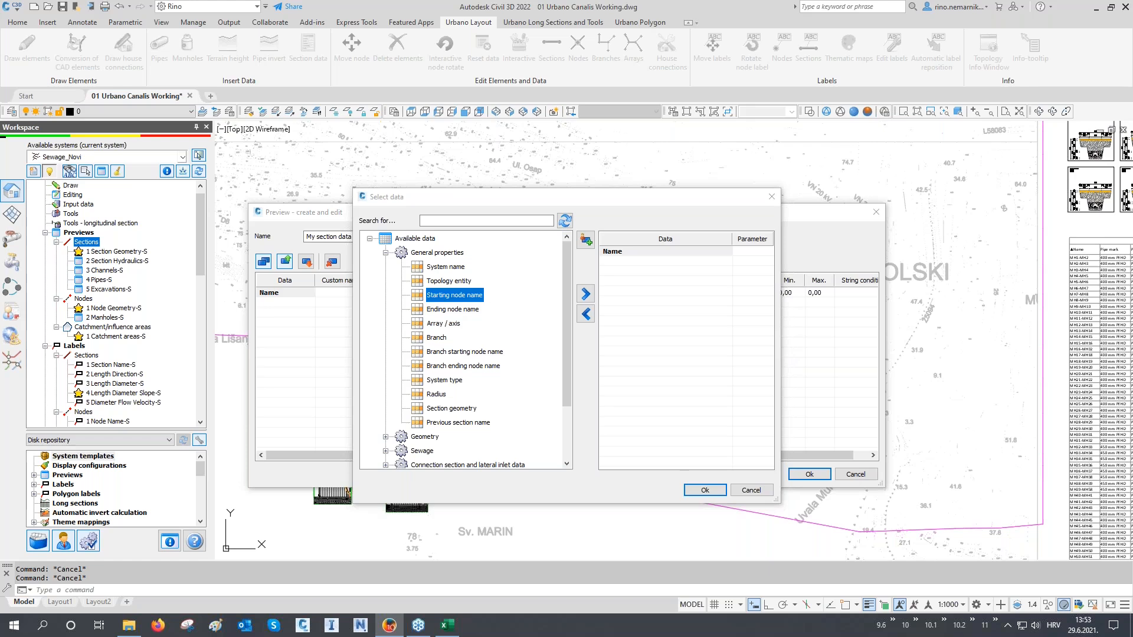
left_click(584, 296)
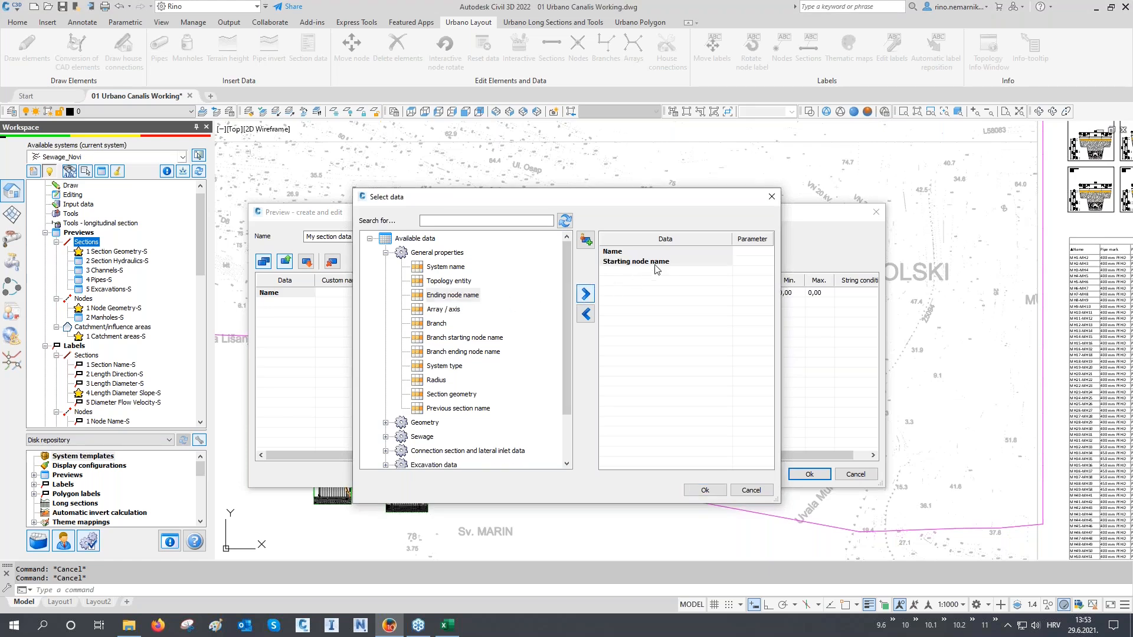
double_click(473, 297)
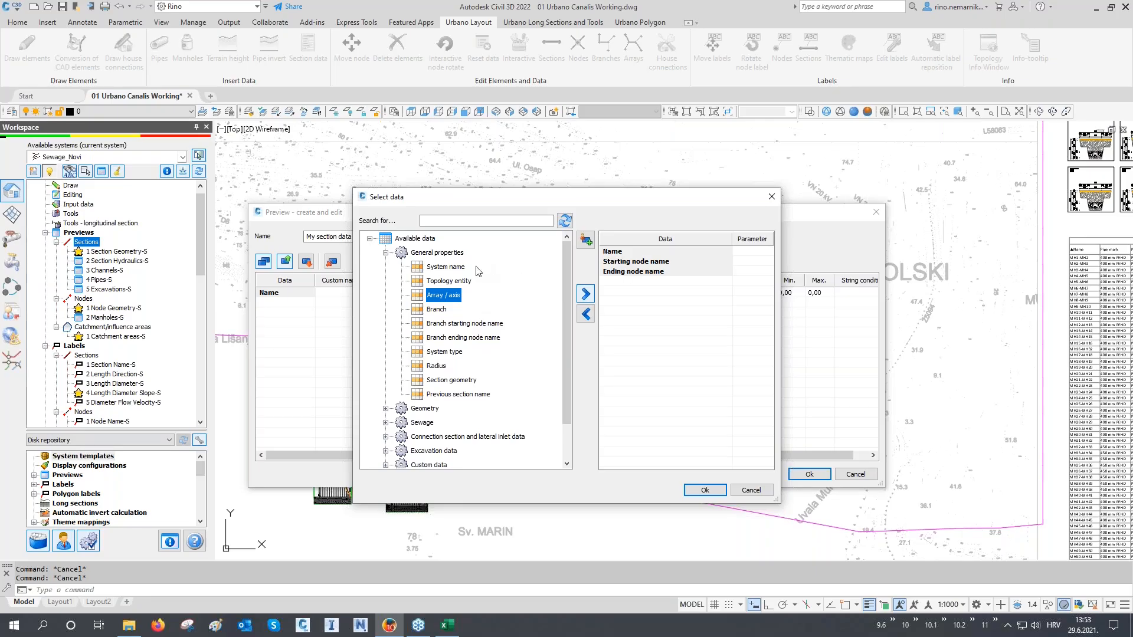
- Search the available data for "leng", add Section length [m] to the preview, and clear the search
left_click(442, 221)
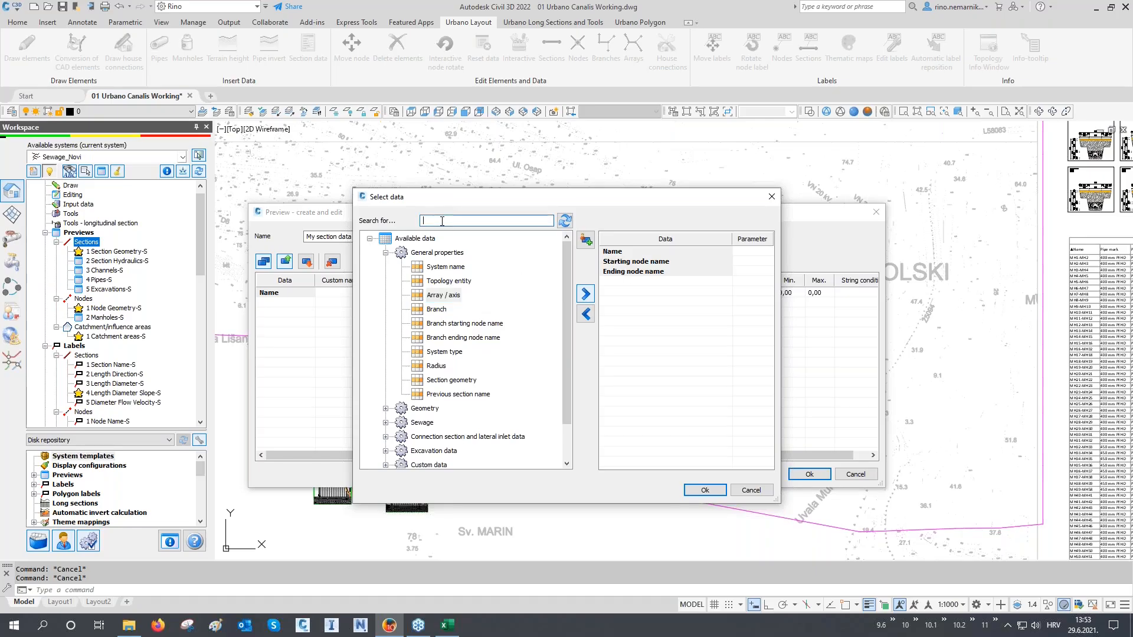
type("leng")
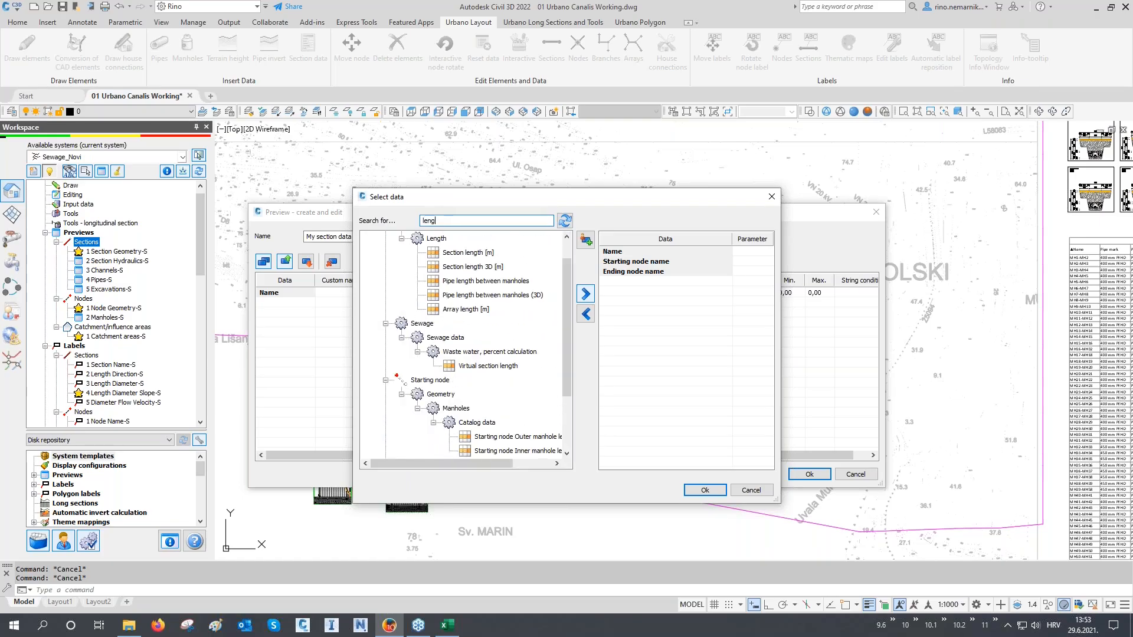
double_click(452, 256)
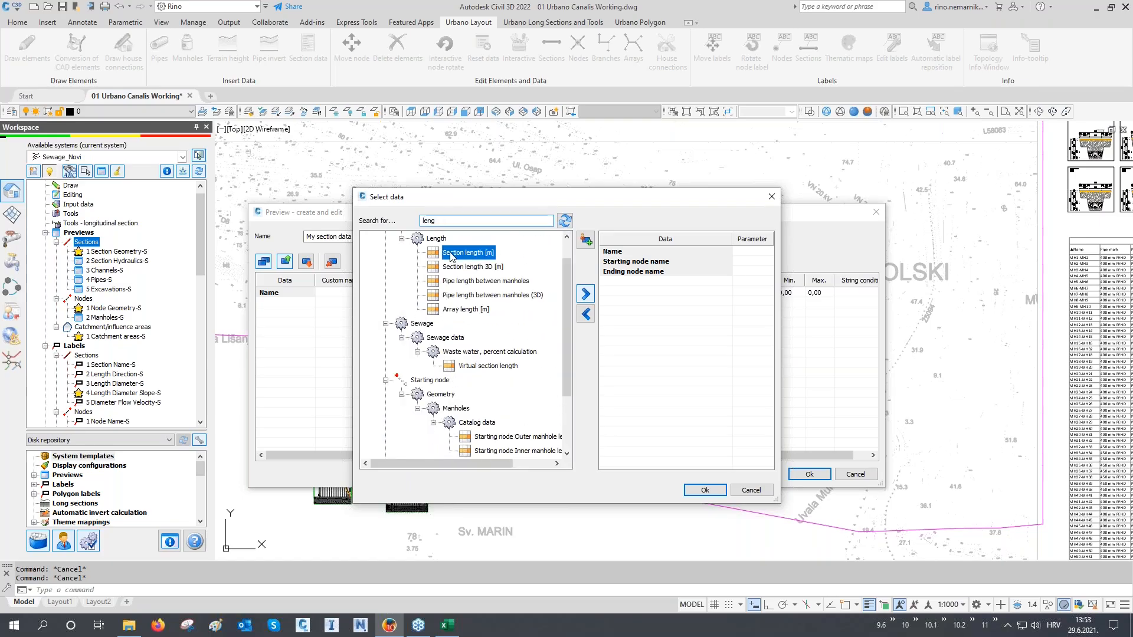
left_click_drag(437, 220, 378, 220)
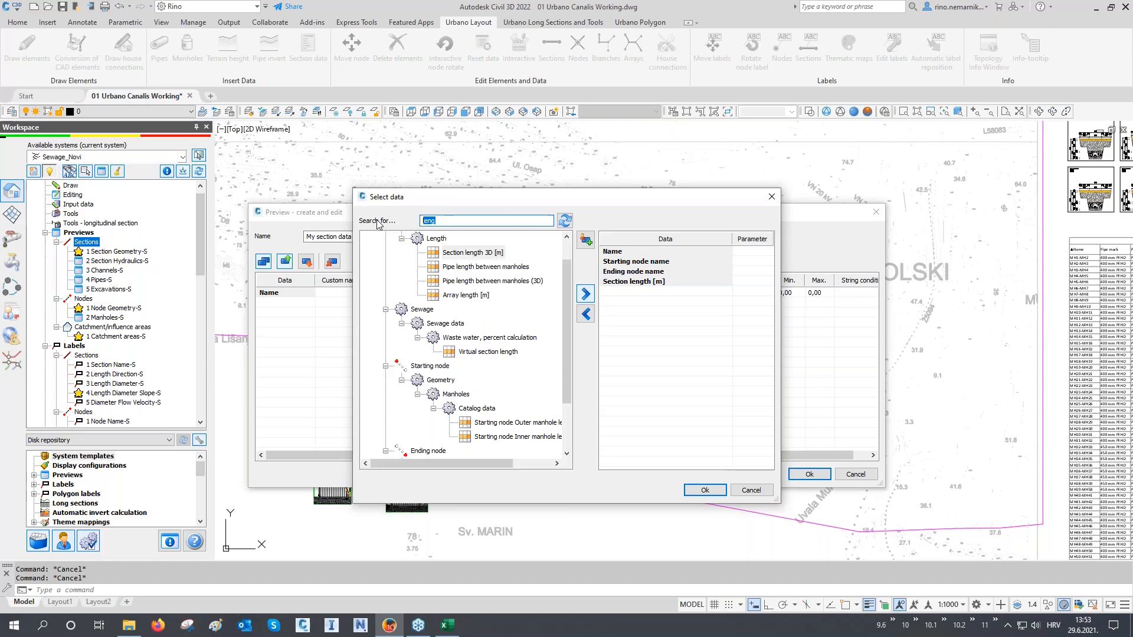
key("BackSpace")
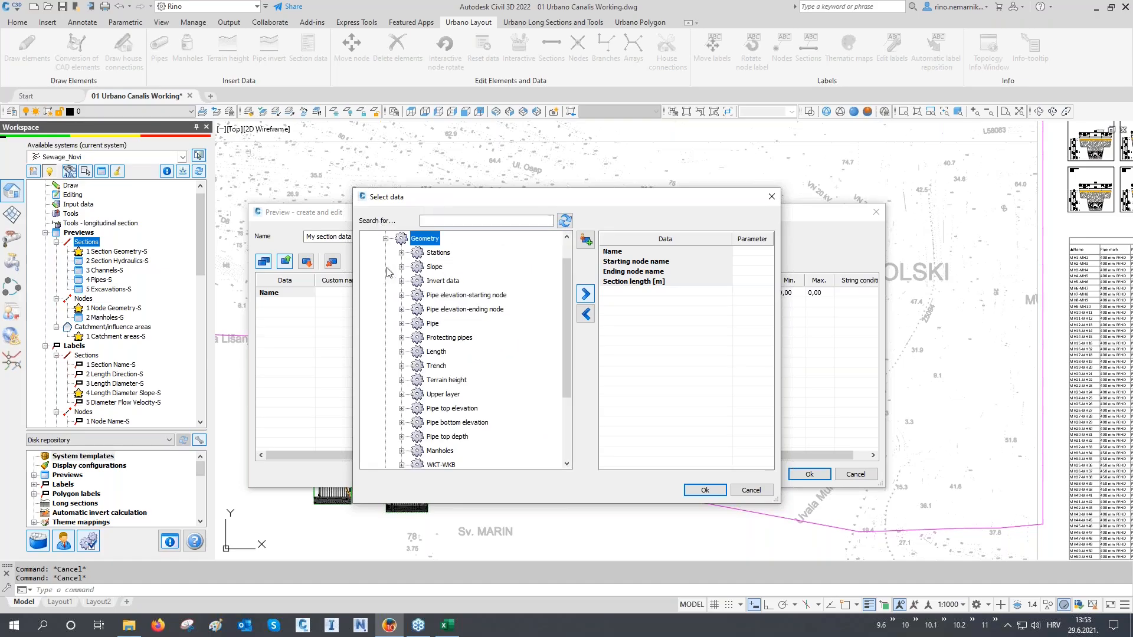
- Add Starting invert elevation, Ending invert elevation and Calculated slope [‰] from the geometry data to the preview
left_click(402, 282)
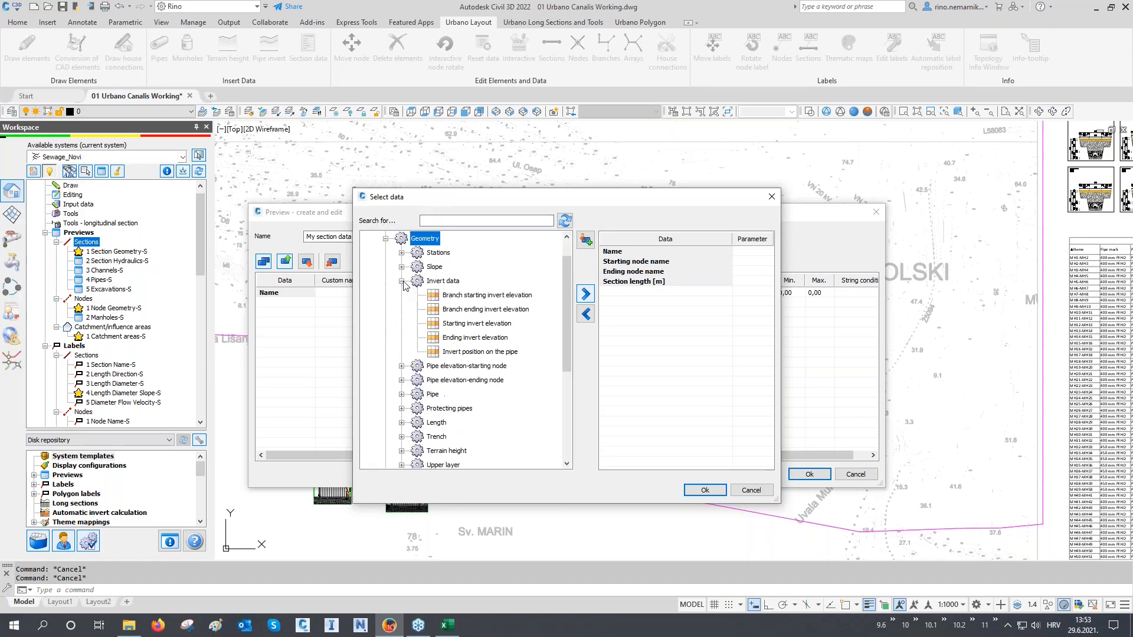
double_click(474, 325)
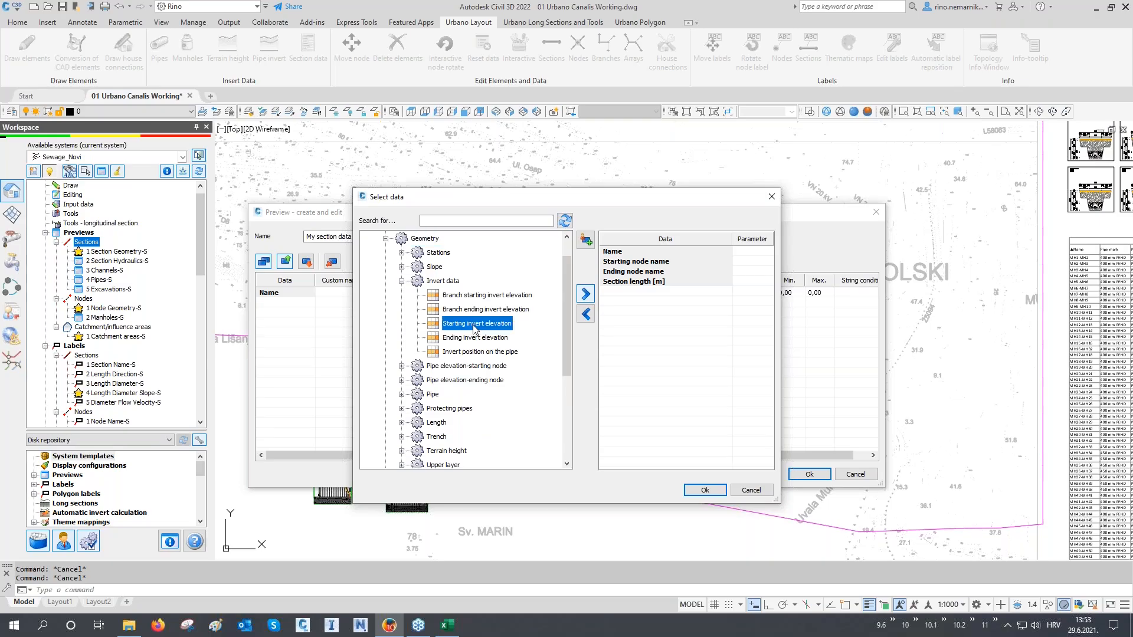
double_click(475, 324)
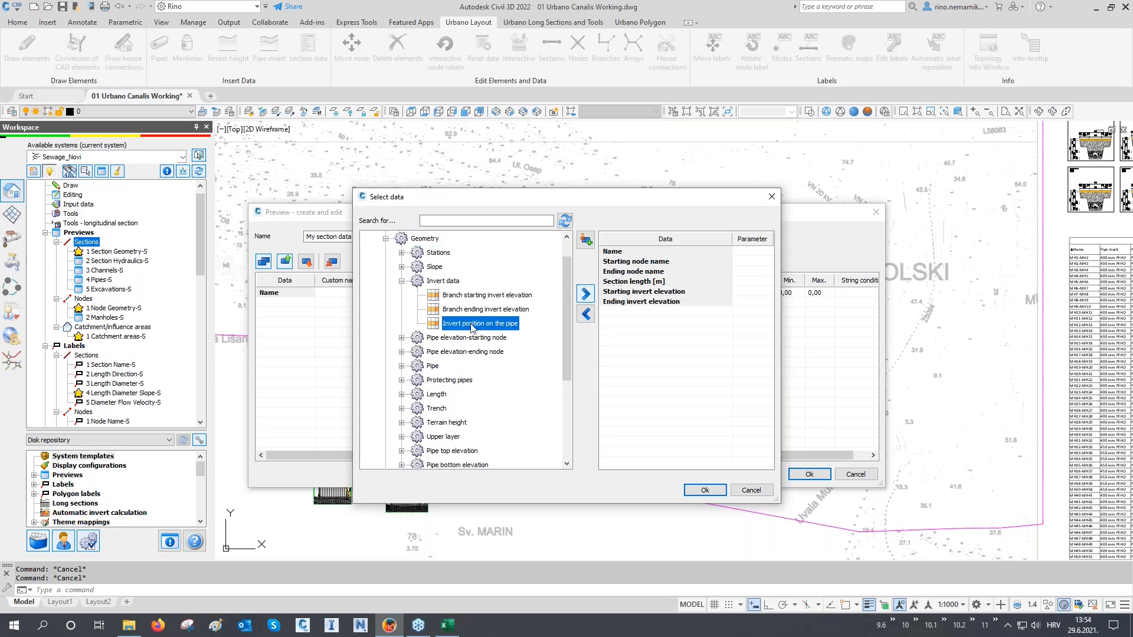
left_click(402, 267)
double_click(454, 309)
- Add Pipe nominal diameter [mm] and Pipe material from the pipe data to the preview
scroll(455, 317, "down", 1)
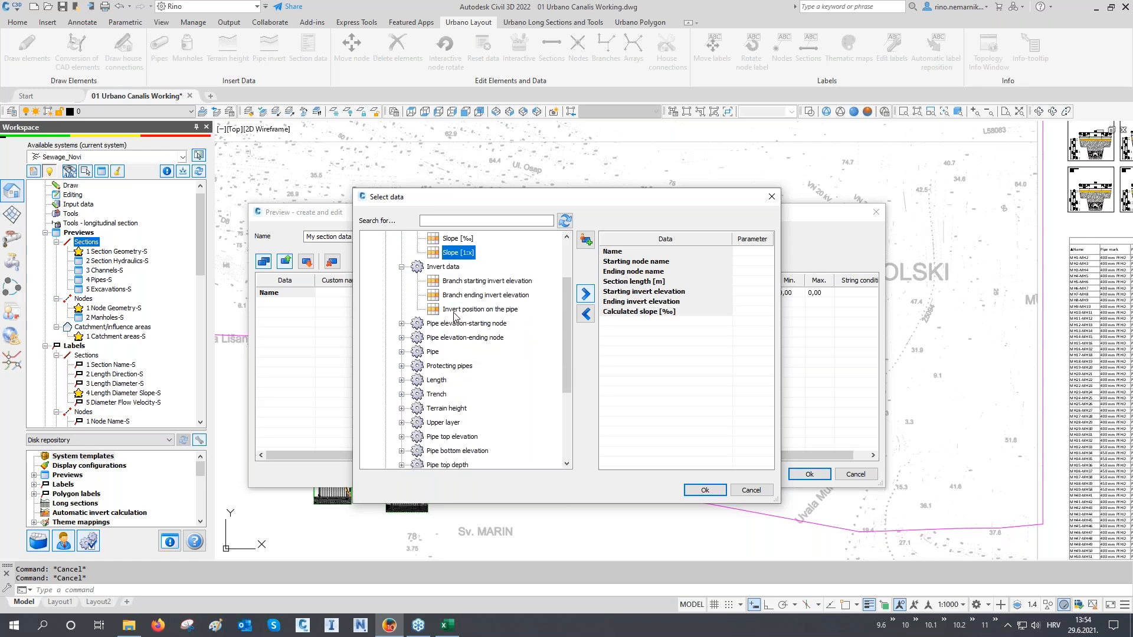
left_click(402, 352)
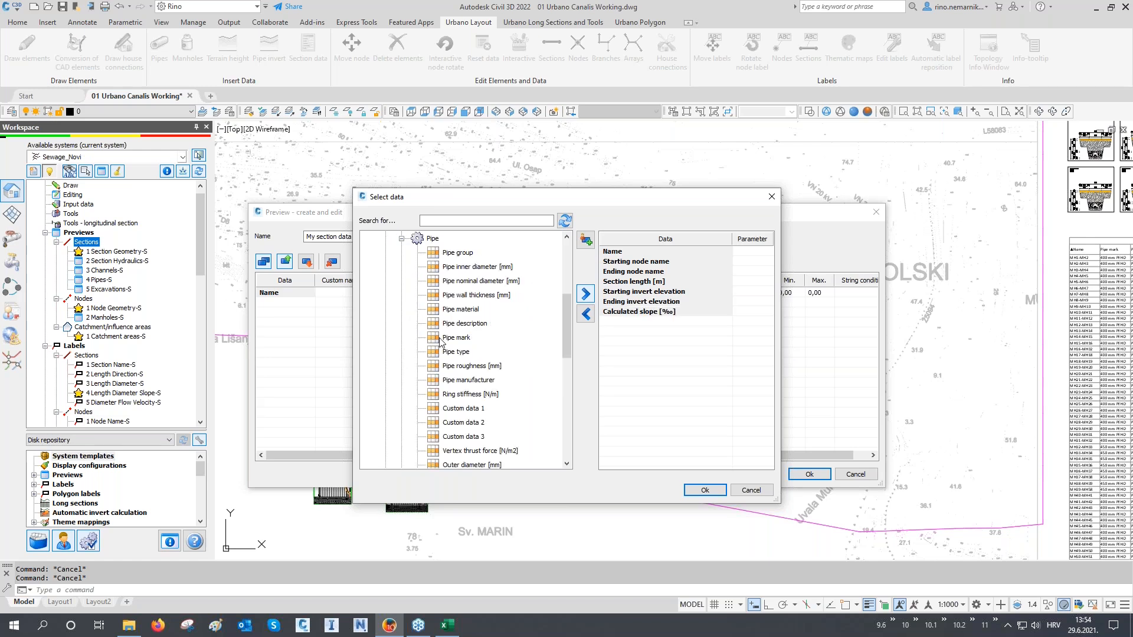
double_click(475, 281)
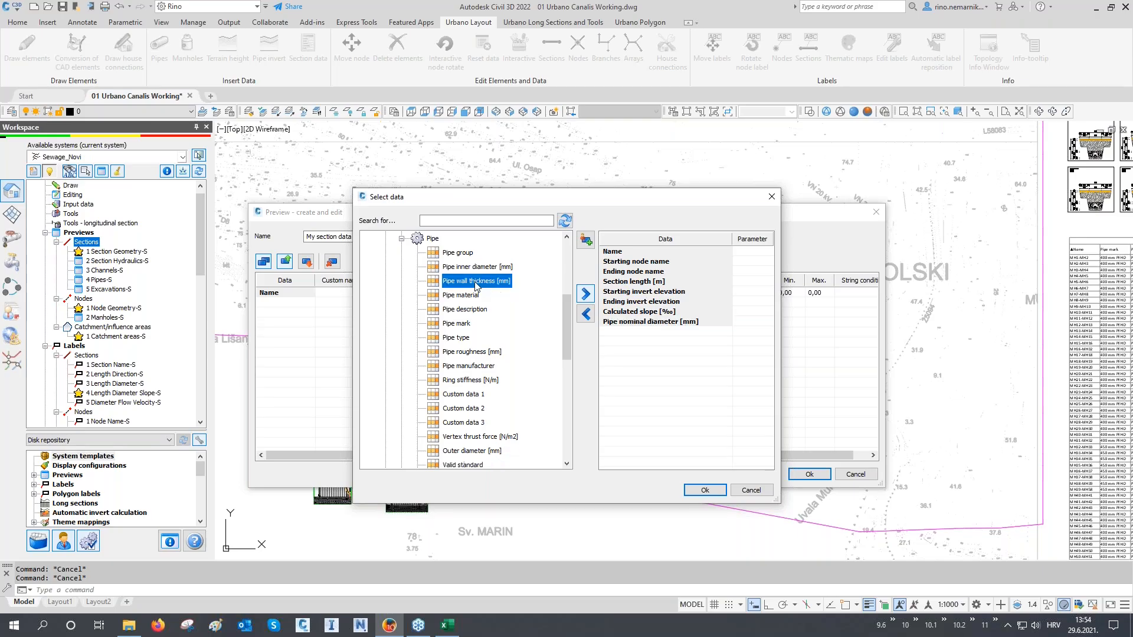
double_click(465, 296)
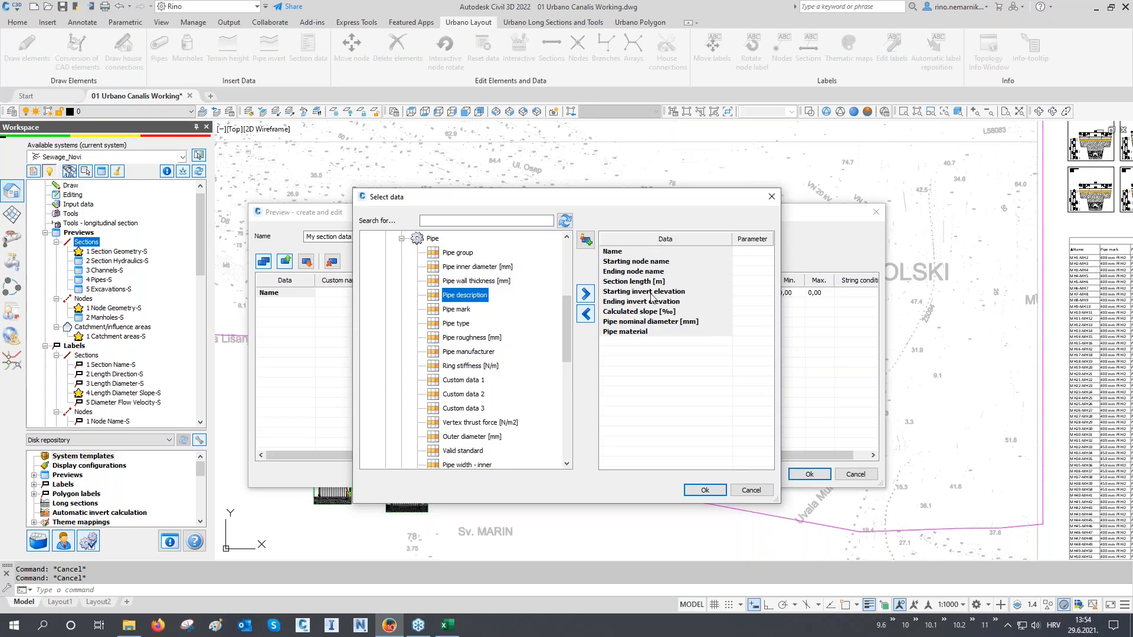
- Accept the selected data, widen the Data column, and give the node name rows the custom names Starting node and Ending node
left_click(702, 490)
left_click_drag(315, 281, 360, 294)
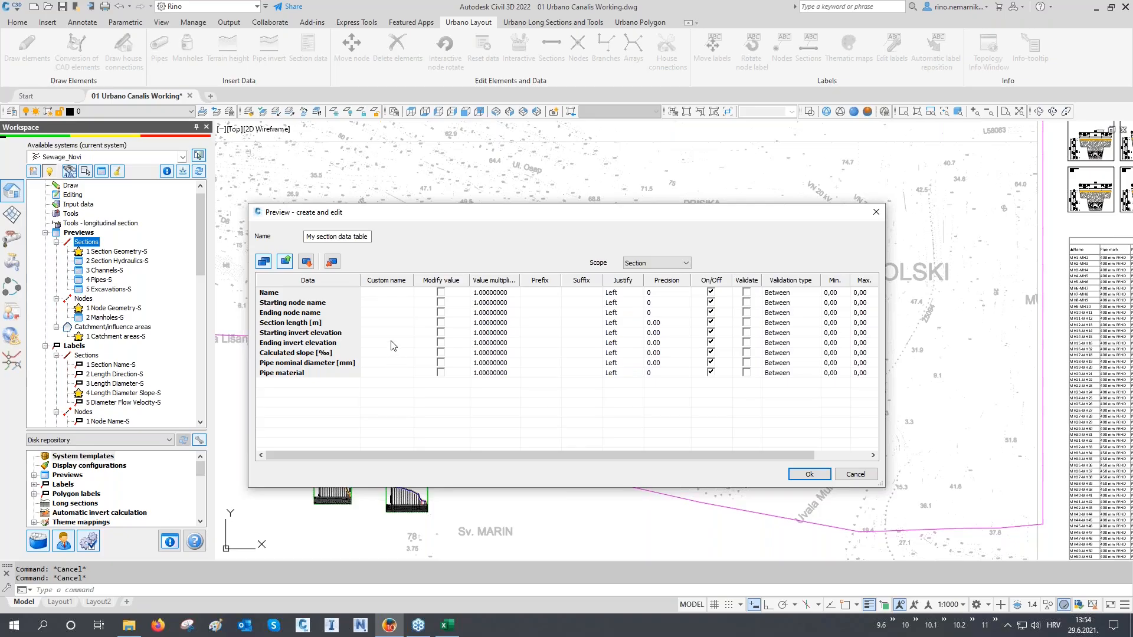
left_click(386, 306)
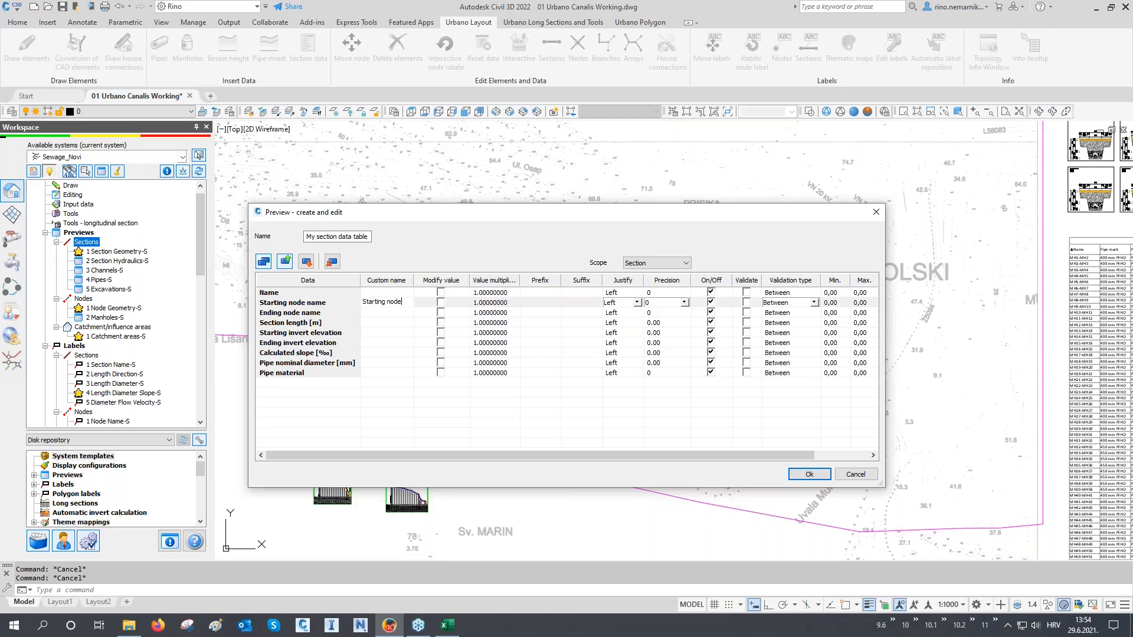
left_click(398, 310)
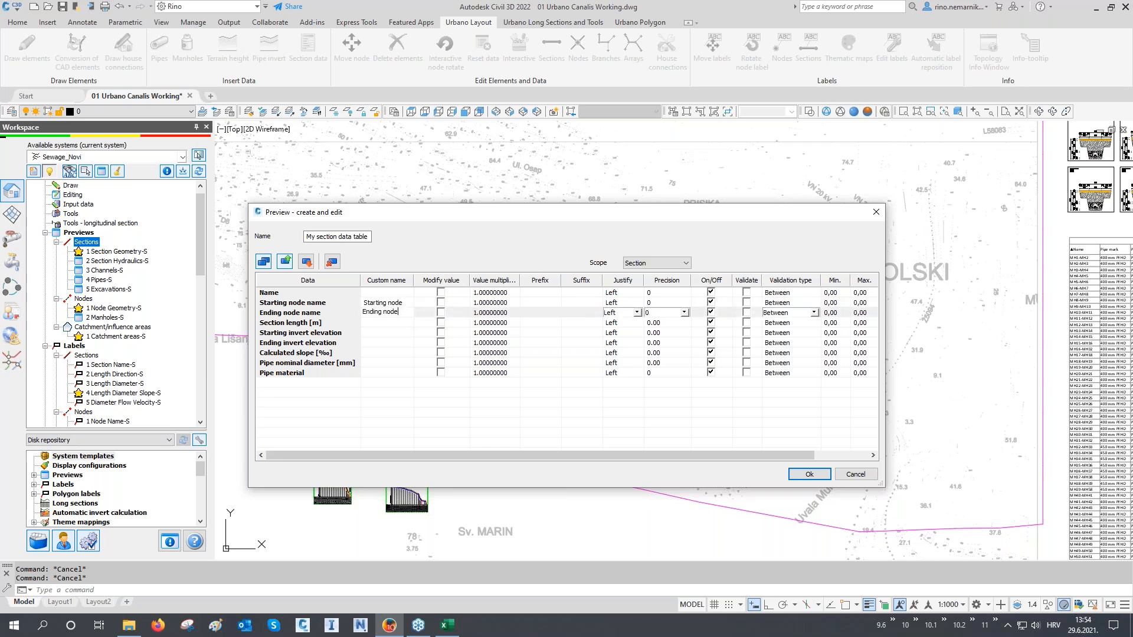
- Give the starting and ending invert elevation rows the custom names Starting invert and Ending invert
left_click(397, 333)
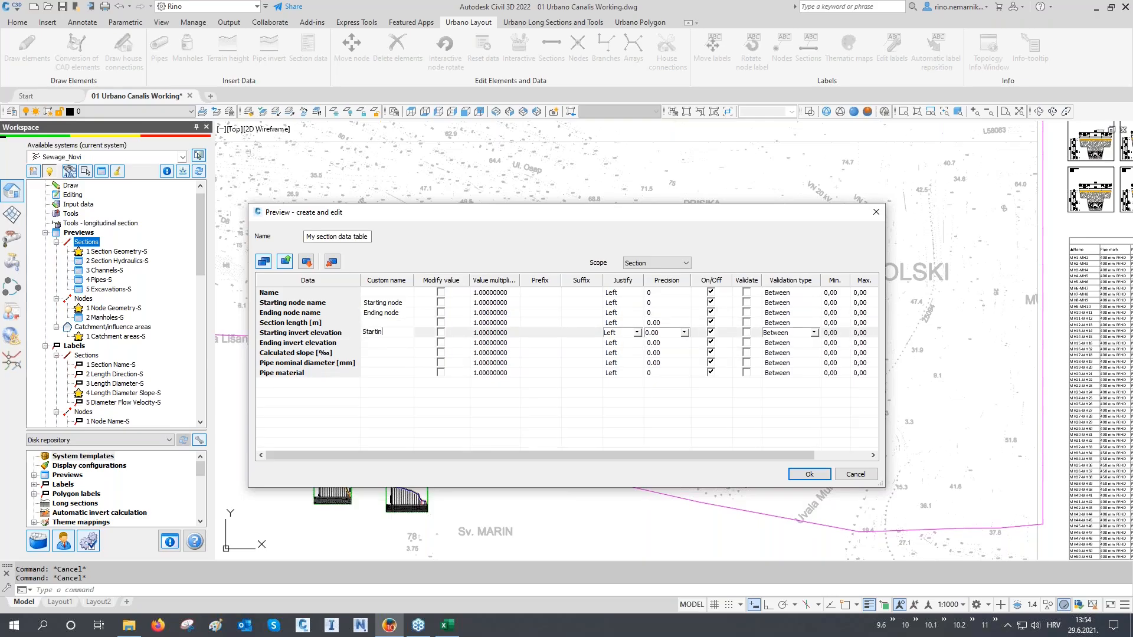
type("Starting invert")
left_click(396, 342)
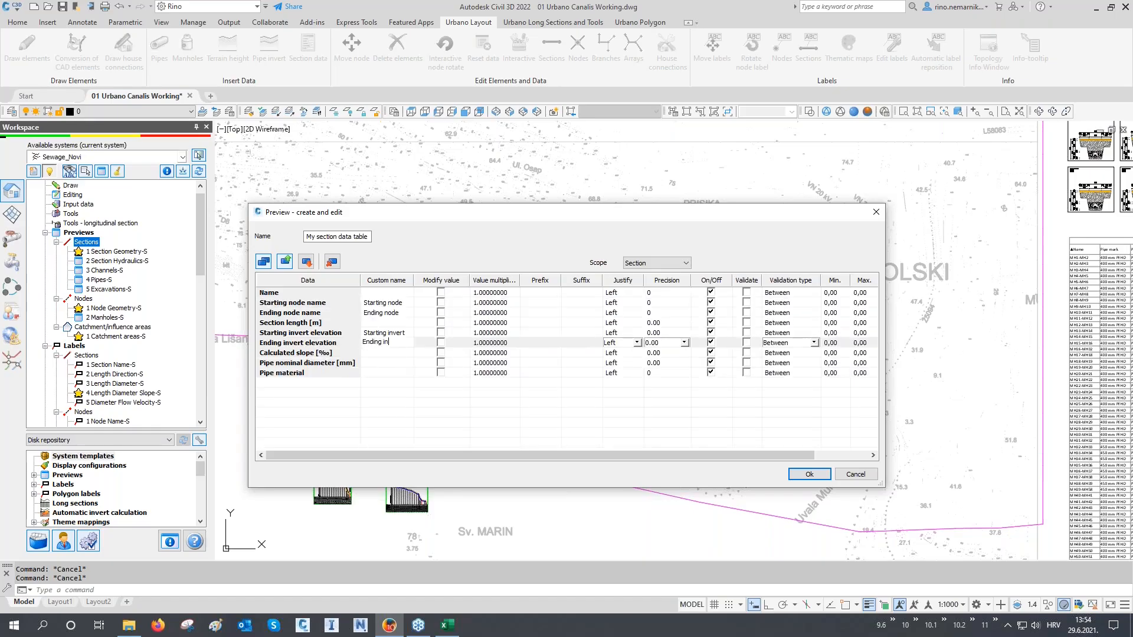
- Give the calculated slope the custom name Slope [%] and enable value modification with a multiplier of 0.1
left_click(383, 352)
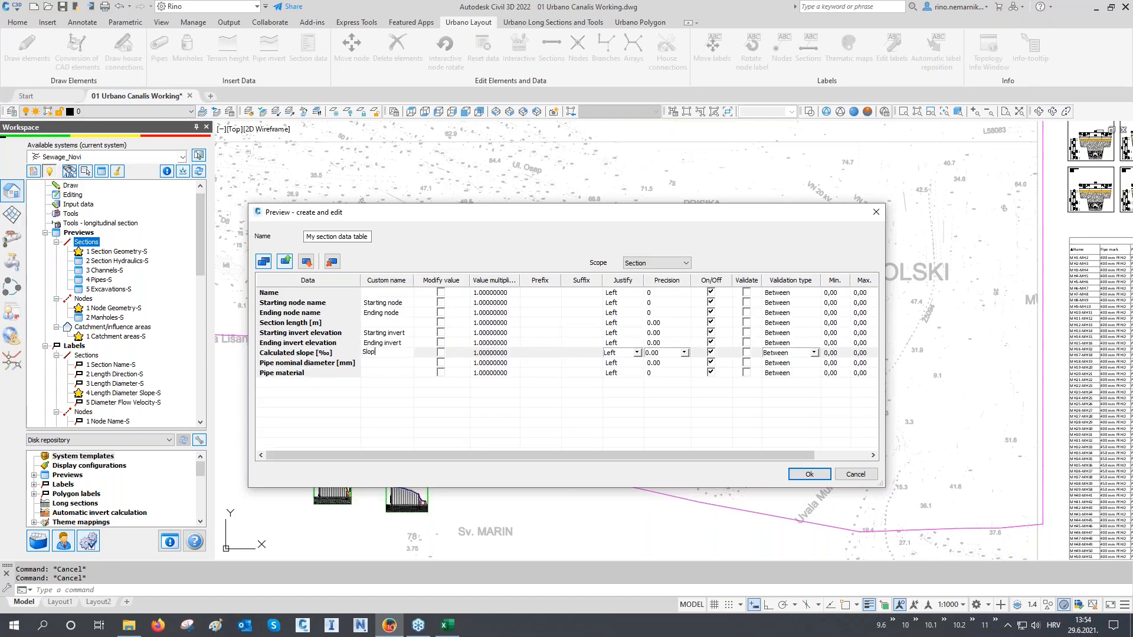
type("Slope [%")
left_click(441, 353)
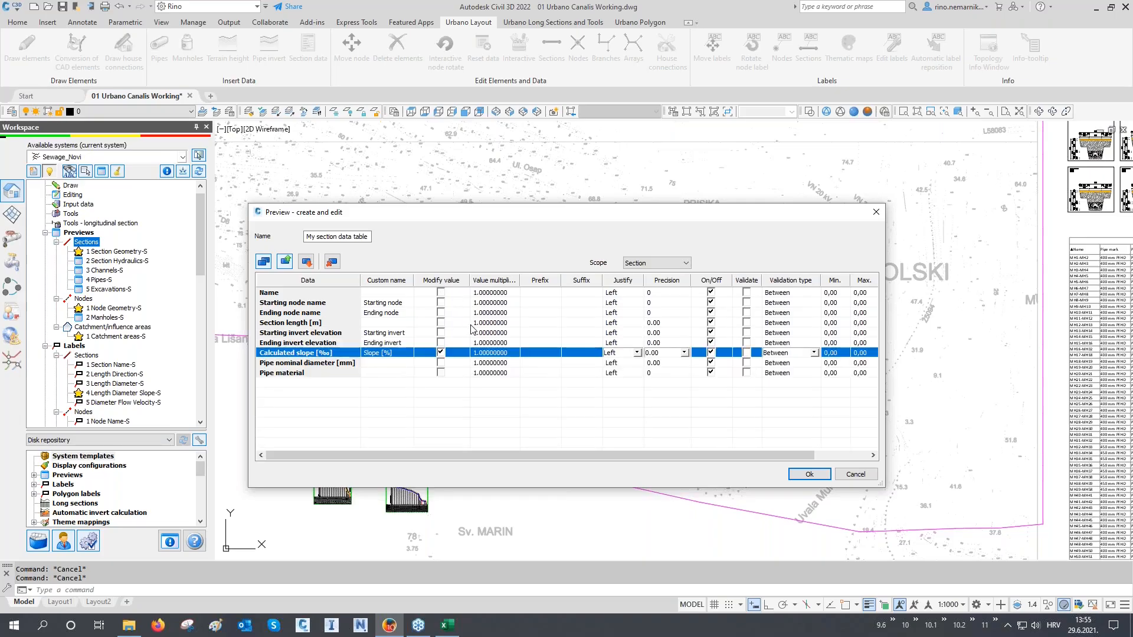
left_click(489, 352)
type("0.1")
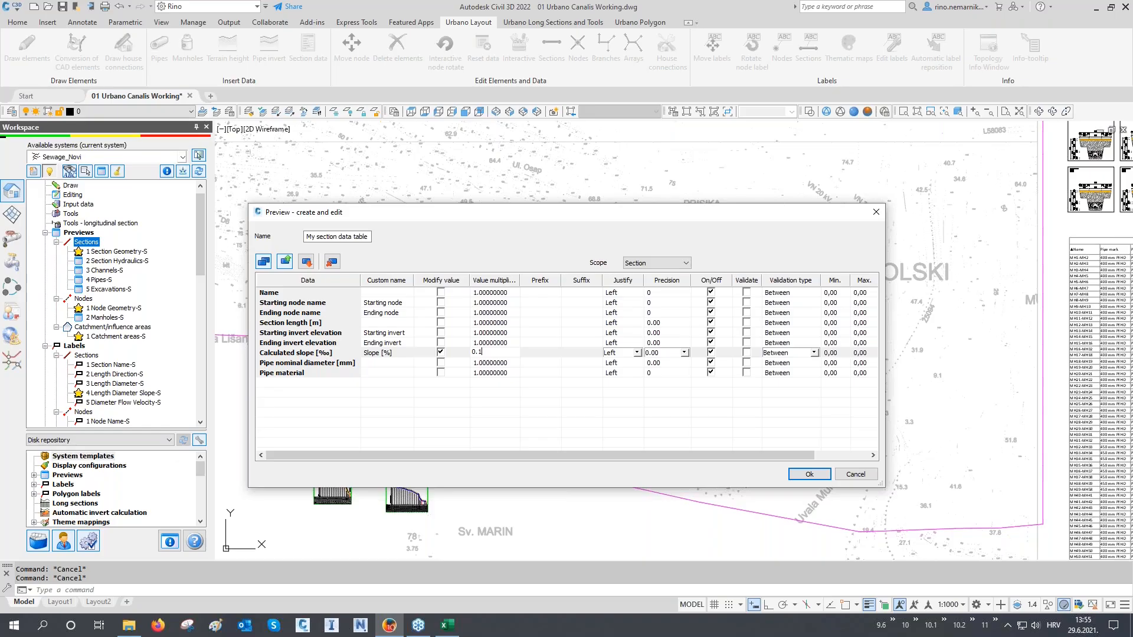
- Give the pipe nominal diameter row the custom name Nominal diameter [mm]
left_click(410, 364)
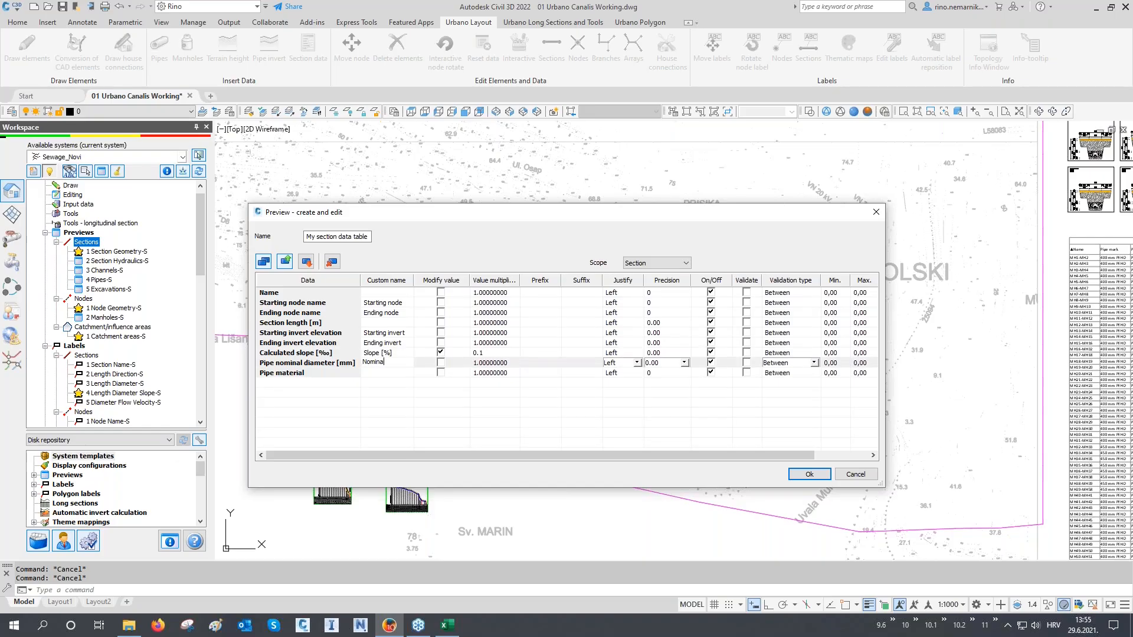
type("Nominal diameter ")
type("[")
type("mm]")
- Set the precision to 0.0 for the calculated slope and to 0 for the pipe nominal diameter
left_click(308, 353)
left_click(685, 352)
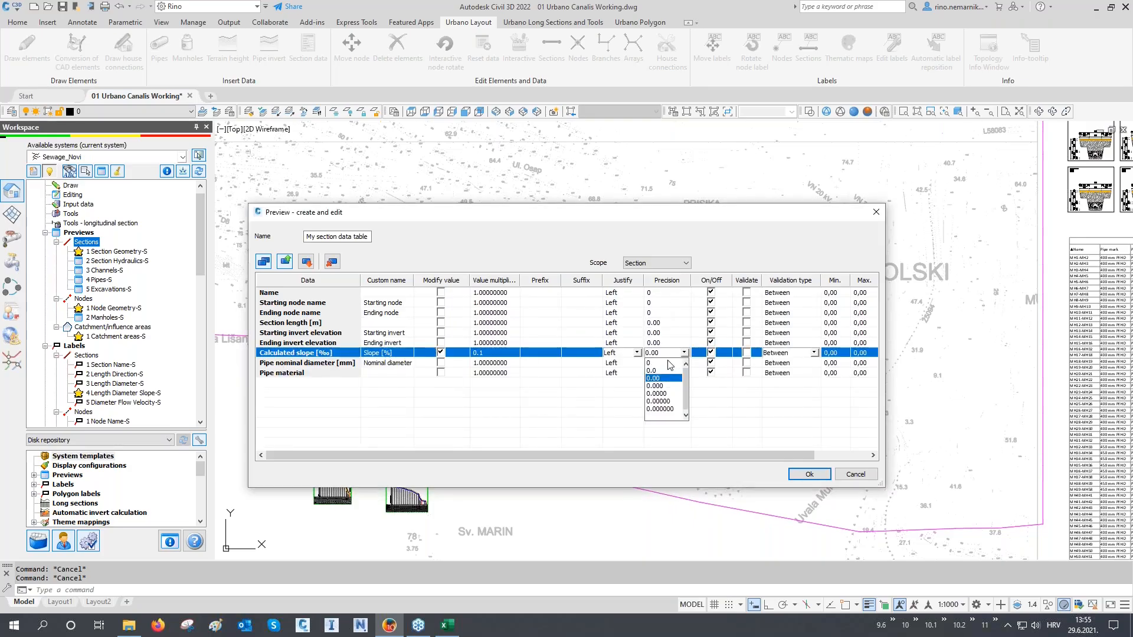
left_click(663, 370)
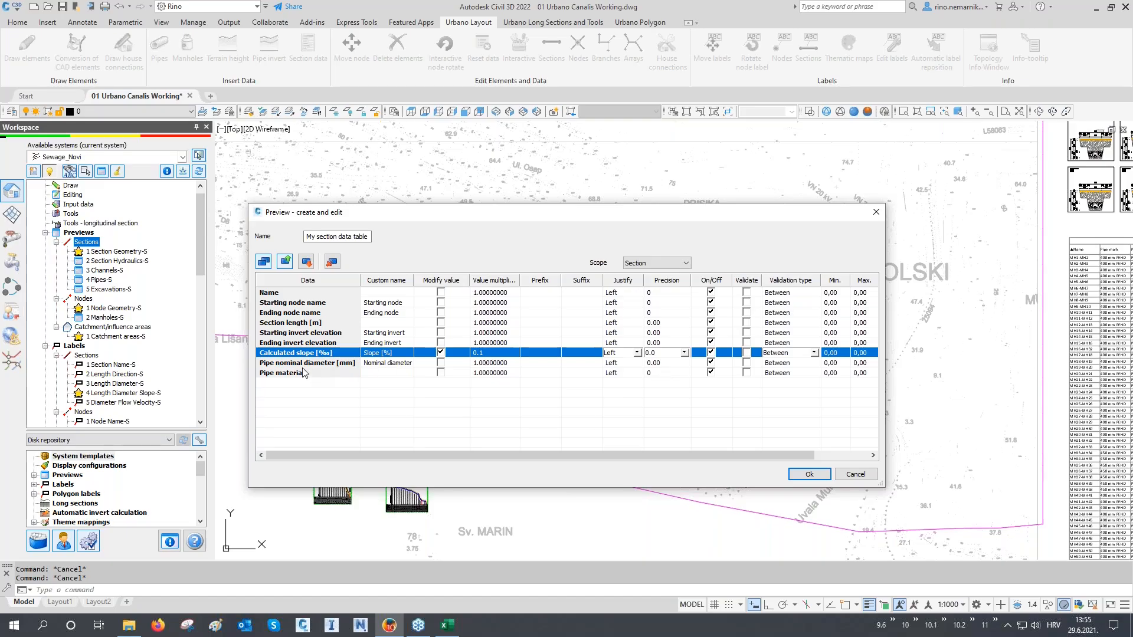
left_click(481, 363)
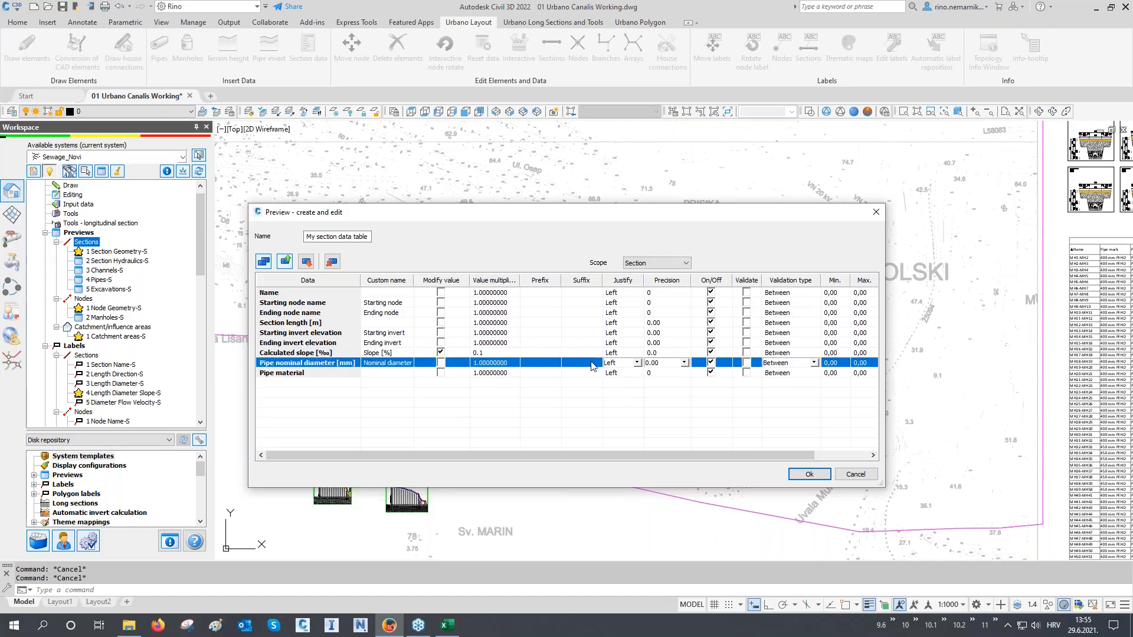
left_click(684, 362)
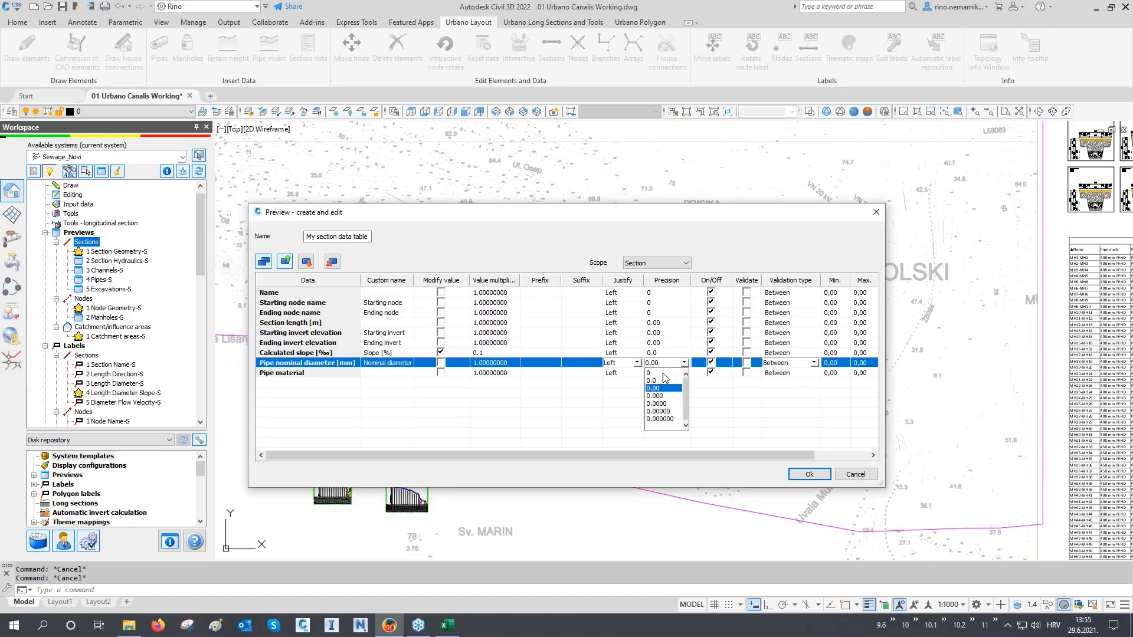
left_click(663, 373)
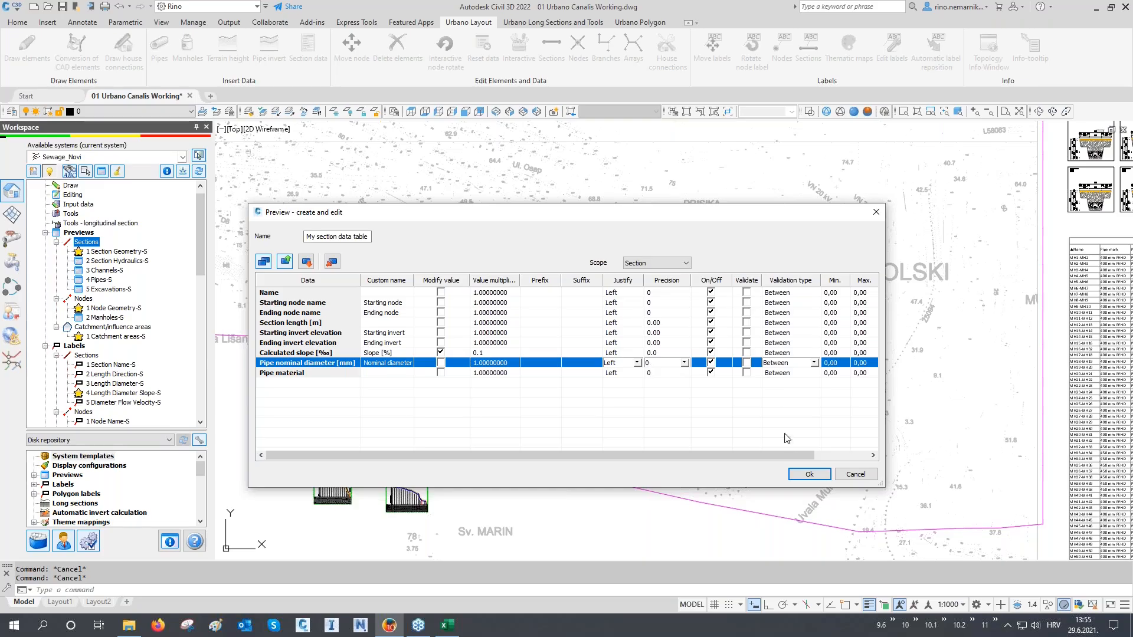
- Save the preview configuration and make My section data table the default section preview
left_click(808, 474)
left_click(116, 299)
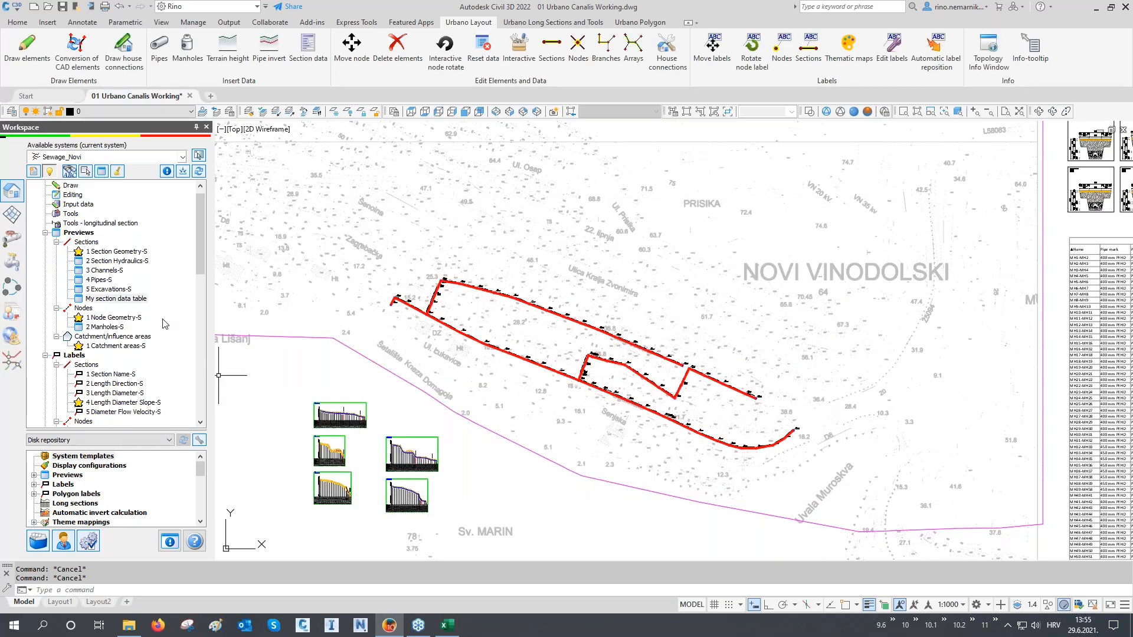
right_click(116, 299)
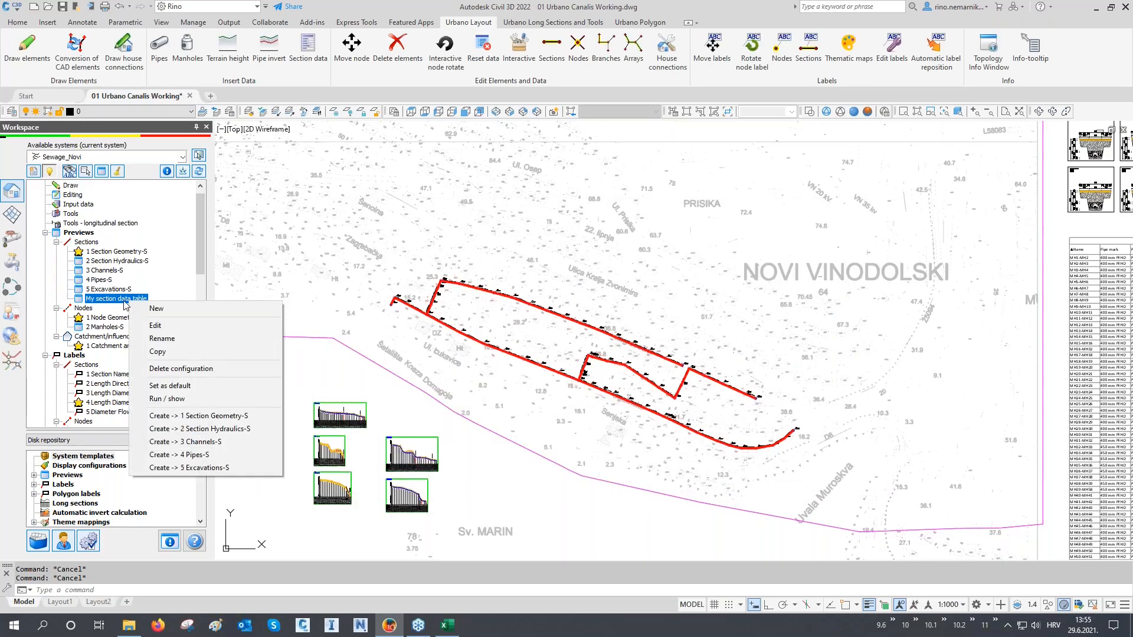
left_click(173, 385)
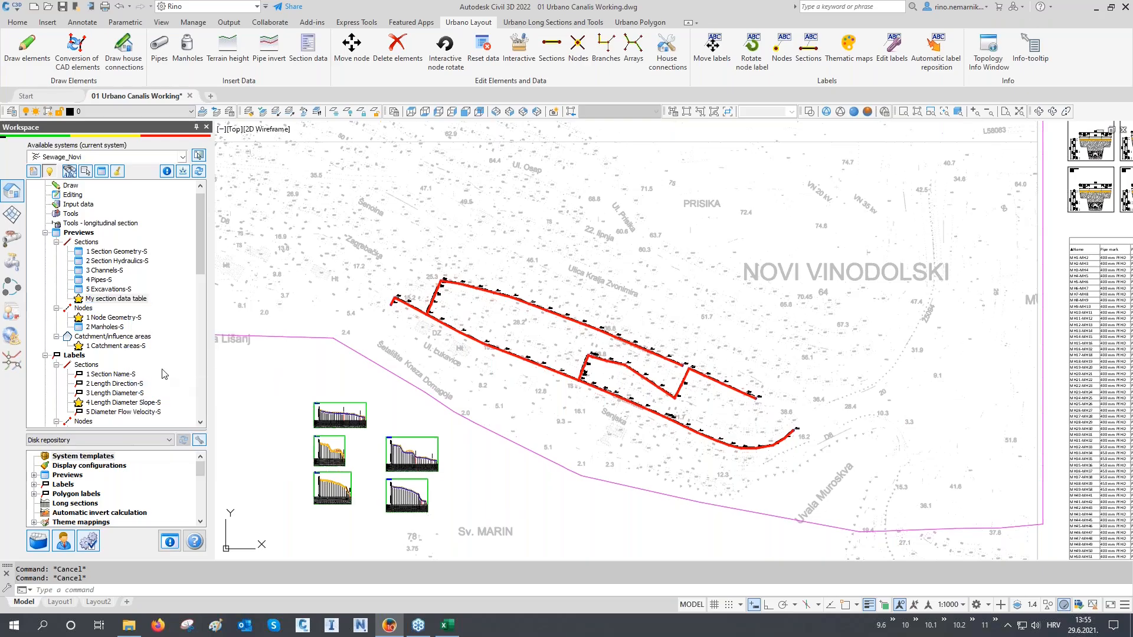
- Open My section data table, sort it by the name, node and section length columns in turn, and adjust their widths
double_click(98, 301)
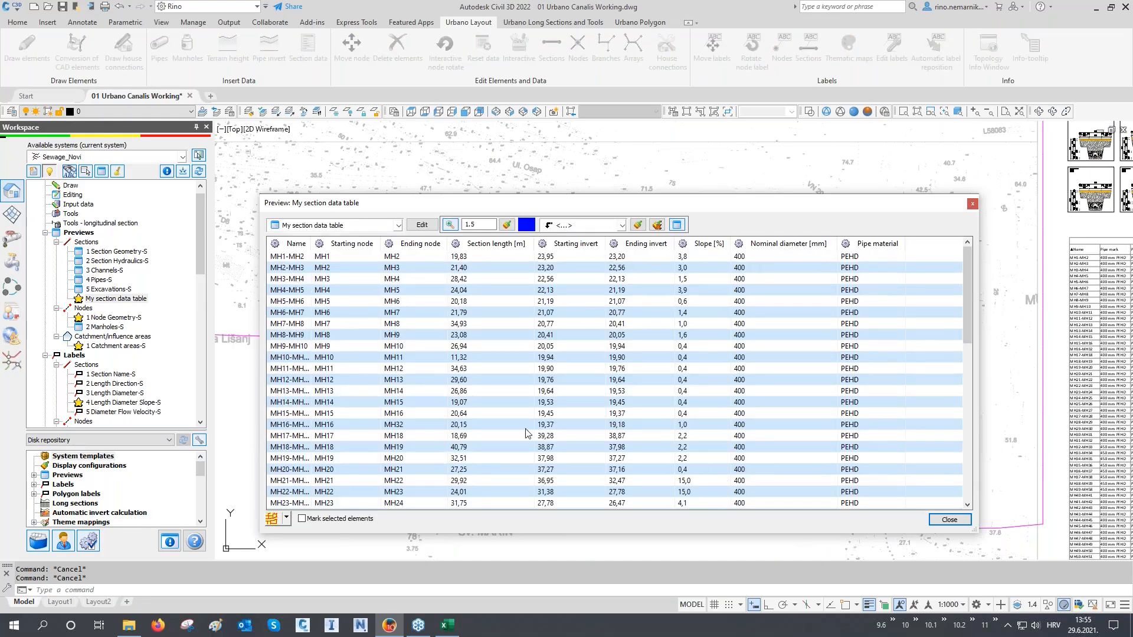
left_click(289, 245)
left_click_drag(307, 244, 322, 255)
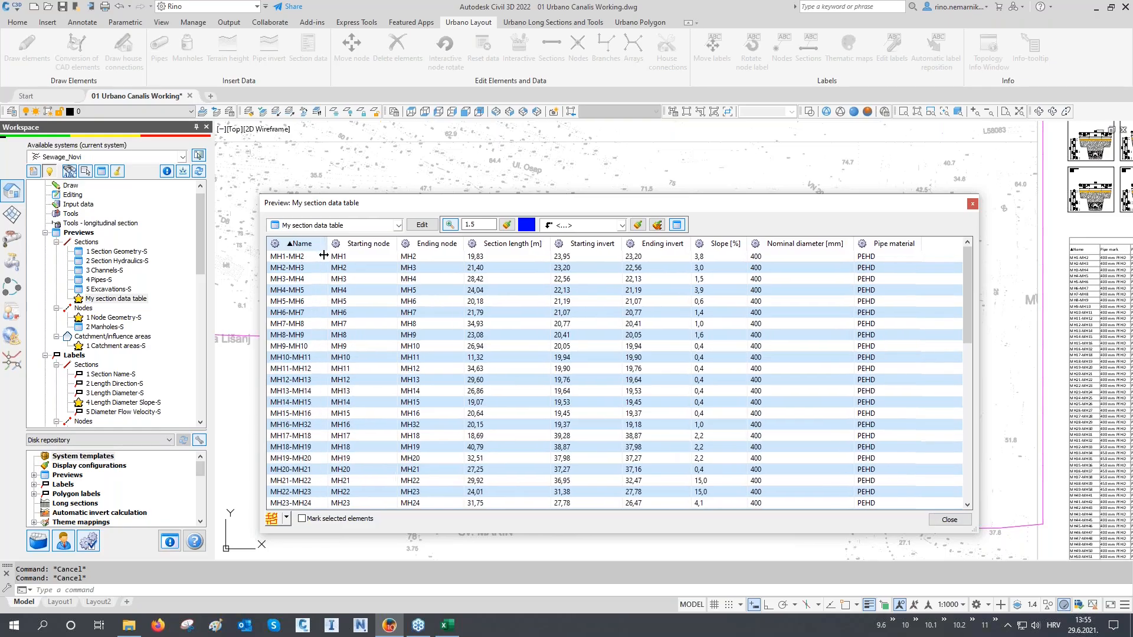
left_click(393, 246)
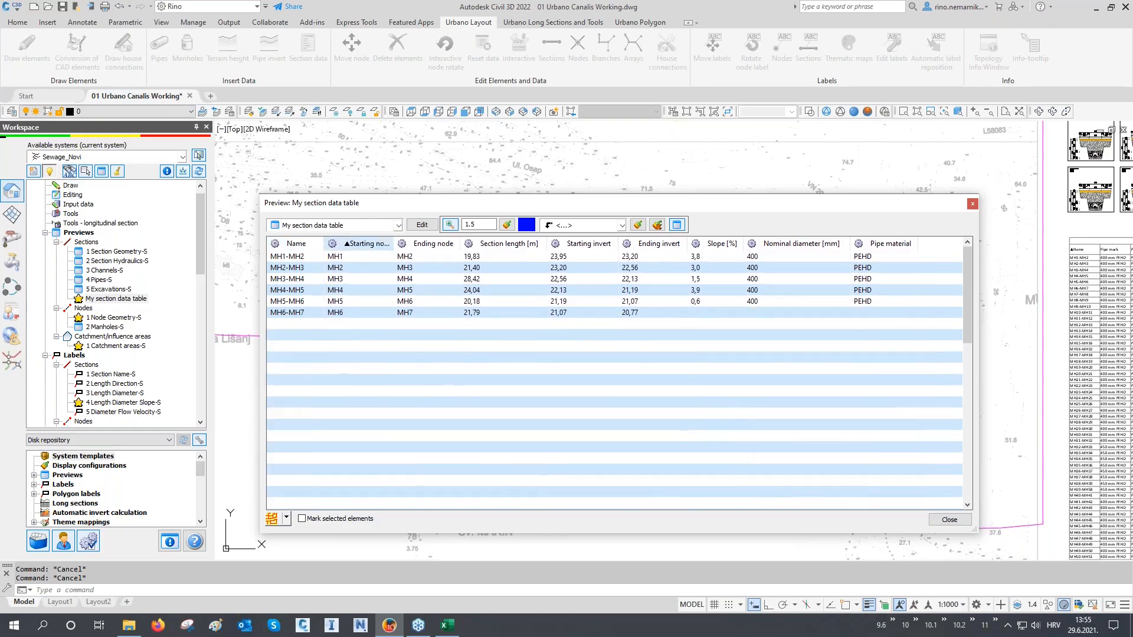
left_click_drag(397, 249, 473, 248)
left_click(434, 244)
left_click(513, 244)
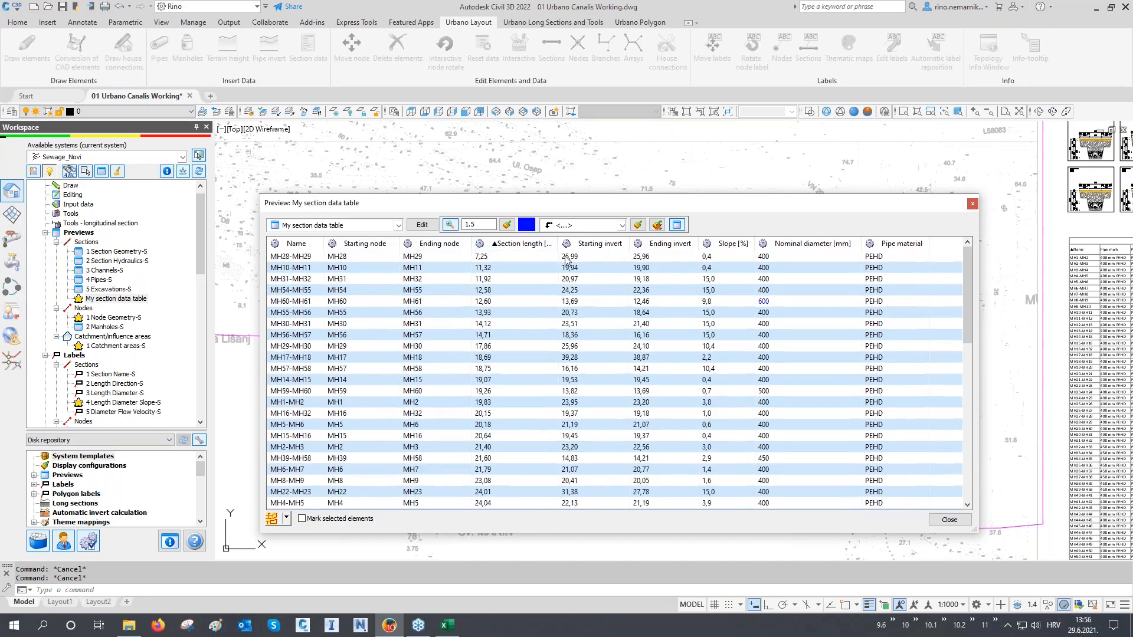
left_click_drag(556, 249, 560, 248)
- Sort the table by the invert, slope, nominal diameter and pipe material columns in turn, adjusting the column widths
left_click(595, 244)
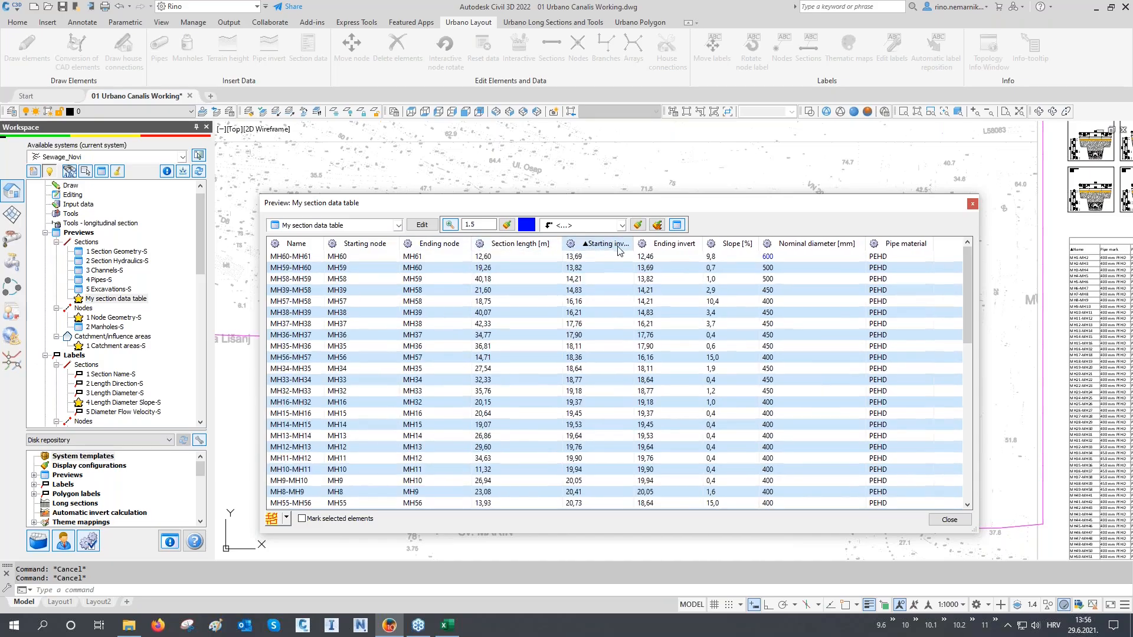
left_click_drag(630, 244, 635, 243)
left_click(678, 244)
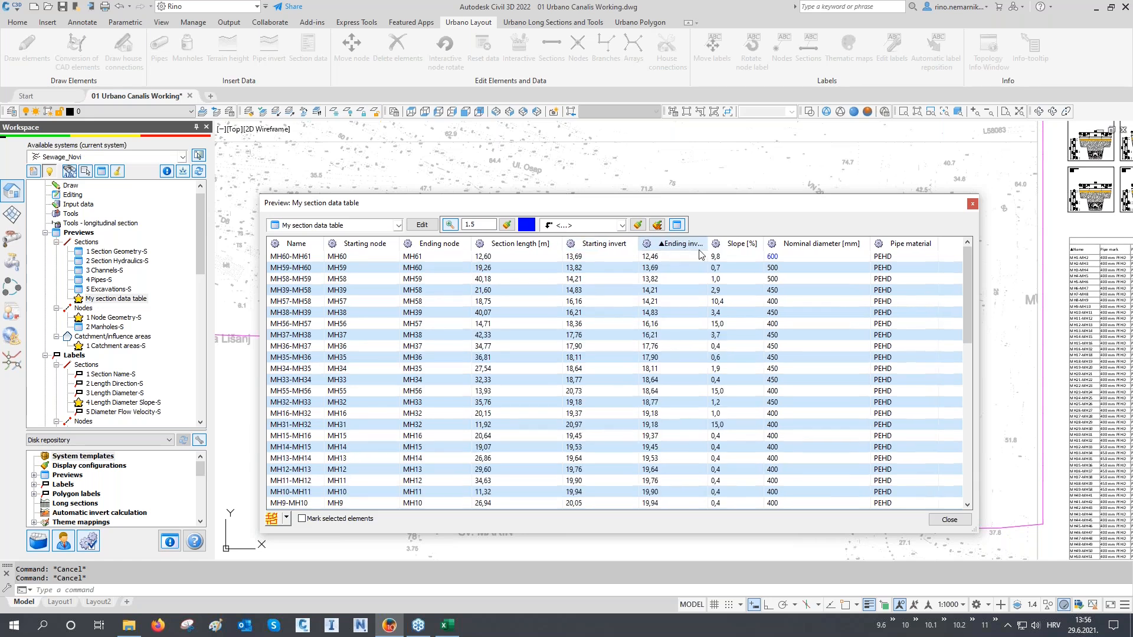
left_click_drag(709, 248, 773, 246)
left_click(757, 249)
left_click(811, 248)
left_click_drag(880, 244, 881, 243)
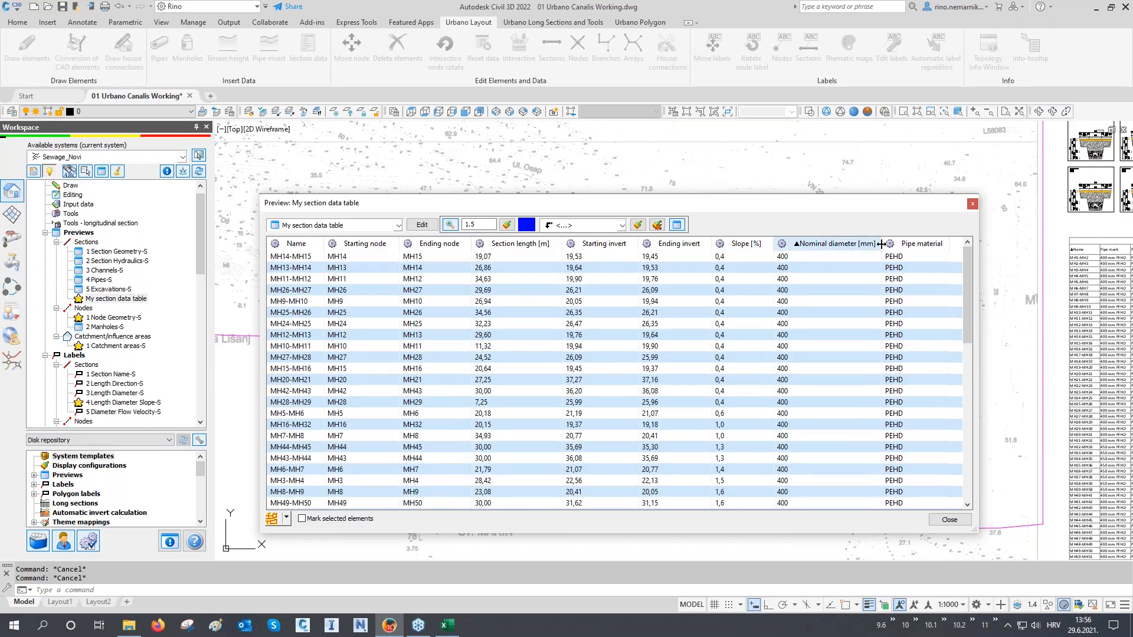
left_click(926, 244)
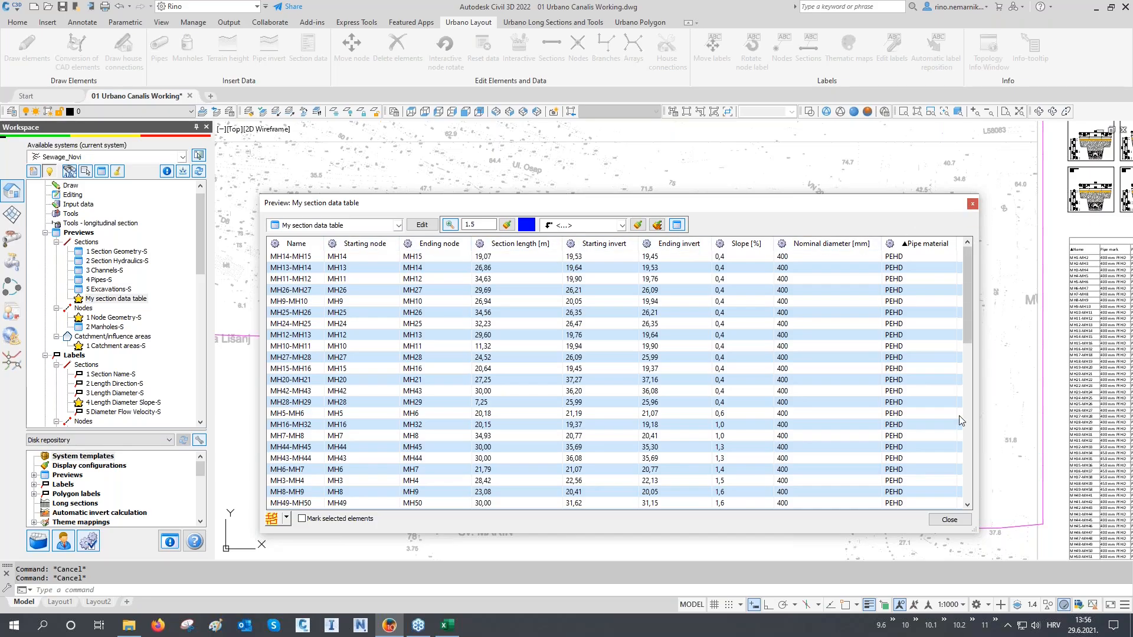
- Close My section data table, reopen it to check its layout, and close it again
left_click(948, 520)
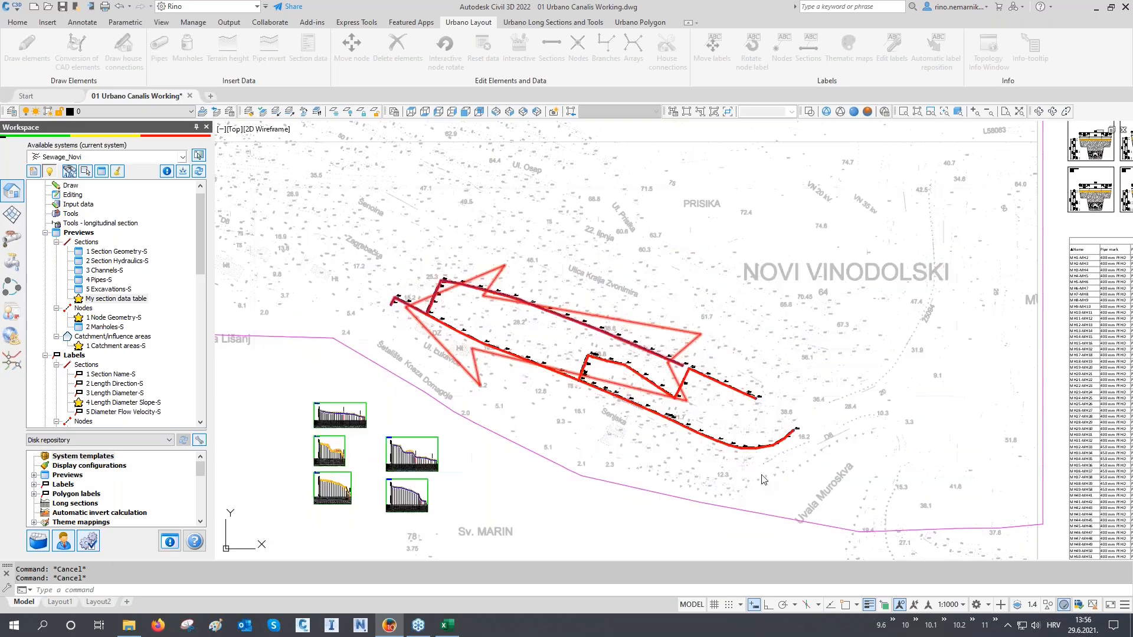
double_click(116, 299)
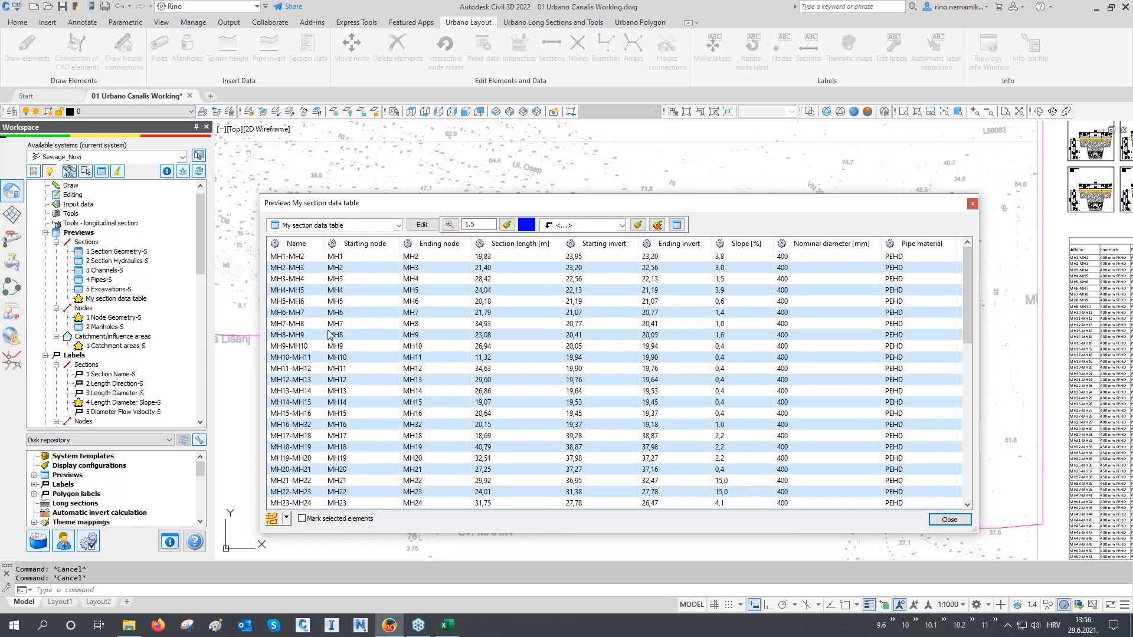
left_click(971, 205)
- Examine the section and node labels along the pipeline between manholes MH7 and MH12
scroll(701, 436, "up", 5)
scroll(701, 435, "up", 6)
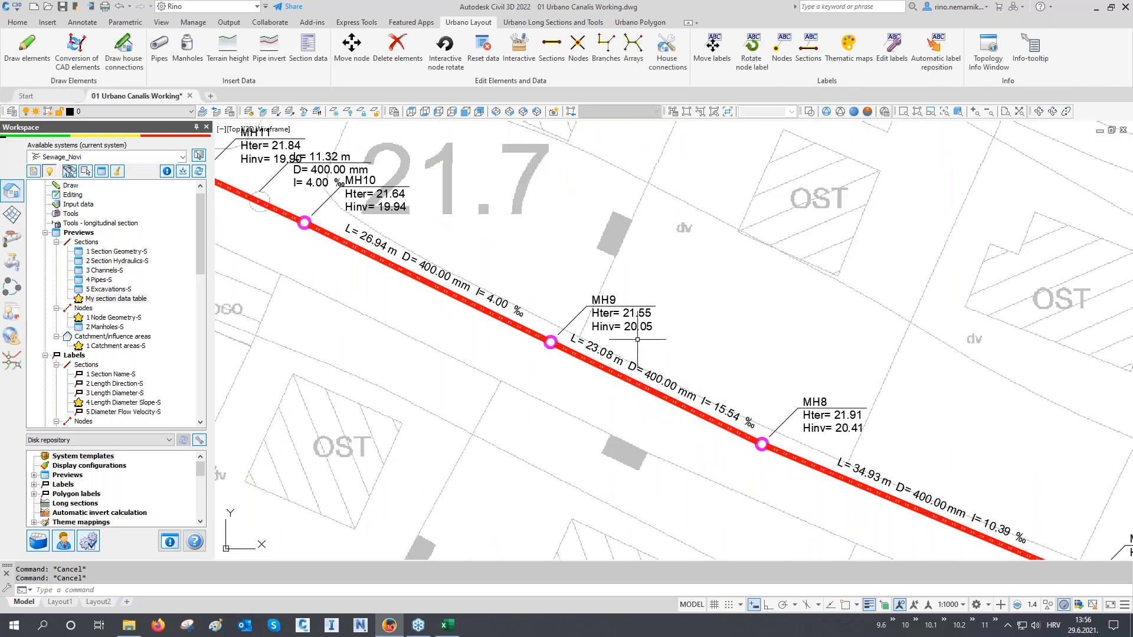
scroll(625, 395, "up", 2)
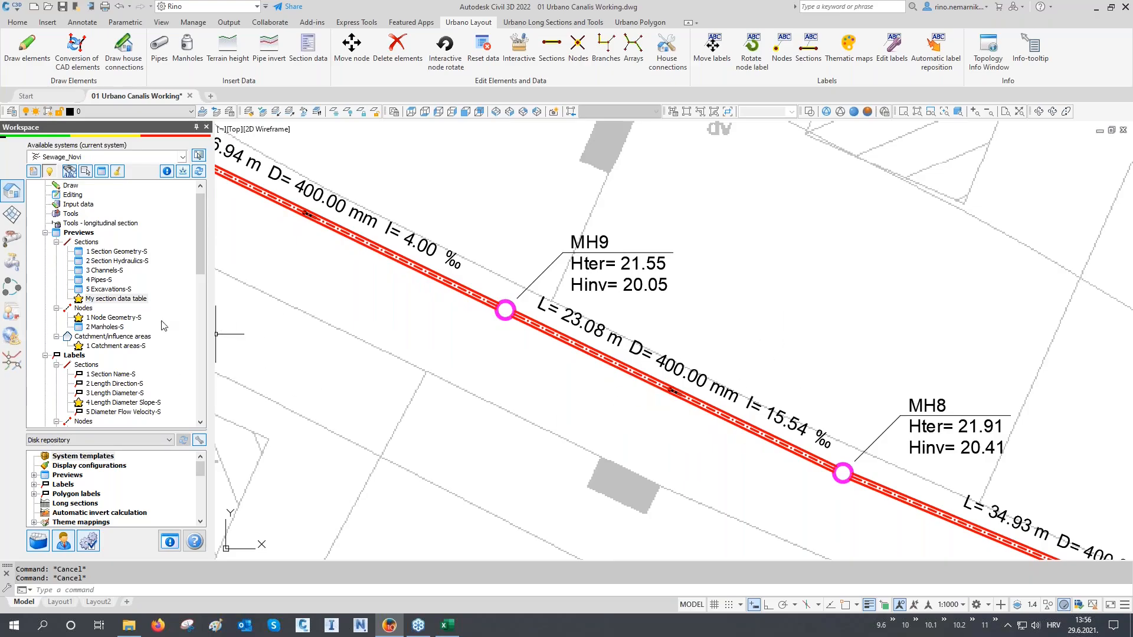
scroll(150, 322, "down", 1)
scroll(759, 450, "down", 4)
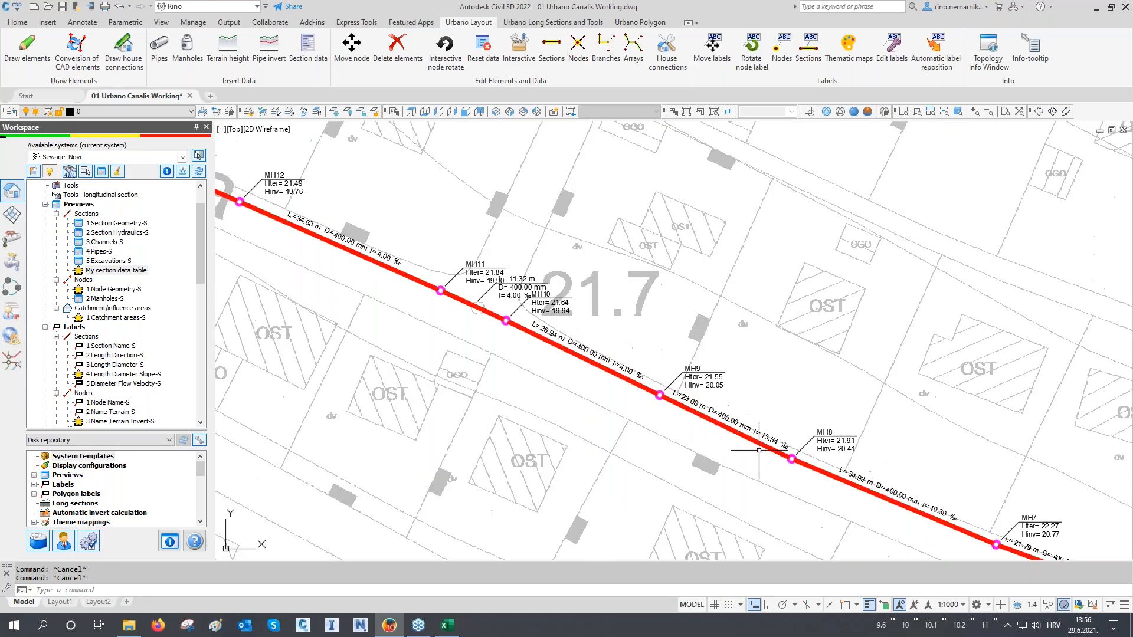
scroll(450, 275, "up", 4)
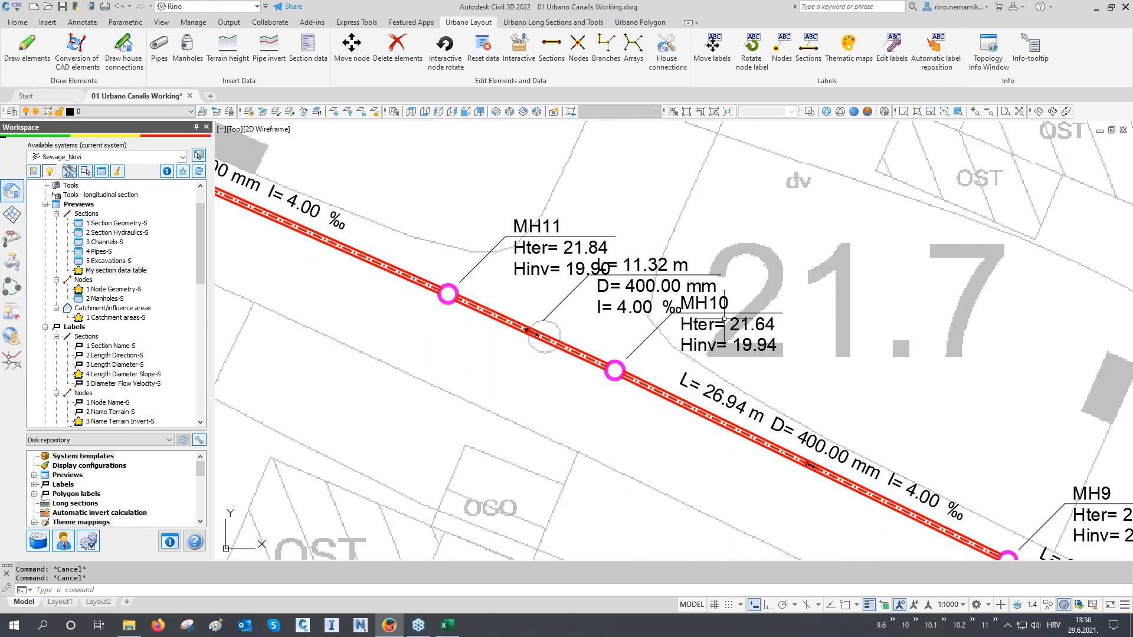
scroll(693, 401, "down", 2)
middle_click_drag(857, 491, 791, 458)
scroll(713, 429, "up", 2)
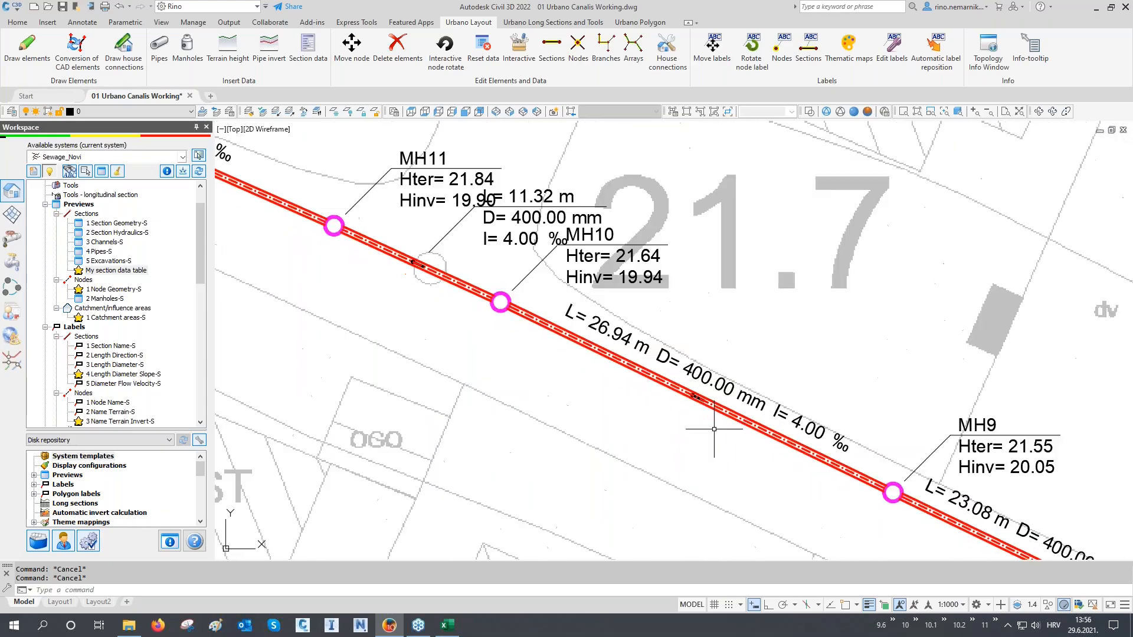
- Create a new section label definition under the section labels and name it My section label
scroll(96, 303, "down", 2)
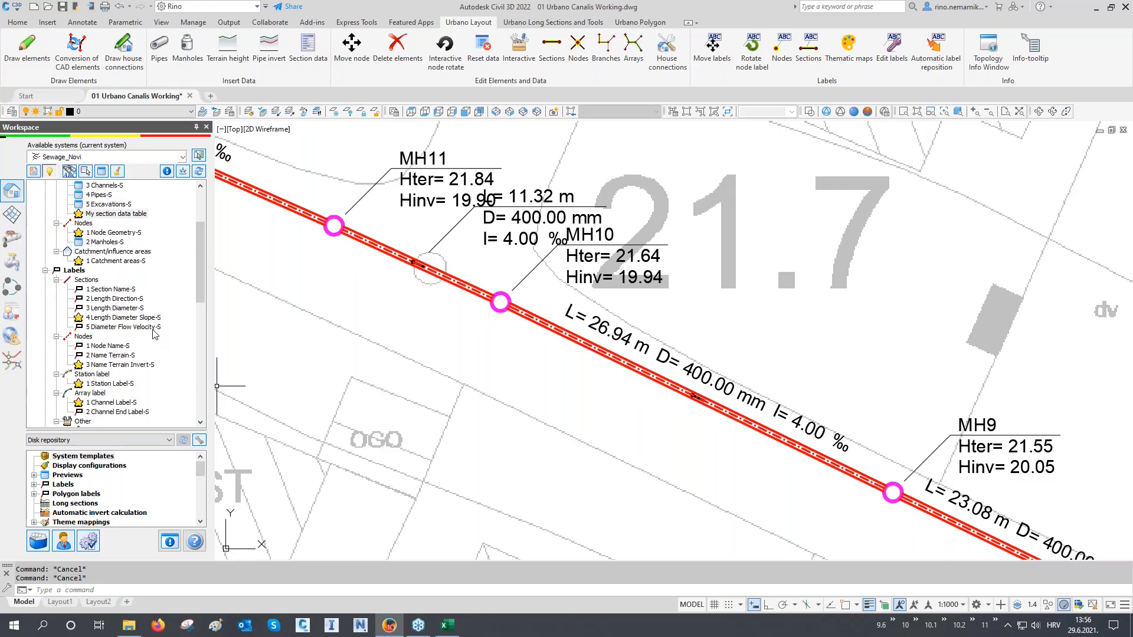
right_click(86, 280)
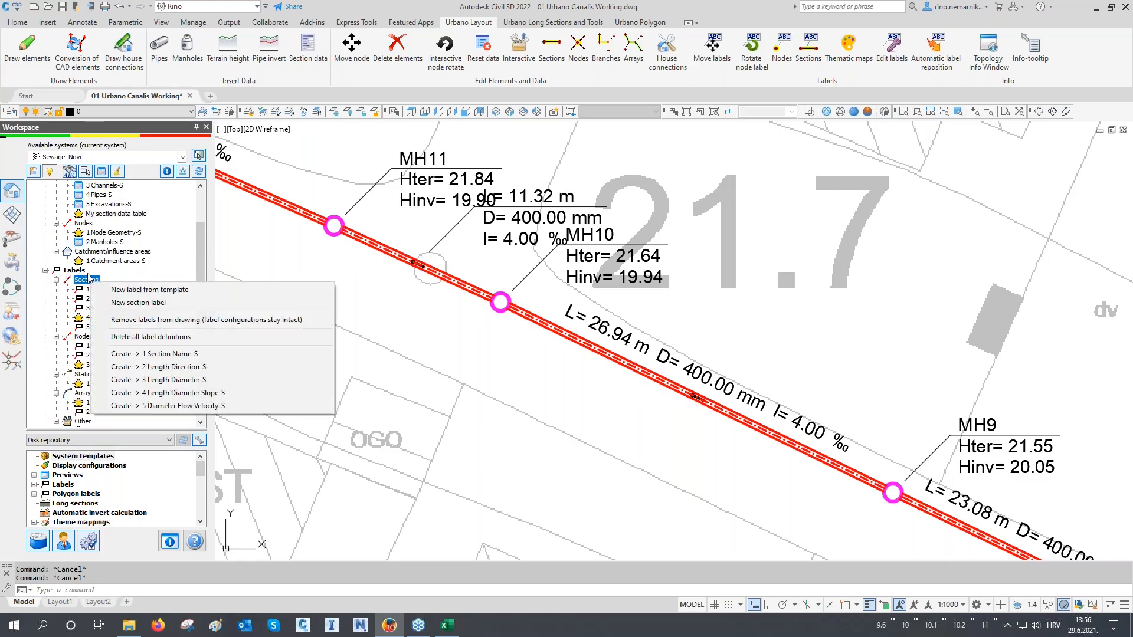
left_click(124, 304)
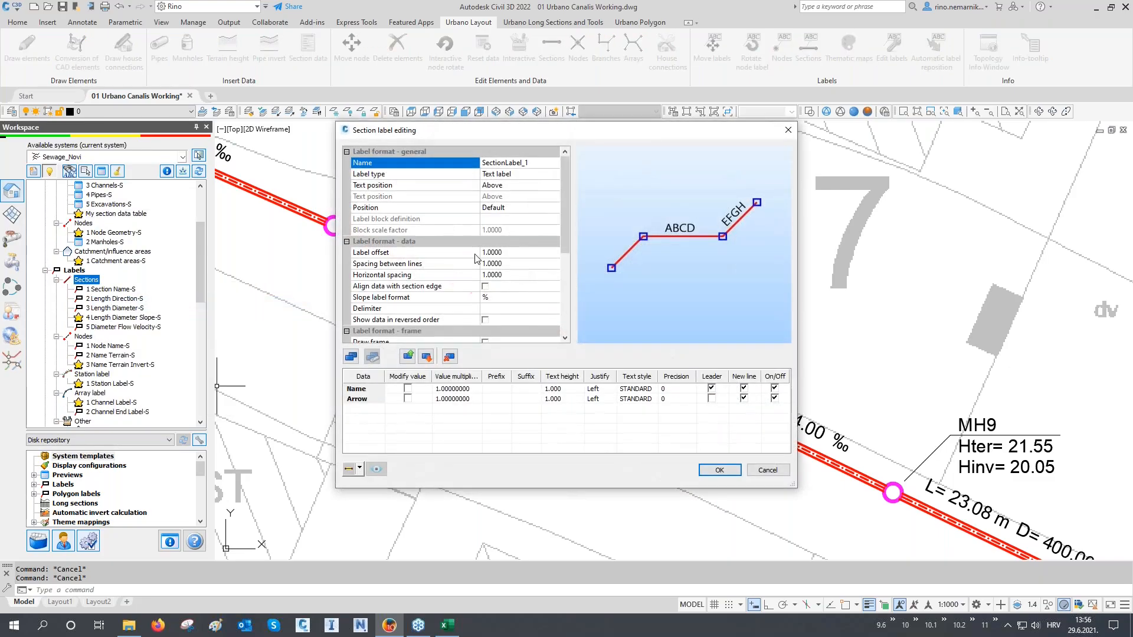
left_click(378, 165)
type("My s")
- Keep the label's text position at Above and set its position to Multiple rows
left_click(400, 188)
left_click(400, 190)
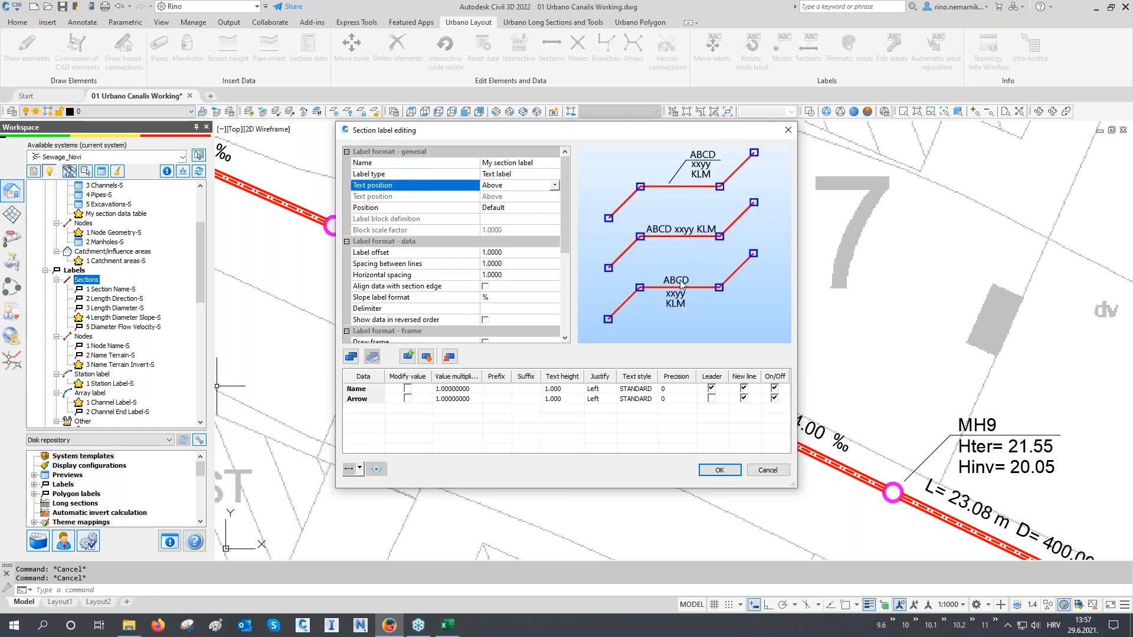
left_click(555, 185)
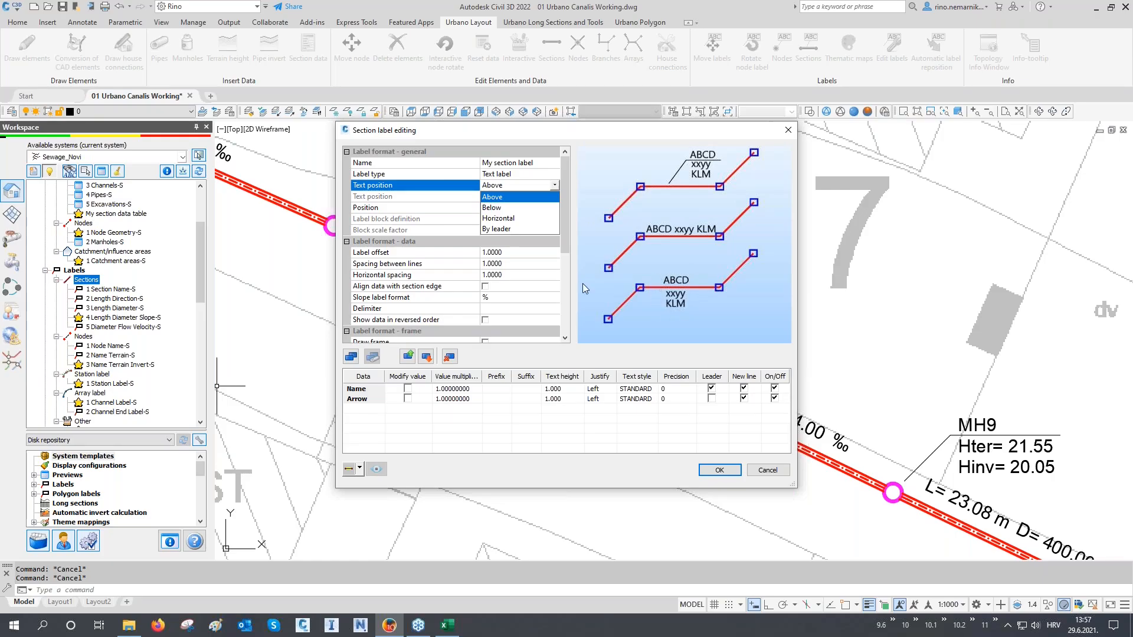
left_click(499, 199)
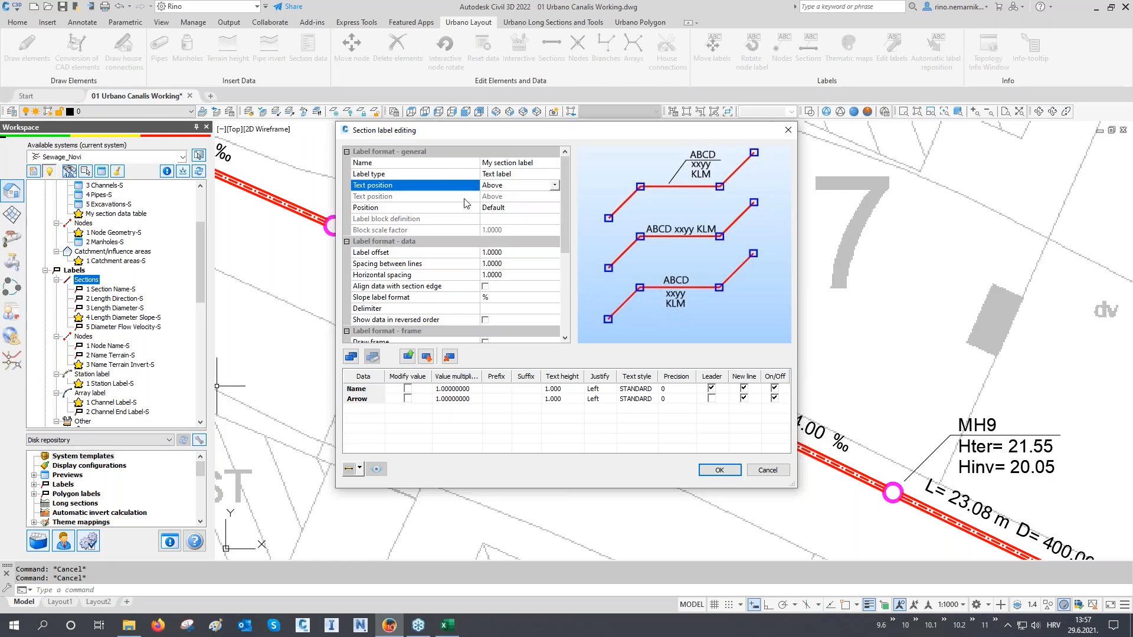
left_click(433, 211)
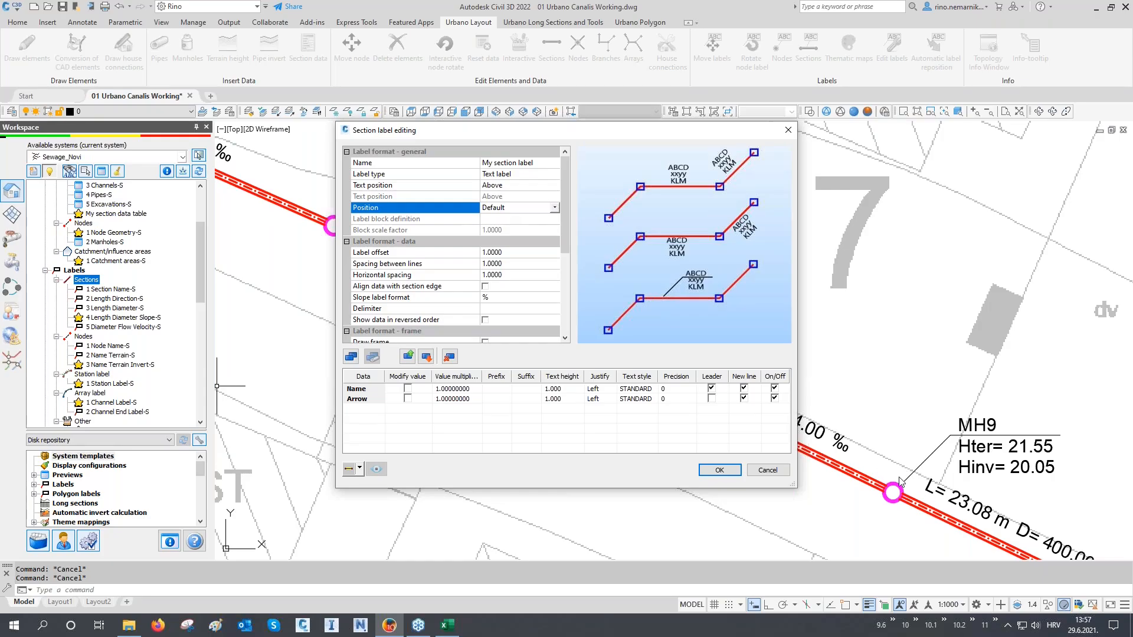
left_click(506, 210)
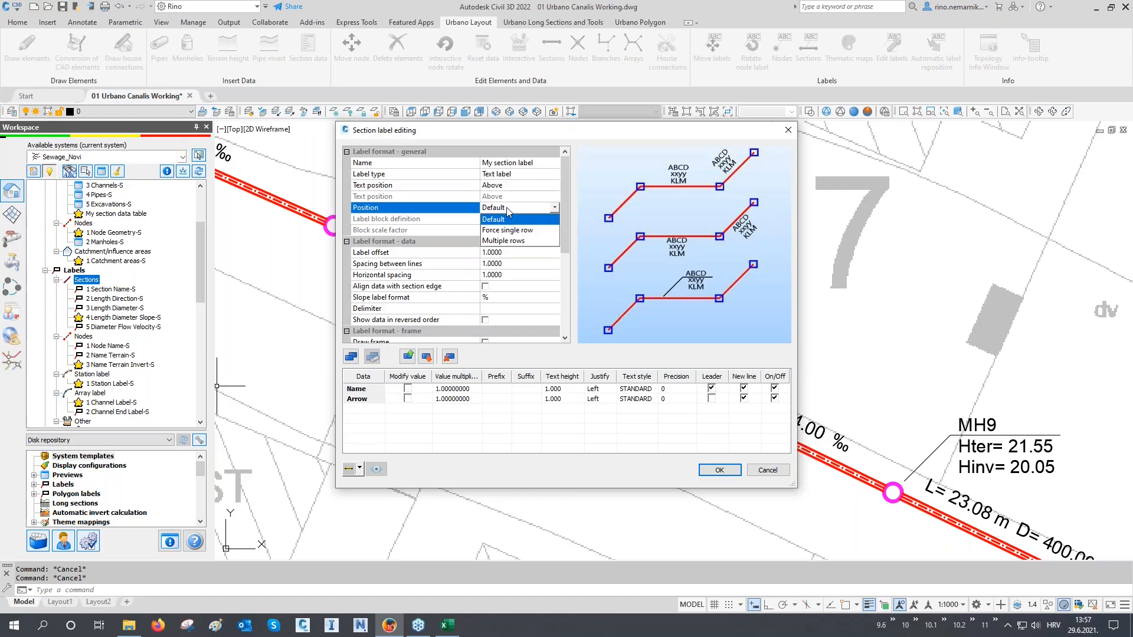
left_click(505, 241)
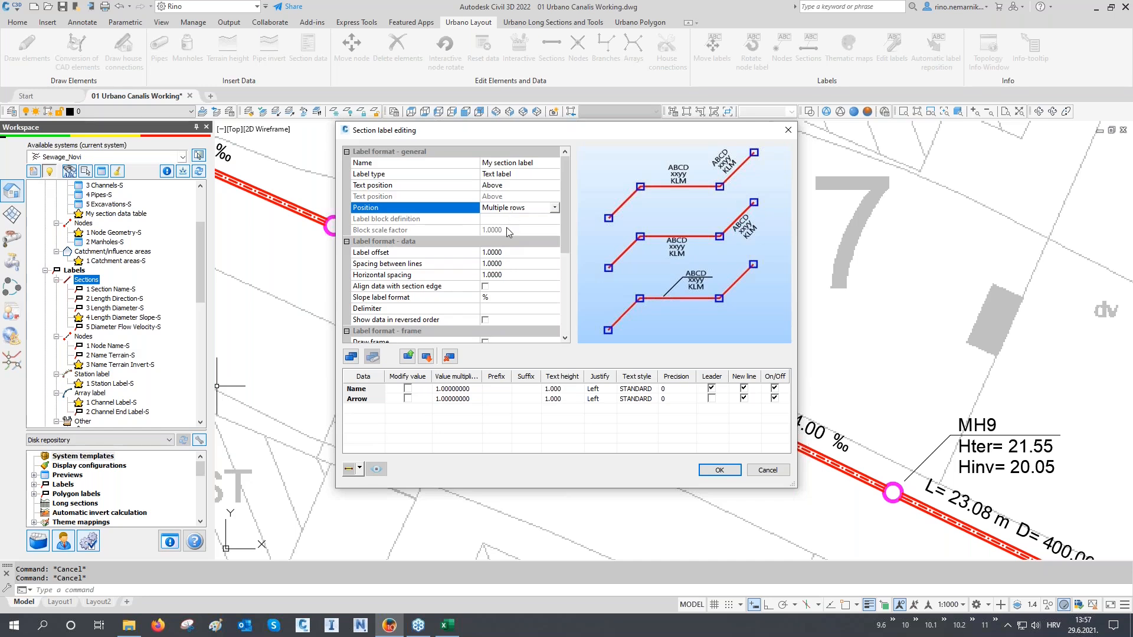
- Set the label's spacing between lines and its horizontal spacing to 0.5 each
left_click(519, 264)
key("Up")
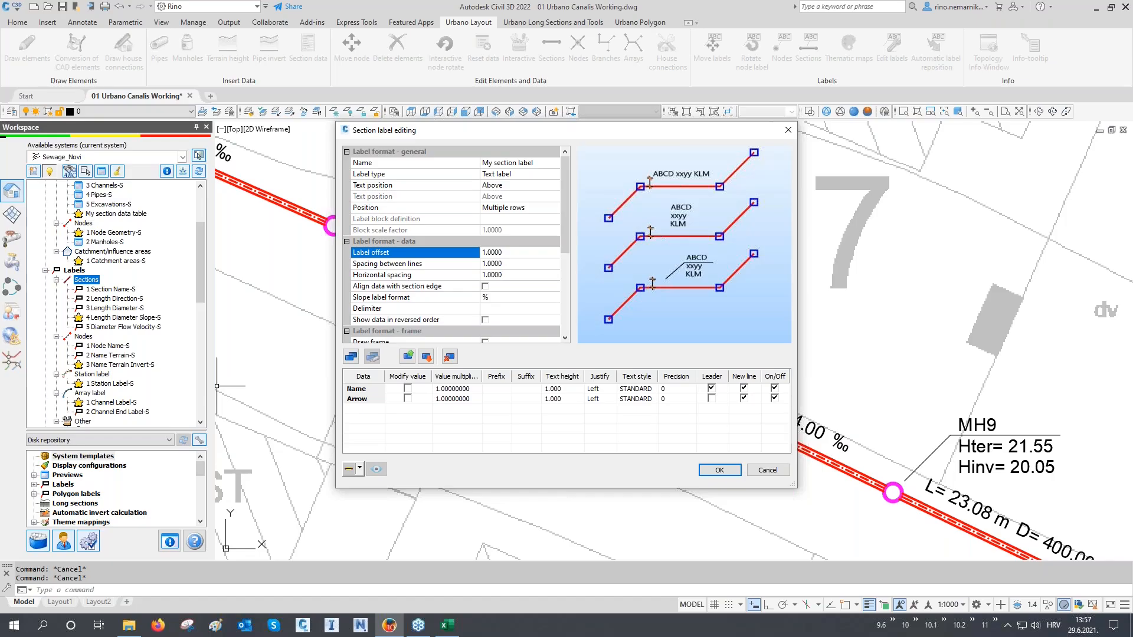
key("Down")
type("0.5")
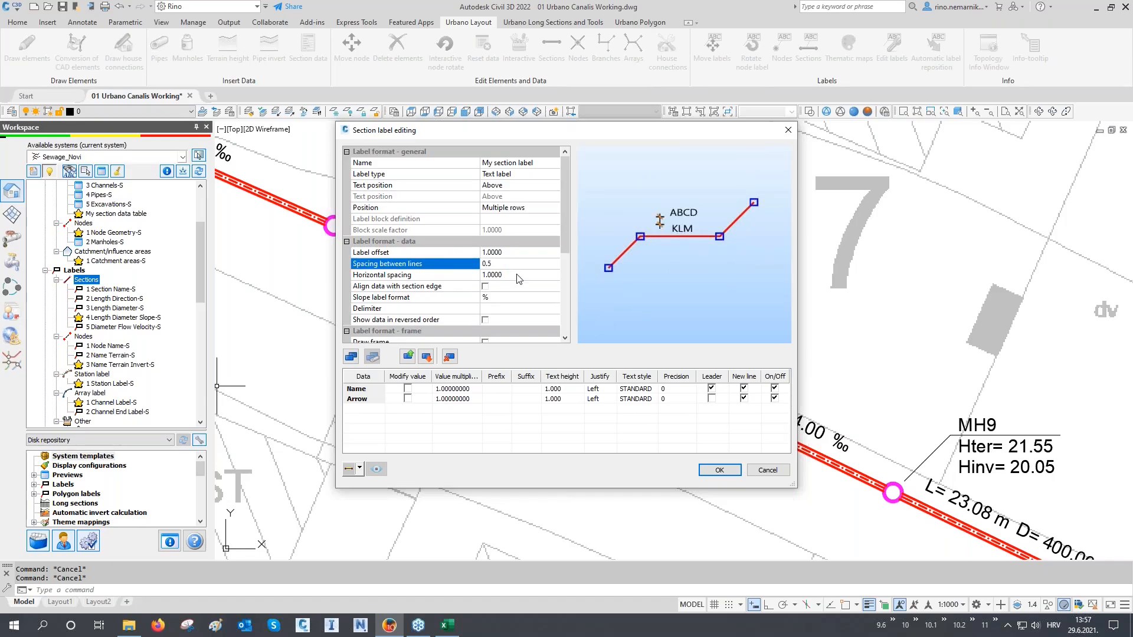
key("Down")
type("0.5")
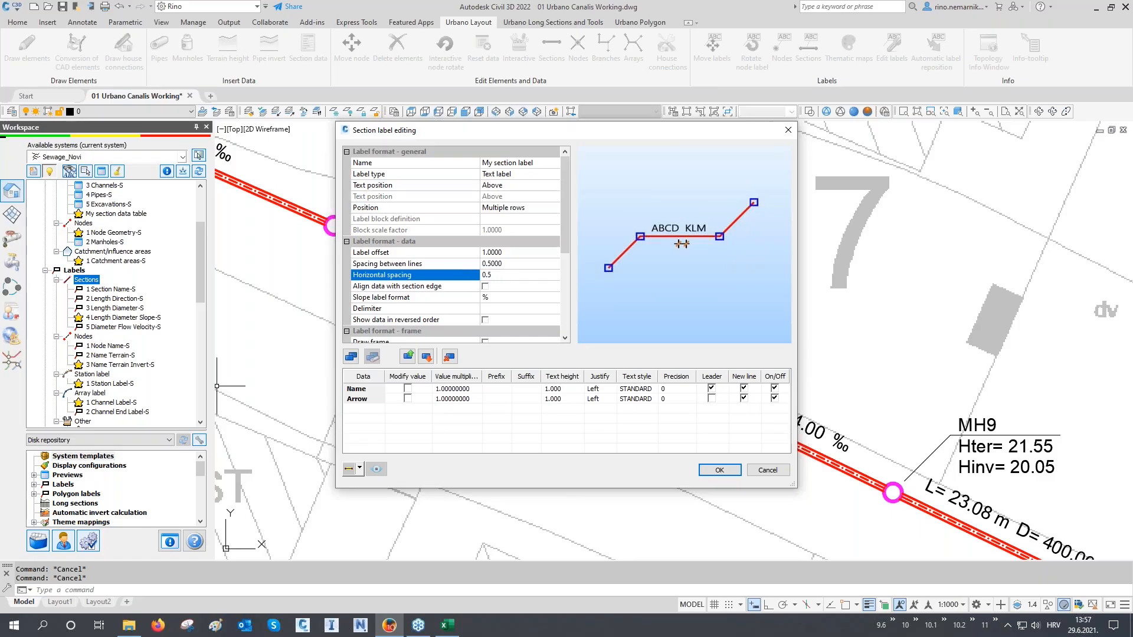
- Set the label's delimiter to a semicolon and review the frame, leader line and direction symbol settings
left_click(415, 297)
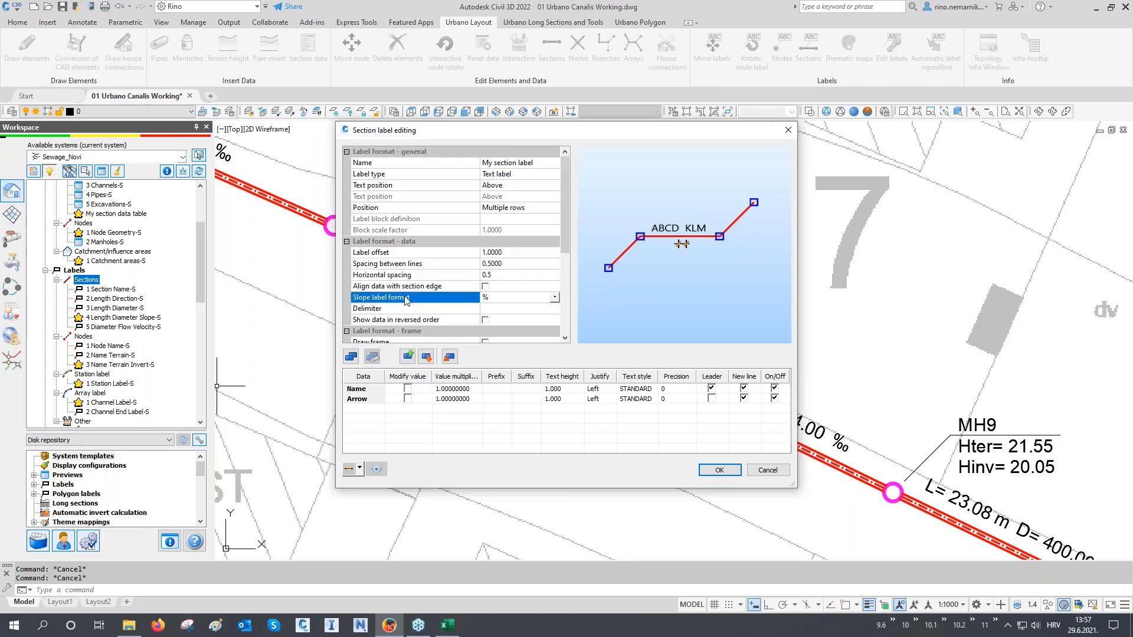
left_click(497, 309)
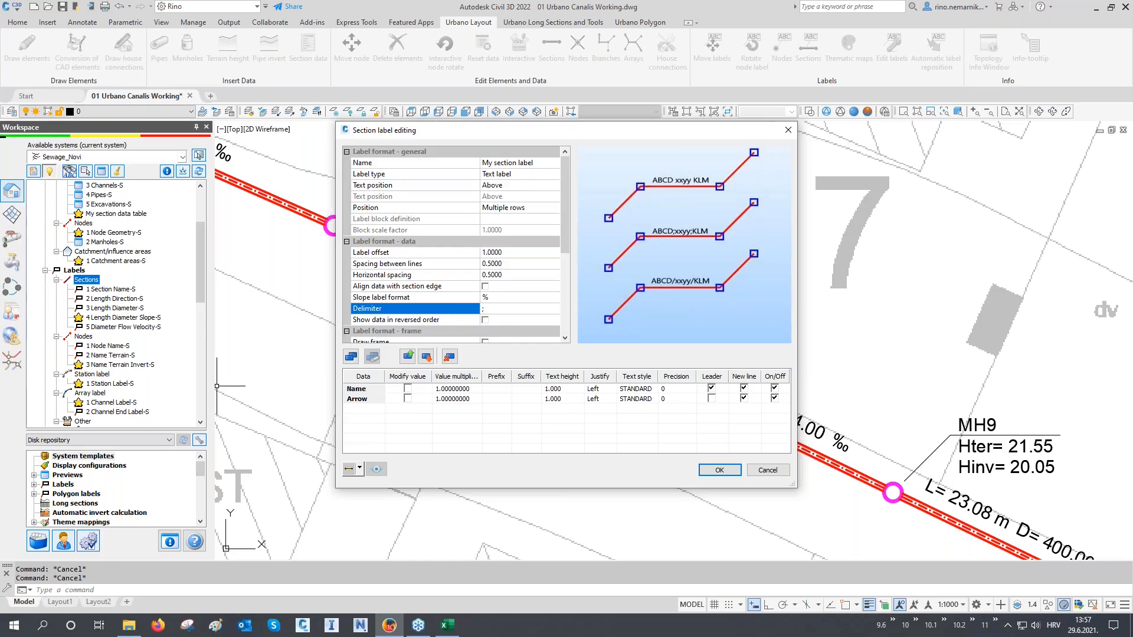
scroll(443, 278, "down", 2)
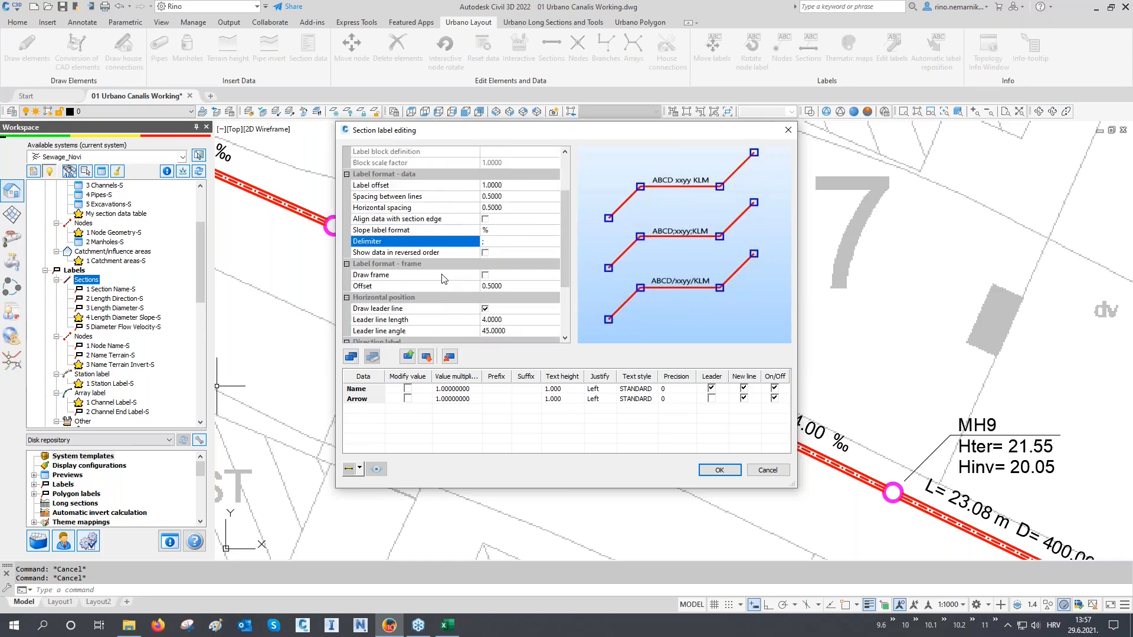
scroll(444, 279, "down", 2)
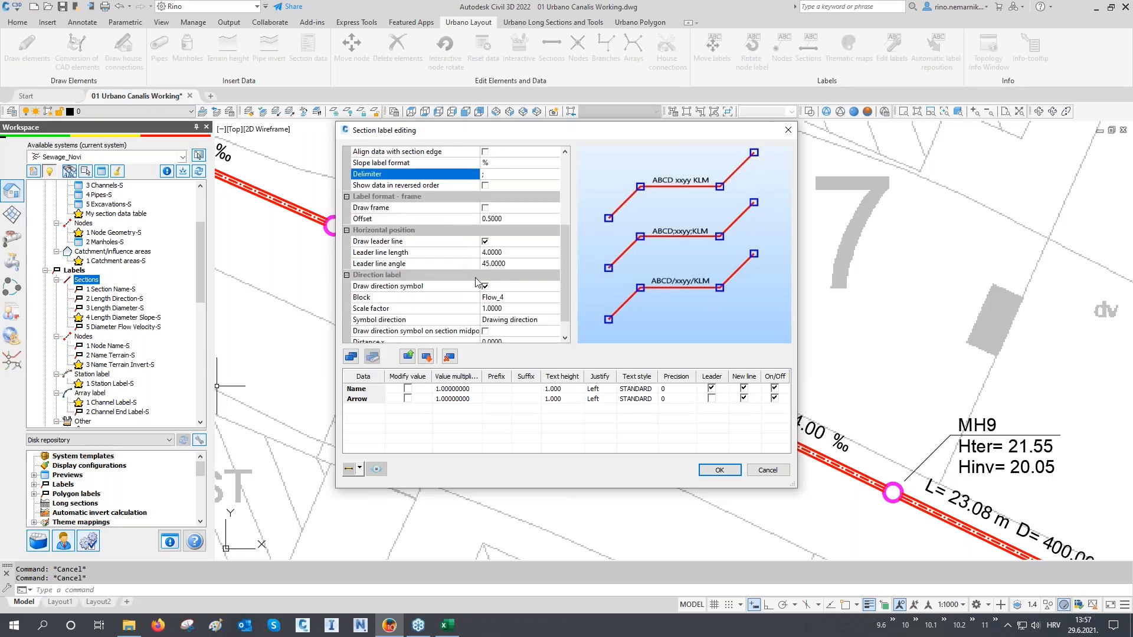
scroll(476, 276, "down", 1)
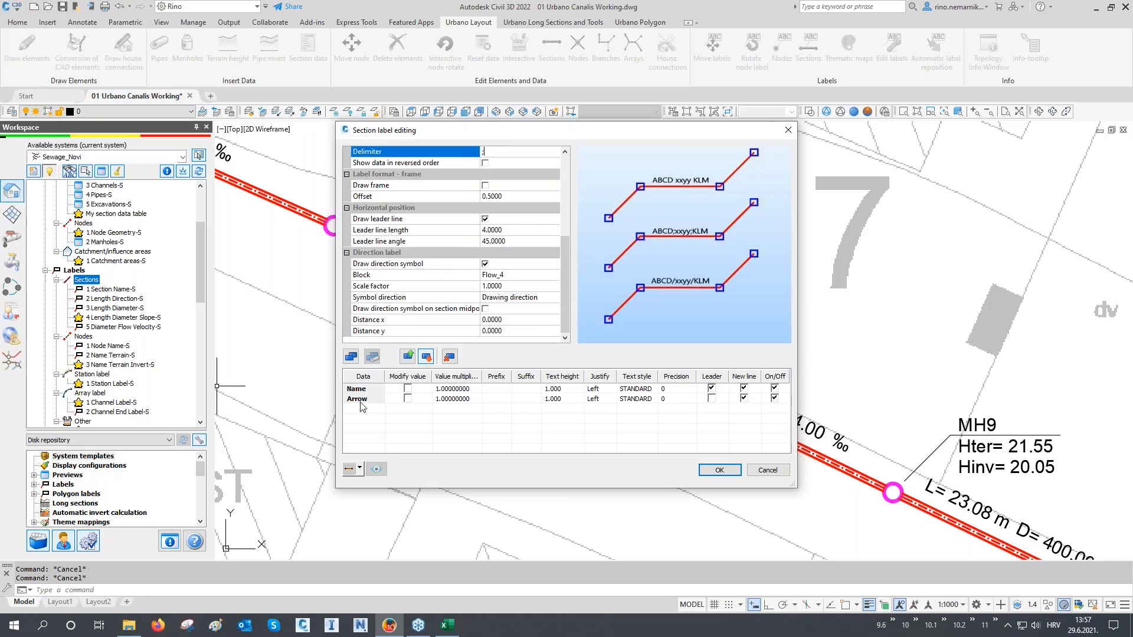
- Open the label's data selection, remove Name and add Section length [m]
left_click(351, 357)
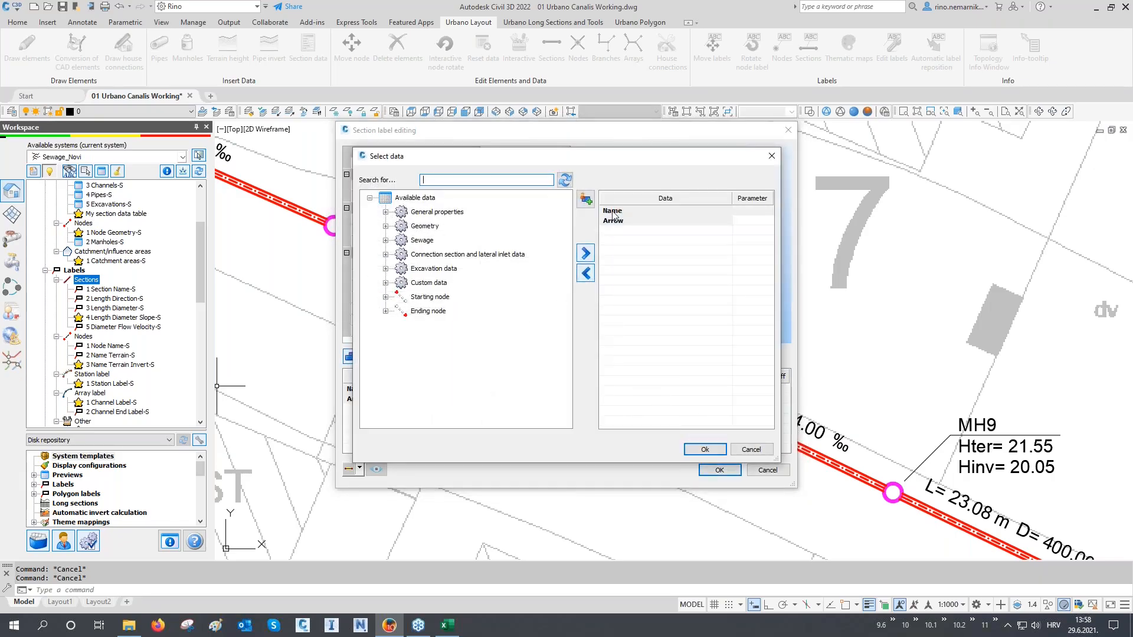
left_click(612, 211)
left_click(586, 274)
left_click(436, 181)
type("length")
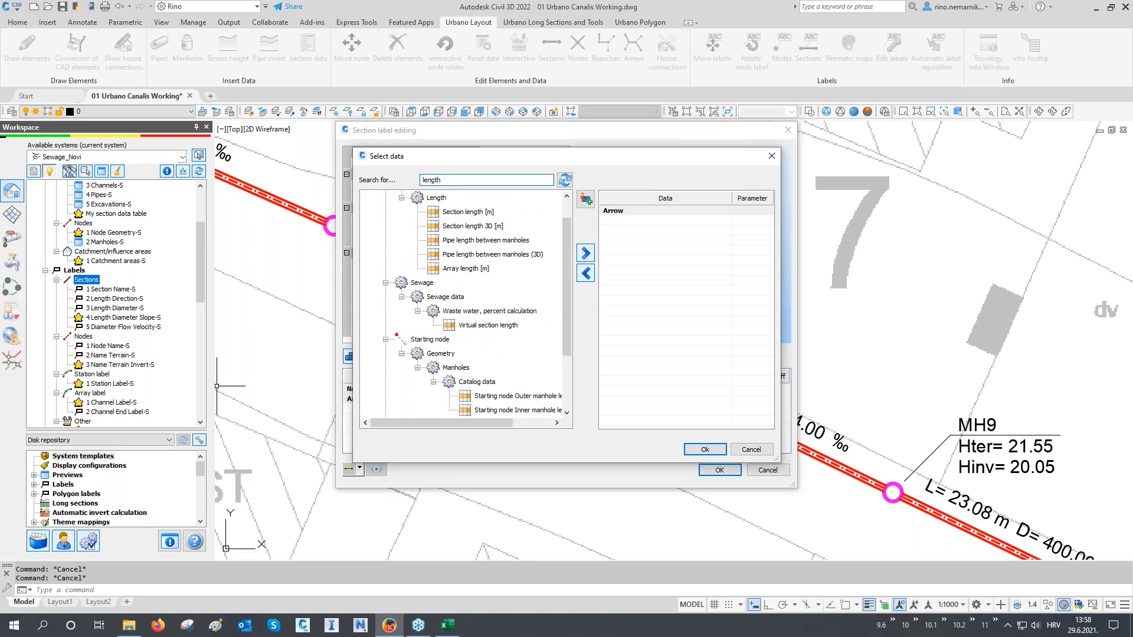
double_click(449, 213)
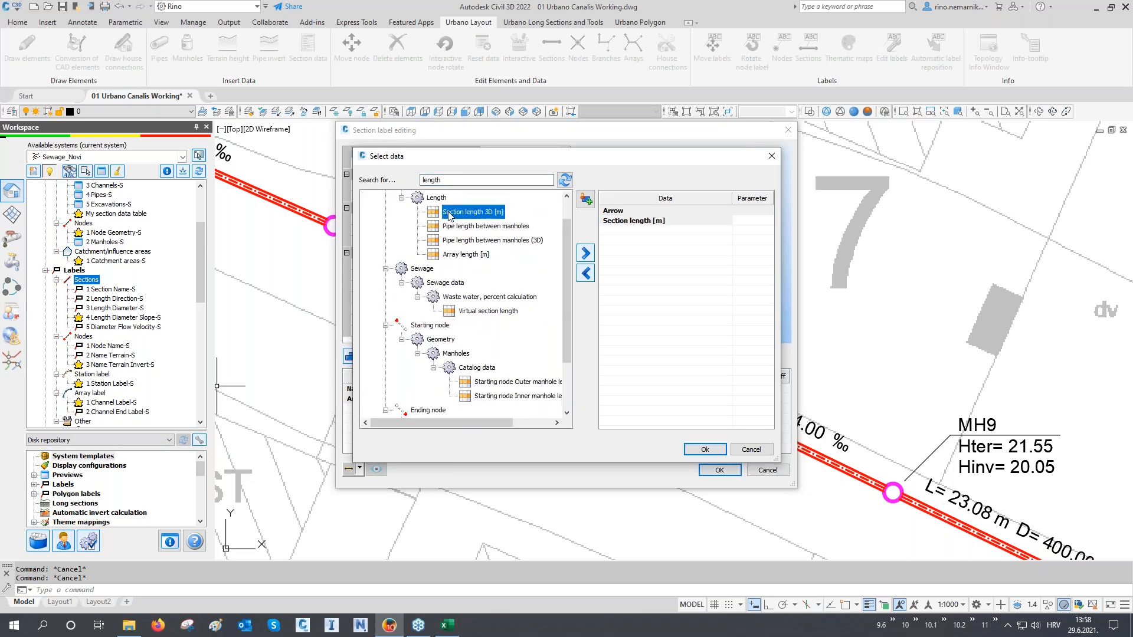
- Add Calculated slope [‰] and Pipe nominal diameter [mm] to the label's data
double_click(440, 179)
type("slope")
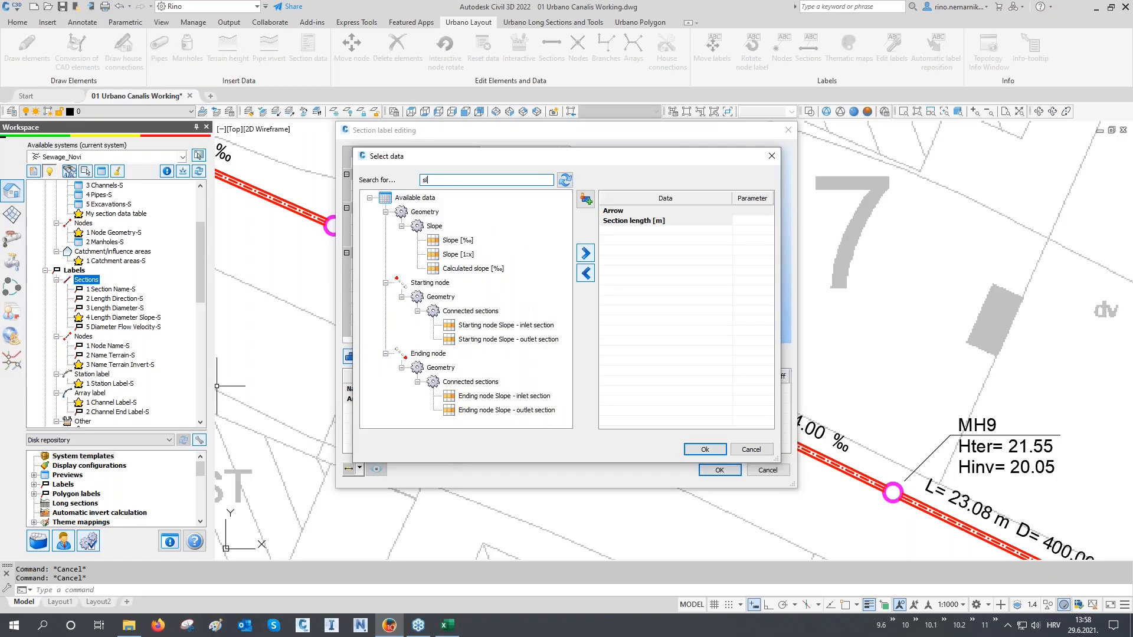
double_click(447, 267)
left_click_drag(446, 180, 389, 180)
type("diame")
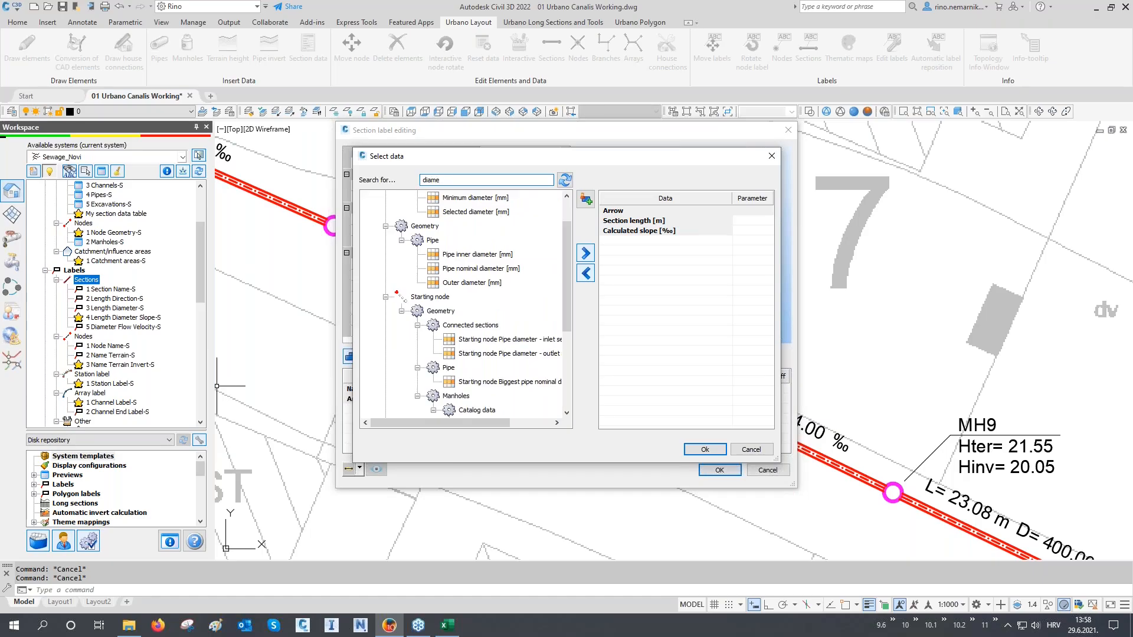
double_click(466, 269)
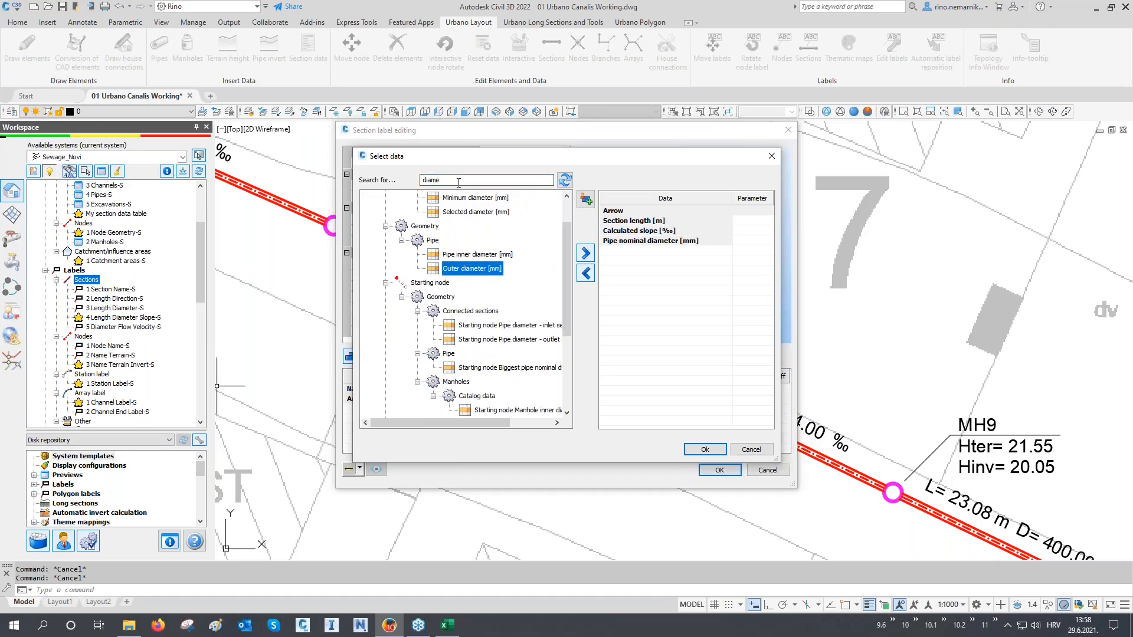
- Add Pipe material to the label's data and accept the data selection
left_click_drag(459, 184, 347, 147)
type("mater")
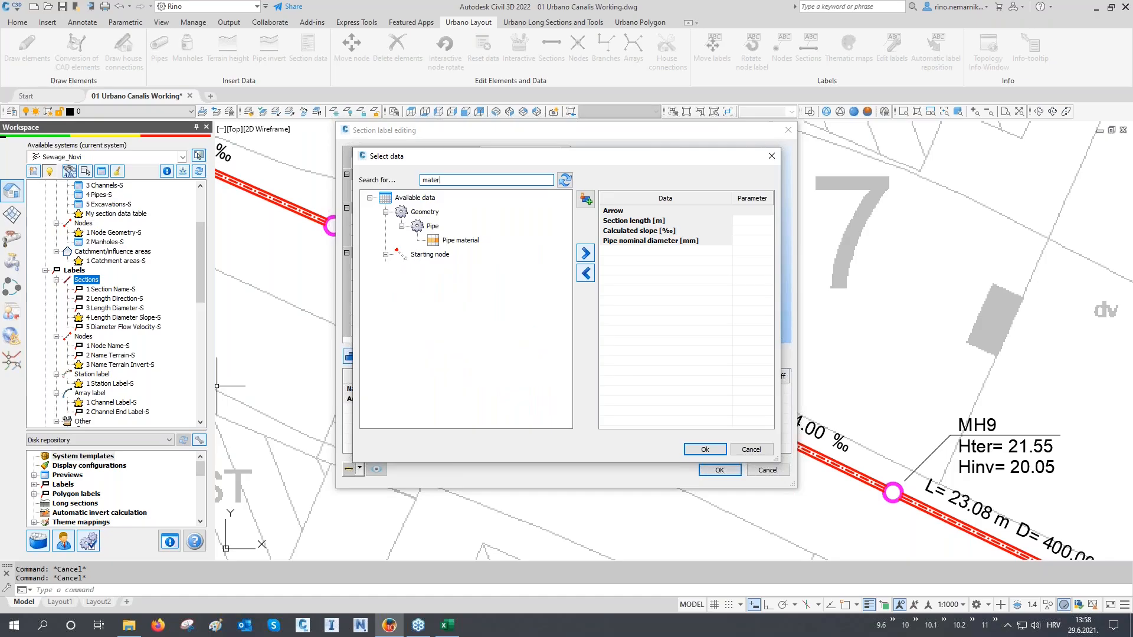
double_click(460, 240)
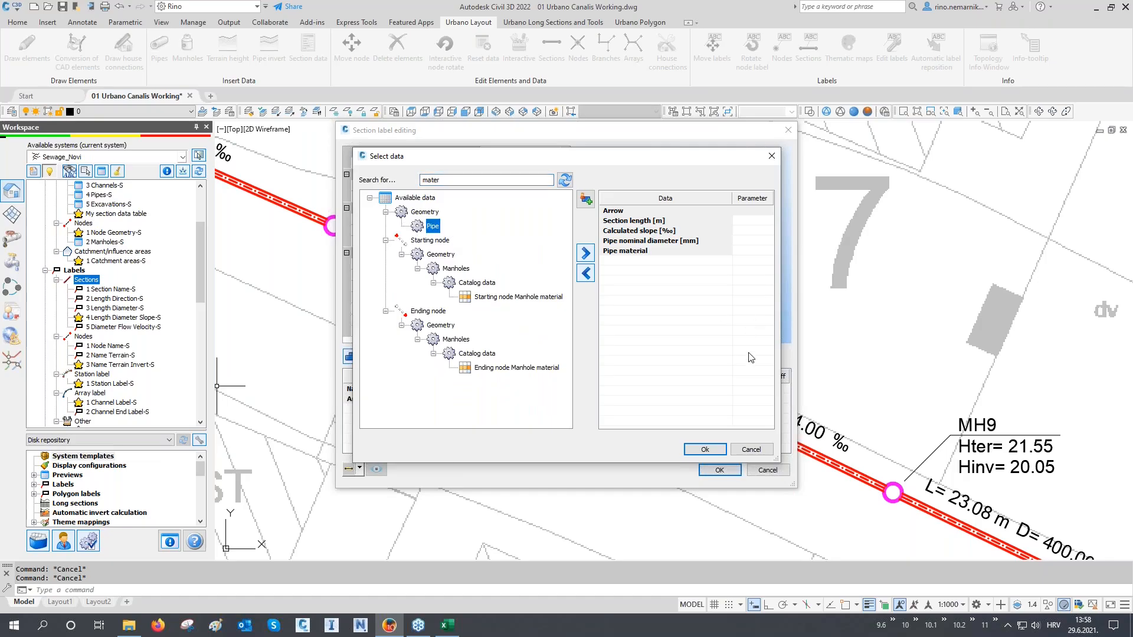
left_click(705, 449)
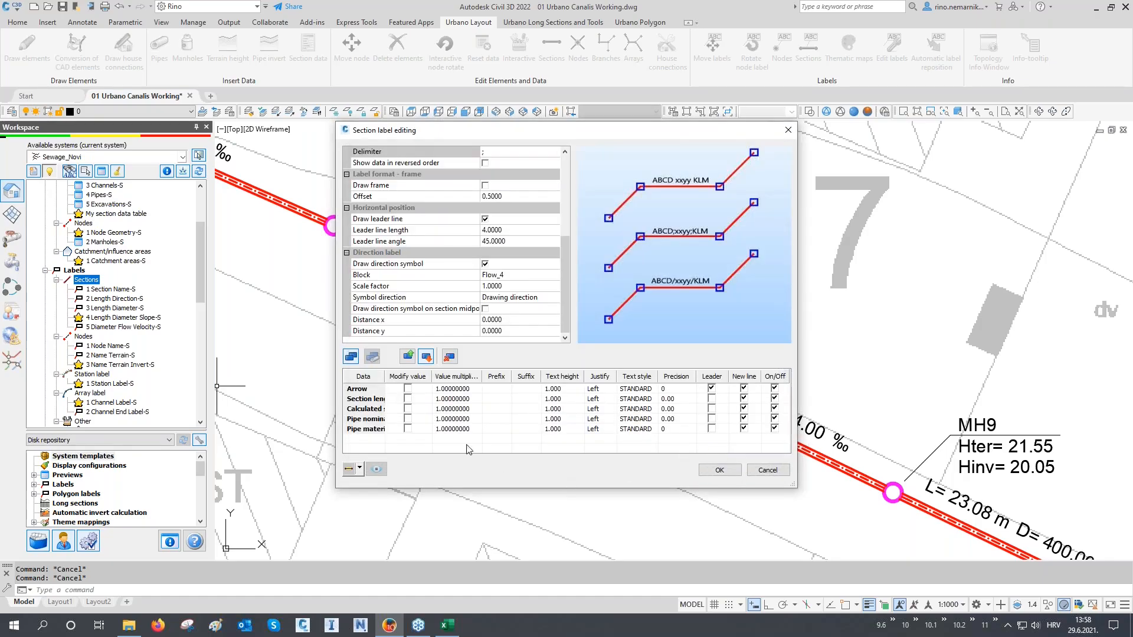
- Widen the data name column and set the prefixes L= for section length, S= for calculated slope and DN for nominal diameter
left_click_drag(386, 376, 410, 375)
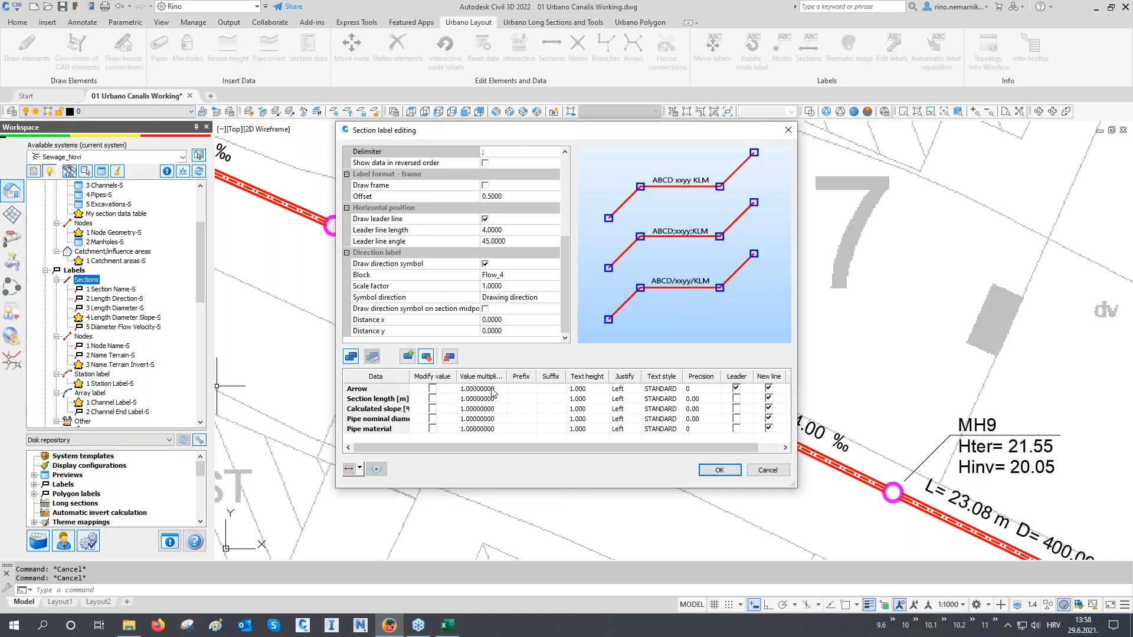
left_click(522, 401)
type("L=")
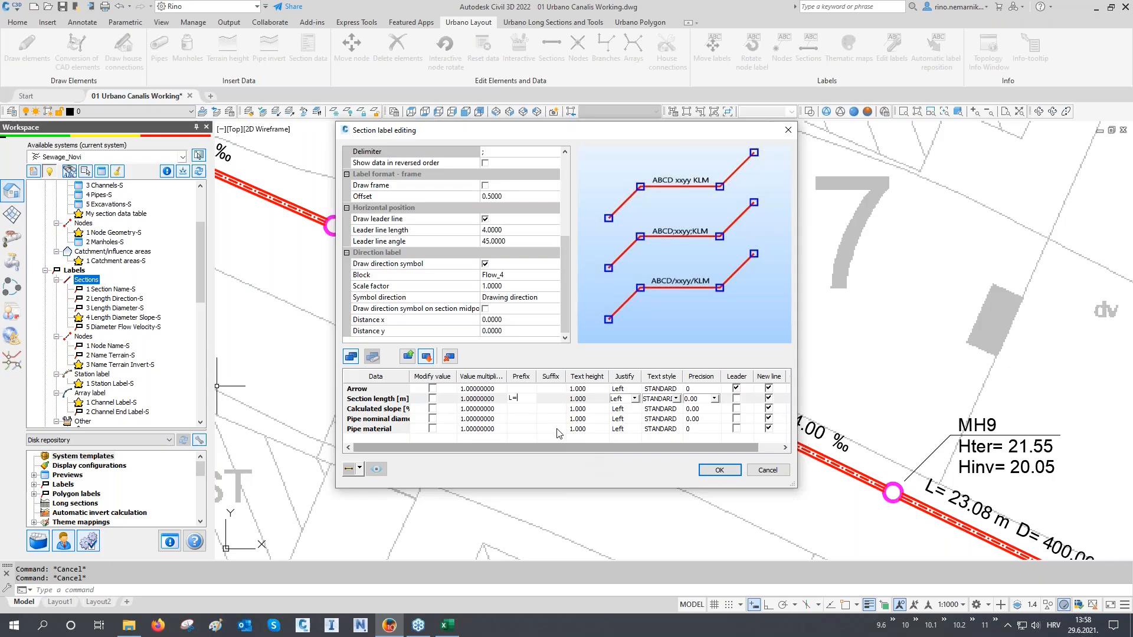
left_click(522, 409)
type("S=")
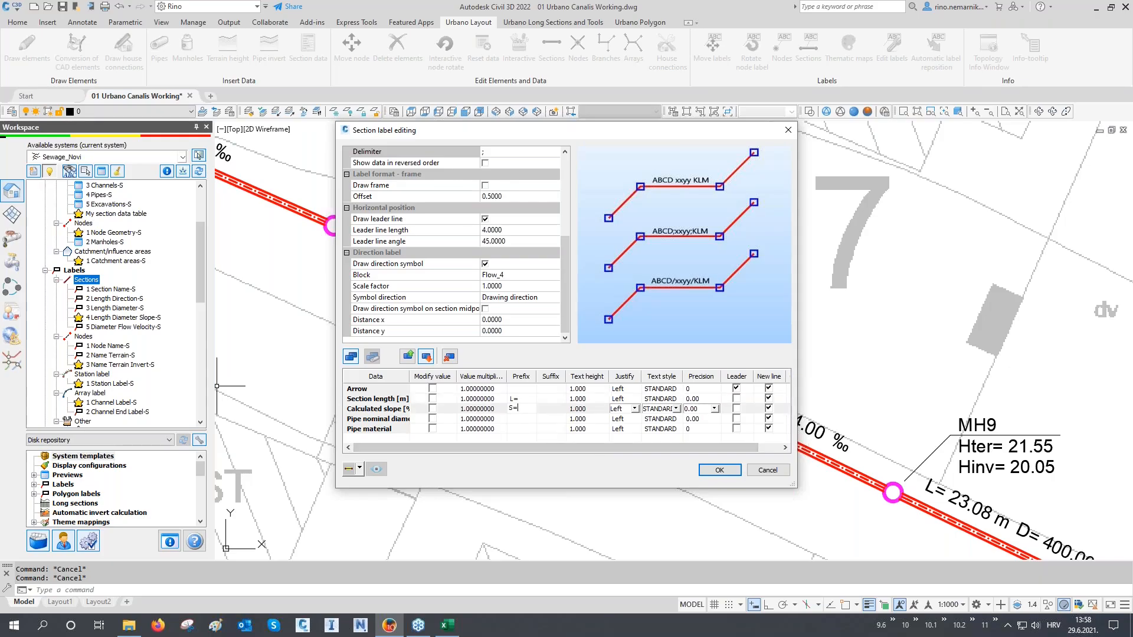
left_click(524, 419)
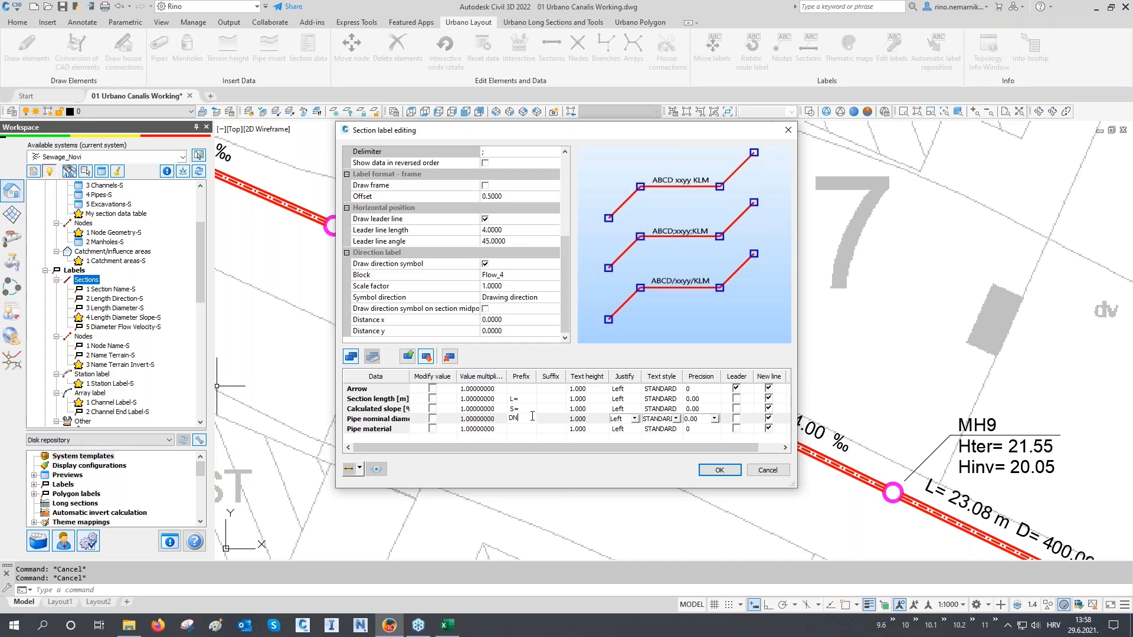
- Set the suffixes to m for section length, % for calculated slope and mm for nominal diameter
left_click(550, 399)
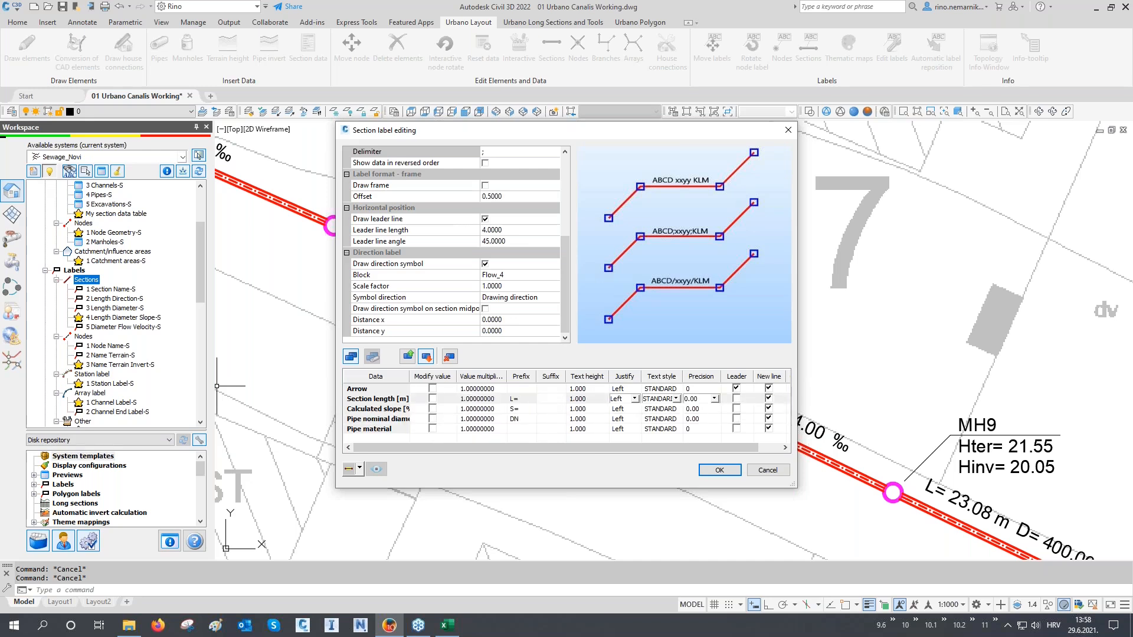
left_click(551, 410)
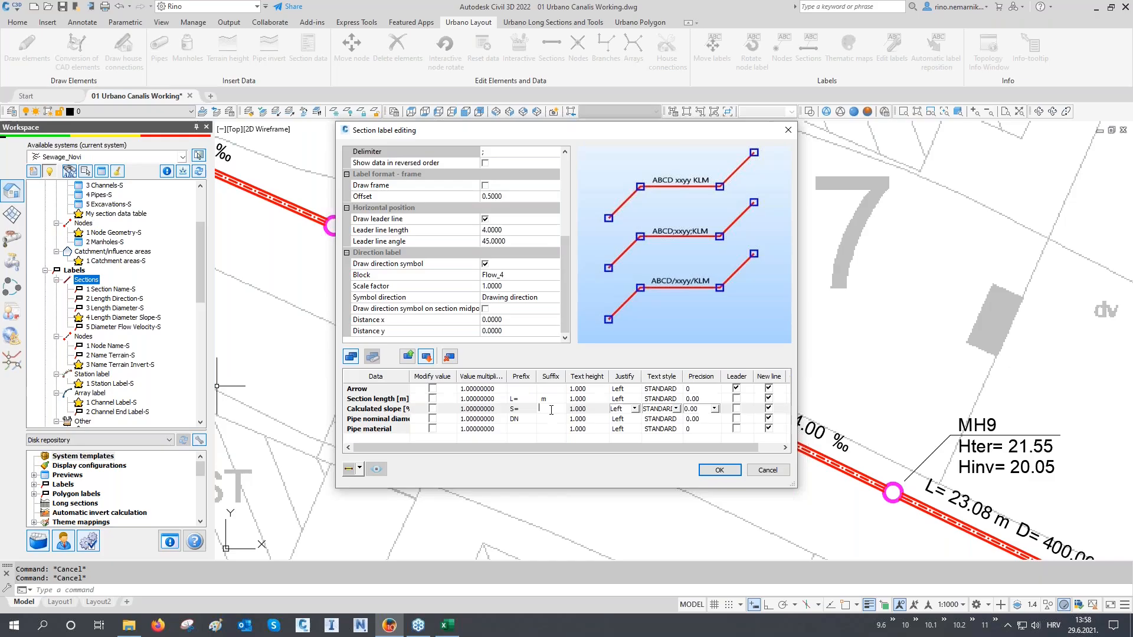
left_click(550, 419)
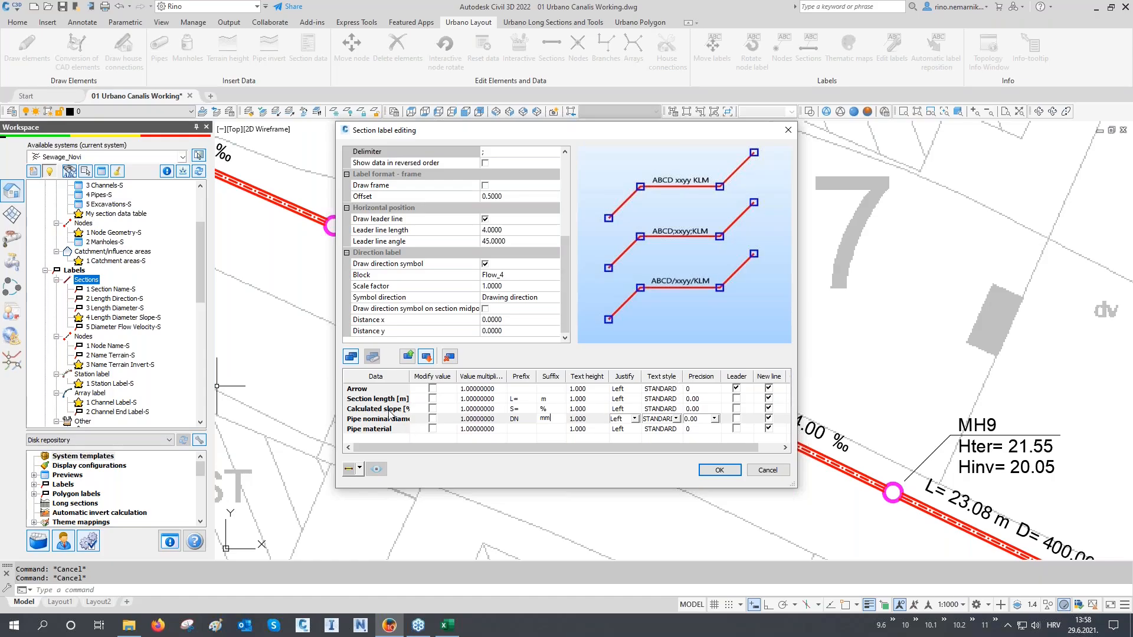
- Set the label precision to 0 for pipe nominal diameter and 0.0 for calculated slope
left_click(443, 419)
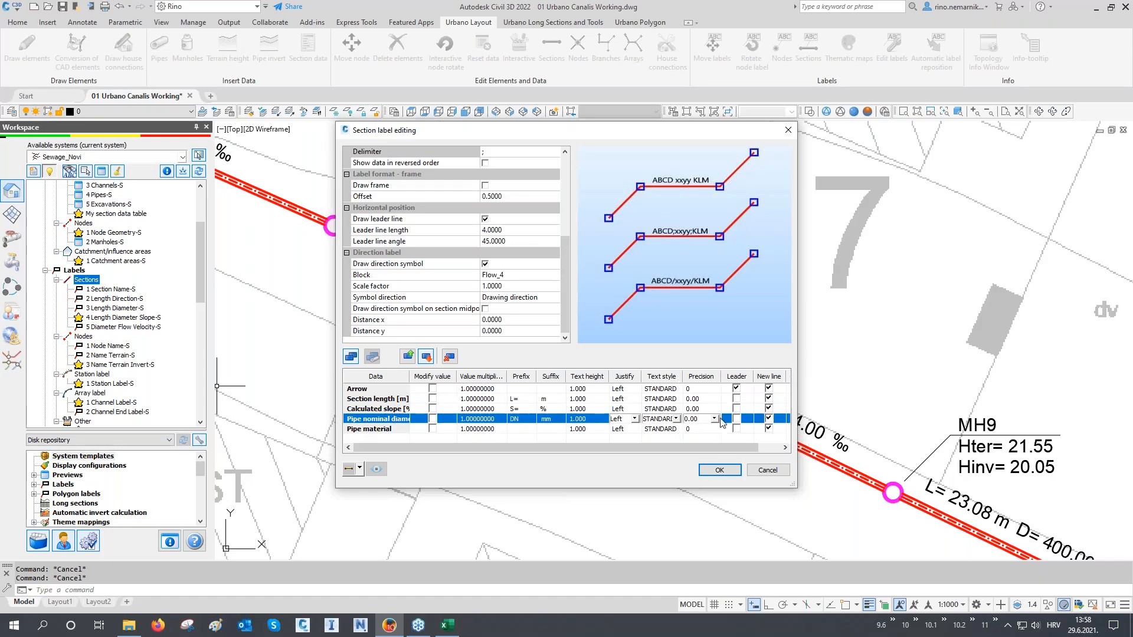
left_click(714, 419)
left_click(702, 427)
left_click(386, 412)
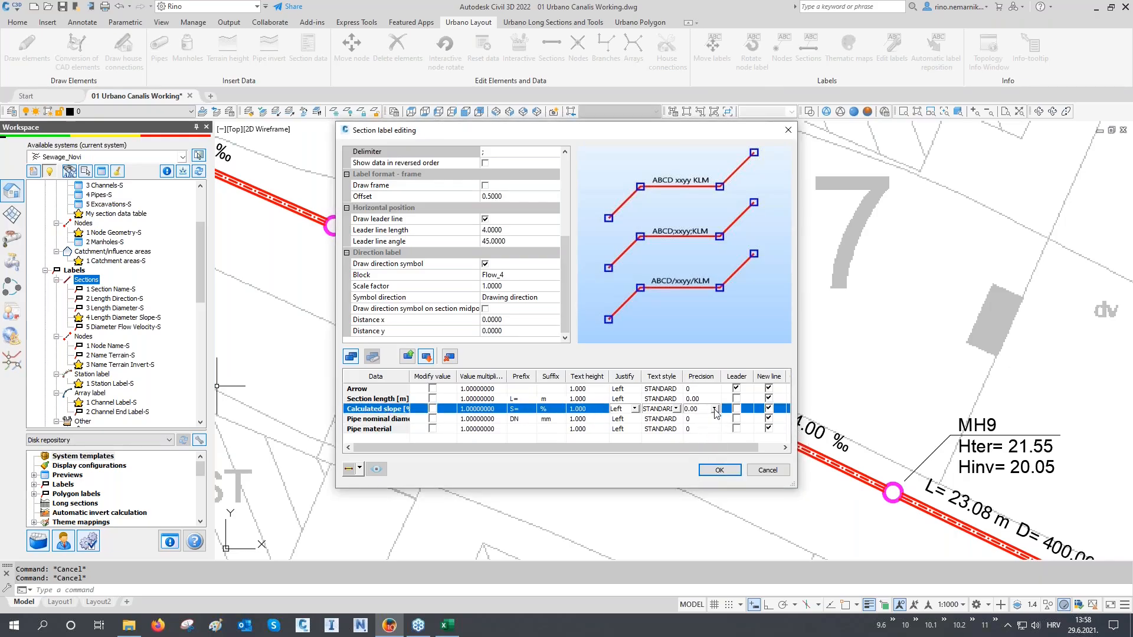
left_click(714, 409)
left_click(703, 427)
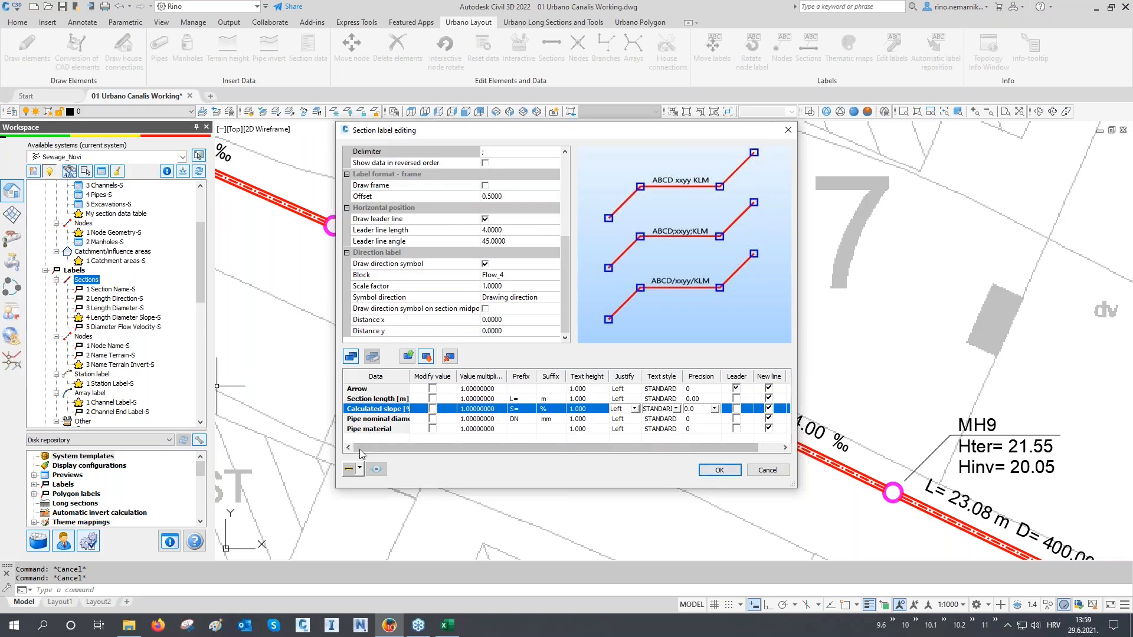
- Preview the section label on the section between MH9 and MH10, then return to the label settings
left_click(349, 469)
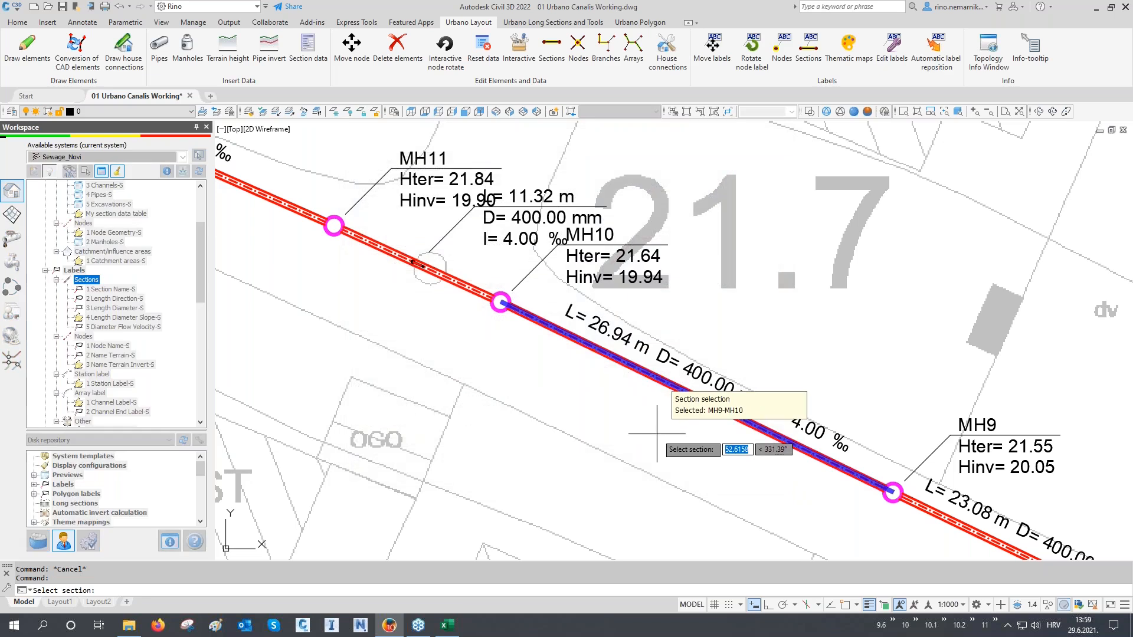
left_click(656, 434)
left_click_drag(495, 137, 239, 108)
left_click(105, 440)
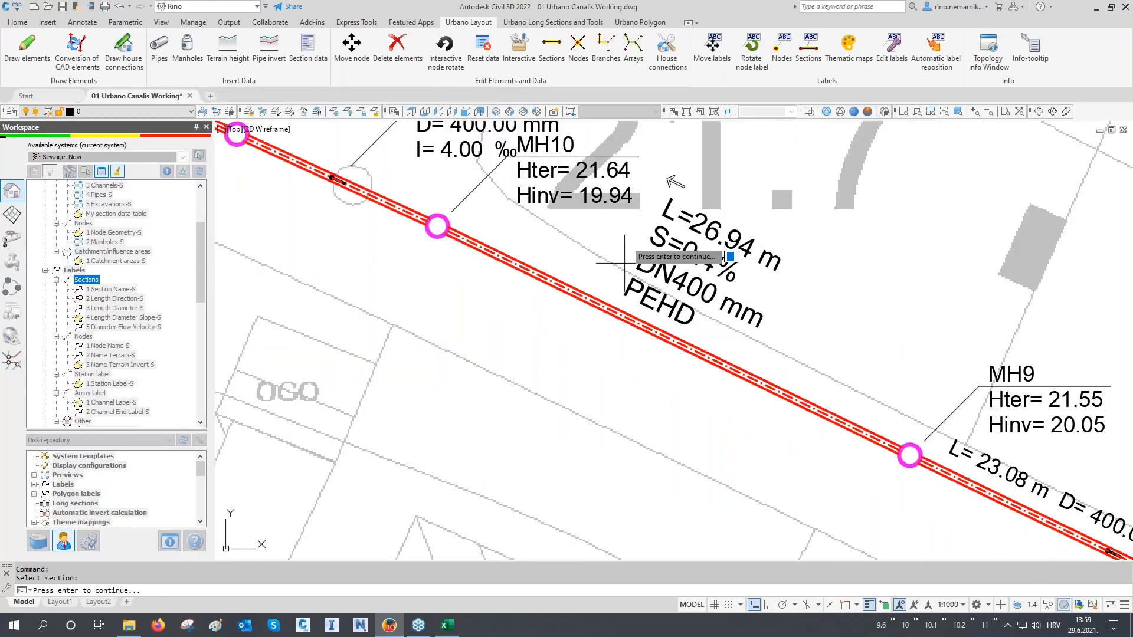
mouse_move(915, 324)
middle_mouse_down()
mouse_move(953, 321)
mouse_move(942, 359)
mouse_move(998, 364)
middle_mouse_up()
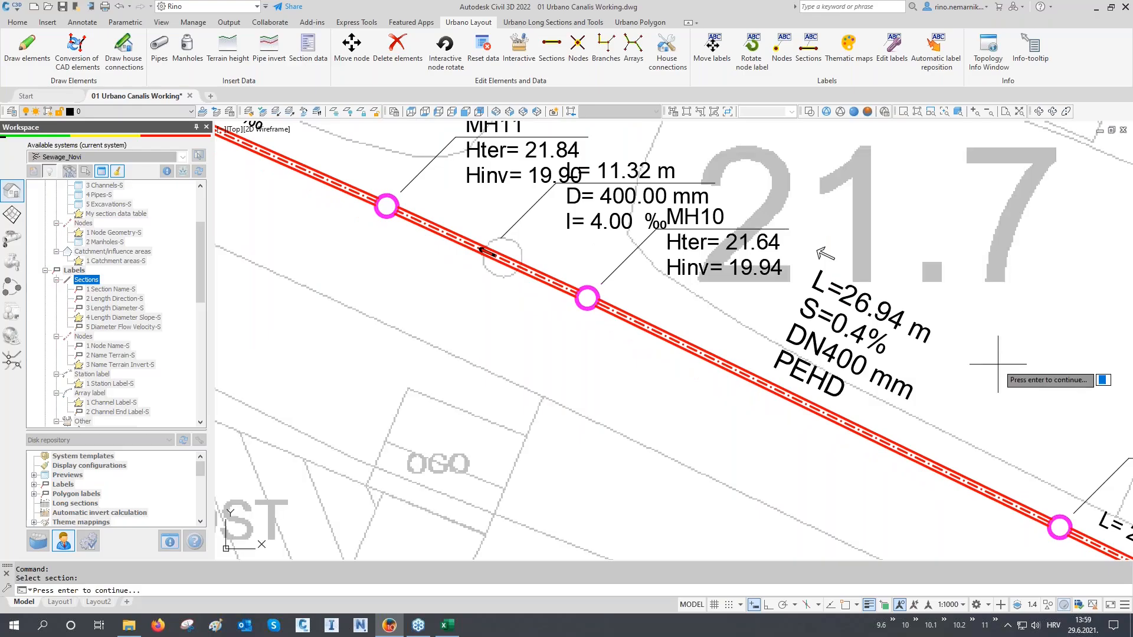
key("Return")
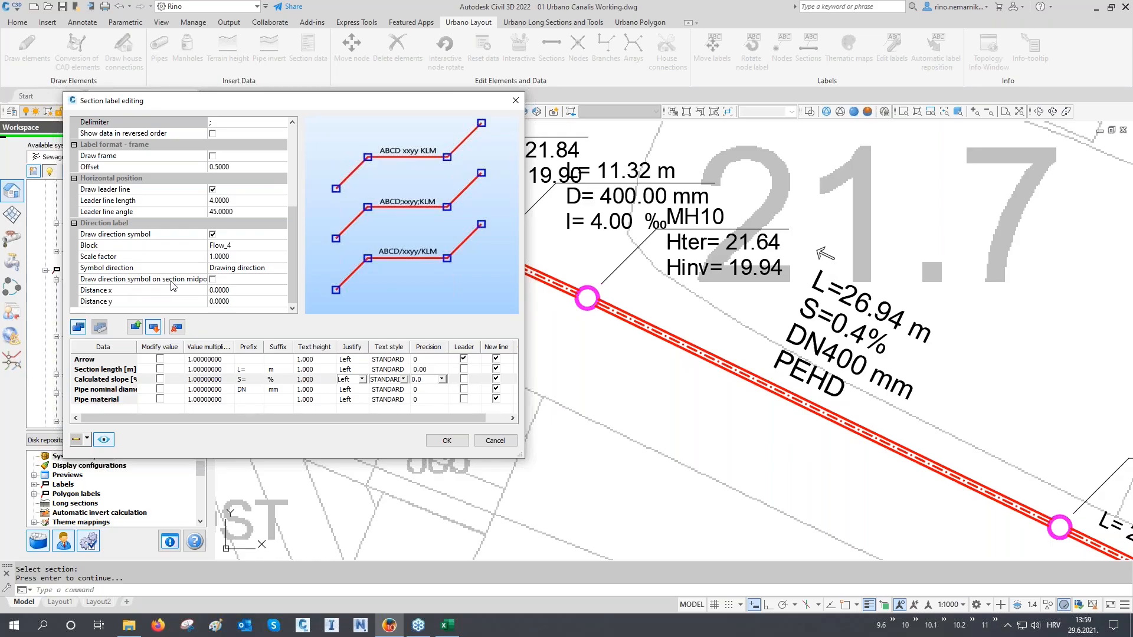
- Enable drawing the direction symbol on the section midpoint and choose flow_1 as its block
left_click(212, 280)
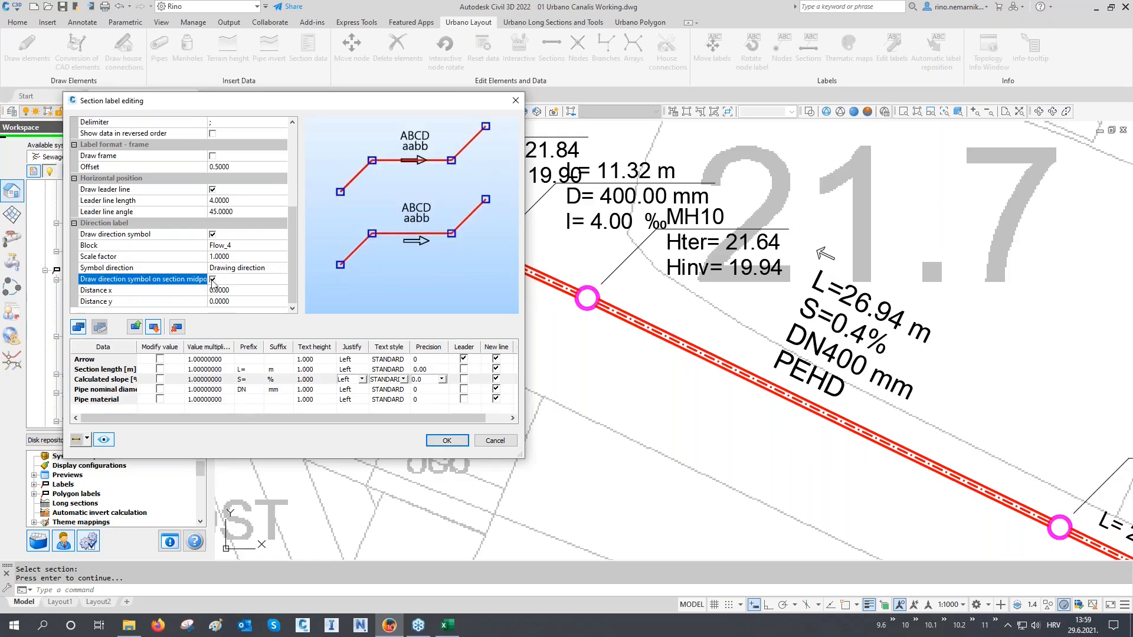
left_click(222, 247)
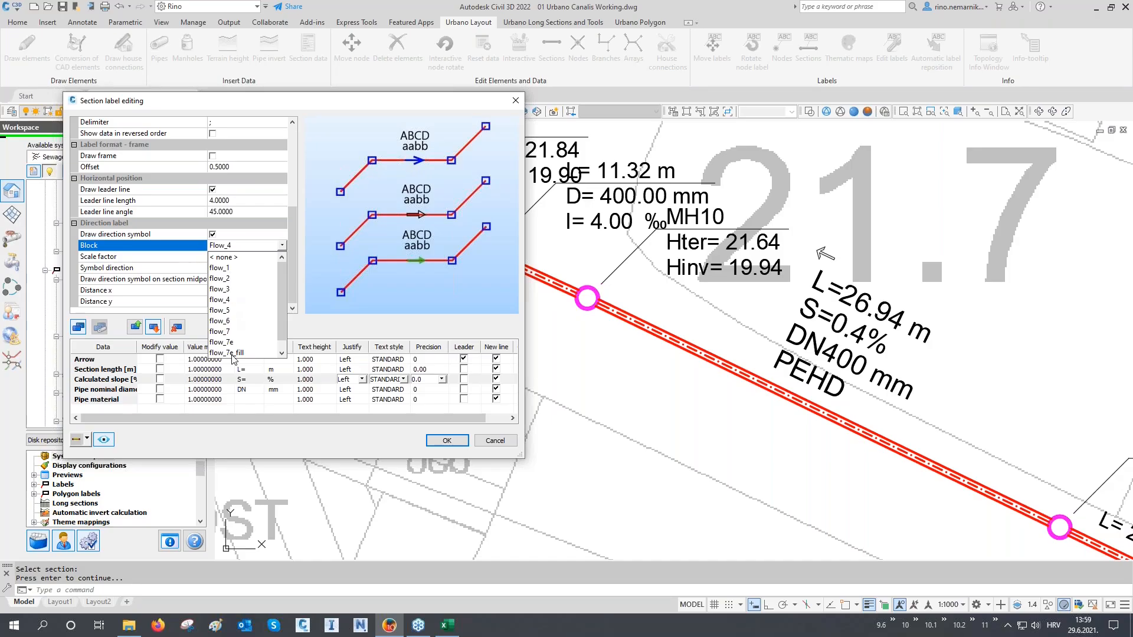
left_click(227, 269)
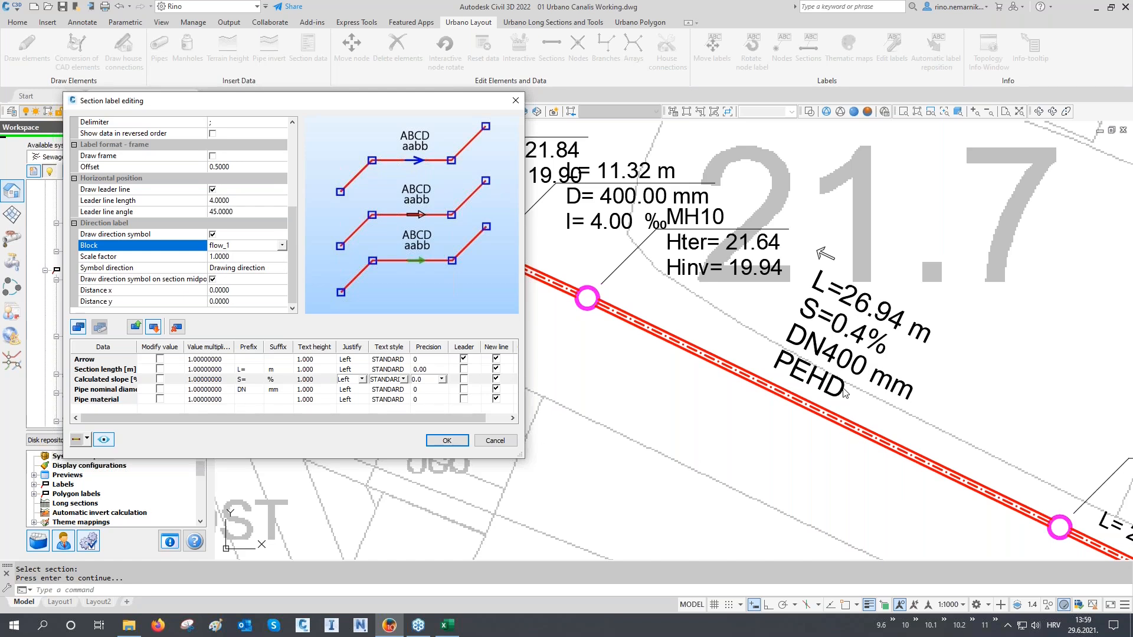
- Disable the new line for section length and pipe nominal diameter, preview the label and accept the configuration
left_click(93, 370)
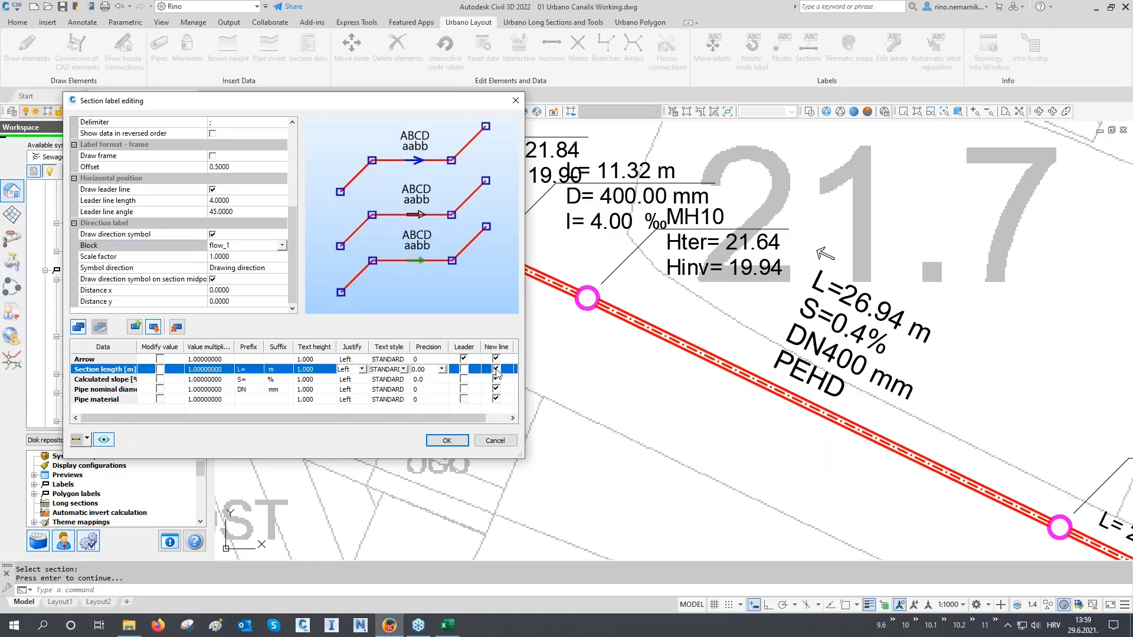
left_click(100, 390)
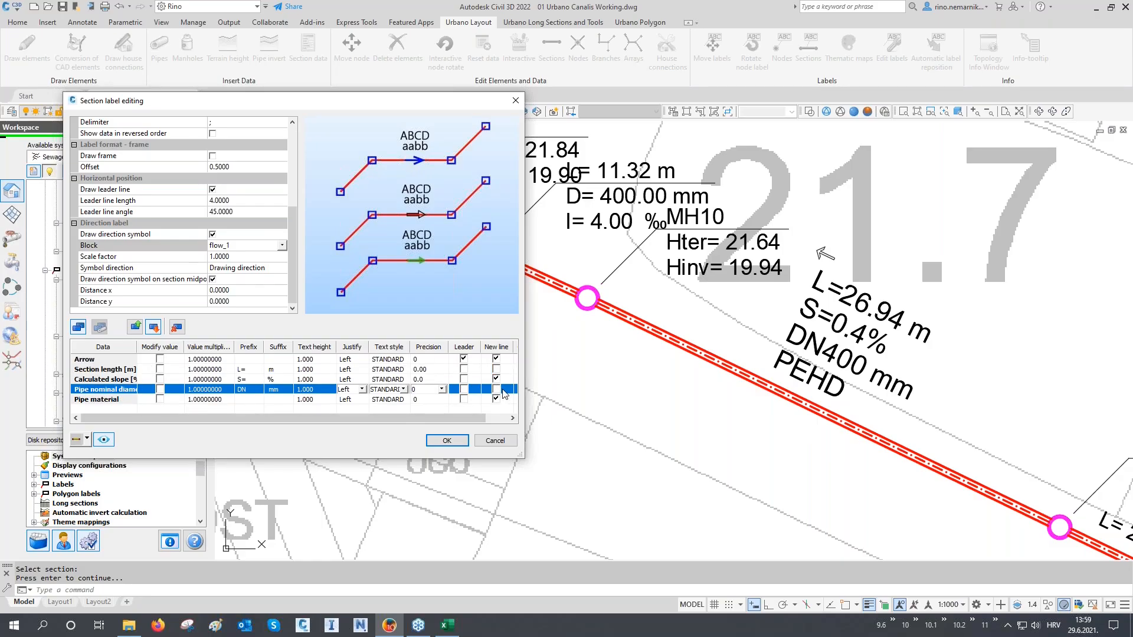
left_click(105, 440)
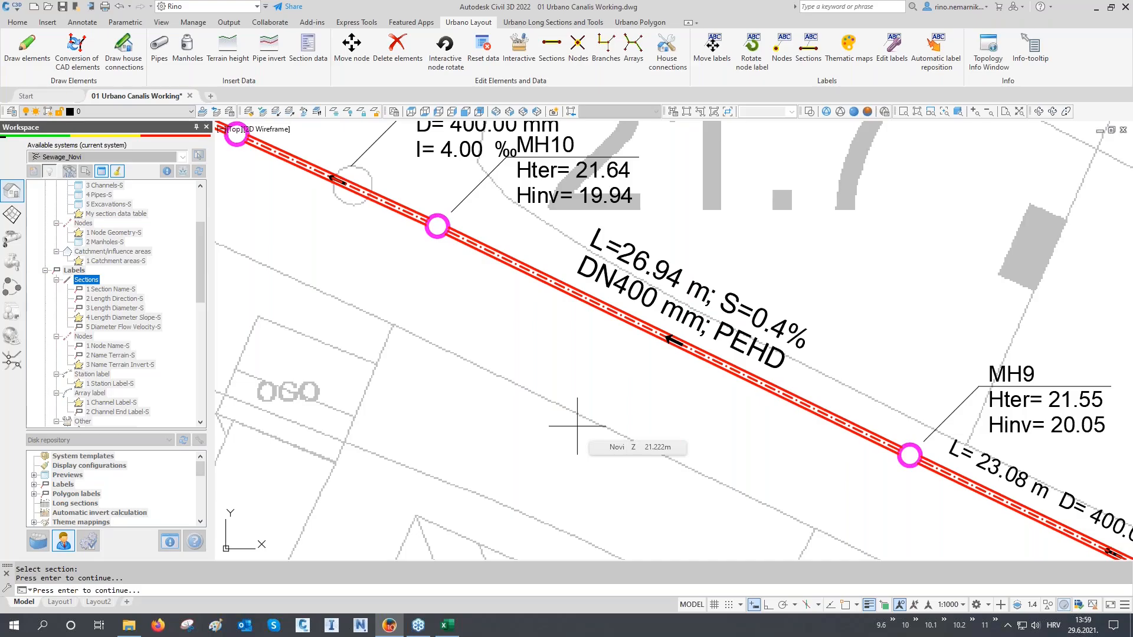
key("Return")
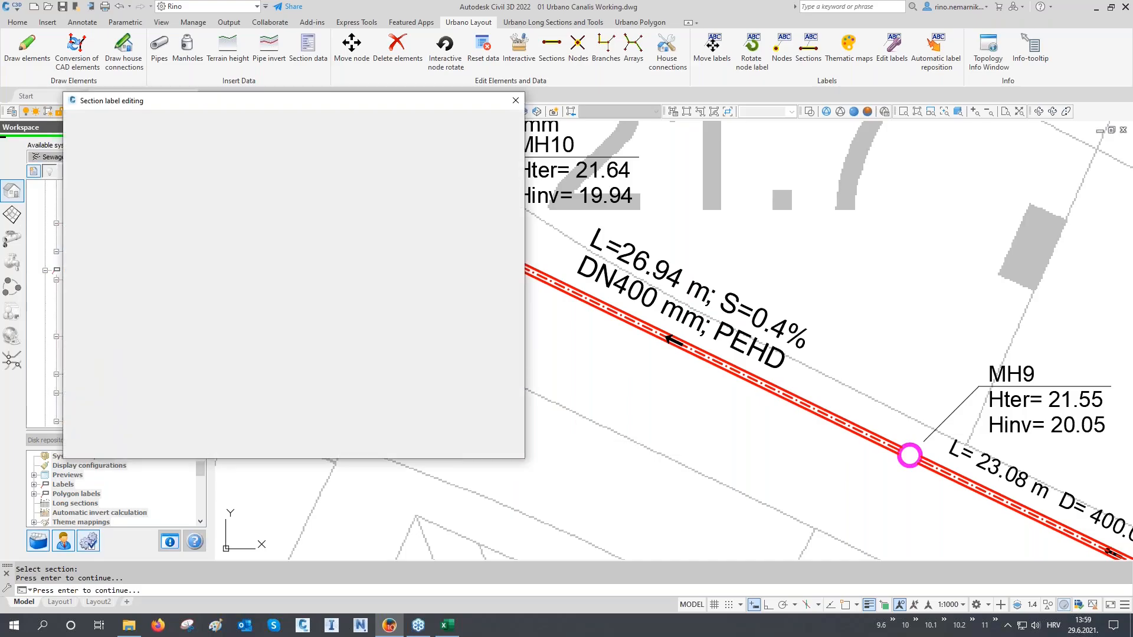
left_click(455, 443)
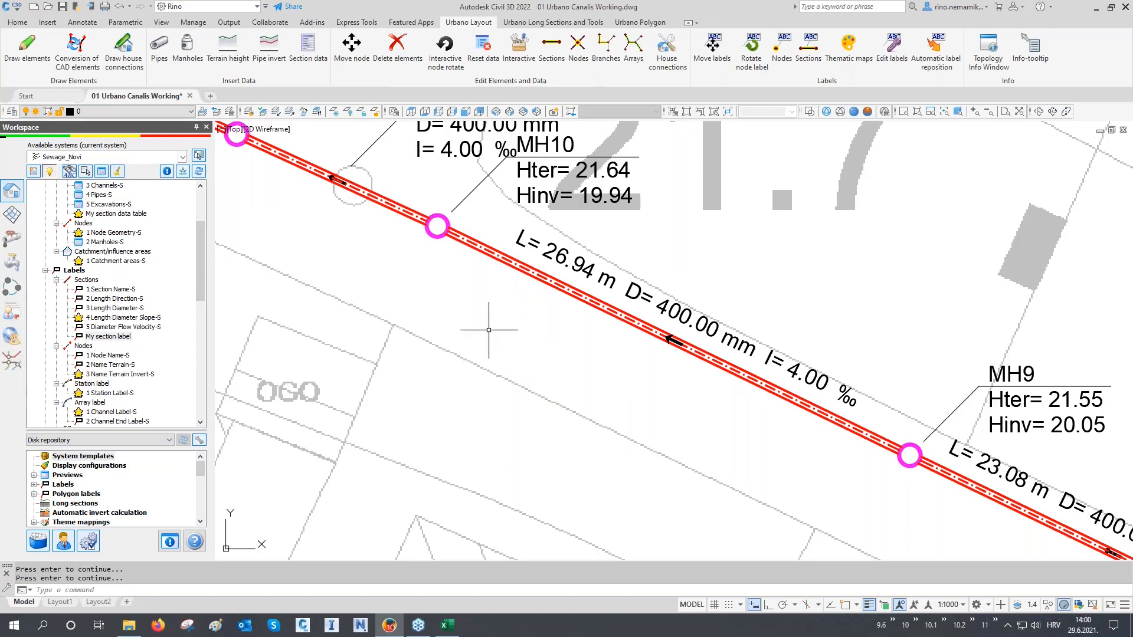
- Make My section label the default section label and label the network's sections with it
right_click(109, 342)
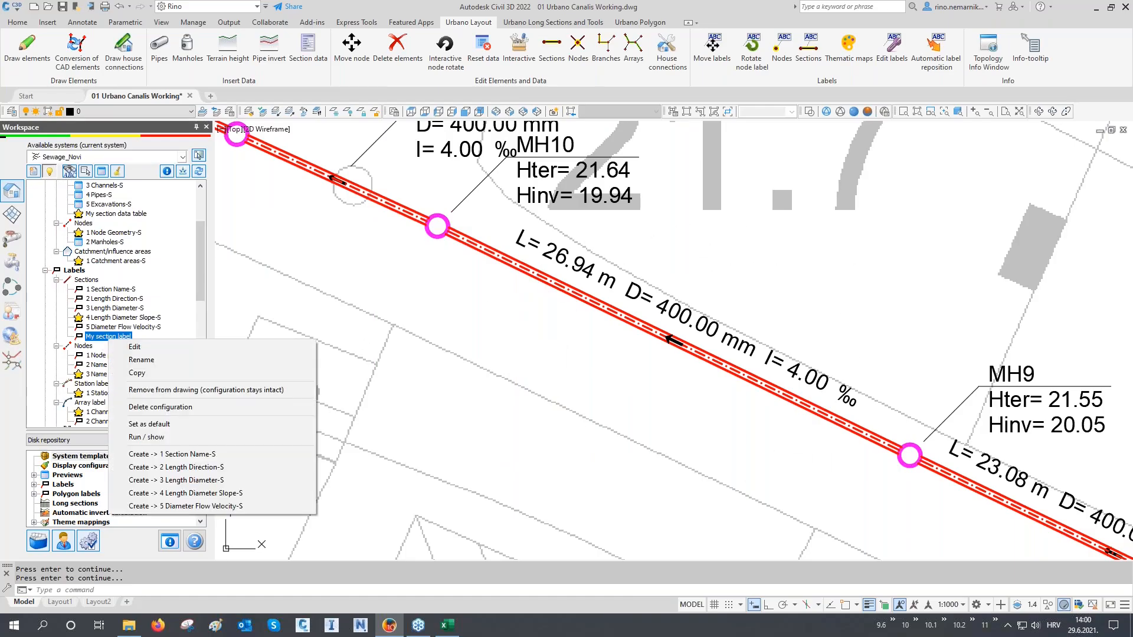
left_click(149, 425)
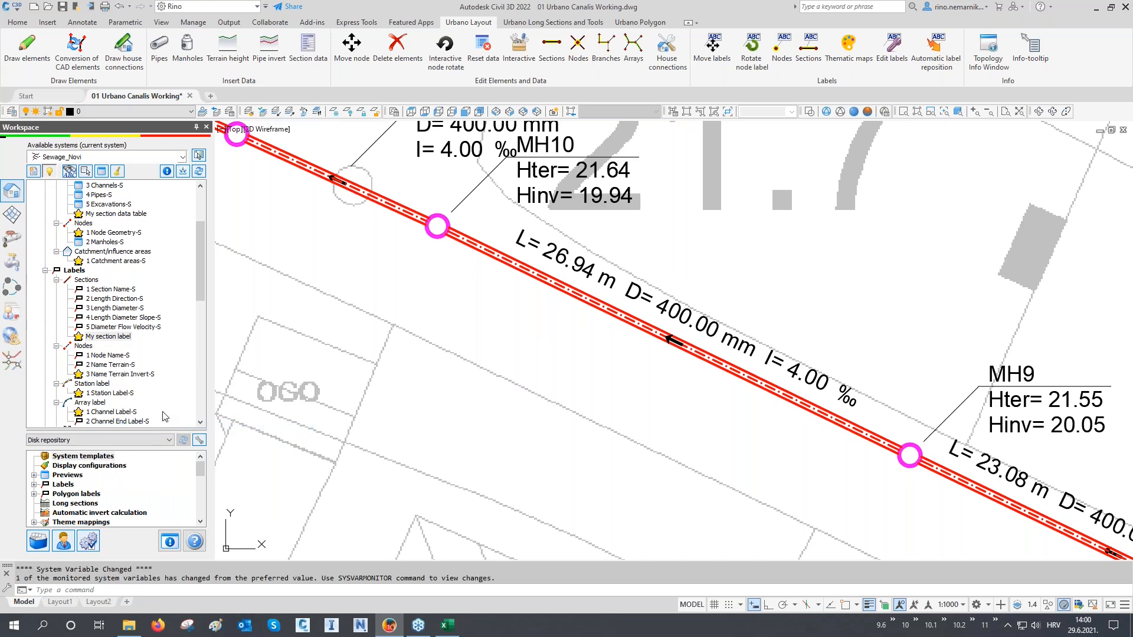
left_click(803, 62)
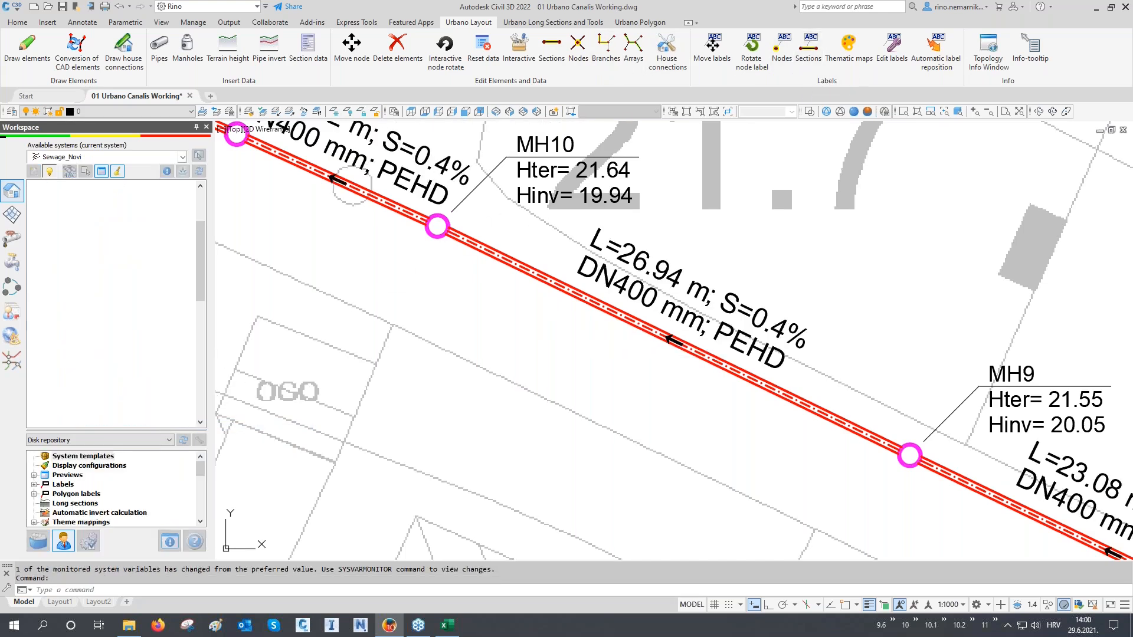
scroll(715, 443, "down", 2)
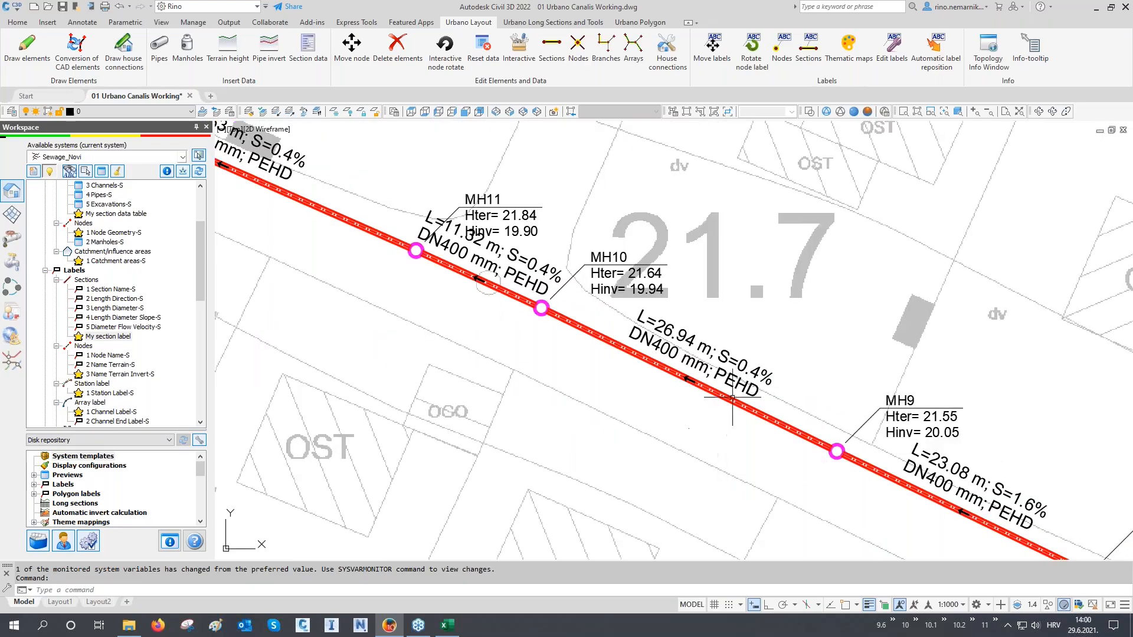
- Edit the My section label configuration and set the Arrow row's text height to 0.80
right_click(111, 337)
left_click(153, 349)
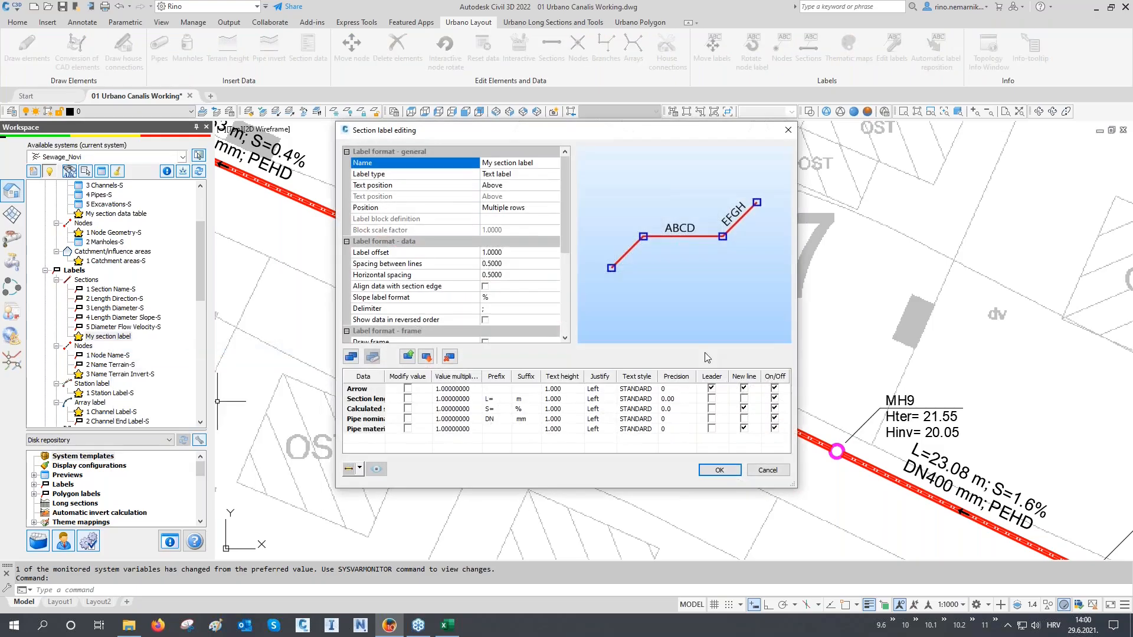
left_click_drag(654, 133, 450, 147)
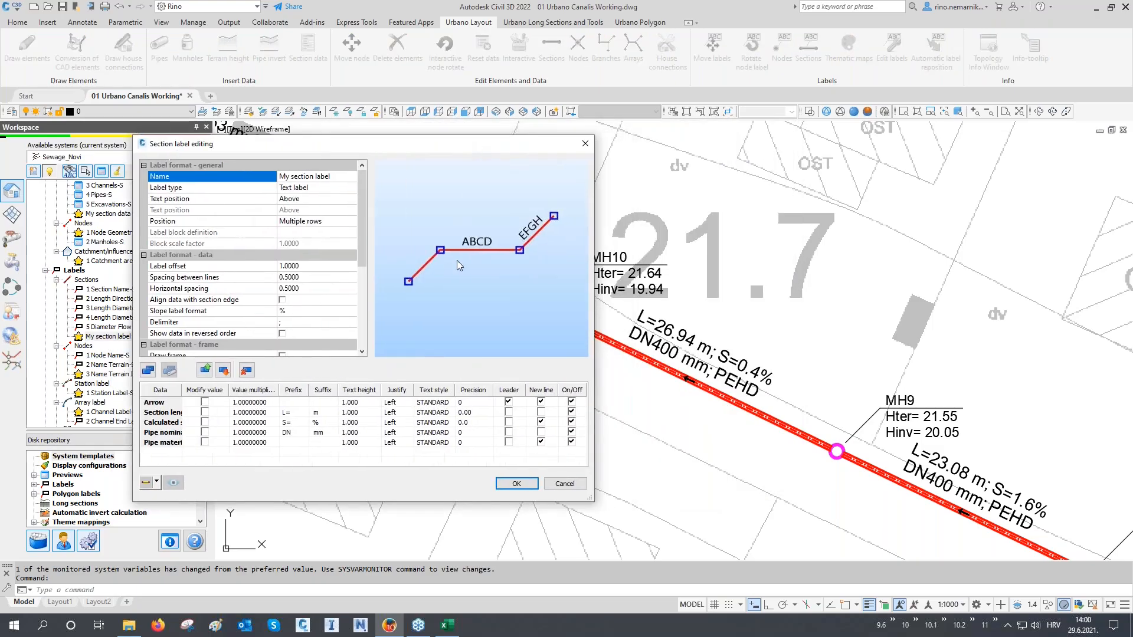
left_click(357, 402)
type("0.80")
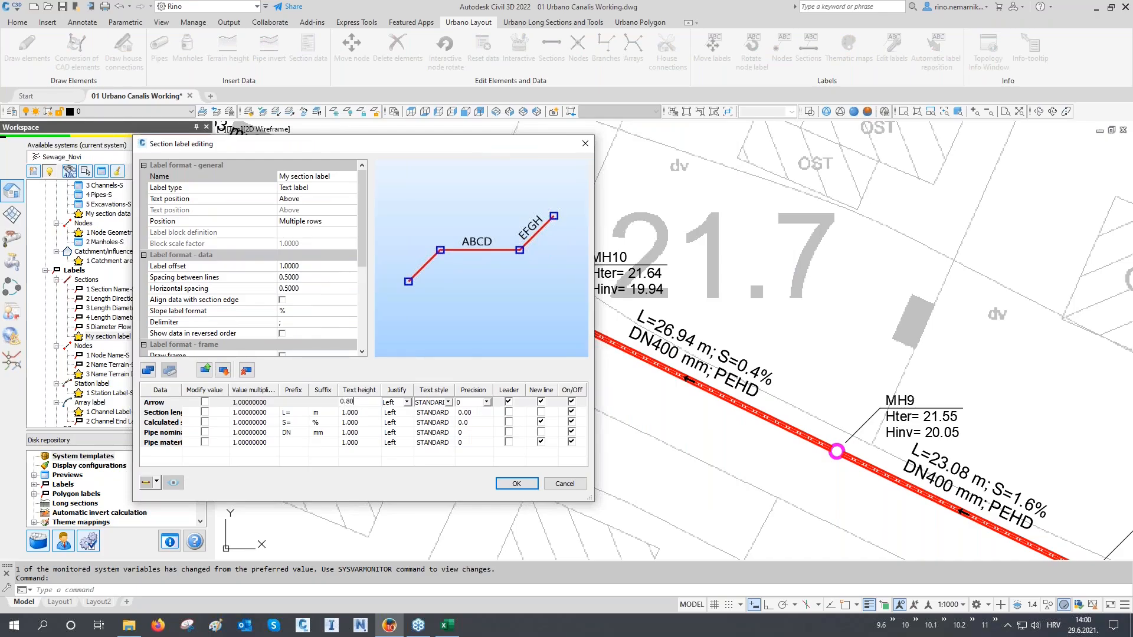
- Apply the 0.80 text height to section length, calculated slope, pipe nominal diameter and pipe material, and accept the label changes
left_click_drag(373, 401, 295, 410)
key("ctrl+c")
left_click(354, 416)
key("ctrl+v")
left_click(353, 426)
key("ctrl+v")
left_click(356, 433)
key("ctrl+v")
left_click(351, 443)
key("ctrl+v")
left_click(506, 485)
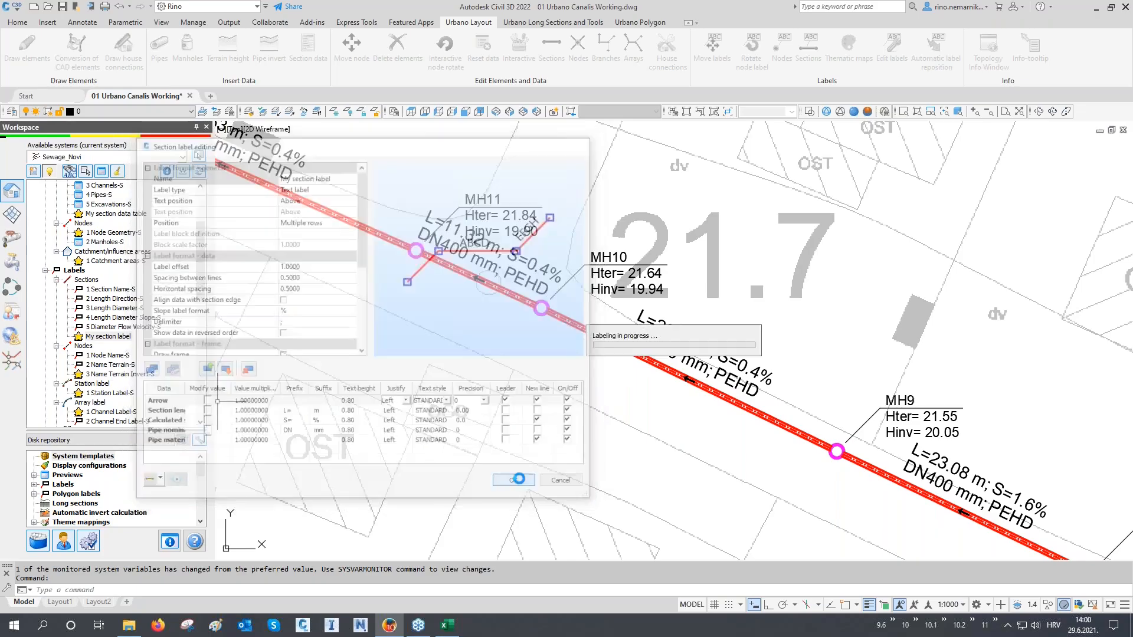
- Move the MH4 node label up and away from the adjacent section label, using the manhole centre as base point
scroll(605, 327, "down", 5)
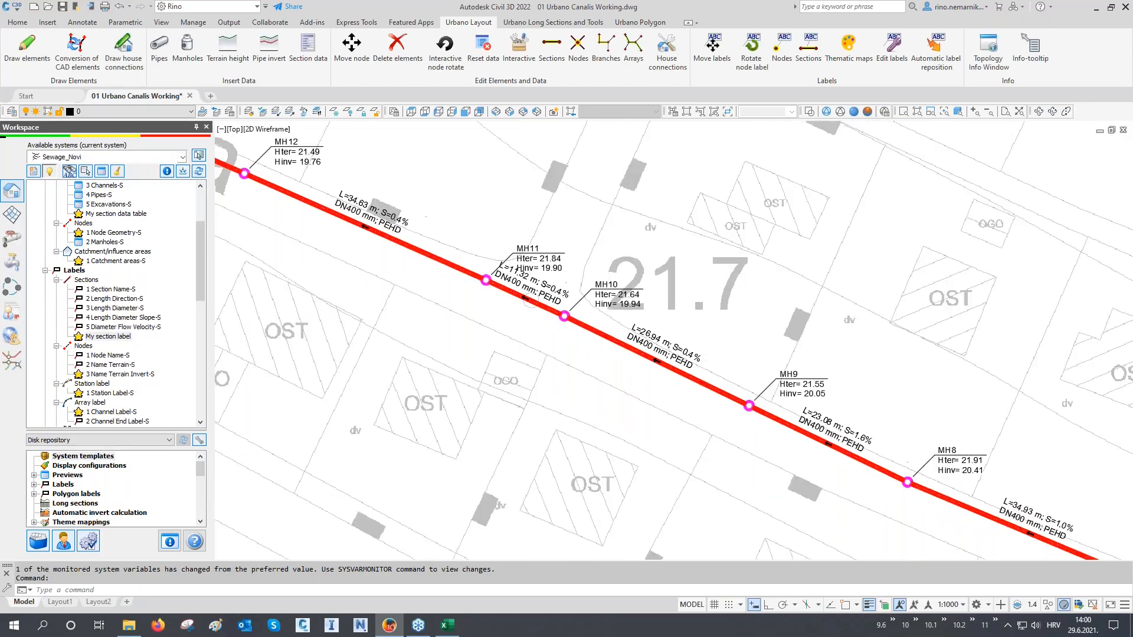
middle_click_drag(897, 398, 553, 385)
scroll(772, 434, "up", 5)
scroll(771, 434, "up", 2)
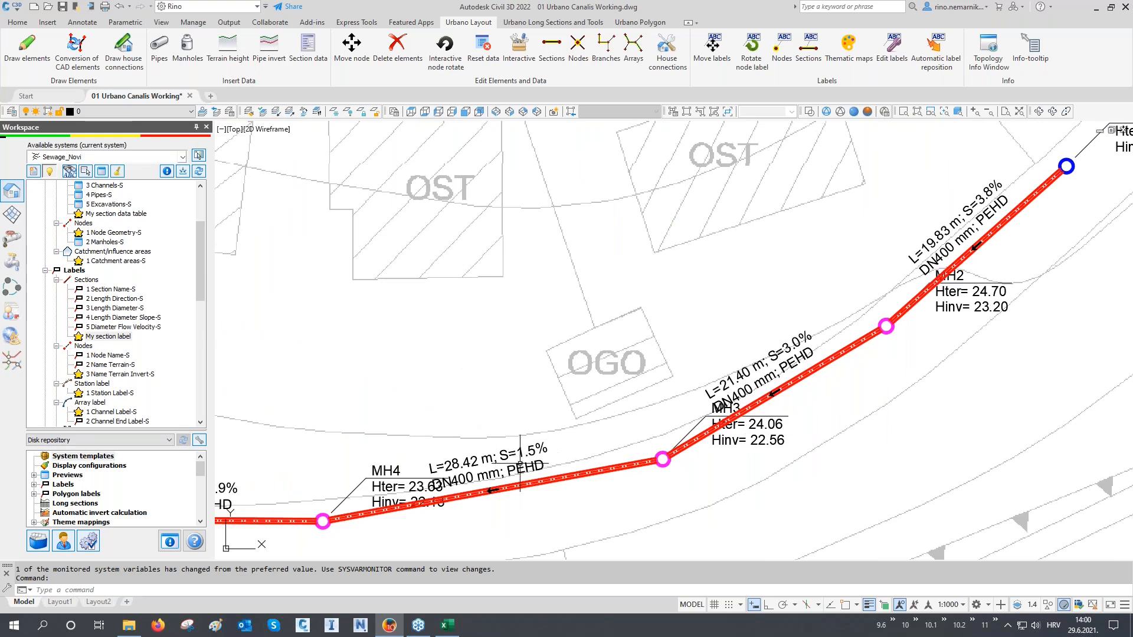
middle_click_drag(571, 457, 641, 431)
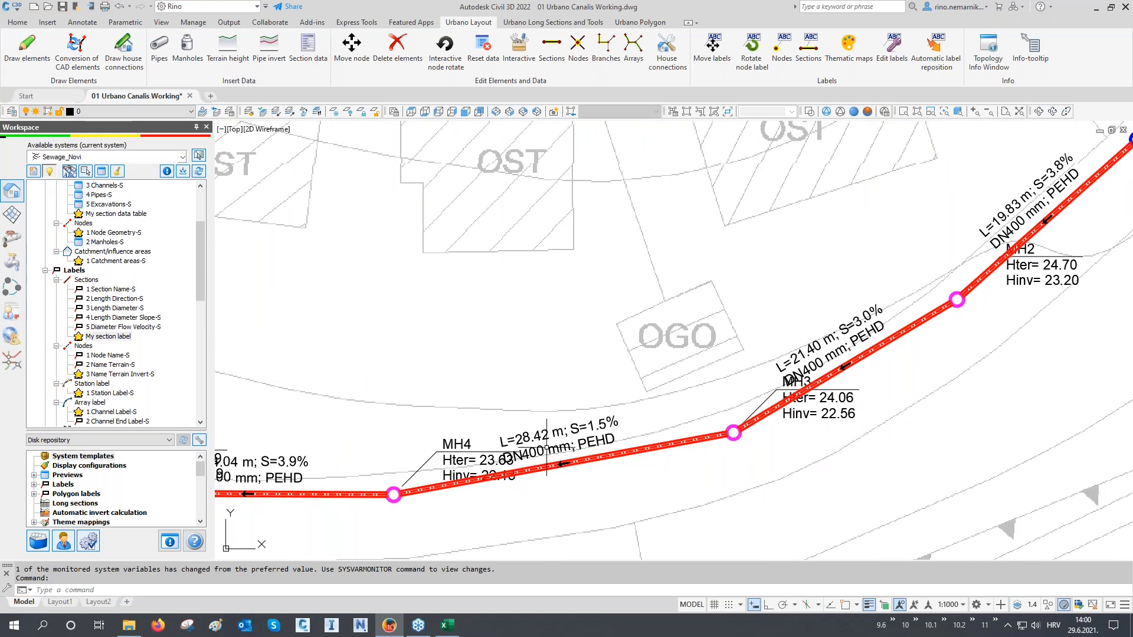
middle_click_drag(621, 460, 627, 454)
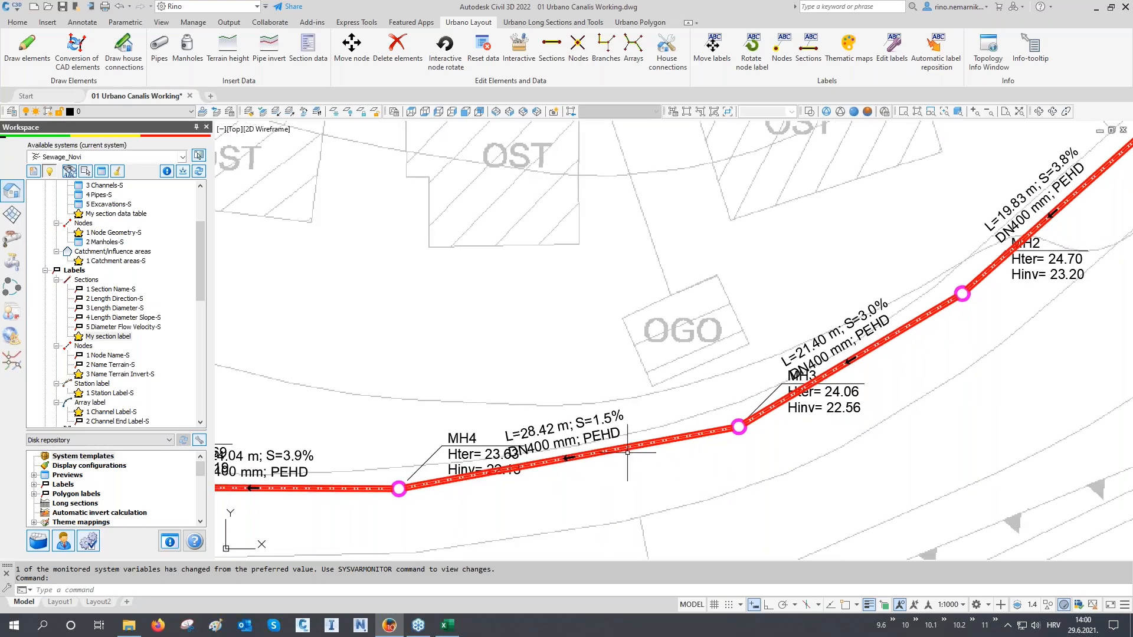
left_click(720, 65)
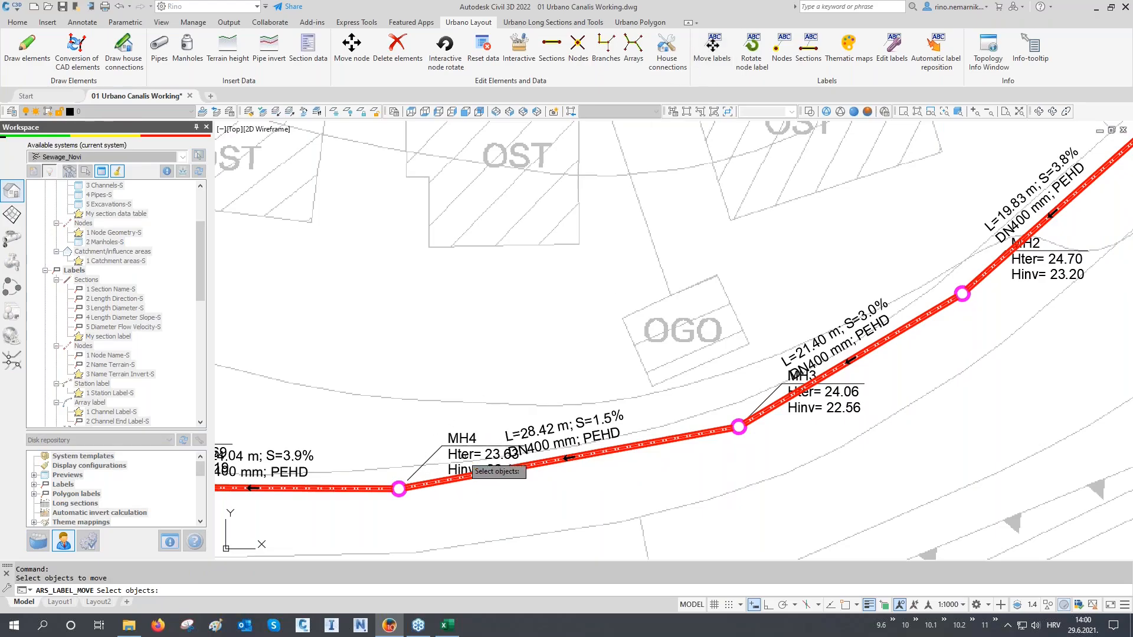
left_click(437, 450)
key("Return")
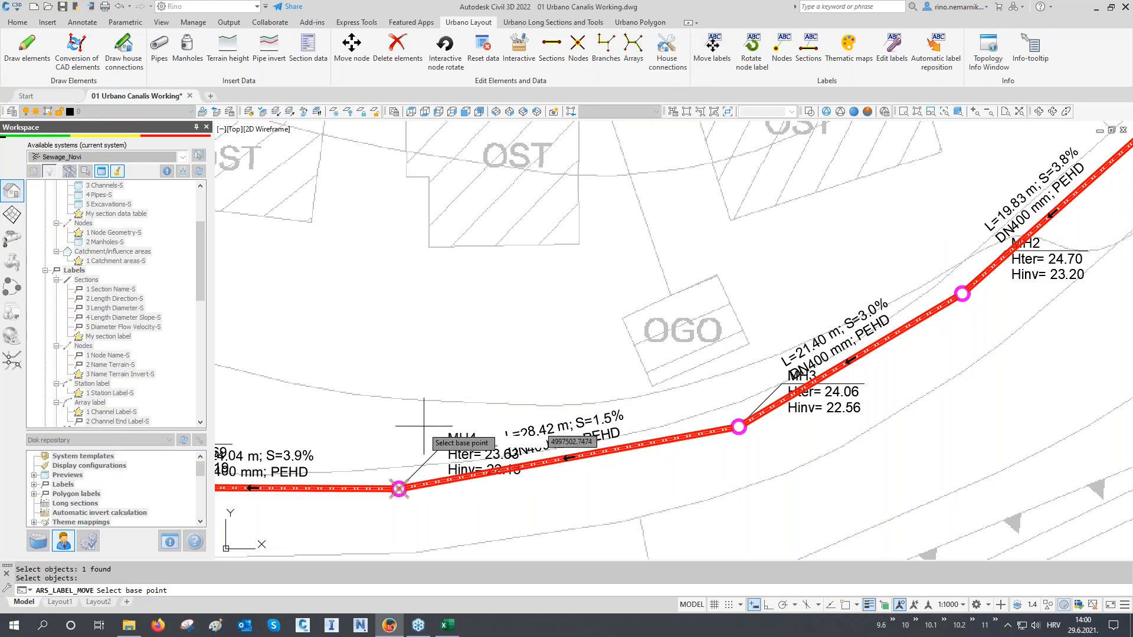
left_click(399, 489)
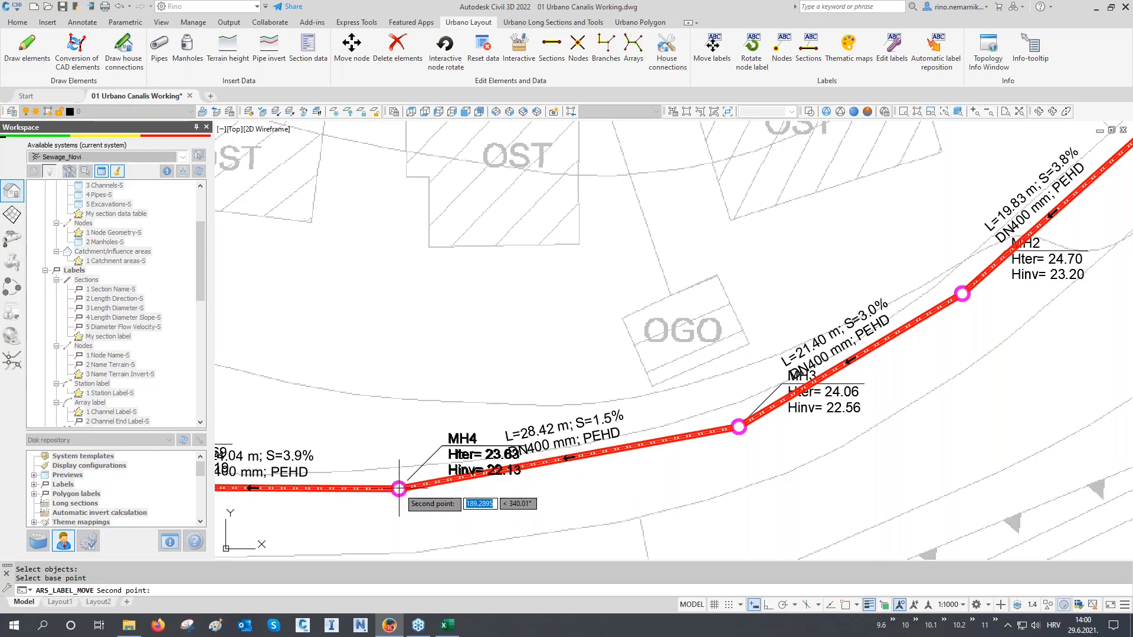
left_click(371, 448)
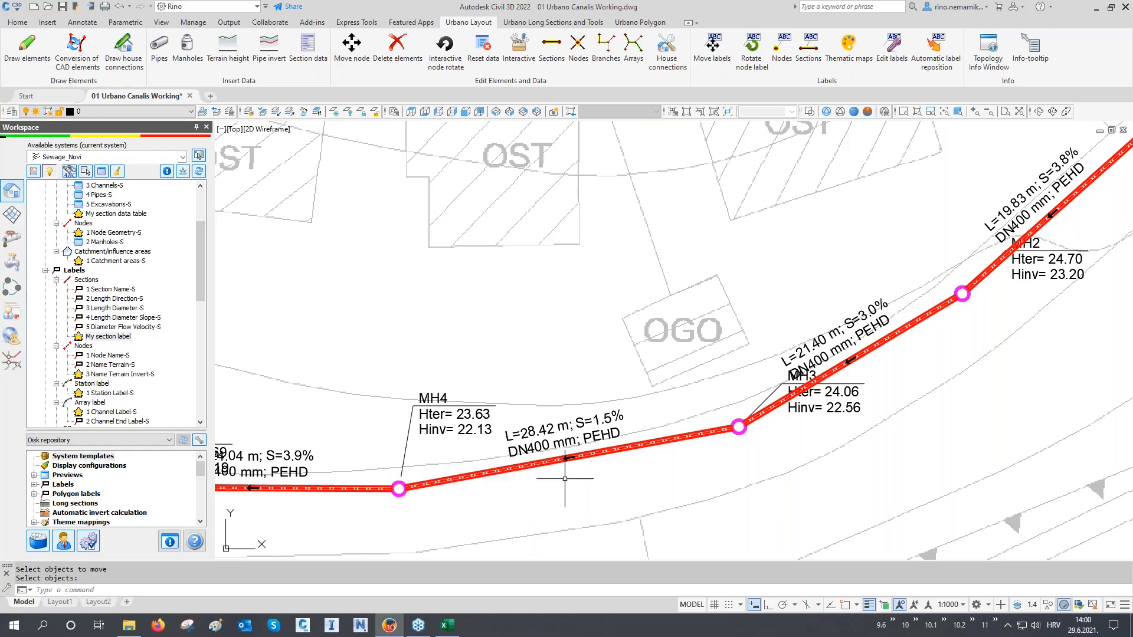
- Start automatic label repositioning for the network and restrict the label types to Nodes by excluding Stations, Sections and Channels
scroll(760, 522, "down", 2)
scroll(480, 396, "down", 2)
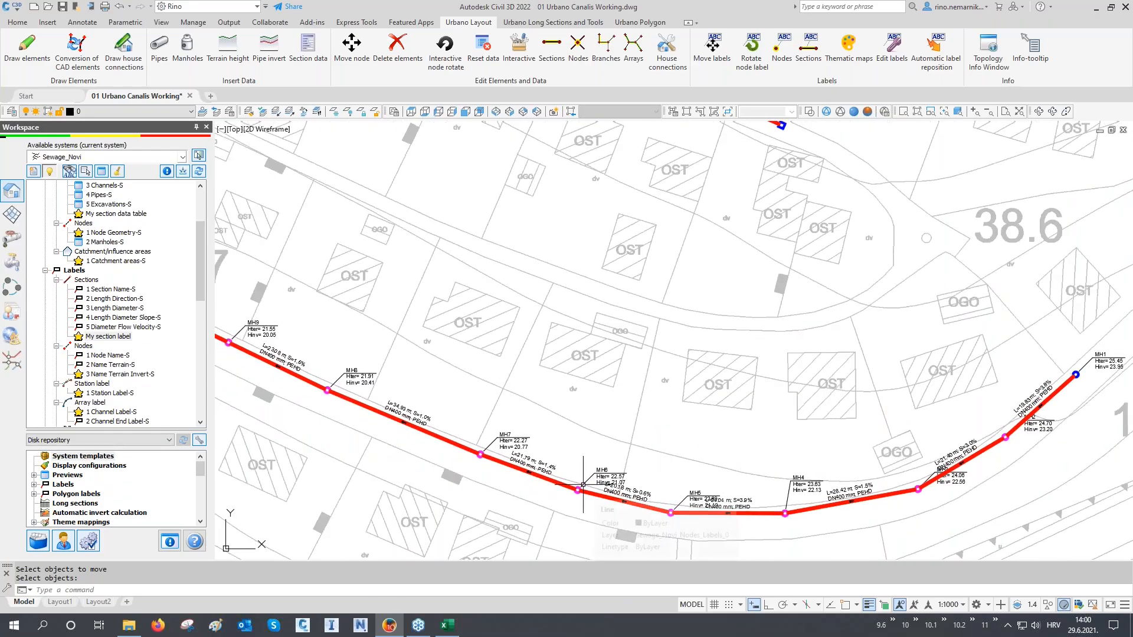
scroll(536, 412, "down", 2)
middle_click_drag(536, 413, 698, 458)
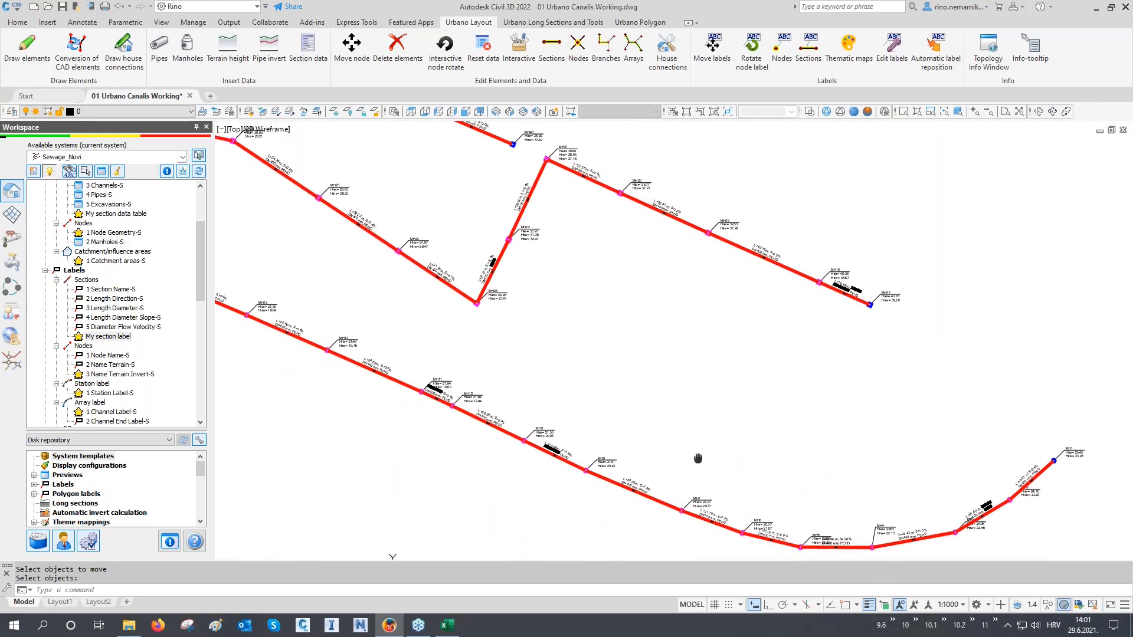
left_click(937, 54)
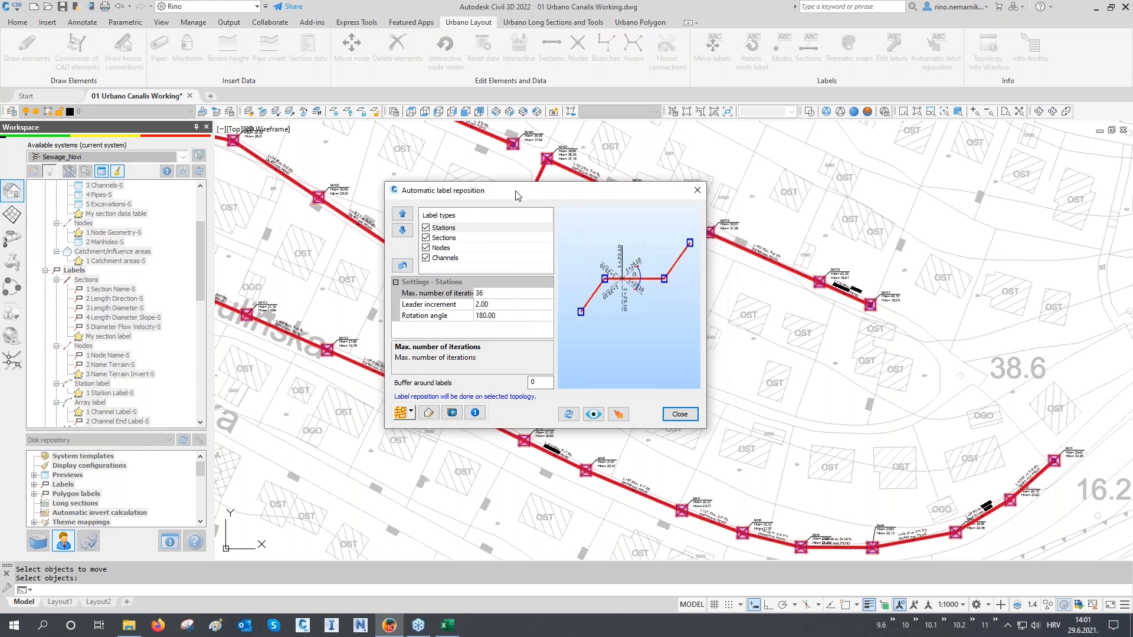
left_click_drag(535, 195, 437, 194)
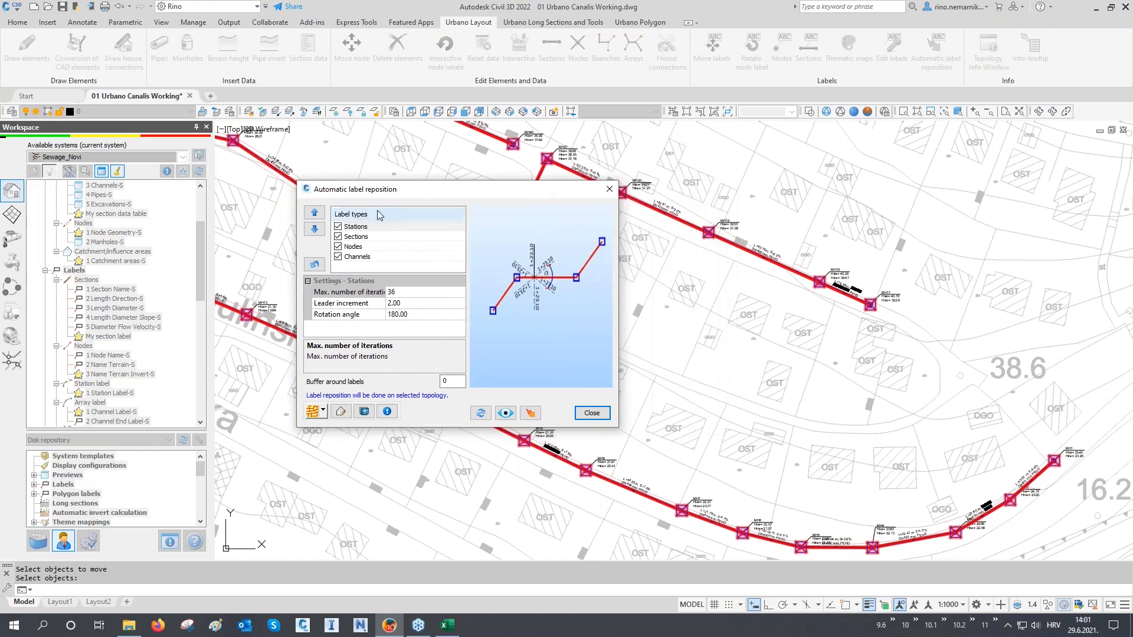
left_click(338, 257)
left_click(338, 227)
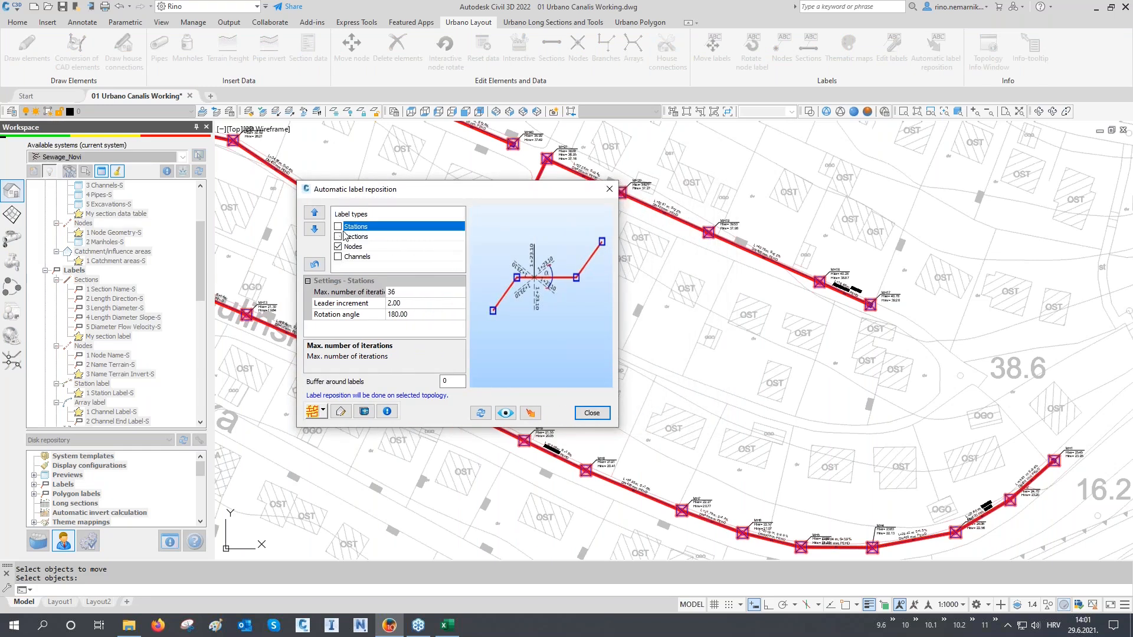
- Set the Nodes reposition settings to 1000 maximum iterations, a leader increment of 1 and a rotation angle of 45
left_click(353, 247)
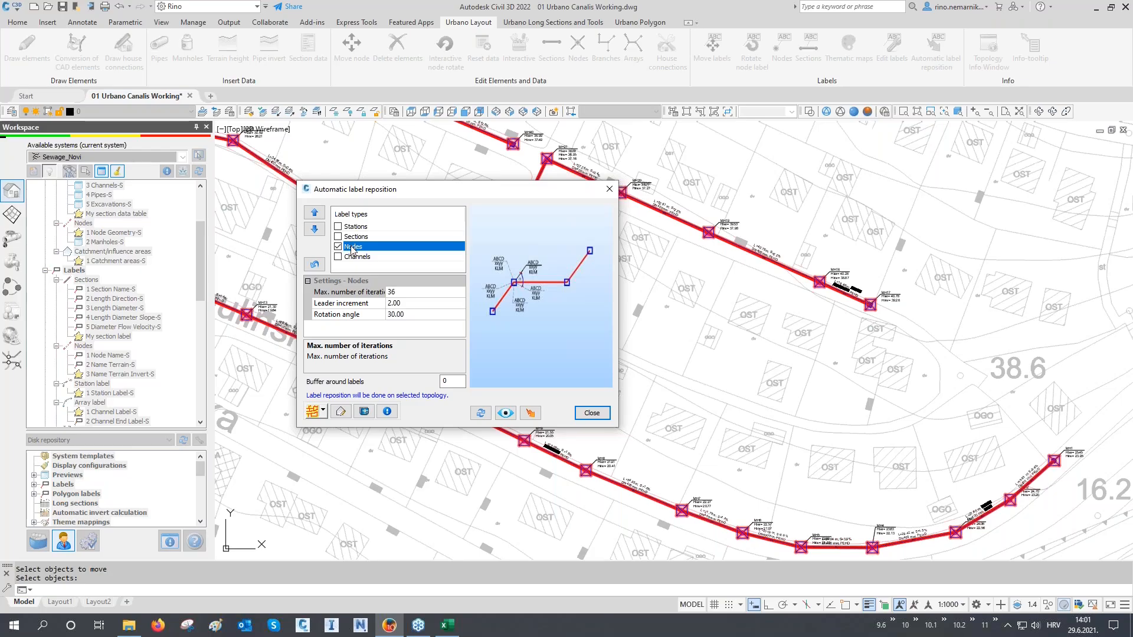
left_click(402, 293)
left_click_drag(402, 295, 383, 294)
type("1000")
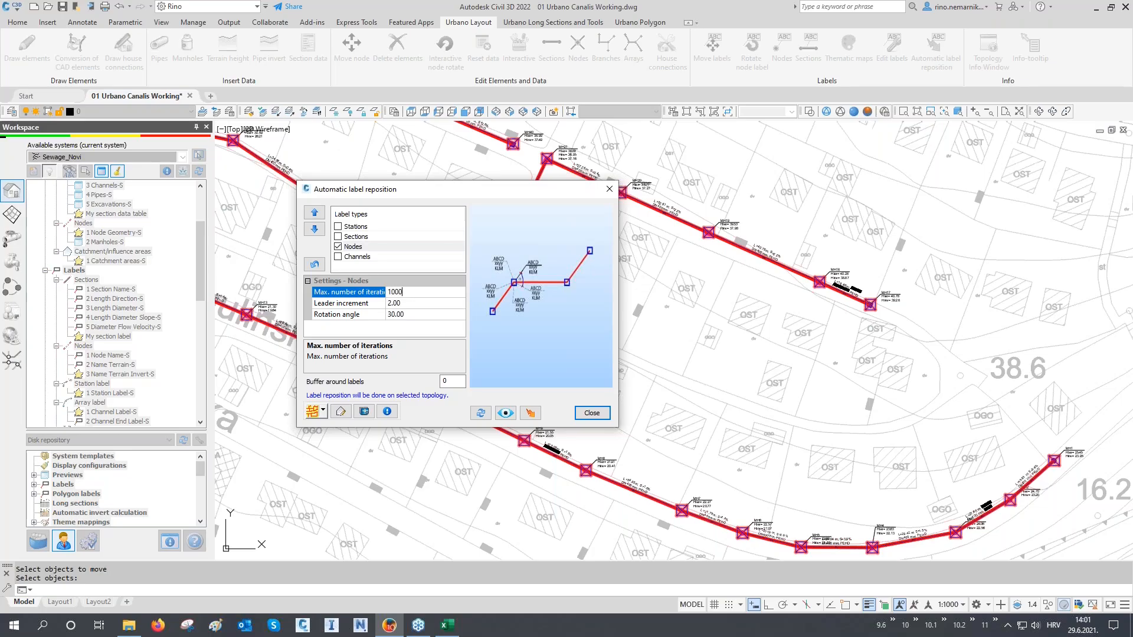
left_click(348, 304)
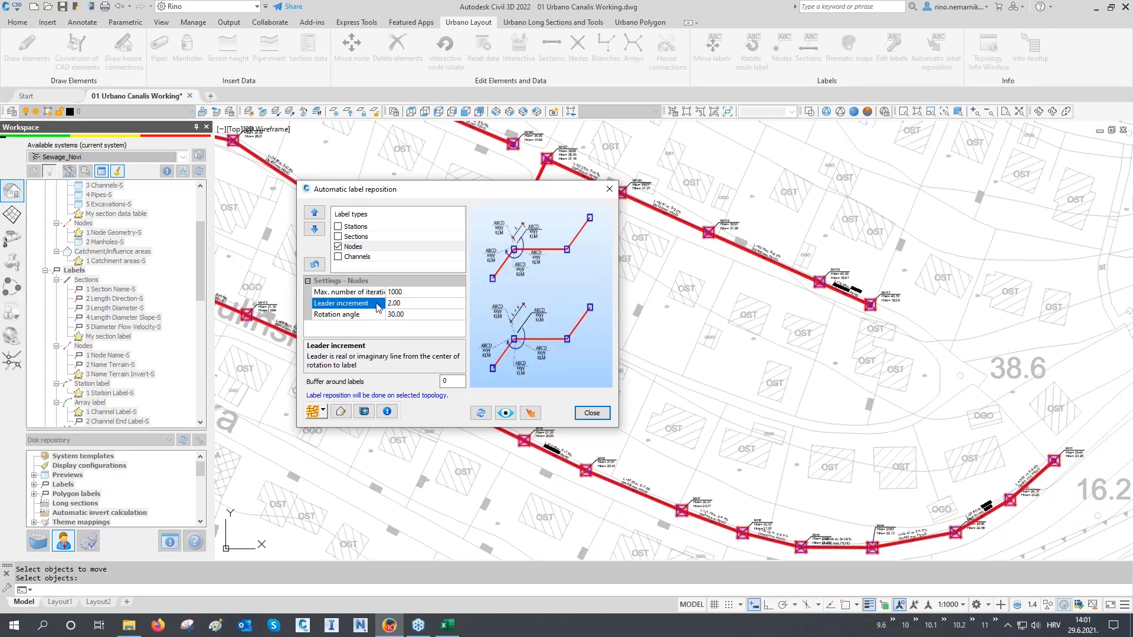
left_click_drag(406, 303, 356, 312)
type("1")
left_click(356, 315)
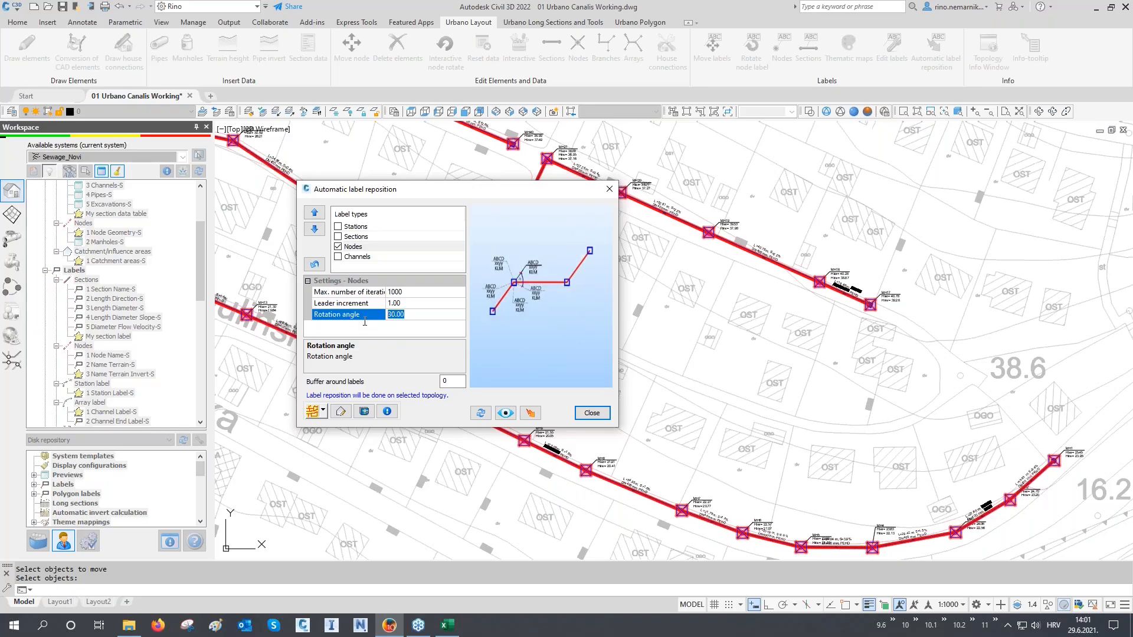
type("45")
- Set the buffer around labels to 0.5, run the automatic repositioning of the node labels and close the dialog
left_click(460, 382)
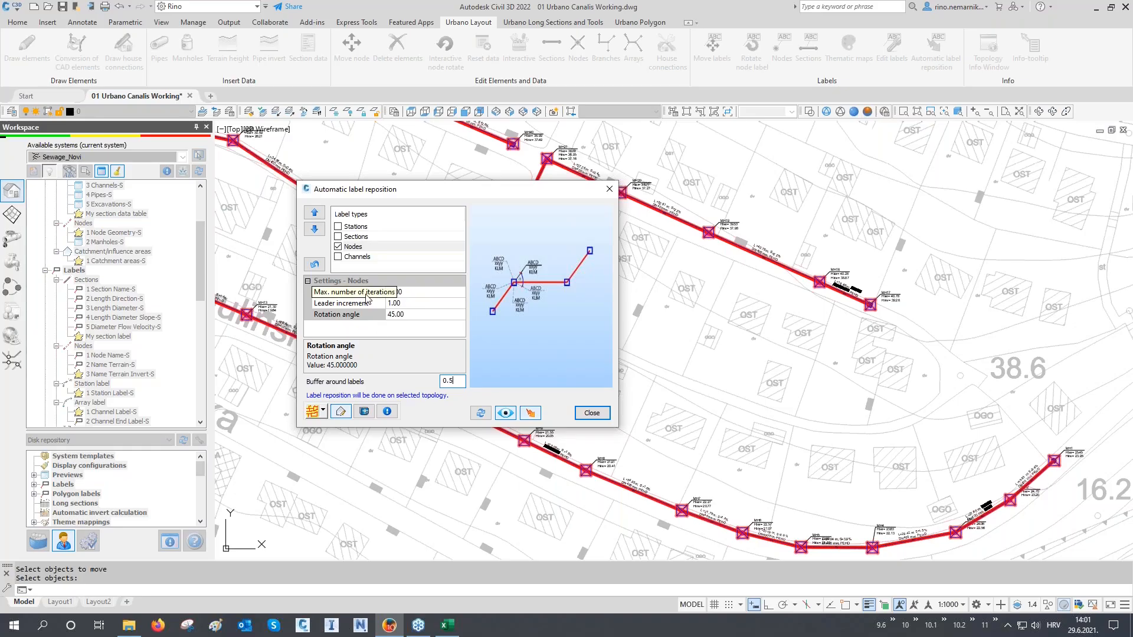
left_click(530, 412)
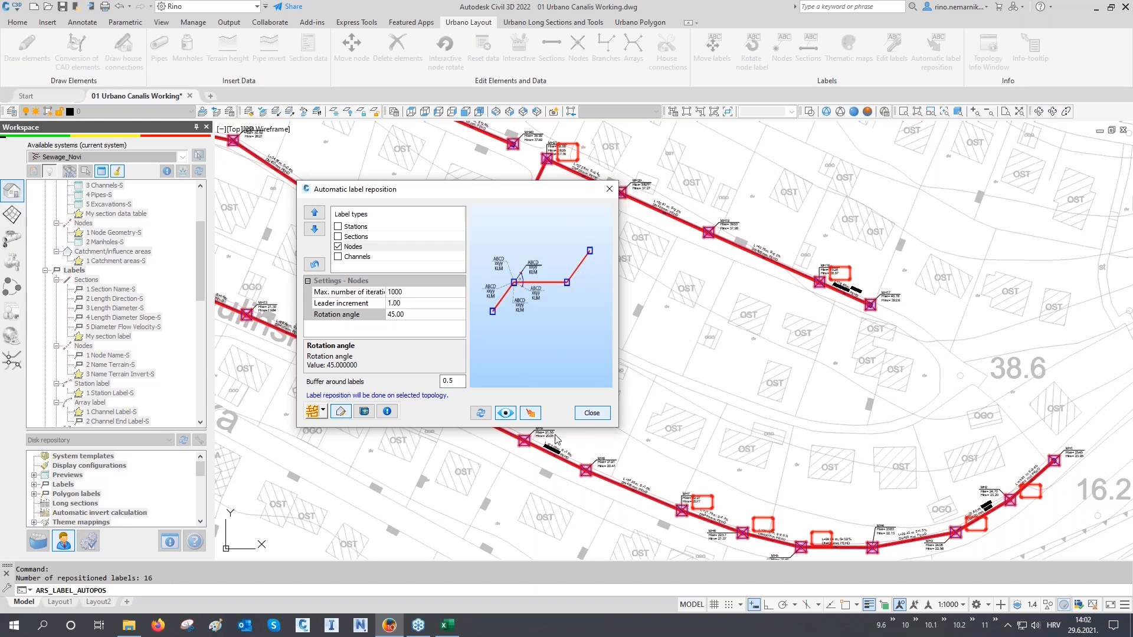
left_click(592, 412)
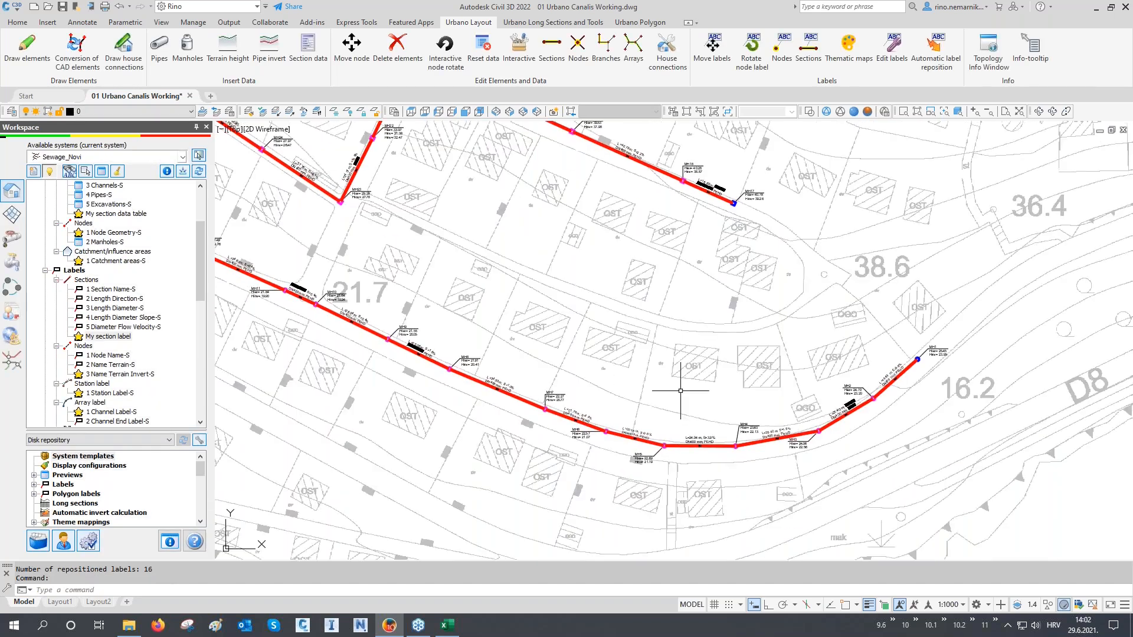
- Examine the node label positions along the network from MH1 through MH26 to MH32 for overlaps with section labels
scroll(872, 394, "up", 5)
middle_click_drag(872, 394, 872, 378)
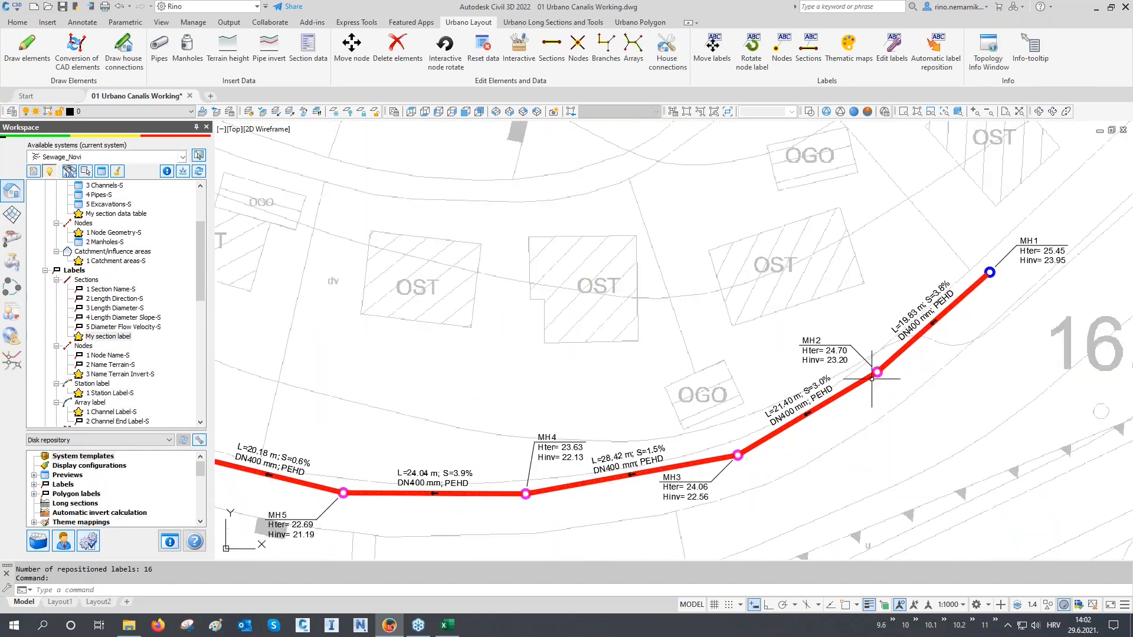
scroll(875, 420, "down", 2)
middle_click_drag(488, 436, 571, 463)
scroll(578, 492, "down", 2)
middle_click_drag(427, 314, 543, 417)
scroll(391, 329, "up", 4)
middle_click_drag(383, 338, 647, 460)
mouse_move(359, 294)
middle_mouse_down()
mouse_move(612, 417)
mouse_move(720, 454)
middle_mouse_up()
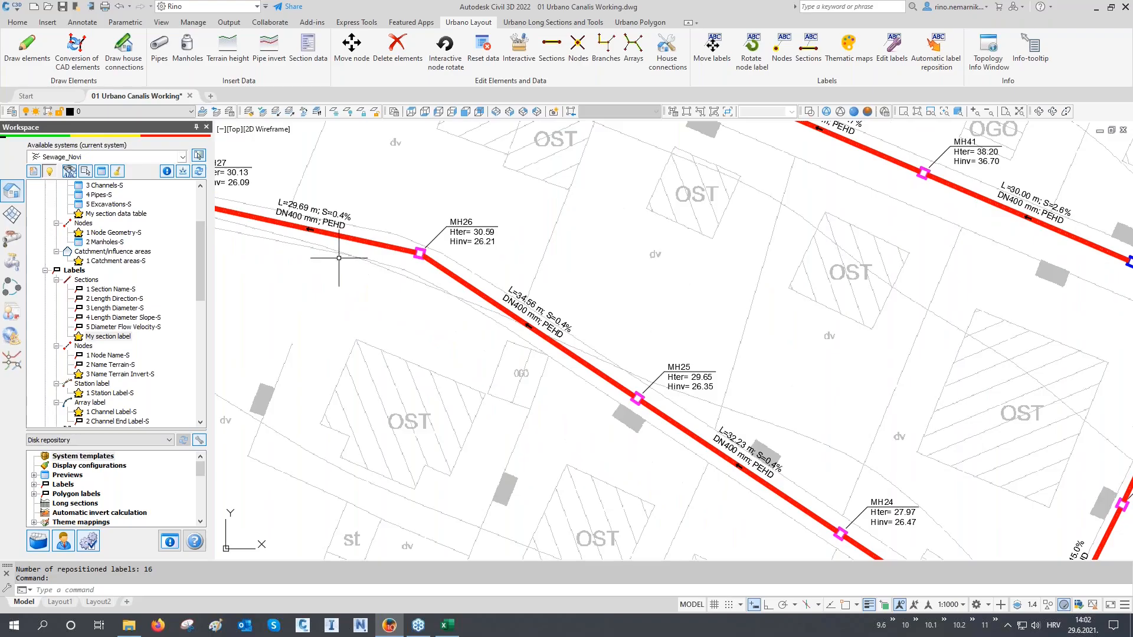
middle_click_drag(340, 266, 756, 412)
mouse_move(437, 395)
middle_mouse_down()
mouse_move(621, 368)
mouse_move(663, 307)
middle_mouse_up()
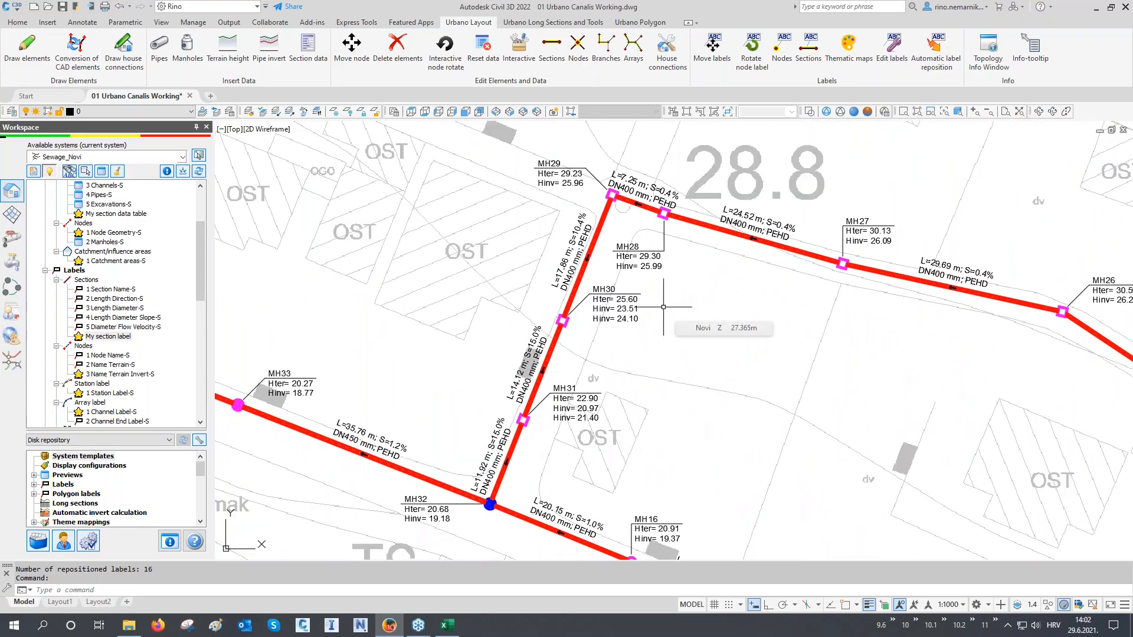